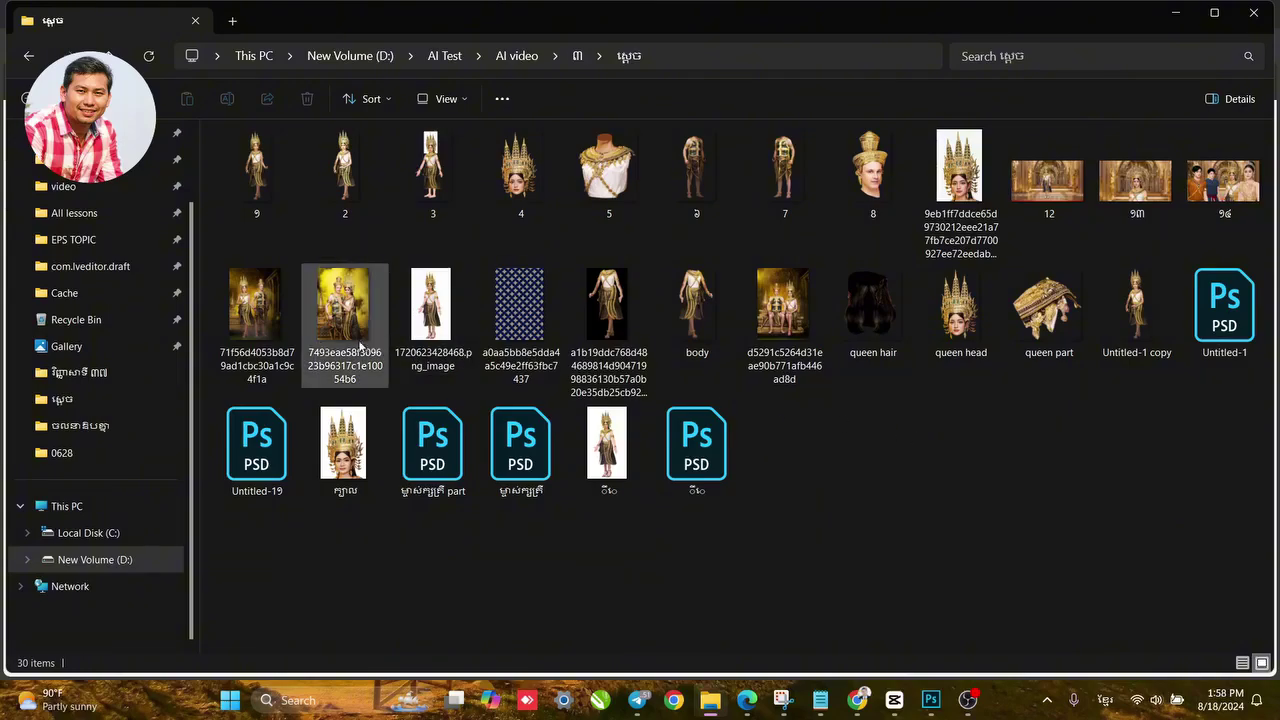
Preview the photo of the costumed couple holding hands, examining their headdresses, armour and skirts up close.
{"action": "double_click", "coordinate": [268, 320]}
{"action": "scroll", "coordinate": [703, 292], "scroll_direction": "up", "scroll_amount": 5}
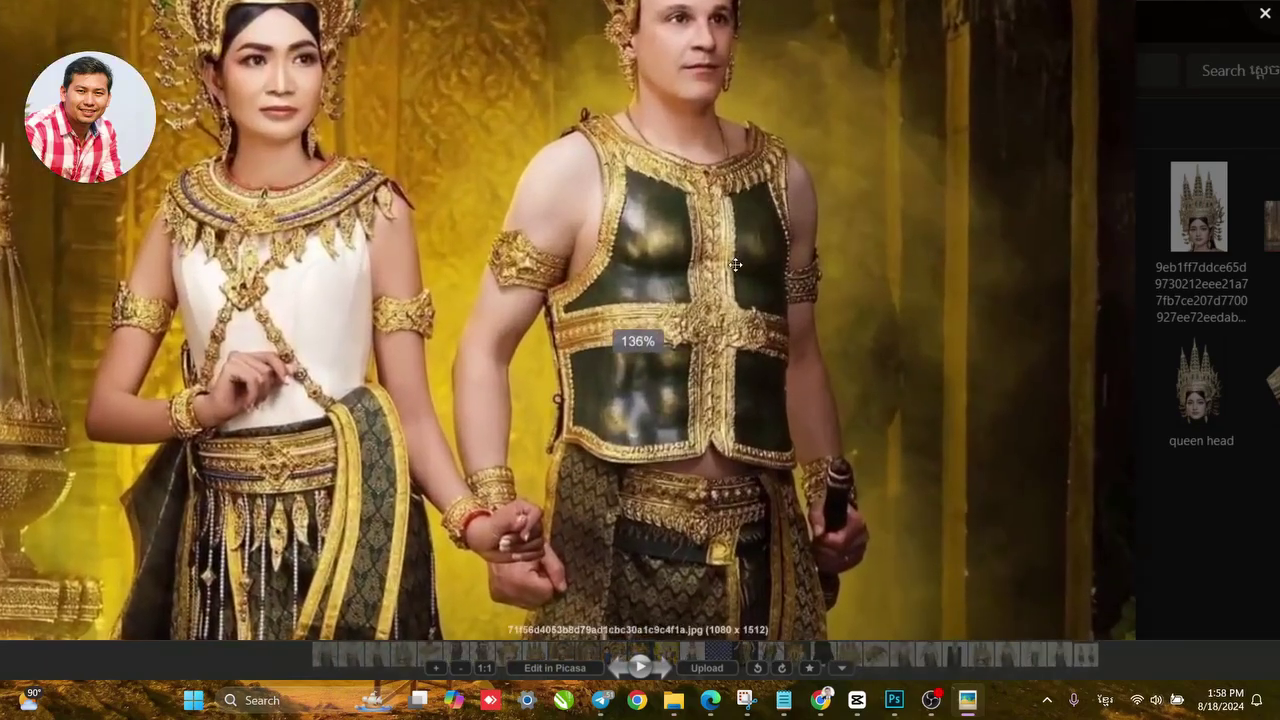
{"action": "left_click_drag", "start_coordinate": [761, 210], "coordinate": [722, 438]}
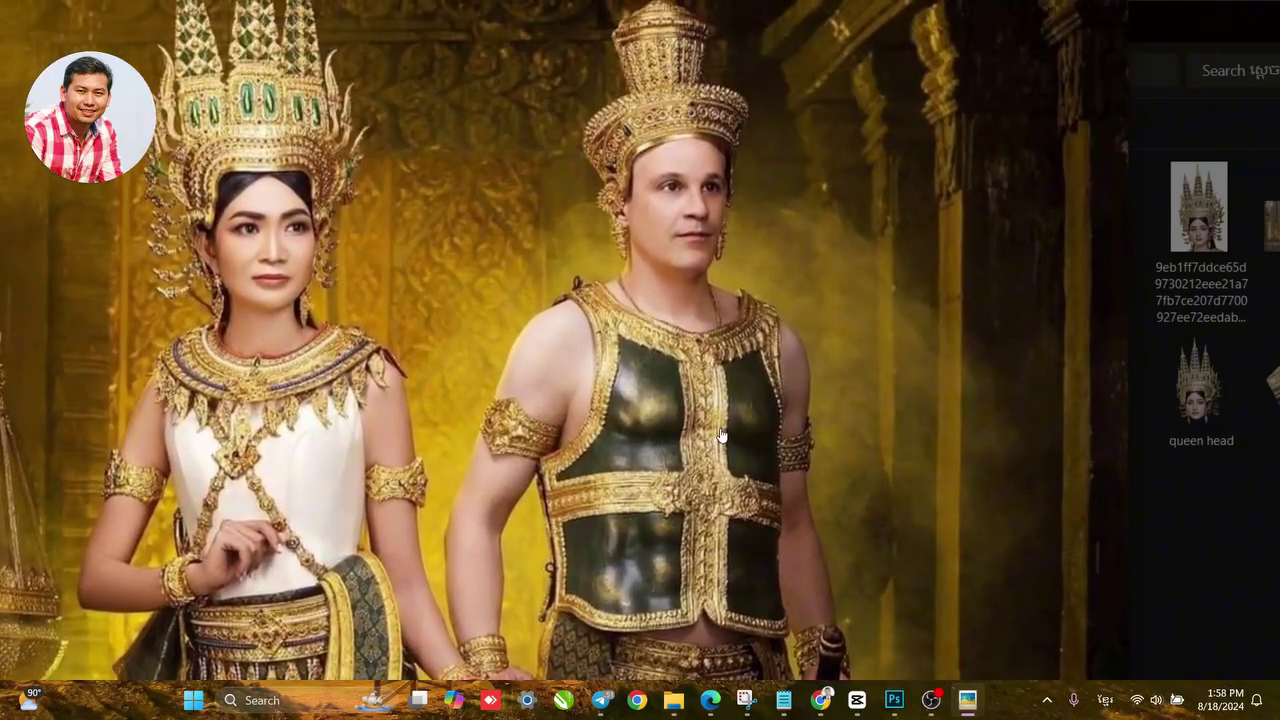
{"action": "mouse_move", "coordinate": [700, 318]}
{"action": "left_mouse_down"}
{"action": "mouse_move", "coordinate": [704, 391]}
{"action": "mouse_move", "coordinate": [699, 229]}
{"action": "left_mouse_up"}
{"action": "mouse_move", "coordinate": [715, 400]}
{"action": "left_mouse_down"}
{"action": "mouse_move", "coordinate": [708, 252]}
{"action": "mouse_move", "coordinate": [708, 291]}
{"action": "left_mouse_up"}
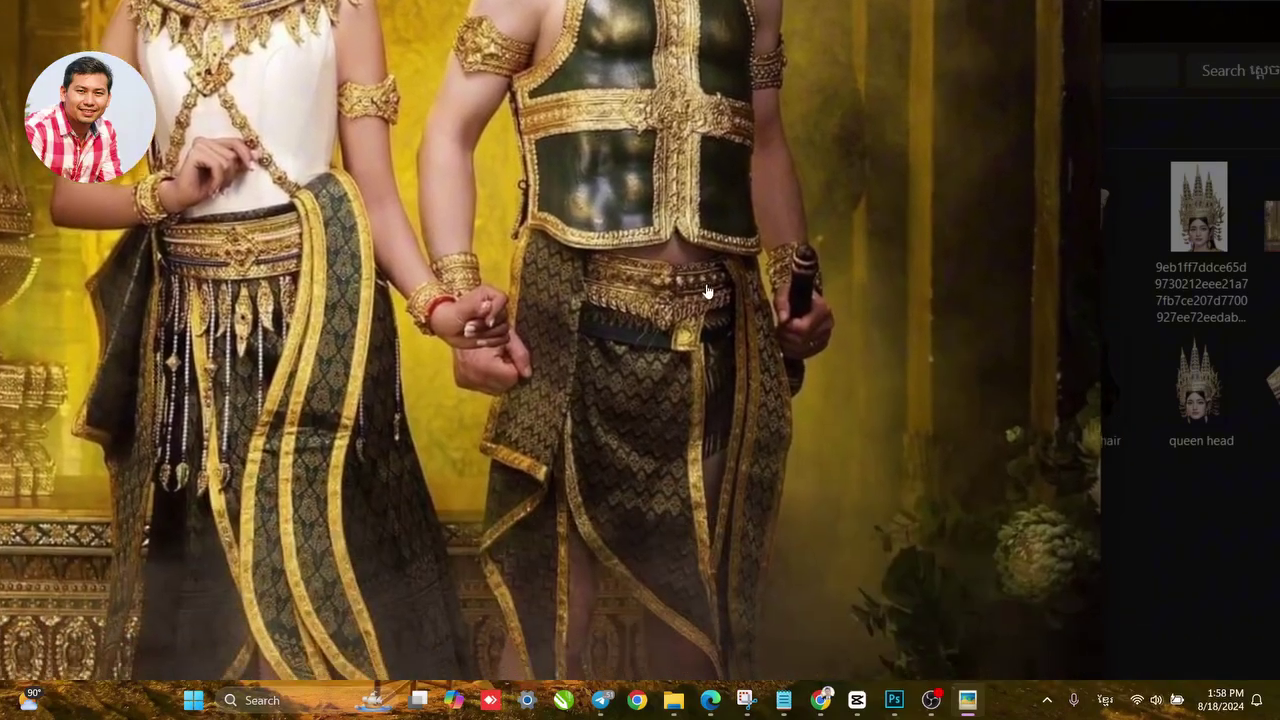
{"action": "mouse_move", "coordinate": [714, 397]}
{"action": "left_mouse_down"}
{"action": "mouse_move", "coordinate": [723, 286]}
{"action": "mouse_move", "coordinate": [691, 488]}
{"action": "left_mouse_up"}
{"action": "mouse_move", "coordinate": [672, 292]}
{"action": "left_mouse_down"}
{"action": "mouse_move", "coordinate": [679, 399]}
{"action": "mouse_move", "coordinate": [680, 371]}
{"action": "left_mouse_up"}
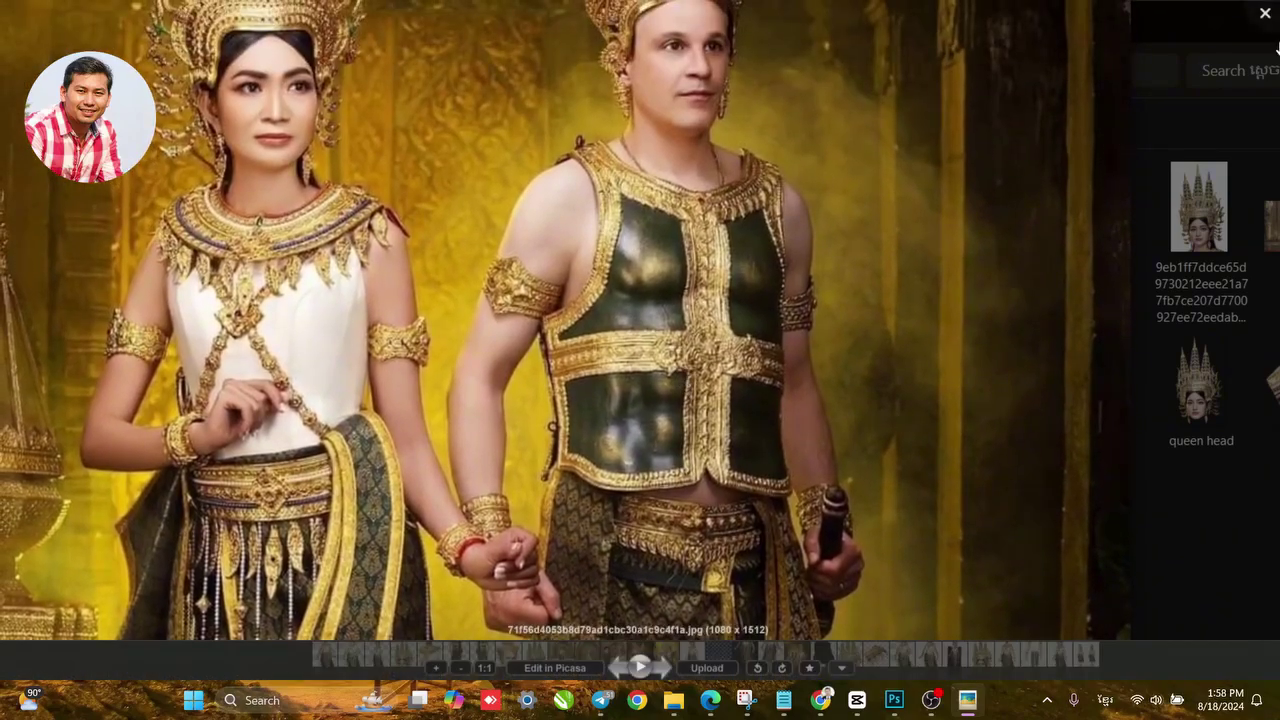
{"action": "left_click", "coordinate": [1268, 17]}
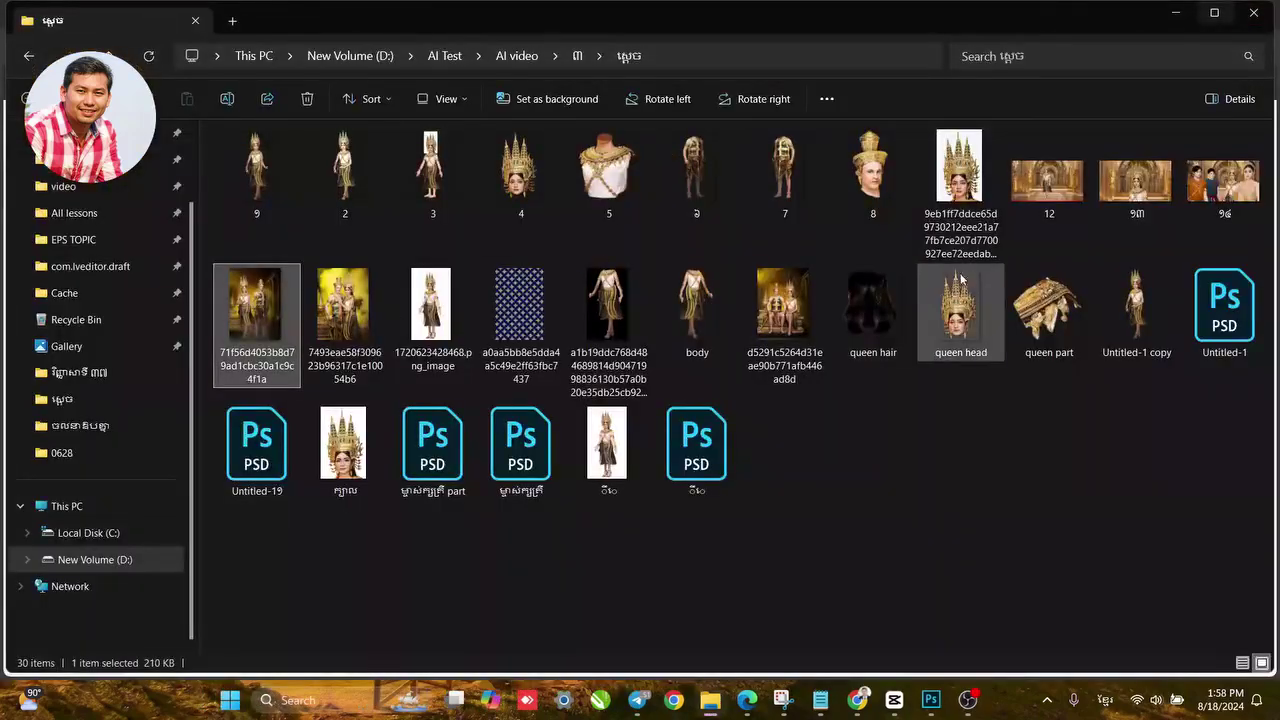
Preview the photo of the man holding a sword and compare its costumes with the hand-holding photo.
{"action": "double_click", "coordinate": [343, 310]}
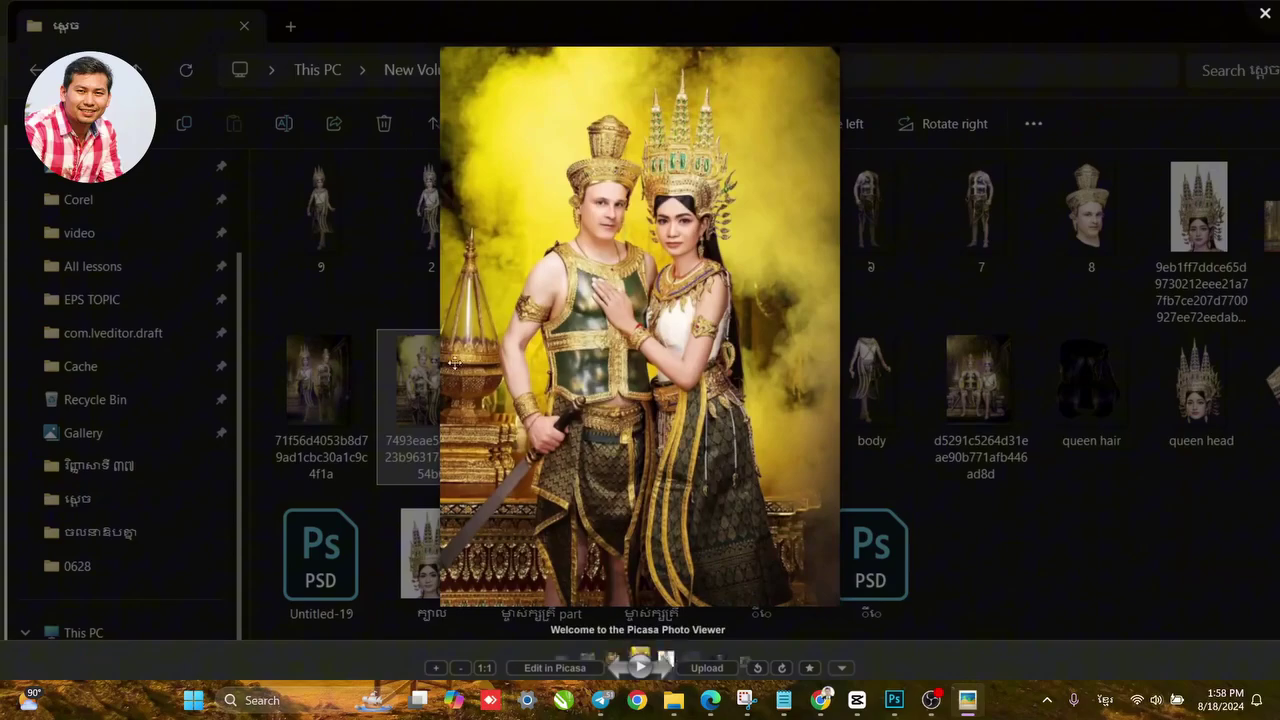
{"action": "left_click", "coordinate": [618, 667]}
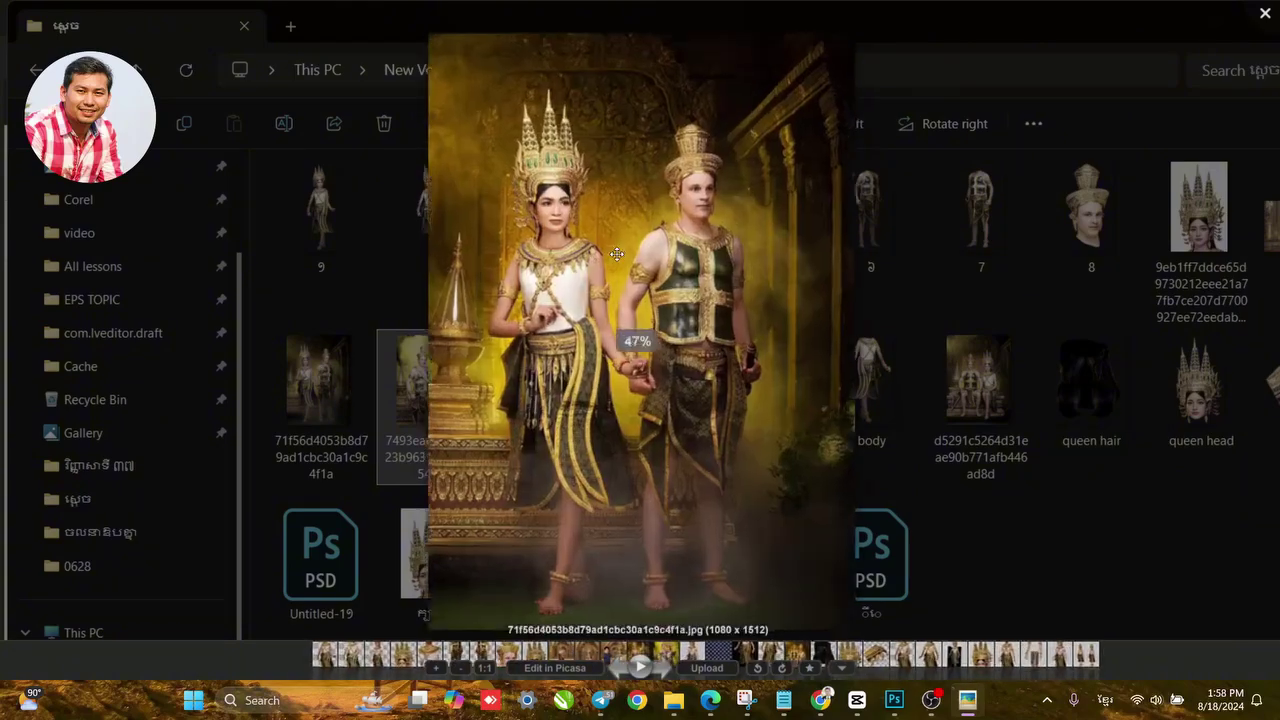
{"action": "scroll", "coordinate": [617, 254], "scroll_direction": "up", "scroll_amount": 2}
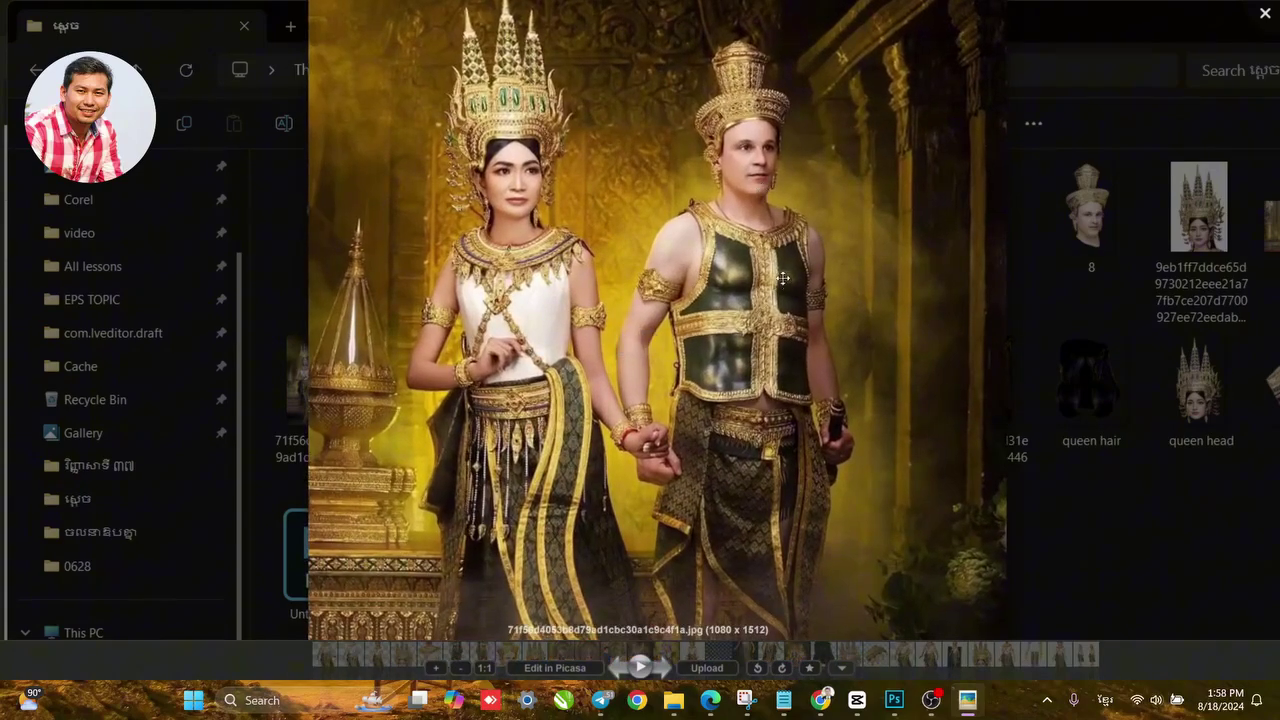
{"action": "left_click", "coordinate": [665, 667]}
{"action": "scroll", "coordinate": [587, 314], "scroll_direction": "up", "scroll_amount": 3}
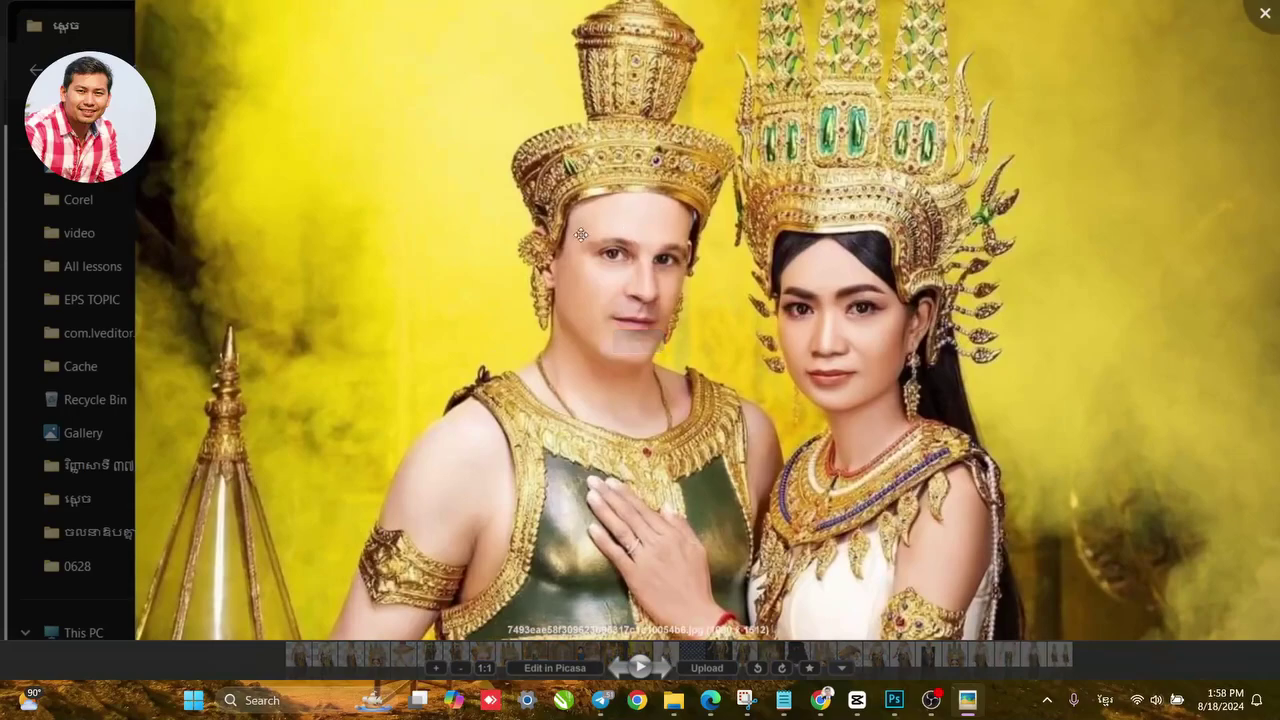
{"action": "scroll", "coordinate": [617, 329], "scroll_direction": "down", "scroll_amount": 2}
{"action": "left_click_drag", "start_coordinate": [616, 343], "coordinate": [620, 256]}
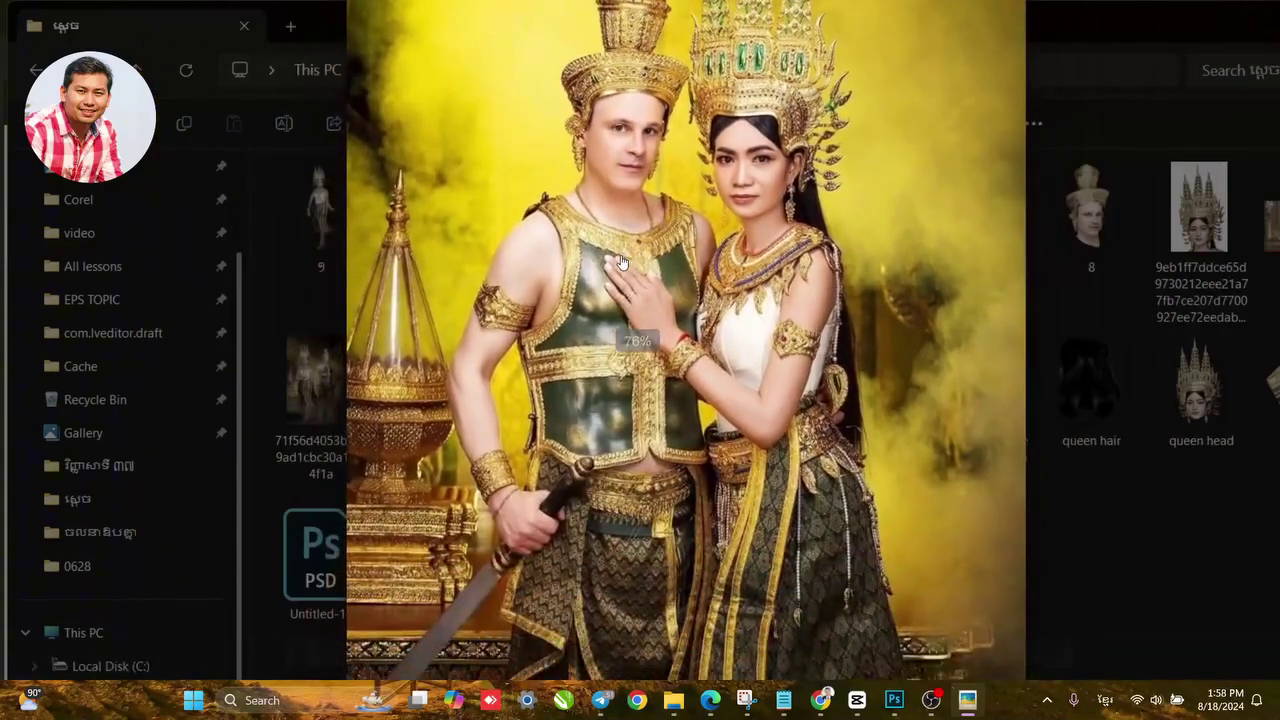
{"action": "left_click_drag", "start_coordinate": [618, 406], "coordinate": [643, 286]}
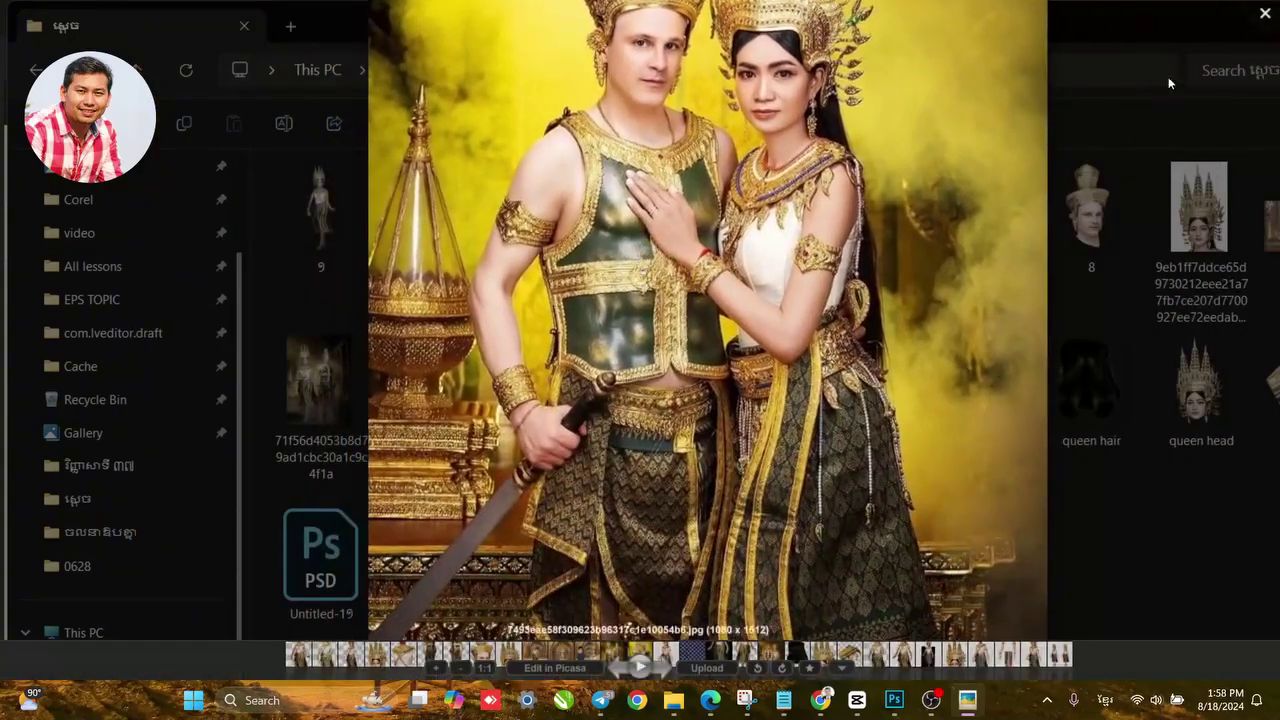
{"action": "left_click", "coordinate": [1267, 14]}
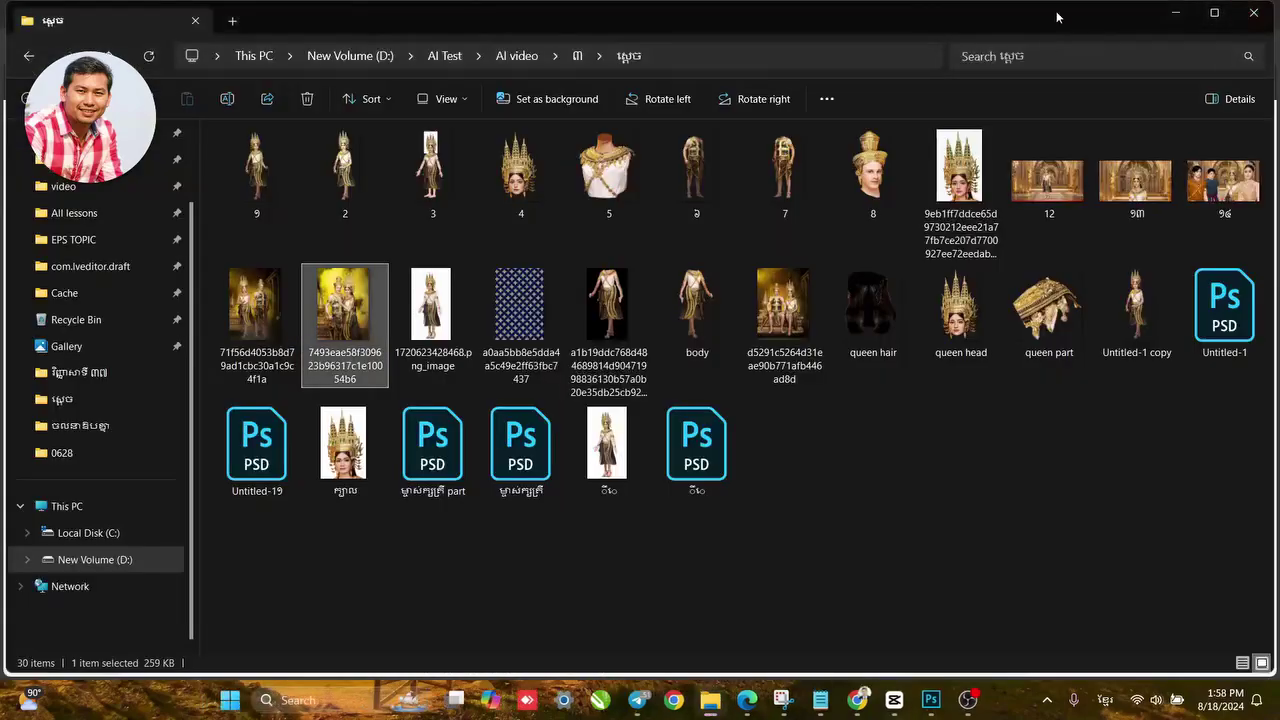
{"action": "left_click", "coordinate": [267, 317]}
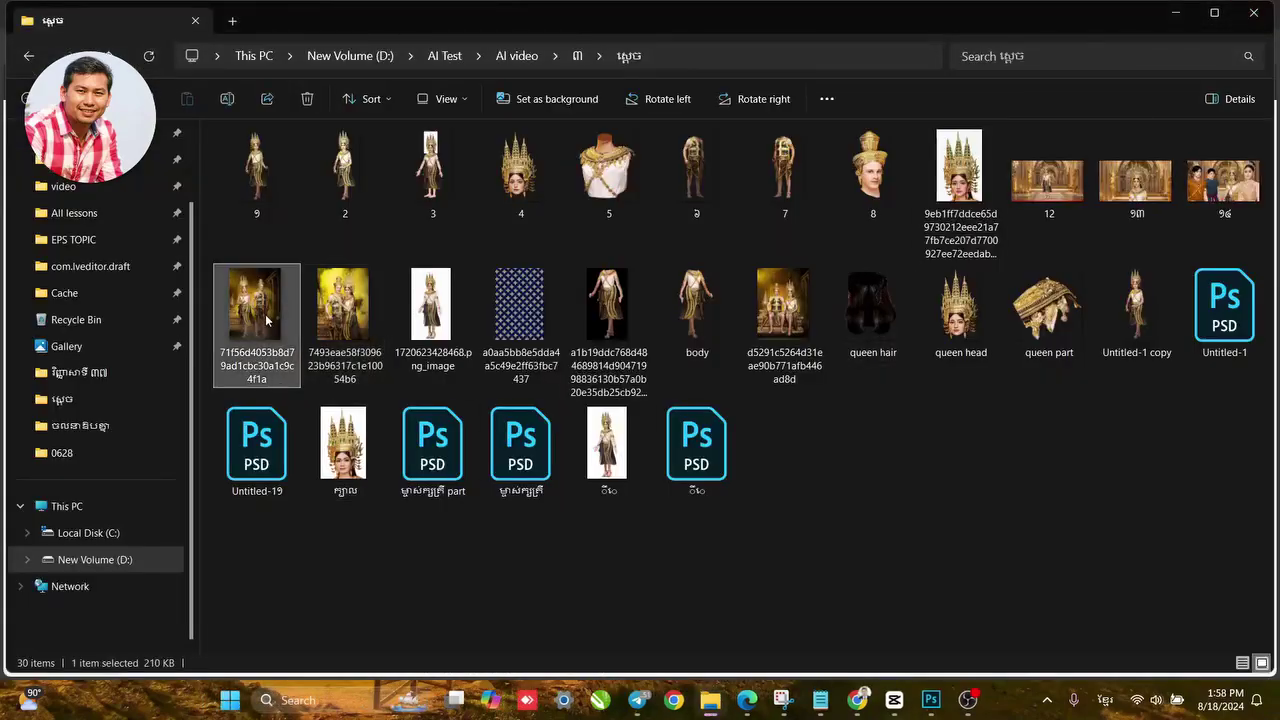
{"action": "left_click", "coordinate": [338, 328], "text": "ctrl"}
{"action": "right_click", "coordinate": [363, 320]}
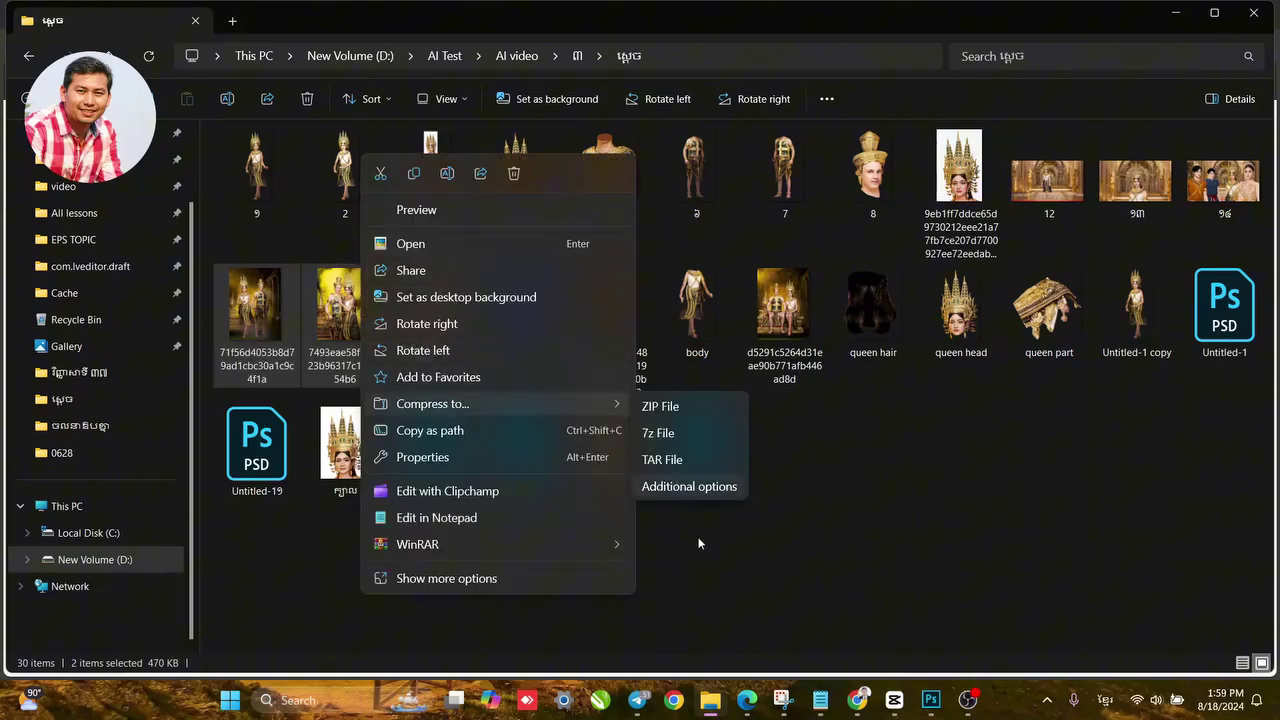
{"action": "left_click", "coordinate": [771, 598]}
Open the hand-holding and the sword photos of the costumed couple together in Photoshop as separate documents.
{"action": "left_click", "coordinate": [258, 329]}
{"action": "left_click", "coordinate": [322, 328], "text": "ctrl"}
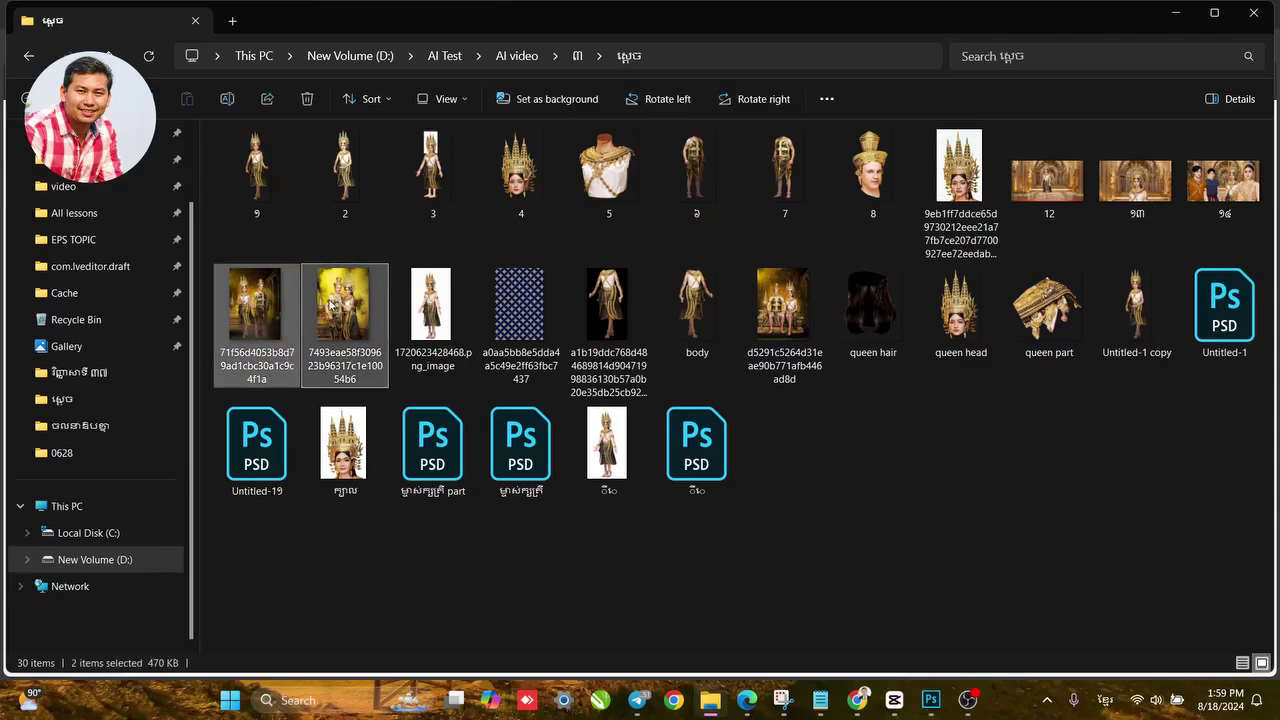
{"action": "left_click_drag", "start_coordinate": [330, 308], "coordinate": [601, 328]}
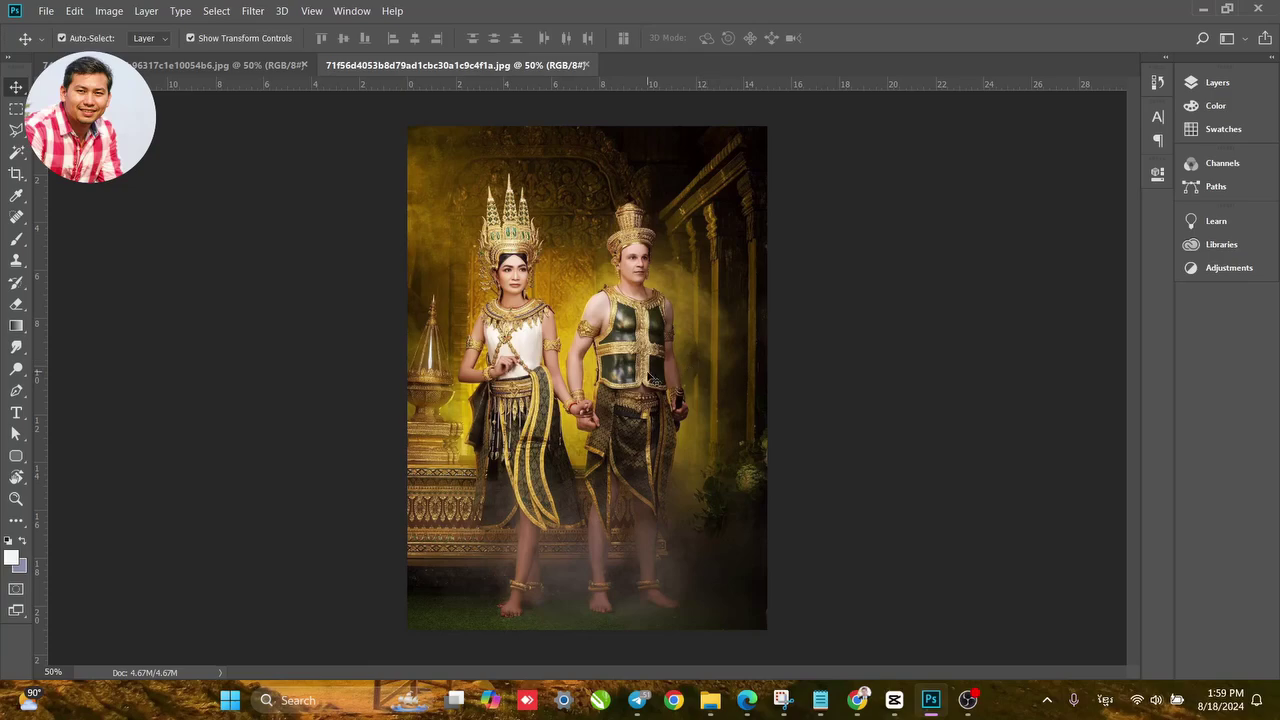
Examine the man's face, headdress and collar up close in the hand-holding photo and in the sword photo.
{"action": "scroll", "coordinate": [633, 377], "scroll_direction": "up", "scroll_amount": 5}
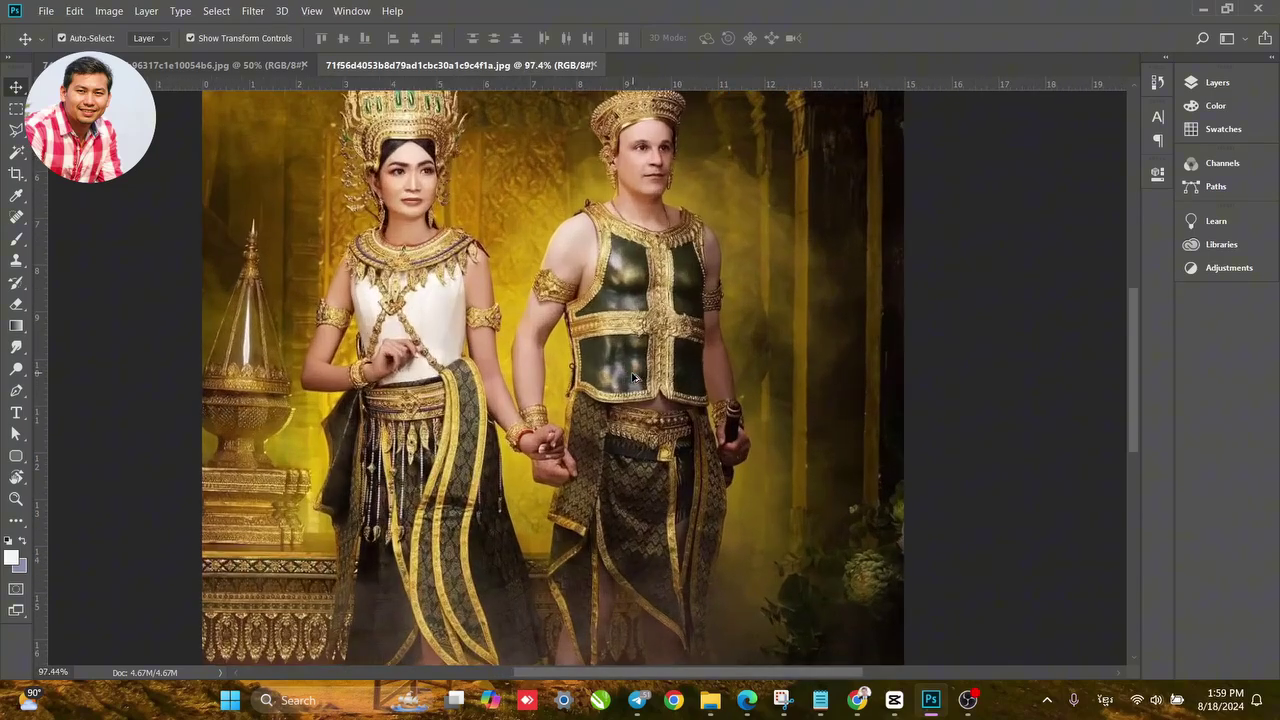
{"action": "scroll", "coordinate": [633, 377], "scroll_direction": "down", "scroll_amount": 2}
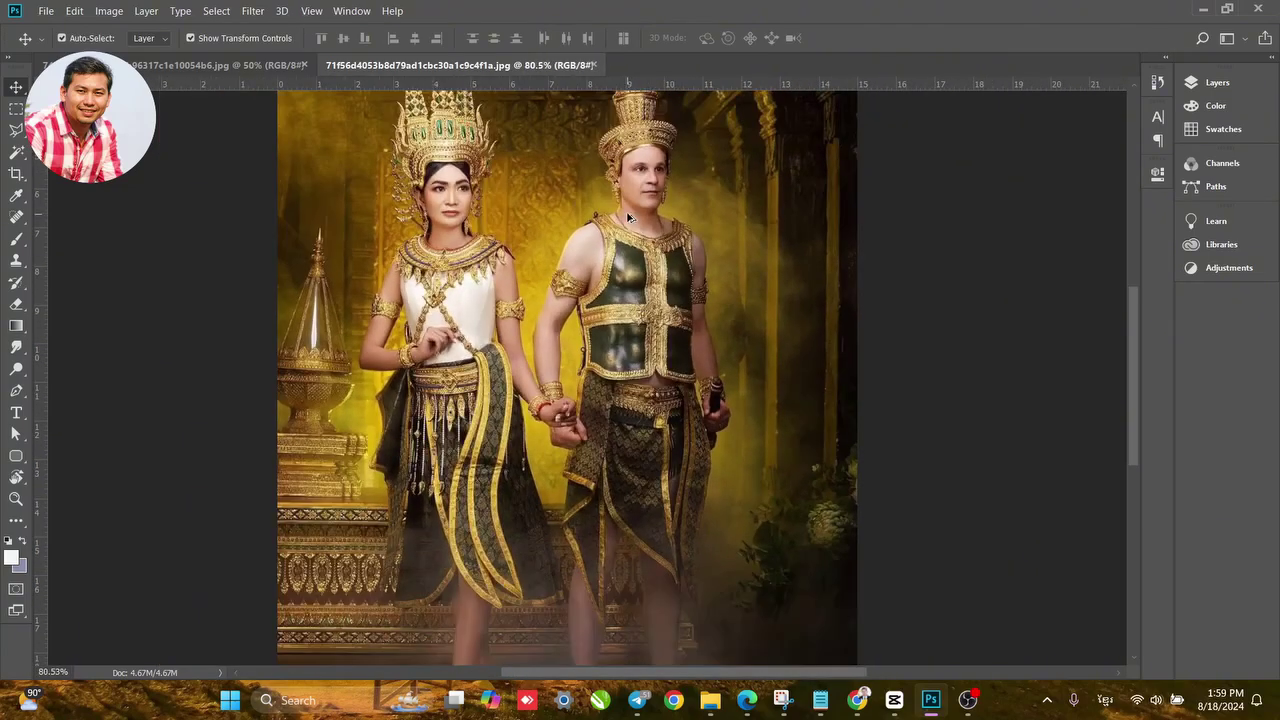
{"action": "scroll", "coordinate": [643, 243], "scroll_direction": "up", "scroll_amount": 2}
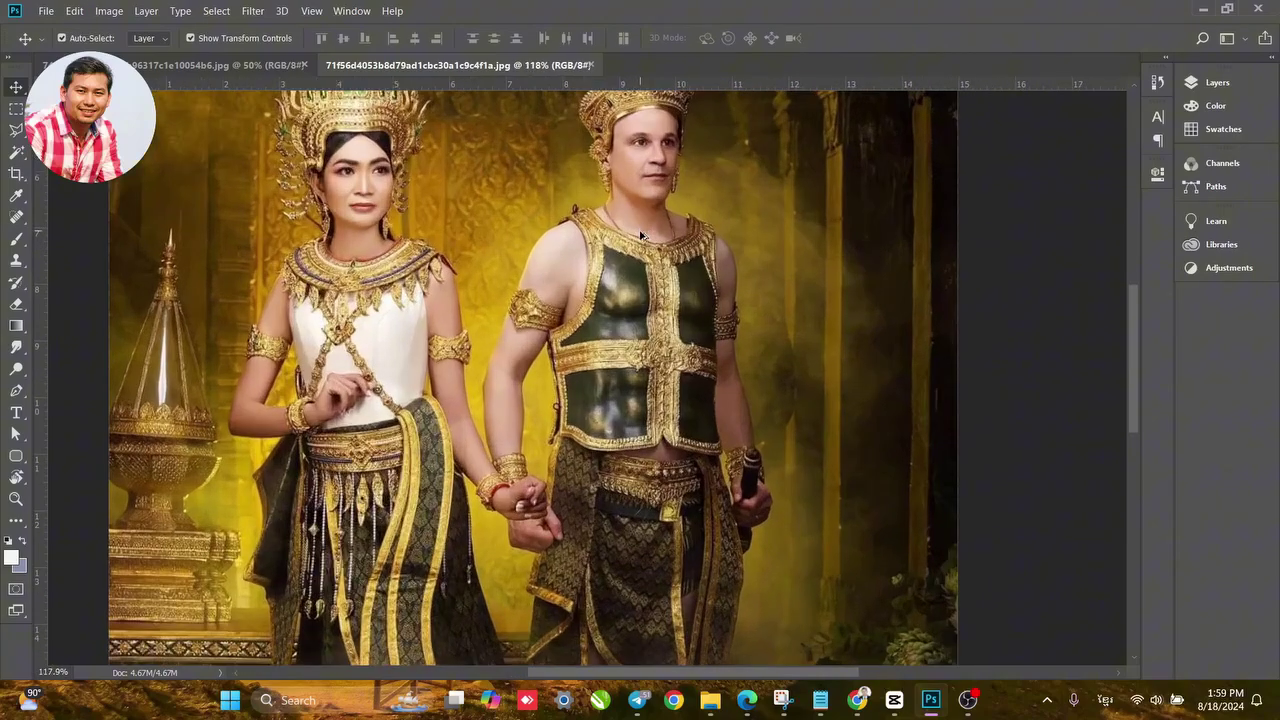
{"action": "scroll", "coordinate": [661, 275], "scroll_direction": "up", "scroll_amount": 2}
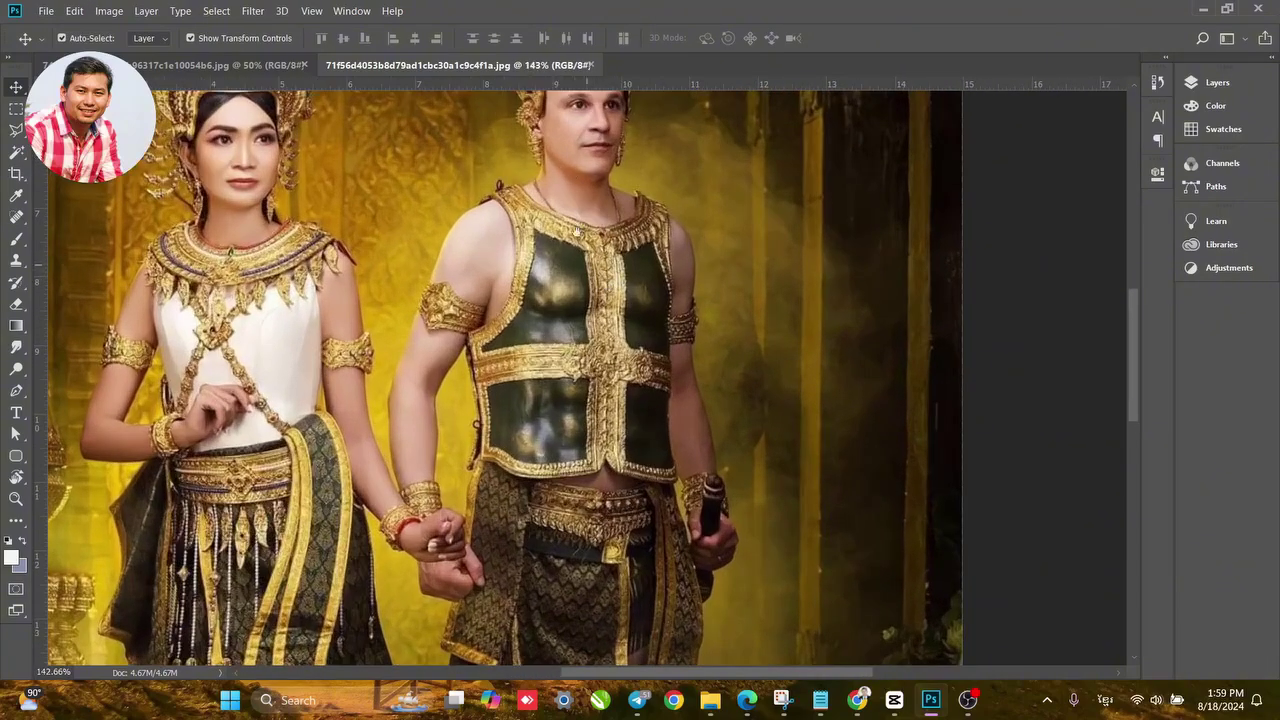
{"action": "scroll", "coordinate": [577, 232], "scroll_direction": "up", "scroll_amount": 4}
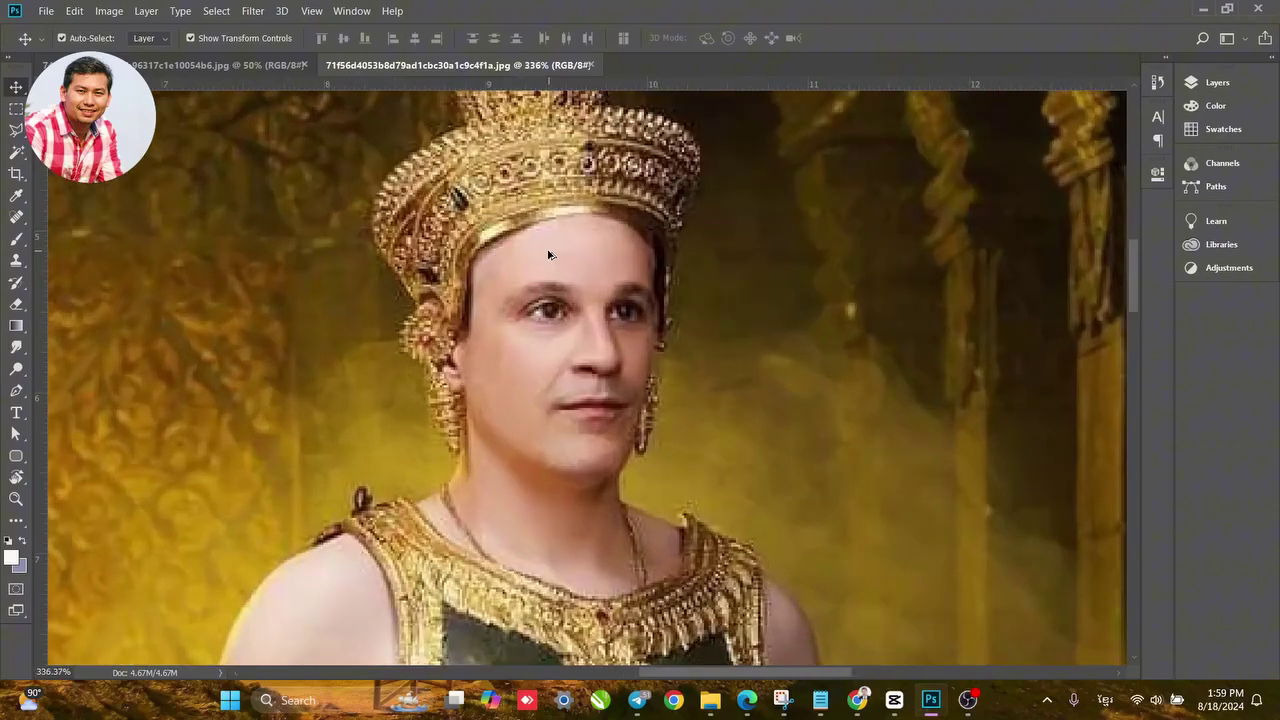
{"action": "scroll", "coordinate": [548, 254], "scroll_direction": "down", "scroll_amount": 2}
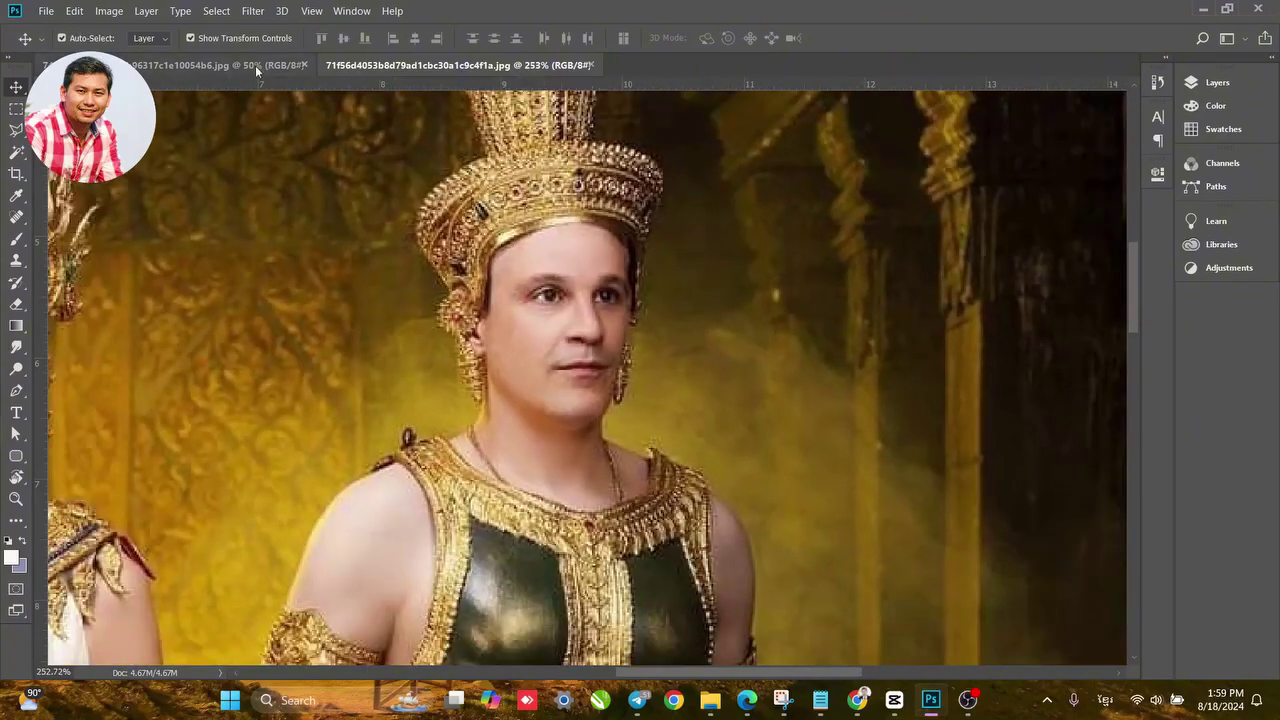
{"action": "left_click", "coordinate": [255, 65]}
{"action": "scroll", "coordinate": [563, 241], "scroll_direction": "up", "scroll_amount": 6}
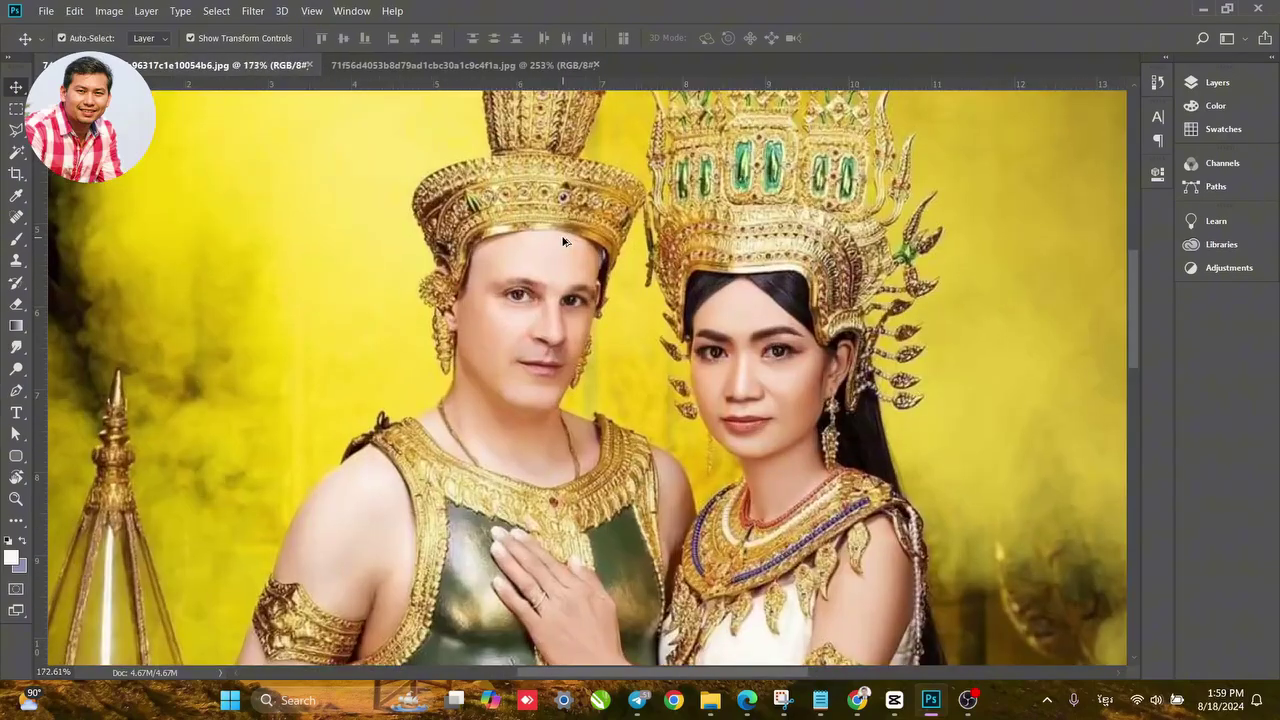
{"action": "scroll", "coordinate": [563, 243], "scroll_direction": "up", "scroll_amount": 1}
{"action": "scroll", "coordinate": [563, 243], "scroll_direction": "down", "scroll_amount": 1}
{"action": "left_click_drag", "start_coordinate": [563, 243], "coordinate": [558, 358]}
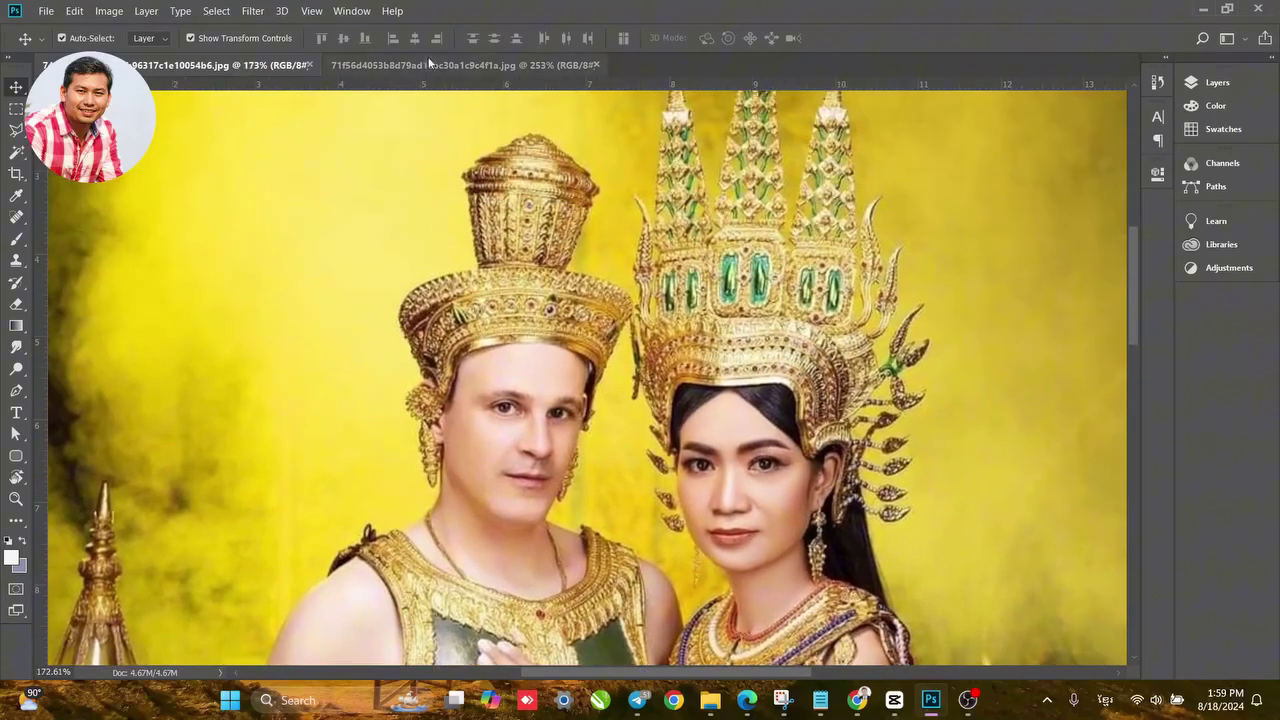
Compare the man's chest armour in both photos and inspect the sword photo down to the belt, sword and skirts.
{"action": "left_click", "coordinate": [463, 66]}
{"action": "left_click_drag", "start_coordinate": [590, 430], "coordinate": [600, 260]}
{"action": "scroll", "coordinate": [603, 270], "scroll_direction": "down", "scroll_amount": 3}
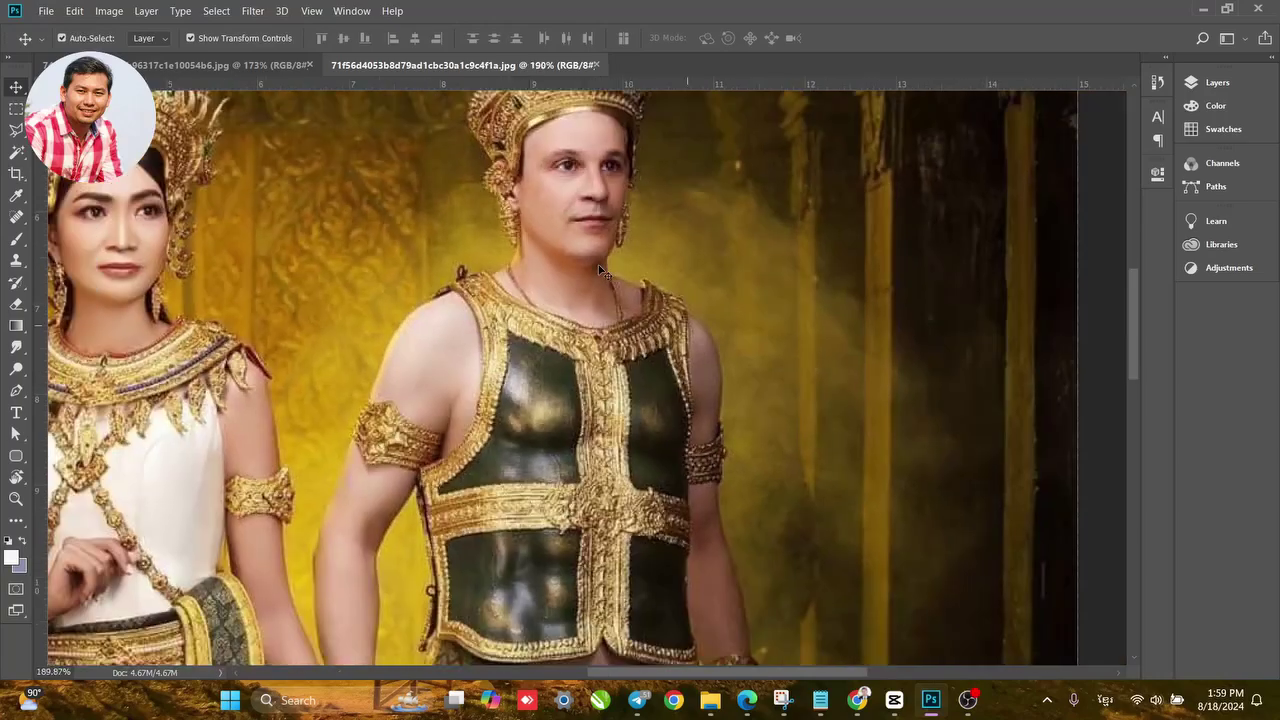
{"action": "left_click_drag", "start_coordinate": [622, 356], "coordinate": [600, 300]}
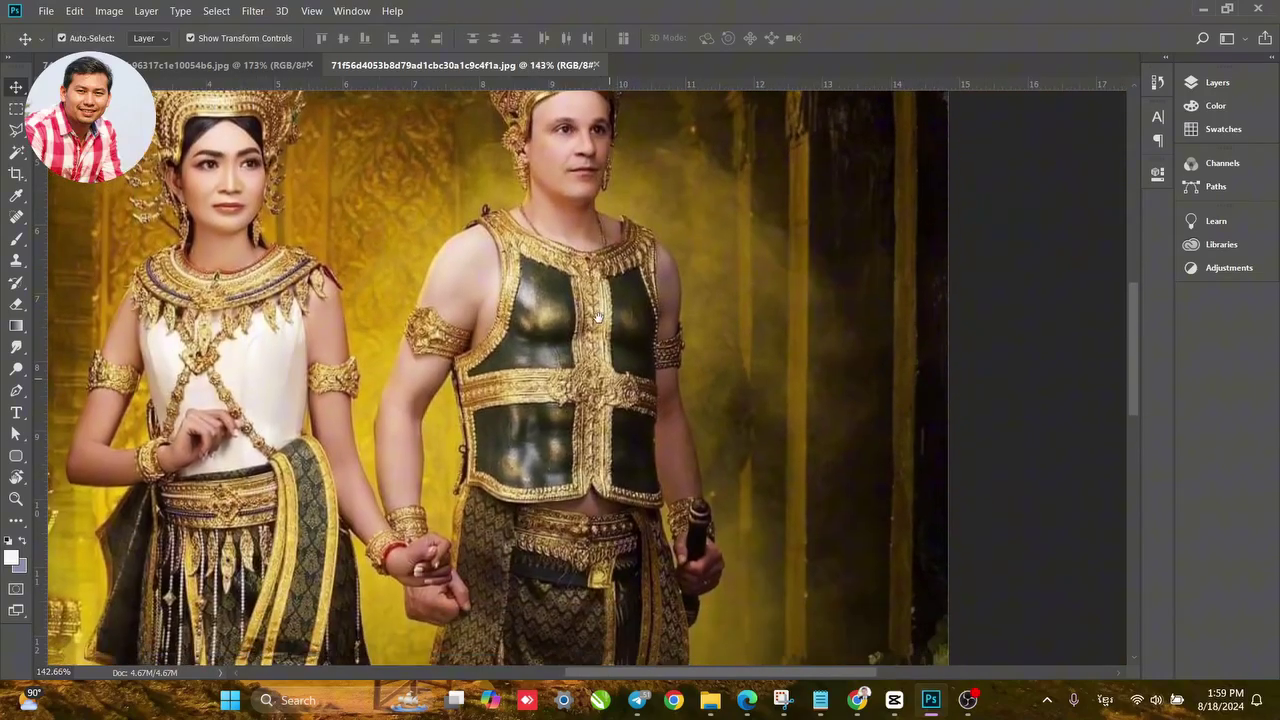
{"action": "left_click", "coordinate": [174, 66]}
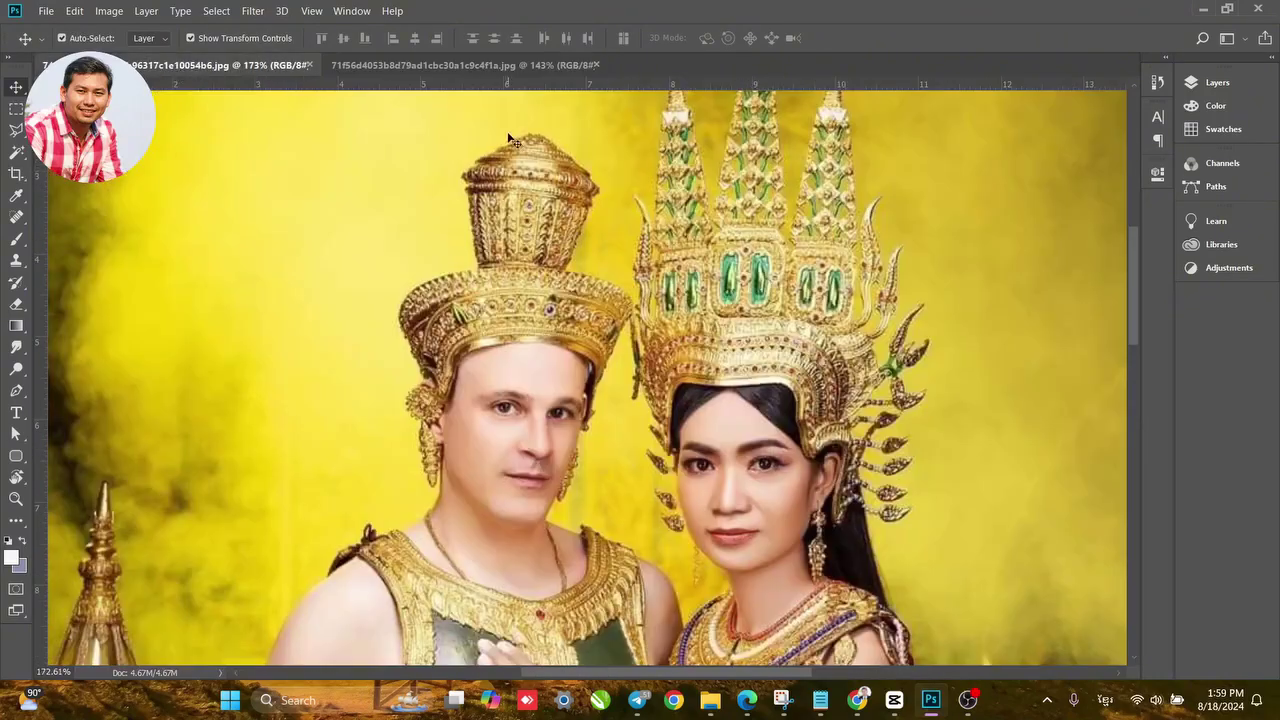
{"action": "left_click_drag", "start_coordinate": [570, 504], "coordinate": [655, 130]}
{"action": "left_click_drag", "start_coordinate": [616, 430], "coordinate": [607, 372]}
{"action": "scroll", "coordinate": [603, 297], "scroll_direction": "down", "scroll_amount": 2}
{"action": "scroll", "coordinate": [601, 296], "scroll_direction": "down", "scroll_amount": 2}
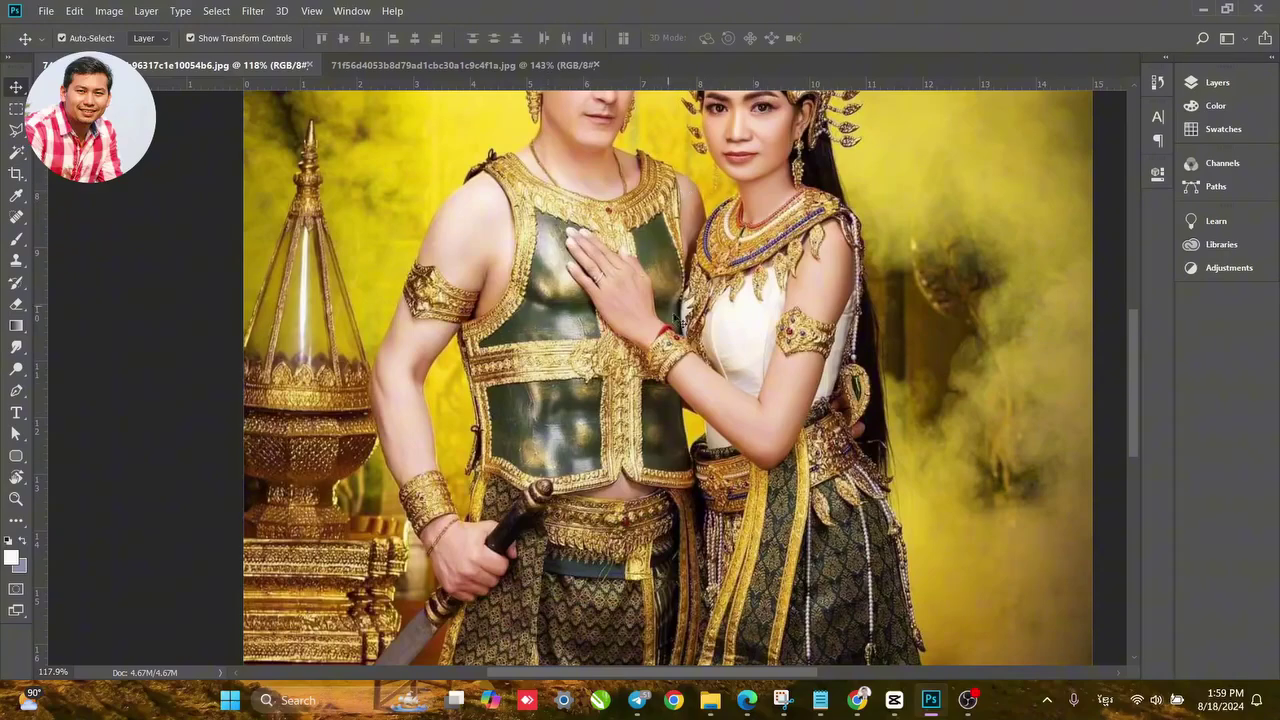
{"action": "left_click_drag", "start_coordinate": [517, 235], "coordinate": [540, 228]}
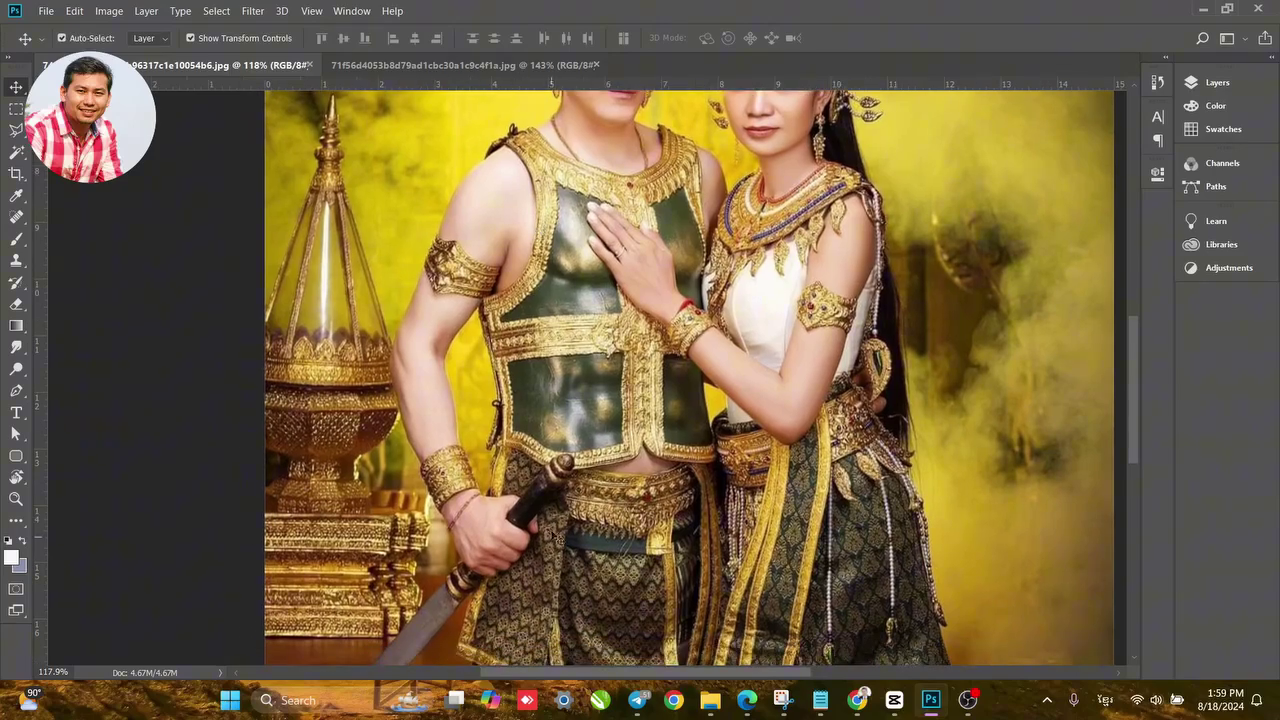
{"action": "left_click_drag", "start_coordinate": [562, 538], "coordinate": [491, 233]}
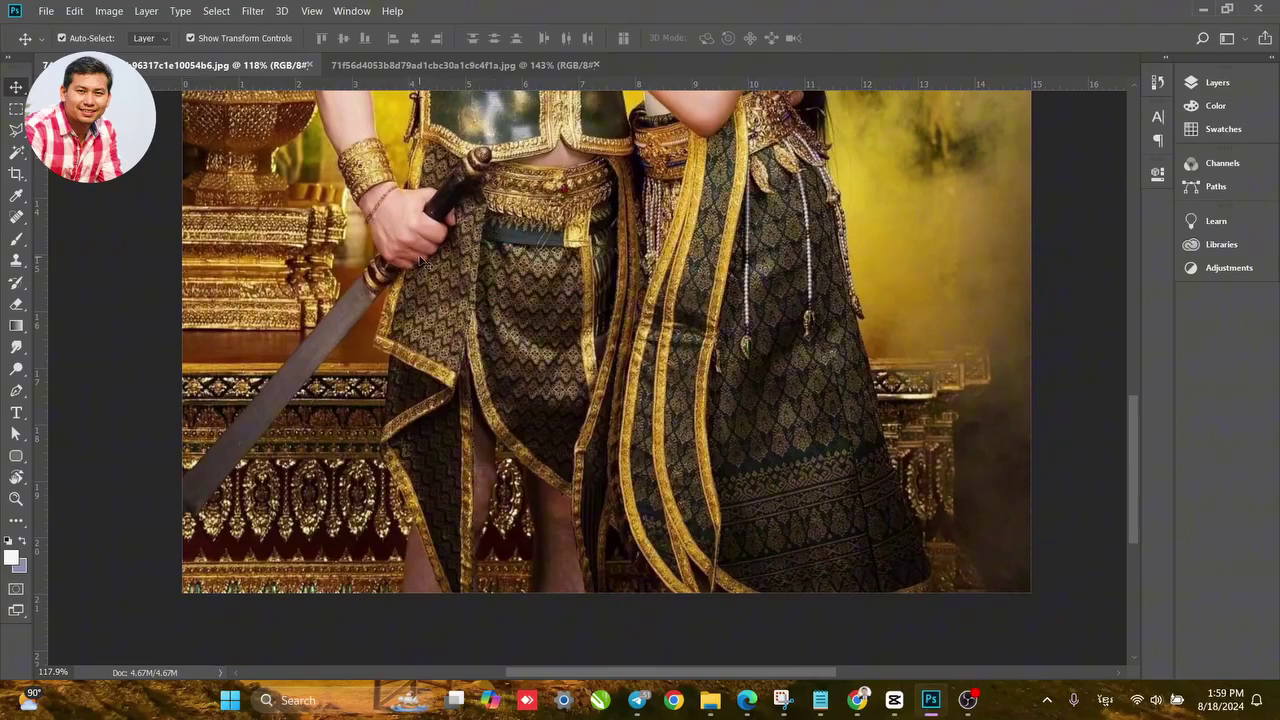
{"action": "left_click_drag", "start_coordinate": [519, 243], "coordinate": [535, 319]}
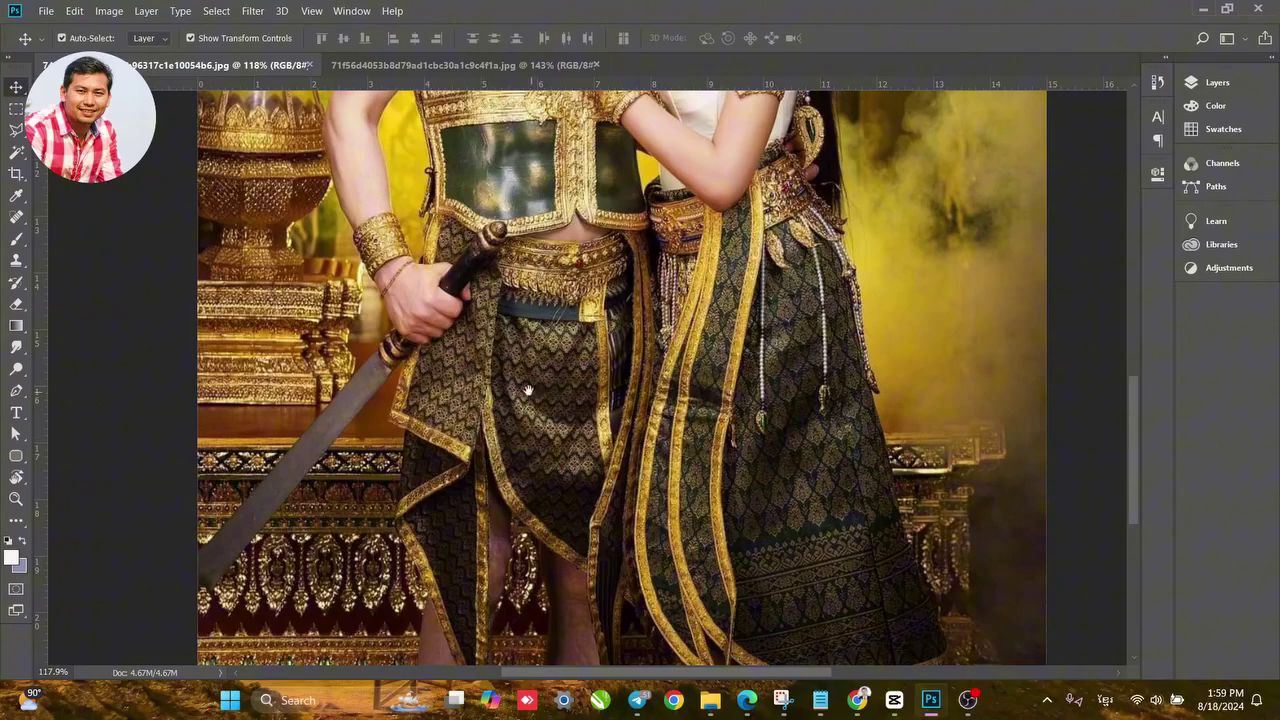
{"action": "left_click_drag", "start_coordinate": [528, 390], "coordinate": [488, 344]}
Inspect the skirts, legs, anklets and feet of the couple in the hand-holding photo.
{"action": "left_click", "coordinate": [483, 65]}
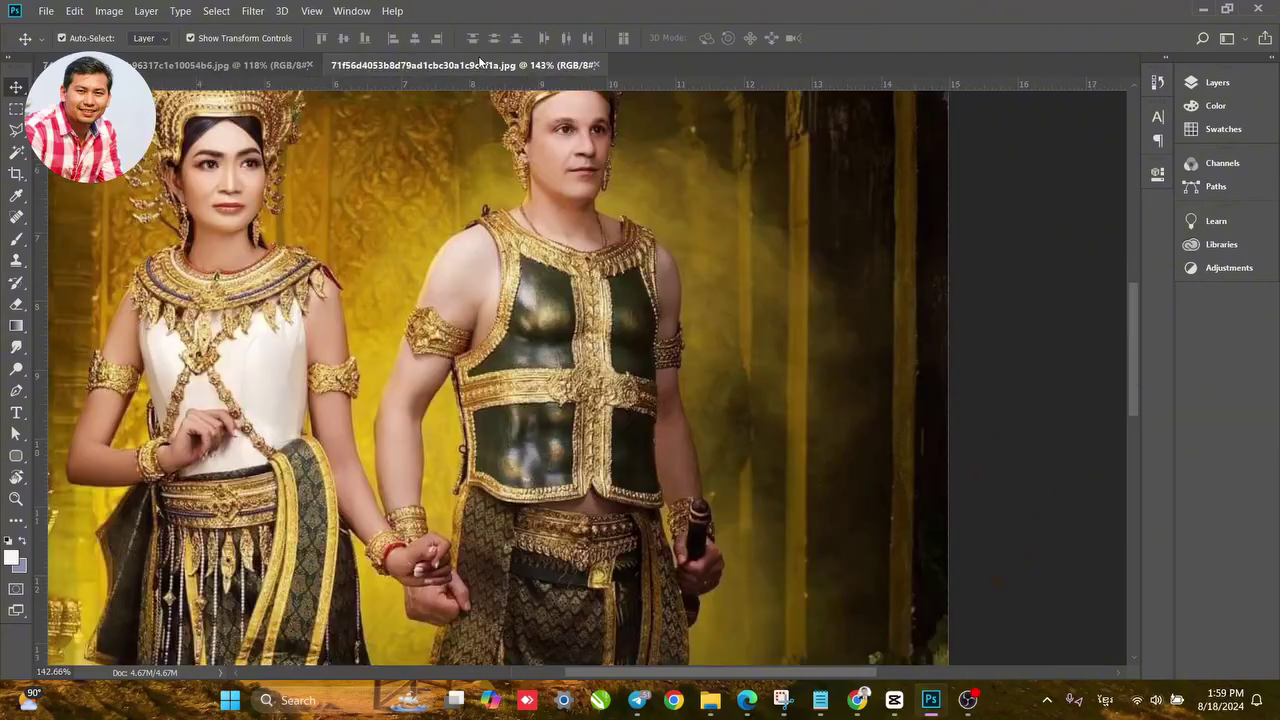
{"action": "left_click_drag", "start_coordinate": [641, 407], "coordinate": [637, 152]}
{"action": "left_click_drag", "start_coordinate": [653, 400], "coordinate": [676, 236]}
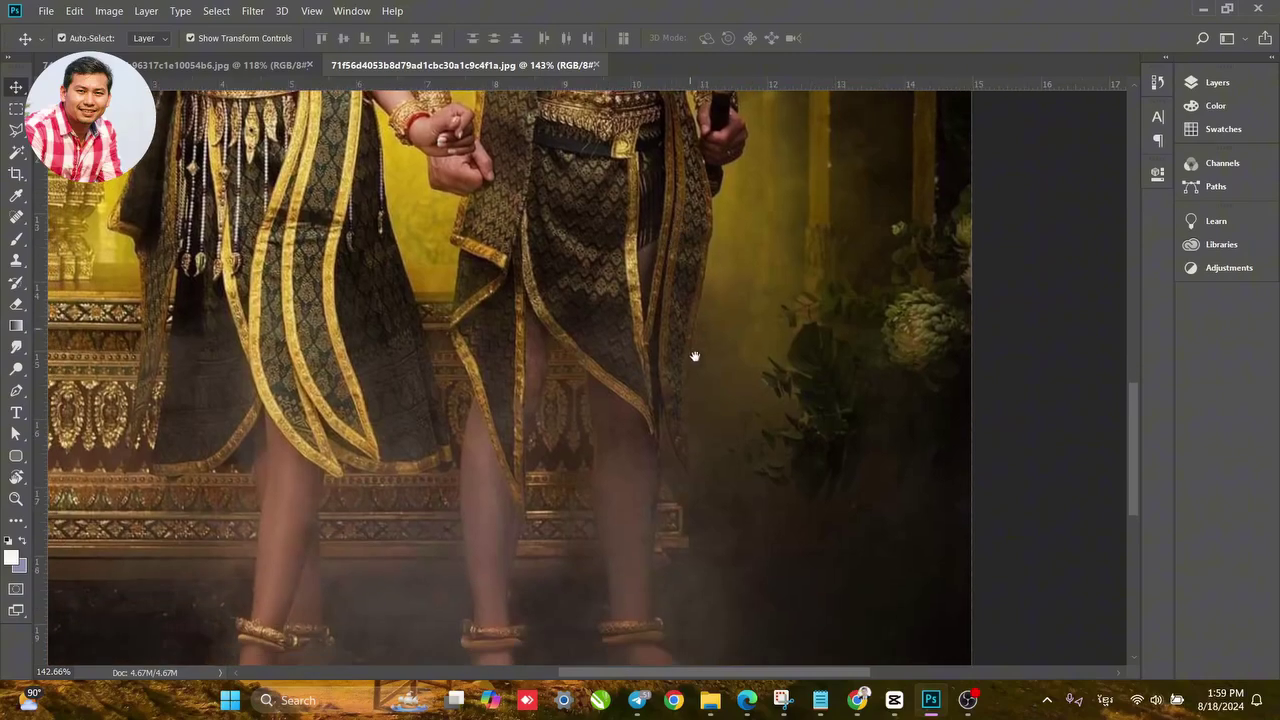
{"action": "left_click_drag", "start_coordinate": [701, 409], "coordinate": [708, 318]}
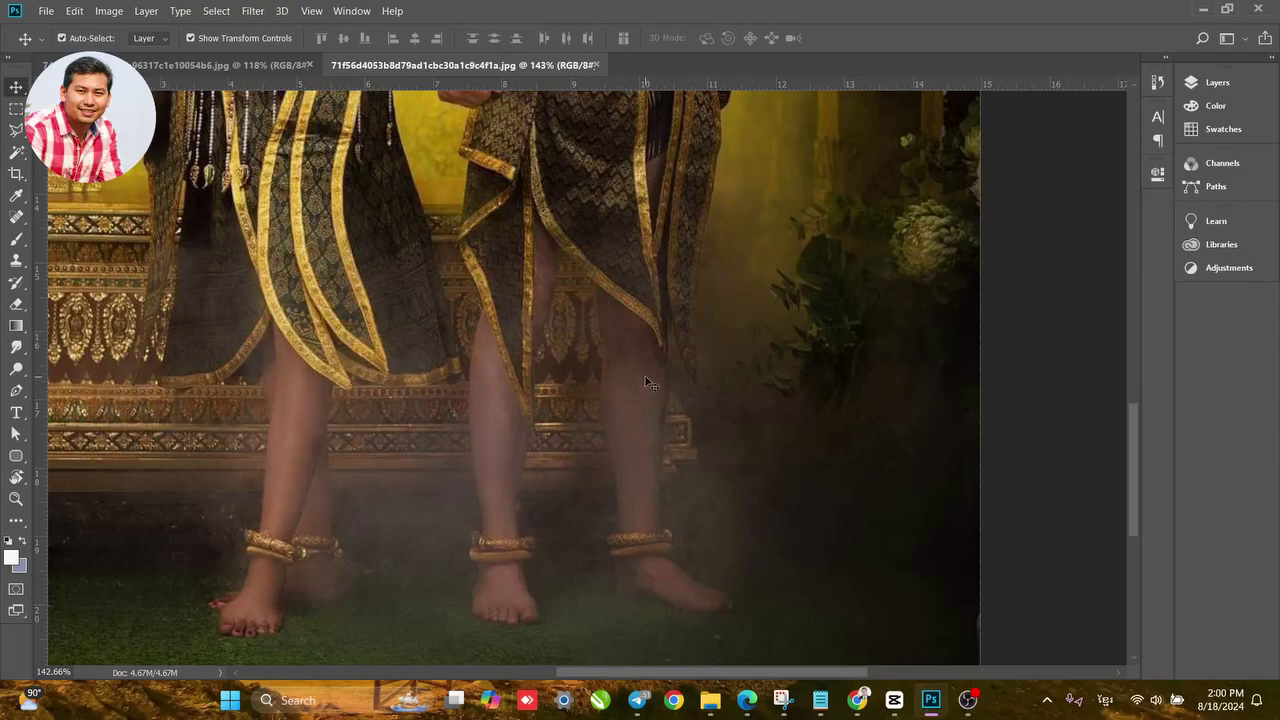
{"action": "left_click_drag", "start_coordinate": [624, 275], "coordinate": [639, 466]}
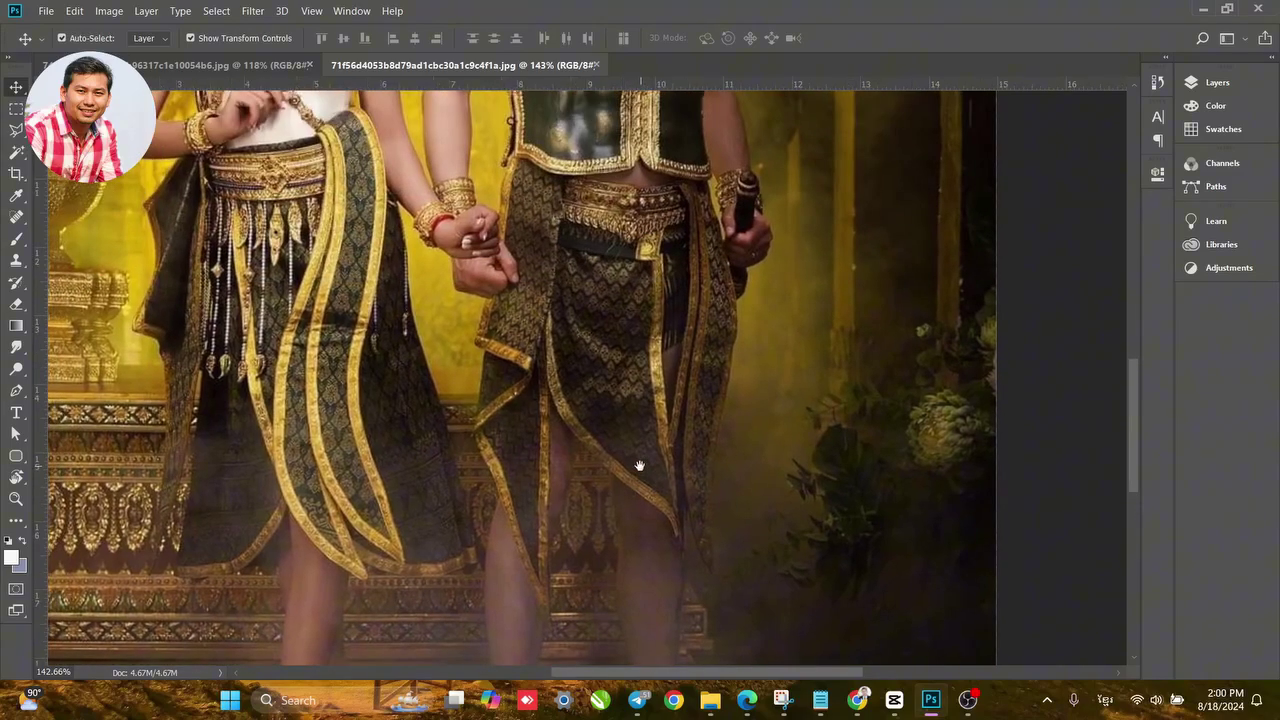
Inspect the man's skirt, belt and chest armour in the hand-holding photo, then view the couple together at reduced zoom.
{"action": "left_click_drag", "start_coordinate": [616, 375], "coordinate": [611, 554]}
{"action": "left_click_drag", "start_coordinate": [630, 415], "coordinate": [634, 463]}
{"action": "mouse_move", "coordinate": [632, 375]}
{"action": "left_mouse_down"}
{"action": "mouse_move", "coordinate": [632, 418]}
{"action": "mouse_move", "coordinate": [627, 378]}
{"action": "left_mouse_up"}
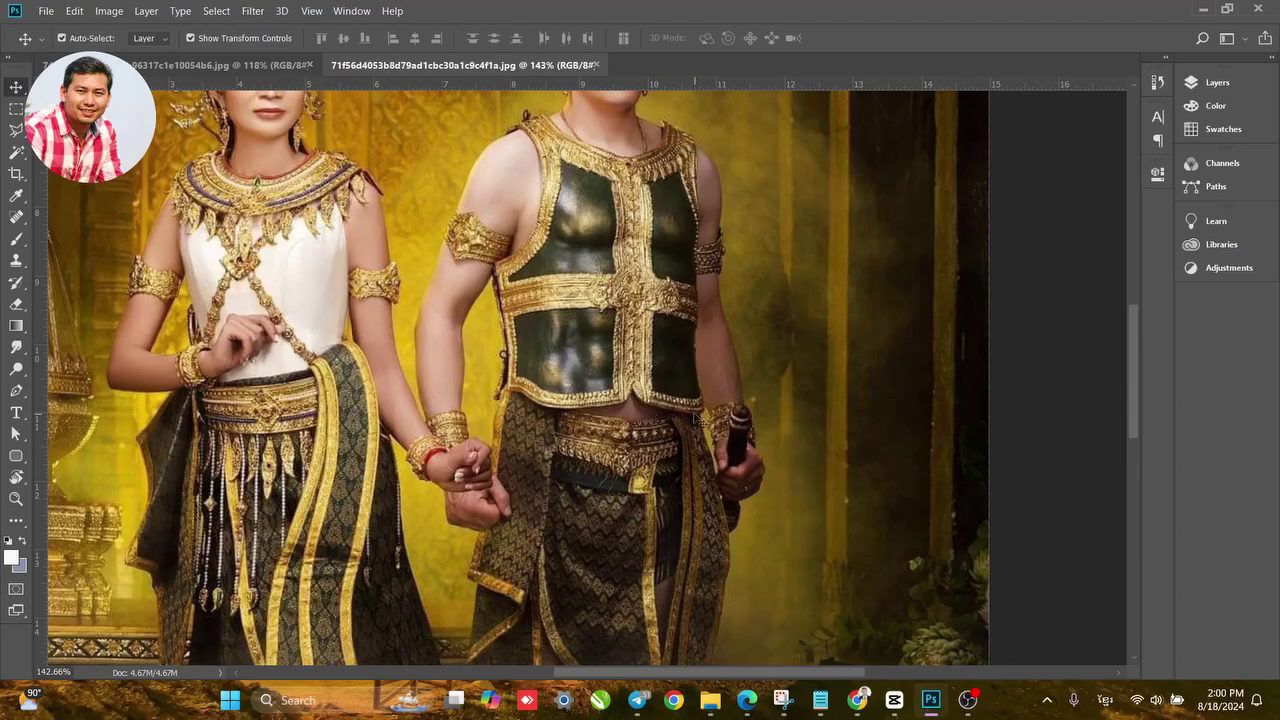
{"action": "scroll", "coordinate": [632, 343], "scroll_direction": "up", "scroll_amount": 3}
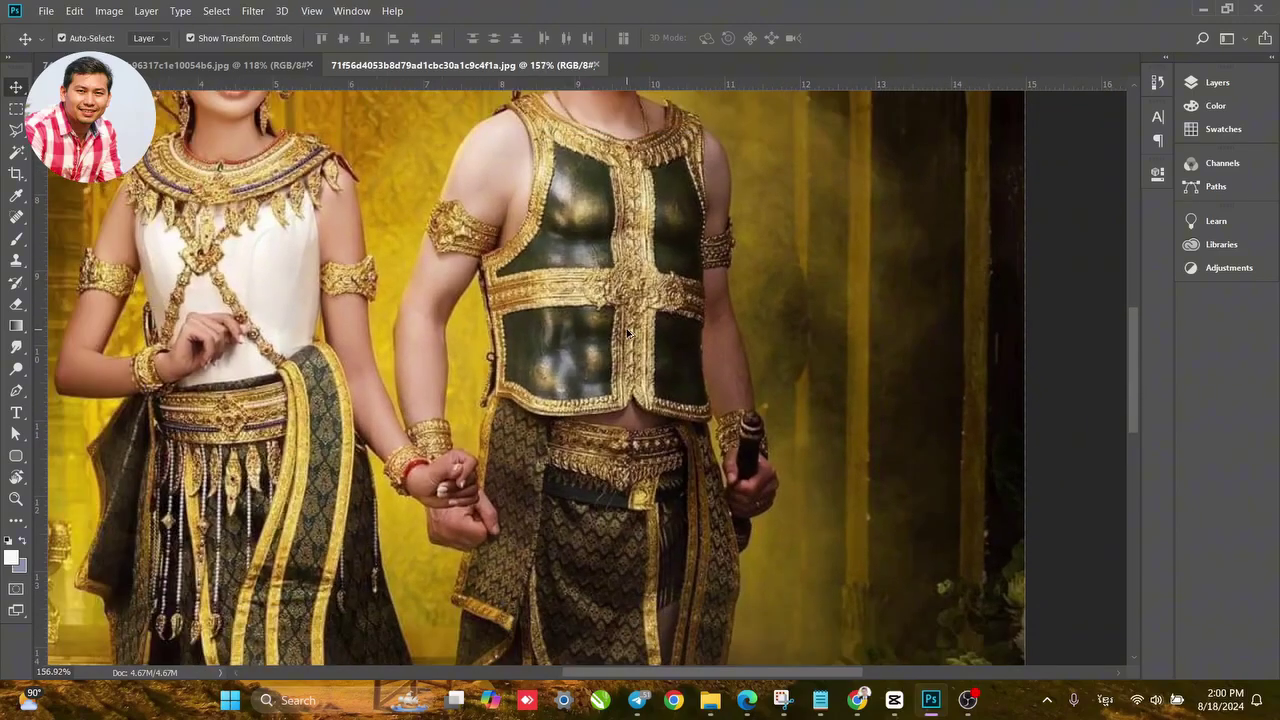
{"action": "scroll", "coordinate": [629, 344], "scroll_direction": "down", "scroll_amount": 10}
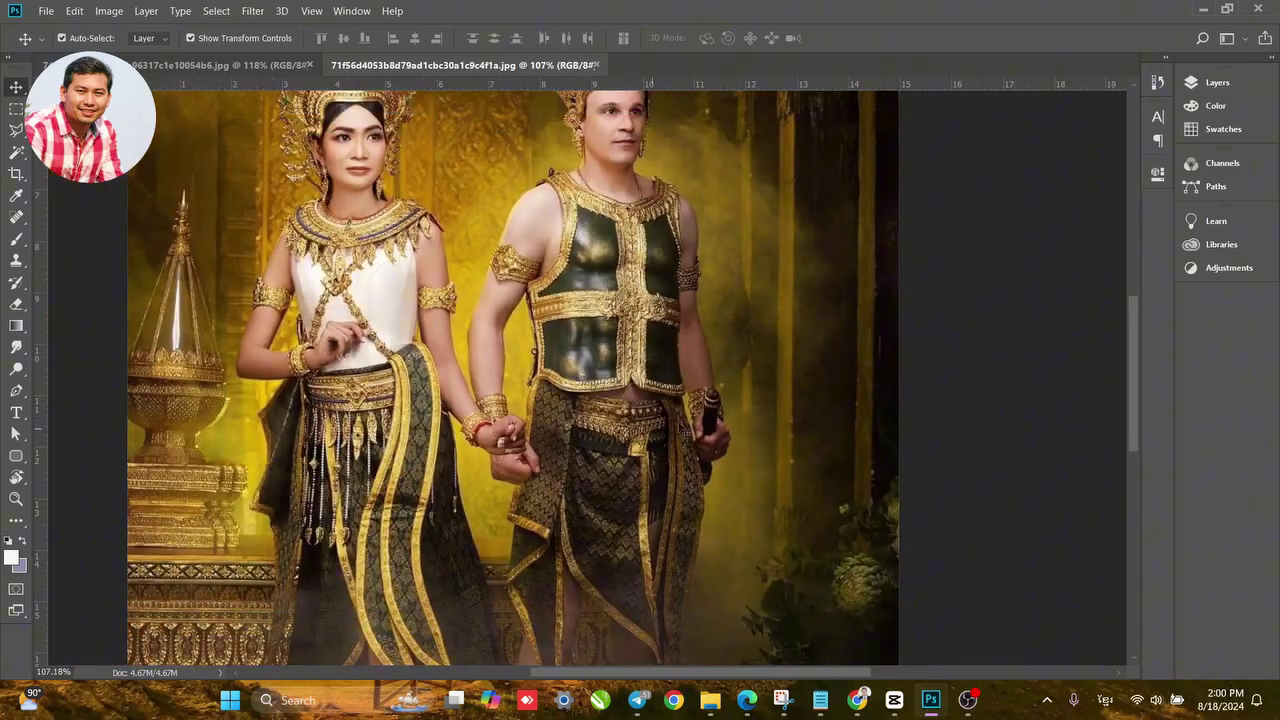
Open the man's headless body cutout preceding image 7 in the photo viewer and examine its armour, skirt, feet and closed fist.
{"action": "left_click", "coordinate": [709, 702]}
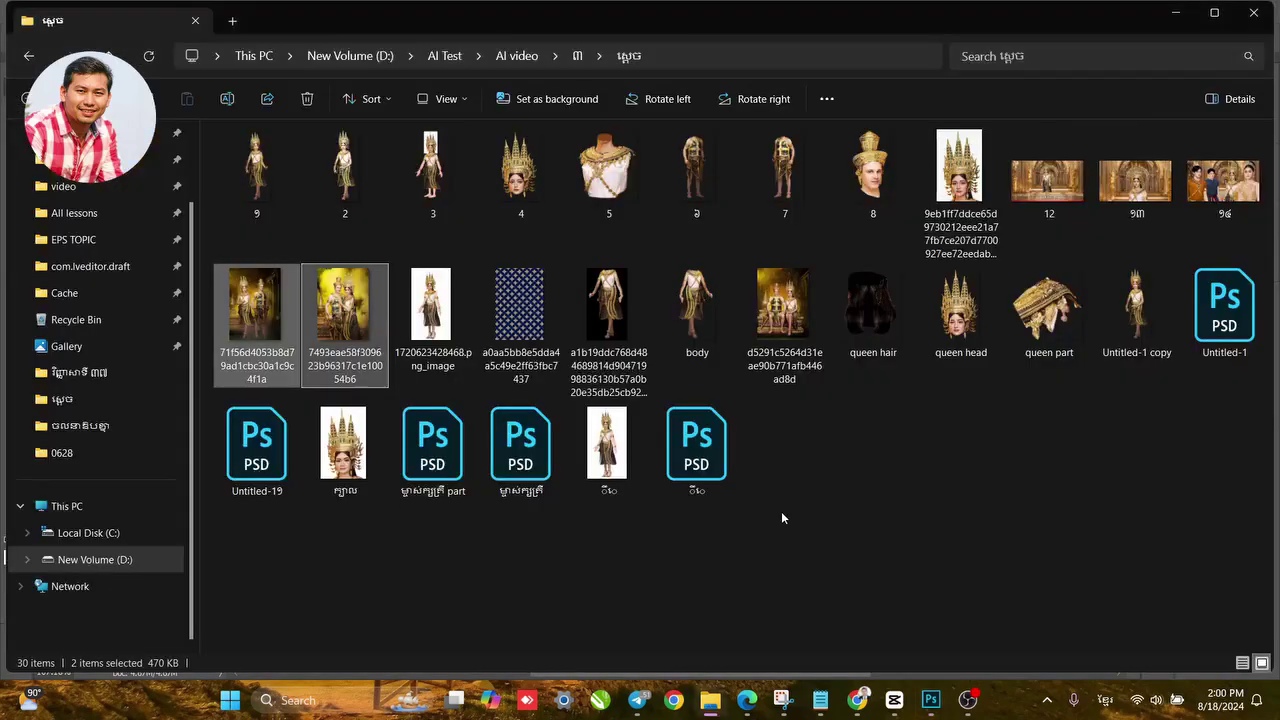
{"action": "left_click", "coordinate": [690, 158]}
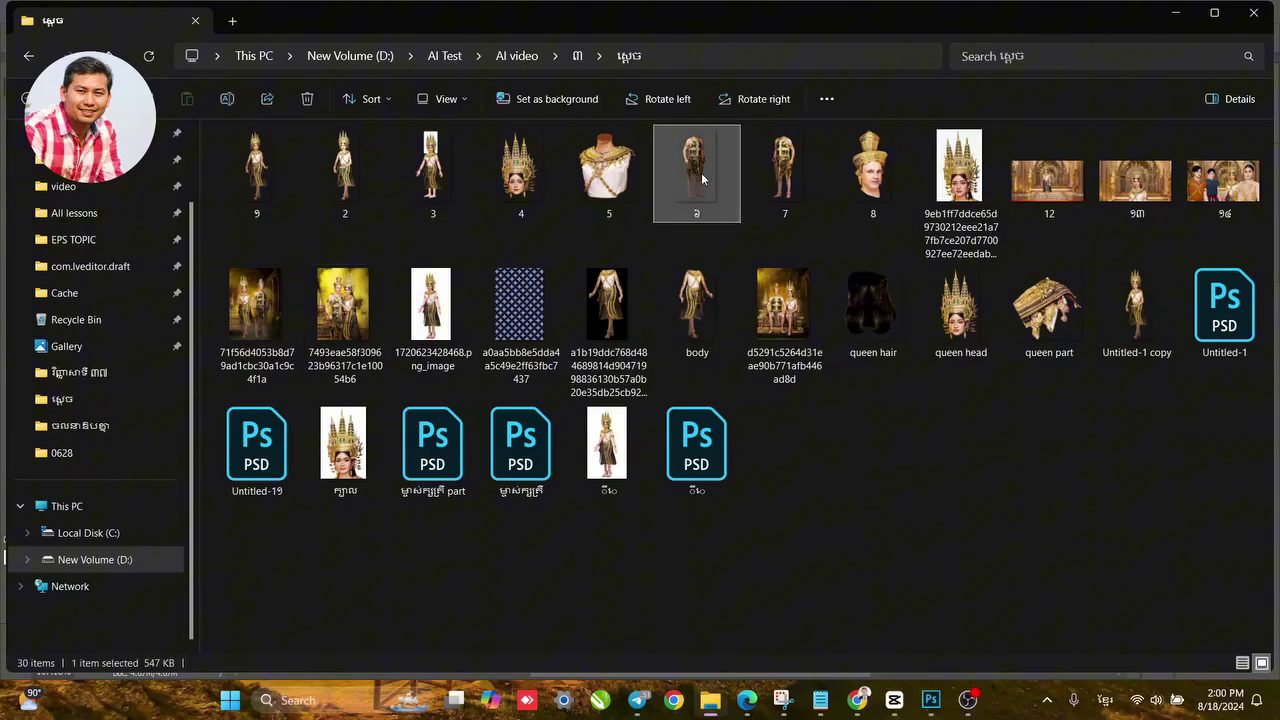
{"action": "double_click", "coordinate": [703, 179]}
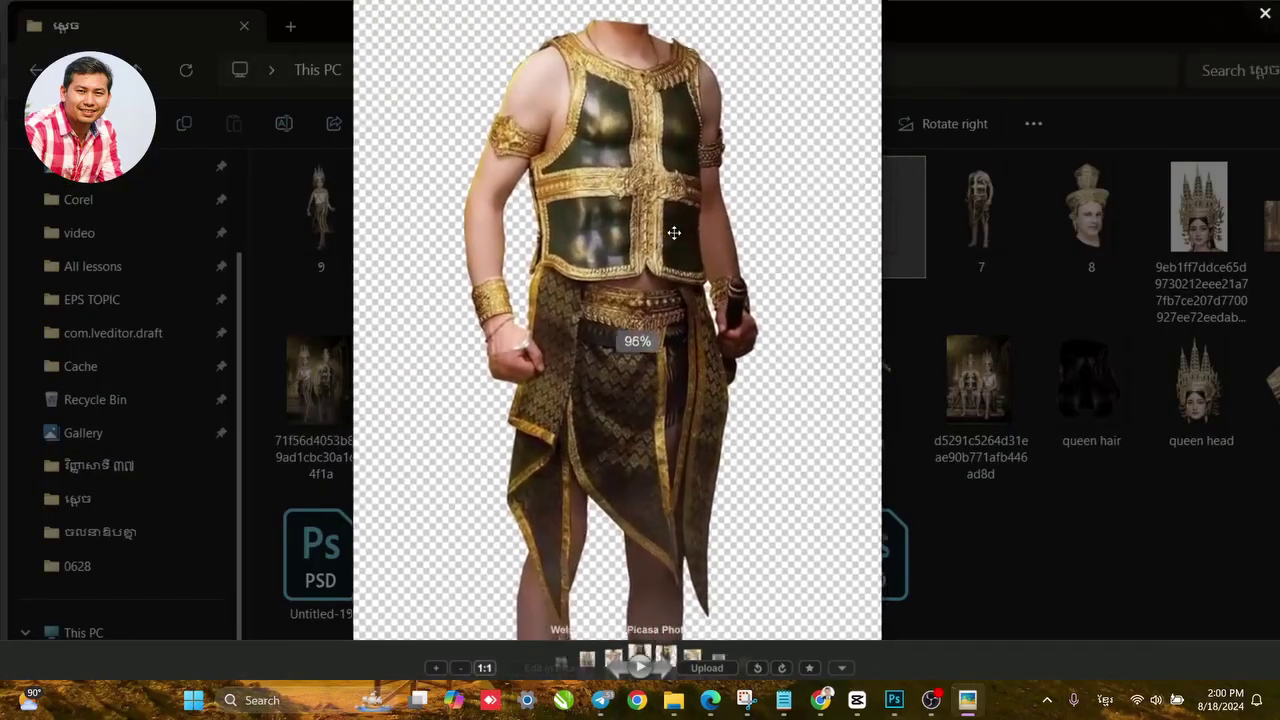
{"action": "left_click_drag", "start_coordinate": [677, 310], "coordinate": [669, 149]}
{"action": "left_click_drag", "start_coordinate": [678, 257], "coordinate": [686, 177]}
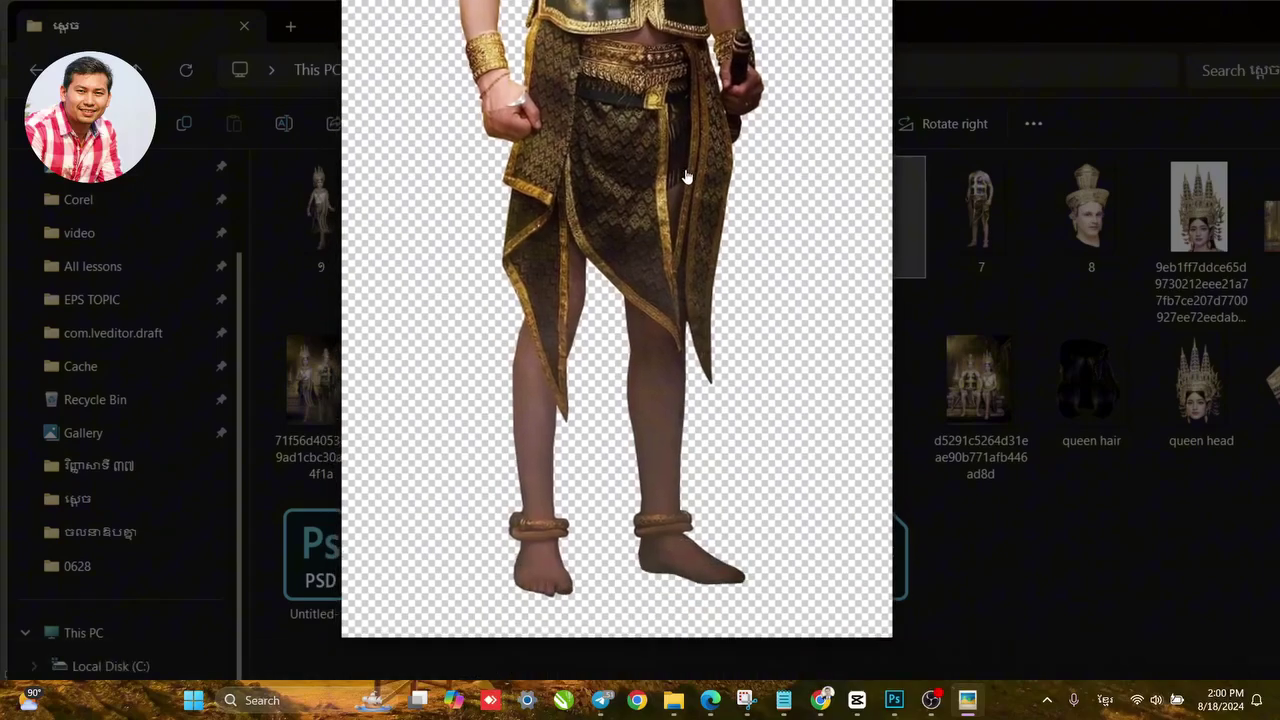
{"action": "scroll", "coordinate": [680, 200], "scroll_direction": "up", "scroll_amount": 4}
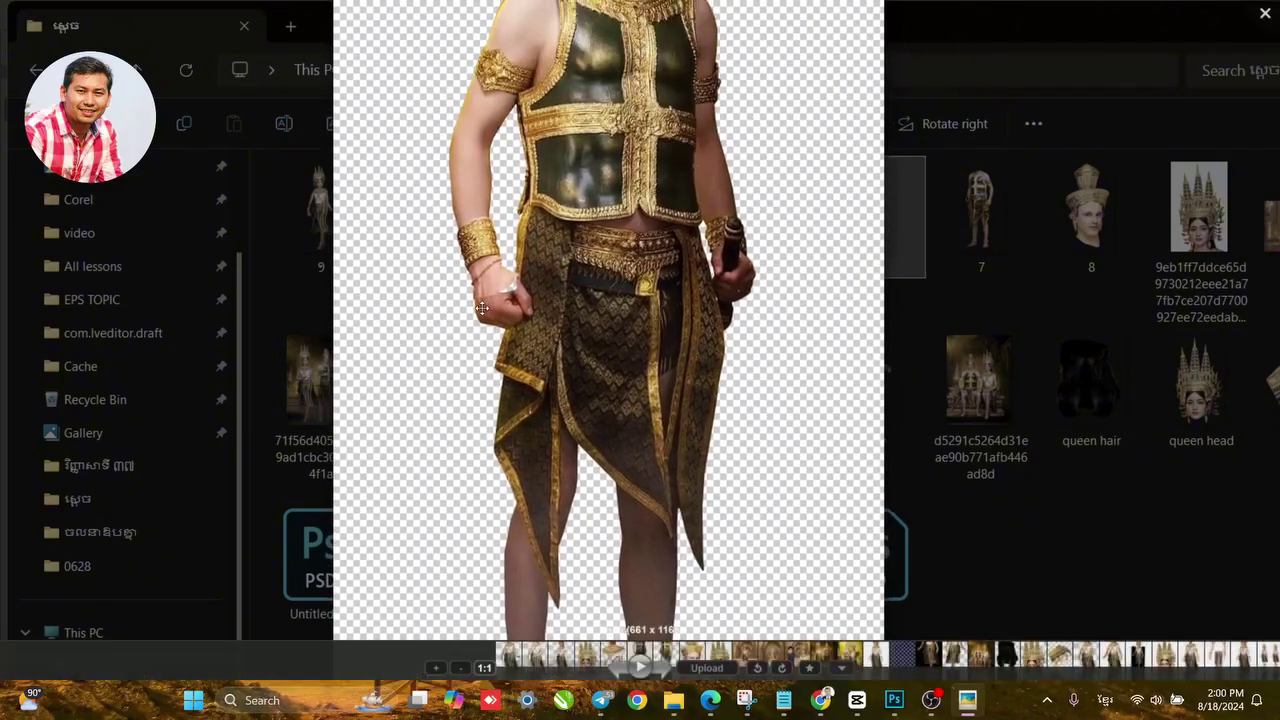
{"action": "scroll", "coordinate": [482, 308], "scroll_direction": "up", "scroll_amount": 4}
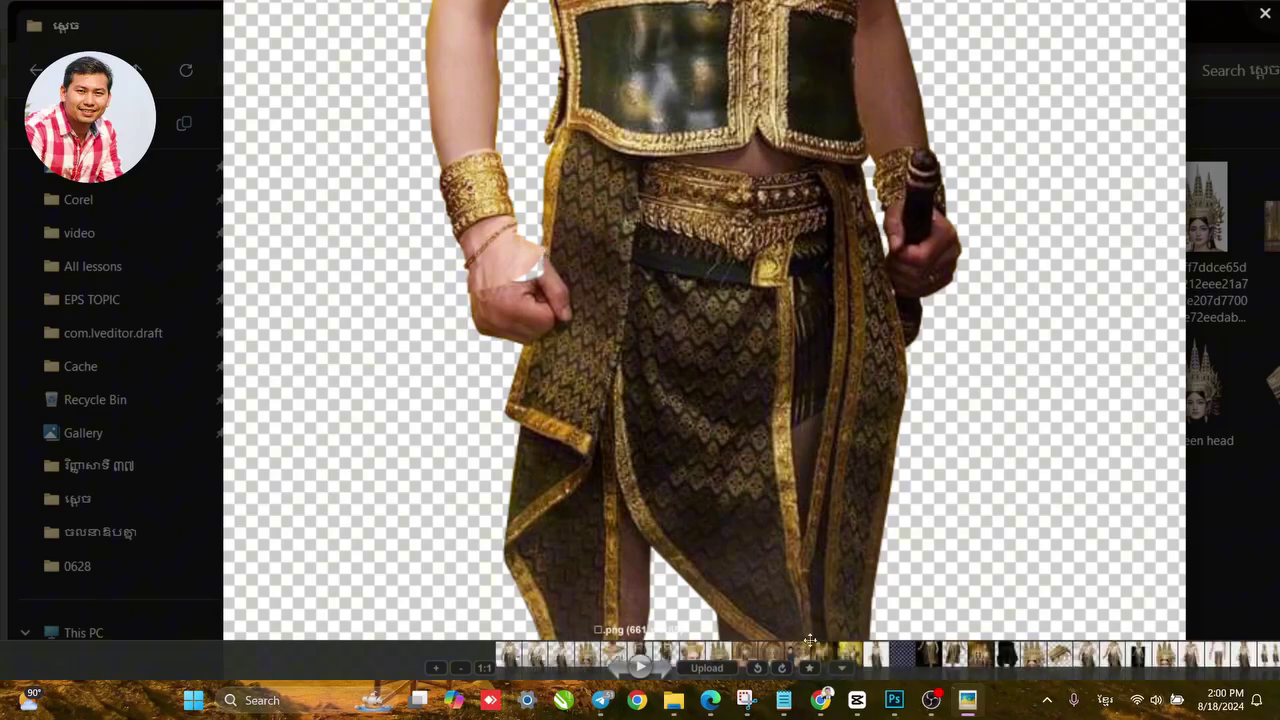
Switch to Photoshop and compare the man's bracelet, hand and belt area in the hand-holding and sword photos.
{"action": "left_click", "coordinate": [894, 700]}
{"action": "scroll", "coordinate": [478, 445], "scroll_direction": "up", "scroll_amount": 2}
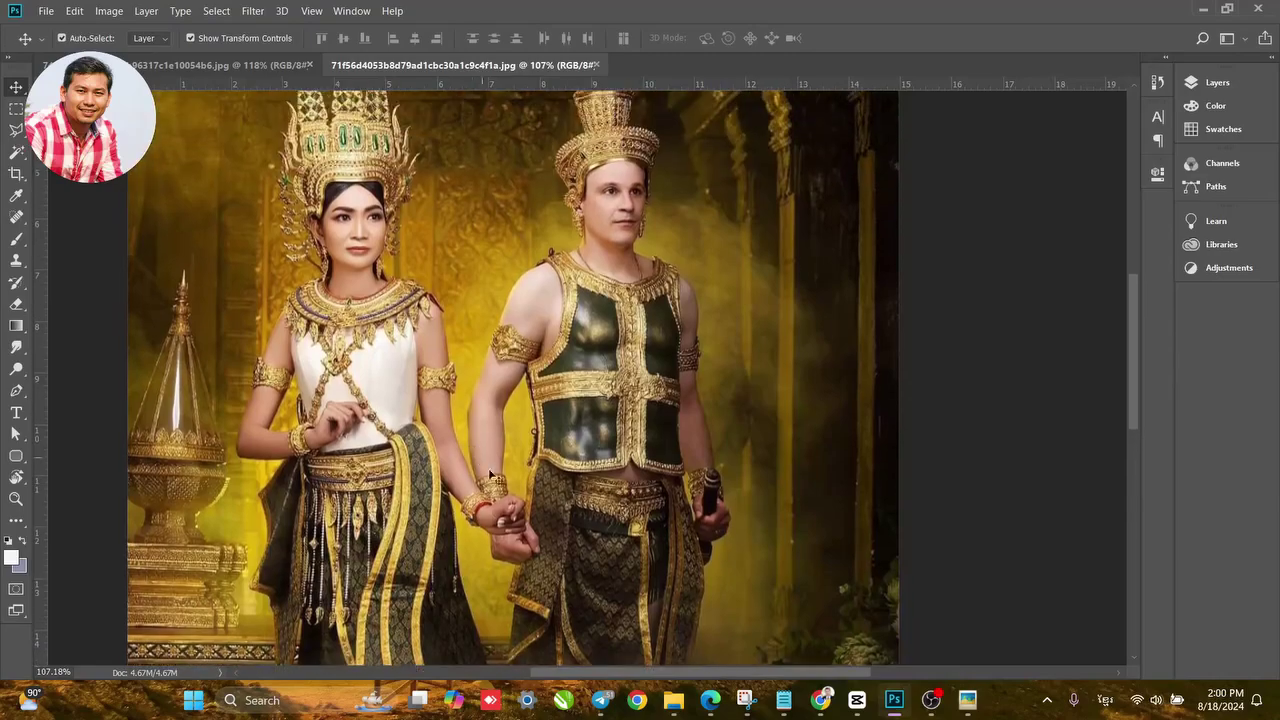
{"action": "left_click_drag", "start_coordinate": [478, 591], "coordinate": [558, 372]}
{"action": "scroll", "coordinate": [576, 335], "scroll_direction": "up", "scroll_amount": 3}
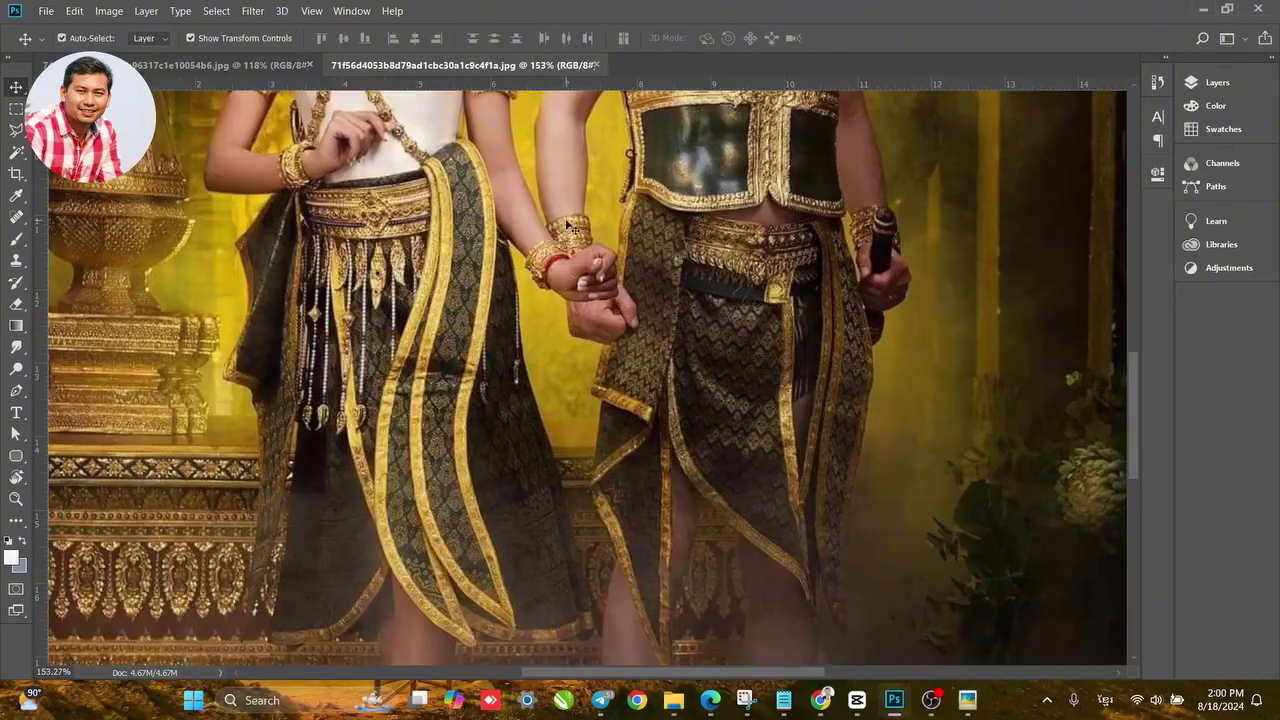
{"action": "left_click", "coordinate": [244, 65]}
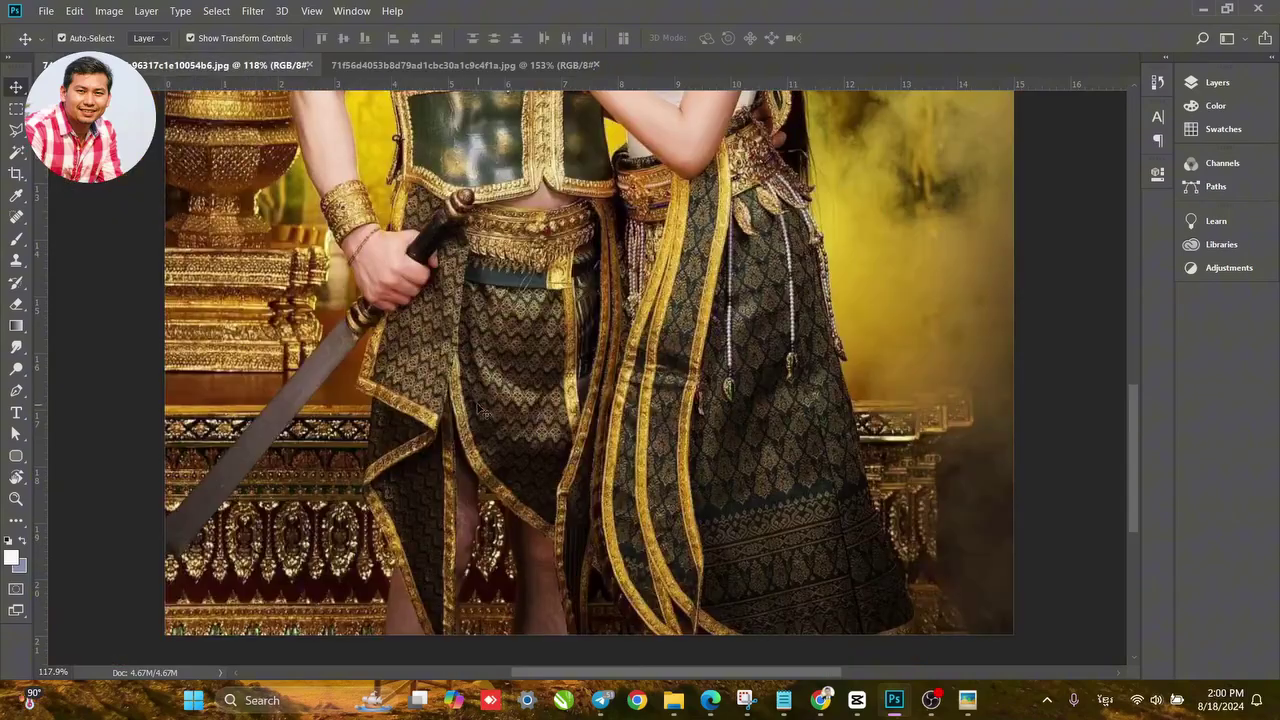
{"action": "left_click_drag", "start_coordinate": [386, 218], "coordinate": [527, 303]}
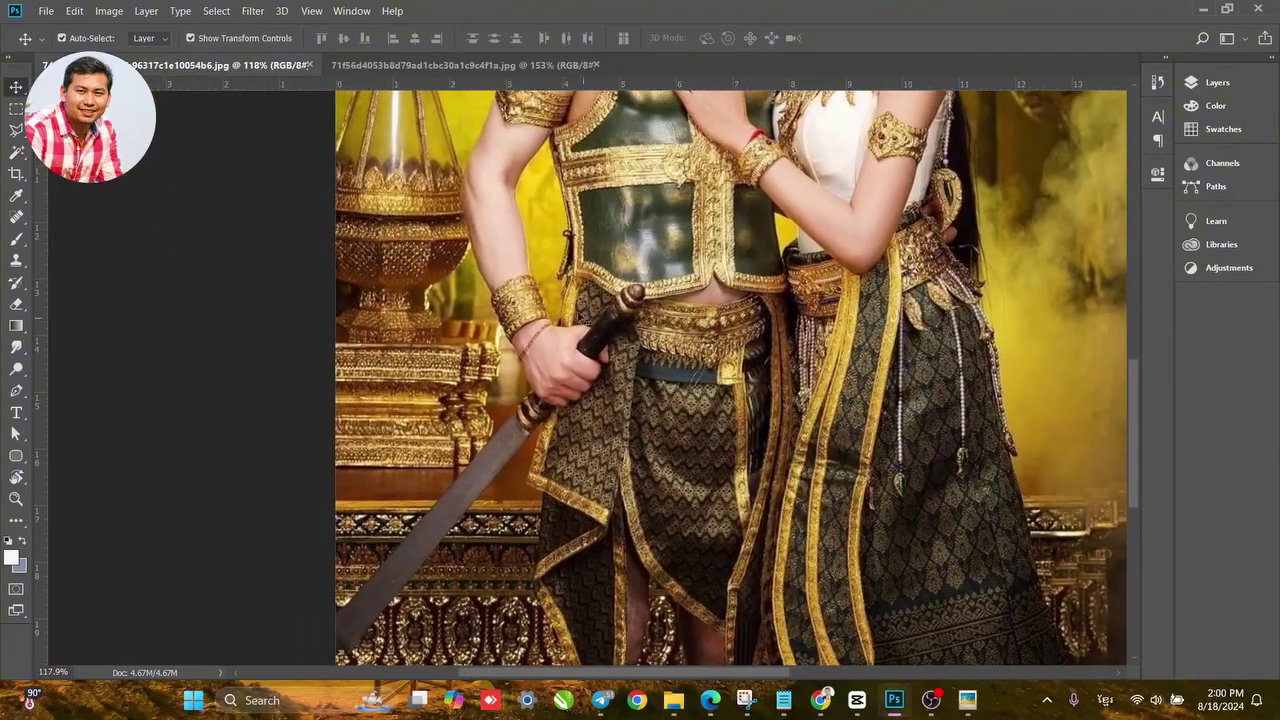
{"action": "left_click", "coordinate": [467, 66]}
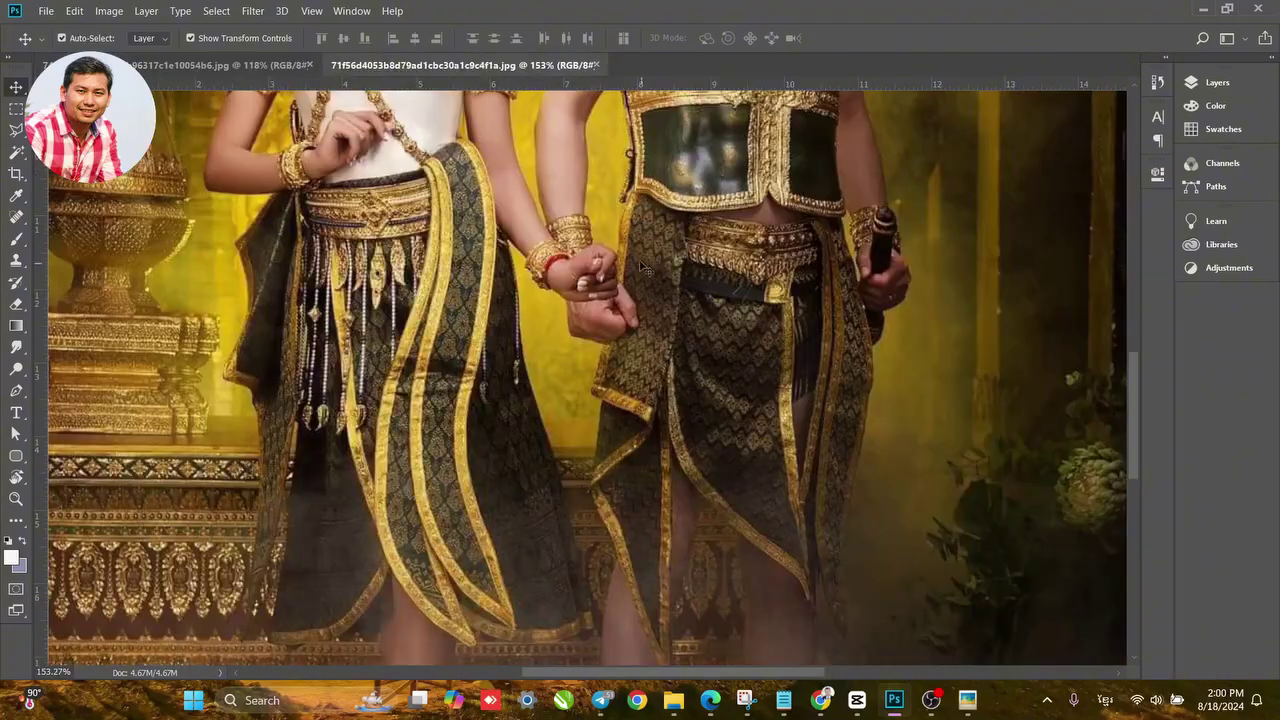
Return to the body cutout in the photo viewer and examine its reconstructed fist, bracelets, chest armour and skirt.
{"action": "left_click", "coordinate": [967, 700]}
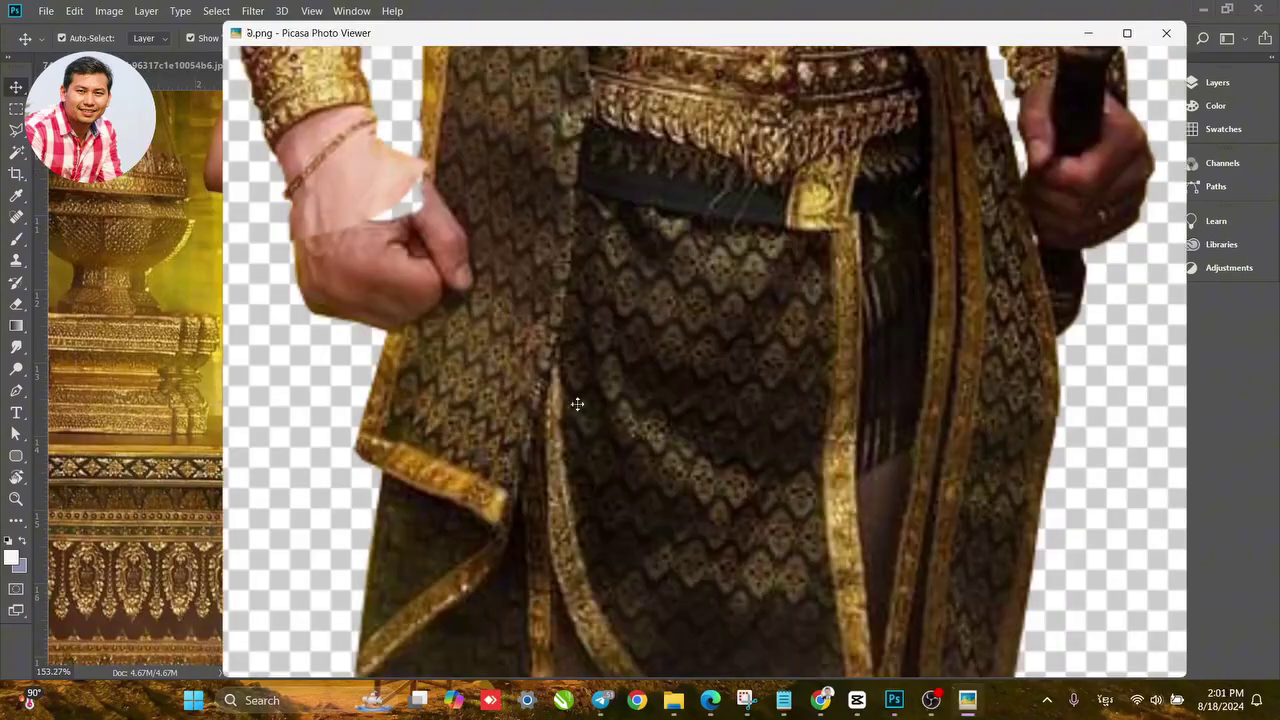
{"action": "scroll", "coordinate": [457, 212], "scroll_direction": "down", "scroll_amount": 6}
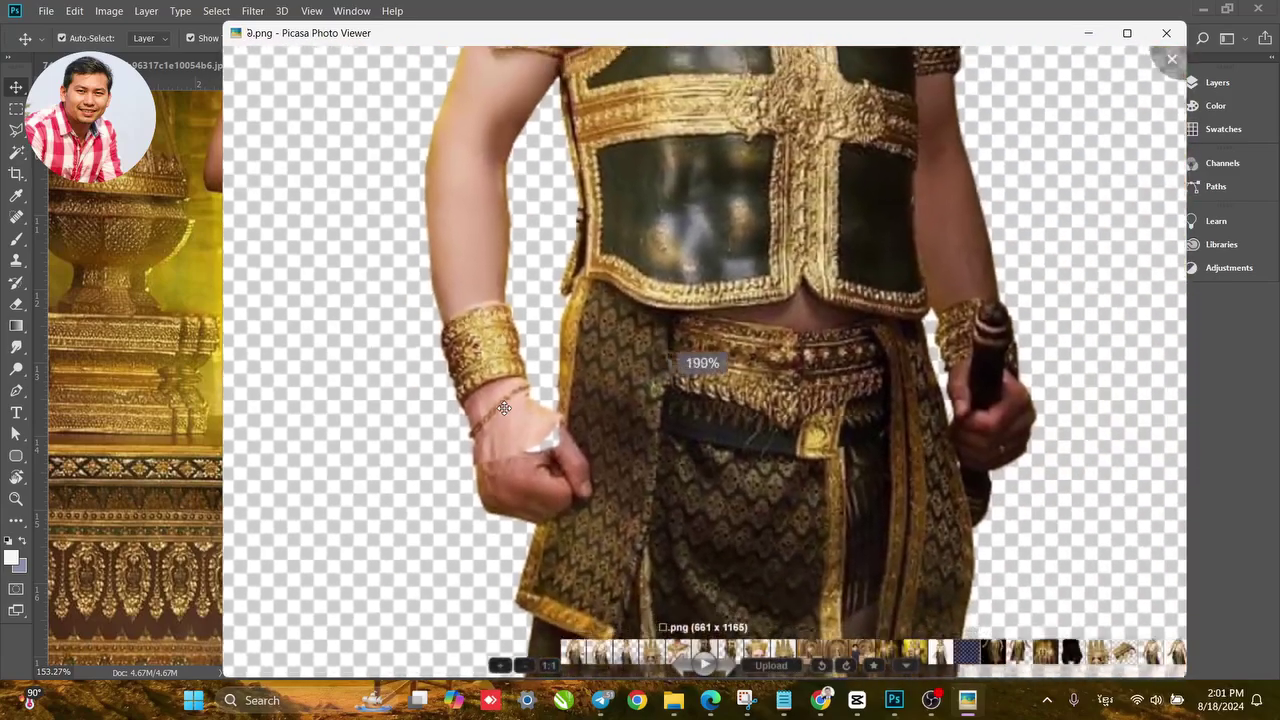
{"action": "scroll", "coordinate": [571, 458], "scroll_direction": "down", "scroll_amount": 3}
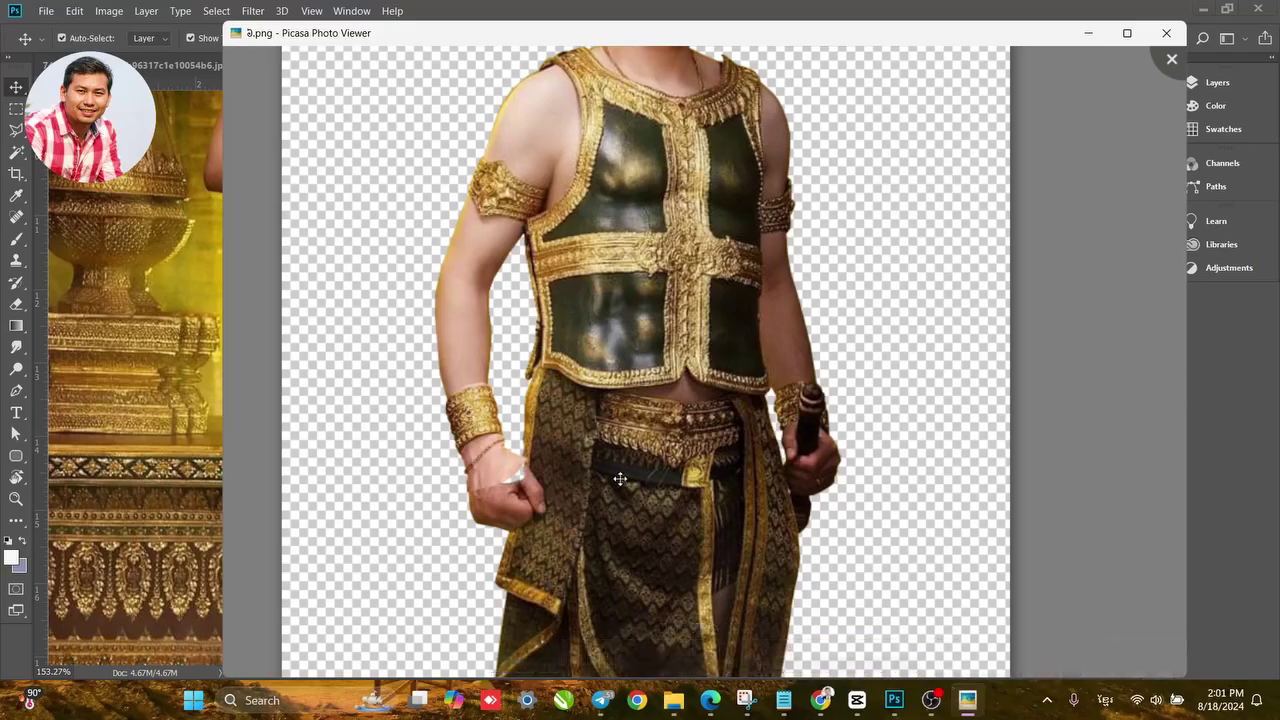
{"action": "left_click_drag", "start_coordinate": [617, 480], "coordinate": [543, 449]}
{"action": "scroll", "coordinate": [779, 352], "scroll_direction": "down", "scroll_amount": 2}
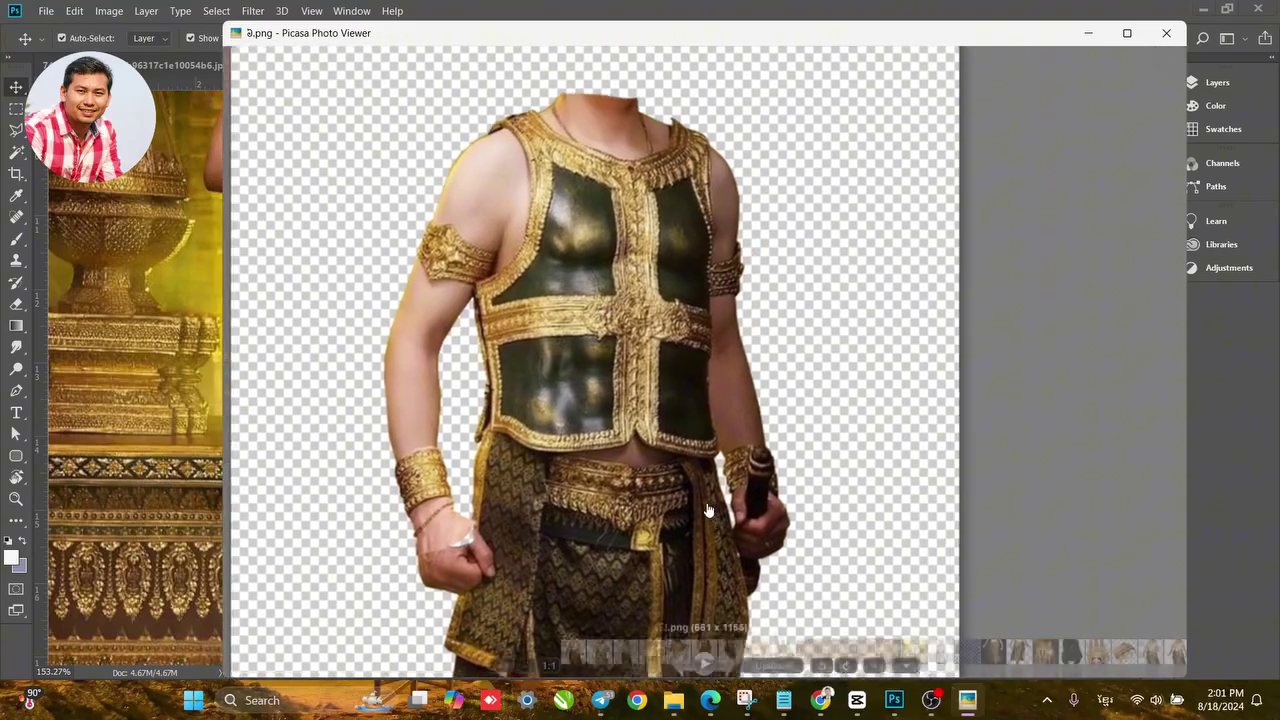
{"action": "scroll", "coordinate": [705, 480], "scroll_direction": "up", "scroll_amount": 2}
{"action": "scroll", "coordinate": [705, 479], "scroll_direction": "down", "scroll_amount": 3}
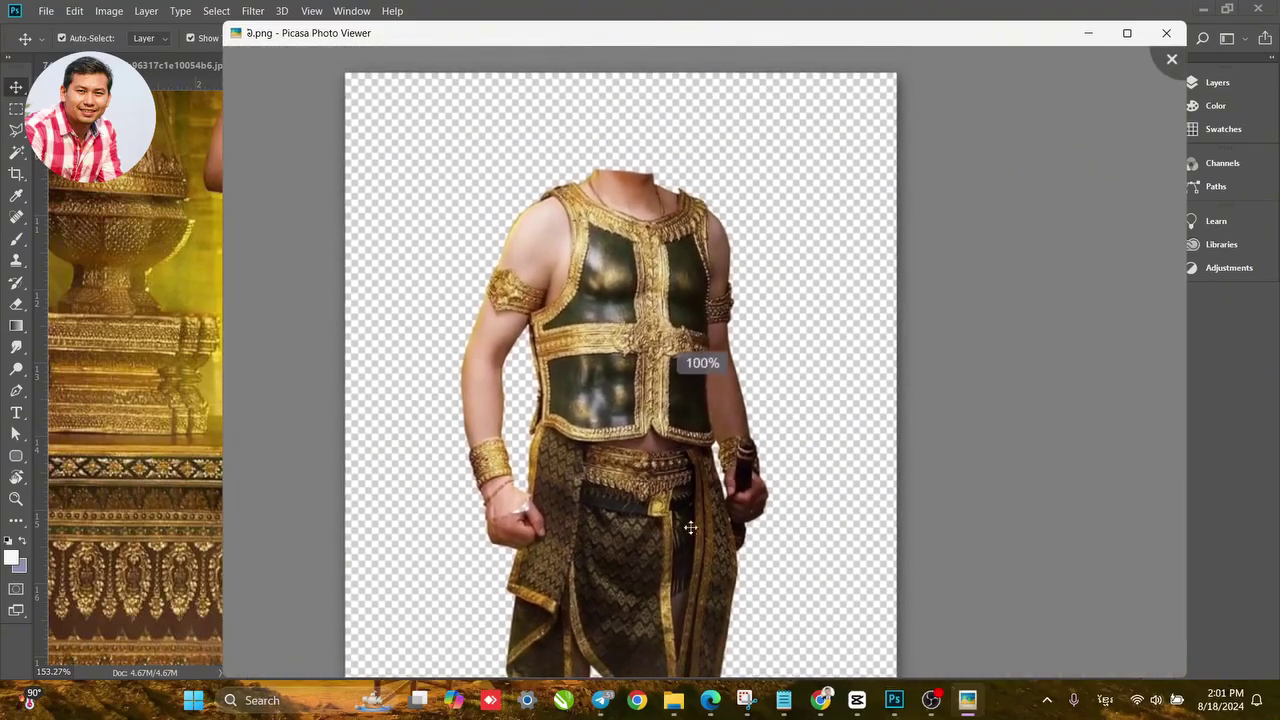
{"action": "left_click_drag", "start_coordinate": [689, 526], "coordinate": [708, 343]}
{"action": "left_click_drag", "start_coordinate": [701, 449], "coordinate": [700, 400]}
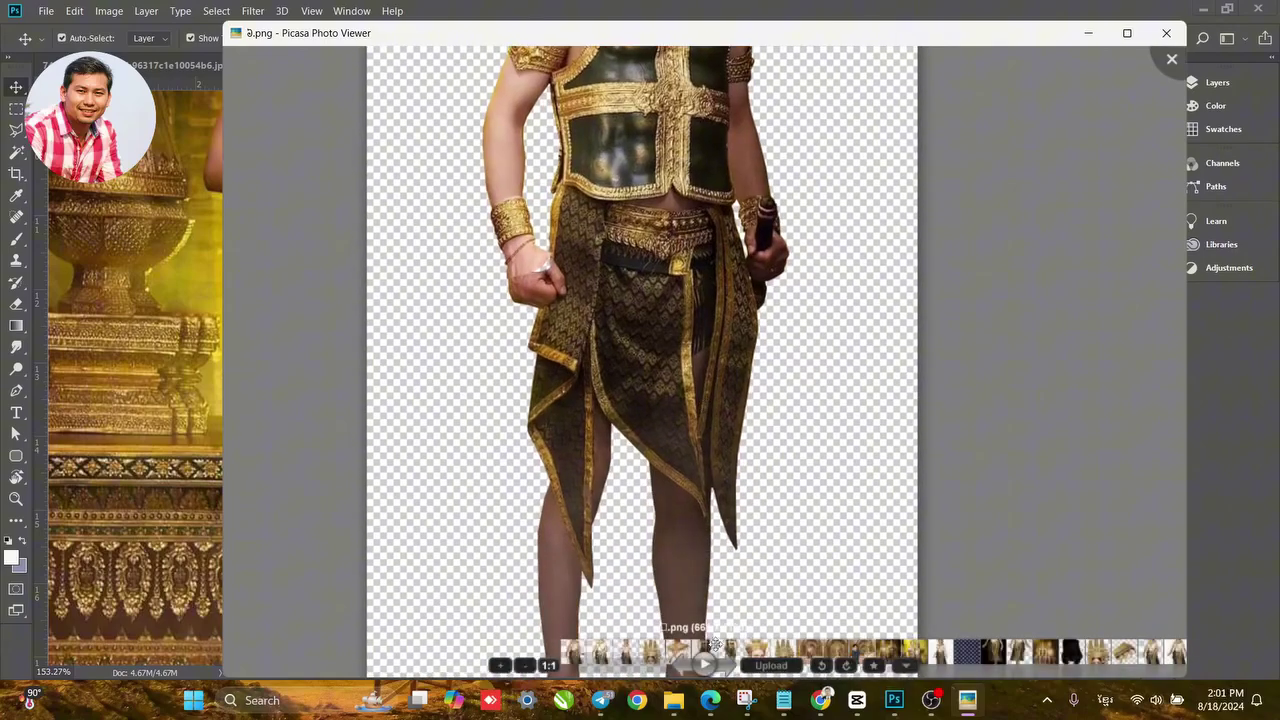
Show the mirrored body cutout 7.png and examine its skirt, belt and hands up close.
{"action": "left_click", "coordinate": [731, 667]}
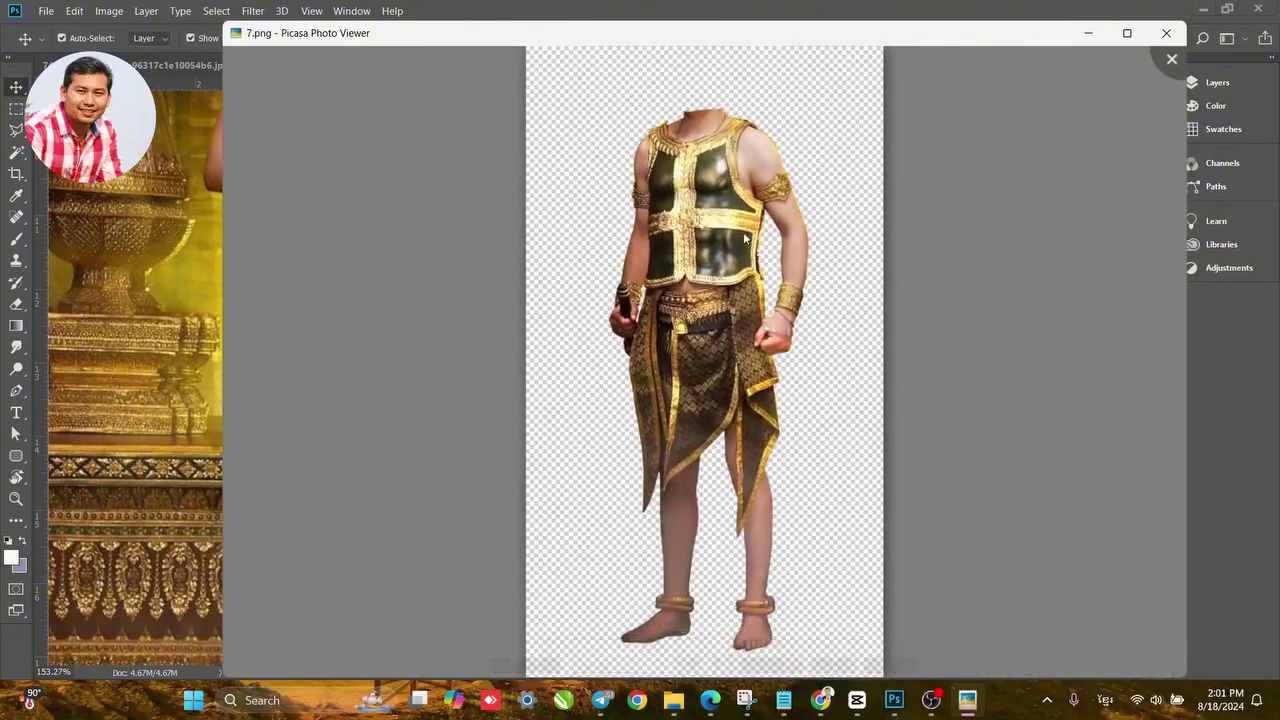
{"action": "scroll", "coordinate": [745, 226], "scroll_direction": "up", "scroll_amount": 1}
{"action": "scroll", "coordinate": [745, 226], "scroll_direction": "up", "scroll_amount": 3}
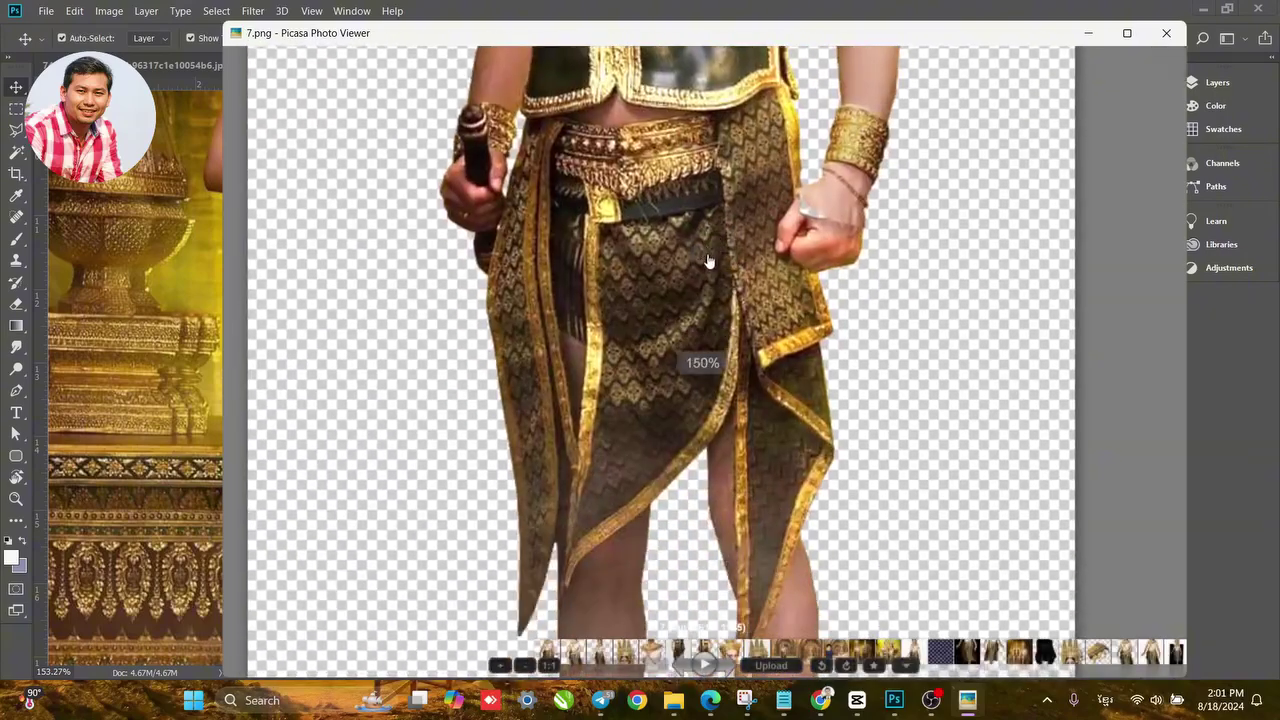
{"action": "left_click_drag", "start_coordinate": [722, 440], "coordinate": [734, 226]}
{"action": "left_click_drag", "start_coordinate": [781, 418], "coordinate": [761, 358]}
{"action": "left_click_drag", "start_coordinate": [757, 210], "coordinate": [777, 456]}
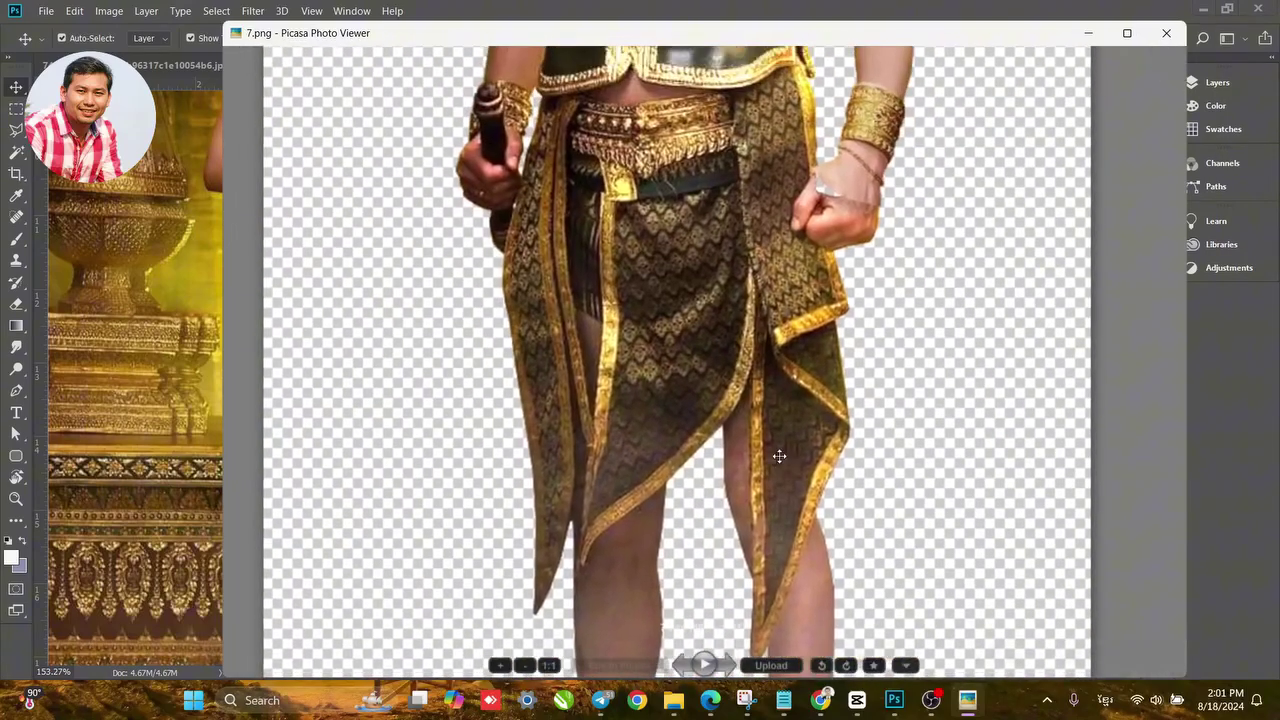
{"action": "left_click_drag", "start_coordinate": [733, 275], "coordinate": [744, 459]}
Compare 7.png full screen with the unmirrored body cutout, view its whole figure, and close the photo viewer.
{"action": "left_click", "coordinate": [1128, 33]}
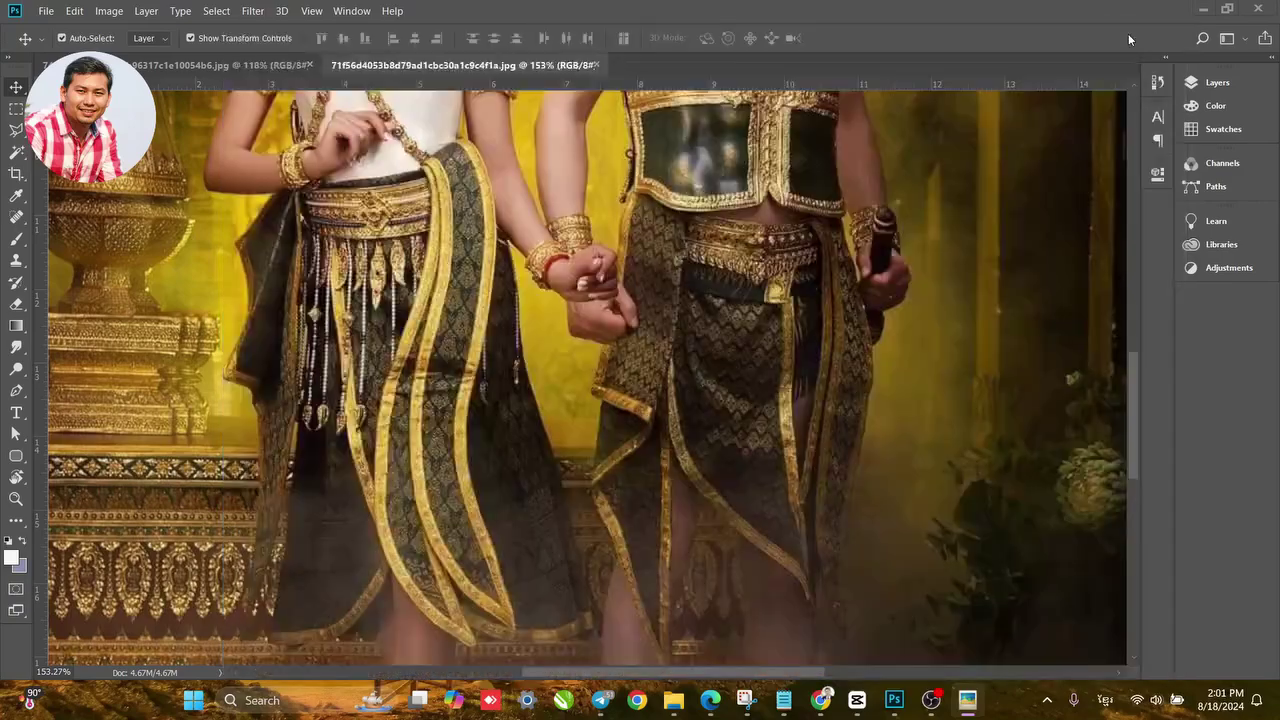
{"action": "scroll", "coordinate": [755, 283], "scroll_direction": "down", "scroll_amount": 5}
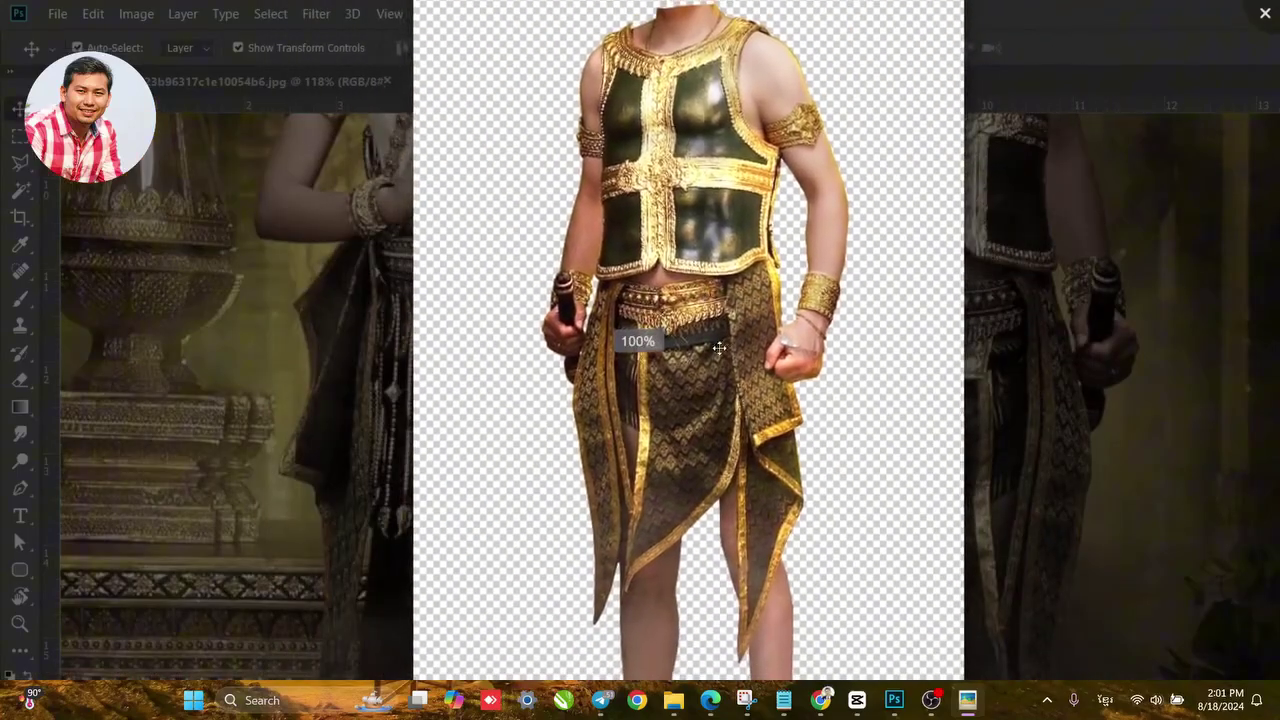
{"action": "scroll", "coordinate": [720, 350], "scroll_direction": "down", "scroll_amount": 1}
{"action": "scroll", "coordinate": [725, 367], "scroll_direction": "up", "scroll_amount": 3}
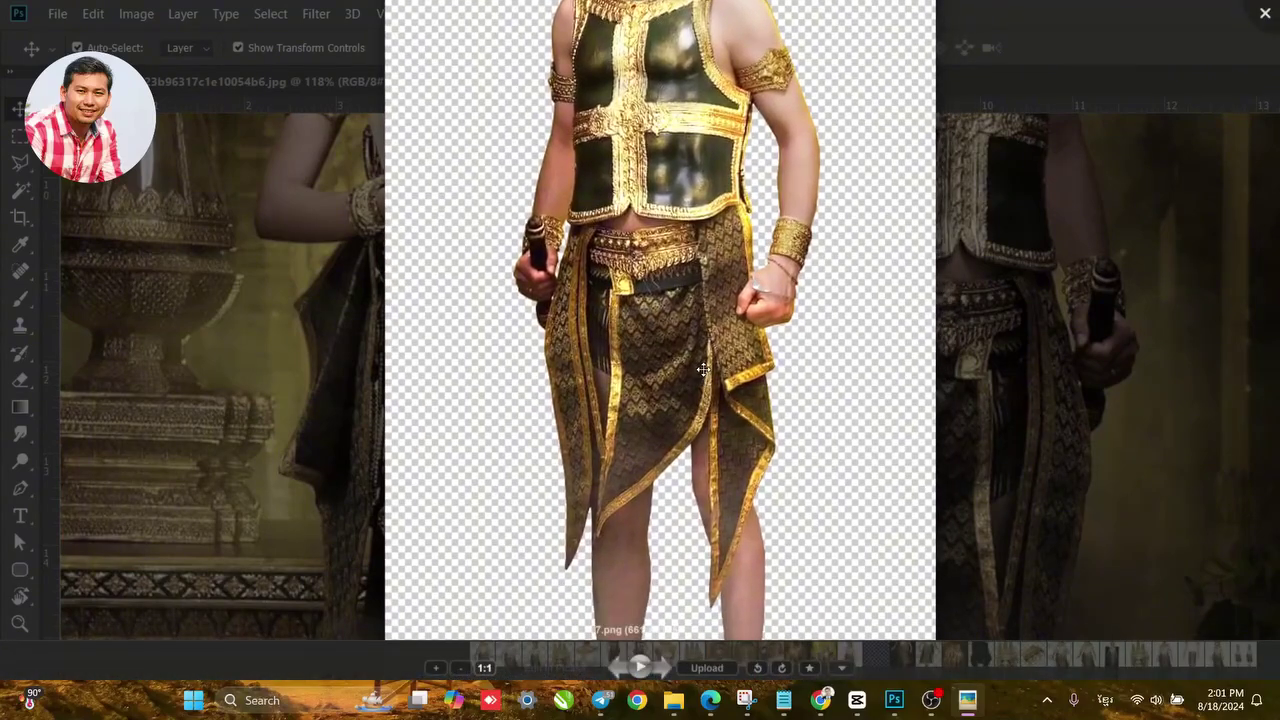
{"action": "left_click", "coordinate": [613, 678]}
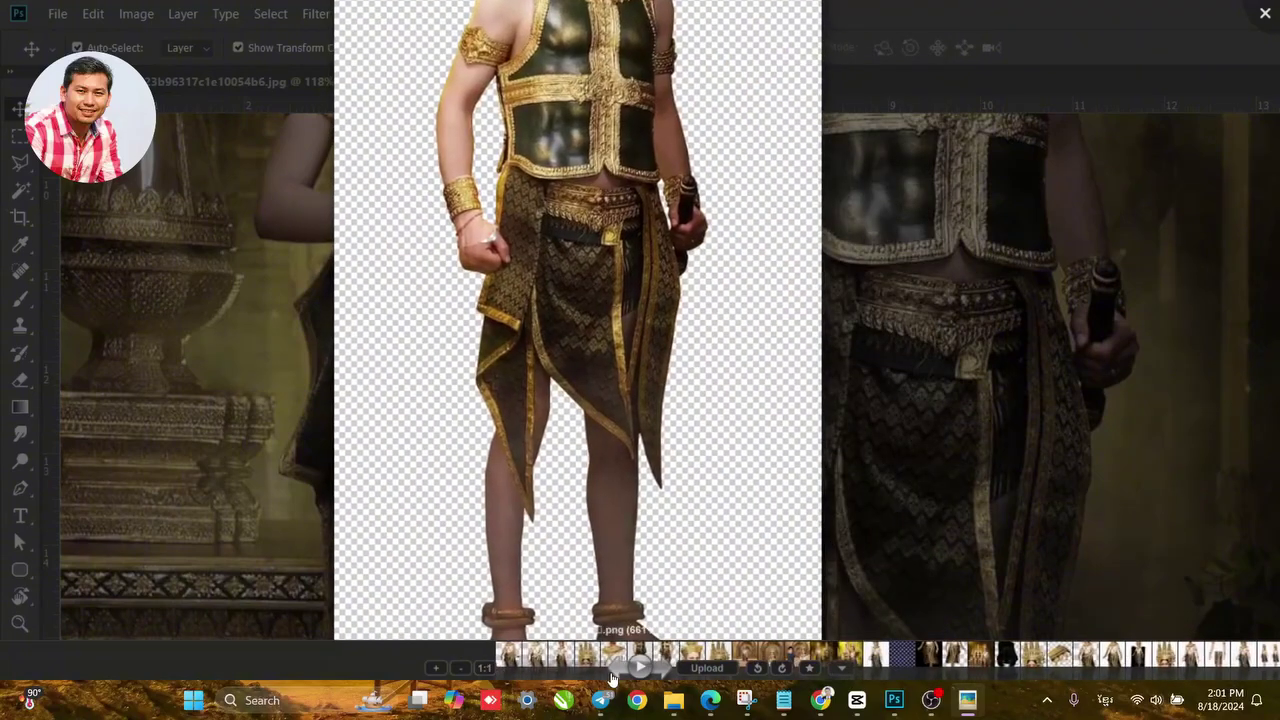
{"action": "left_click", "coordinate": [659, 668]}
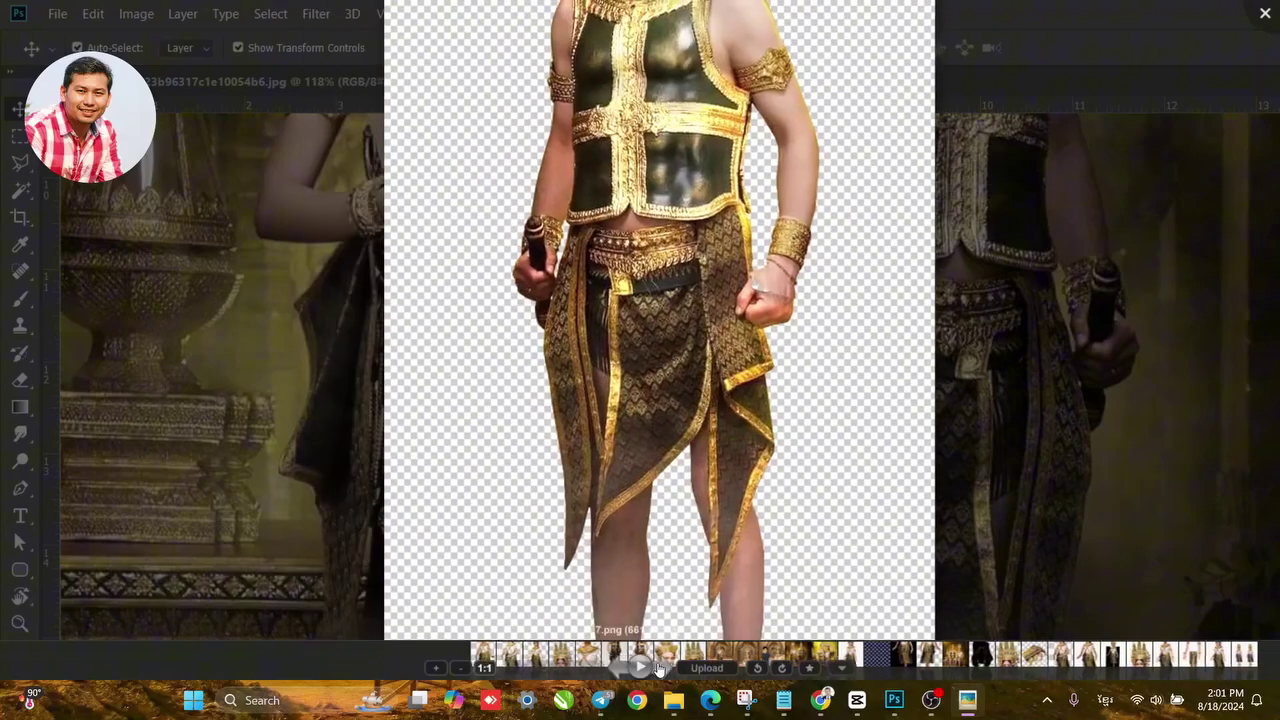
{"action": "scroll", "coordinate": [712, 420], "scroll_direction": "down", "scroll_amount": 2}
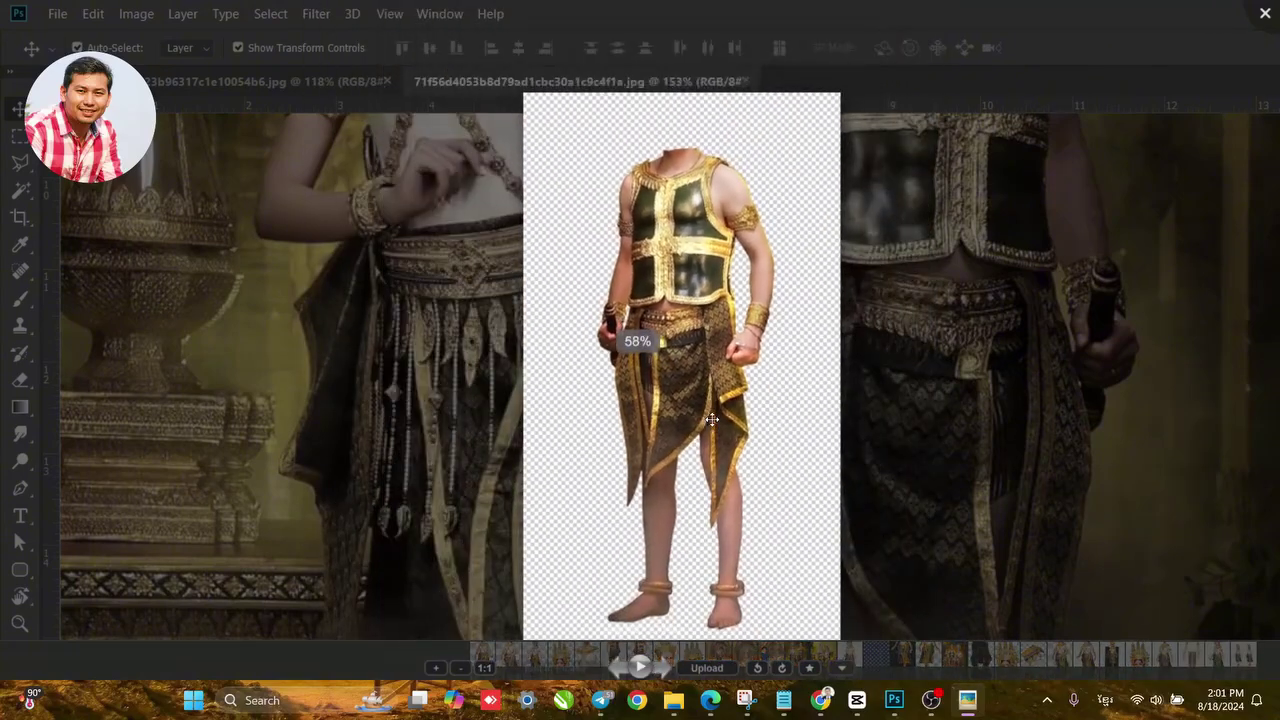
{"action": "left_click_drag", "start_coordinate": [716, 451], "coordinate": [706, 398]}
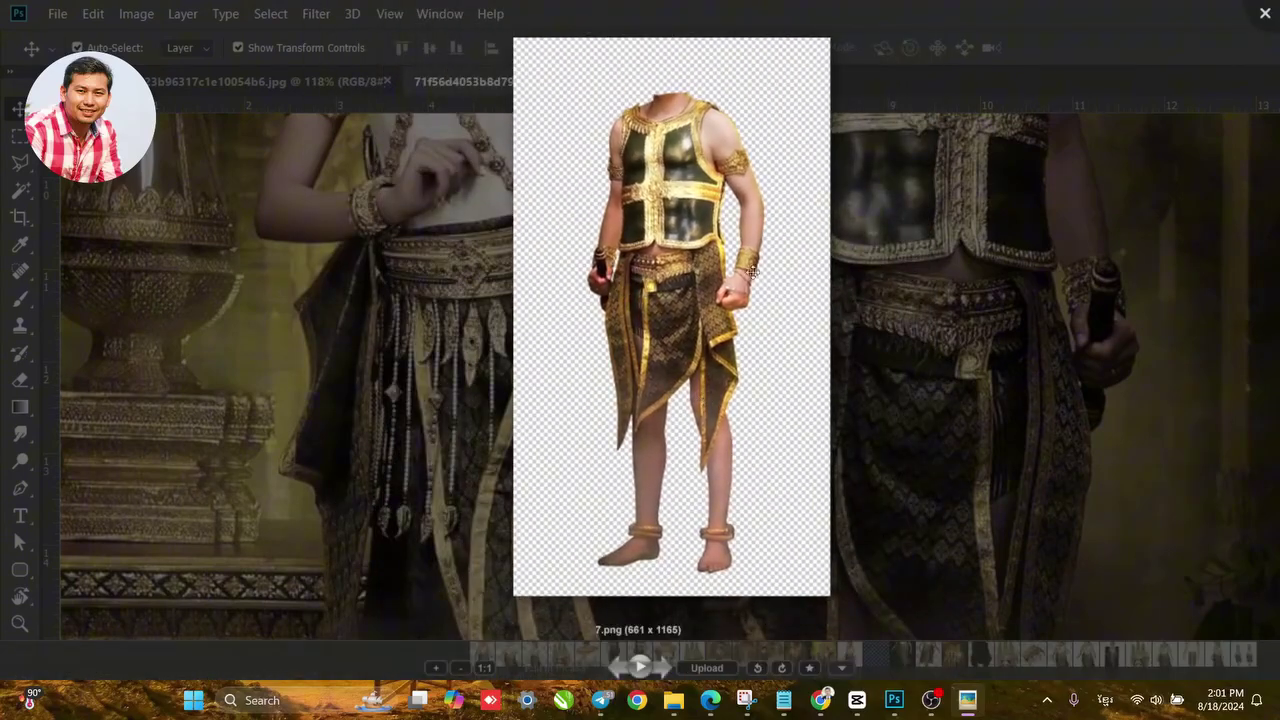
{"action": "left_click", "coordinate": [1264, 16]}
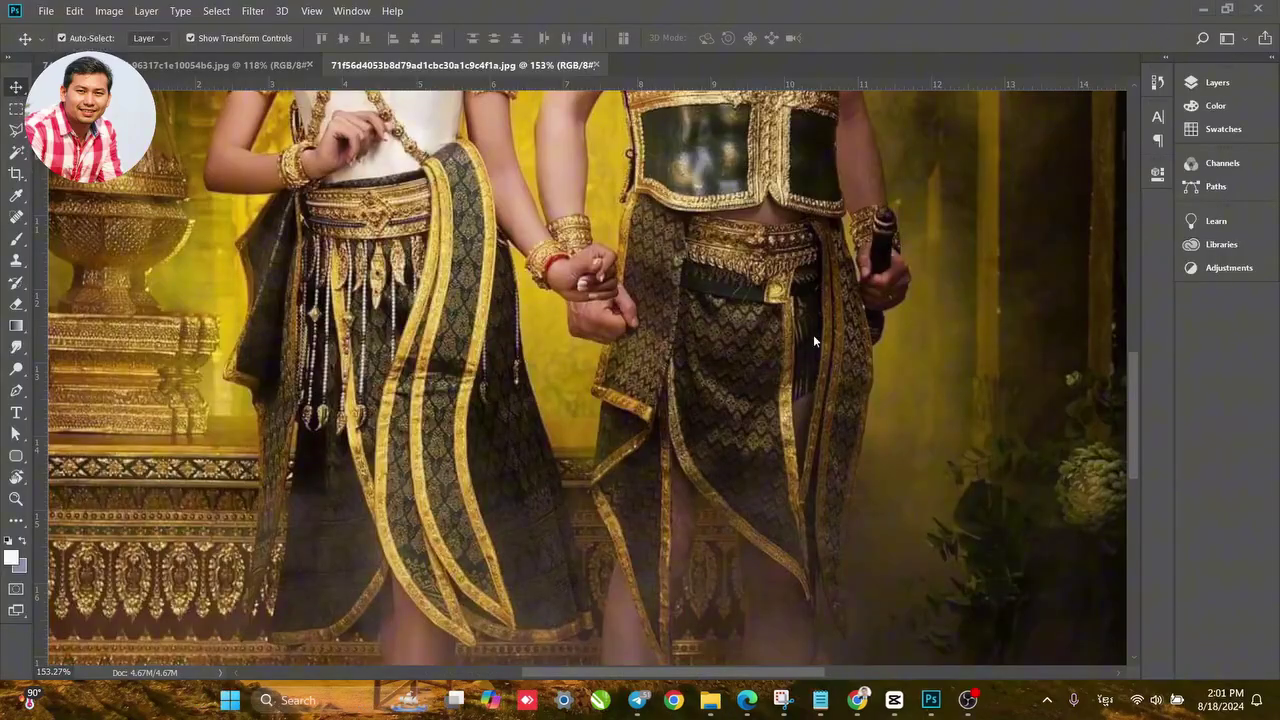
View the man's head cutout, image 8, and compare it with his face and headdress in the sword photo in Photoshop.
{"action": "left_click", "coordinate": [706, 697]}
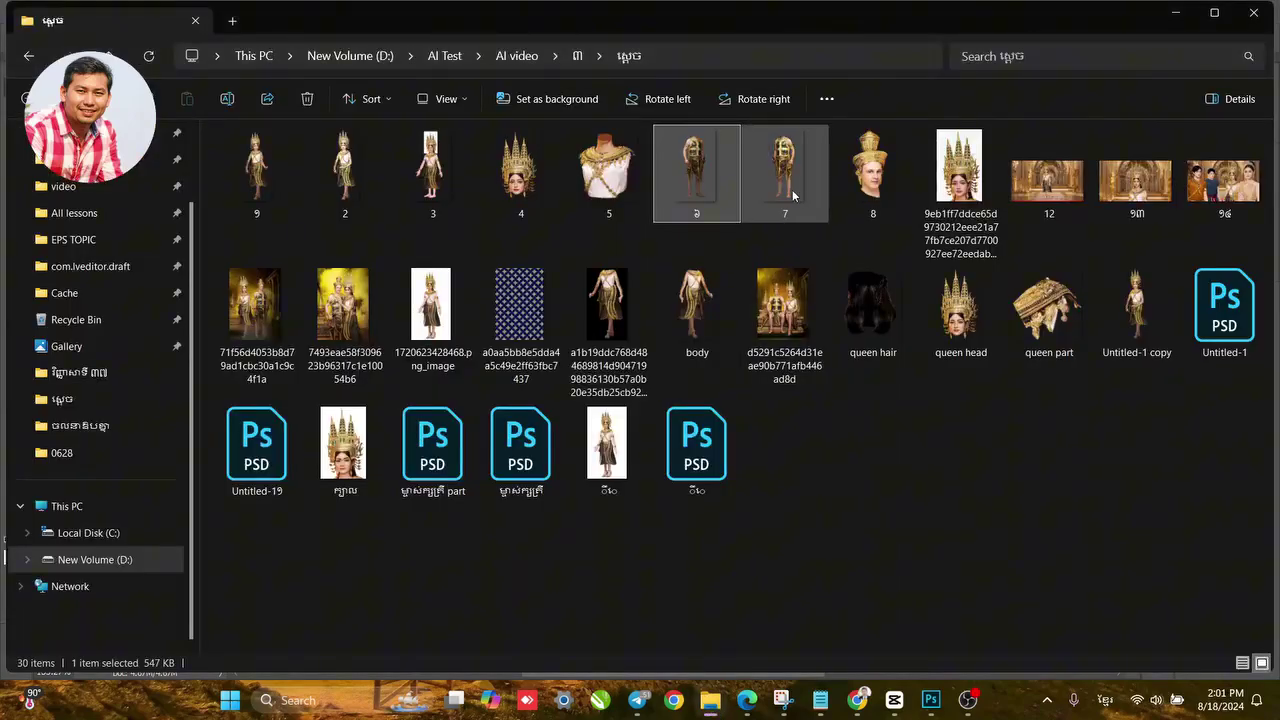
{"action": "double_click", "coordinate": [866, 162]}
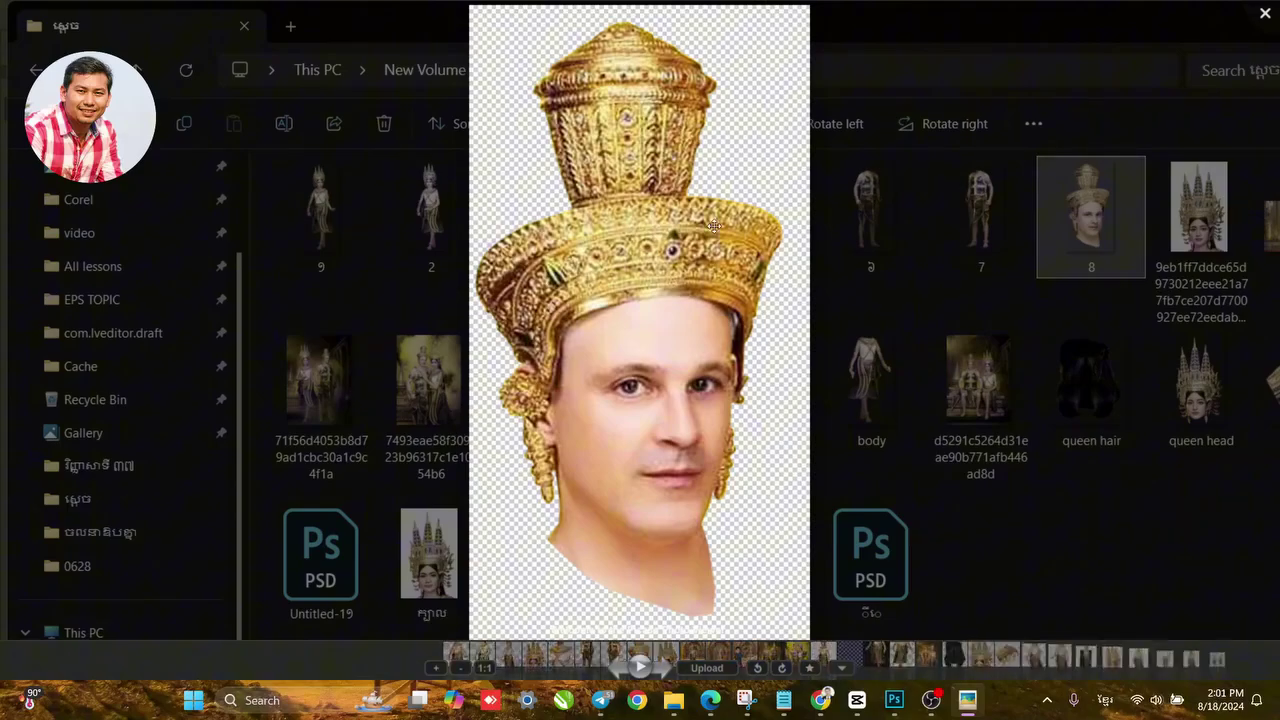
{"action": "left_click", "coordinate": [894, 700]}
{"action": "left_click", "coordinate": [248, 65]}
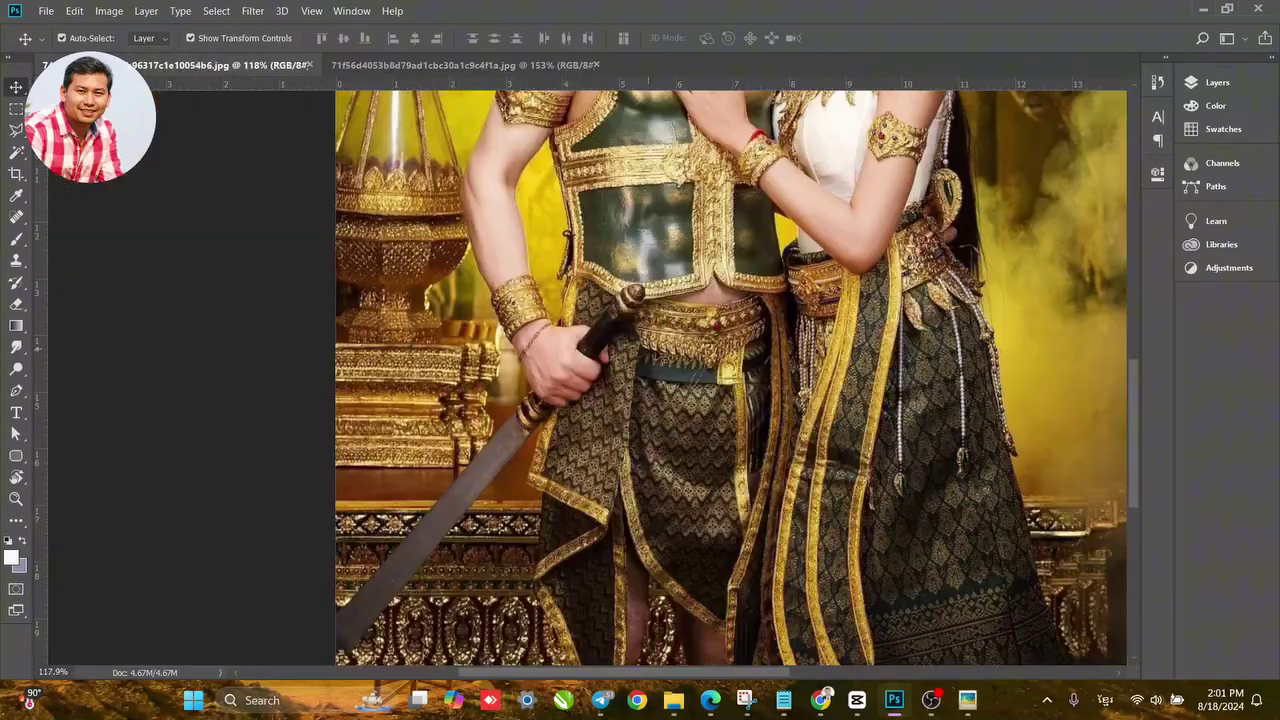
{"action": "scroll", "coordinate": [701, 196], "scroll_direction": "up", "scroll_amount": 10}
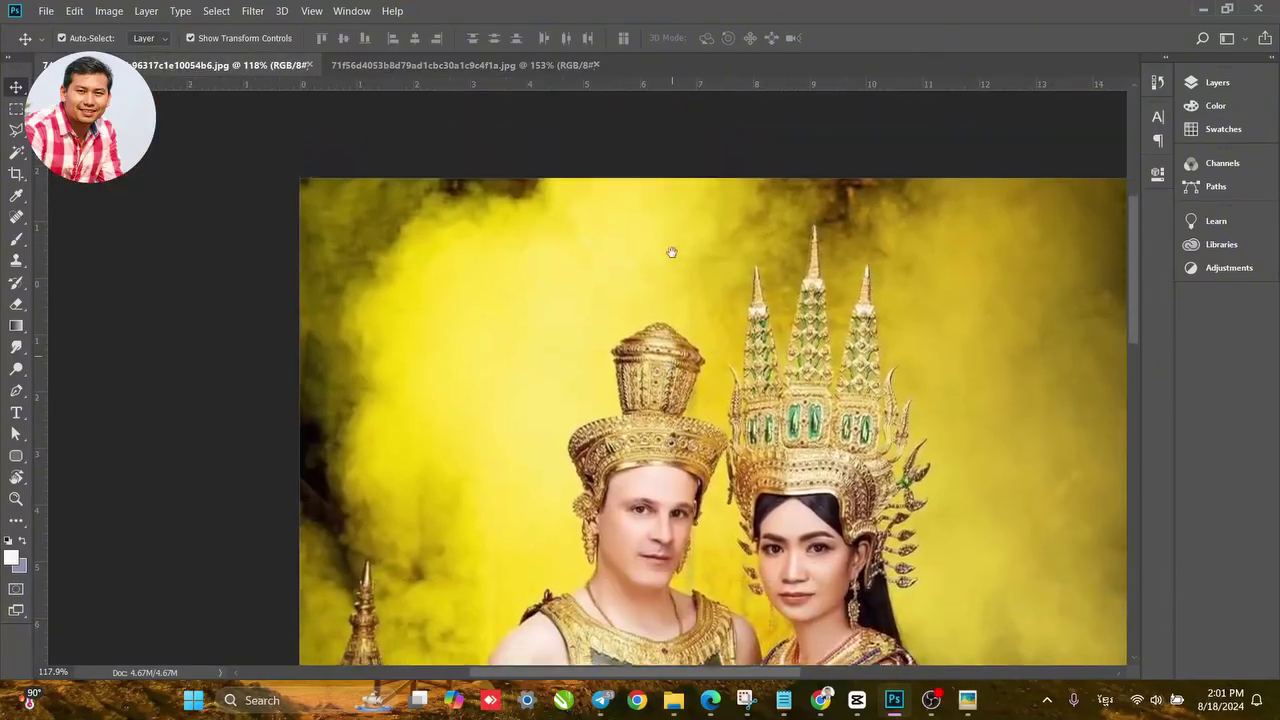
Examine the man's headdress and face in the Photoshop photo, view head cutout 8 from the image folder, and close the viewer.
{"action": "scroll", "coordinate": [671, 251], "scroll_direction": "down", "scroll_amount": 3}
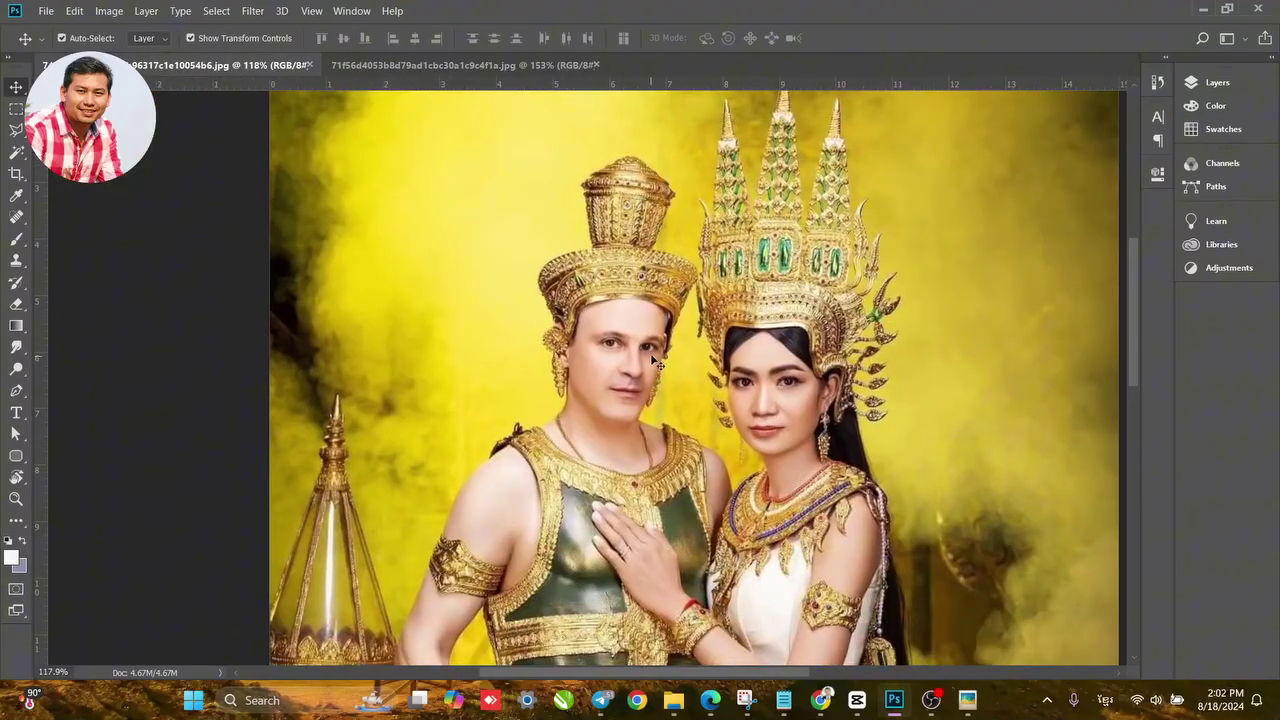
{"action": "scroll", "coordinate": [651, 356], "scroll_direction": "down", "scroll_amount": 1}
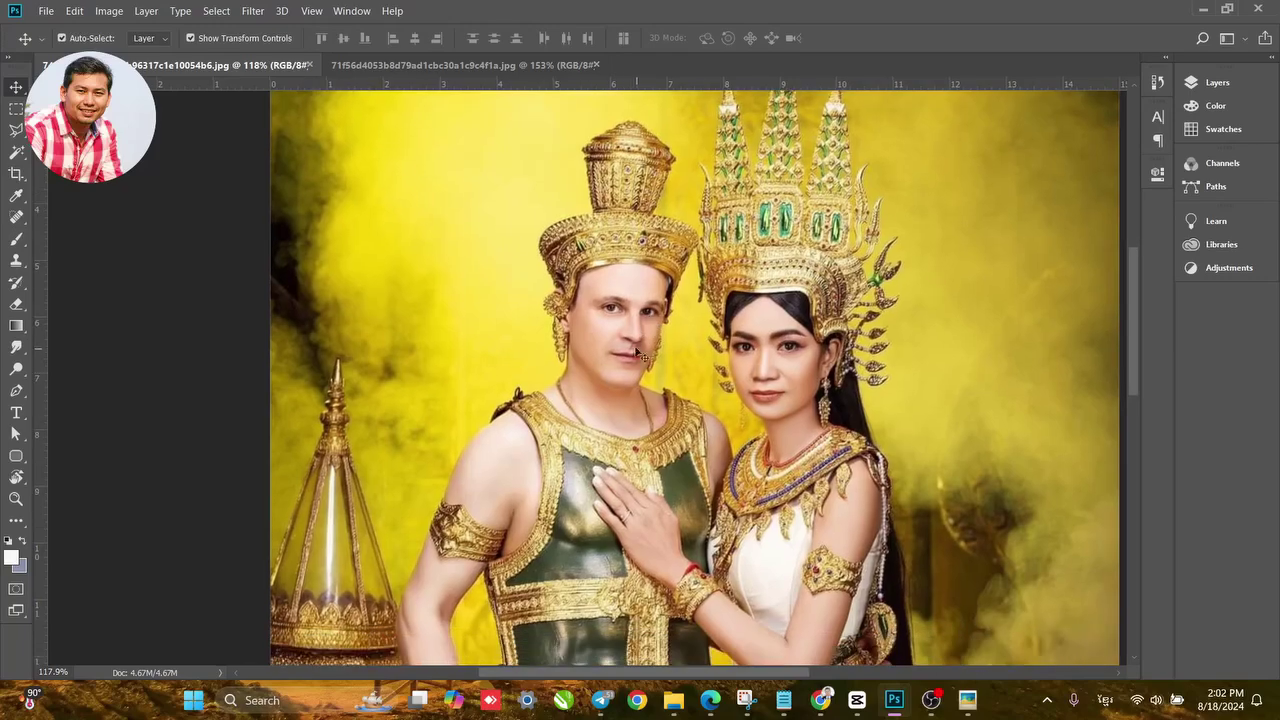
{"action": "left_click", "coordinate": [675, 702]}
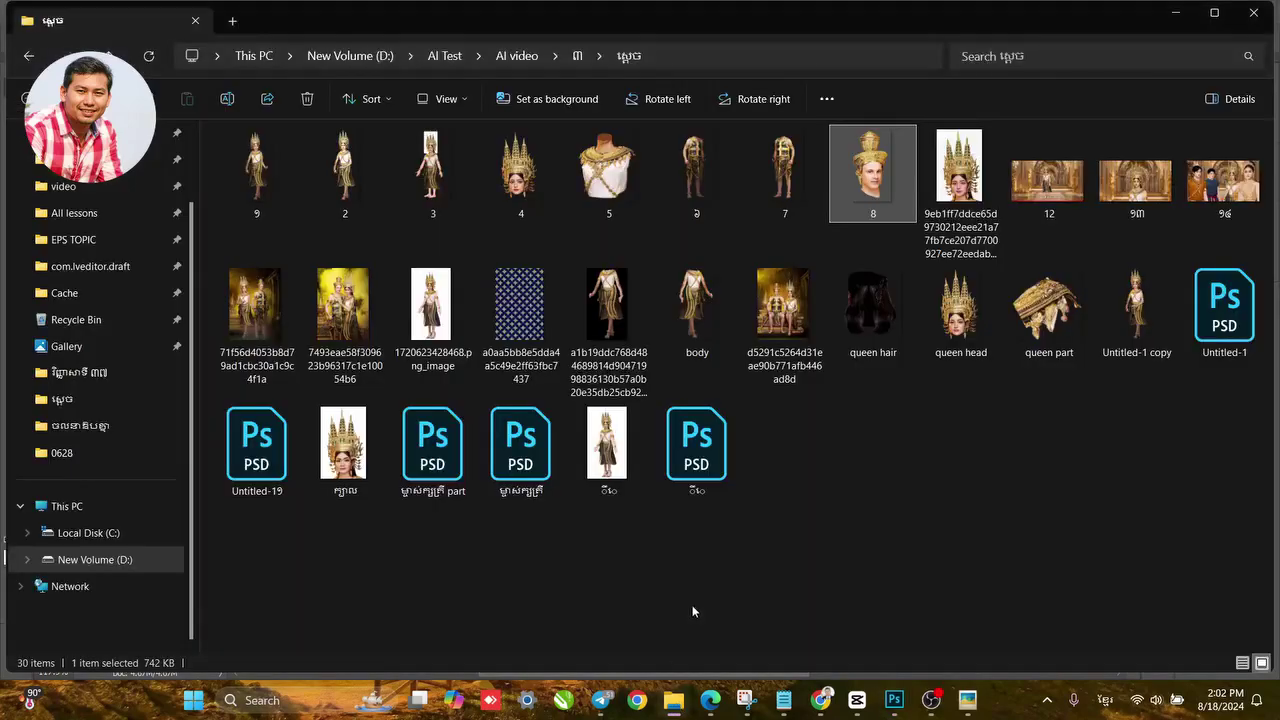
{"action": "double_click", "coordinate": [847, 178]}
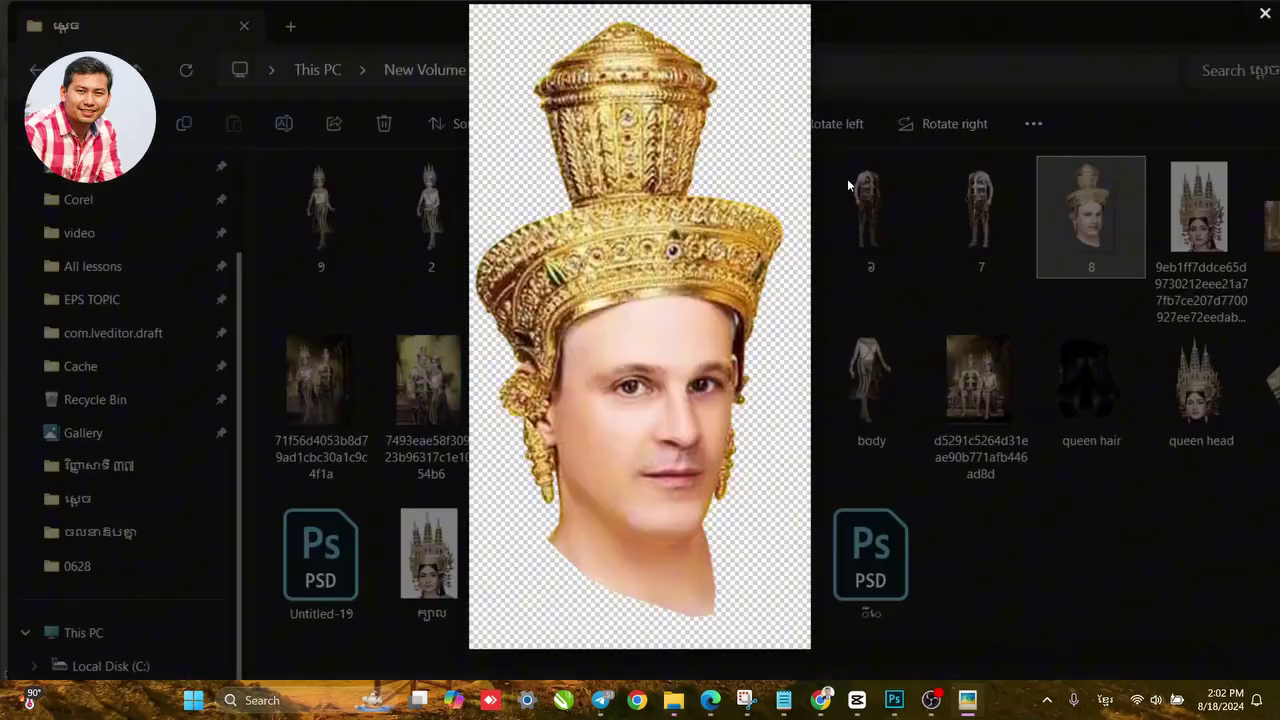
{"action": "left_click", "coordinate": [1266, 14]}
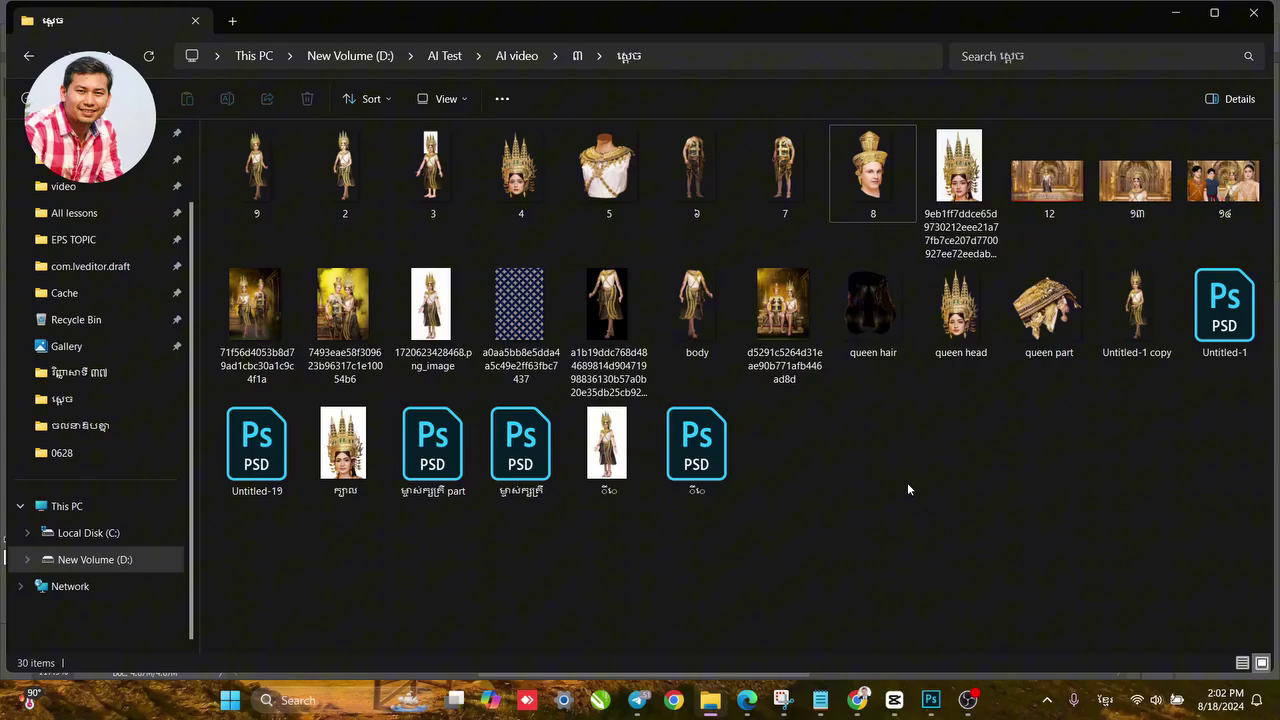
Switch to the Edge browser, search for leonardo ai, and open the Leonardo.Ai website.
{"action": "left_click", "coordinate": [748, 702]}
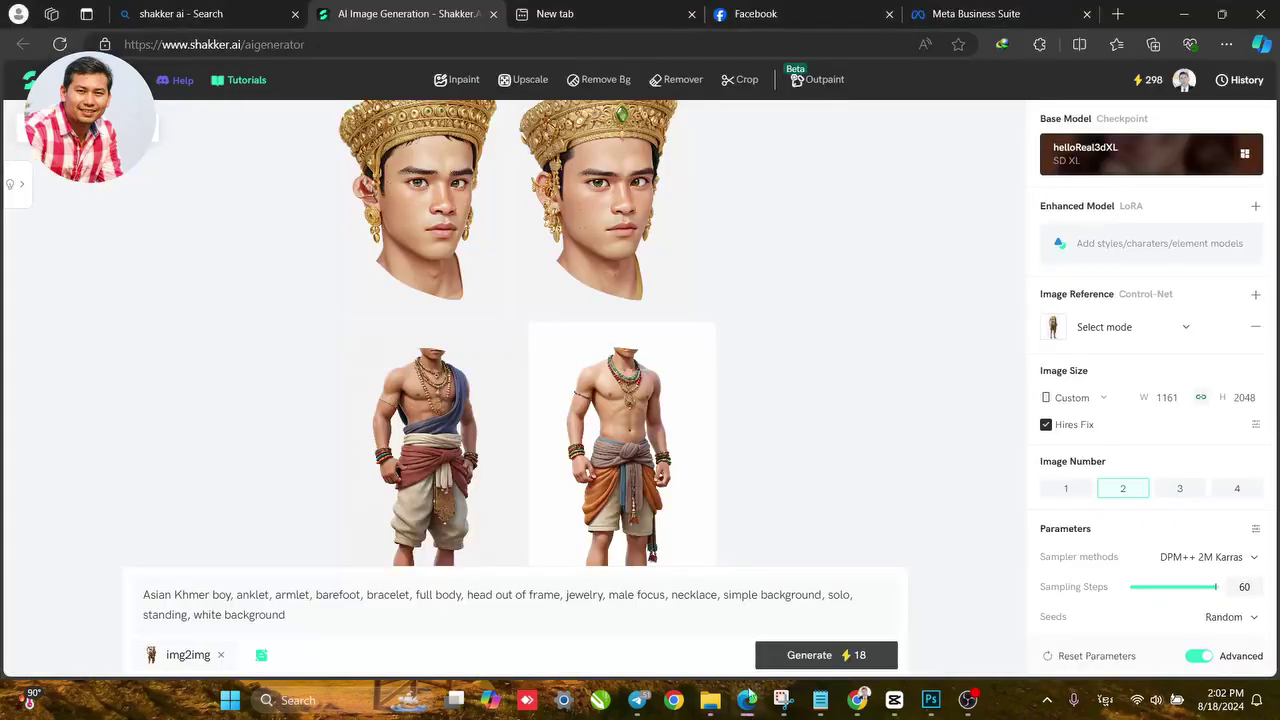
{"action": "left_click", "coordinate": [587, 16]}
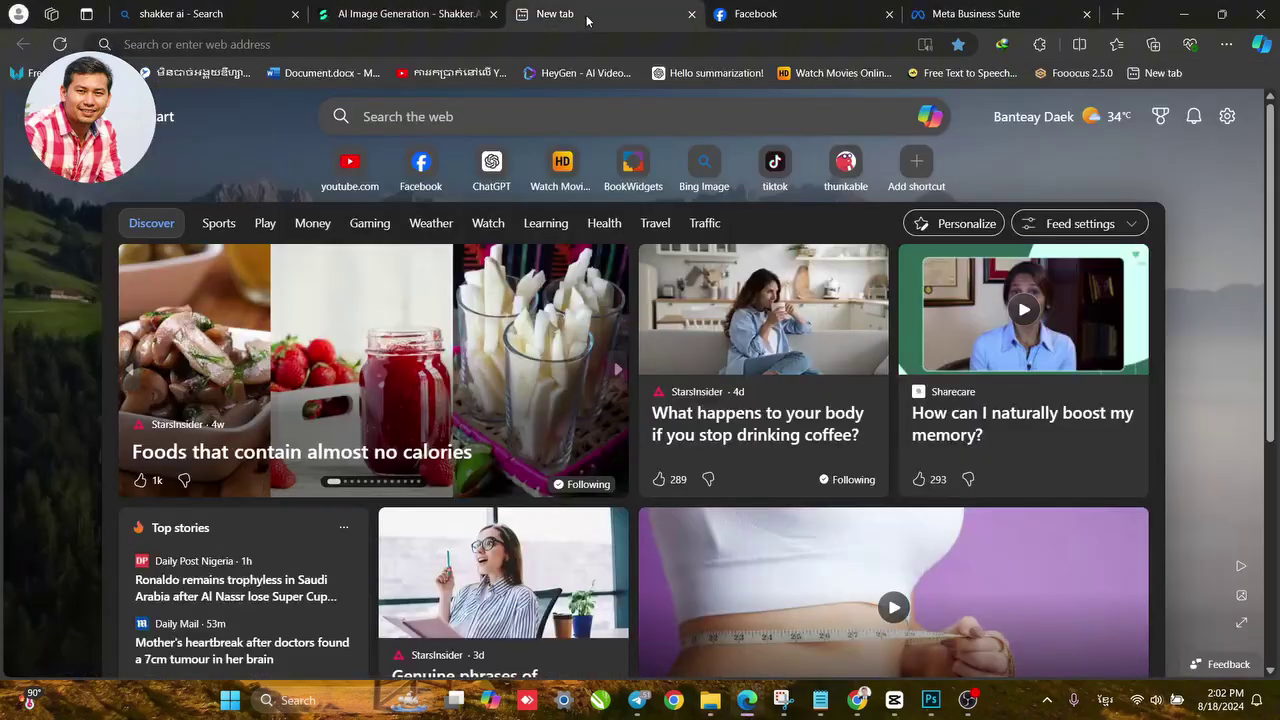
{"action": "left_click", "coordinate": [445, 44]}
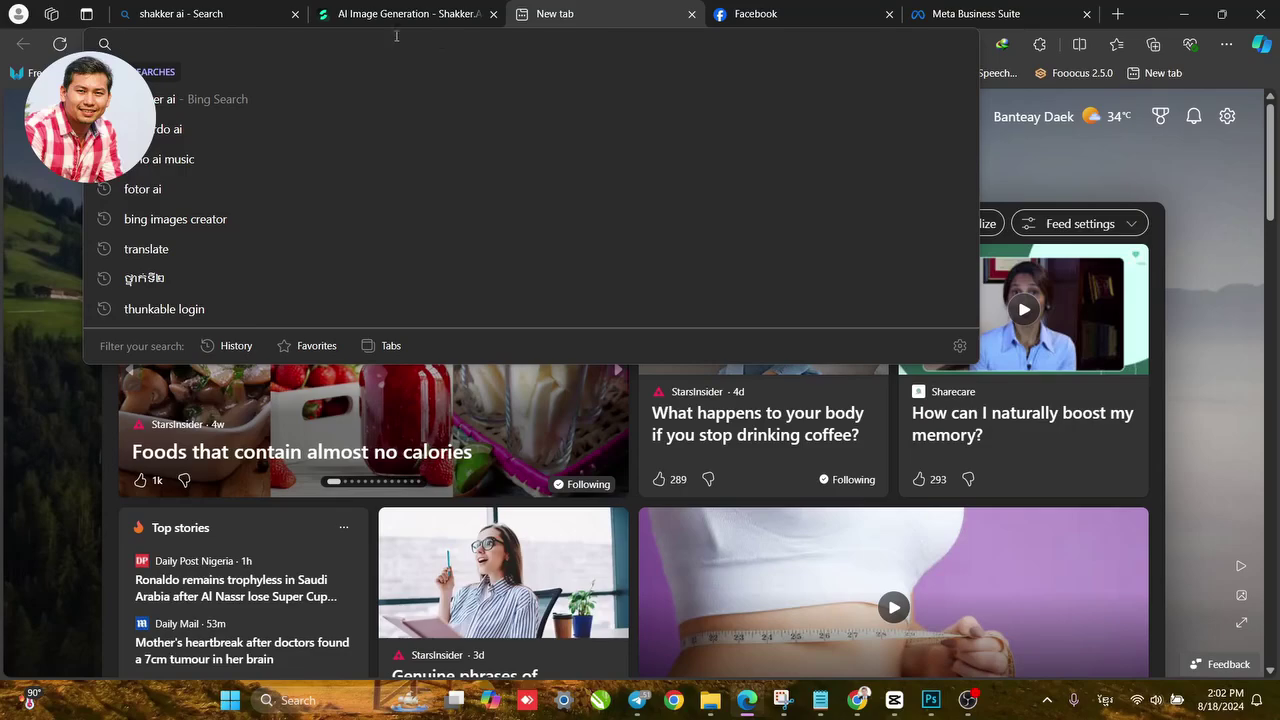
{"action": "left_click", "coordinate": [151, 138]}
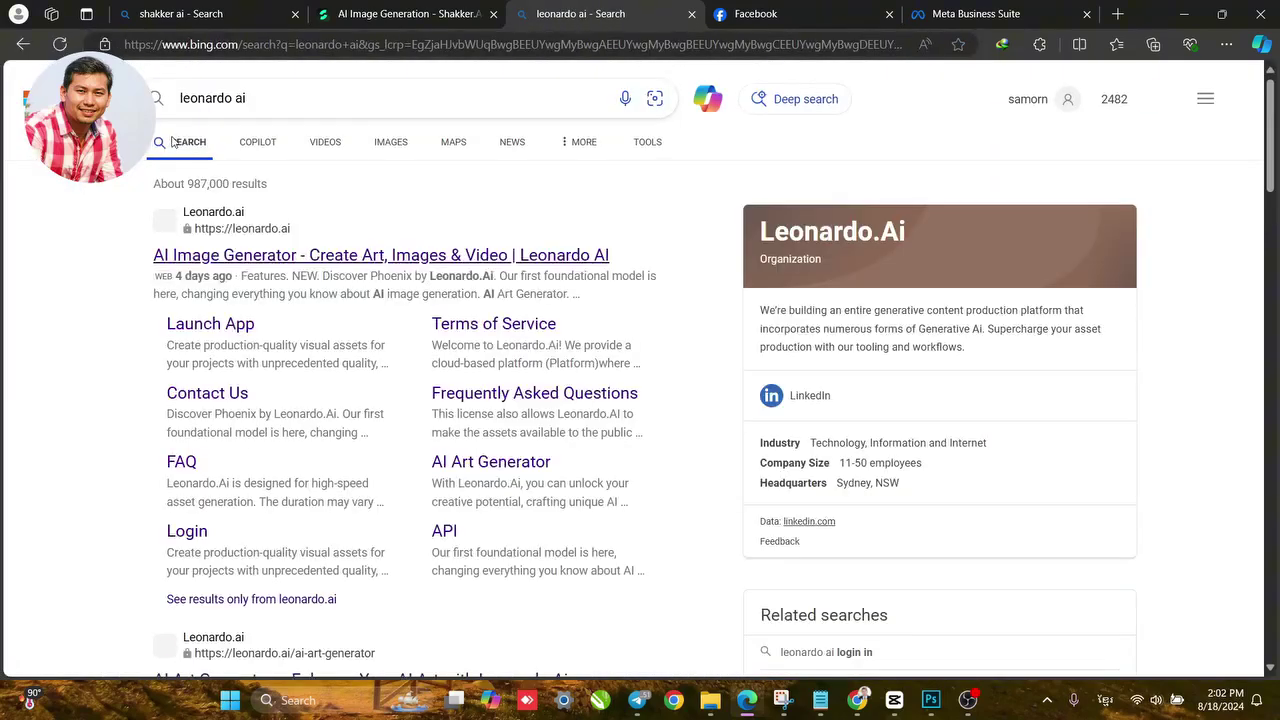
{"action": "left_click", "coordinate": [240, 258]}
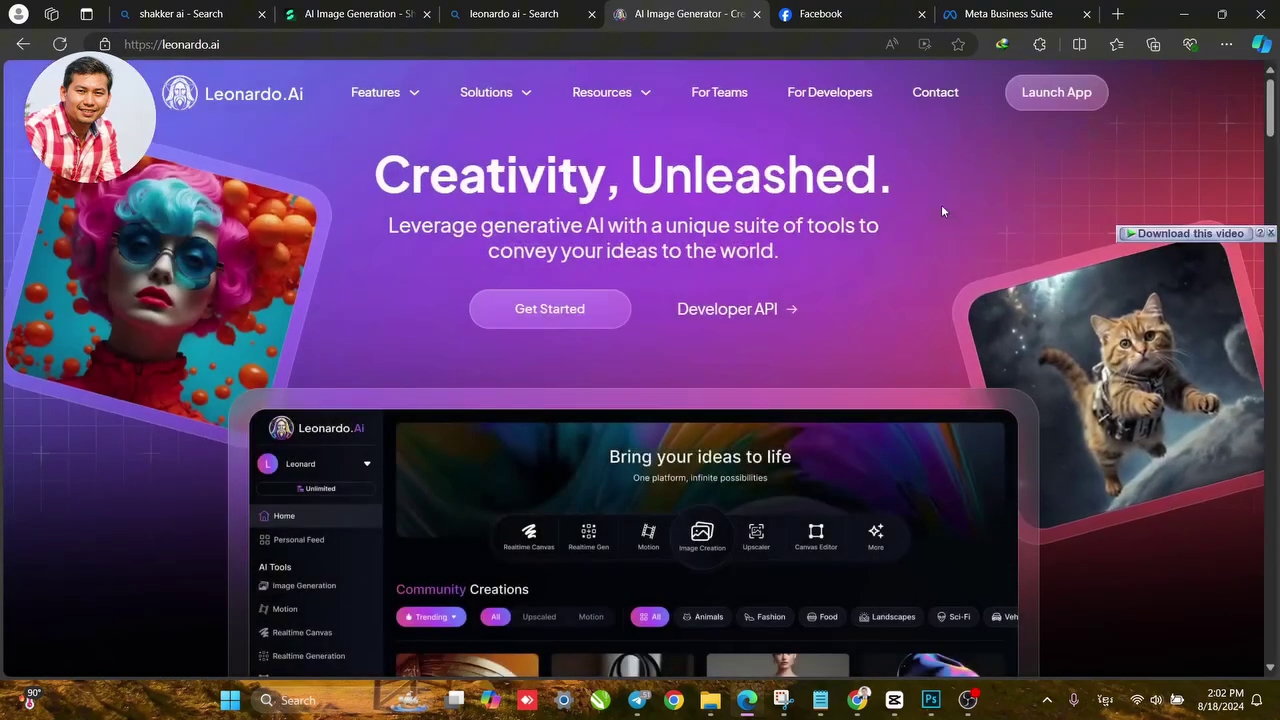
Launch the Leonardo.Ai app and open its Universal Upscaler.
{"action": "left_click", "coordinate": [1077, 100]}
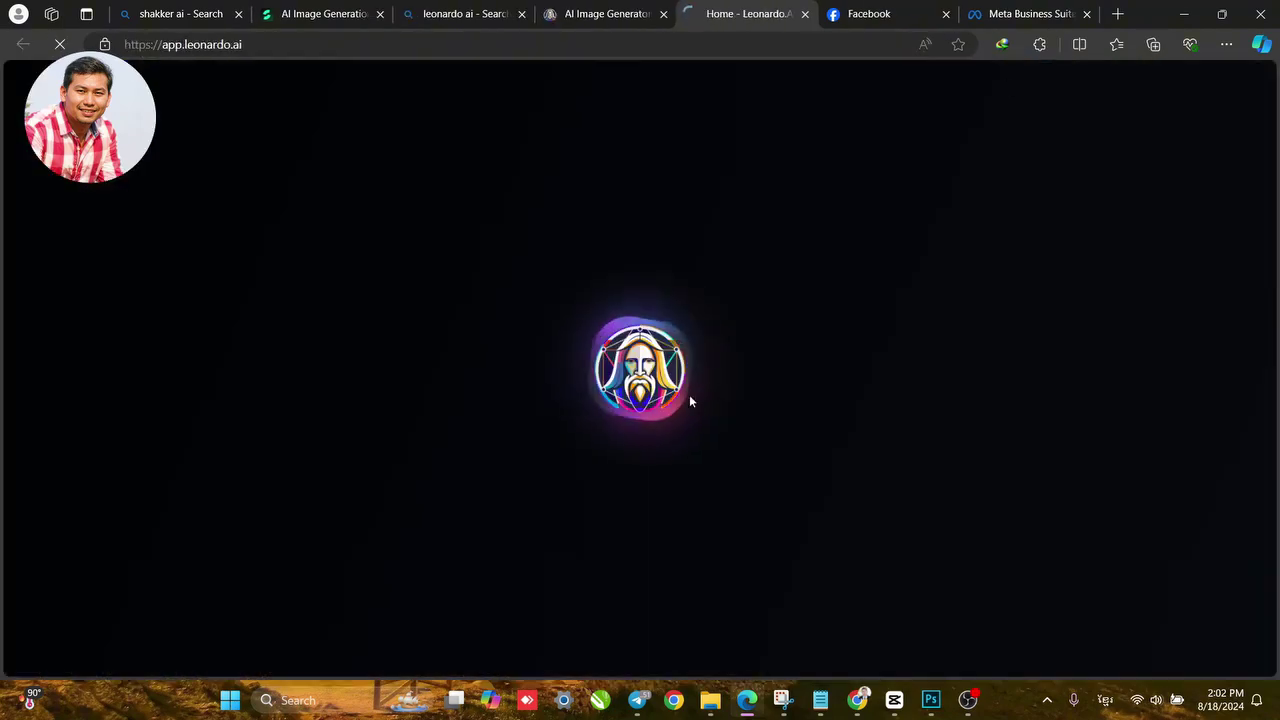
{"action": "left_click", "coordinate": [661, 18]}
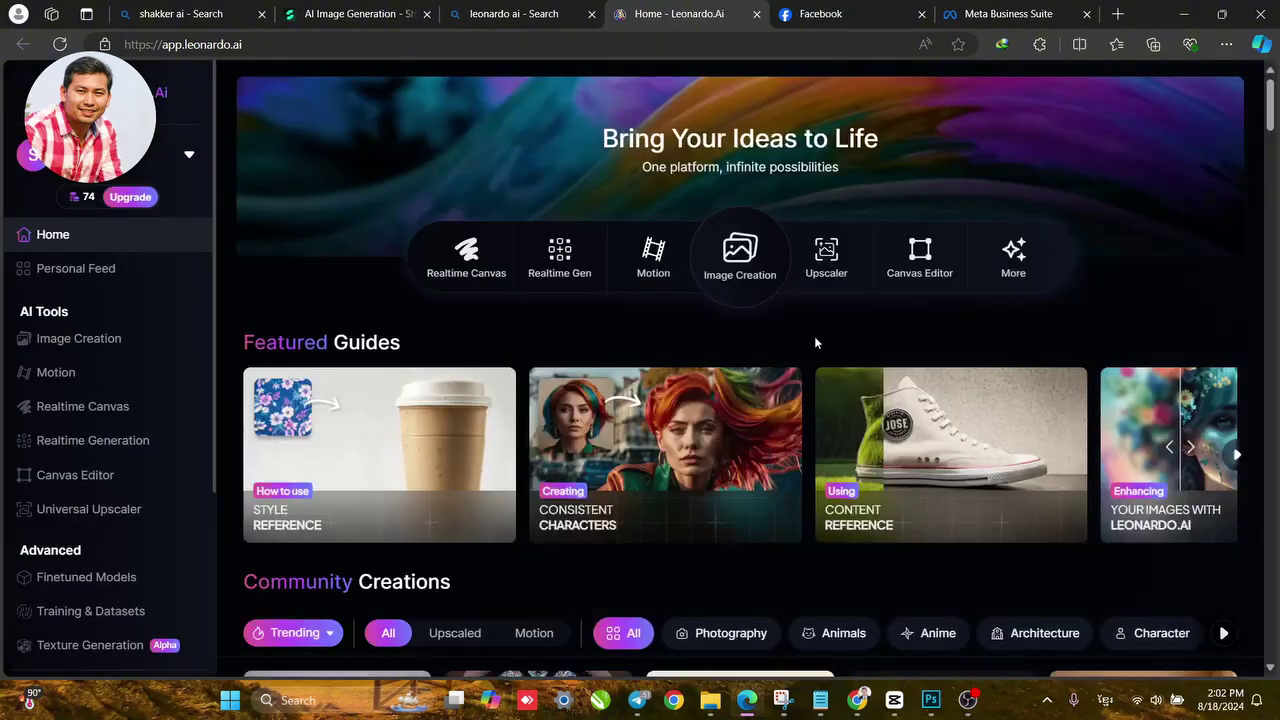
{"action": "left_click", "coordinate": [831, 265]}
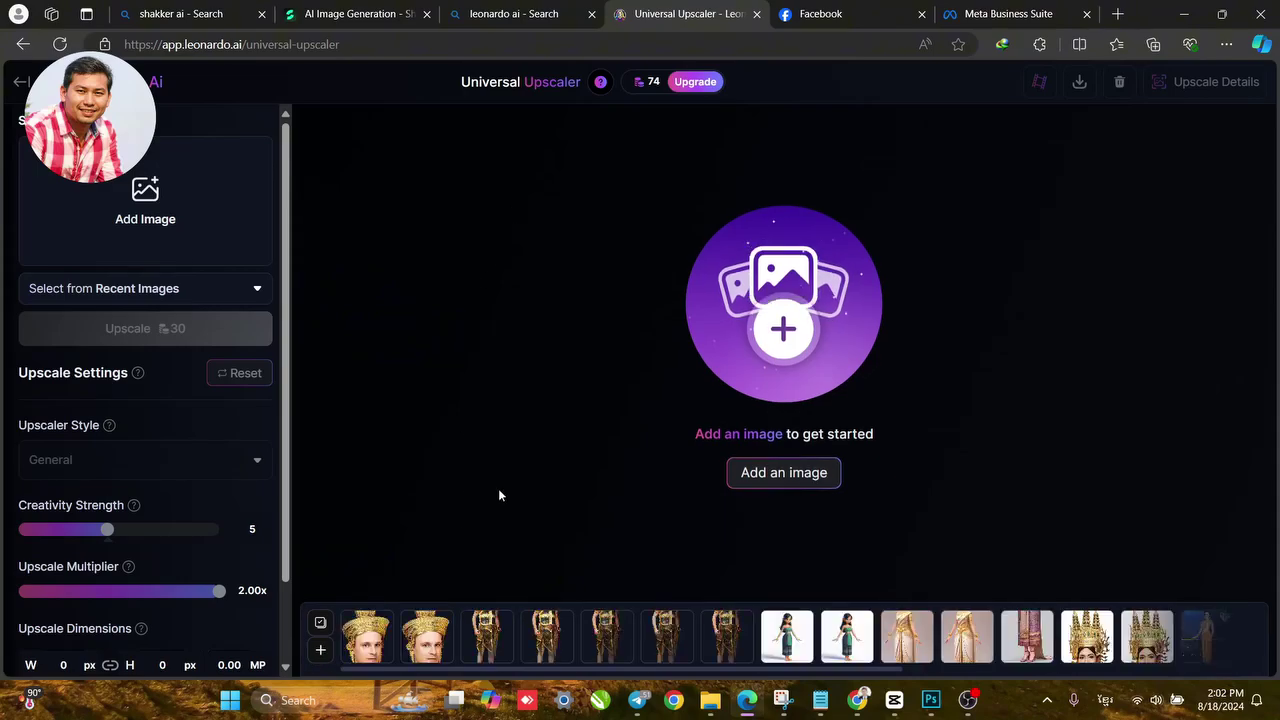
Show an upscaled head and the oldest upscale of the man's body, and compare the body's armour, skirt and hands with the original.
{"action": "left_click", "coordinate": [428, 645]}
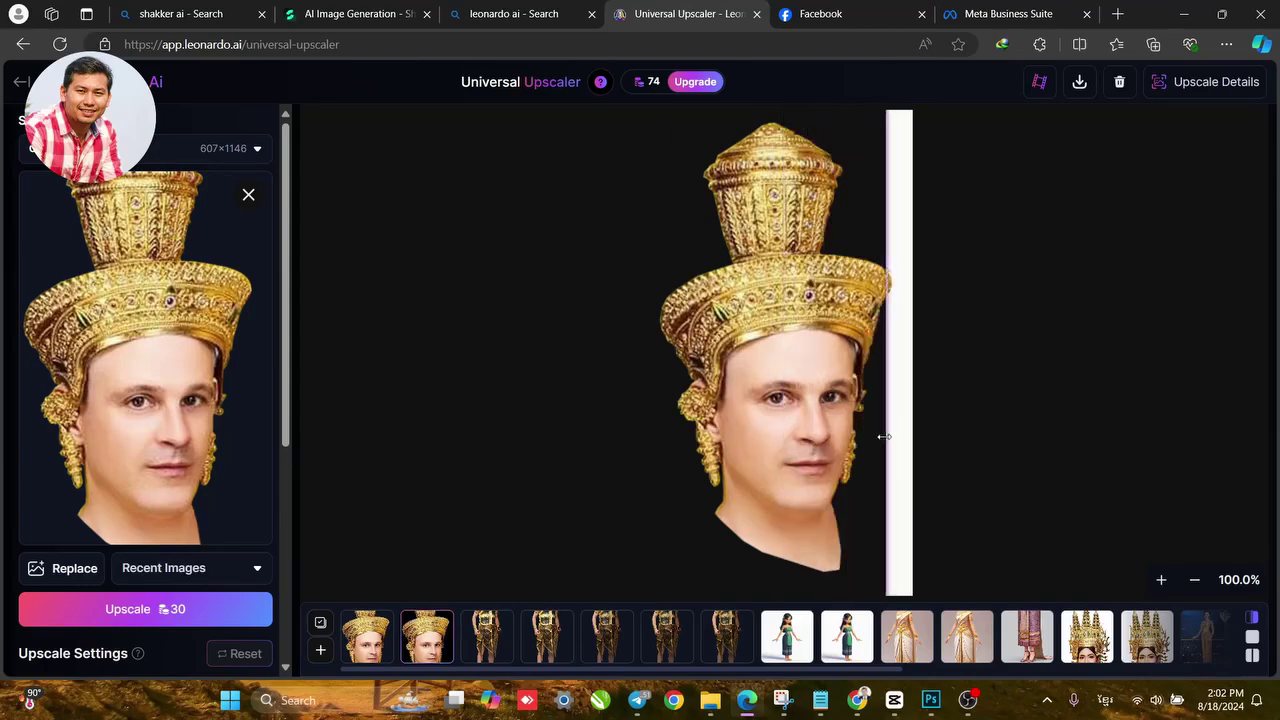
{"action": "left_click", "coordinate": [740, 650]}
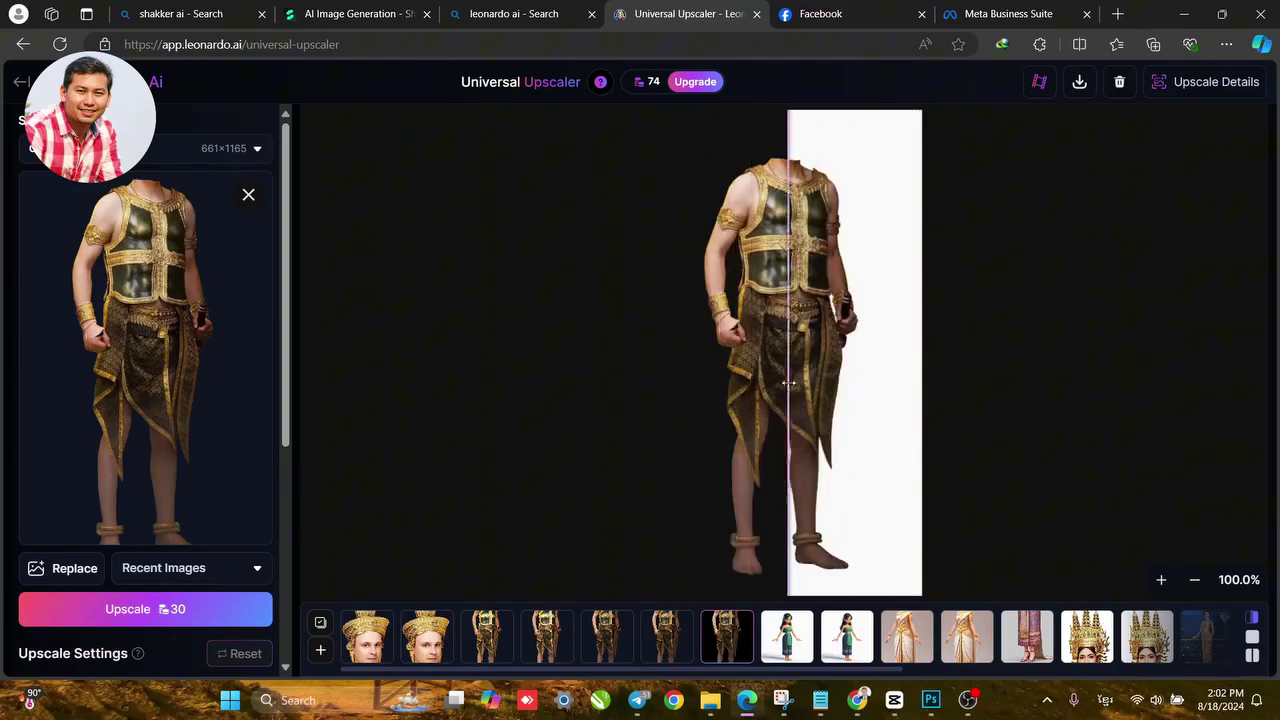
{"action": "scroll", "coordinate": [801, 325], "scroll_direction": "up", "scroll_amount": 5}
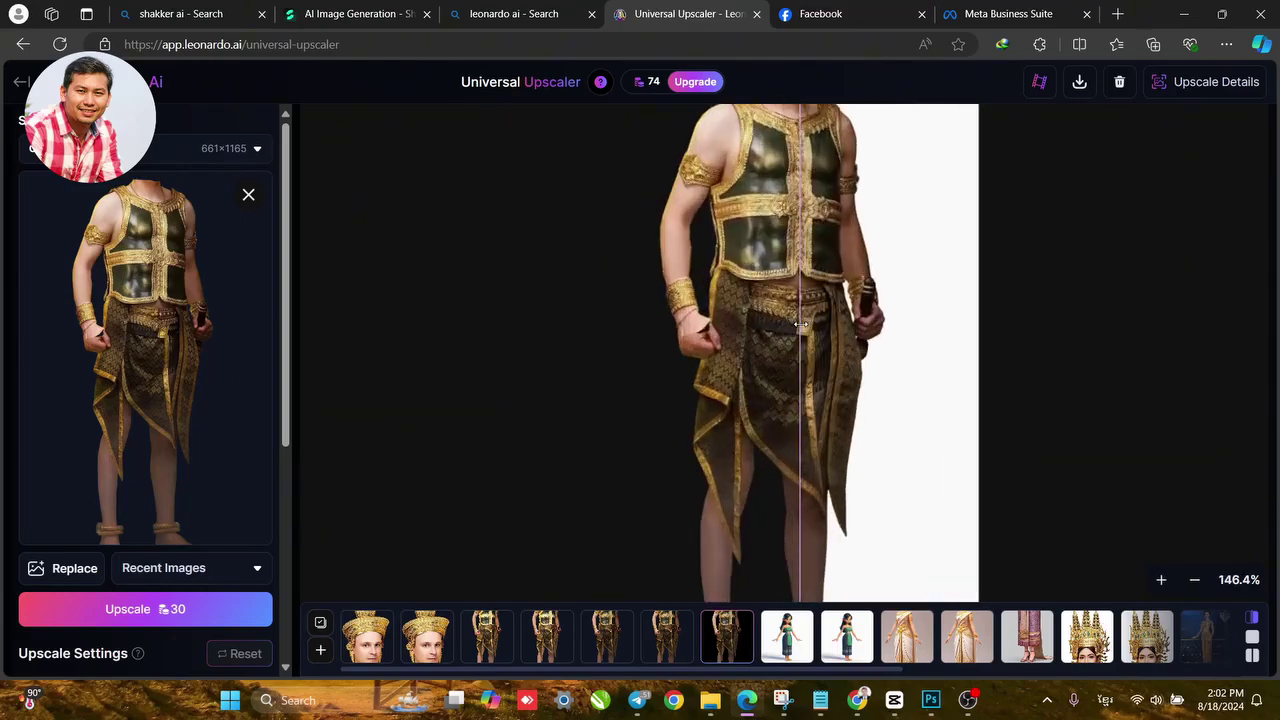
{"action": "scroll", "coordinate": [805, 363], "scroll_direction": "down", "scroll_amount": 2}
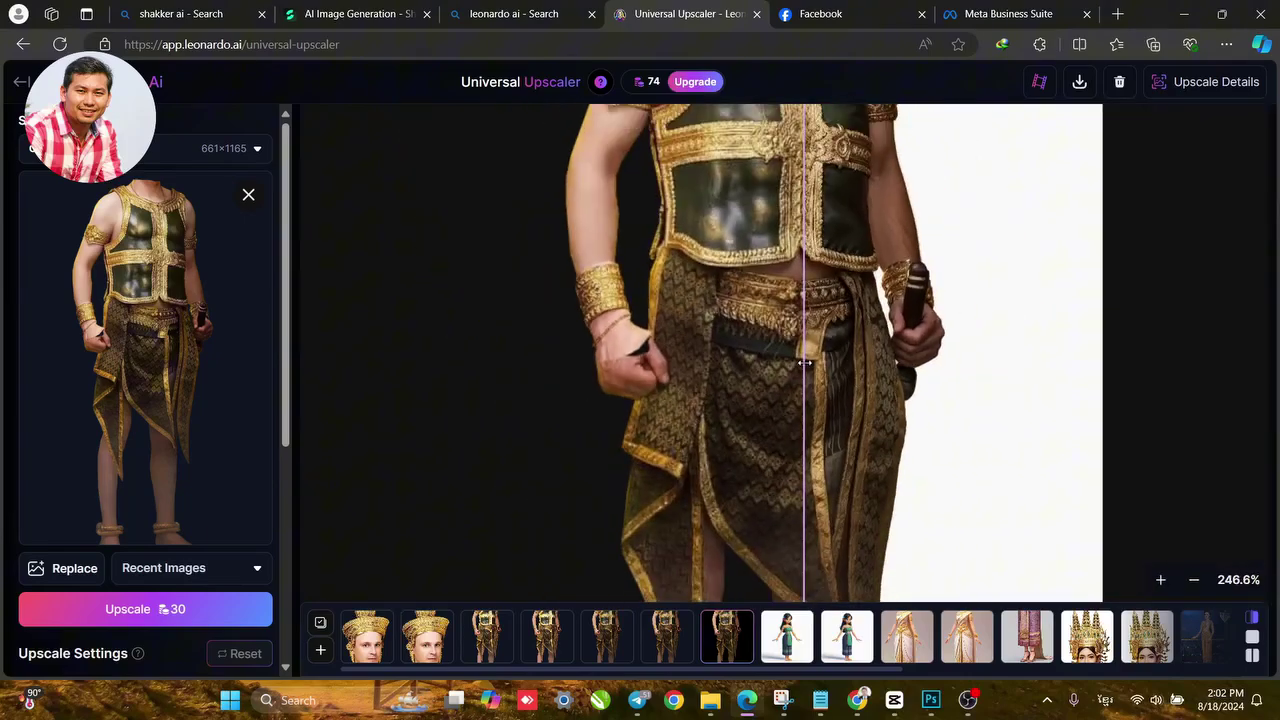
{"action": "scroll", "coordinate": [805, 363], "scroll_direction": "down", "scroll_amount": 2}
{"action": "scroll", "coordinate": [818, 160], "scroll_direction": "up", "scroll_amount": 2}
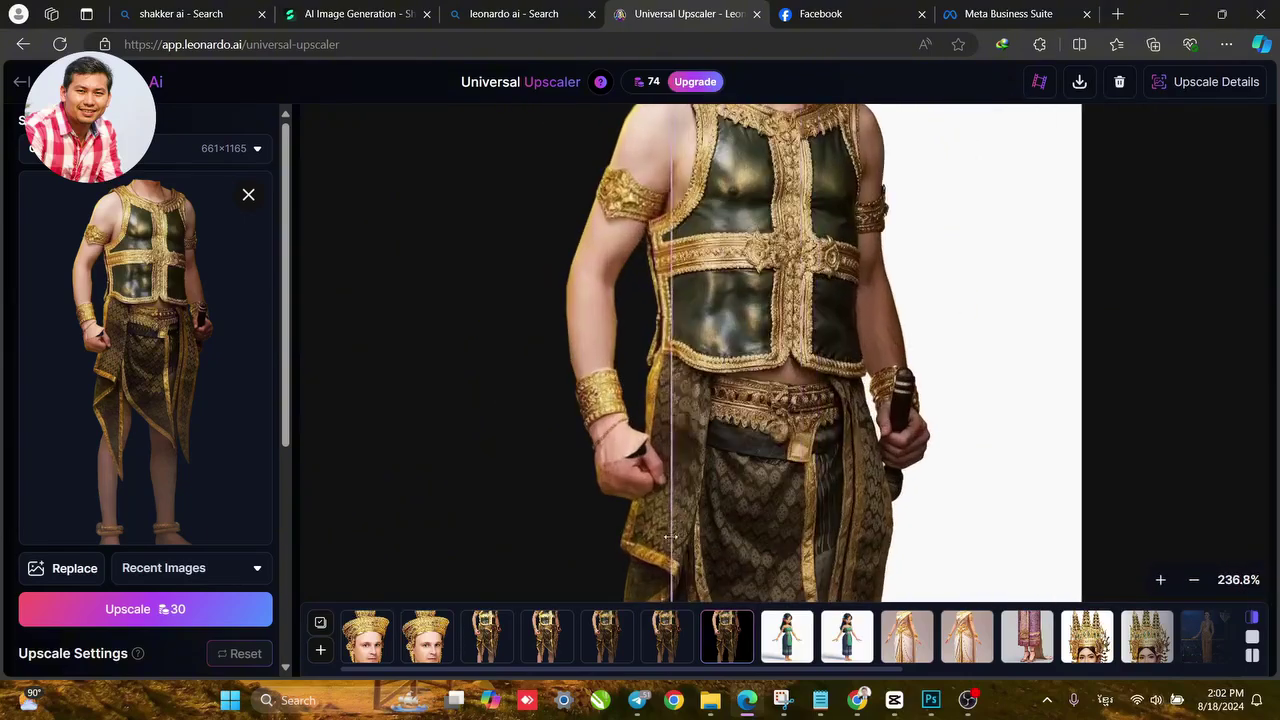
Go through the next three upscaled versions of the man's body and compare each with its original.
{"action": "left_click", "coordinate": [676, 629]}
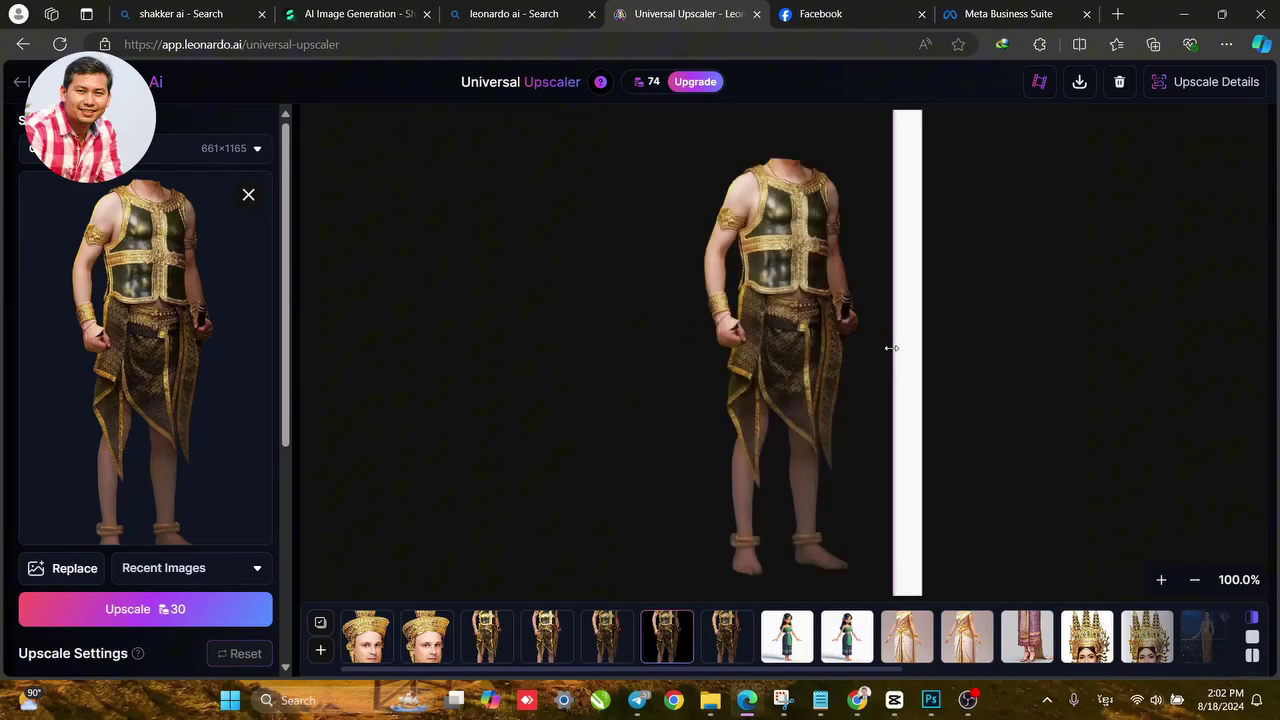
{"action": "left_click", "coordinate": [611, 647]}
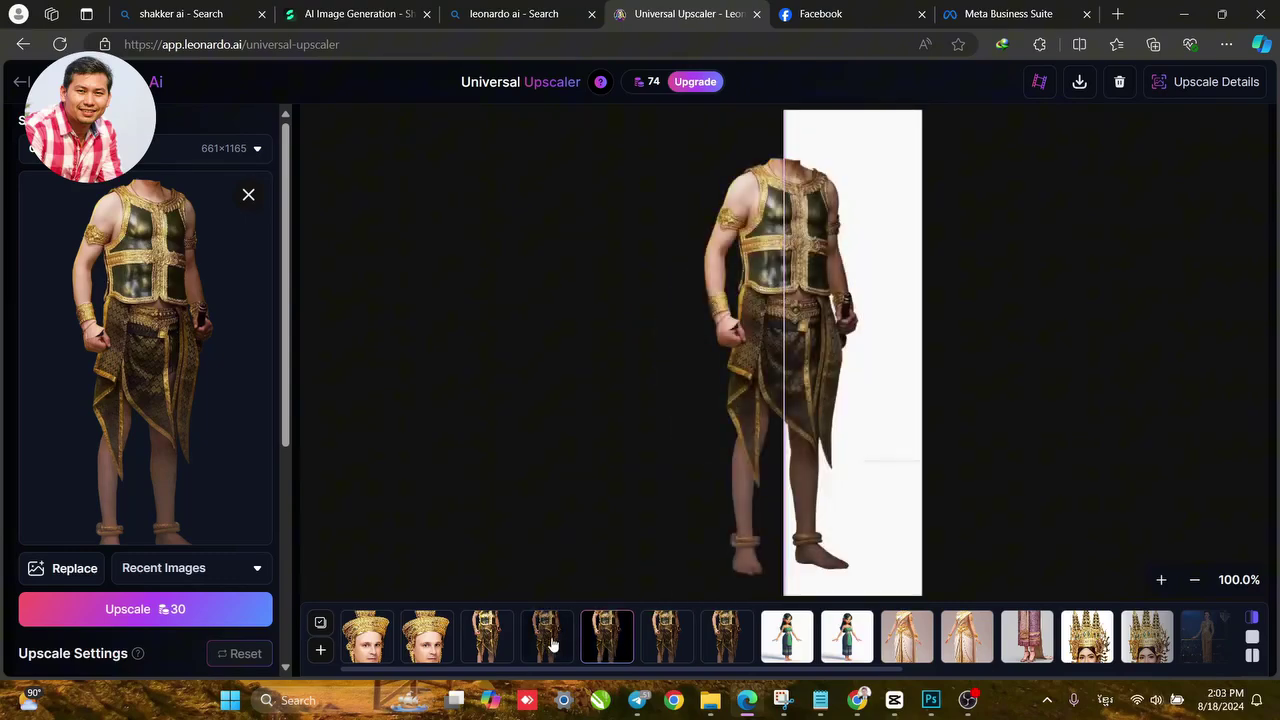
{"action": "left_click", "coordinate": [553, 645]}
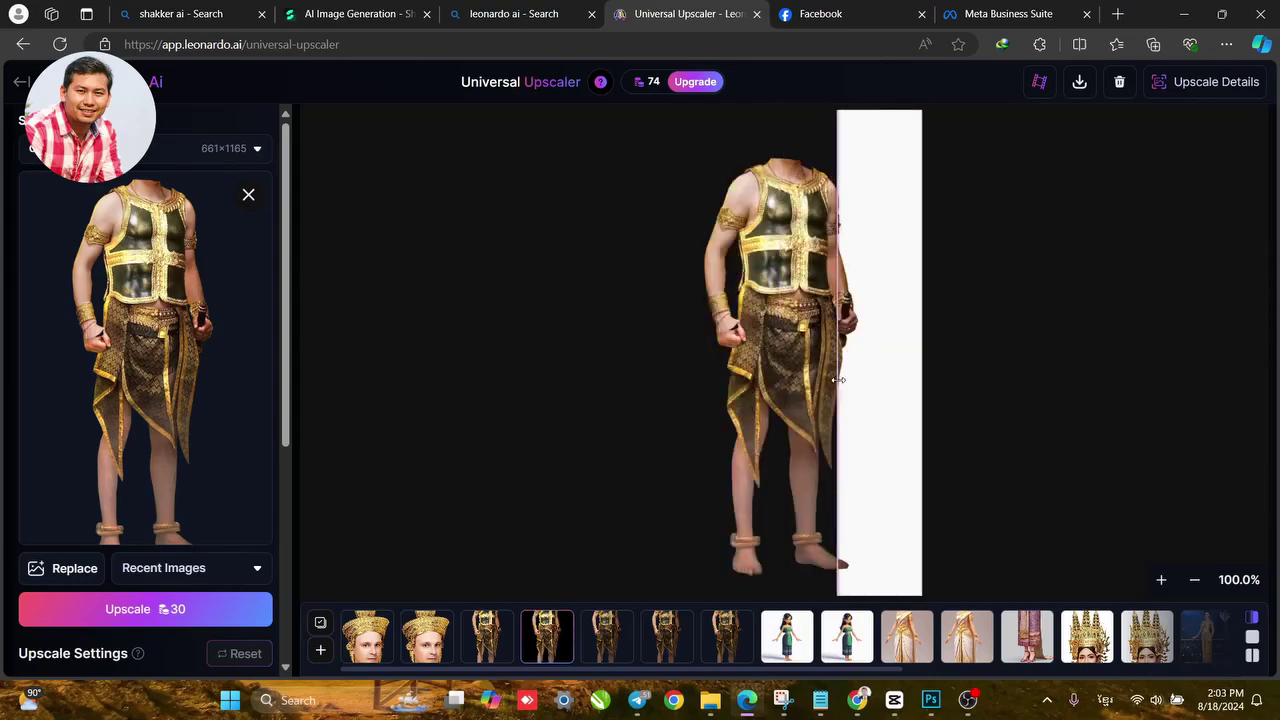
Compare the original and upscaled armband, arm and chest armour up close in the second-newest body upscale.
{"action": "scroll", "coordinate": [838, 380], "scroll_direction": "up", "scroll_amount": 3}
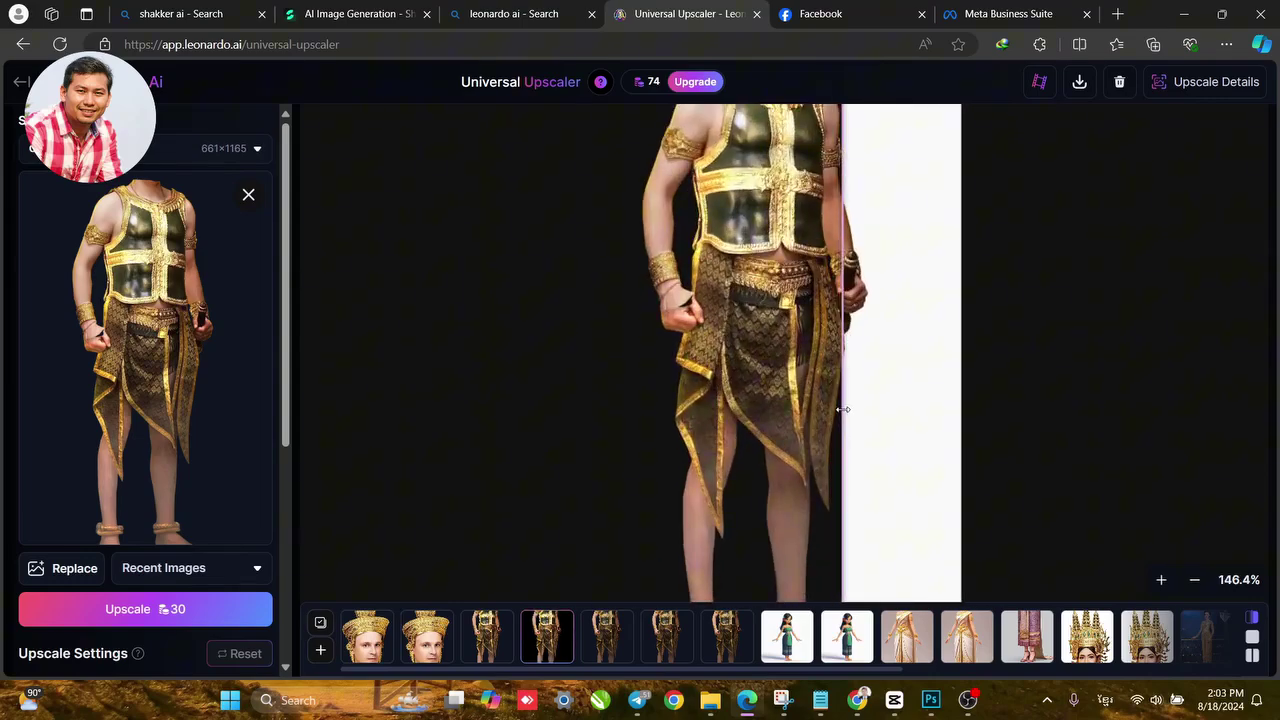
{"action": "left_click_drag", "start_coordinate": [770, 188], "coordinate": [740, 266]}
{"action": "scroll", "coordinate": [668, 297], "scroll_direction": "up", "scroll_amount": 2}
{"action": "scroll", "coordinate": [865, 280], "scroll_direction": "up", "scroll_amount": 2}
{"action": "left_click_drag", "start_coordinate": [654, 250], "coordinate": [796, 311]}
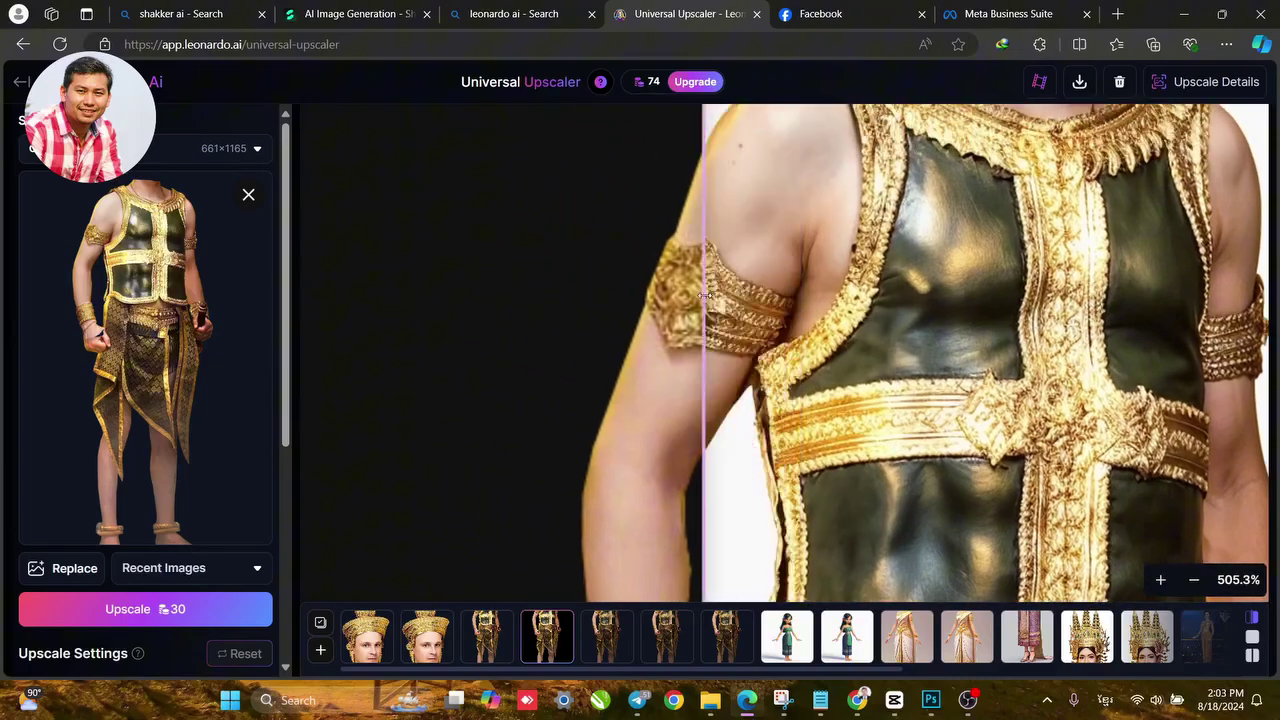
{"action": "scroll", "coordinate": [817, 330], "scroll_direction": "up", "scroll_amount": 2}
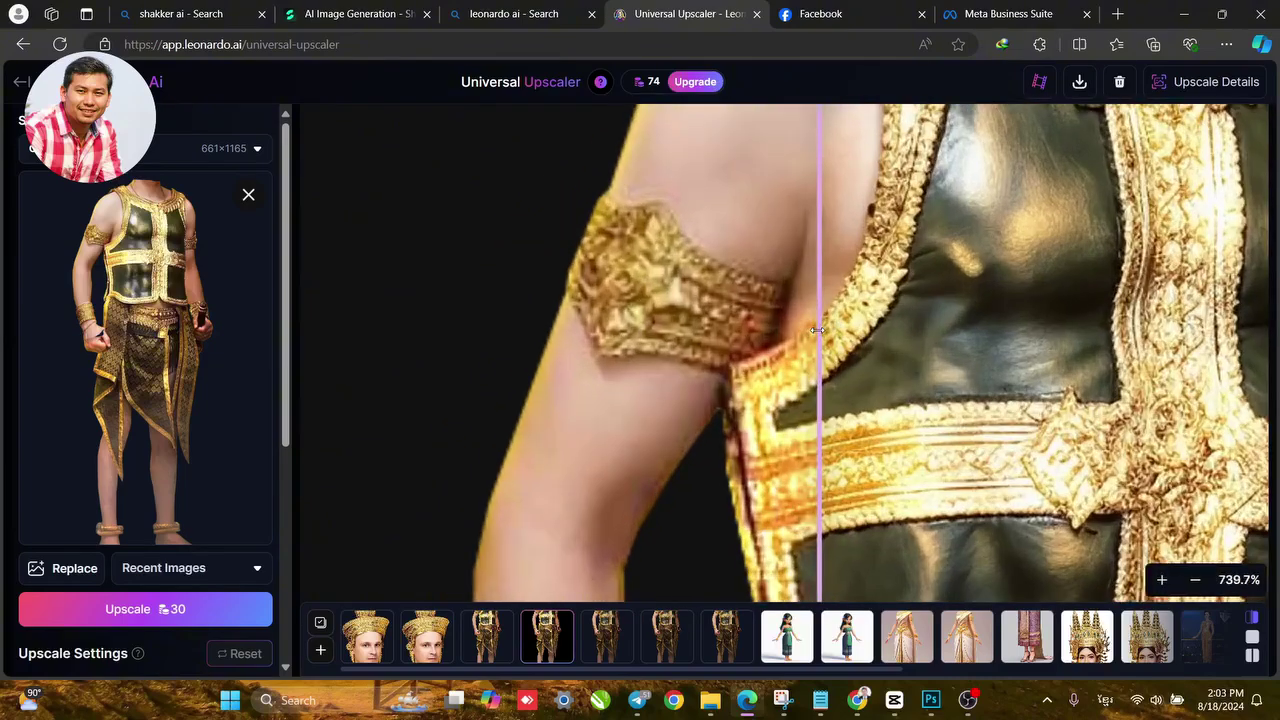
{"action": "left_click_drag", "start_coordinate": [817, 330], "coordinate": [706, 380]}
{"action": "scroll", "coordinate": [740, 320], "scroll_direction": "down", "scroll_amount": 5}
{"action": "scroll", "coordinate": [722, 420], "scroll_direction": "down", "scroll_amount": 4}
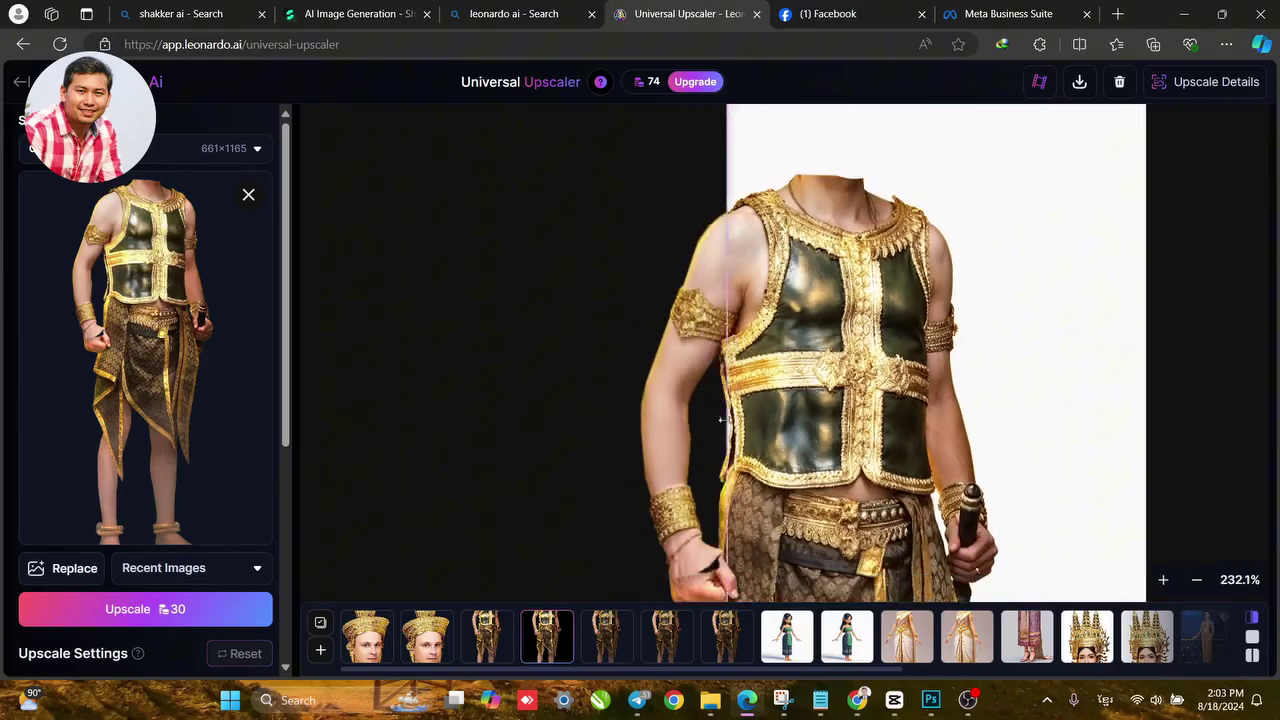
Compare the clenched fist, bracelets and skirt fabric before and after upscaling at high magnification.
{"action": "scroll", "coordinate": [722, 420], "scroll_direction": "down", "scroll_amount": 1}
{"action": "scroll", "coordinate": [715, 380], "scroll_direction": "up", "scroll_amount": 5}
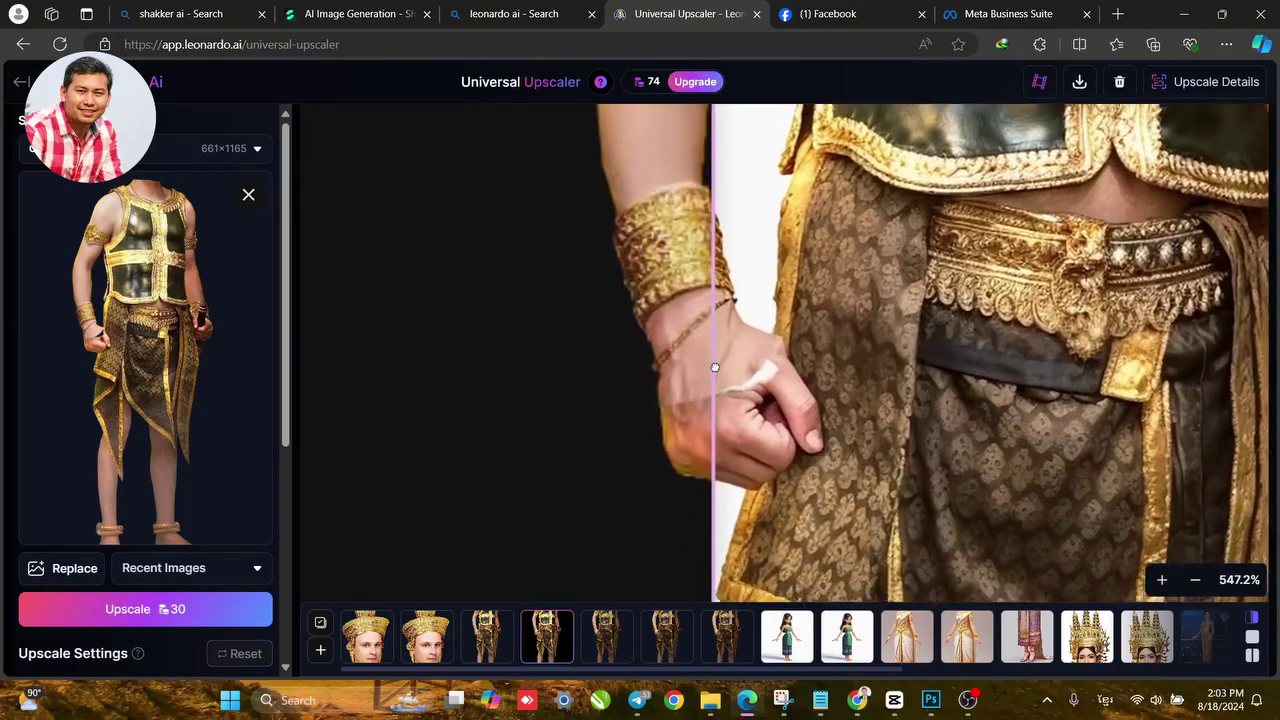
{"action": "scroll", "coordinate": [715, 368], "scroll_direction": "up", "scroll_amount": 3}
{"action": "left_click_drag", "start_coordinate": [743, 360], "coordinate": [622, 291]}
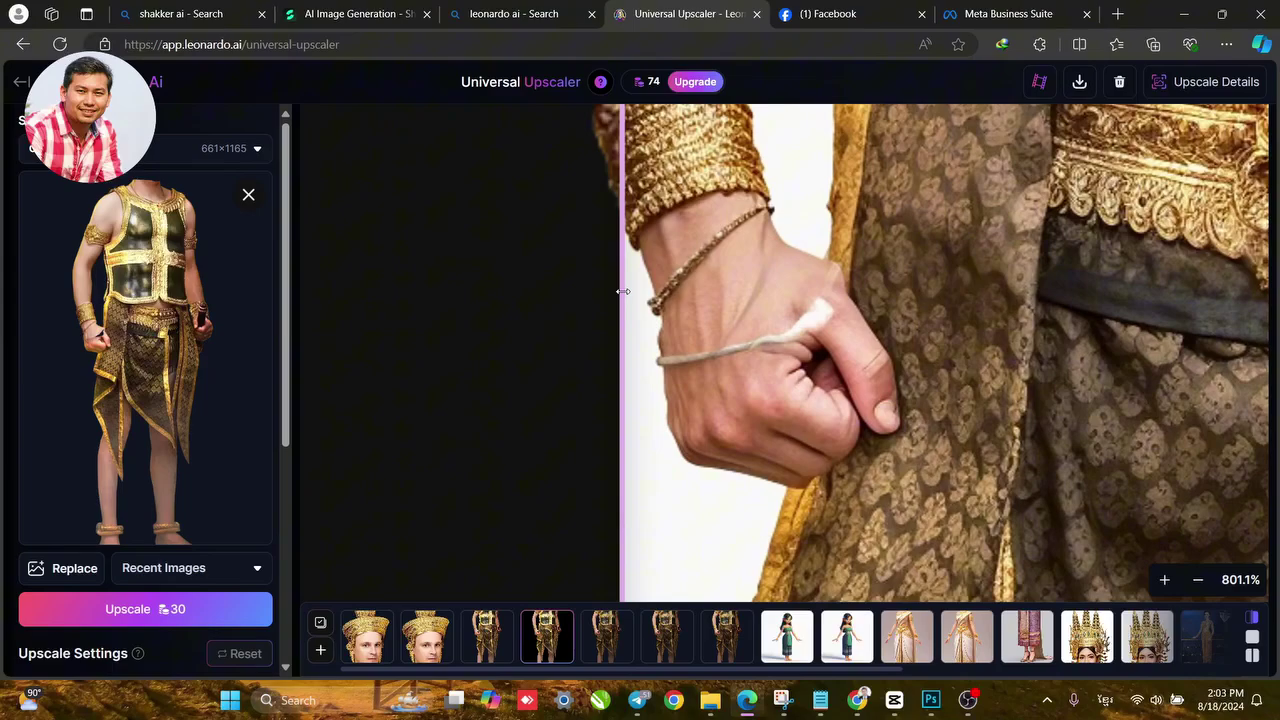
{"action": "left_click_drag", "start_coordinate": [622, 291], "coordinate": [889, 250]}
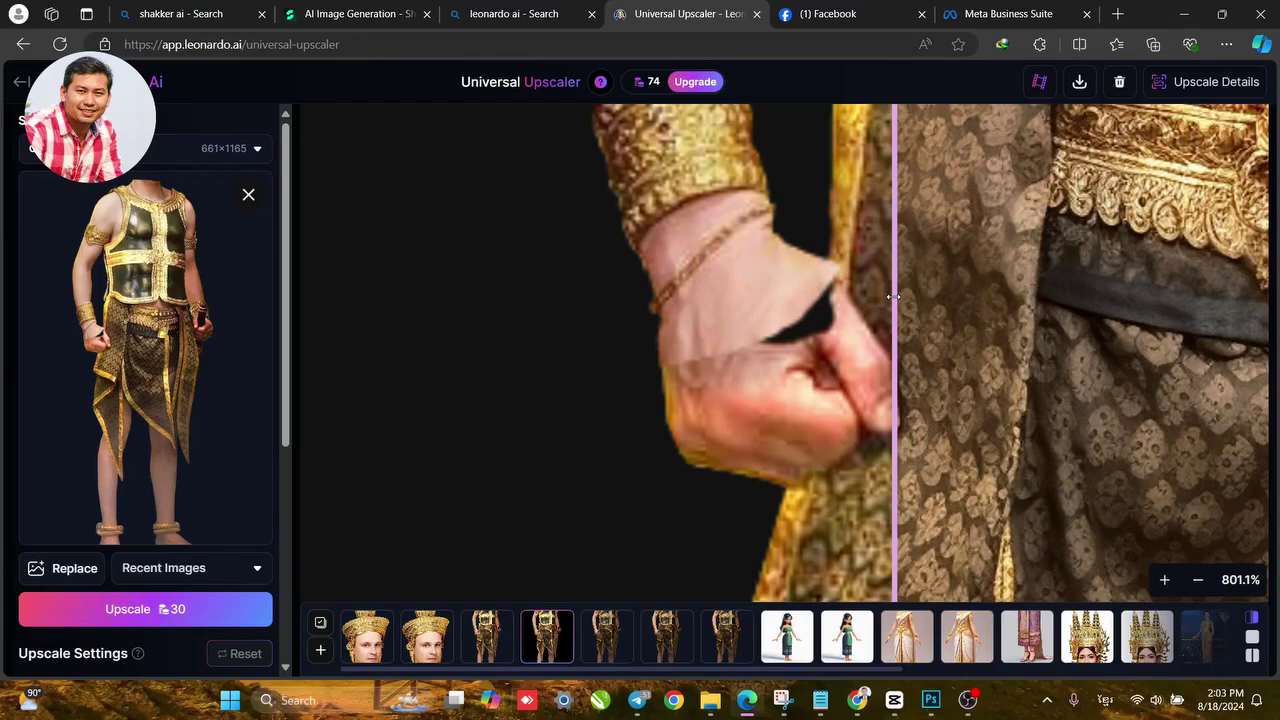
{"action": "left_click_drag", "start_coordinate": [878, 284], "coordinate": [611, 280]}
{"action": "scroll", "coordinate": [592, 463], "scroll_direction": "down", "scroll_amount": 4}
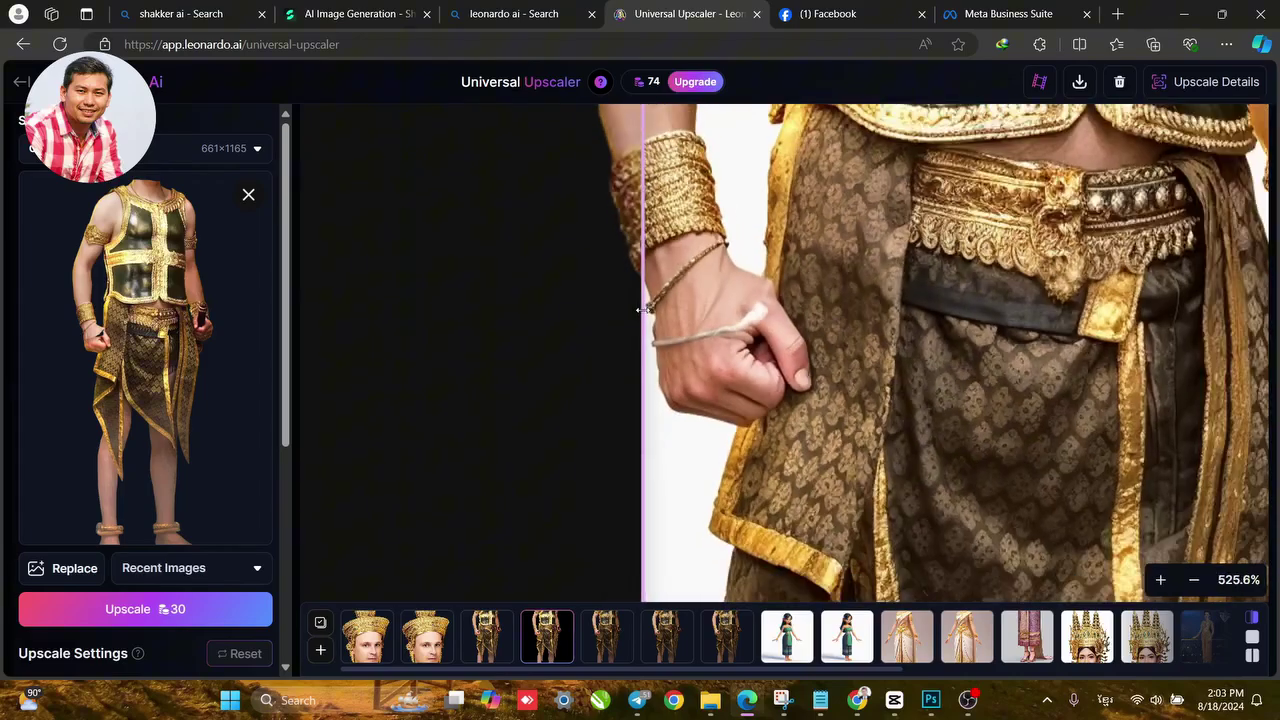
Show the newest body upscale and compare its armour edge, belt and sword-holding hand with the original up close.
{"action": "left_click", "coordinate": [487, 636]}
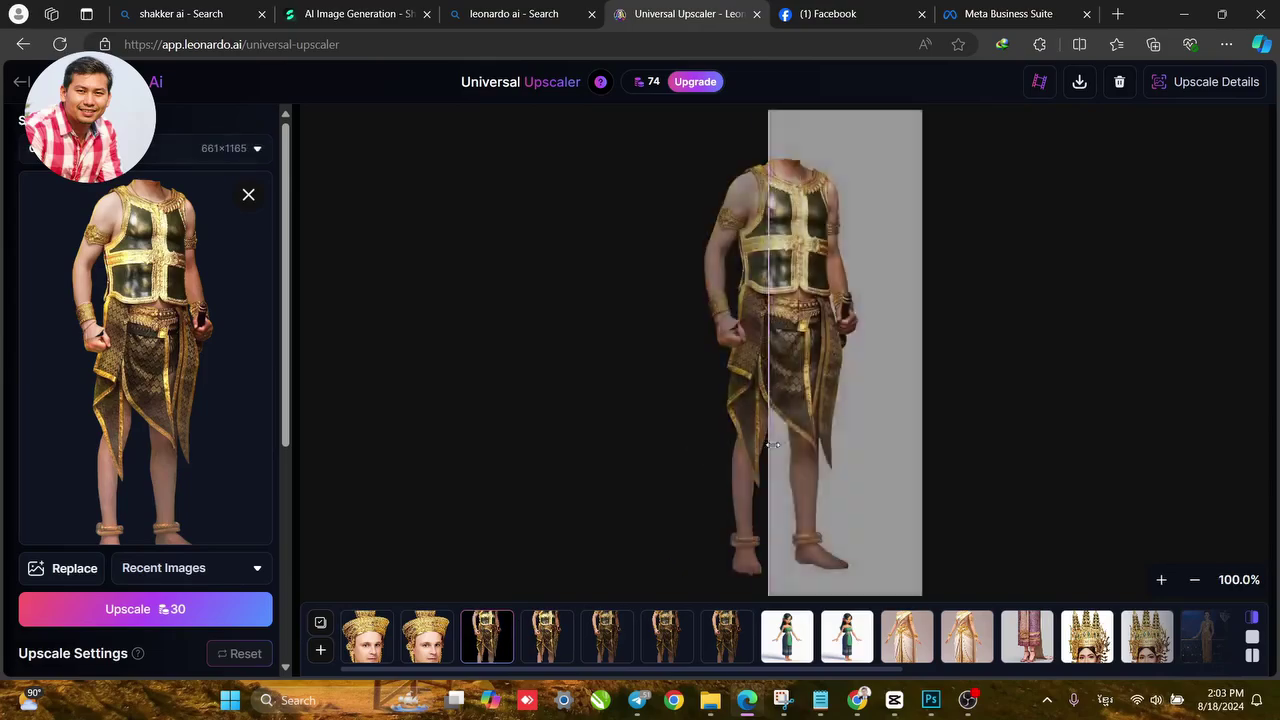
{"action": "scroll", "coordinate": [817, 287], "scroll_direction": "up", "scroll_amount": 9}
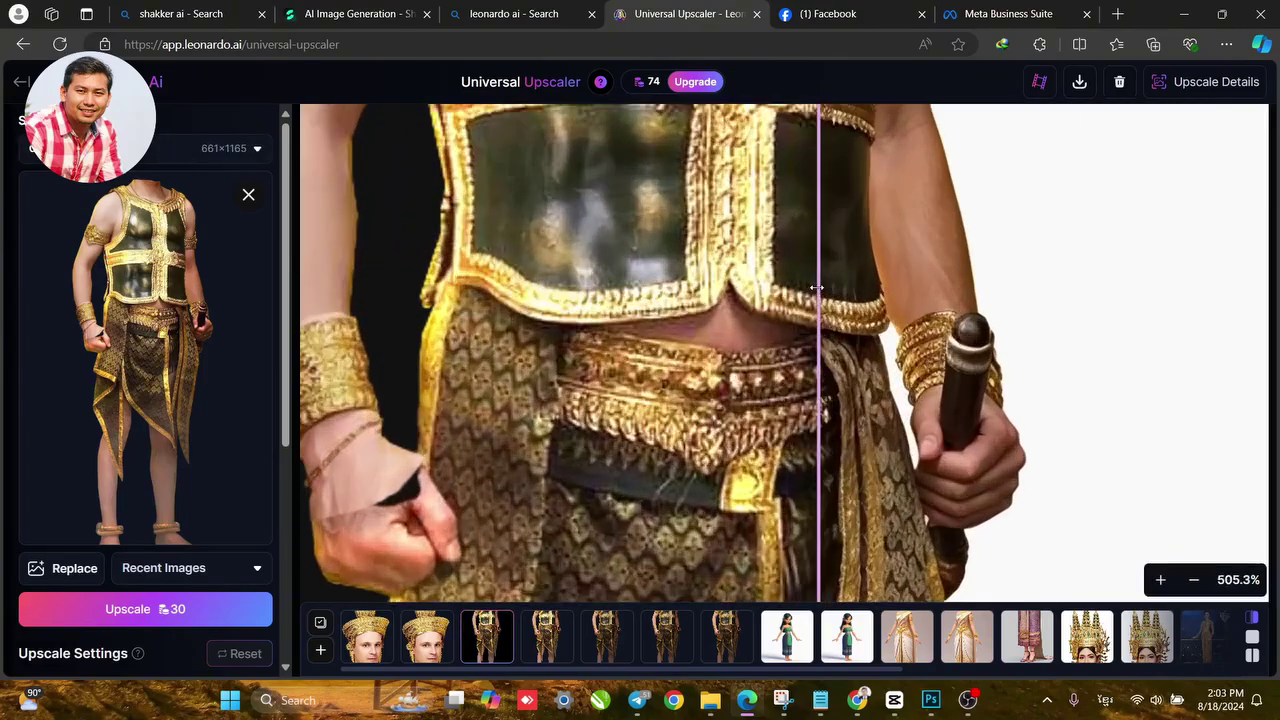
{"action": "scroll", "coordinate": [817, 287], "scroll_direction": "up", "scroll_amount": 2}
{"action": "left_click_drag", "start_coordinate": [817, 287], "coordinate": [740, 330]}
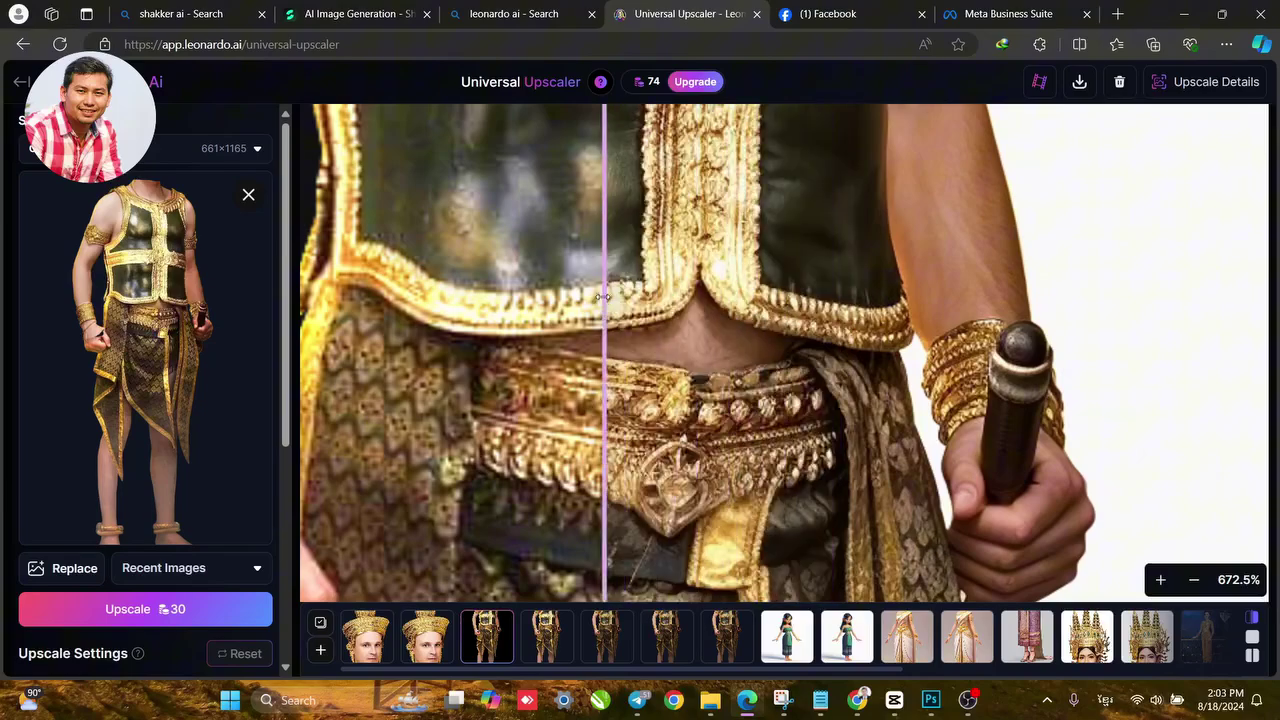
{"action": "left_click_drag", "start_coordinate": [601, 325], "coordinate": [984, 360]}
{"action": "left_click_drag", "start_coordinate": [750, 398], "coordinate": [778, 248]}
Compare the original and upscaled arm, armband, shoulder and golden collar in the newest body upscale.
{"action": "left_click_drag", "start_coordinate": [643, 266], "coordinate": [537, 477]}
{"action": "scroll", "coordinate": [537, 477], "scroll_direction": "up", "scroll_amount": 3}
{"action": "left_click_drag", "start_coordinate": [606, 243], "coordinate": [563, 535]}
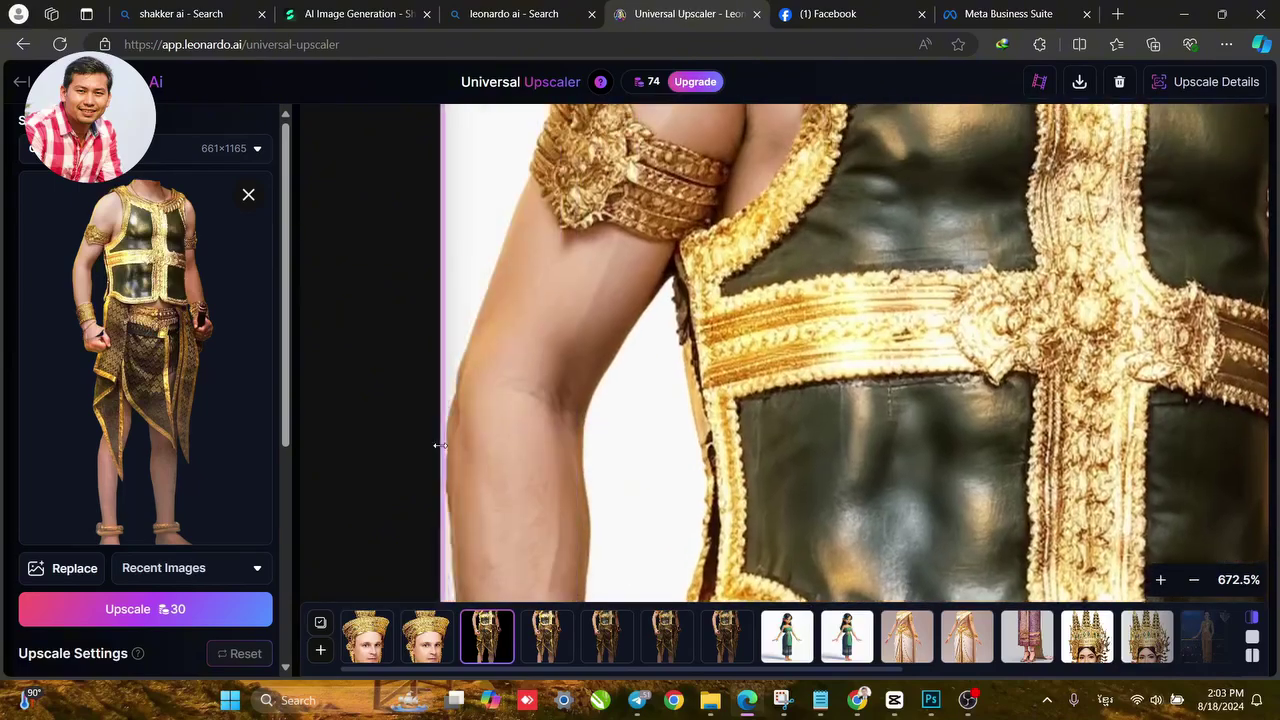
{"action": "left_click_drag", "start_coordinate": [576, 315], "coordinate": [490, 590]}
{"action": "left_click_drag", "start_coordinate": [755, 370], "coordinate": [537, 338]}
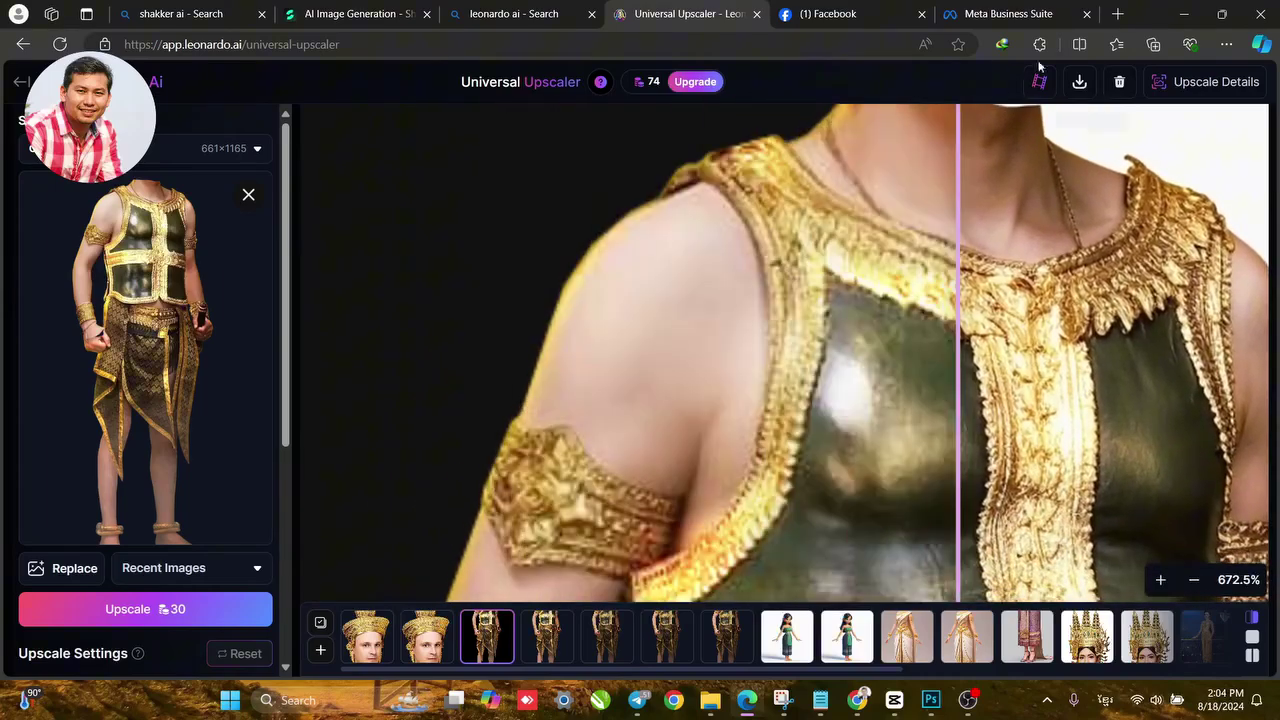
Show the second-newest head upscale and compare its face, earrings and golden crown with the original up close.
{"action": "left_click", "coordinate": [428, 651]}
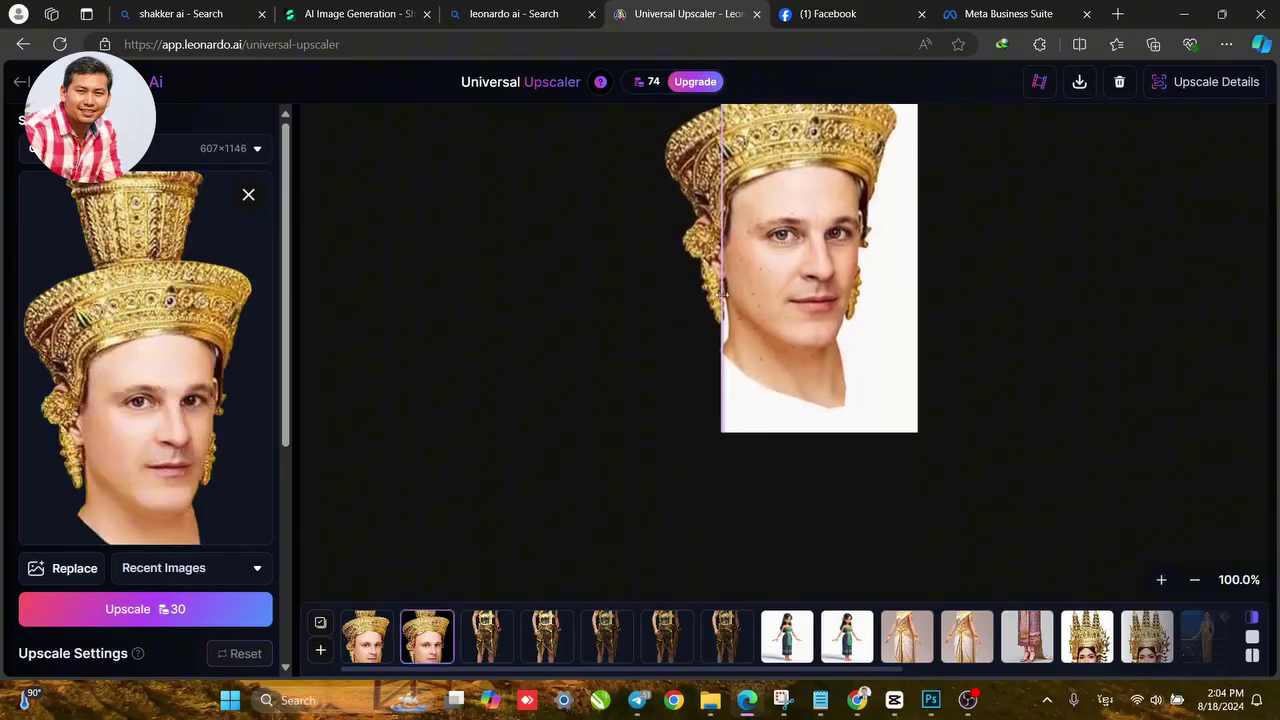
{"action": "scroll", "coordinate": [740, 330], "scroll_direction": "up", "scroll_amount": 3}
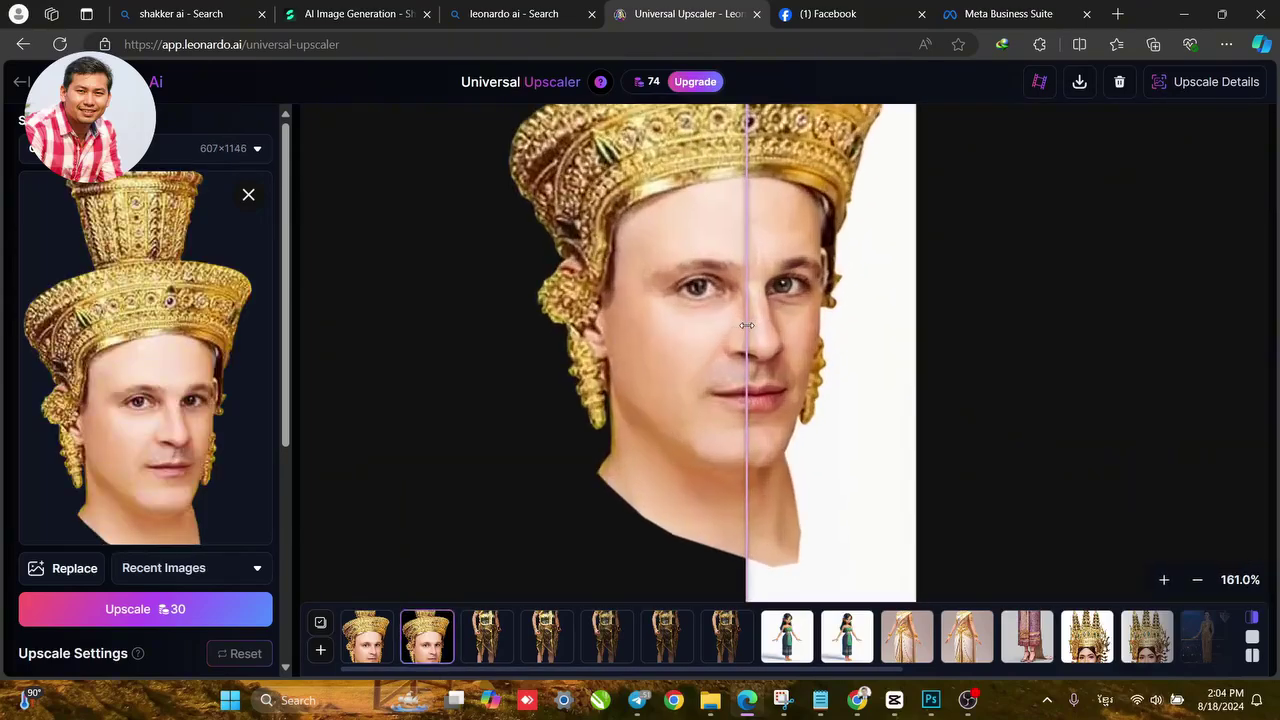
{"action": "scroll", "coordinate": [826, 334], "scroll_direction": "up", "scroll_amount": 2}
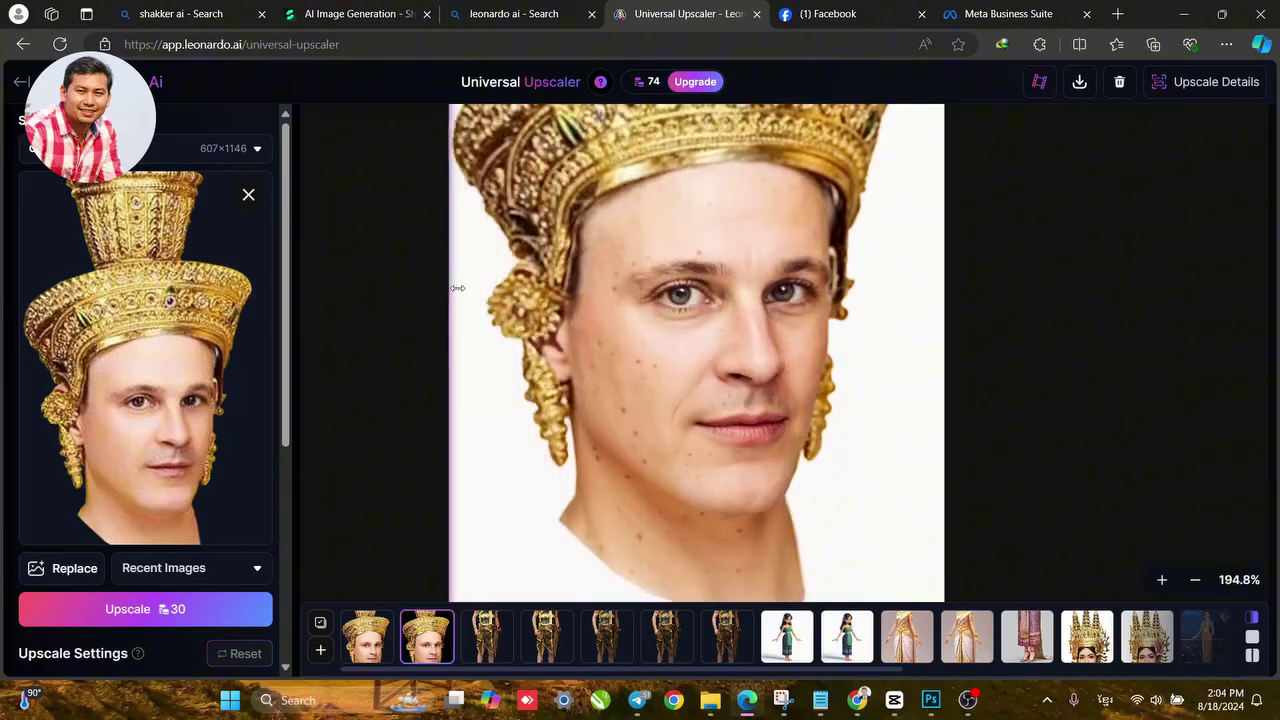
{"action": "scroll", "coordinate": [720, 280], "scroll_direction": "up", "scroll_amount": 3}
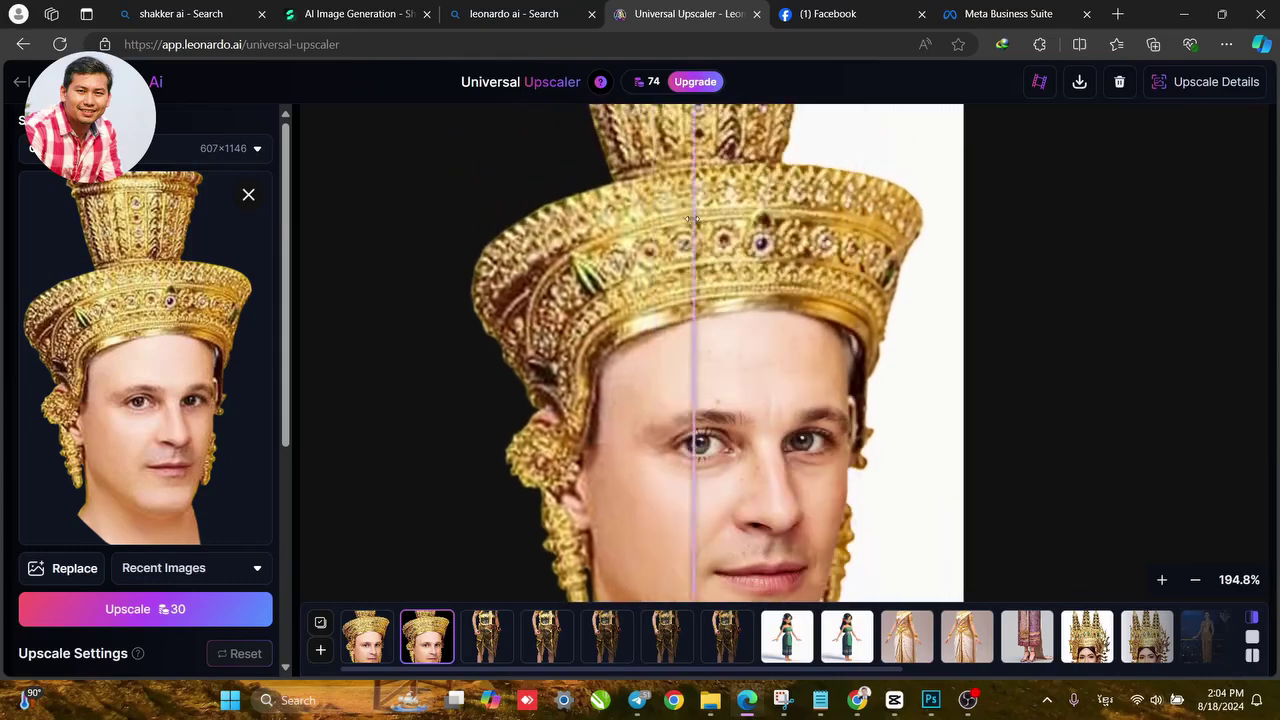
{"action": "left_click_drag", "start_coordinate": [513, 213], "coordinate": [697, 302]}
Show the newest head upscale and compare its jewelled crown, crown top and face with the original.
{"action": "left_click", "coordinate": [369, 637]}
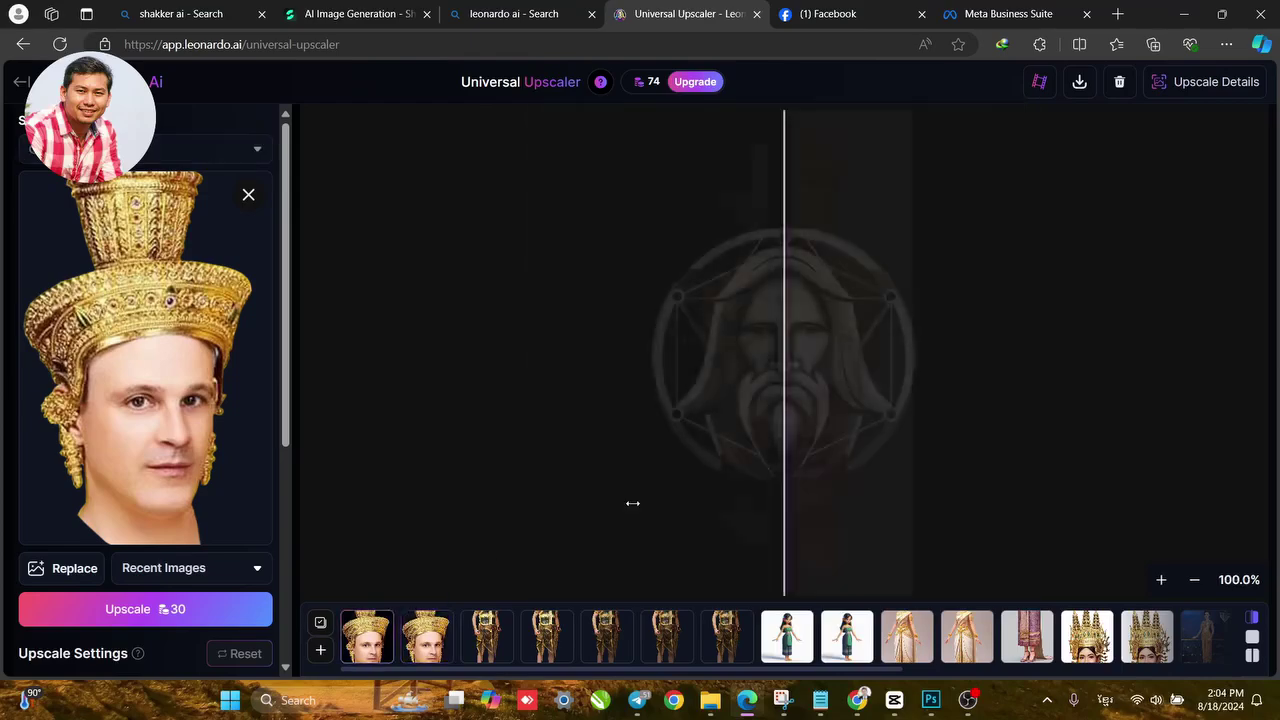
{"action": "scroll", "coordinate": [834, 366], "scroll_direction": "up", "scroll_amount": 5}
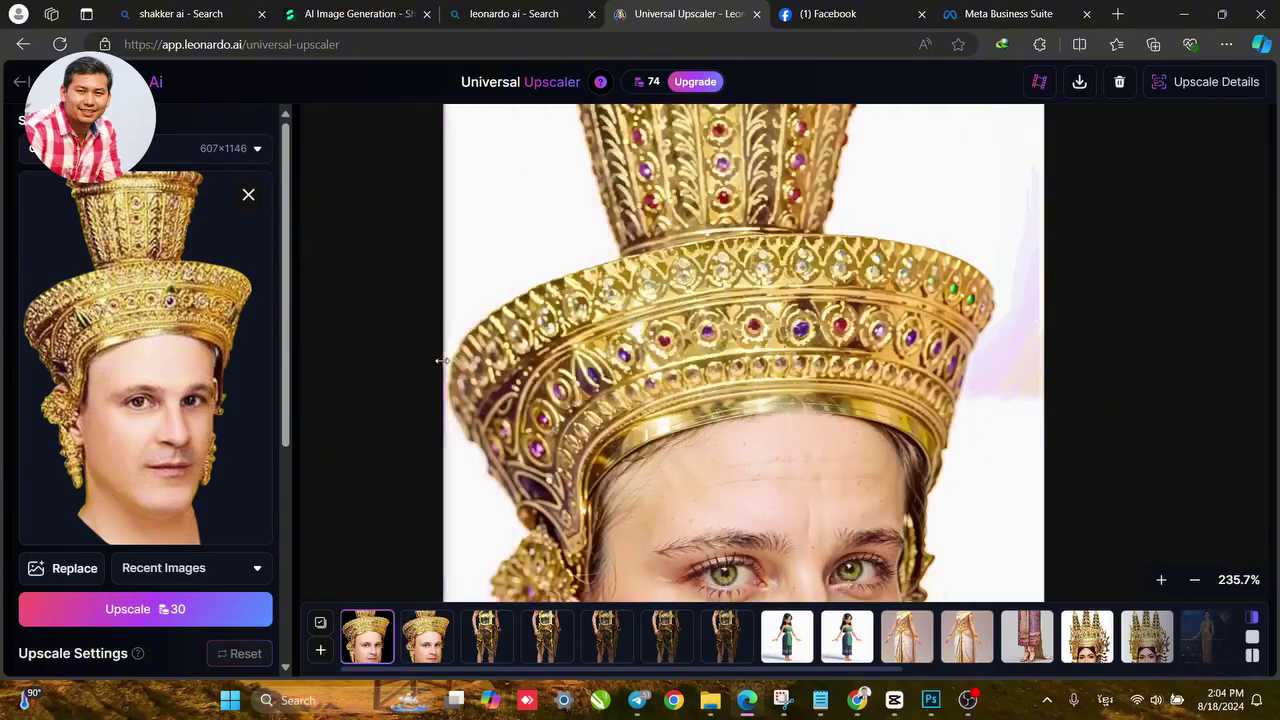
{"action": "left_click_drag", "start_coordinate": [497, 272], "coordinate": [508, 463]}
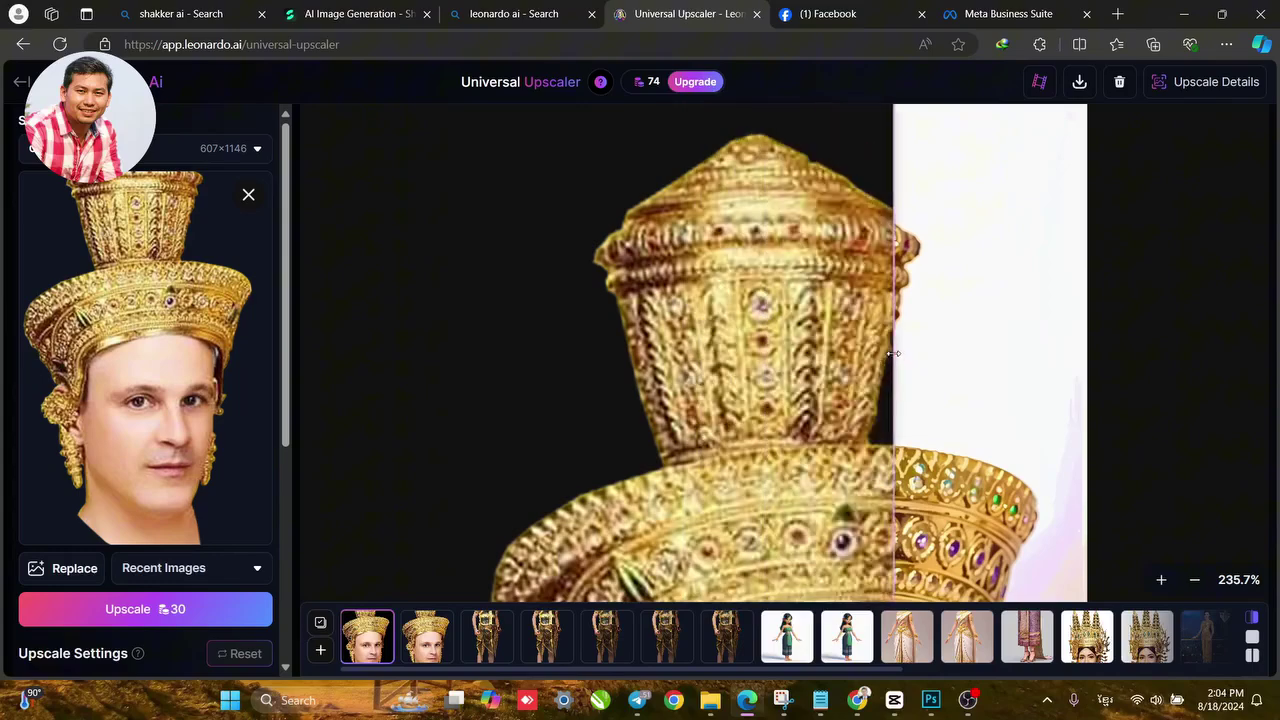
{"action": "scroll", "coordinate": [692, 384], "scroll_direction": "down", "scroll_amount": 2}
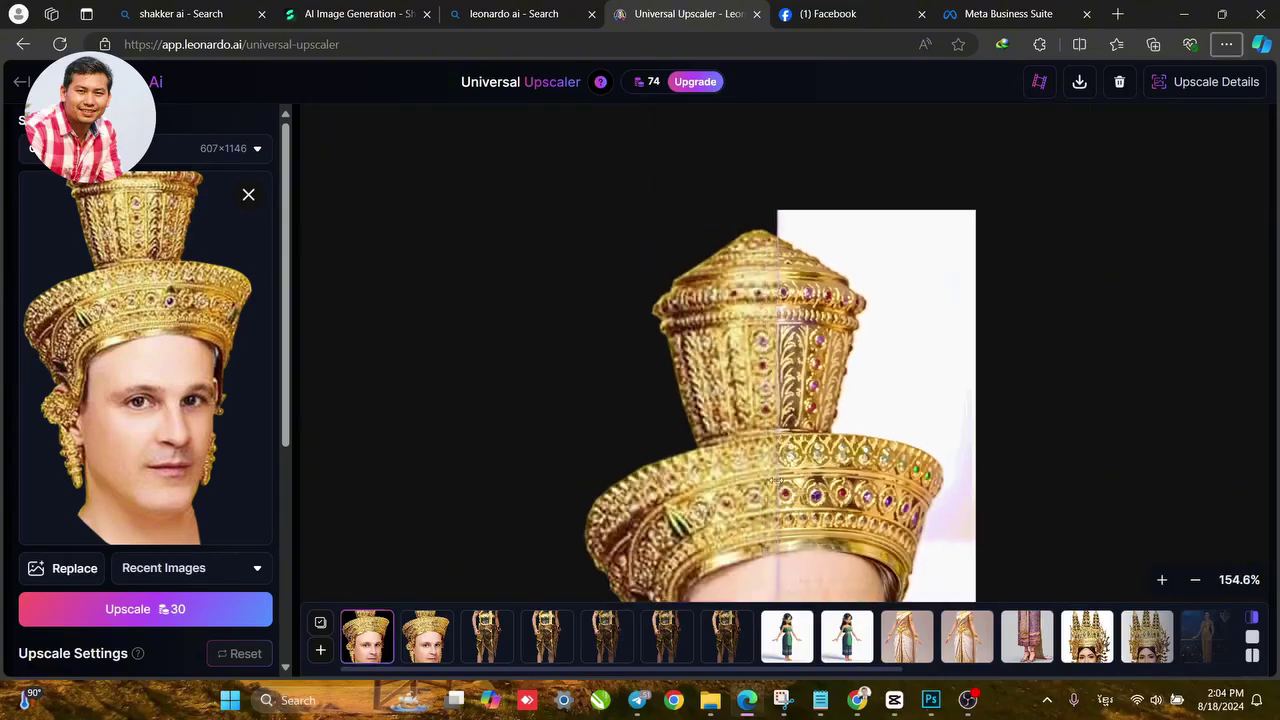
{"action": "left_click_drag", "start_coordinate": [777, 480], "coordinate": [785, 208]}
{"action": "scroll", "coordinate": [800, 336], "scroll_direction": "down", "scroll_amount": 1}
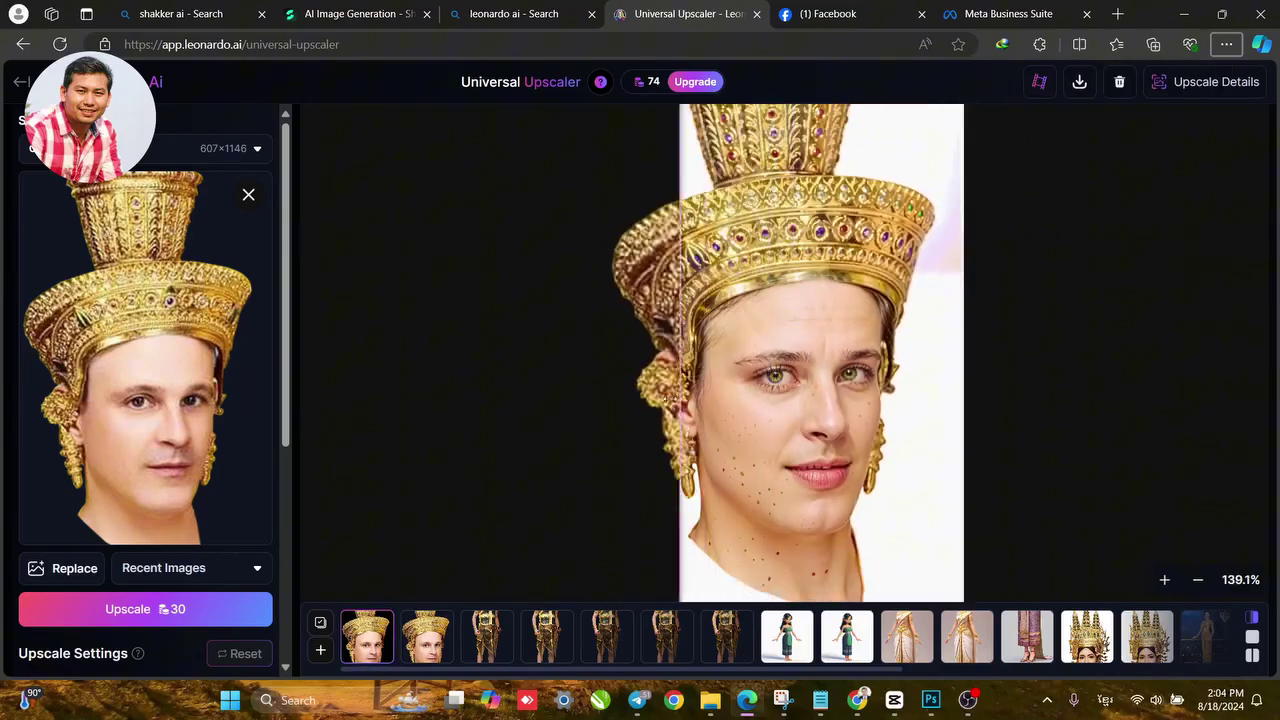
Switch to File Explorer, open the Downloads folder and inspect today's UniversalUpscaler head image enlarged in the photo viewer.
{"action": "left_click", "coordinate": [711, 700]}
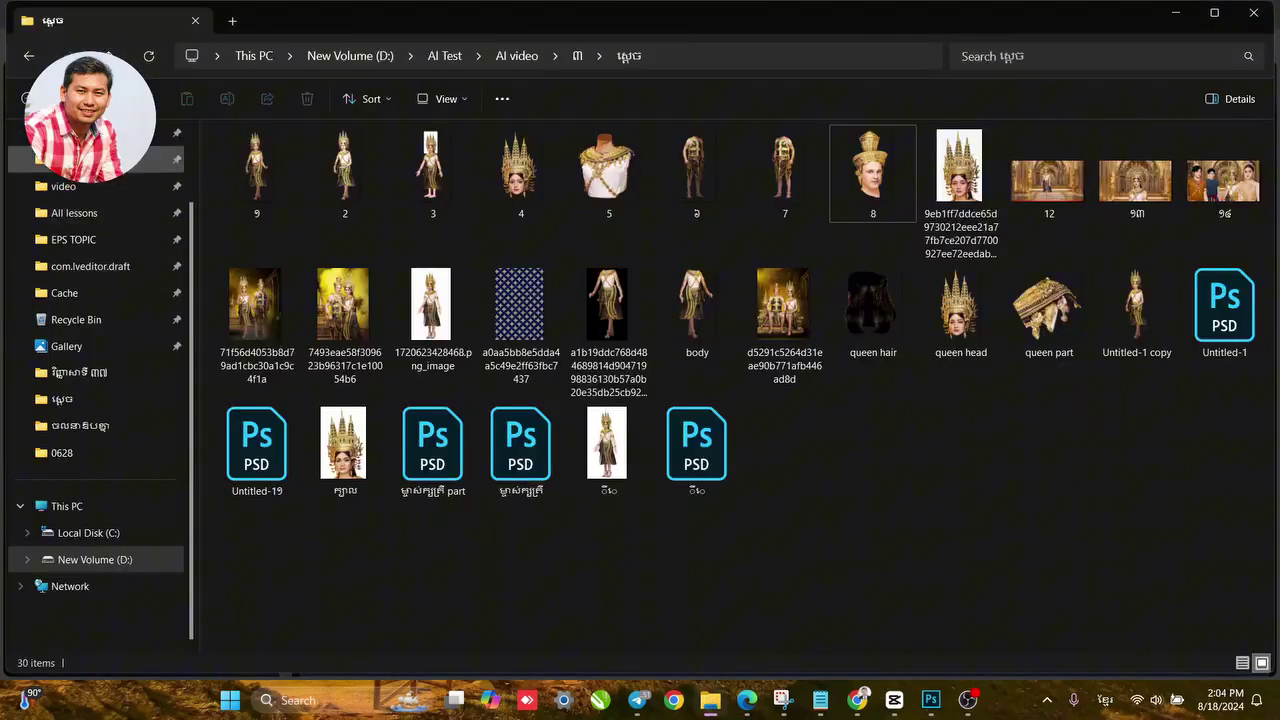
{"action": "scroll", "coordinate": [107, 248], "scroll_direction": "up", "scroll_amount": 2}
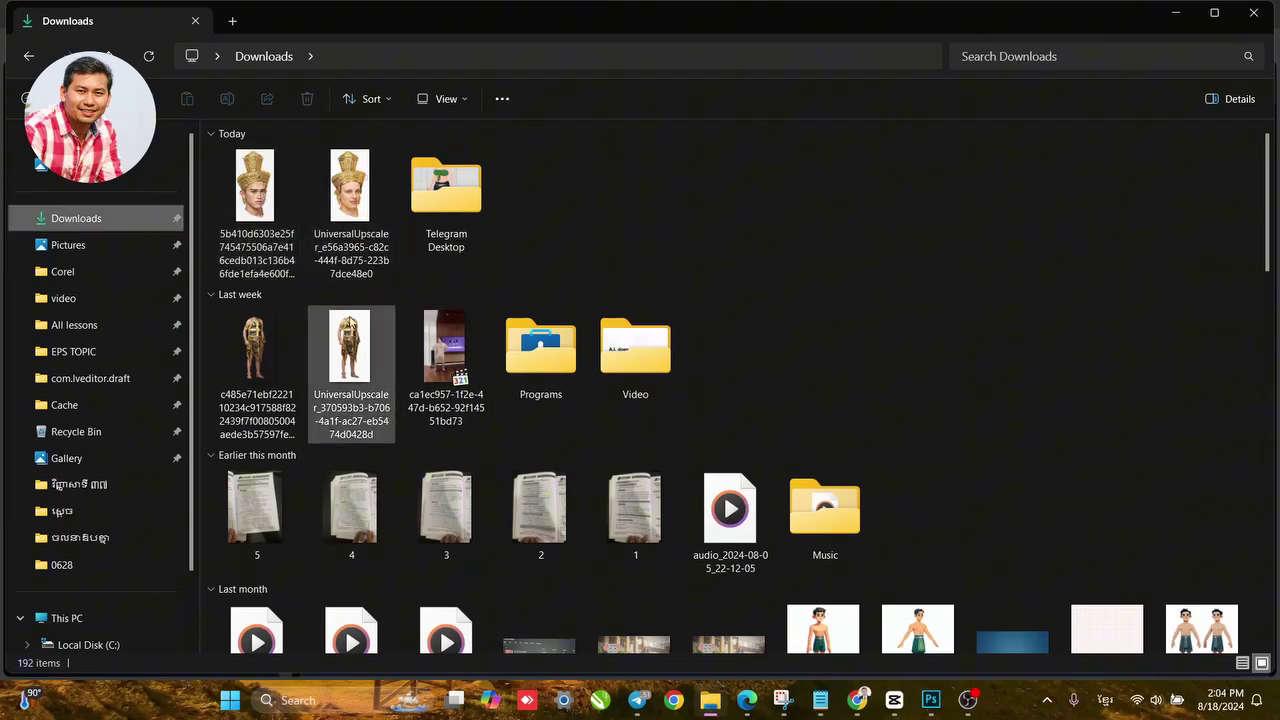
{"action": "double_click", "coordinate": [349, 190]}
{"action": "scroll", "coordinate": [608, 375], "scroll_direction": "up", "scroll_amount": 4}
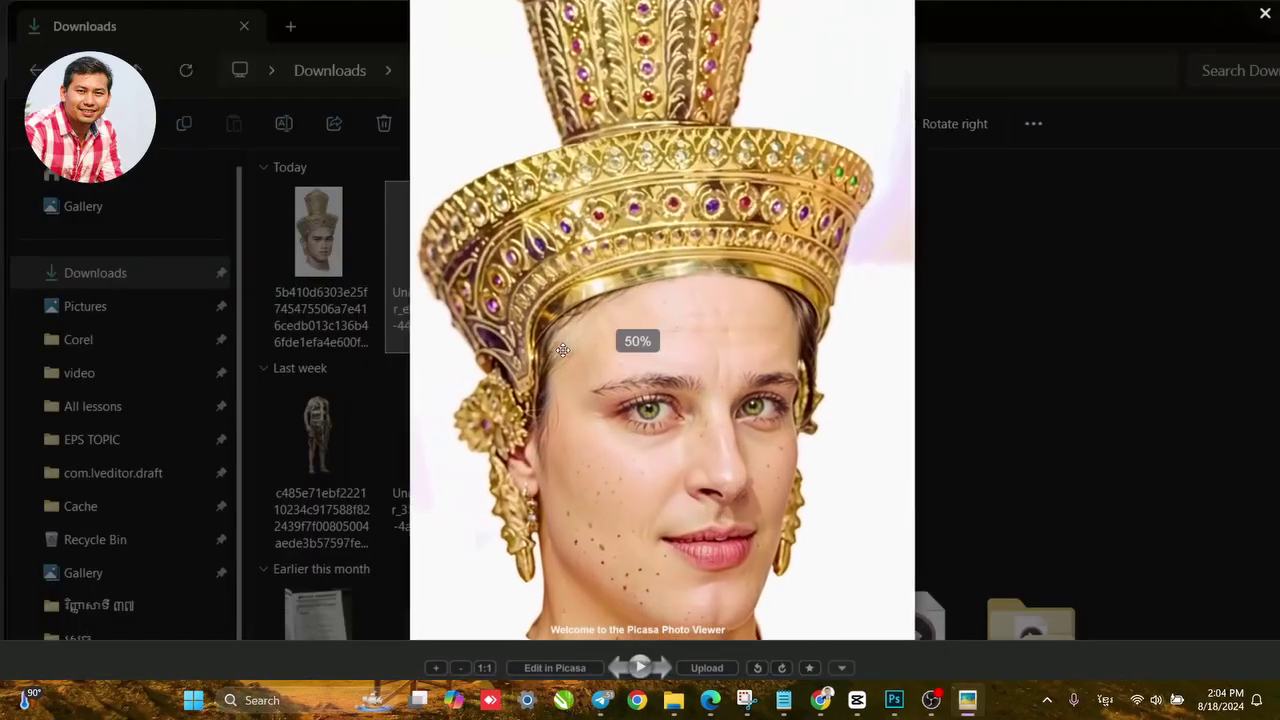
{"action": "left_click", "coordinate": [1265, 13]}
View last week's UniversalUpscaler body image on white at 100% and inspect the armour, belt and fists.
{"action": "double_click", "coordinate": [328, 380]}
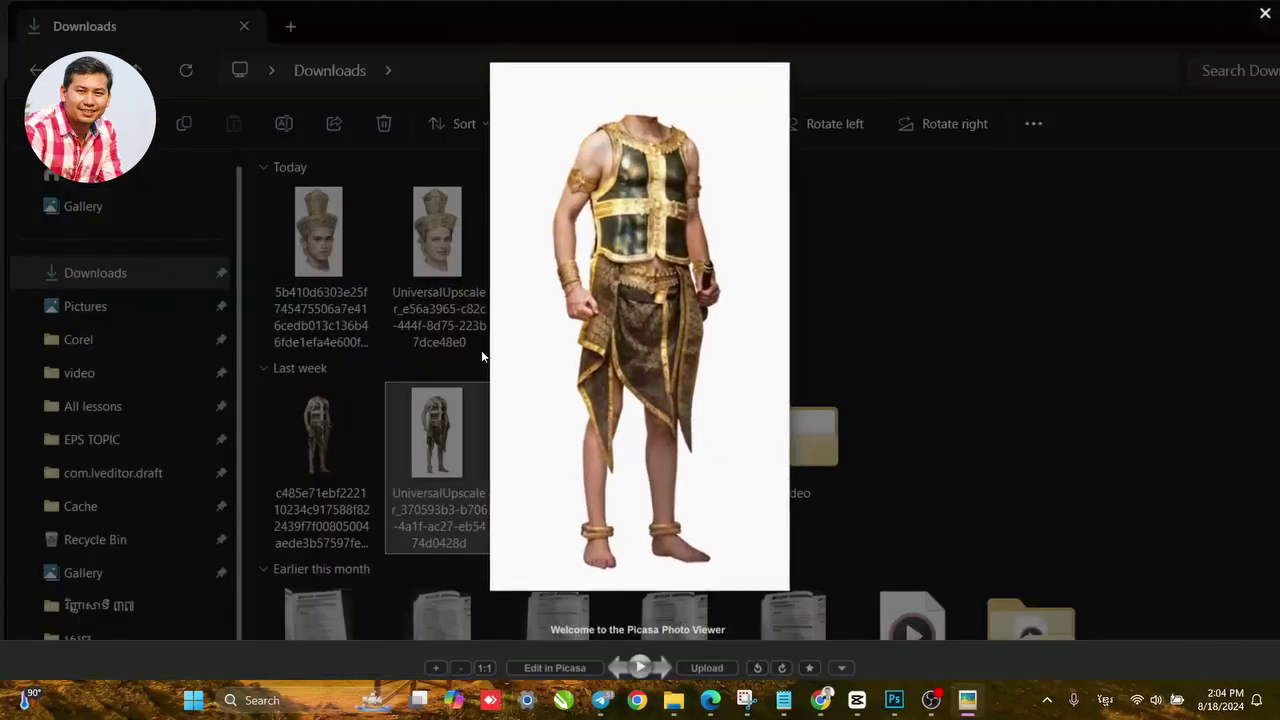
{"action": "scroll", "coordinate": [631, 265], "scroll_direction": "up", "scroll_amount": 3}
{"action": "left_click_drag", "start_coordinate": [631, 265], "coordinate": [622, 420]}
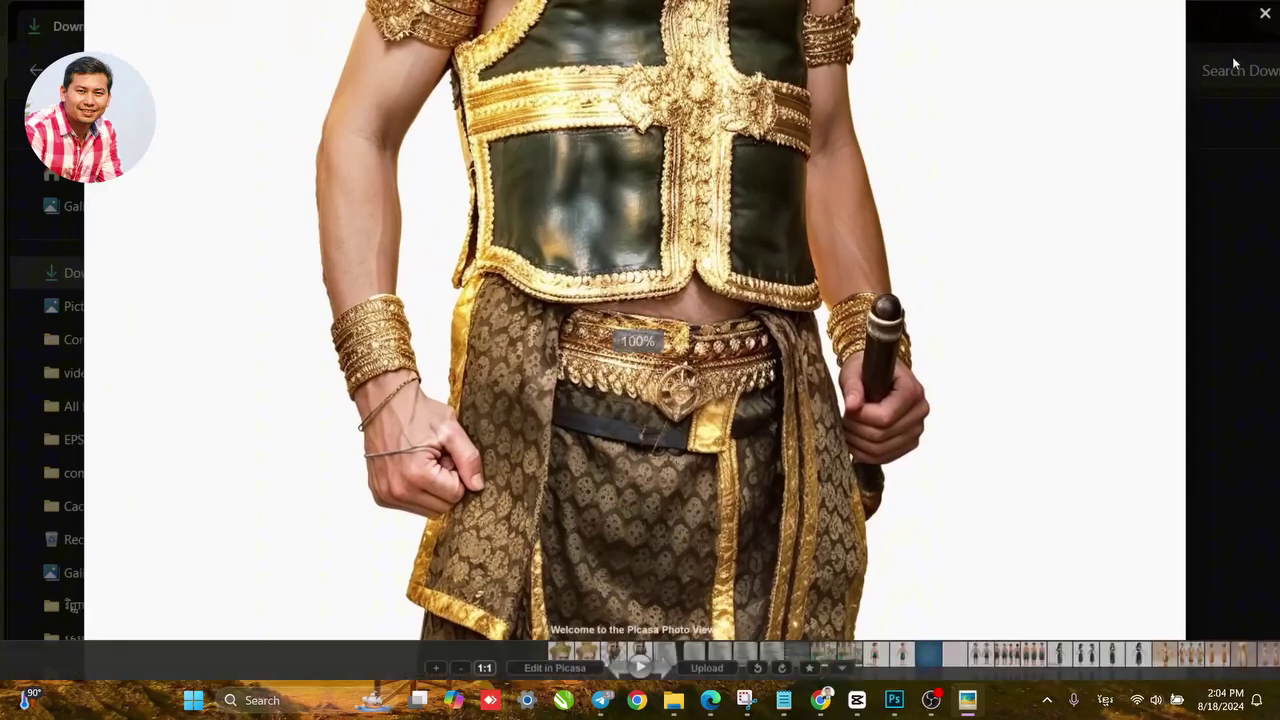
{"action": "left_click", "coordinate": [1265, 13]}
View the body image with the transparent background at 100% and inspect its skirt, belt and hands.
{"action": "double_click", "coordinate": [230, 346]}
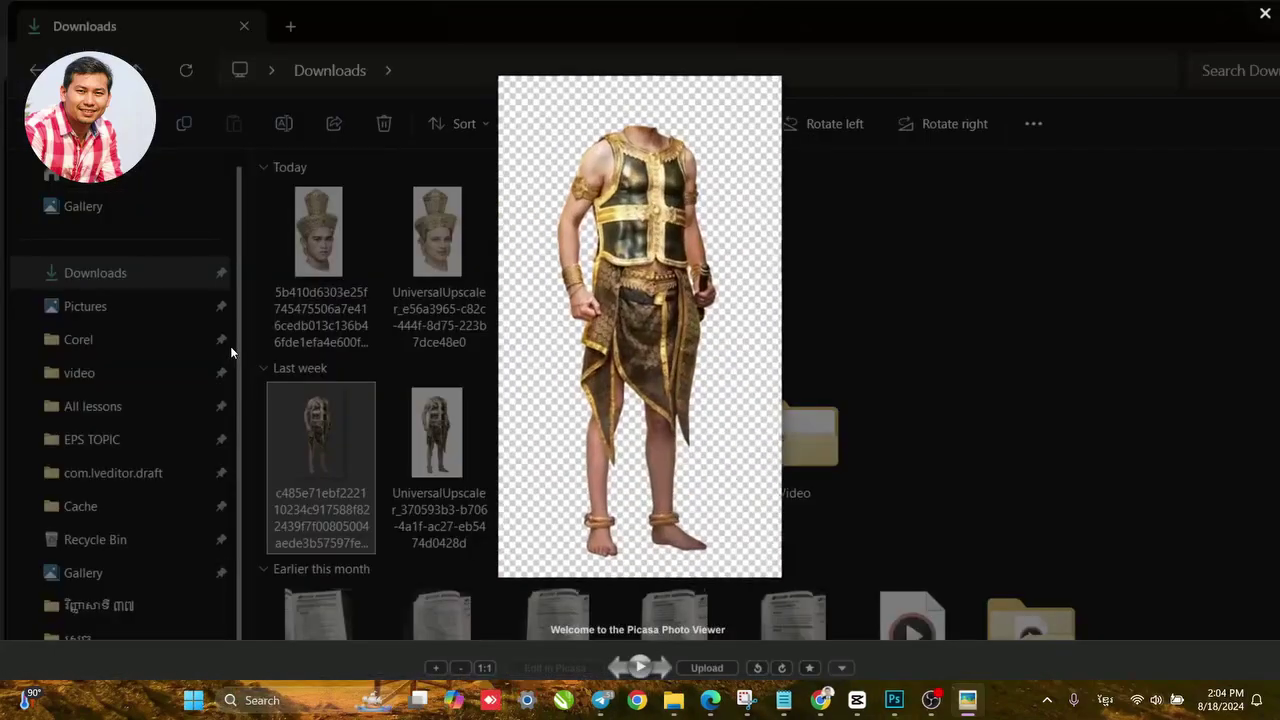
{"action": "scroll", "coordinate": [594, 323], "scroll_direction": "up", "scroll_amount": 3}
{"action": "scroll", "coordinate": [594, 330], "scroll_direction": "up", "scroll_amount": 1}
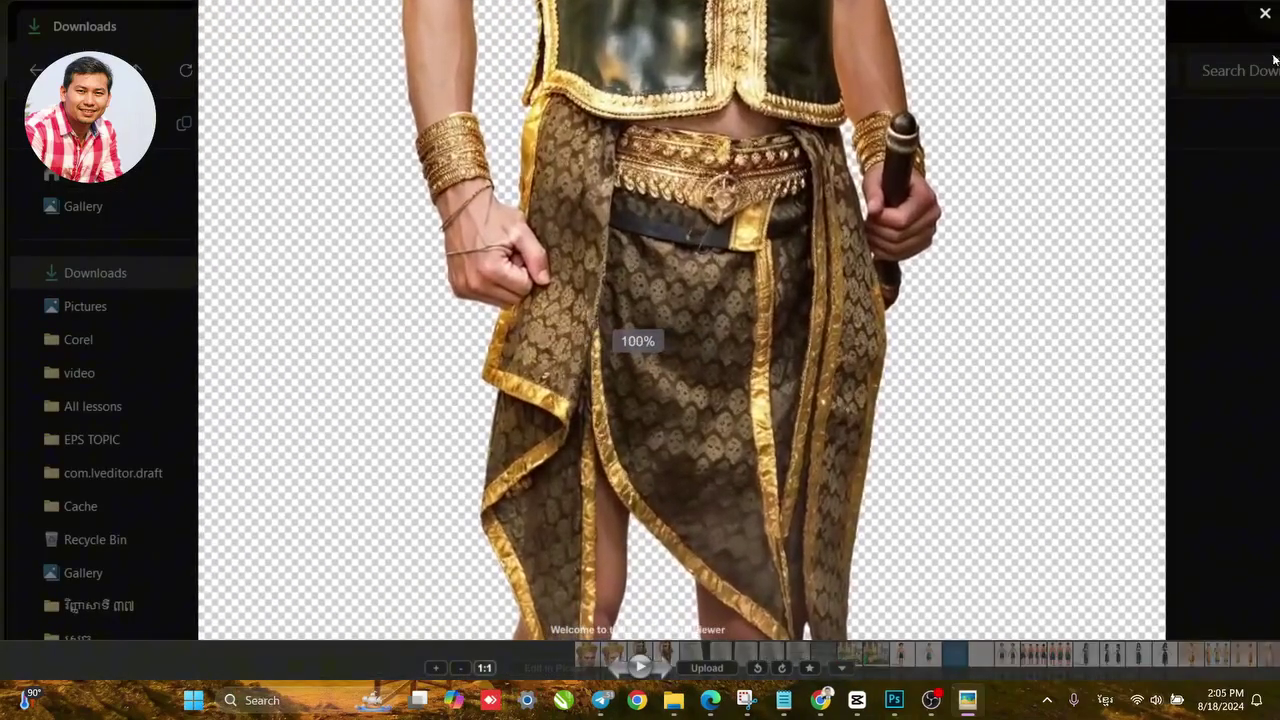
{"action": "scroll", "coordinate": [594, 330], "scroll_direction": "down", "scroll_amount": 1}
{"action": "key", "text": "Escape"}
Reopen the white-background UniversalUpscaler body image and inspect it enlarged.
{"action": "double_click", "coordinate": [350, 347]}
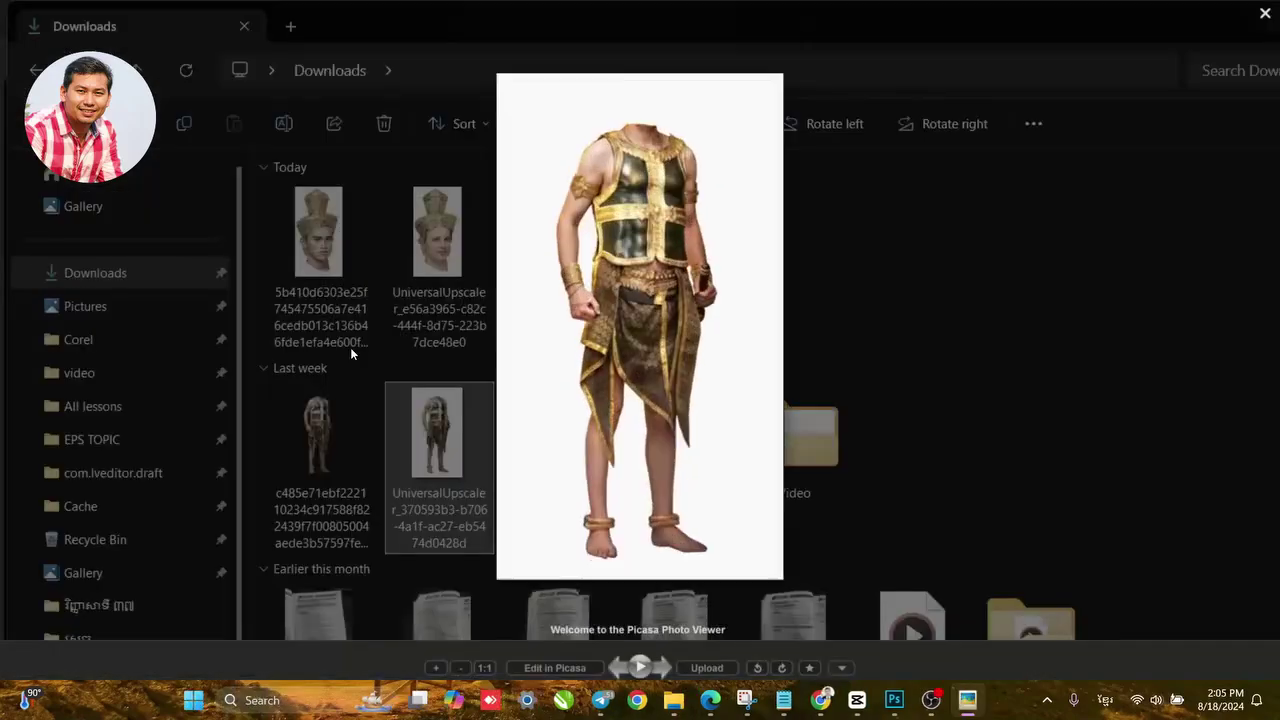
{"action": "scroll", "coordinate": [622, 317], "scroll_direction": "up", "scroll_amount": 3}
{"action": "left_click", "coordinate": [1263, 13]}
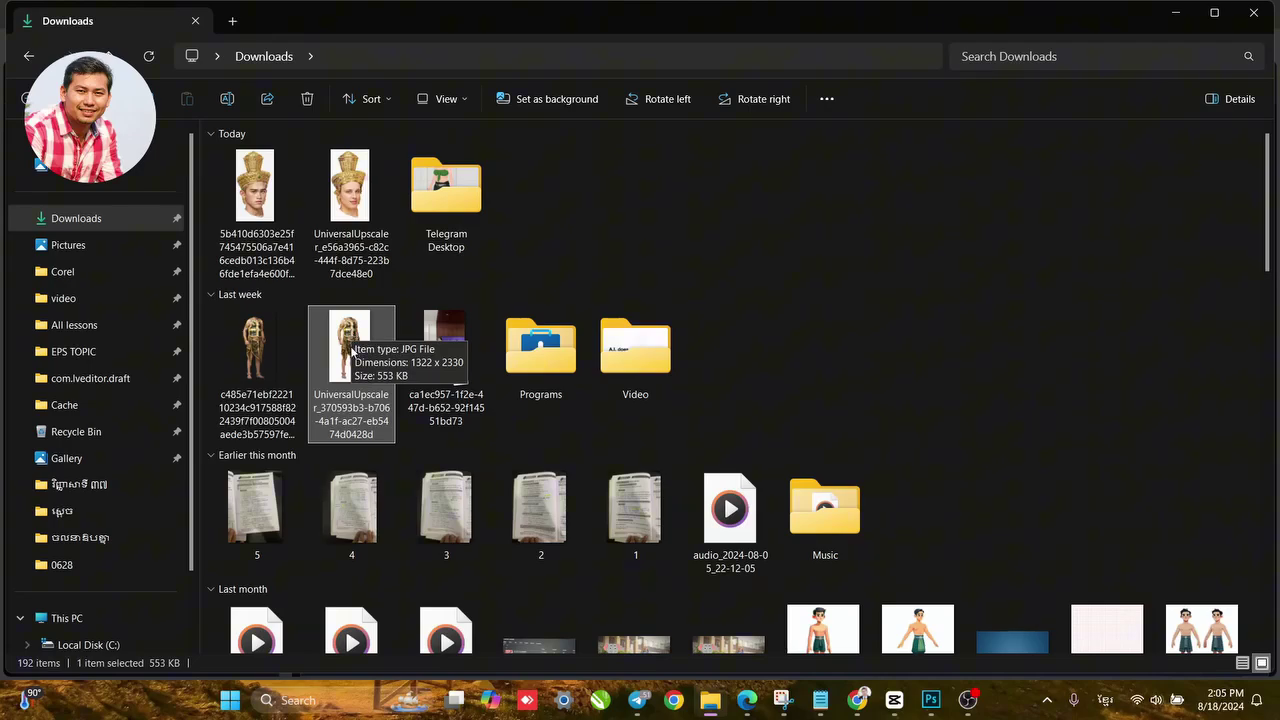
Enlarge the thumbnails in the Downloads folder and view the whole white-background upscaled body image again.
{"action": "scroll", "coordinate": [352, 347], "scroll_direction": "up", "scroll_amount": 3, "text": "ctrl"}
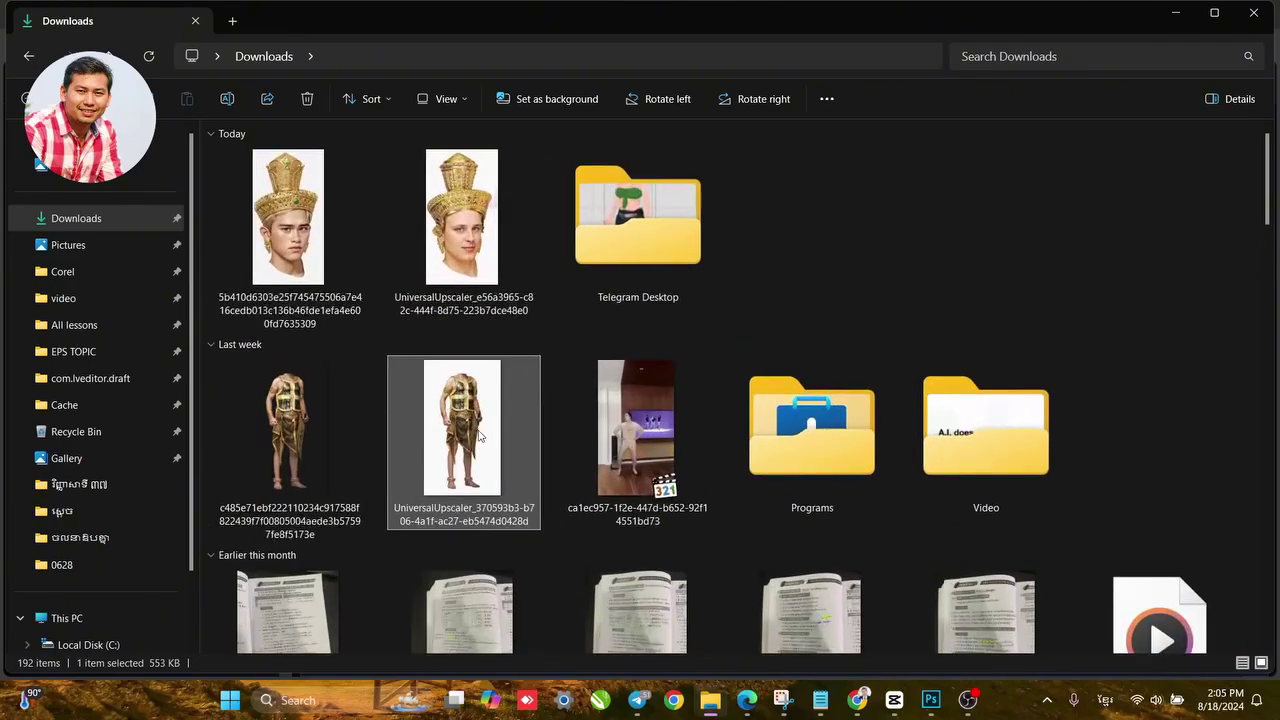
{"action": "left_click", "coordinate": [902, 299]}
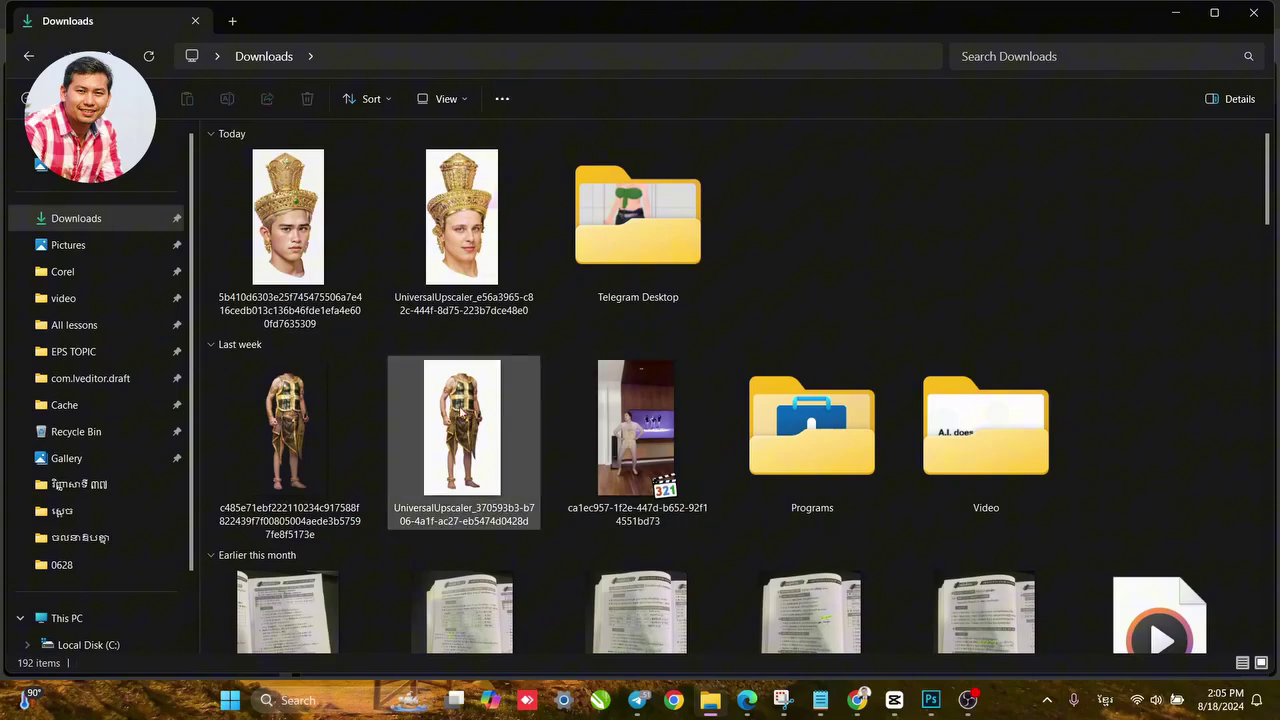
{"action": "double_click", "coordinate": [458, 412]}
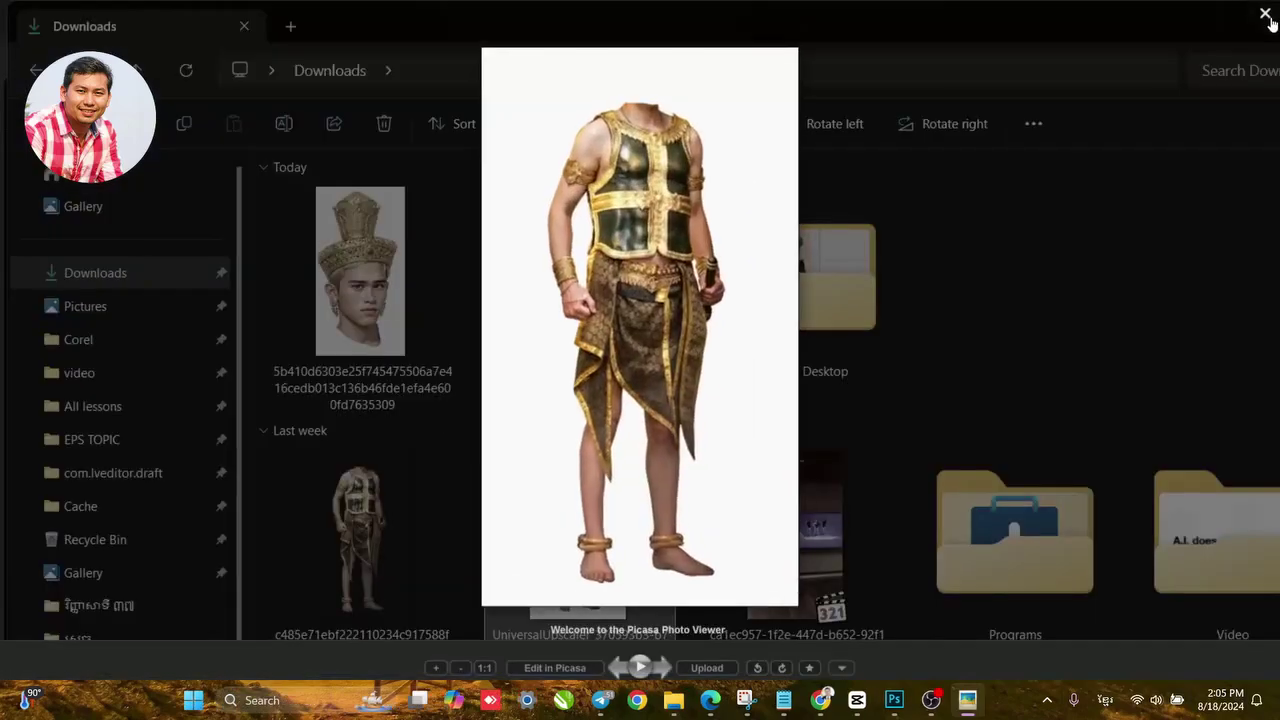
{"action": "left_click", "coordinate": [1266, 18]}
Switch to Shakker's AI generator in the browser and examine the two generated Khmer boy bodies on the canvas.
{"action": "left_click", "coordinate": [750, 700]}
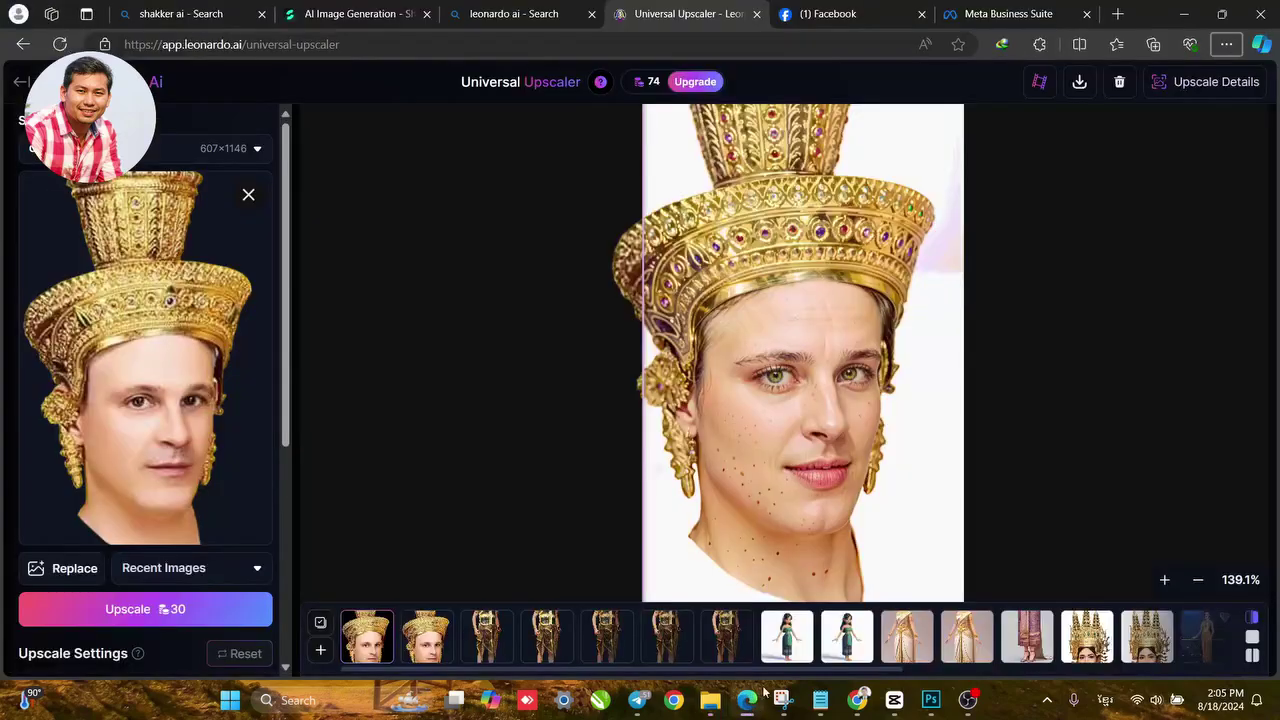
{"action": "left_click", "coordinate": [341, 18]}
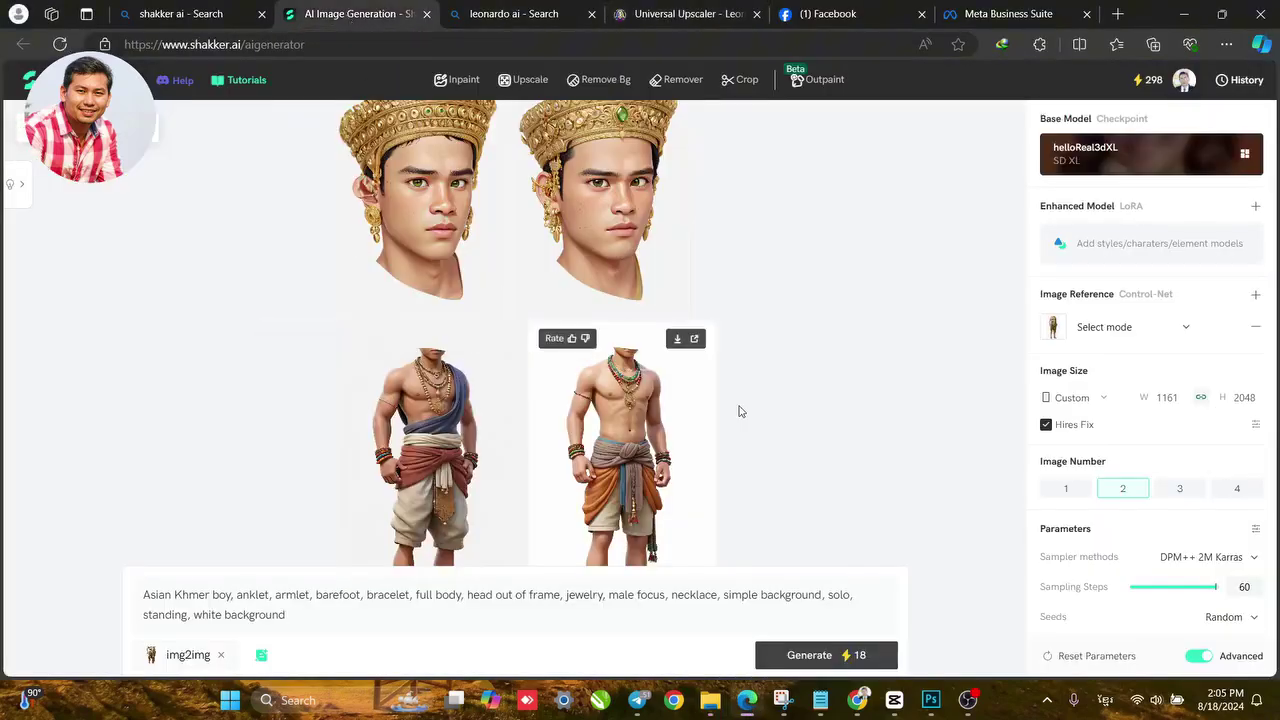
{"action": "scroll", "coordinate": [745, 410], "scroll_direction": "down", "scroll_amount": 3}
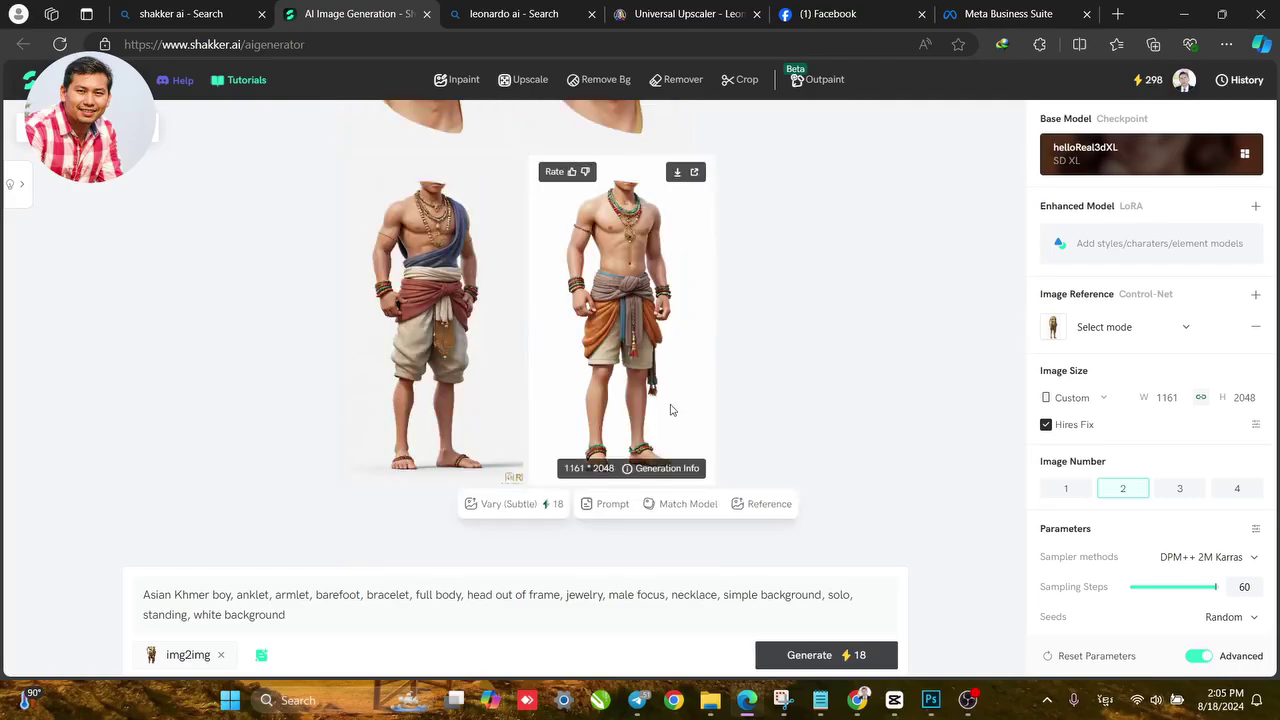
{"action": "scroll", "coordinate": [671, 410], "scroll_direction": "up", "scroll_amount": 3}
{"action": "scroll", "coordinate": [522, 342], "scroll_direction": "up", "scroll_amount": 2}
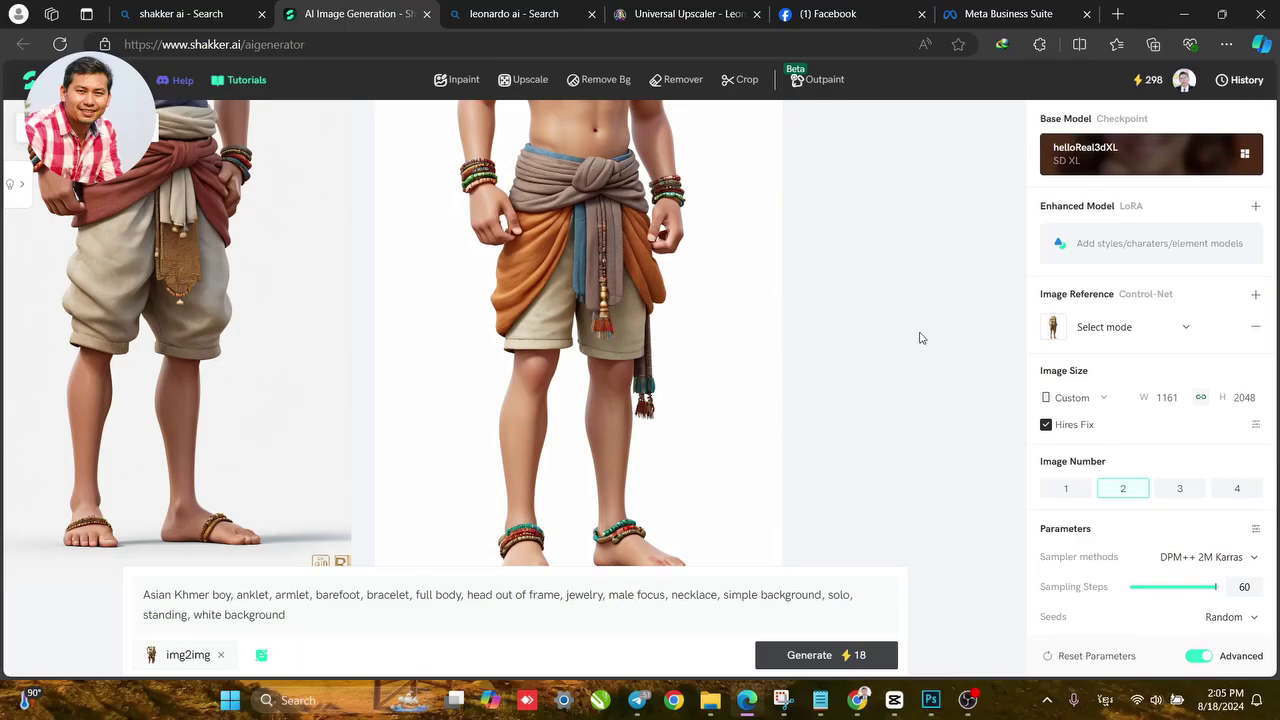
{"action": "scroll", "coordinate": [917, 371], "scroll_direction": "down", "scroll_amount": 5}
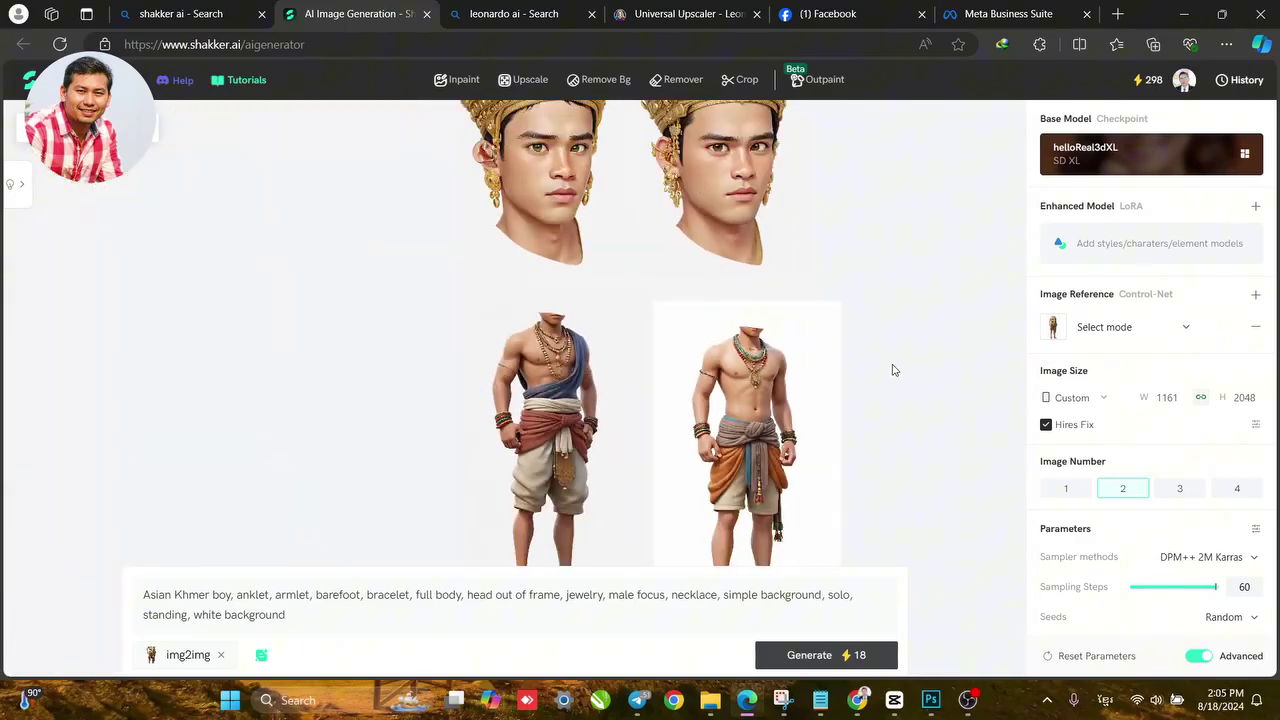
Look through the other generated images on the canvas, examining the bare-chested and draped-cloth male figures up close.
{"action": "scroll", "coordinate": [694, 354], "scroll_direction": "down", "scroll_amount": 10}
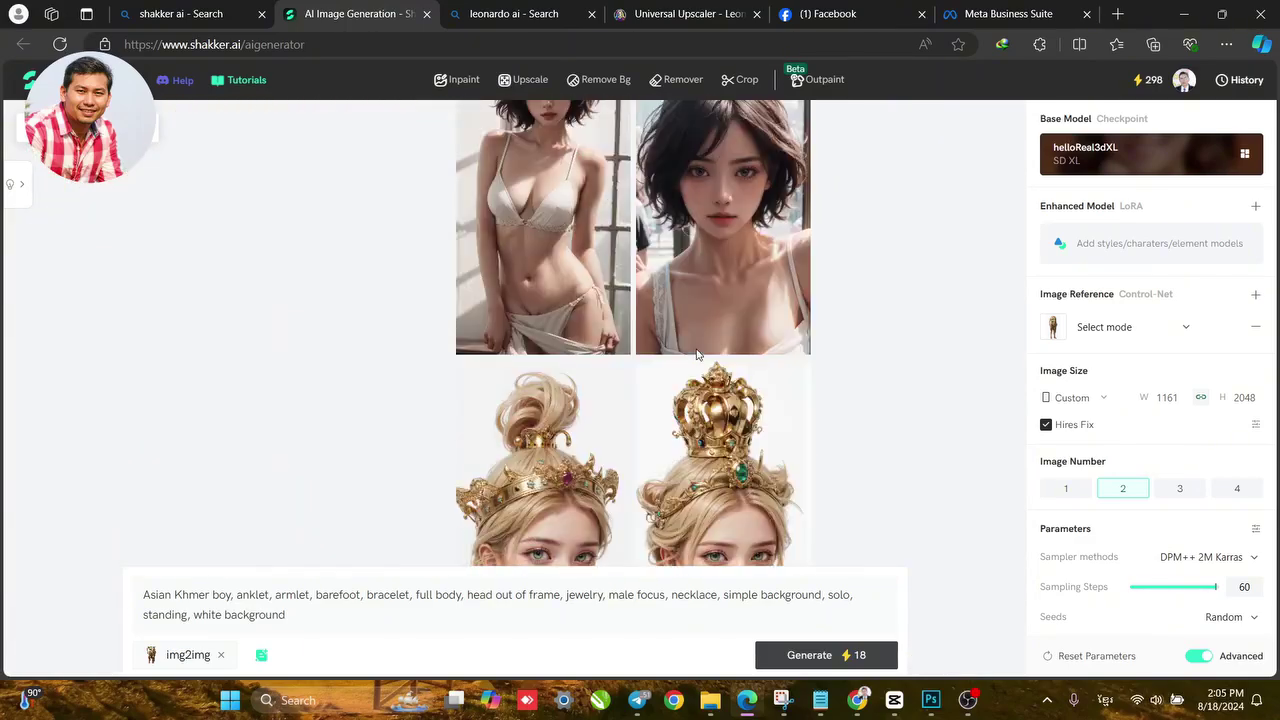
{"action": "scroll", "coordinate": [697, 354], "scroll_direction": "up", "scroll_amount": 10}
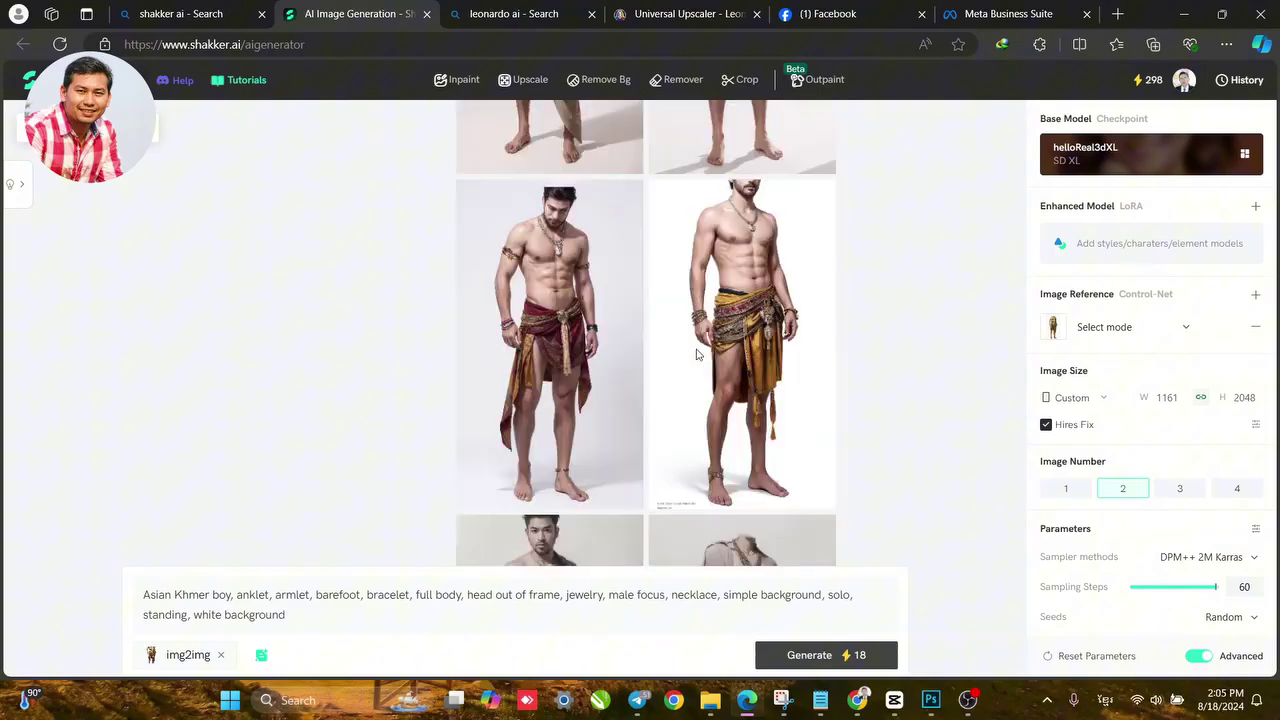
{"action": "scroll", "coordinate": [741, 249], "scroll_direction": "up", "scroll_amount": 3}
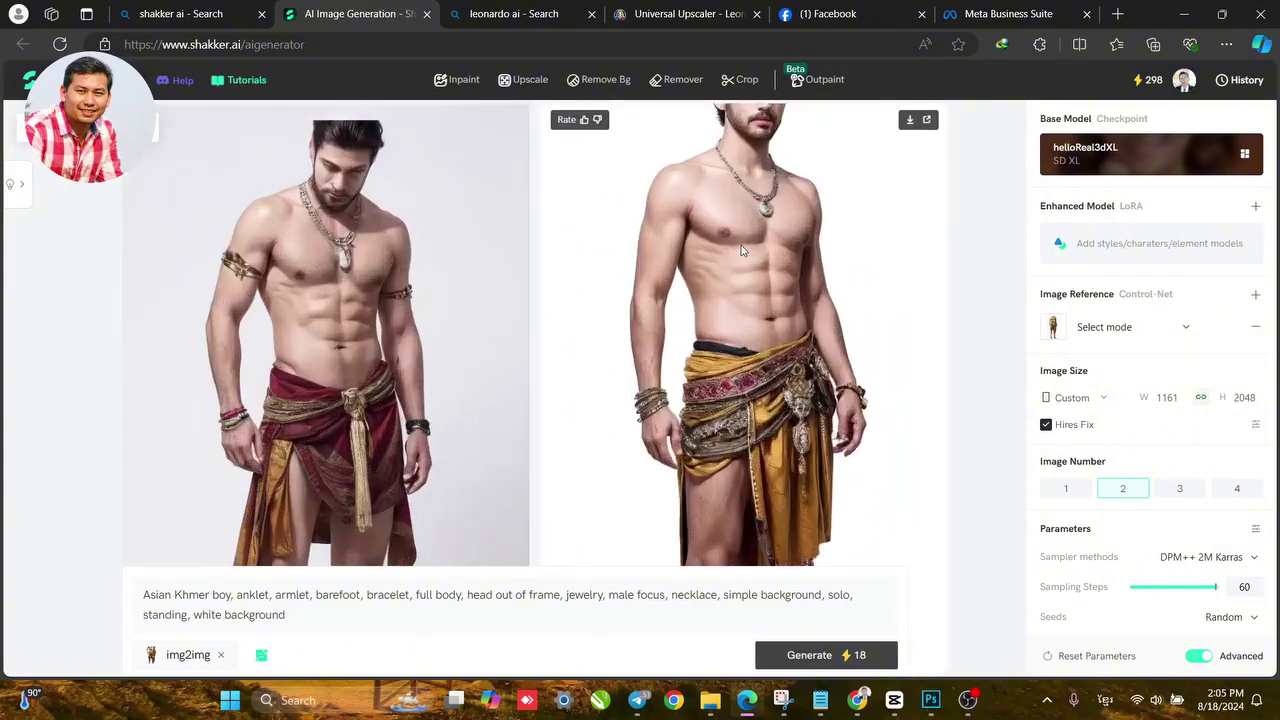
{"action": "scroll", "coordinate": [785, 414], "scroll_direction": "down", "scroll_amount": 5}
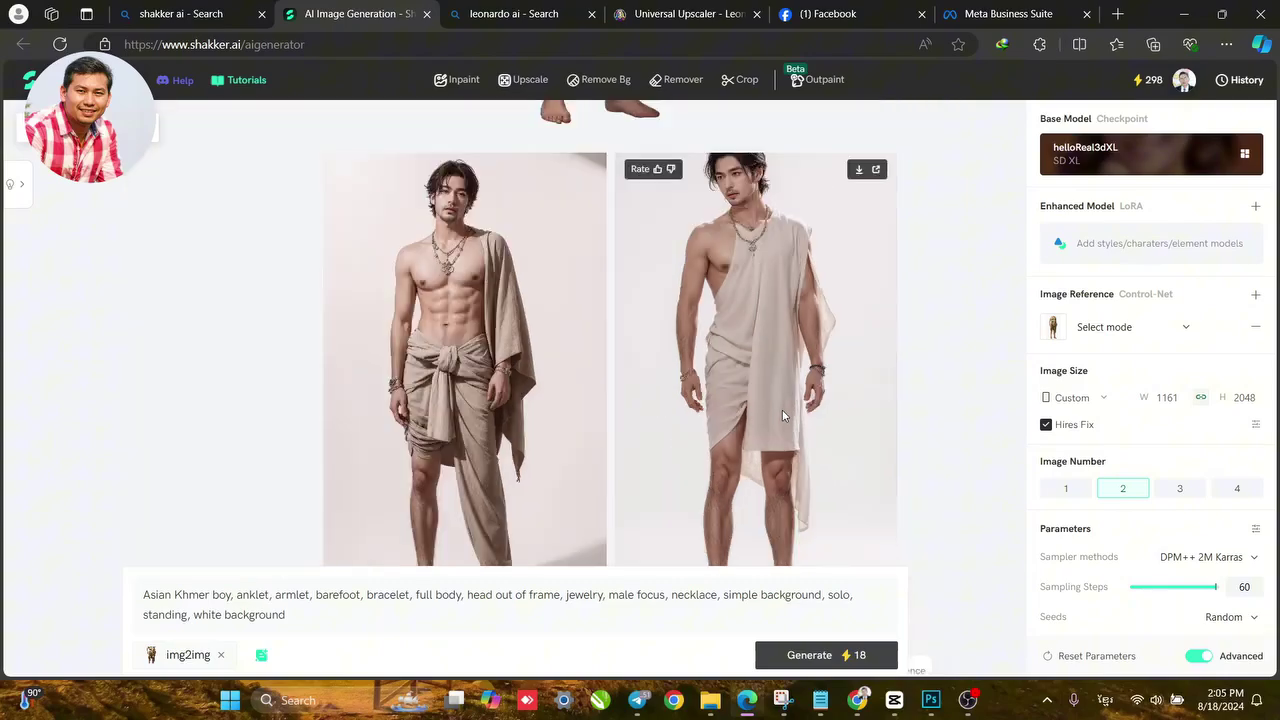
{"action": "scroll", "coordinate": [780, 409], "scroll_direction": "up", "scroll_amount": 3}
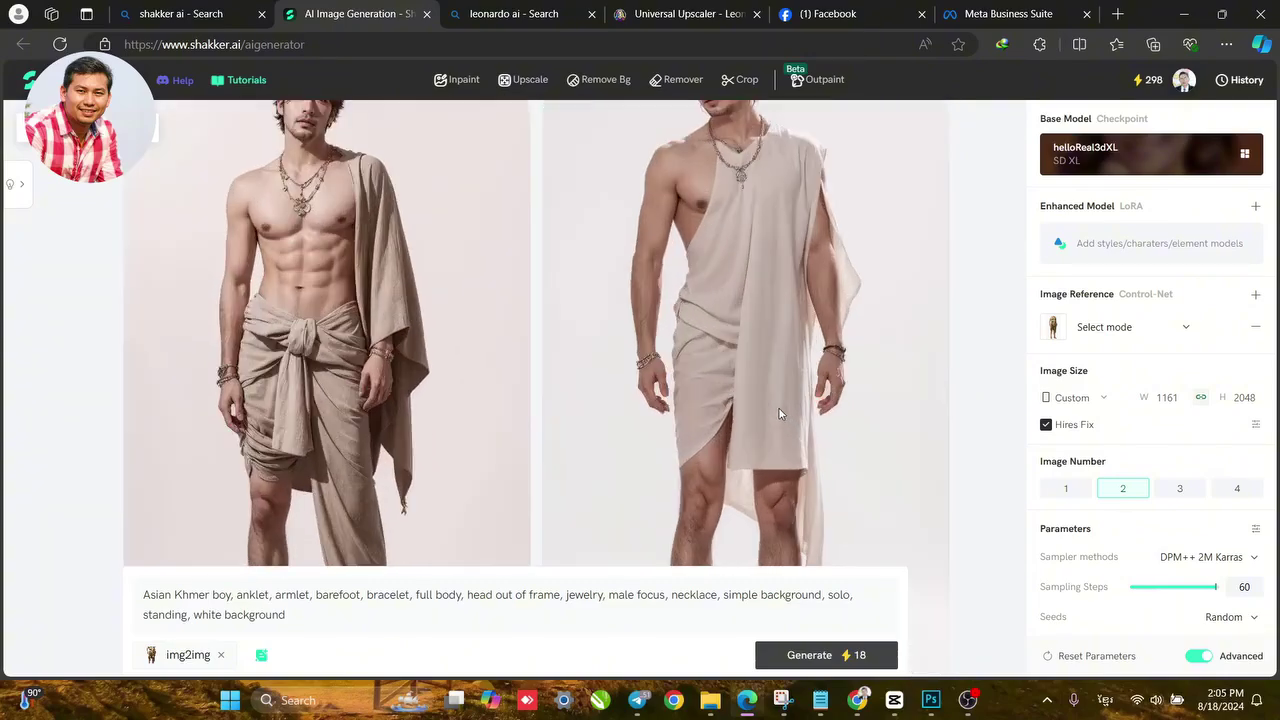
Examine the uploaded armoured body image on the canvas, open it in Upscale and show the first 1161 x 2048 result.
{"action": "scroll", "coordinate": [780, 409], "scroll_direction": "up", "scroll_amount": 5}
{"action": "scroll", "coordinate": [780, 413], "scroll_direction": "up", "scroll_amount": 2}
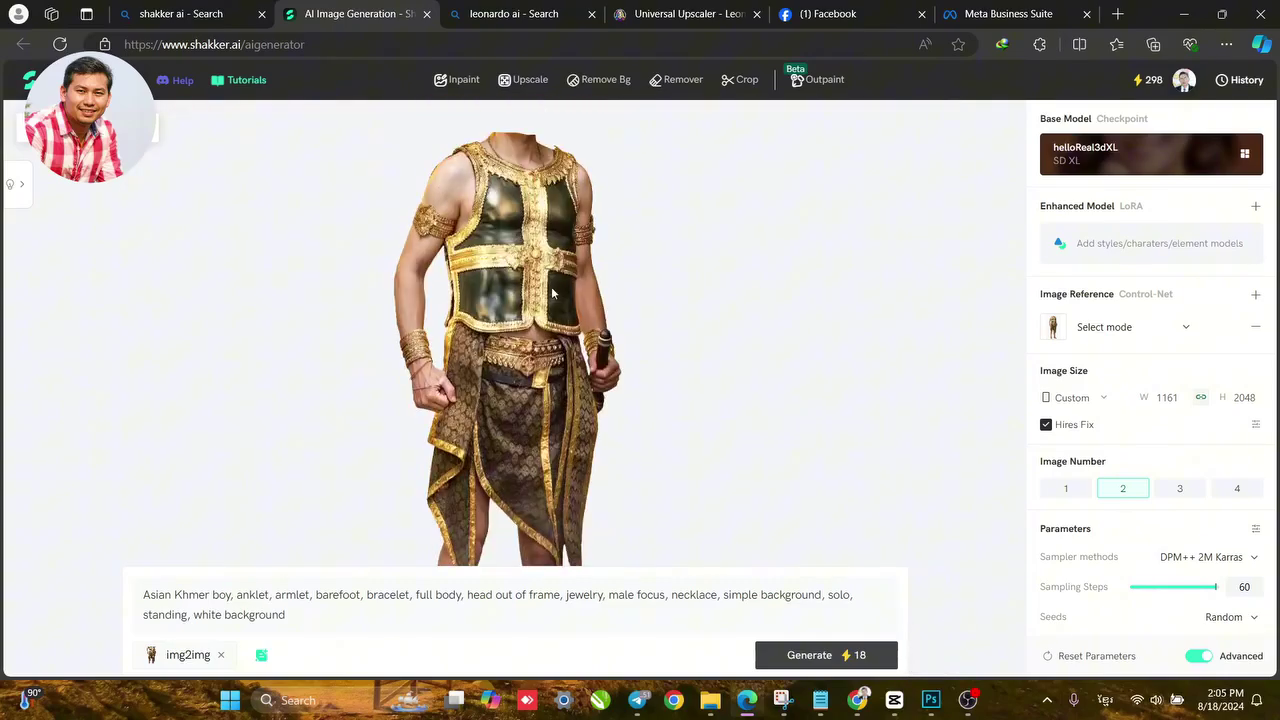
{"action": "scroll", "coordinate": [552, 292], "scroll_direction": "down", "scroll_amount": 3}
{"action": "scroll", "coordinate": [548, 290], "scroll_direction": "up", "scroll_amount": 3}
{"action": "scroll", "coordinate": [545, 294], "scroll_direction": "down", "scroll_amount": 3}
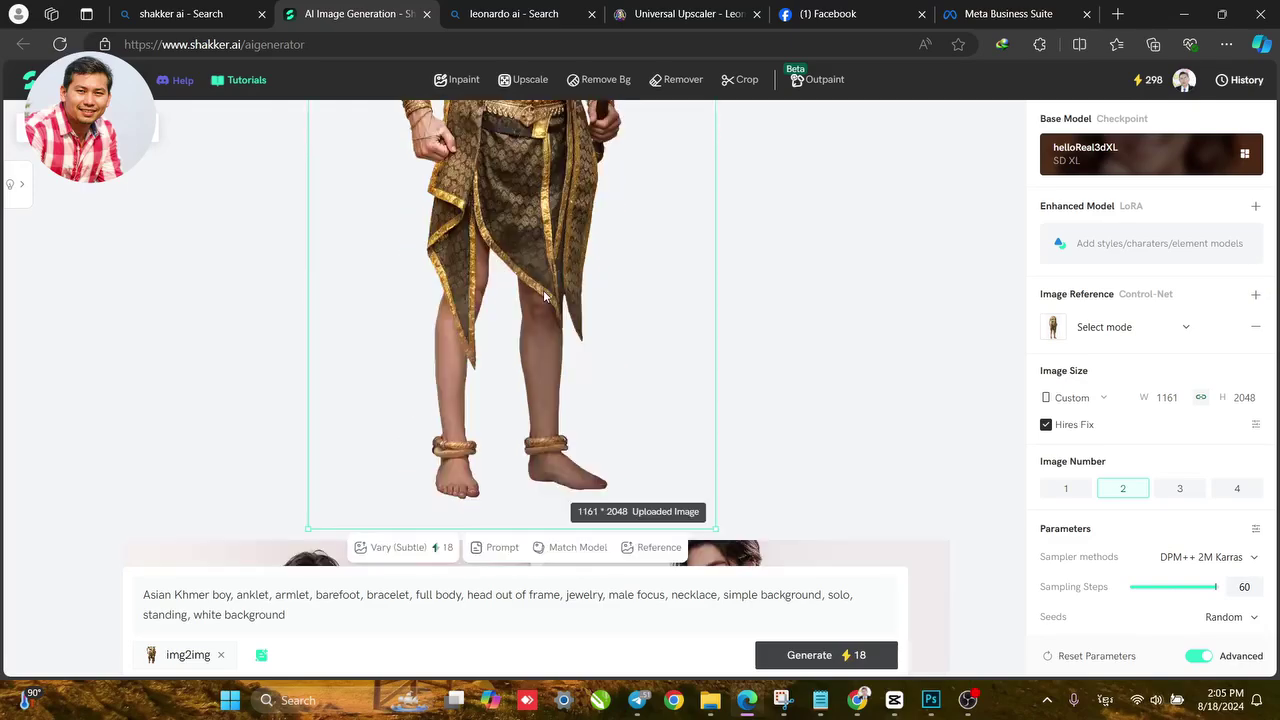
{"action": "left_click", "coordinate": [530, 80]}
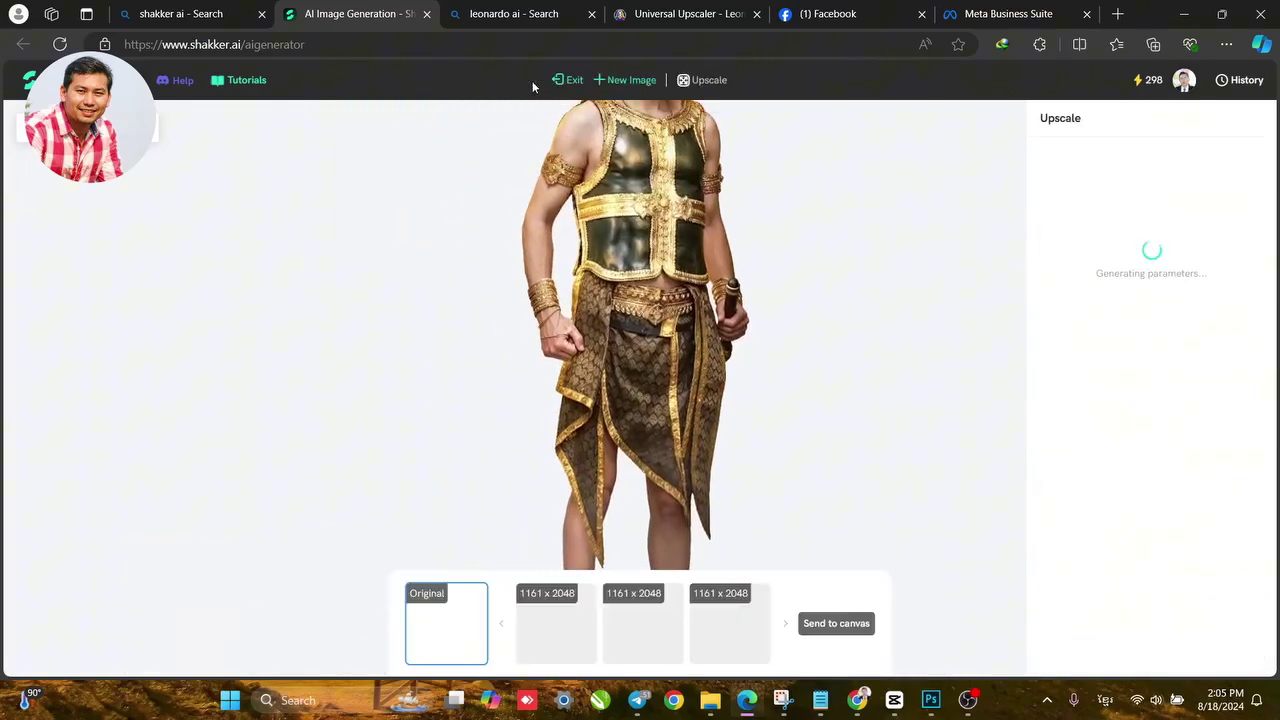
{"action": "left_click", "coordinate": [560, 625]}
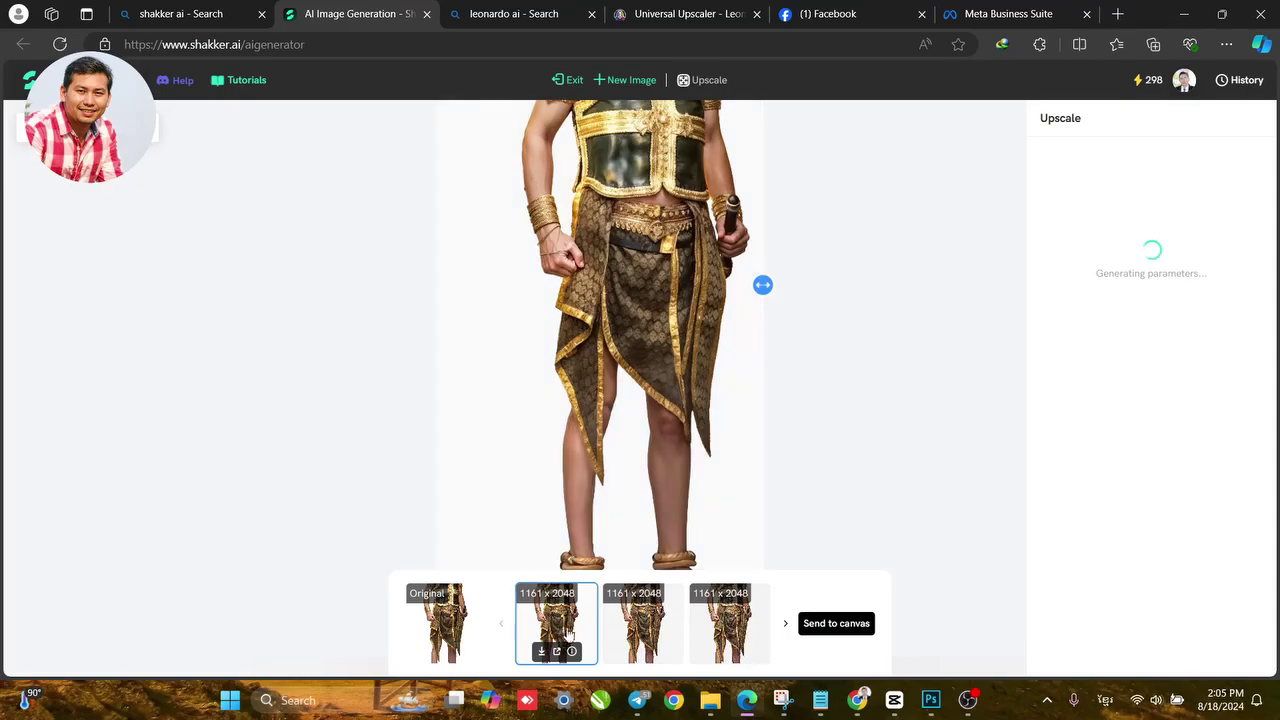
Compare the first 1161 x 2048 upscale result with the original, examining the armour, armbands, belt and skirt up close with the comparison slider.
{"action": "scroll", "coordinate": [693, 239], "scroll_direction": "up", "scroll_amount": 2}
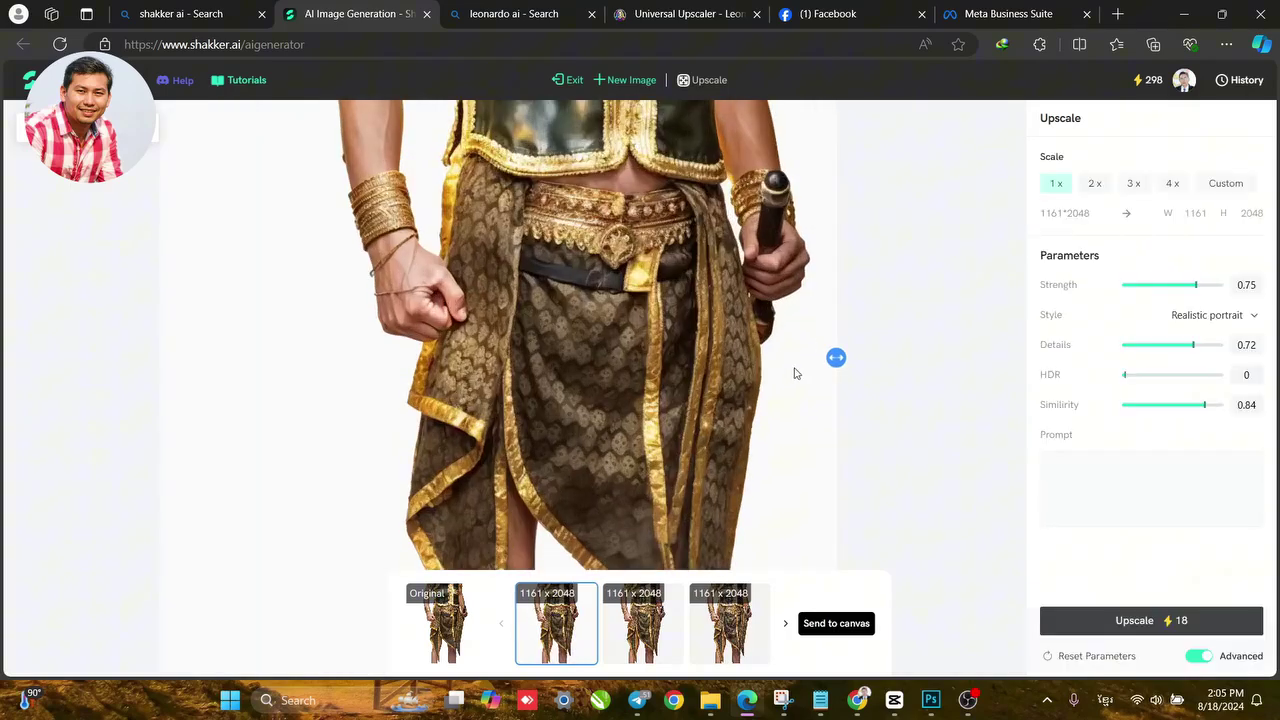
{"action": "left_click_drag", "start_coordinate": [834, 357], "coordinate": [791, 357]}
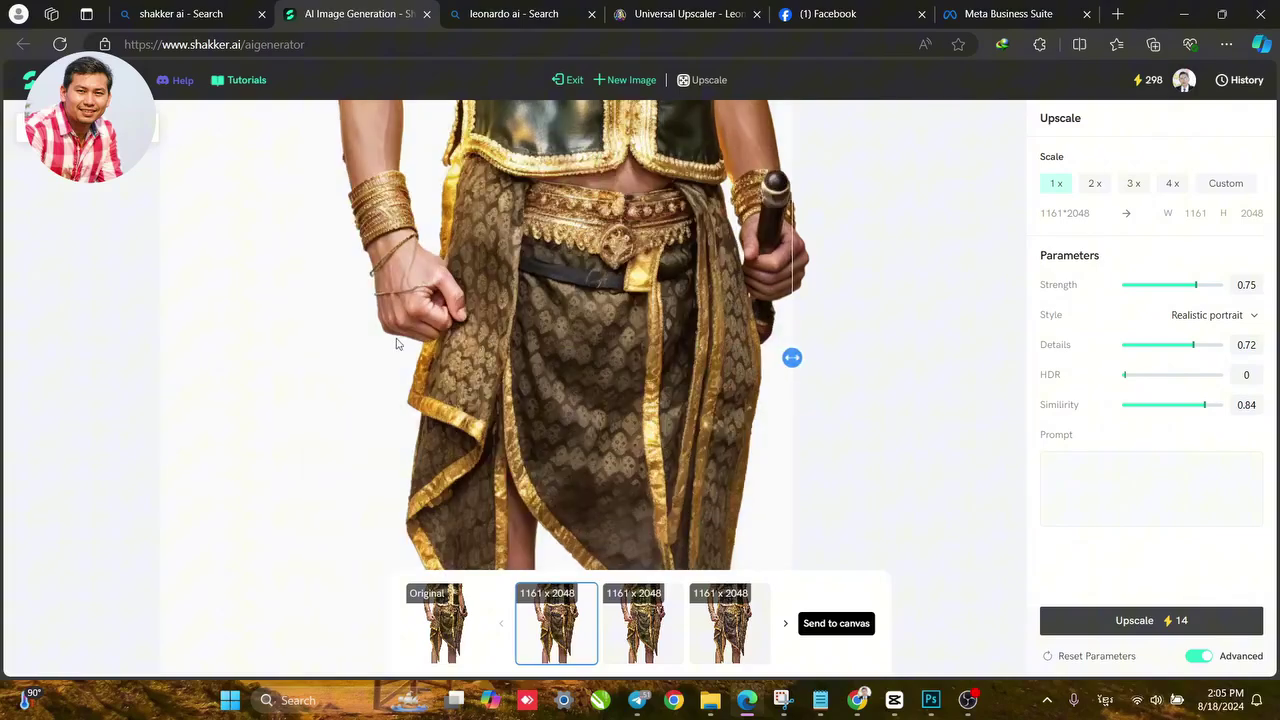
{"action": "scroll", "coordinate": [578, 401], "scroll_direction": "up", "scroll_amount": 4}
{"action": "scroll", "coordinate": [578, 401], "scroll_direction": "up", "scroll_amount": 1}
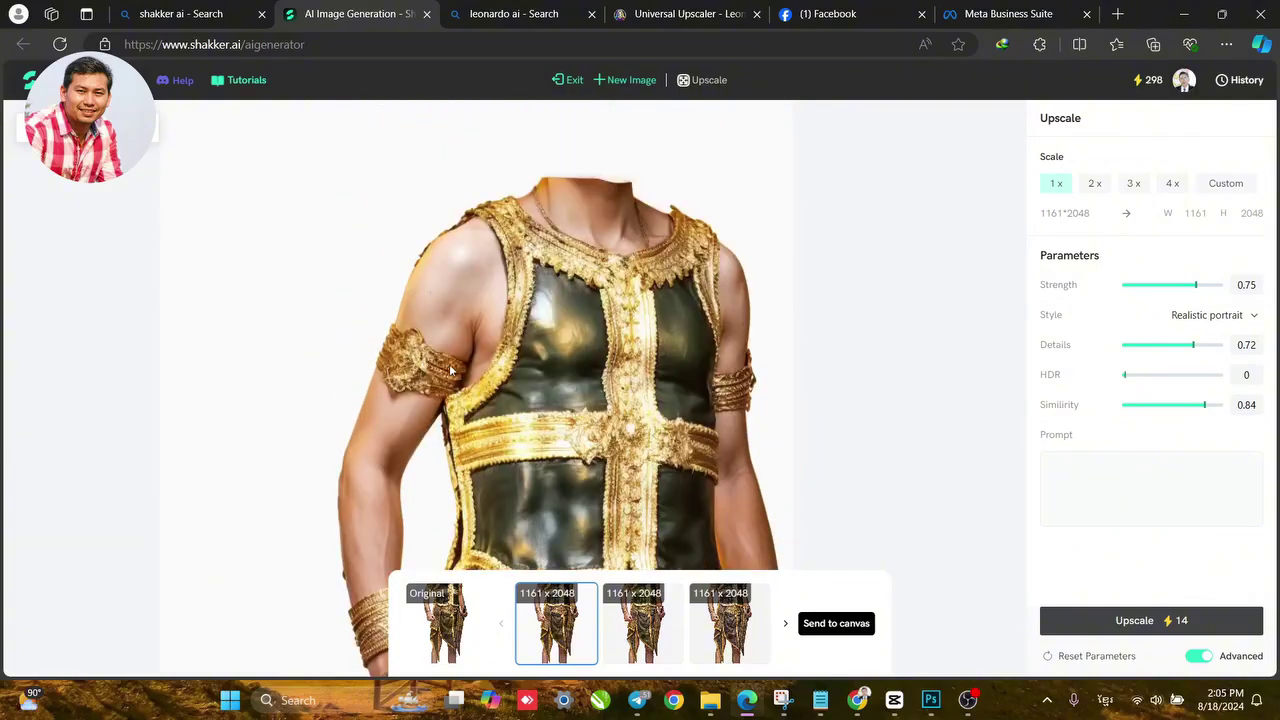
{"action": "scroll", "coordinate": [452, 346], "scroll_direction": "down", "scroll_amount": 3}
{"action": "scroll", "coordinate": [497, 366], "scroll_direction": "up", "scroll_amount": 4}
{"action": "scroll", "coordinate": [436, 393], "scroll_direction": "up", "scroll_amount": 2}
{"action": "scroll", "coordinate": [371, 356], "scroll_direction": "down", "scroll_amount": 3}
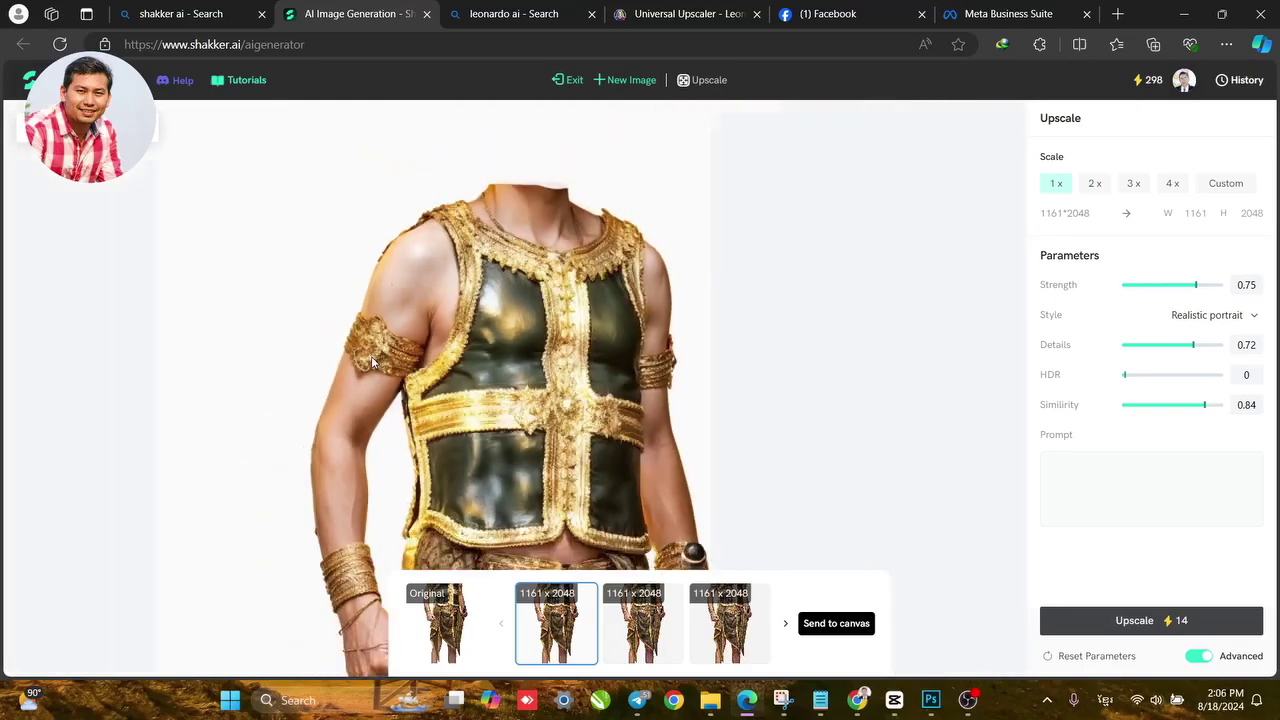
{"action": "scroll", "coordinate": [371, 356], "scroll_direction": "down", "scroll_amount": 1}
{"action": "scroll", "coordinate": [525, 368], "scroll_direction": "down", "scroll_amount": 3}
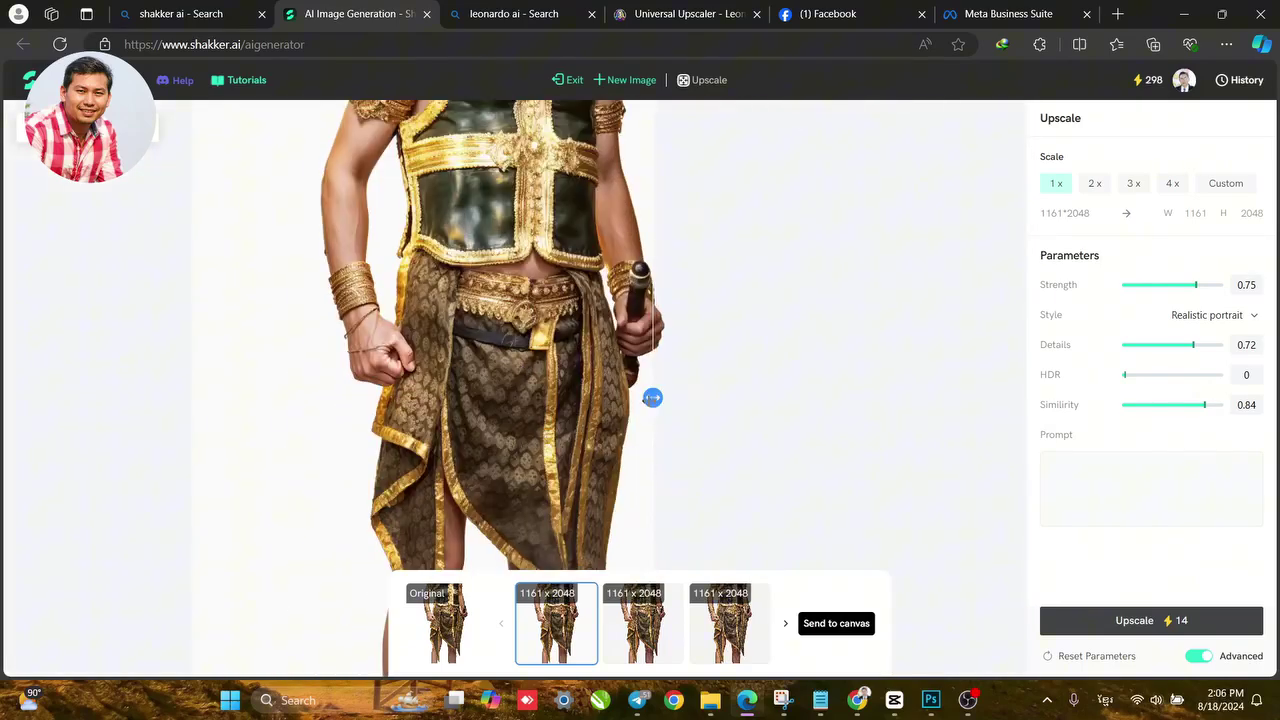
{"action": "left_click_drag", "start_coordinate": [652, 398], "coordinate": [551, 345]}
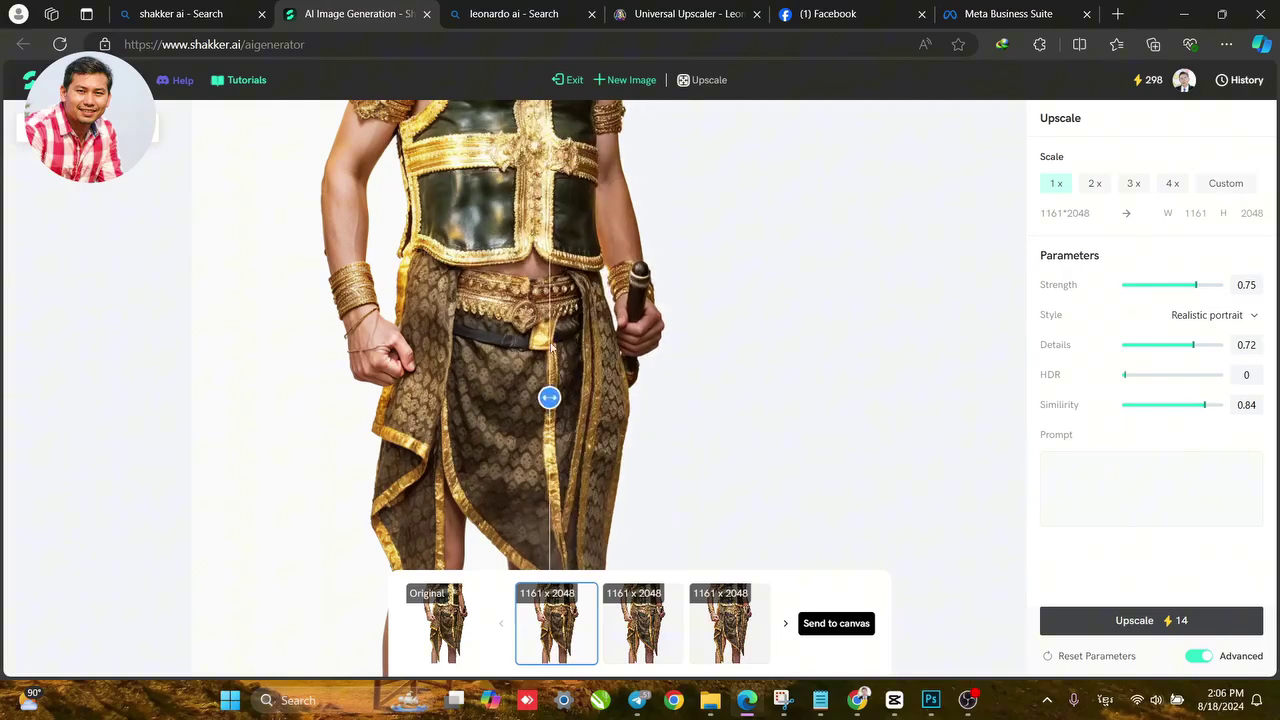
Show the second 1161 x 2048 result, compare it with the original across the whole body, and return to the first result.
{"action": "left_click", "coordinate": [643, 623]}
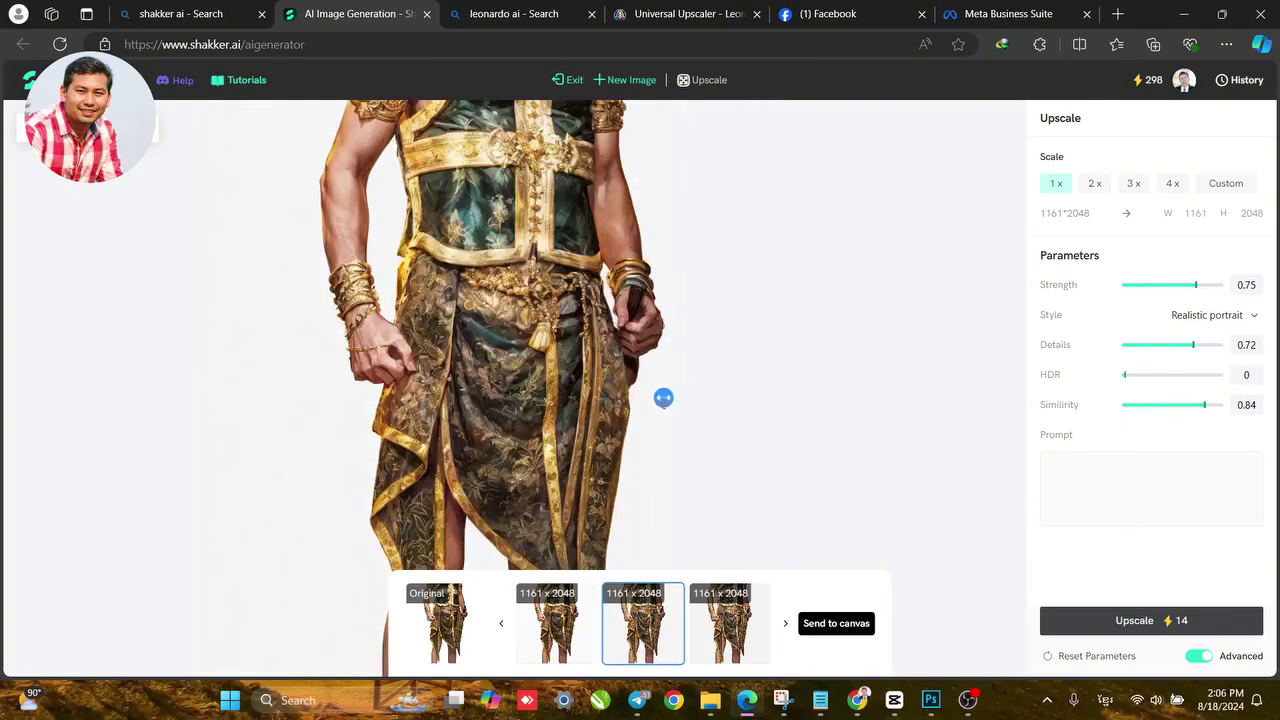
{"action": "left_click_drag", "start_coordinate": [663, 398], "coordinate": [337, 360]}
{"action": "left_click", "coordinate": [544, 614]}
Examine the chest armour and belt of the first upscale result up close and exit Upscale back to the canvas.
{"action": "scroll", "coordinate": [527, 477], "scroll_direction": "up", "scroll_amount": 3}
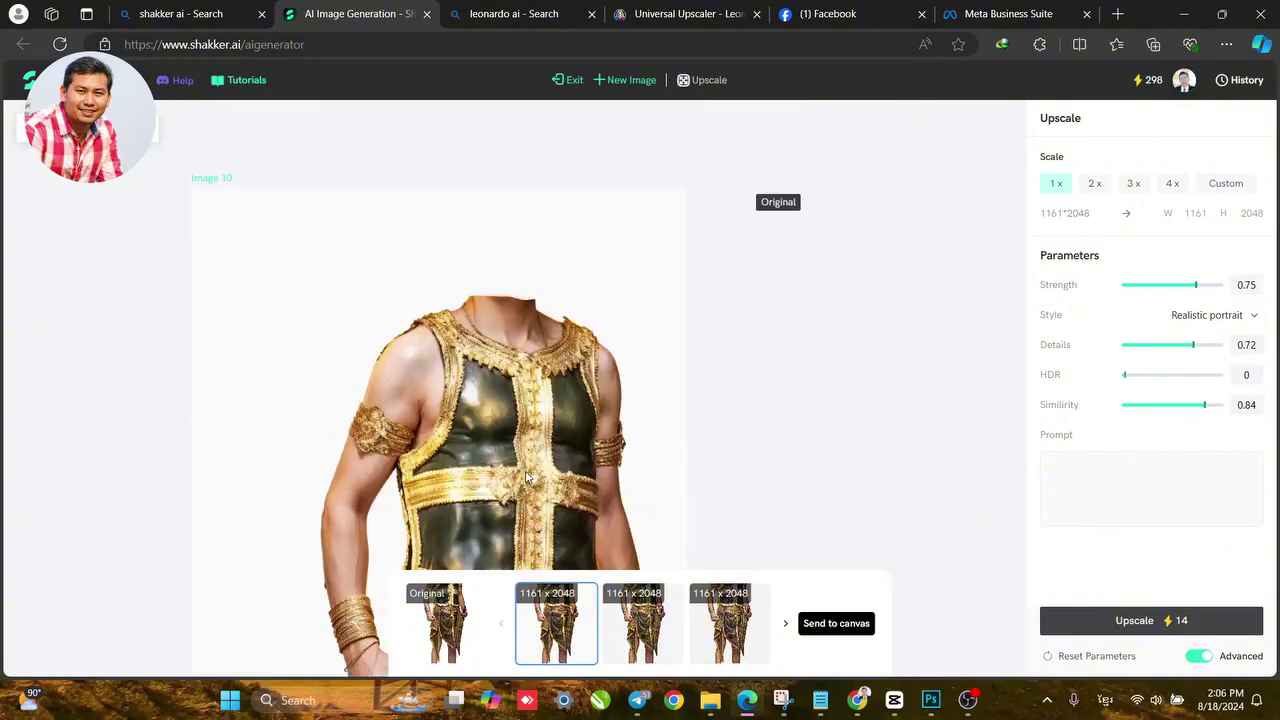
{"action": "scroll", "coordinate": [527, 478], "scroll_direction": "down", "scroll_amount": 1}
{"action": "scroll", "coordinate": [444, 332], "scroll_direction": "up", "scroll_amount": 2}
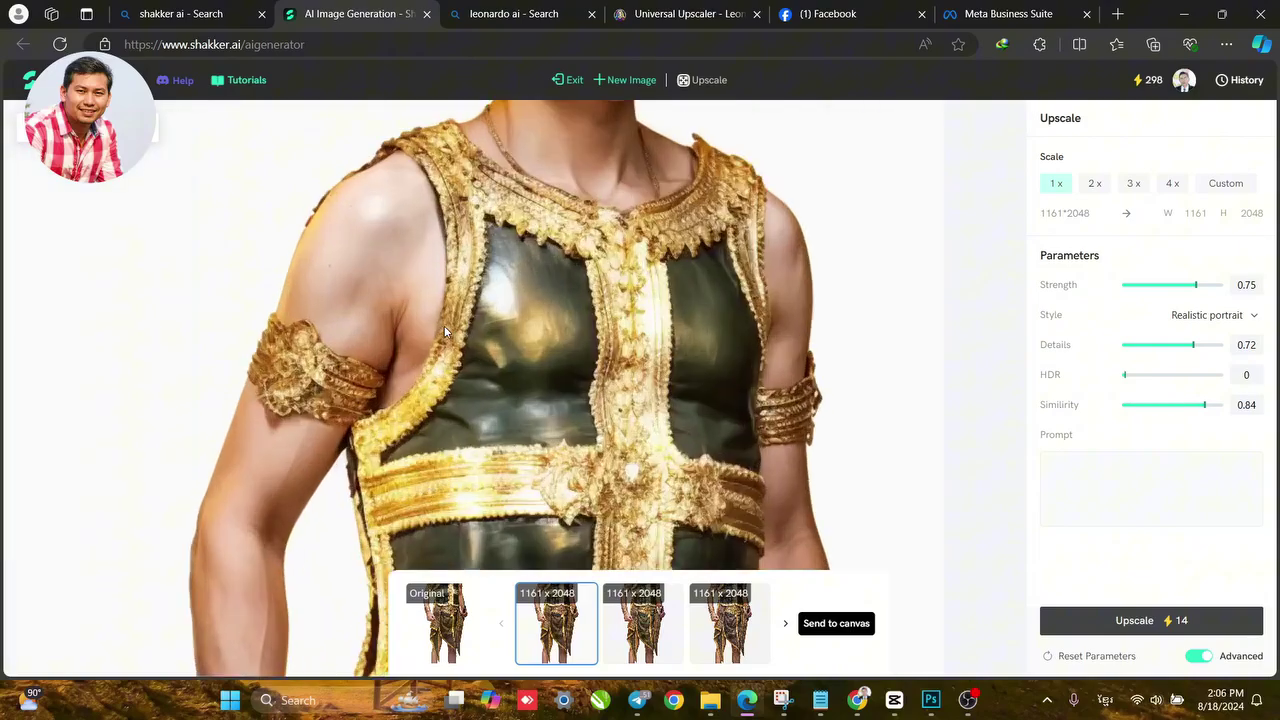
{"action": "scroll", "coordinate": [444, 332], "scroll_direction": "down", "scroll_amount": 2}
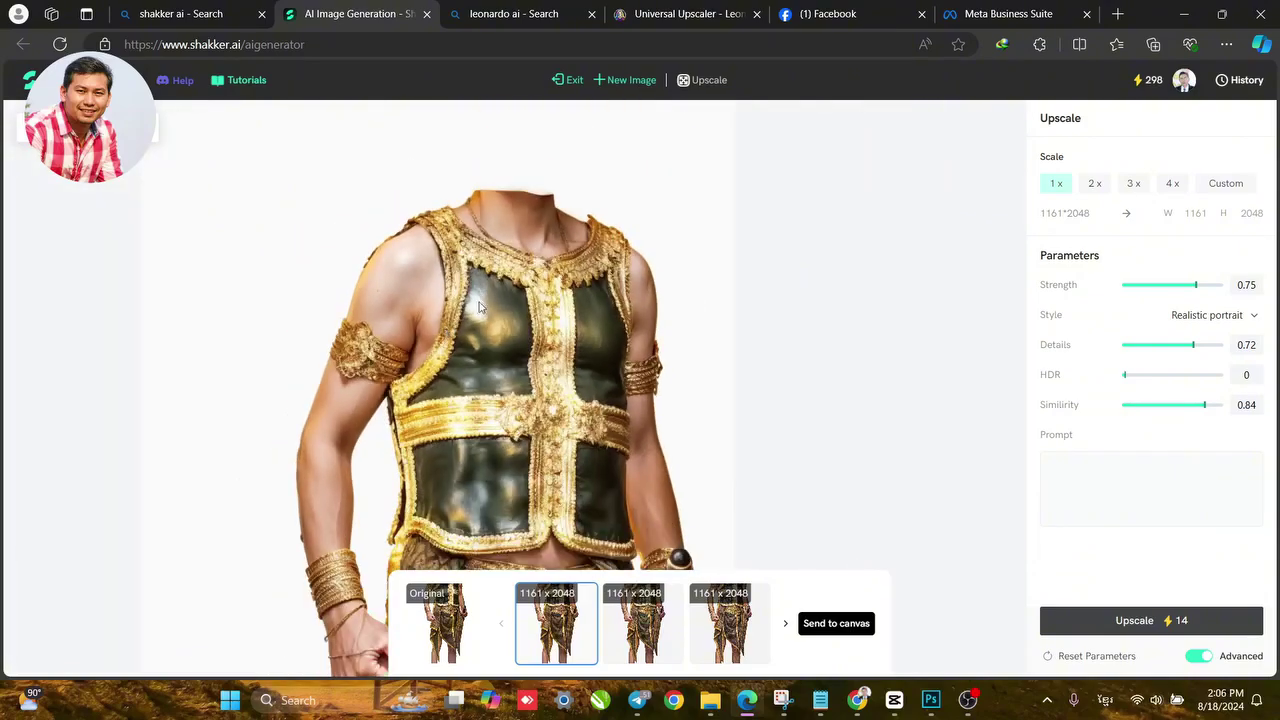
{"action": "scroll", "coordinate": [478, 307], "scroll_direction": "down", "scroll_amount": 2}
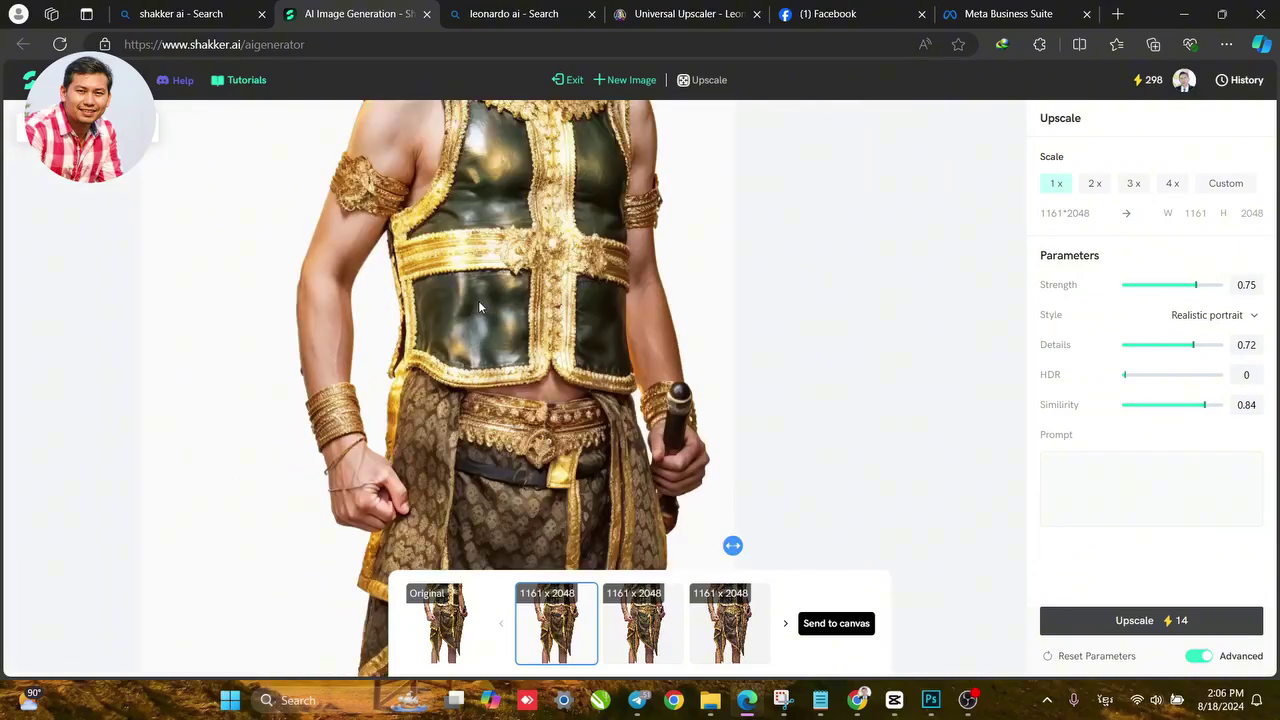
{"action": "left_click", "coordinate": [572, 80]}
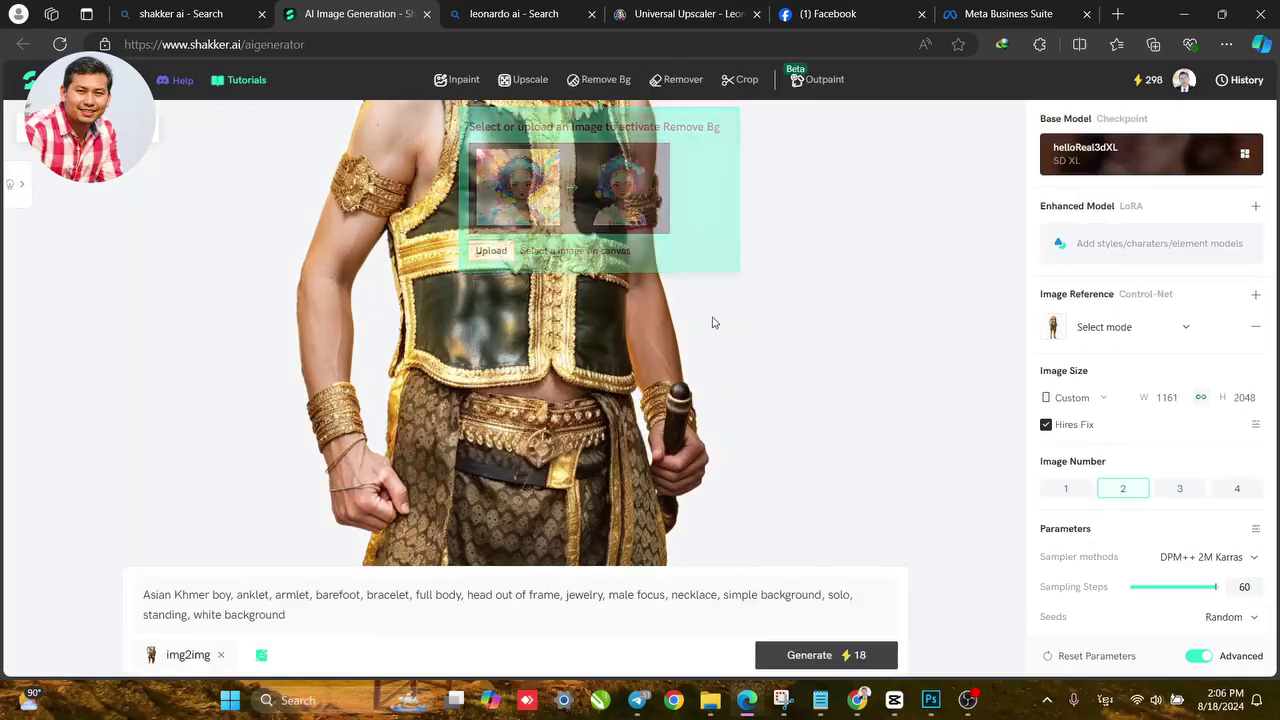
Look through the generated images on the canvas, from the draped and bare-chested men to the blond heads with green-jewelled gold crowns.
{"action": "scroll", "coordinate": [806, 438], "scroll_direction": "down", "scroll_amount": 10}
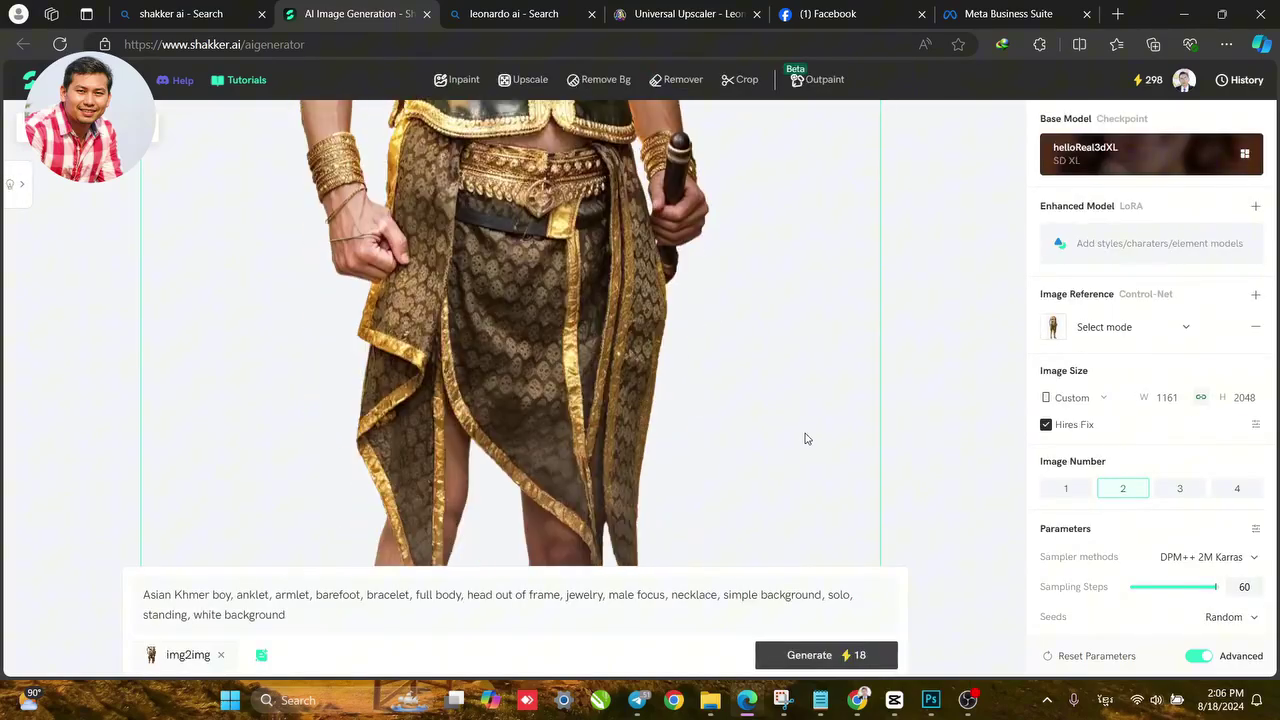
{"action": "scroll", "coordinate": [805, 438], "scroll_direction": "down", "scroll_amount": 5}
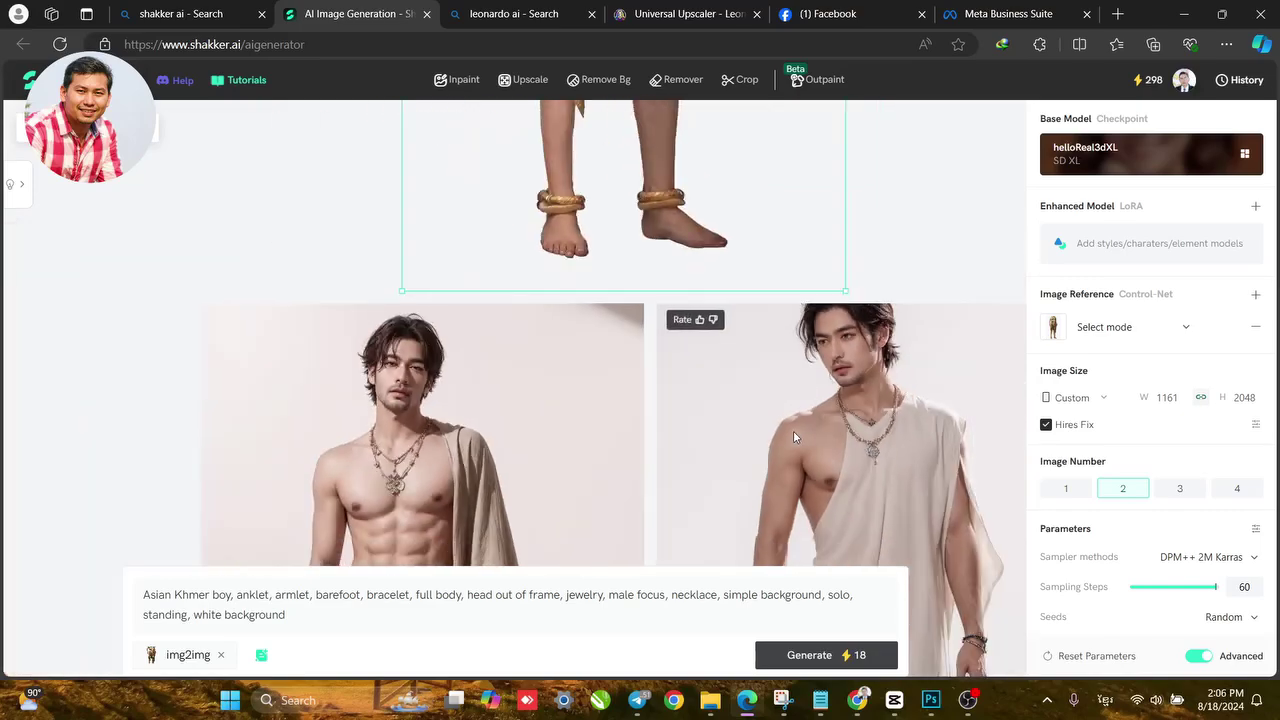
{"action": "scroll", "coordinate": [424, 364], "scroll_direction": "down", "scroll_amount": 3}
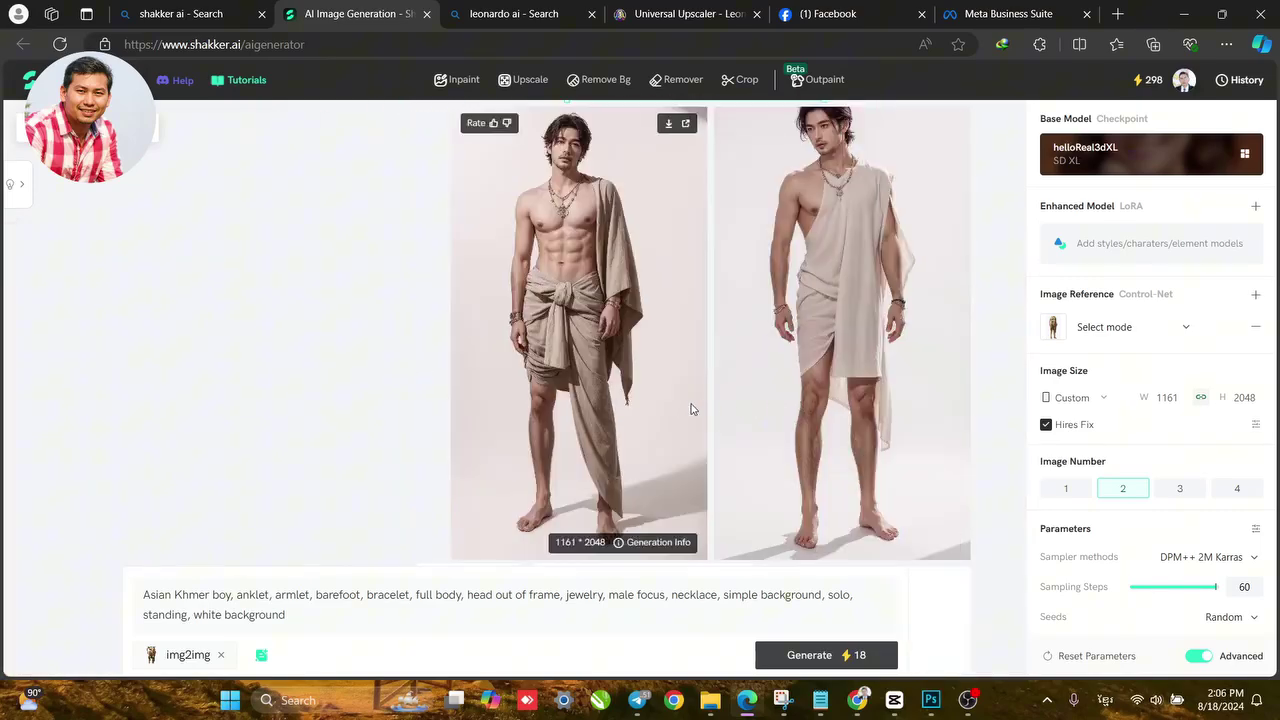
{"action": "scroll", "coordinate": [400, 400], "scroll_direction": "down", "scroll_amount": 2}
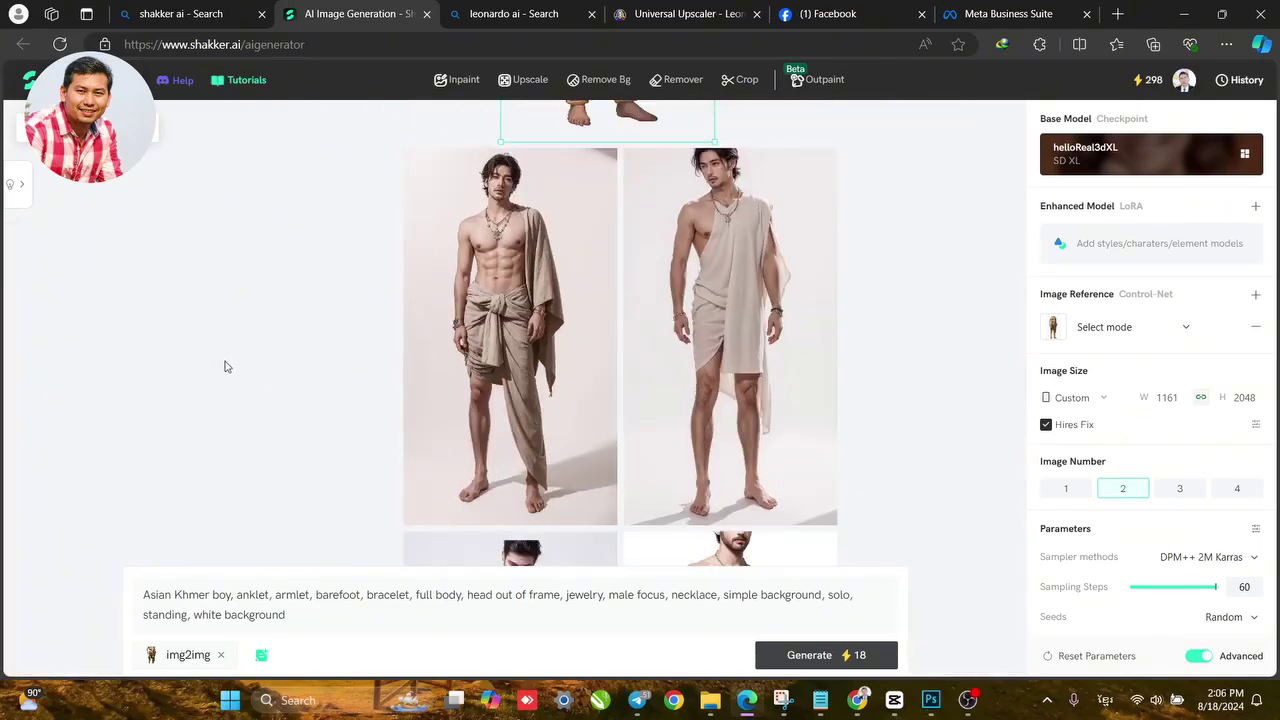
{"action": "scroll", "coordinate": [825, 356], "scroll_direction": "up", "scroll_amount": 1}
{"action": "scroll", "coordinate": [705, 374], "scroll_direction": "down", "scroll_amount": 10}
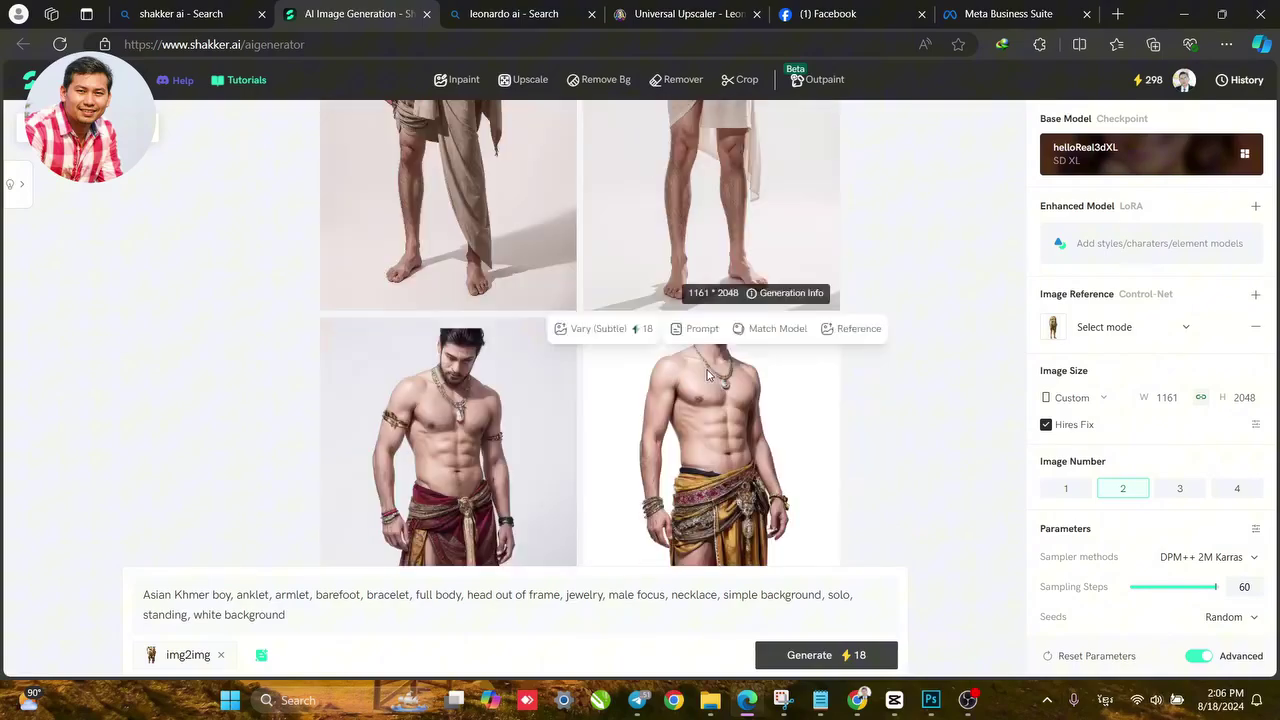
{"action": "scroll", "coordinate": [706, 374], "scroll_direction": "down", "scroll_amount": 10}
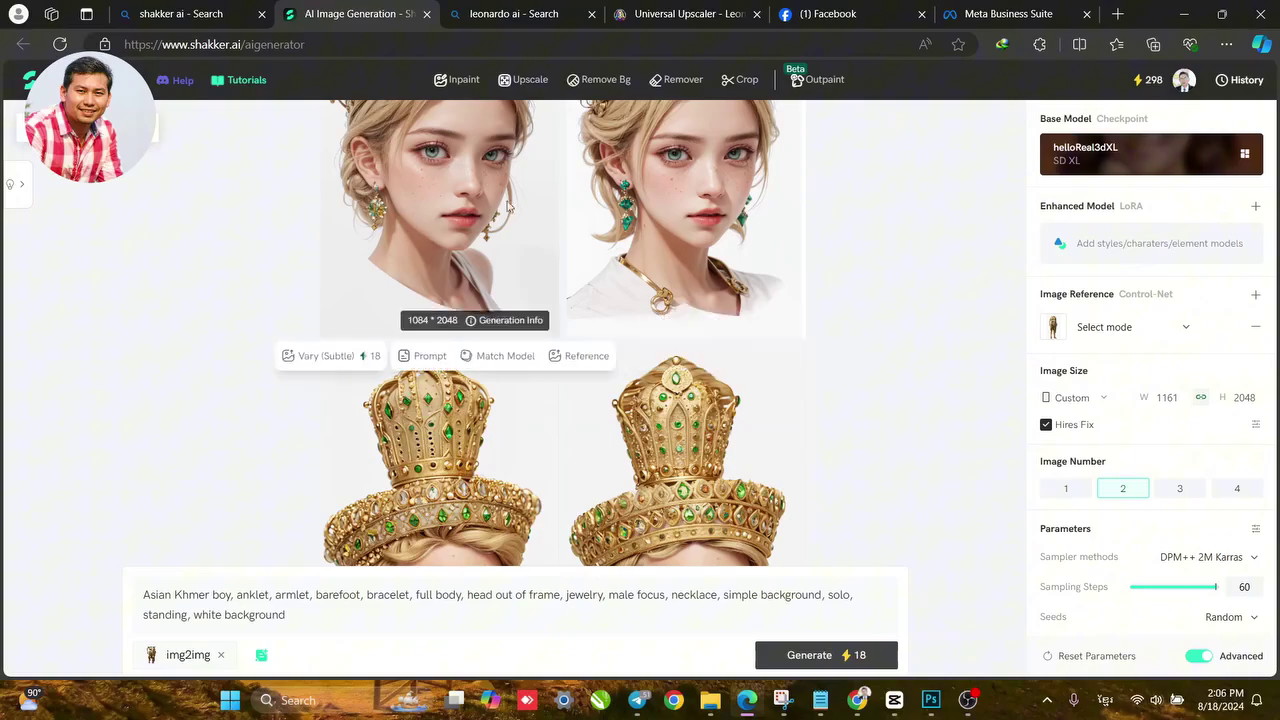
{"action": "scroll", "coordinate": [700, 378], "scroll_direction": "down", "scroll_amount": 3}
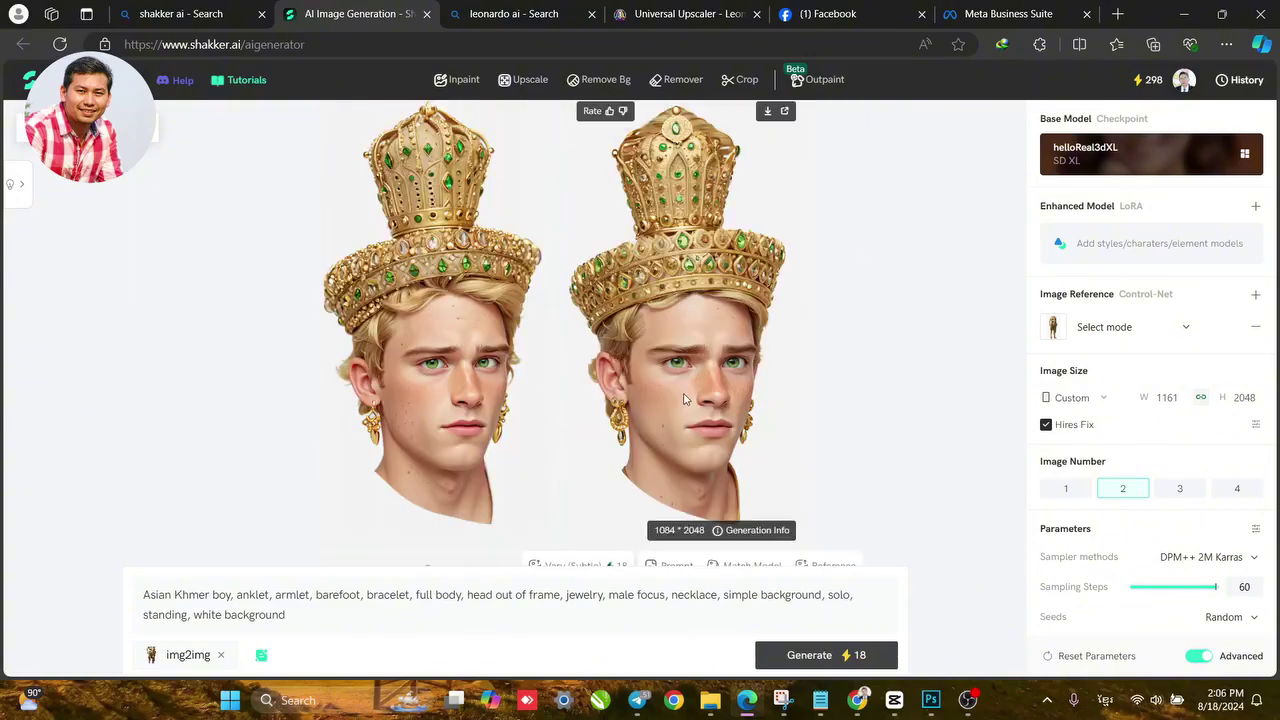
{"action": "scroll", "coordinate": [684, 399], "scroll_direction": "up", "scroll_amount": 3}
{"action": "scroll", "coordinate": [679, 434], "scroll_direction": "down", "scroll_amount": 2}
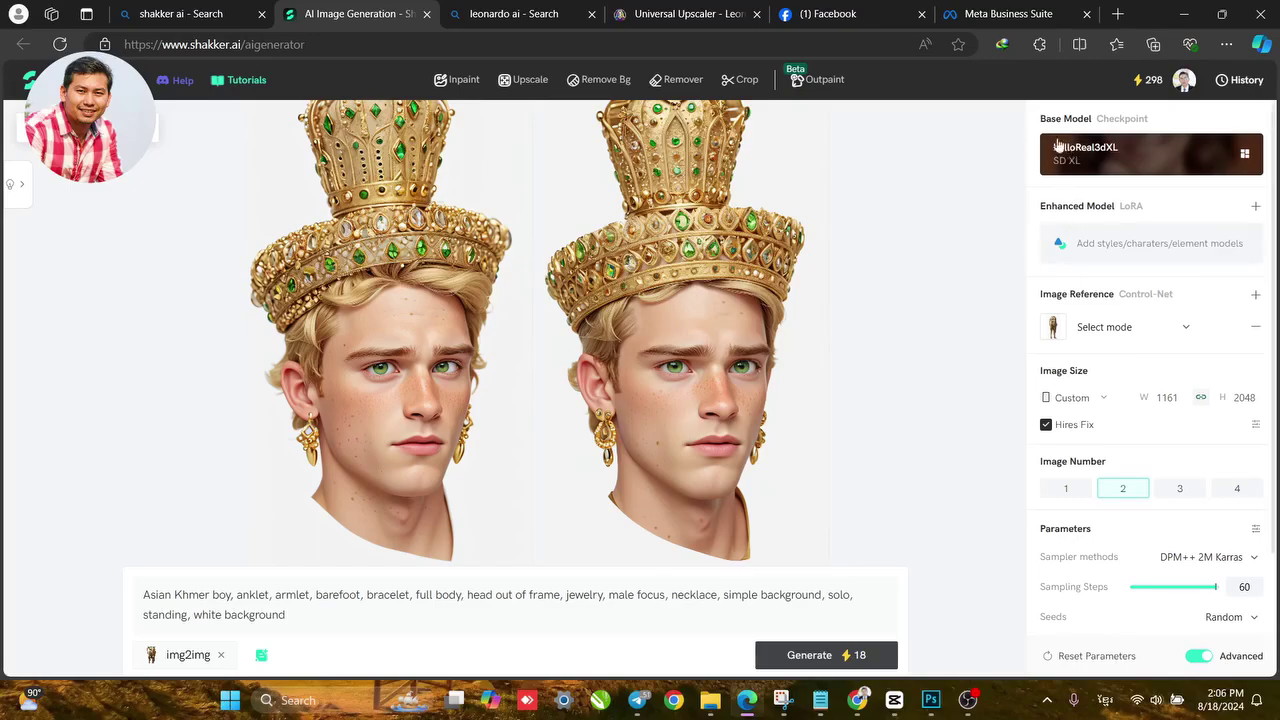
View the preset checkpoint models available as base model and close the list.
{"action": "left_click", "coordinate": [1088, 148]}
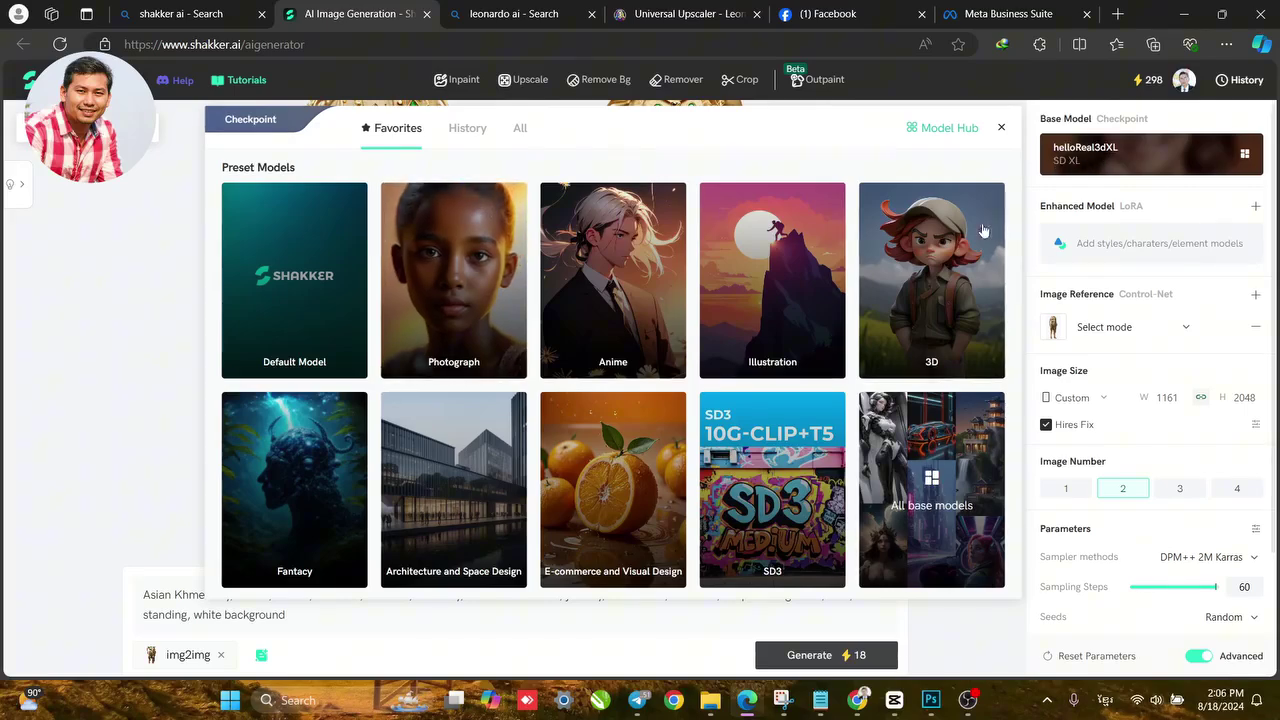
{"action": "left_click", "coordinate": [1001, 127]}
Examine the successive pairs of generated Asian male heads with gold crowns and earrings on the canvas.
{"action": "scroll", "coordinate": [966, 278], "scroll_direction": "down", "scroll_amount": 2}
{"action": "scroll", "coordinate": [966, 278], "scroll_direction": "down", "scroll_amount": 3}
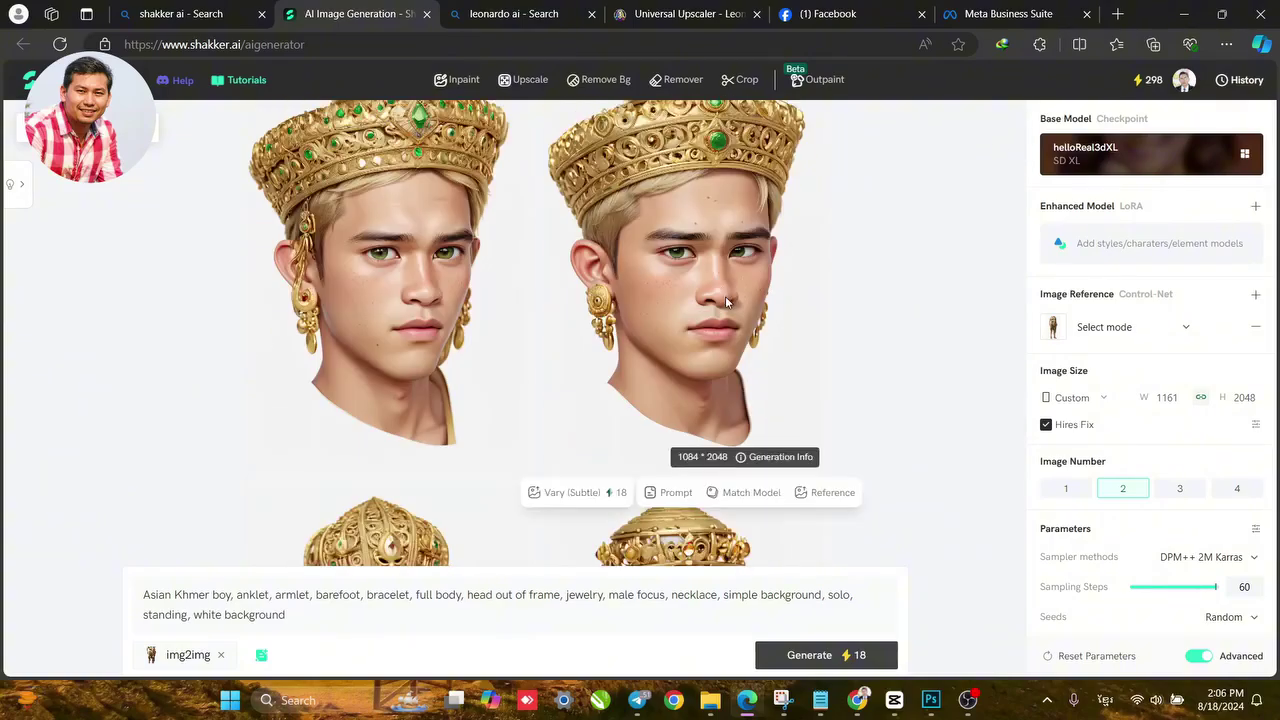
{"action": "scroll", "coordinate": [726, 302], "scroll_direction": "up", "scroll_amount": 1}
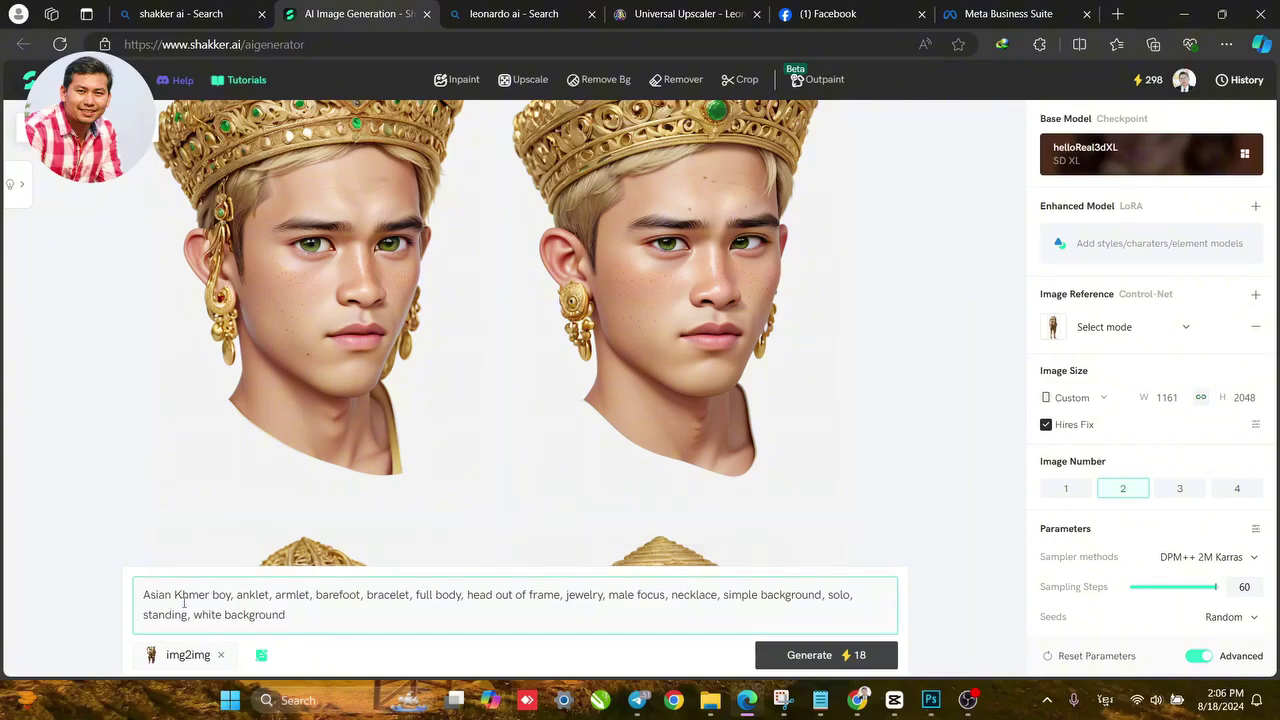
{"action": "scroll", "coordinate": [628, 329], "scroll_direction": "down", "scroll_amount": 3}
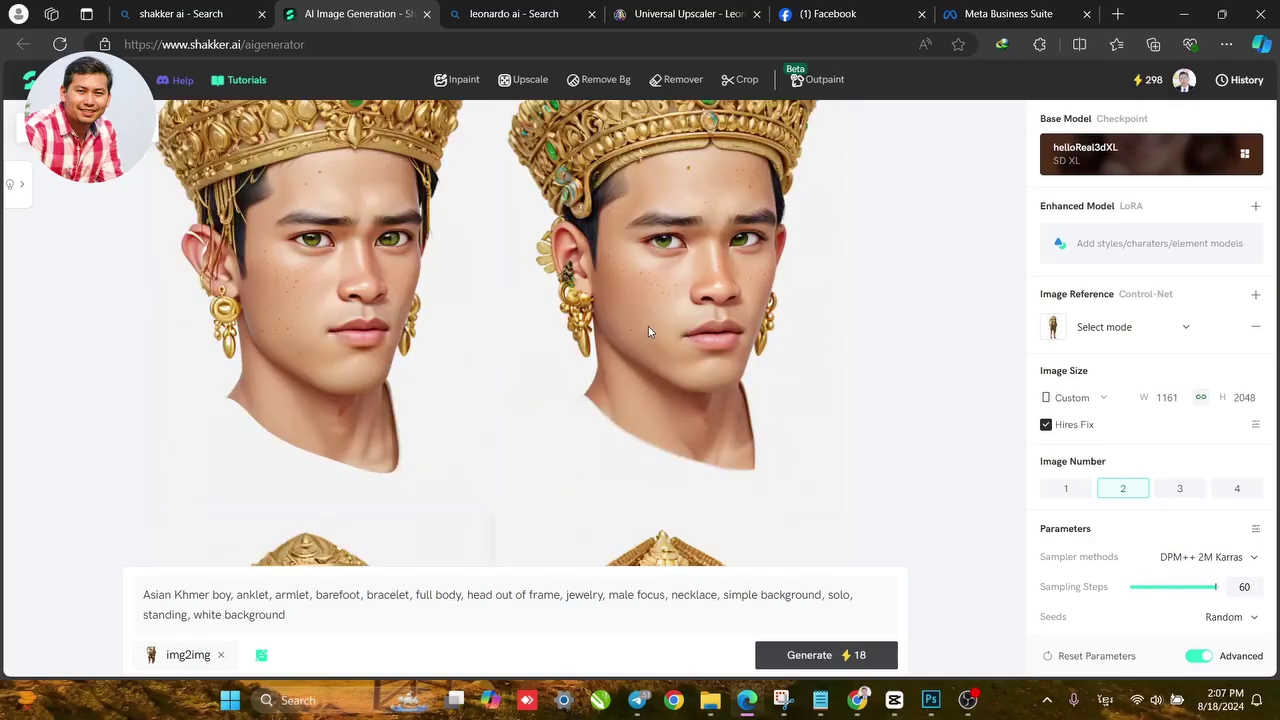
{"action": "scroll", "coordinate": [648, 326], "scroll_direction": "down", "scroll_amount": 5}
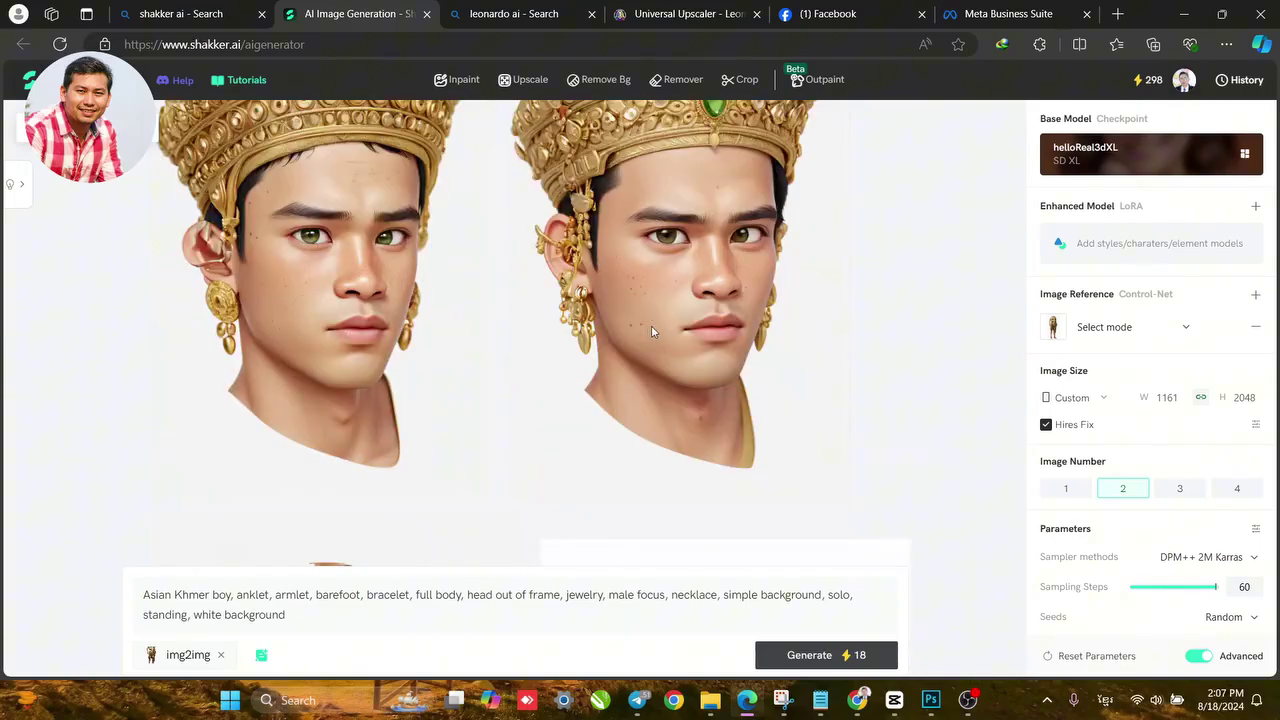
{"action": "scroll", "coordinate": [690, 323], "scroll_direction": "down", "scroll_amount": 4}
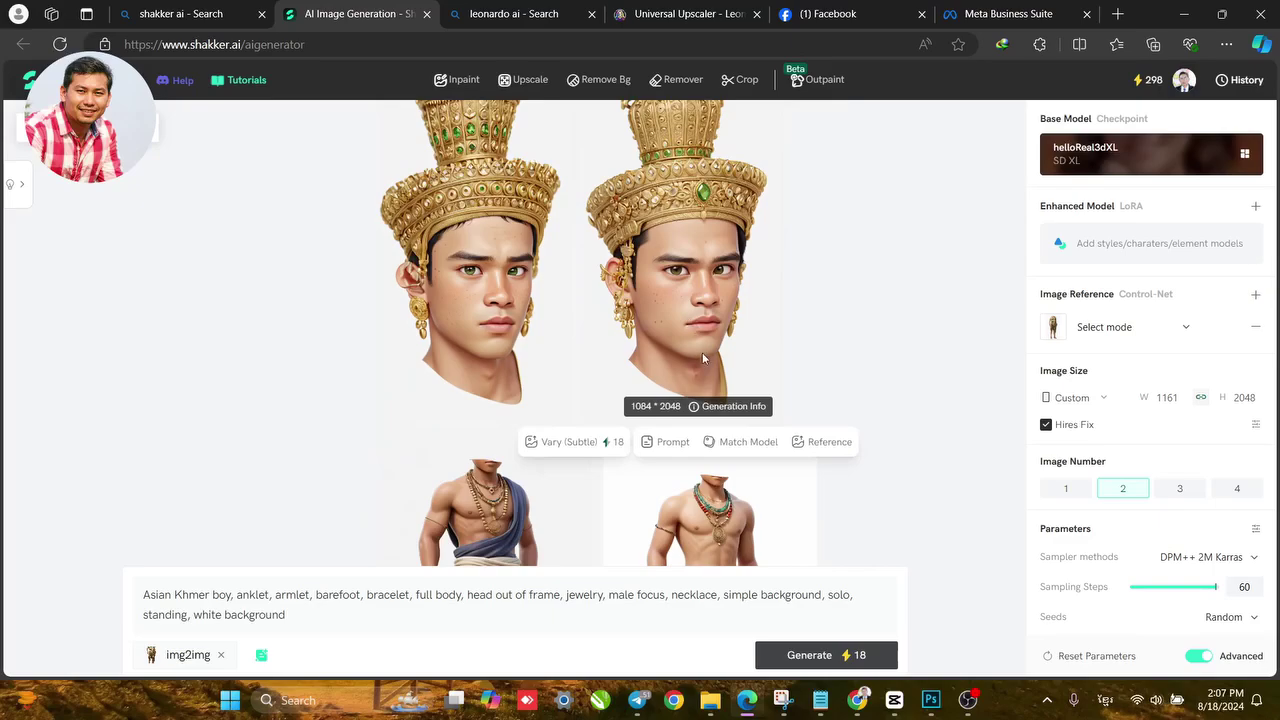
Examine the two generated Khmer boy bodies below the crowned heads, from the necklaces down to the anklets.
{"action": "scroll", "coordinate": [702, 358], "scroll_direction": "up", "scroll_amount": 3}
{"action": "scroll", "coordinate": [702, 358], "scroll_direction": "down", "scroll_amount": 3}
{"action": "scroll", "coordinate": [727, 529], "scroll_direction": "up", "scroll_amount": 3}
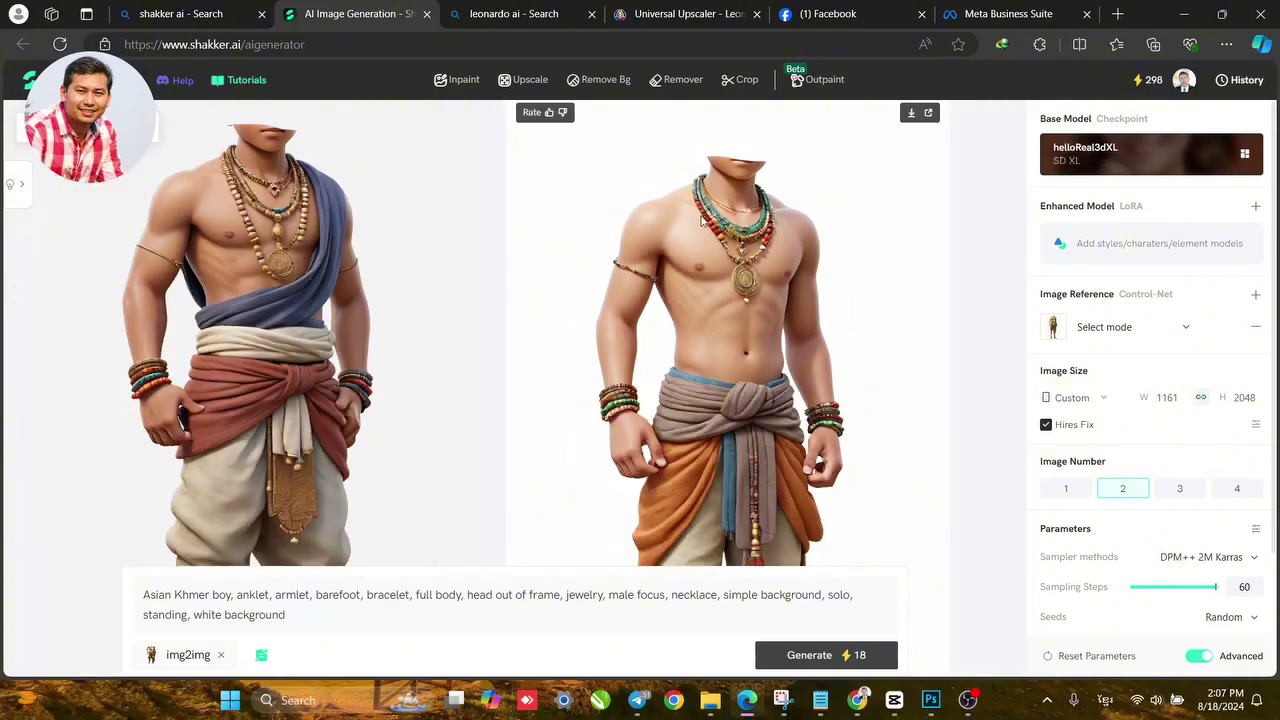
{"action": "scroll", "coordinate": [670, 288], "scroll_direction": "down", "scroll_amount": 2}
{"action": "scroll", "coordinate": [669, 291], "scroll_direction": "up", "scroll_amount": 1}
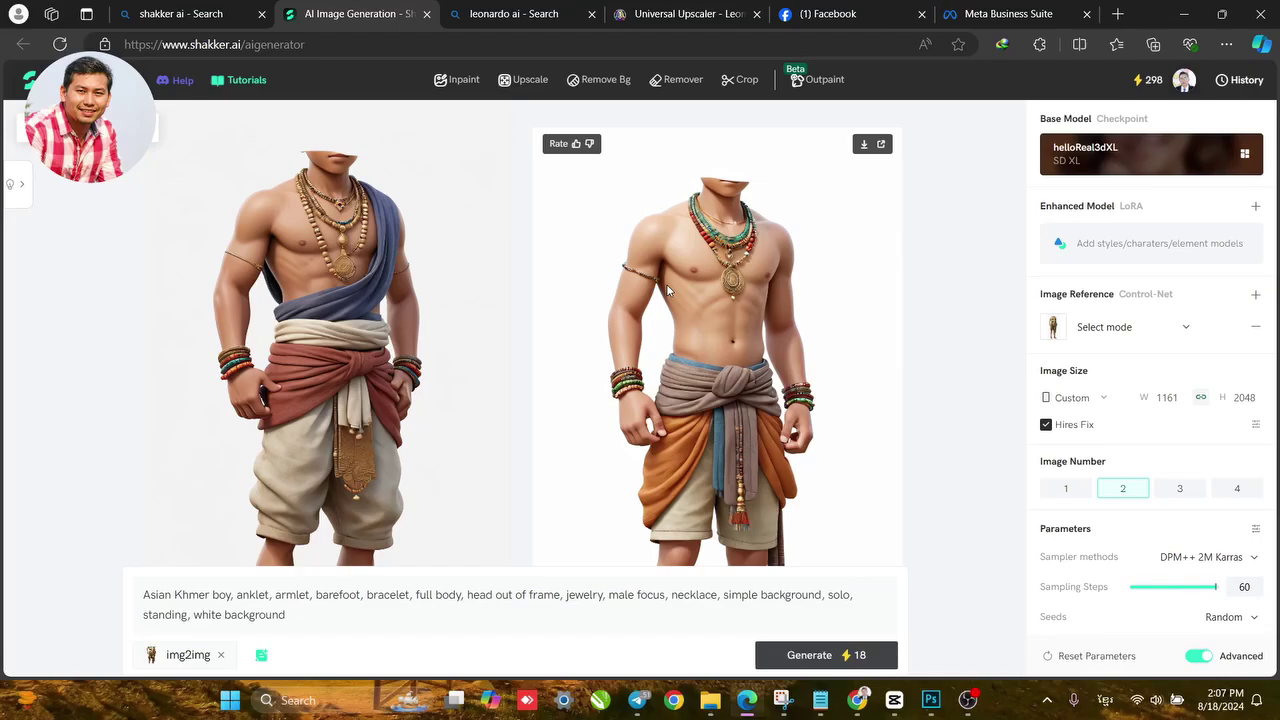
{"action": "scroll", "coordinate": [668, 298], "scroll_direction": "down", "scroll_amount": 3}
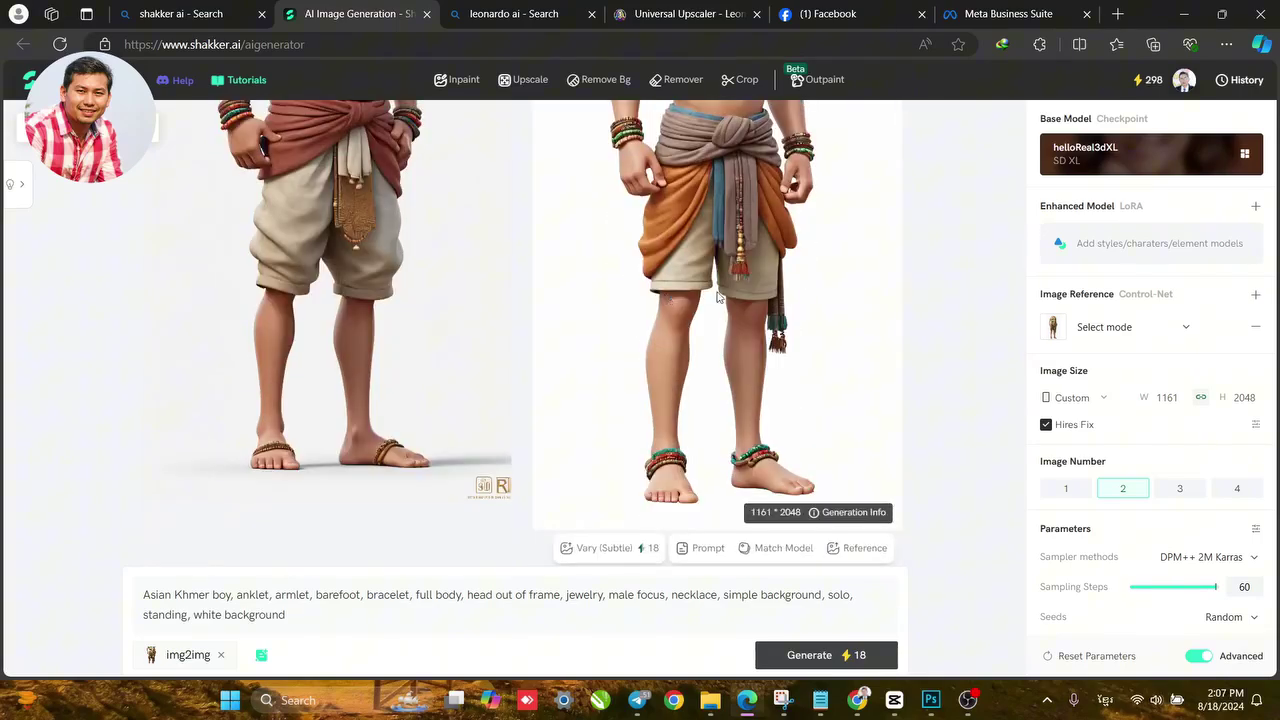
Compare the last pair of crowned heads with the two generated Khmer boy bodies below them.
{"action": "scroll", "coordinate": [716, 297], "scroll_direction": "up", "scroll_amount": 5}
{"action": "scroll", "coordinate": [716, 297], "scroll_direction": "up", "scroll_amount": 2}
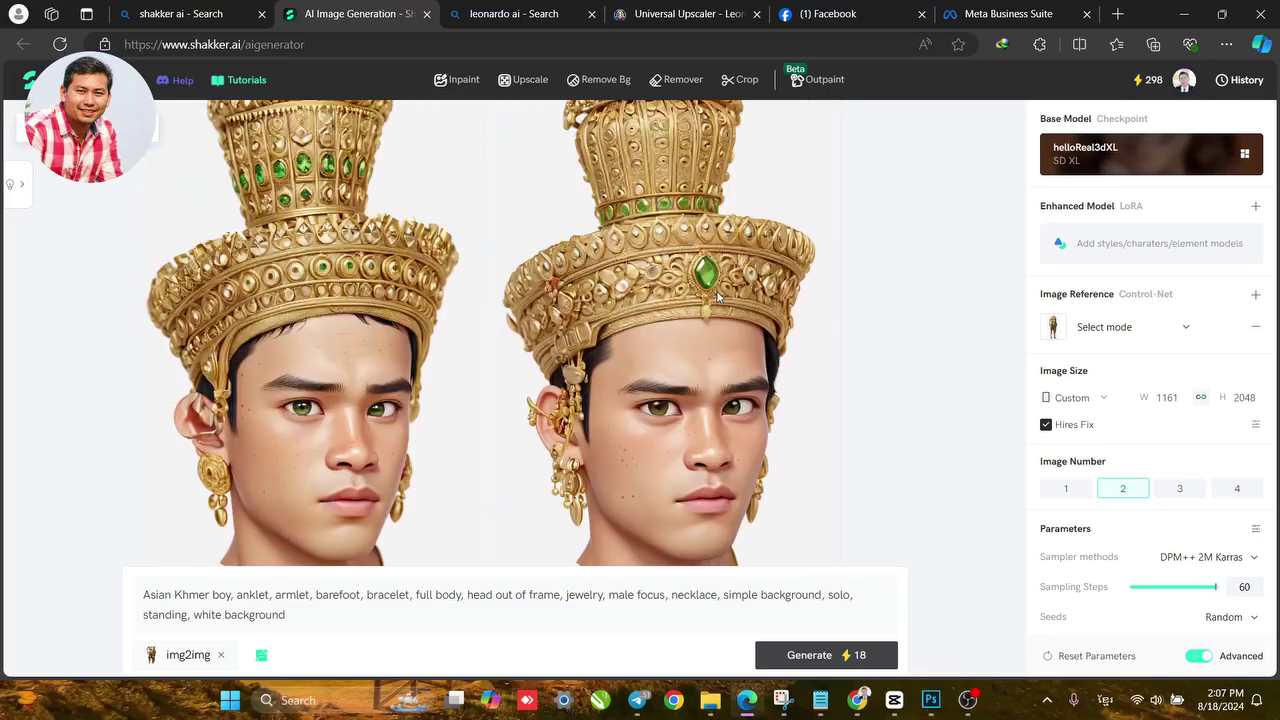
{"action": "scroll", "coordinate": [716, 292], "scroll_direction": "down", "scroll_amount": 5}
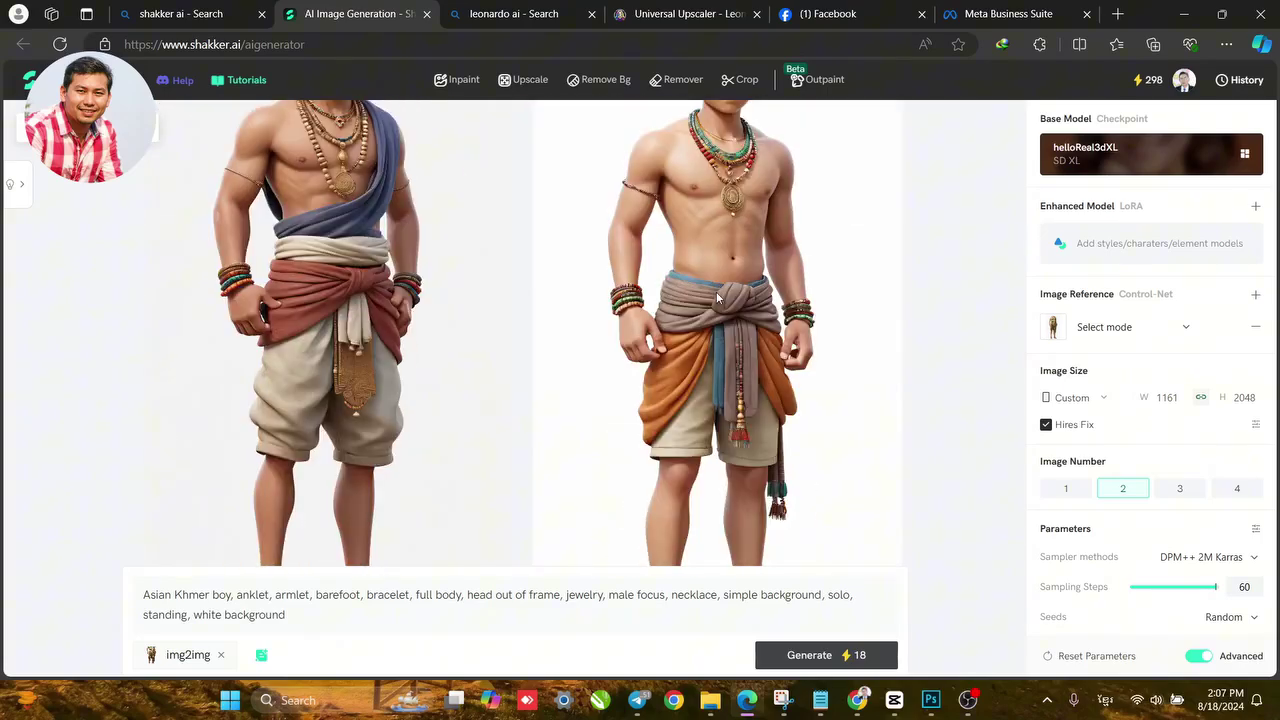
{"action": "scroll", "coordinate": [716, 297], "scroll_direction": "down", "scroll_amount": 3}
{"action": "scroll", "coordinate": [716, 297], "scroll_direction": "up", "scroll_amount": 2}
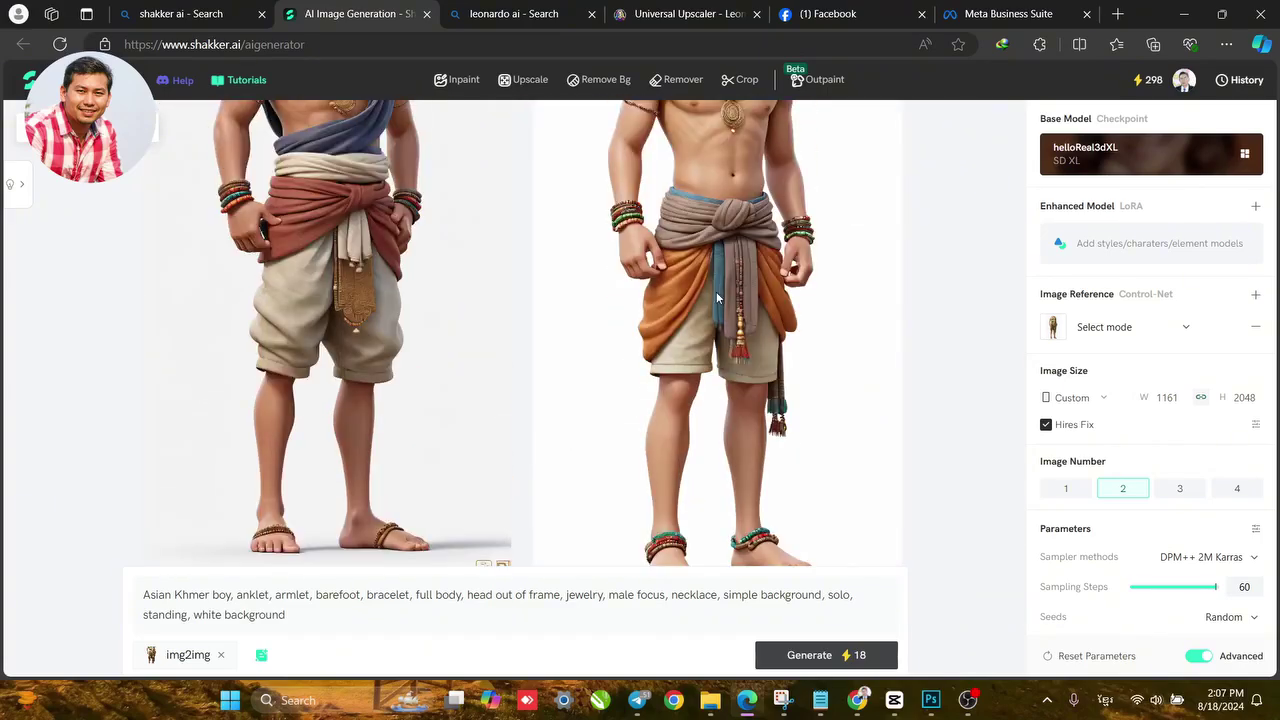
{"action": "scroll", "coordinate": [737, 305], "scroll_direction": "up", "scroll_amount": 3}
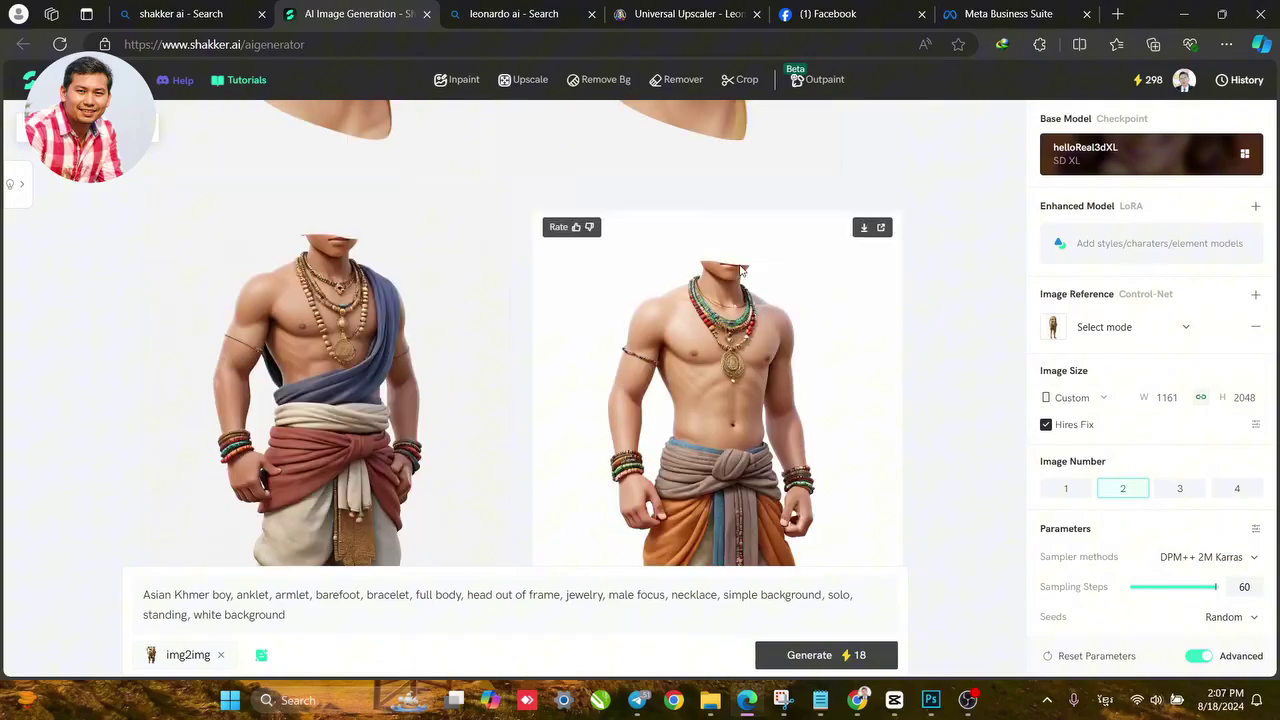
{"action": "scroll", "coordinate": [728, 163], "scroll_direction": "up", "scroll_amount": 2}
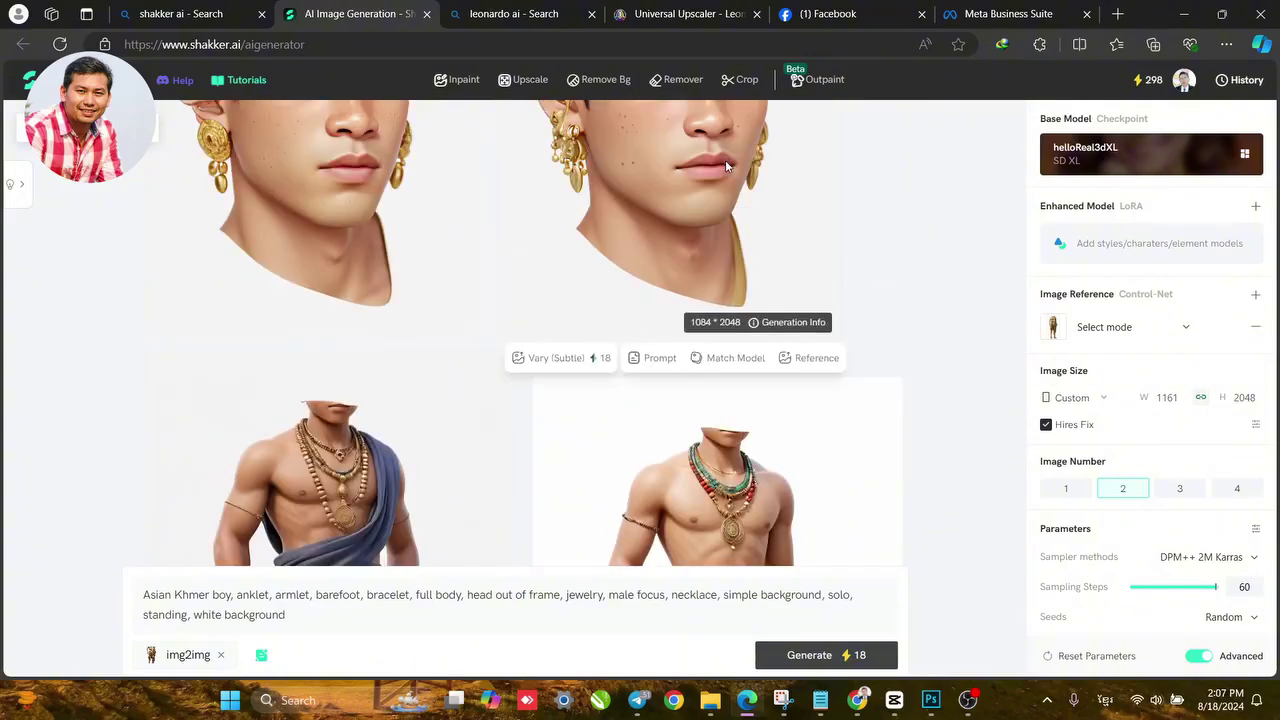
{"action": "scroll", "coordinate": [725, 170], "scroll_direction": "up", "scroll_amount": 10}
{"action": "scroll", "coordinate": [730, 200], "scroll_direction": "down", "scroll_amount": 15}
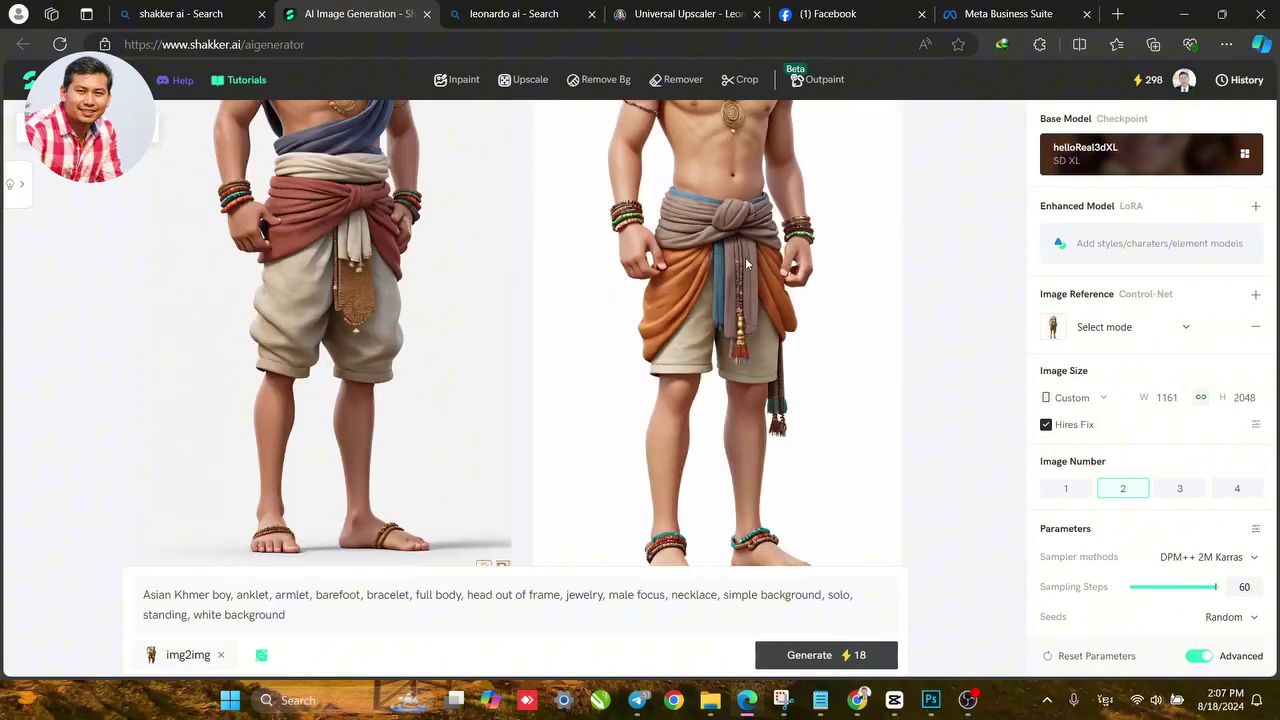
Compare the two generated Khmer boy bodies and download the one with the orange wrap and green necklace.
{"action": "scroll", "coordinate": [745, 263], "scroll_direction": "up", "scroll_amount": 2}
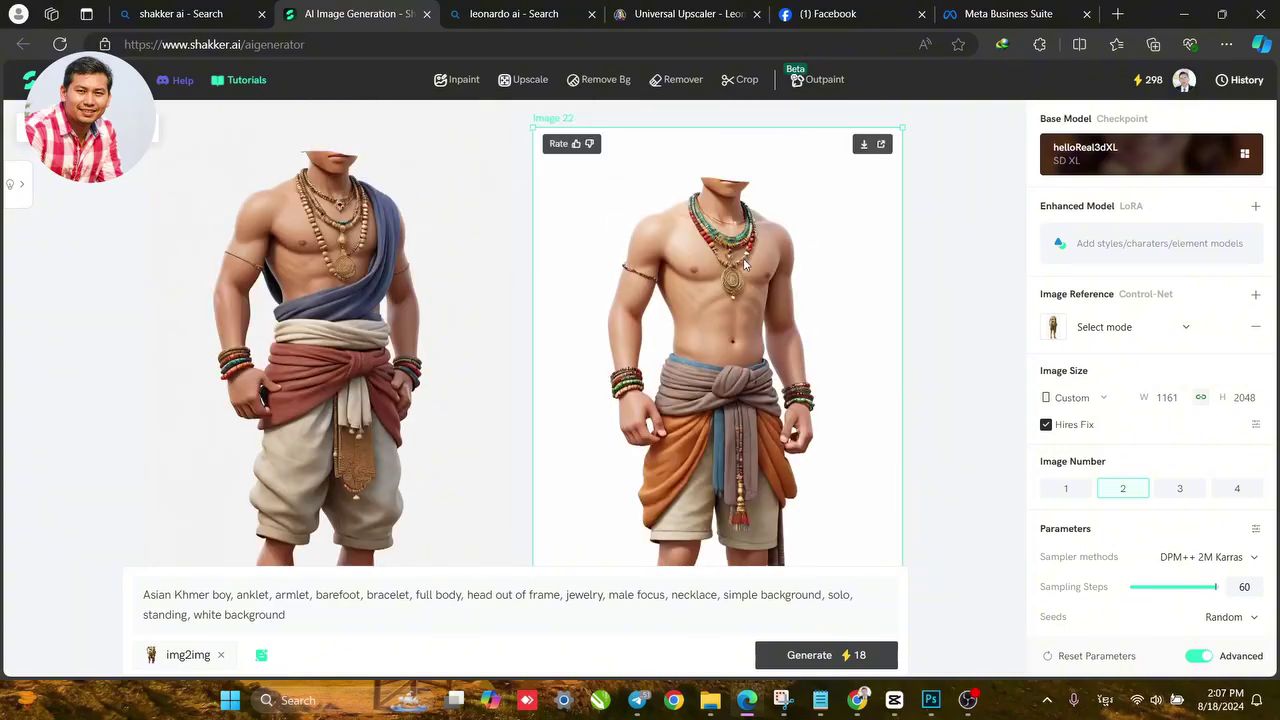
{"action": "scroll", "coordinate": [745, 263], "scroll_direction": "down", "scroll_amount": 2}
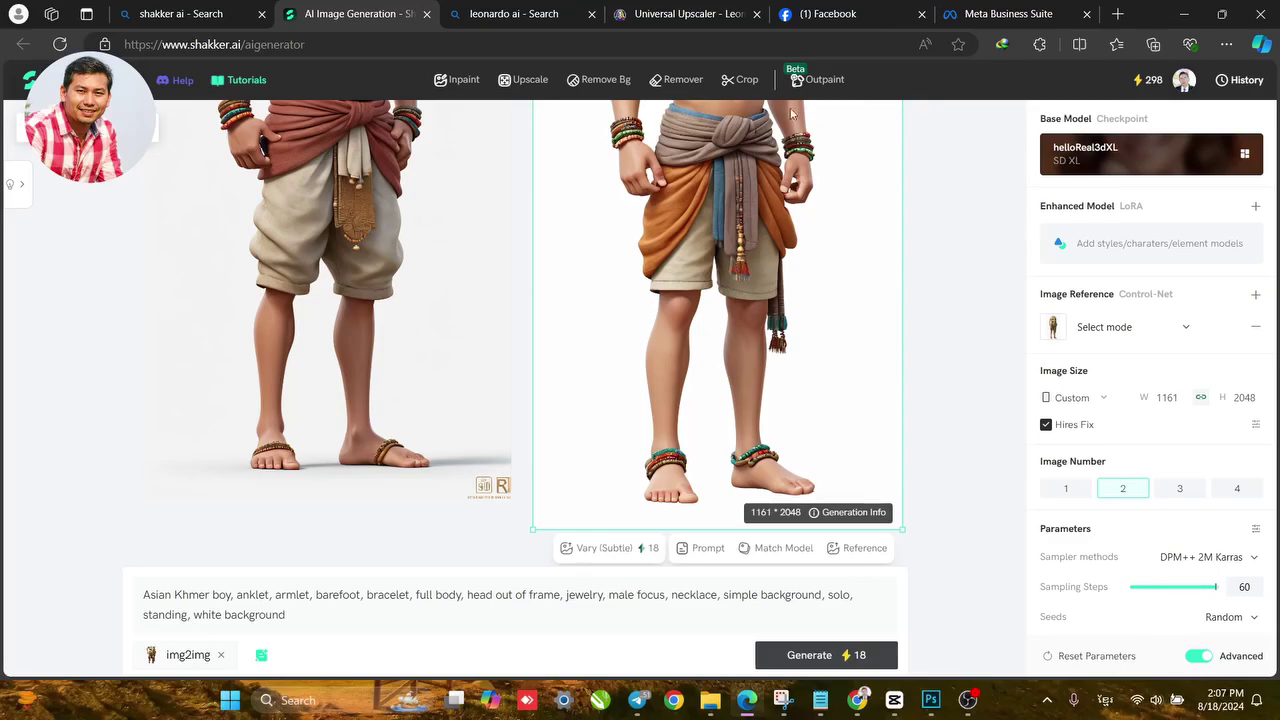
{"action": "scroll", "coordinate": [730, 225], "scroll_direction": "up", "scroll_amount": 2}
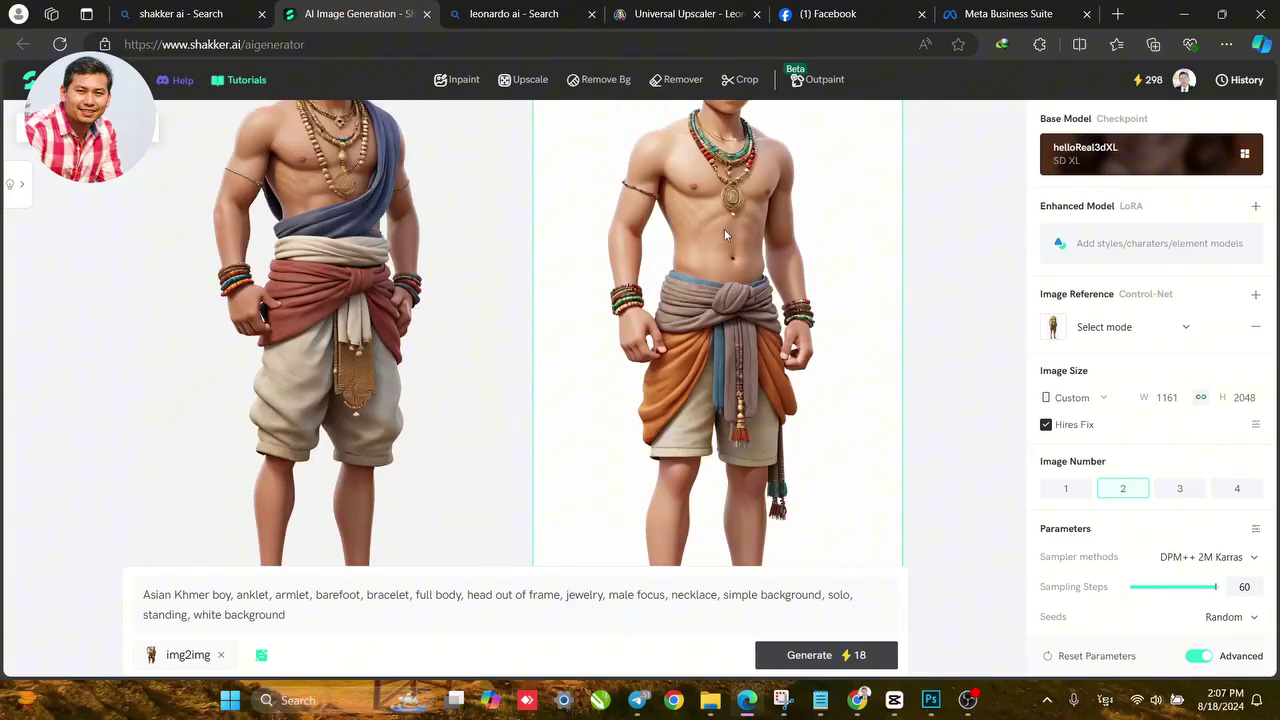
{"action": "scroll", "coordinate": [710, 243], "scroll_direction": "down", "scroll_amount": 2}
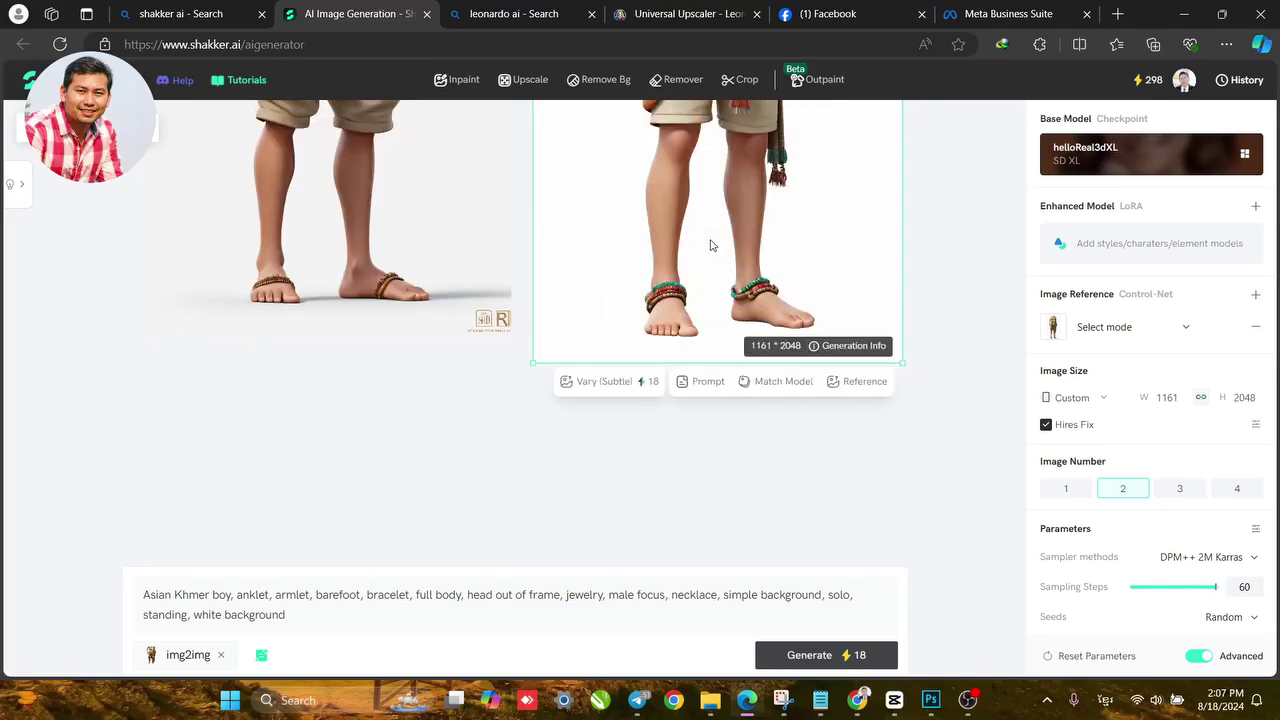
{"action": "scroll", "coordinate": [712, 333], "scroll_direction": "up", "scroll_amount": 2}
{"action": "scroll", "coordinate": [712, 333], "scroll_direction": "up", "scroll_amount": 3}
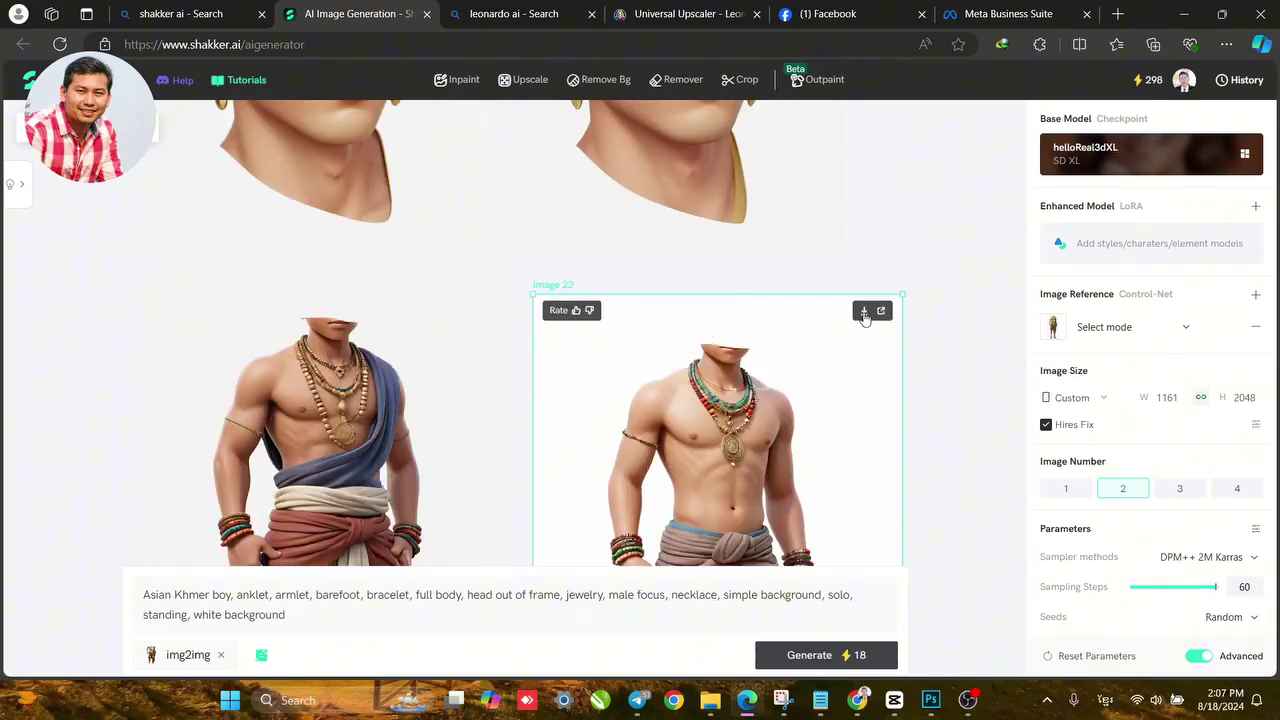
{"action": "left_click", "coordinate": [864, 313]}
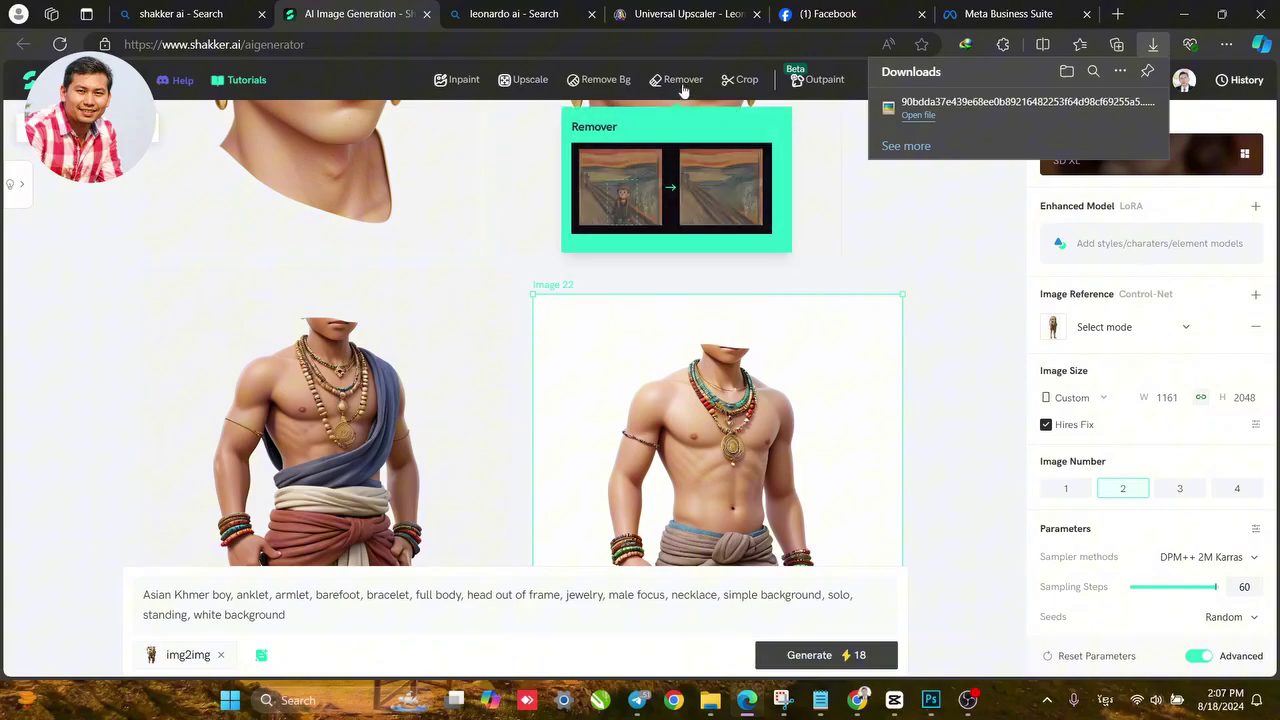
Open the Khmer boy body with the orange wrap in the Remover tool and try its brush on the waist.
{"action": "scroll", "coordinate": [888, 344], "scroll_direction": "down", "scroll_amount": 2}
{"action": "scroll", "coordinate": [888, 344], "scroll_direction": "down", "scroll_amount": 6}
{"action": "scroll", "coordinate": [888, 344], "scroll_direction": "up", "scroll_amount": 6}
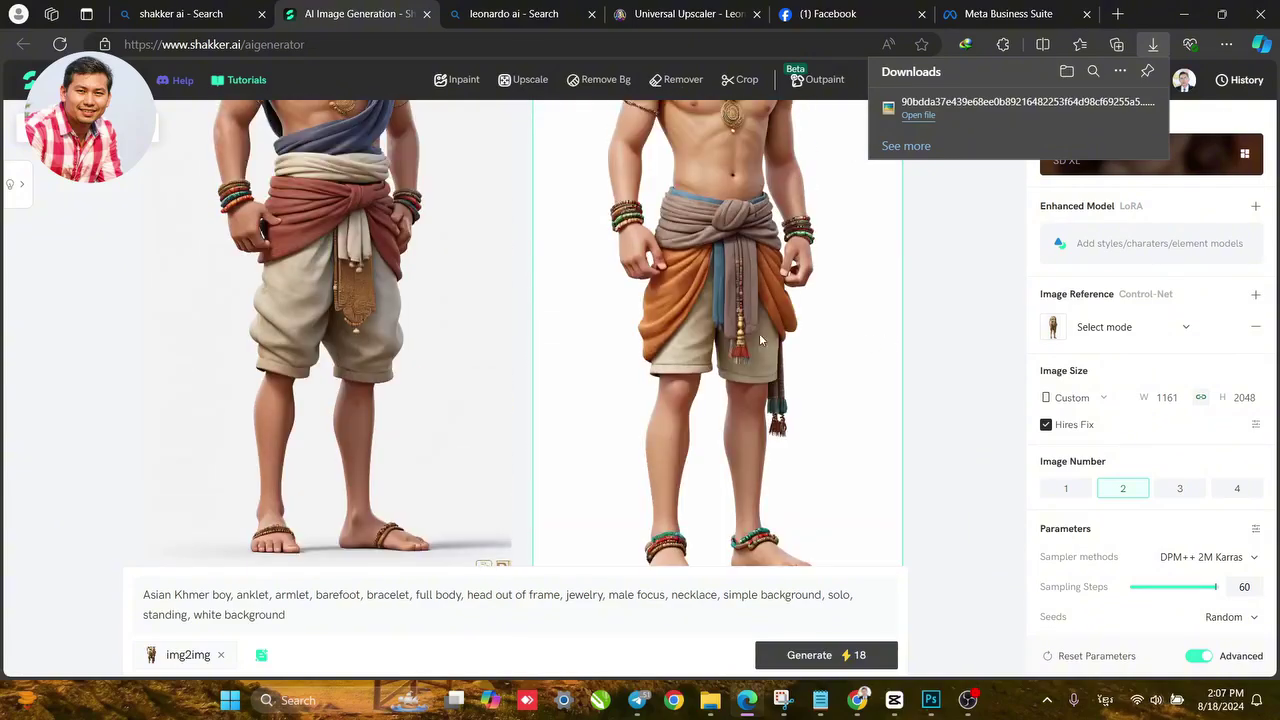
{"action": "scroll", "coordinate": [759, 335], "scroll_direction": "down", "scroll_amount": 3}
{"action": "scroll", "coordinate": [757, 470], "scroll_direction": "up", "scroll_amount": 2}
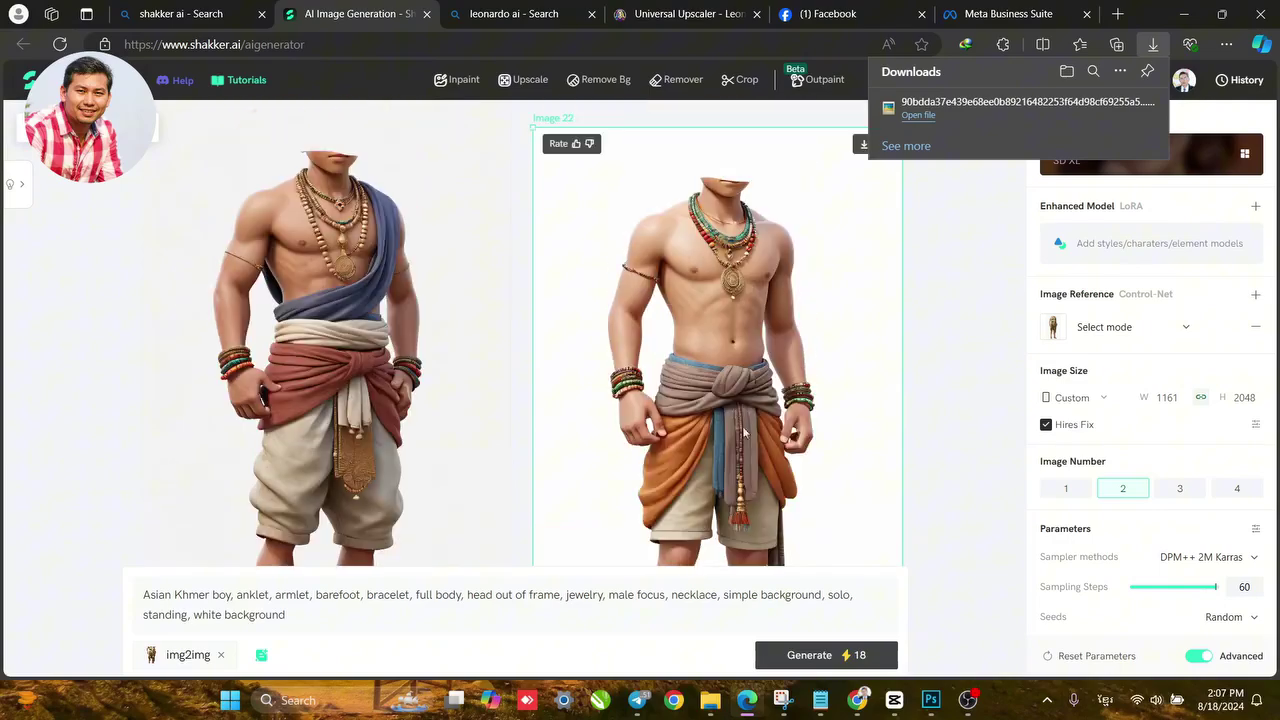
{"action": "left_click", "coordinate": [670, 82]}
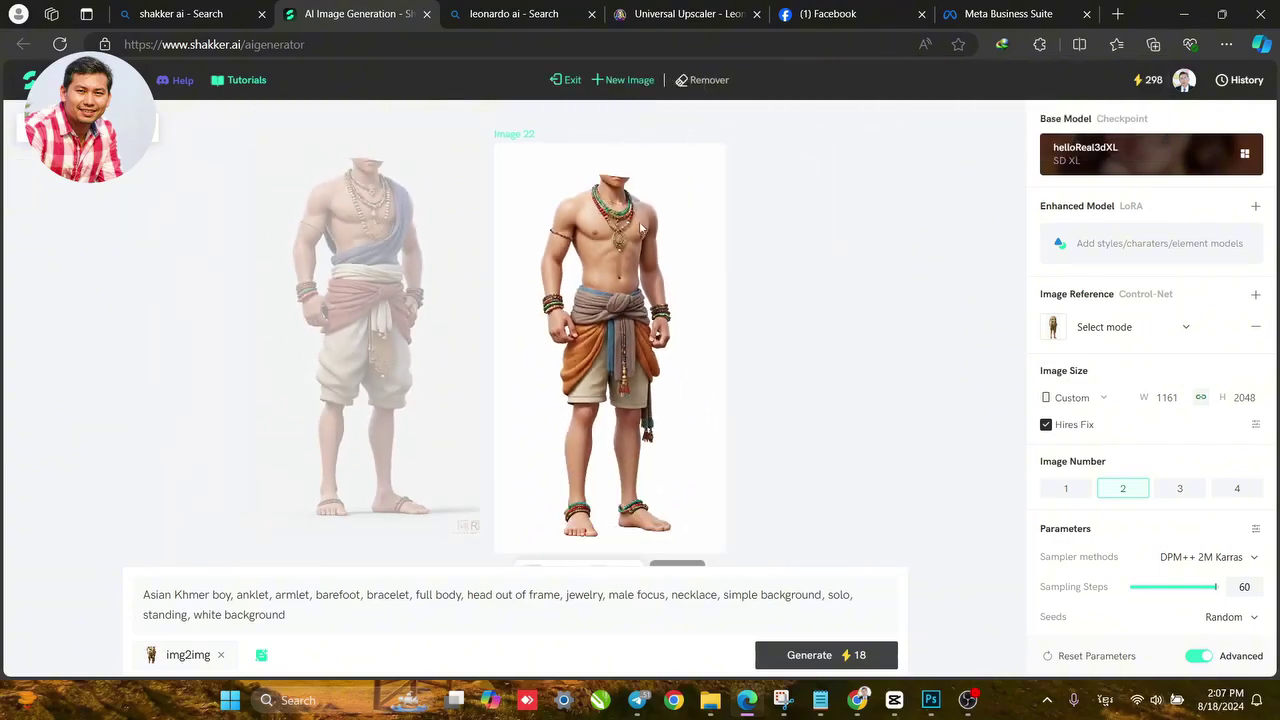
{"action": "scroll", "coordinate": [641, 292], "scroll_direction": "down", "scroll_amount": 1}
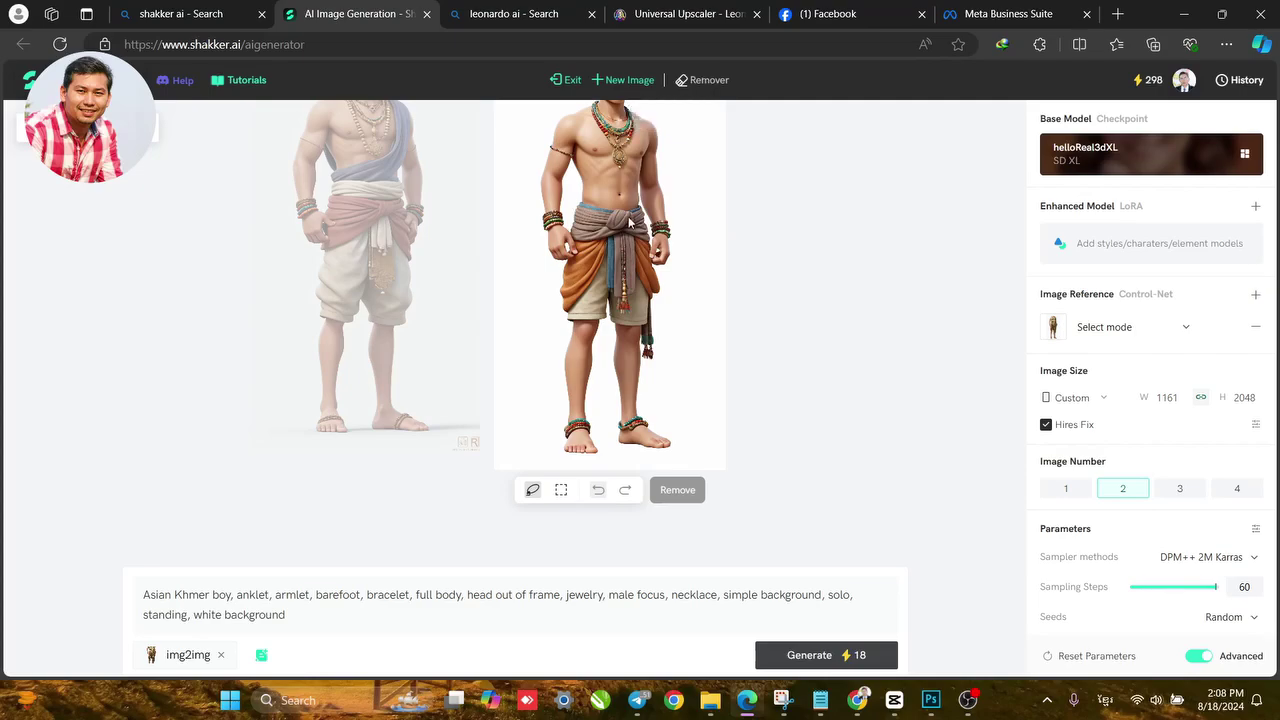
{"action": "left_click", "coordinate": [629, 222]}
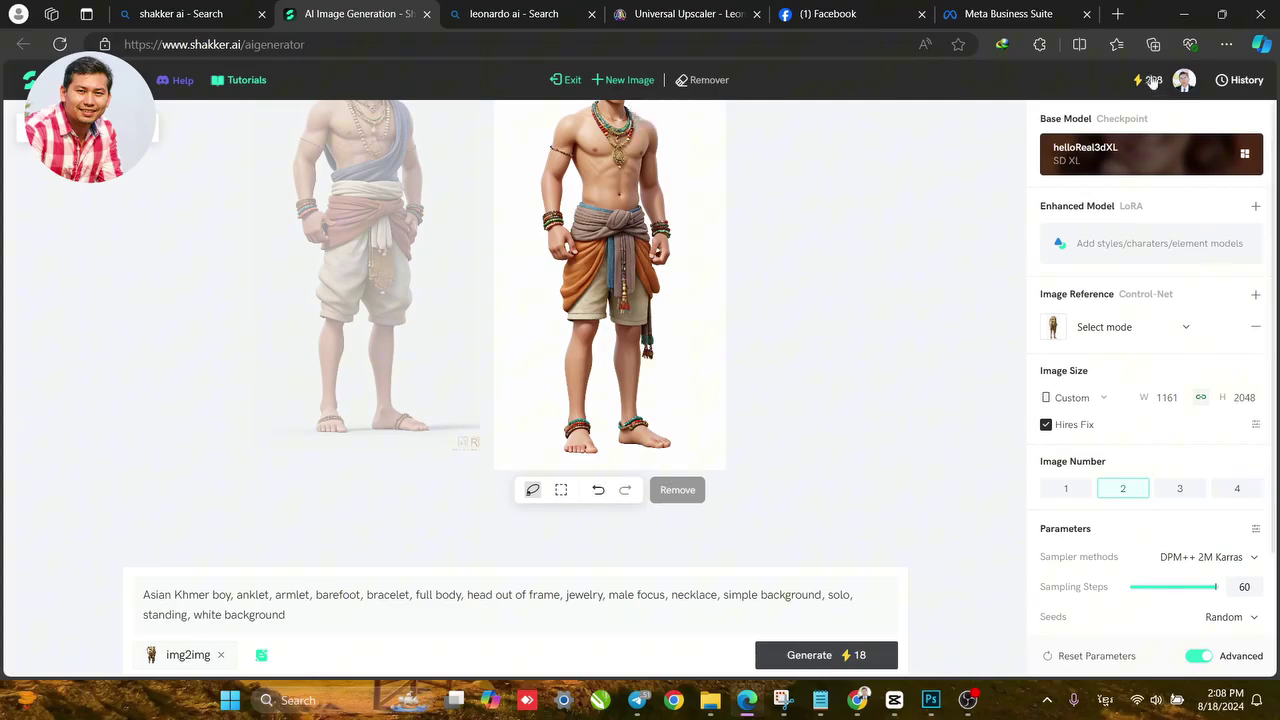
View the downloaded Khmer boy body from the Downloads folder, examining the sash and bracelets up close.
{"action": "left_click", "coordinate": [708, 702]}
{"action": "double_click", "coordinate": [831, 237]}
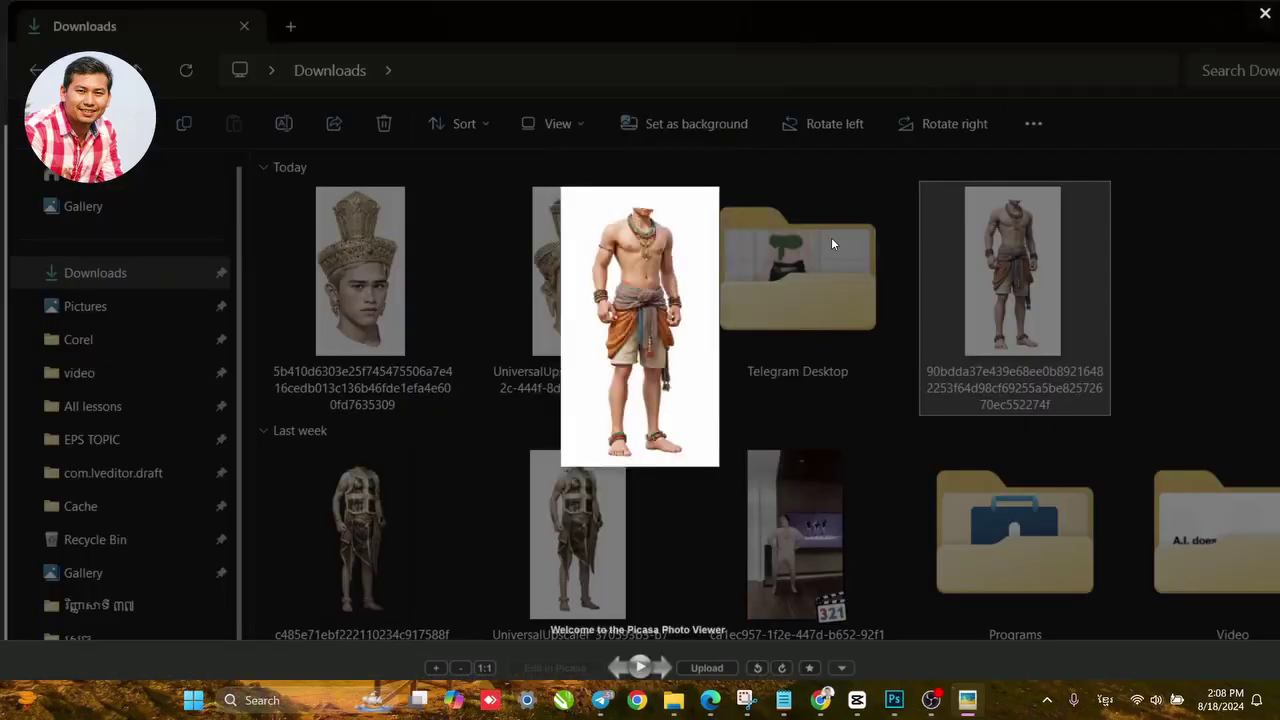
{"action": "scroll", "coordinate": [698, 247], "scroll_direction": "up", "scroll_amount": 5}
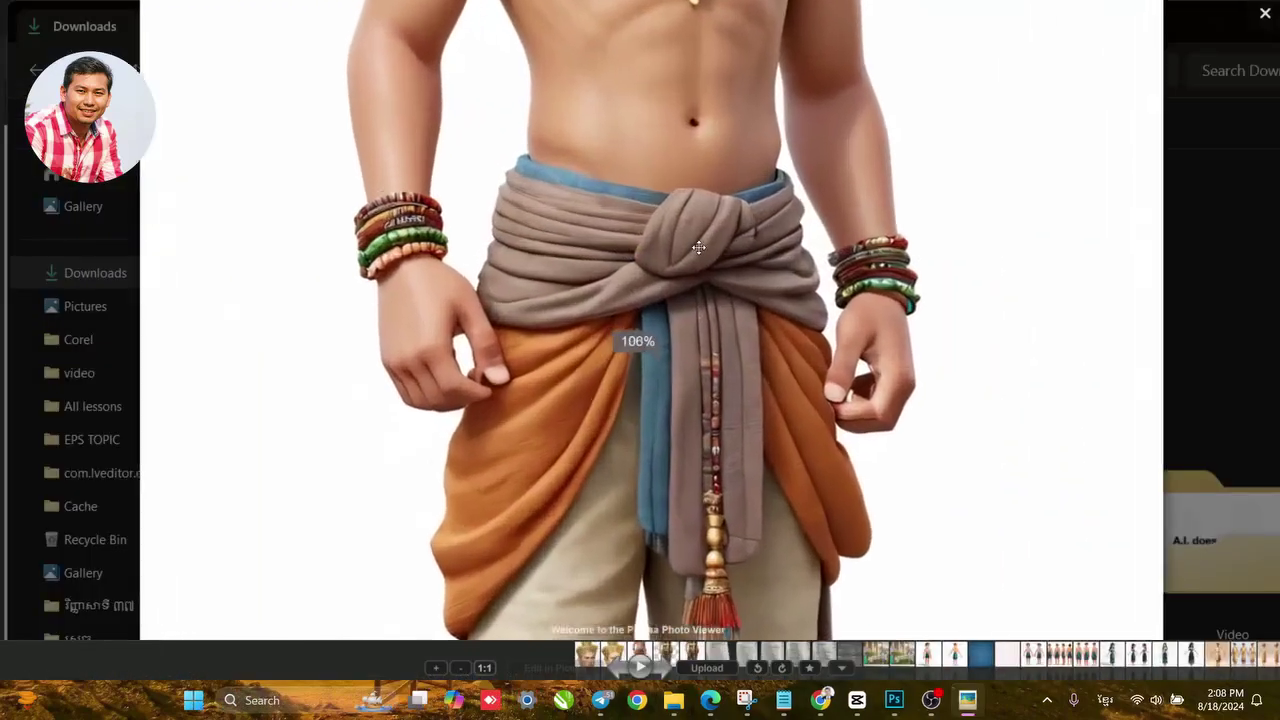
{"action": "scroll", "coordinate": [698, 247], "scroll_direction": "up", "scroll_amount": 3}
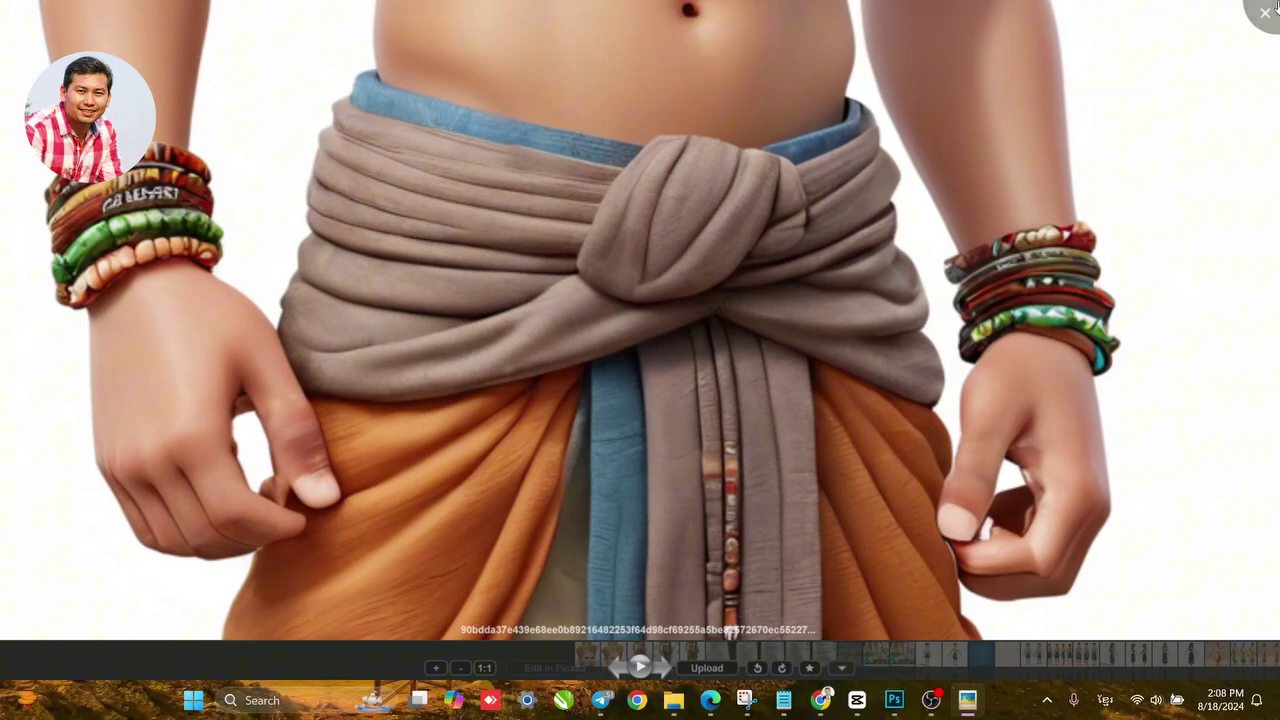
{"action": "left_click", "coordinate": [1268, 12]}
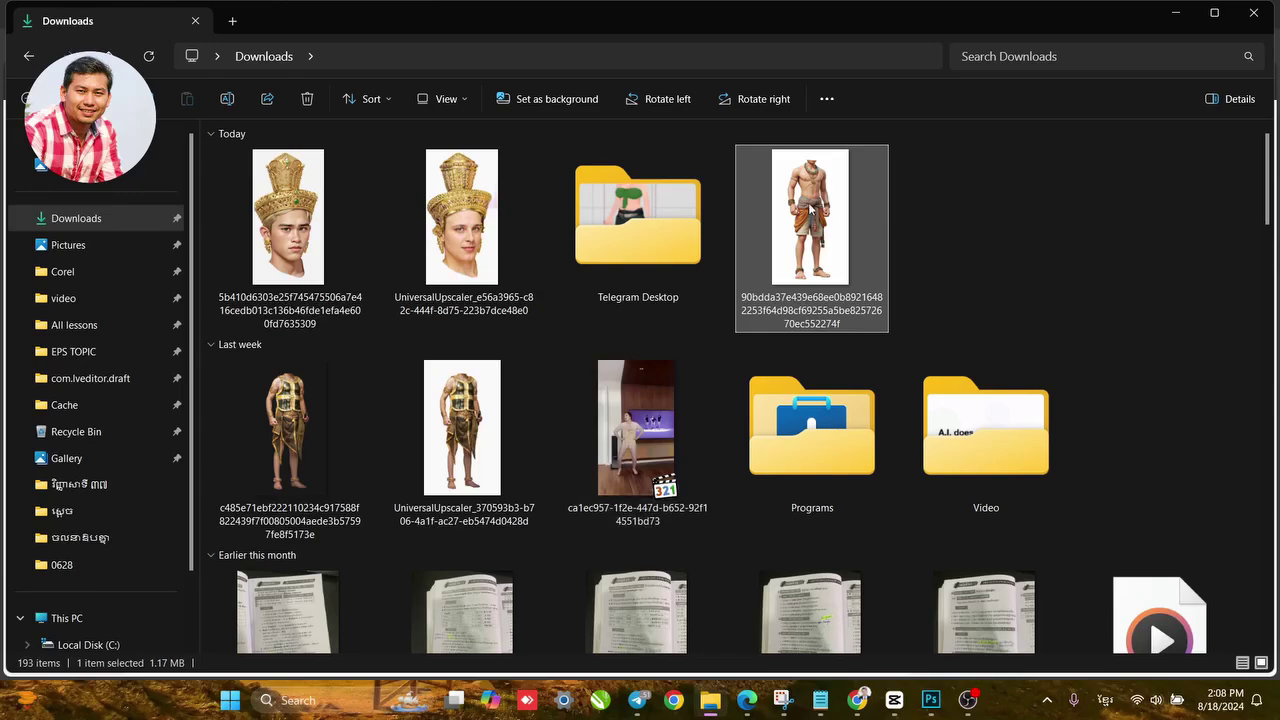
Open the downloaded Khmer boy body image from the Downloads folder in Photoshop.
{"action": "left_click_drag", "start_coordinate": [812, 198], "coordinate": [669, 74]}
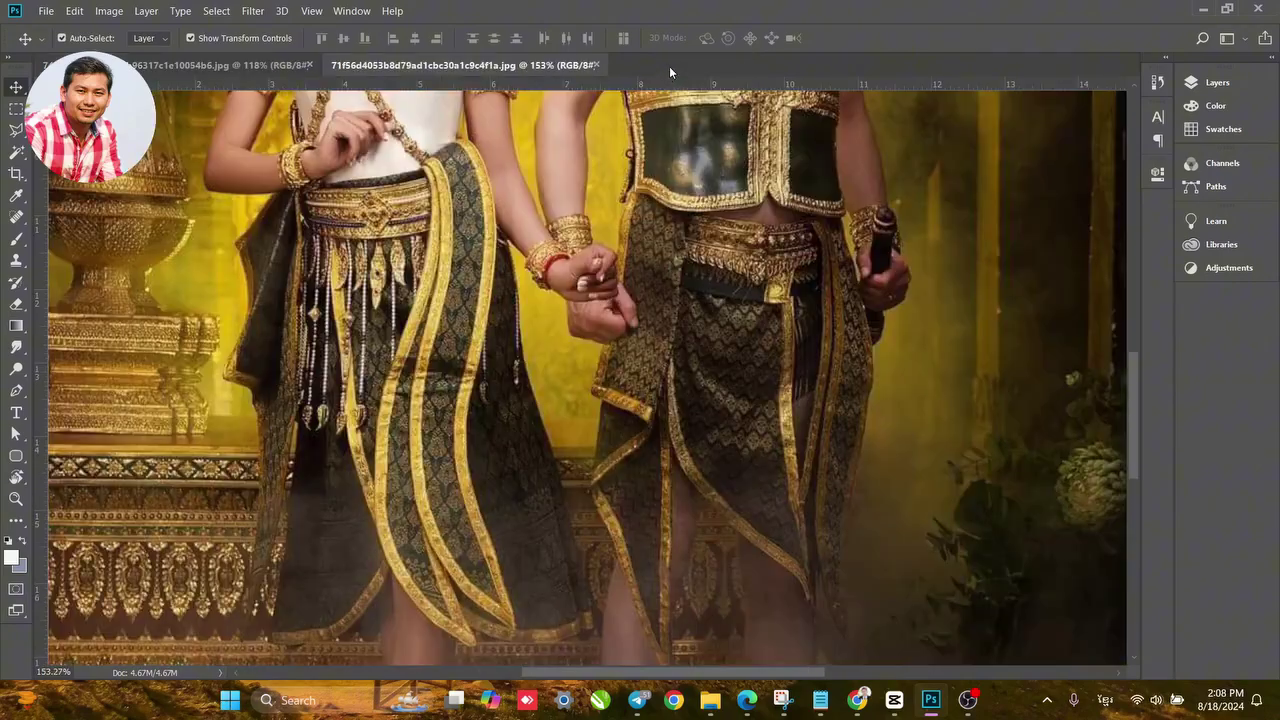
{"action": "left_click", "coordinate": [710, 705]}
{"action": "right_click", "coordinate": [806, 214]}
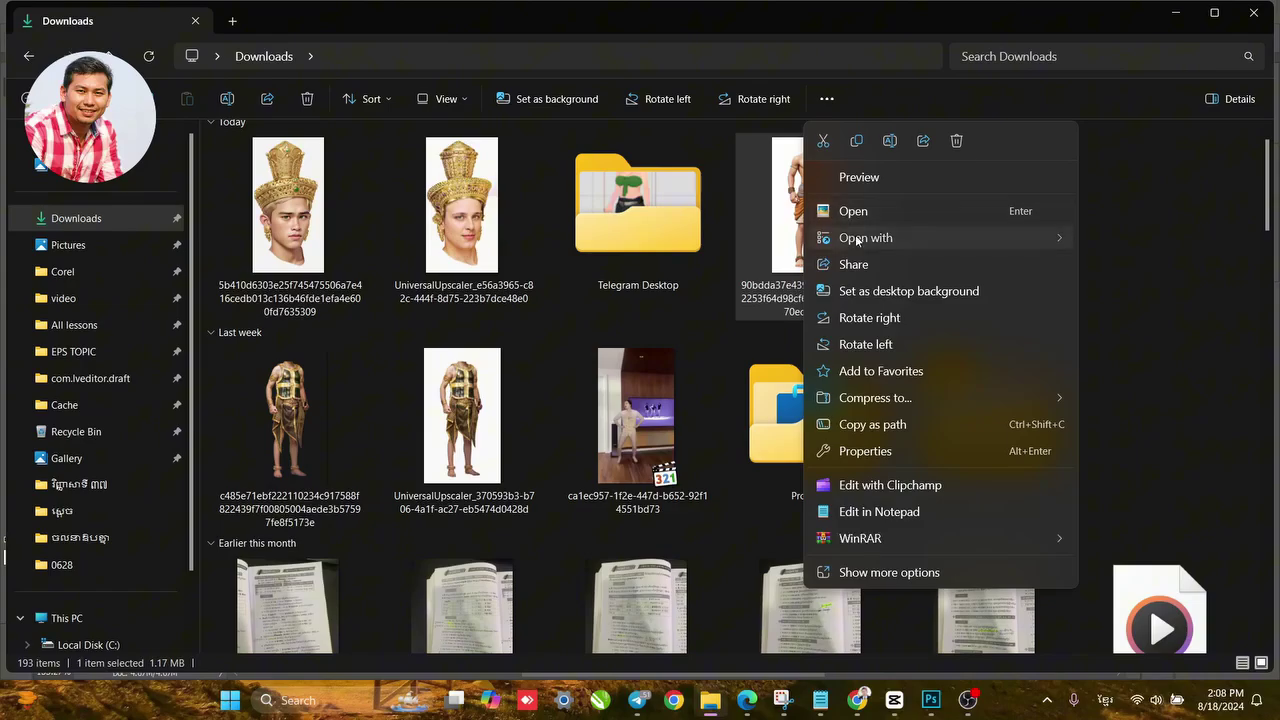
{"action": "mouse_move", "coordinate": [862, 238]}
{"action": "left_click", "coordinate": [1120, 266]}
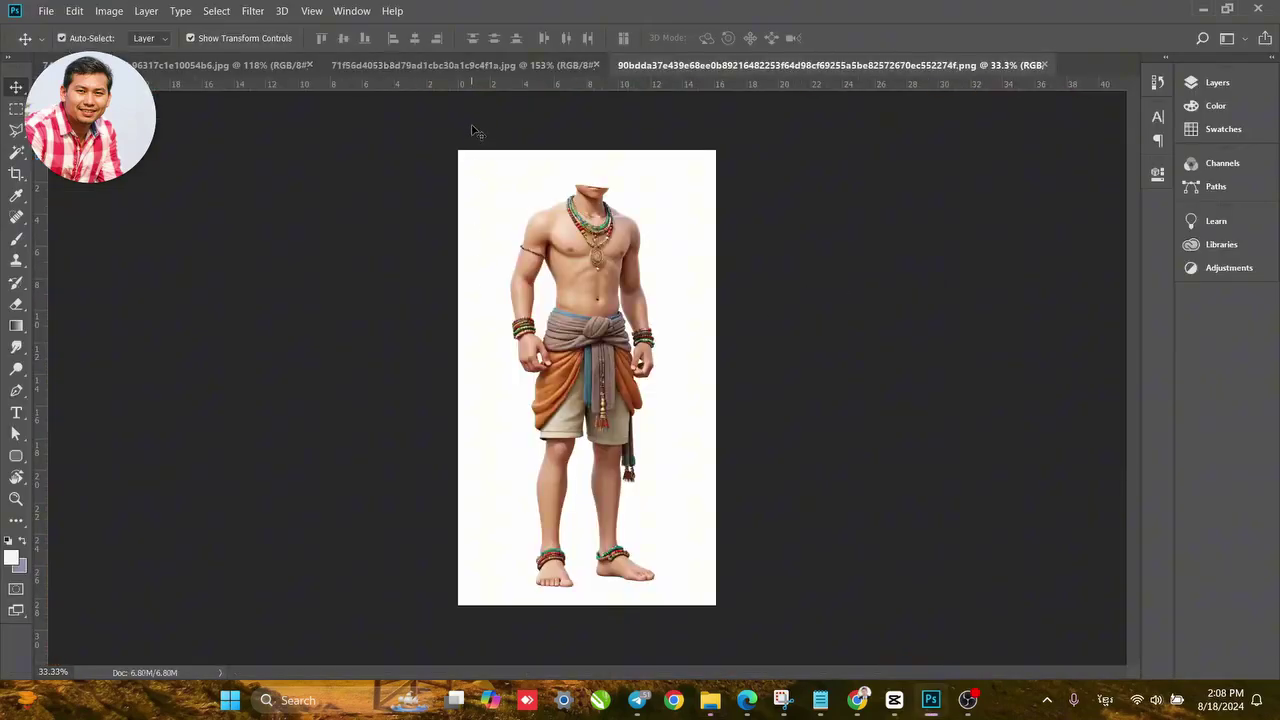
Close the other two open documents, leaving only the Khmer boy body image open.
{"action": "left_click", "coordinate": [566, 66]}
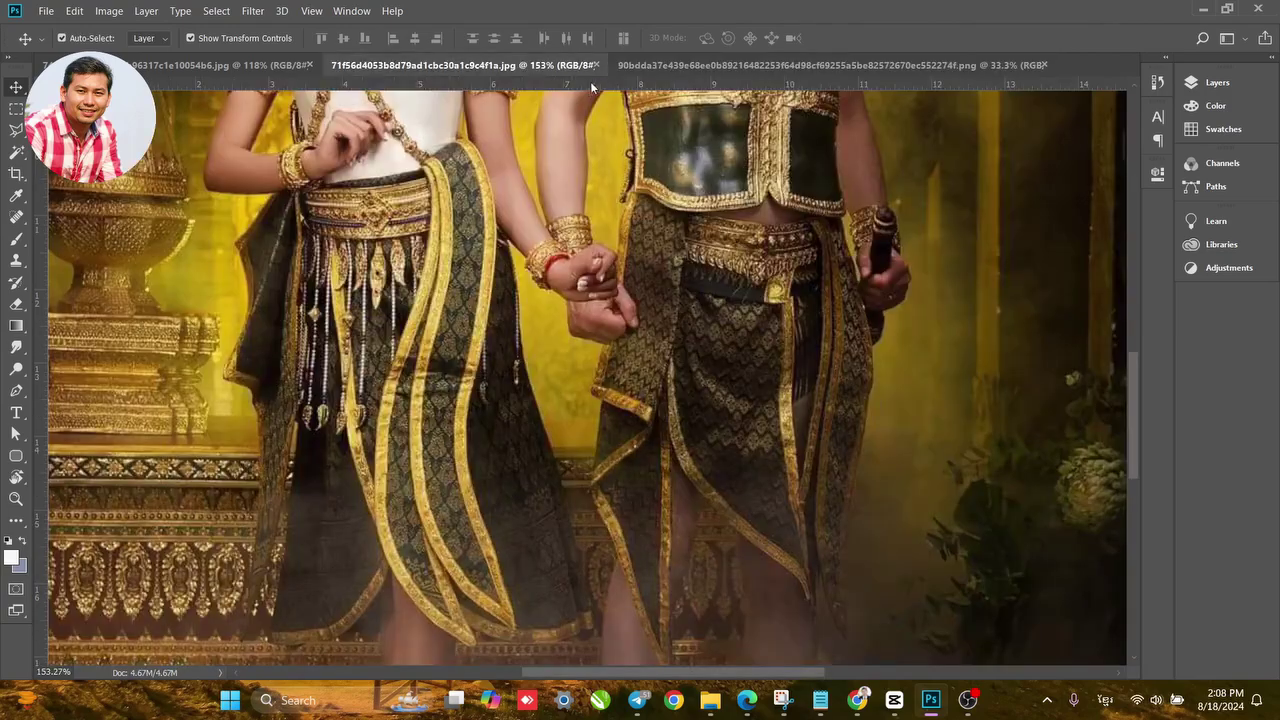
{"action": "left_click", "coordinate": [594, 65]}
{"action": "left_click", "coordinate": [310, 65]}
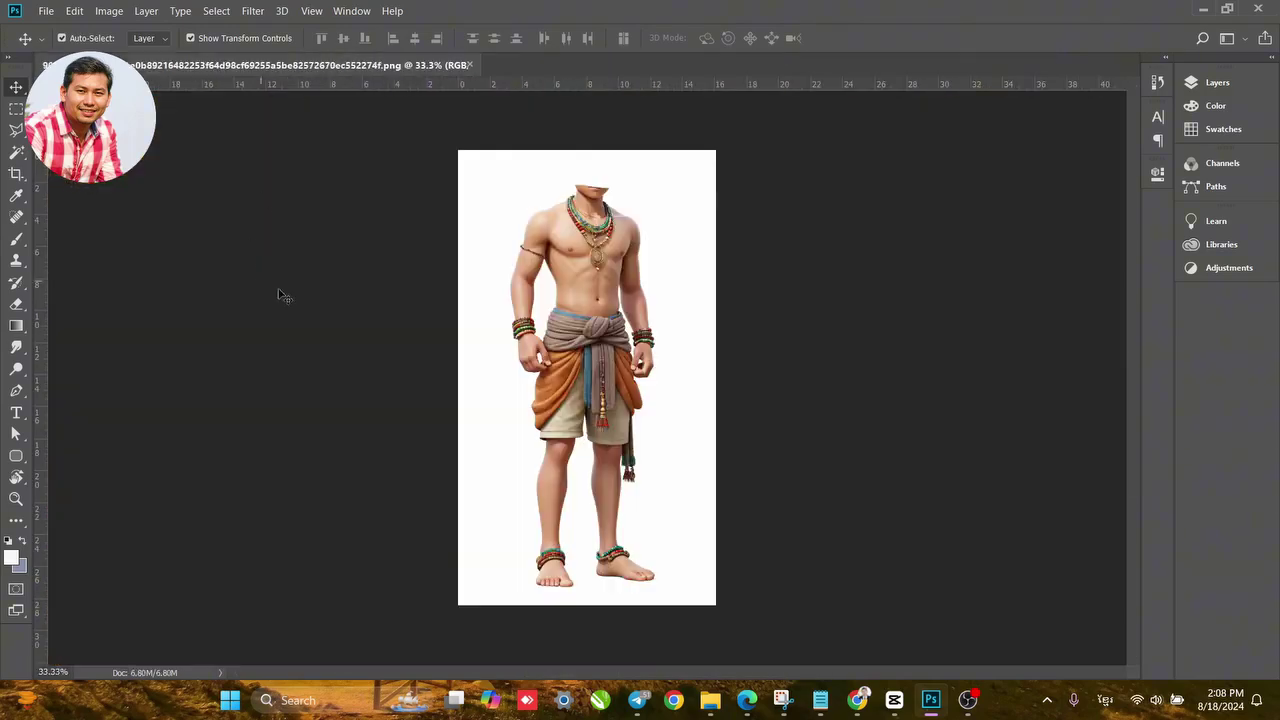
View the white-background UniversalUpscaler costume body in the Downloads folder, examining its skirt, belt and armour.
{"action": "left_click", "coordinate": [727, 709]}
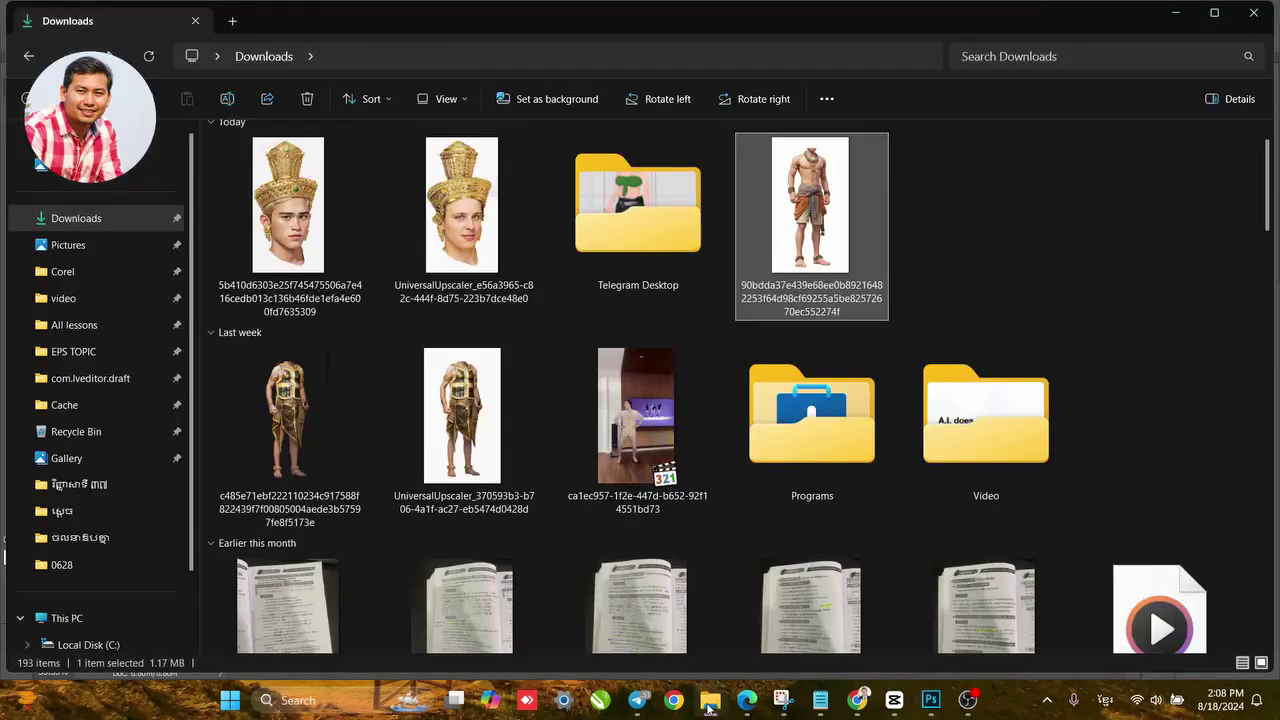
{"action": "left_click", "coordinate": [453, 425]}
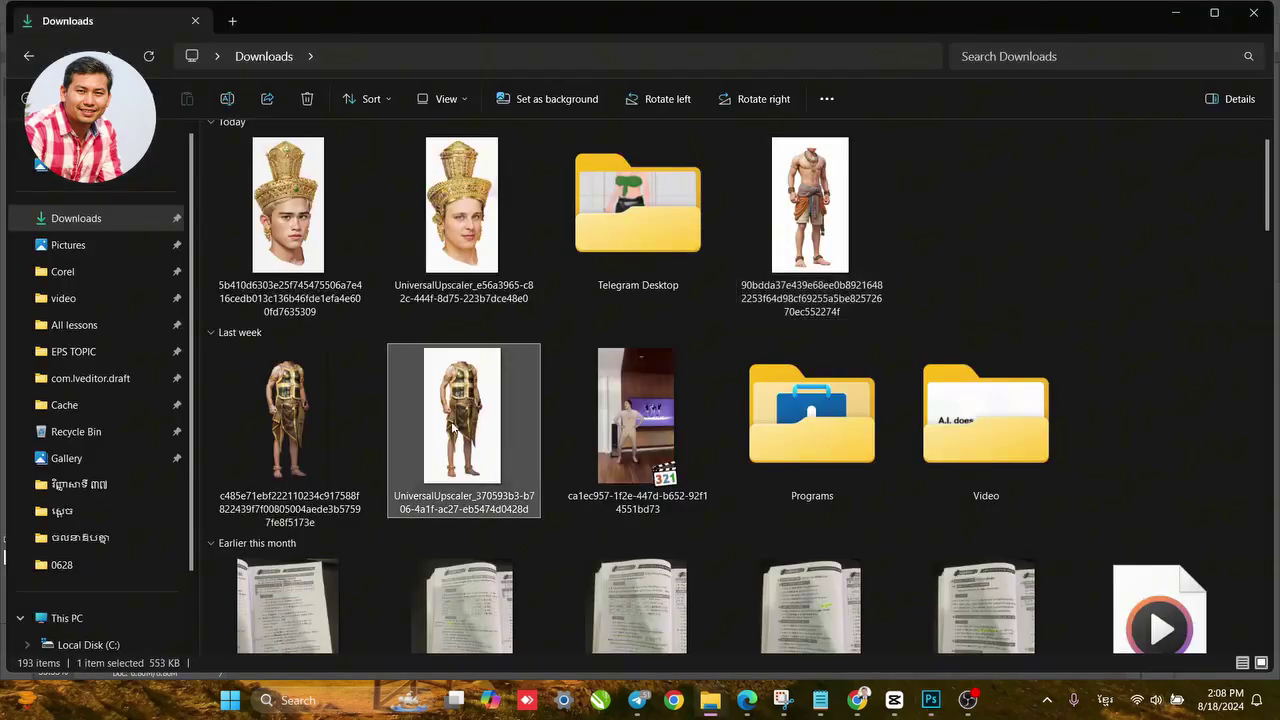
{"action": "double_click", "coordinate": [472, 397]}
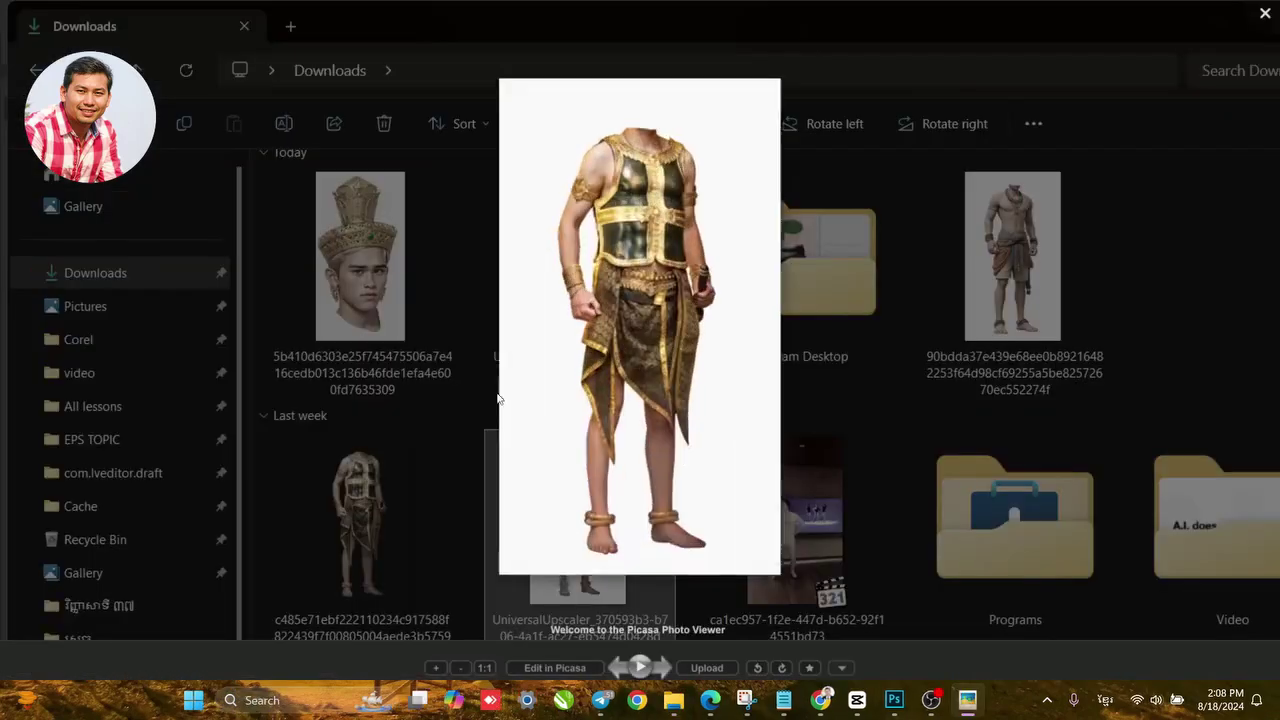
{"action": "scroll", "coordinate": [665, 317], "scroll_direction": "up", "scroll_amount": 5}
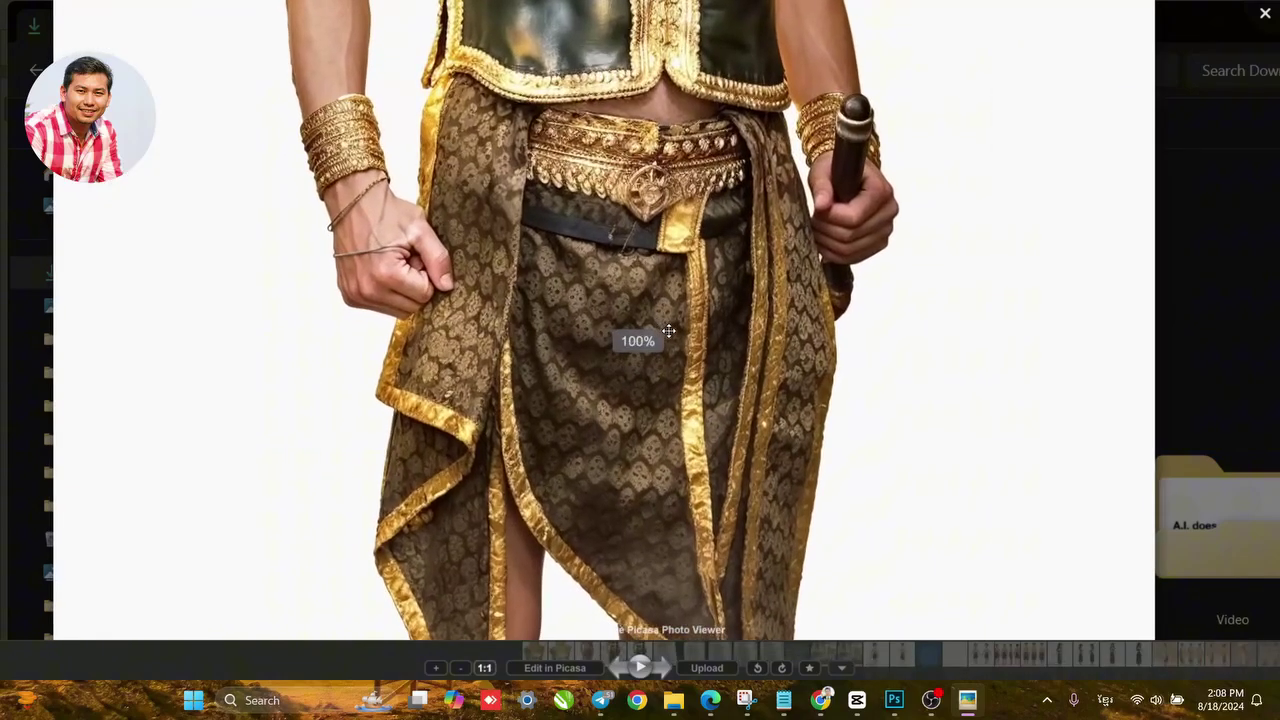
{"action": "scroll", "coordinate": [665, 325], "scroll_direction": "down", "scroll_amount": 3}
{"action": "scroll", "coordinate": [668, 331], "scroll_direction": "down", "scroll_amount": 4}
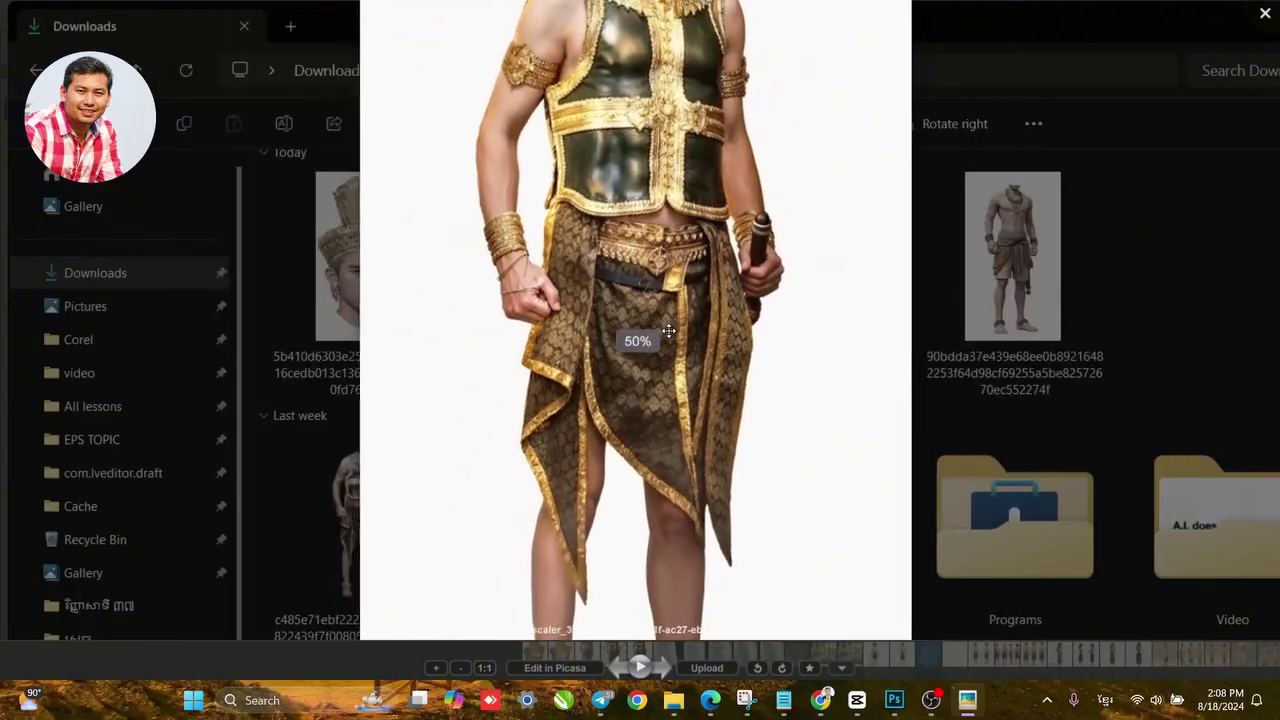
{"action": "left_click", "coordinate": [1265, 14]}
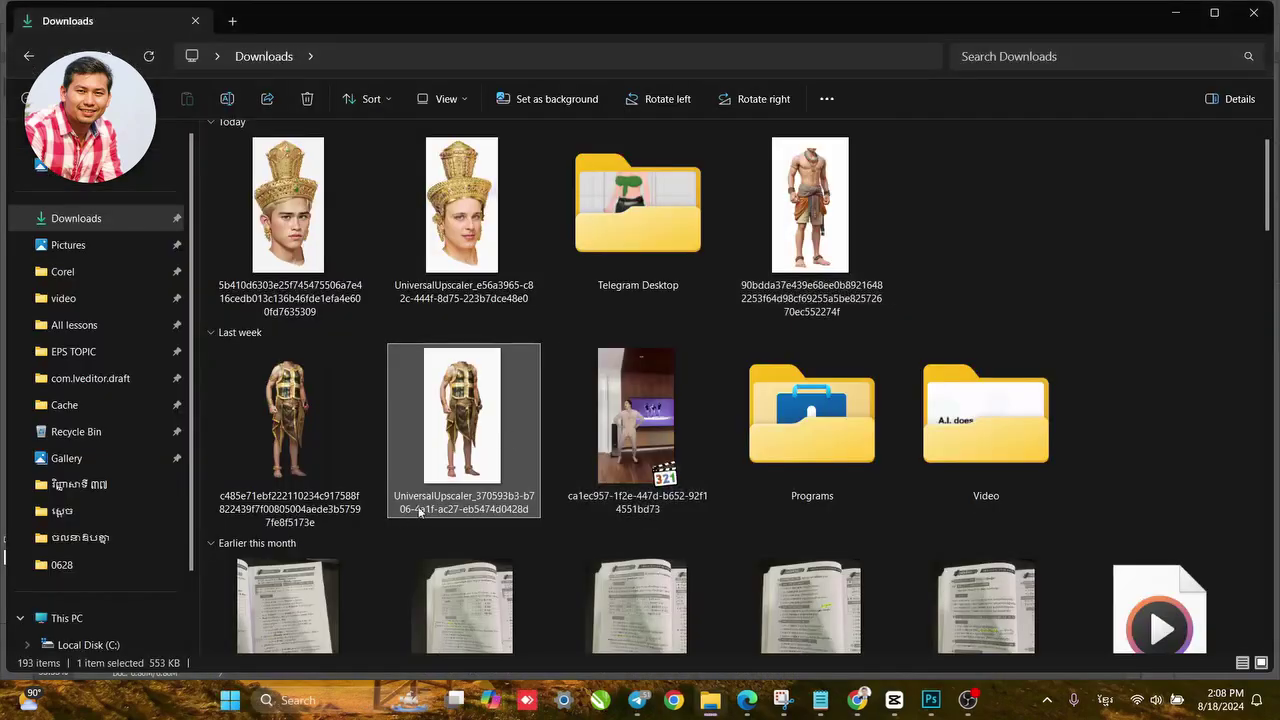
View the transparent-background costume body cutout from the Downloads folder, examining the skirt, chest armour and neck.
{"action": "double_click", "coordinate": [285, 443]}
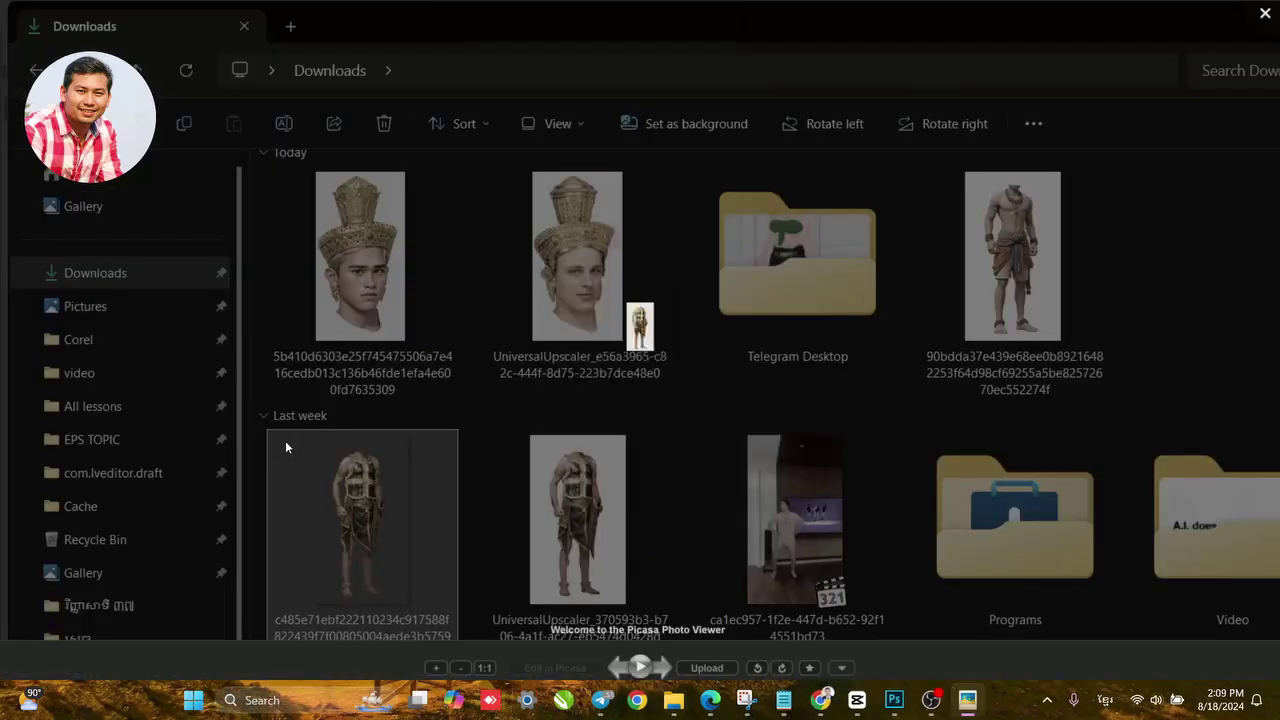
{"action": "scroll", "coordinate": [608, 298], "scroll_direction": "up", "scroll_amount": 4}
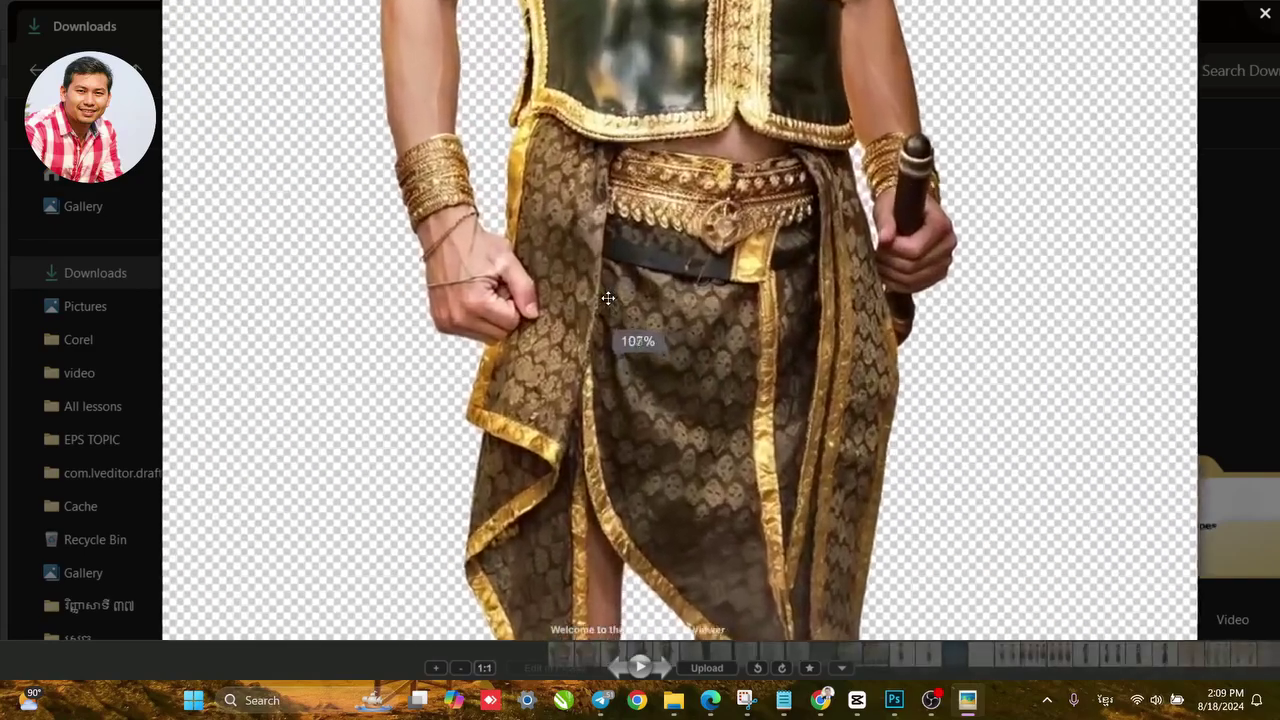
{"action": "left_click_drag", "start_coordinate": [608, 298], "coordinate": [602, 600]}
{"action": "left_click_drag", "start_coordinate": [660, 180], "coordinate": [651, 366]}
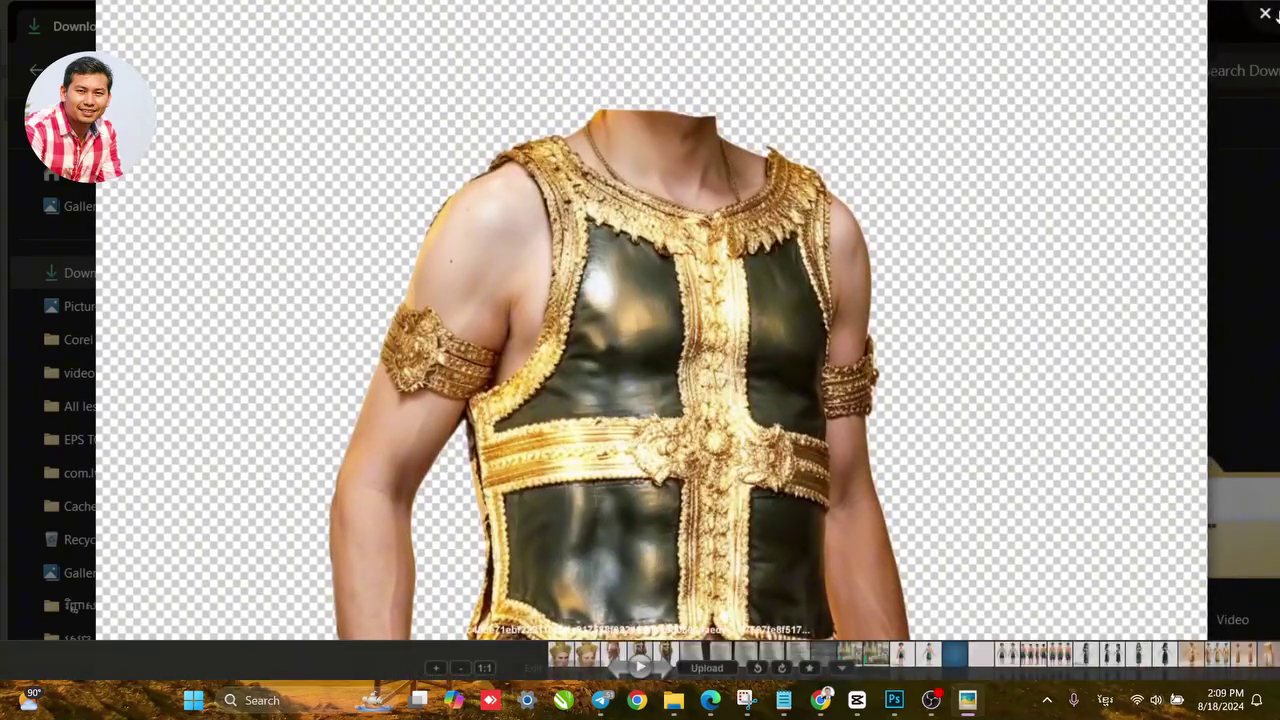
{"action": "left_click", "coordinate": [1265, 14]}
Place the transparent costume body cutout over the Khmer boy body in the Photoshop document.
{"action": "left_click_drag", "start_coordinate": [348, 441], "coordinate": [627, 436]}
{"action": "key", "text": "Return"}
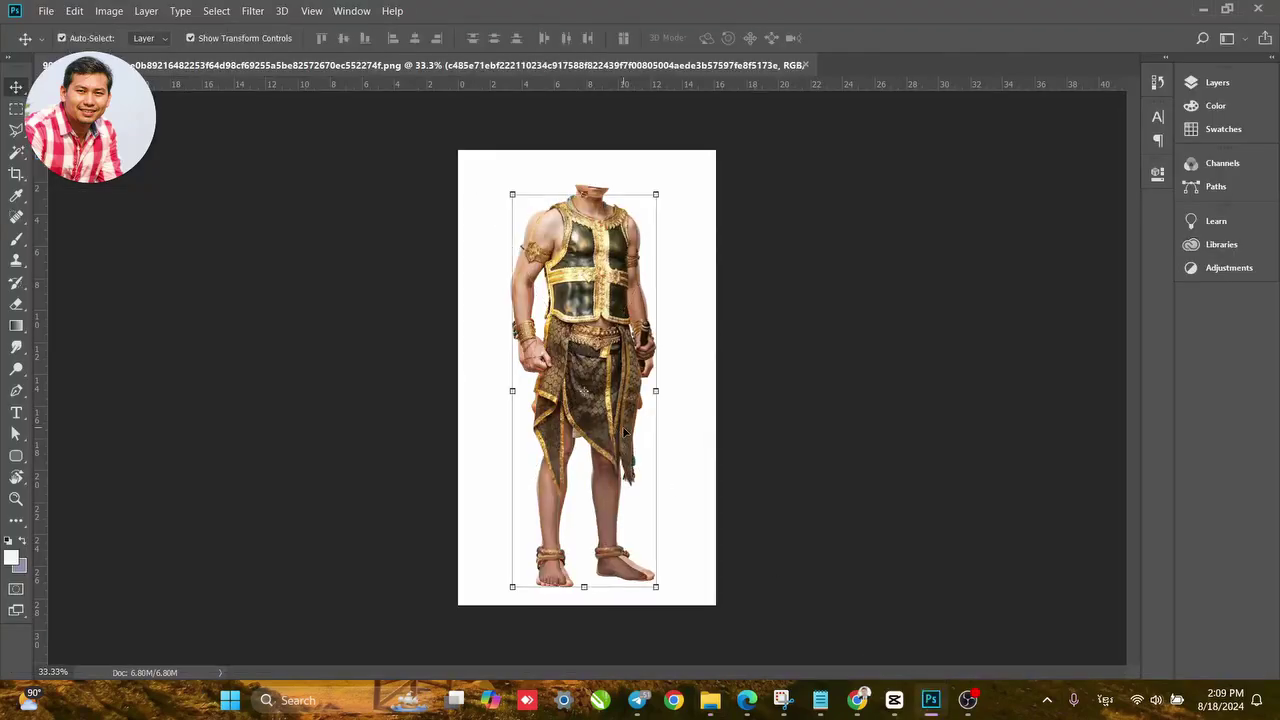
{"action": "left_click", "coordinate": [949, 359]}
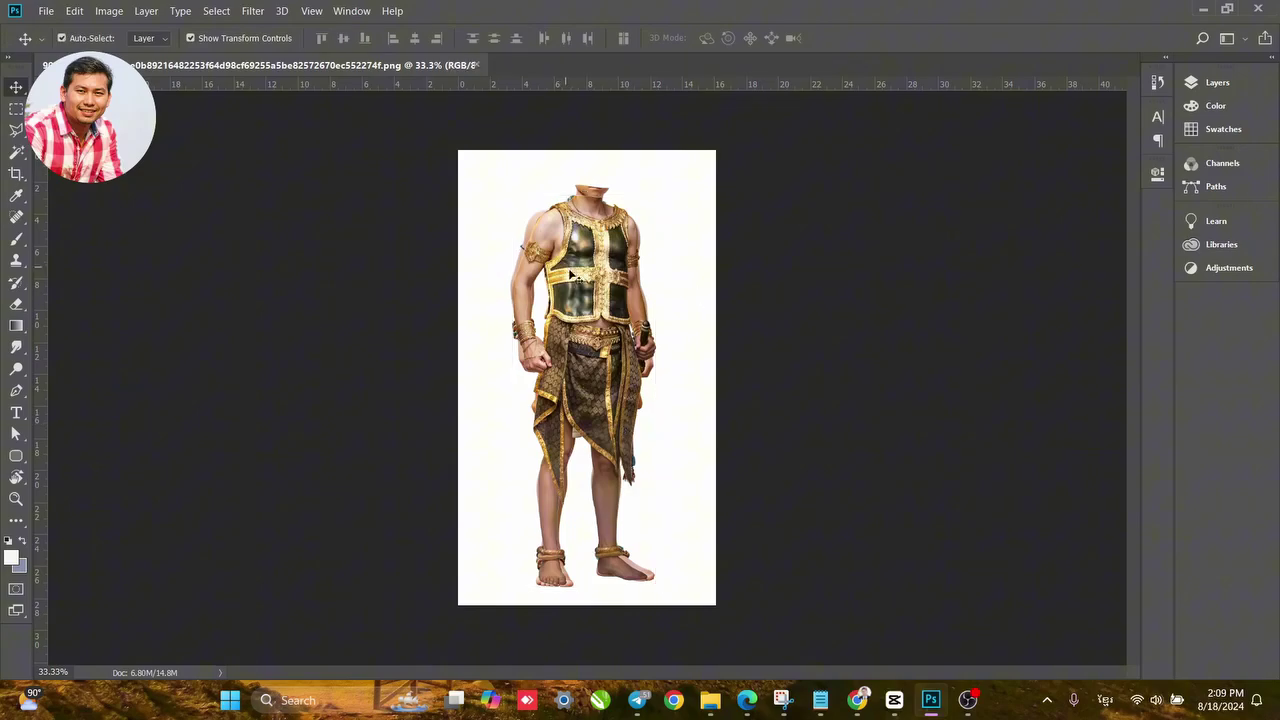
Compare the placed costume cutout's neck, shoulders and arms with the Khmer boy body beneath it.
{"action": "scroll", "coordinate": [576, 281], "scroll_direction": "up", "scroll_amount": 3}
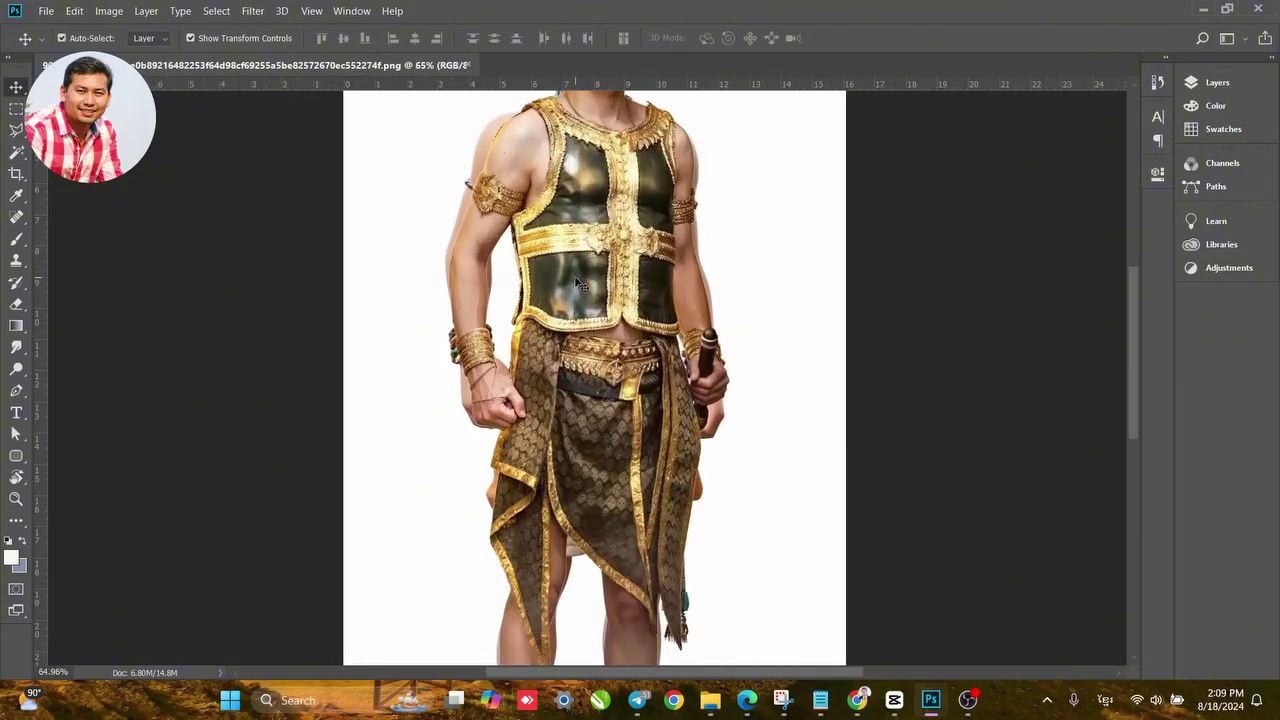
{"action": "scroll", "coordinate": [577, 286], "scroll_direction": "up", "scroll_amount": 3}
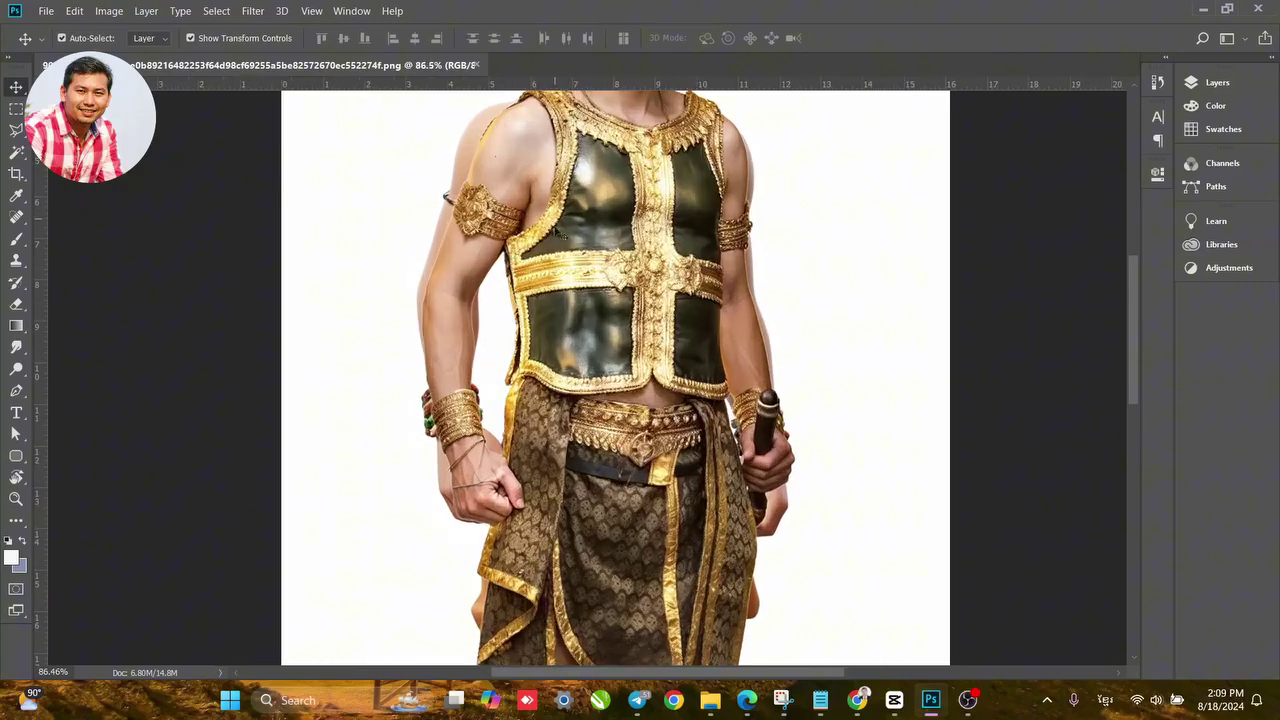
{"action": "scroll", "coordinate": [579, 290], "scroll_direction": "up", "scroll_amount": 4}
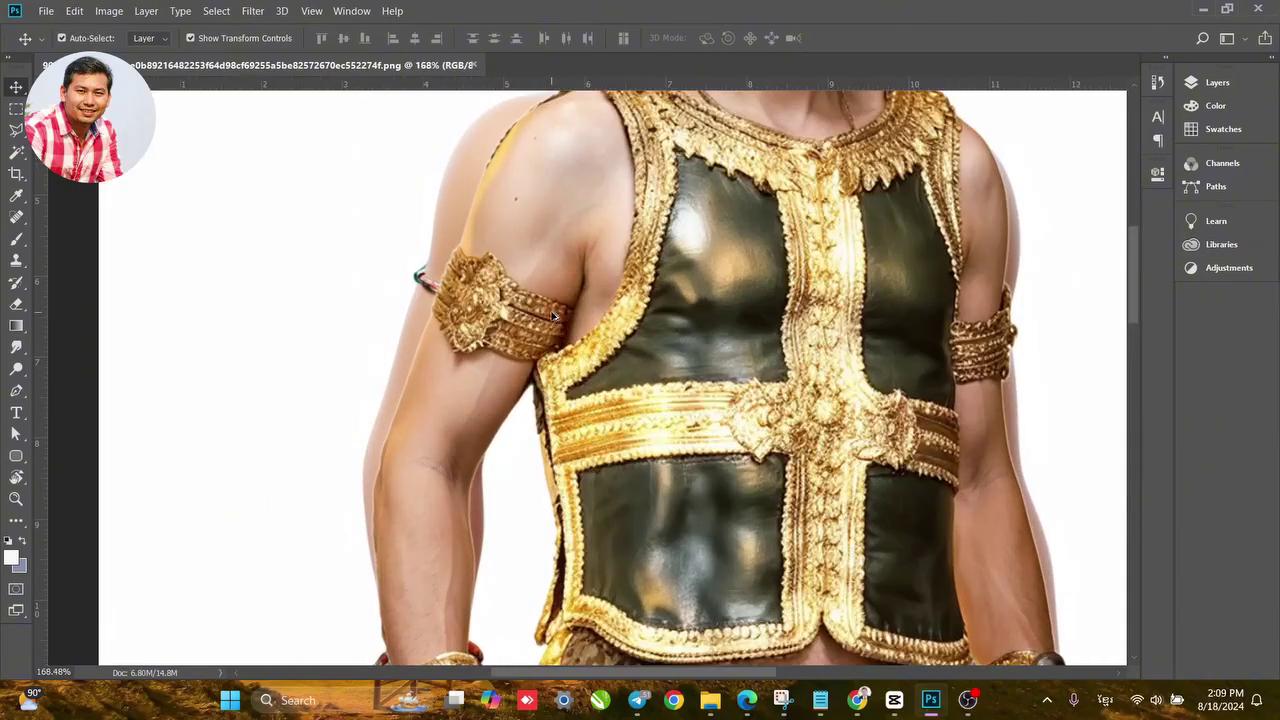
{"action": "scroll", "coordinate": [616, 332], "scroll_direction": "up", "scroll_amount": 5}
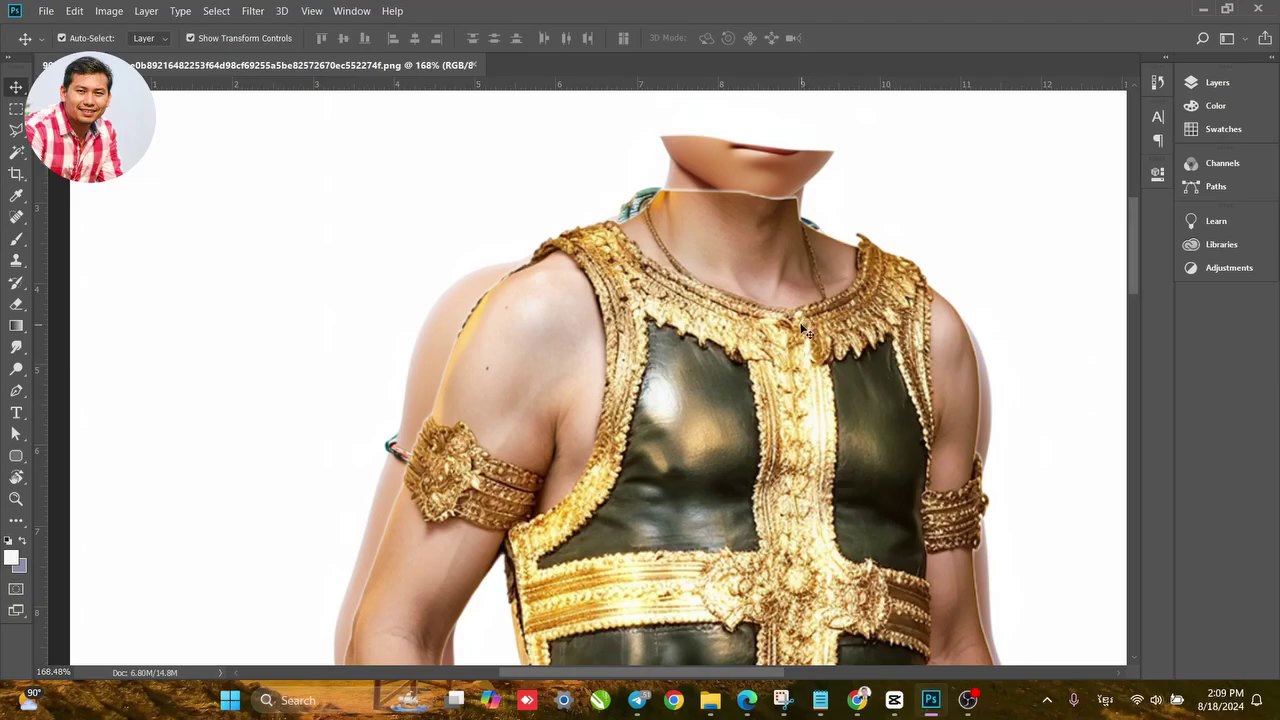
Start a Polygonal Lasso outline at the outer tip of the gold armband on the figure's right arm, tracing its upper edge.
{"action": "scroll", "coordinate": [803, 330], "scroll_direction": "up", "scroll_amount": 1}
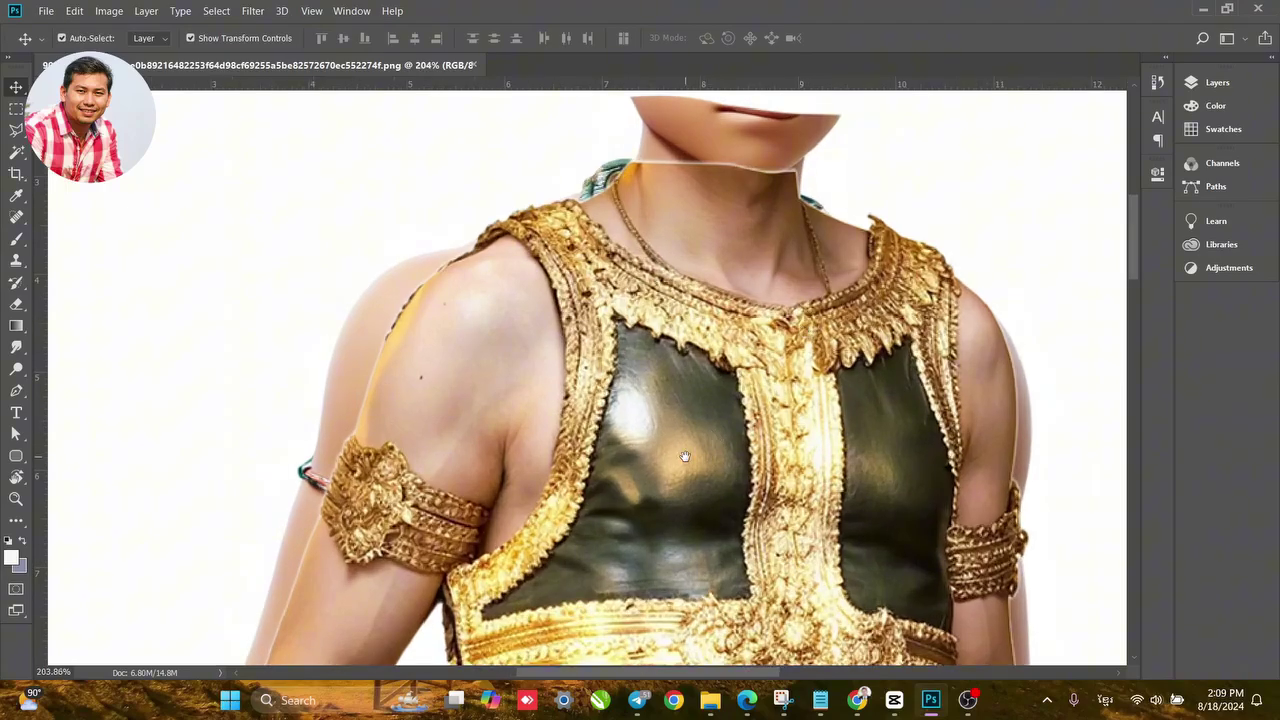
{"action": "left_click_drag", "start_coordinate": [685, 456], "coordinate": [666, 424]}
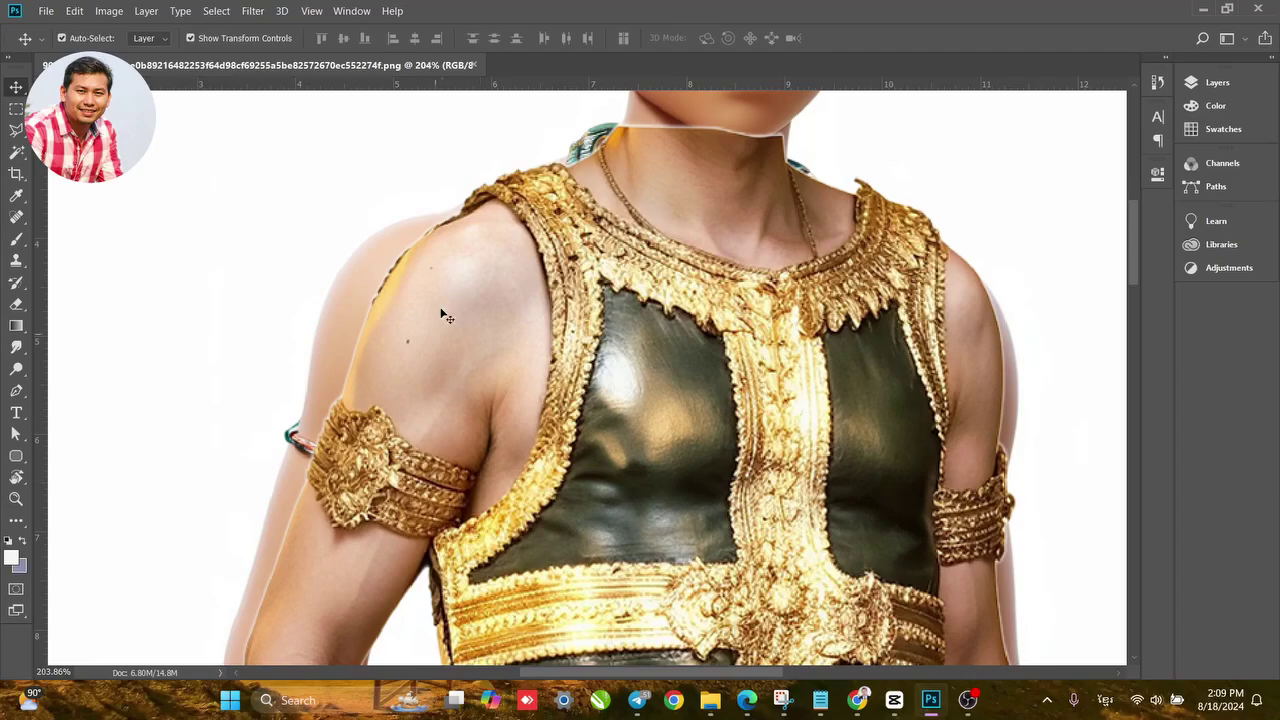
{"action": "left_click", "coordinate": [18, 131]}
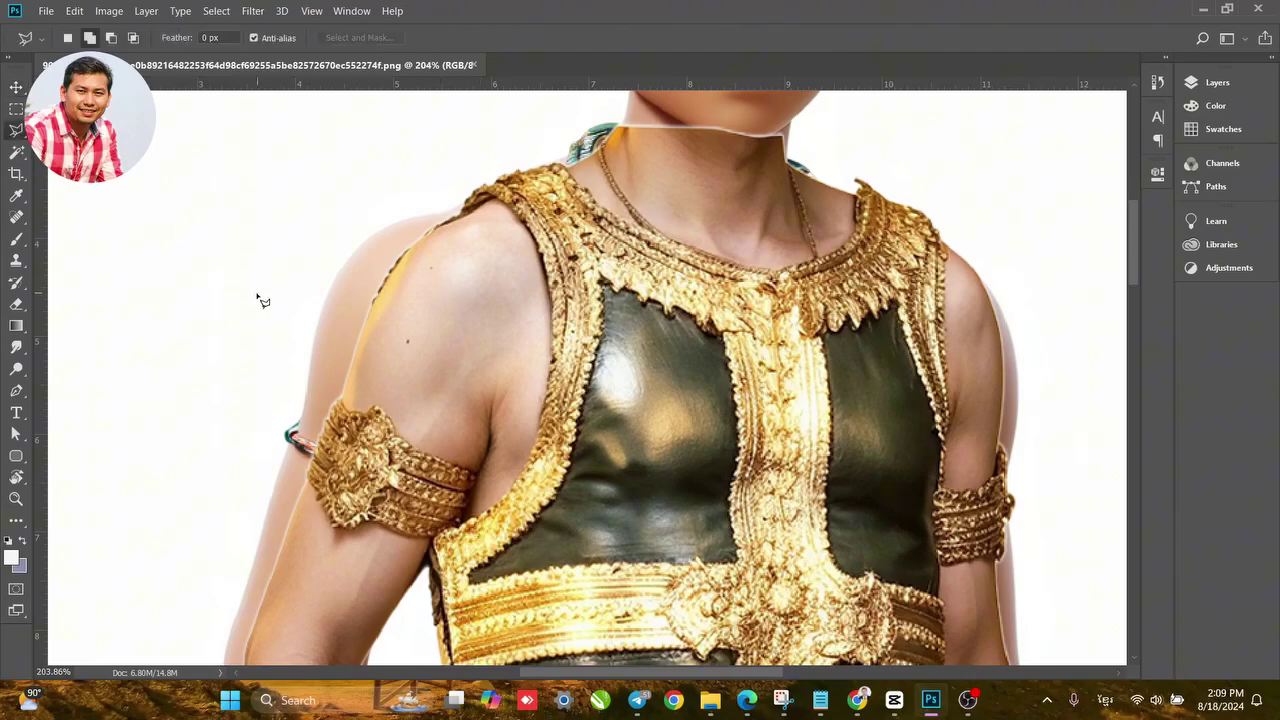
{"action": "left_click", "coordinate": [336, 393]}
{"action": "scroll", "coordinate": [356, 416], "scroll_direction": "up", "scroll_amount": 4}
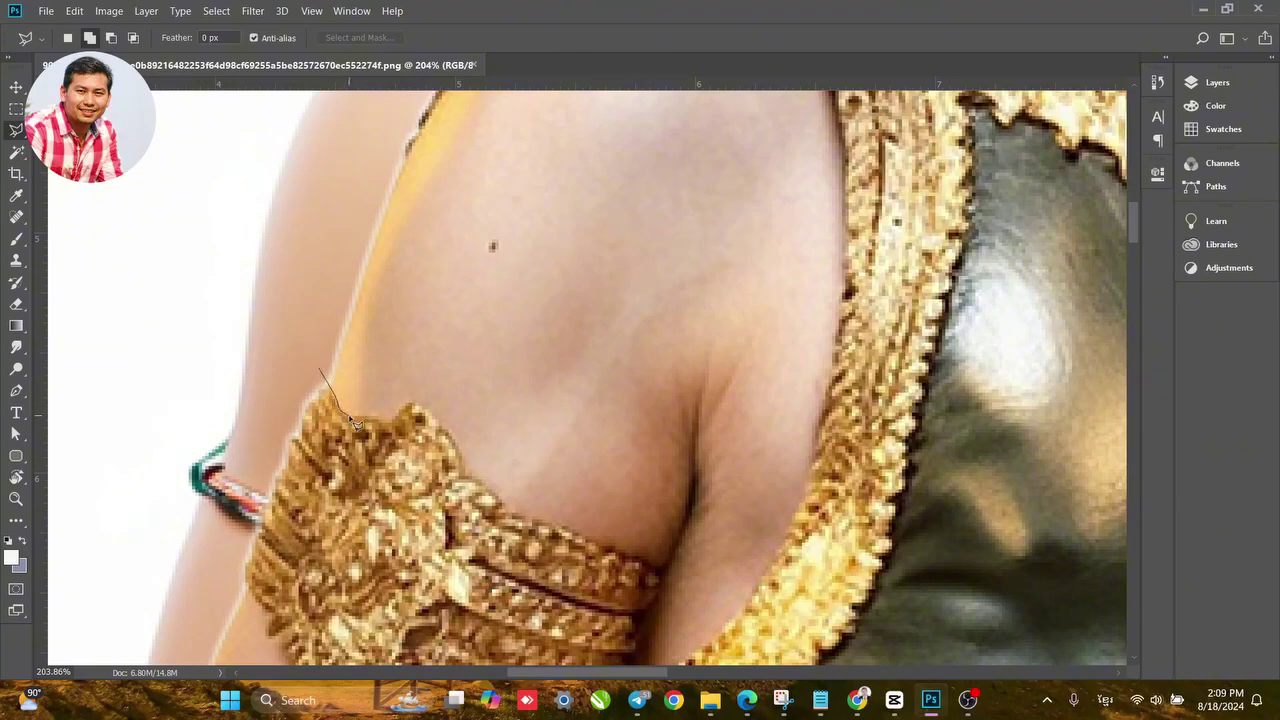
{"action": "left_click", "coordinate": [350, 416]}
{"action": "left_click", "coordinate": [388, 421]}
{"action": "left_click", "coordinate": [410, 403]}
{"action": "left_click", "coordinate": [657, 569]}
Continue the lasso outline around the armband's inner end, lower edge and outer side, closing the selection at its starting point.
{"action": "key", "text": "space"}
{"action": "left_click_drag", "start_coordinate": [657, 569], "coordinate": [630, 462]}
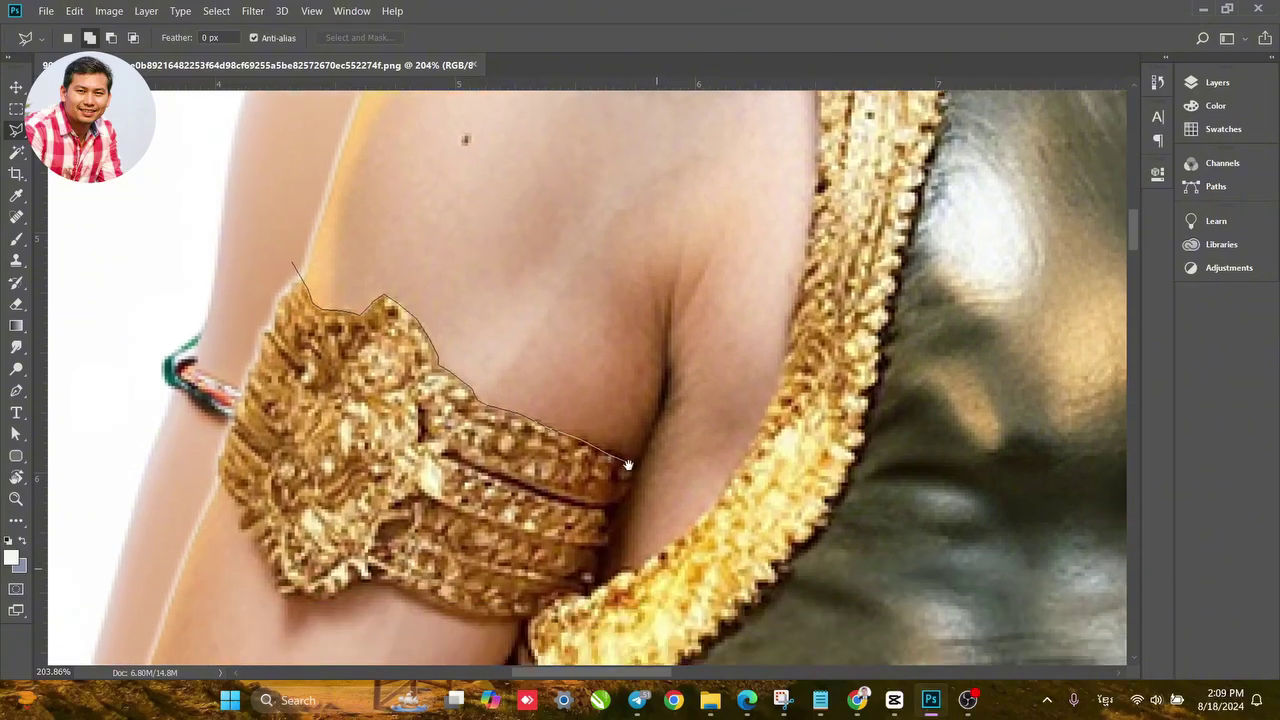
{"action": "left_click", "coordinate": [633, 469]}
{"action": "left_click_drag", "start_coordinate": [637, 490], "coordinate": [605, 555]}
{"action": "mouse_move", "coordinate": [605, 554]}
{"action": "left_mouse_down"}
{"action": "mouse_move", "coordinate": [532, 625]}
{"action": "mouse_move", "coordinate": [472, 628]}
{"action": "mouse_move", "coordinate": [373, 586]}
{"action": "mouse_move", "coordinate": [314, 608]}
{"action": "mouse_move", "coordinate": [282, 592]}
{"action": "mouse_move", "coordinate": [206, 465]}
{"action": "mouse_move", "coordinate": [237, 372]}
{"action": "mouse_move", "coordinate": [294, 268]}
{"action": "left_mouse_up"}
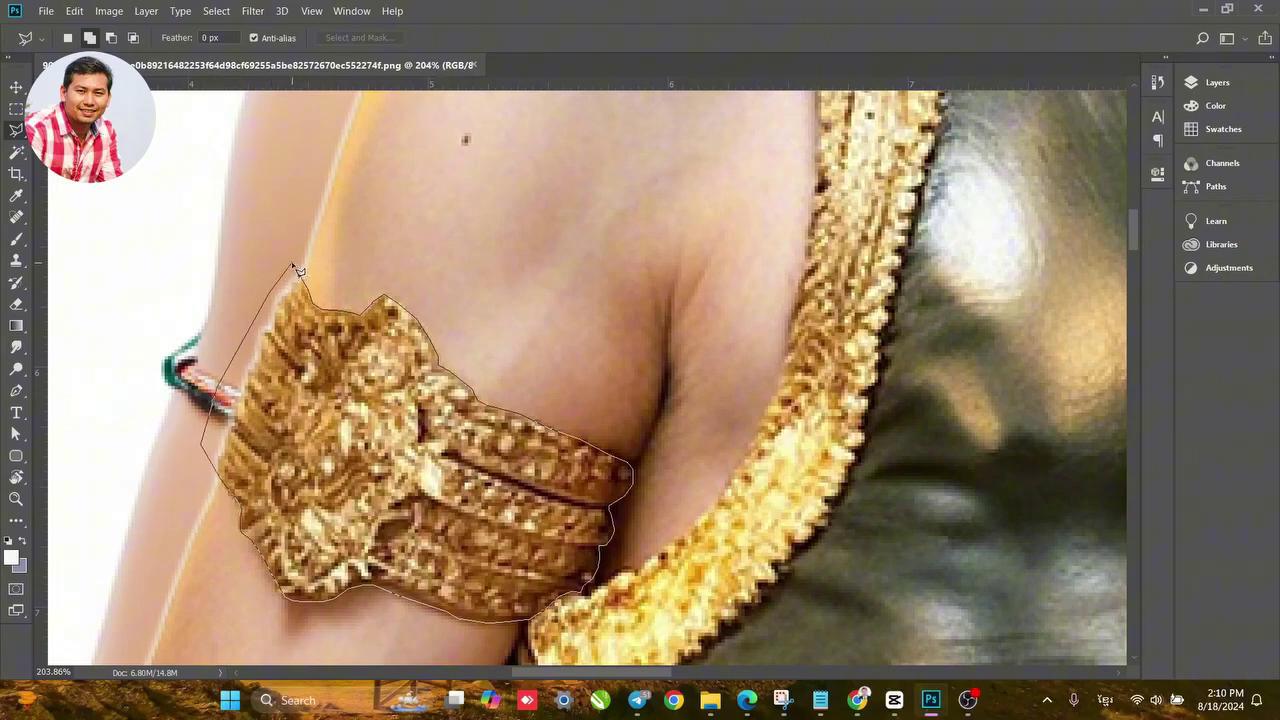
Copy the selected armband onto its own layer, then make the costume layer active again.
{"action": "left_click", "coordinate": [15, 89]}
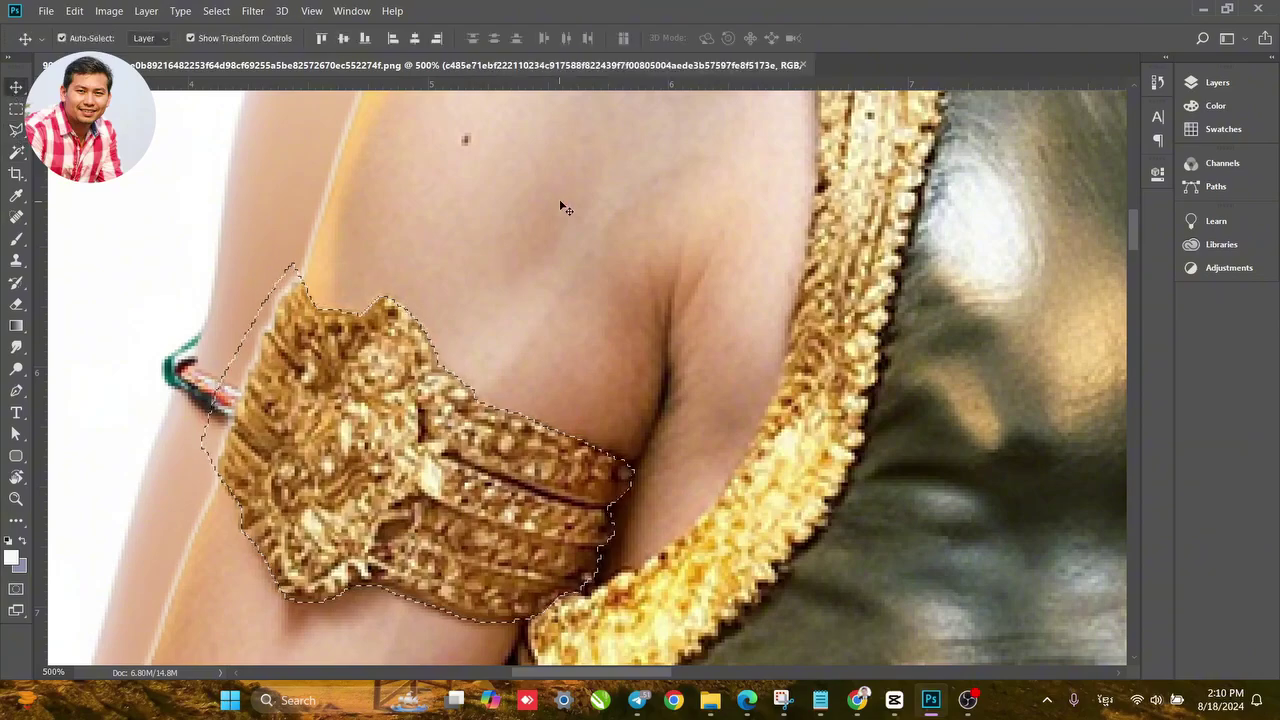
{"action": "key", "text": "ctrl"}
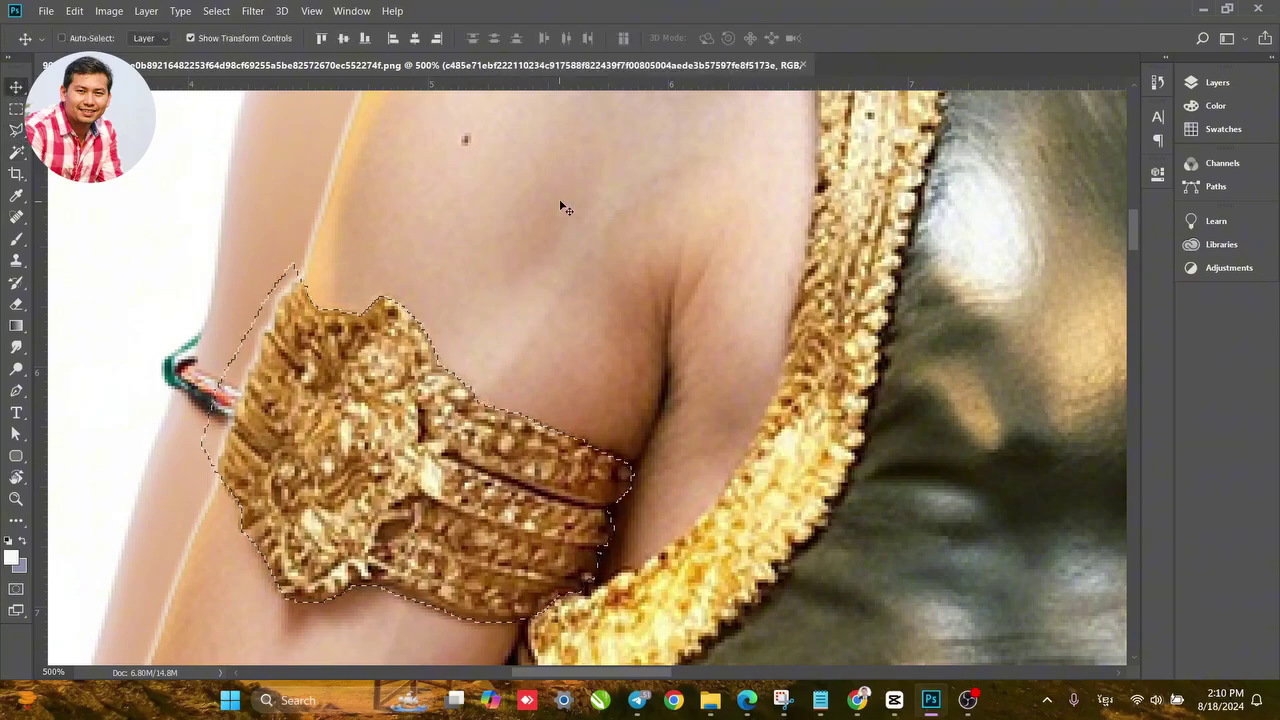
{"action": "key", "text": "ctrl+j"}
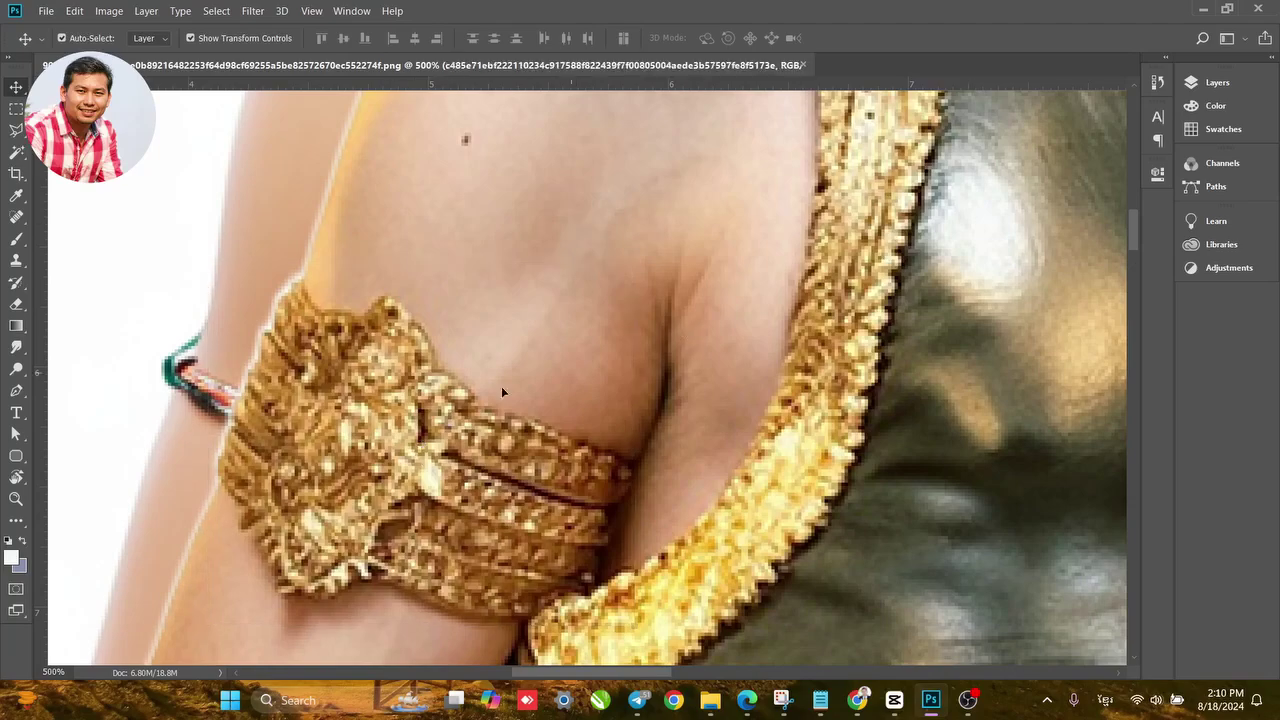
{"action": "left_click_drag", "start_coordinate": [736, 409], "coordinate": [686, 290]}
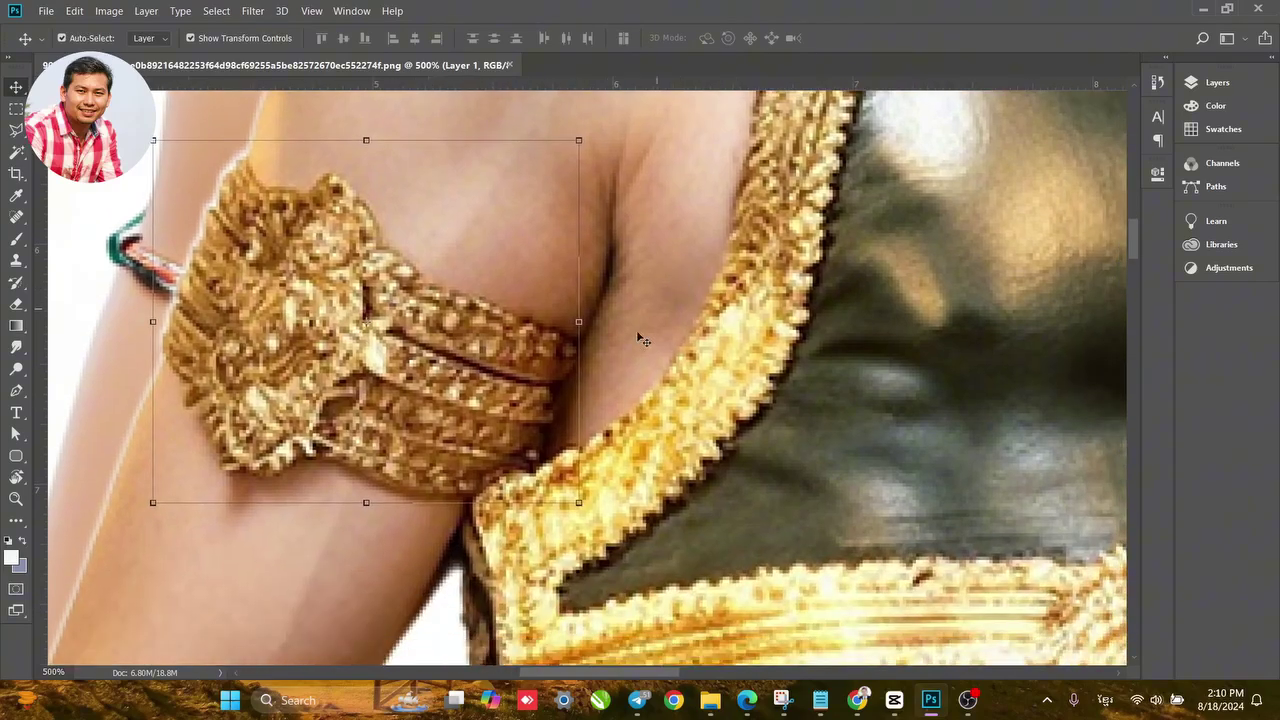
{"action": "left_click_drag", "start_coordinate": [698, 406], "coordinate": [627, 311]}
{"action": "left_click", "coordinate": [721, 373]}
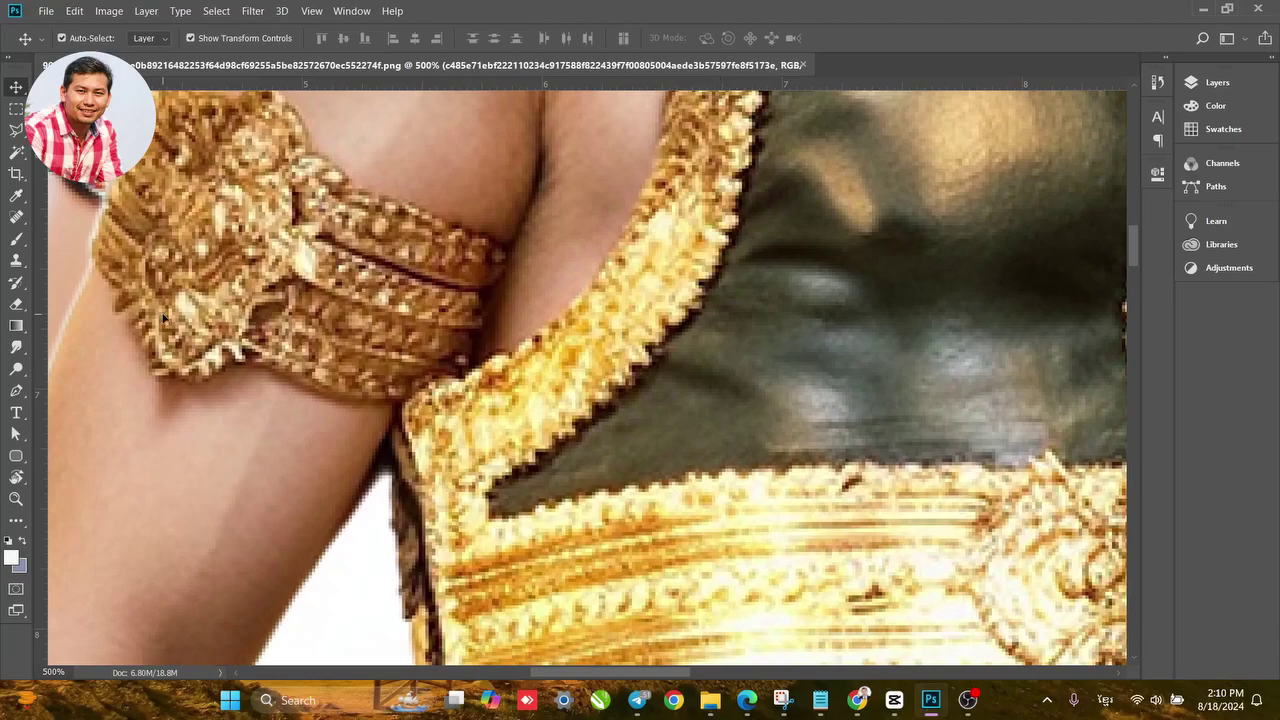
Start a Polygonal Lasso outline outside the right shoulder, running diagonally across the armband down to the lower end of the armhole trim.
{"action": "left_click_drag", "start_coordinate": [586, 450], "coordinate": [438, 348]}
{"action": "left_click", "coordinate": [16, 130]}
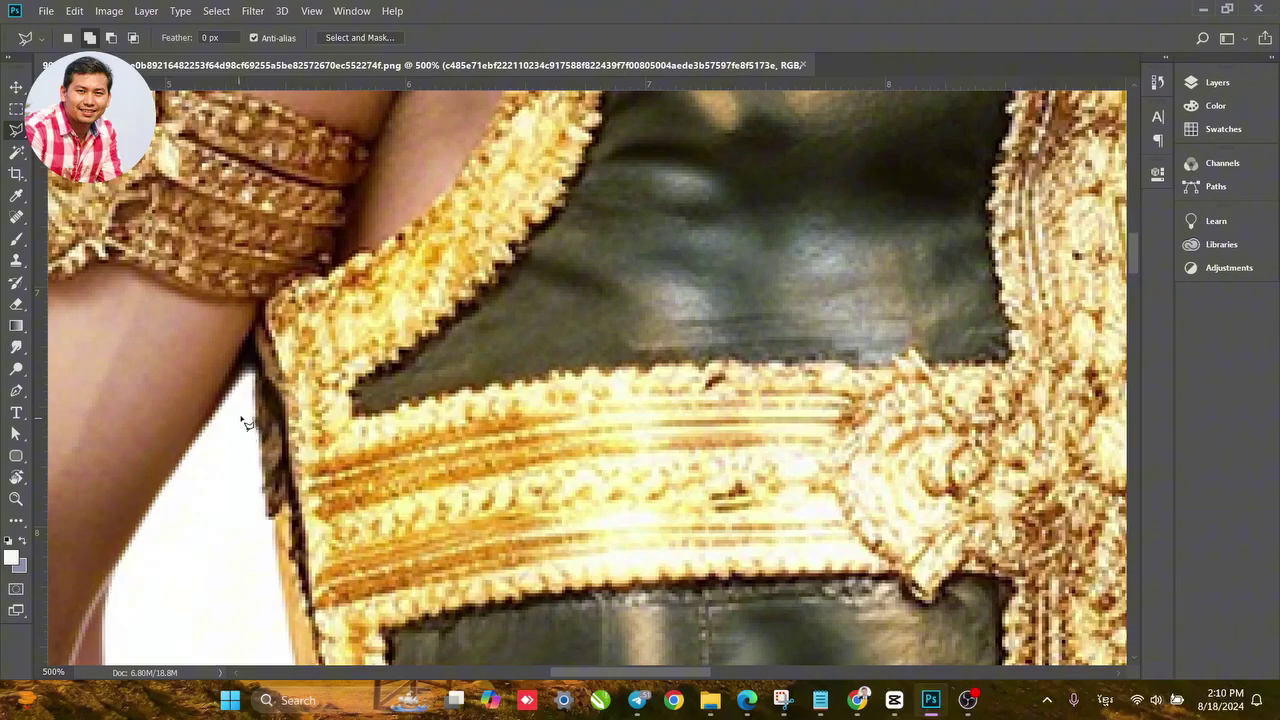
{"action": "left_click_drag", "start_coordinate": [278, 235], "coordinate": [269, 532]}
{"action": "left_click_drag", "start_coordinate": [293, 374], "coordinate": [322, 621]}
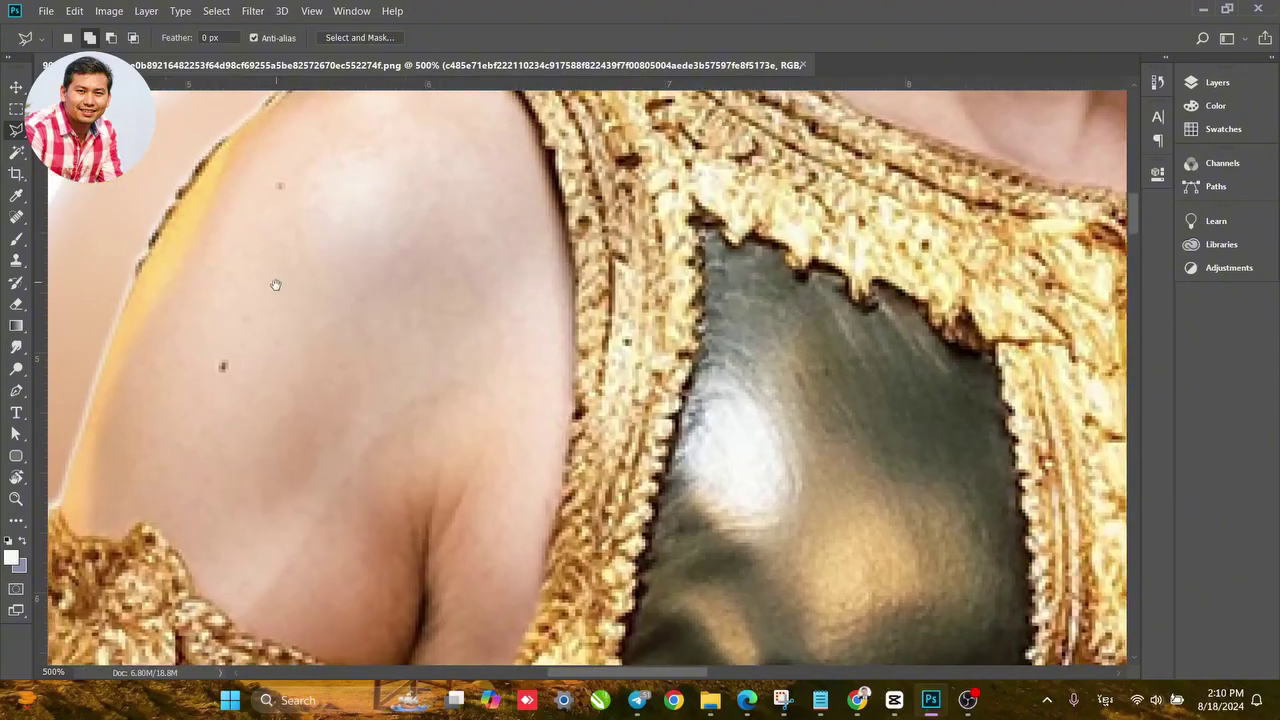
{"action": "left_click_drag", "start_coordinate": [276, 285], "coordinate": [333, 223]}
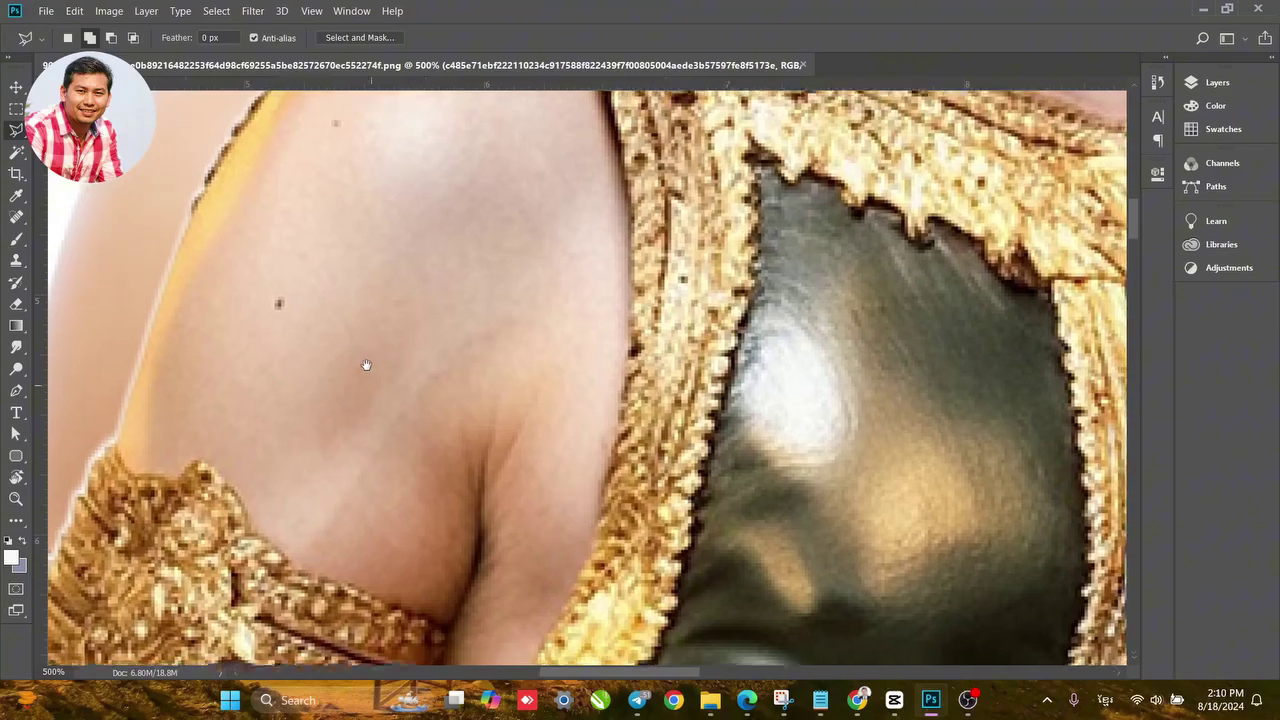
{"action": "left_click_drag", "start_coordinate": [366, 365], "coordinate": [363, 209]}
{"action": "left_click_drag", "start_coordinate": [360, 357], "coordinate": [318, 360]}
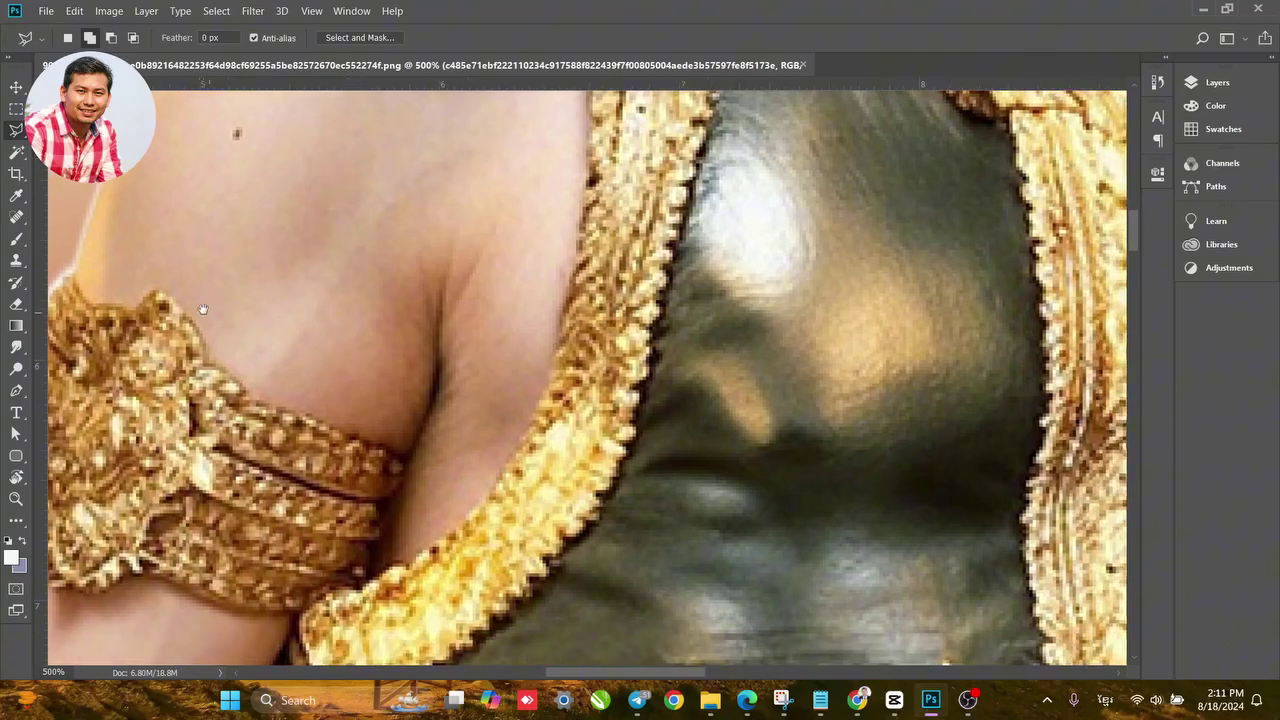
{"action": "left_click_drag", "start_coordinate": [203, 310], "coordinate": [435, 350]}
{"action": "left_click", "coordinate": [251, 315]}
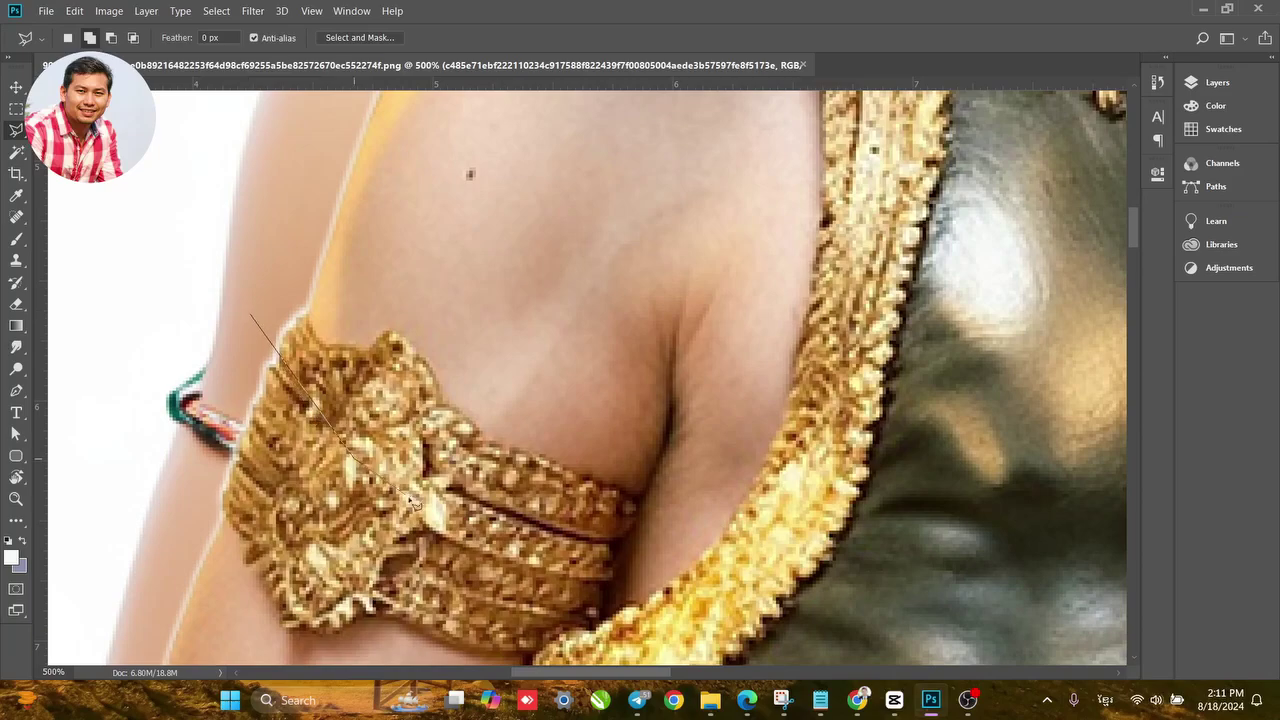
{"action": "left_click", "coordinate": [350, 457]}
{"action": "left_click", "coordinate": [585, 588]}
{"action": "left_click", "coordinate": [591, 629]}
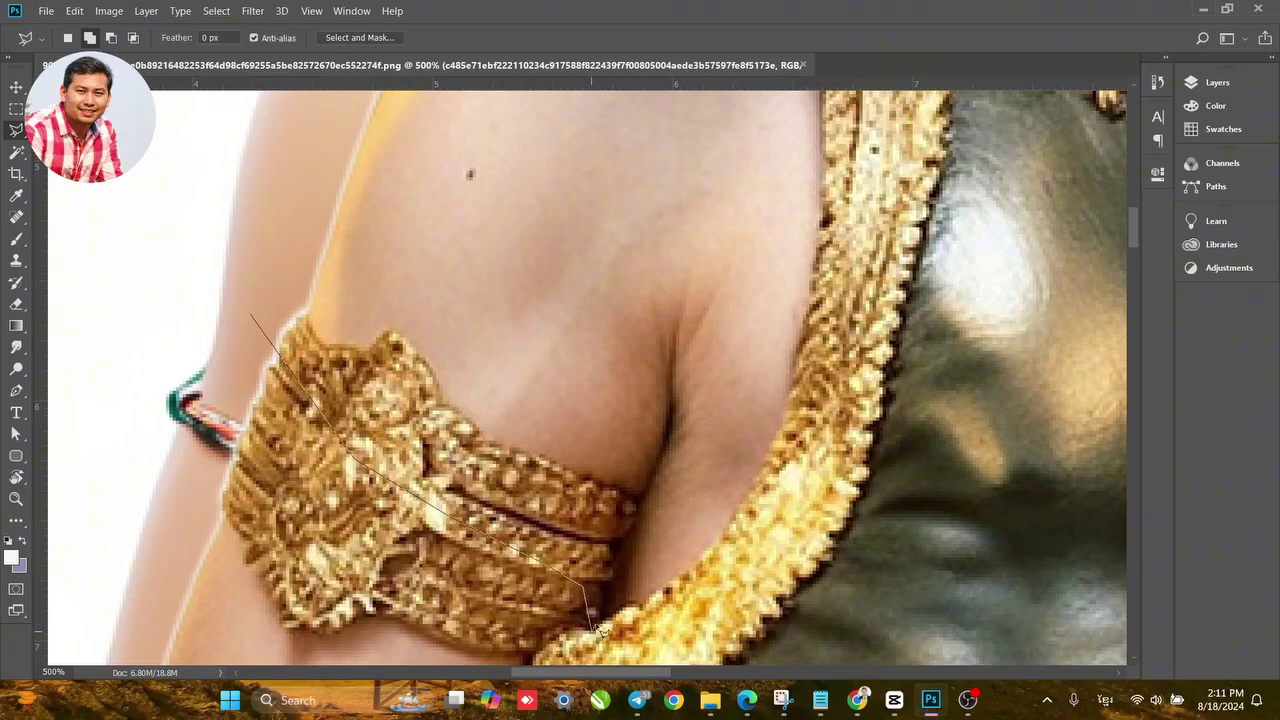
Trace the lasso outline up the skin-side edge of the gold armhole trim to the top of the shoulder.
{"action": "left_click", "coordinate": [644, 604]}
{"action": "left_click", "coordinate": [668, 588]}
{"action": "left_click", "coordinate": [714, 543]}
{"action": "left_click", "coordinate": [748, 496]}
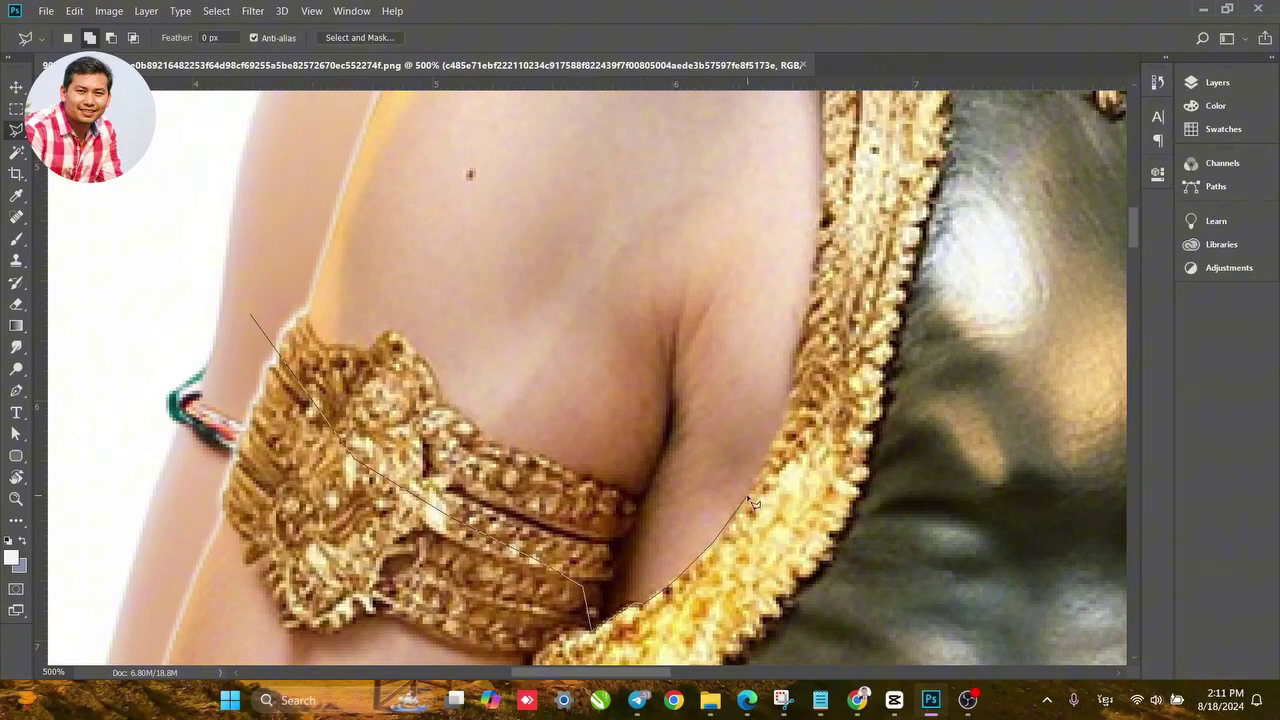
{"action": "left_click", "coordinate": [792, 396]}
{"action": "left_click_drag", "start_coordinate": [802, 171], "coordinate": [748, 405]}
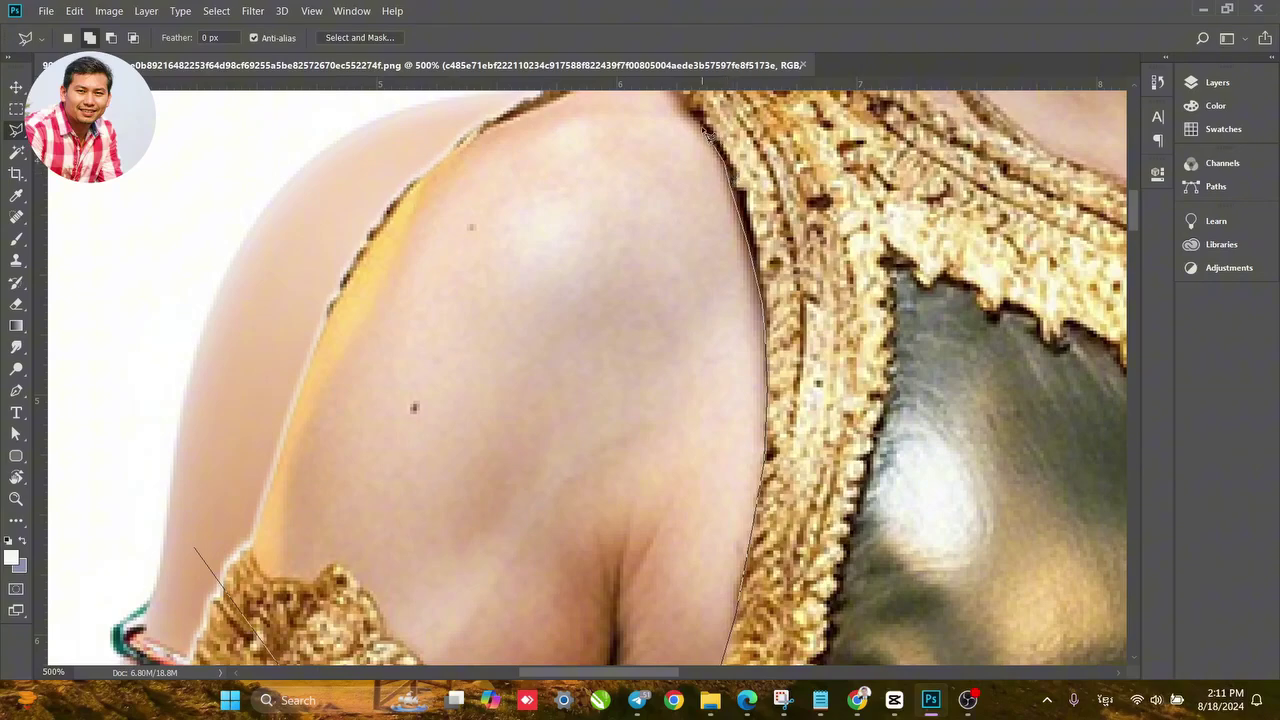
{"action": "left_click_drag", "start_coordinate": [672, 141], "coordinate": [711, 254]}
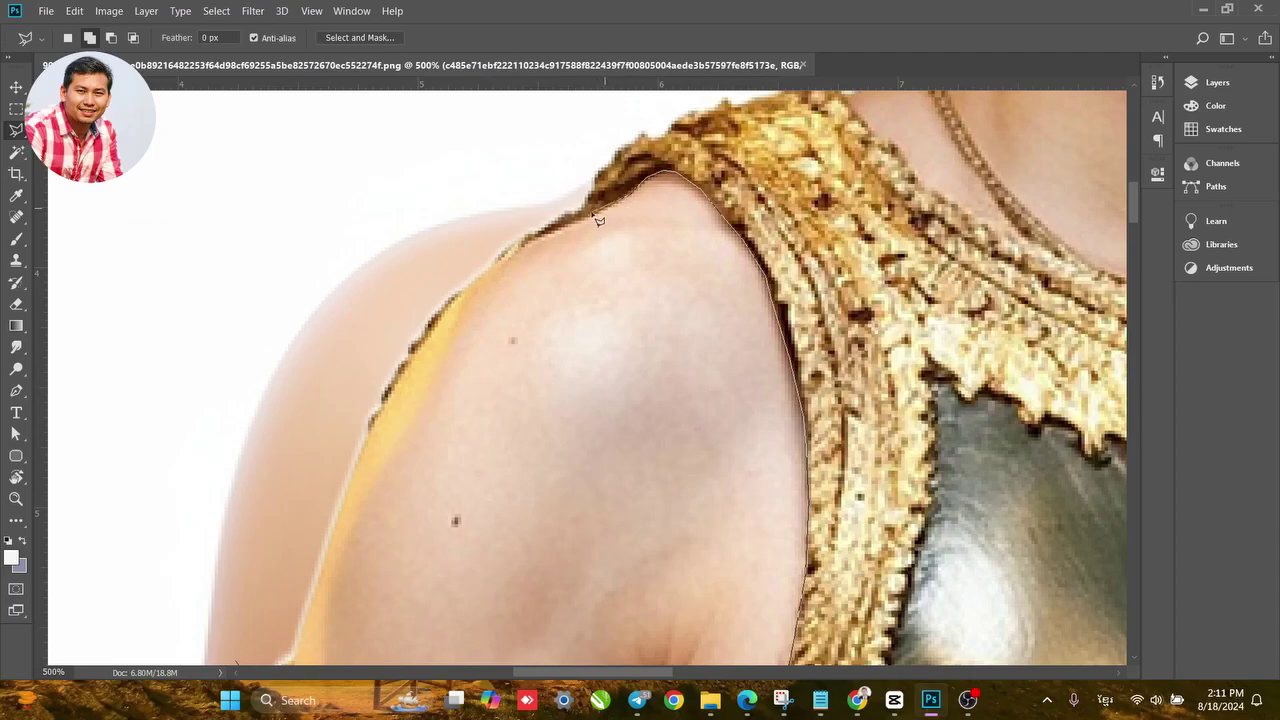
Continue the lasso outline around the outside of the costume's right shoulder and upper arm, closing the selection above the armband.
{"action": "left_click", "coordinate": [531, 243]}
{"action": "left_click", "coordinate": [482, 250]}
{"action": "left_click", "coordinate": [404, 292]}
{"action": "left_click", "coordinate": [343, 358]}
{"action": "left_click_drag", "start_coordinate": [253, 480], "coordinate": [381, 240]}
{"action": "left_click", "coordinate": [372, 262]}
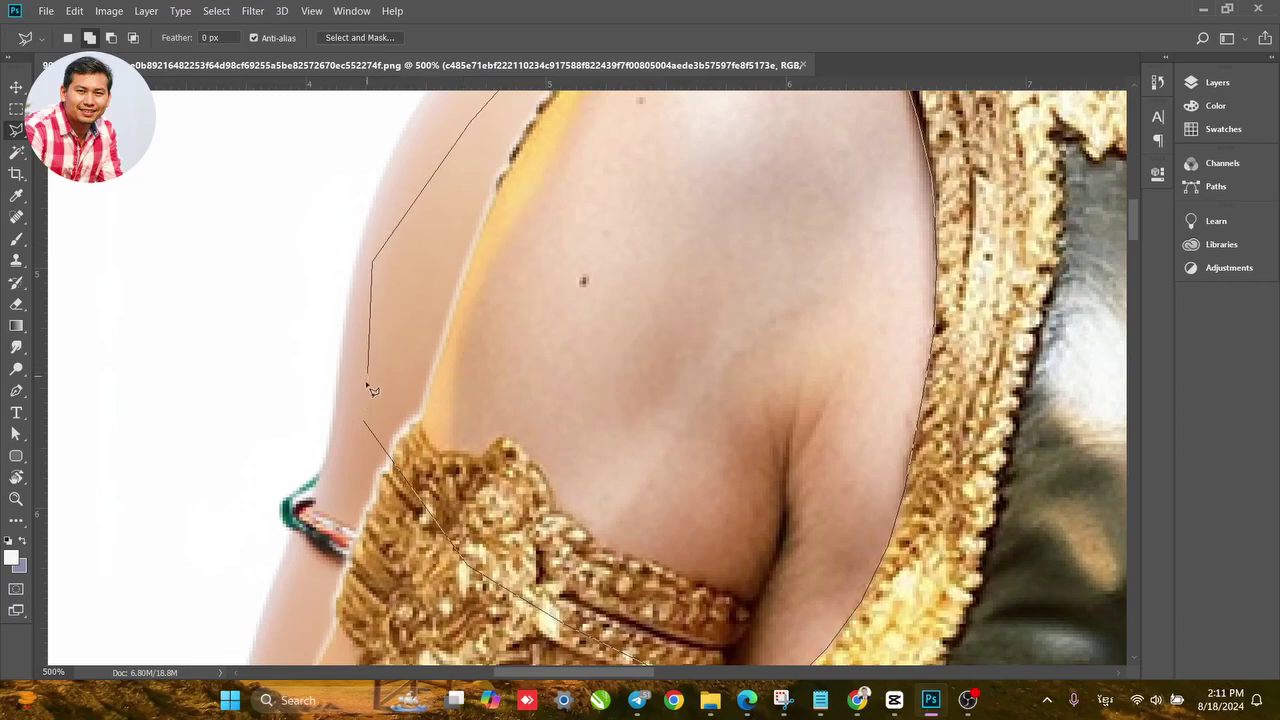
{"action": "left_click", "coordinate": [365, 424]}
Rasterize the placed costume layer.
{"action": "left_click", "coordinate": [16, 88]}
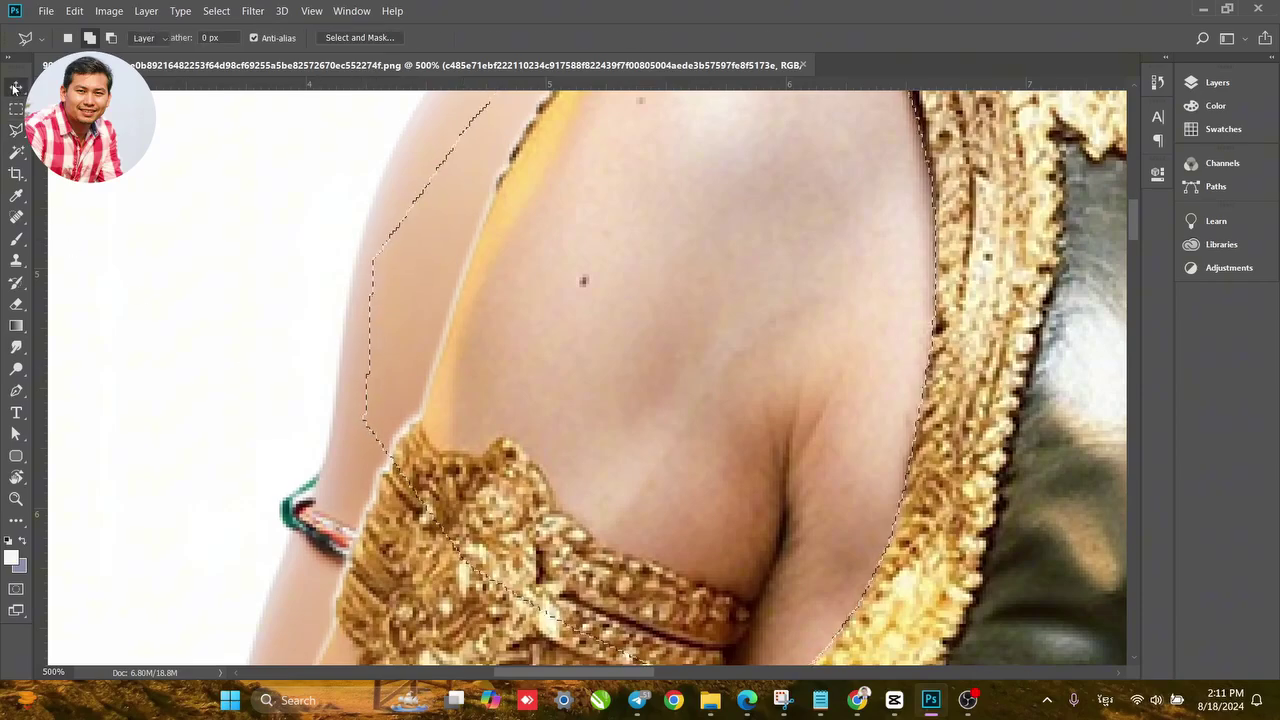
{"action": "left_click_drag", "start_coordinate": [572, 298], "coordinate": [317, 406]}
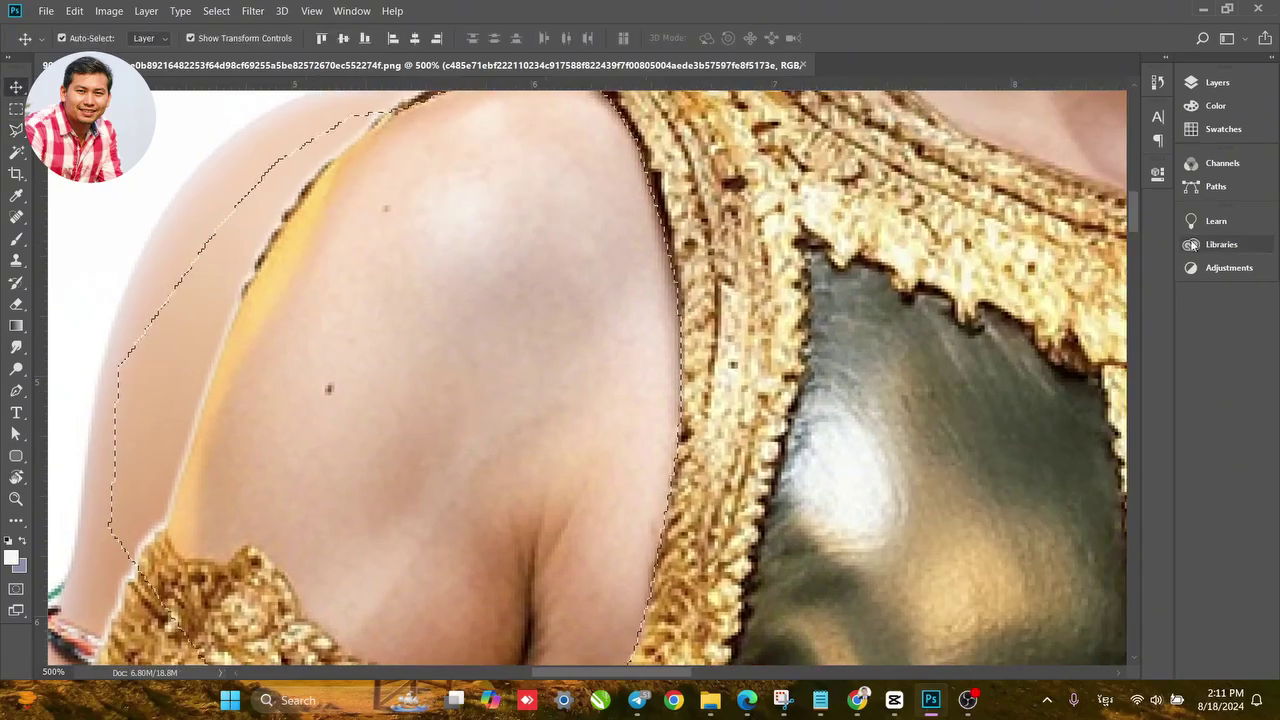
{"action": "left_click", "coordinate": [1219, 88]}
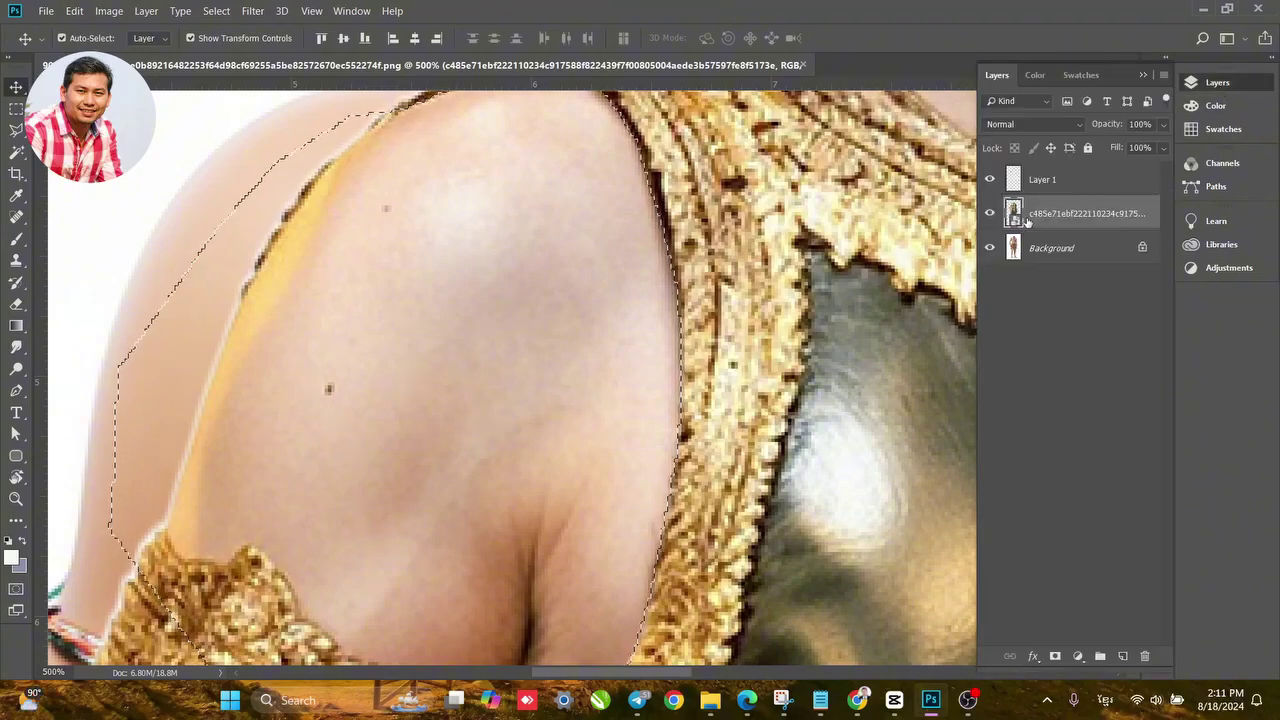
{"action": "right_click", "coordinate": [1045, 218]}
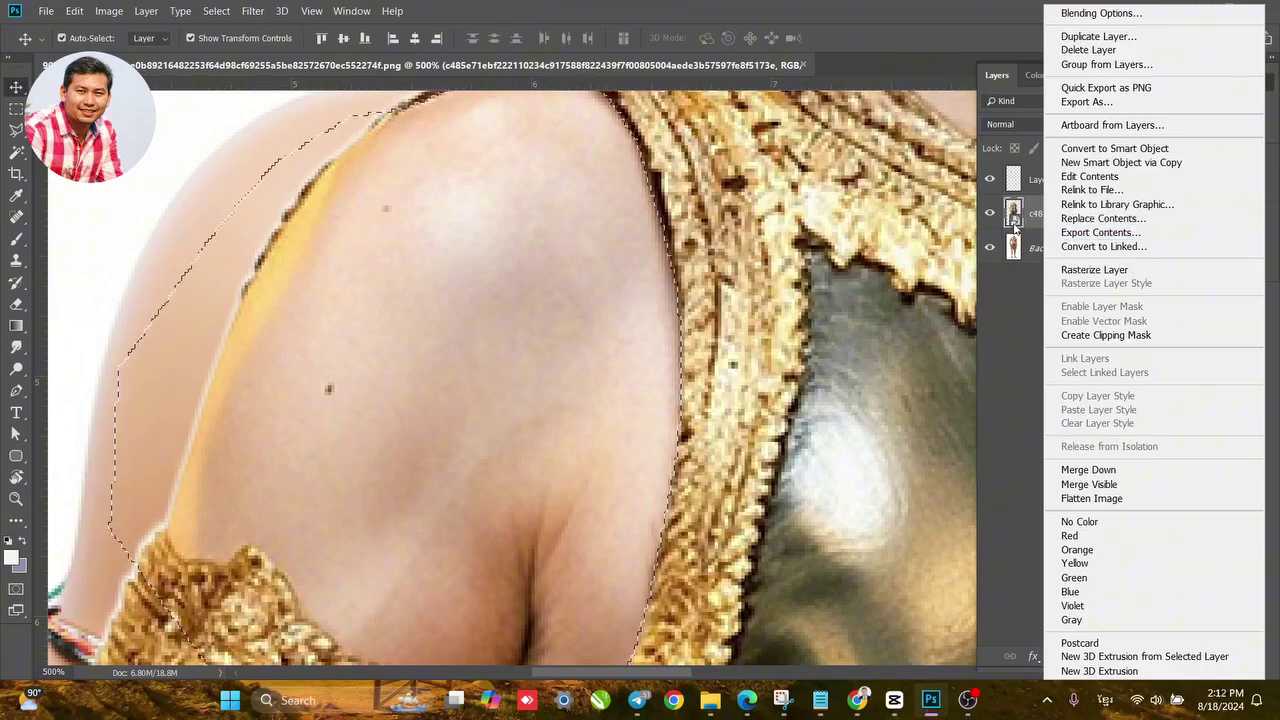
{"action": "left_click", "coordinate": [1086, 273]}
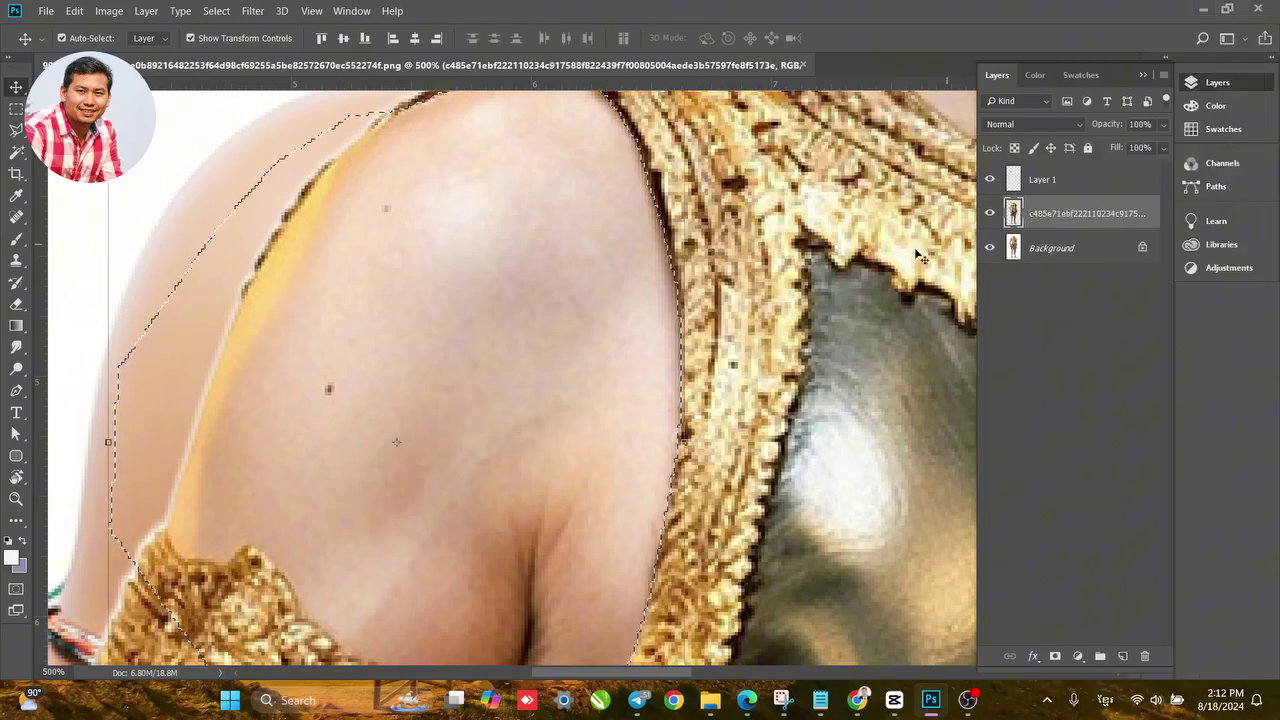
Delete the selected right shoulder and upper-arm skin from the costume layer, then clear the selection.
{"action": "key", "text": "Delete"}
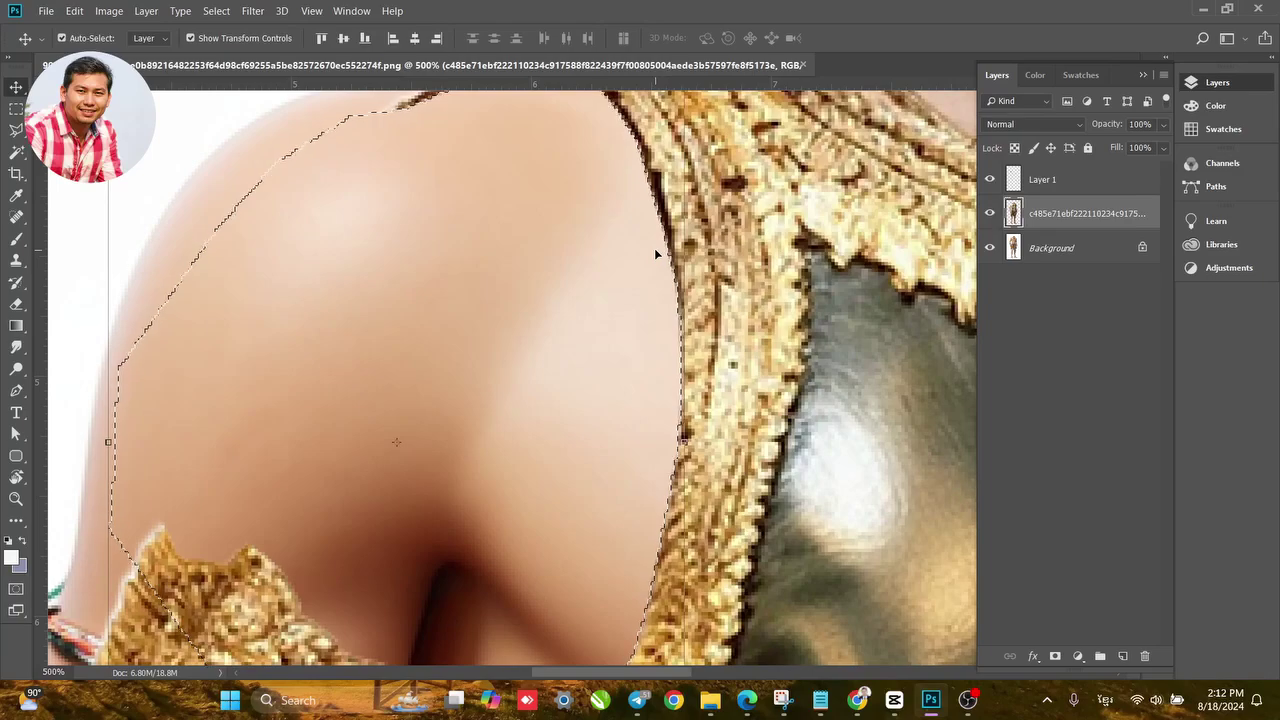
{"action": "scroll", "coordinate": [450, 322], "scroll_direction": "down", "scroll_amount": 6}
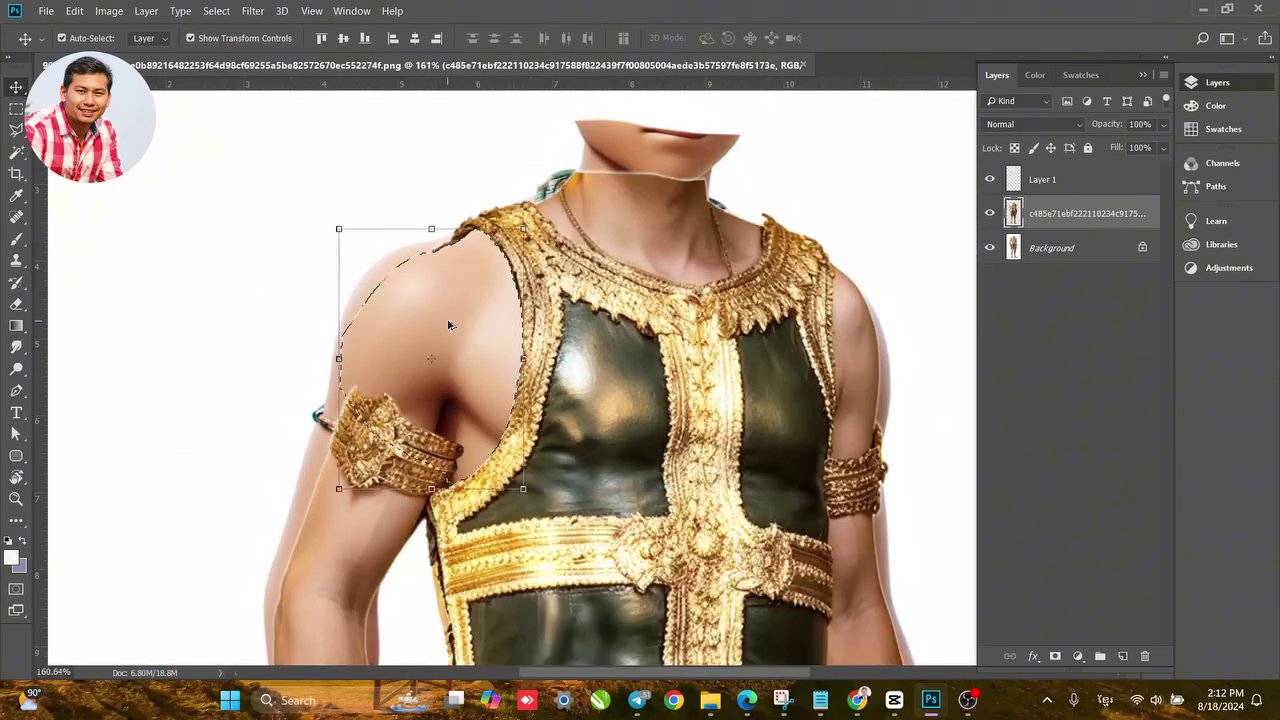
{"action": "left_click_drag", "start_coordinate": [596, 321], "coordinate": [572, 336]}
{"action": "scroll", "coordinate": [514, 300], "scroll_direction": "up", "scroll_amount": 4}
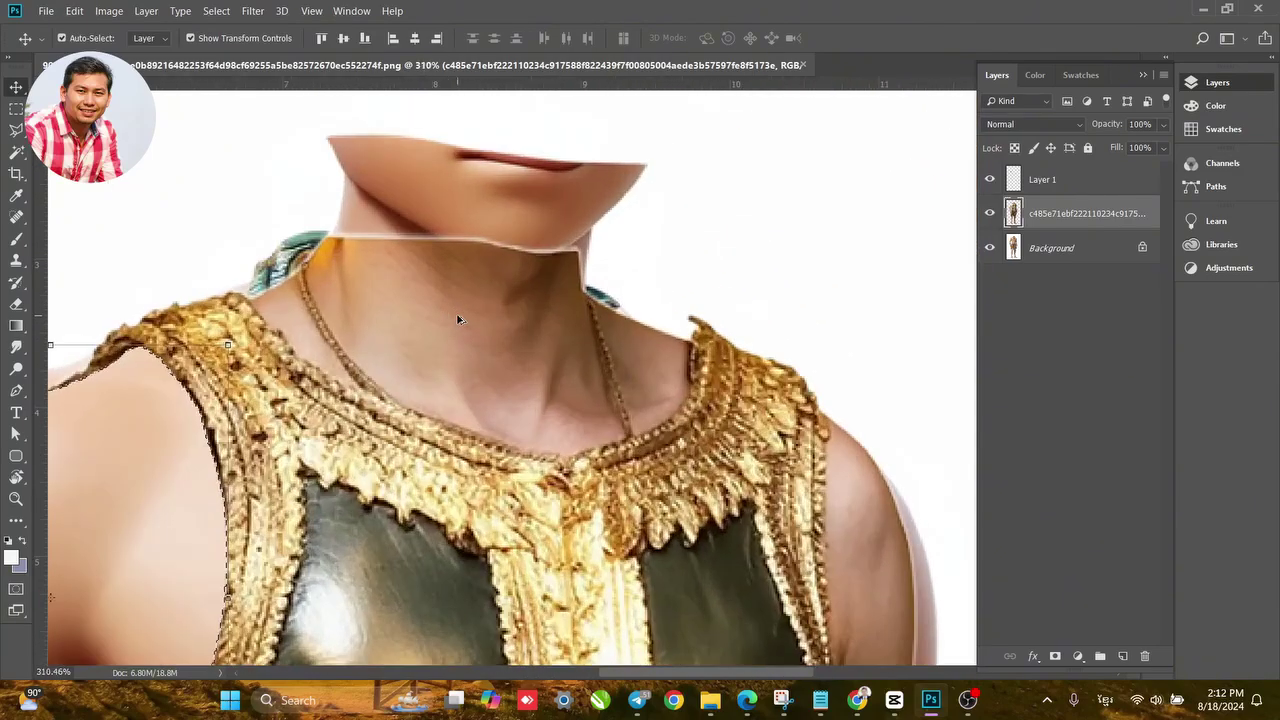
{"action": "key", "text": "ctrl+d"}
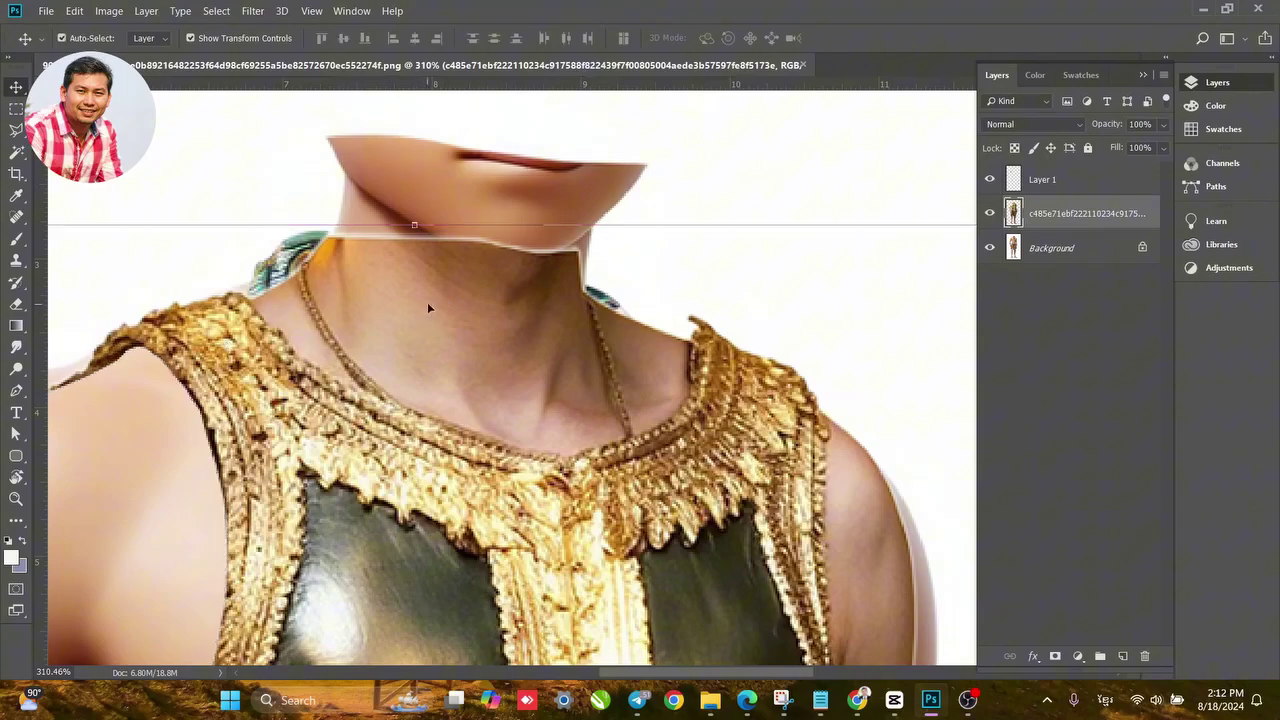
Trace a polygonal lasso outline along the upper edge of the gold collar from the costume's right shoulder to the centre of the neckline.
{"action": "scroll", "coordinate": [435, 350], "scroll_direction": "left", "scroll_amount": 1}
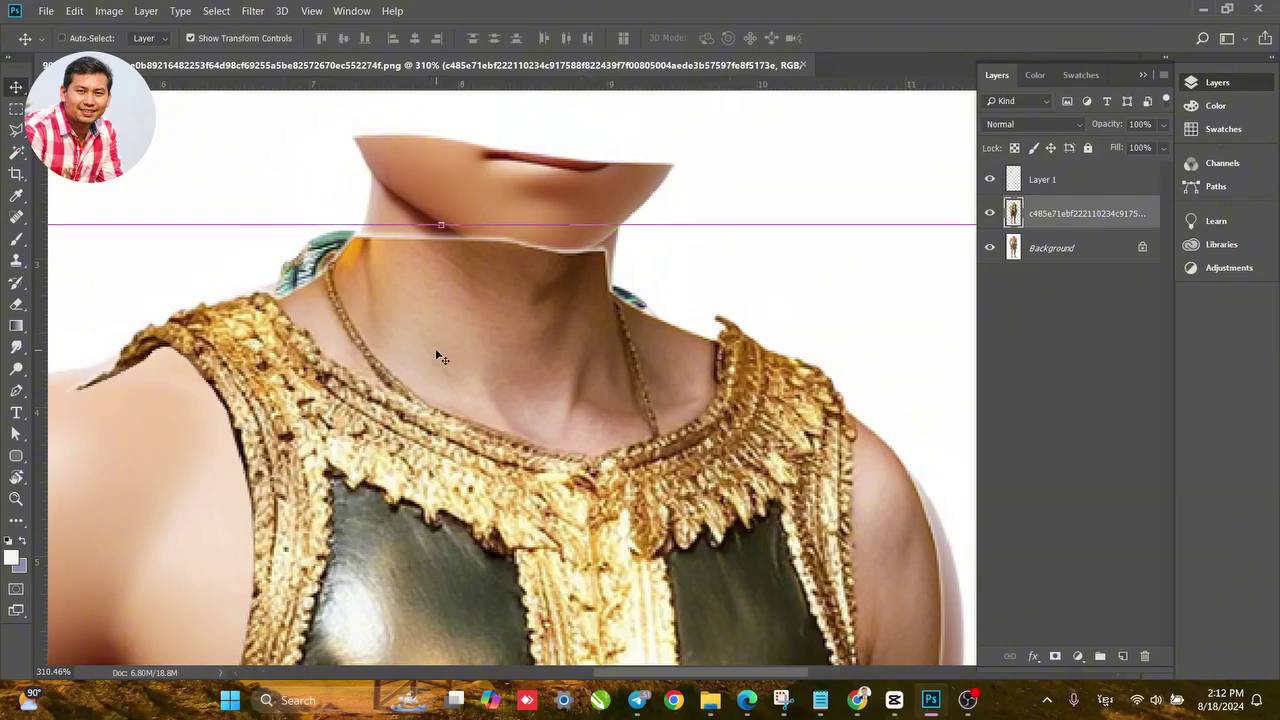
{"action": "left_click", "coordinate": [16, 131]}
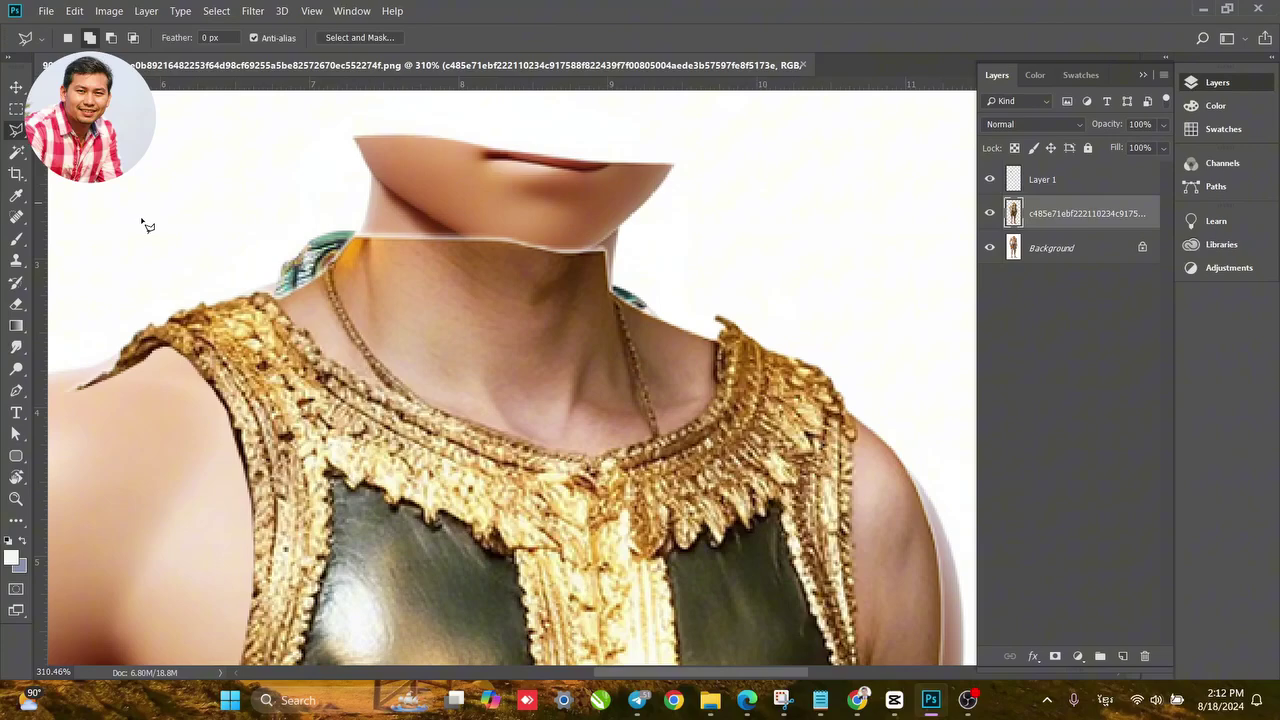
{"action": "left_click", "coordinate": [246, 230]}
{"action": "scroll", "coordinate": [338, 370], "scroll_direction": "up", "scroll_amount": 3}
{"action": "scroll", "coordinate": [331, 362], "scroll_direction": "down", "scroll_amount": 3}
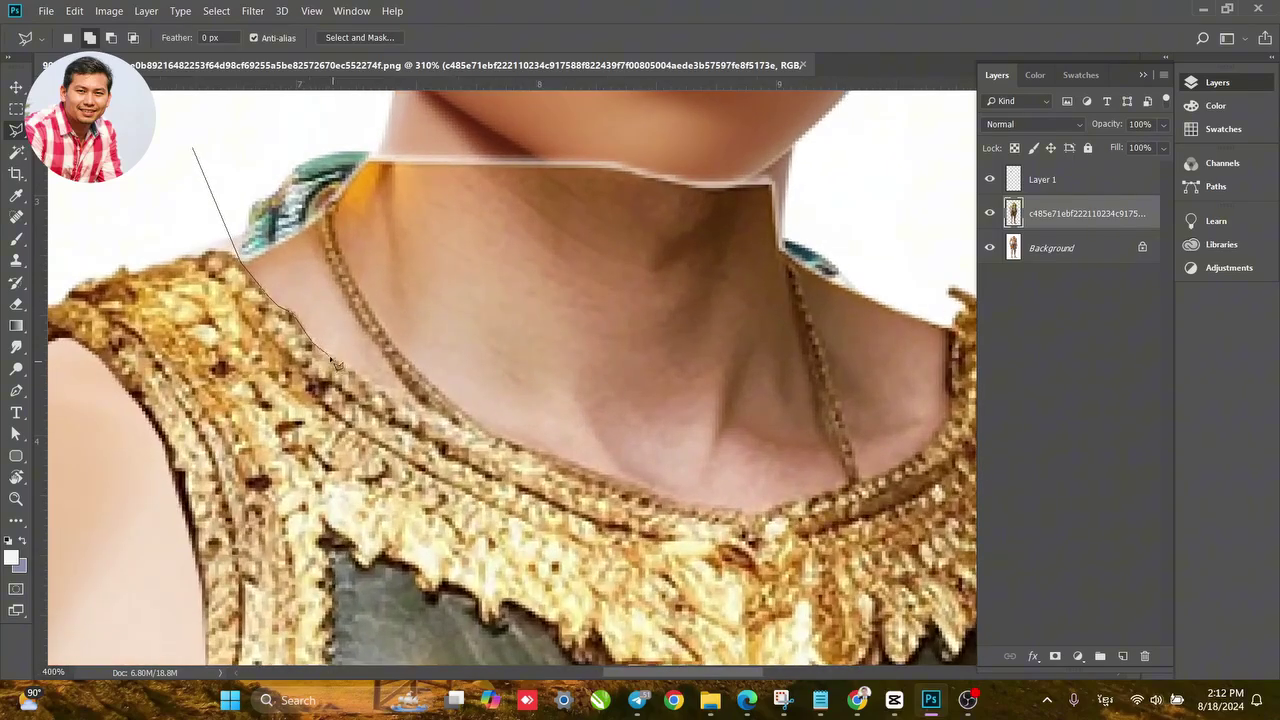
{"action": "scroll", "coordinate": [329, 358], "scroll_direction": "up", "scroll_amount": 3}
{"action": "left_click", "coordinate": [329, 359]}
{"action": "left_click", "coordinate": [617, 492]}
{"action": "left_click", "coordinate": [764, 517]}
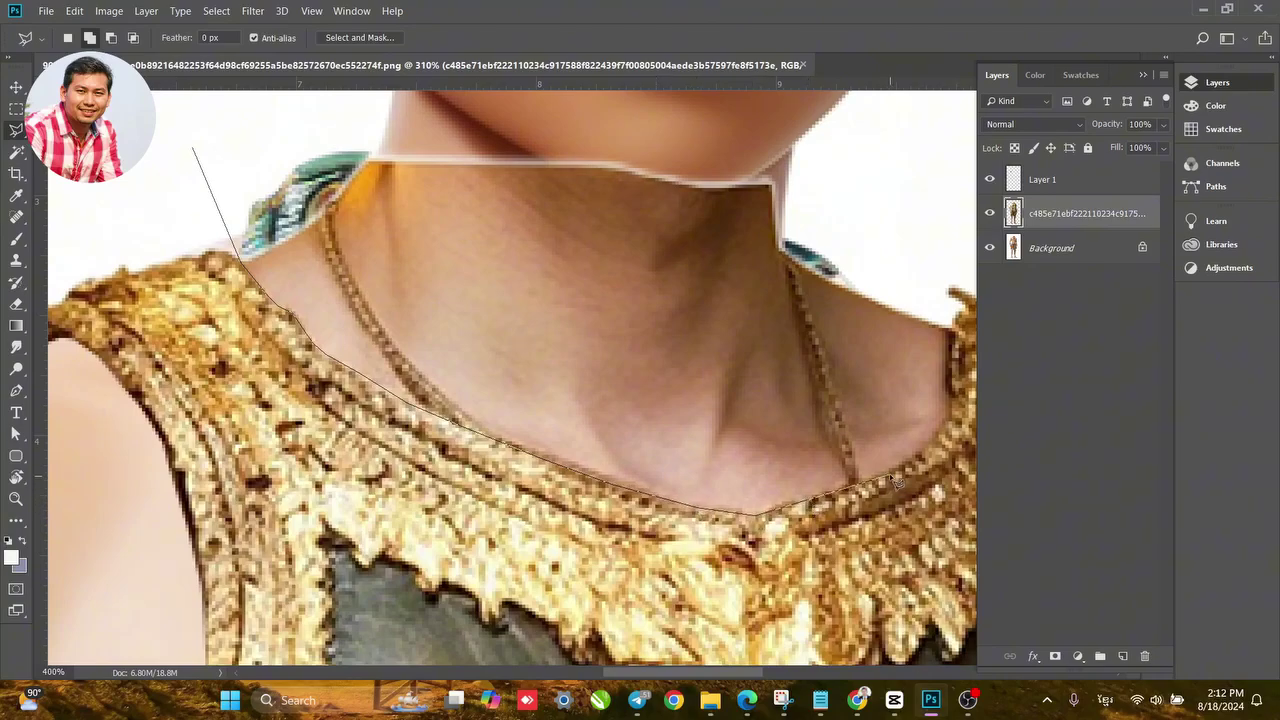
Continue the lasso outline up the collar to the costume's left shoulder and back above the neck, closing the selection.
{"action": "left_click", "coordinate": [941, 436]}
{"action": "left_click", "coordinate": [950, 326]}
{"action": "left_click", "coordinate": [848, 199]}
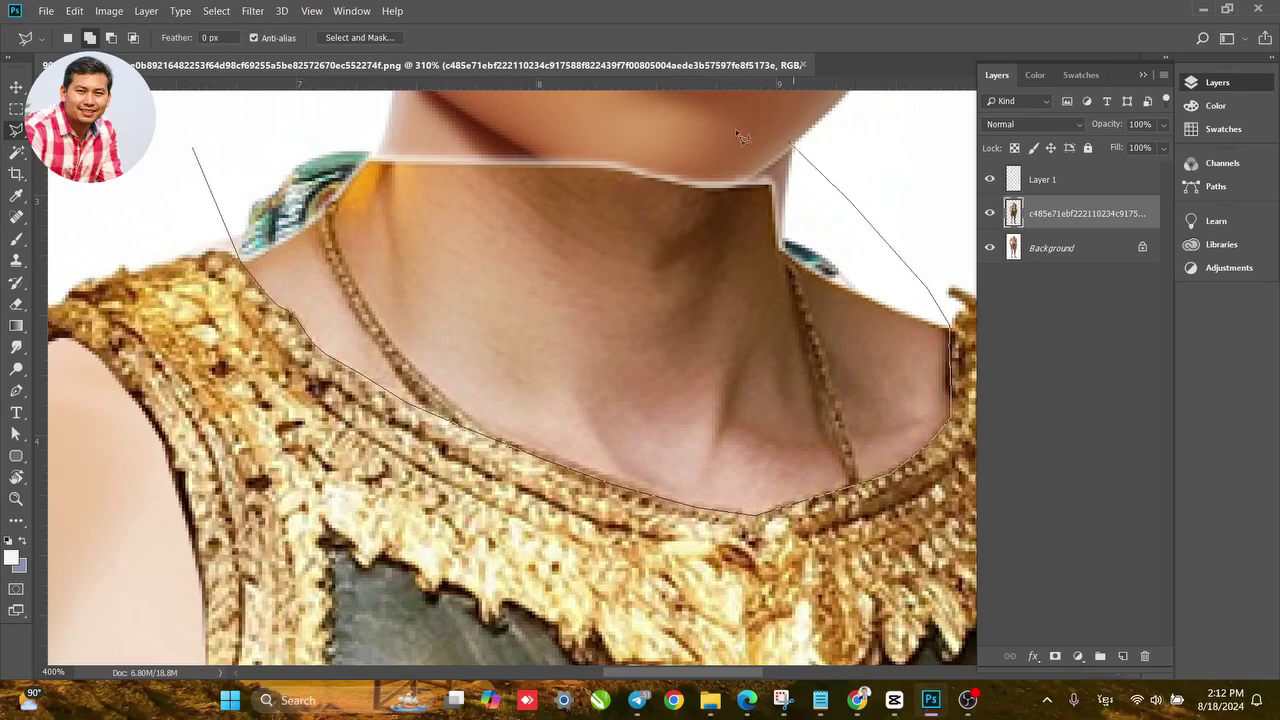
{"action": "left_click", "coordinate": [780, 143]}
{"action": "left_click", "coordinate": [500, 100]}
{"action": "left_click", "coordinate": [300, 111]}
{"action": "left_click", "coordinate": [192, 148]}
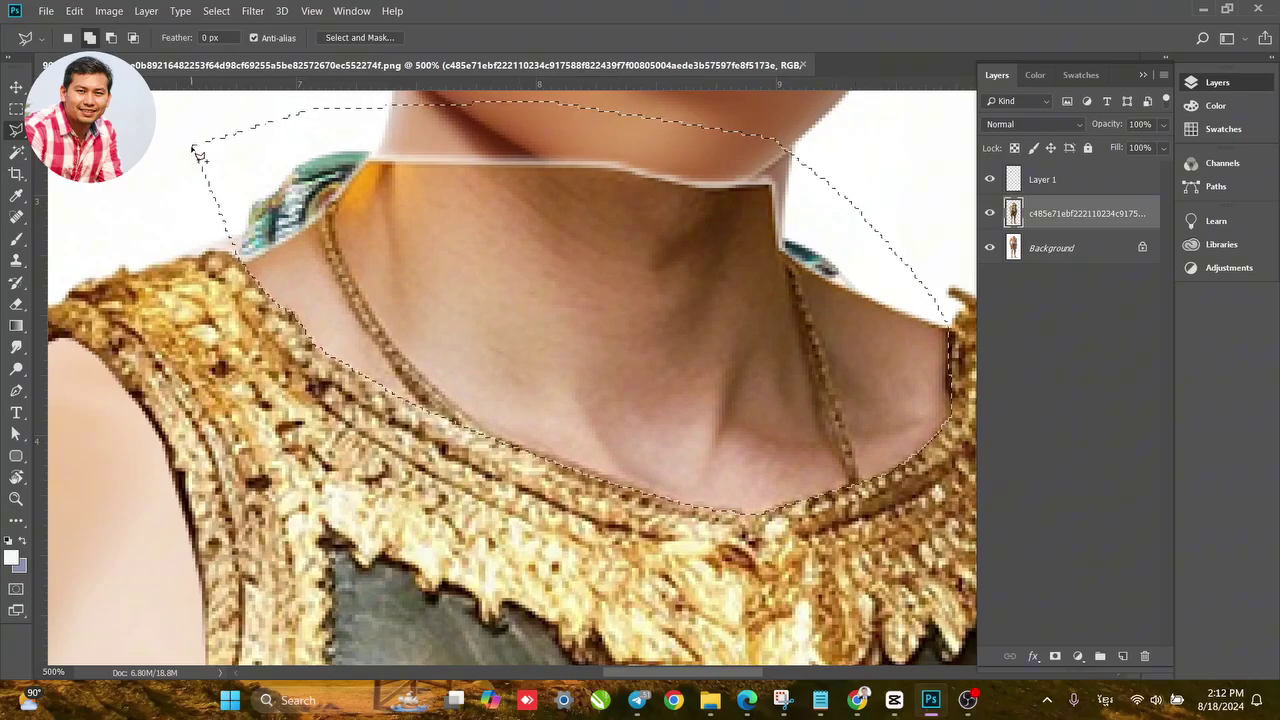
Delete the selected neck skin from the costume layer and clear the selection.
{"action": "key", "text": "Delete"}
{"action": "key", "text": "ctrl+d"}
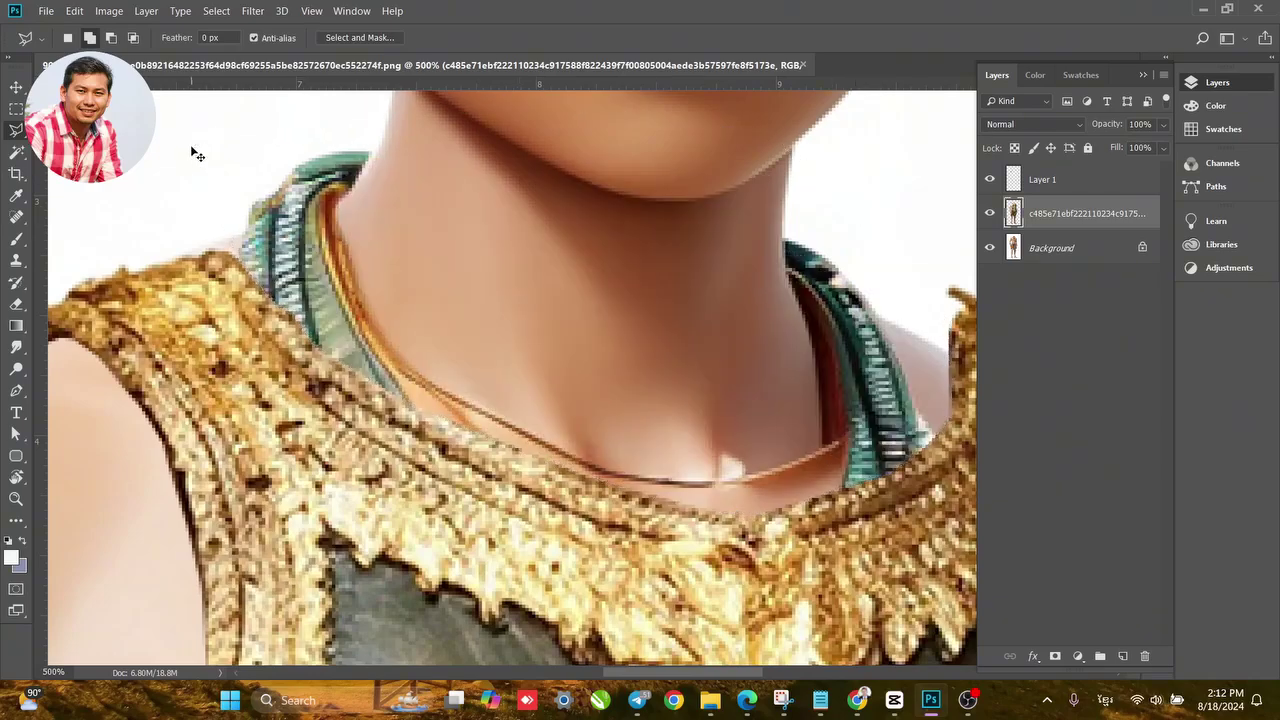
Examine the neckline, both shoulders and the skin remaining on the costume's left upper arm.
{"action": "scroll", "coordinate": [342, 416], "scroll_direction": "down", "scroll_amount": 5}
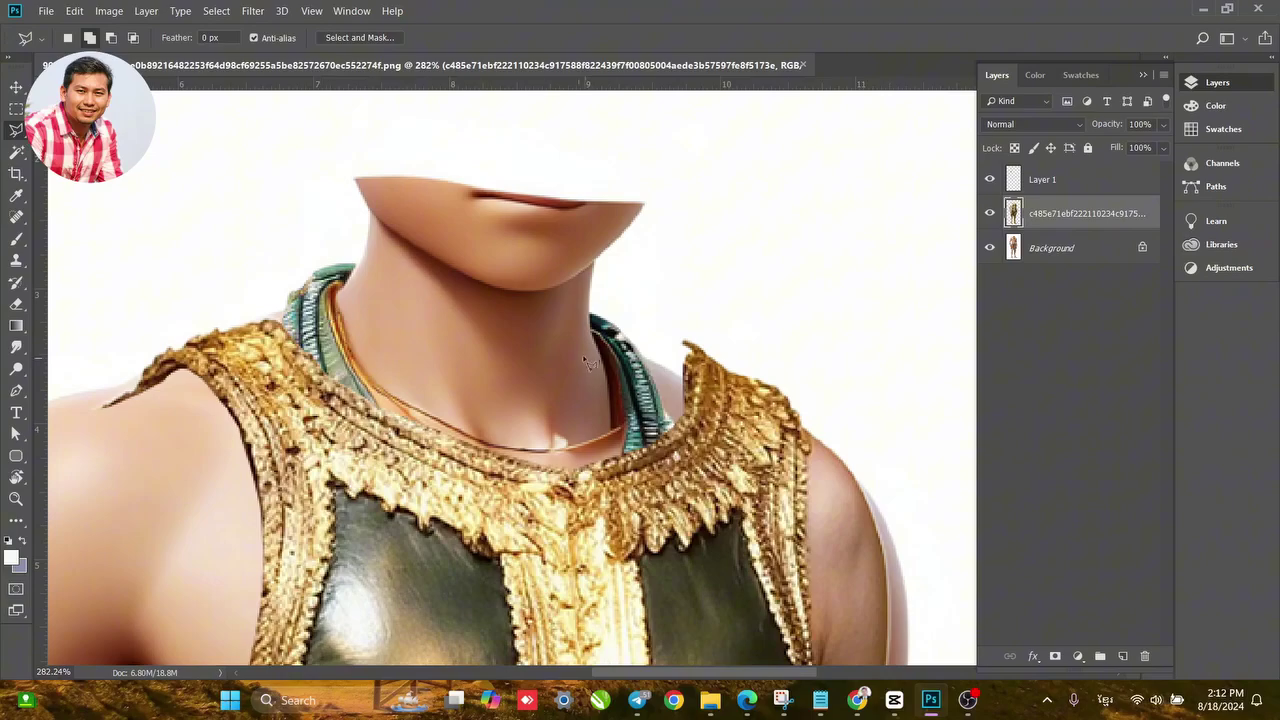
{"action": "left_click_drag", "start_coordinate": [603, 383], "coordinate": [737, 428]}
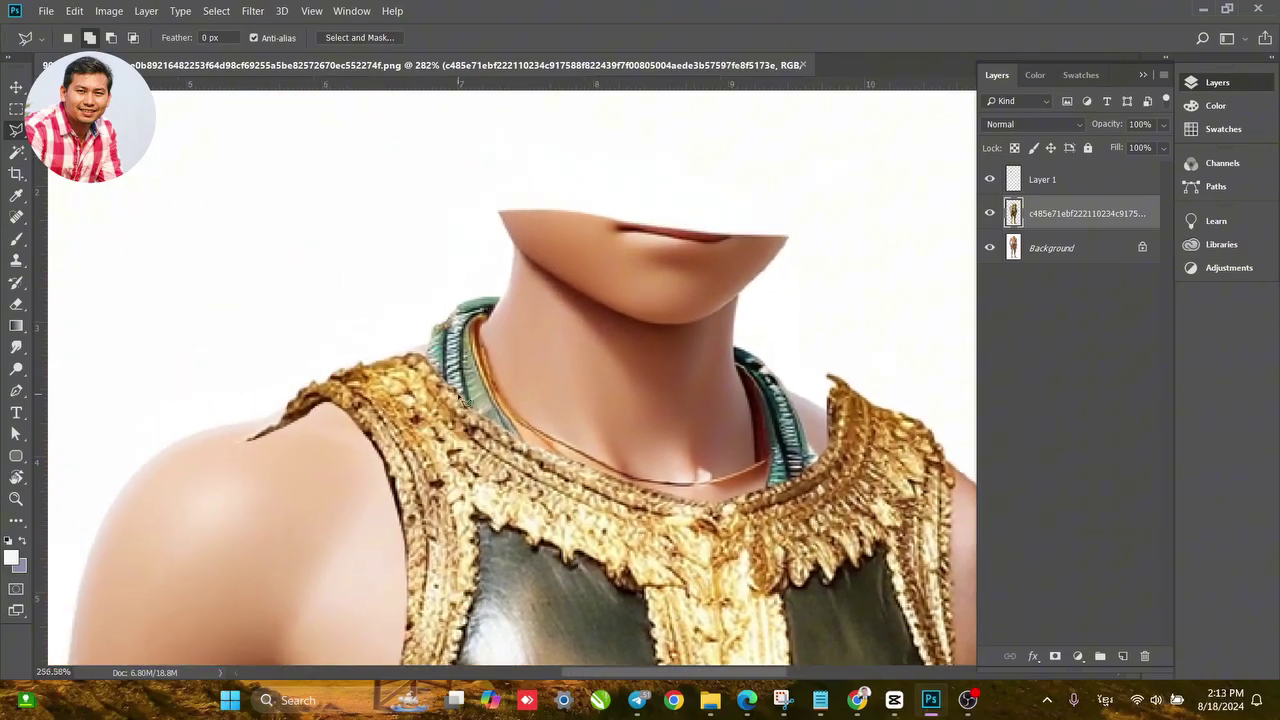
{"action": "scroll", "coordinate": [549, 416], "scroll_direction": "down", "scroll_amount": 5}
{"action": "scroll", "coordinate": [540, 398], "scroll_direction": "up", "scroll_amount": 3}
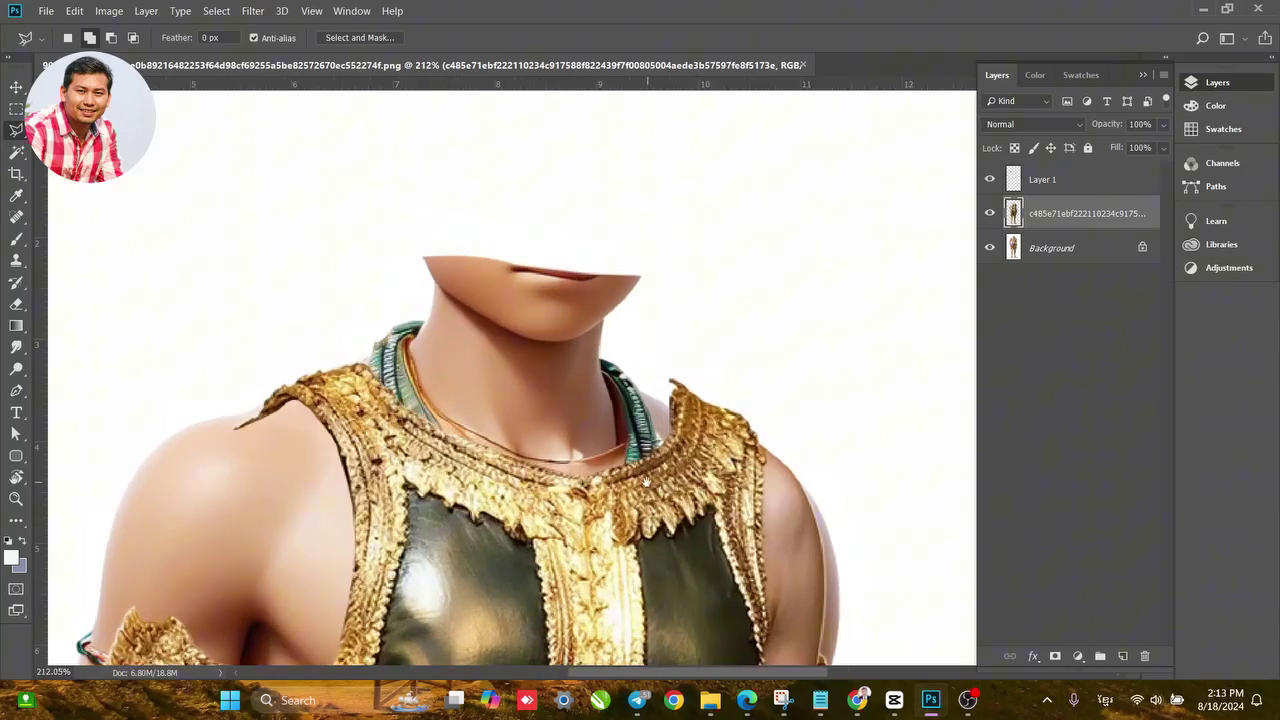
{"action": "left_click_drag", "start_coordinate": [643, 481], "coordinate": [619, 469]}
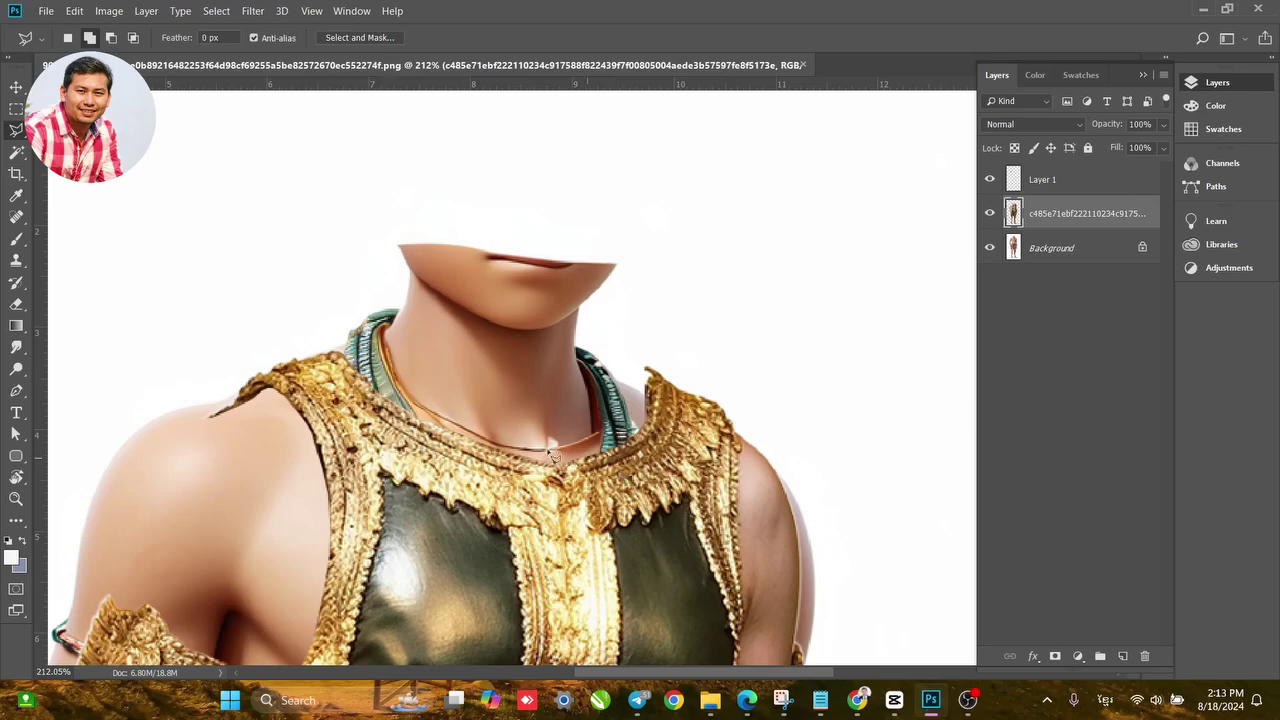
{"action": "left_click_drag", "start_coordinate": [598, 416], "coordinate": [446, 390]}
{"action": "scroll", "coordinate": [446, 390], "scroll_direction": "up", "scroll_amount": 2}
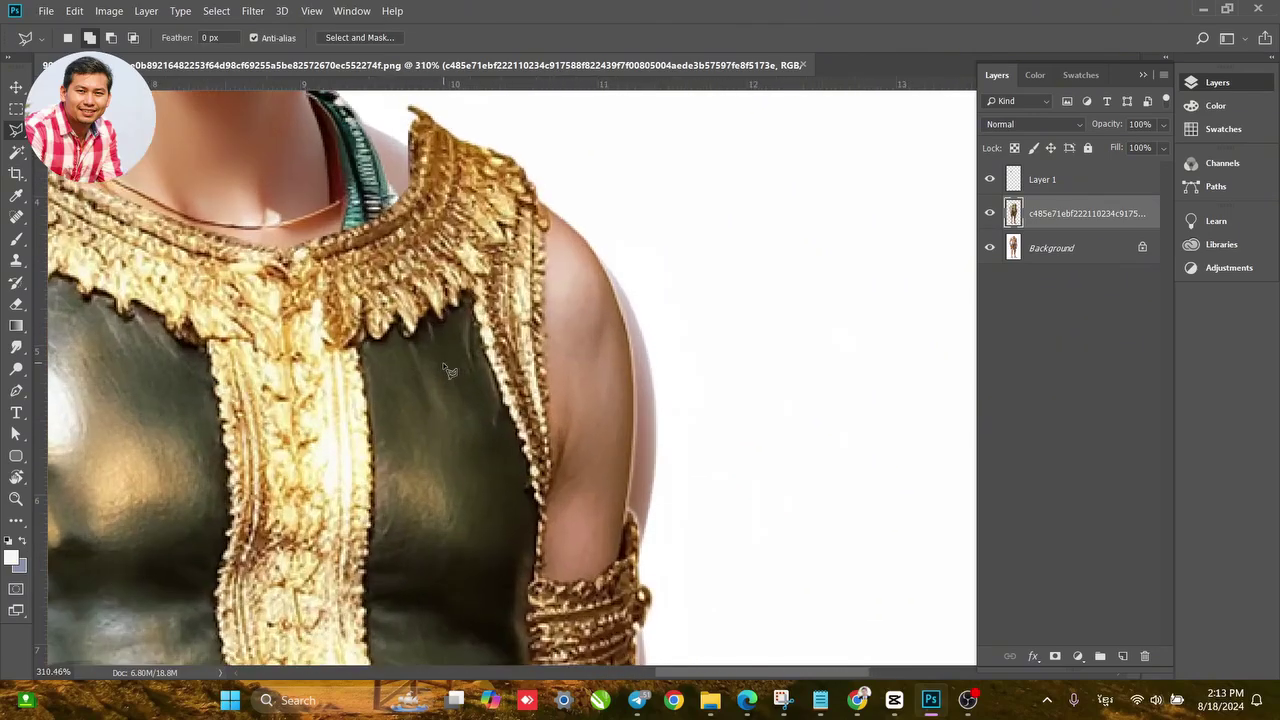
{"action": "scroll", "coordinate": [568, 277], "scroll_direction": "up", "scroll_amount": 1}
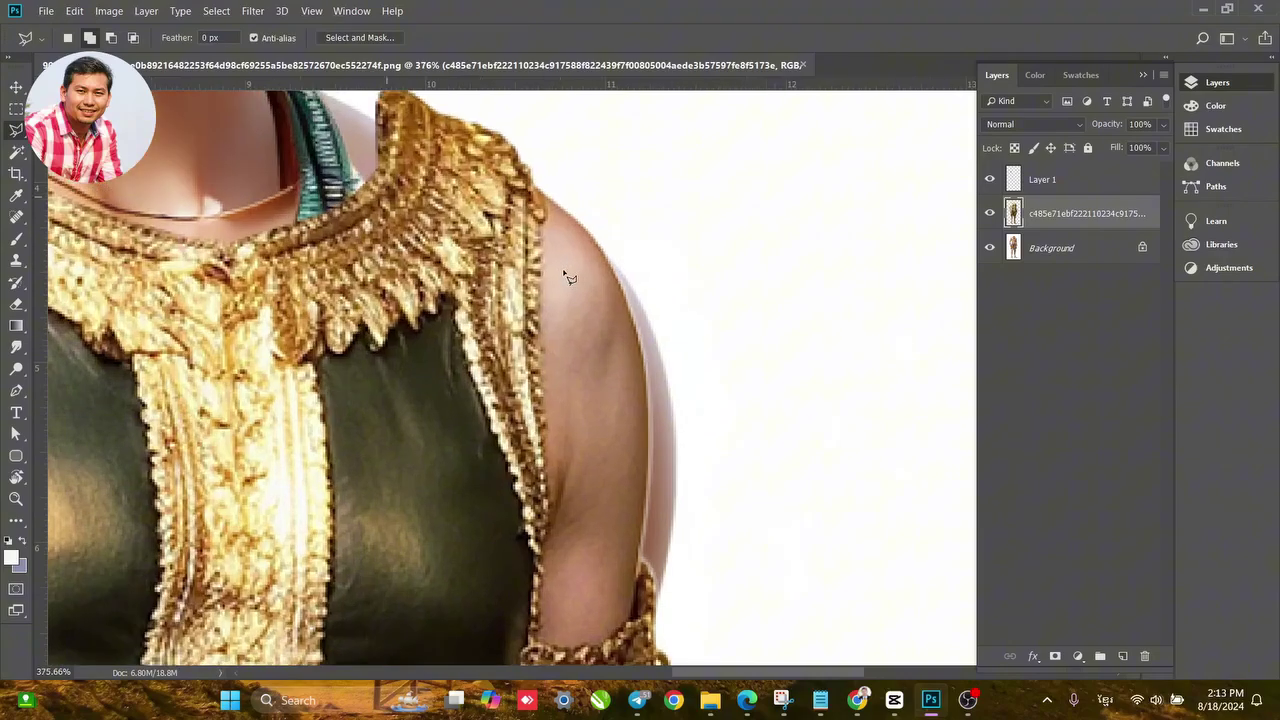
{"action": "left_click", "coordinate": [540, 171]}
Switch to the Shakker AI image generator, remove "necklace" from the Khmer boy prompt, and generate two new images.
{"action": "left_click", "coordinate": [747, 700]}
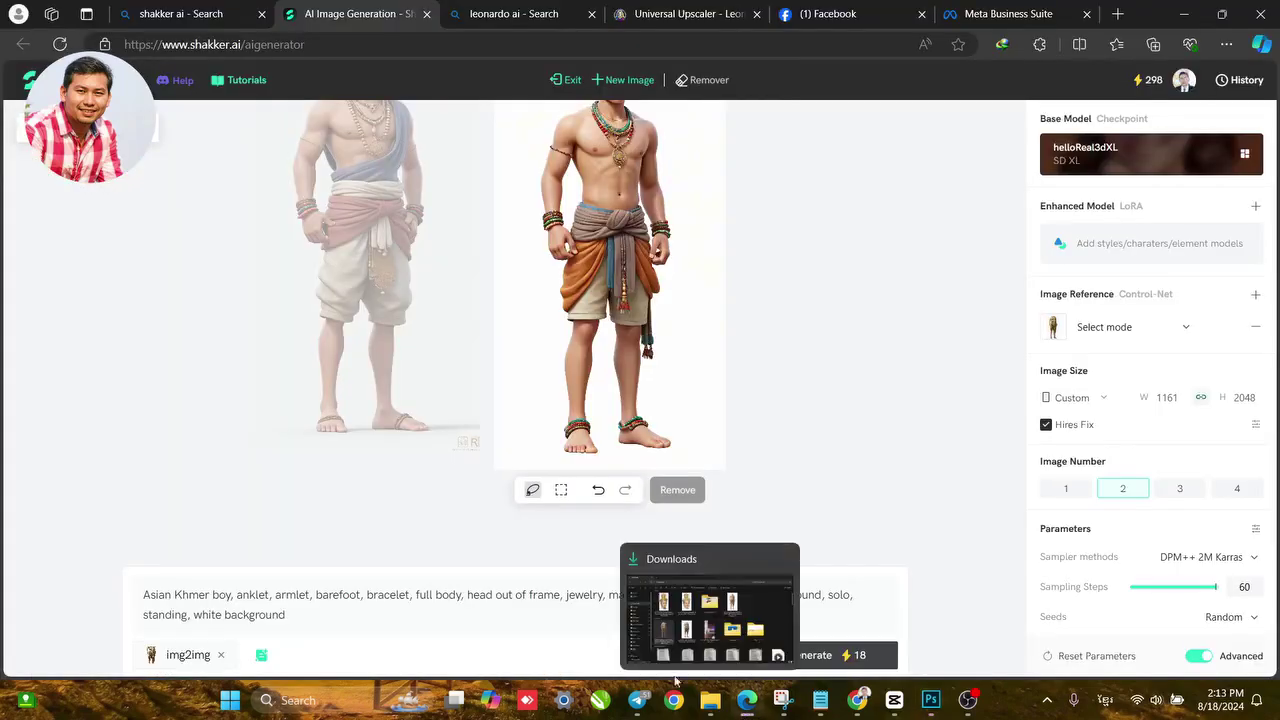
{"action": "left_click", "coordinate": [820, 402]}
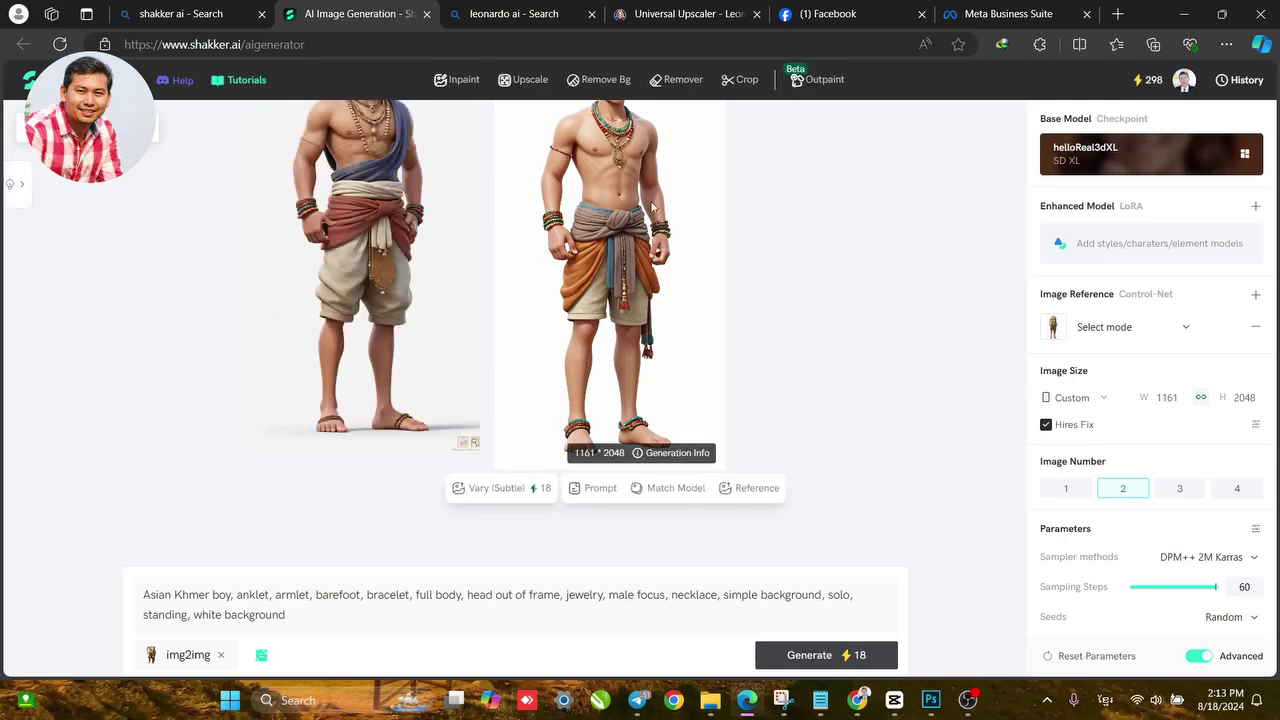
{"action": "left_click", "coordinate": [369, 610]}
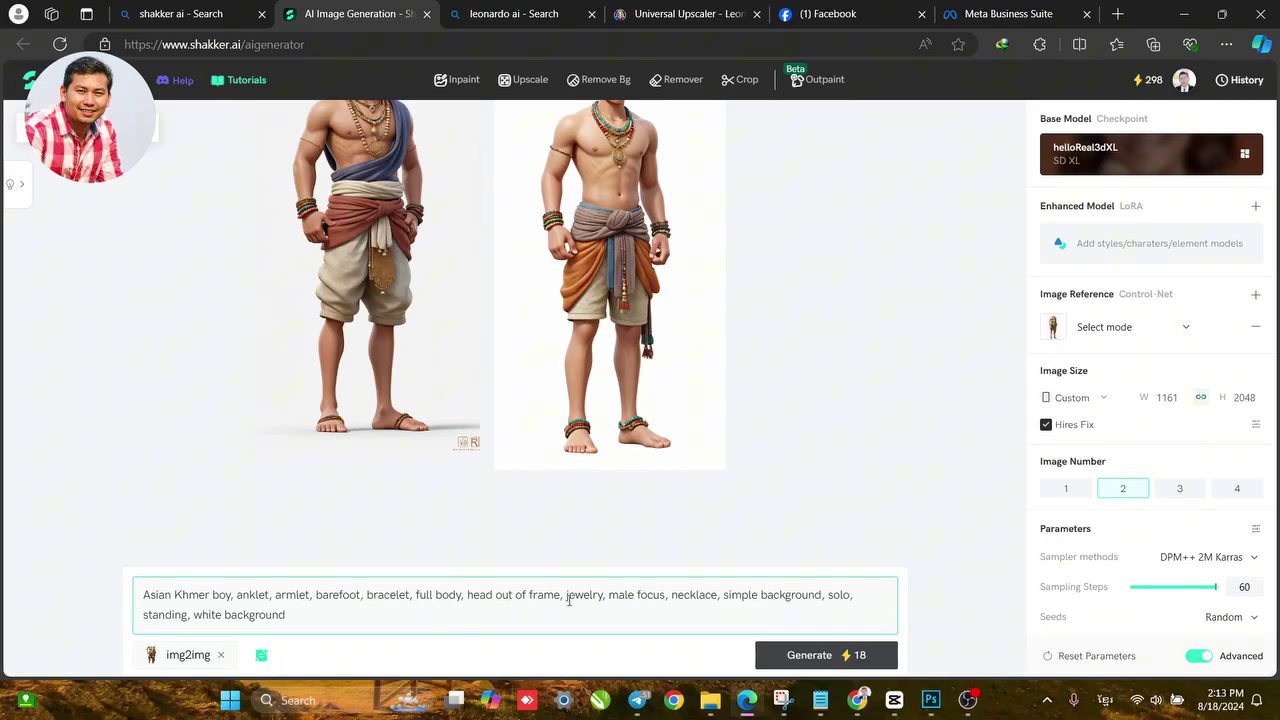
{"action": "double_click", "coordinate": [686, 595]}
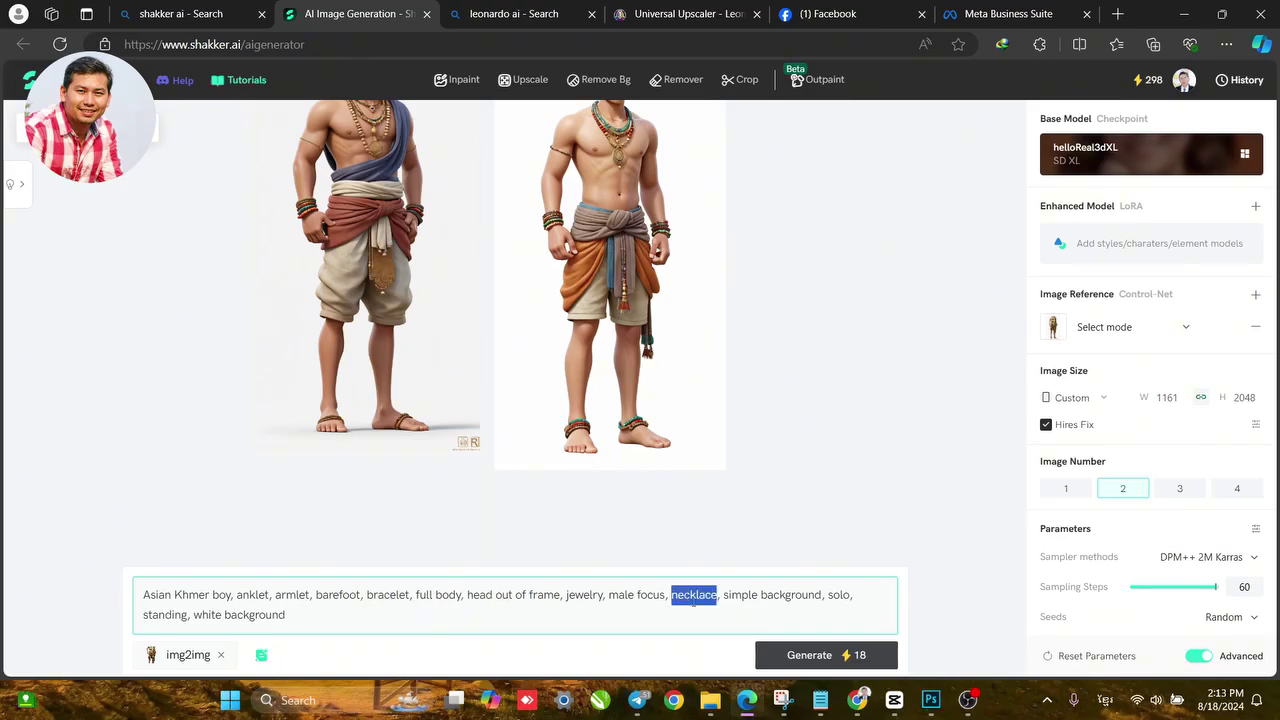
{"action": "key", "text": "BackSpace"}
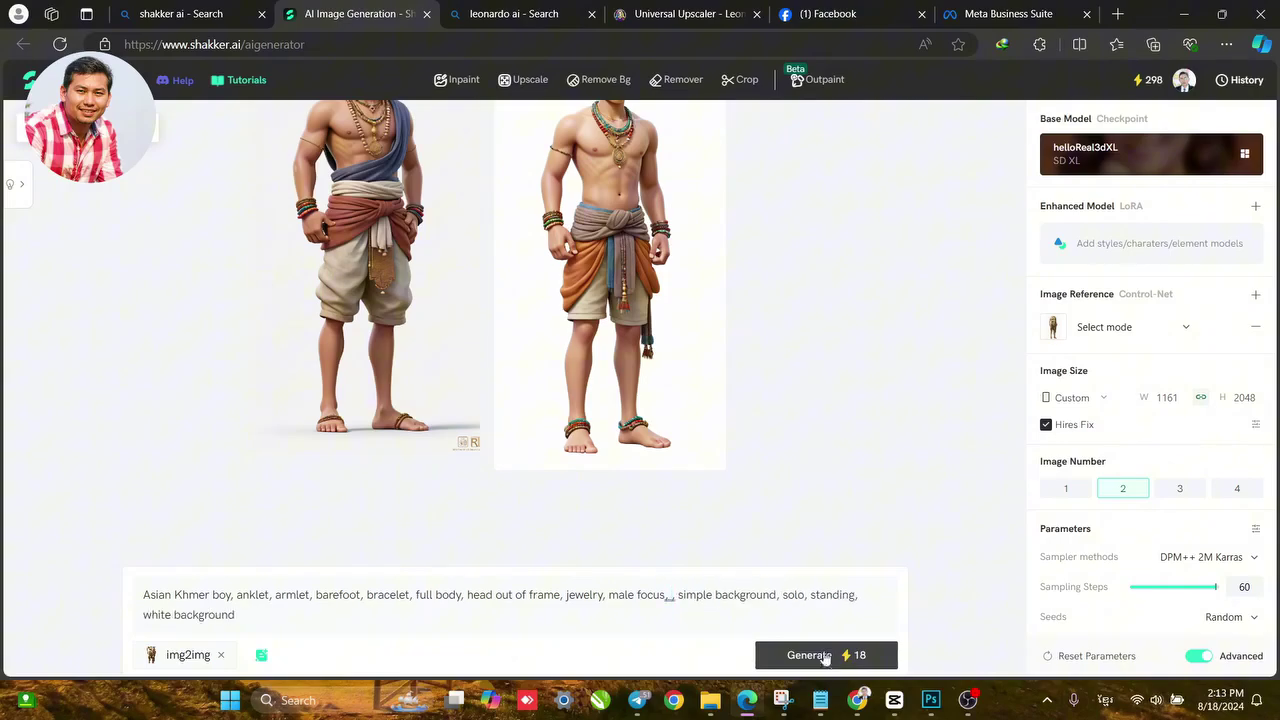
{"action": "key", "text": "BackSpace"}
{"action": "key", "text": "BackSpace"}
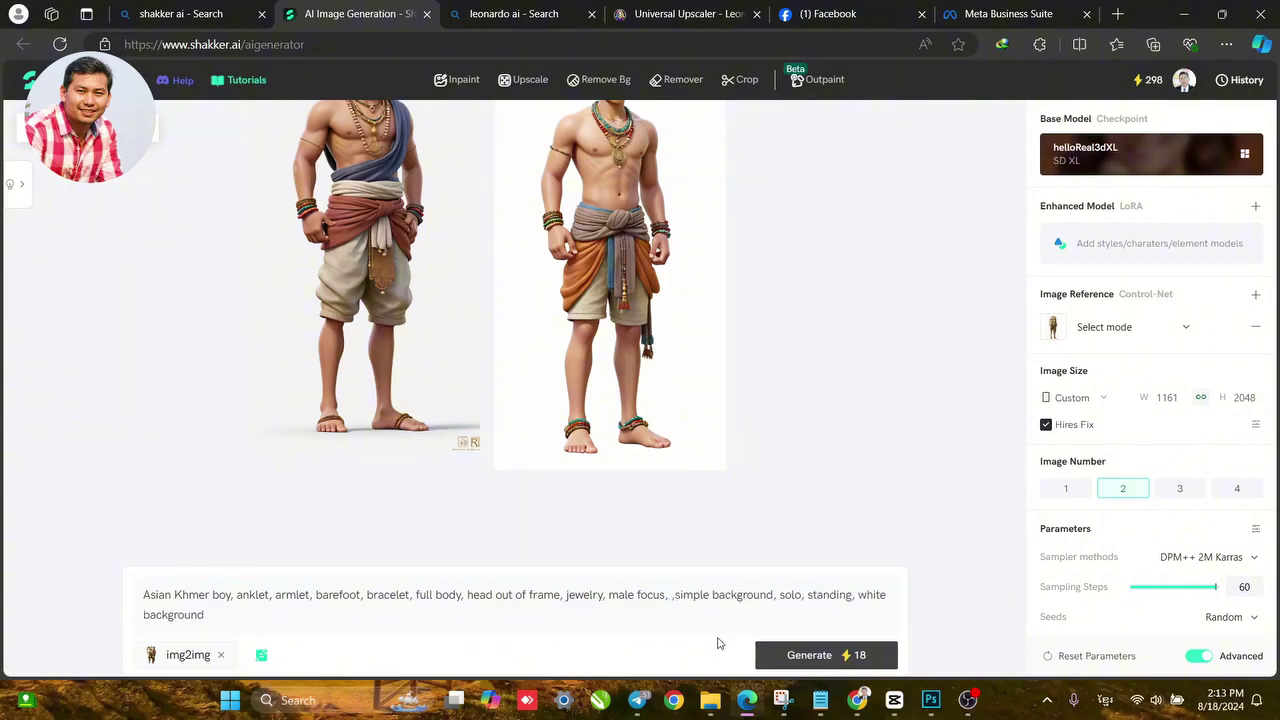
{"action": "key", "text": "BackSpace"}
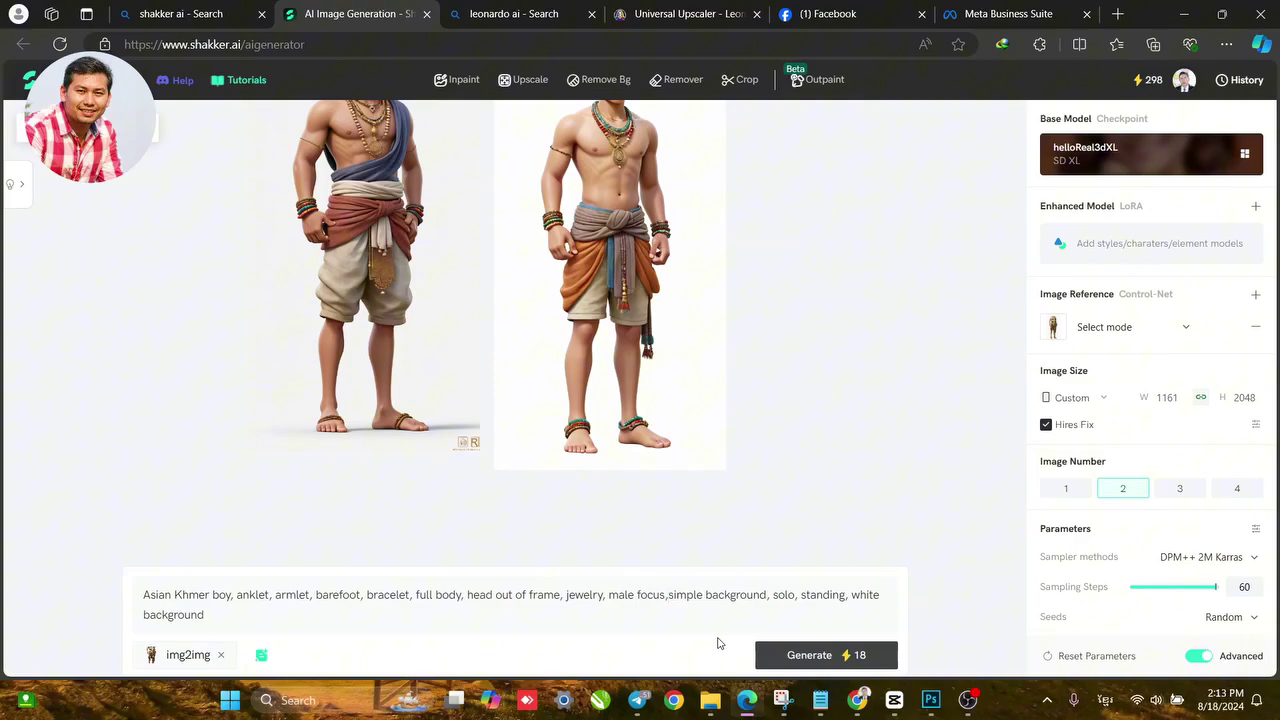
{"action": "left_click", "coordinate": [668, 600]}
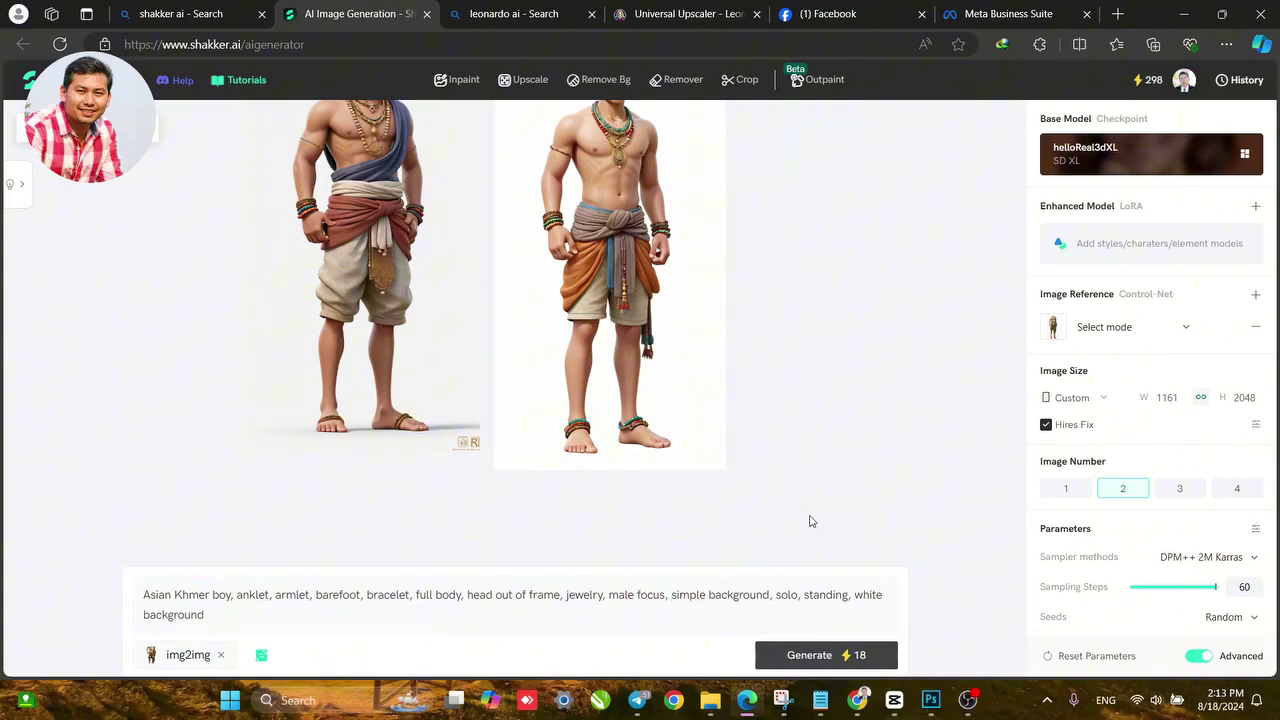
{"action": "left_click", "coordinate": [843, 656]}
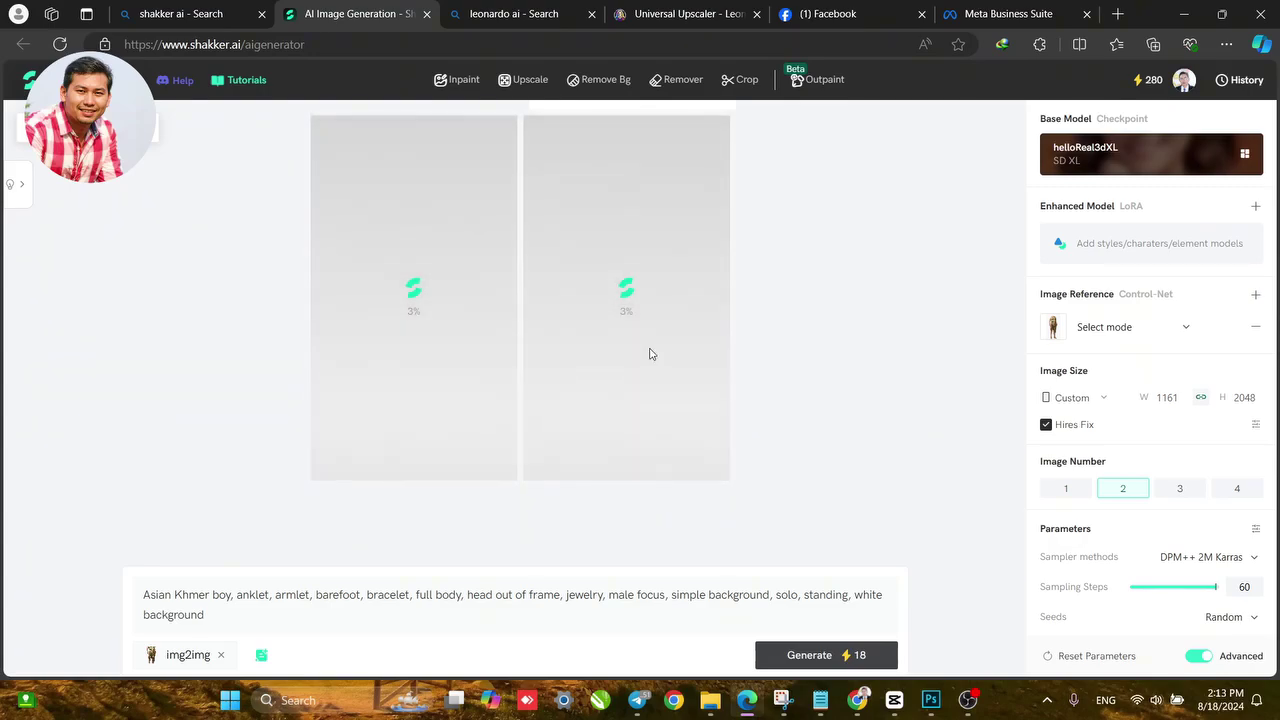
Switch back to Photoshop and trace a lasso outline from the costume's left shoulder down the outer edge of the gold armhole trim.
{"action": "left_click", "coordinate": [931, 700]}
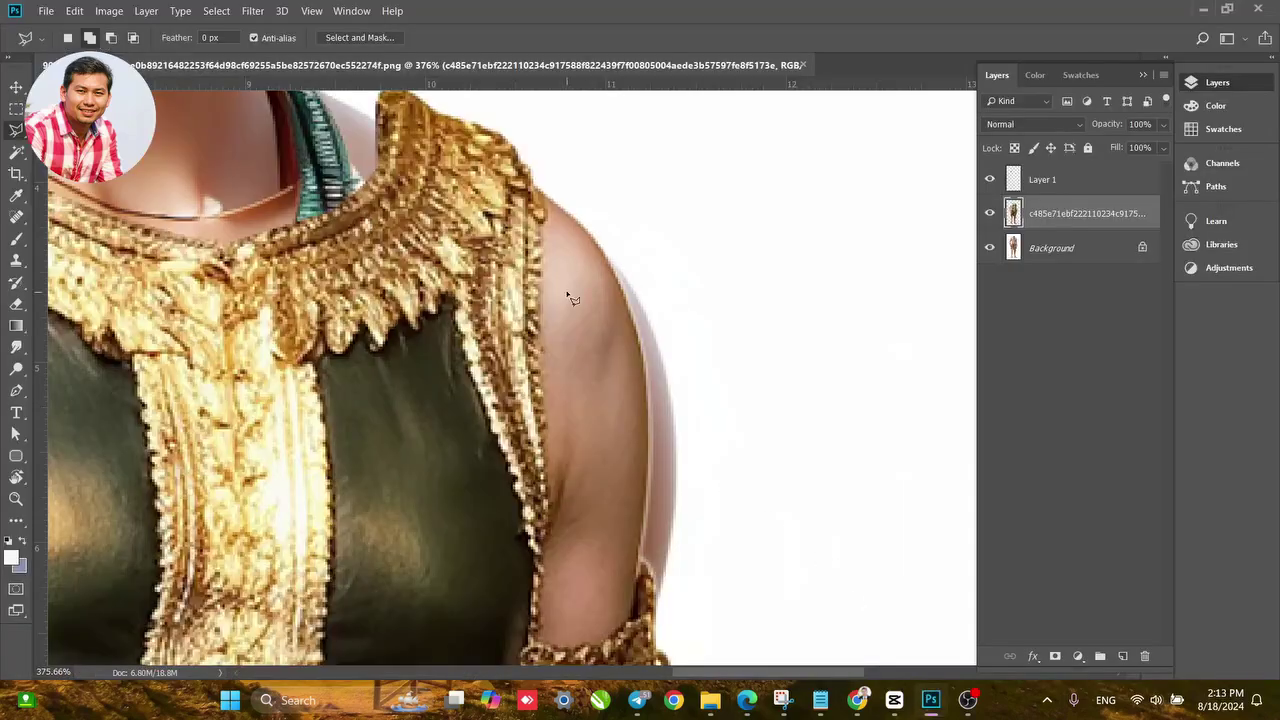
{"action": "scroll", "coordinate": [557, 258], "scroll_direction": "up", "scroll_amount": 2}
{"action": "scroll", "coordinate": [557, 333], "scroll_direction": "up", "scroll_amount": 2}
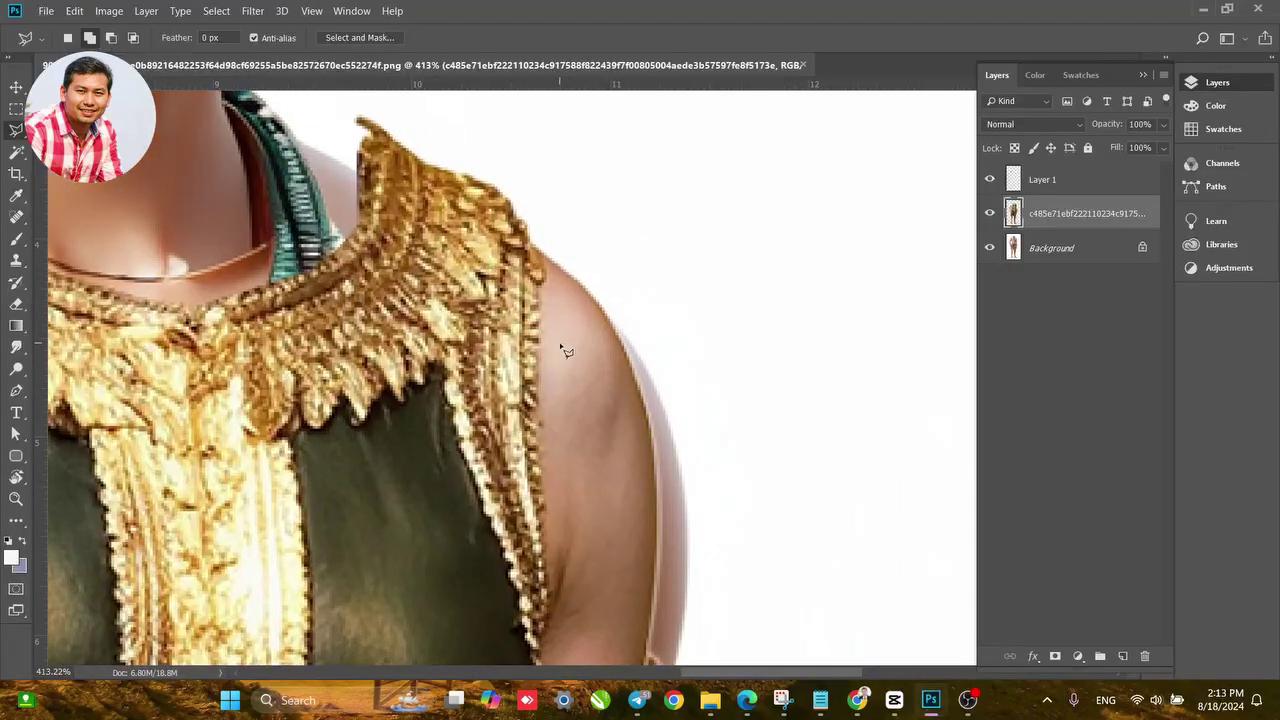
{"action": "left_click", "coordinate": [520, 182]}
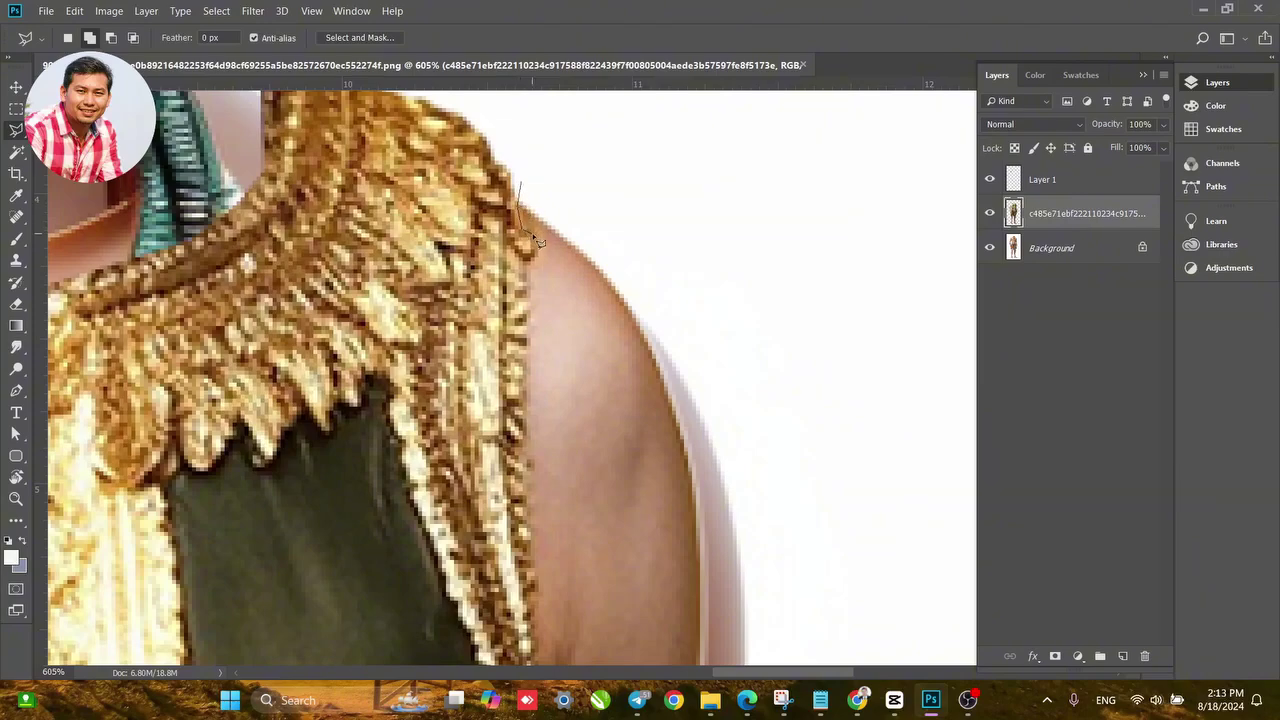
{"action": "left_click_drag", "start_coordinate": [538, 242], "coordinate": [529, 316]}
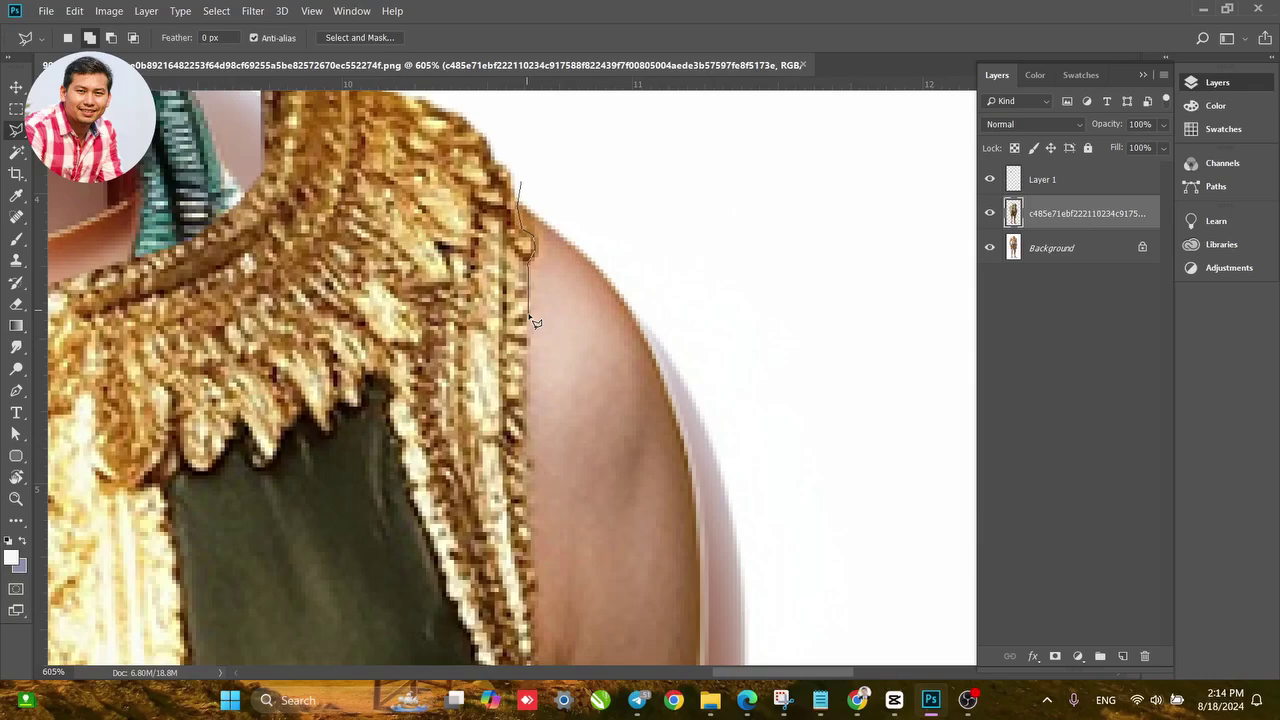
{"action": "left_click", "coordinate": [528, 394]}
{"action": "key", "text": "space"}
{"action": "mouse_move", "coordinate": [532, 410]}
{"action": "left_mouse_down"}
{"action": "mouse_move", "coordinate": [561, 248]}
{"action": "mouse_move", "coordinate": [556, 395]}
{"action": "mouse_move", "coordinate": [576, 540]}
{"action": "mouse_move", "coordinate": [584, 331]}
{"action": "mouse_move", "coordinate": [568, 424]}
{"action": "mouse_move", "coordinate": [573, 316]}
{"action": "mouse_move", "coordinate": [556, 345]}
{"action": "mouse_move", "coordinate": [549, 440]}
{"action": "mouse_move", "coordinate": [672, 440]}
{"action": "mouse_move", "coordinate": [712, 405]}
{"action": "mouse_move", "coordinate": [720, 340]}
{"action": "mouse_move", "coordinate": [771, 243]}
{"action": "mouse_move", "coordinate": [837, 237]}
{"action": "mouse_move", "coordinate": [698, 143]}
{"action": "mouse_move", "coordinate": [689, 234]}
{"action": "mouse_move", "coordinate": [601, 210]}
{"action": "left_mouse_up"}
Continue the lasso outline down to the left armband's upper edge and around the outside of the upper arm, closing the selection.
{"action": "left_click", "coordinate": [578, 561]}
{"action": "left_click_drag", "start_coordinate": [621, 560], "coordinate": [494, 286]}
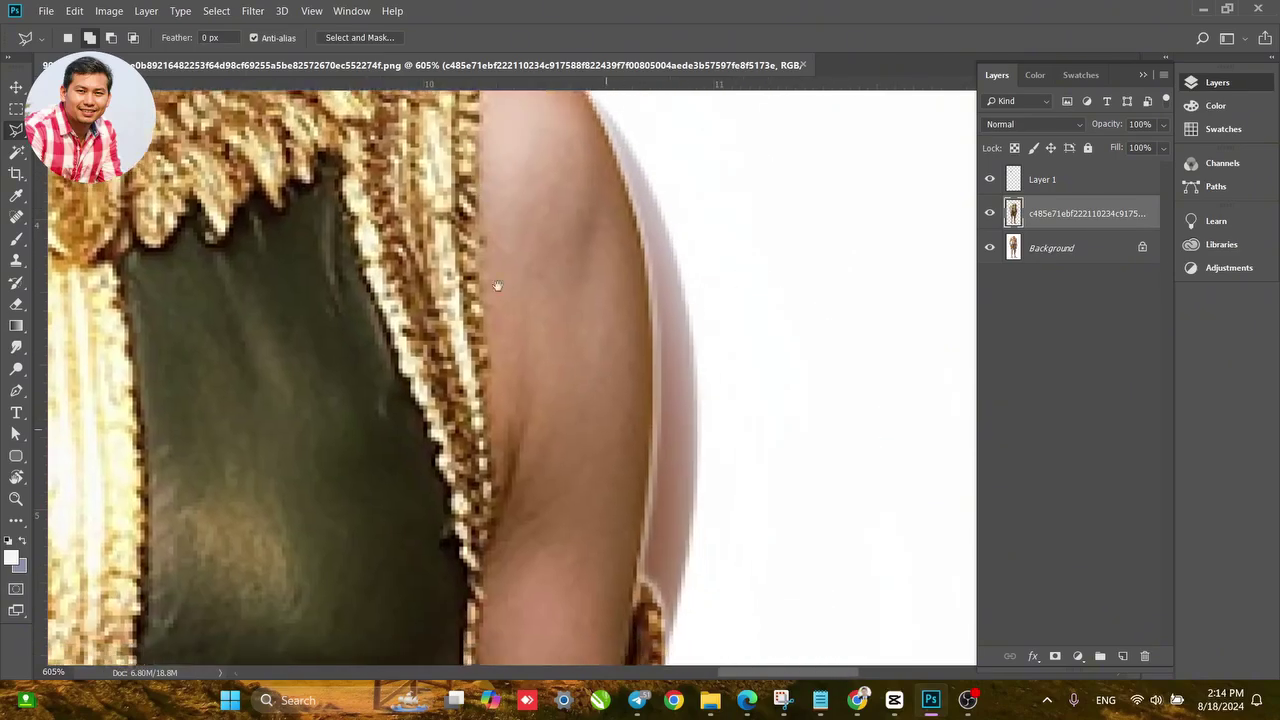
{"action": "left_click_drag", "start_coordinate": [492, 570], "coordinate": [486, 250]}
{"action": "left_click_drag", "start_coordinate": [490, 500], "coordinate": [476, 252]}
{"action": "left_click_drag", "start_coordinate": [487, 346], "coordinate": [490, 281]}
{"action": "left_click_drag", "start_coordinate": [476, 222], "coordinate": [526, 367]}
{"action": "scroll", "coordinate": [524, 366], "scroll_direction": "down", "scroll_amount": 2}
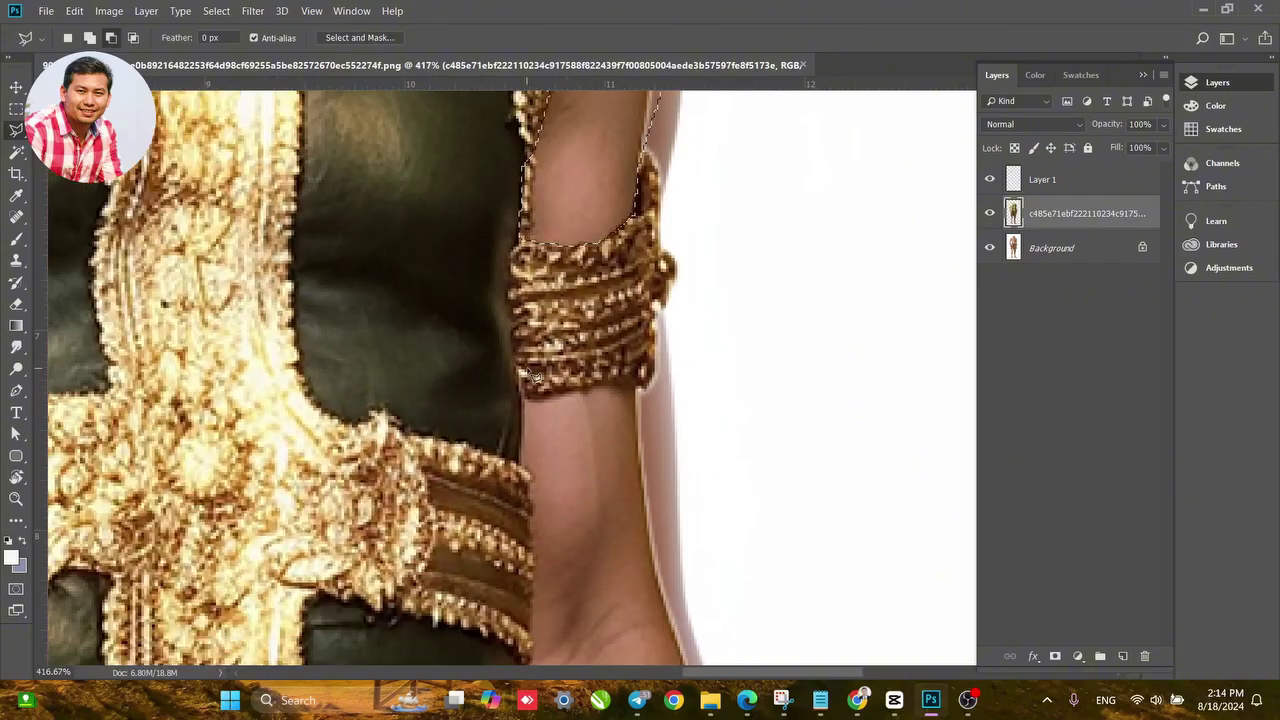
{"action": "scroll", "coordinate": [533, 375], "scroll_direction": "down", "scroll_amount": 3}
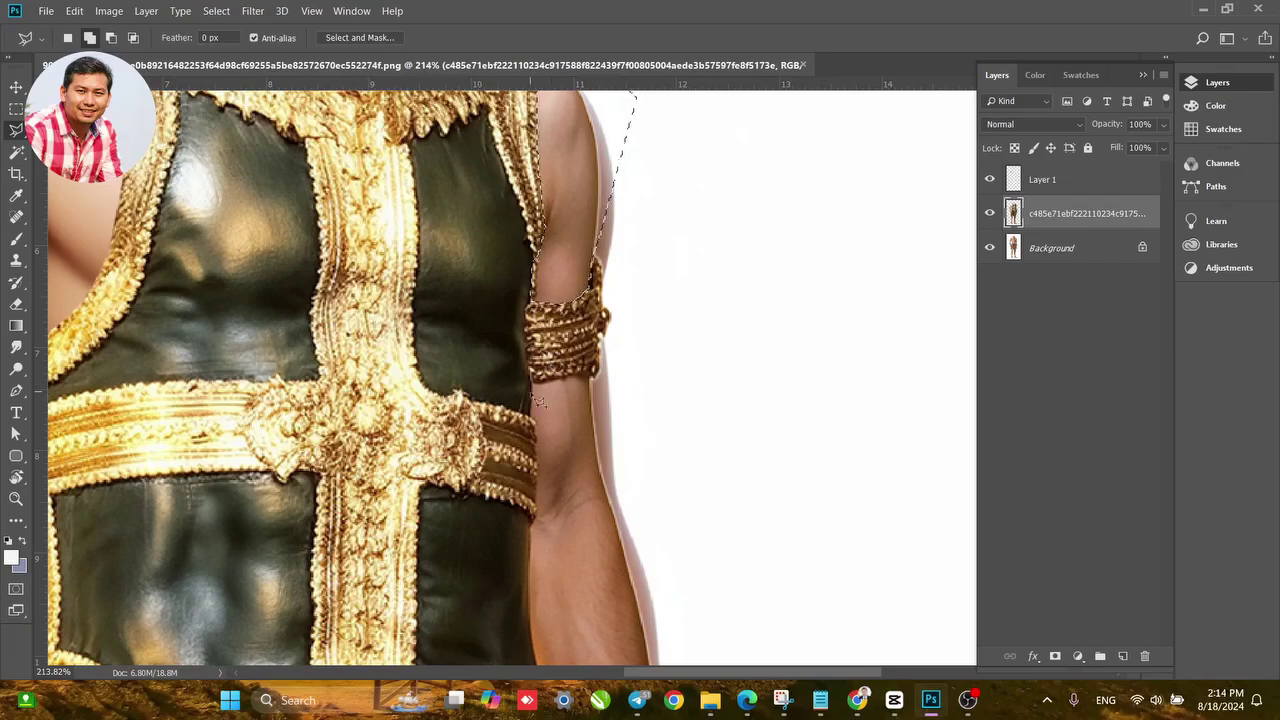
Add a second lasso outline starting below the left armband, following its lower edge and the outside of the forearm toward the wrist.
{"action": "scroll", "coordinate": [557, 370], "scroll_direction": "up", "scroll_amount": 3}
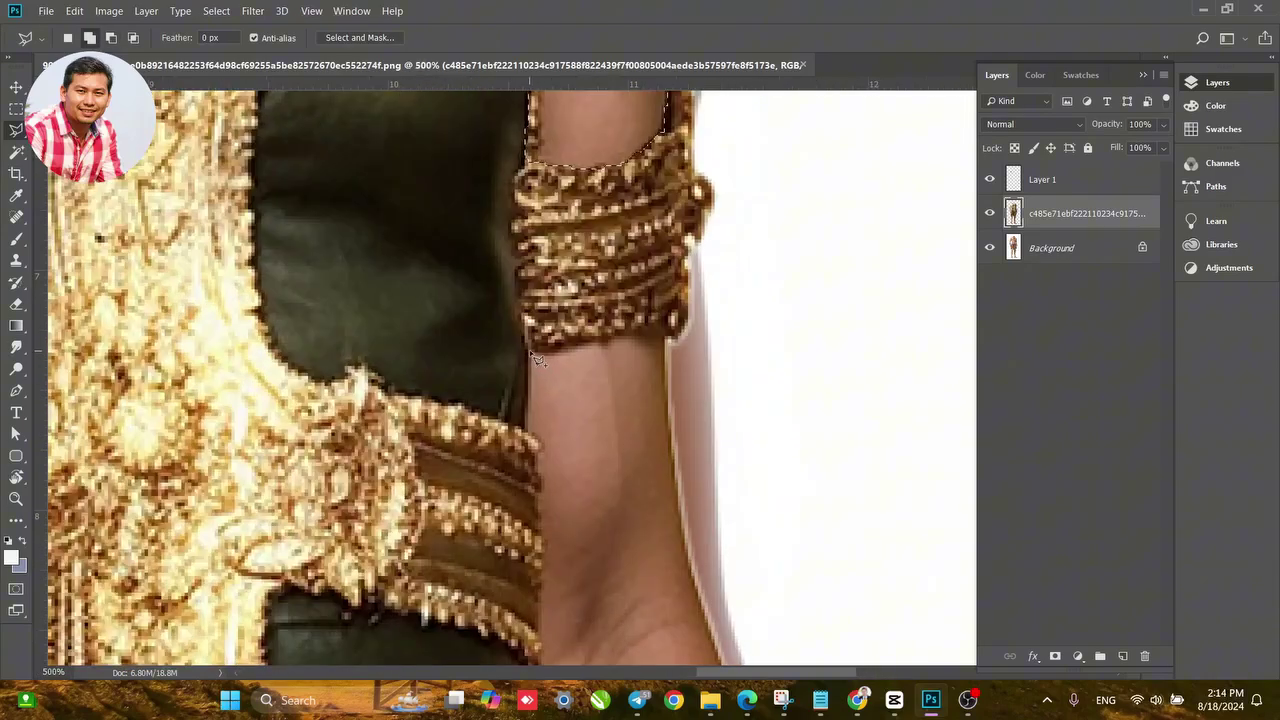
{"action": "mouse_move", "coordinate": [561, 348]}
{"action": "left_mouse_down"}
{"action": "mouse_move", "coordinate": [603, 344]}
{"action": "mouse_move", "coordinate": [558, 366]}
{"action": "mouse_move", "coordinate": [522, 360]}
{"action": "left_mouse_up"}
{"action": "scroll", "coordinate": [518, 354], "scroll_direction": "up", "scroll_amount": 3}
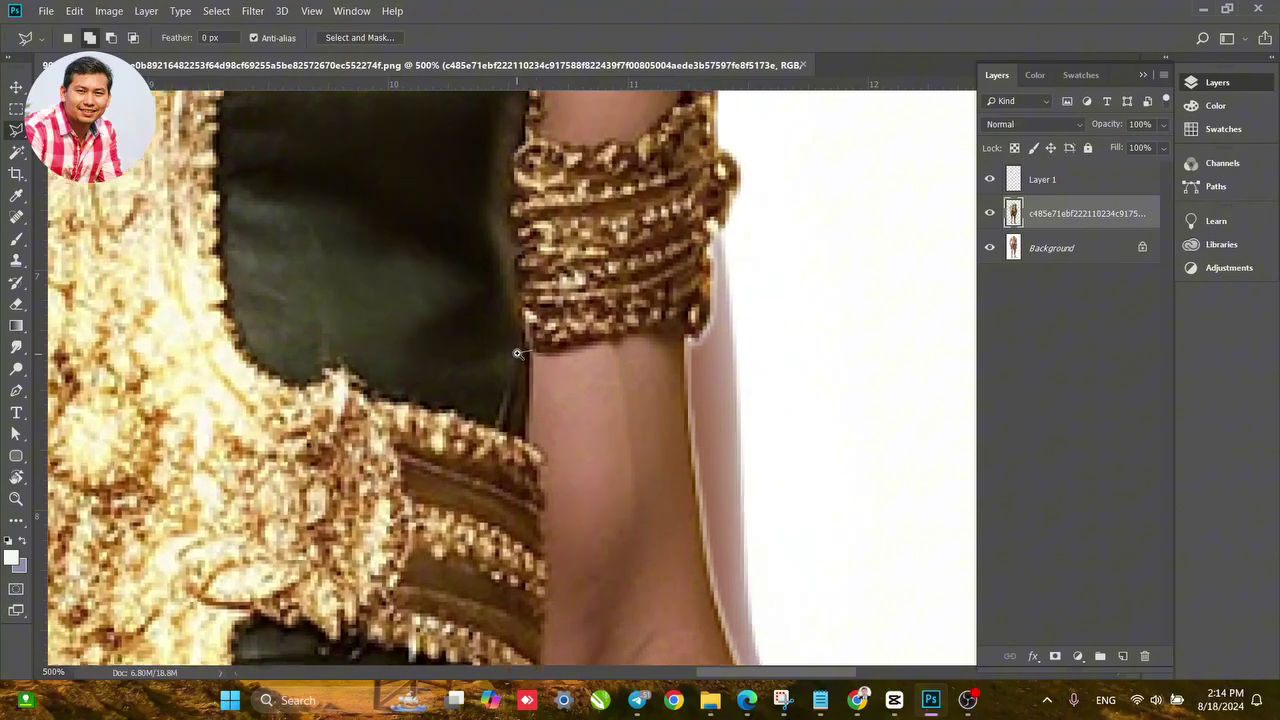
{"action": "mouse_move", "coordinate": [545, 372]}
{"action": "left_mouse_down"}
{"action": "mouse_move", "coordinate": [605, 228]}
{"action": "mouse_move", "coordinate": [559, 372]}
{"action": "mouse_move", "coordinate": [541, 361]}
{"action": "mouse_move", "coordinate": [536, 238]}
{"action": "mouse_move", "coordinate": [577, 262]}
{"action": "mouse_move", "coordinate": [555, 368]}
{"action": "mouse_move", "coordinate": [543, 352]}
{"action": "mouse_move", "coordinate": [655, 333]}
{"action": "mouse_move", "coordinate": [730, 339]}
{"action": "mouse_move", "coordinate": [823, 453]}
{"action": "mouse_move", "coordinate": [632, 181]}
{"action": "mouse_move", "coordinate": [665, 326]}
{"action": "mouse_move", "coordinate": [661, 238]}
{"action": "mouse_move", "coordinate": [720, 408]}
{"action": "mouse_move", "coordinate": [608, 183]}
{"action": "mouse_move", "coordinate": [660, 342]}
{"action": "mouse_move", "coordinate": [659, 374]}
{"action": "mouse_move", "coordinate": [640, 278]}
{"action": "mouse_move", "coordinate": [624, 447]}
{"action": "mouse_move", "coordinate": [694, 312]}
{"action": "mouse_move", "coordinate": [712, 364]}
{"action": "mouse_move", "coordinate": [731, 120]}
{"action": "mouse_move", "coordinate": [727, 385]}
{"action": "mouse_move", "coordinate": [728, 301]}
{"action": "mouse_move", "coordinate": [509, 474]}
{"action": "mouse_move", "coordinate": [617, 481]}
{"action": "mouse_move", "coordinate": [755, 412]}
{"action": "mouse_move", "coordinate": [801, 342]}
{"action": "mouse_move", "coordinate": [742, 288]}
{"action": "mouse_move", "coordinate": [788, 353]}
{"action": "left_mouse_up"}
{"action": "key", "text": "space"}
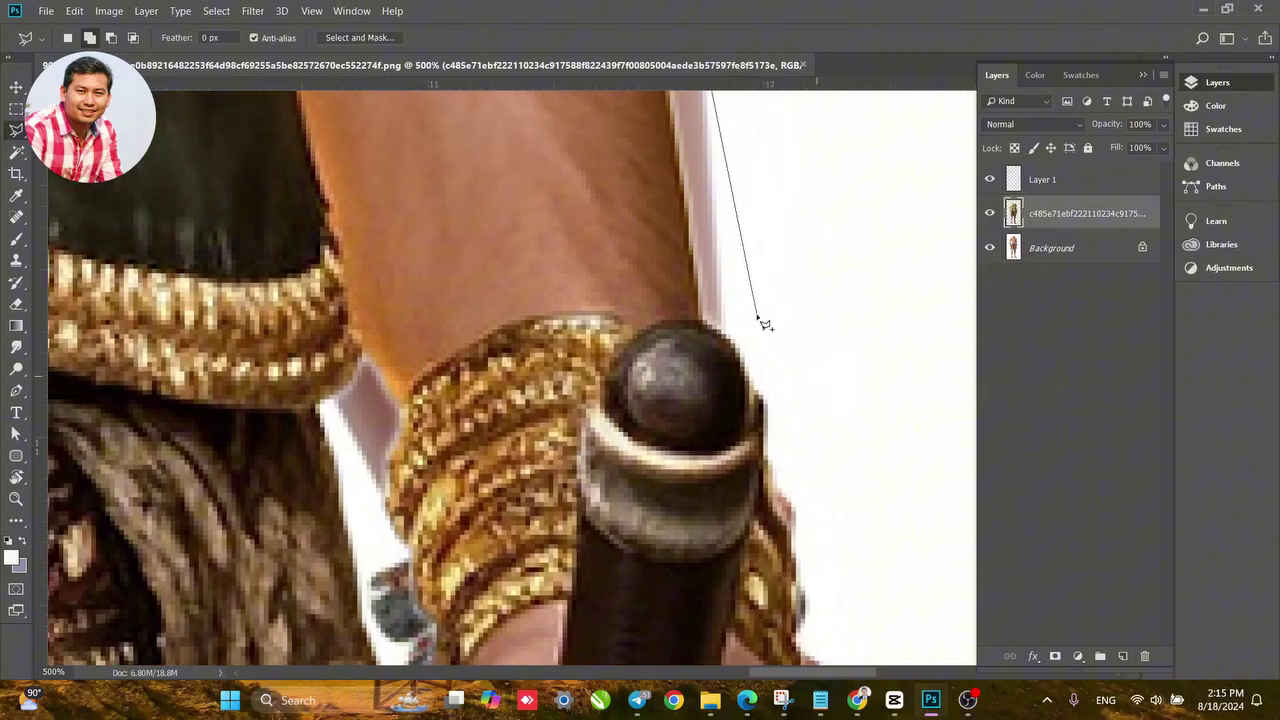
Continue the lasso outline above the sword pommel and along the upper edge of the gold wrist bracelet.
{"action": "left_click", "coordinate": [755, 313]}
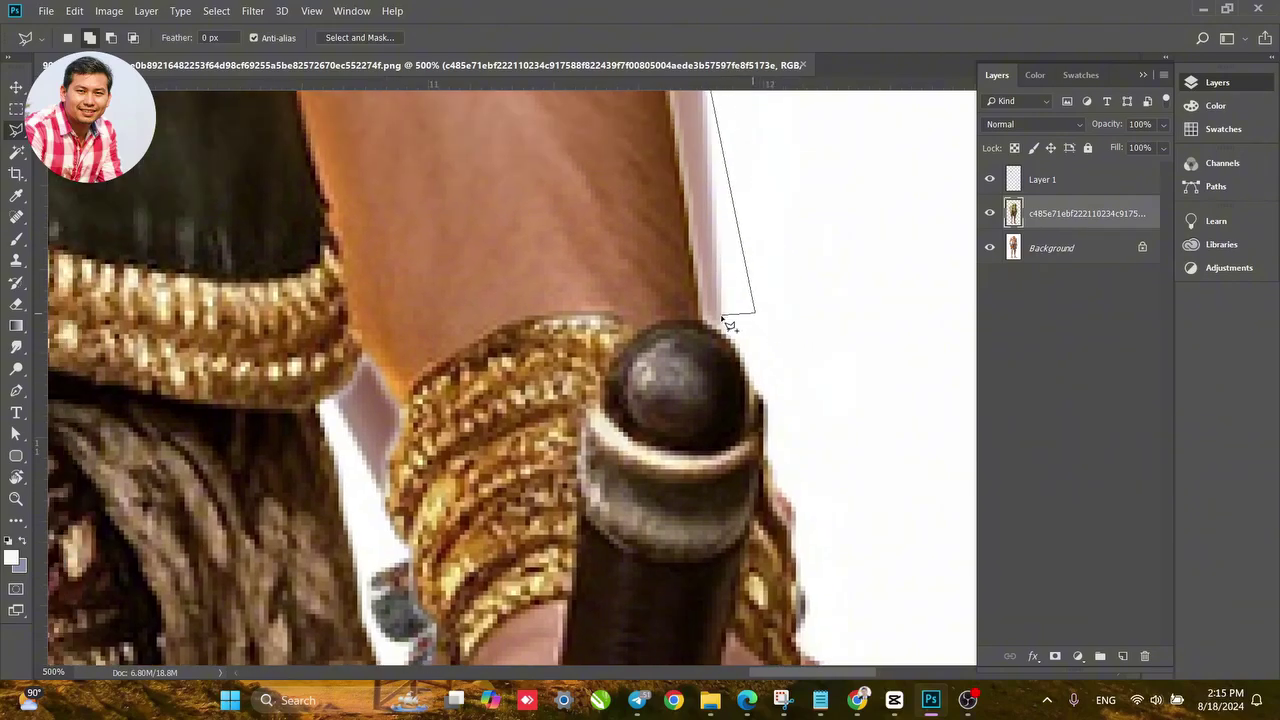
{"action": "left_click", "coordinate": [636, 331]}
{"action": "left_click", "coordinate": [606, 314]}
{"action": "left_click", "coordinate": [499, 325]}
{"action": "left_click", "coordinate": [441, 360]}
{"action": "left_click", "coordinate": [388, 417]}
Continue the lasso outline around the bracelet's inner edge and up between the vest's side and the left forearm to just below the belt.
{"action": "left_click", "coordinate": [364, 412]}
{"action": "left_click", "coordinate": [363, 355]}
{"action": "left_click", "coordinate": [352, 322]}
{"action": "left_click", "coordinate": [340, 257]}
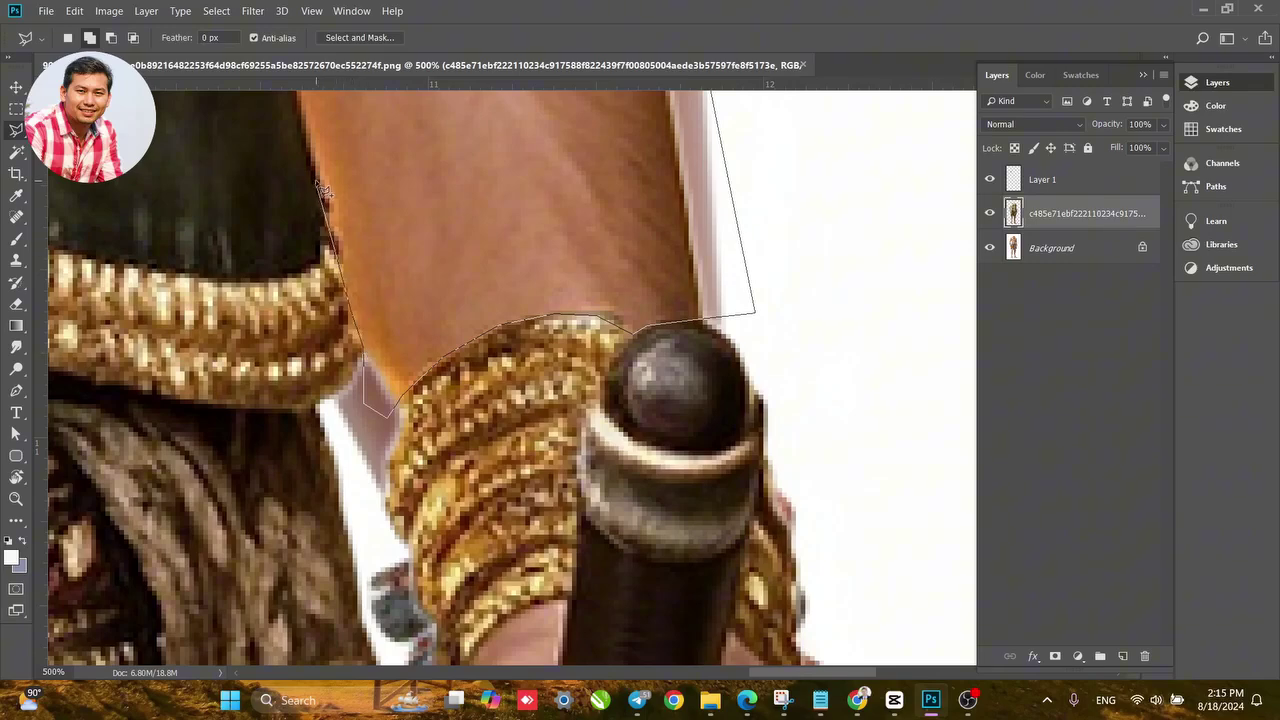
{"action": "mouse_move", "coordinate": [322, 190]}
{"action": "left_mouse_down"}
{"action": "mouse_move", "coordinate": [371, 339]}
{"action": "mouse_move", "coordinate": [419, 410]}
{"action": "left_mouse_up"}
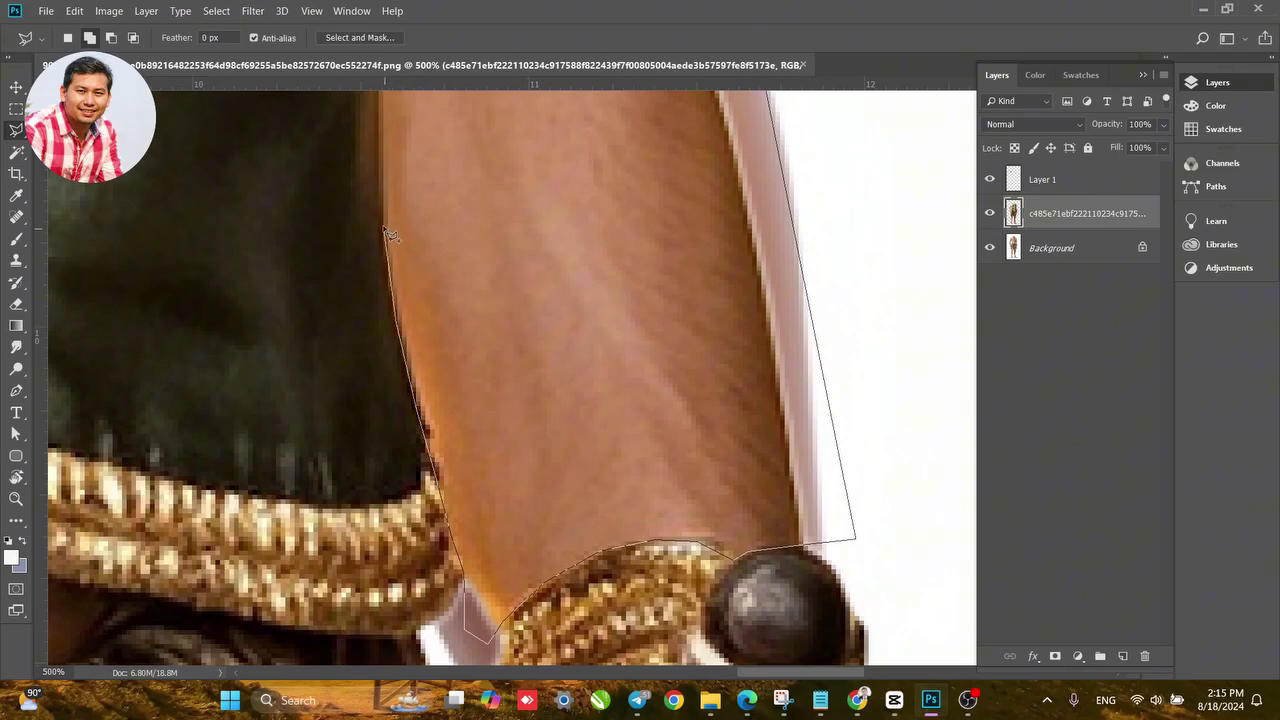
{"action": "left_click_drag", "start_coordinate": [374, 148], "coordinate": [407, 364]}
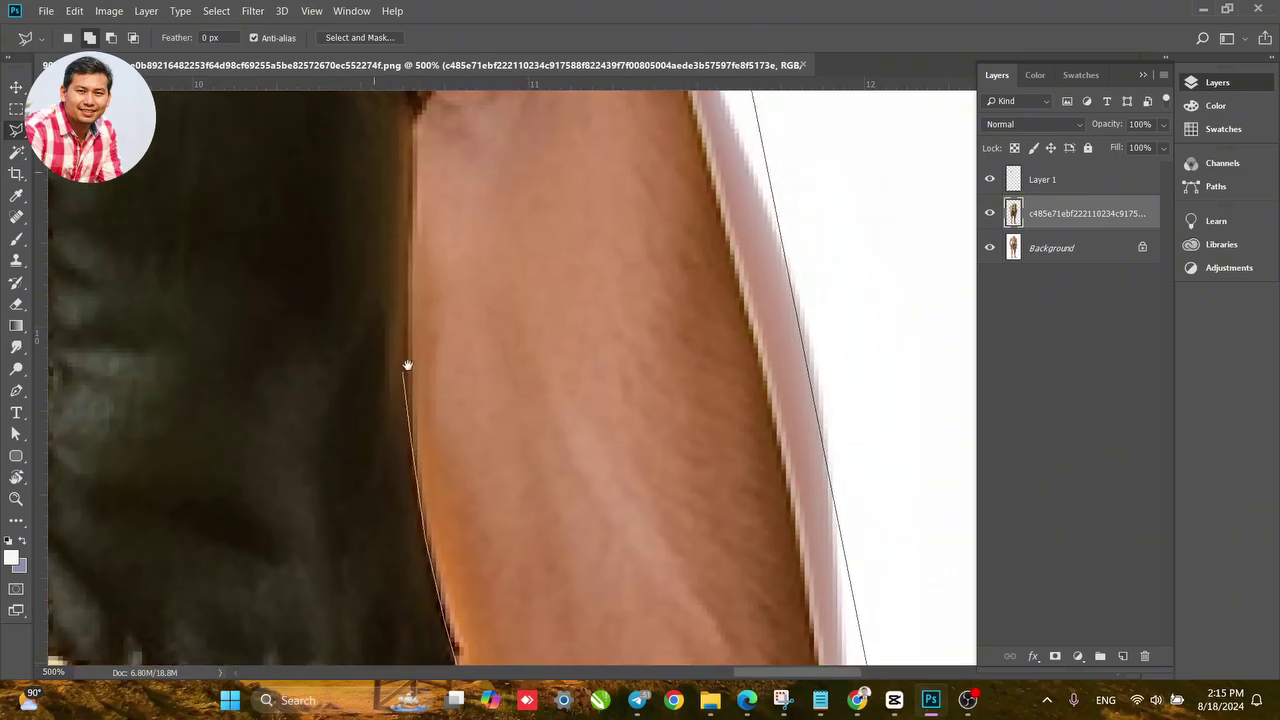
{"action": "left_click", "coordinate": [409, 288]}
{"action": "left_click_drag", "start_coordinate": [405, 196], "coordinate": [439, 409]}
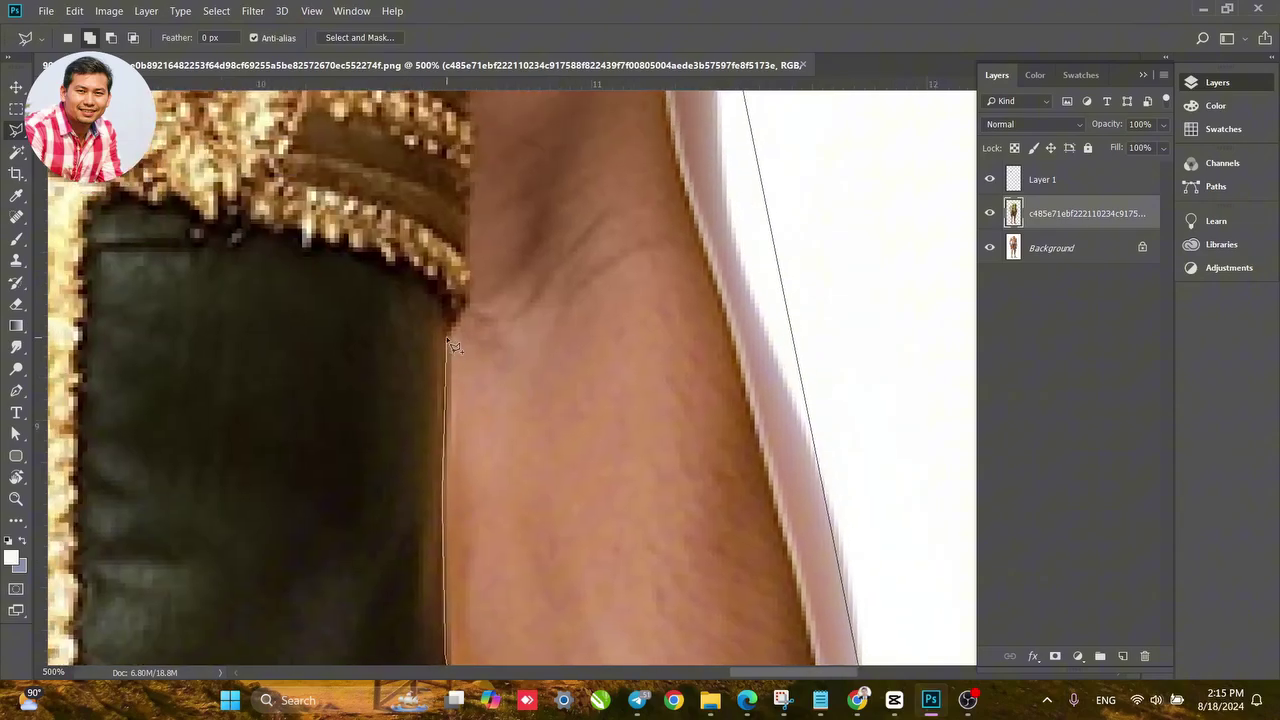
Continue the lasso outline up along the gold belt's side edge to the left armband's lower edge, closing the selection around the forearm.
{"action": "left_click", "coordinate": [446, 333]}
{"action": "left_click_drag", "start_coordinate": [468, 184], "coordinate": [485, 402]}
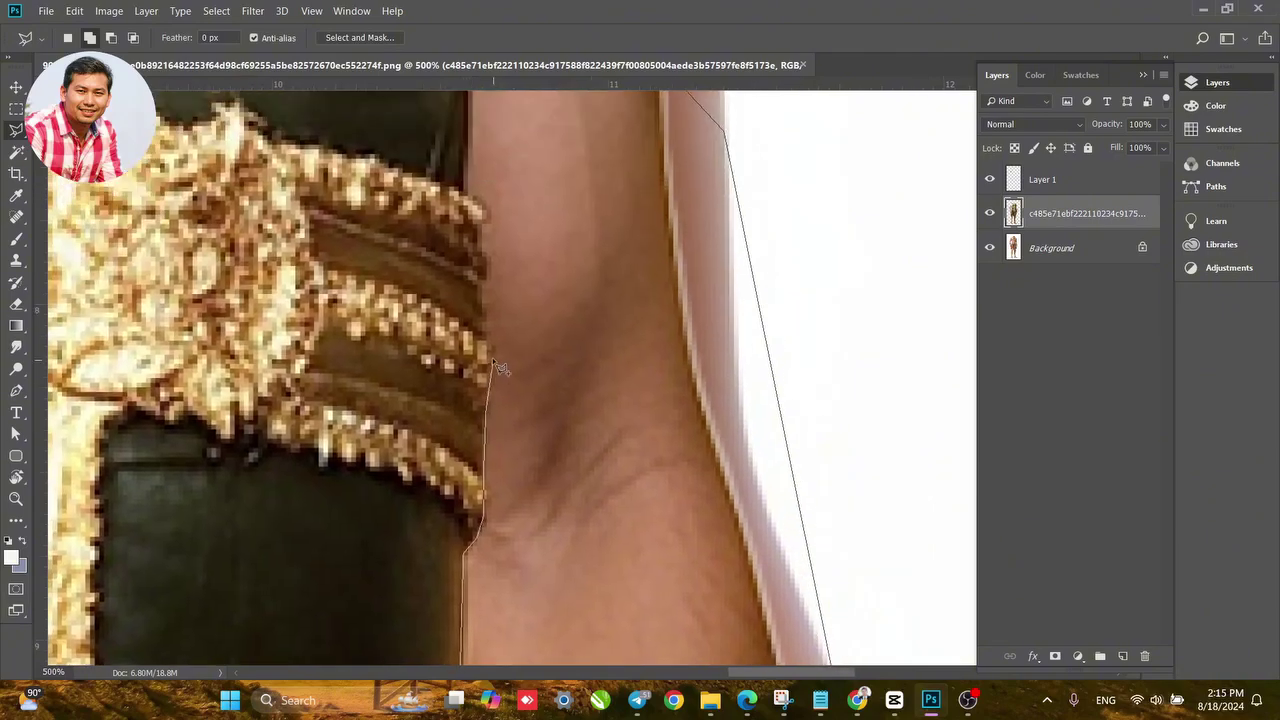
{"action": "left_click", "coordinate": [492, 358]}
{"action": "left_click", "coordinate": [462, 189]}
{"action": "left_click_drag", "start_coordinate": [462, 189], "coordinate": [482, 374]}
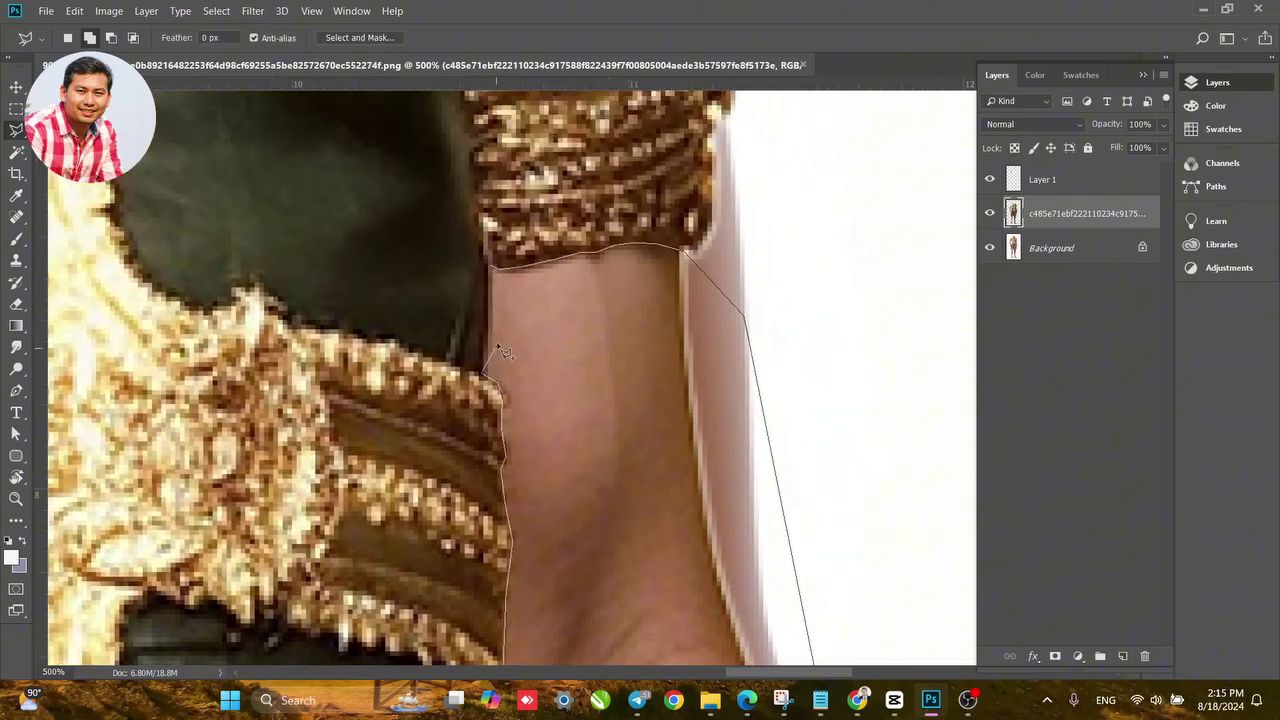
{"action": "left_click", "coordinate": [500, 272]}
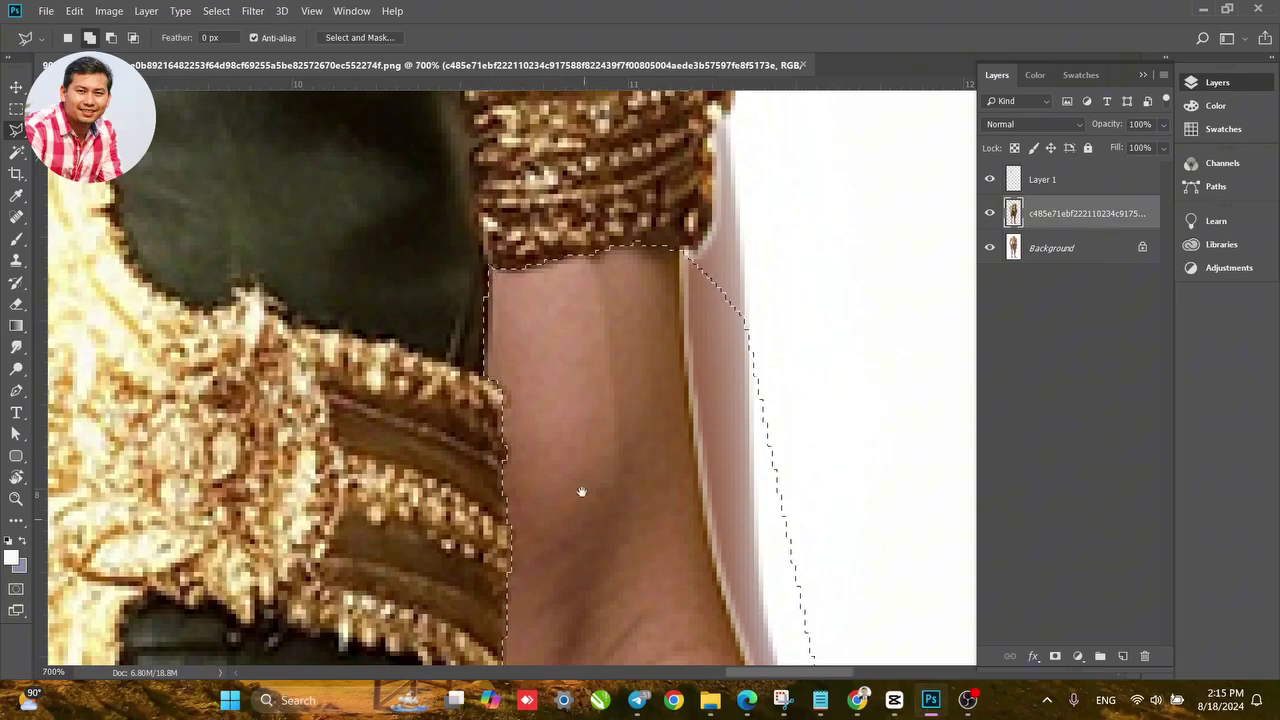
Examine the left hand gripping the sword and the selection edge around the left forearm and wrist bracelet.
{"action": "key", "text": "ctrl+plus"}
{"action": "key", "text": "ctrl+plus"}
{"action": "left_click_drag", "start_coordinate": [580, 491], "coordinate": [526, 148]}
{"action": "left_click_drag", "start_coordinate": [563, 300], "coordinate": [579, 371]}
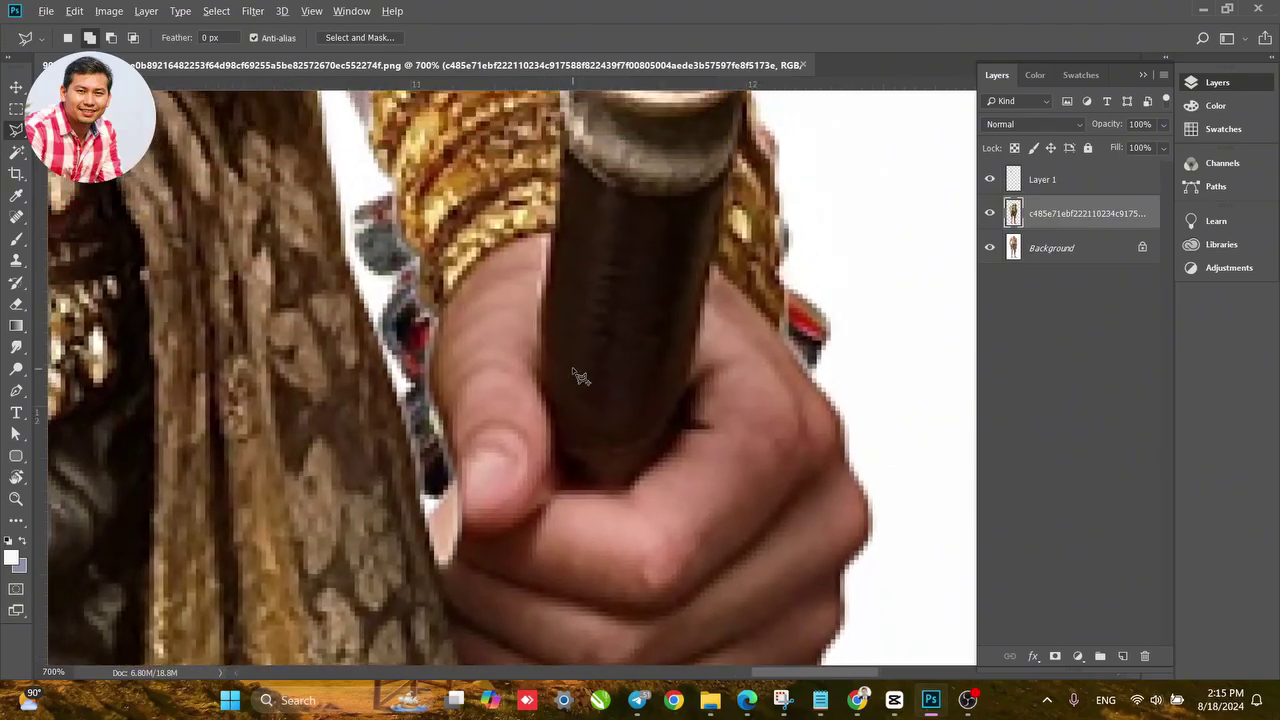
{"action": "scroll", "coordinate": [573, 368], "scroll_direction": "down", "scroll_amount": 3}
{"action": "scroll", "coordinate": [576, 374], "scroll_direction": "down", "scroll_amount": 1}
{"action": "scroll", "coordinate": [586, 415], "scroll_direction": "down", "scroll_amount": 1}
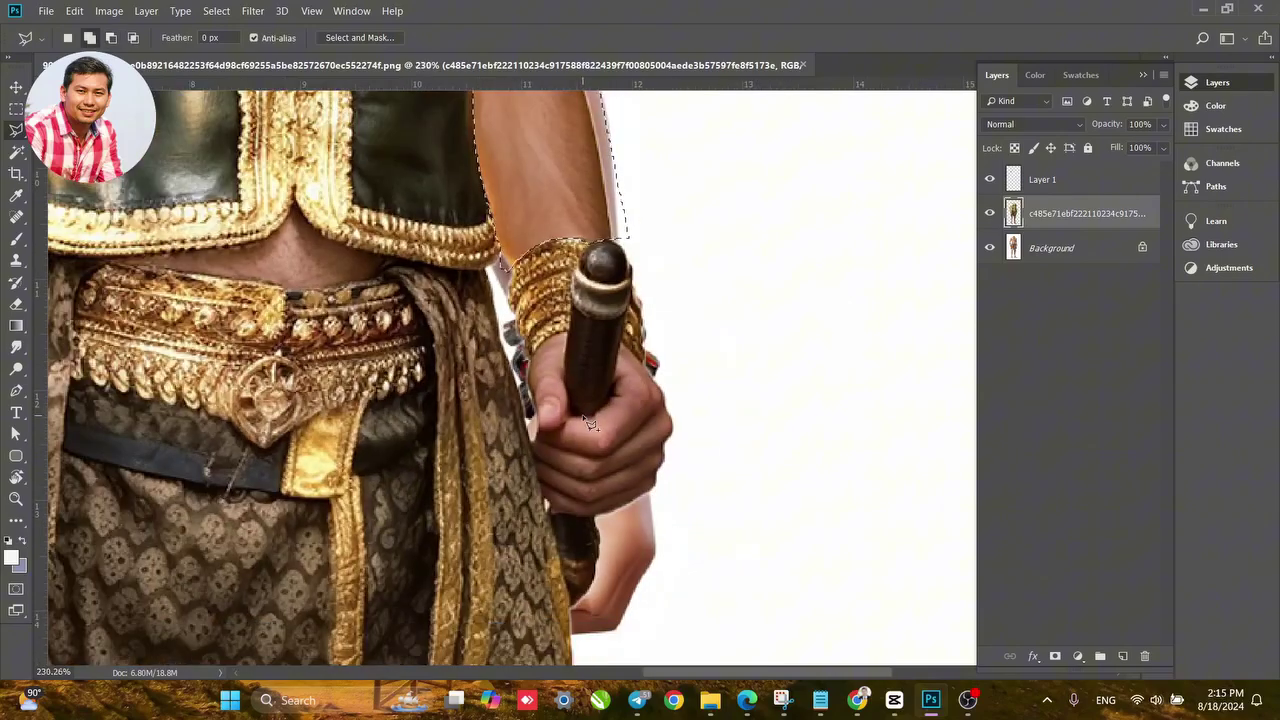
{"action": "left_click_drag", "start_coordinate": [477, 305], "coordinate": [511, 367]}
{"action": "scroll", "coordinate": [515, 313], "scroll_direction": "up", "scroll_amount": 2}
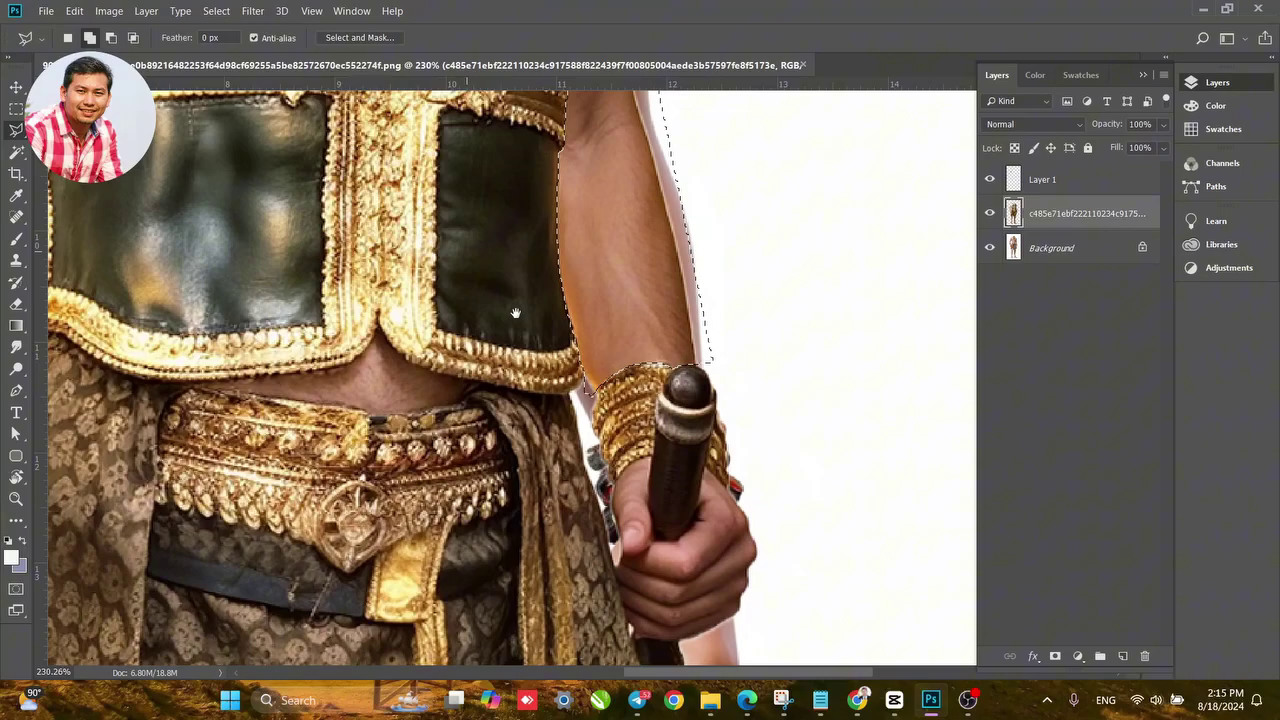
{"action": "left_click_drag", "start_coordinate": [515, 313], "coordinate": [504, 300]}
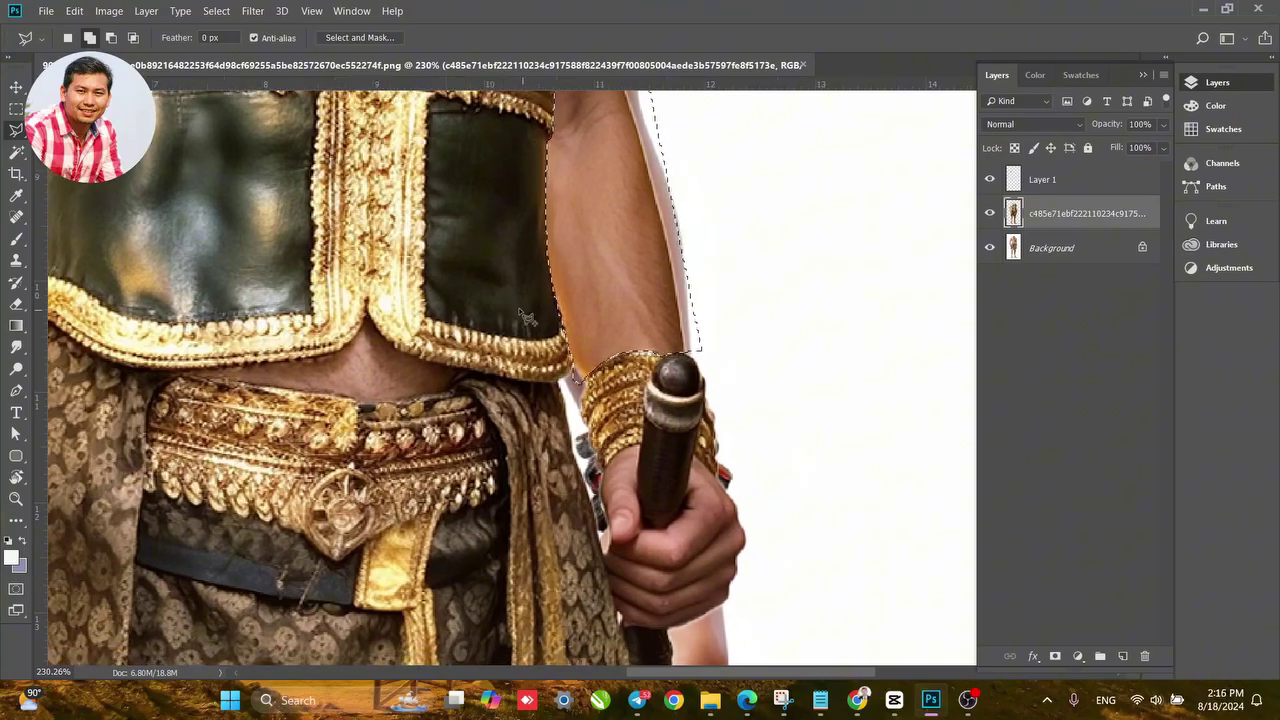
{"action": "left_click_drag", "start_coordinate": [525, 318], "coordinate": [600, 318]}
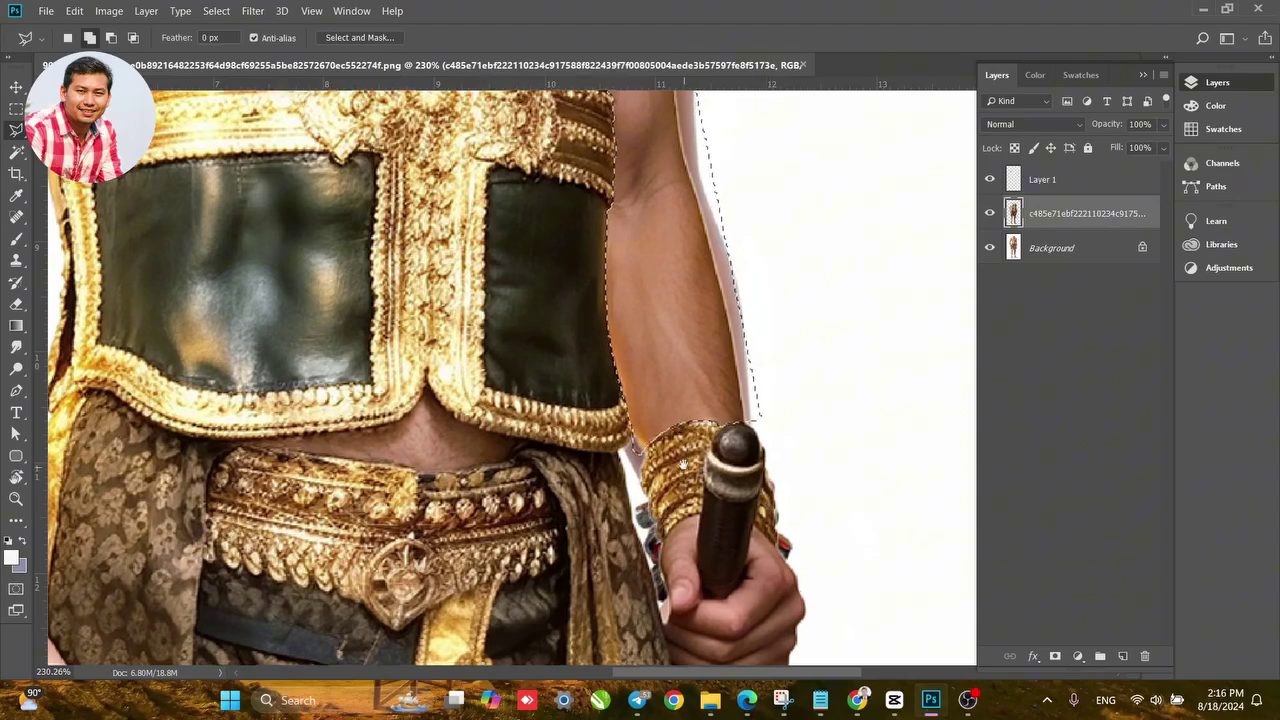
Add a lasso outline on the right arm, tracing the upper edge of the gold wrist bracelet to the outside of the forearm.
{"action": "mouse_move", "coordinate": [683, 463]}
{"action": "left_mouse_down"}
{"action": "mouse_move", "coordinate": [694, 308]}
{"action": "mouse_move", "coordinate": [750, 252]}
{"action": "mouse_move", "coordinate": [912, 360]}
{"action": "mouse_move", "coordinate": [932, 430]}
{"action": "left_mouse_up"}
{"action": "left_click_drag", "start_coordinate": [202, 226], "coordinate": [441, 398]}
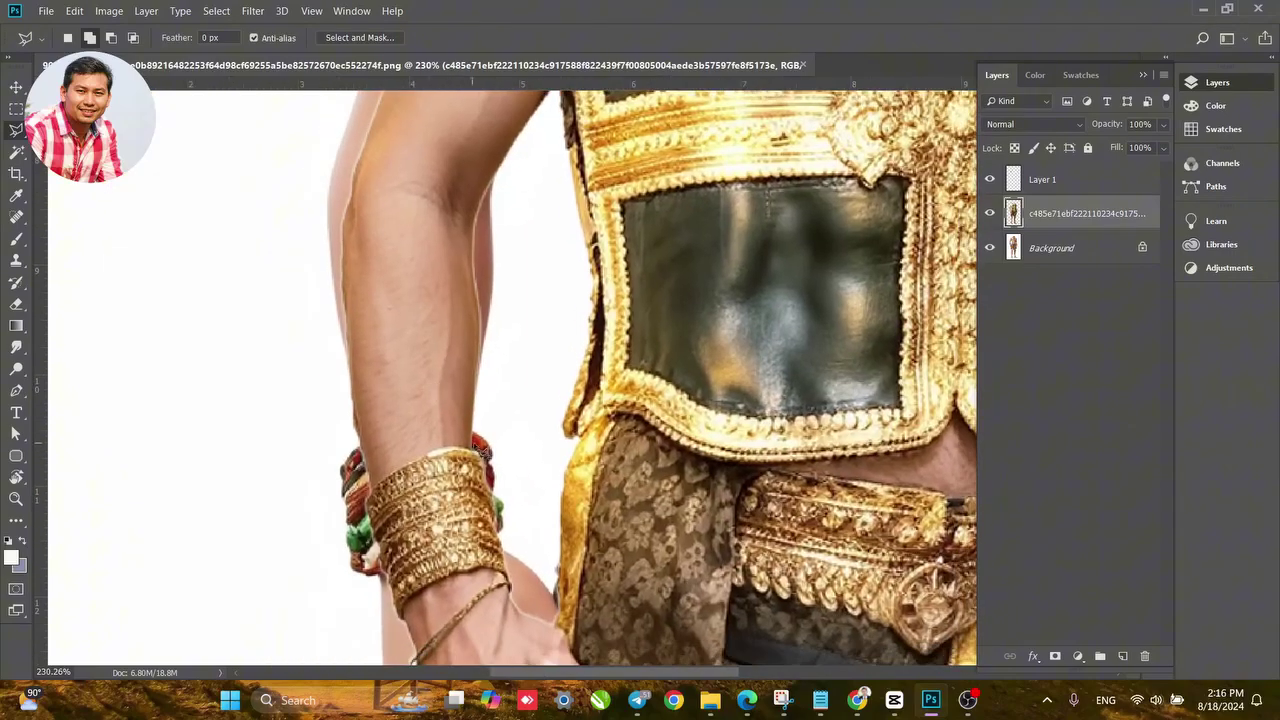
{"action": "scroll", "coordinate": [483, 453], "scroll_direction": "up", "scroll_amount": 4}
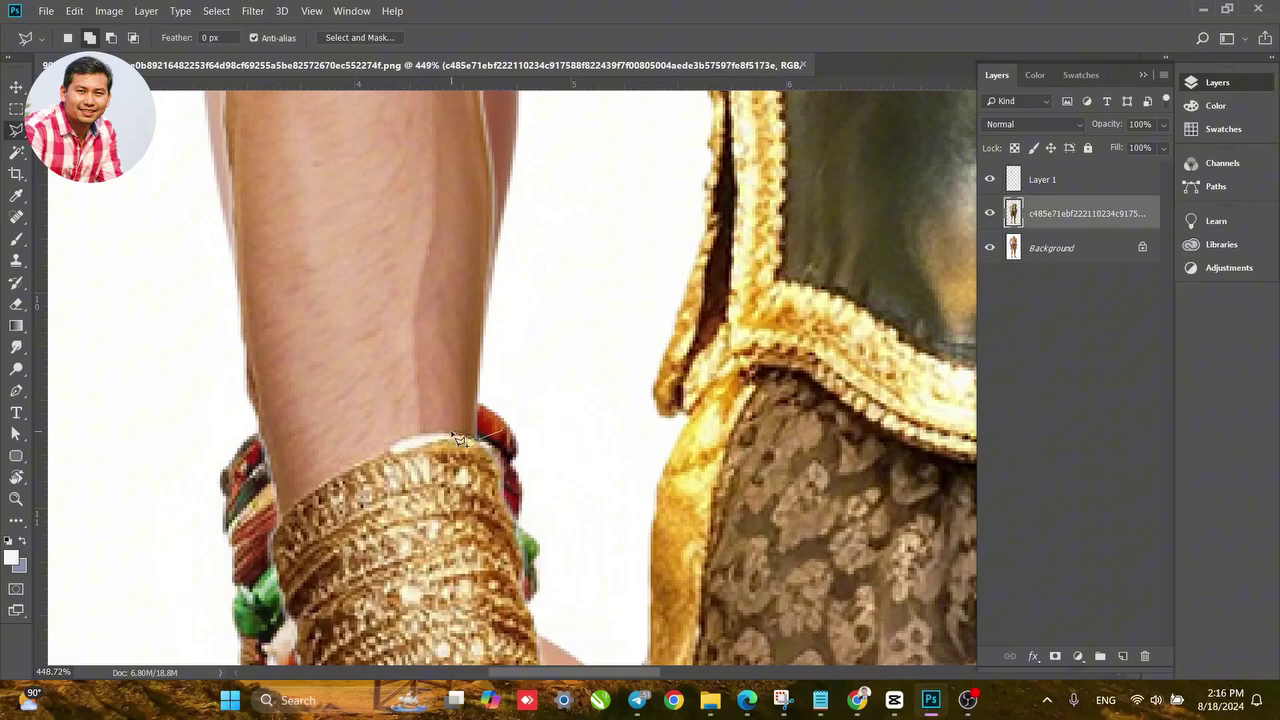
{"action": "left_click", "coordinate": [451, 432]}
{"action": "left_click", "coordinate": [413, 436]}
{"action": "left_click", "coordinate": [387, 450]}
{"action": "left_click_drag", "start_coordinate": [356, 460], "coordinate": [288, 522]}
{"action": "left_click", "coordinate": [272, 528]}
{"action": "mouse_move", "coordinate": [217, 462]}
{"action": "left_mouse_down"}
{"action": "mouse_move", "coordinate": [234, 202]}
{"action": "mouse_move", "coordinate": [290, 440]}
{"action": "mouse_move", "coordinate": [288, 492]}
{"action": "left_mouse_up"}
Continue the lasso outline up outside the right arm, across its gold armband, and down the inner side to the bracelet, closing the selection.
{"action": "scroll", "coordinate": [250, 480], "scroll_direction": "up", "scroll_amount": 5}
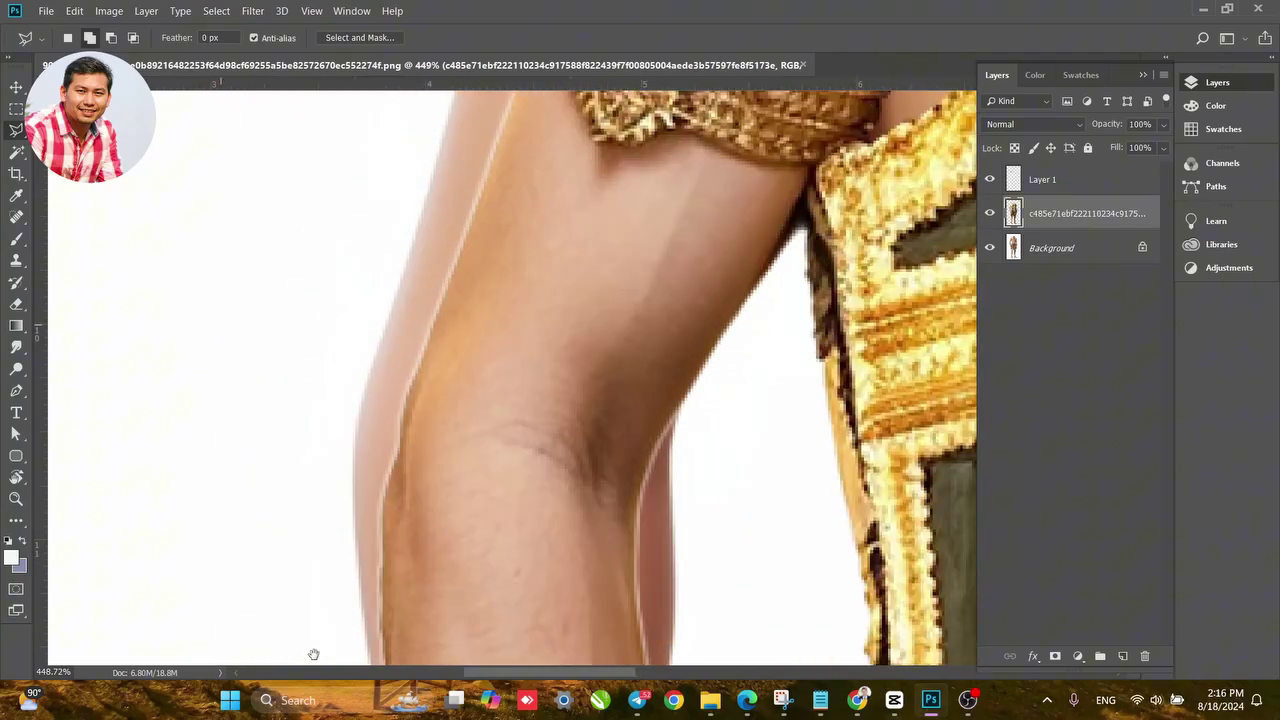
{"action": "scroll", "coordinate": [391, 257], "scroll_direction": "up", "scroll_amount": 4}
{"action": "left_click", "coordinate": [373, 427]}
{"action": "left_click", "coordinate": [472, 346]}
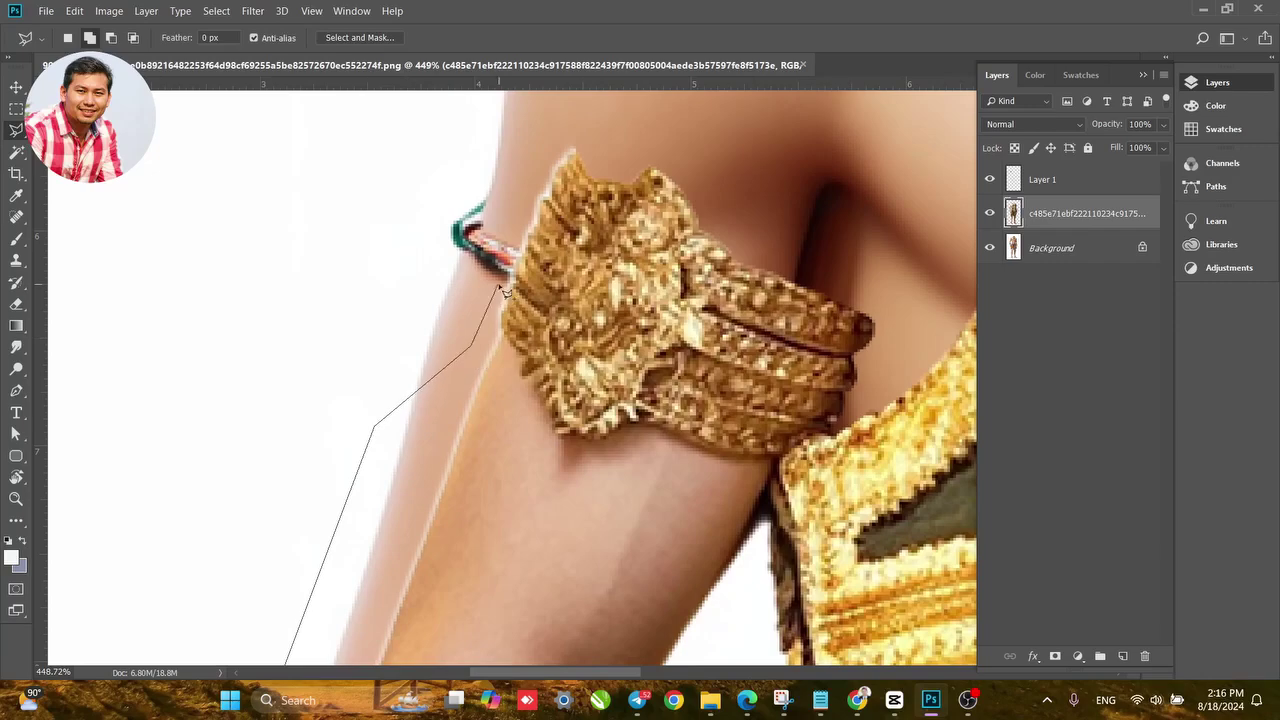
{"action": "left_click", "coordinate": [515, 285]}
{"action": "left_click", "coordinate": [619, 303]}
{"action": "left_click", "coordinate": [698, 351]}
{"action": "left_click_drag", "start_coordinate": [760, 410], "coordinate": [783, 453]}
{"action": "left_click", "coordinate": [778, 459]}
{"action": "mouse_move", "coordinate": [777, 498]}
{"action": "left_mouse_down"}
{"action": "mouse_move", "coordinate": [593, 222]}
{"action": "mouse_move", "coordinate": [575, 345]}
{"action": "mouse_move", "coordinate": [457, 349]}
{"action": "mouse_move", "coordinate": [509, 246]}
{"action": "mouse_move", "coordinate": [457, 366]}
{"action": "mouse_move", "coordinate": [418, 408]}
{"action": "mouse_move", "coordinate": [430, 411]}
{"action": "left_mouse_up"}
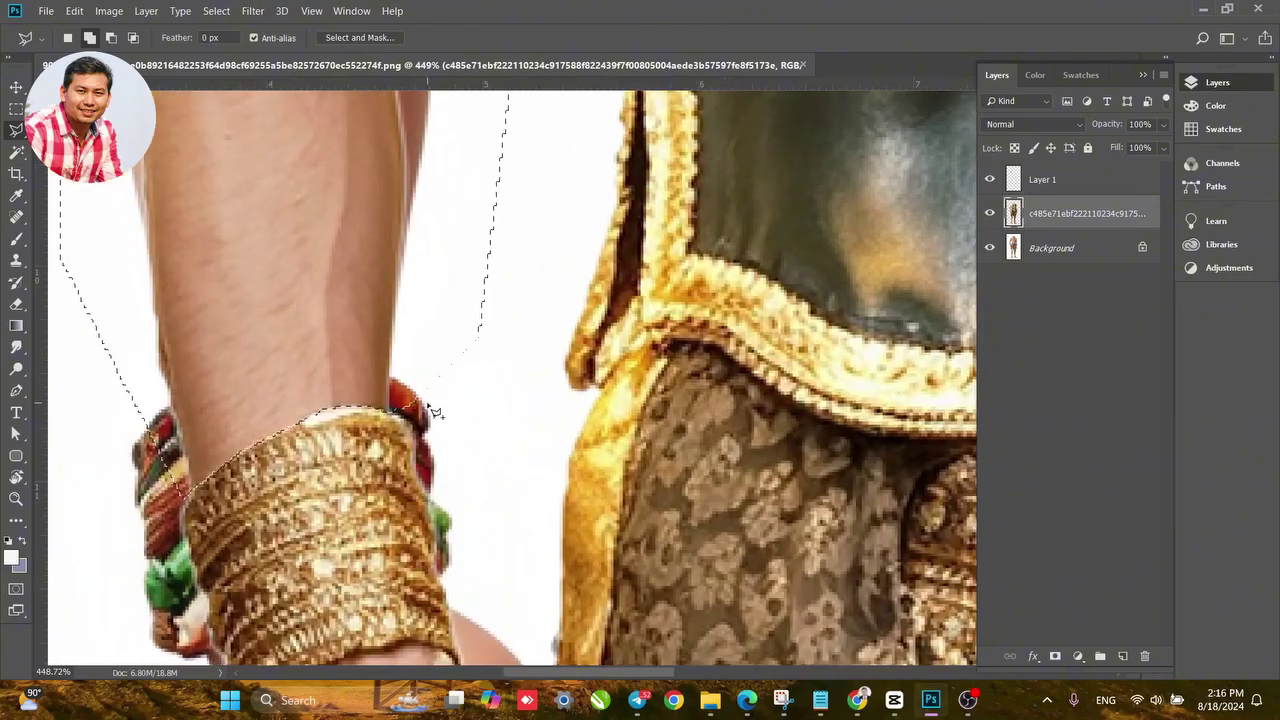
Delete the selected arm skin from the costume layer and clear the selection.
{"action": "scroll", "coordinate": [430, 415], "scroll_direction": "down", "scroll_amount": 6}
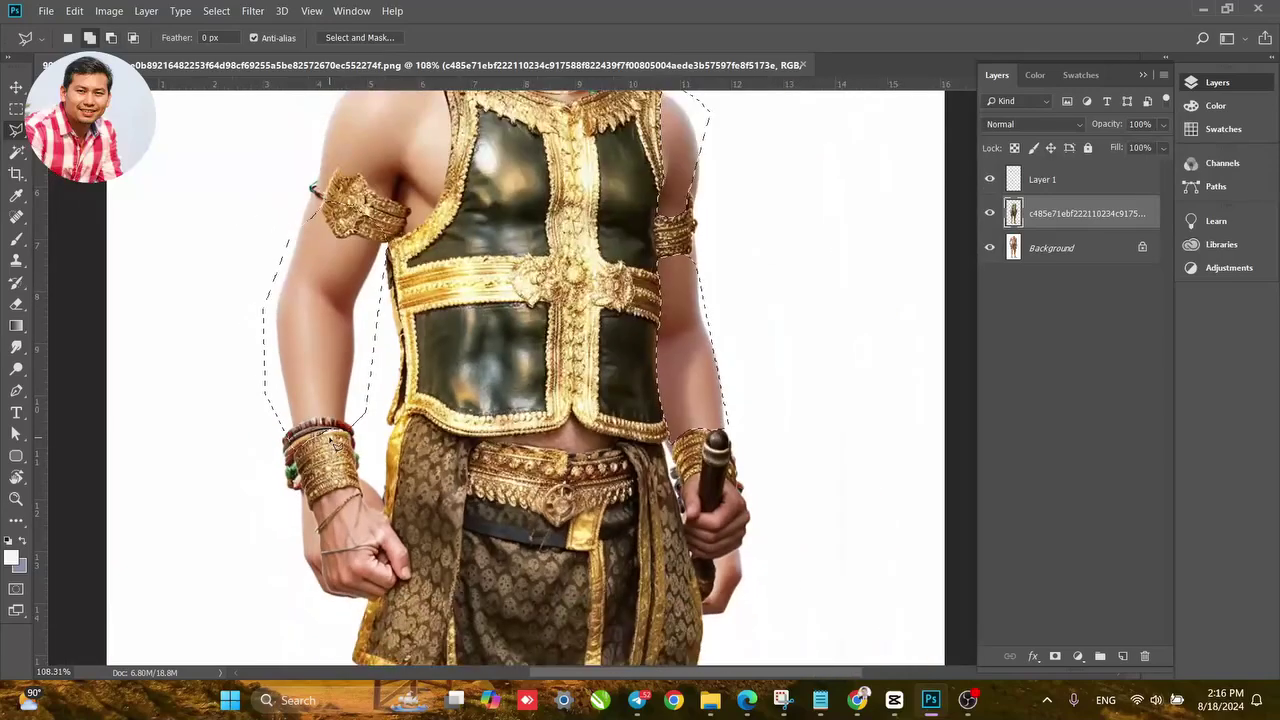
{"action": "left_click_drag", "start_coordinate": [408, 386], "coordinate": [355, 368]}
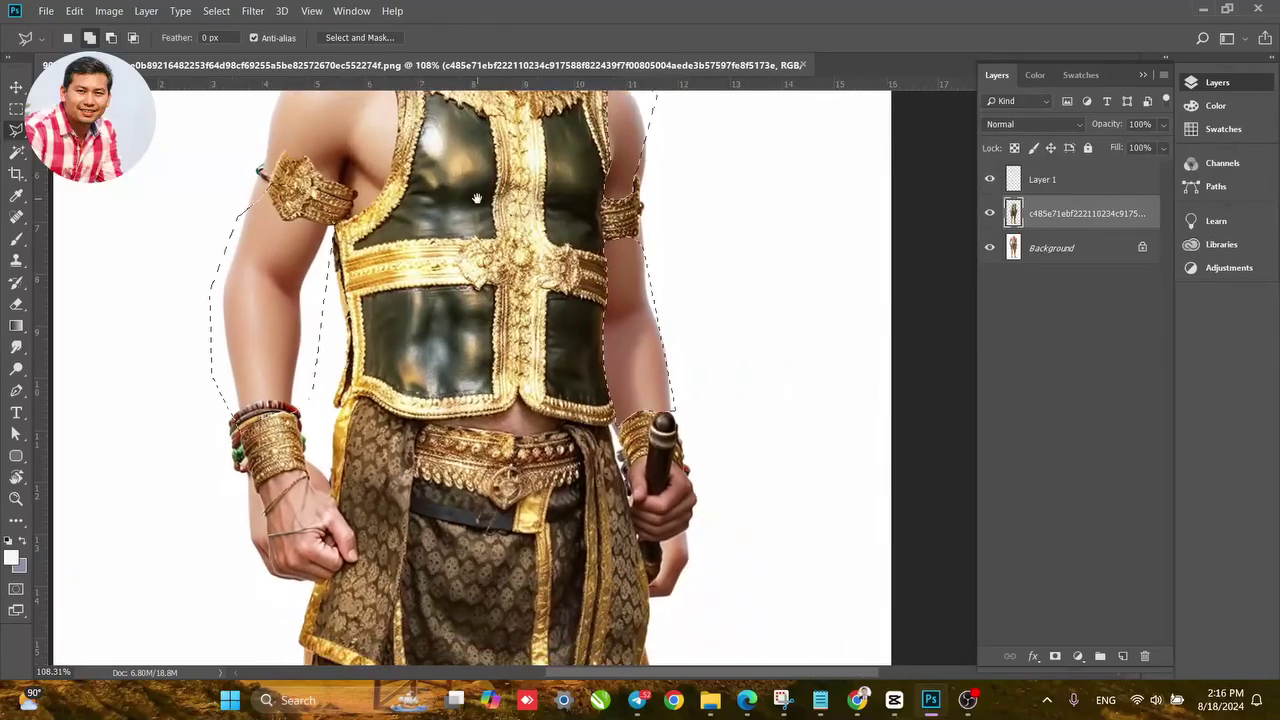
{"action": "left_click_drag", "start_coordinate": [604, 155], "coordinate": [531, 458]}
{"action": "scroll", "coordinate": [531, 458], "scroll_direction": "down", "scroll_amount": 5}
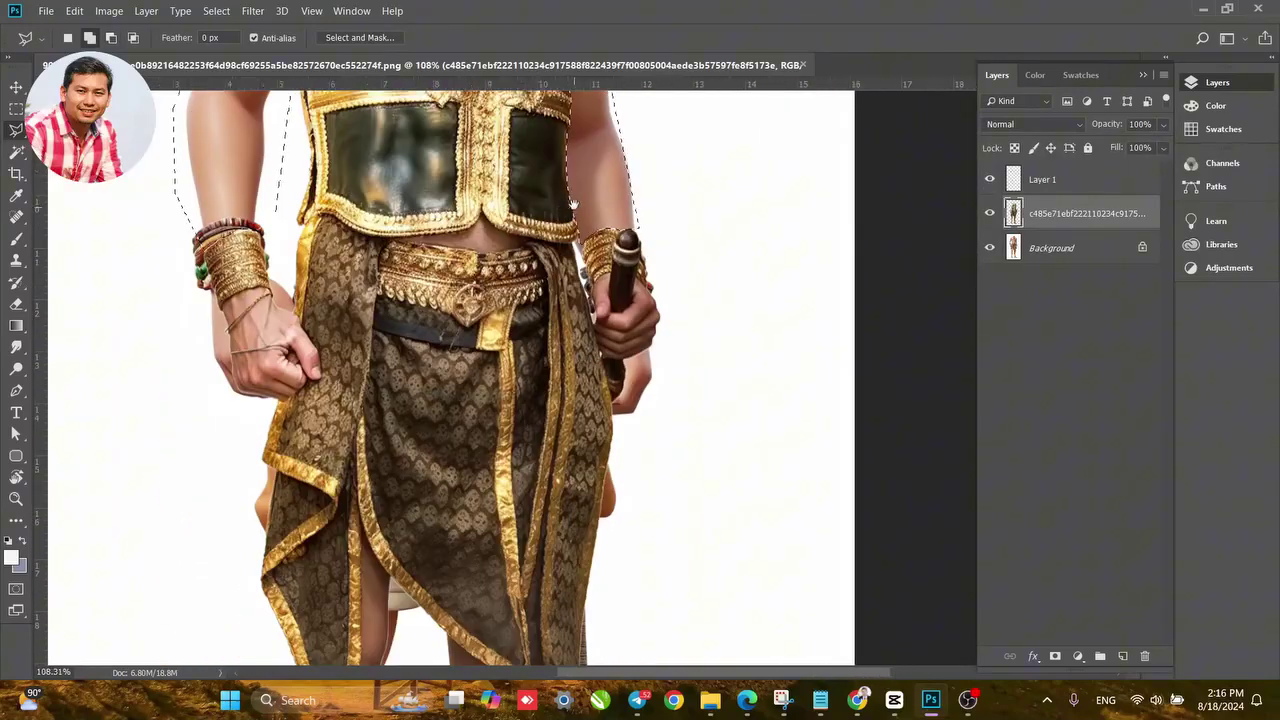
{"action": "scroll", "coordinate": [622, 333], "scroll_direction": "down", "scroll_amount": 1}
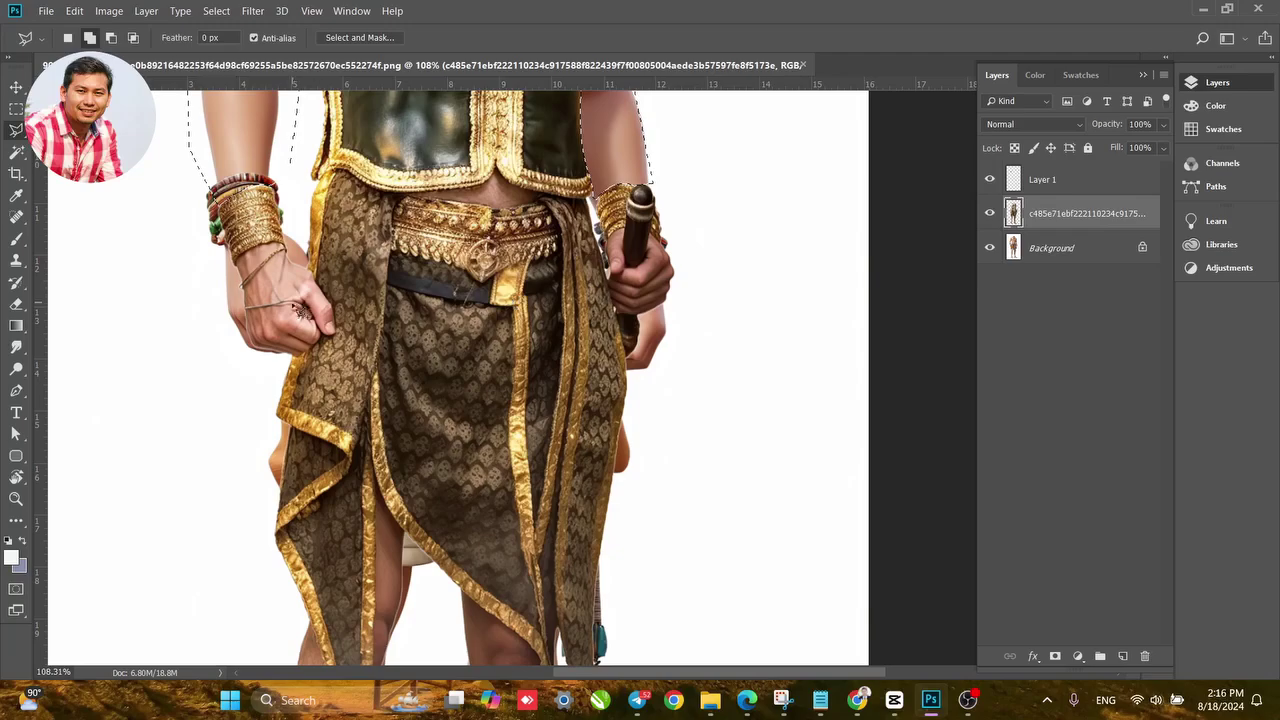
{"action": "key", "text": "v"}
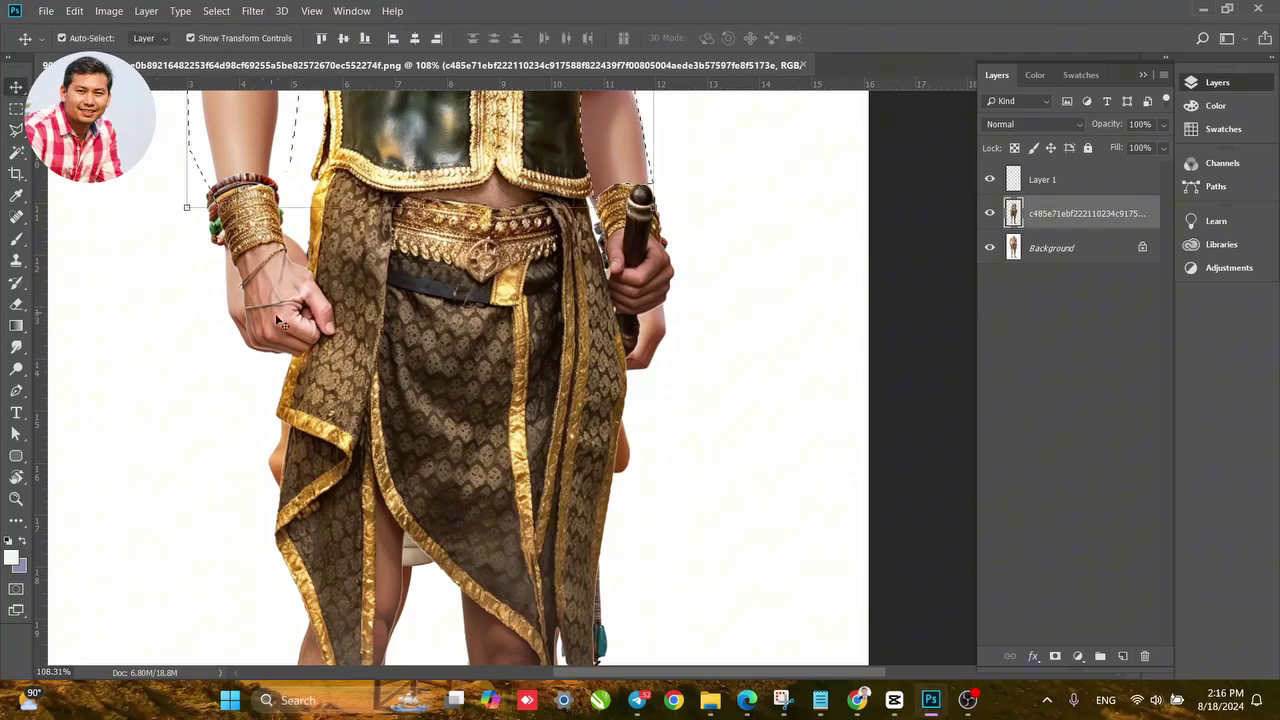
{"action": "scroll", "coordinate": [281, 323], "scroll_direction": "up", "scroll_amount": 4}
{"action": "left_click_drag", "start_coordinate": [358, 327], "coordinate": [470, 357]}
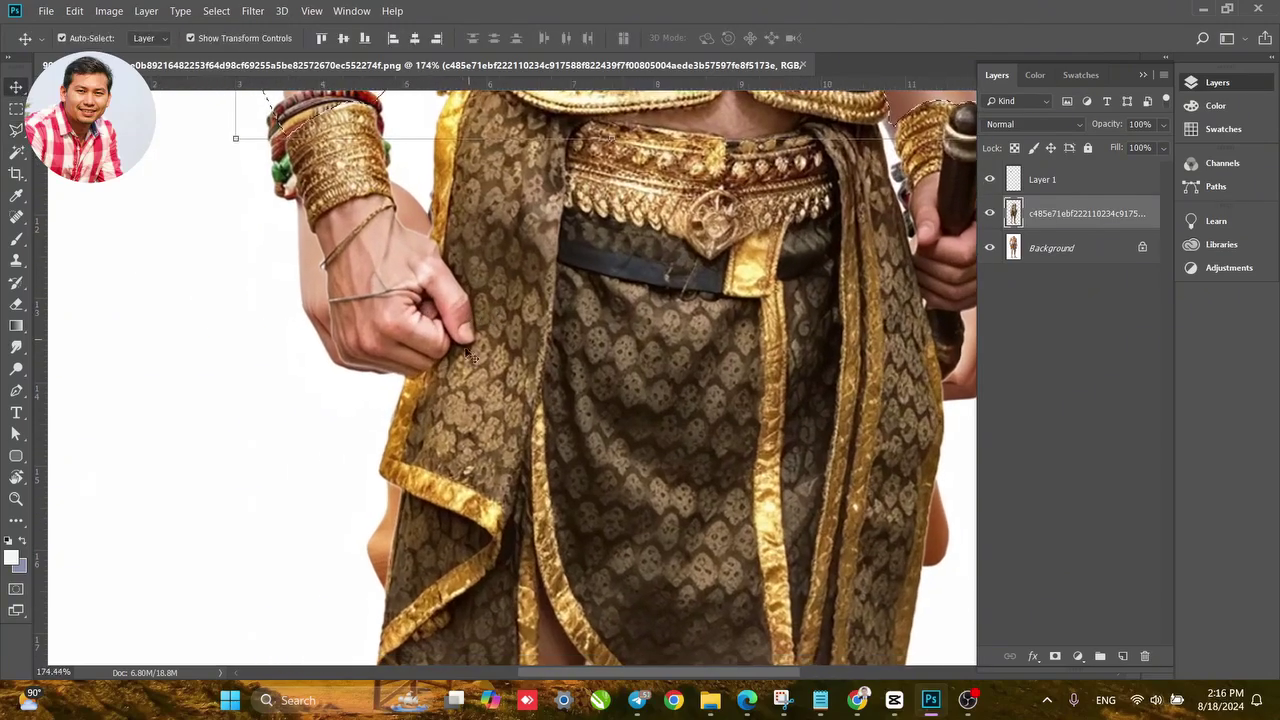
{"action": "left_click_drag", "start_coordinate": [383, 263], "coordinate": [395, 383]}
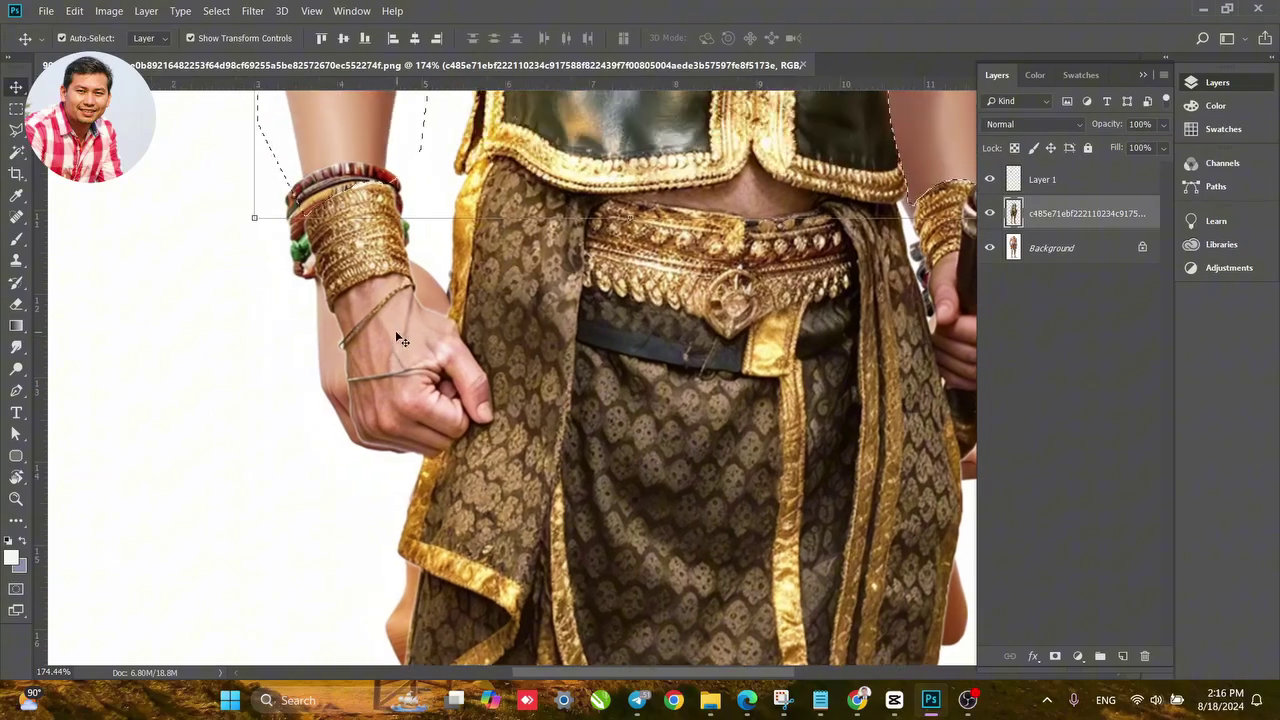
{"action": "scroll", "coordinate": [395, 330], "scroll_direction": "up", "scroll_amount": 2}
{"action": "key", "text": "ctrl+d"}
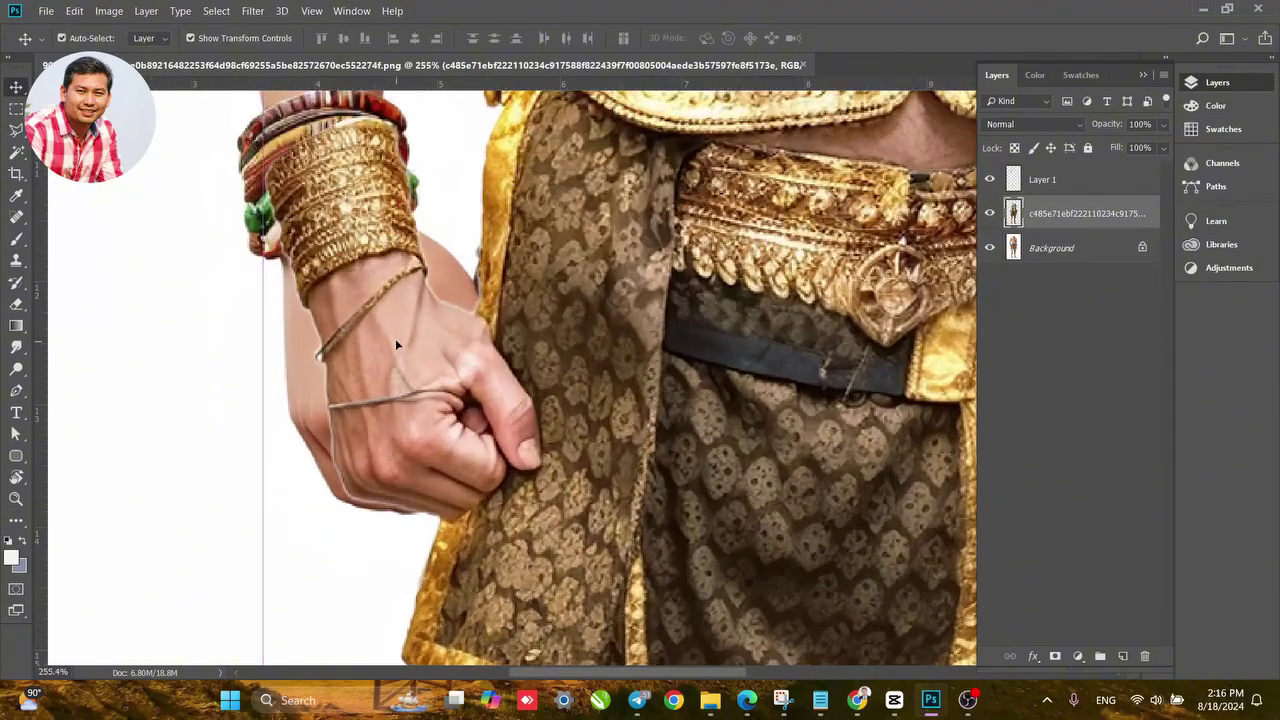
Trace a lasso outline along the right wrist bracelet's lower edge and down around the thumb where it meets the skirt cloth.
{"action": "scroll", "coordinate": [372, 335], "scroll_direction": "up", "scroll_amount": 2}
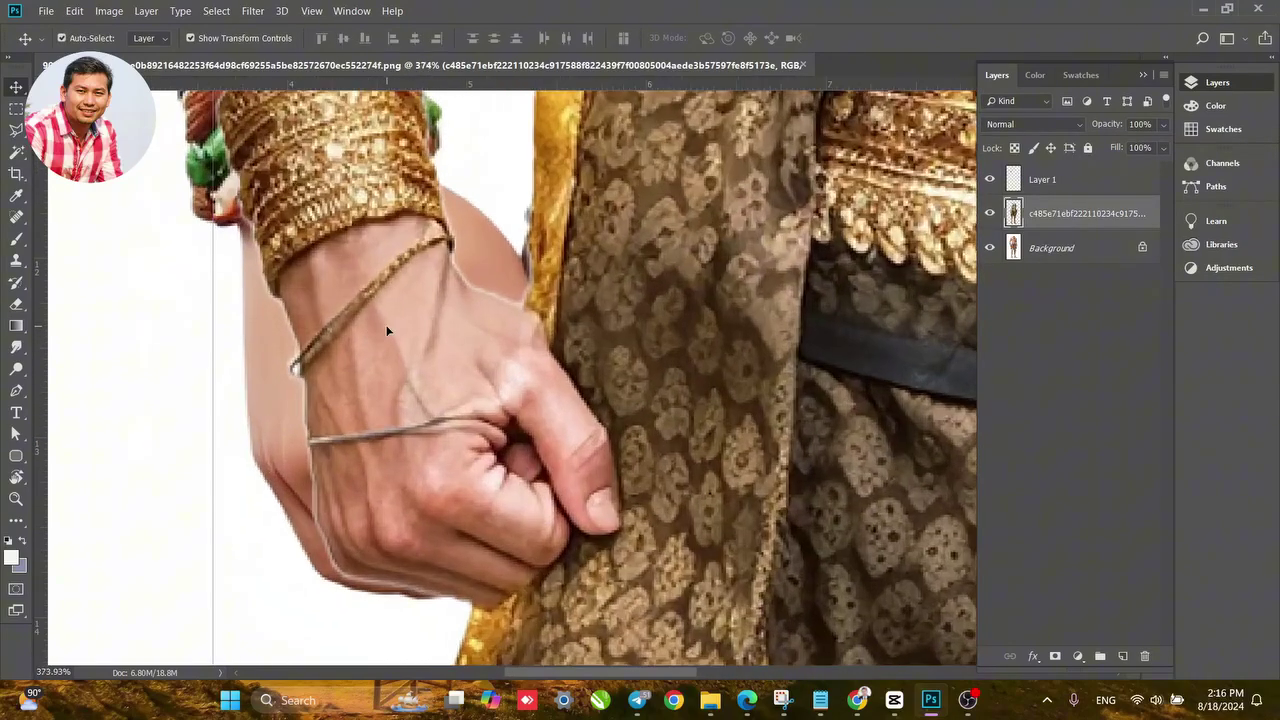
{"action": "left_click", "coordinate": [16, 130]}
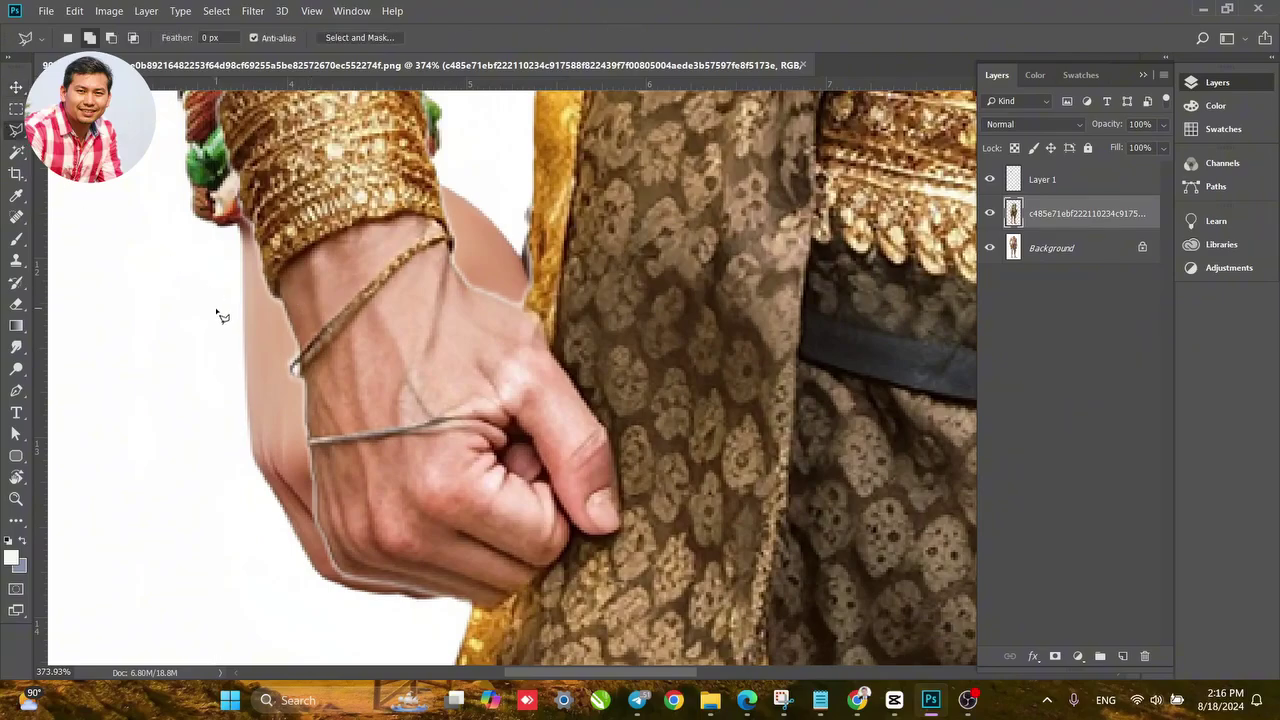
{"action": "left_click", "coordinate": [281, 277]}
{"action": "left_click", "coordinate": [412, 216]}
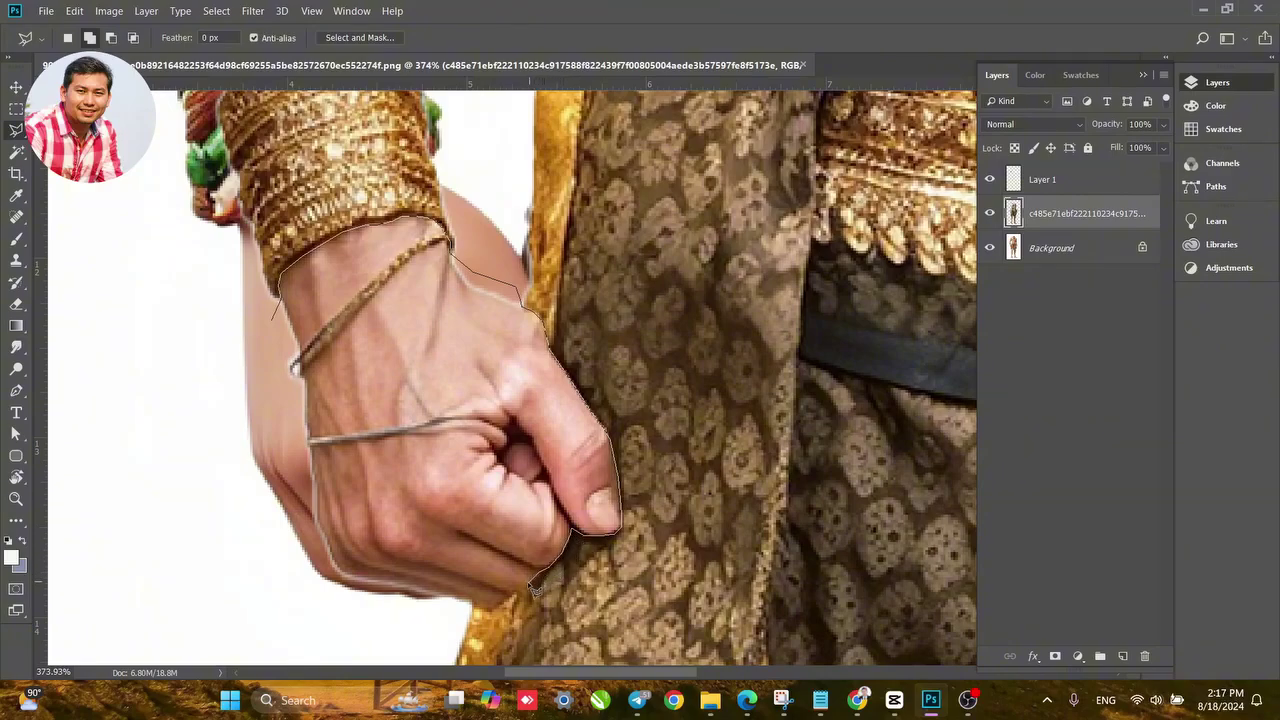
Close the lasso outline around the outside of the right hand, delete the selected hand from the costume layer, and deselect.
{"action": "left_click", "coordinate": [473, 607]}
{"action": "left_click", "coordinate": [451, 608]}
{"action": "left_click", "coordinate": [370, 619]}
{"action": "left_click", "coordinate": [266, 529]}
{"action": "left_click", "coordinate": [262, 479]}
{"action": "left_click", "coordinate": [267, 402]}
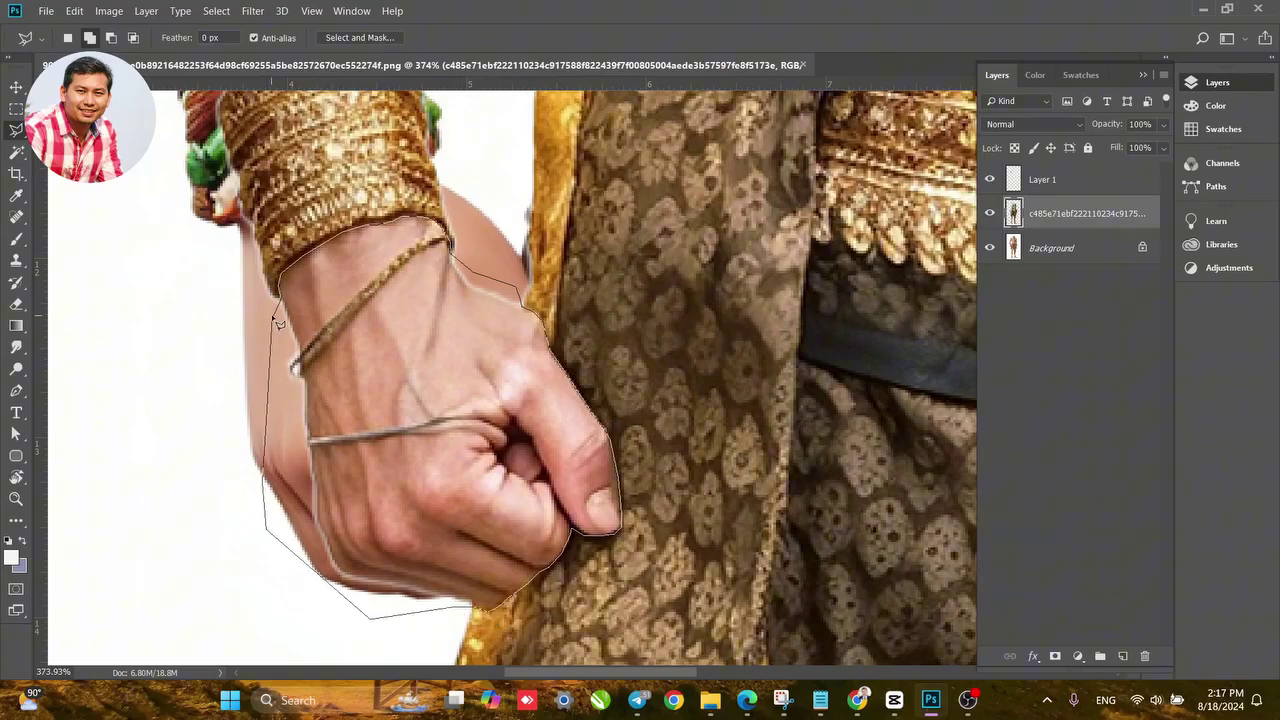
{"action": "left_click", "coordinate": [281, 327]}
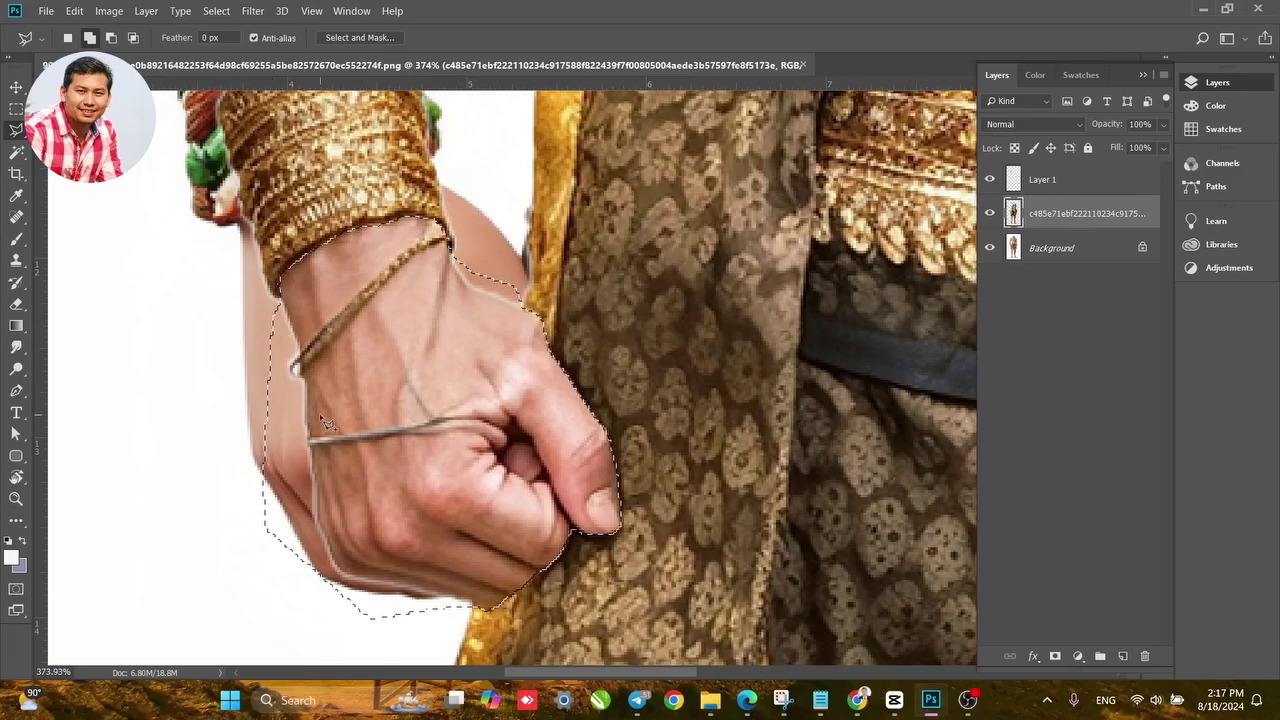
{"action": "key", "text": "Delete"}
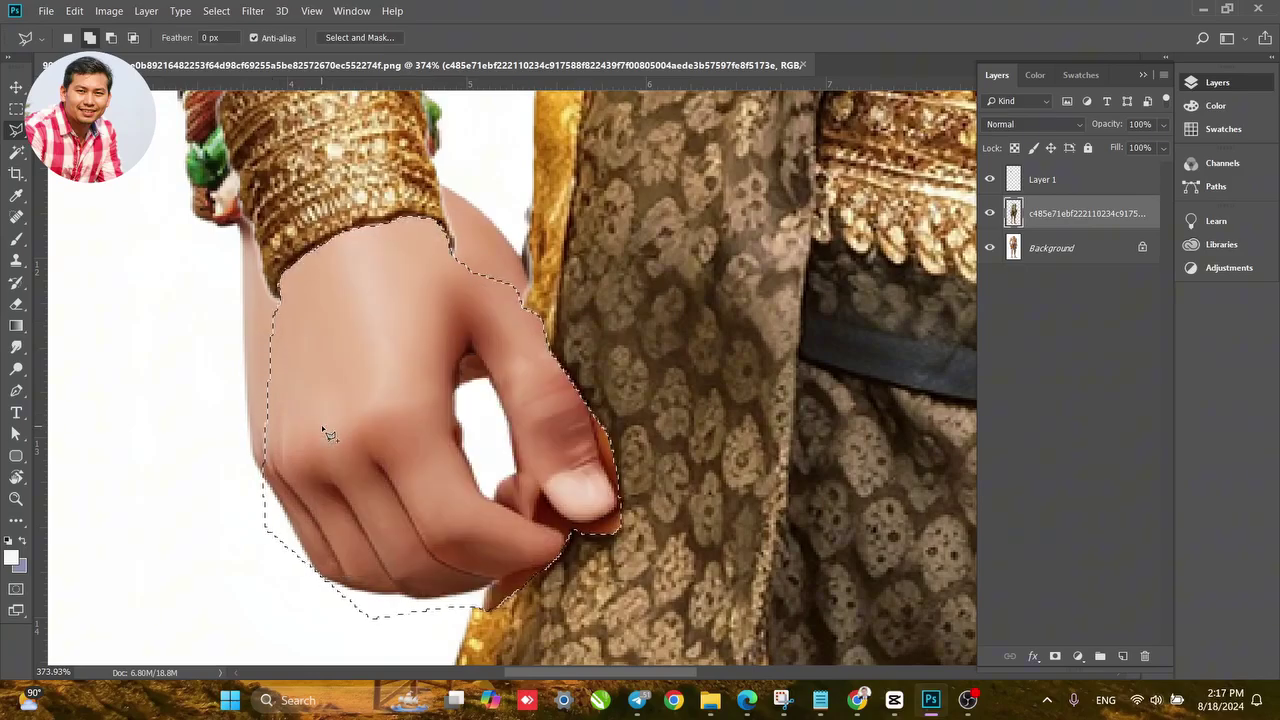
{"action": "key", "text": "ctrl+d"}
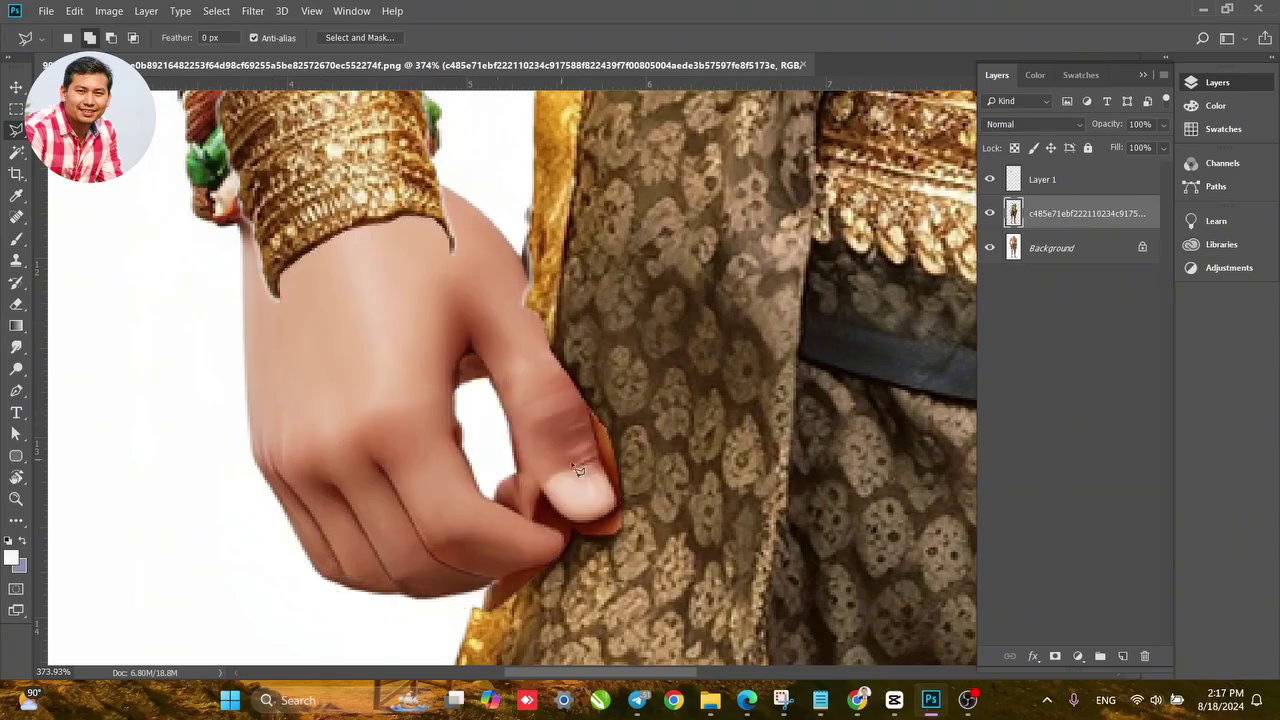
Hide the Background layer to examine the costume cutout around the left hand and sword, and hide the costume layer as well.
{"action": "left_click", "coordinate": [990, 248]}
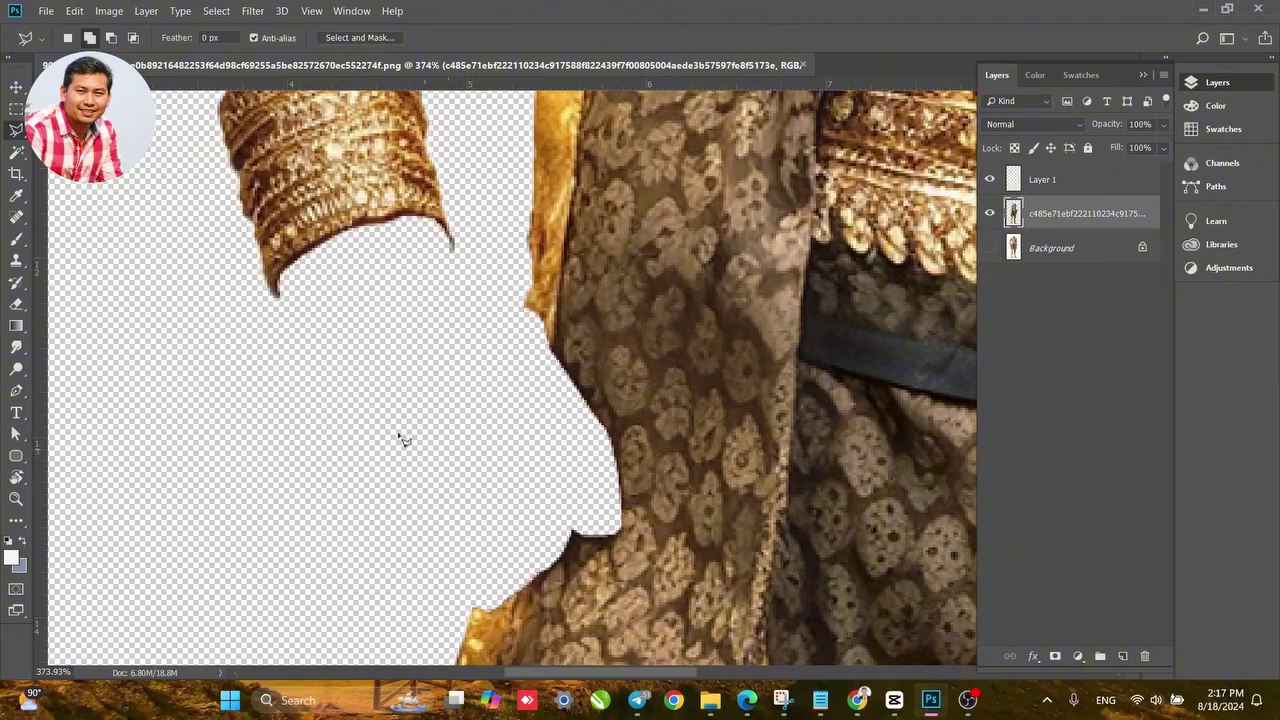
{"action": "scroll", "coordinate": [371, 423], "scroll_direction": "down", "scroll_amount": 4}
{"action": "left_click_drag", "start_coordinate": [634, 453], "coordinate": [394, 484]}
{"action": "left_click_drag", "start_coordinate": [574, 438], "coordinate": [512, 433]}
{"action": "scroll", "coordinate": [745, 390], "scroll_direction": "up", "scroll_amount": 1}
{"action": "scroll", "coordinate": [745, 390], "scroll_direction": "up", "scroll_amount": 1}
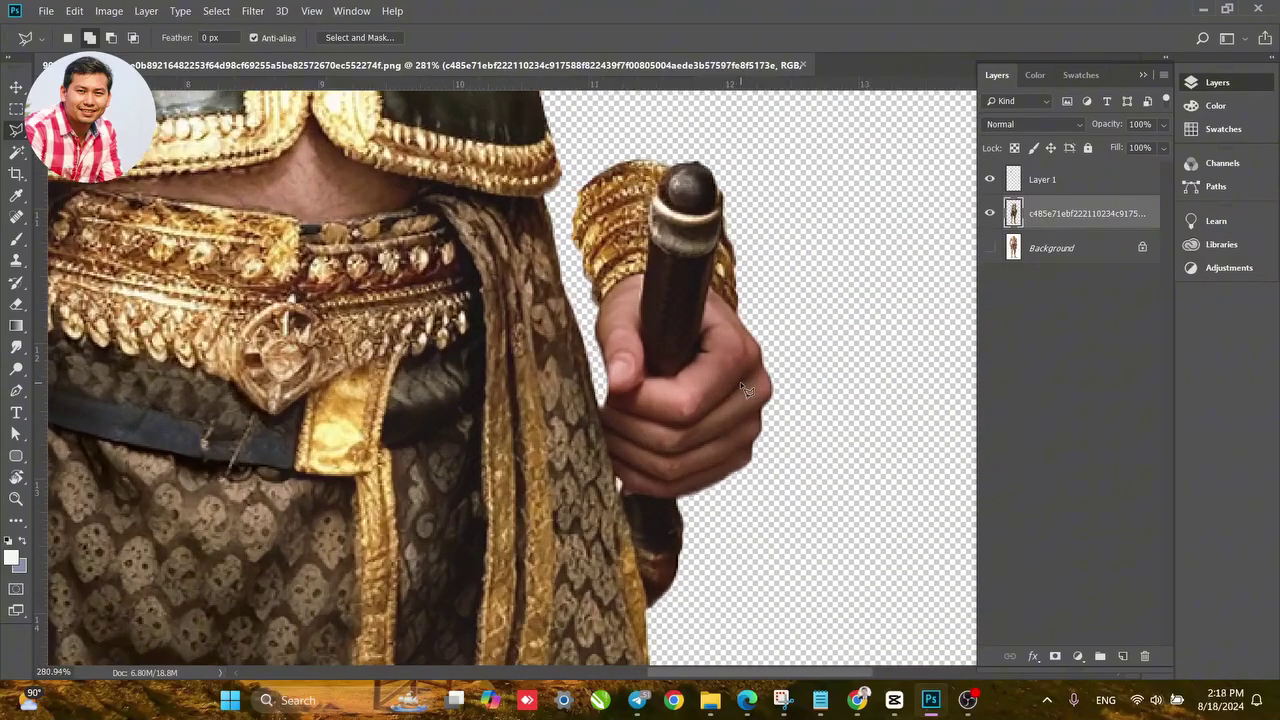
{"action": "left_click", "coordinate": [990, 214]}
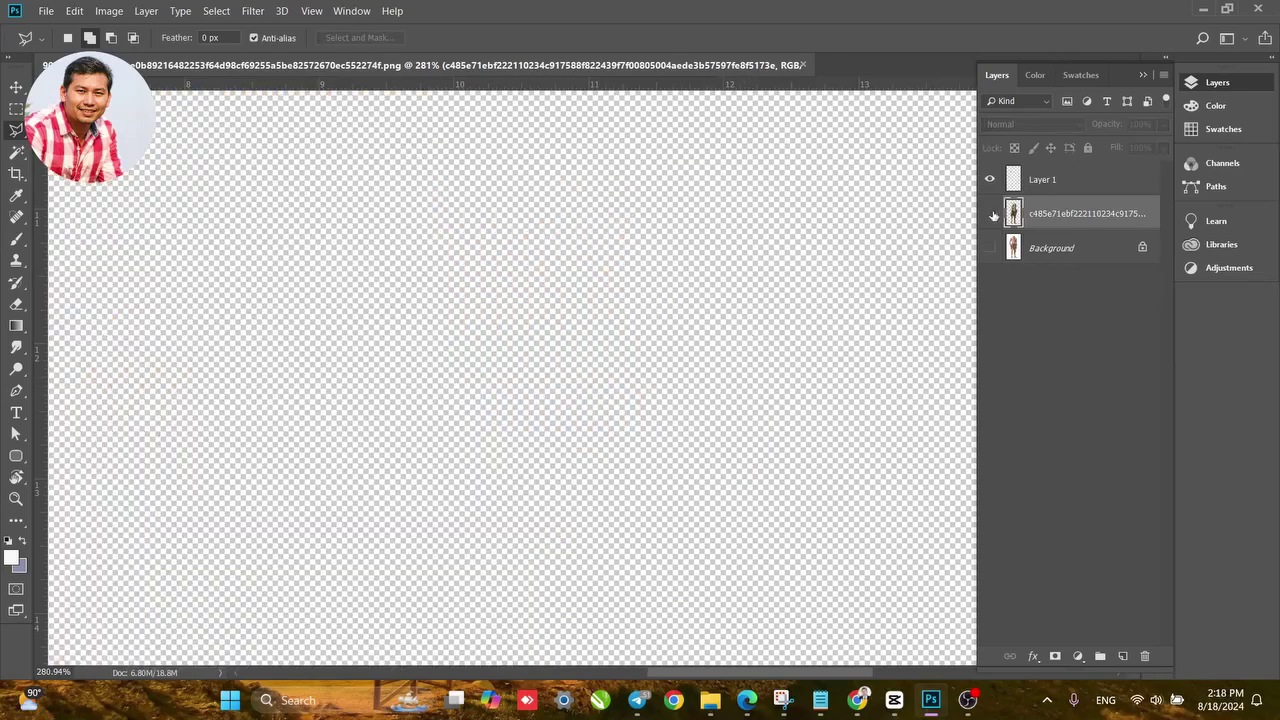
Switch to the Shakker AI page in the browser, examine the generated Khmer boy bodies, and return to Photoshop.
{"action": "left_click", "coordinate": [990, 248]}
{"action": "left_click", "coordinate": [995, 250]}
{"action": "mouse_move", "coordinate": [646, 280]}
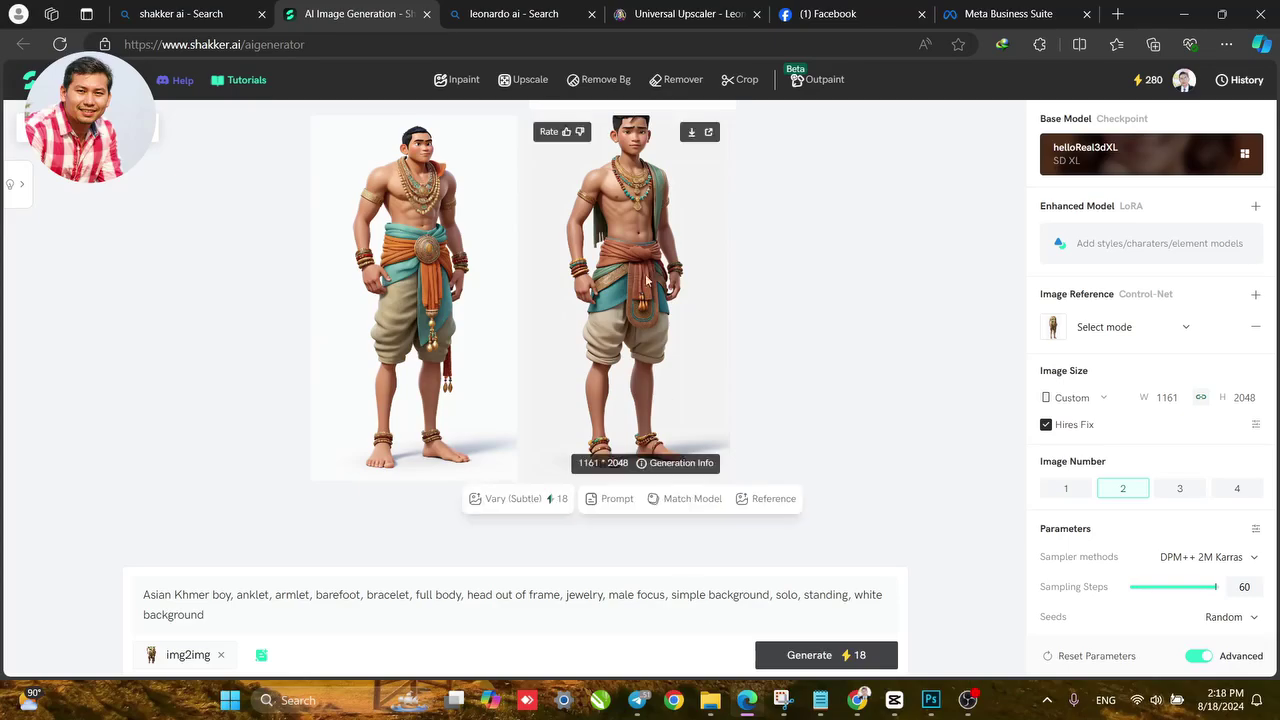
{"action": "scroll", "coordinate": [645, 260], "scroll_direction": "up", "scroll_amount": 3}
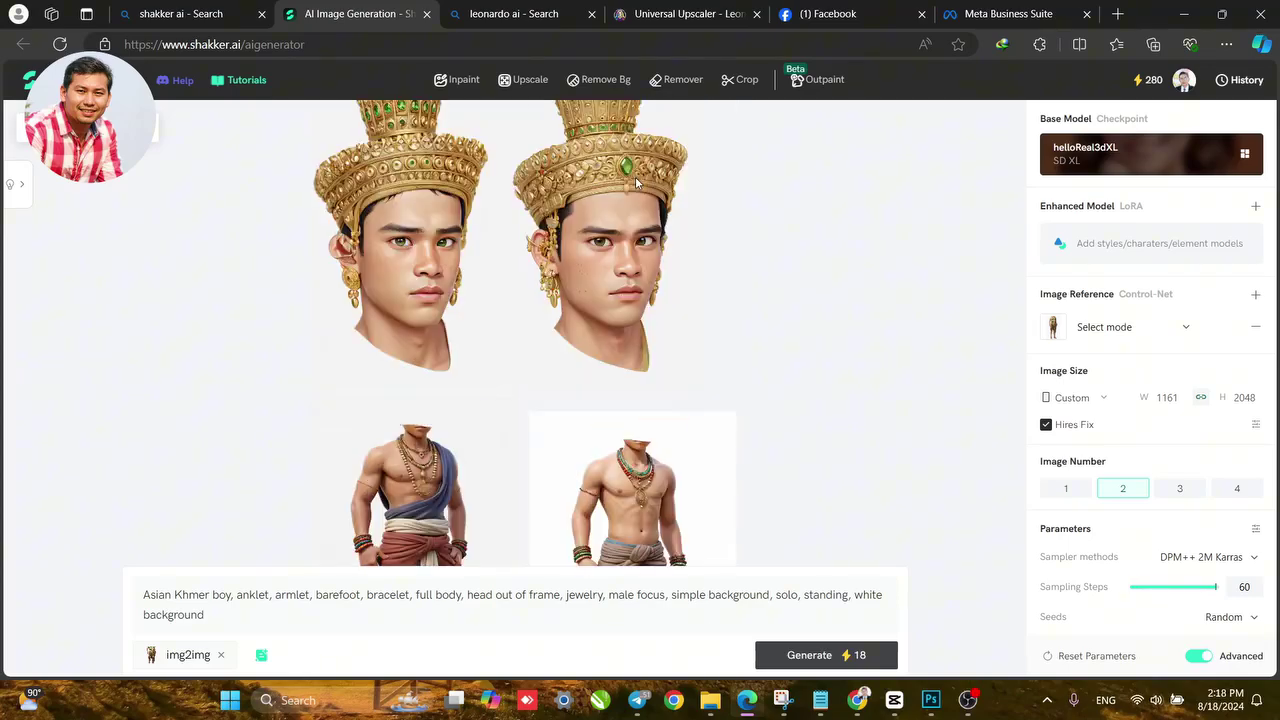
{"action": "scroll", "coordinate": [657, 288], "scroll_direction": "down", "scroll_amount": 5}
{"action": "scroll", "coordinate": [660, 310], "scroll_direction": "up", "scroll_amount": 3}
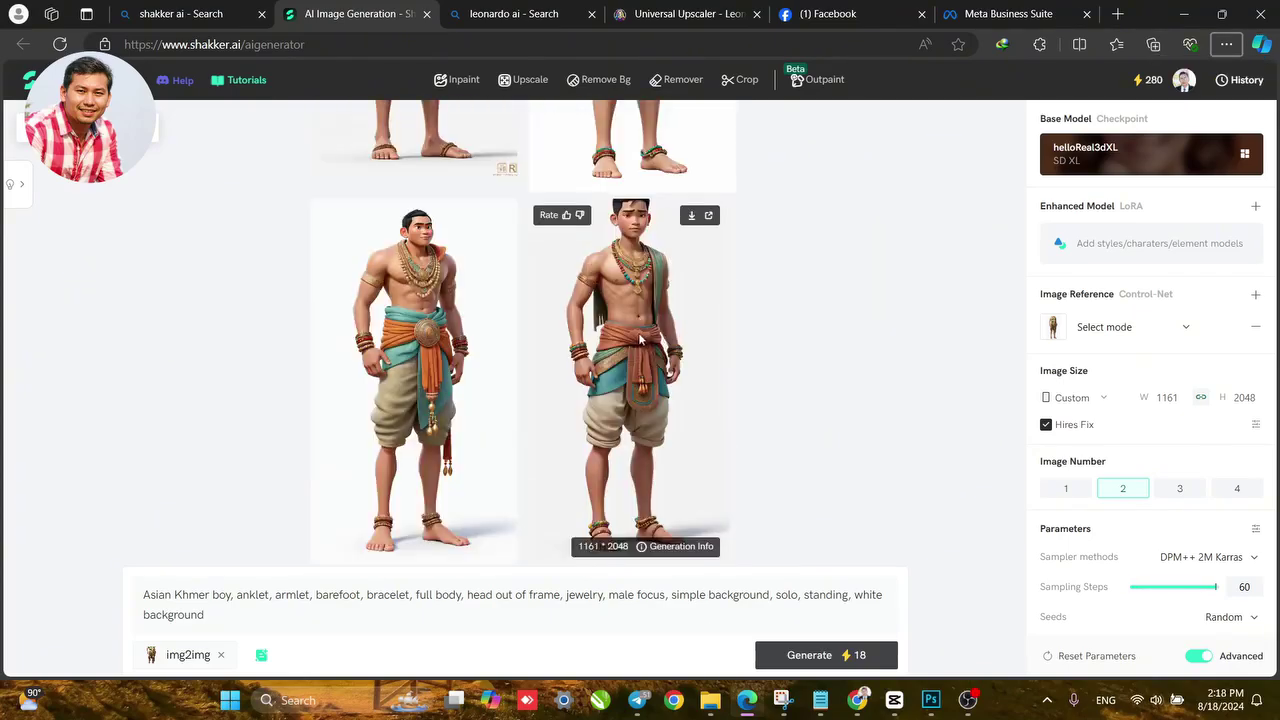
{"action": "scroll", "coordinate": [640, 340], "scroll_direction": "up", "scroll_amount": 2}
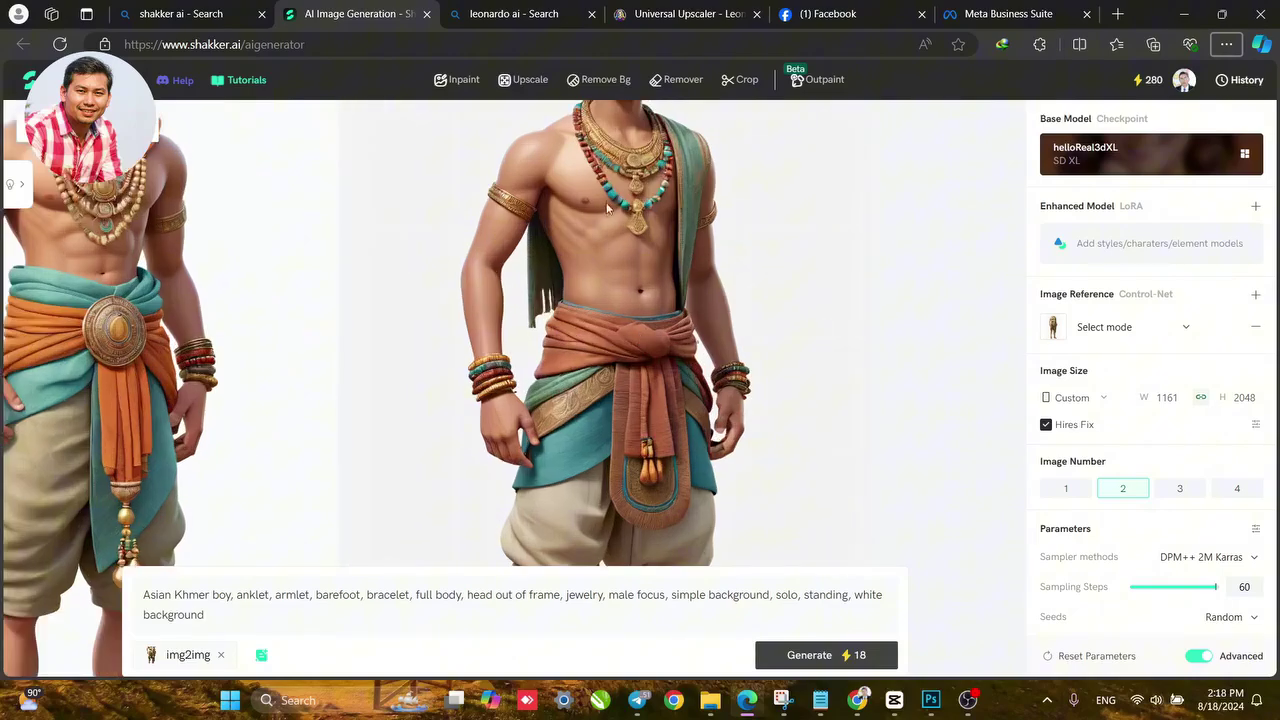
{"action": "scroll", "coordinate": [606, 207], "scroll_direction": "up", "scroll_amount": 2}
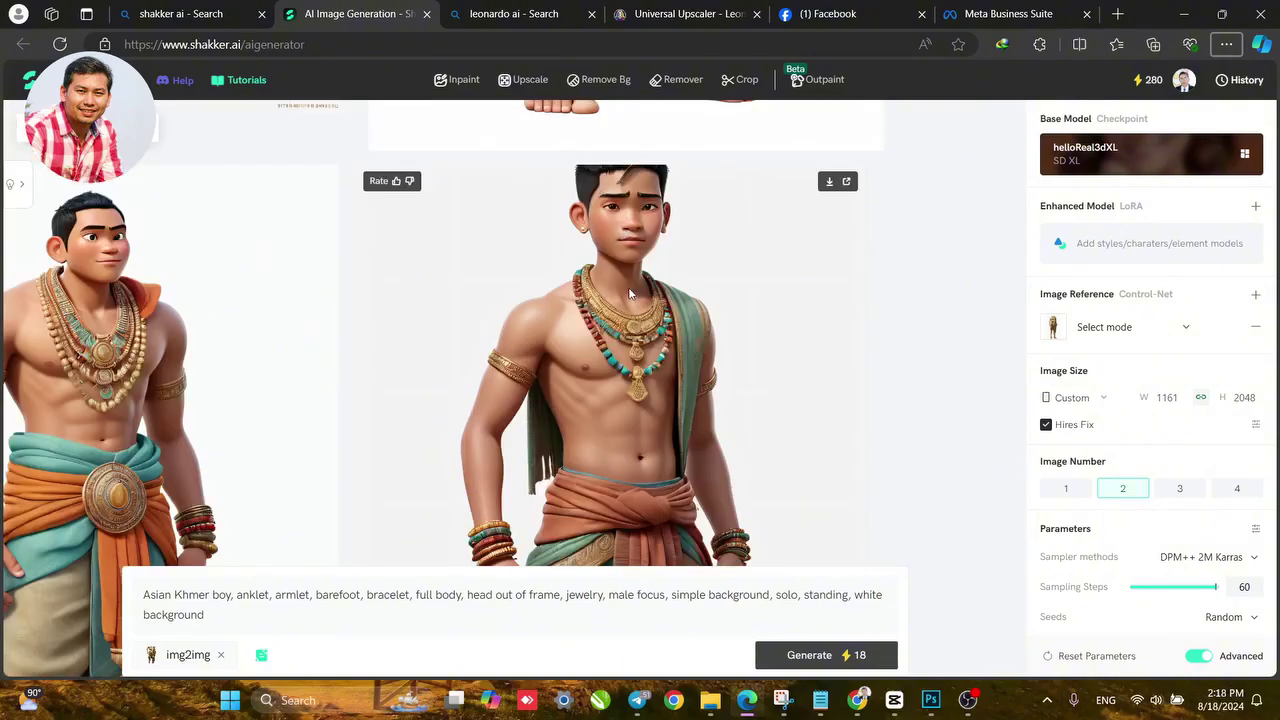
{"action": "scroll", "coordinate": [630, 290], "scroll_direction": "up", "scroll_amount": 2}
{"action": "scroll", "coordinate": [630, 290], "scroll_direction": "down", "scroll_amount": 3}
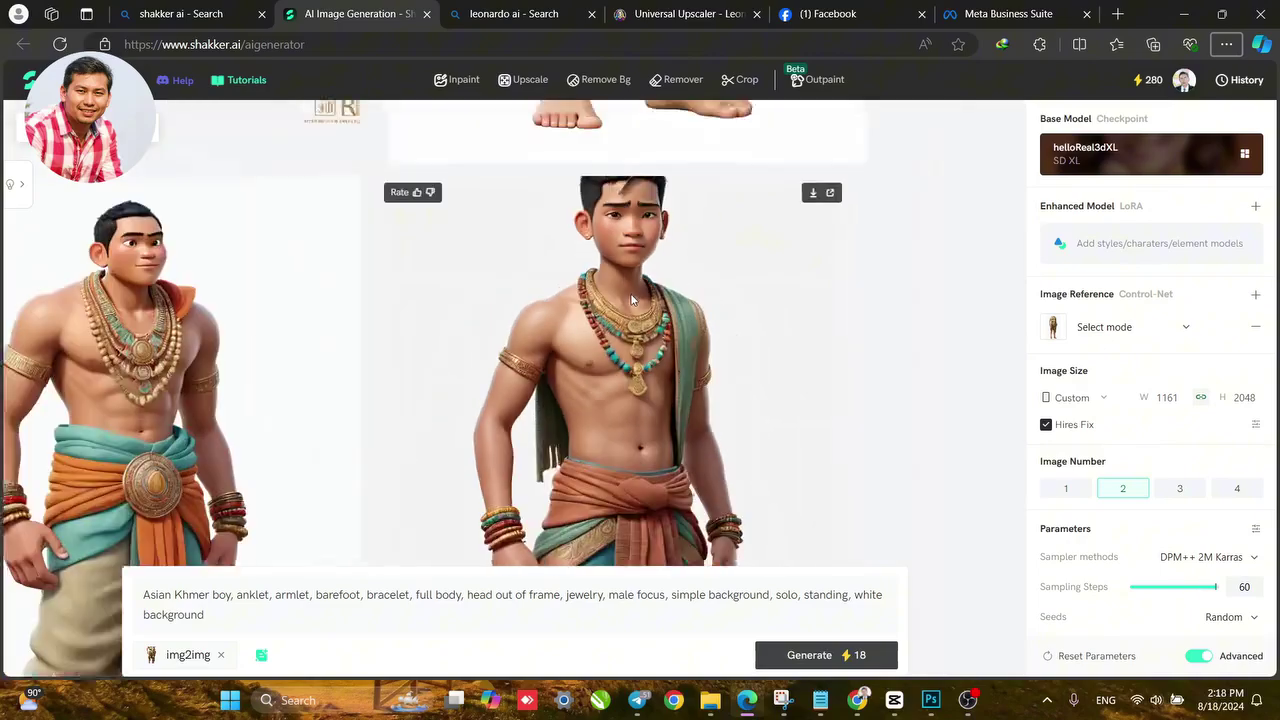
{"action": "scroll", "coordinate": [630, 298], "scroll_direction": "down", "scroll_amount": 3}
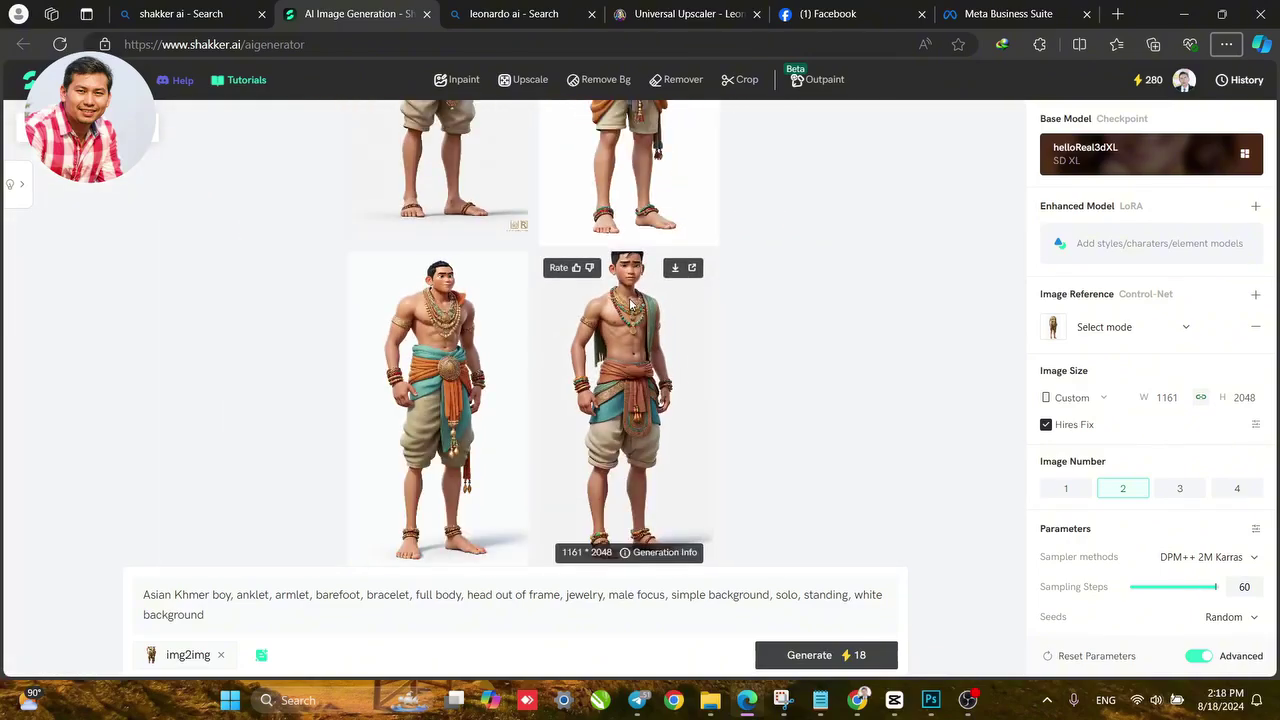
{"action": "scroll", "coordinate": [630, 305], "scroll_direction": "up", "scroll_amount": 4}
{"action": "scroll", "coordinate": [625, 420], "scroll_direction": "up", "scroll_amount": 3}
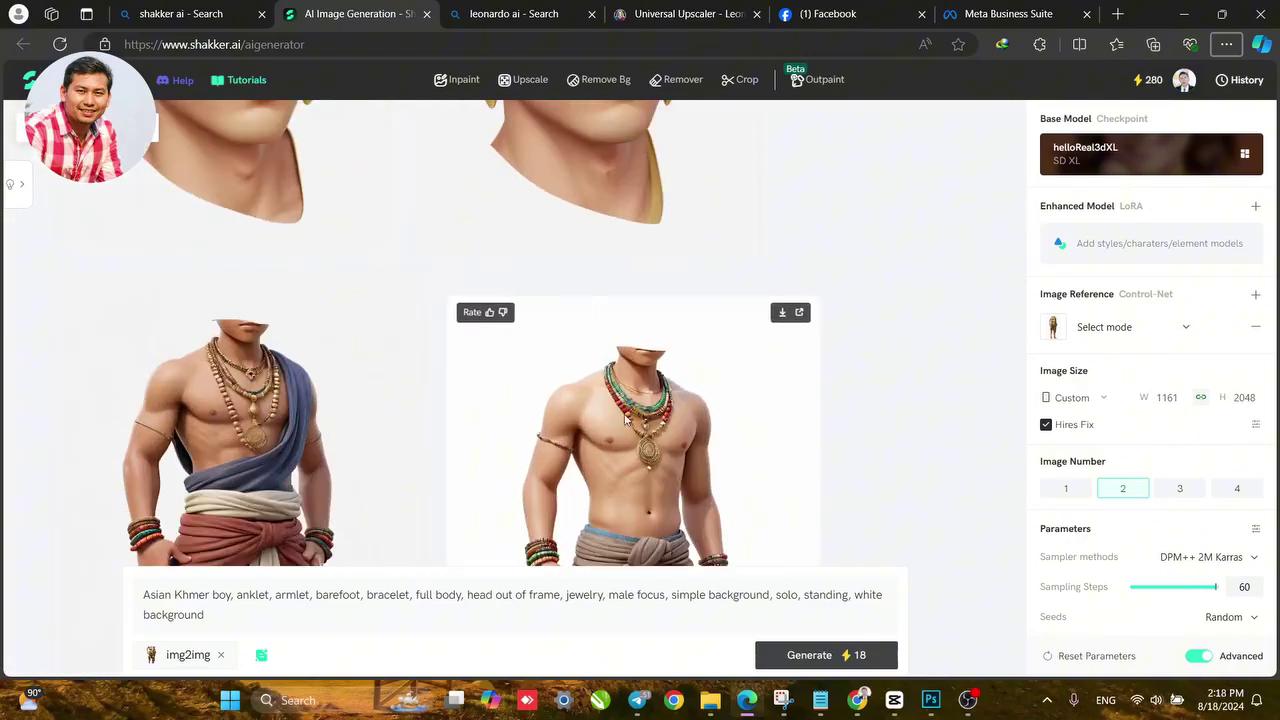
{"action": "scroll", "coordinate": [625, 420], "scroll_direction": "down", "scroll_amount": 3}
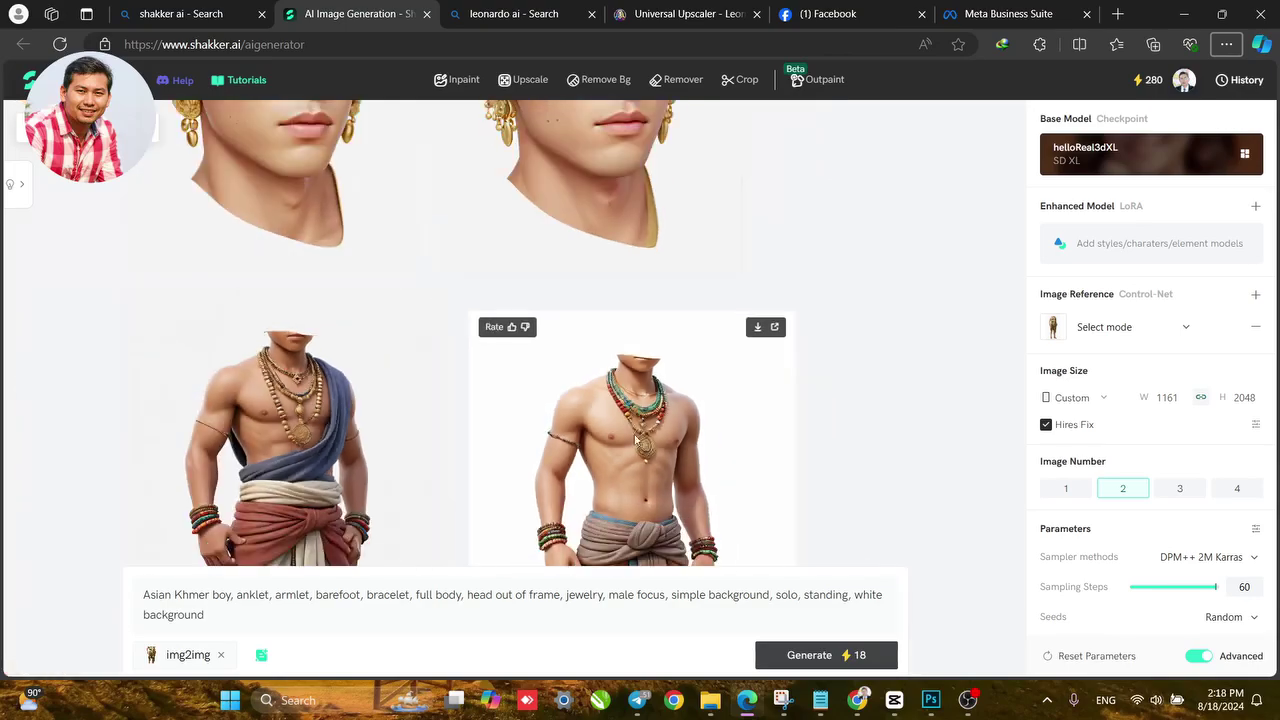
{"action": "scroll", "coordinate": [643, 452], "scroll_direction": "down", "scroll_amount": 3}
{"action": "scroll", "coordinate": [584, 335], "scroll_direction": "up", "scroll_amount": 2}
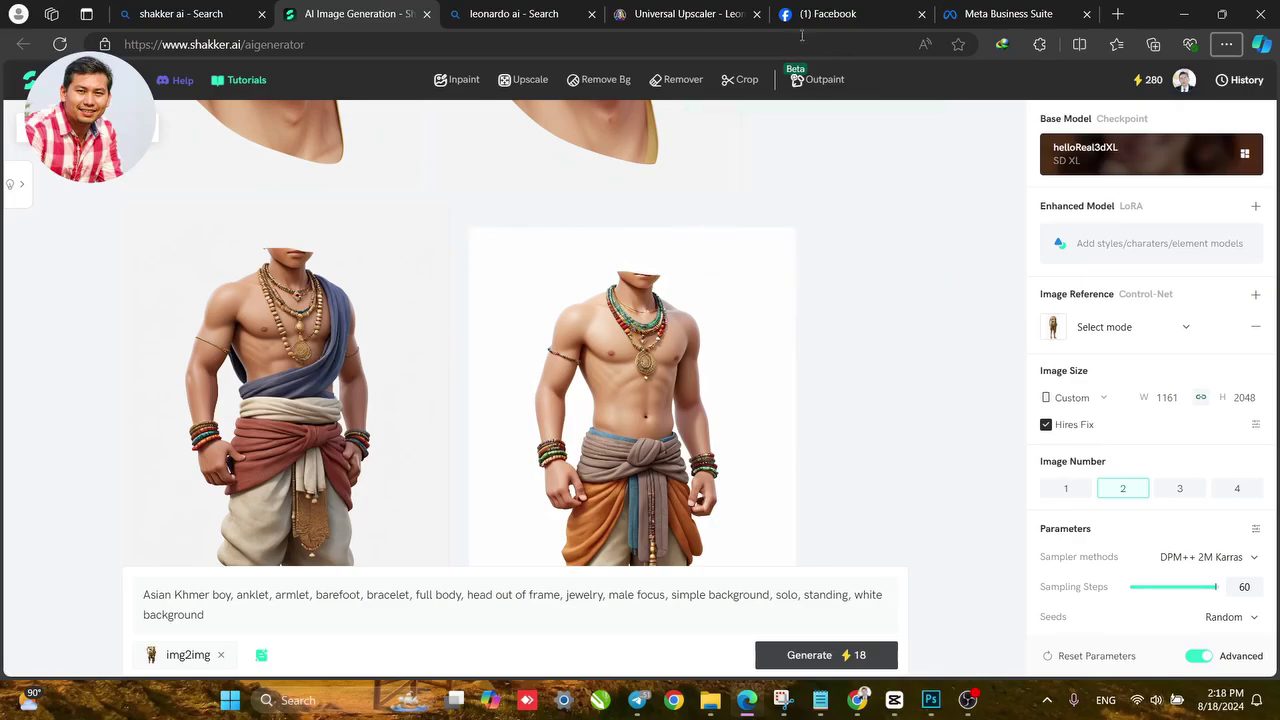
{"action": "left_click", "coordinate": [1187, 12]}
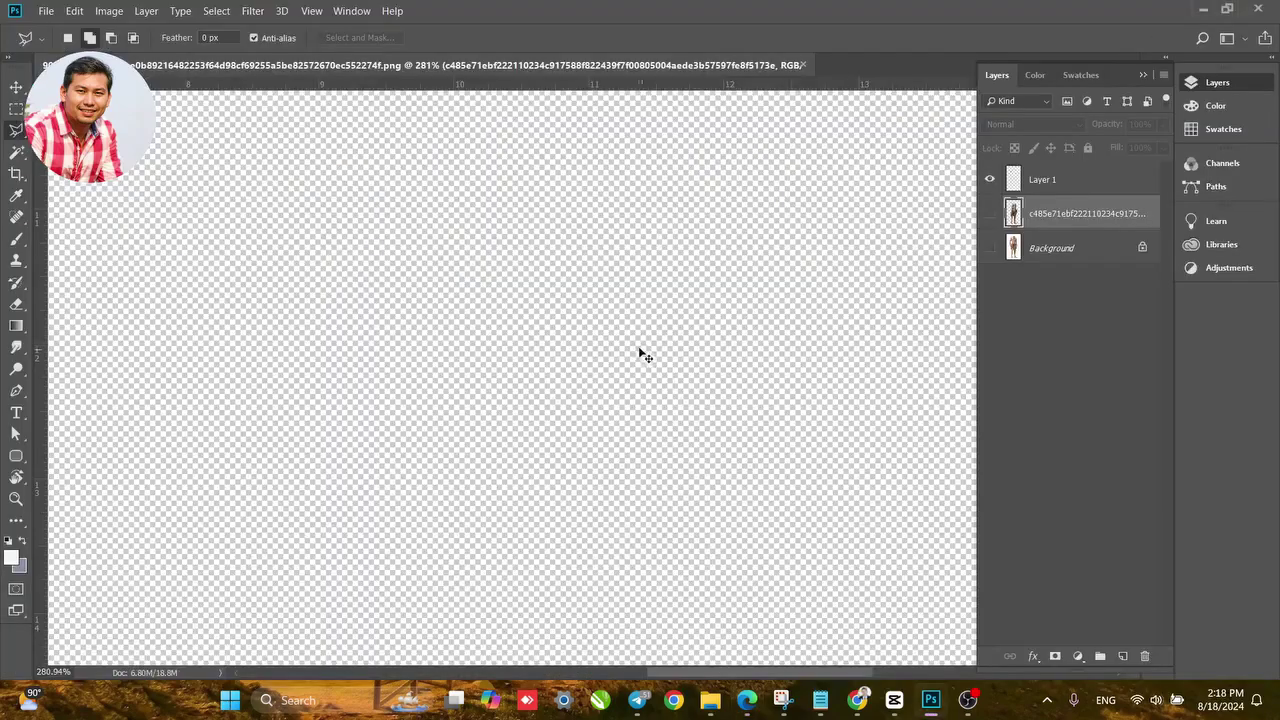
Show the Background layer and the costume layer again.
{"action": "scroll", "coordinate": [640, 351], "scroll_direction": "right", "scroll_amount": 3}
{"action": "scroll", "coordinate": [789, 362], "scroll_direction": "down", "scroll_amount": 5}
{"action": "scroll", "coordinate": [789, 362], "scroll_direction": "down", "scroll_amount": 1}
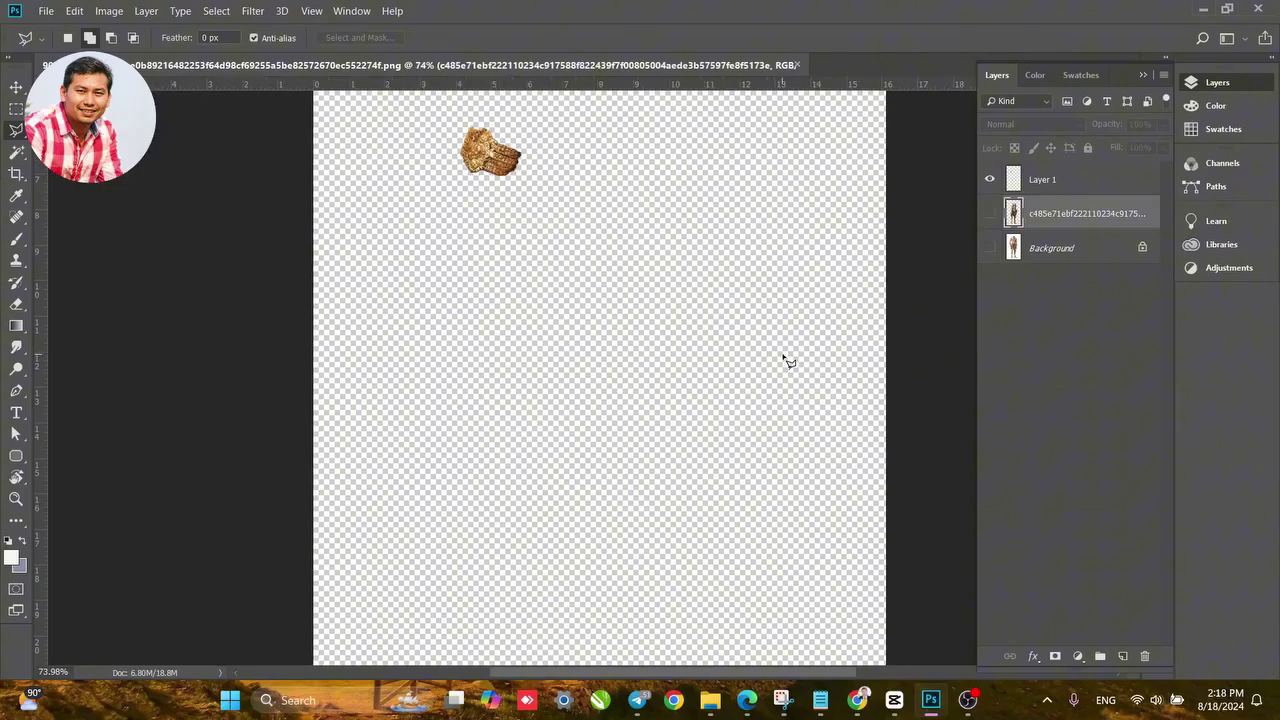
{"action": "left_click", "coordinate": [990, 248]}
{"action": "left_click", "coordinate": [990, 213]}
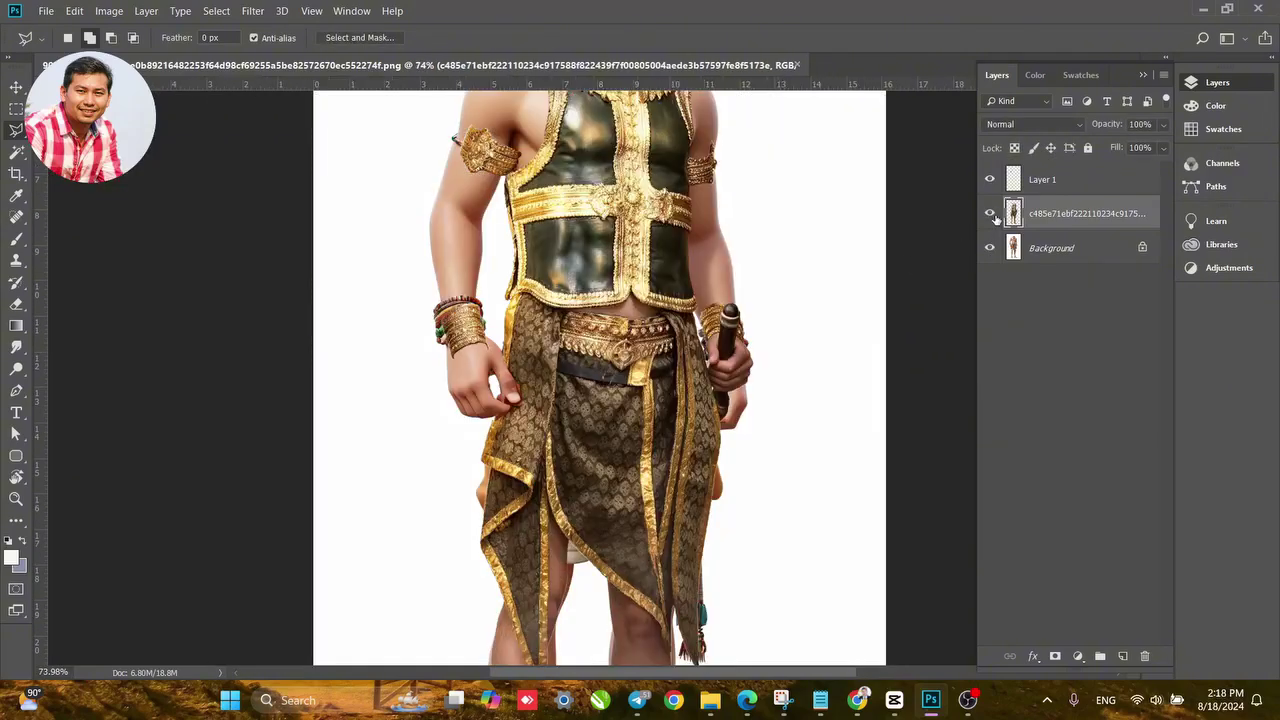
Trace a lasso outline down the skirt's gold hem to the pointed tip where it overlaps the right lower leg.
{"action": "scroll", "coordinate": [630, 180], "scroll_direction": "up", "scroll_amount": 4}
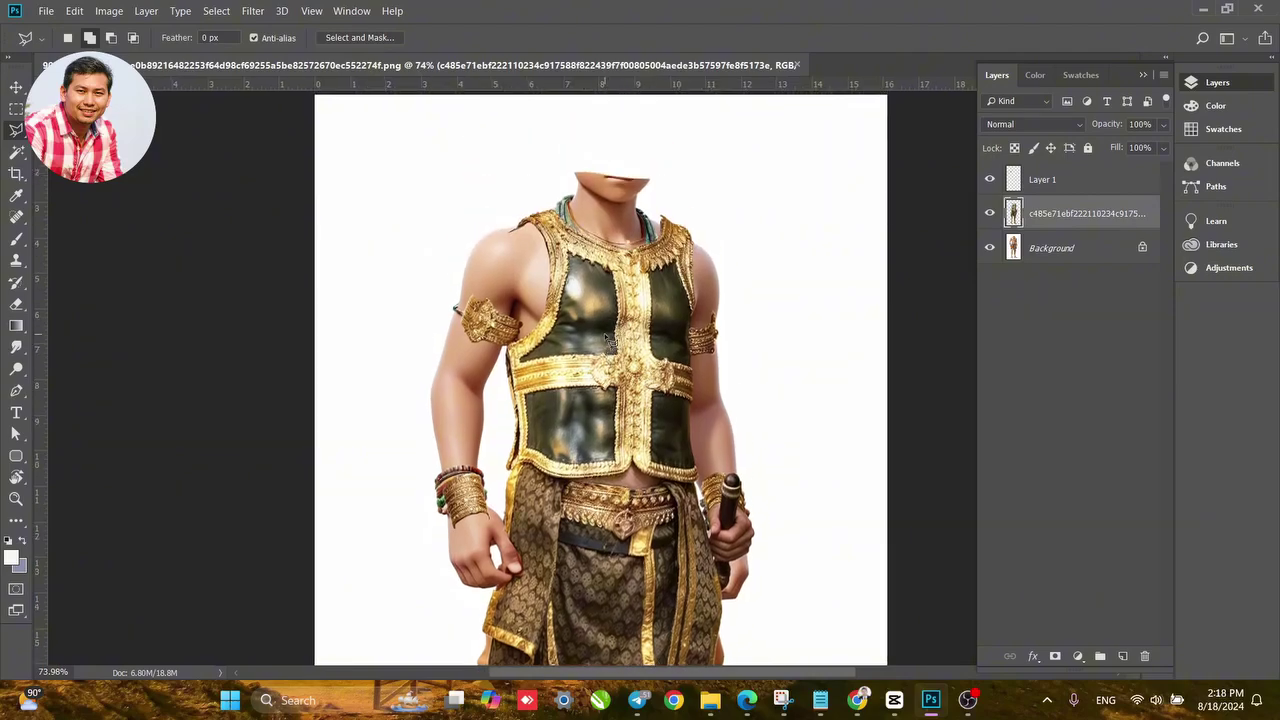
{"action": "left_click_drag", "start_coordinate": [621, 604], "coordinate": [611, 297]}
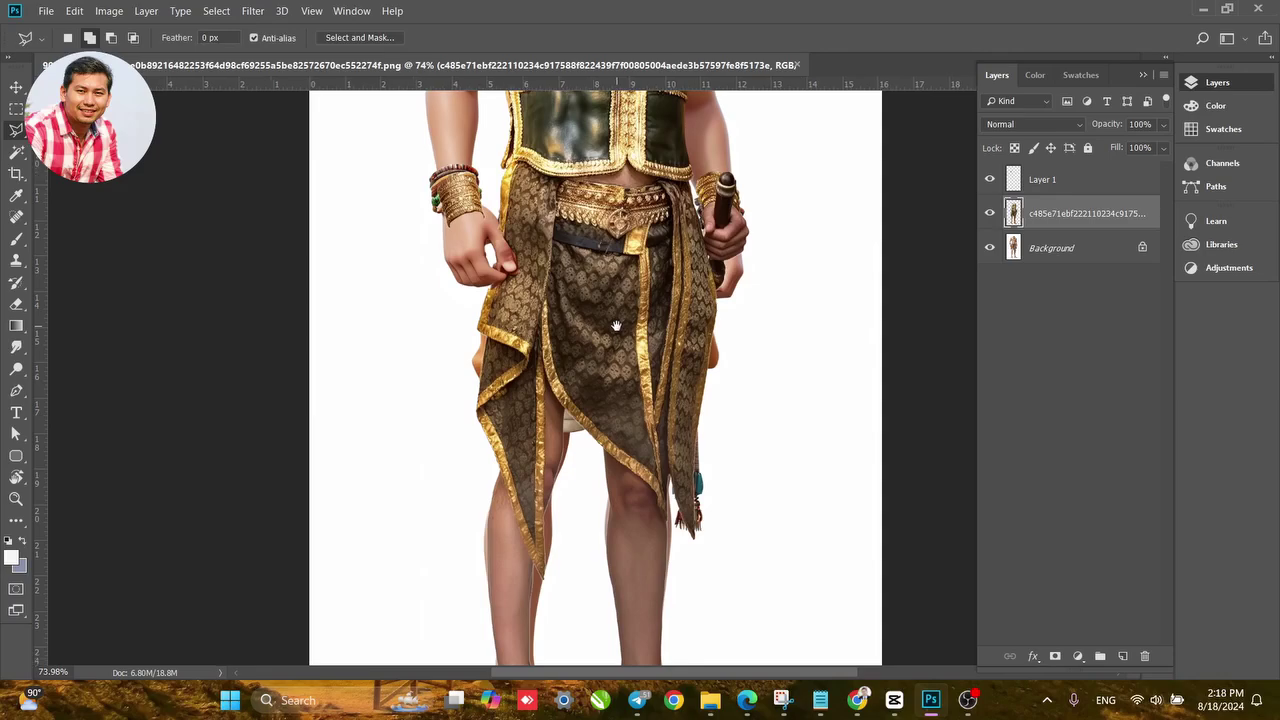
{"action": "left_click_drag", "start_coordinate": [616, 326], "coordinate": [611, 210]}
{"action": "left_click_drag", "start_coordinate": [577, 257], "coordinate": [584, 312]}
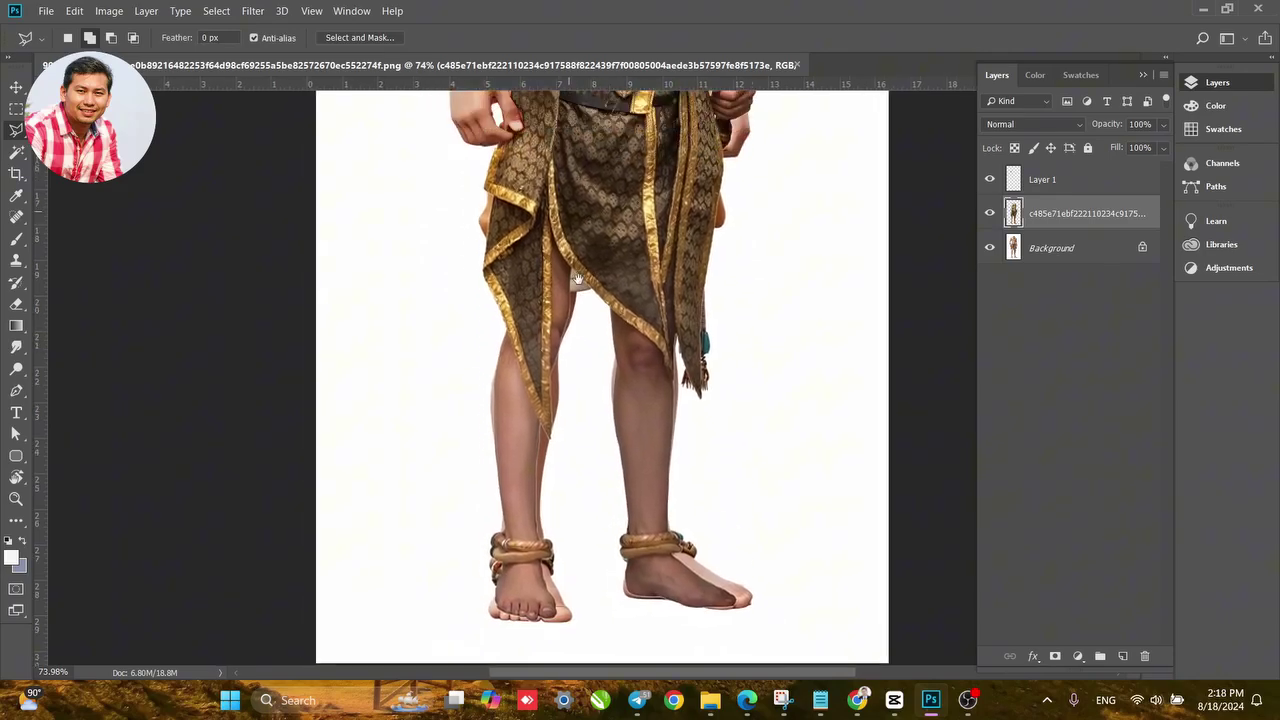
{"action": "scroll", "coordinate": [533, 338], "scroll_direction": "up", "scroll_amount": 6}
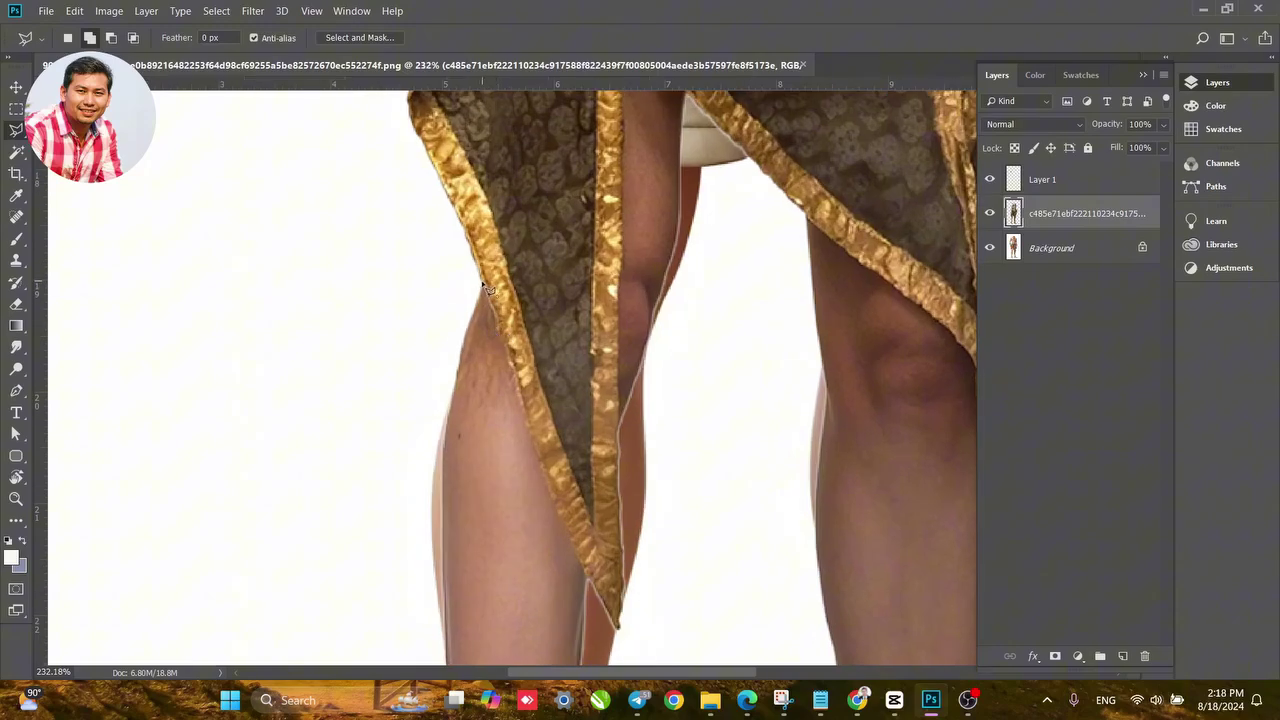
{"action": "left_click", "coordinate": [506, 344]}
{"action": "left_click", "coordinate": [518, 391]}
{"action": "left_click", "coordinate": [557, 511]}
{"action": "left_click", "coordinate": [586, 574]}
{"action": "left_click_drag", "start_coordinate": [587, 592], "coordinate": [579, 470]}
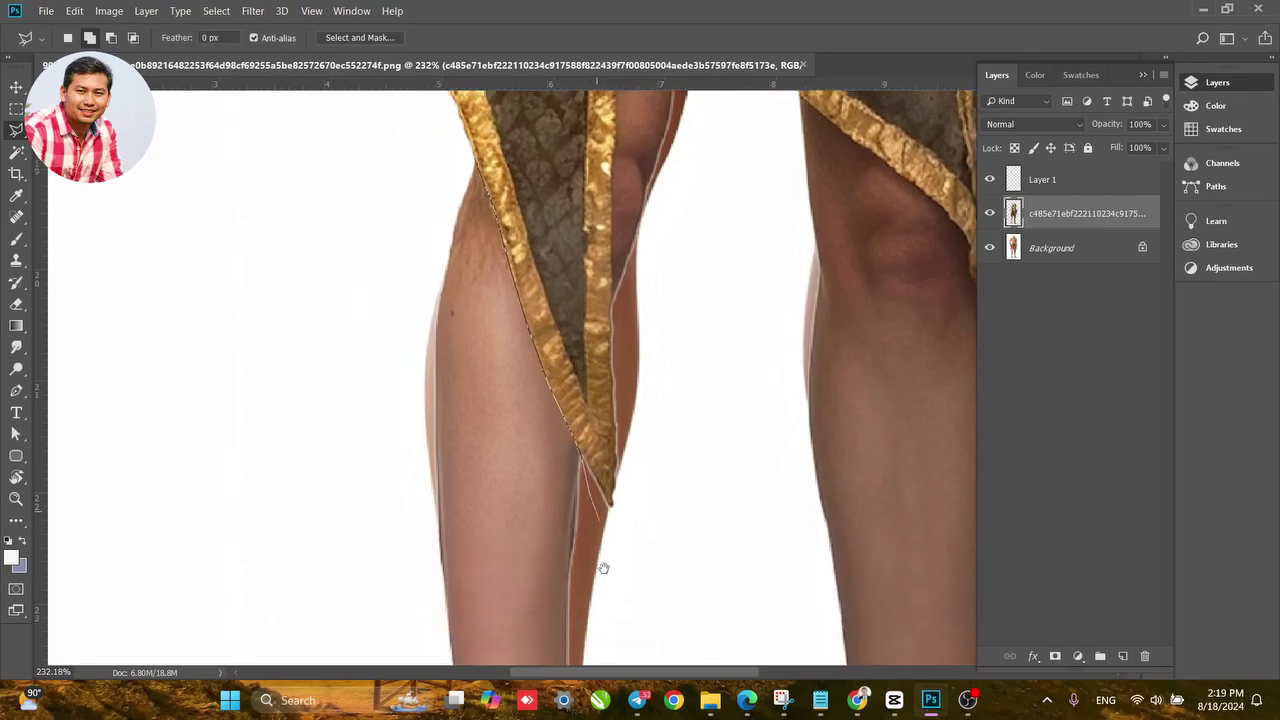
Close the lasso outline around the right foot and lower leg, delete the selected skin from the costume layer, and deselect.
{"action": "mouse_move", "coordinate": [600, 566]}
{"action": "left_mouse_down"}
{"action": "mouse_move", "coordinate": [531, 366]}
{"action": "mouse_move", "coordinate": [506, 178]}
{"action": "mouse_move", "coordinate": [448, 108]}
{"action": "left_mouse_up"}
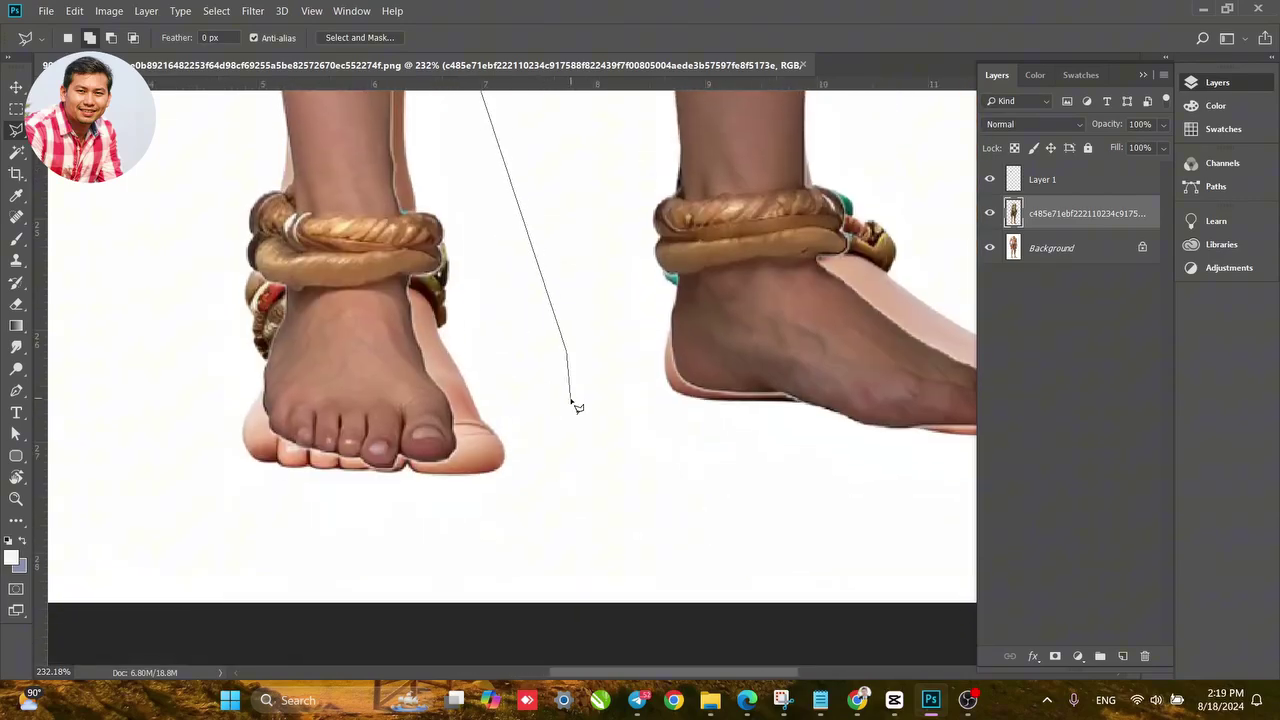
{"action": "left_click_drag", "start_coordinate": [182, 151], "coordinate": [366, 366]}
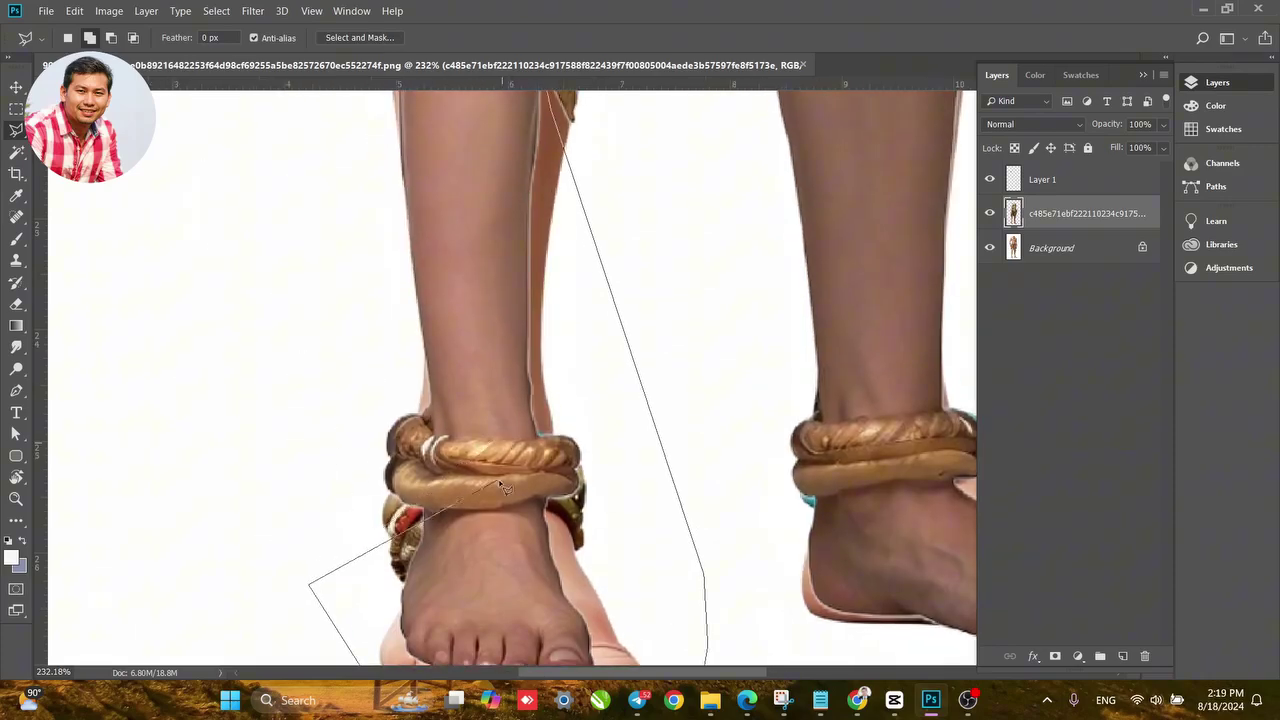
{"action": "left_click_drag", "start_coordinate": [447, 399], "coordinate": [512, 541]}
{"action": "left_click_drag", "start_coordinate": [430, 262], "coordinate": [480, 499]}
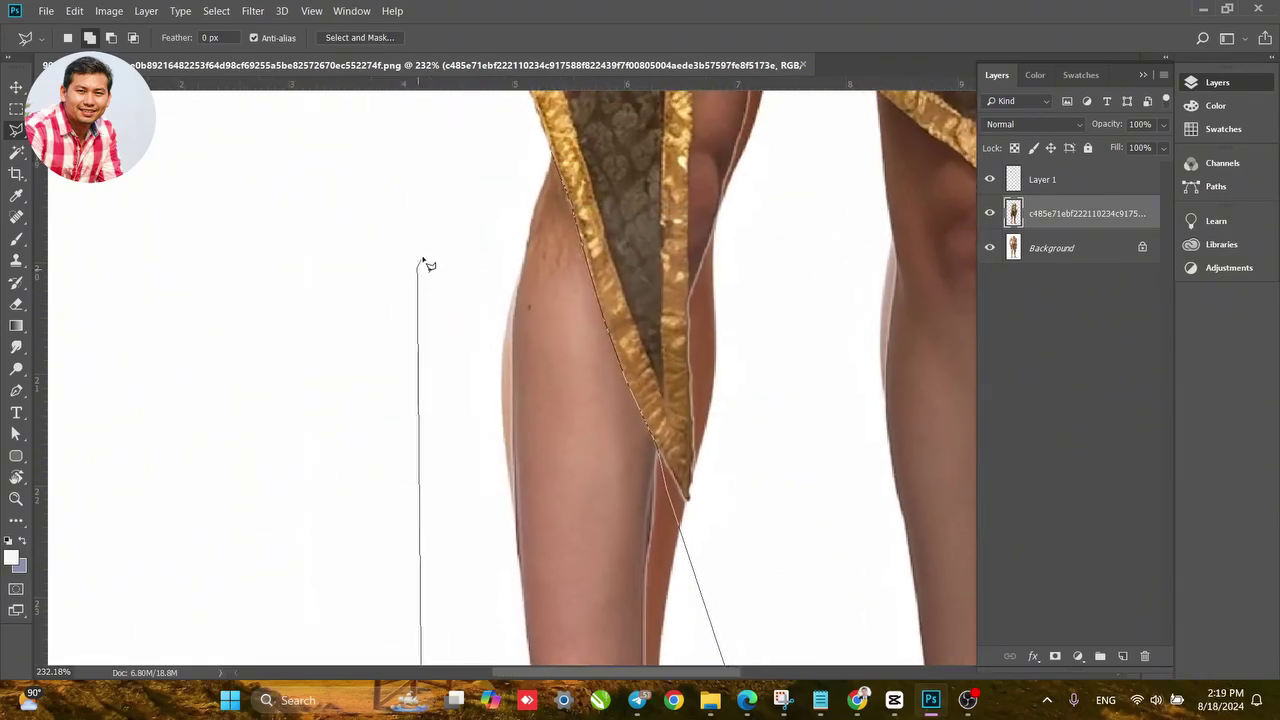
{"action": "left_click", "coordinate": [417, 268]}
{"action": "left_click", "coordinate": [497, 166]}
{"action": "left_click", "coordinate": [552, 152]}
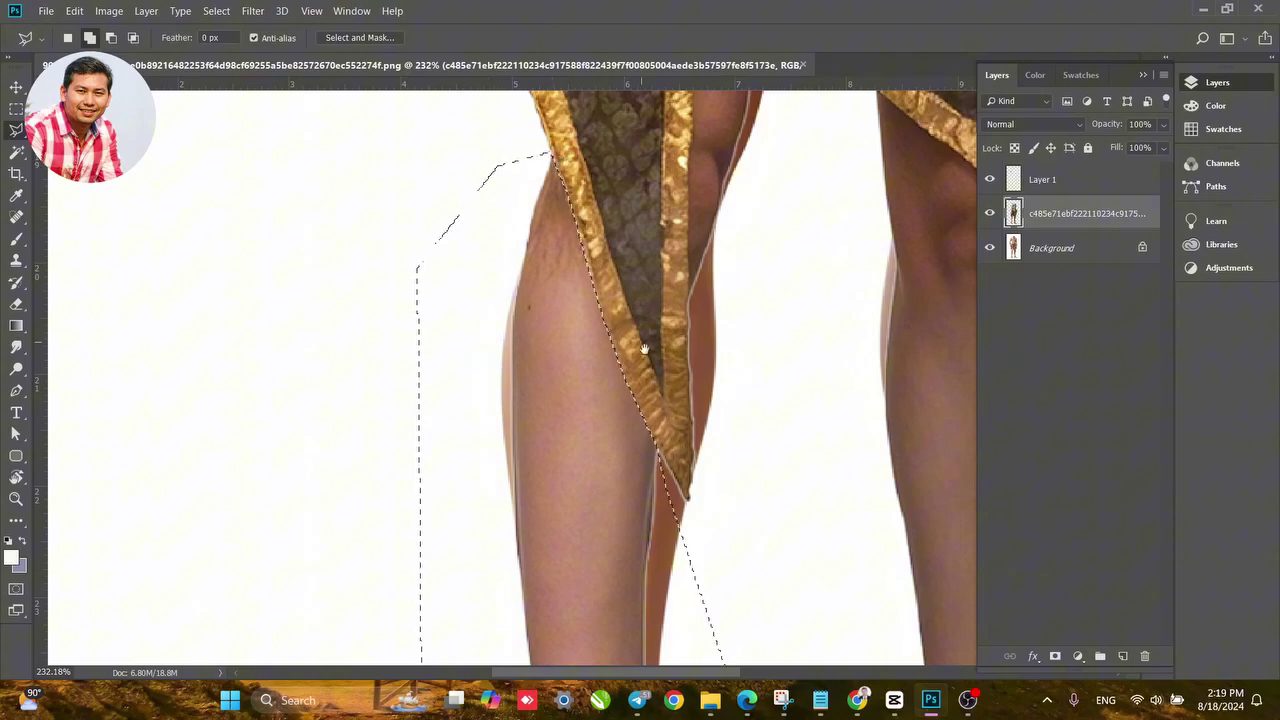
{"action": "left_click_drag", "start_coordinate": [642, 349], "coordinate": [526, 296]}
{"action": "scroll", "coordinate": [525, 295], "scroll_direction": "right", "scroll_amount": 2}
{"action": "scroll", "coordinate": [525, 295], "scroll_direction": "down", "scroll_amount": 1}
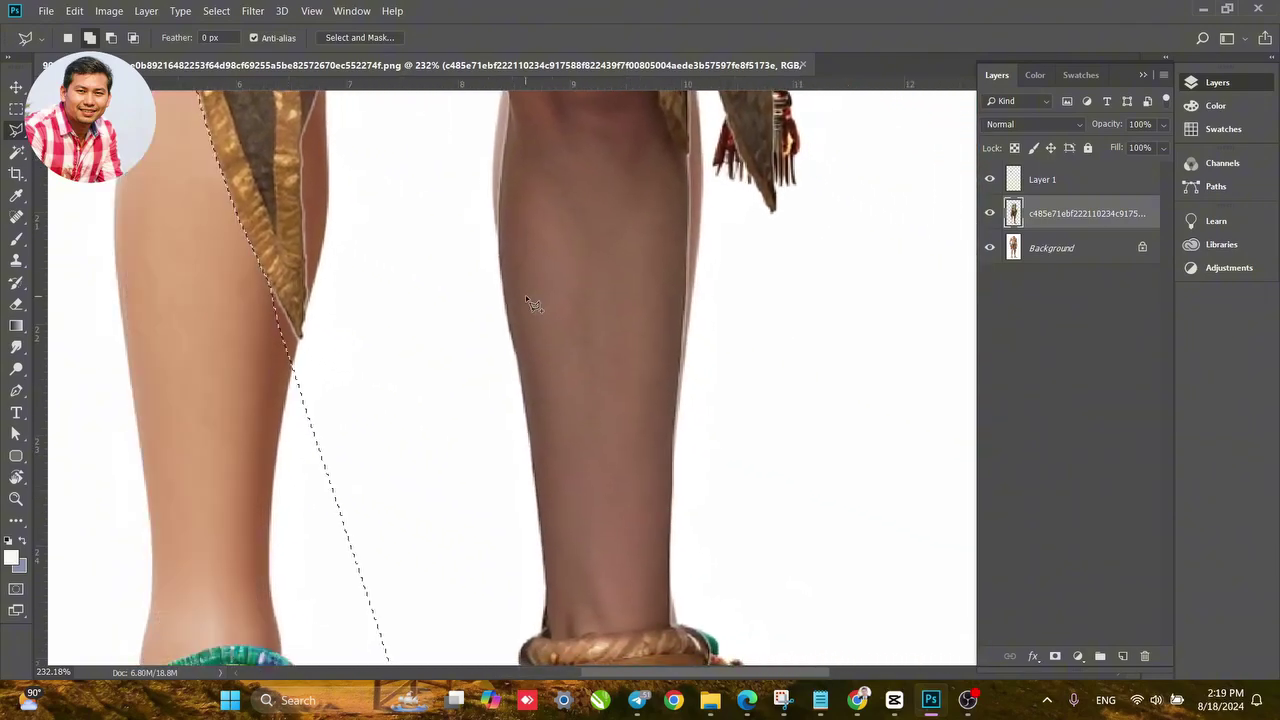
{"action": "scroll", "coordinate": [381, 469], "scroll_direction": "down", "scroll_amount": 3}
{"action": "scroll", "coordinate": [457, 263], "scroll_direction": "up", "scroll_amount": 10}
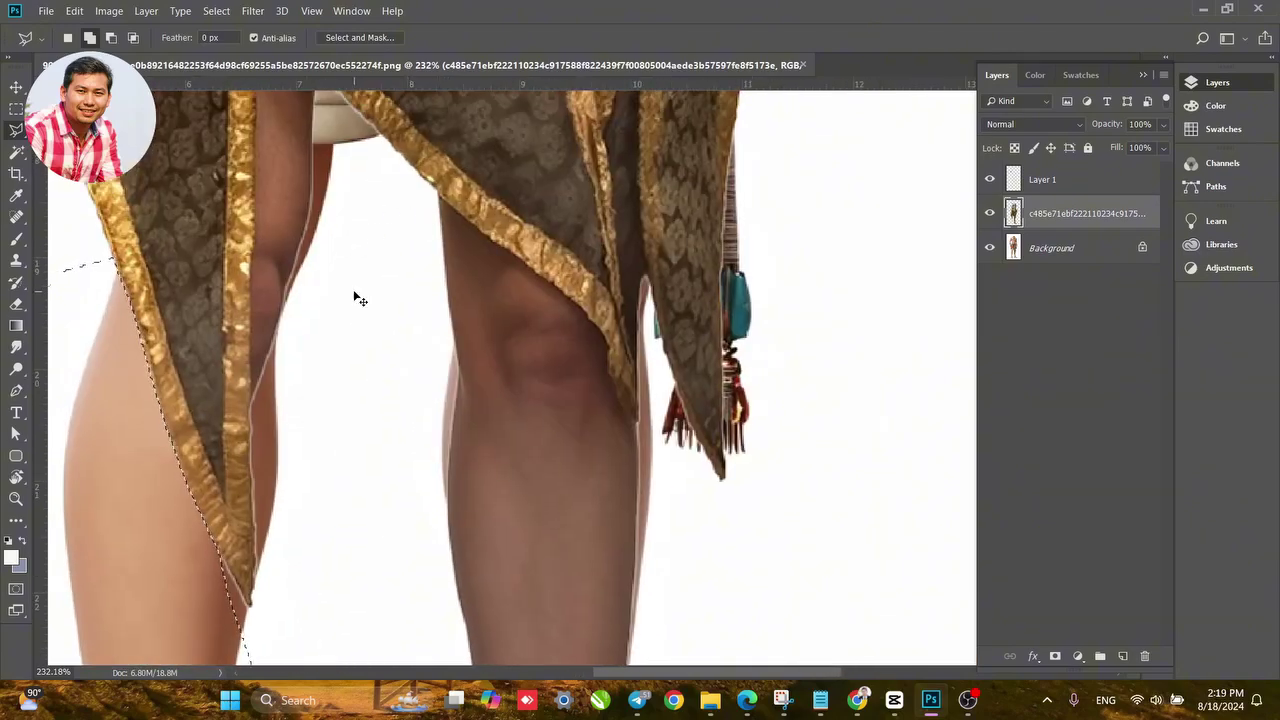
{"action": "key", "text": "ctrl+d"}
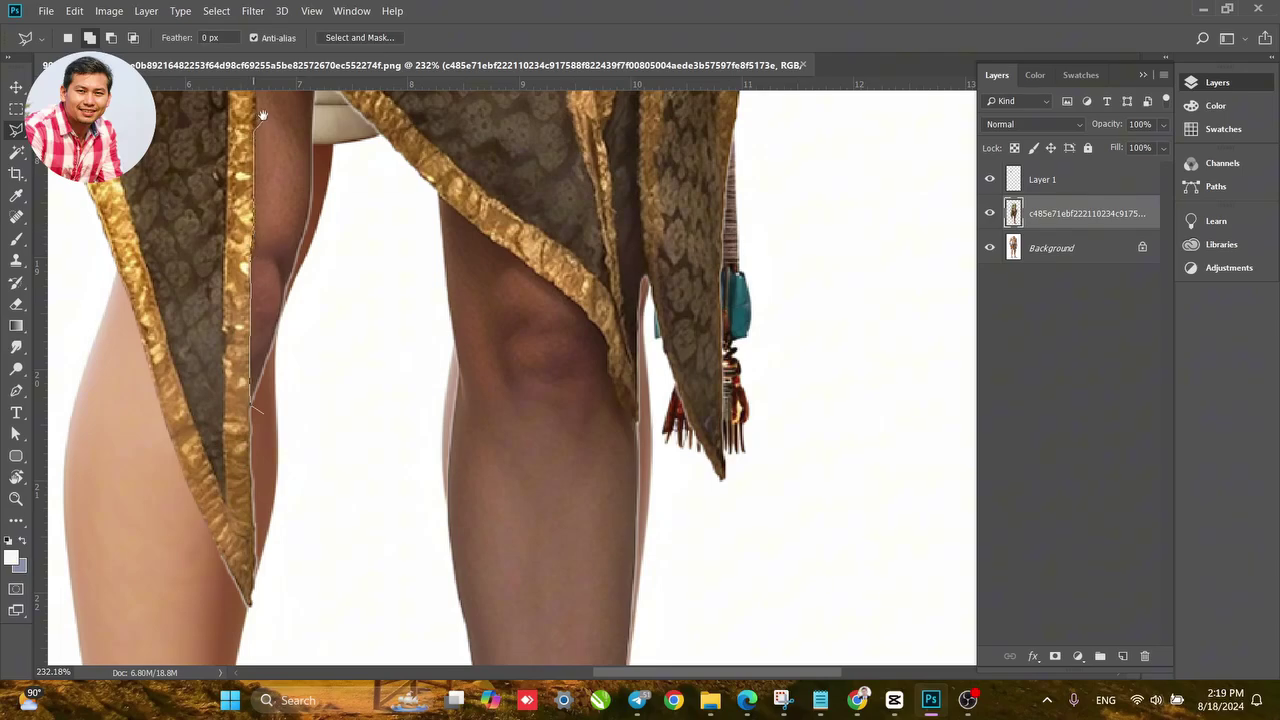
Outline the remaining right inner thigh skin between the skirt panels with the lasso, delete it from the costume layer, and deselect.
{"action": "left_click_drag", "start_coordinate": [263, 116], "coordinate": [275, 296]}
{"action": "left_click", "coordinate": [264, 191]}
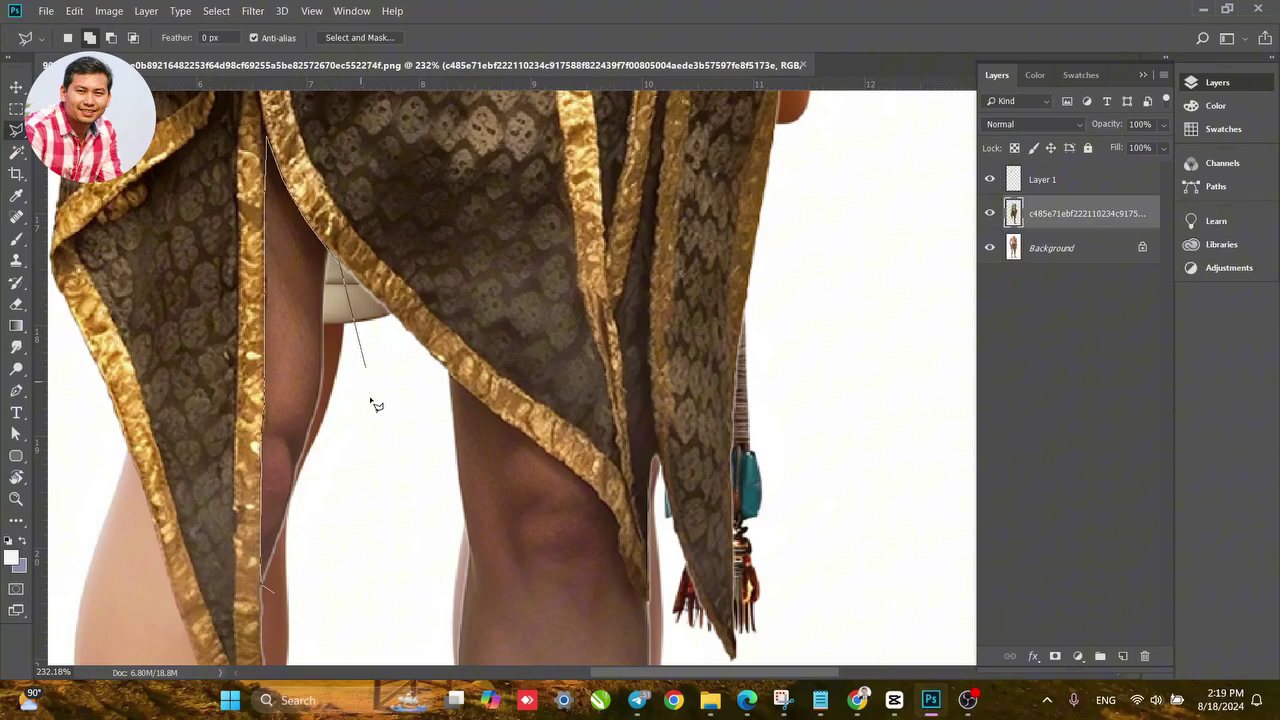
{"action": "left_click", "coordinate": [279, 599]}
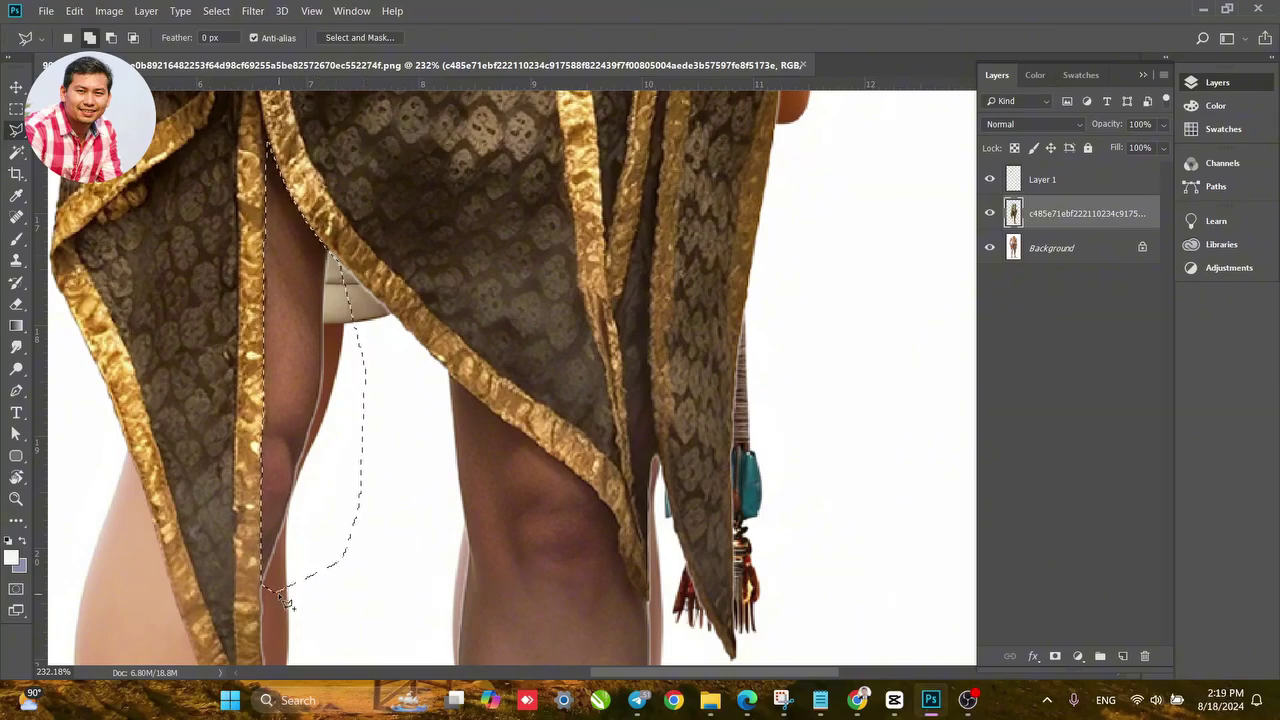
{"action": "key", "text": "Delete"}
{"action": "key", "text": "ctrl+d"}
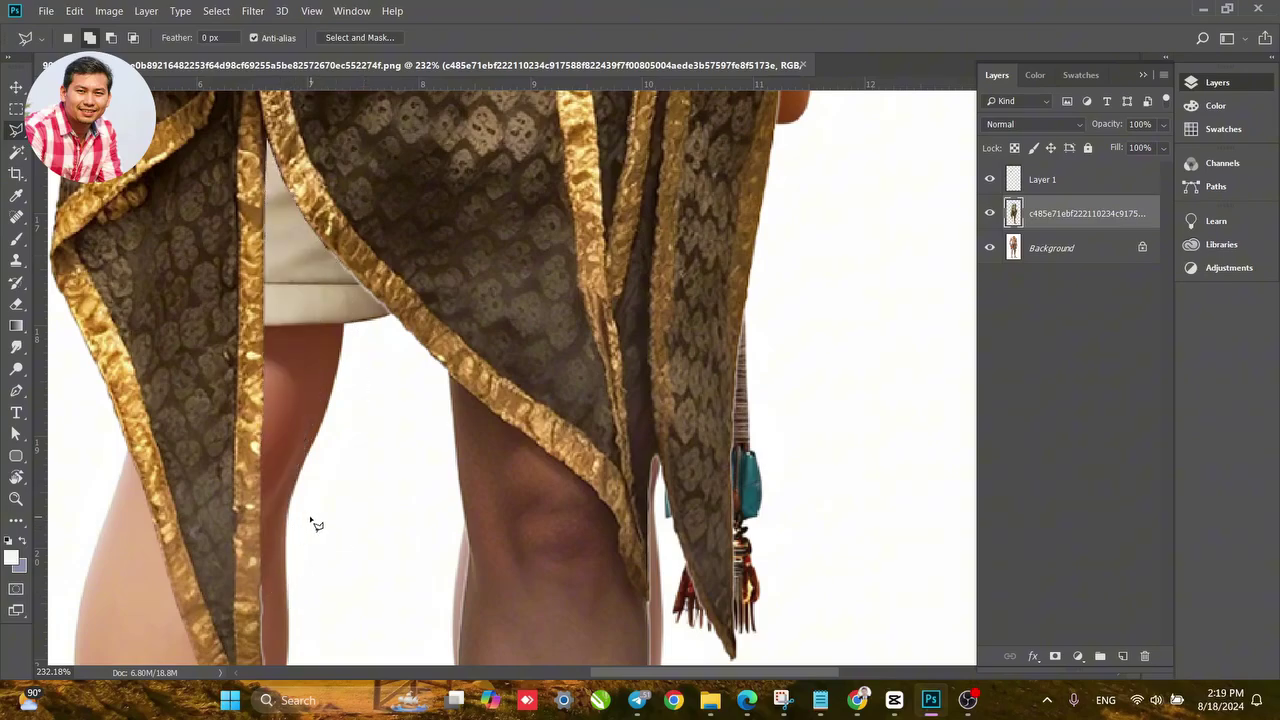
Trace a lasso outline along the skirt's gold hem over the left knee and down the outer side past the toes.
{"action": "left_click_drag", "start_coordinate": [429, 521], "coordinate": [326, 397]}
{"action": "left_click", "coordinate": [265, 153]}
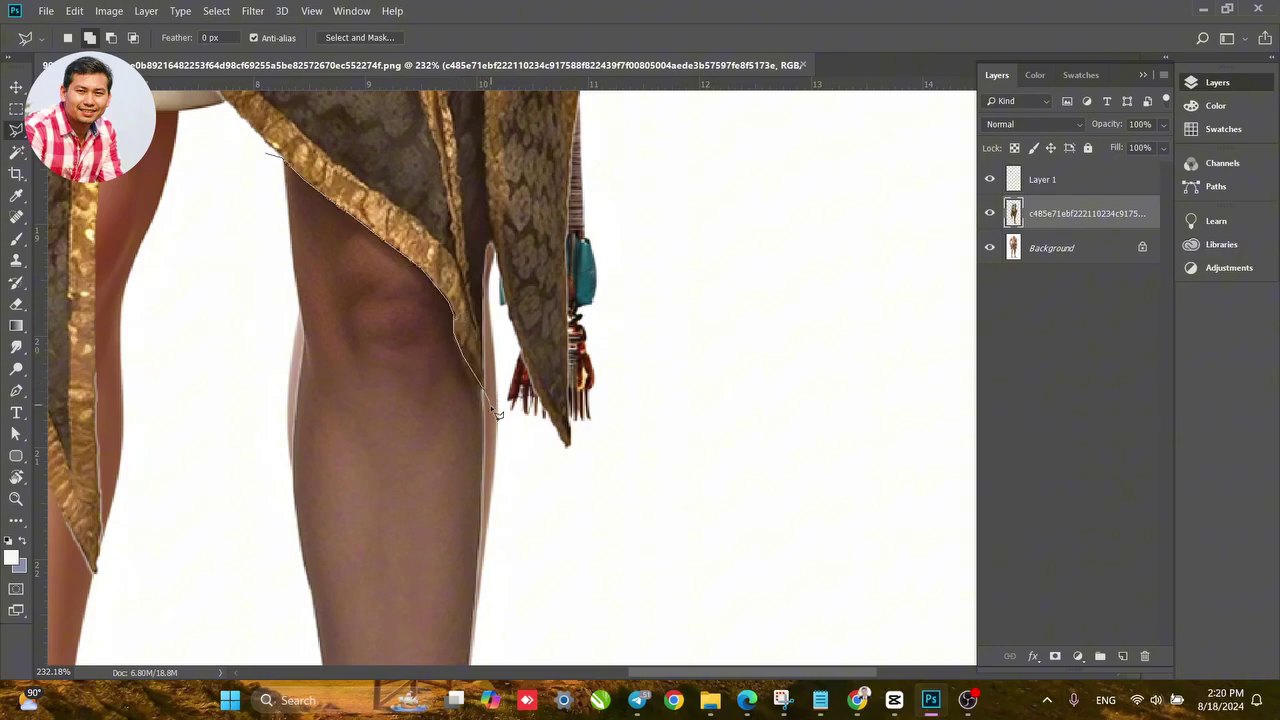
{"action": "left_click_drag", "start_coordinate": [523, 526], "coordinate": [451, 259]}
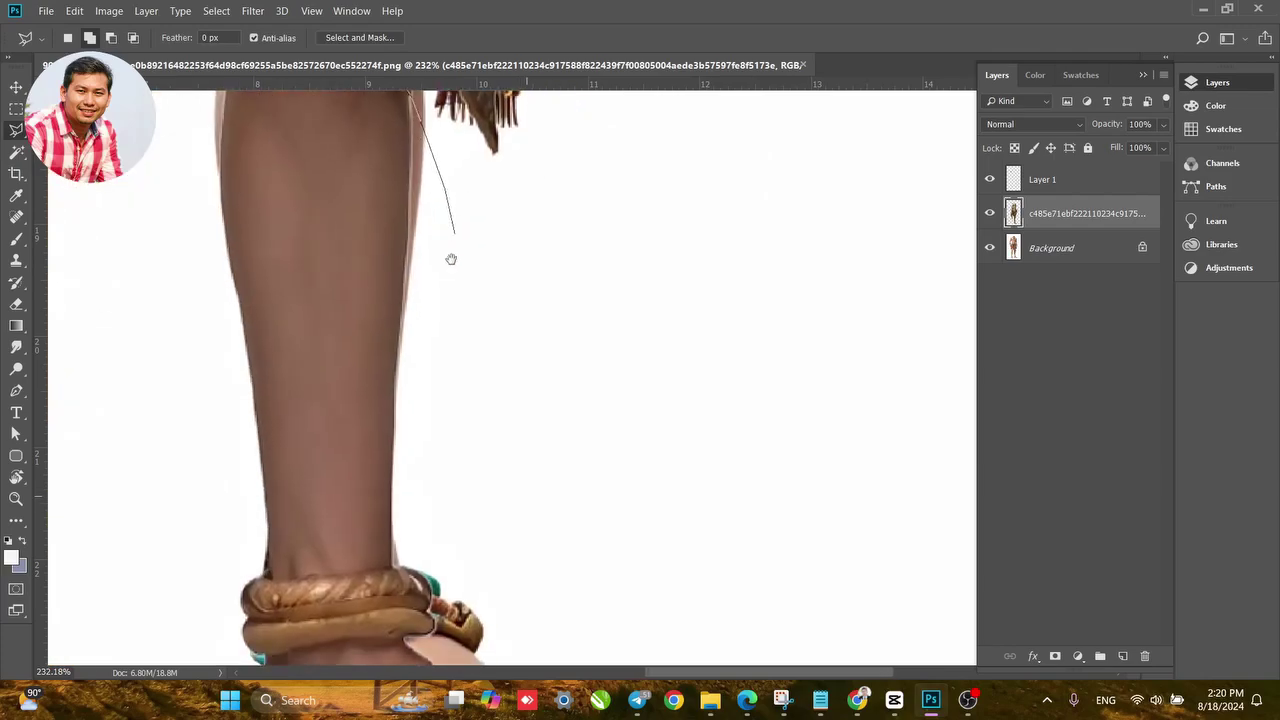
{"action": "left_click_drag", "start_coordinate": [492, 462], "coordinate": [494, 289]}
{"action": "left_click", "coordinate": [609, 436]}
{"action": "left_click", "coordinate": [664, 572]}
{"action": "left_click_drag", "start_coordinate": [660, 620], "coordinate": [688, 512]}
{"action": "left_click", "coordinate": [699, 514]}
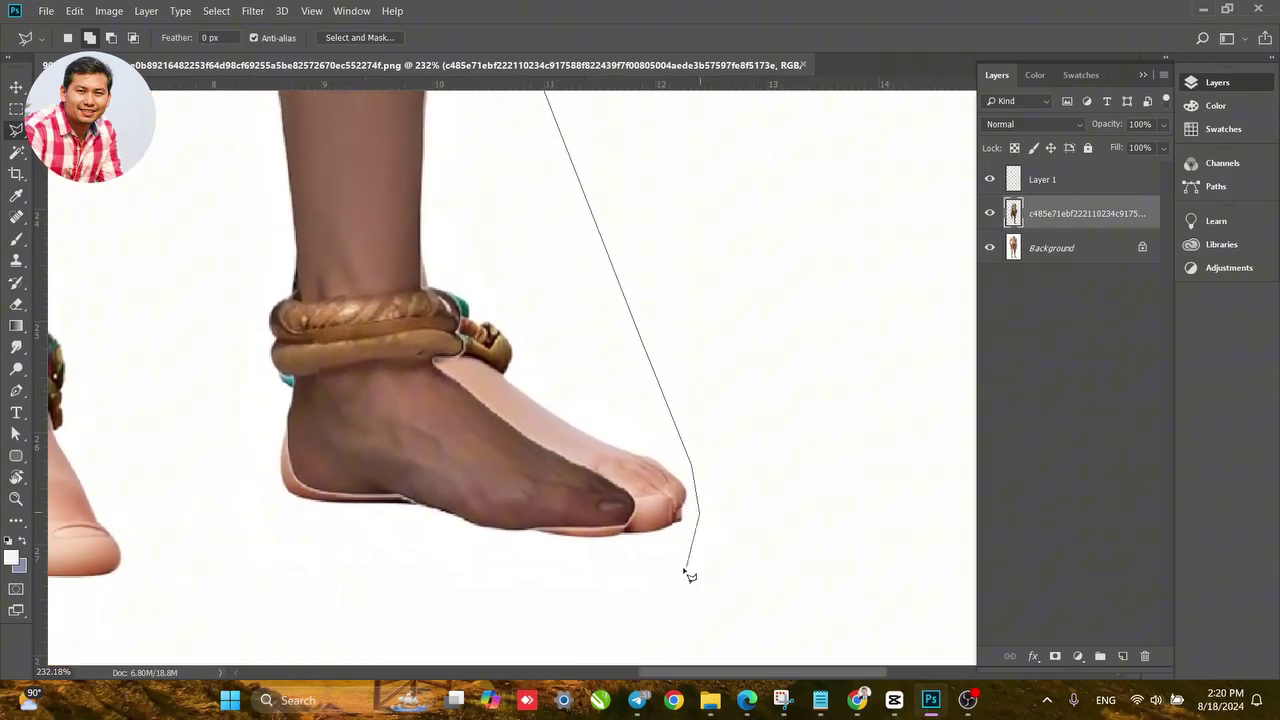
Close the lasso outline under the left foot and up the inner leg, delete the selected leg from the costume layer, and deselect.
{"action": "left_click", "coordinate": [650, 567]}
{"action": "left_click", "coordinate": [492, 584]}
{"action": "left_click", "coordinate": [274, 534]}
{"action": "left_click", "coordinate": [207, 450]}
{"action": "mouse_move", "coordinate": [178, 298]}
{"action": "left_mouse_down"}
{"action": "mouse_move", "coordinate": [300, 486]}
{"action": "mouse_move", "coordinate": [336, 582]}
{"action": "left_mouse_up"}
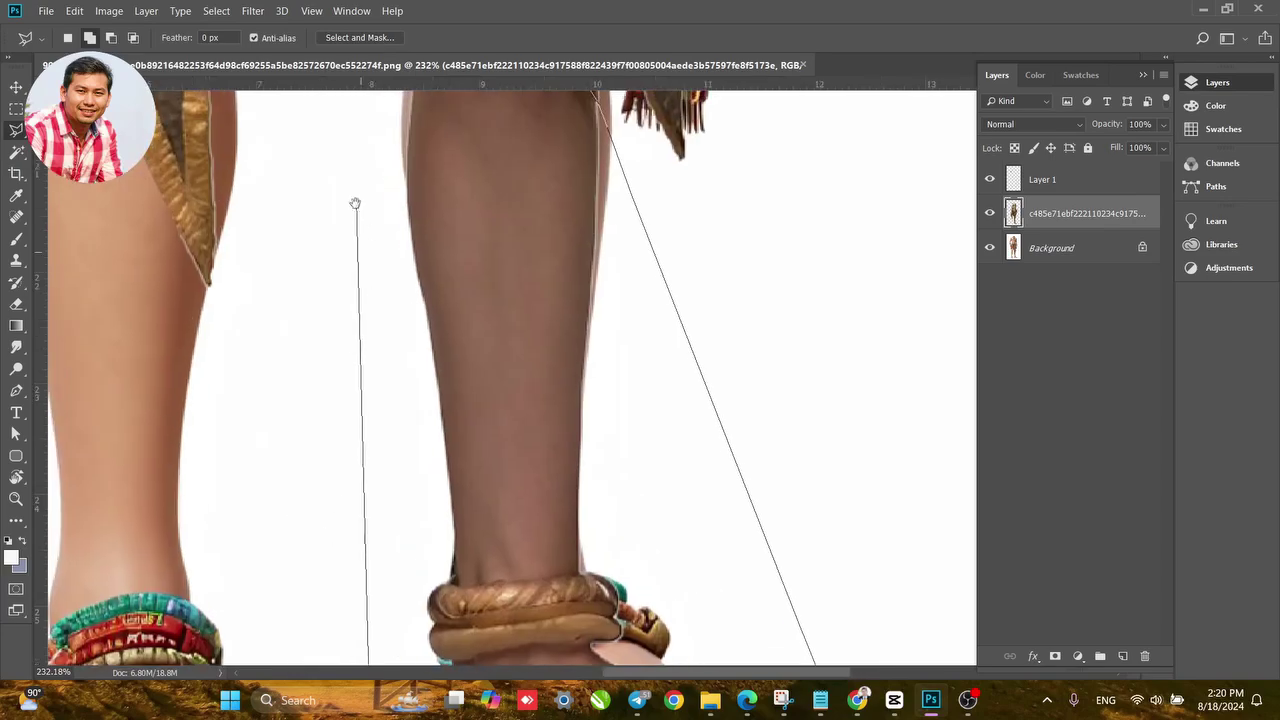
{"action": "mouse_move", "coordinate": [355, 203]}
{"action": "left_mouse_down"}
{"action": "mouse_move", "coordinate": [383, 337]}
{"action": "mouse_move", "coordinate": [391, 186]}
{"action": "mouse_move", "coordinate": [421, 119]}
{"action": "left_mouse_up"}
{"action": "left_click", "coordinate": [421, 119]}
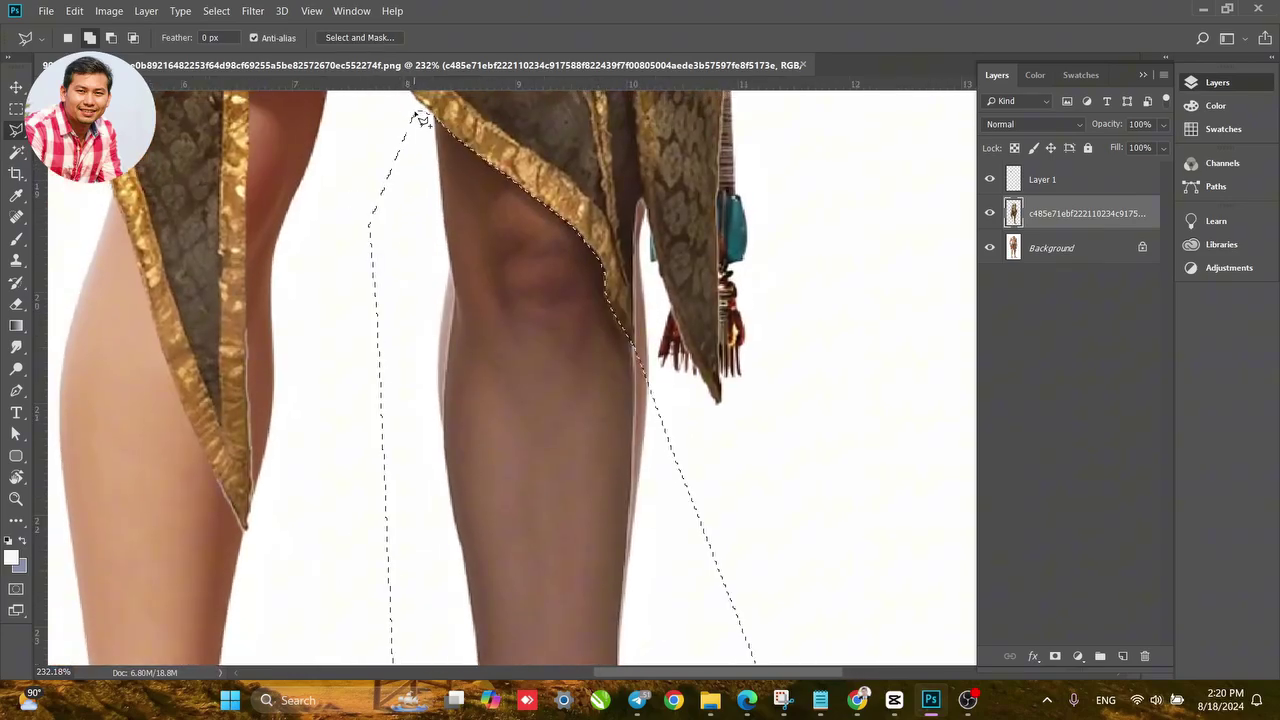
{"action": "key", "text": "Delete"}
{"action": "key", "text": "ctrl+d"}
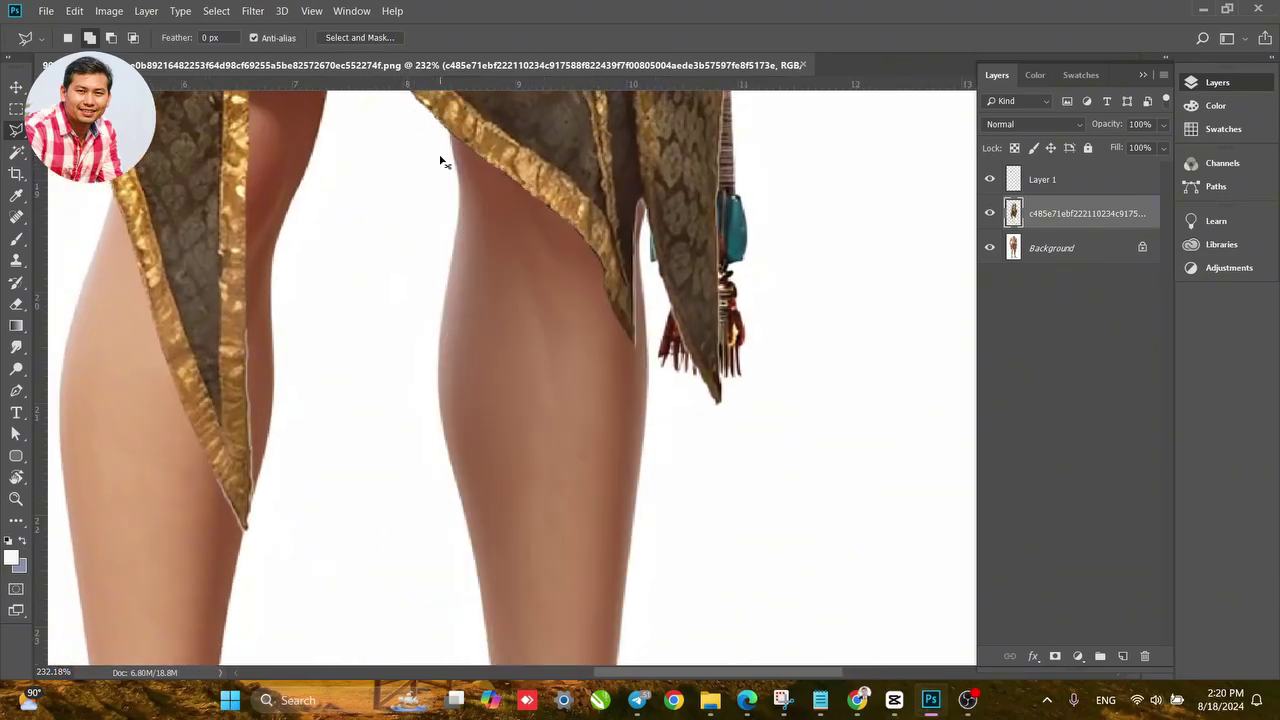
{"action": "scroll", "coordinate": [466, 272], "scroll_direction": "down", "scroll_amount": 7}
{"action": "left_click_drag", "start_coordinate": [520, 152], "coordinate": [497, 429]}
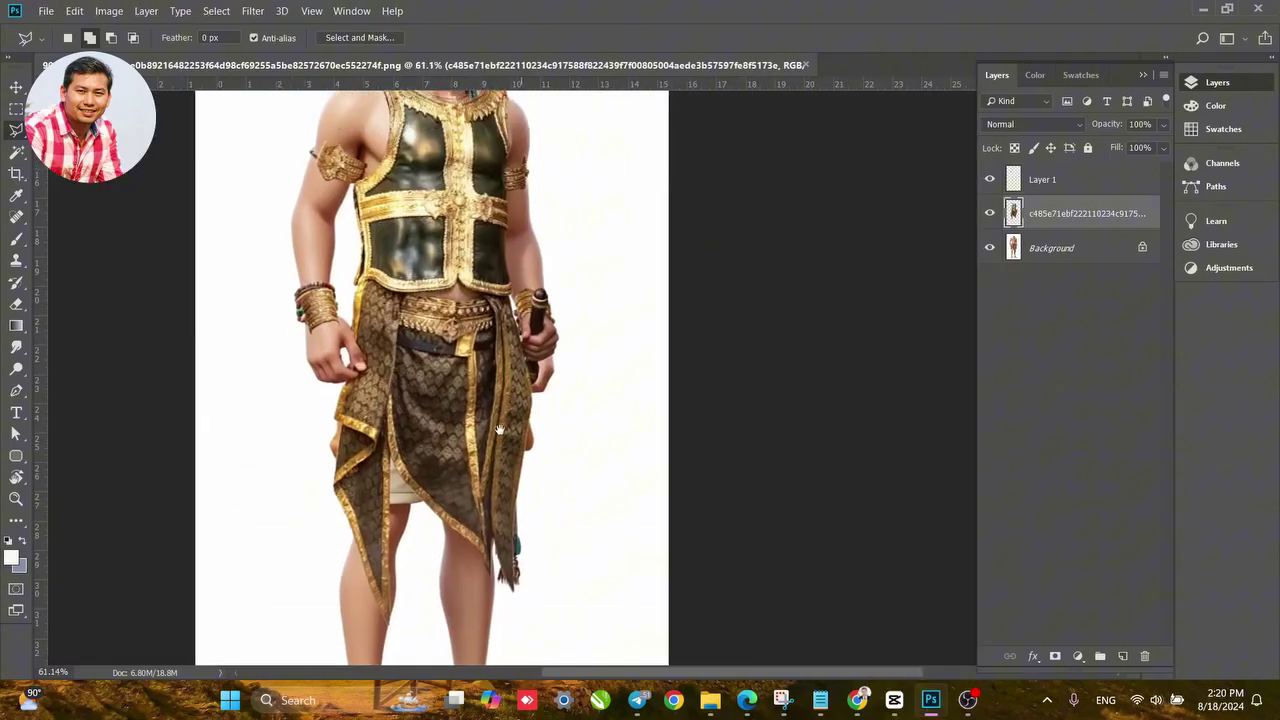
Outline the bare belly skin between the armor's lower hem and the belt with the lasso, delete it from the costume layer, and deselect.
{"action": "left_click_drag", "start_coordinate": [498, 308], "coordinate": [504, 365]}
{"action": "scroll", "coordinate": [497, 482], "scroll_direction": "up", "scroll_amount": 5}
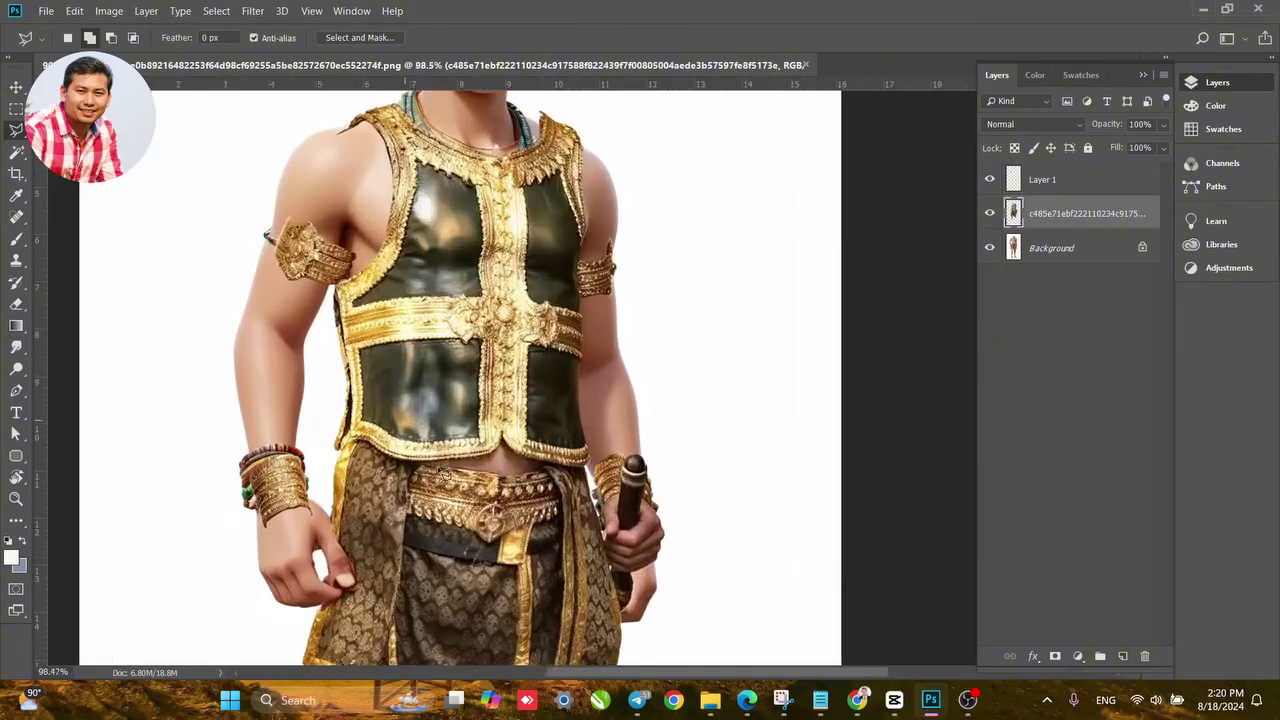
{"action": "scroll", "coordinate": [440, 482], "scroll_direction": "up", "scroll_amount": 3}
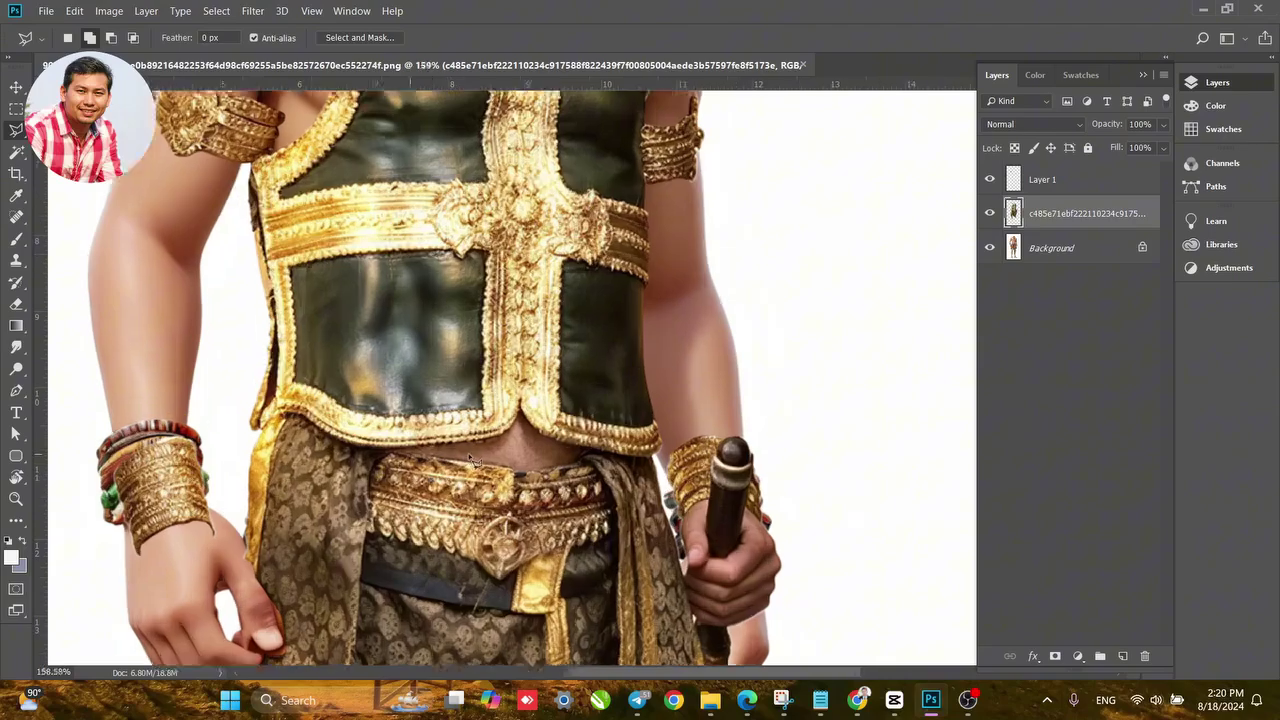
{"action": "left_click", "coordinate": [359, 449]}
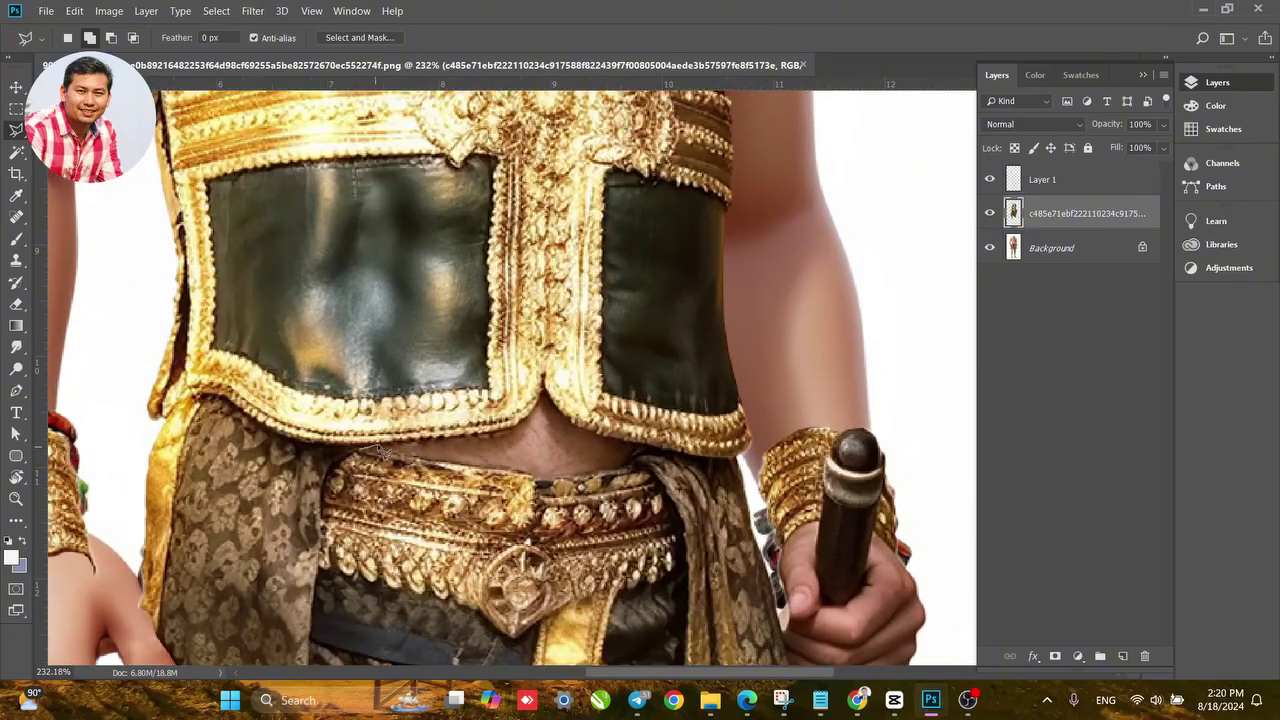
{"action": "left_click", "coordinate": [475, 437]}
{"action": "left_click", "coordinate": [513, 427]}
{"action": "left_click", "coordinate": [534, 411]}
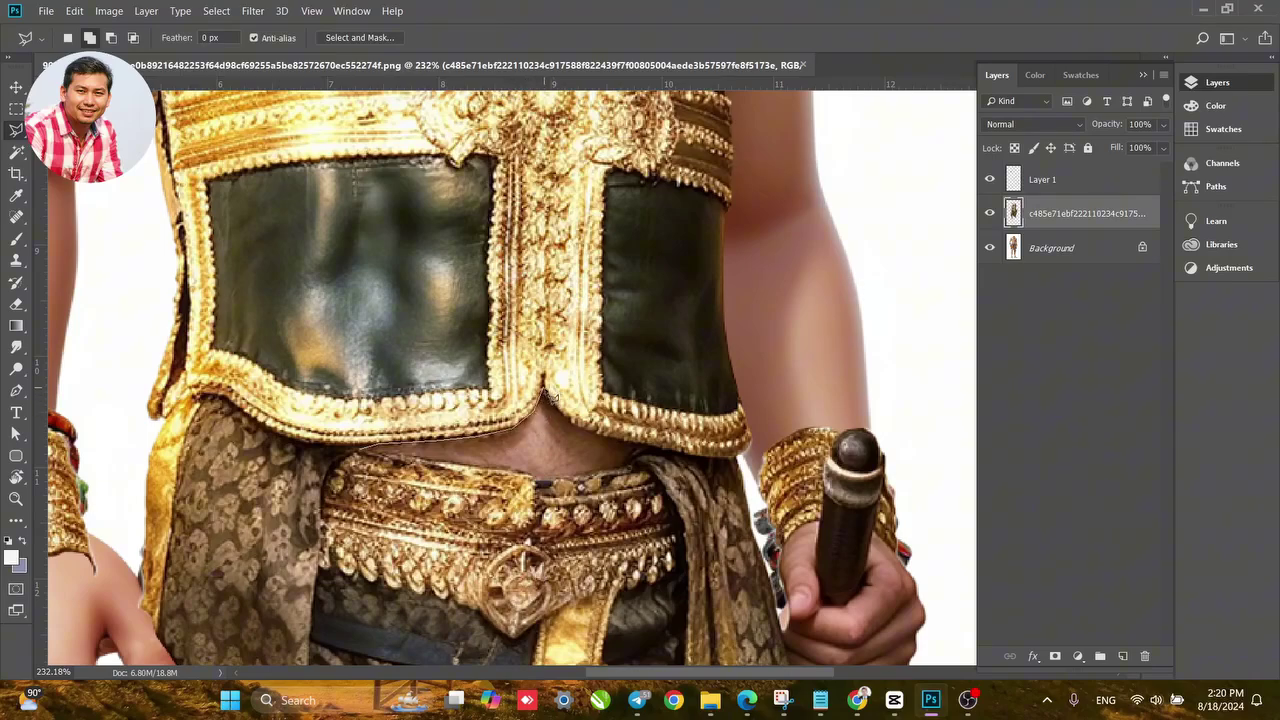
{"action": "left_click", "coordinate": [547, 393]}
{"action": "left_click", "coordinate": [642, 447]}
{"action": "left_click", "coordinate": [529, 475]}
{"action": "left_click", "coordinate": [451, 465]}
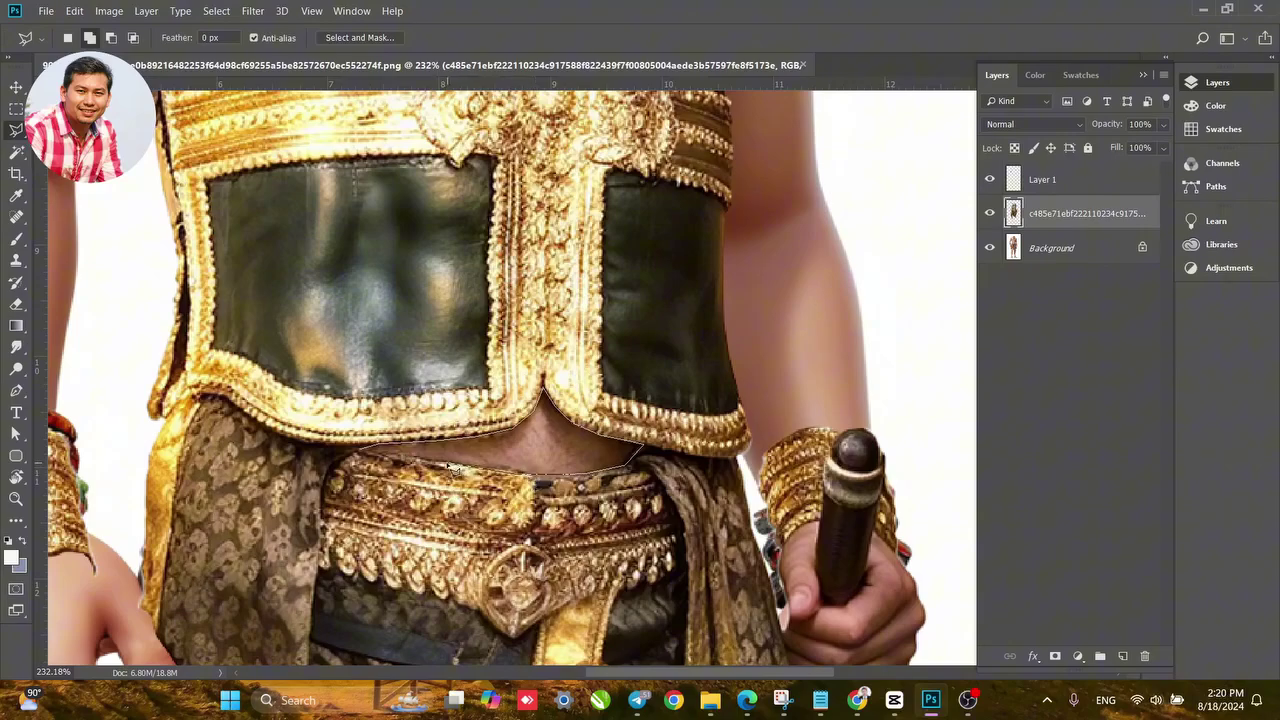
{"action": "left_click", "coordinate": [364, 452]}
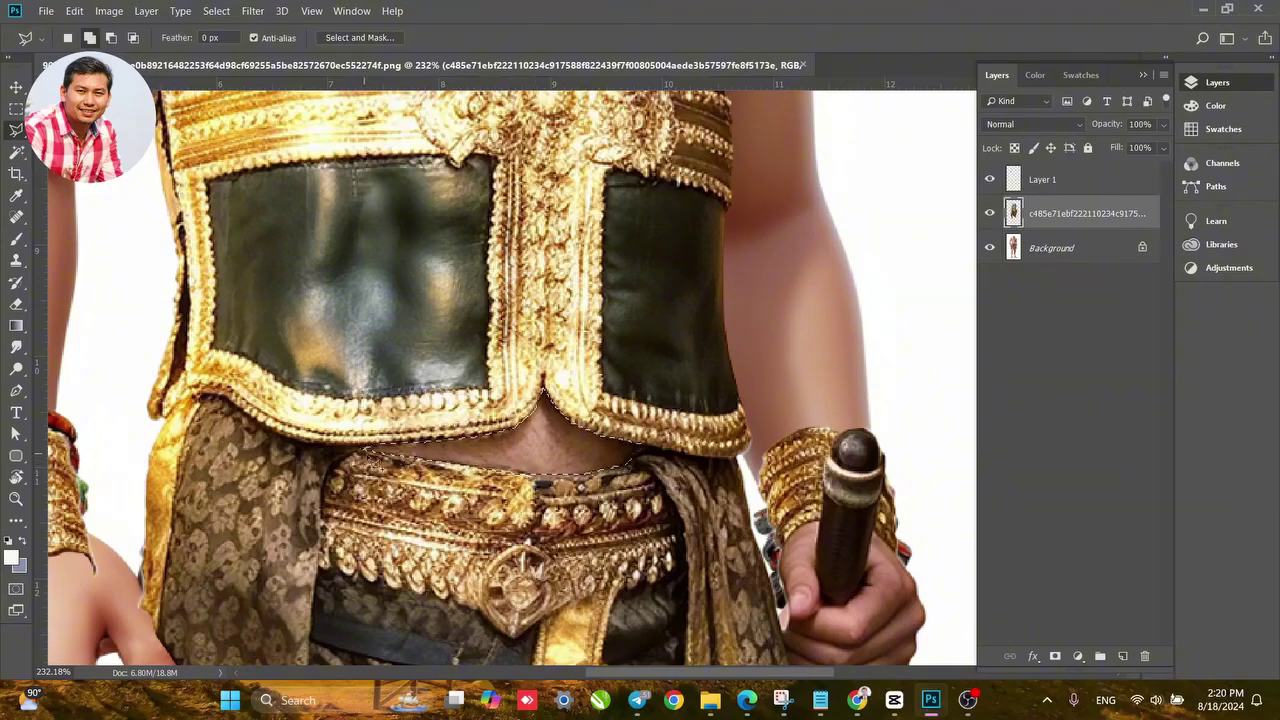
{"action": "key", "text": "Delete"}
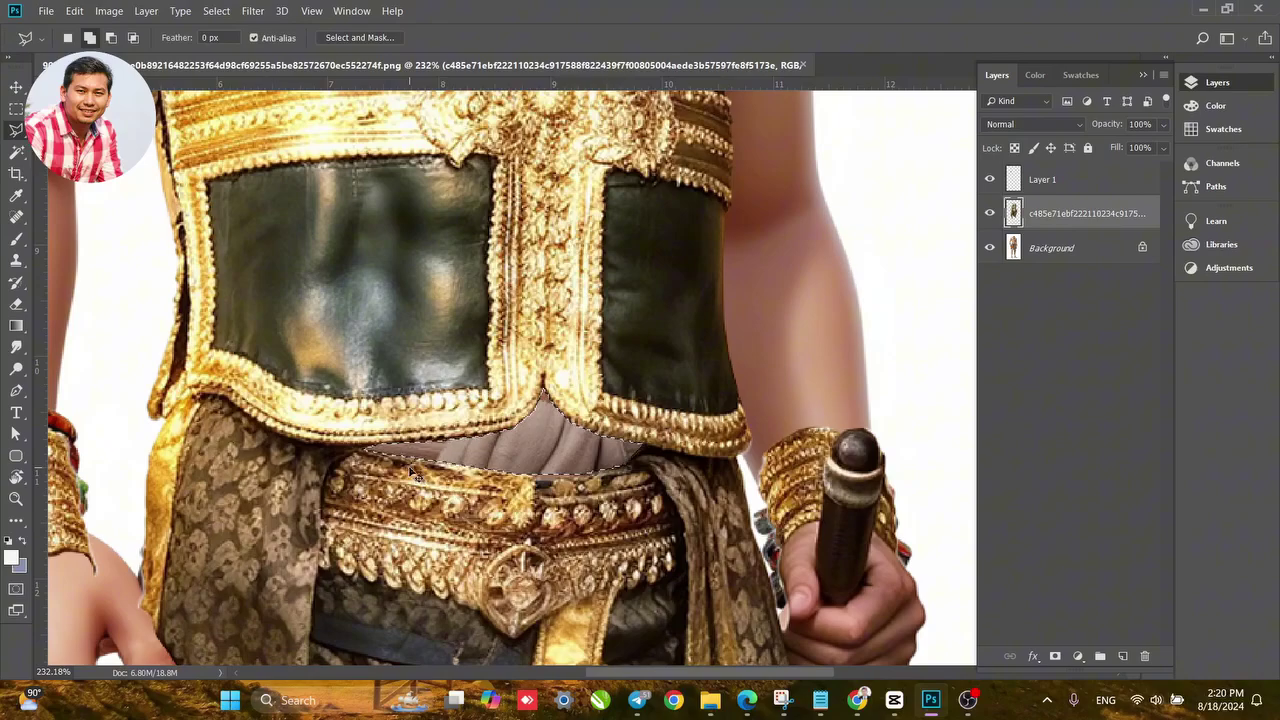
{"action": "left_click", "coordinate": [15, 87]}
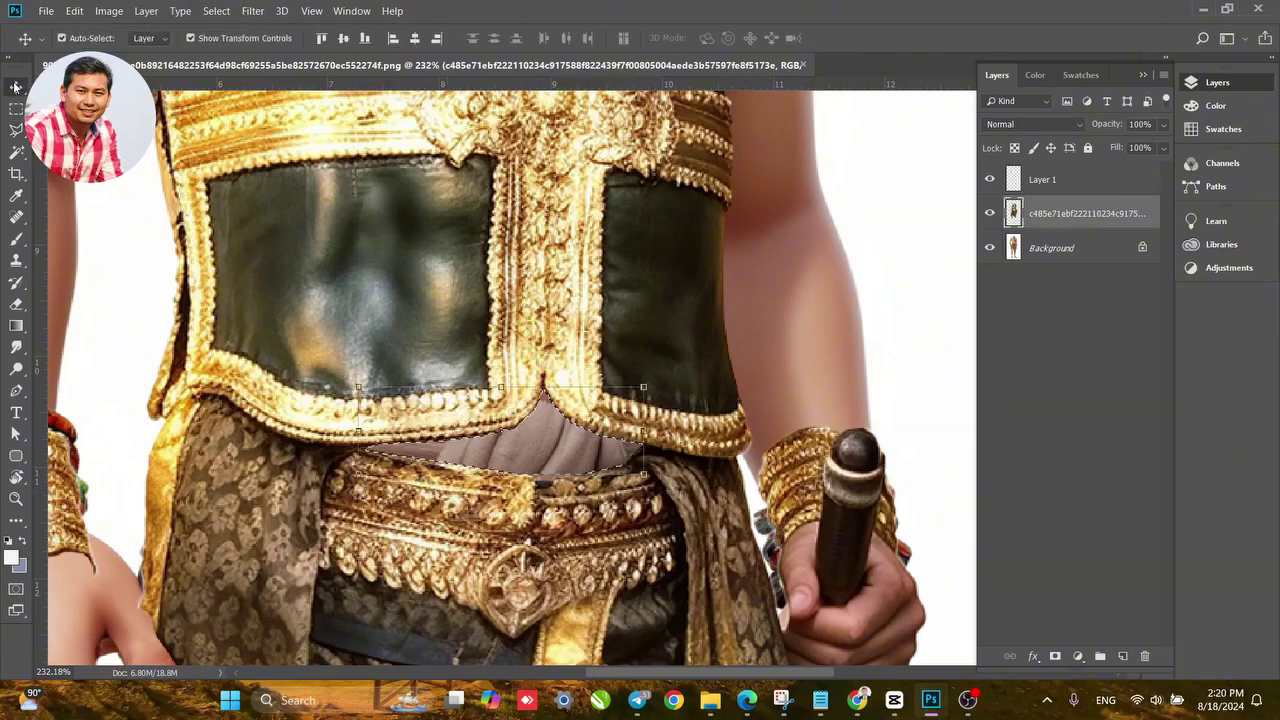
{"action": "key", "text": "ctrl+d"}
{"action": "left_click", "coordinate": [61, 38]}
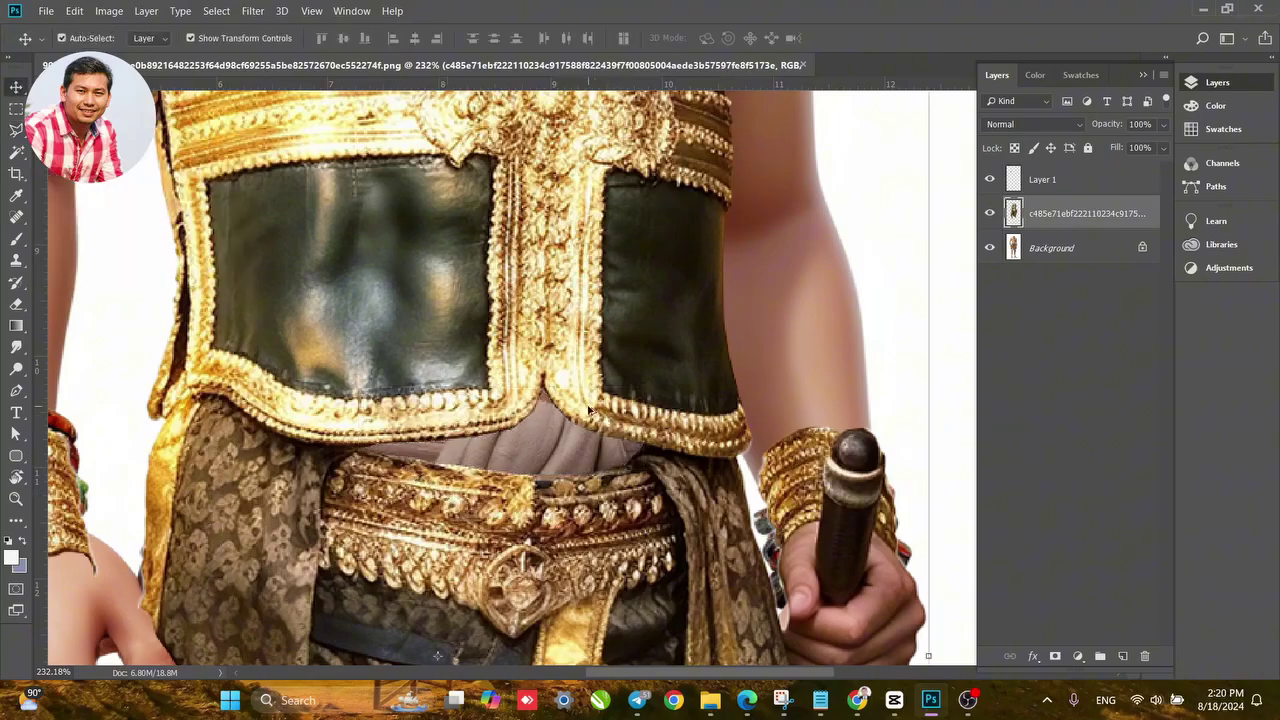
Move the costume layer sideways off the body to expose the waist underneath, and undo the move.
{"action": "scroll", "coordinate": [590, 410], "scroll_direction": "down", "scroll_amount": 3}
{"action": "left_click_drag", "start_coordinate": [590, 410], "coordinate": [929, 355]}
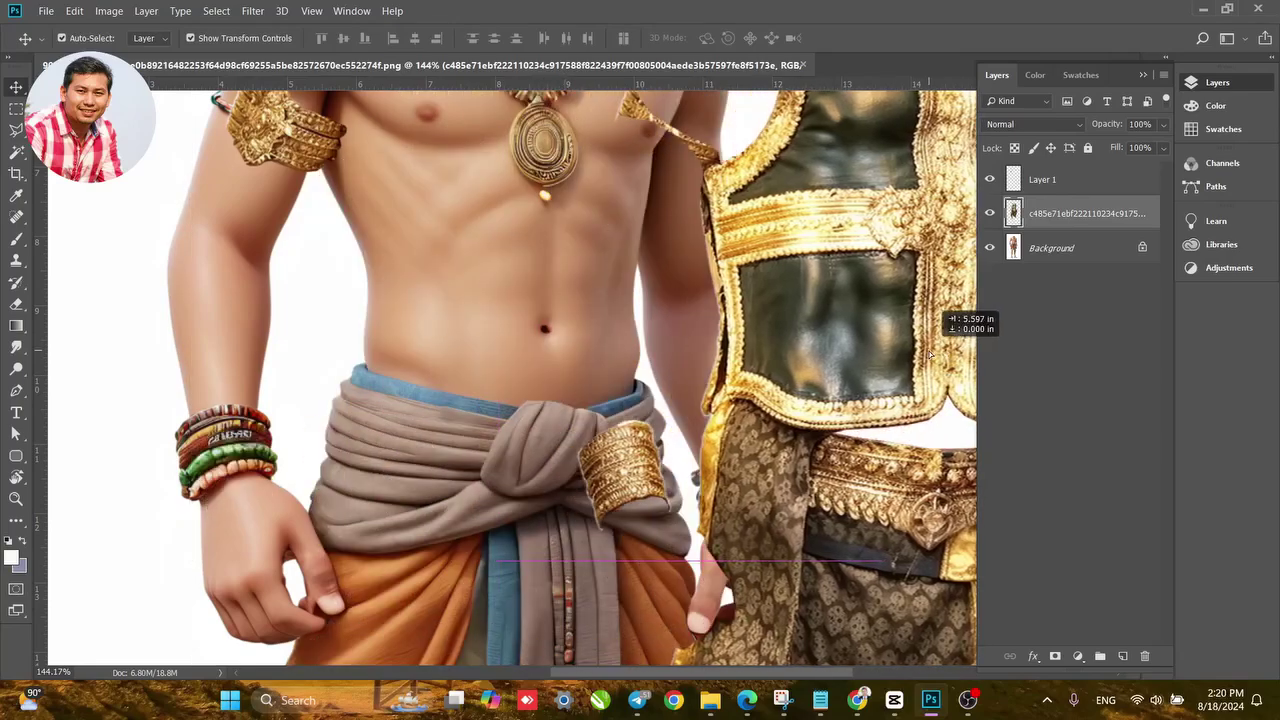
{"action": "key", "text": "ctrl+z"}
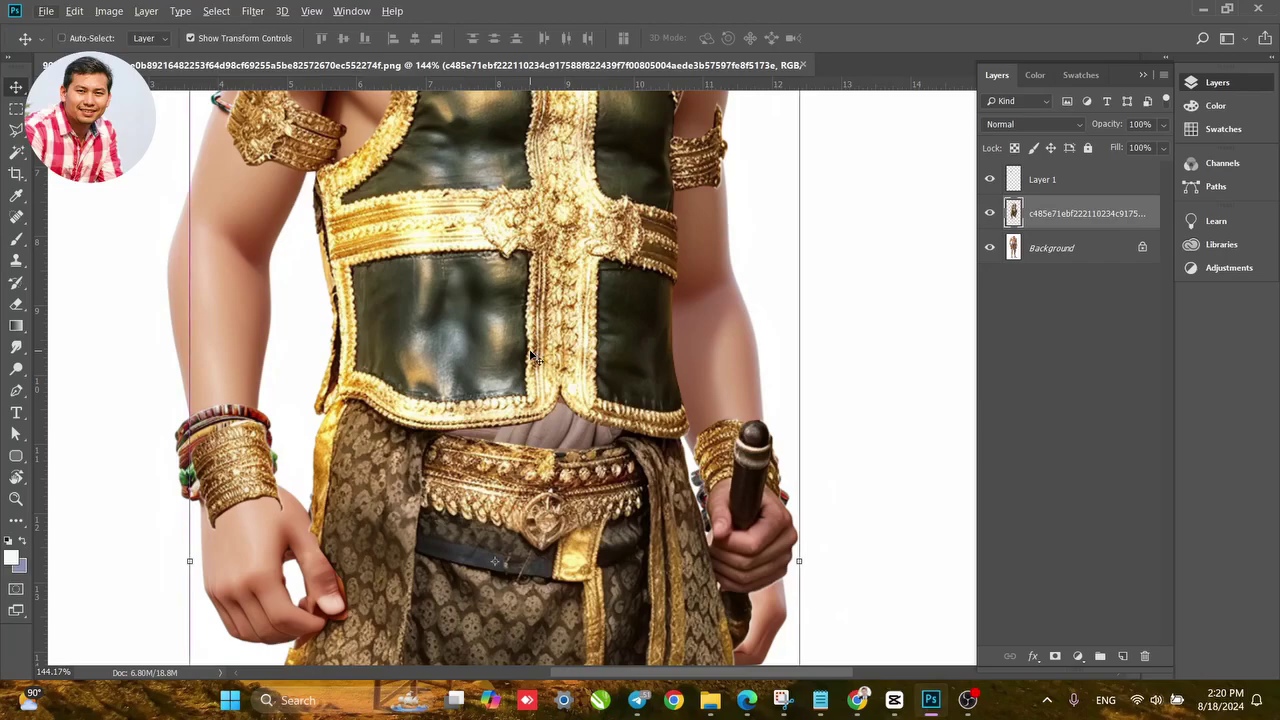
Undo the deletion of the belly skin, close the accidentally opened GeForce Experience overlay, and clear the selection.
{"action": "key", "text": "ctrl+shift+z"}
{"action": "key", "text": "ctrl+z"}
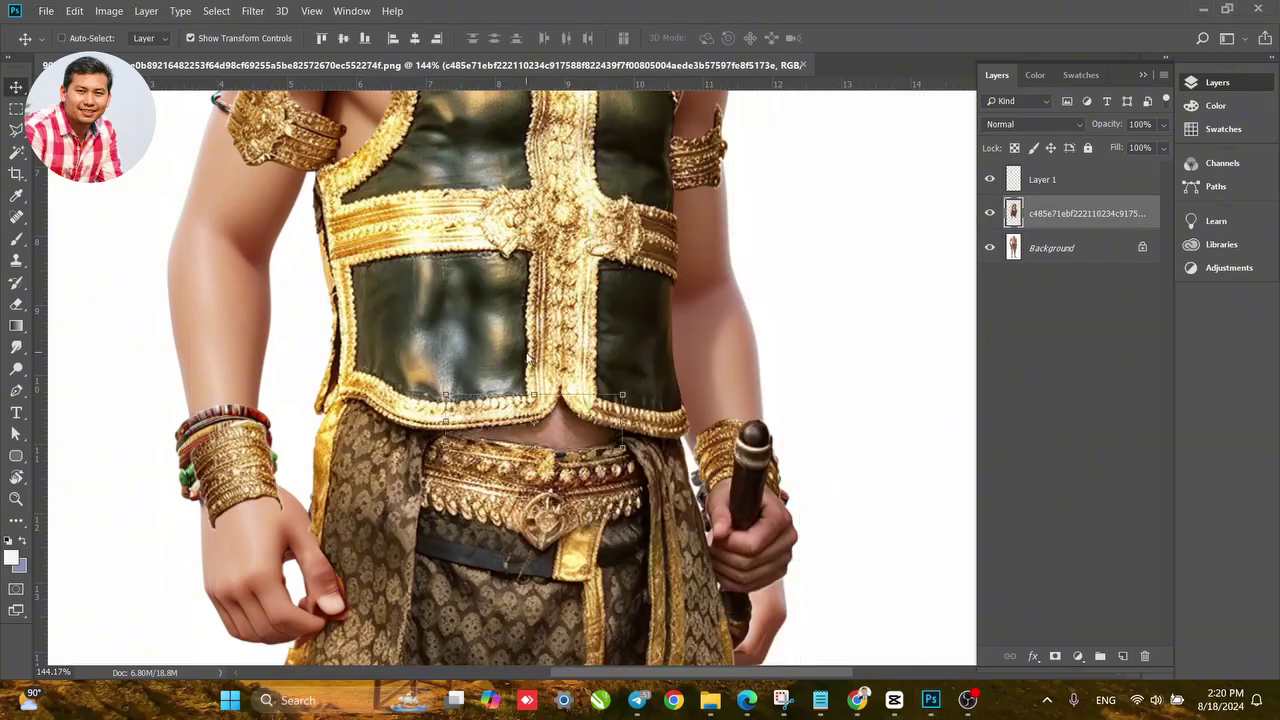
{"action": "key", "text": "alt+z"}
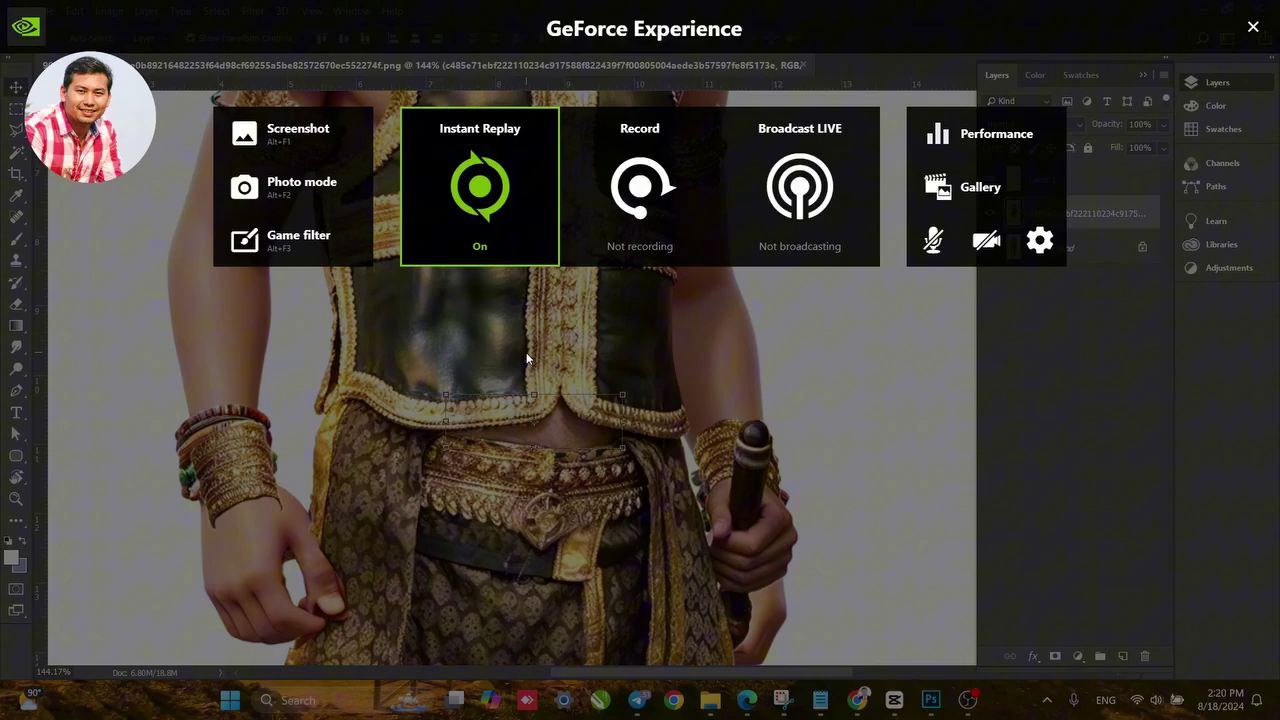
{"action": "left_click", "coordinate": [1253, 27]}
{"action": "key", "text": "ctrl"}
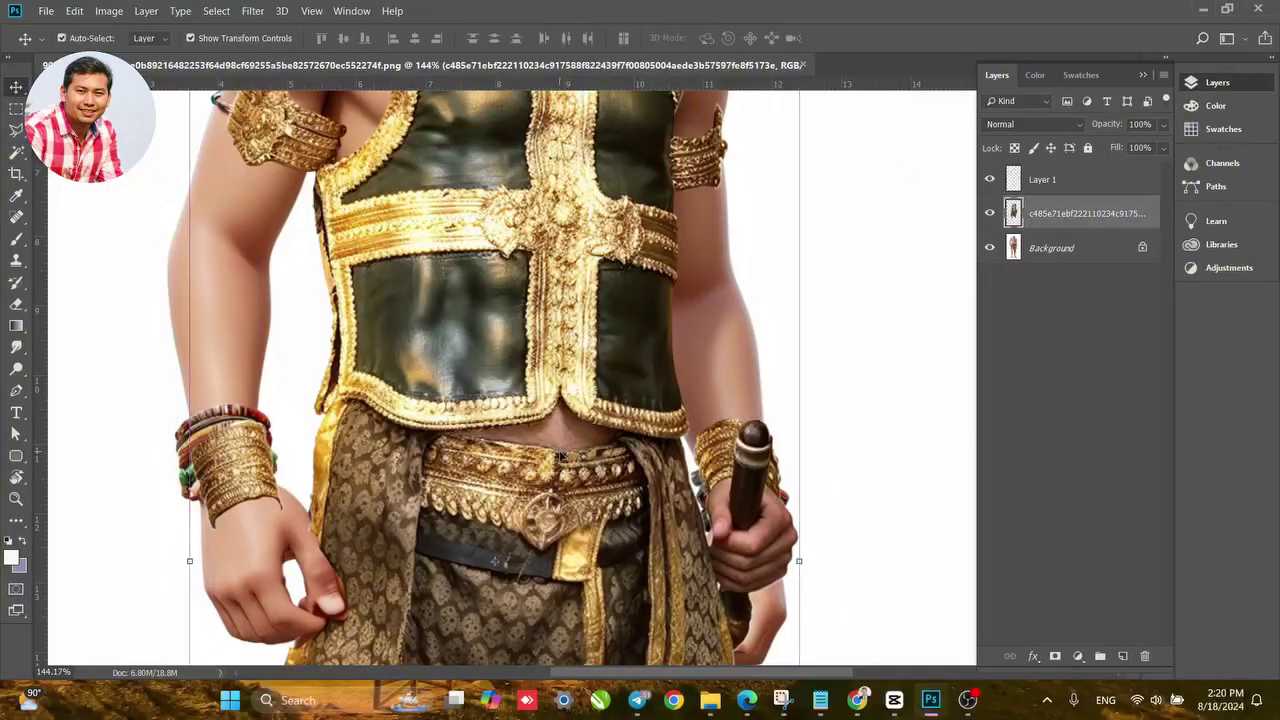
Examine how the costume fits the body at the waist, shoulders, collar and neck.
{"action": "scroll", "coordinate": [563, 456], "scroll_direction": "down", "scroll_amount": 5}
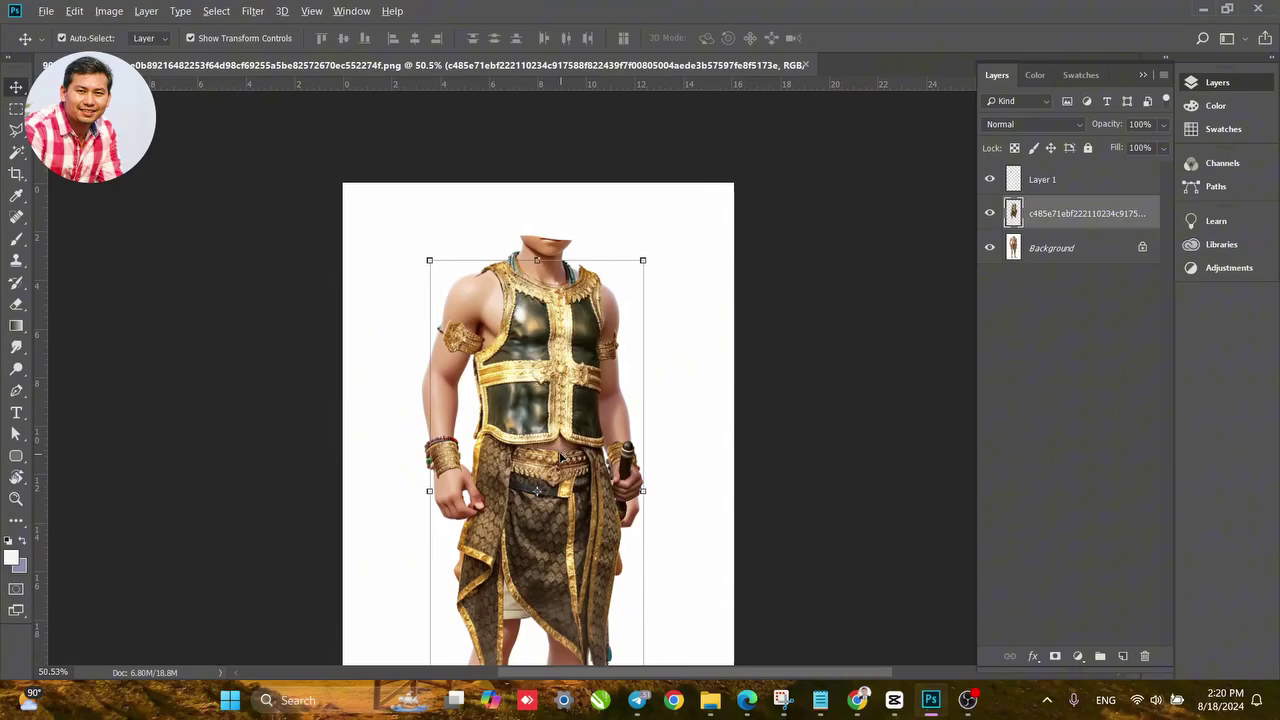
{"action": "scroll", "coordinate": [561, 456], "scroll_direction": "up", "scroll_amount": 3}
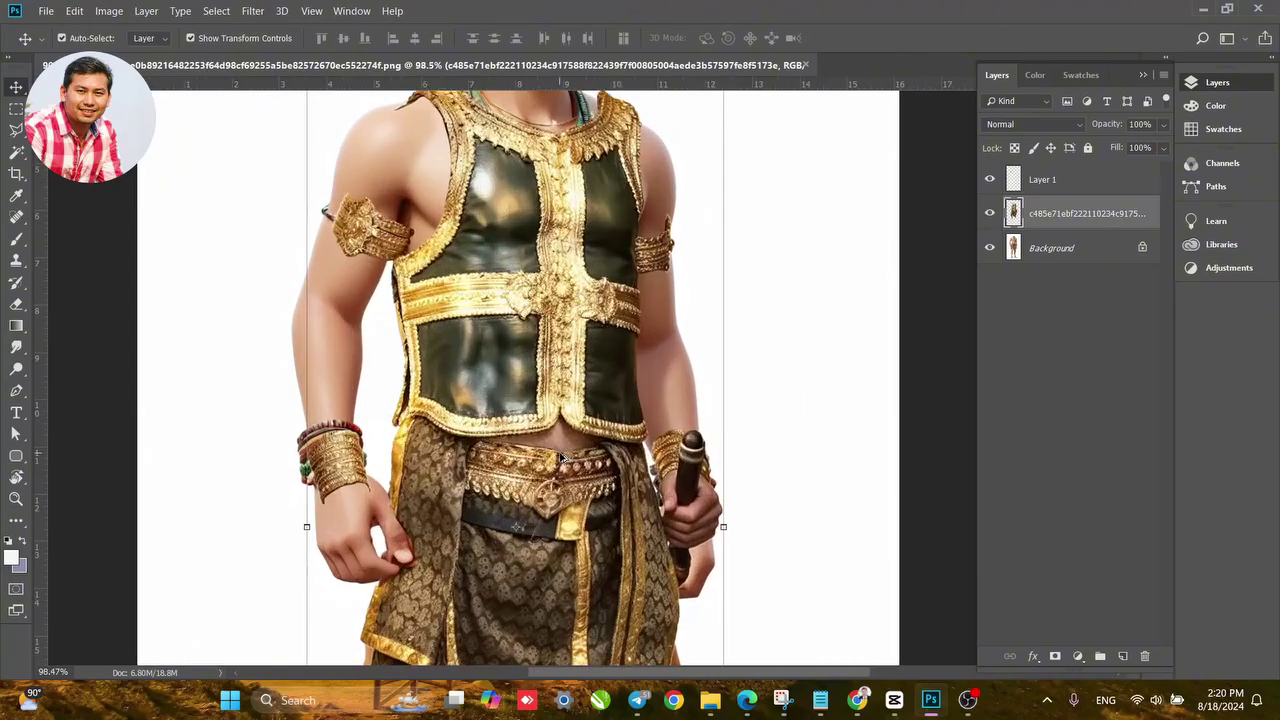
{"action": "scroll", "coordinate": [563, 456], "scroll_direction": "down", "scroll_amount": 3}
{"action": "scroll", "coordinate": [563, 456], "scroll_direction": "up", "scroll_amount": 2}
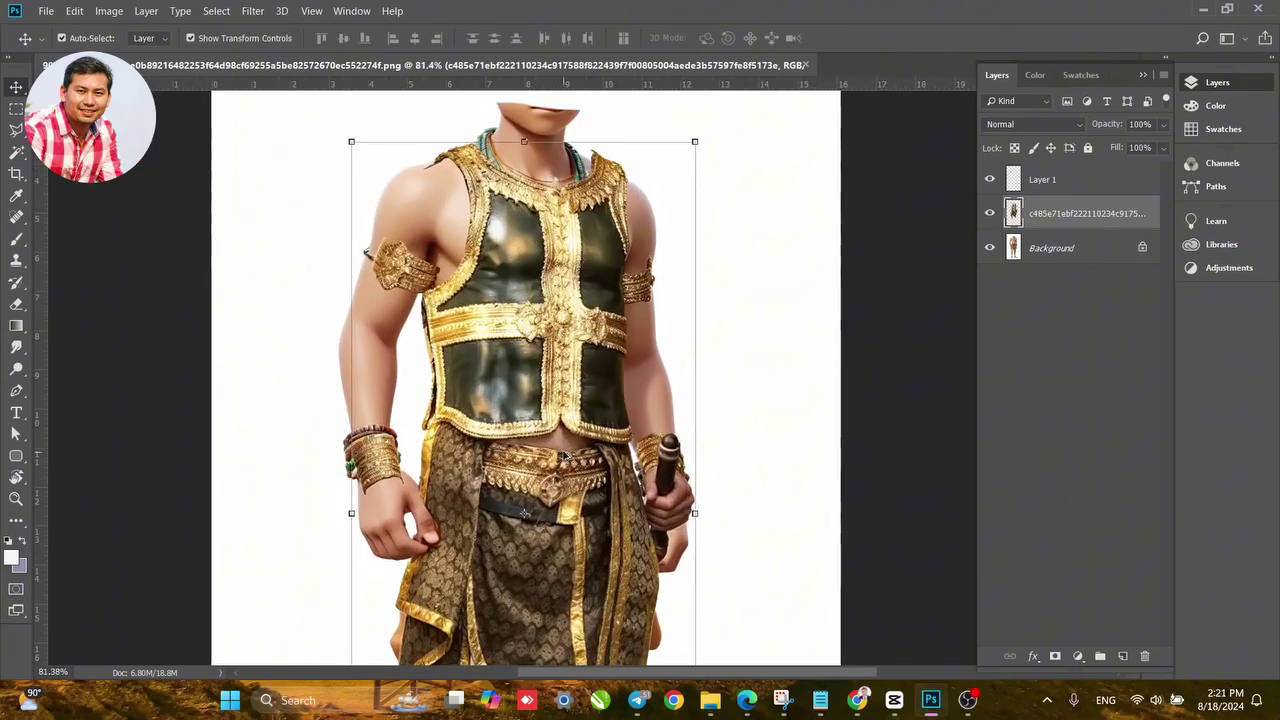
{"action": "left_click_drag", "start_coordinate": [543, 416], "coordinate": [598, 540]}
{"action": "scroll", "coordinate": [587, 250], "scroll_direction": "up", "scroll_amount": 8}
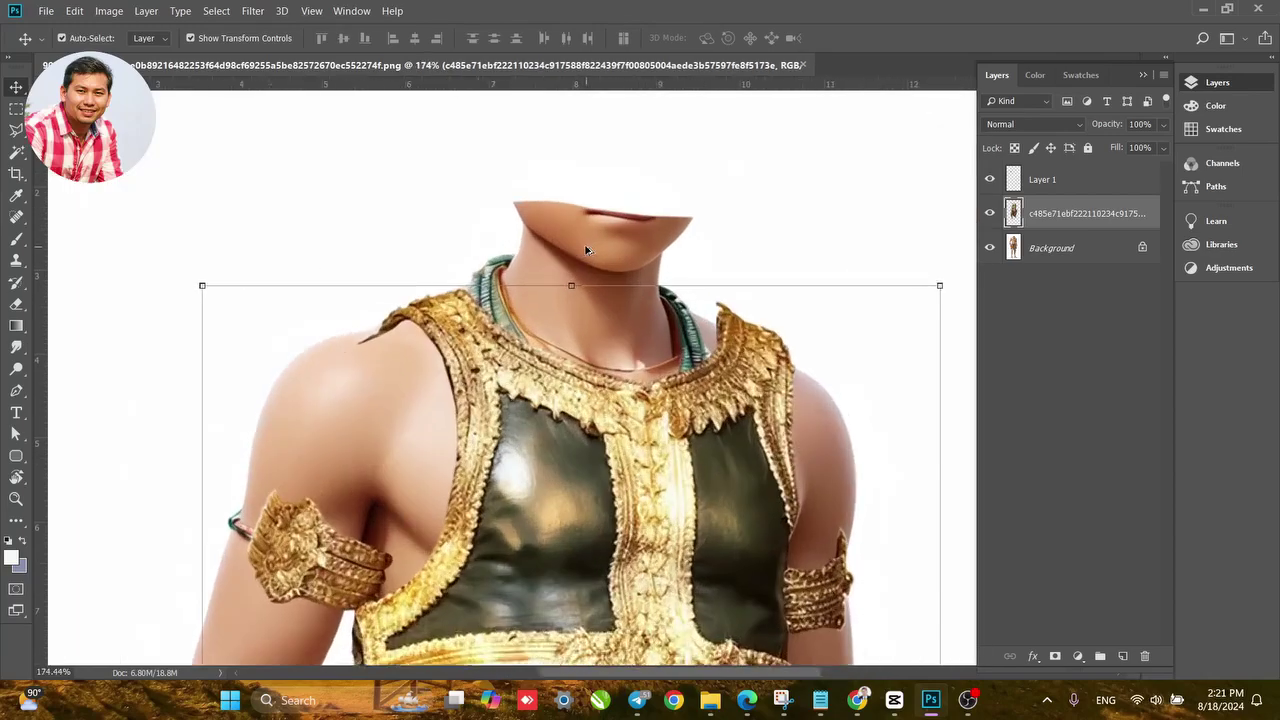
{"action": "scroll", "coordinate": [587, 250], "scroll_direction": "down", "scroll_amount": 1}
{"action": "scroll", "coordinate": [625, 481], "scroll_direction": "down", "scroll_amount": 1}
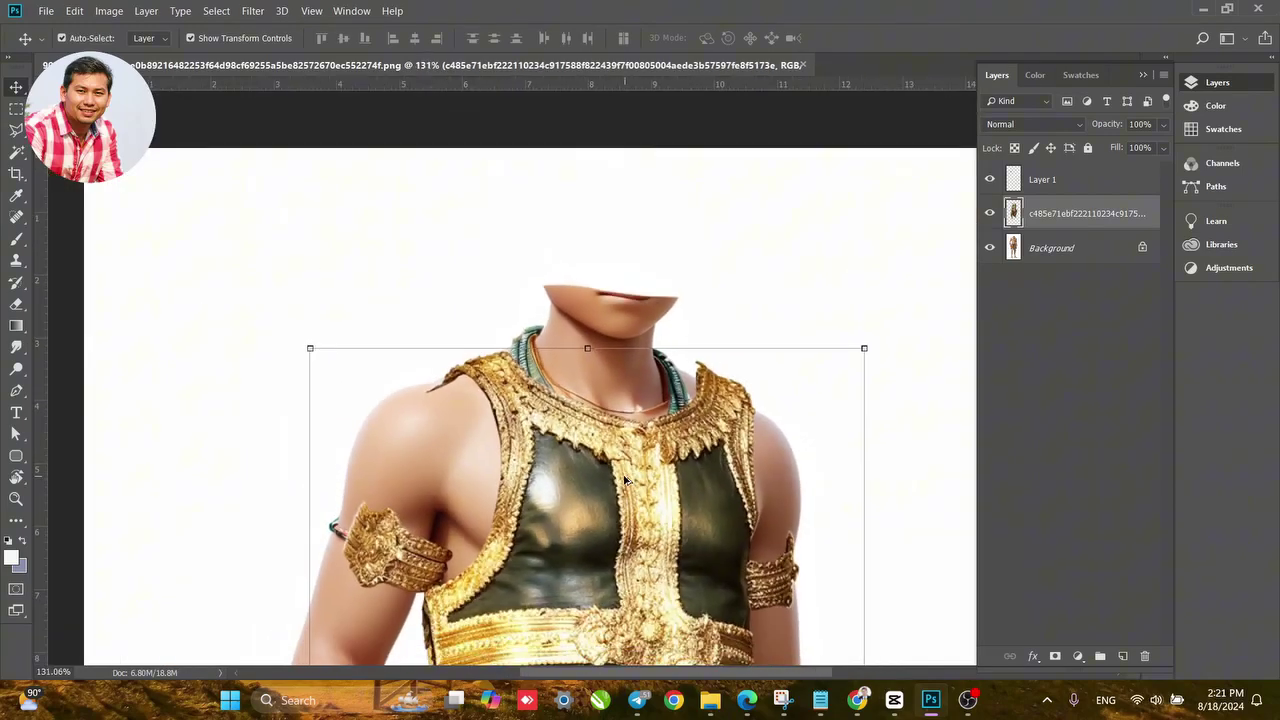
{"action": "left_click_drag", "start_coordinate": [632, 568], "coordinate": [563, 300]}
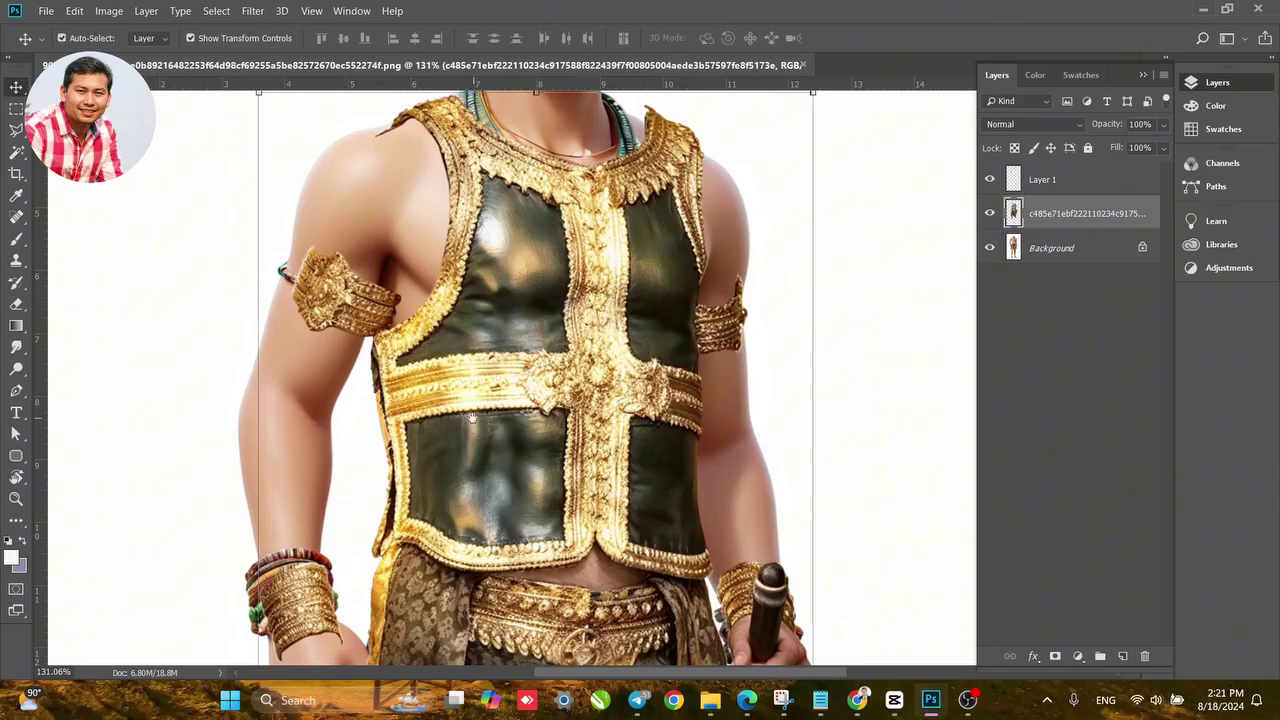
{"action": "left_click_drag", "start_coordinate": [471, 417], "coordinate": [510, 386]}
{"action": "left_click_drag", "start_coordinate": [532, 223], "coordinate": [528, 403]}
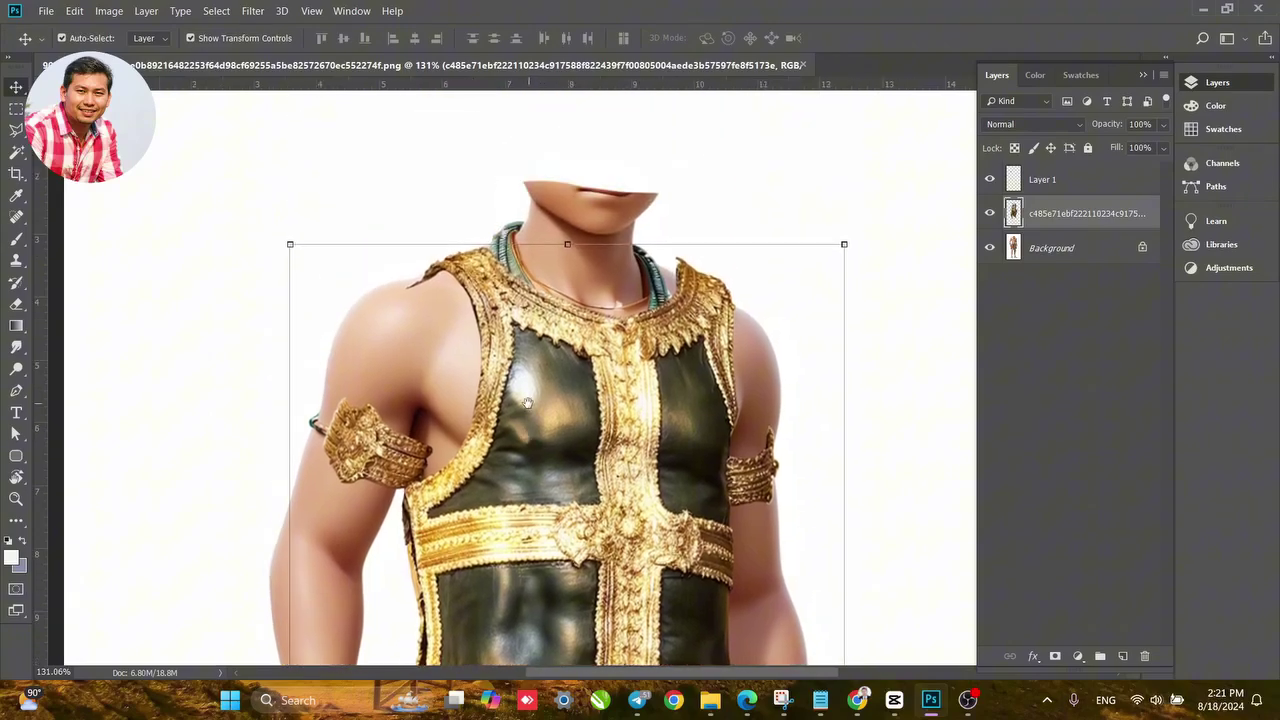
Switch to the Shakker AI image generator and set the base model to Normal photo from the Photography category.
{"action": "left_click", "coordinate": [747, 700]}
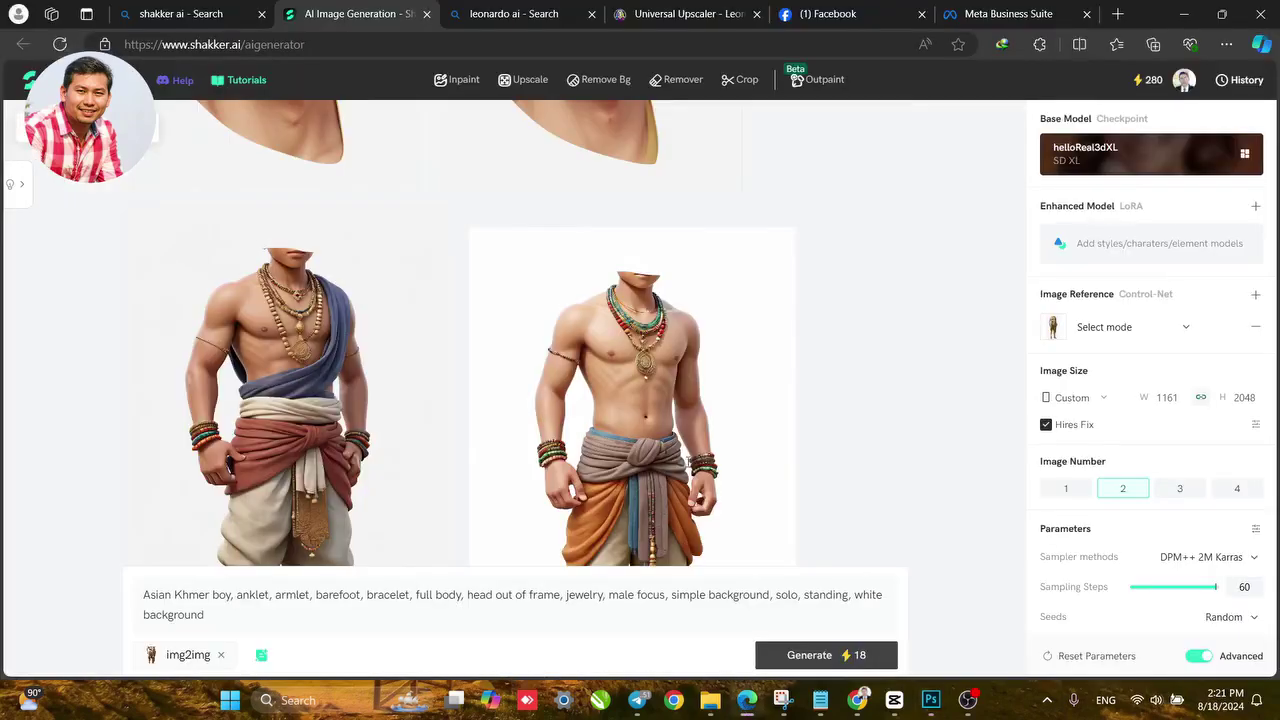
{"action": "left_click_drag", "start_coordinate": [553, 457], "coordinate": [613, 208]}
{"action": "left_click_drag", "start_coordinate": [619, 351], "coordinate": [556, 549]}
{"action": "left_click", "coordinate": [1100, 160]}
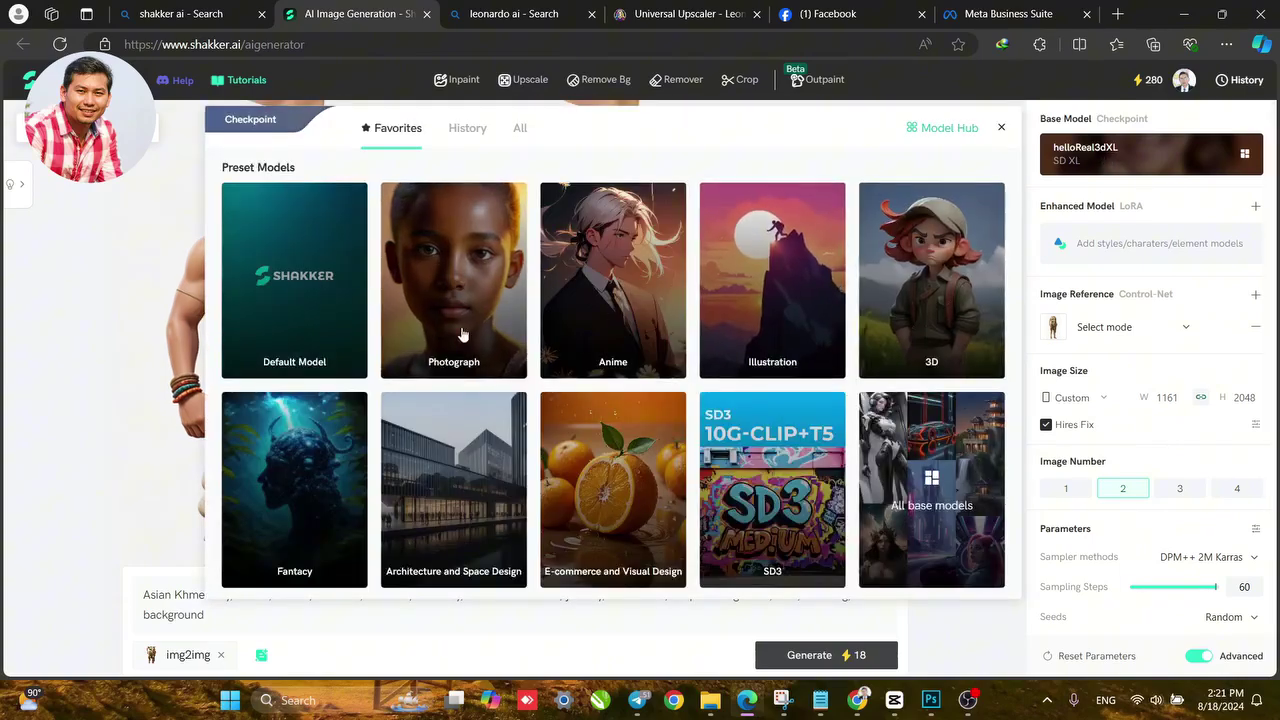
{"action": "left_click", "coordinate": [523, 128]}
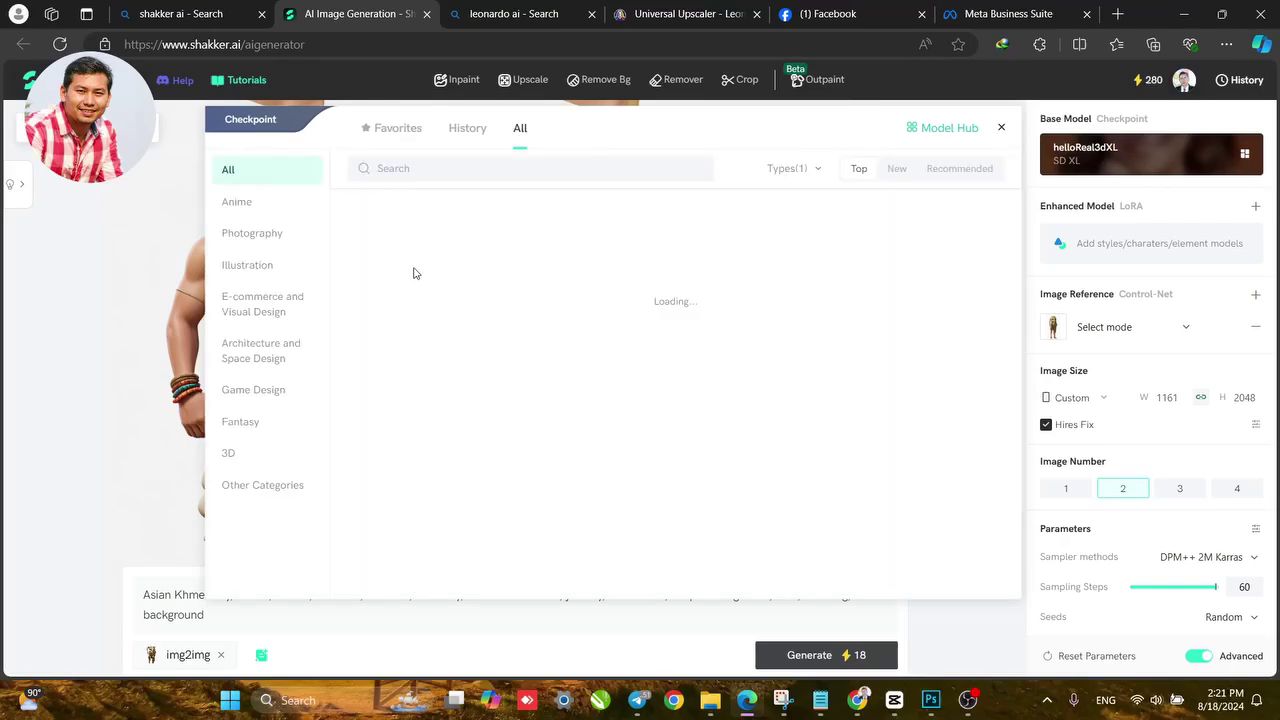
{"action": "left_click", "coordinate": [252, 237]}
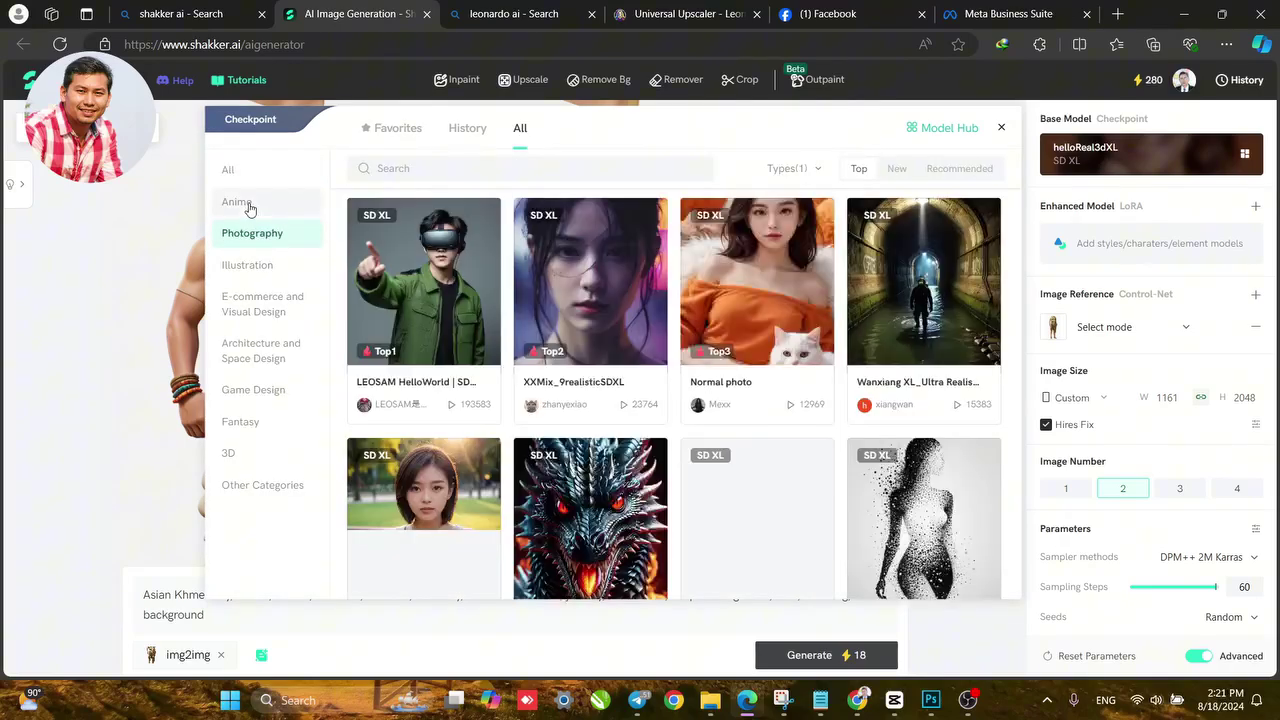
{"action": "mouse_move", "coordinate": [730, 292]}
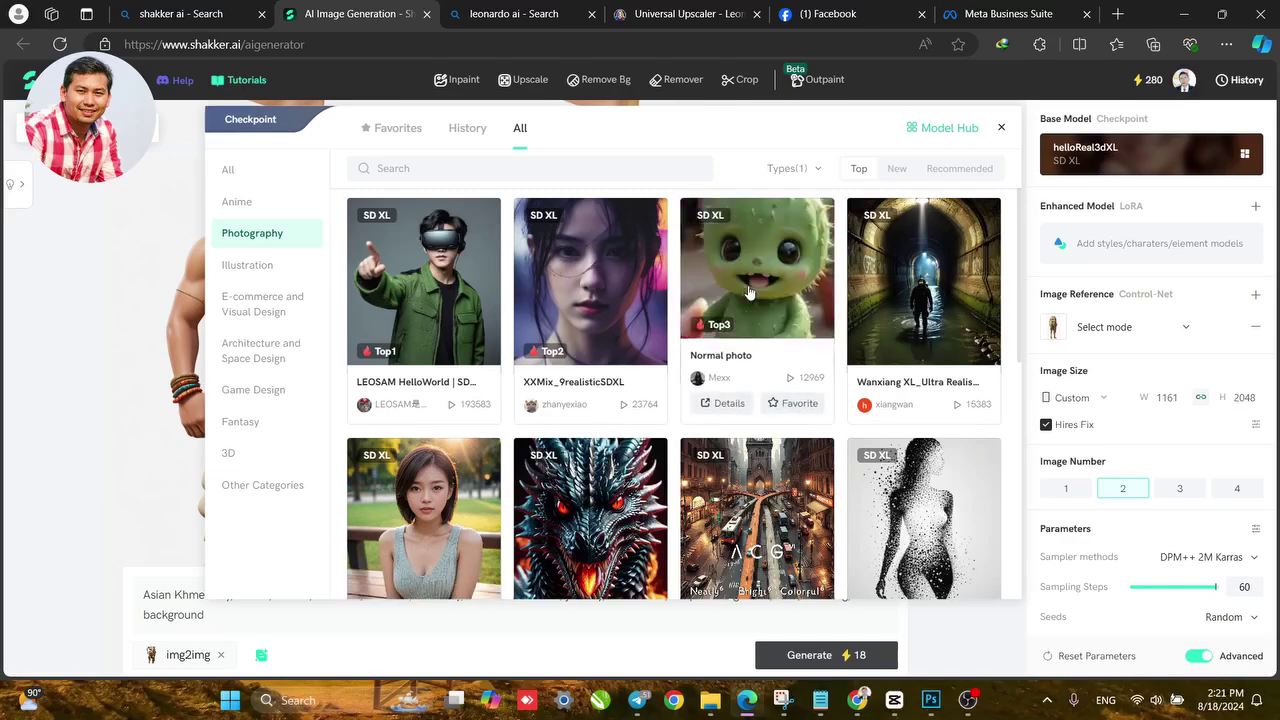
{"action": "left_click", "coordinate": [750, 291]}
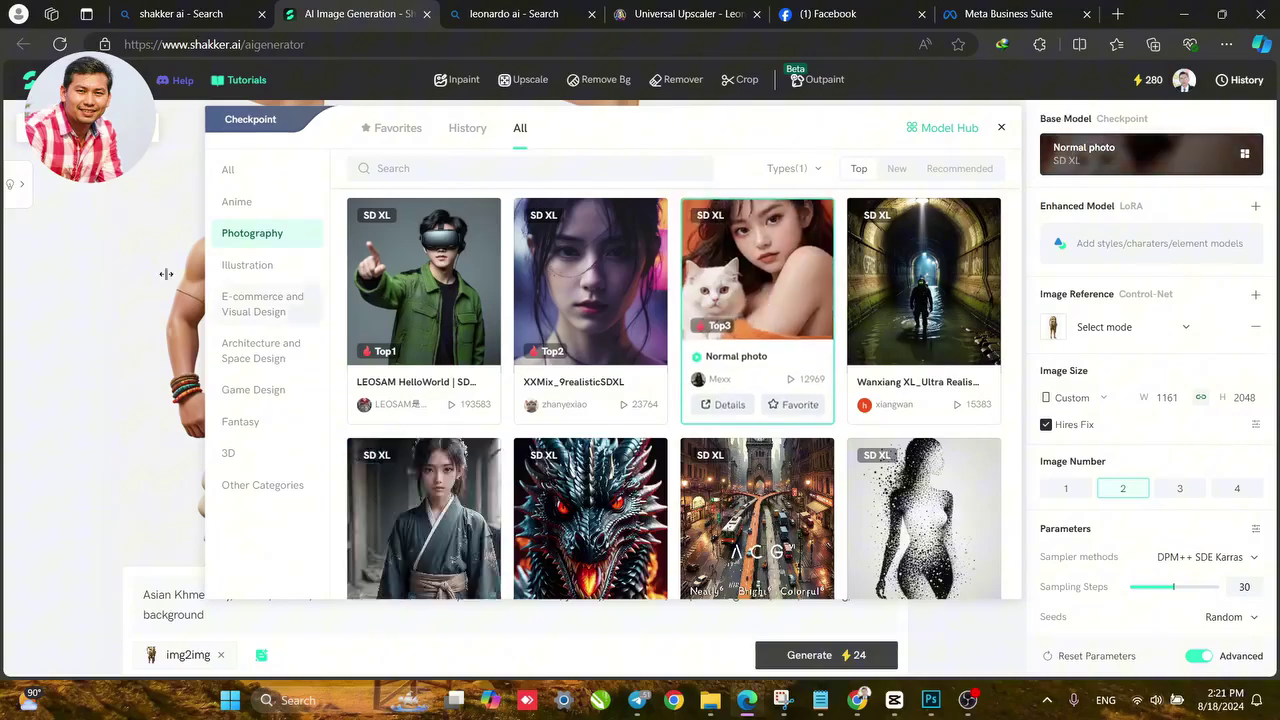
Close the model picker and generate two images with the existing Asian Khmer boy prompt and reference image.
{"action": "left_click", "coordinate": [95, 258]}
{"action": "scroll", "coordinate": [955, 485], "scroll_direction": "down", "scroll_amount": 5}
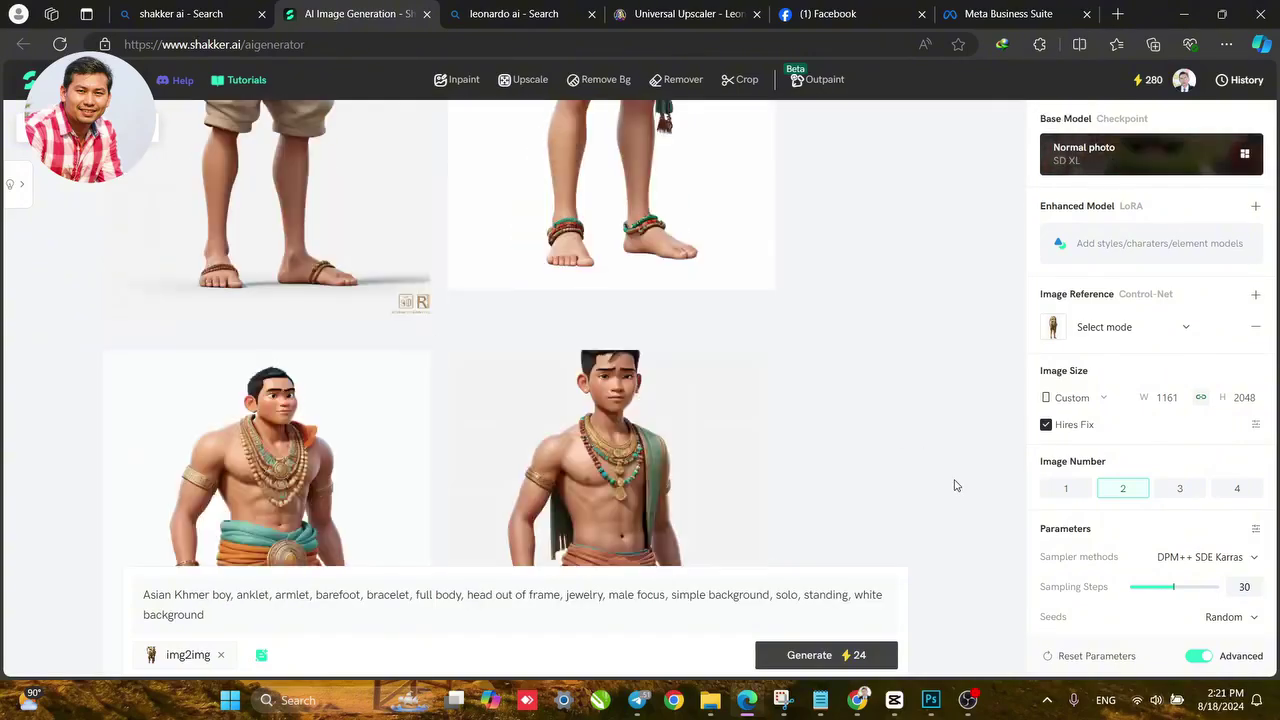
{"action": "left_click", "coordinate": [818, 656]}
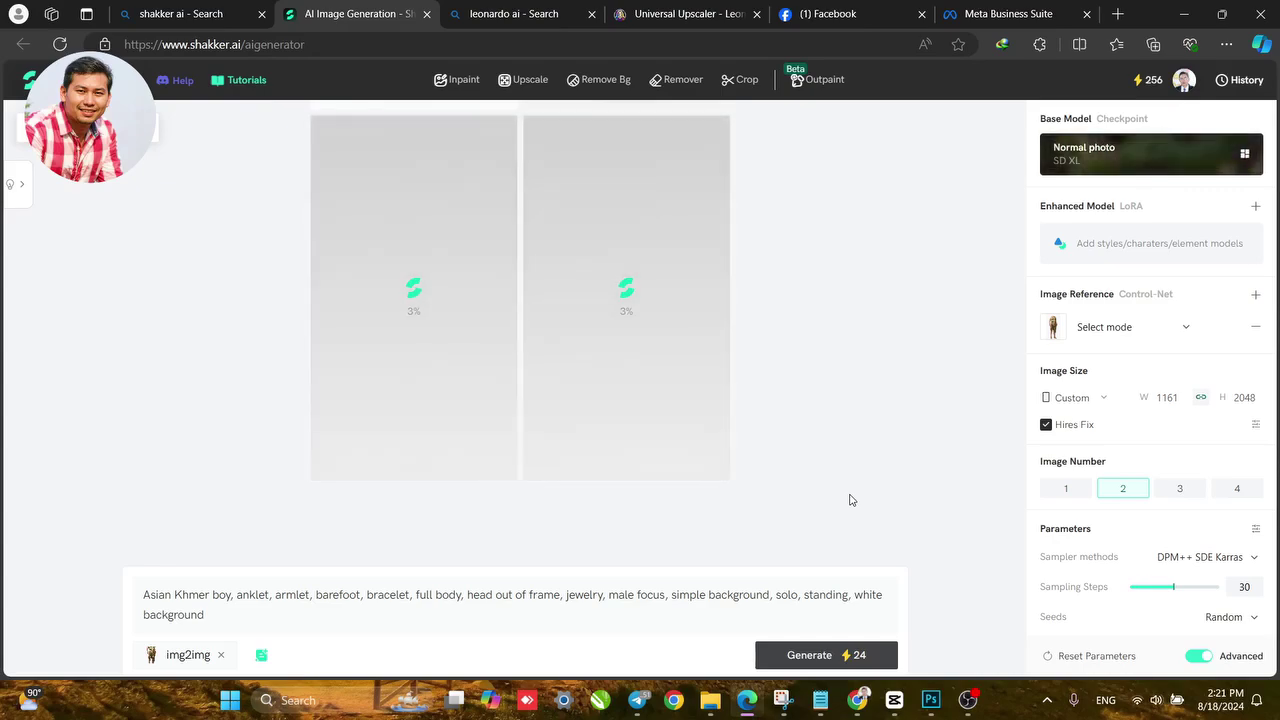
Review the earlier generated body and crowned head images and check the progress of the new generation.
{"action": "scroll", "coordinate": [853, 501], "scroll_direction": "up", "scroll_amount": 5}
{"action": "scroll", "coordinate": [853, 501], "scroll_direction": "up", "scroll_amount": 1}
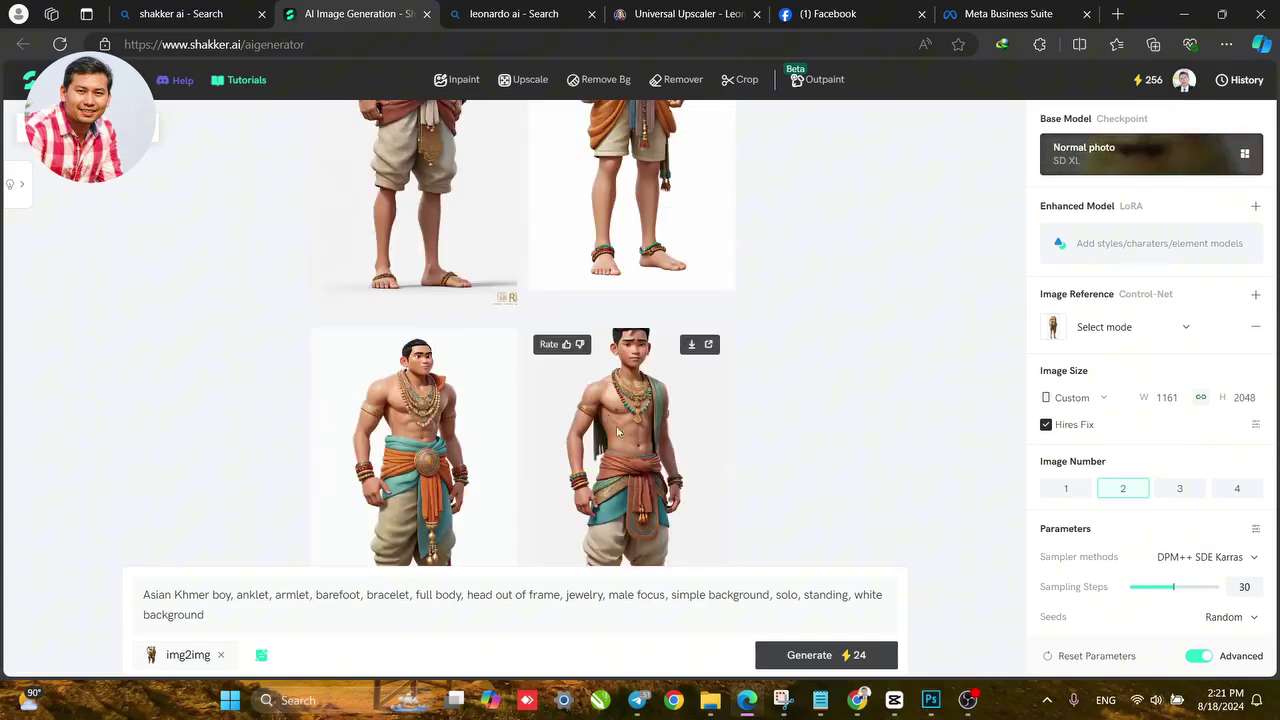
{"action": "scroll", "coordinate": [638, 450], "scroll_direction": "up", "scroll_amount": 4}
{"action": "scroll", "coordinate": [637, 452], "scroll_direction": "up", "scroll_amount": 2}
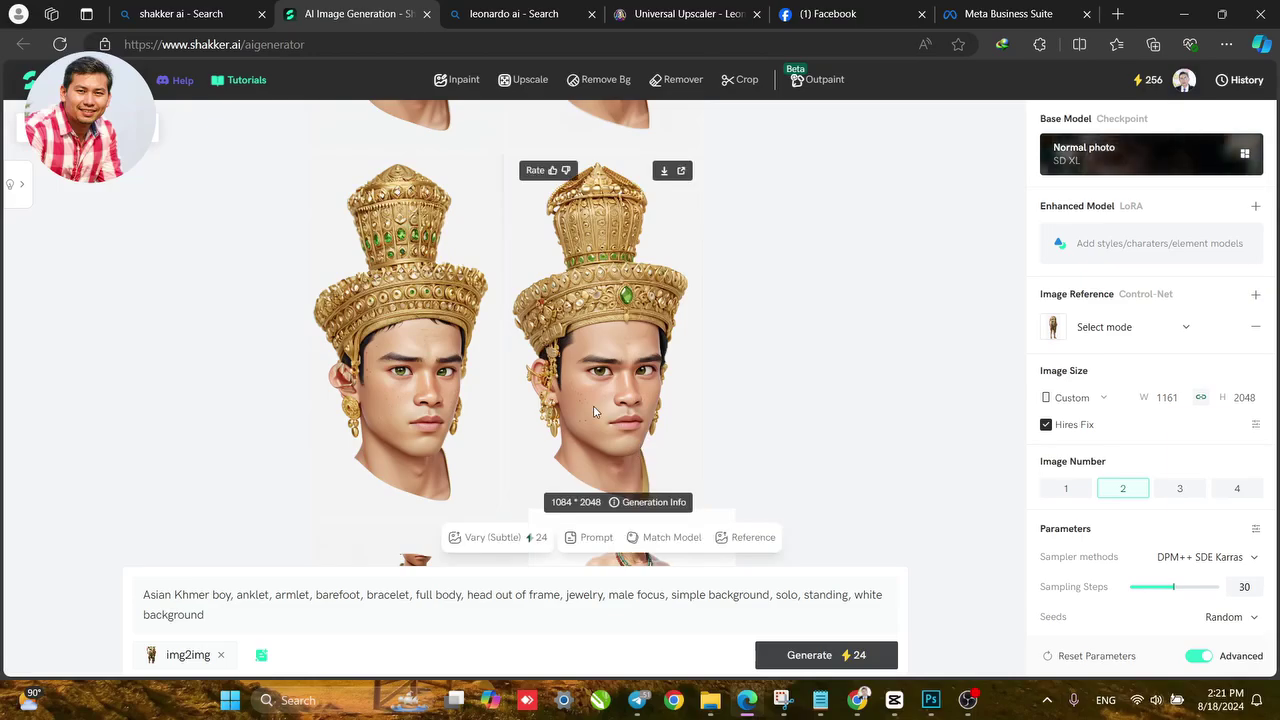
{"action": "scroll", "coordinate": [614, 423], "scroll_direction": "up", "scroll_amount": 4}
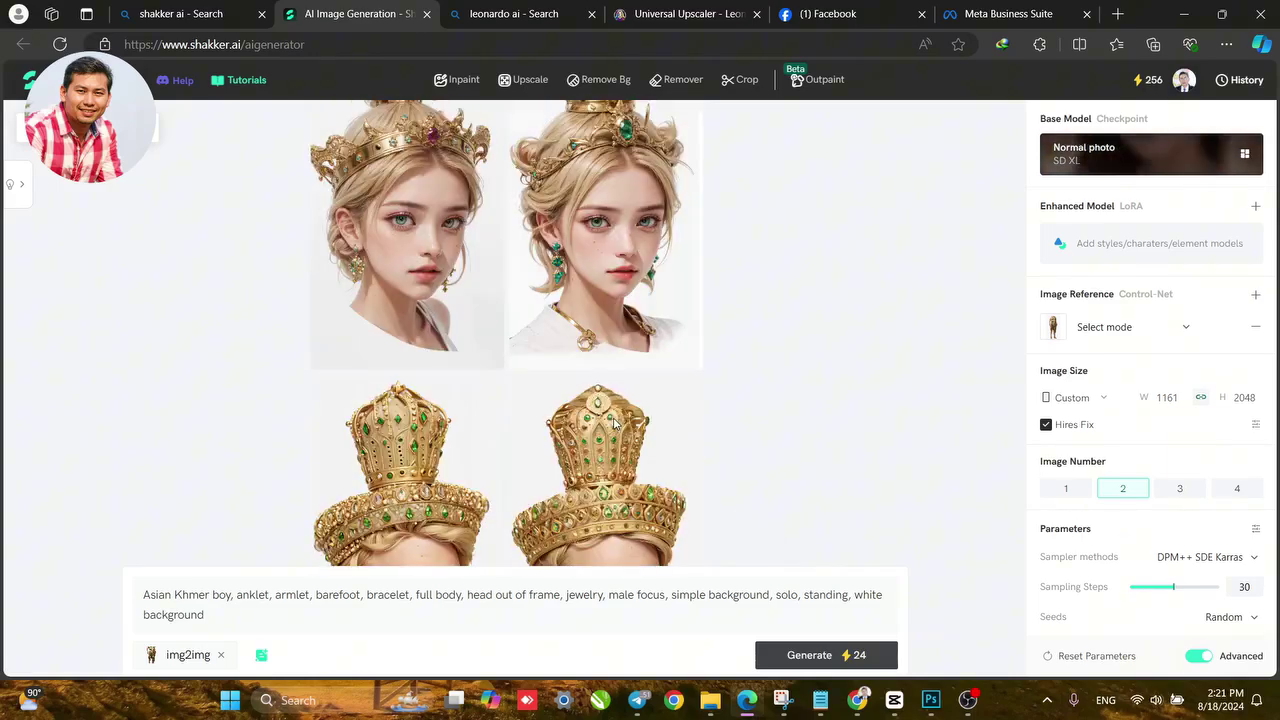
{"action": "mouse_move", "coordinate": [593, 300]}
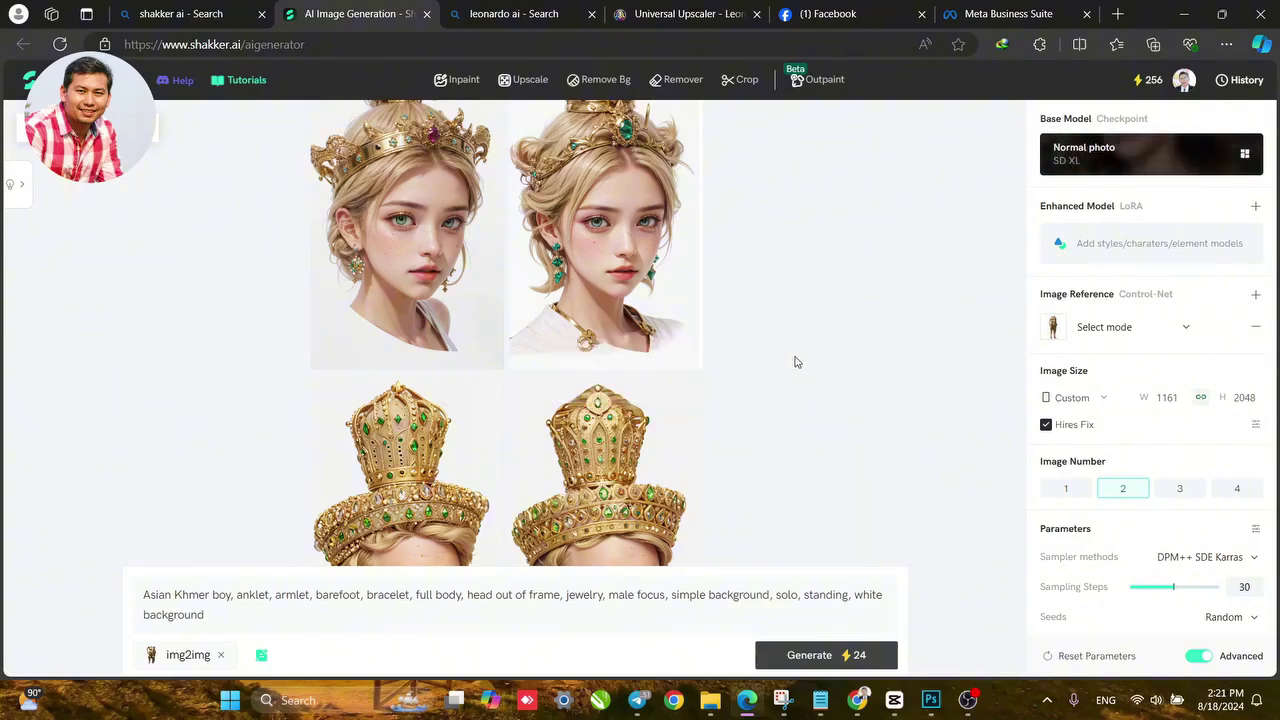
{"action": "scroll", "coordinate": [795, 363], "scroll_direction": "down", "scroll_amount": 4}
{"action": "scroll", "coordinate": [795, 367], "scroll_direction": "down", "scroll_amount": 8}
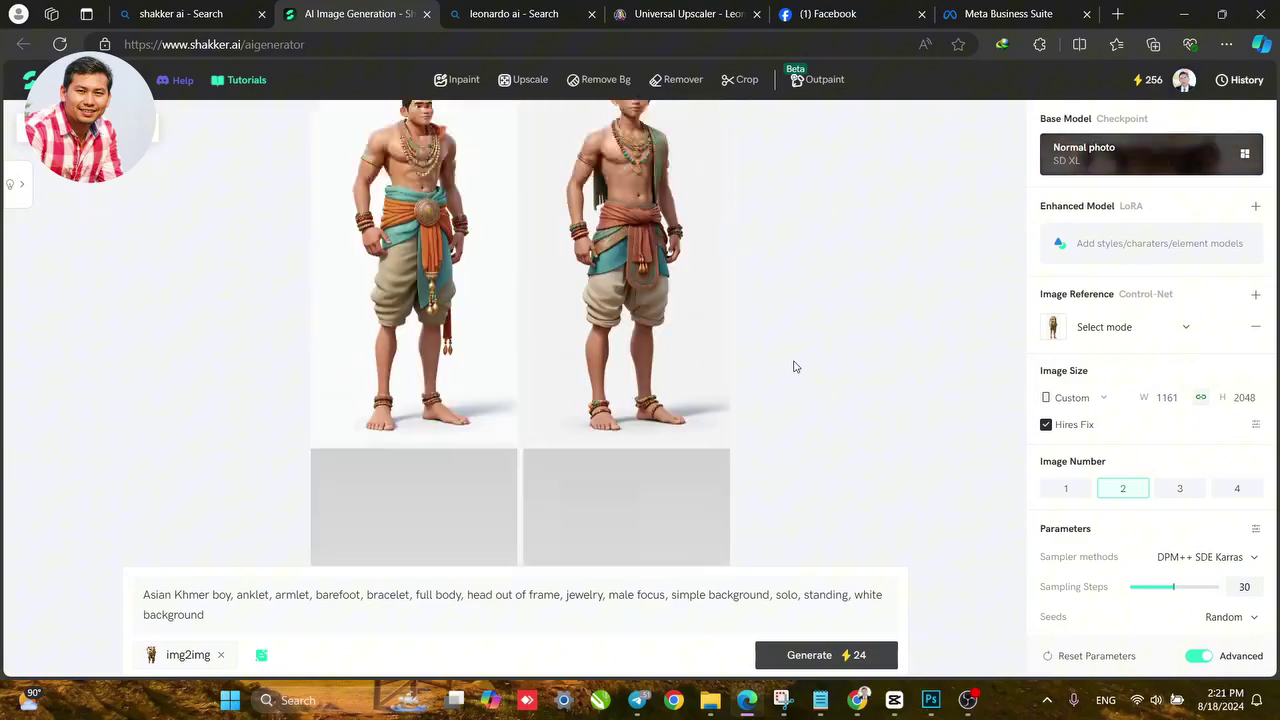
{"action": "scroll", "coordinate": [797, 365], "scroll_direction": "up", "scroll_amount": 3}
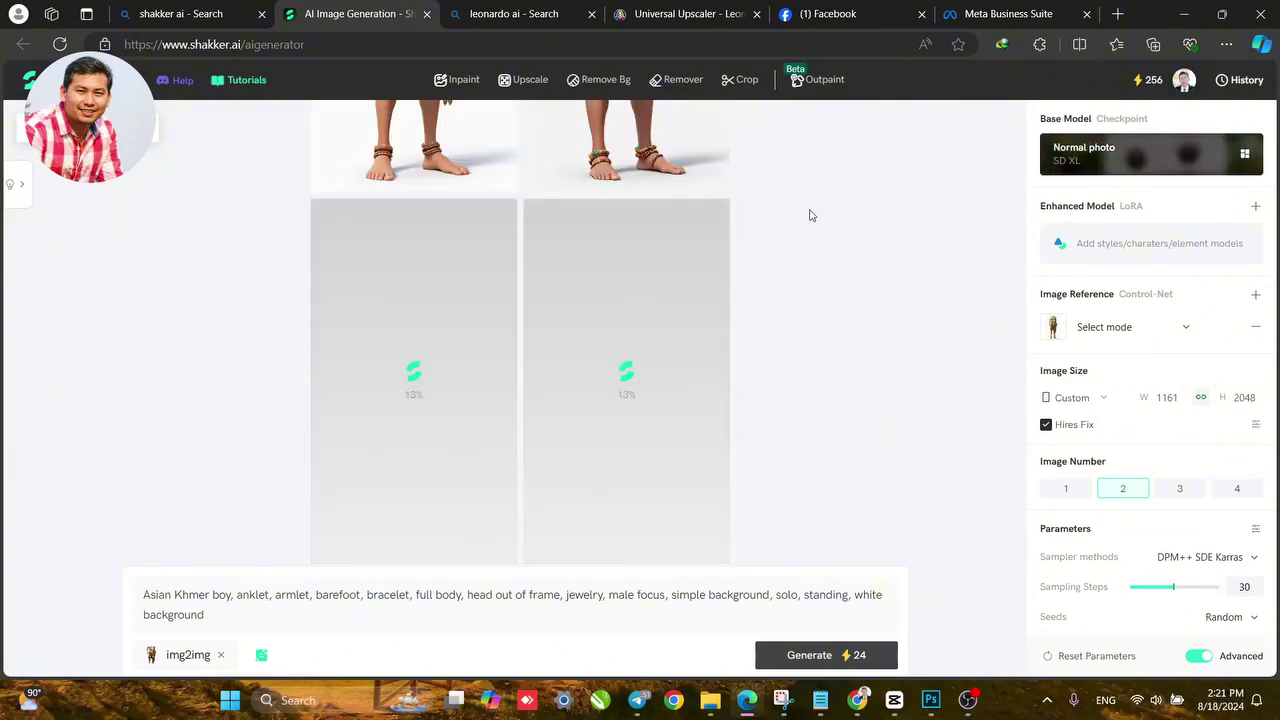
Switch to Photoshop and compare the costume with the body underneath by hiding the costume layer and showing it again.
{"action": "left_click", "coordinate": [924, 706]}
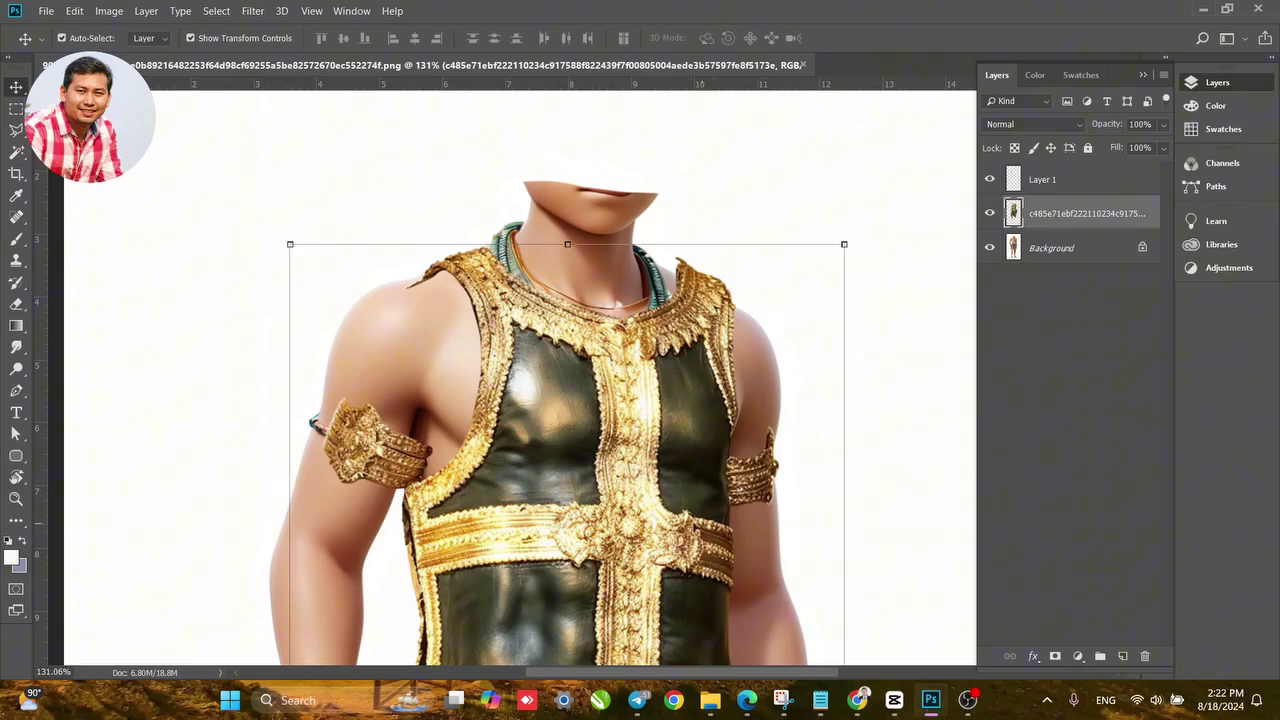
{"action": "scroll", "coordinate": [673, 613], "scroll_direction": "down", "scroll_amount": 10}
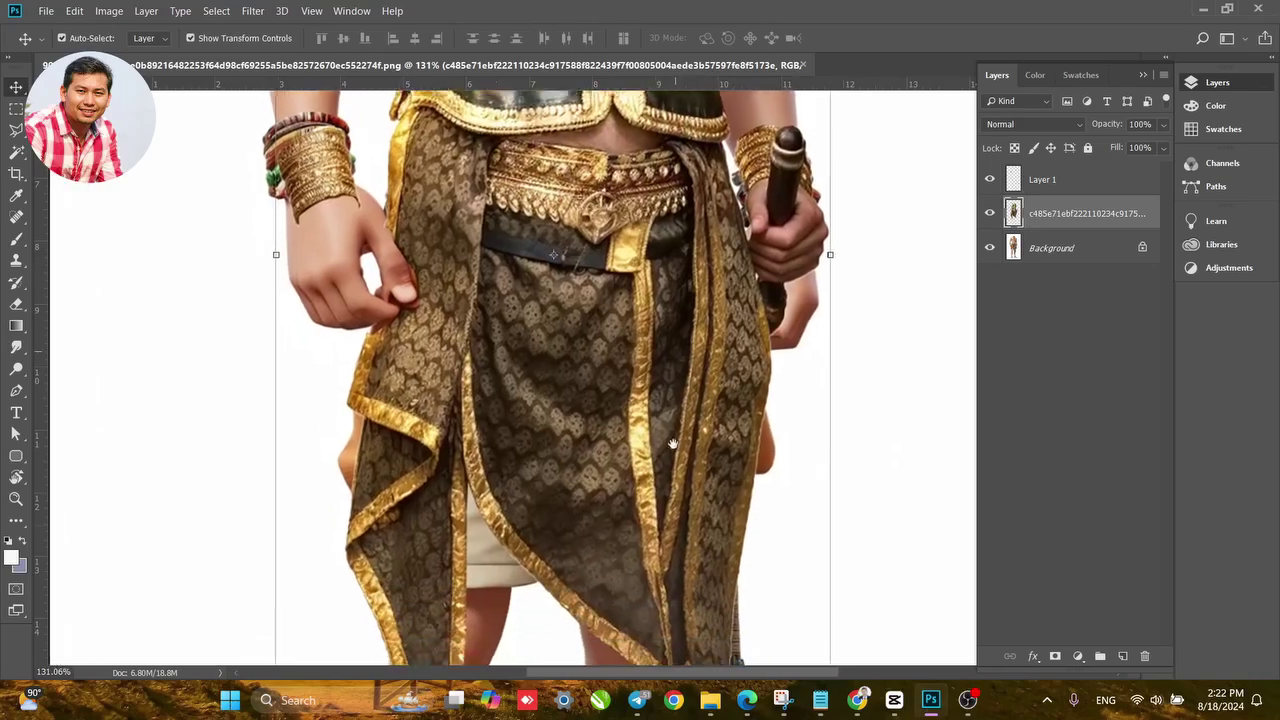
{"action": "scroll", "coordinate": [675, 410], "scroll_direction": "down", "scroll_amount": 5}
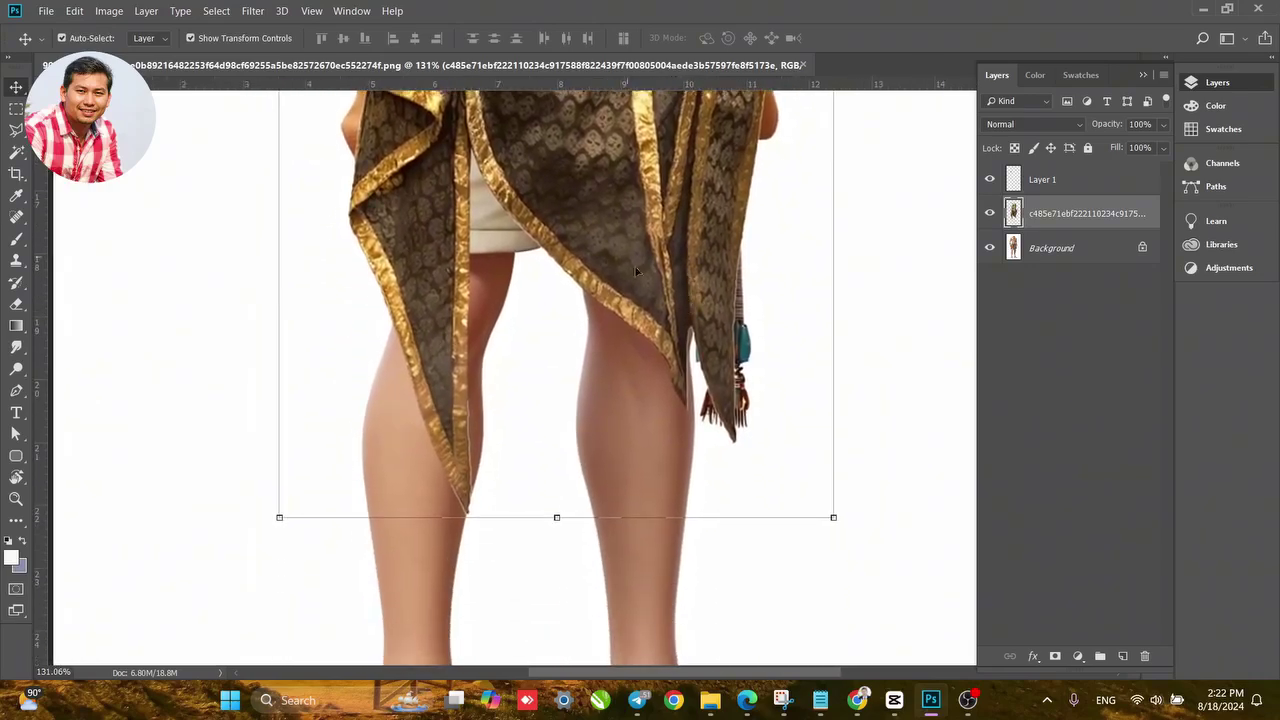
{"action": "left_click", "coordinate": [991, 215]}
{"action": "scroll", "coordinate": [636, 365], "scroll_direction": "up", "scroll_amount": 5}
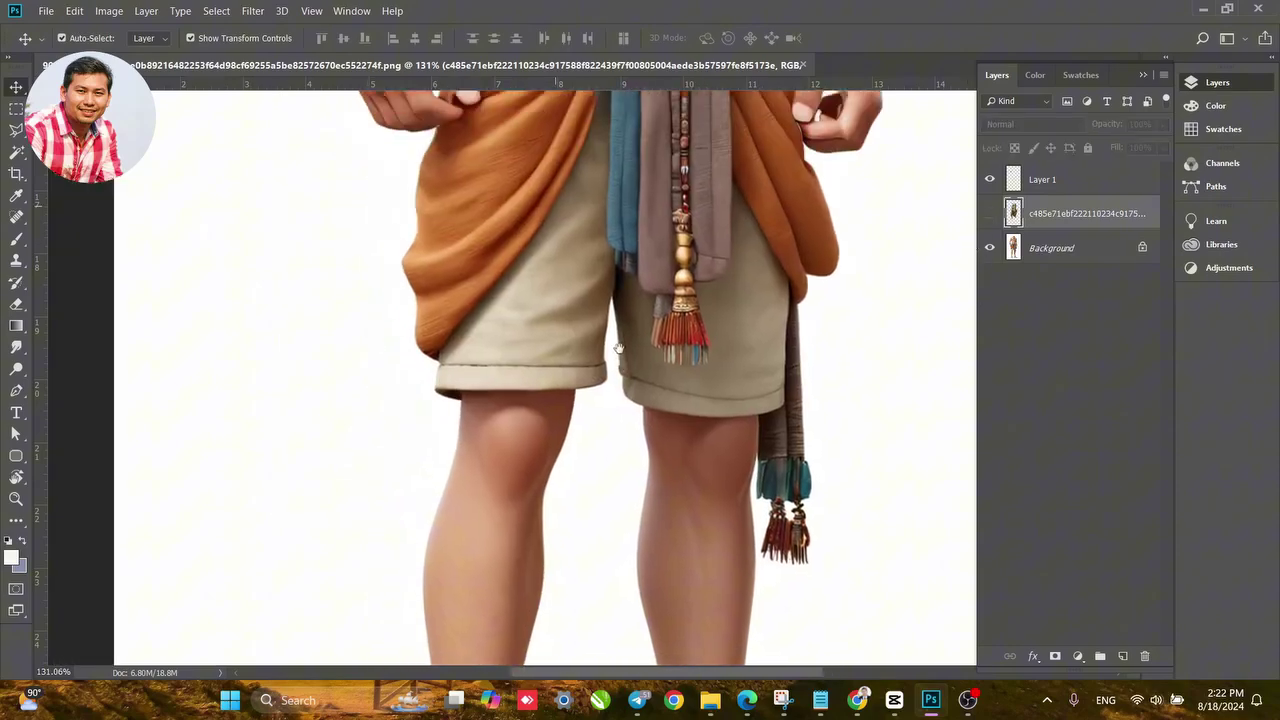
{"action": "scroll", "coordinate": [638, 370], "scroll_direction": "down", "scroll_amount": 5}
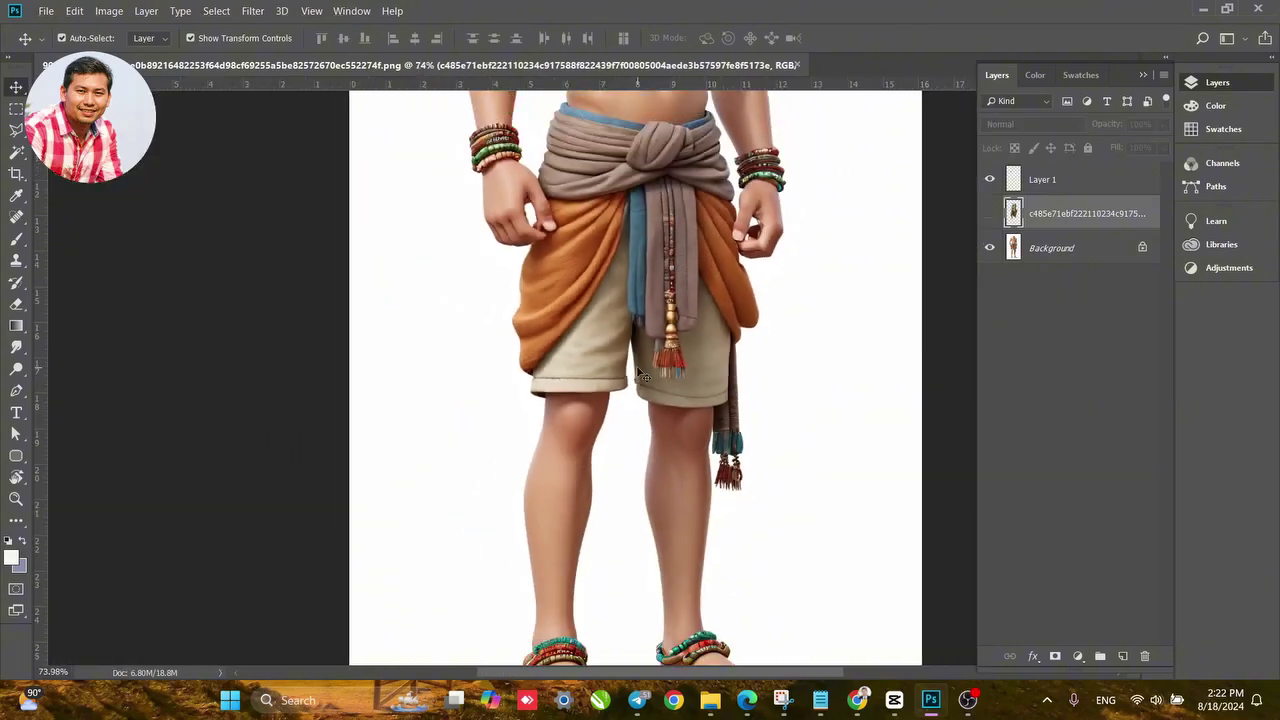
{"action": "scroll", "coordinate": [640, 374], "scroll_direction": "up", "scroll_amount": 4}
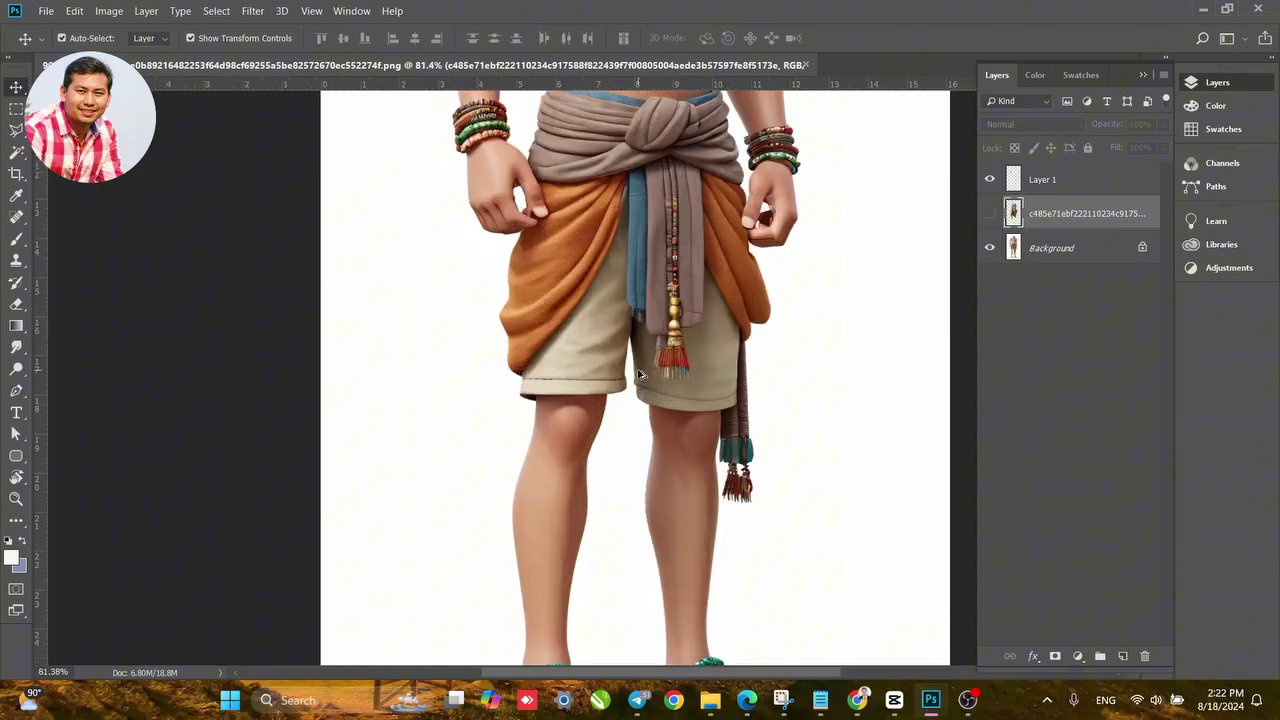
{"action": "scroll", "coordinate": [551, 410], "scroll_direction": "up", "scroll_amount": 3}
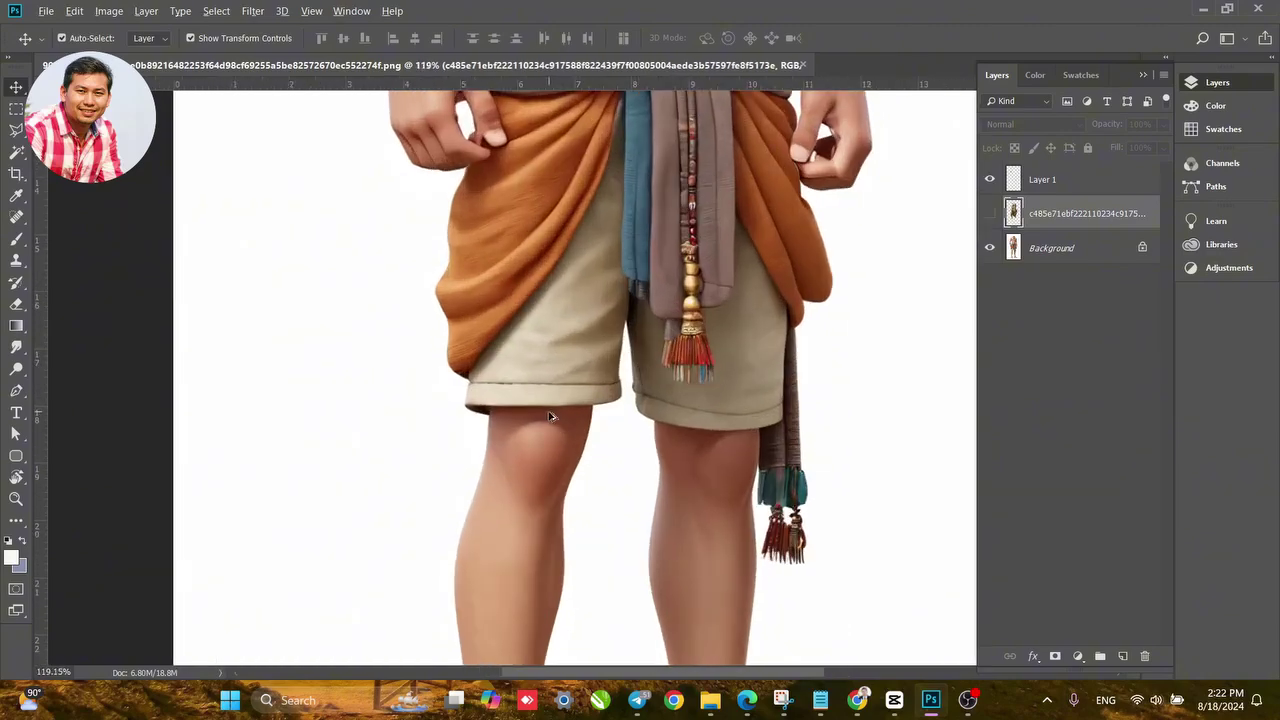
{"action": "scroll", "coordinate": [601, 594], "scroll_direction": "up", "scroll_amount": 4}
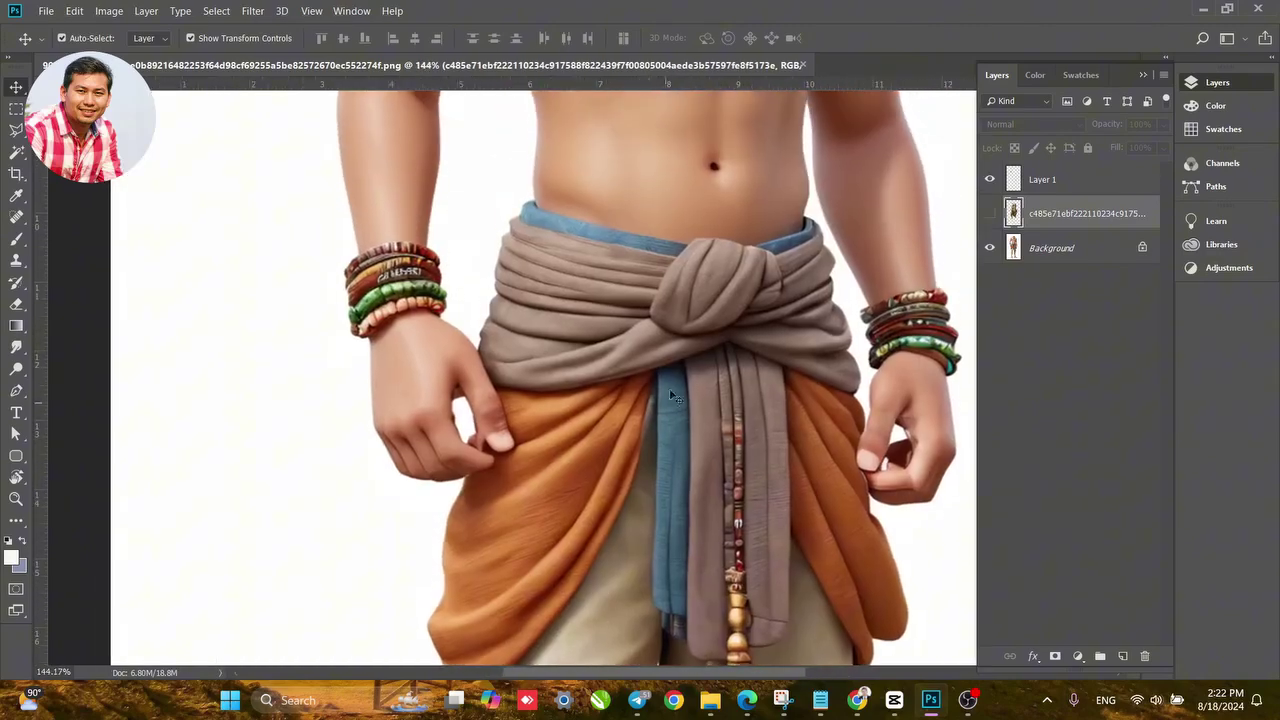
{"action": "scroll", "coordinate": [675, 600], "scroll_direction": "up", "scroll_amount": 5}
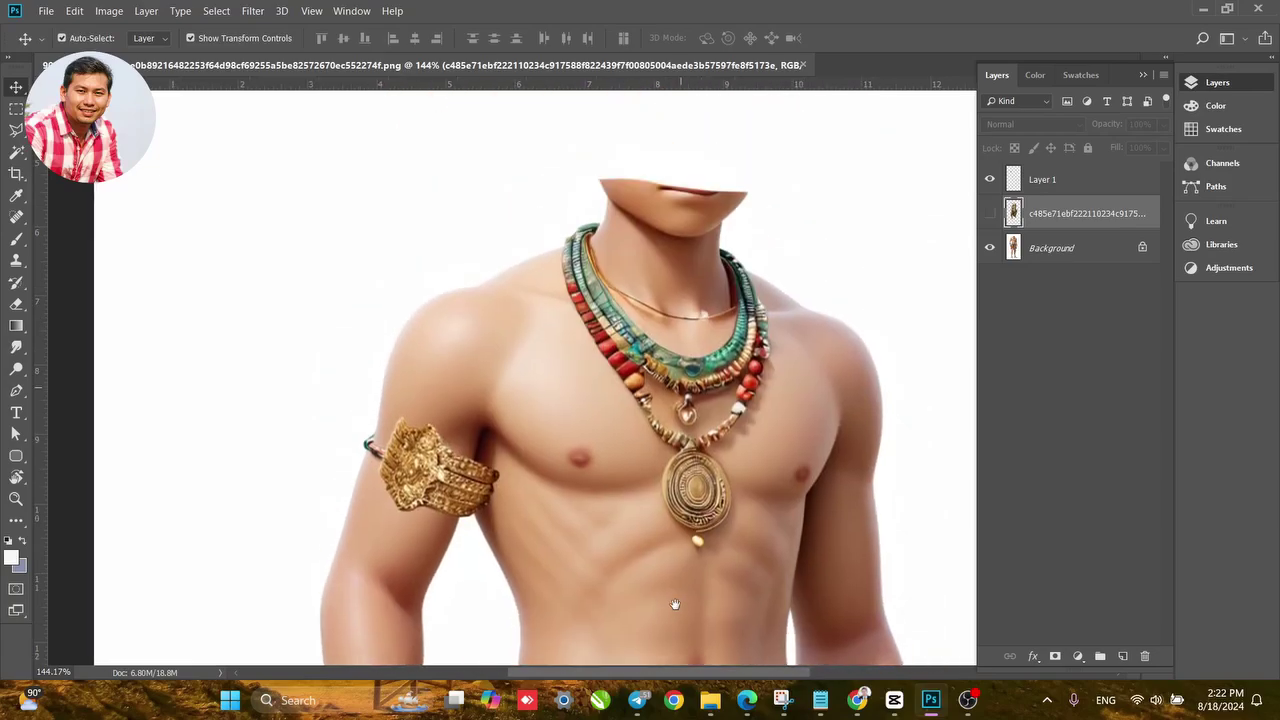
{"action": "left_click_drag", "start_coordinate": [675, 604], "coordinate": [687, 406]}
{"action": "left_click", "coordinate": [990, 213]}
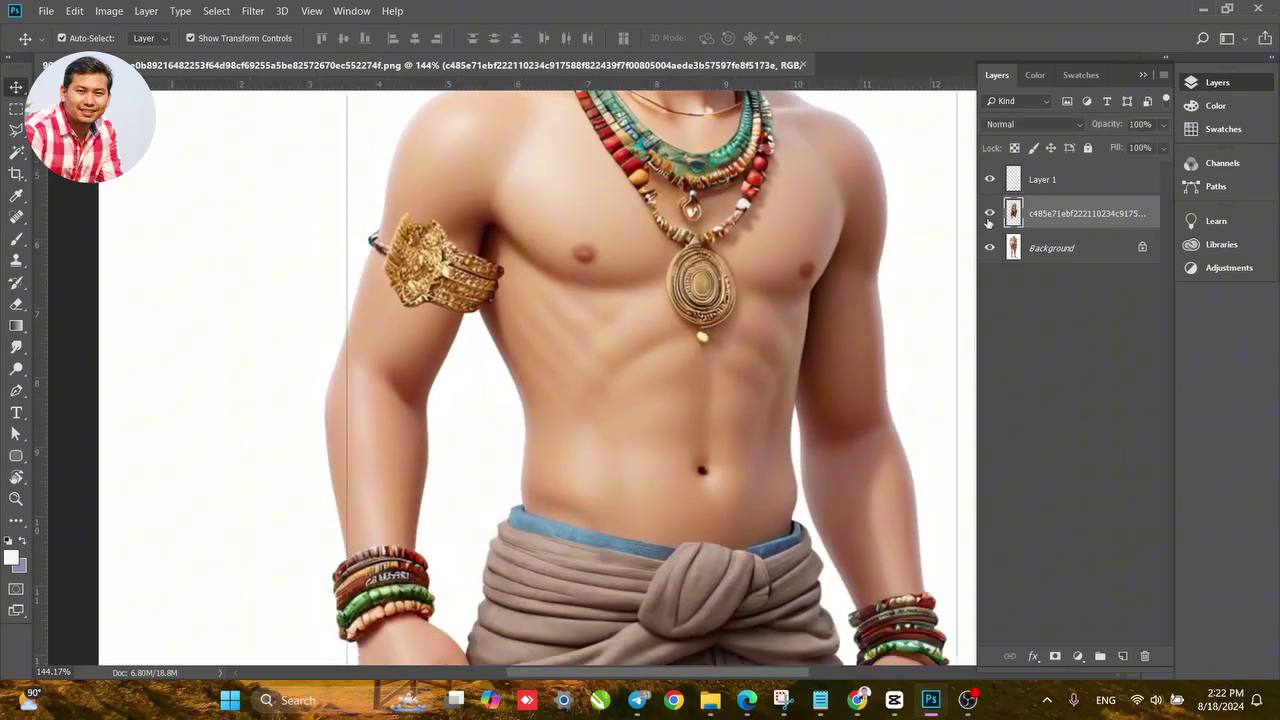
Outline the gold armlet touching the vest's edge on the costume layer with a closed lasso selection.
{"action": "scroll", "coordinate": [851, 364], "scroll_direction": "up", "scroll_amount": 2}
{"action": "scroll", "coordinate": [851, 364], "scroll_direction": "up", "scroll_amount": 3}
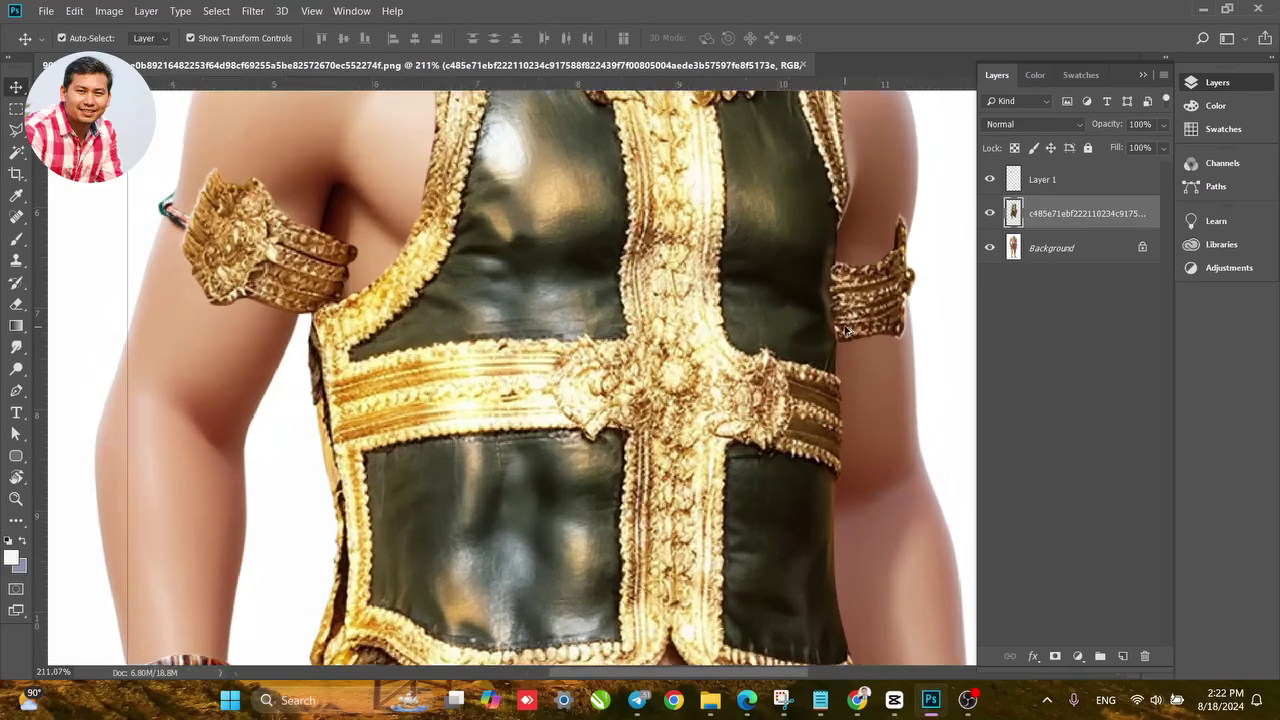
{"action": "left_click_drag", "start_coordinate": [845, 335], "coordinate": [591, 333]}
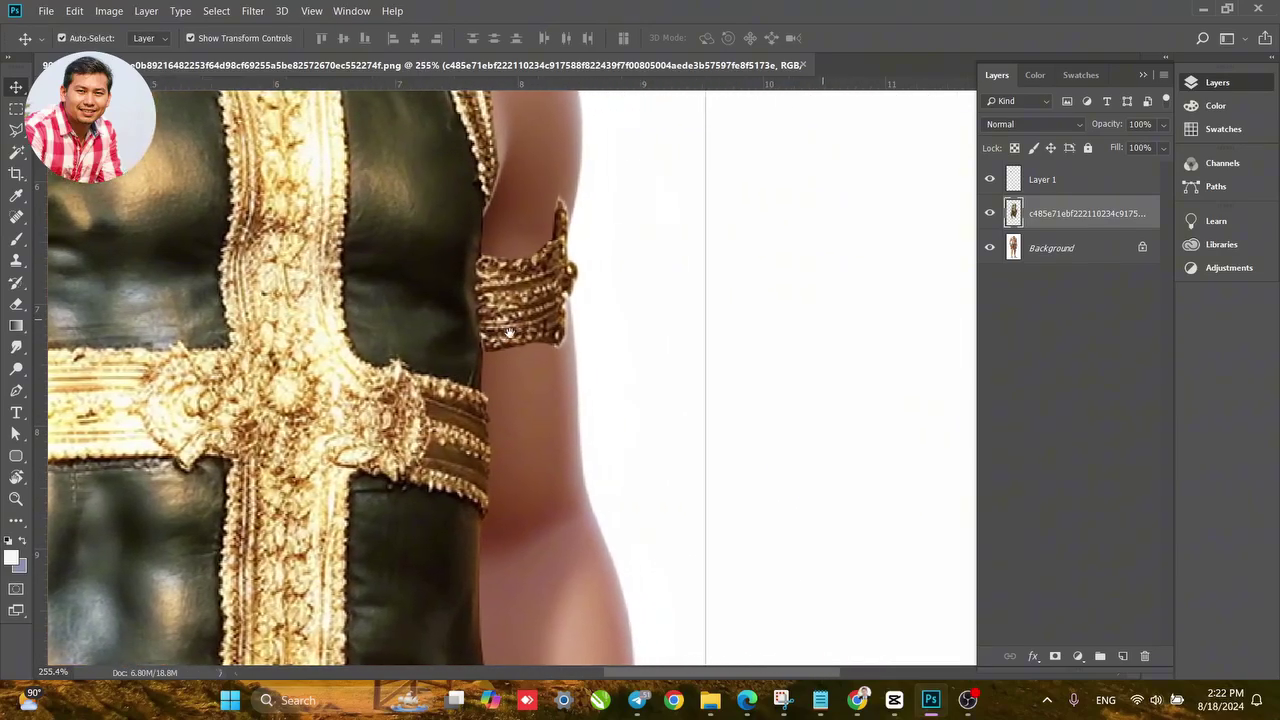
{"action": "scroll", "coordinate": [570, 336], "scroll_direction": "up", "scroll_amount": 7}
{"action": "left_click_drag", "start_coordinate": [400, 290], "coordinate": [468, 306]}
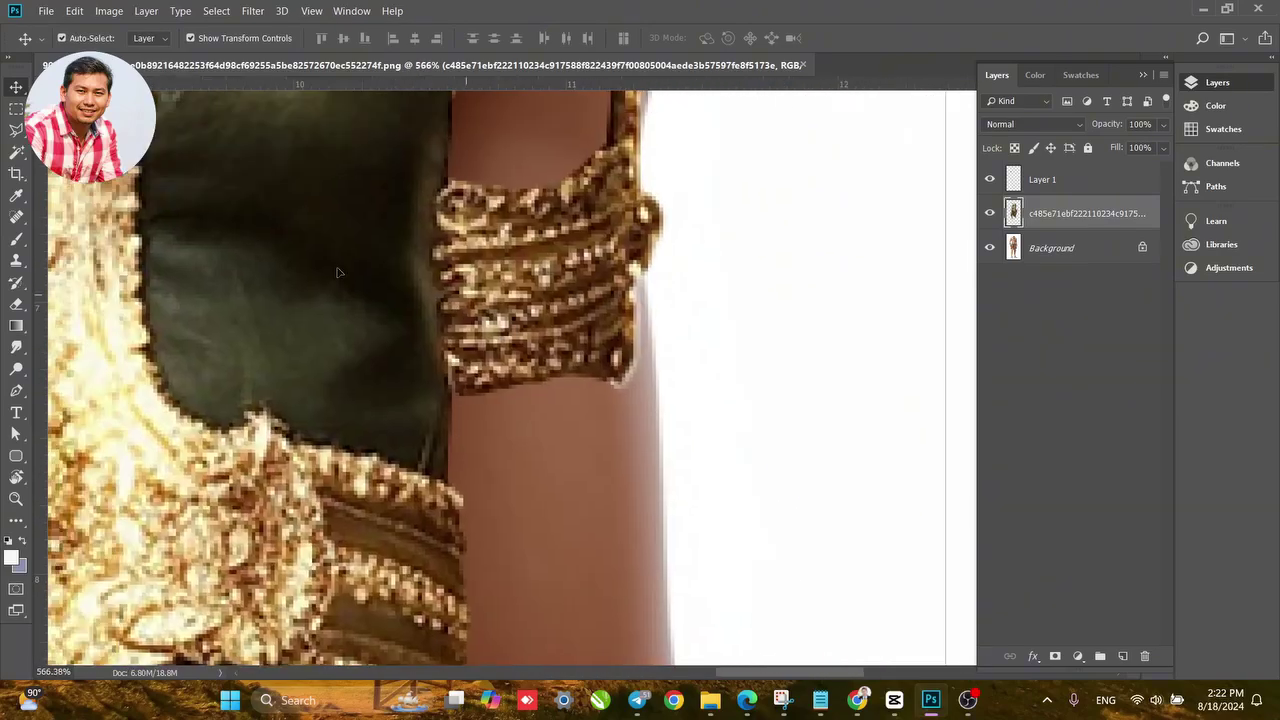
{"action": "left_click", "coordinate": [16, 130]}
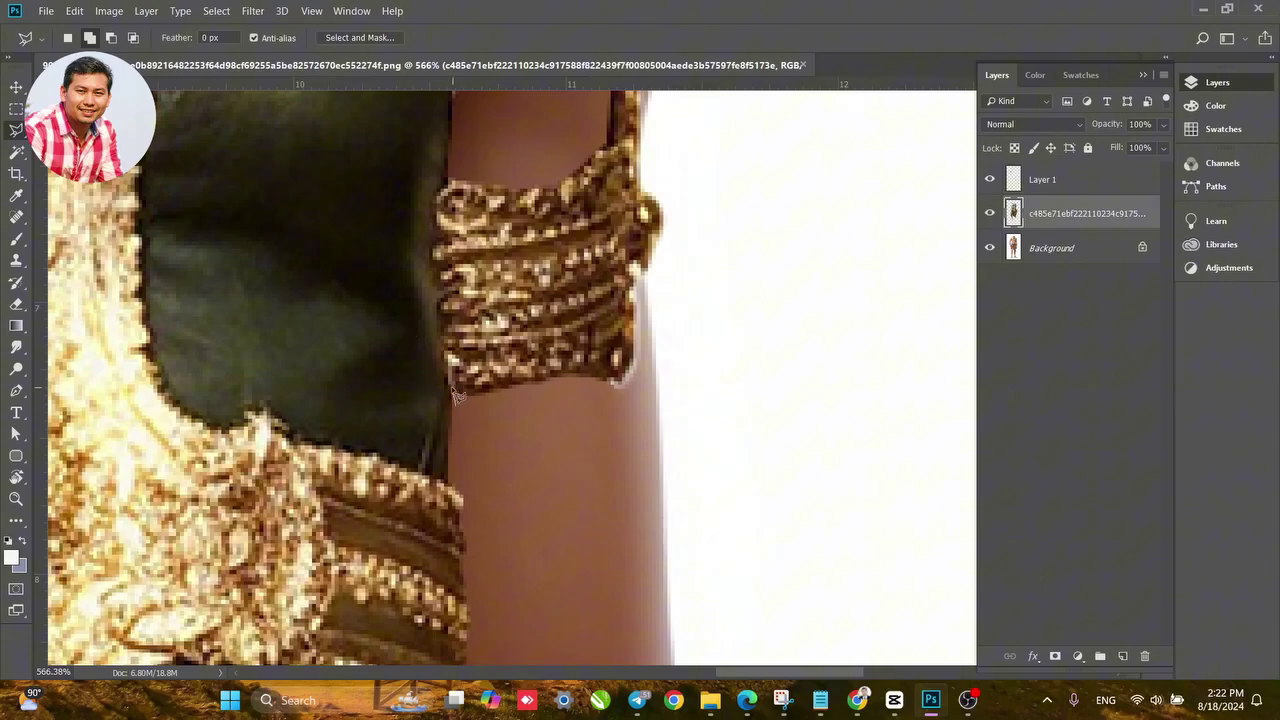
{"action": "mouse_move", "coordinate": [453, 395]}
{"action": "left_mouse_down"}
{"action": "mouse_move", "coordinate": [438, 199]}
{"action": "mouse_move", "coordinate": [505, 140]}
{"action": "mouse_move", "coordinate": [528, 137]}
{"action": "mouse_move", "coordinate": [485, 349]}
{"action": "left_mouse_up"}
{"action": "left_click", "coordinate": [549, 208]}
{"action": "left_click", "coordinate": [635, 181]}
{"action": "left_click", "coordinate": [736, 297]}
{"action": "left_click_drag", "start_coordinate": [696, 566], "coordinate": [674, 386]}
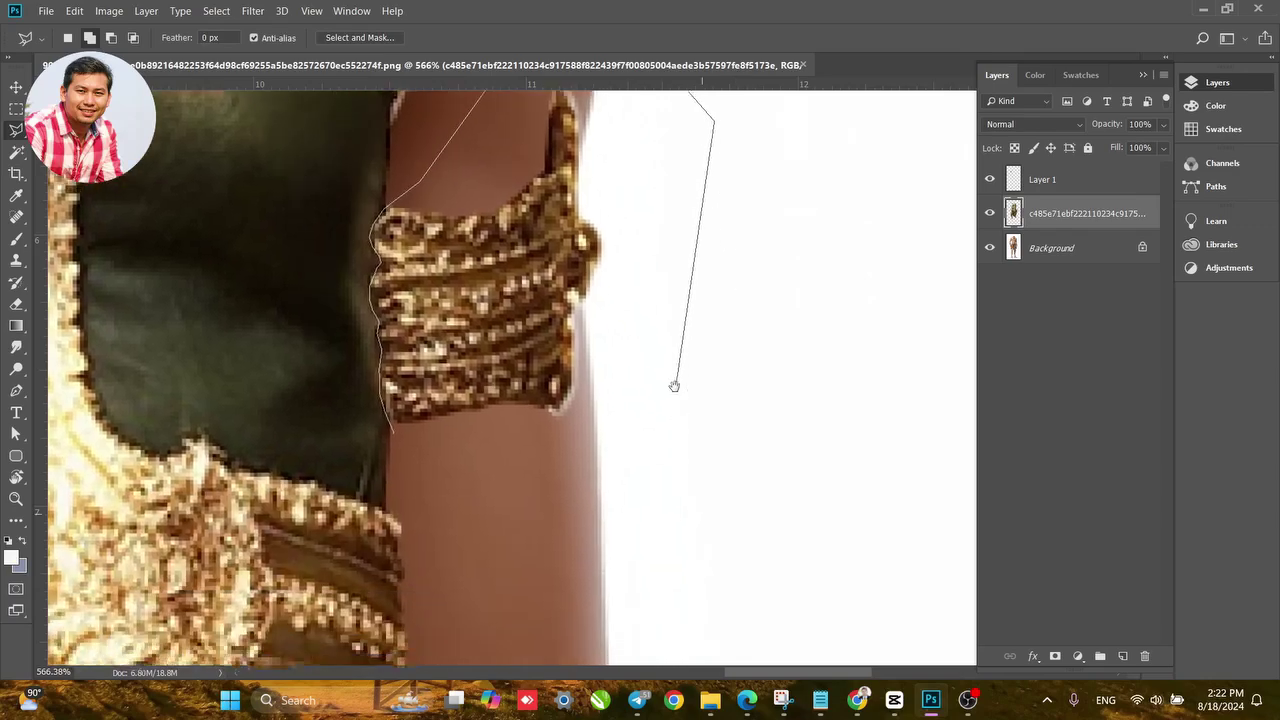
{"action": "left_click", "coordinate": [634, 480]}
{"action": "left_click", "coordinate": [568, 491]}
{"action": "left_click", "coordinate": [438, 471]}
{"action": "left_click", "coordinate": [398, 440]}
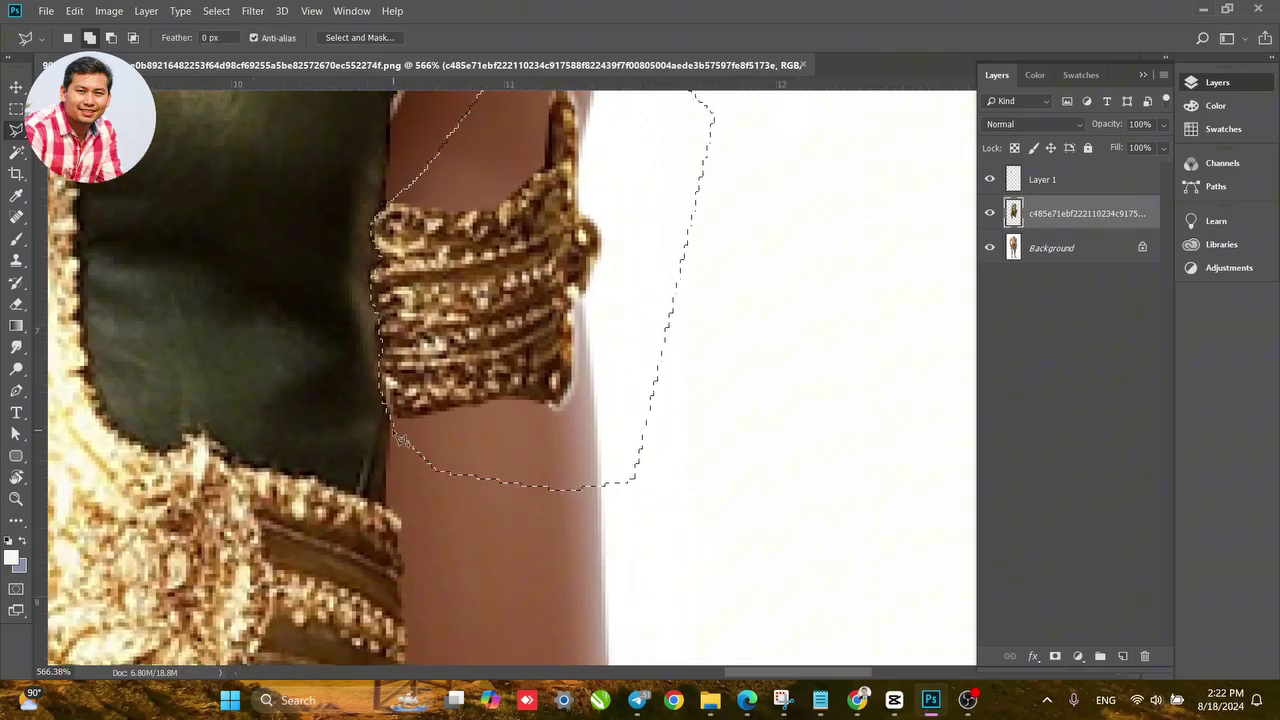
Cut the selected armlet, paste it onto its own layer and move it slightly outward from the vest over the arm.
{"action": "key", "text": "v"}
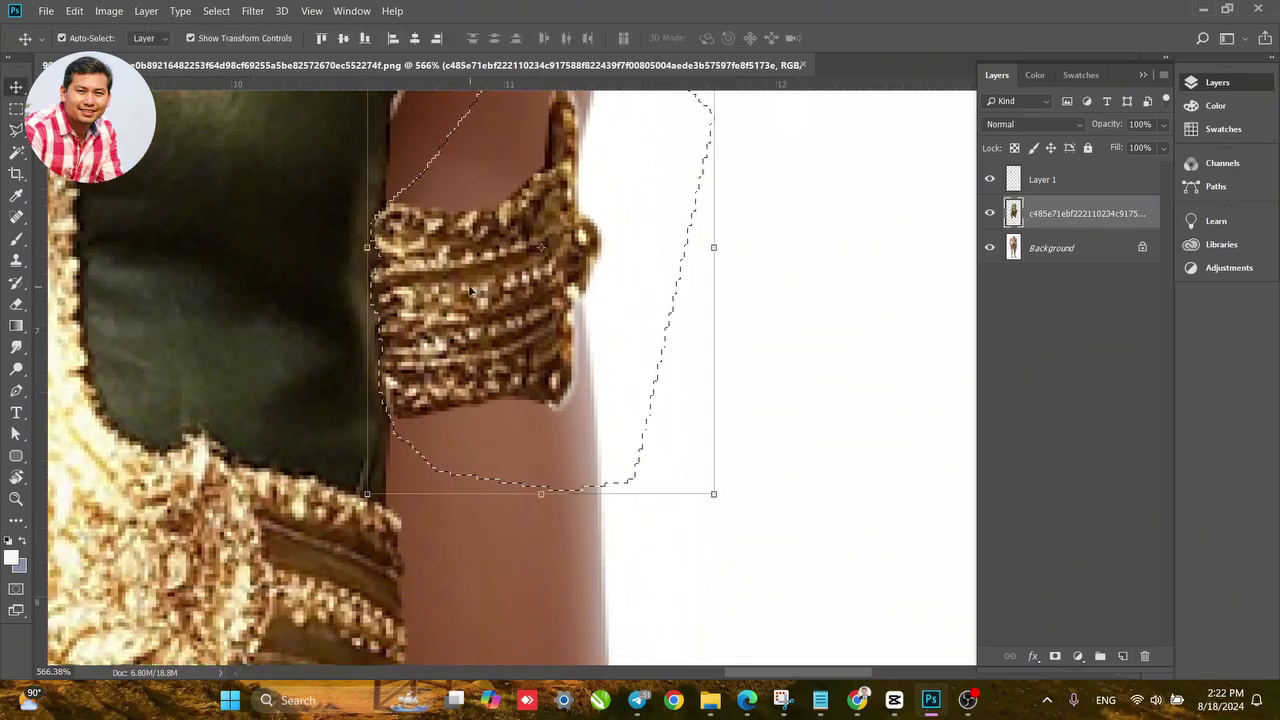
{"action": "key", "text": "ctrl+x"}
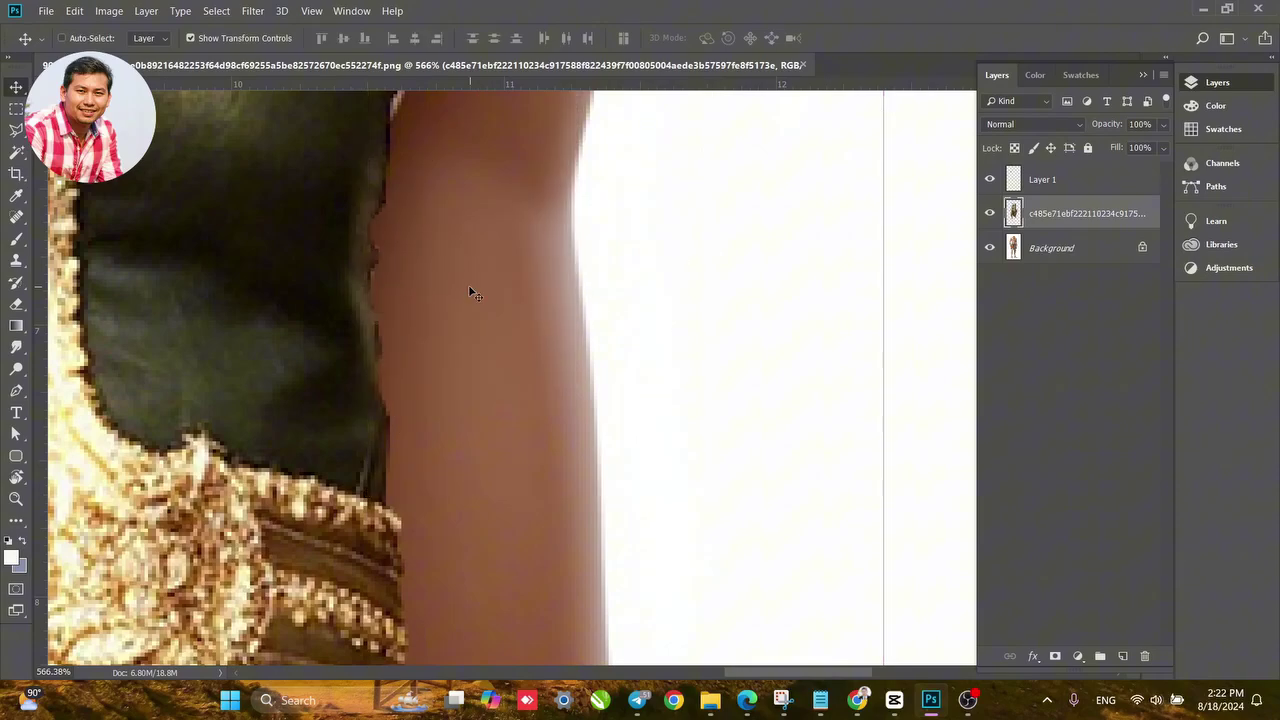
{"action": "key", "text": "ctrl+v"}
{"action": "left_click_drag", "start_coordinate": [477, 322], "coordinate": [497, 326]}
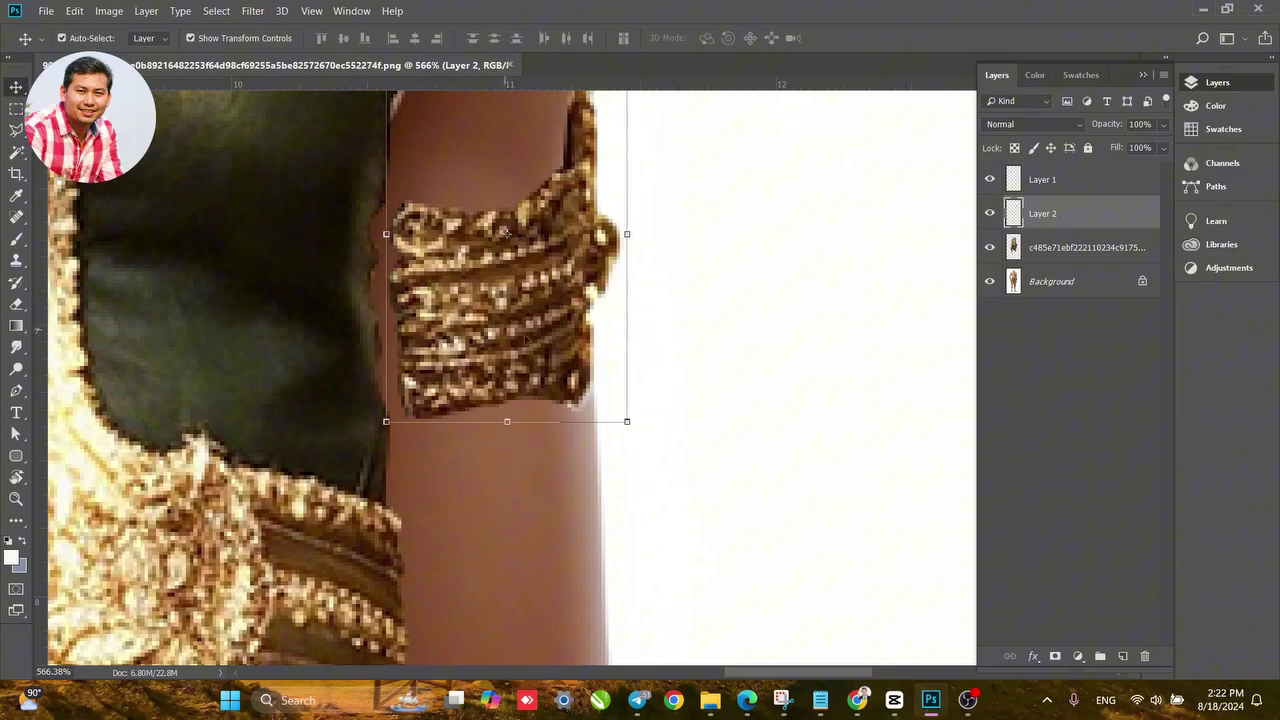
Hide the costume layer to check how both gold armlets sit on the bare arms.
{"action": "scroll", "coordinate": [512, 366], "scroll_direction": "right", "scroll_amount": 1}
{"action": "left_click_drag", "start_coordinate": [469, 284], "coordinate": [726, 428]}
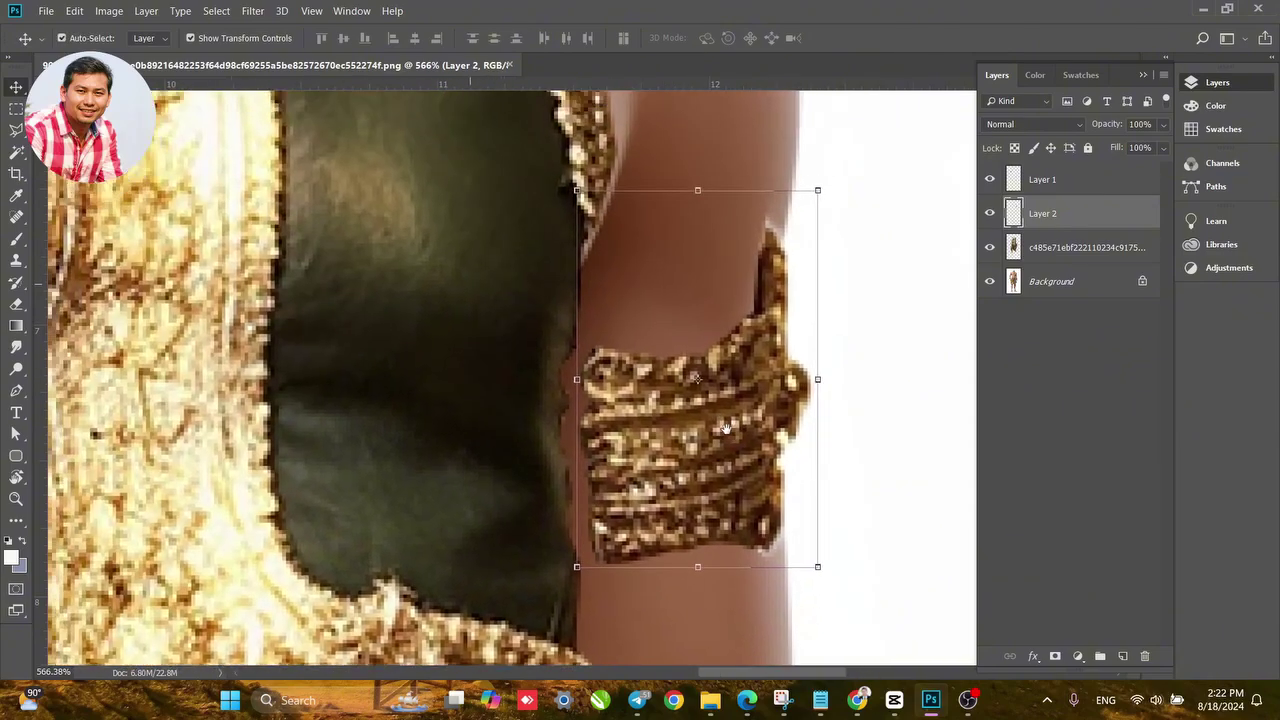
{"action": "scroll", "coordinate": [726, 428], "scroll_direction": "down", "scroll_amount": 6}
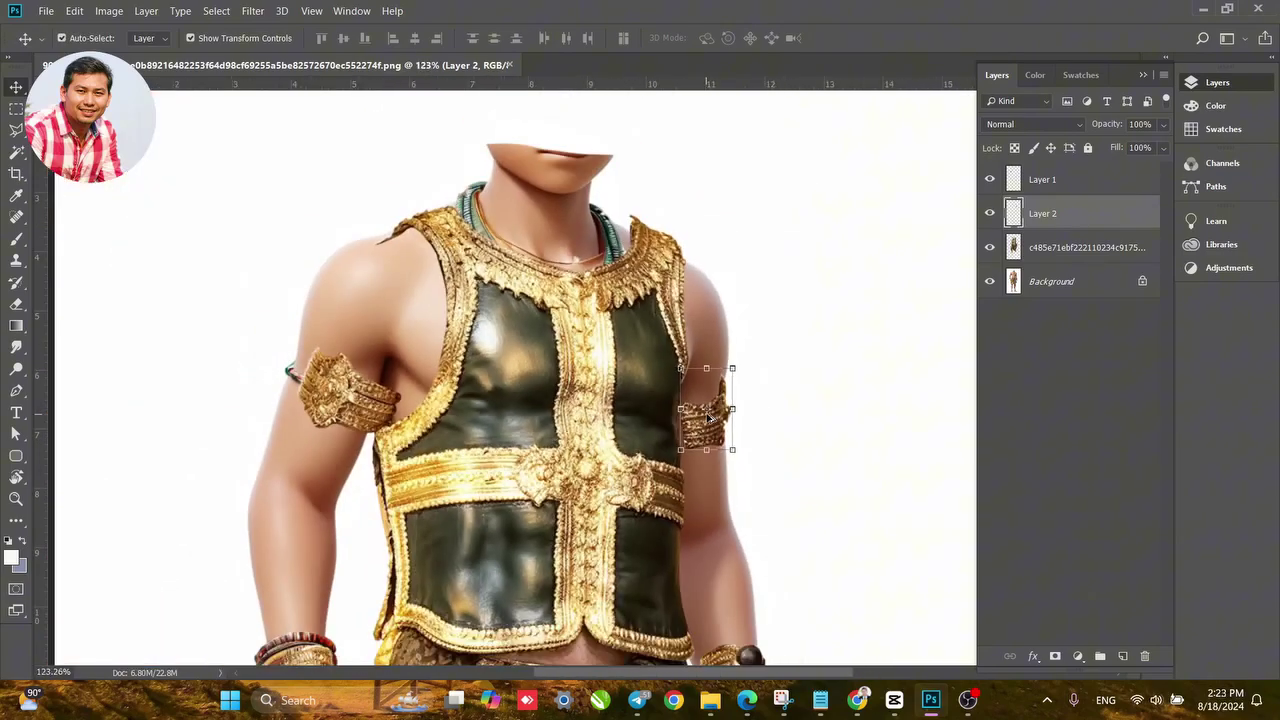
{"action": "scroll", "coordinate": [710, 418], "scroll_direction": "up", "scroll_amount": 2}
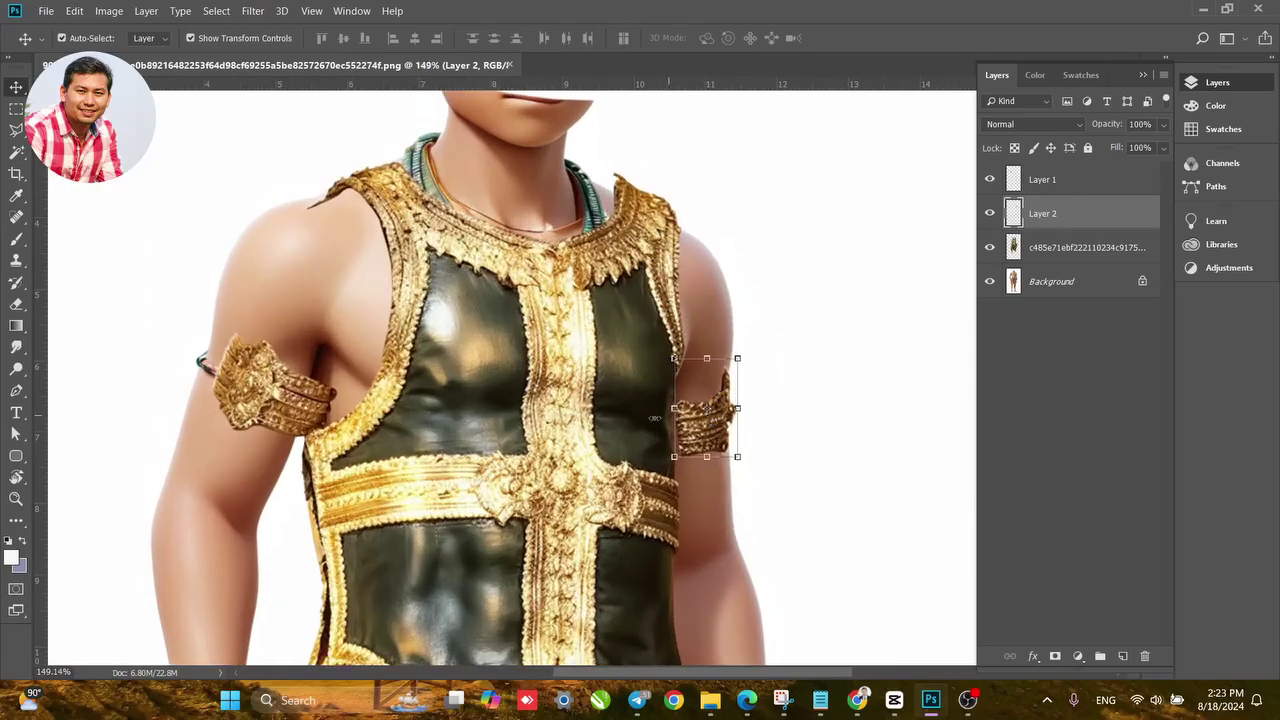
{"action": "left_click", "coordinate": [590, 432]}
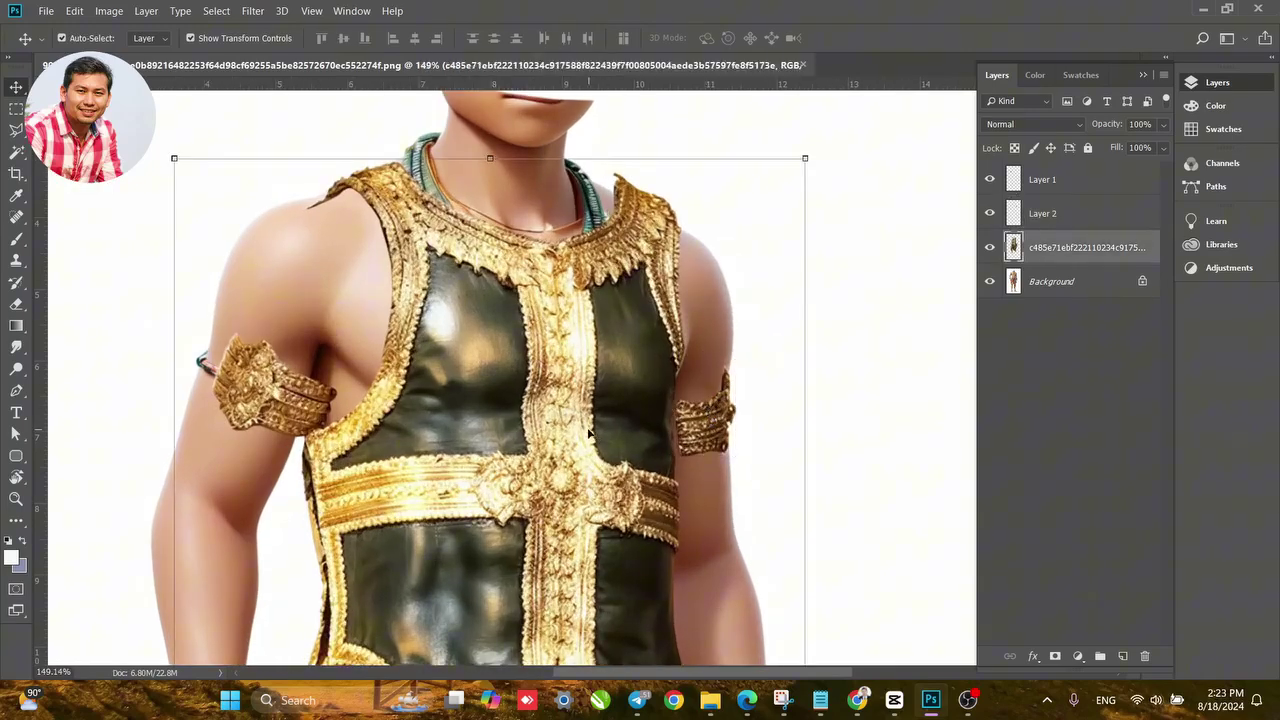
{"action": "left_click", "coordinate": [989, 248]}
{"action": "left_click_drag", "start_coordinate": [696, 447], "coordinate": [629, 414]}
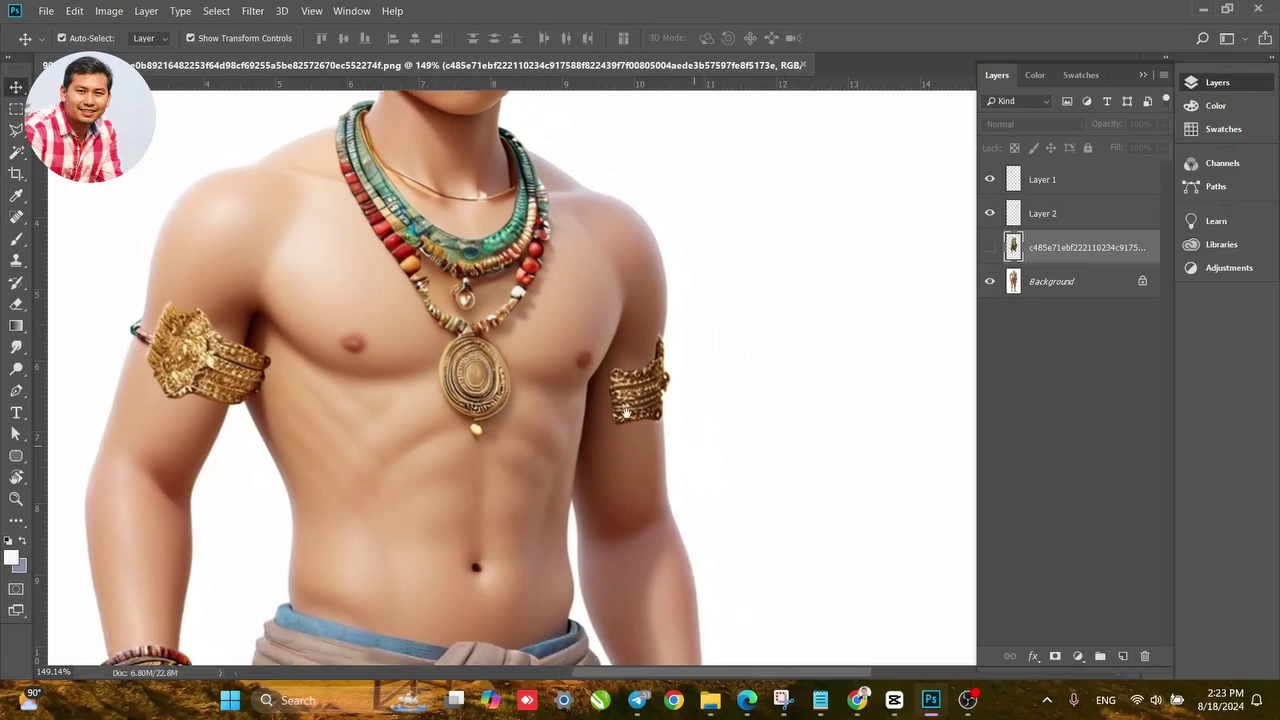
{"action": "scroll", "coordinate": [522, 405], "scroll_direction": "down", "scroll_amount": 3}
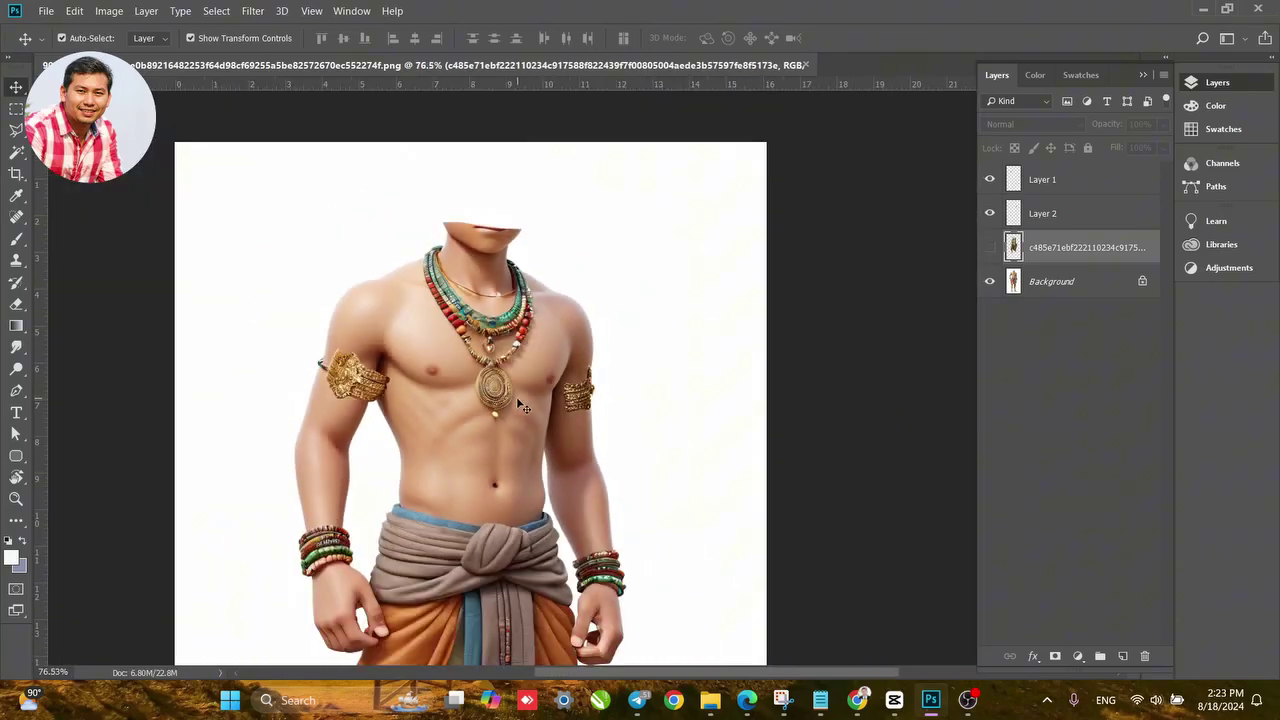
{"action": "scroll", "coordinate": [549, 378], "scroll_direction": "up", "scroll_amount": 1}
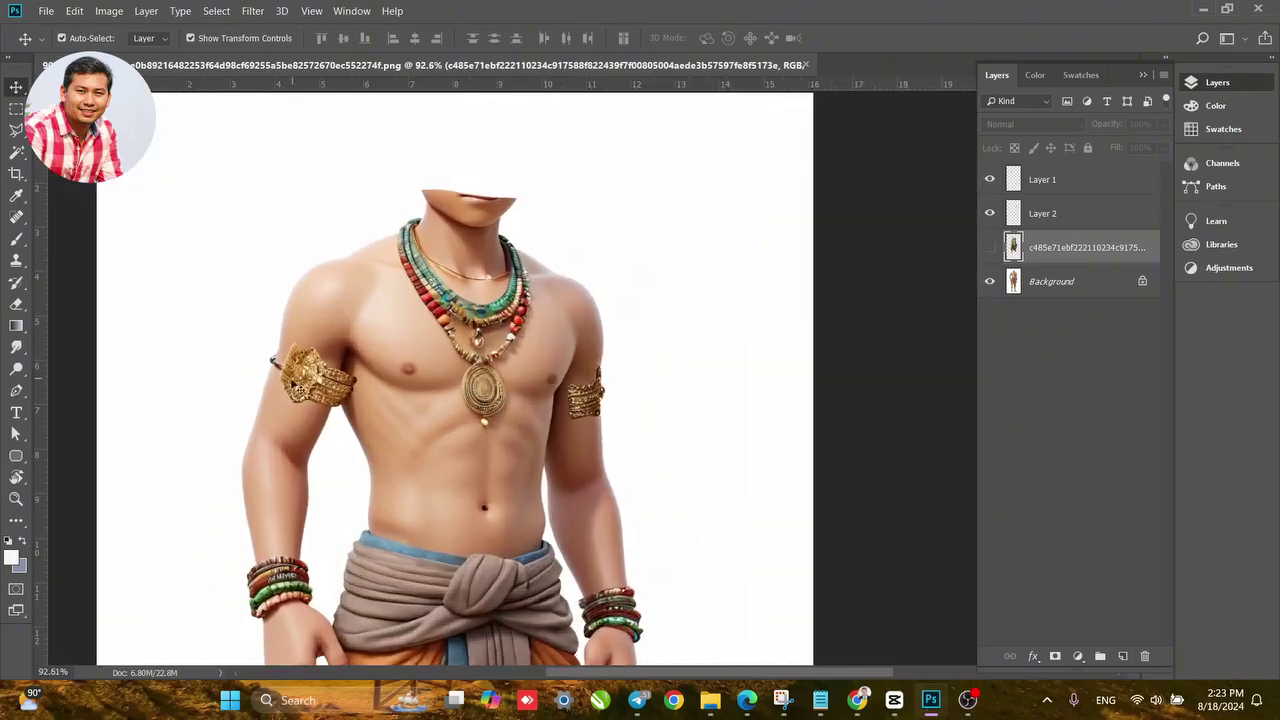
Enlarge the wider gold armlet on Layer 1 to about 111% and position it over the beaded arm band.
{"action": "scroll", "coordinate": [285, 390], "scroll_direction": "up", "scroll_amount": 2}
{"action": "left_click_drag", "start_coordinate": [323, 387], "coordinate": [296, 379]}
{"action": "scroll", "coordinate": [330, 391], "scroll_direction": "up", "scroll_amount": 3}
{"action": "left_click_drag", "start_coordinate": [373, 415], "coordinate": [389, 429]}
{"action": "left_click_drag", "start_coordinate": [312, 370], "coordinate": [316, 383]}
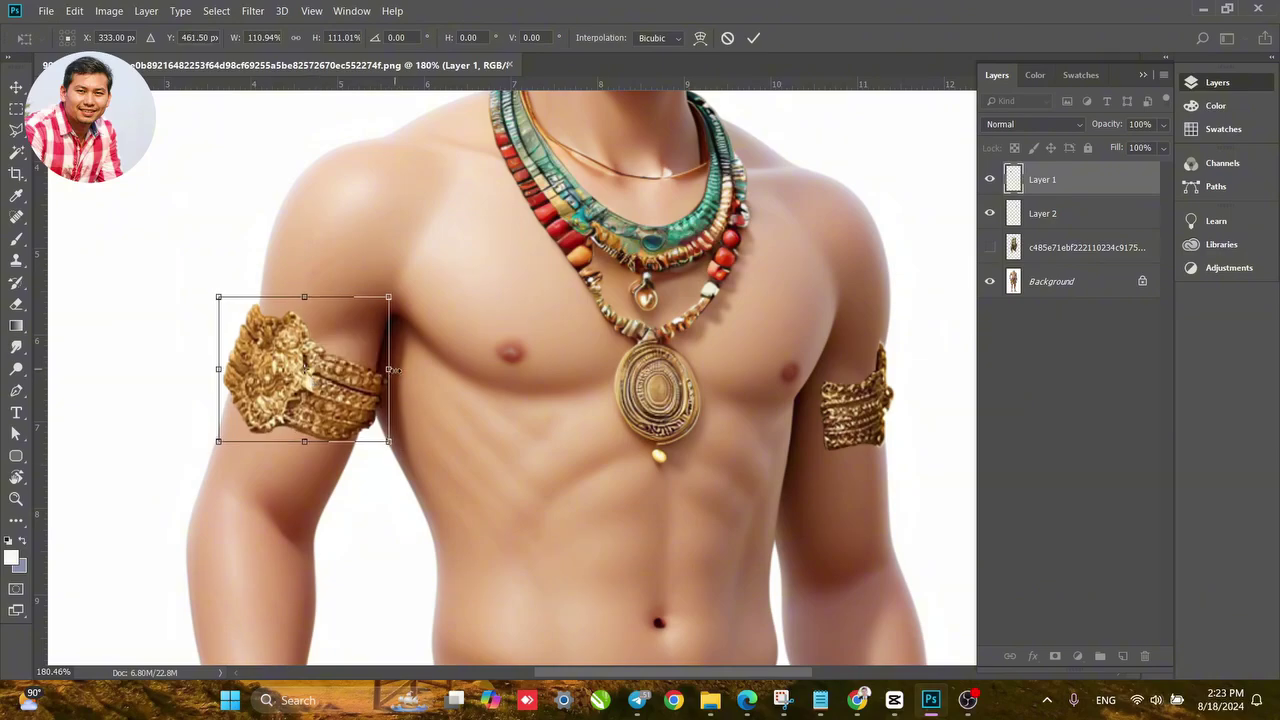
Warp the wider armlet, pulling its edge nearest the chest inward to follow the arm.
{"action": "scroll", "coordinate": [379, 392], "scroll_direction": "up", "scroll_amount": 3}
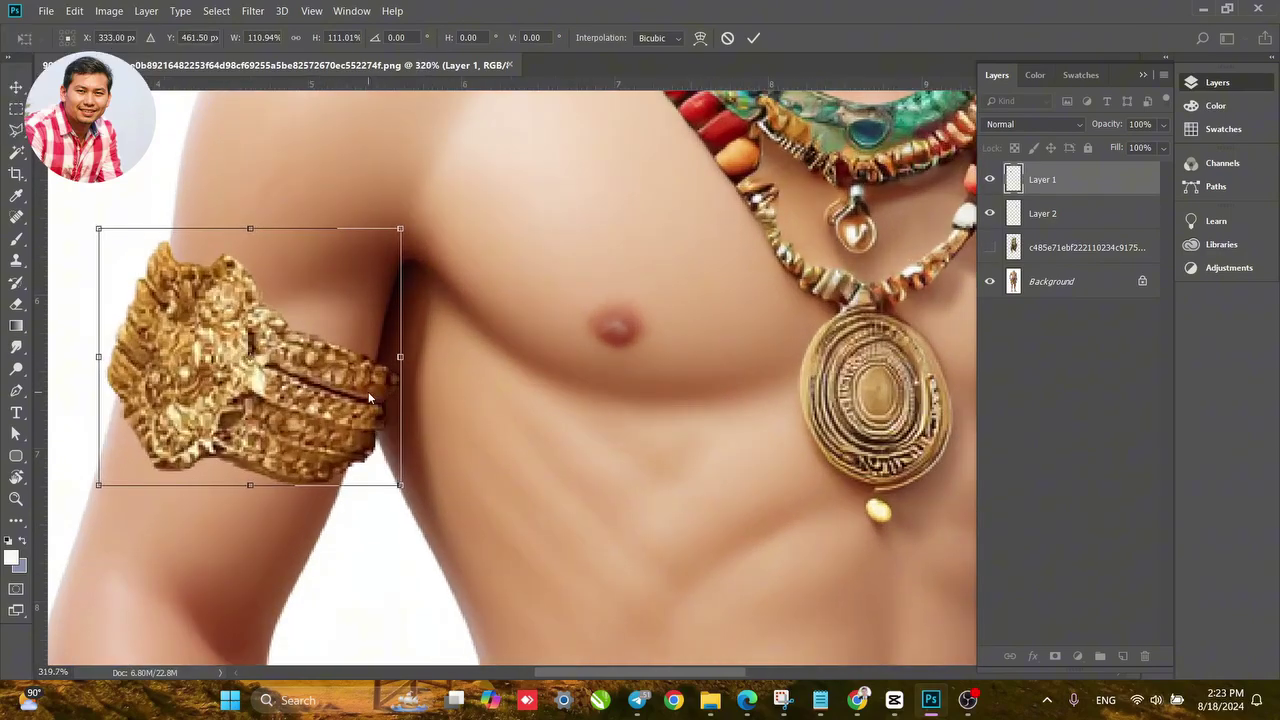
{"action": "right_click", "coordinate": [375, 386]}
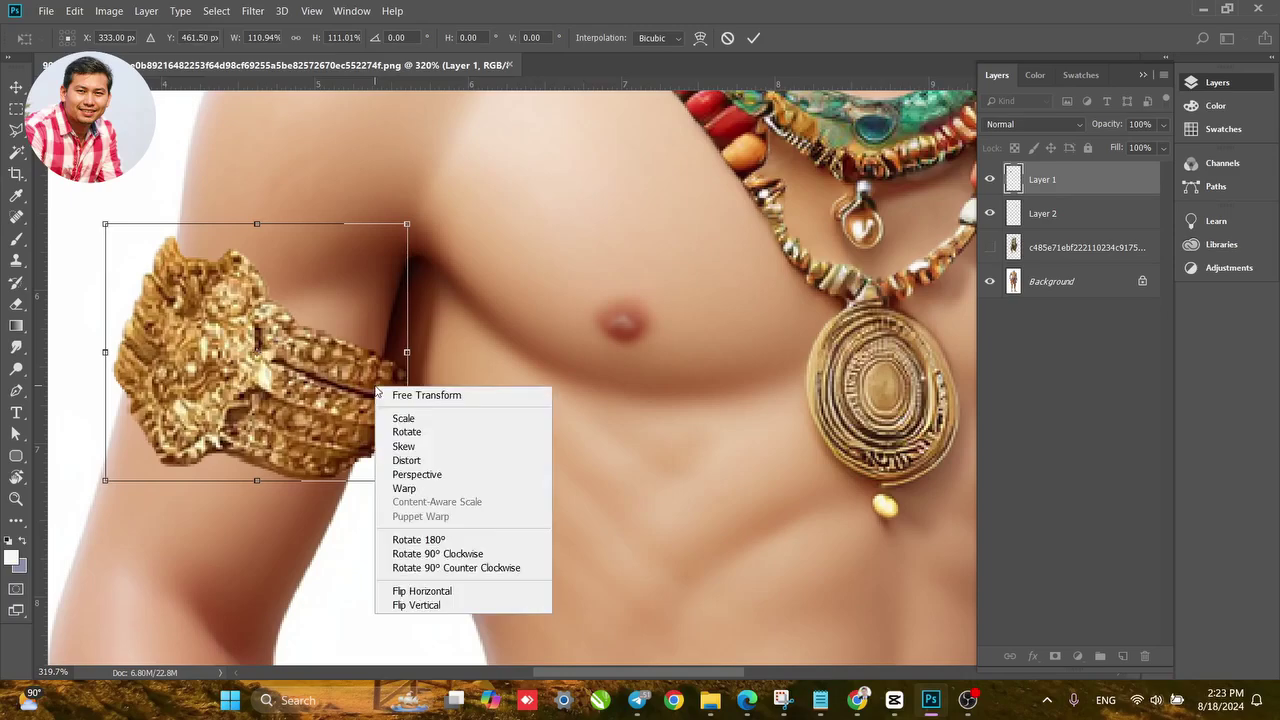
{"action": "left_click", "coordinate": [403, 488]}
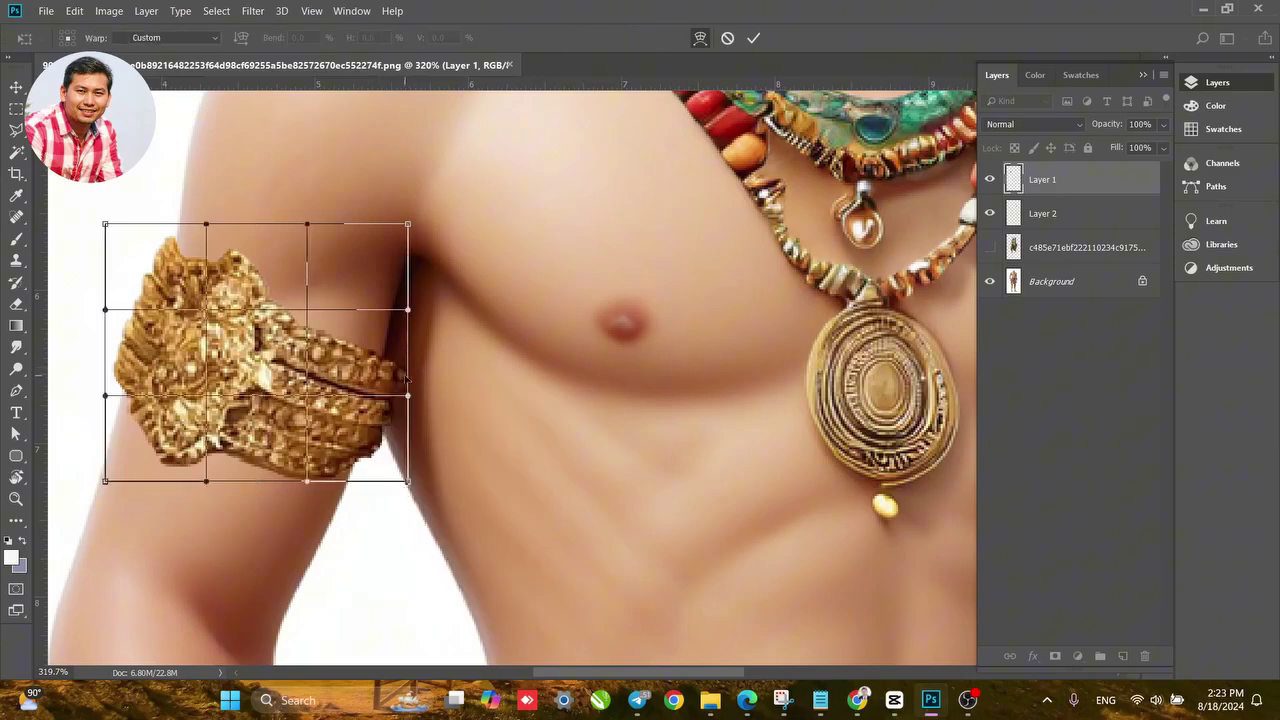
{"action": "left_click_drag", "start_coordinate": [405, 394], "coordinate": [391, 389]}
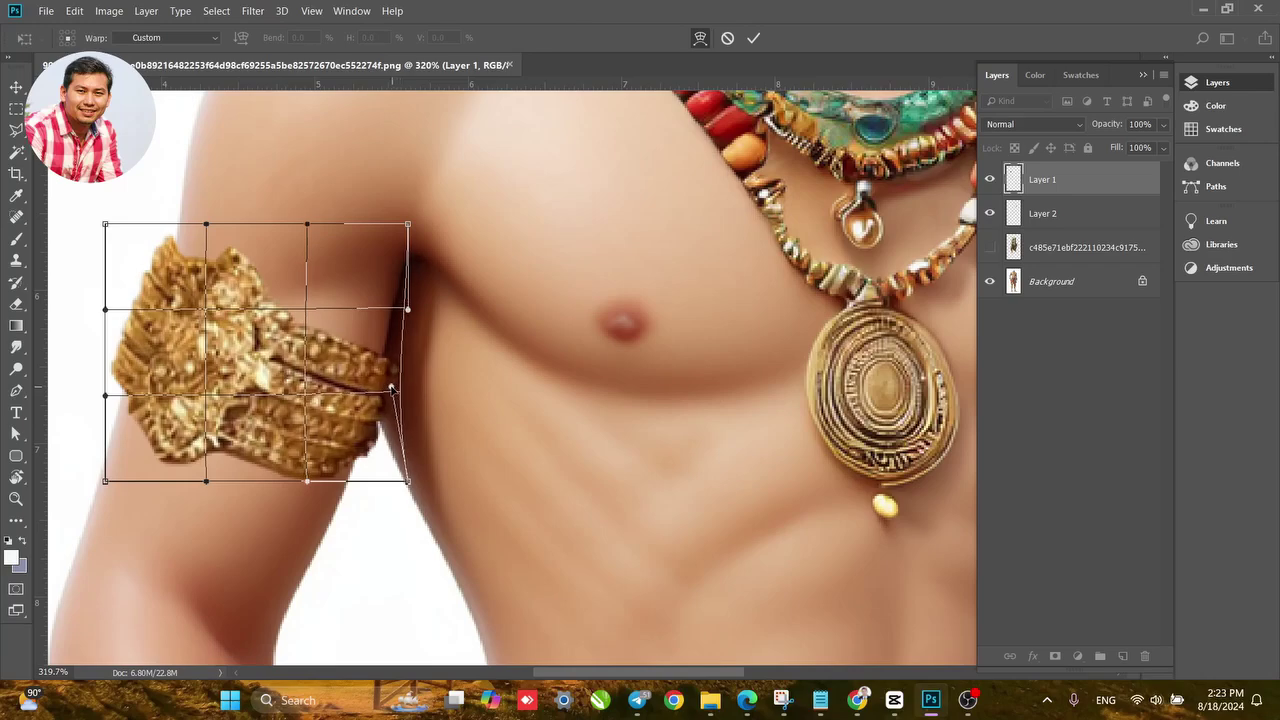
{"action": "left_click_drag", "start_coordinate": [407, 480], "coordinate": [400, 485]}
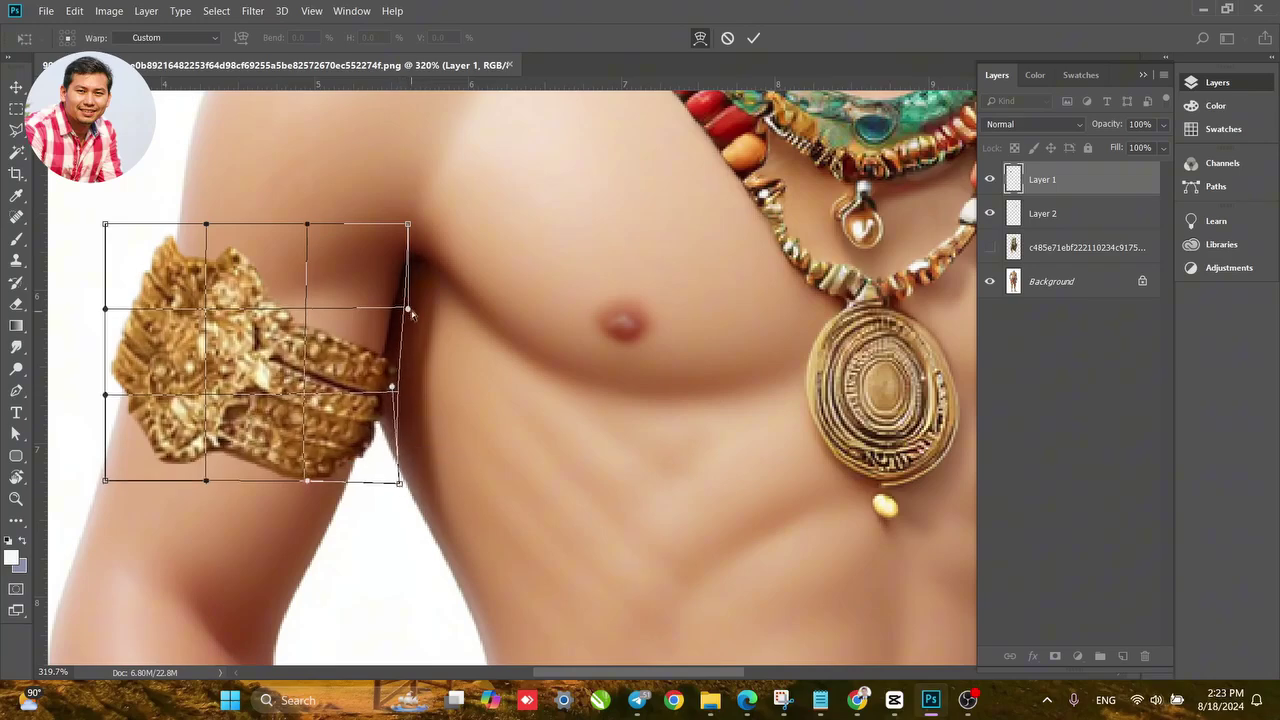
{"action": "left_click_drag", "start_coordinate": [409, 310], "coordinate": [393, 296]}
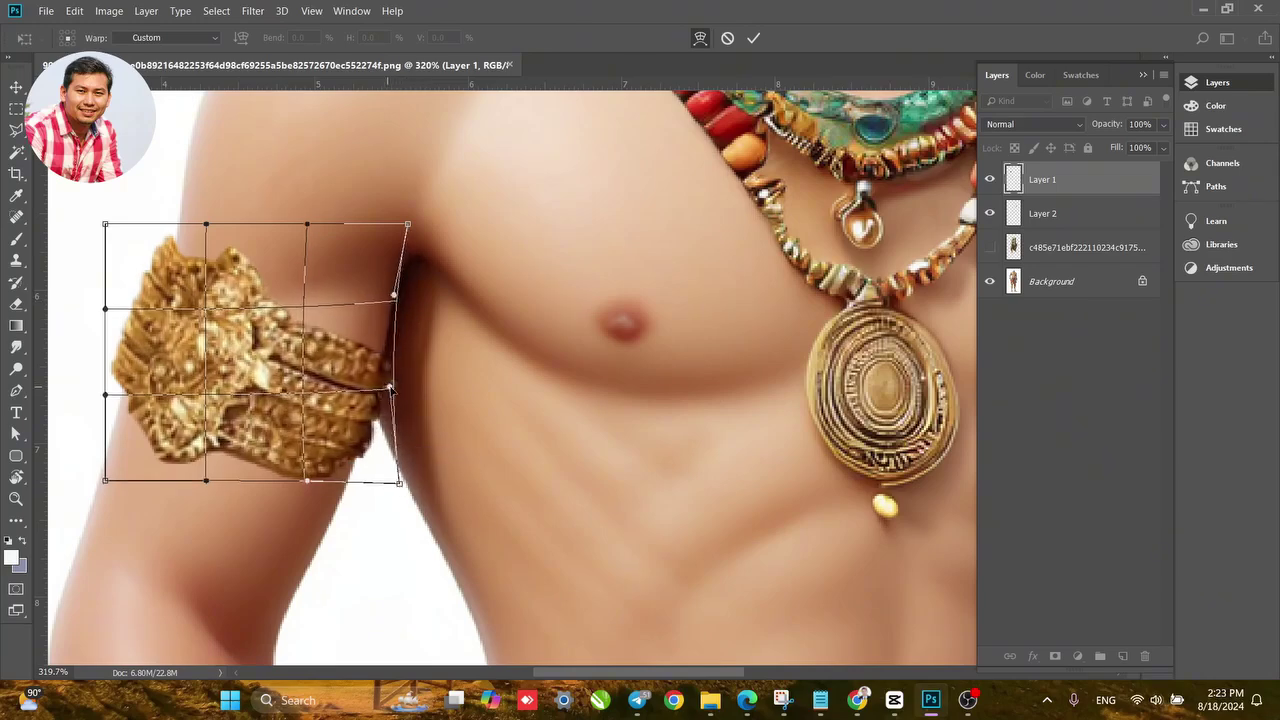
{"action": "left_click_drag", "start_coordinate": [398, 486], "coordinate": [395, 483]}
Warp the armlet's outer edge and middle to fit the arm's contour and apply the transformation.
{"action": "left_click_drag", "start_coordinate": [106, 307], "coordinate": [125, 320]}
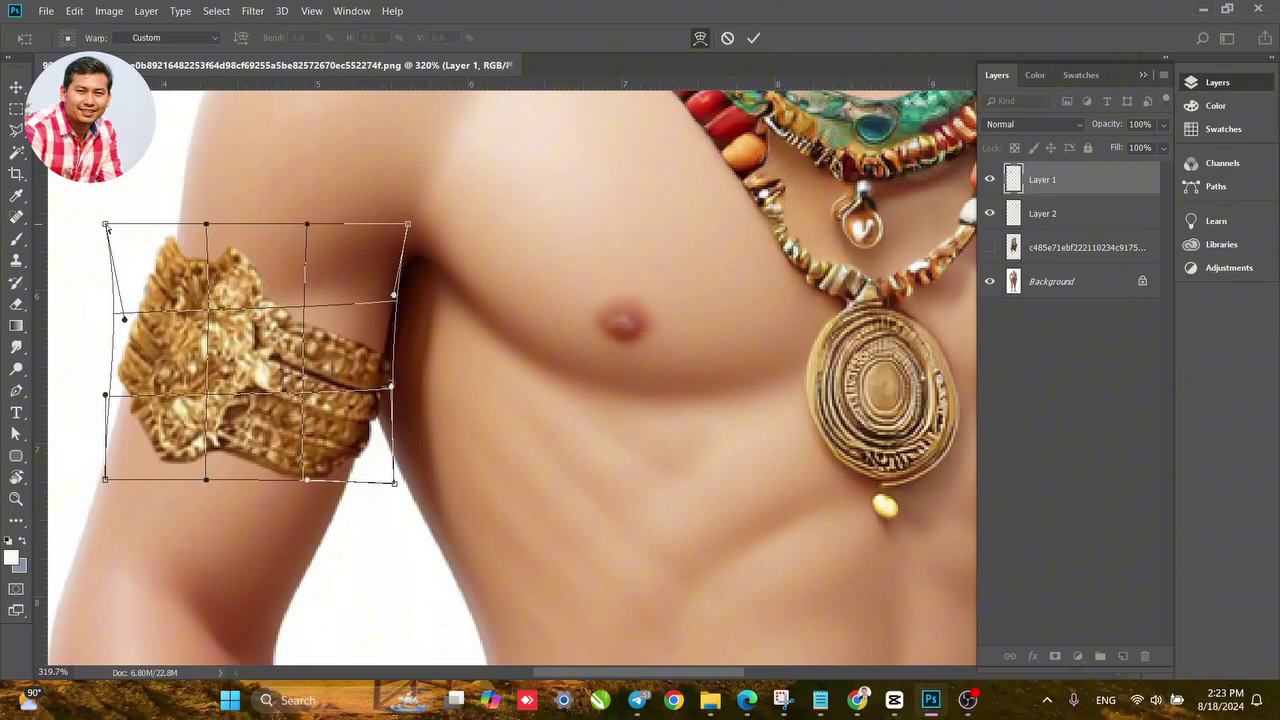
{"action": "left_click_drag", "start_coordinate": [107, 229], "coordinate": [113, 222]}
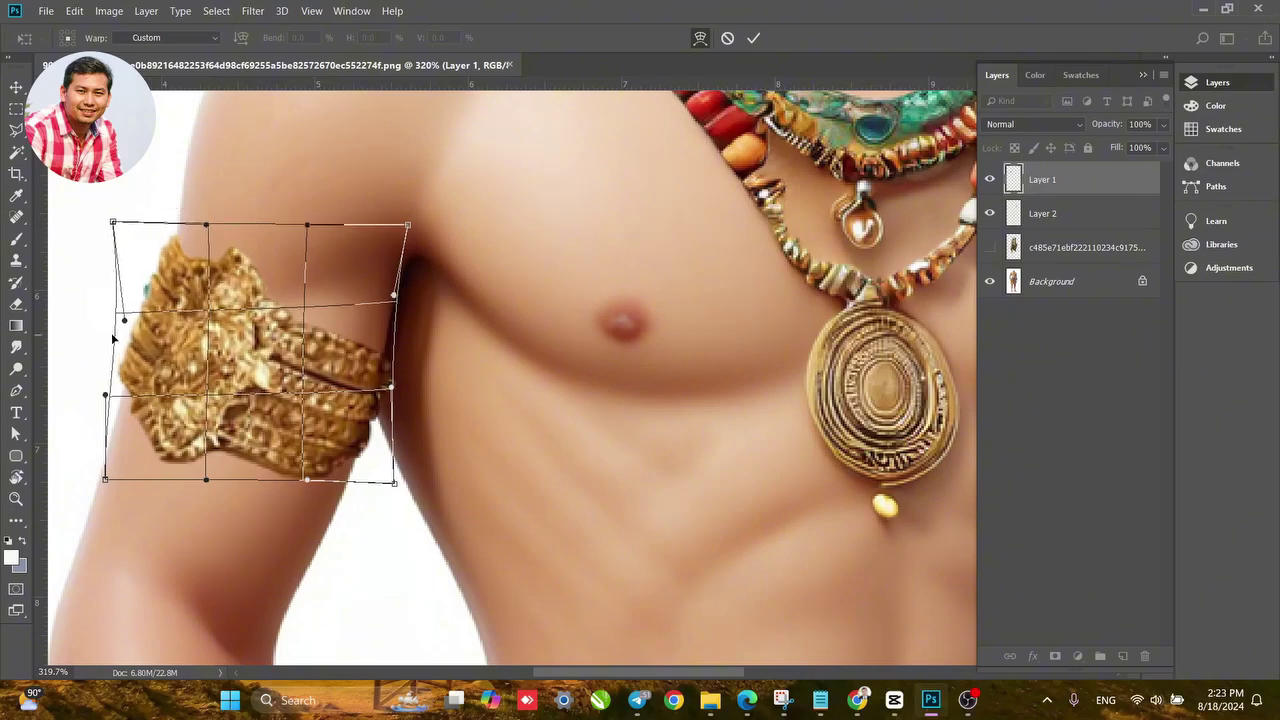
{"action": "left_click_drag", "start_coordinate": [110, 394], "coordinate": [127, 375]}
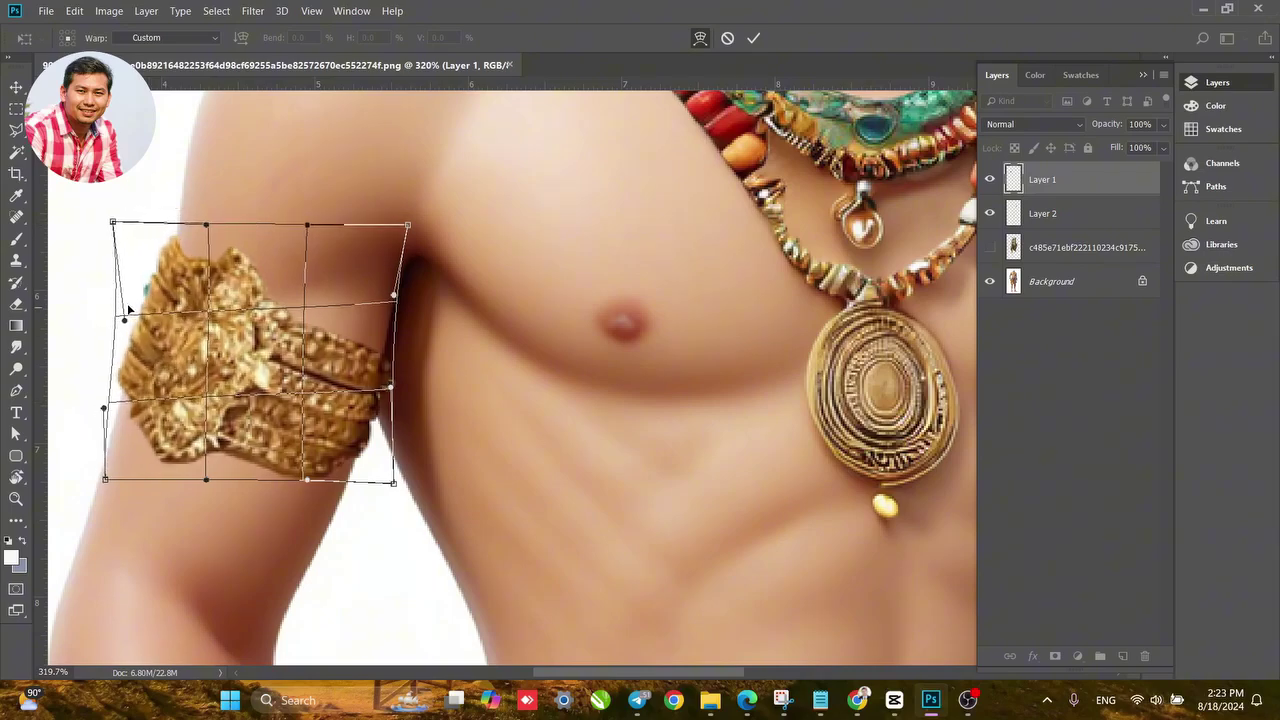
{"action": "left_click_drag", "start_coordinate": [128, 308], "coordinate": [121, 303]}
{"action": "left_click_drag", "start_coordinate": [210, 274], "coordinate": [209, 277]}
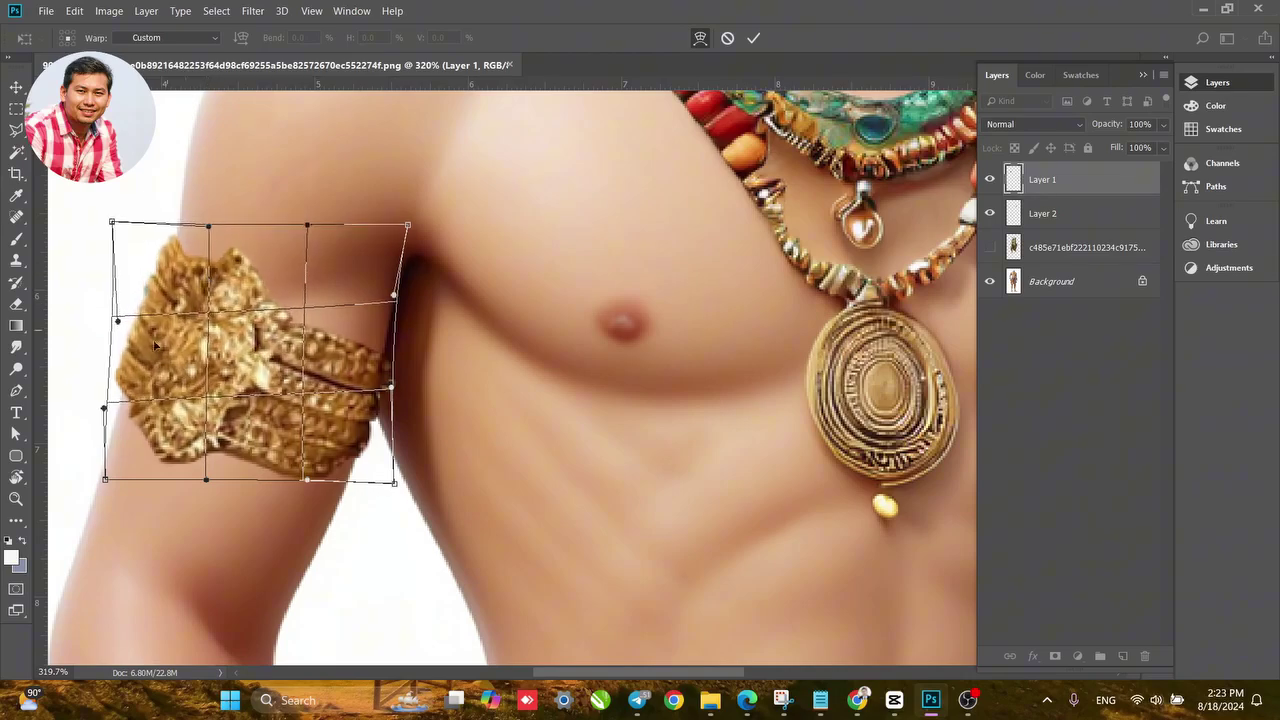
{"action": "left_click_drag", "start_coordinate": [97, 428], "coordinate": [110, 430]}
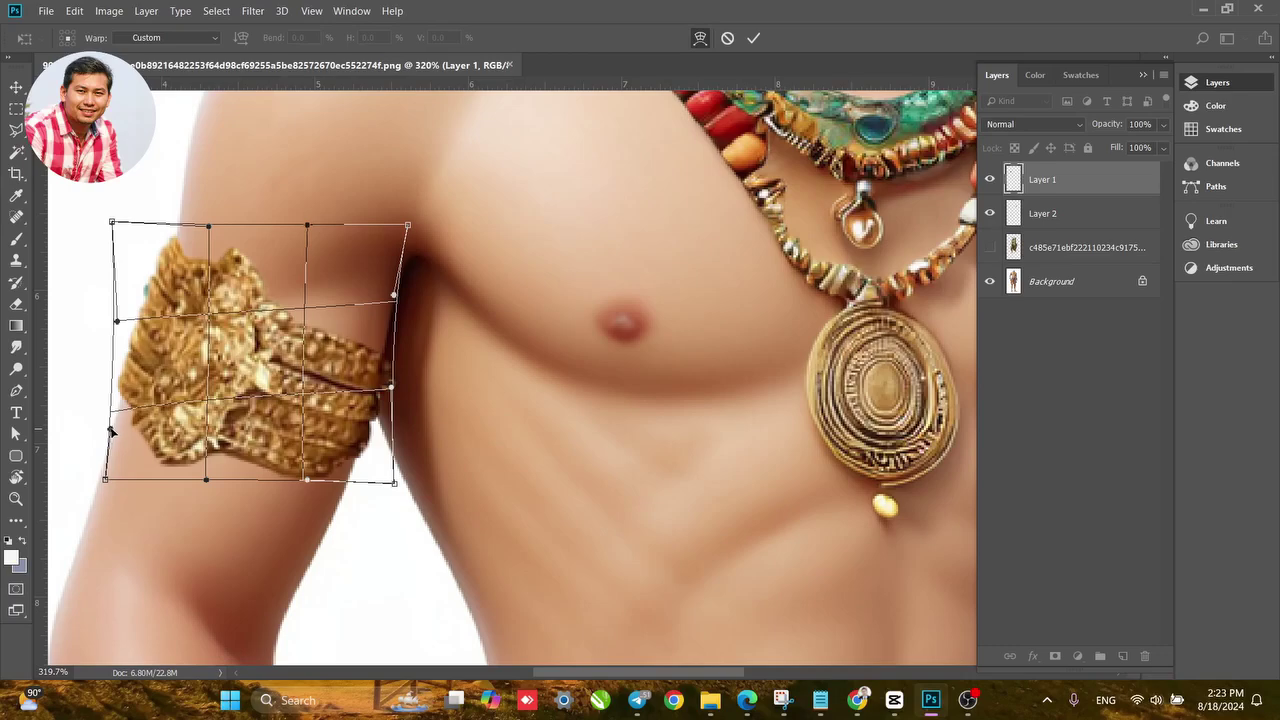
{"action": "left_click_drag", "start_coordinate": [178, 350], "coordinate": [173, 338]}
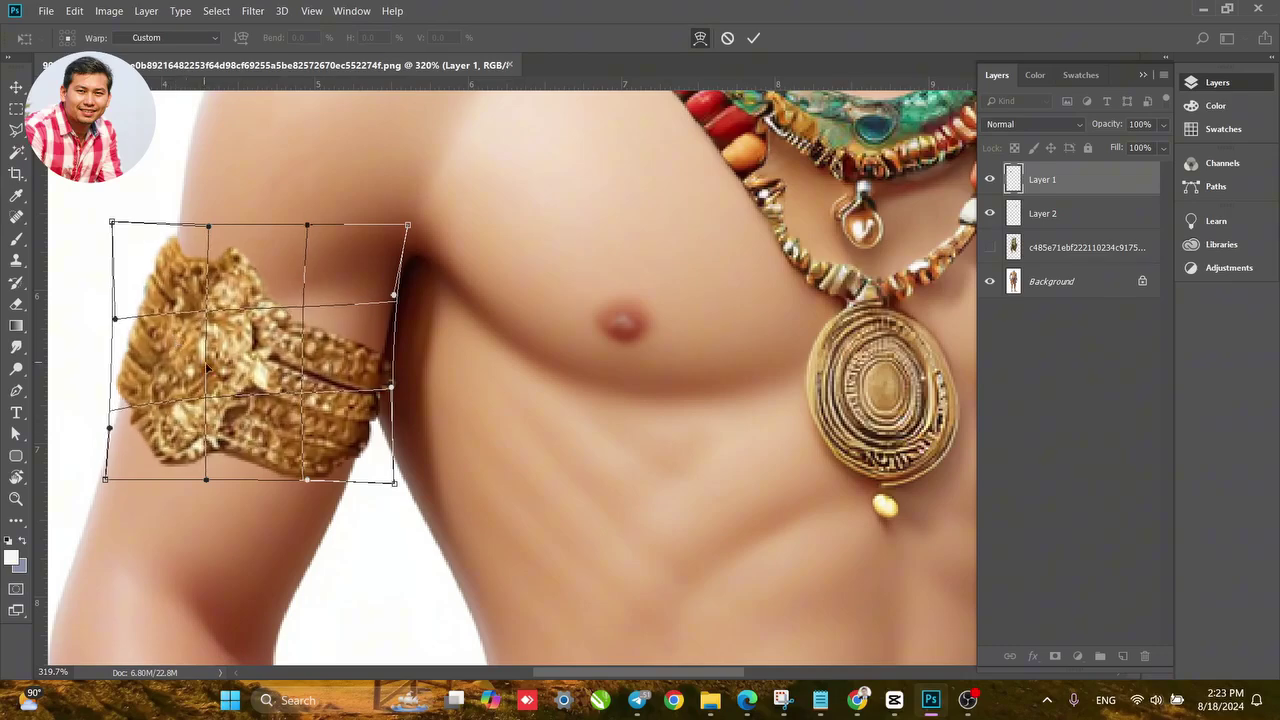
{"action": "key", "text": "alt+space"}
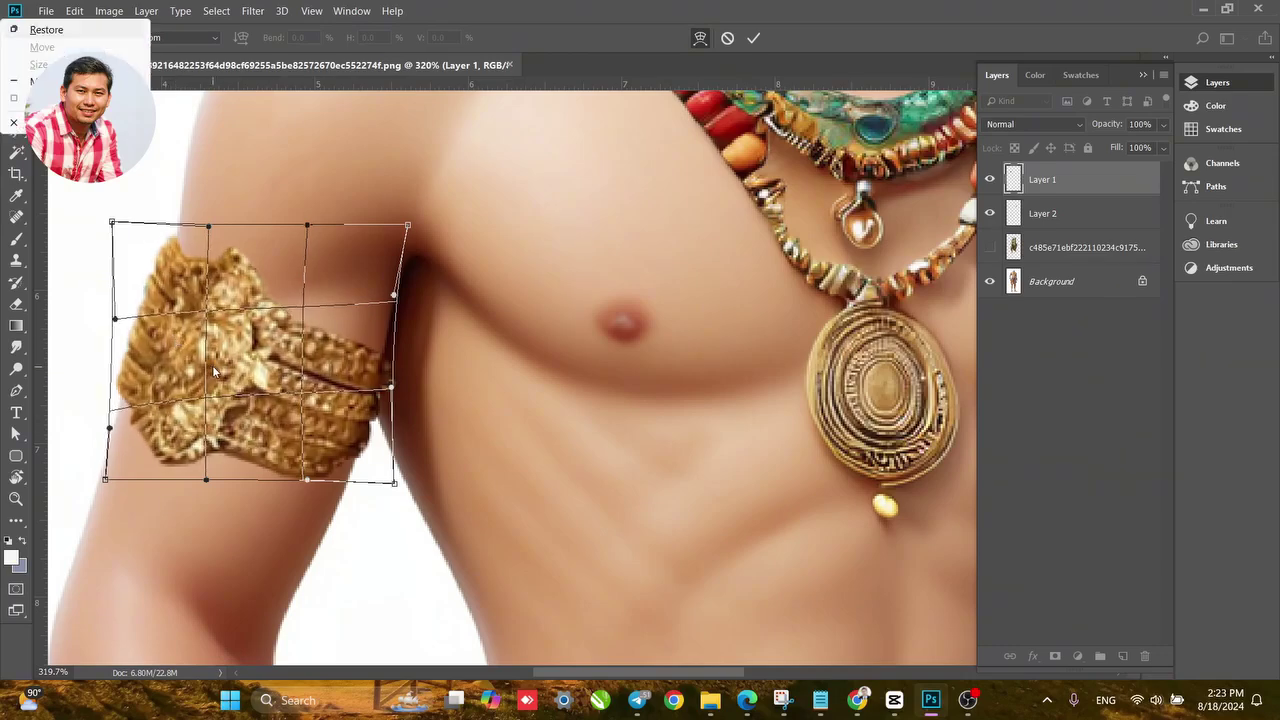
{"action": "left_click", "coordinate": [392, 301]}
{"action": "key", "text": "Return"}
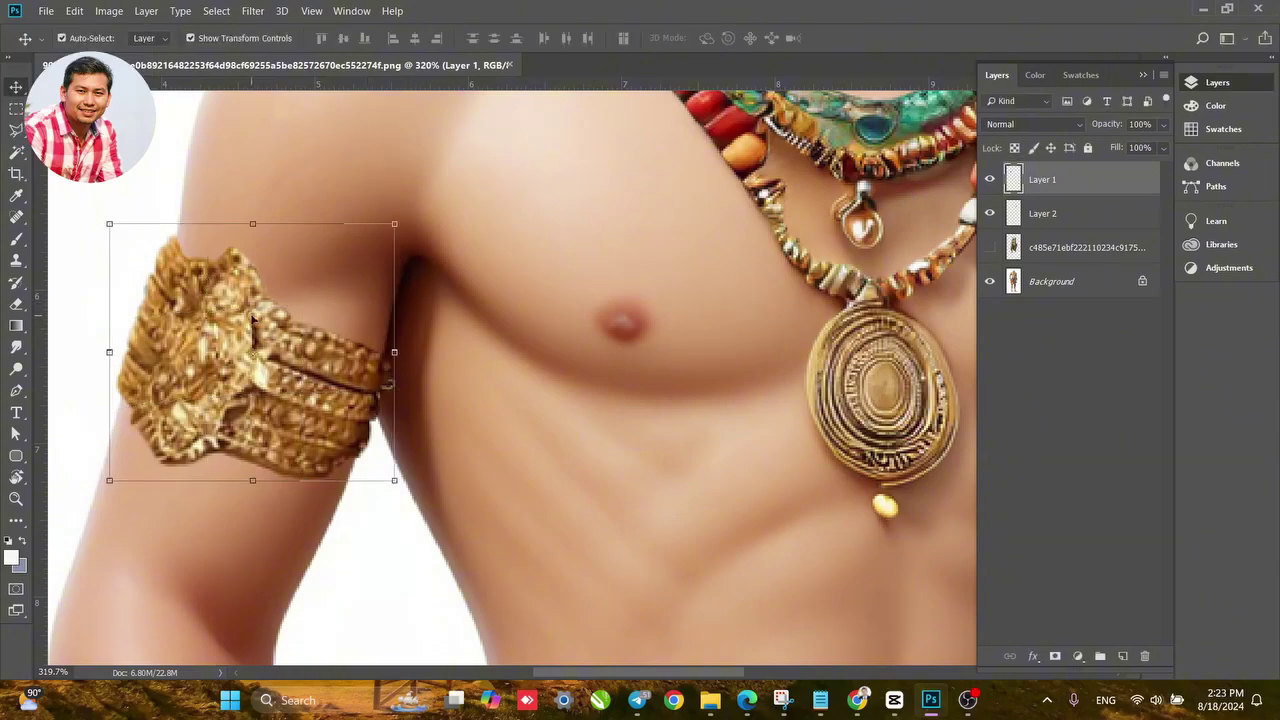
Hide the wider armlet's layer and unlock the Background layer for erasing with the Eraser tool.
{"action": "left_click", "coordinate": [990, 180]}
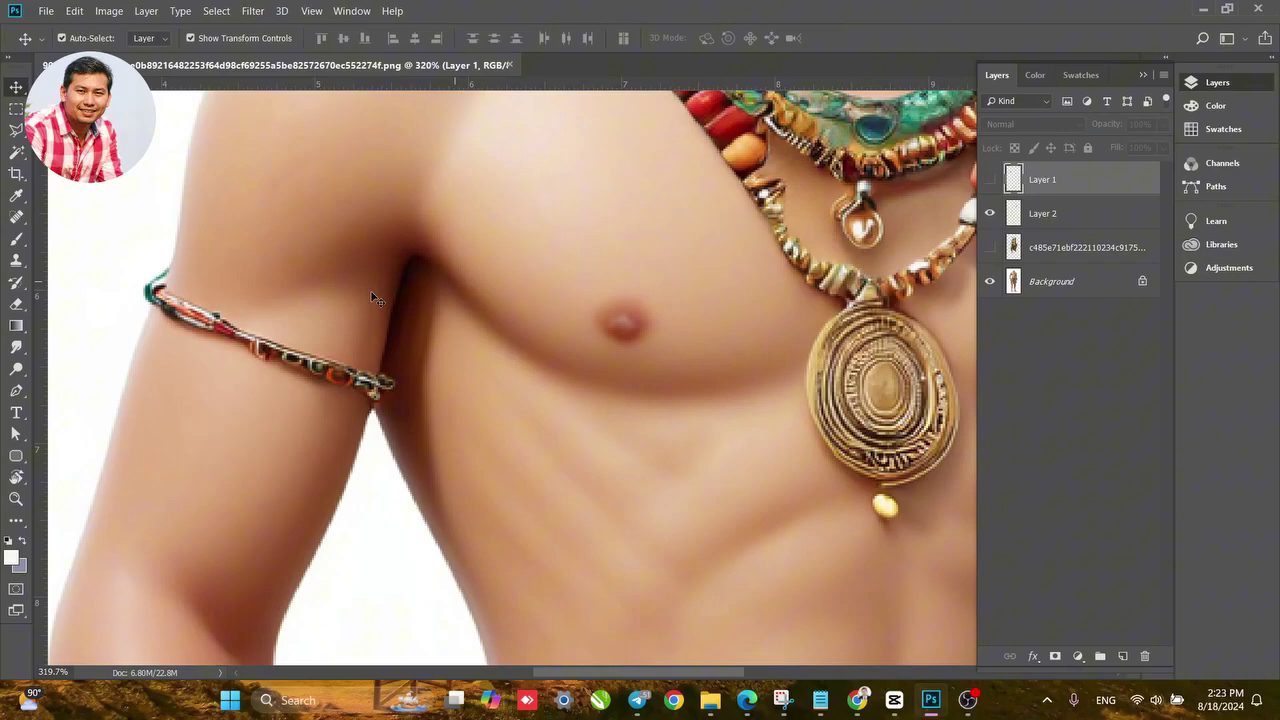
{"action": "left_click", "coordinate": [208, 312]}
{"action": "scroll", "coordinate": [137, 295], "scroll_direction": "up", "scroll_amount": 3}
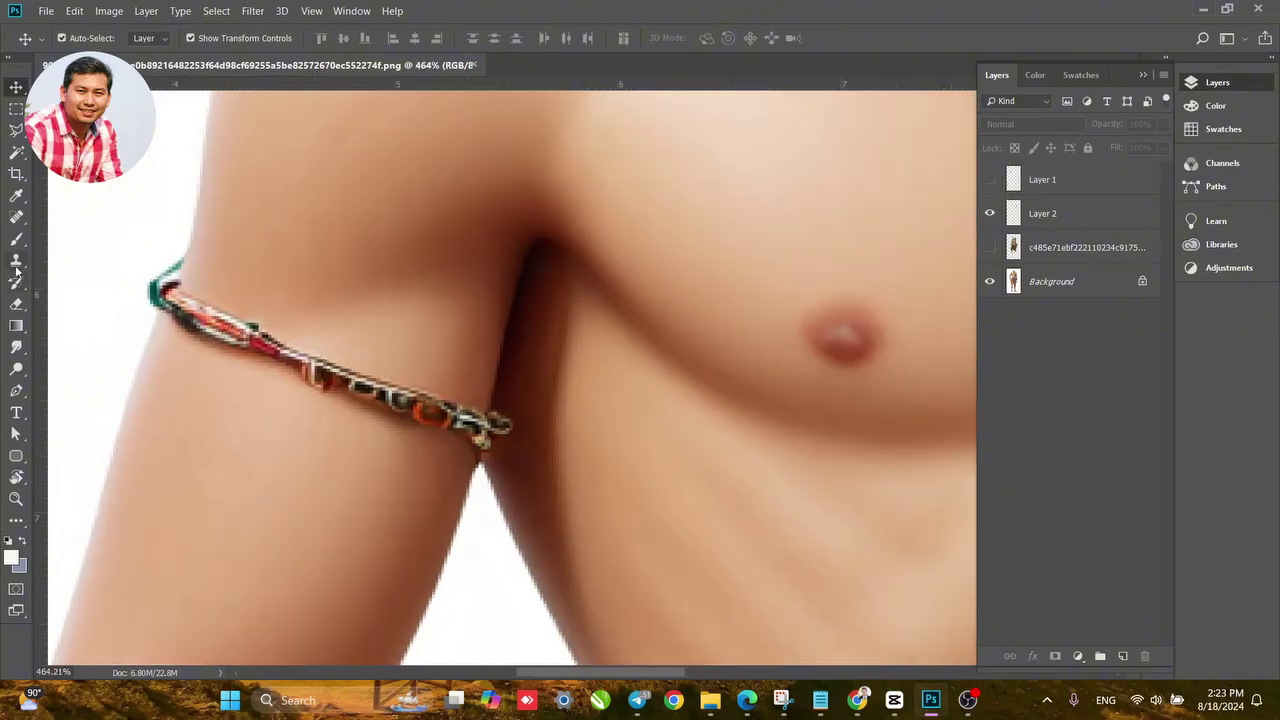
{"action": "left_click", "coordinate": [16, 303]}
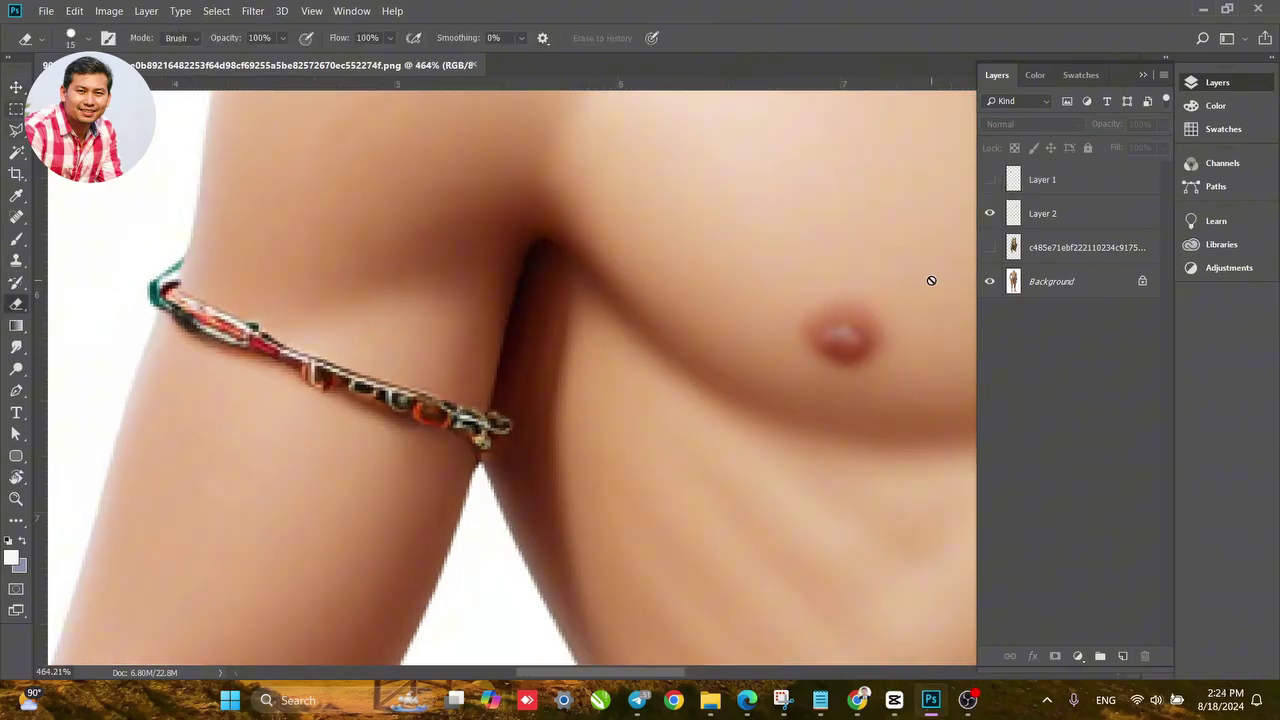
{"action": "left_click", "coordinate": [1031, 281]}
{"action": "left_click", "coordinate": [1143, 284]}
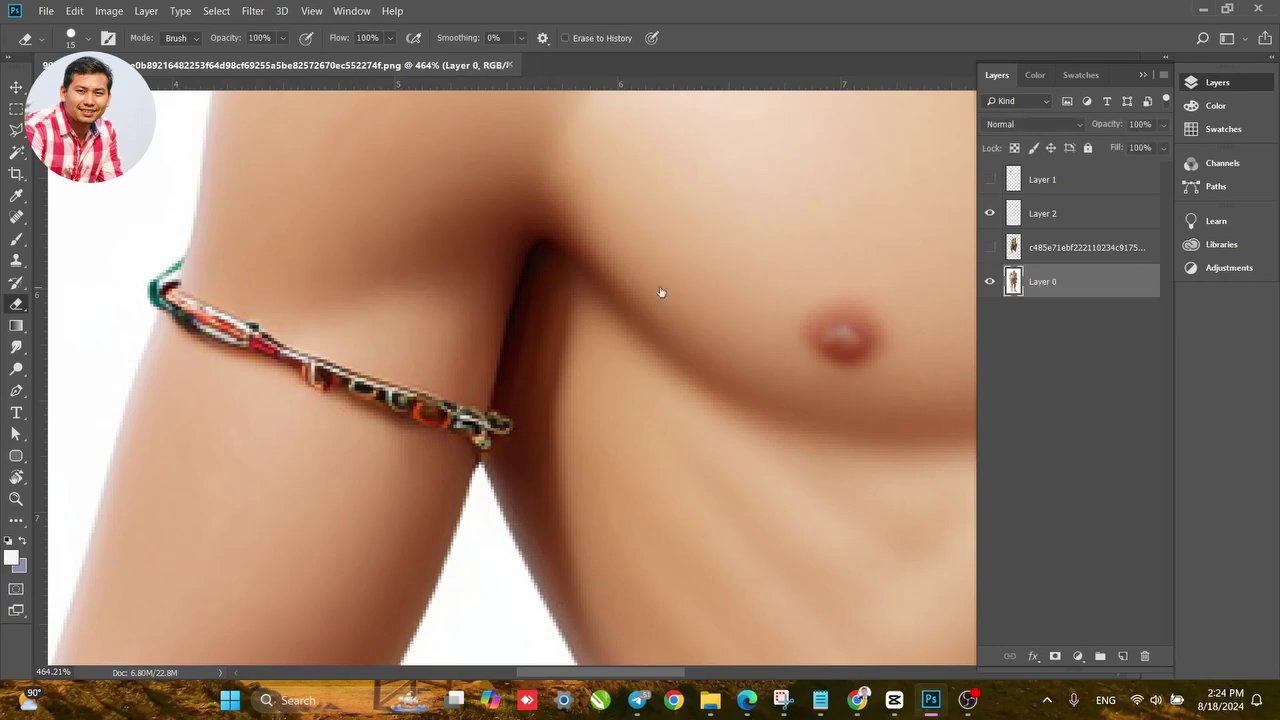
Erase the green end of the beaded band protruding past the outer arm and show the wider armlet's layer again.
{"action": "mouse_move", "coordinate": [157, 286]}
{"action": "left_mouse_down"}
{"action": "mouse_move", "coordinate": [143, 271]}
{"action": "mouse_move", "coordinate": [137, 286]}
{"action": "mouse_move", "coordinate": [157, 257]}
{"action": "mouse_move", "coordinate": [142, 305]}
{"action": "left_mouse_up"}
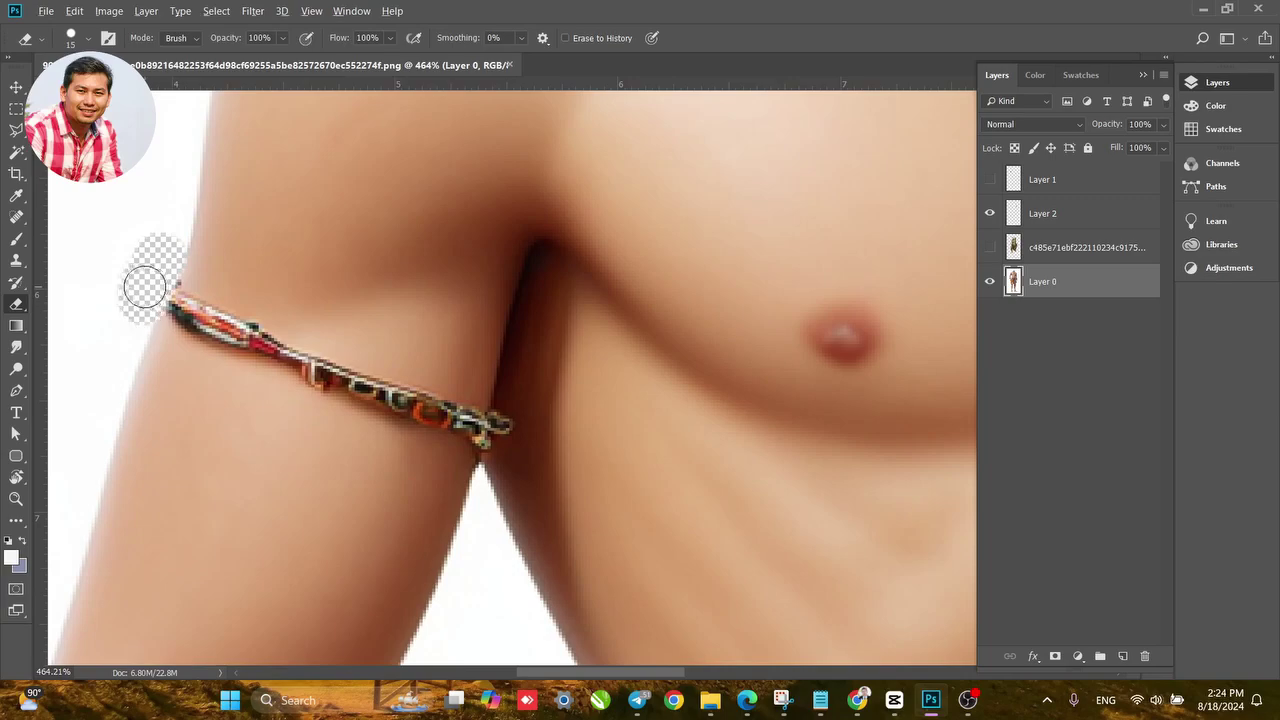
{"action": "scroll", "coordinate": [142, 305], "scroll_direction": "down", "scroll_amount": 5}
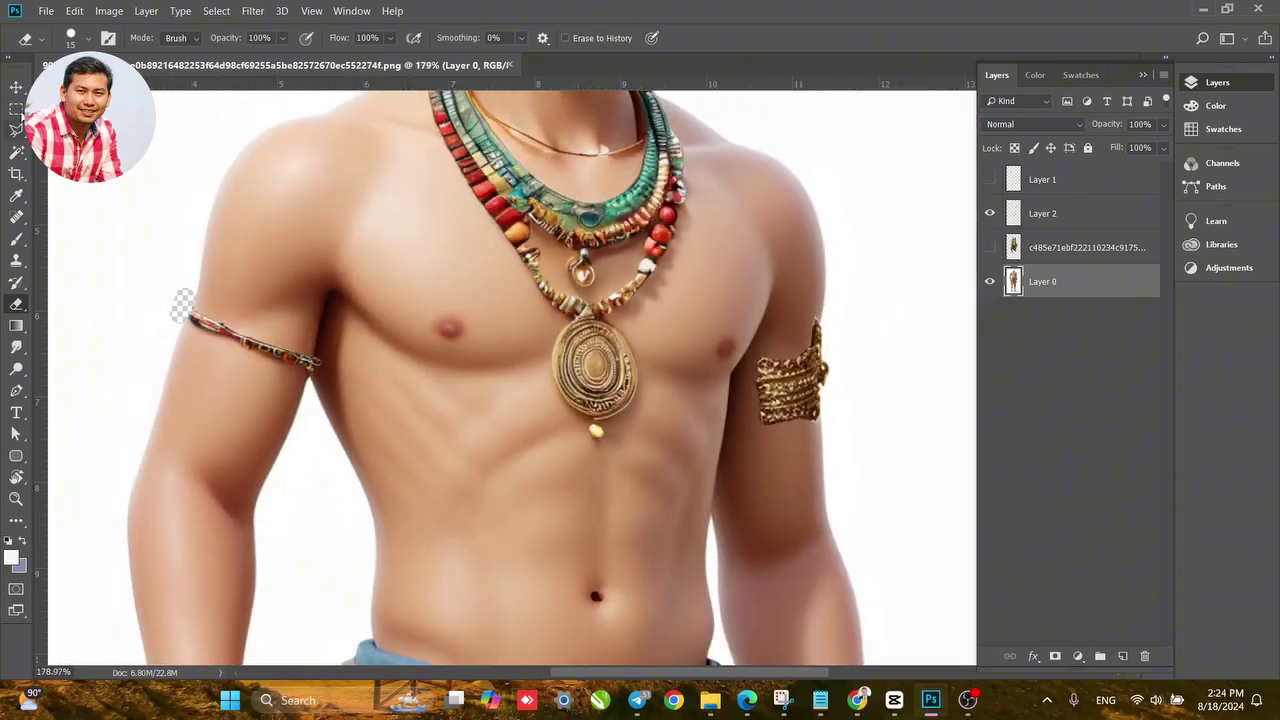
{"action": "left_click", "coordinate": [16, 87]}
{"action": "left_click", "coordinate": [990, 180]}
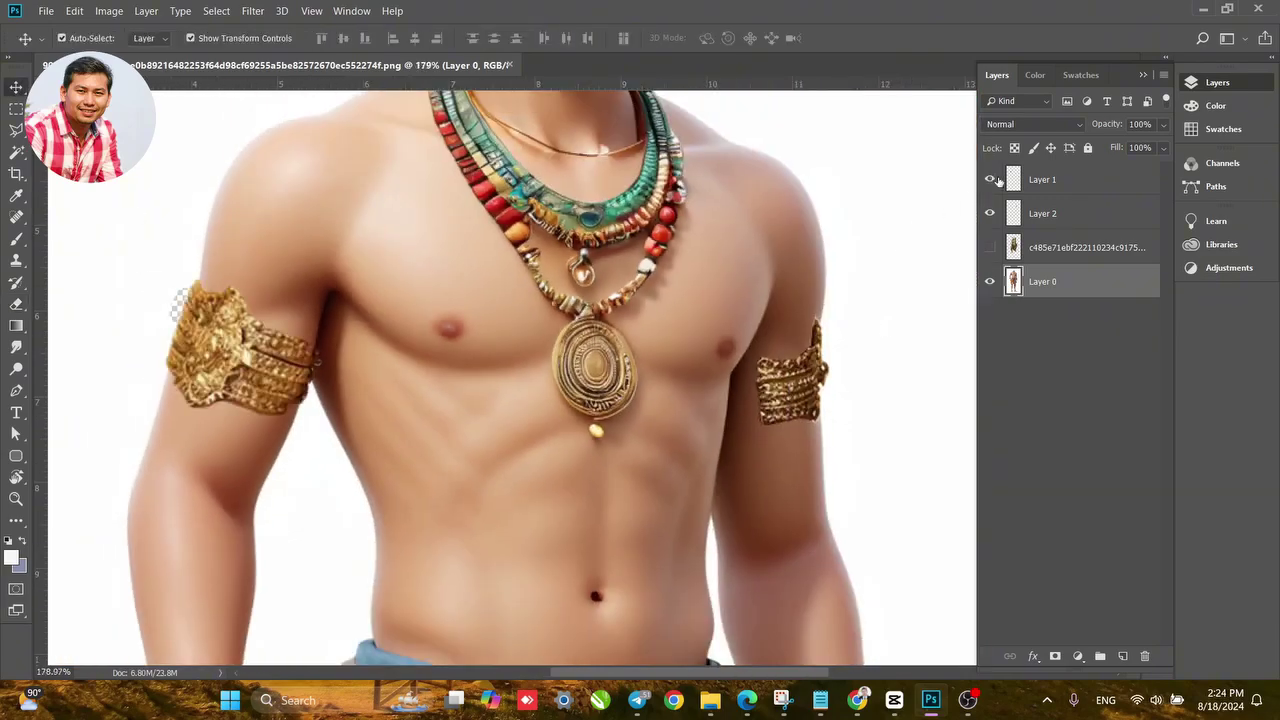
{"action": "scroll", "coordinate": [232, 350], "scroll_direction": "down", "scroll_amount": 4}
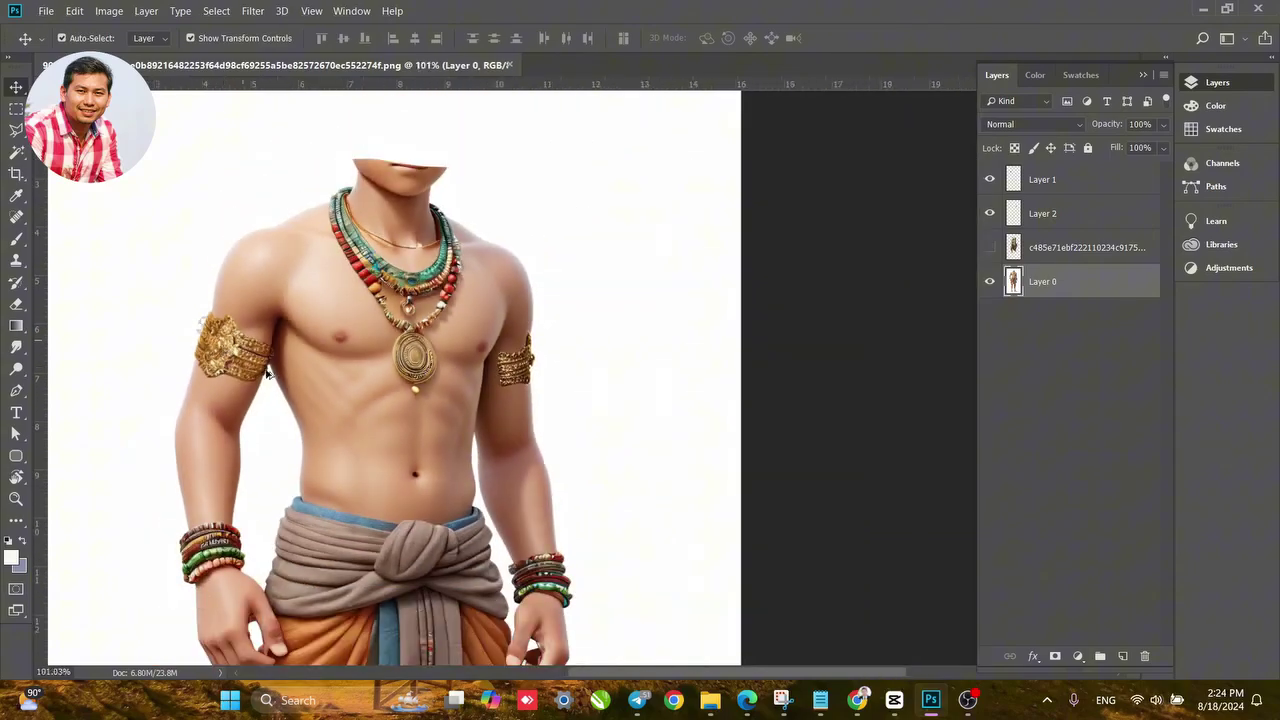
{"action": "scroll", "coordinate": [270, 363], "scroll_direction": "up", "scroll_amount": 5}
{"action": "scroll", "coordinate": [270, 363], "scroll_direction": "up", "scroll_amount": 4}
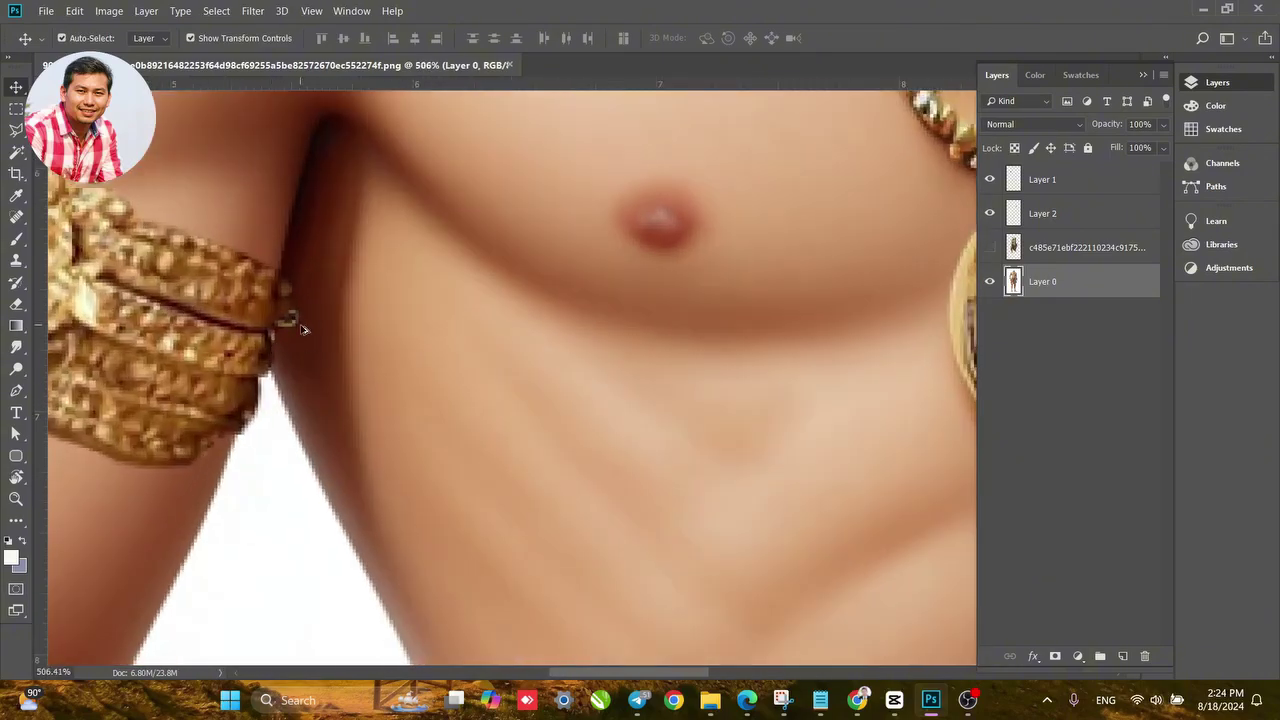
{"action": "scroll", "coordinate": [293, 325], "scroll_direction": "down", "scroll_amount": 7}
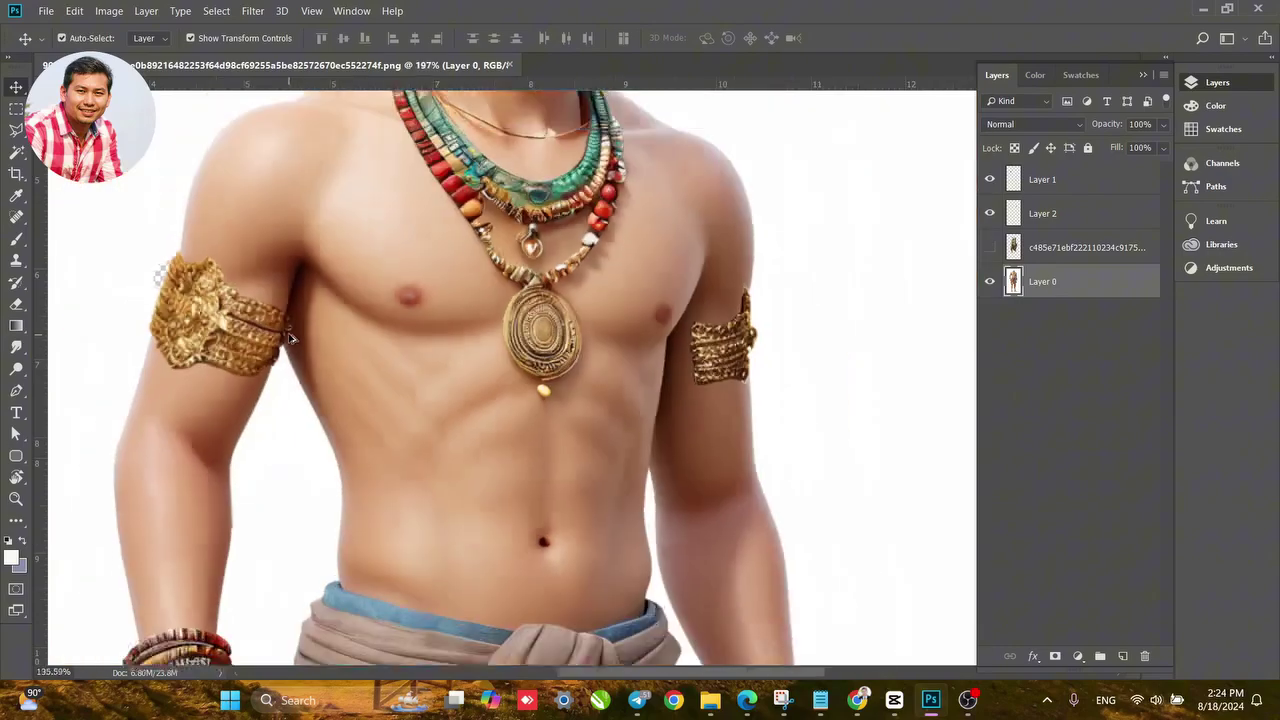
Warp the armlet on the figure's other arm, pulling its outer edge and upper outer corner outward, and widen it slightly past the arm.
{"action": "scroll", "coordinate": [571, 357], "scroll_direction": "up", "scroll_amount": 4}
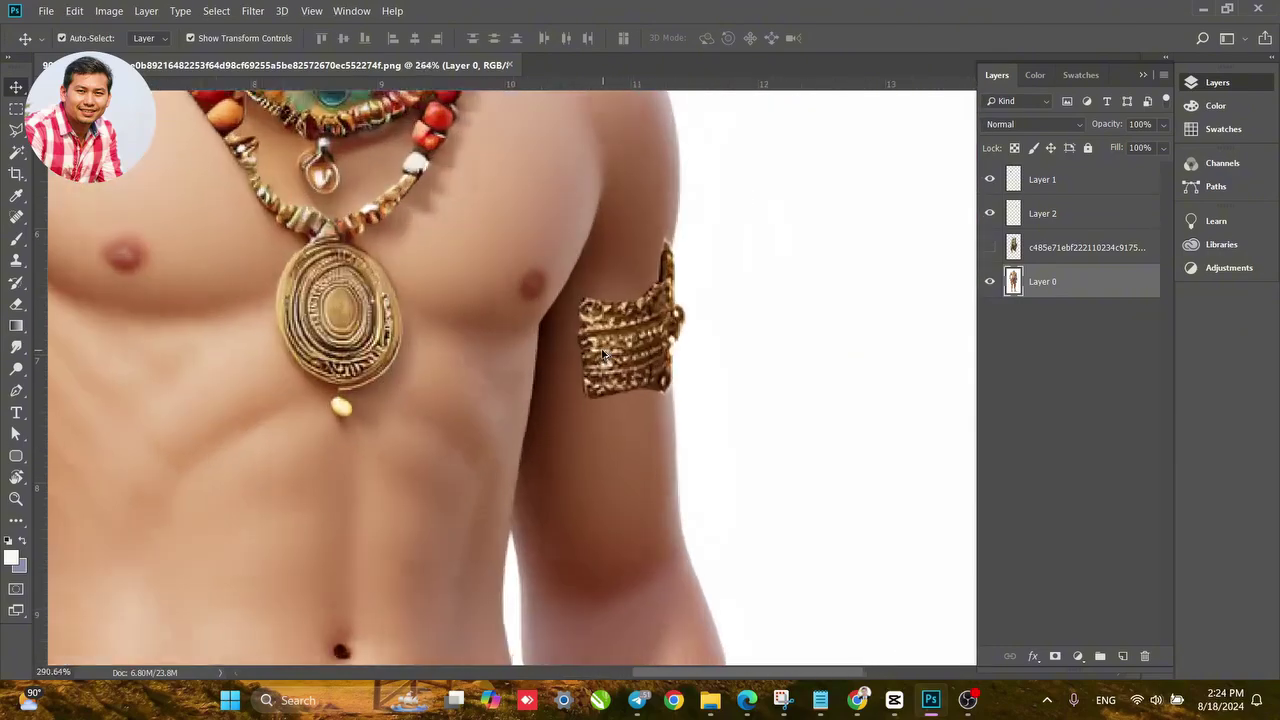
{"action": "mouse_move", "coordinate": [650, 336]}
{"action": "left_mouse_down"}
{"action": "mouse_move", "coordinate": [650, 358]}
{"action": "mouse_move", "coordinate": [658, 349]}
{"action": "left_mouse_up"}
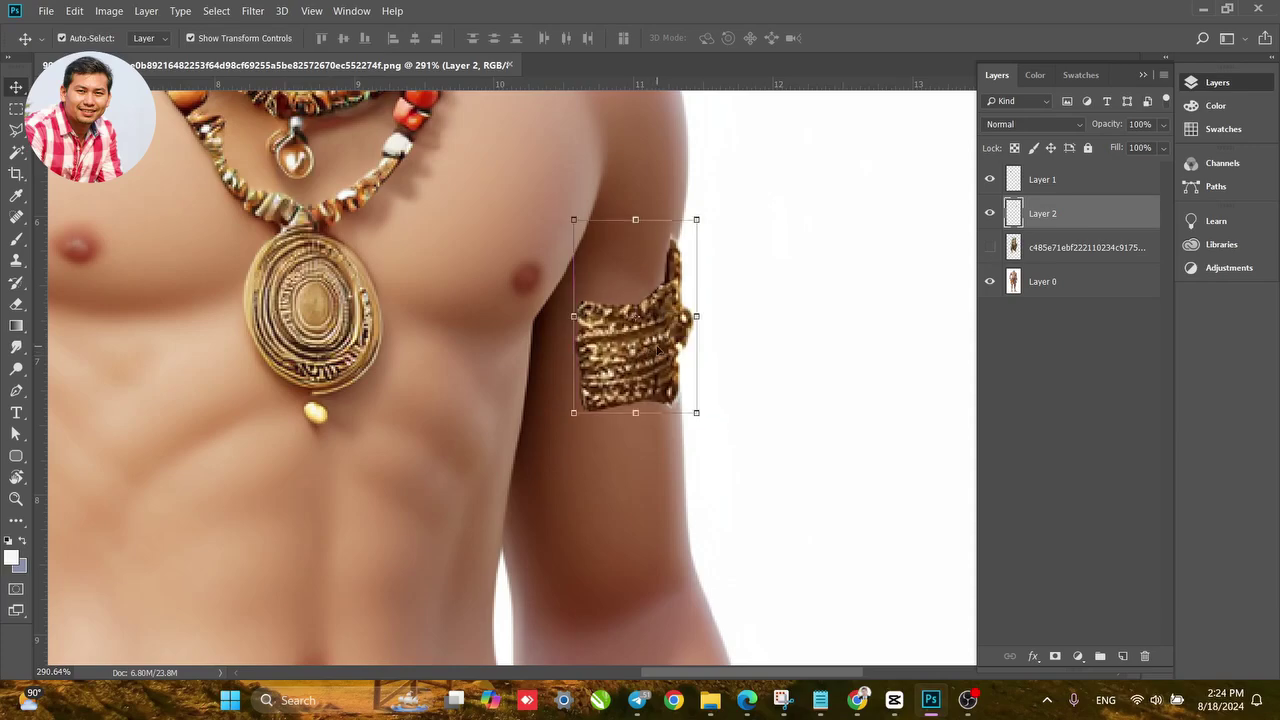
{"action": "left_click", "coordinate": [697, 317]}
{"action": "right_click", "coordinate": [667, 317]}
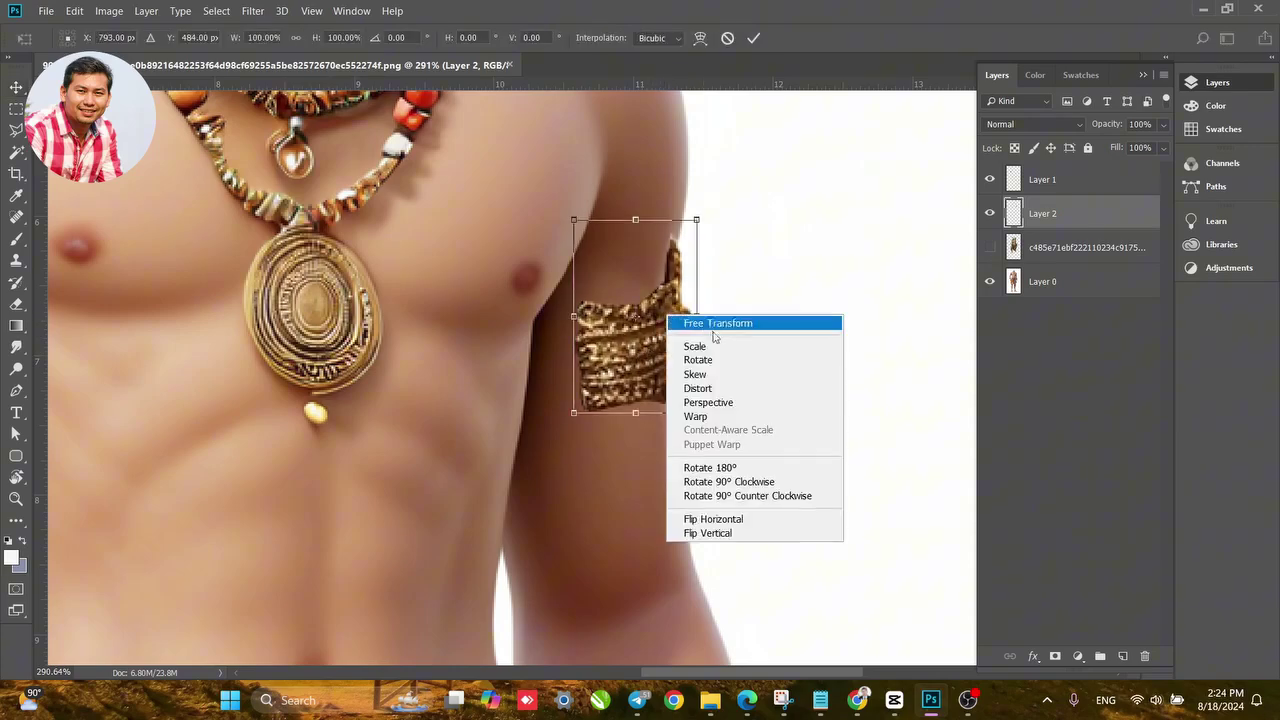
{"action": "left_click", "coordinate": [703, 419]}
{"action": "left_click_drag", "start_coordinate": [697, 284], "coordinate": [705, 287]}
{"action": "left_click_drag", "start_coordinate": [704, 221], "coordinate": [708, 218]}
{"action": "key", "text": "Return"}
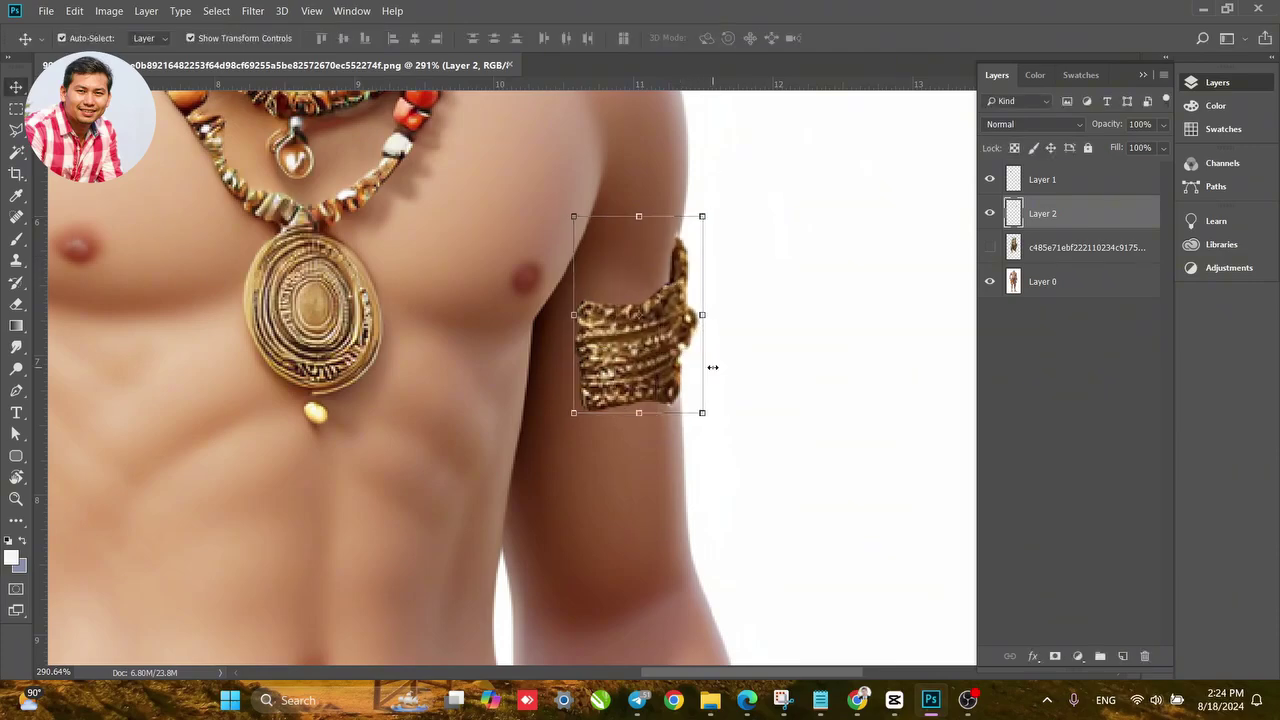
{"action": "left_click_drag", "start_coordinate": [712, 367], "coordinate": [715, 367]}
{"action": "key", "text": "Return"}
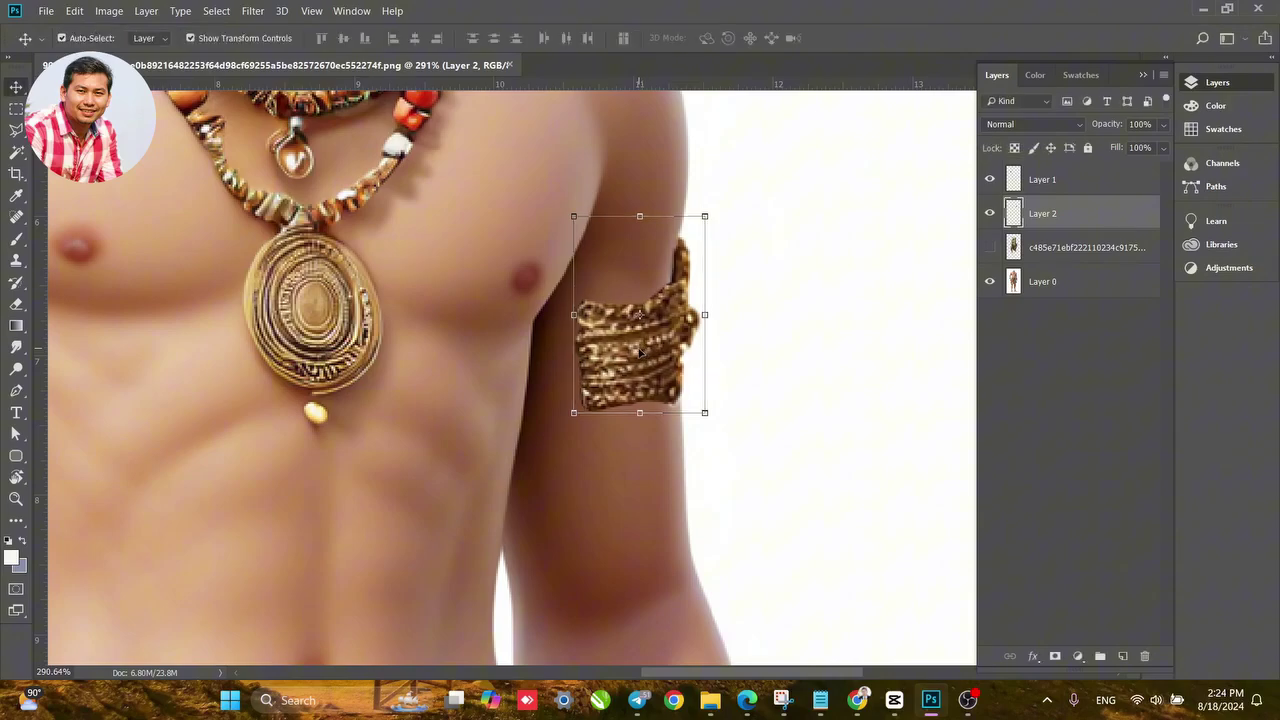
Duplicate that armlet and move the copy onto the white background beside the arm.
{"action": "left_click", "coordinate": [940, 396]}
{"action": "left_click", "coordinate": [646, 348]}
{"action": "left_click_drag", "start_coordinate": [642, 363], "coordinate": [663, 420]}
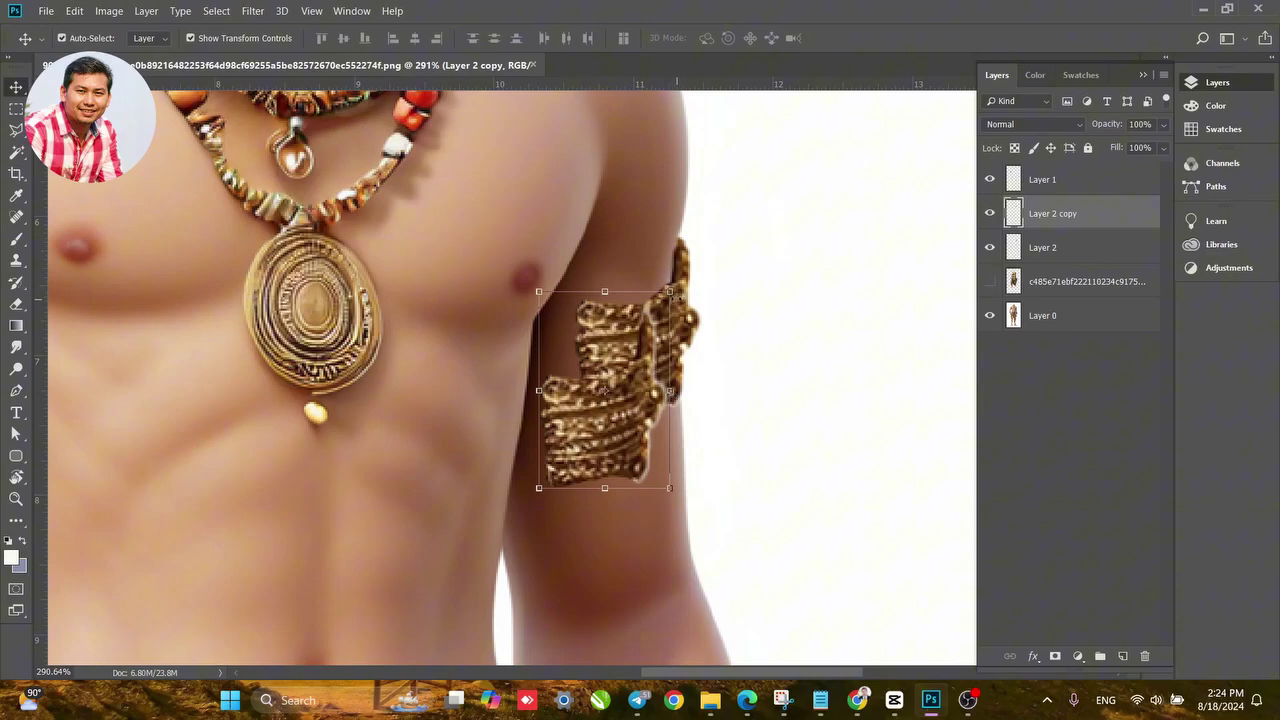
{"action": "left_click", "coordinate": [668, 291]}
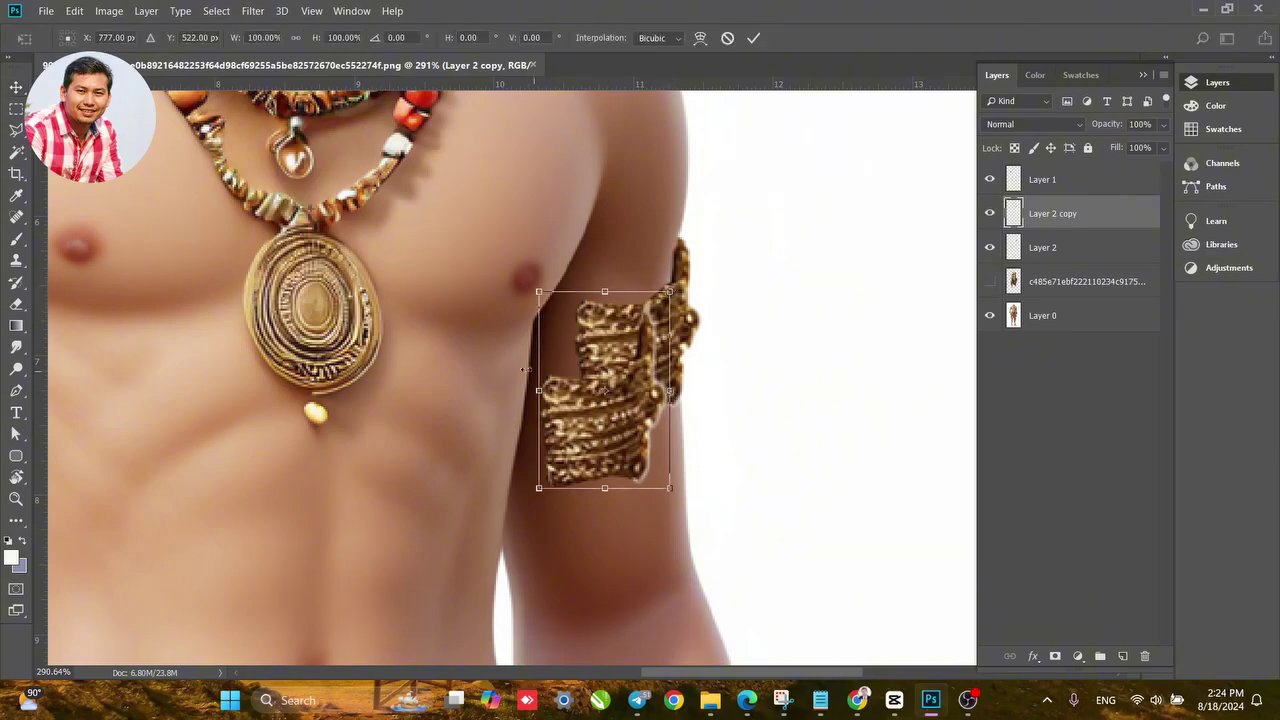
{"action": "left_click_drag", "start_coordinate": [610, 340], "coordinate": [823, 290]}
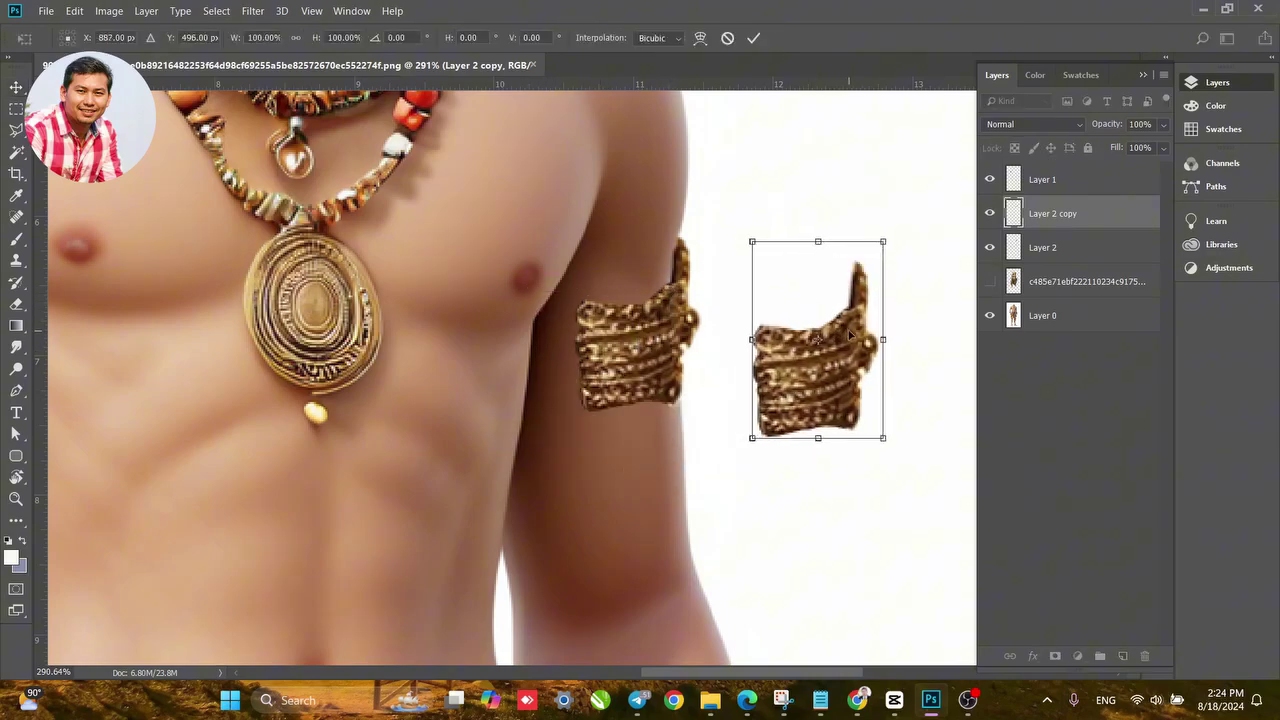
{"action": "left_click_drag", "start_coordinate": [849, 335], "coordinate": [839, 321]}
Flip the armlet copy horizontally, join it to the original's inner edge as a mirrored half, and apply the transformation.
{"action": "right_click", "coordinate": [833, 324]}
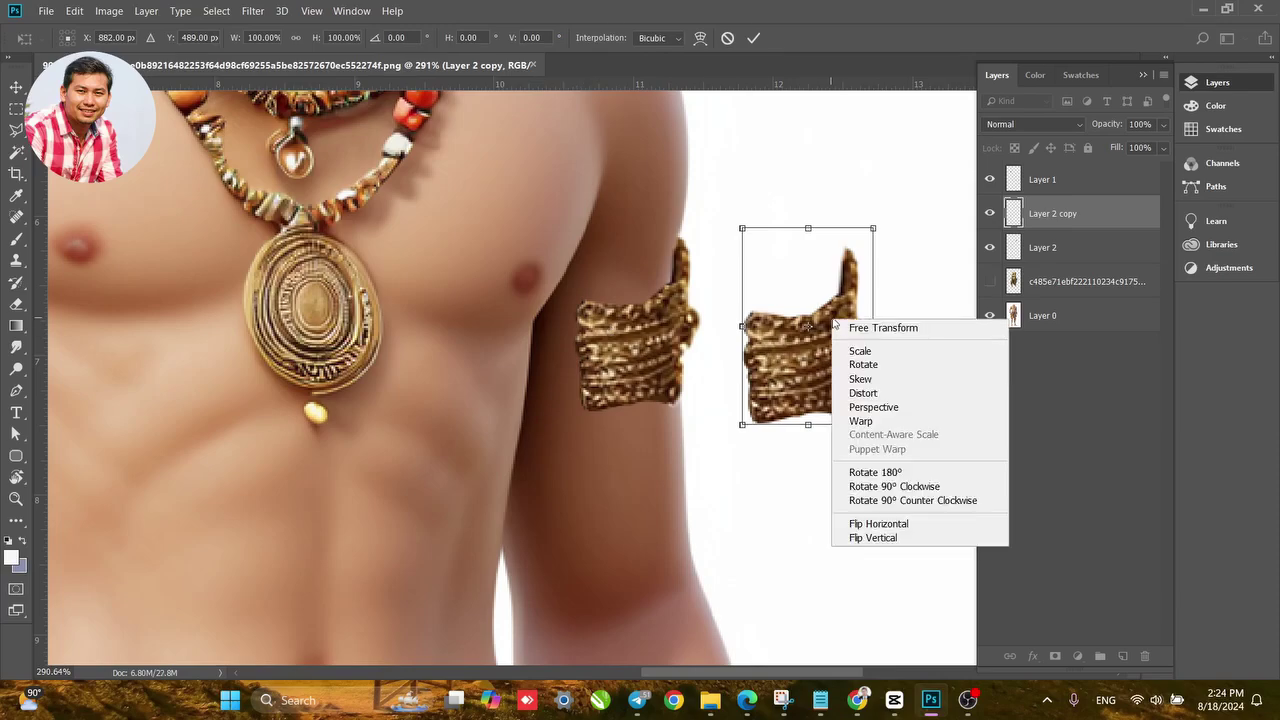
{"action": "left_click", "coordinate": [873, 527]}
{"action": "left_click_drag", "start_coordinate": [550, 368], "coordinate": [525, 356]}
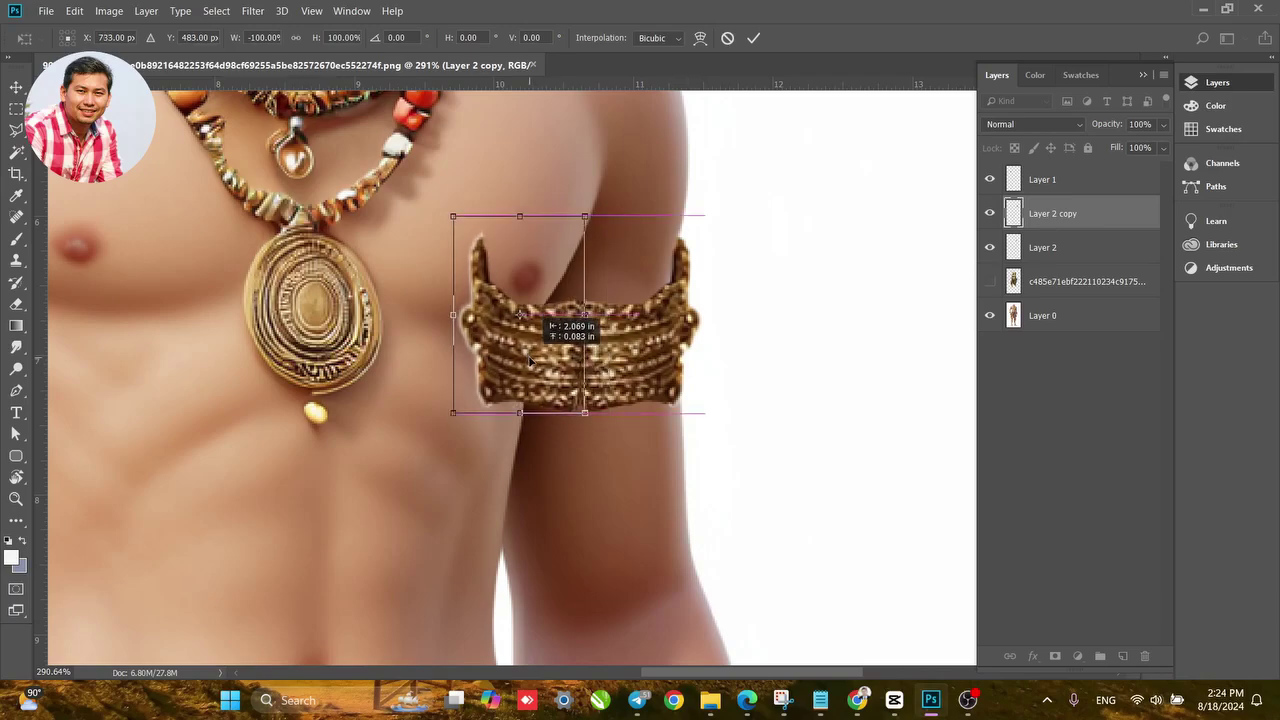
{"action": "left_click_drag", "start_coordinate": [655, 512], "coordinate": [697, 487]}
{"action": "left_click_drag", "start_coordinate": [585, 355], "coordinate": [591, 356]}
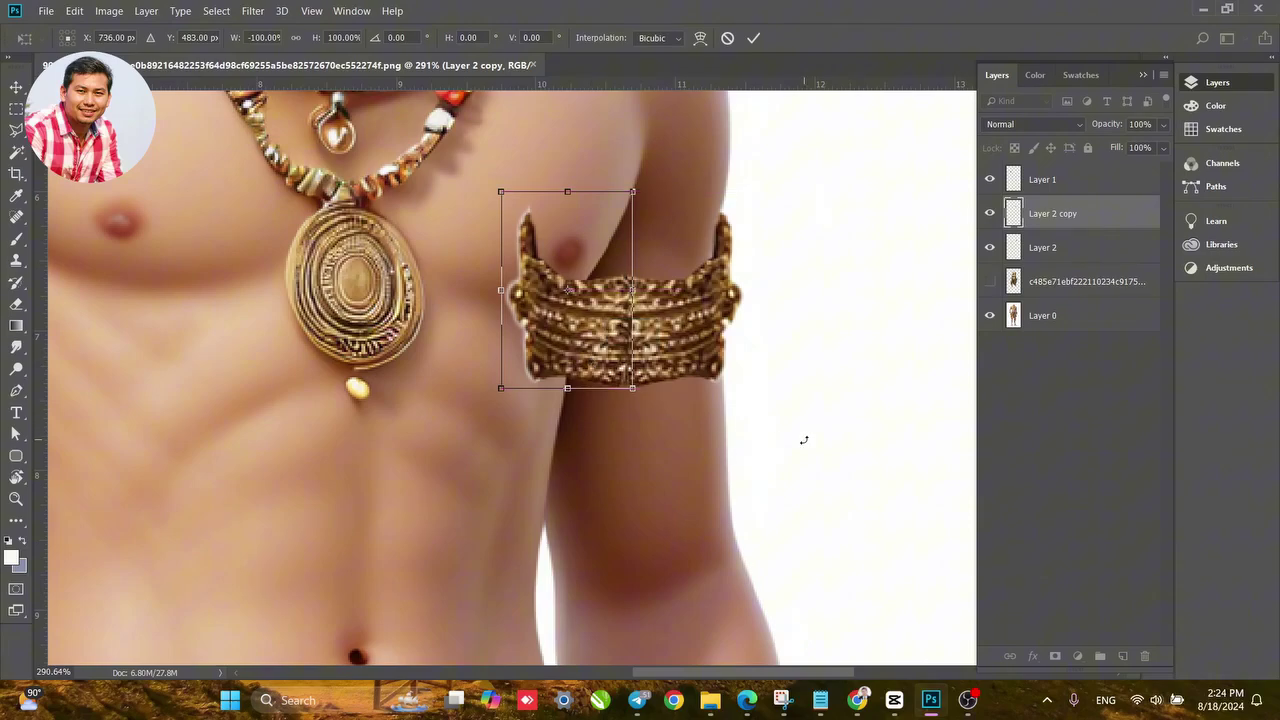
{"action": "key", "text": "Return"}
Nudge the mirrored half toward the outer arm so that the two armlet halves overlap at the middle.
{"action": "left_click", "coordinate": [603, 408]}
{"action": "left_click", "coordinate": [587, 372]}
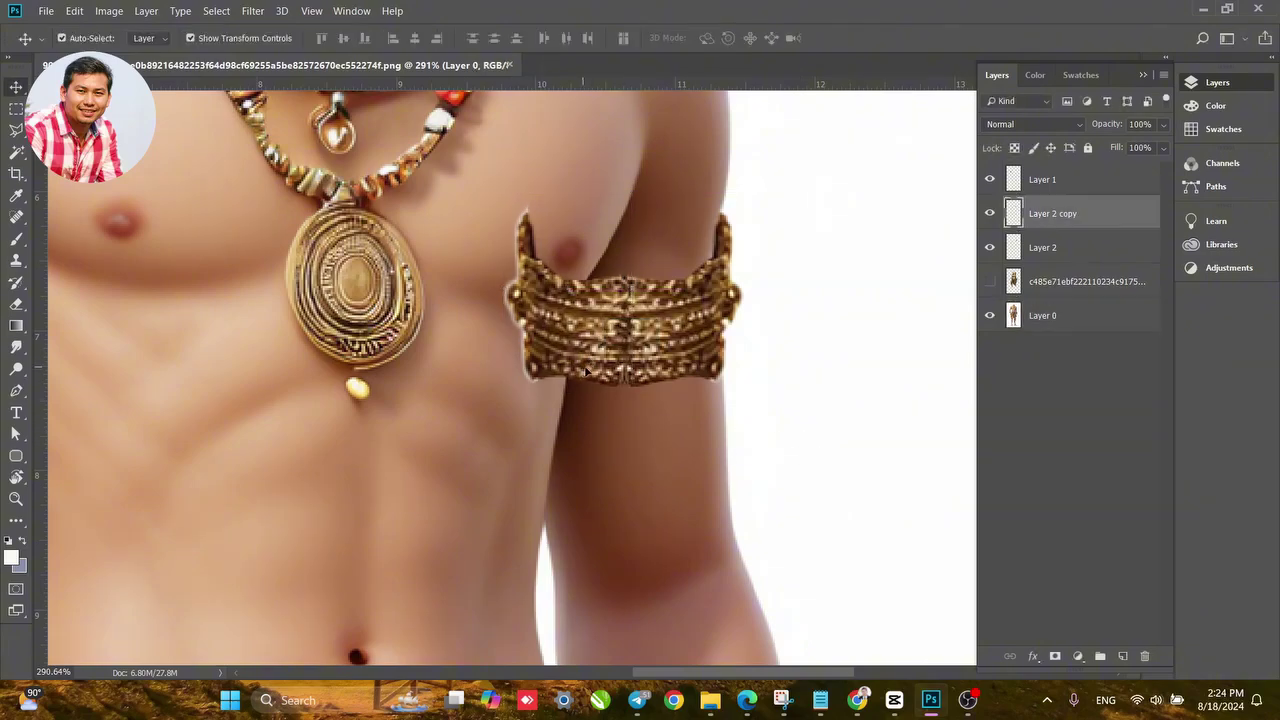
{"action": "left_click_drag", "start_coordinate": [586, 370], "coordinate": [590, 370]}
{"action": "key", "text": "Right"}
{"action": "key", "text": "Right"}
{"action": "key", "text": "Right"}
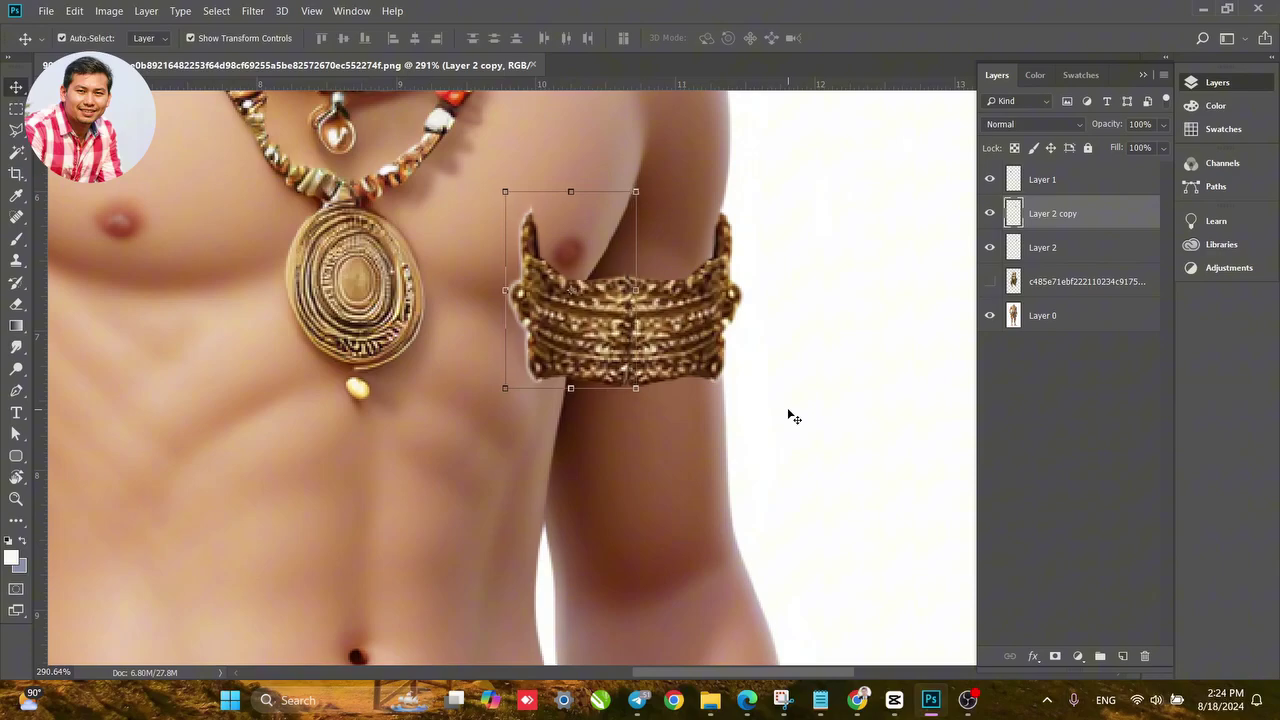
{"action": "key", "text": "Down"}
{"action": "key", "text": "Right"}
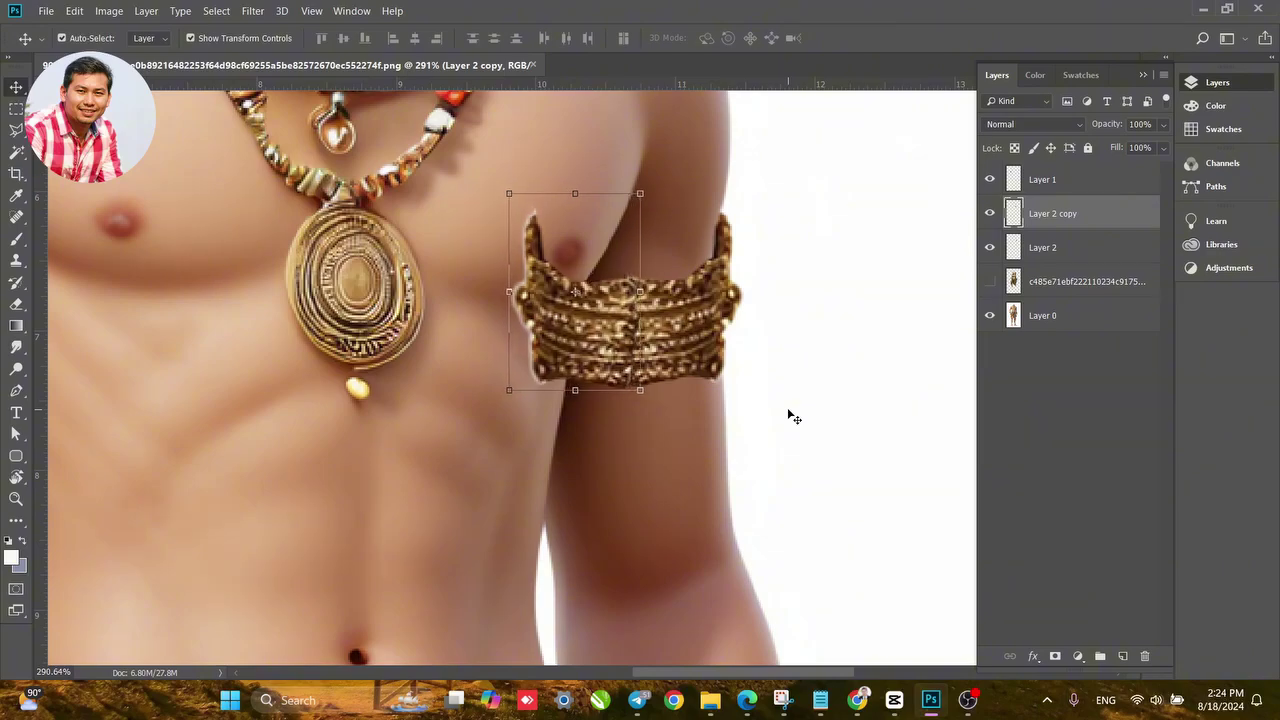
{"action": "key", "text": "Up"}
{"action": "left_click", "coordinate": [752, 410]}
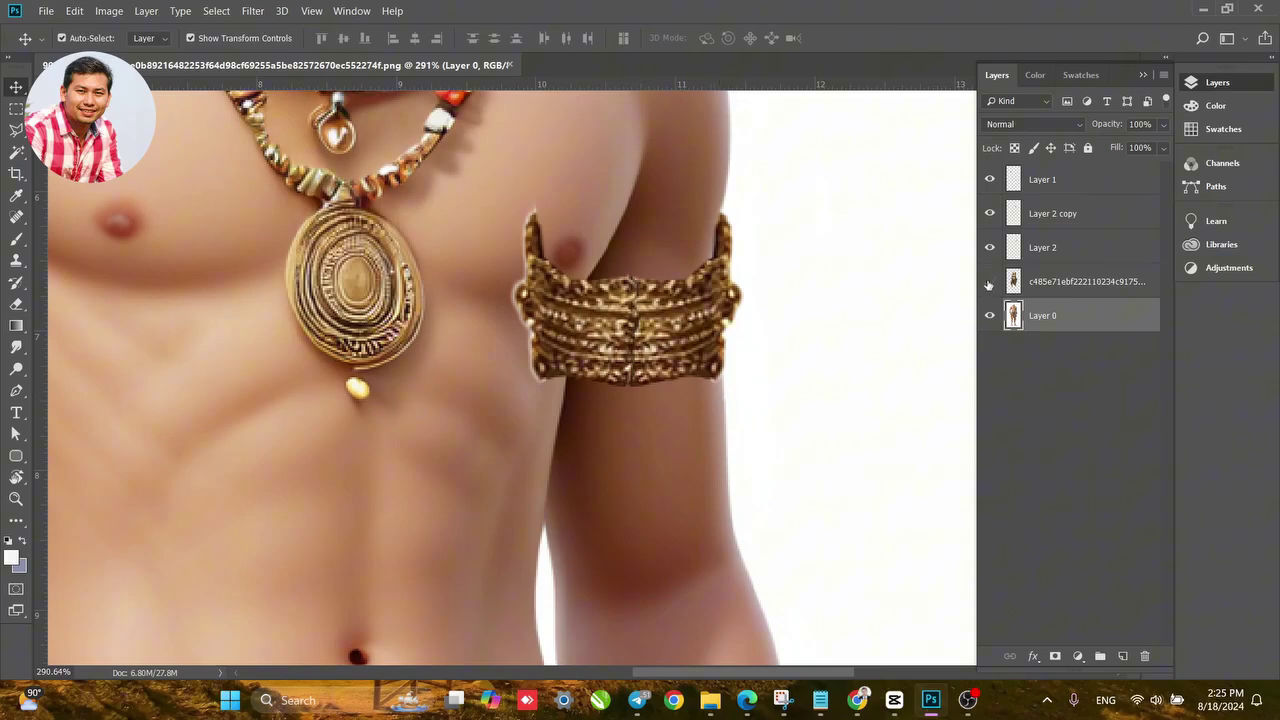
Merge the Layer 2 and Layer 2 copy armlet halves into a single layer.
{"action": "left_click", "coordinate": [735, 325]}
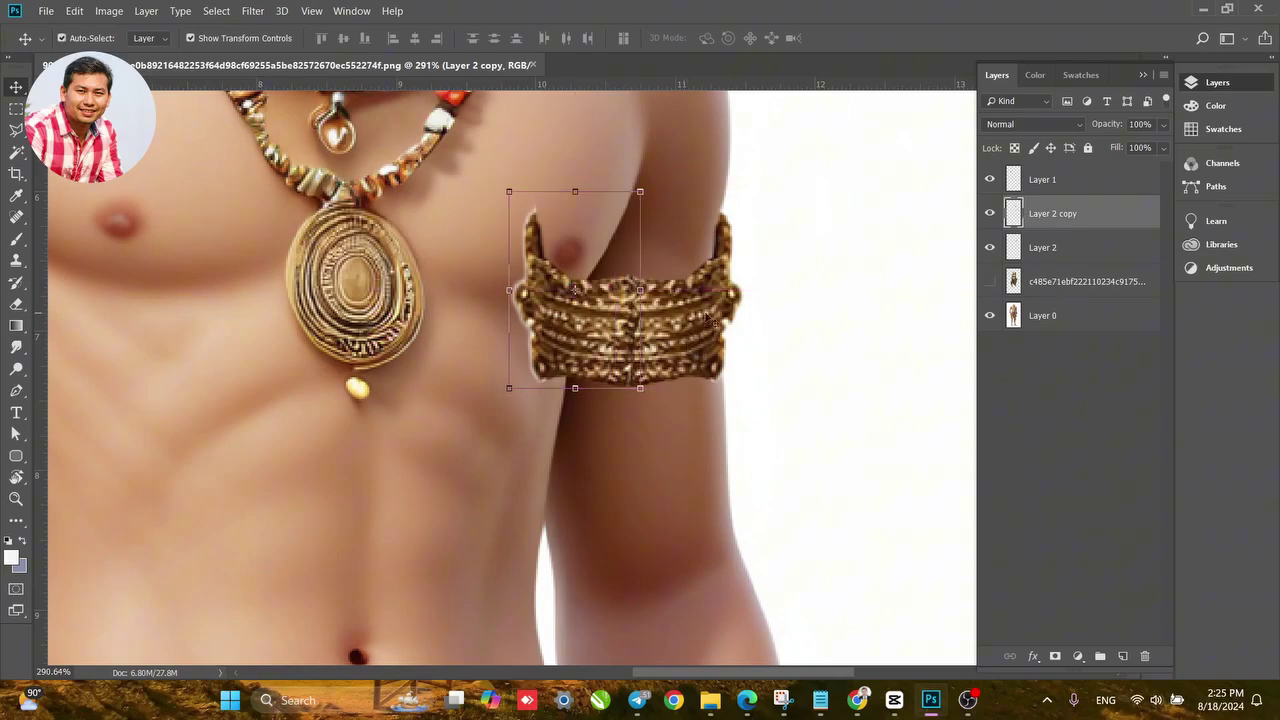
{"action": "left_click", "coordinate": [1040, 251]}
{"action": "left_click", "coordinate": [1046, 219], "text": "ctrl"}
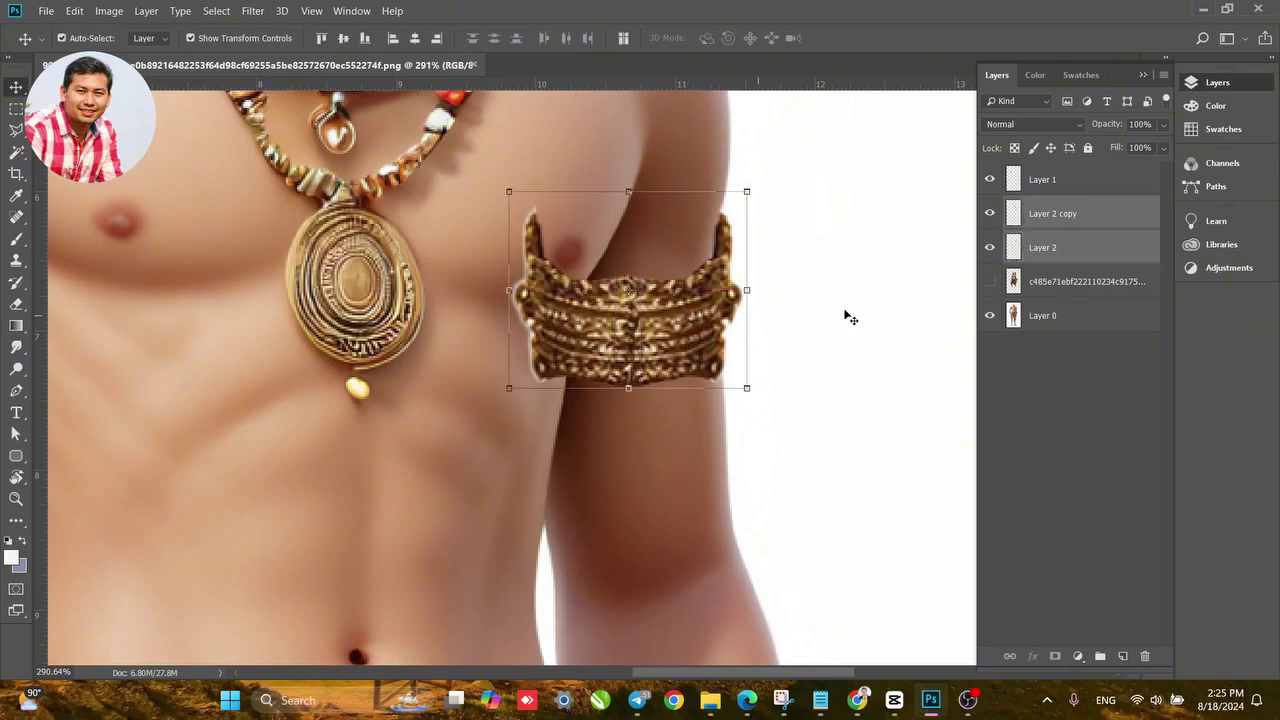
{"action": "right_click", "coordinate": [1066, 218]}
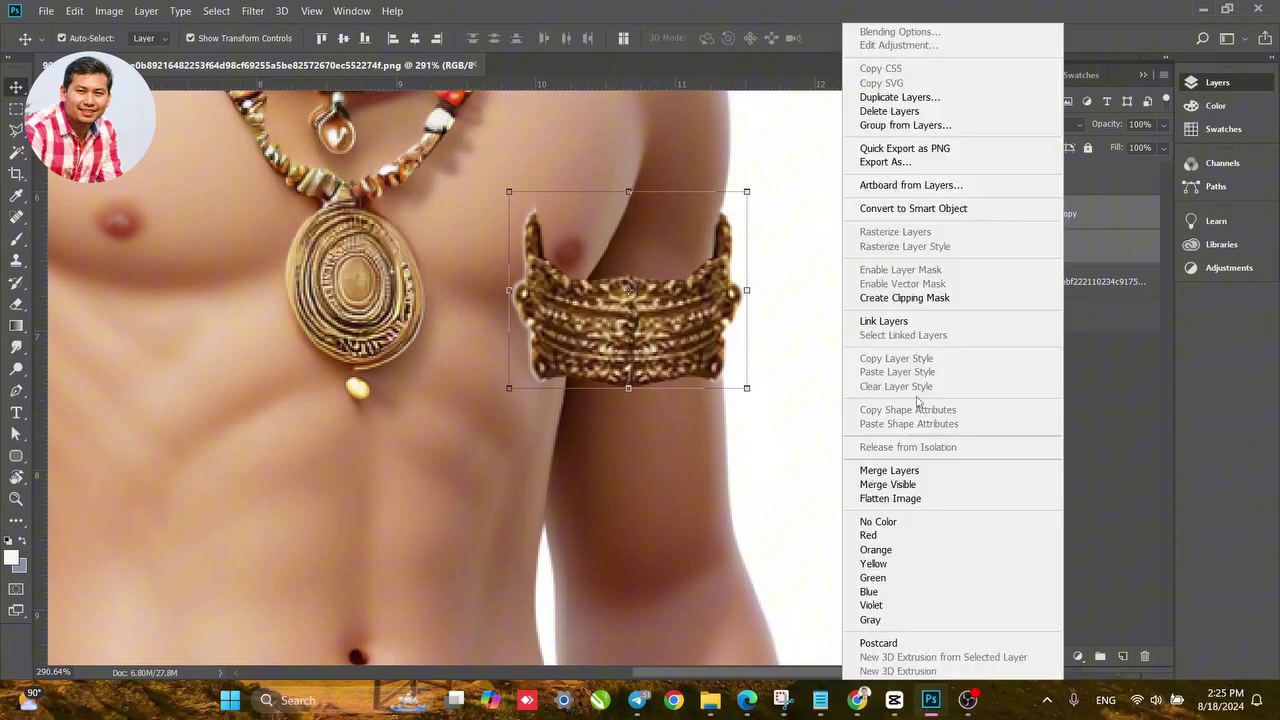
{"action": "left_click", "coordinate": [889, 471]}
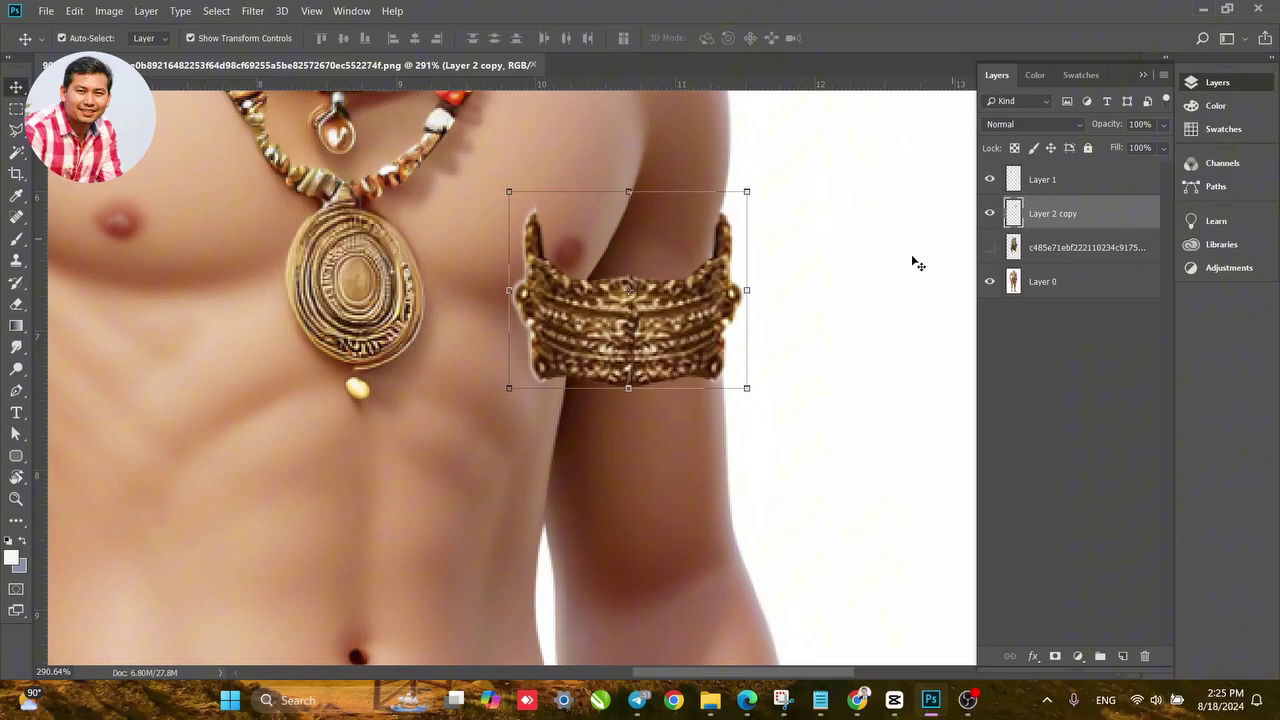
{"action": "left_click", "coordinate": [868, 337]}
Load the merged armlet as a selection and try the Healing Brush at 8 px on its middle seam.
{"action": "scroll", "coordinate": [690, 354], "scroll_direction": "up", "scroll_amount": 2}
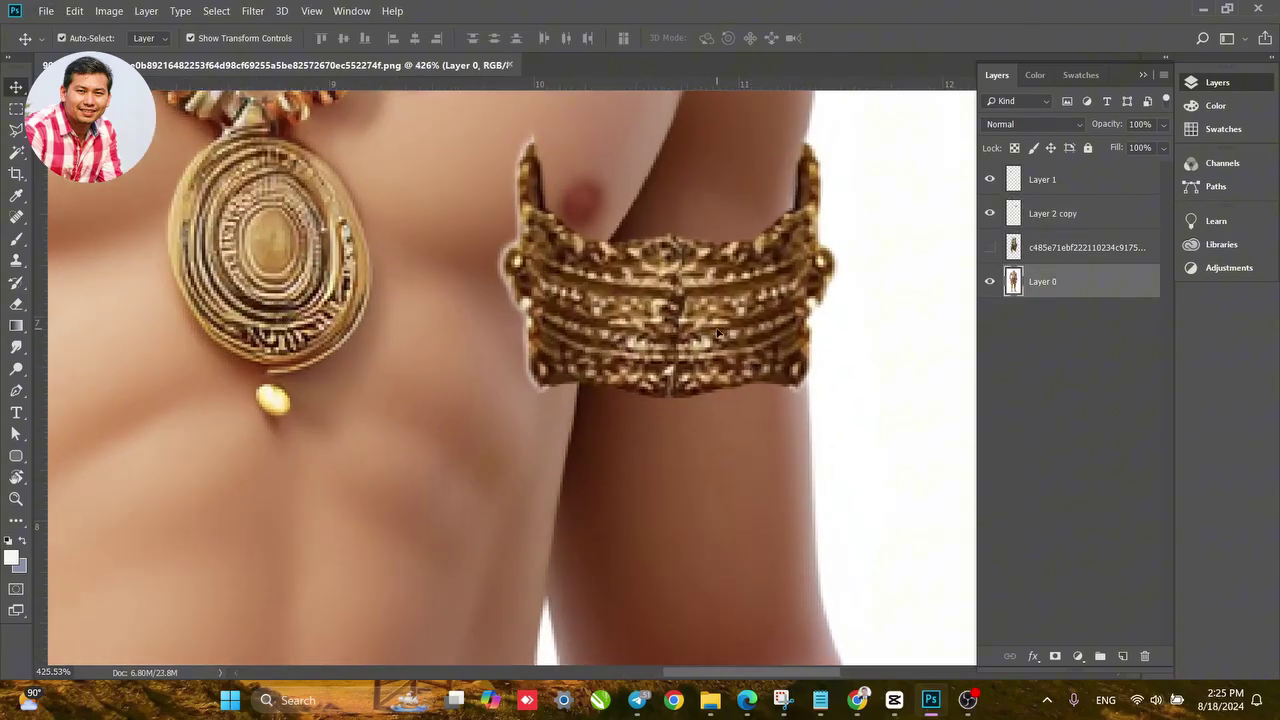
{"action": "left_click", "coordinate": [1050, 213]}
{"action": "left_click", "coordinate": [1013, 214], "text": "ctrl"}
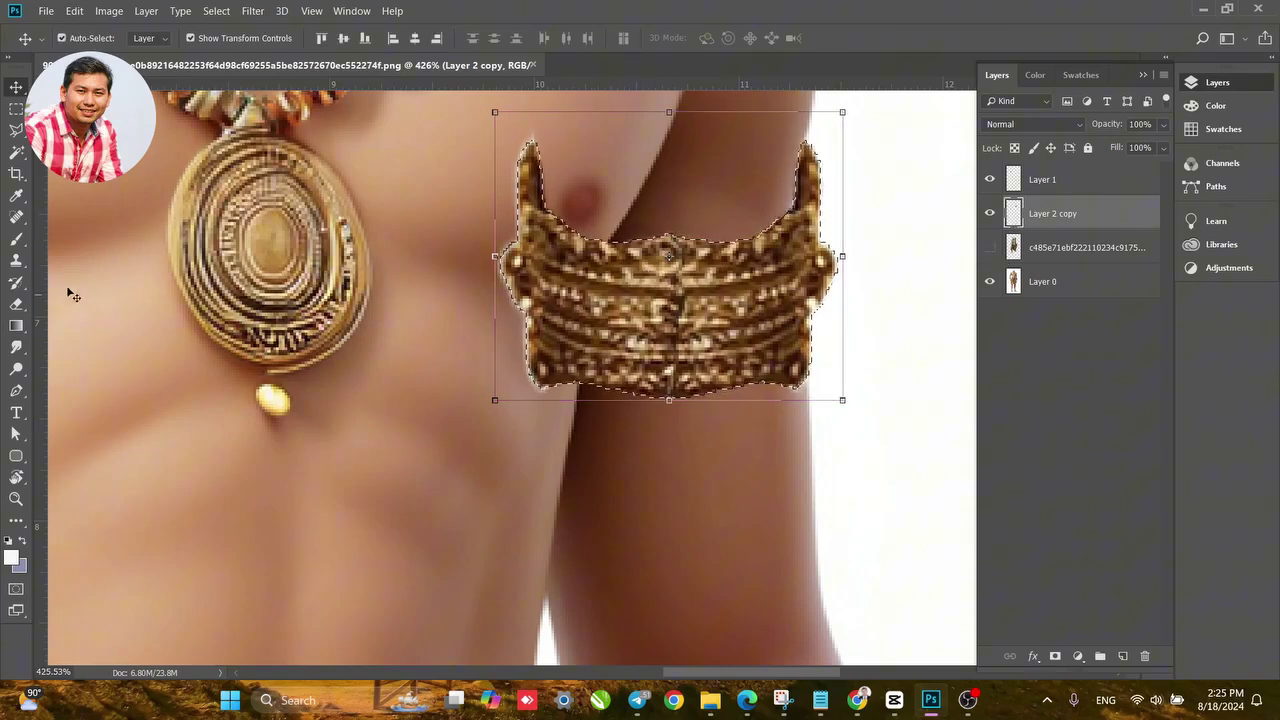
{"action": "left_click", "coordinate": [14, 218]}
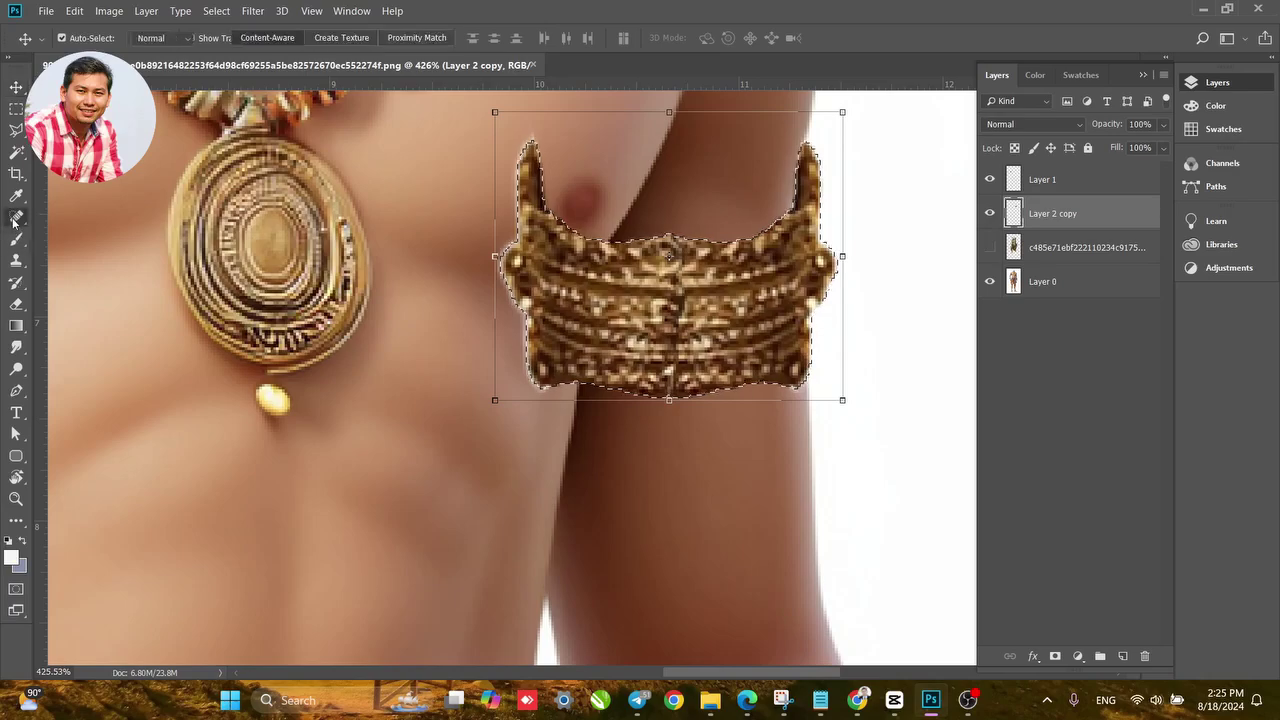
{"action": "right_click", "coordinate": [14, 218]}
{"action": "left_click", "coordinate": [80, 230]}
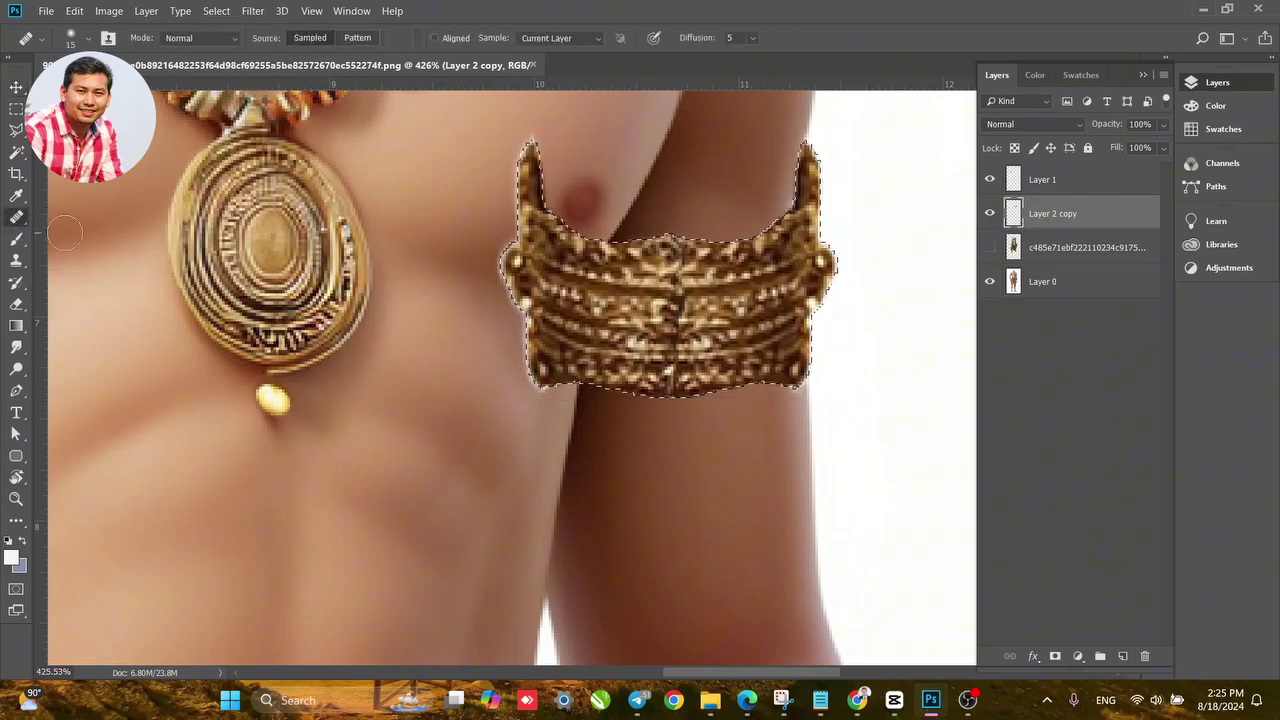
{"action": "right_click", "coordinate": [683, 303]}
{"action": "mouse_move", "coordinate": [722, 340]}
{"action": "left_mouse_down"}
{"action": "mouse_move", "coordinate": [764, 336]}
{"action": "mouse_move", "coordinate": [716, 340]}
{"action": "left_mouse_up"}
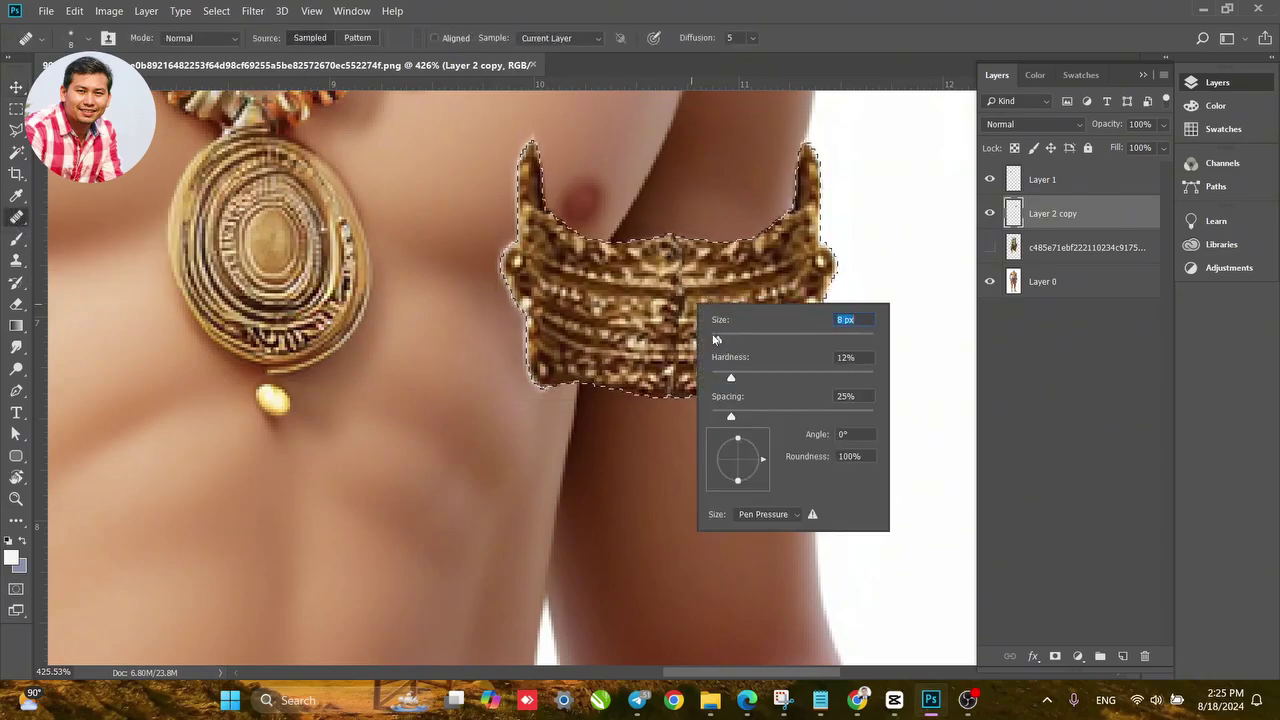
{"action": "left_click", "coordinate": [681, 328]}
{"action": "left_click", "coordinate": [668, 279]}
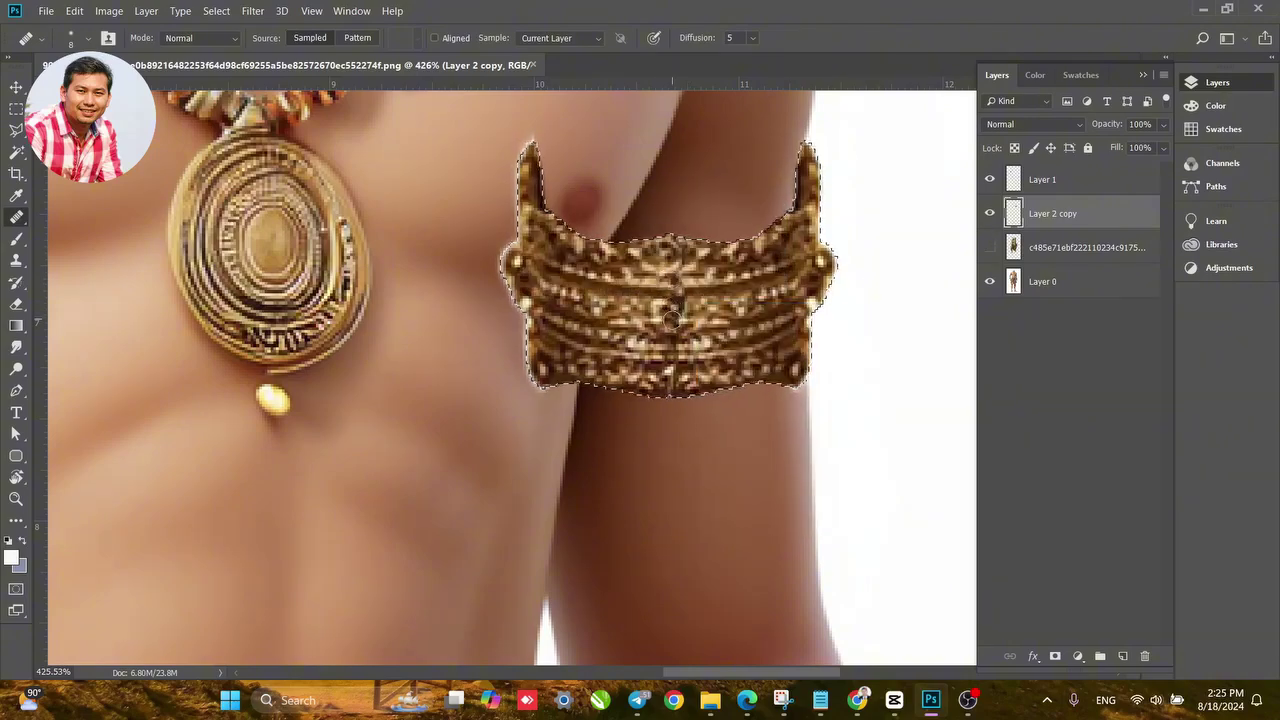
Try to blend the armlet's middle seam with Spot Healing Brush strokes along its full height.
{"action": "right_click", "coordinate": [19, 220]}
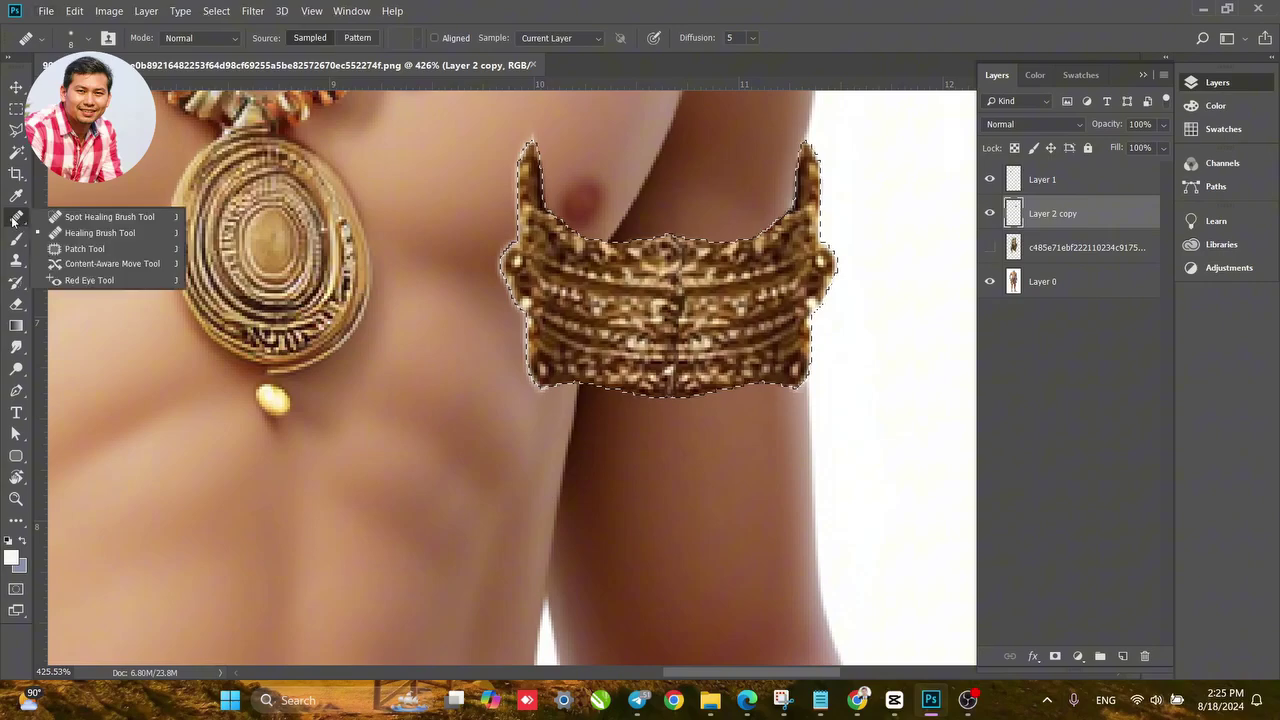
{"action": "left_click", "coordinate": [90, 213]}
{"action": "mouse_move", "coordinate": [679, 304]}
{"action": "left_mouse_down"}
{"action": "mouse_move", "coordinate": [686, 363]}
{"action": "mouse_move", "coordinate": [678, 328]}
{"action": "mouse_move", "coordinate": [676, 394]}
{"action": "left_mouse_up"}
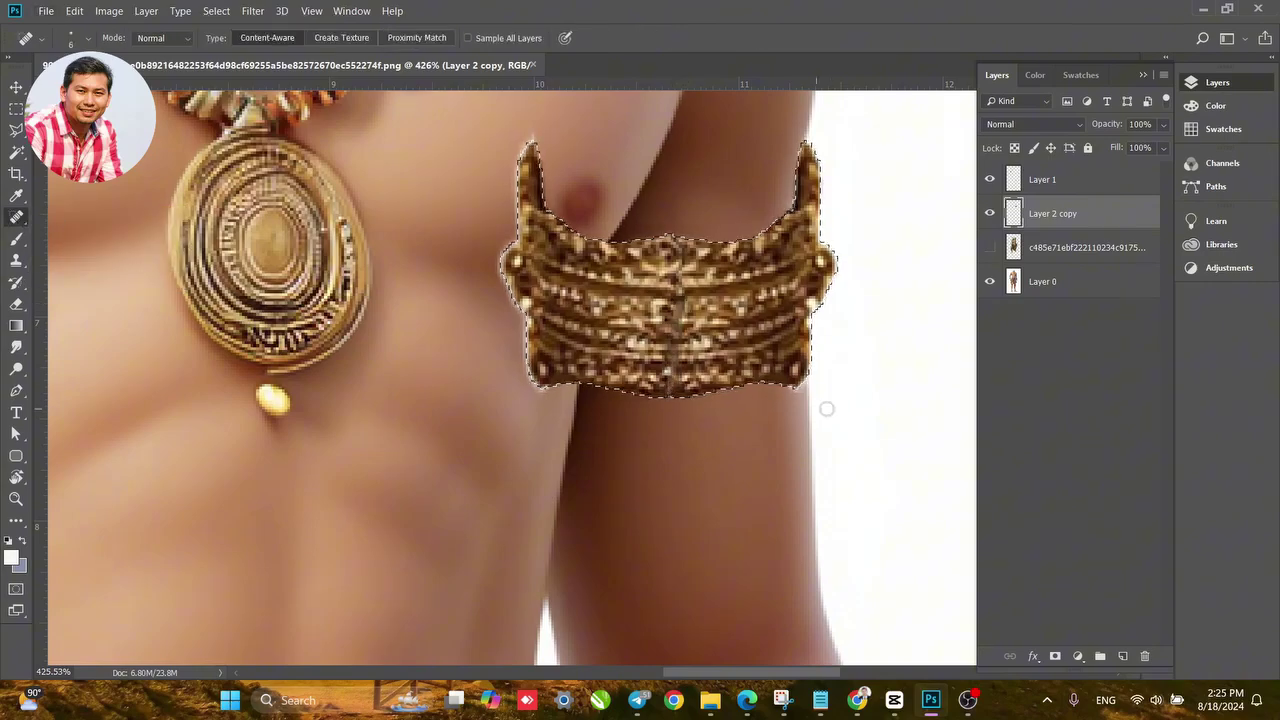
{"action": "left_click_drag", "start_coordinate": [686, 325], "coordinate": [676, 238]}
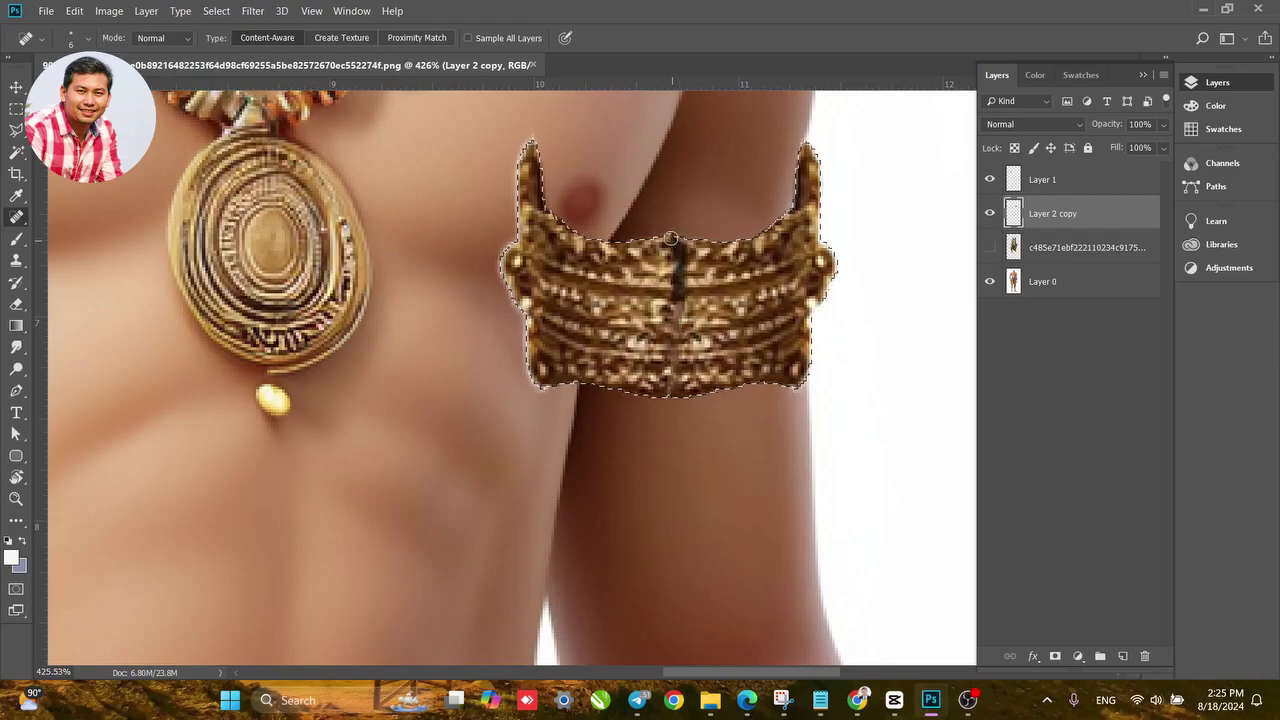
{"action": "scroll", "coordinate": [680, 345], "scroll_direction": "down", "scroll_amount": 2}
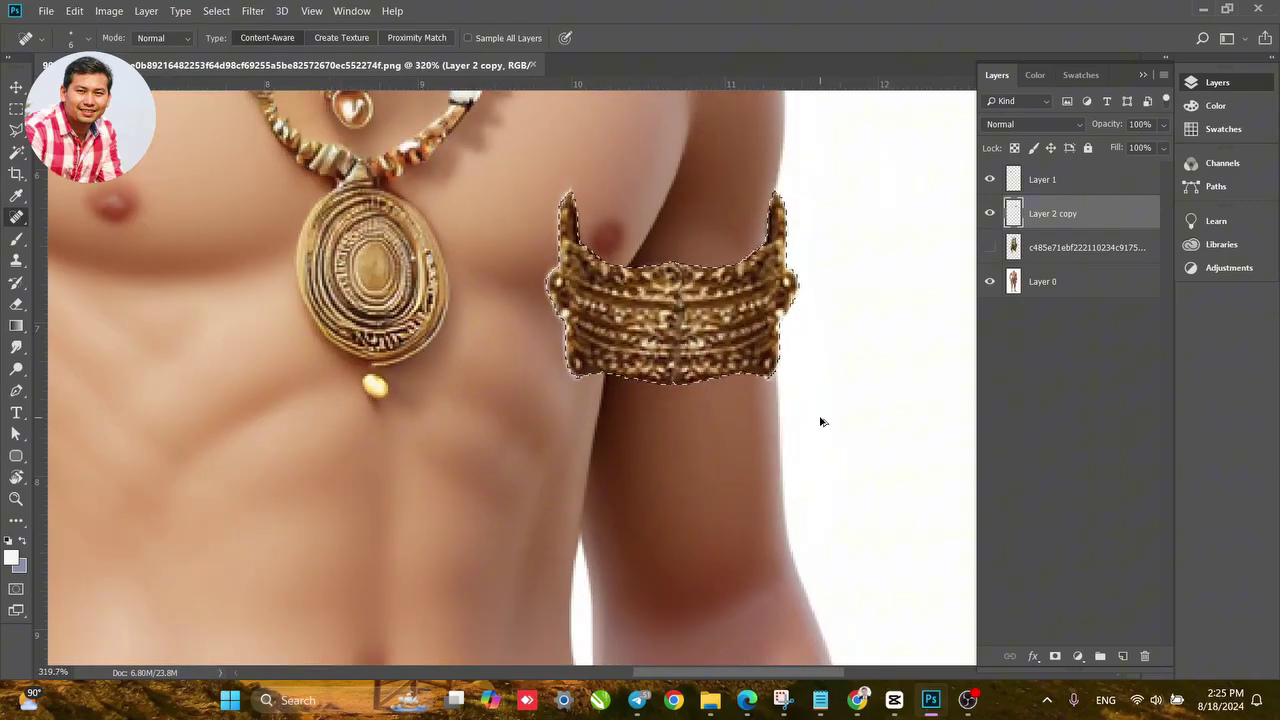
Undo the healing strokes on the armlet's seam and clear the selection.
{"action": "key", "text": "alt+z"}
{"action": "key", "text": "alt+z"}
{"action": "key", "text": "ctrl+d"}
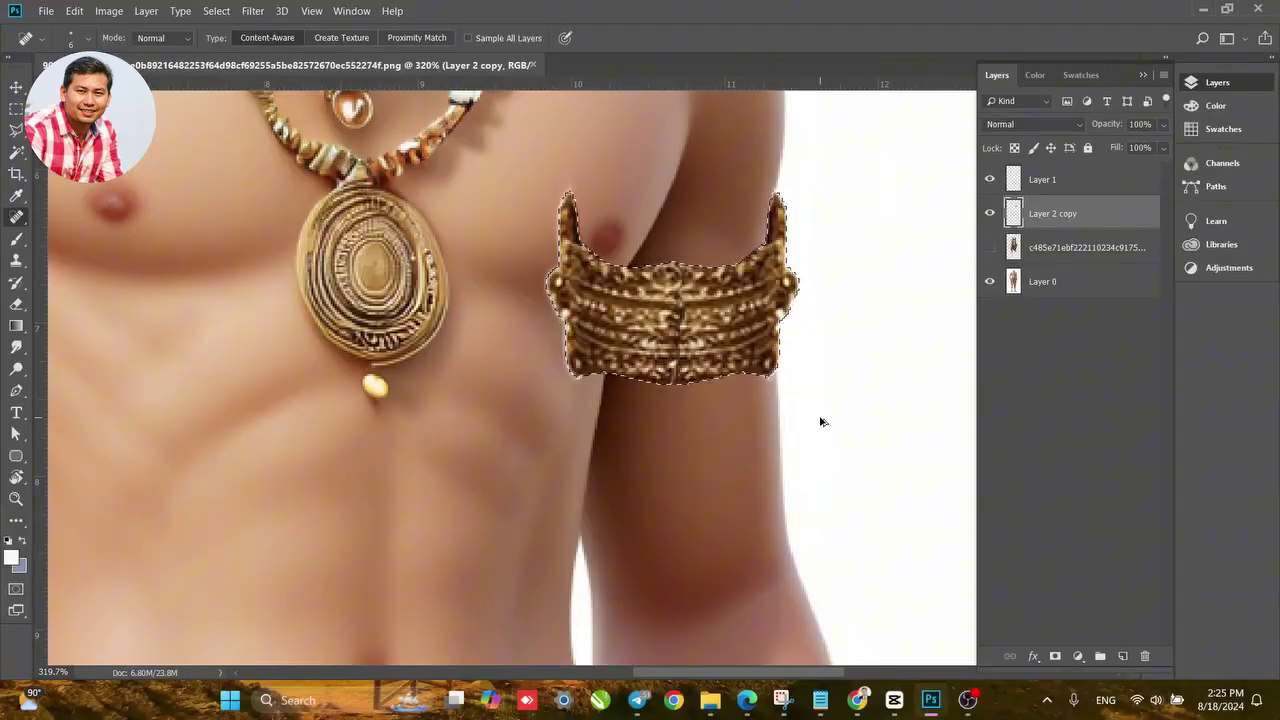
{"action": "key", "text": "alt+z"}
{"action": "key", "text": "alt+z"}
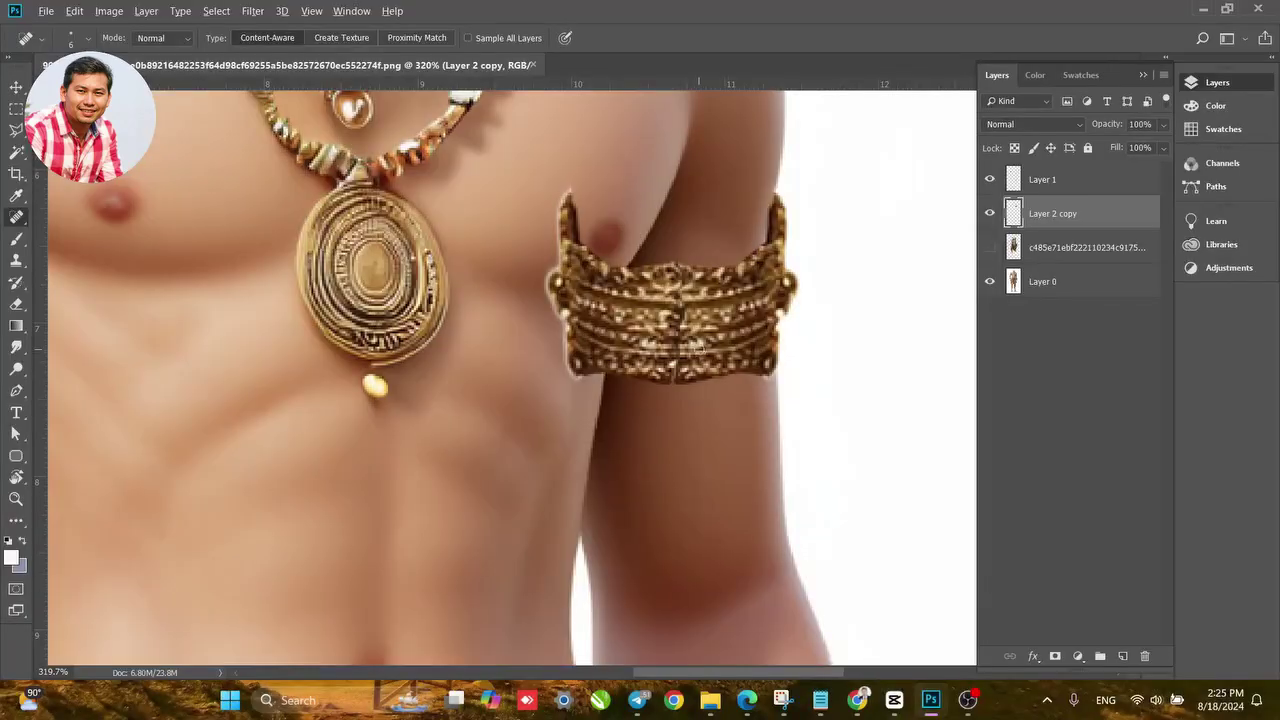
Clone over the armlet's middle seam along its full height using the Clone Stamp tool with a 4 px brush.
{"action": "scroll", "coordinate": [698, 345], "scroll_direction": "up", "scroll_amount": 3}
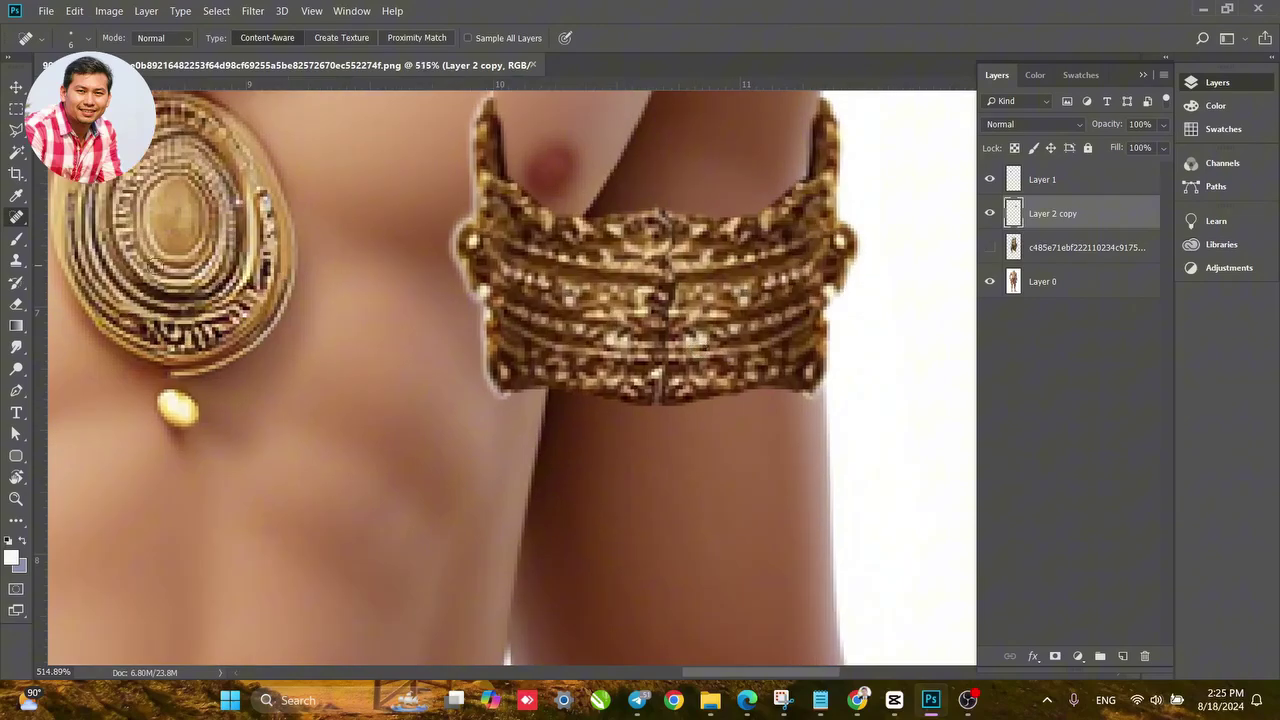
{"action": "left_click", "coordinate": [16, 259]}
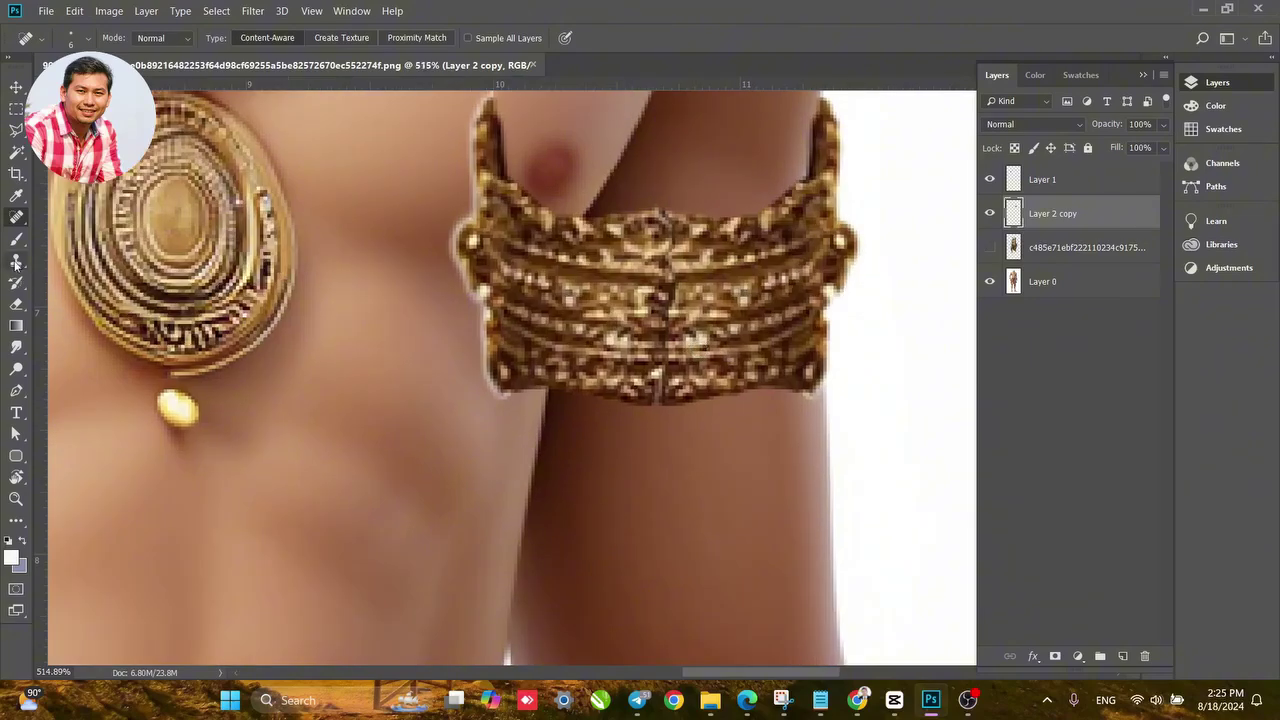
{"action": "right_click", "coordinate": [692, 292]}
{"action": "left_click_drag", "start_coordinate": [780, 332], "coordinate": [781, 330]}
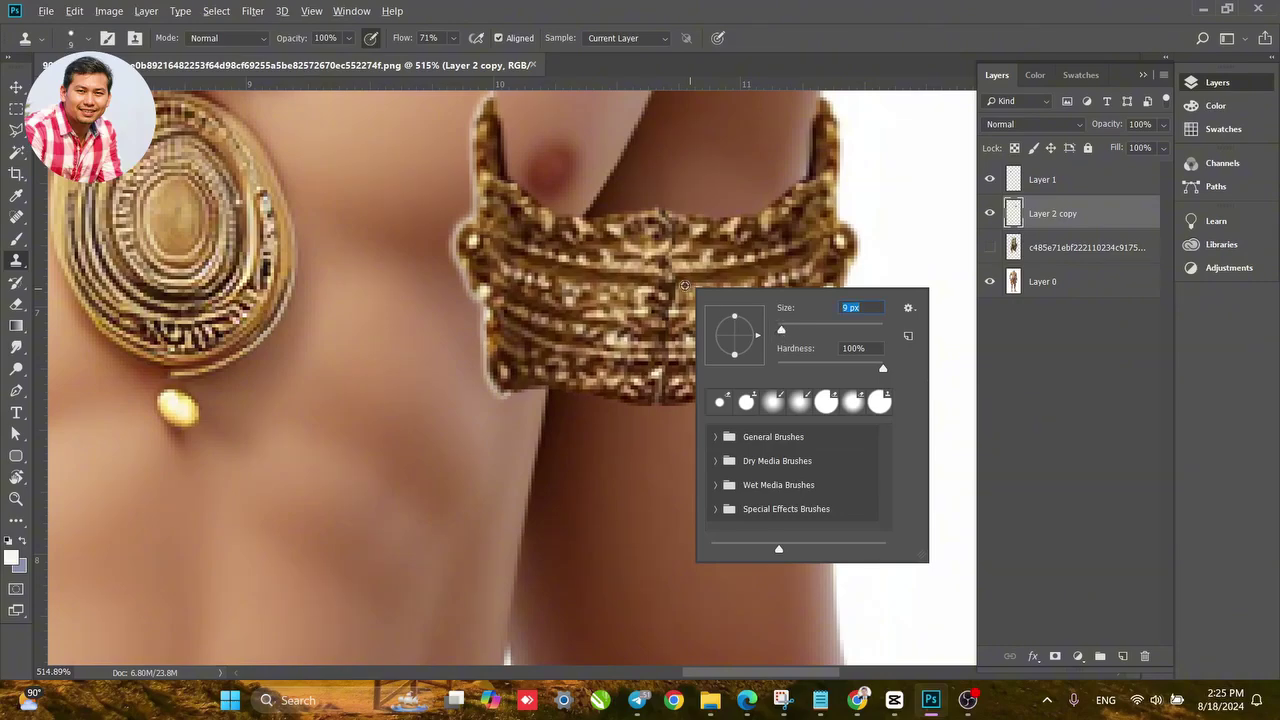
{"action": "key", "text": "Return"}
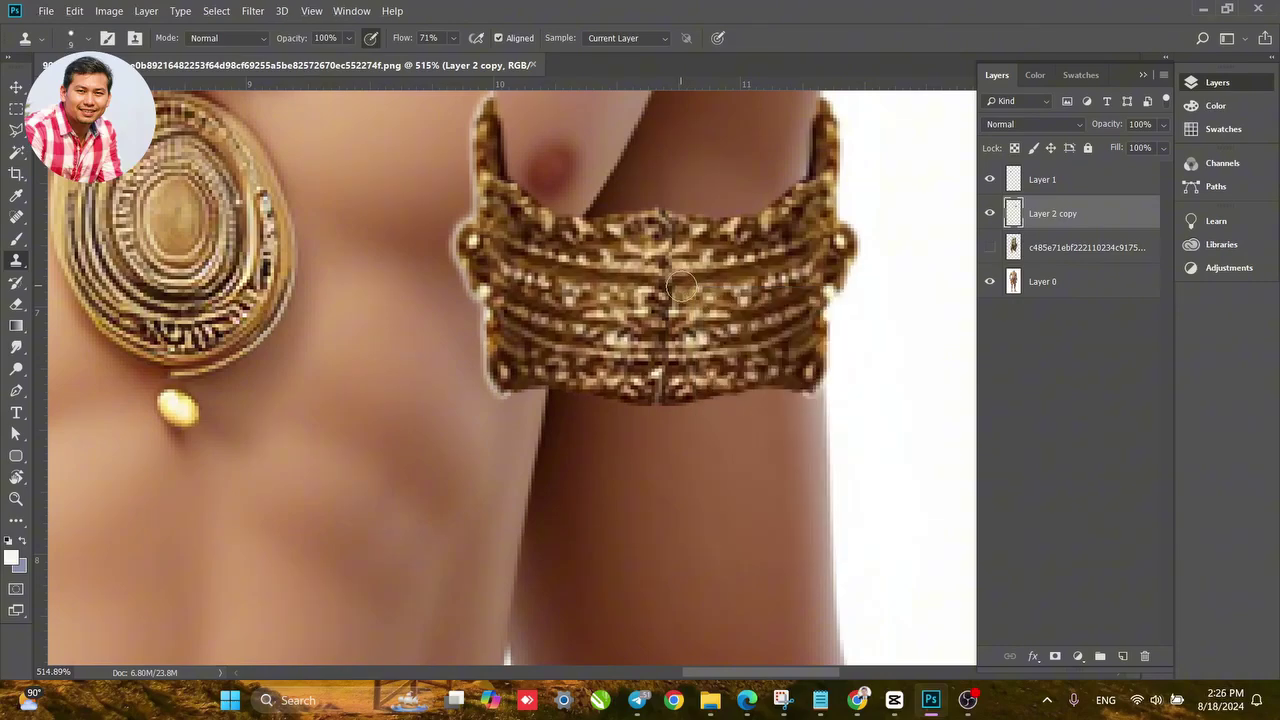
{"action": "scroll", "coordinate": [684, 289], "scroll_direction": "up", "scroll_amount": 3}
{"action": "scroll", "coordinate": [684, 289], "scroll_direction": "down", "scroll_amount": 2}
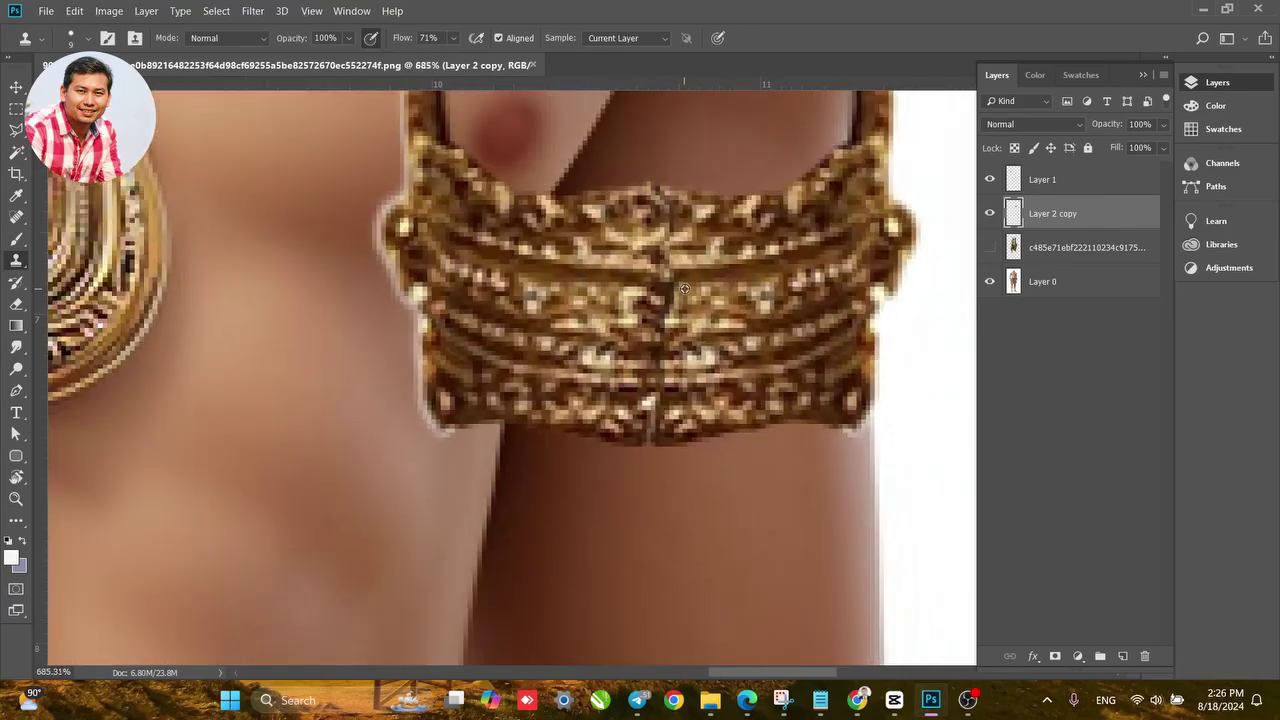
{"action": "right_click", "coordinate": [684, 290]}
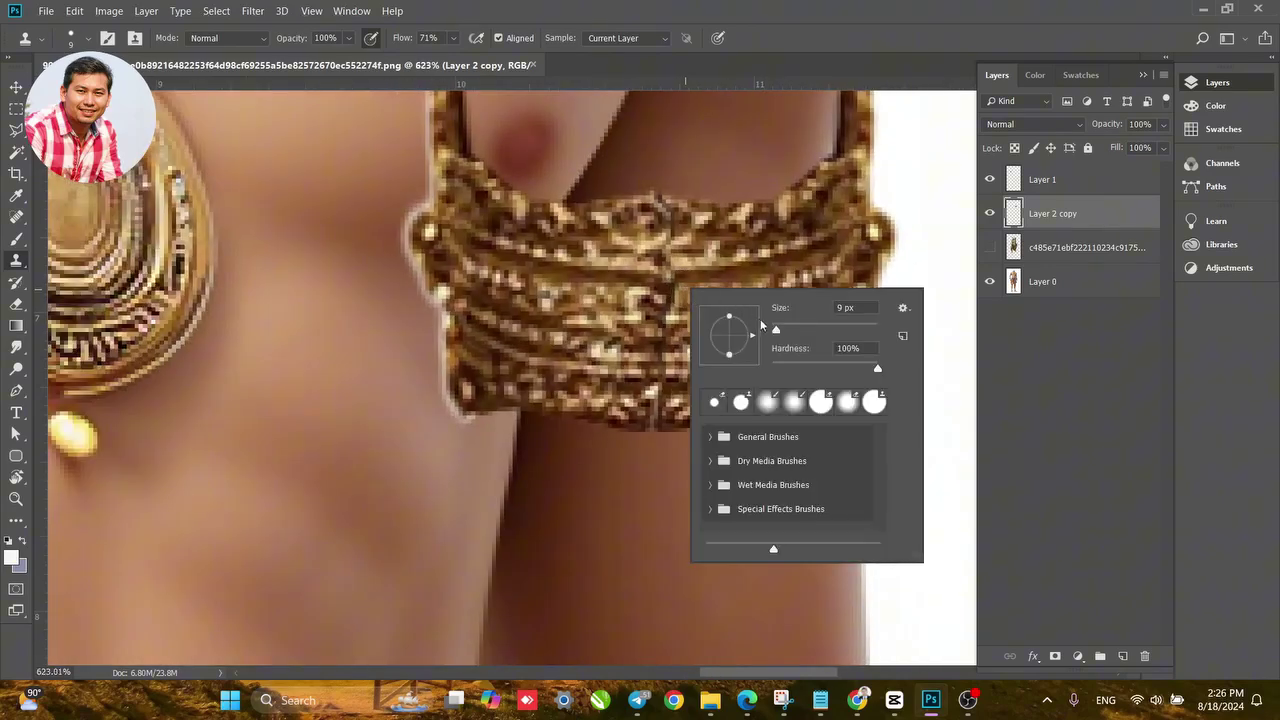
{"action": "left_click_drag", "start_coordinate": [776, 330], "coordinate": [774, 330]}
{"action": "key", "text": "Return"}
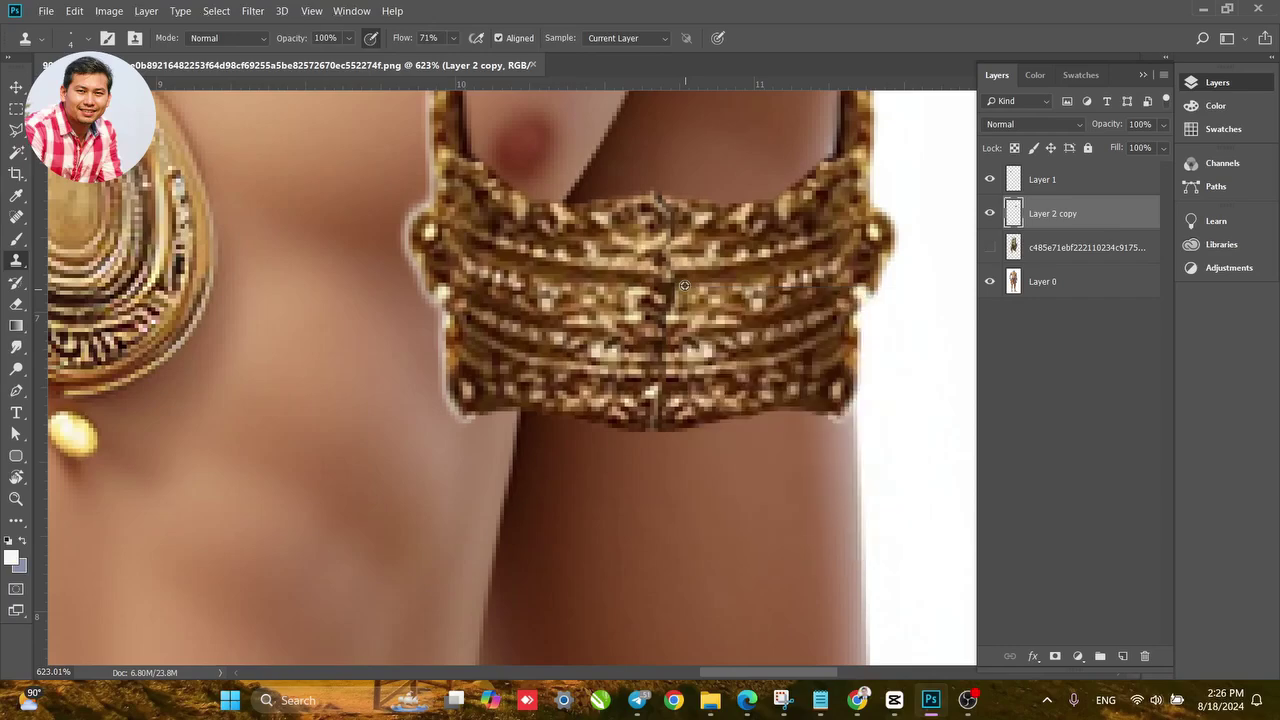
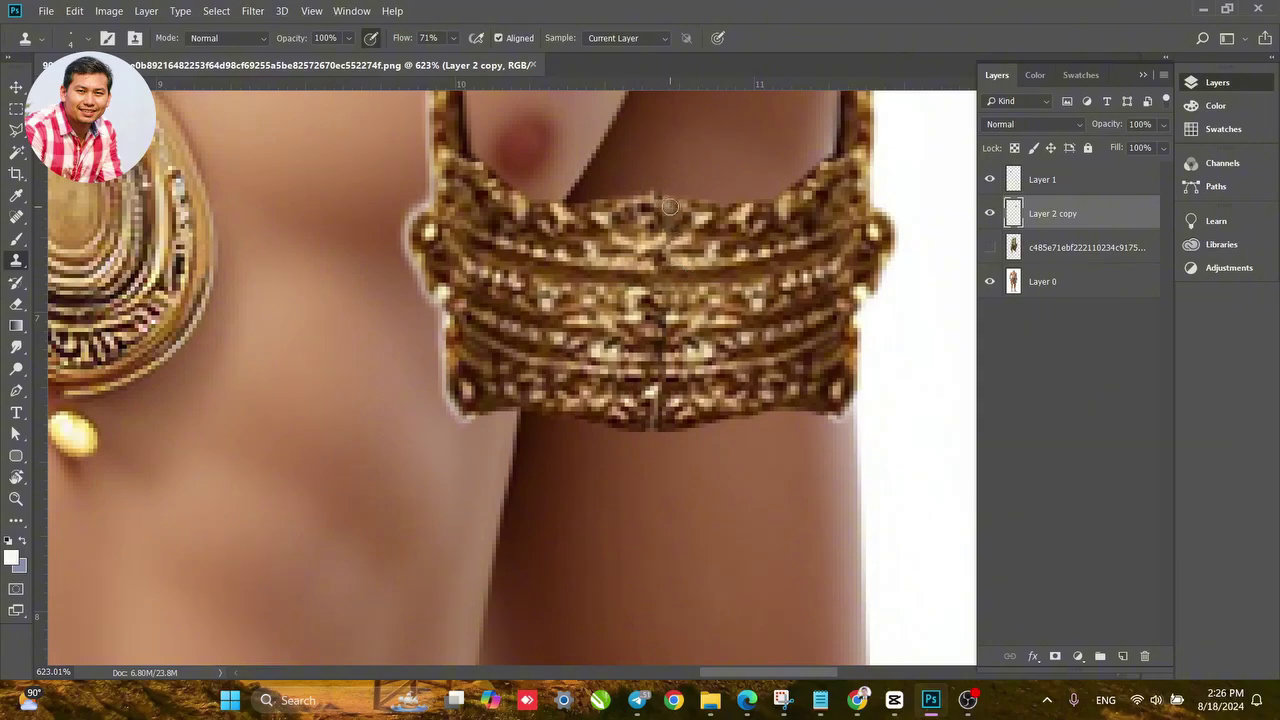
{"action": "left_click", "coordinate": [669, 211]}
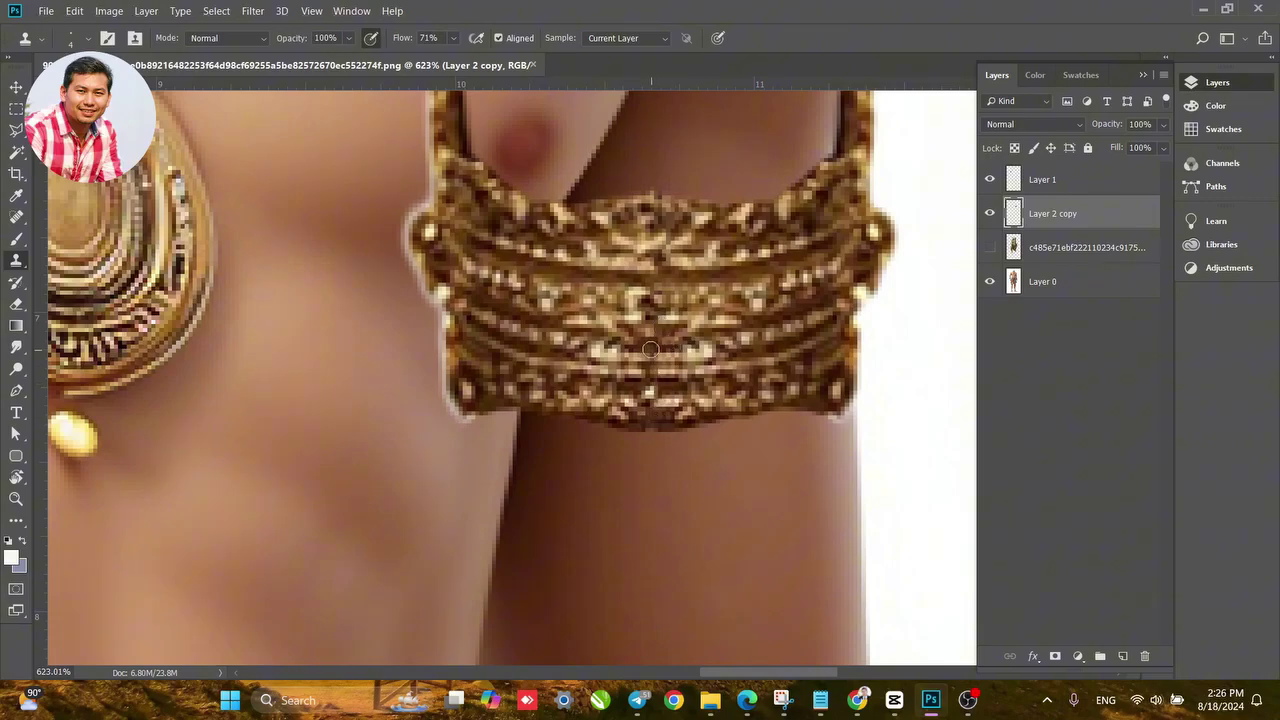
{"action": "scroll", "coordinate": [691, 365], "scroll_direction": "down", "scroll_amount": 1}
{"action": "scroll", "coordinate": [691, 365], "scroll_direction": "down", "scroll_amount": 2}
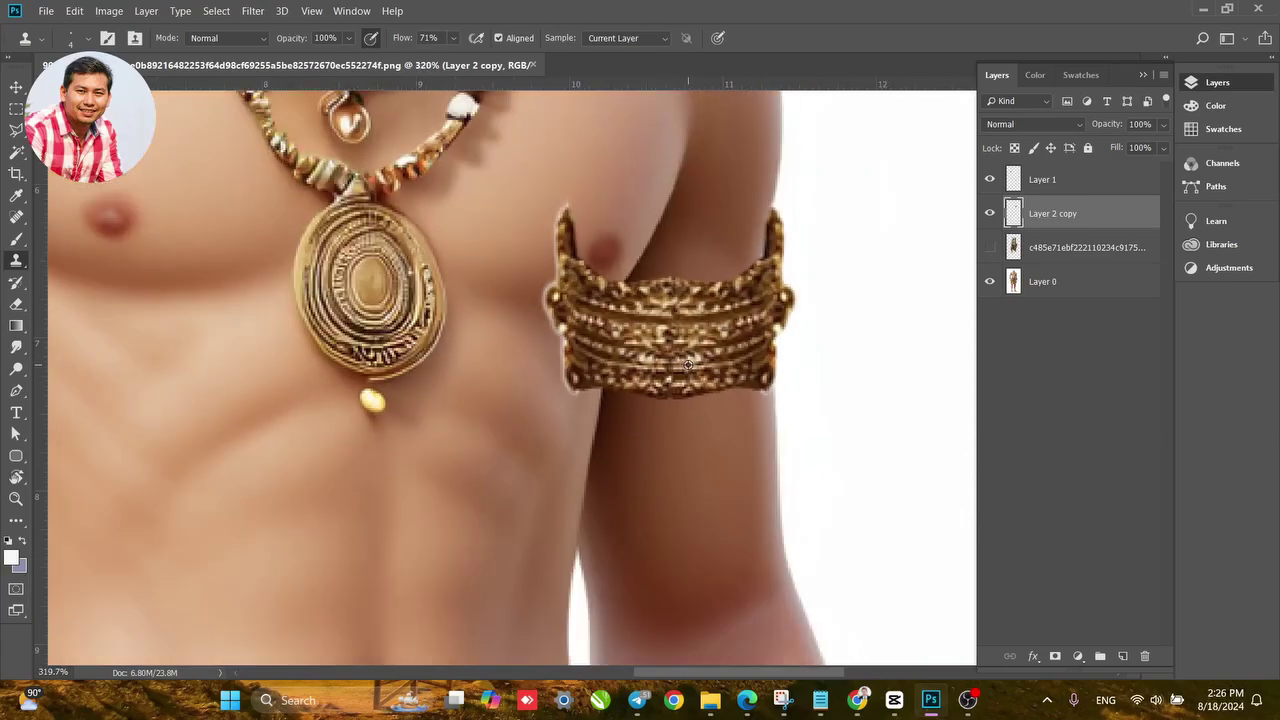
{"action": "scroll", "coordinate": [687, 341], "scroll_direction": "up", "scroll_amount": 3}
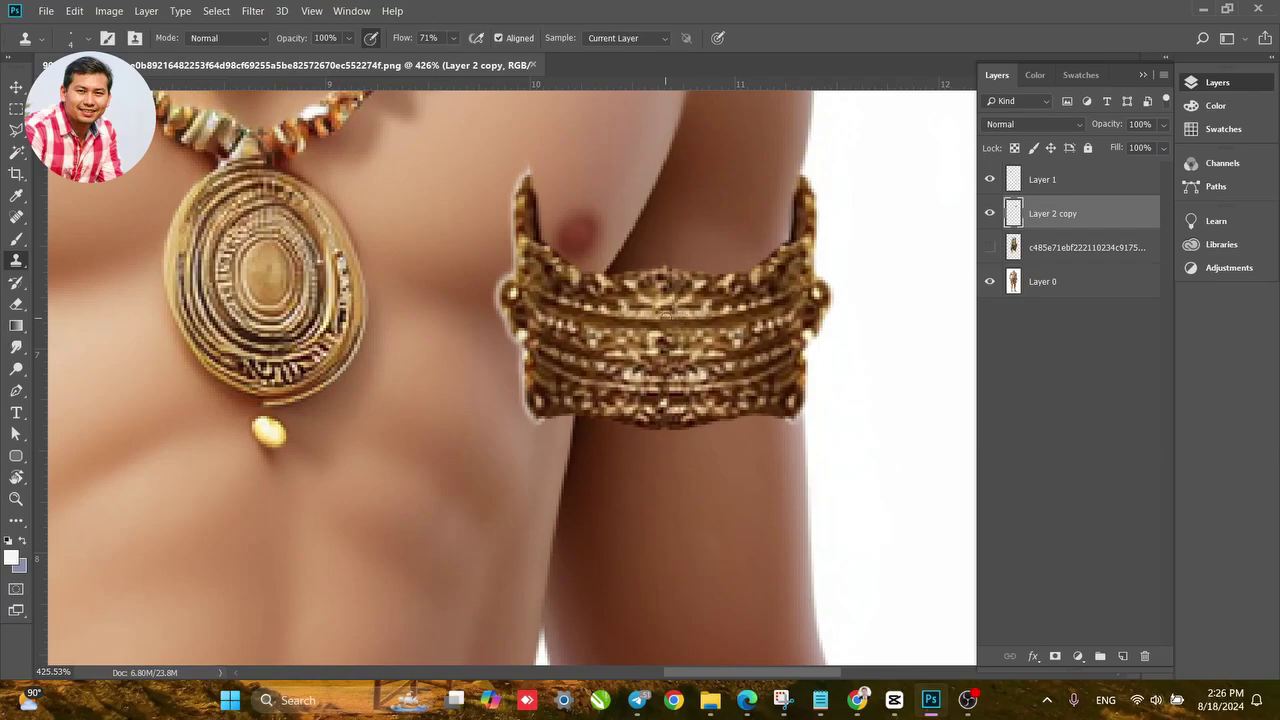
{"action": "scroll", "coordinate": [640, 345], "scroll_direction": "down", "scroll_amount": 3}
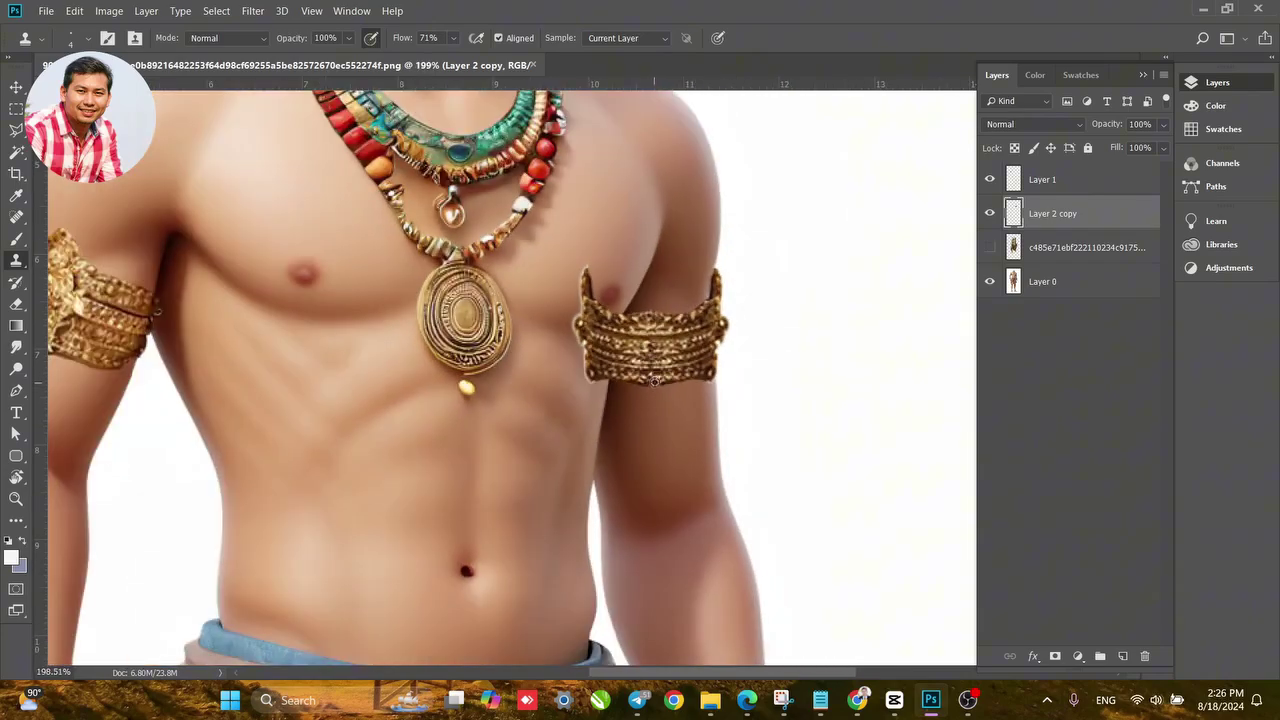
{"action": "scroll", "coordinate": [654, 379], "scroll_direction": "up", "scroll_amount": 3}
{"action": "scroll", "coordinate": [654, 379], "scroll_direction": "down", "scroll_amount": 3}
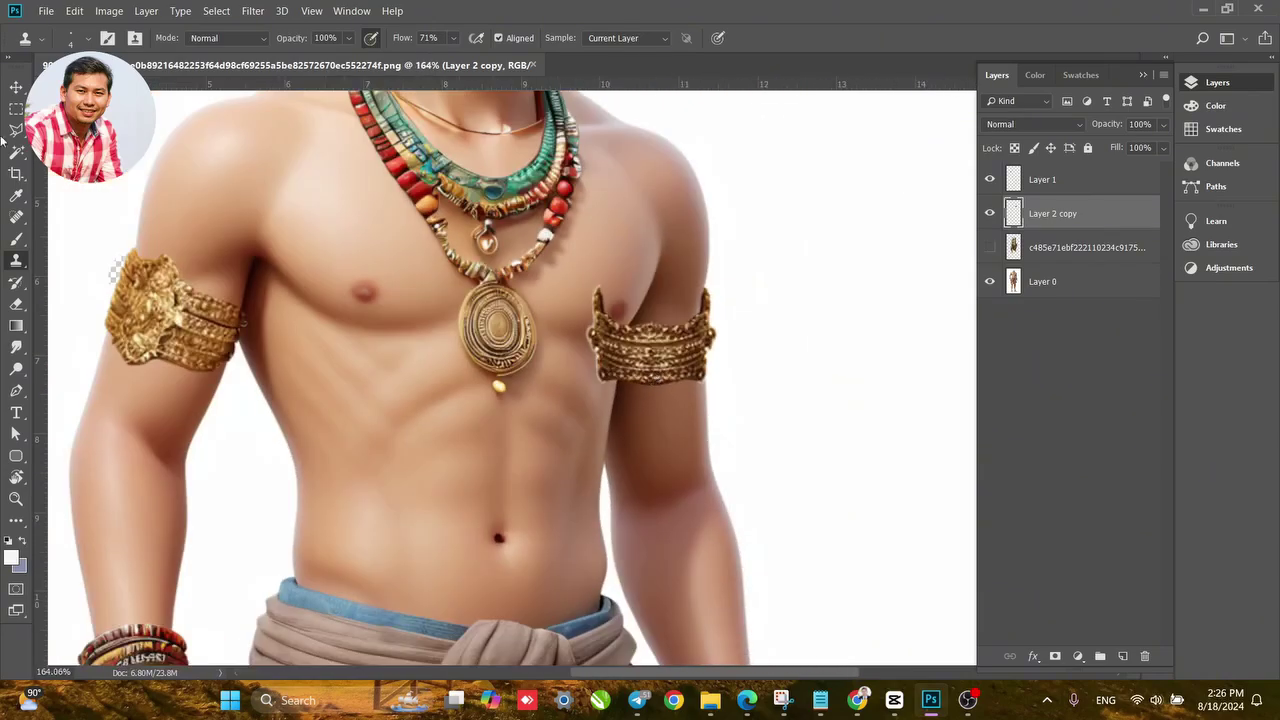
Show the hidden costume layer and make it the active layer at the gold wrist bracelet.
{"action": "left_click", "coordinate": [16, 87]}
{"action": "left_click", "coordinate": [785, 390]}
{"action": "left_click", "coordinate": [690, 384]}
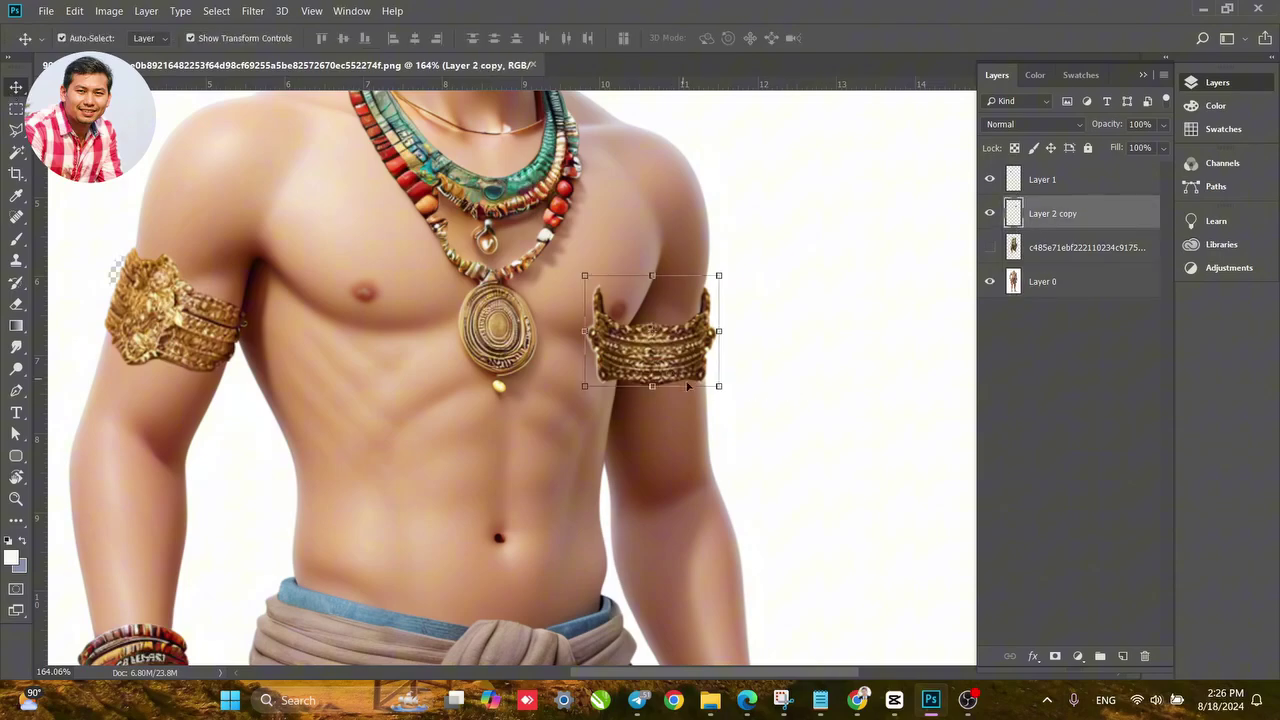
{"action": "scroll", "coordinate": [600, 407], "scroll_direction": "down", "scroll_amount": 5}
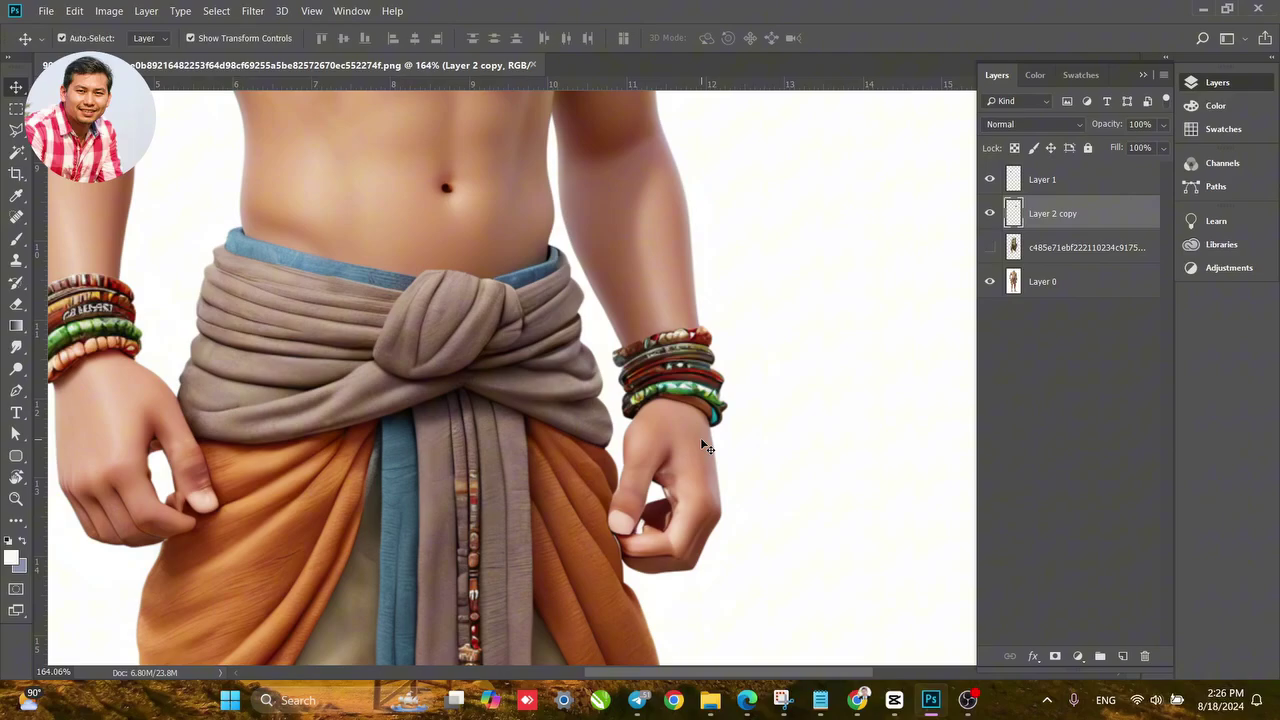
{"action": "left_click", "coordinate": [990, 248]}
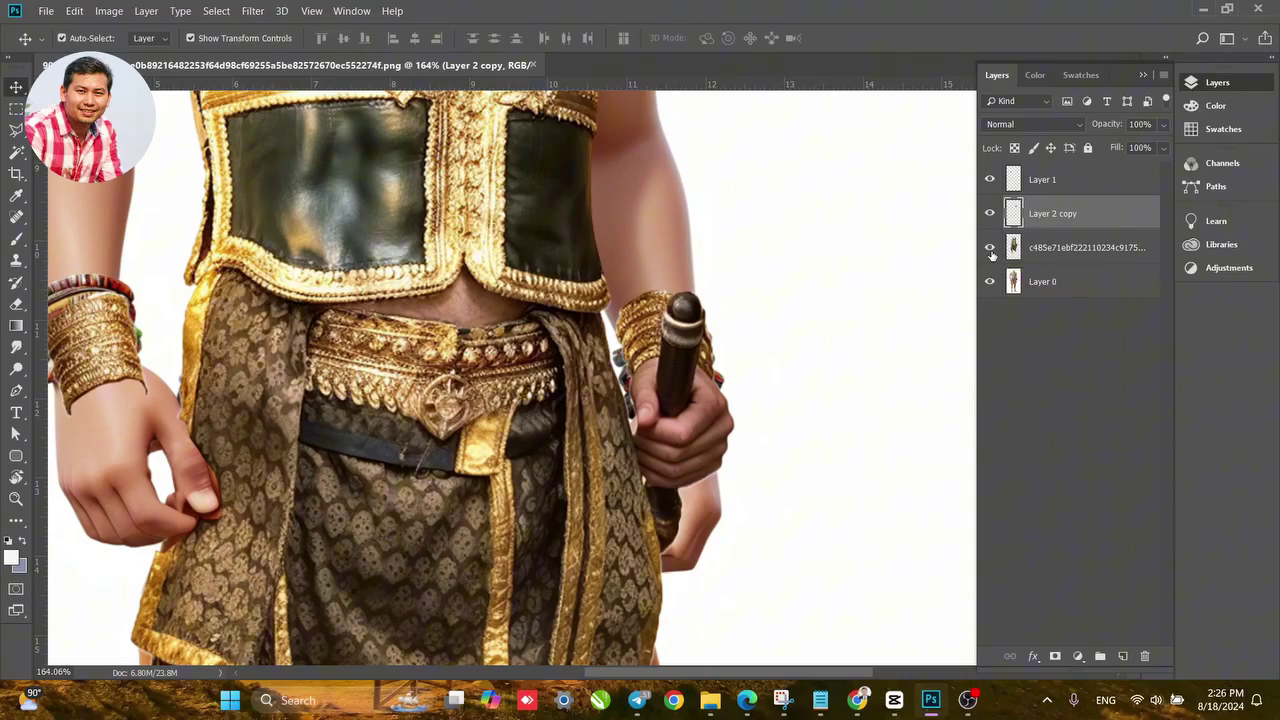
{"action": "left_click_drag", "start_coordinate": [170, 372], "coordinate": [487, 388]}
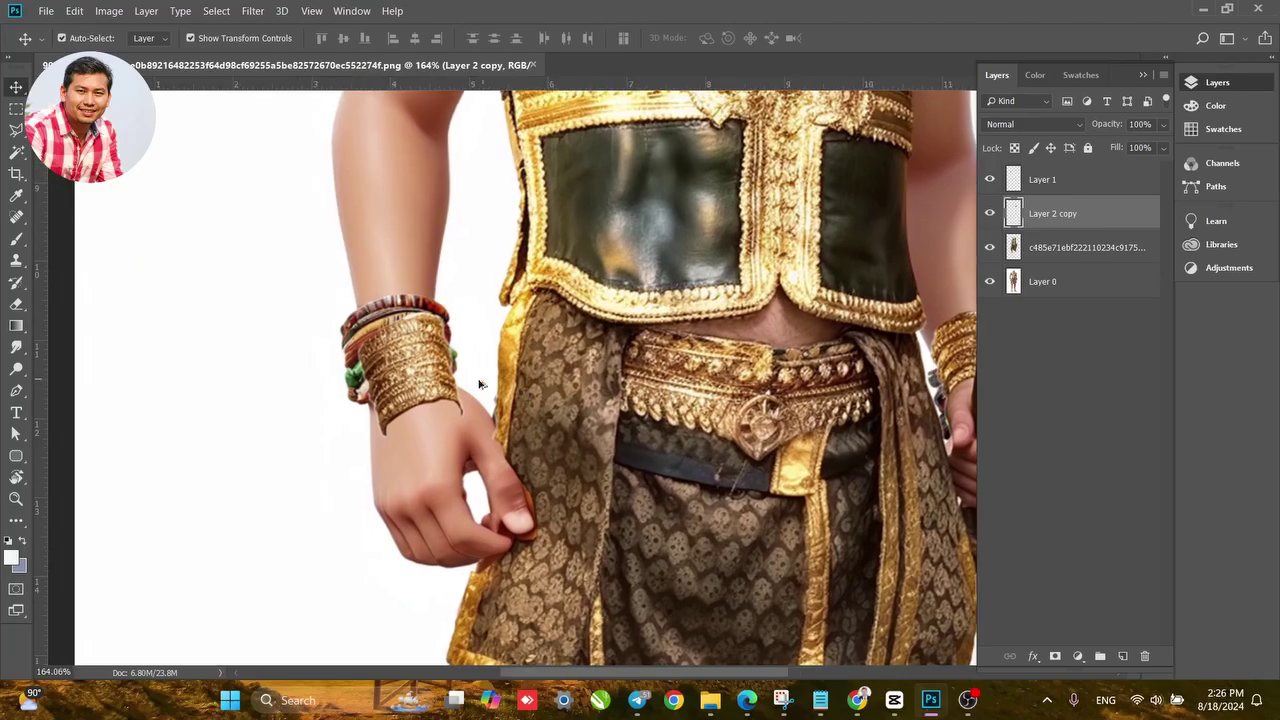
{"action": "scroll", "coordinate": [432, 427], "scroll_direction": "up", "scroll_amount": 5}
{"action": "scroll", "coordinate": [432, 428], "scroll_direction": "up", "scroll_amount": 2}
{"action": "left_click", "coordinate": [397, 349]}
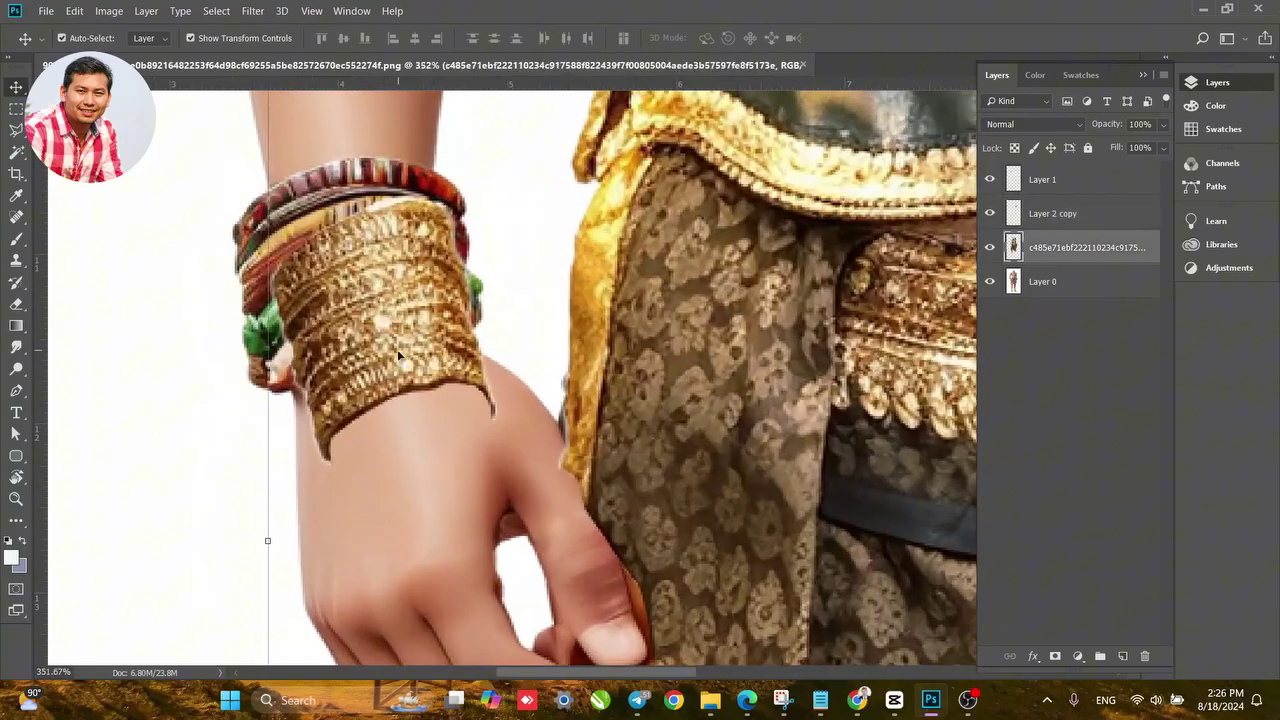
Select the gold bracelet with a rectangular marquee about 2.17 by 1.88 in and cut it onto its own new layer.
{"action": "left_click", "coordinate": [15, 109]}
{"action": "left_click_drag", "start_coordinate": [172, 168], "coordinate": [537, 483]}
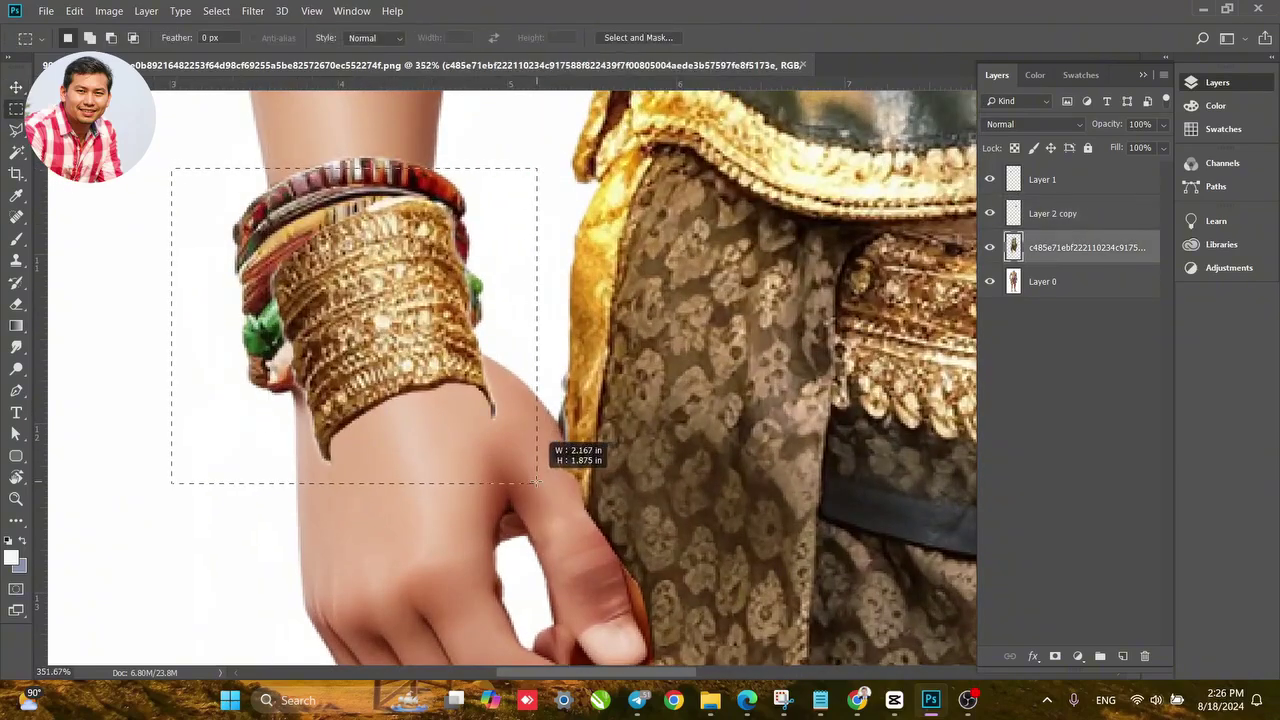
{"action": "left_click", "coordinate": [15, 87]}
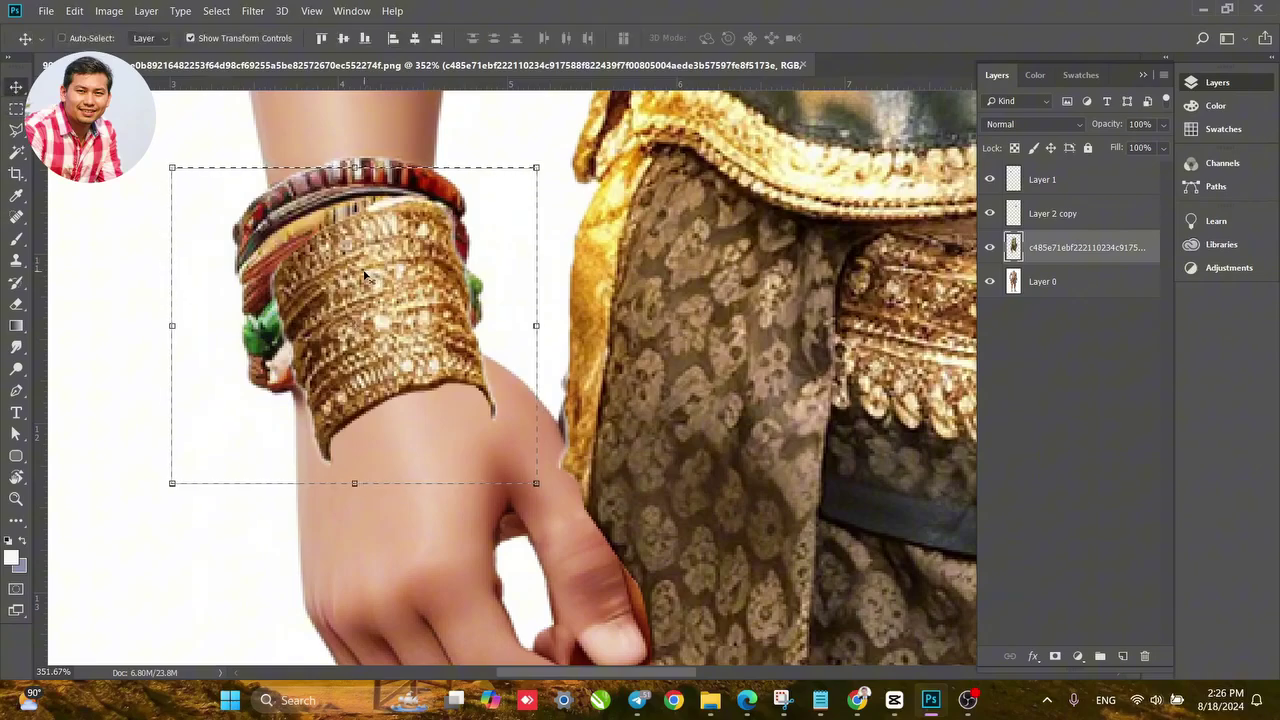
{"action": "key", "text": "Delete"}
{"action": "key", "text": "ctrl+d"}
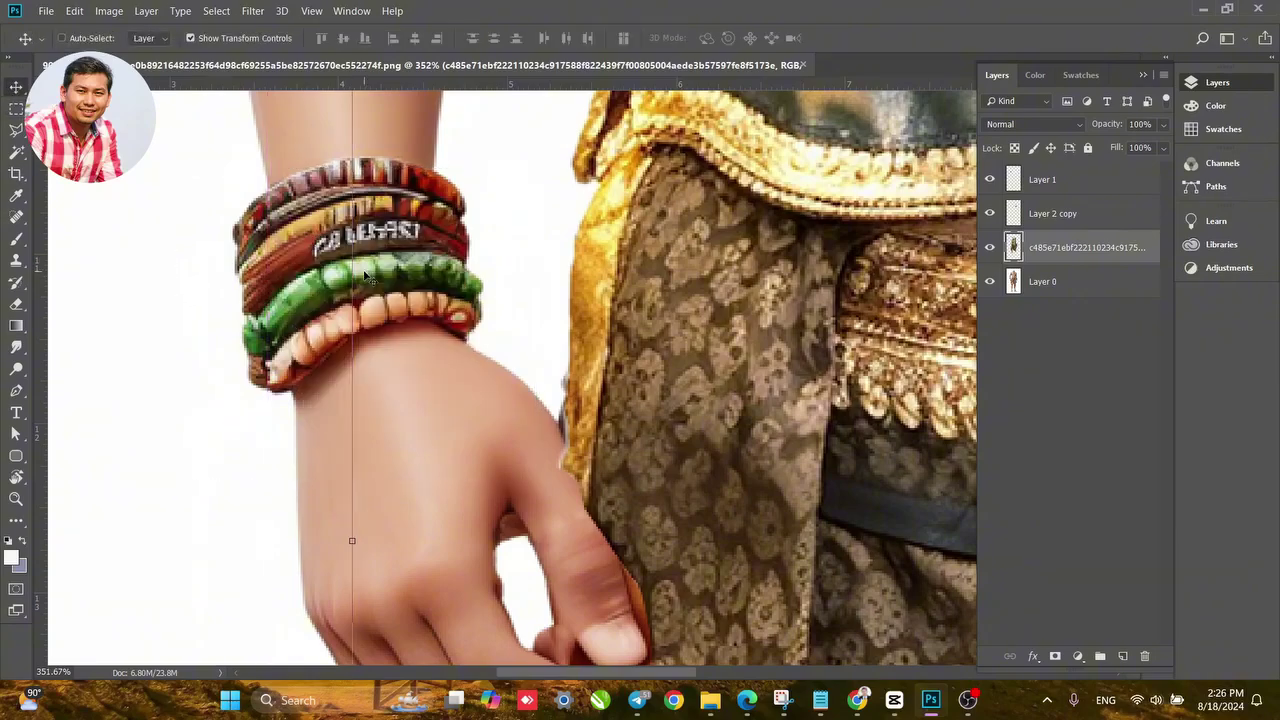
{"action": "key", "text": "ctrl+z"}
Move the cut-out gold bracelet up over the beaded bracelets and warp its lower thumb-side edge toward the wrist's contour.
{"action": "left_click", "coordinate": [402, 332]}
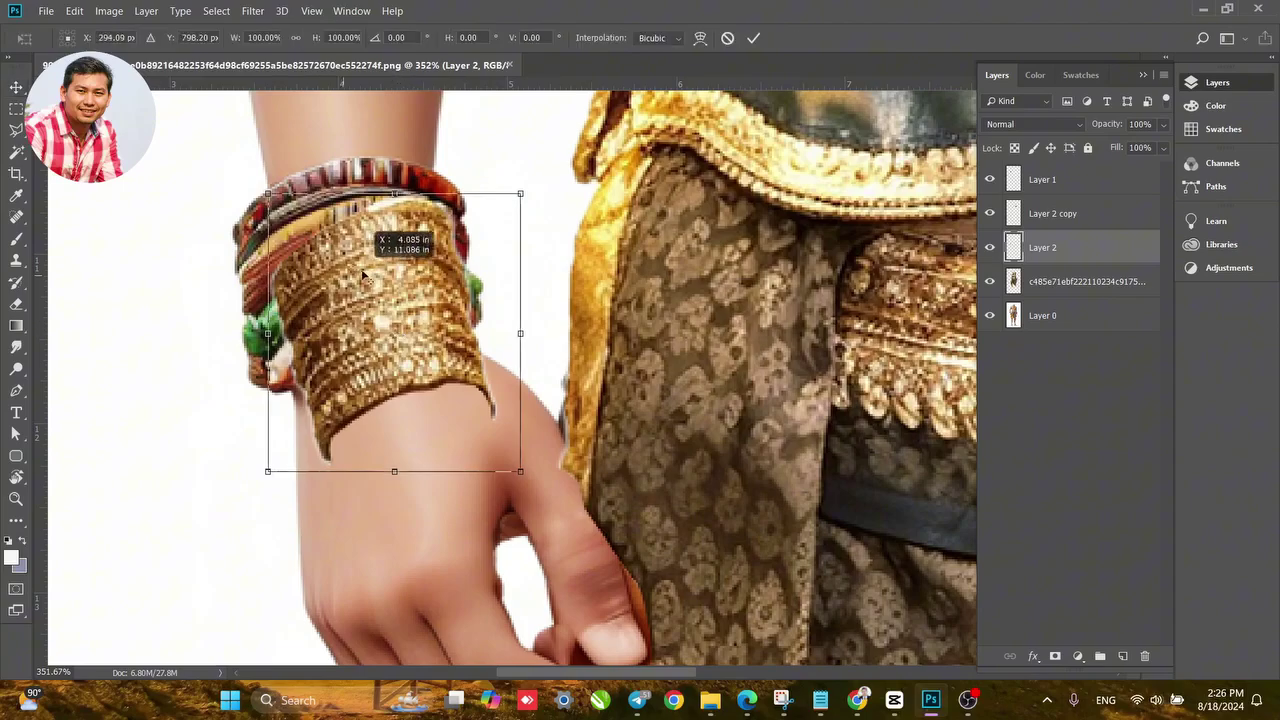
{"action": "left_click_drag", "start_coordinate": [400, 262], "coordinate": [363, 193]}
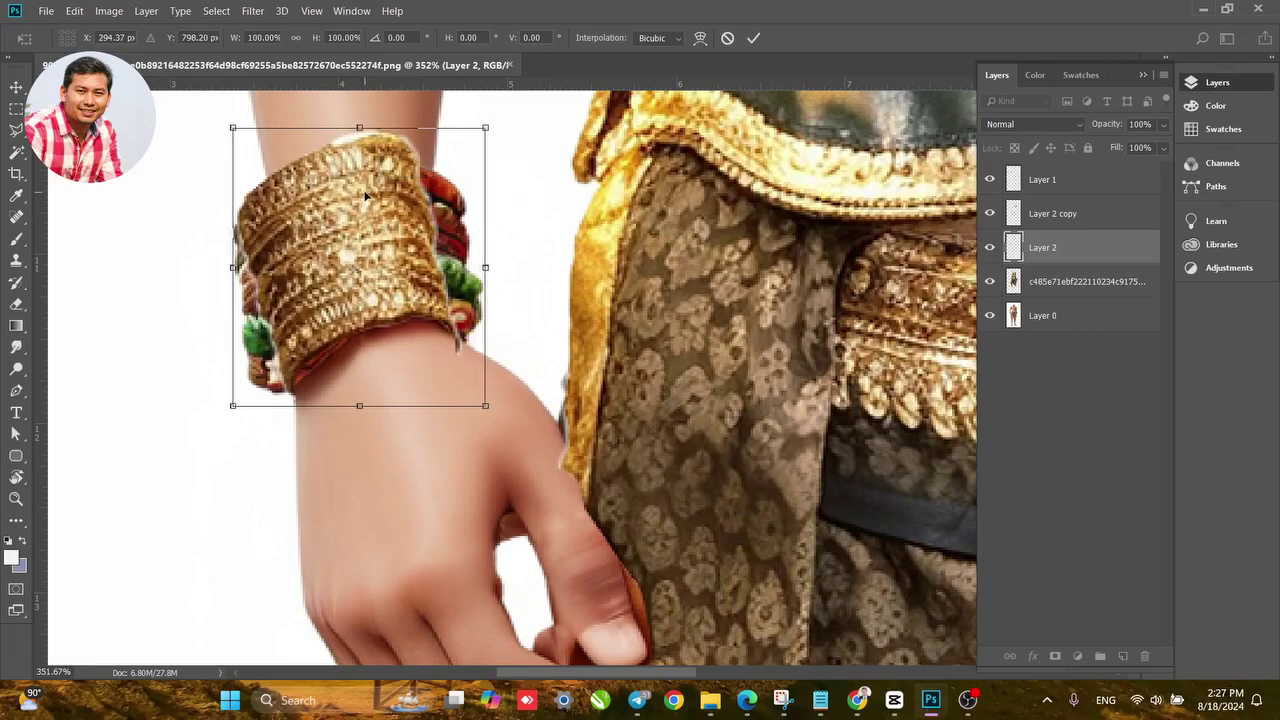
{"action": "right_click", "coordinate": [388, 258]}
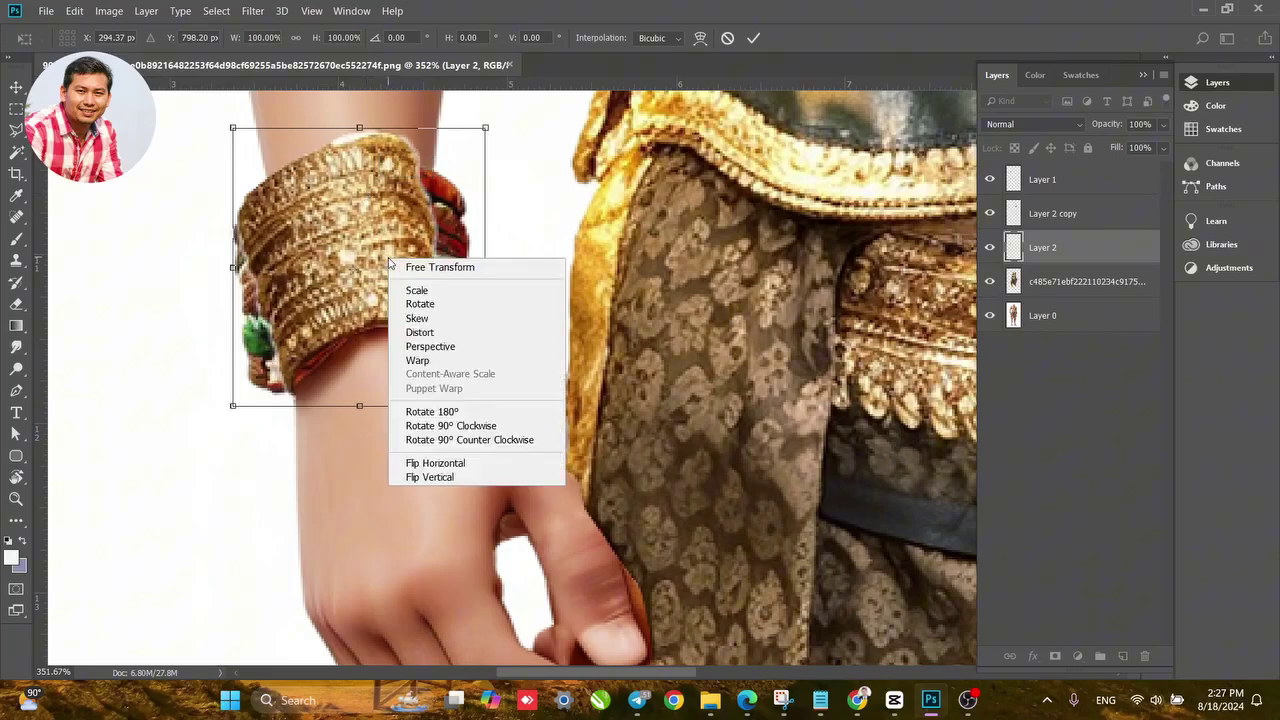
{"action": "left_click", "coordinate": [418, 361]}
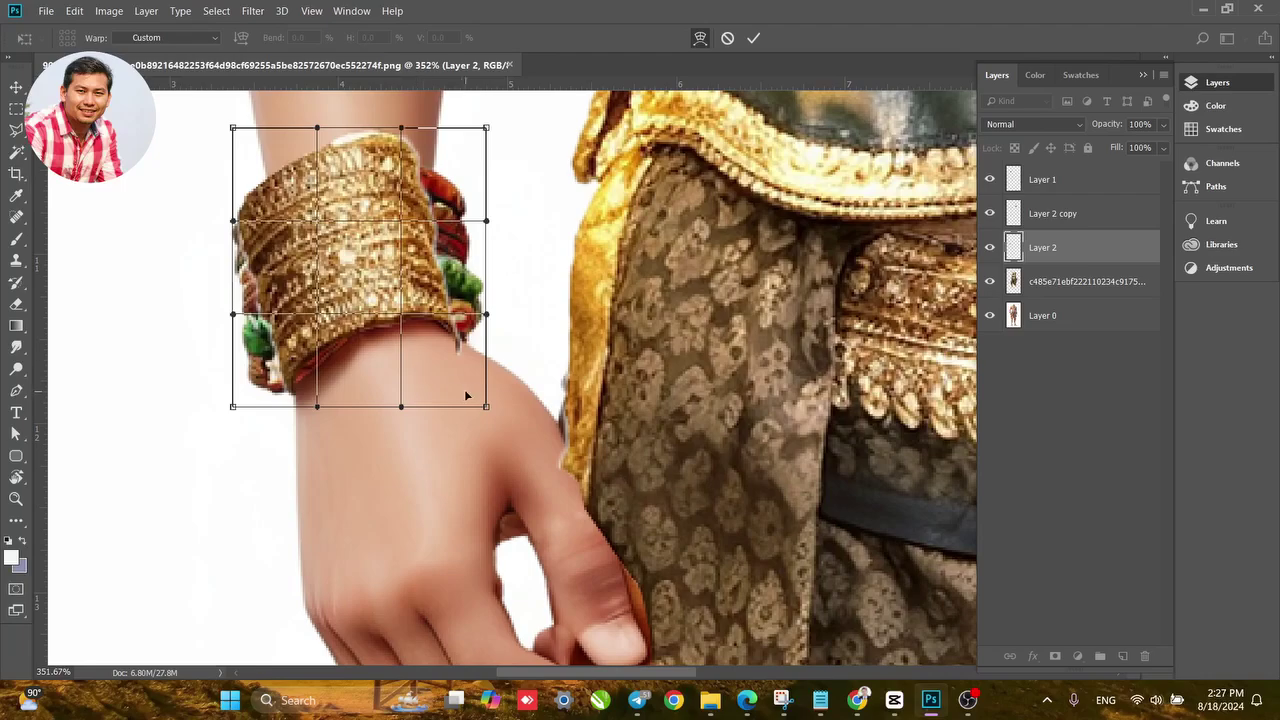
{"action": "left_click_drag", "start_coordinate": [486, 353], "coordinate": [490, 346]}
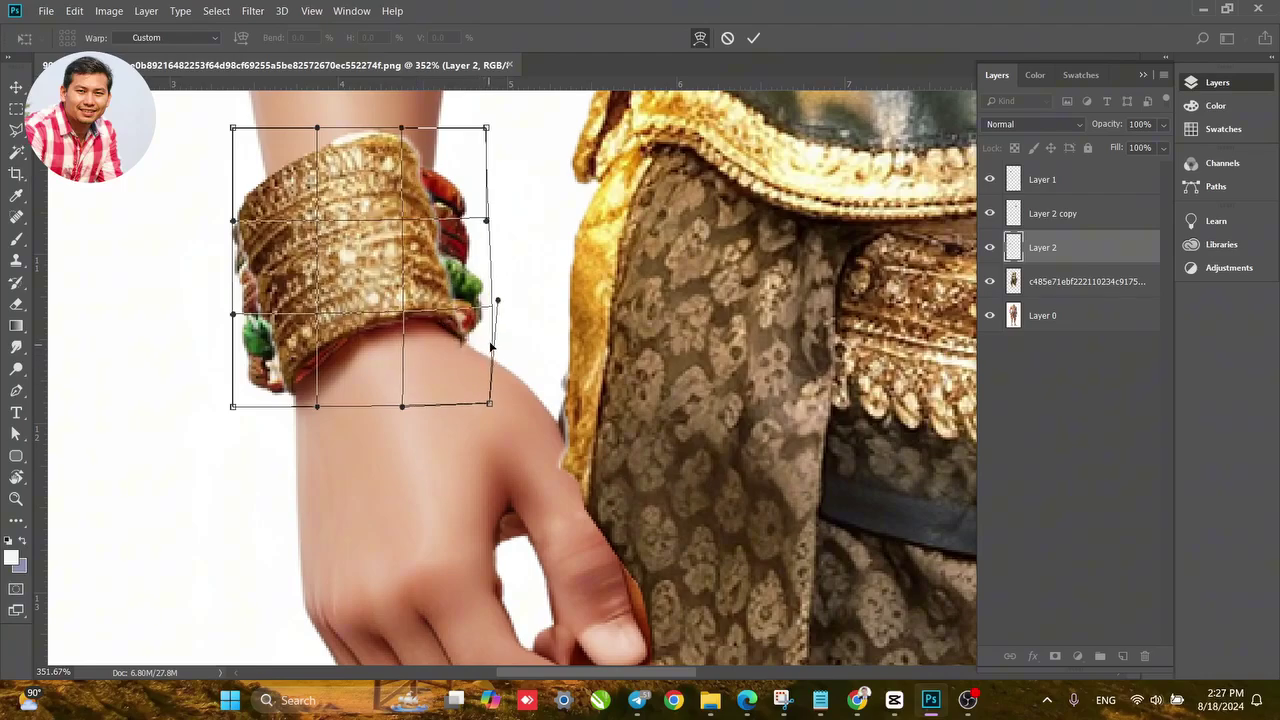
{"action": "left_click_drag", "start_coordinate": [458, 286], "coordinate": [443, 286]}
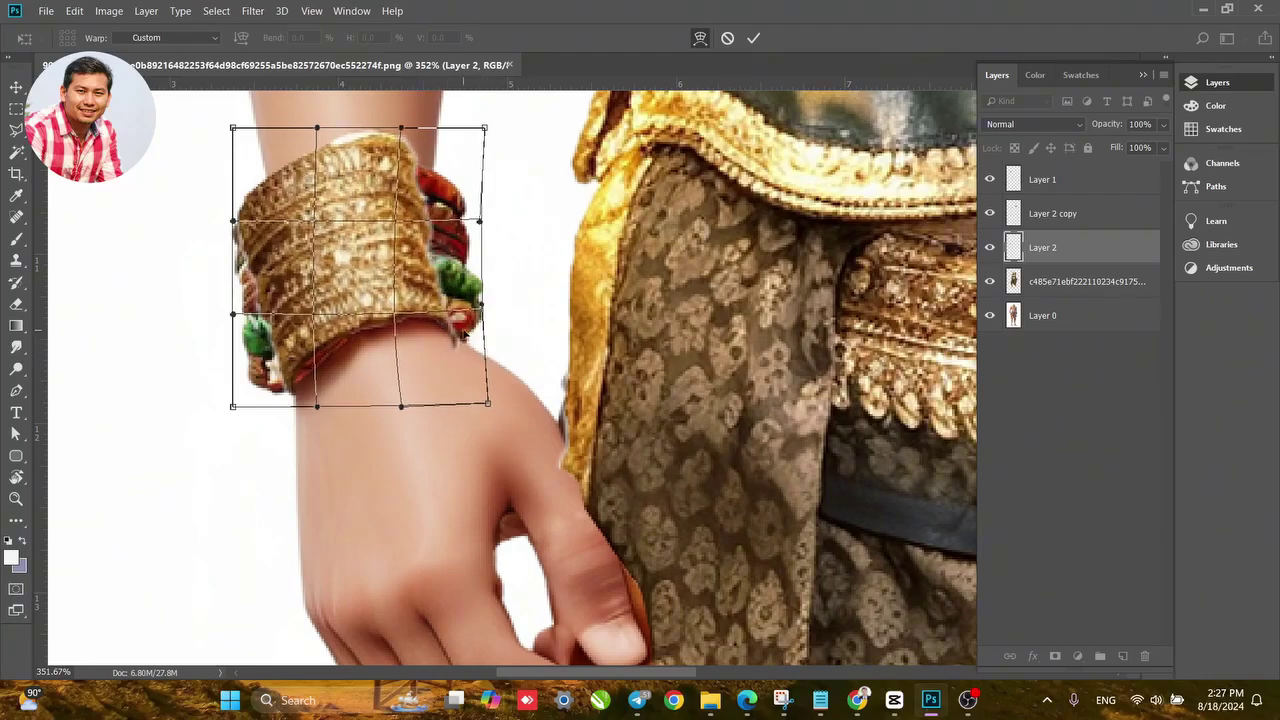
{"action": "left_click_drag", "start_coordinate": [476, 326], "coordinate": [445, 315]}
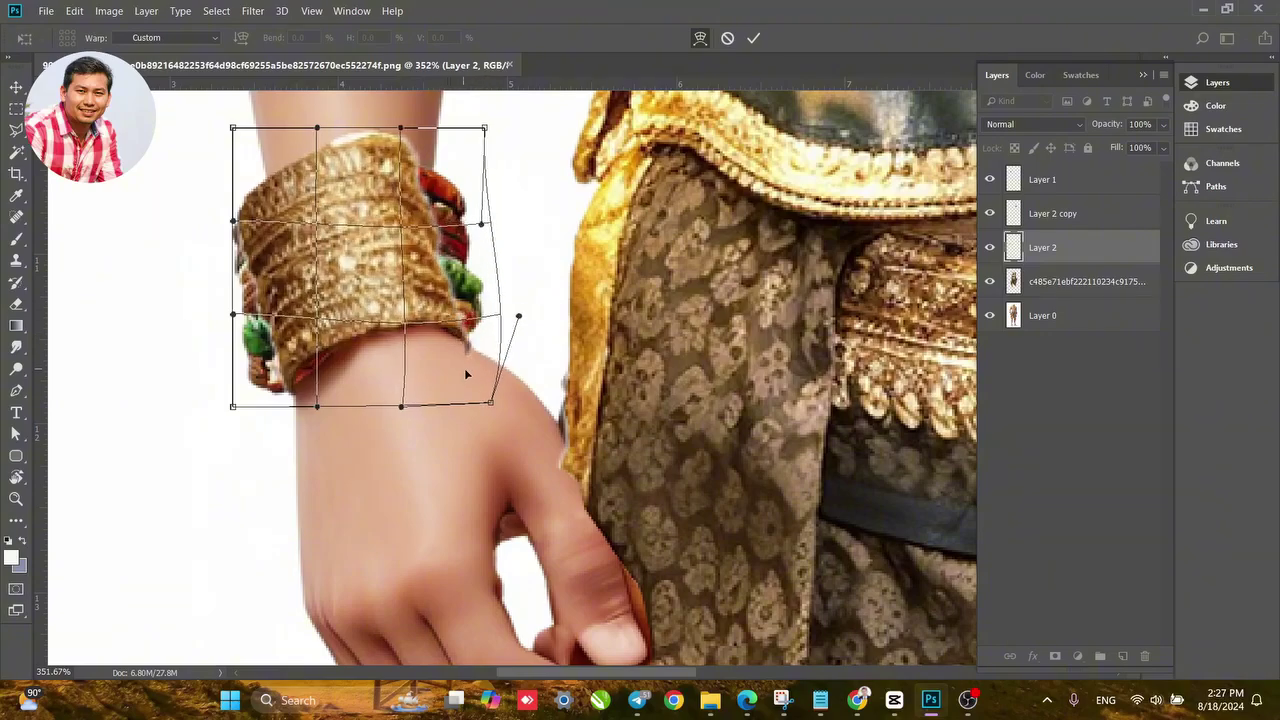
Warp the gold bracelet's upper edge and both sides to follow the wrist, and apply the transform.
{"action": "left_click_drag", "start_coordinate": [430, 200], "coordinate": [371, 178]}
{"action": "left_click_drag", "start_coordinate": [236, 160], "coordinate": [250, 140]}
{"action": "left_click_drag", "start_coordinate": [269, 207], "coordinate": [276, 255]}
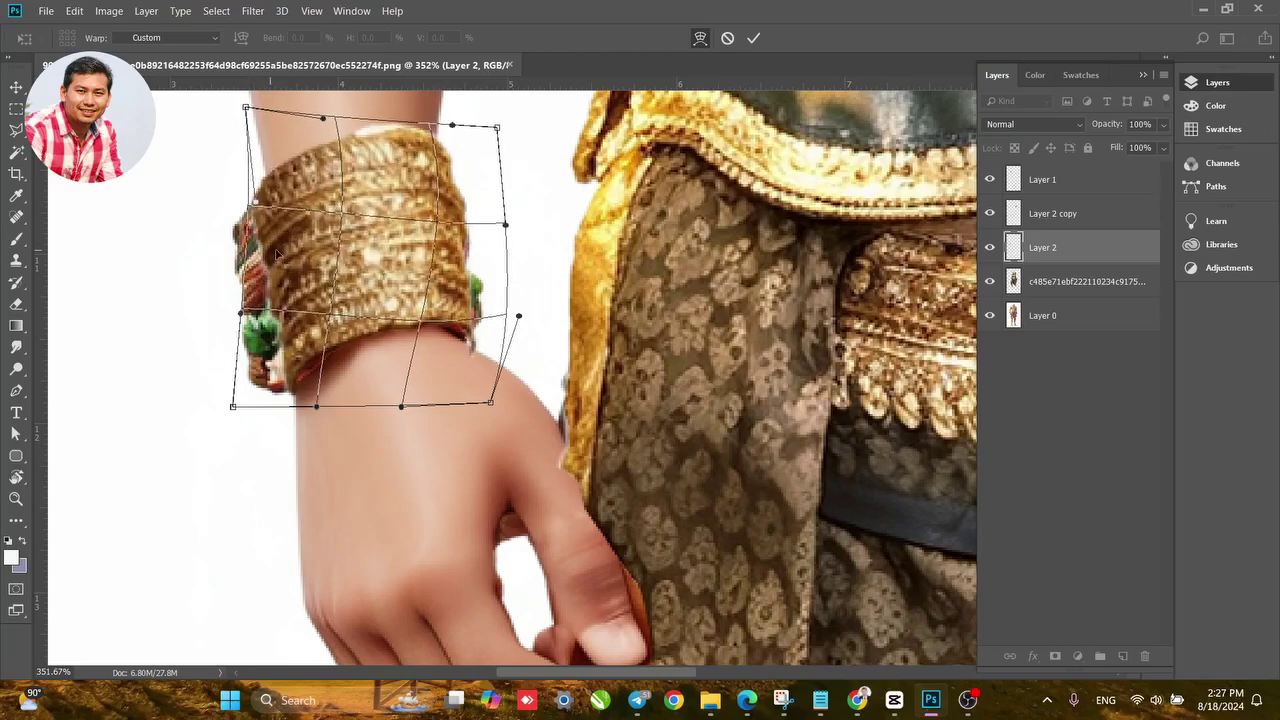
{"action": "left_click_drag", "start_coordinate": [505, 225], "coordinate": [498, 221]}
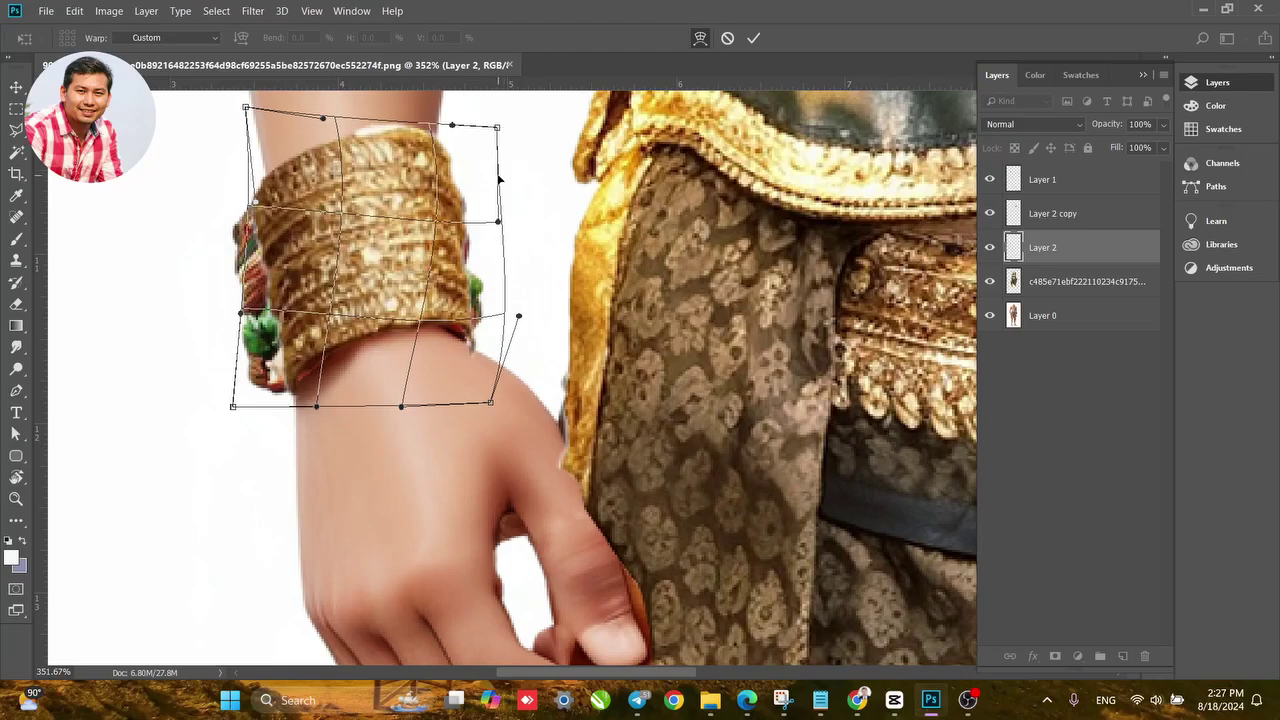
{"action": "left_click_drag", "start_coordinate": [462, 272], "coordinate": [460, 286]}
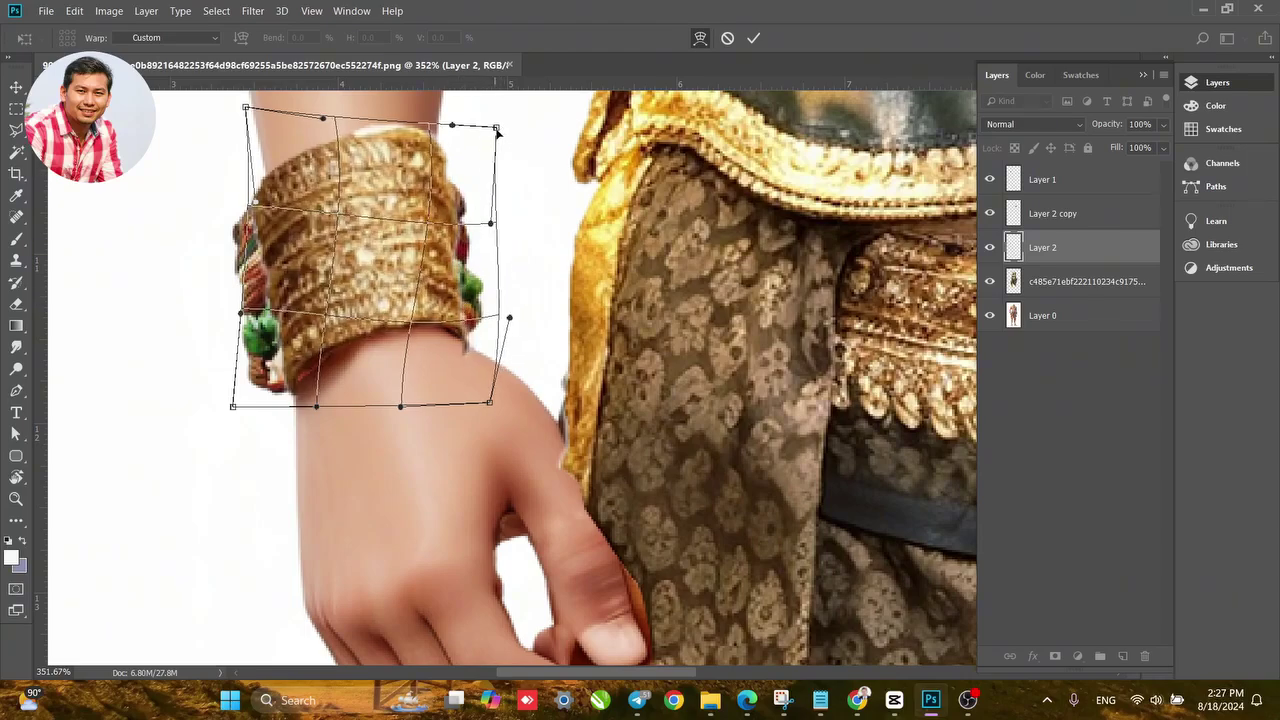
{"action": "left_click_drag", "start_coordinate": [497, 131], "coordinate": [500, 133]}
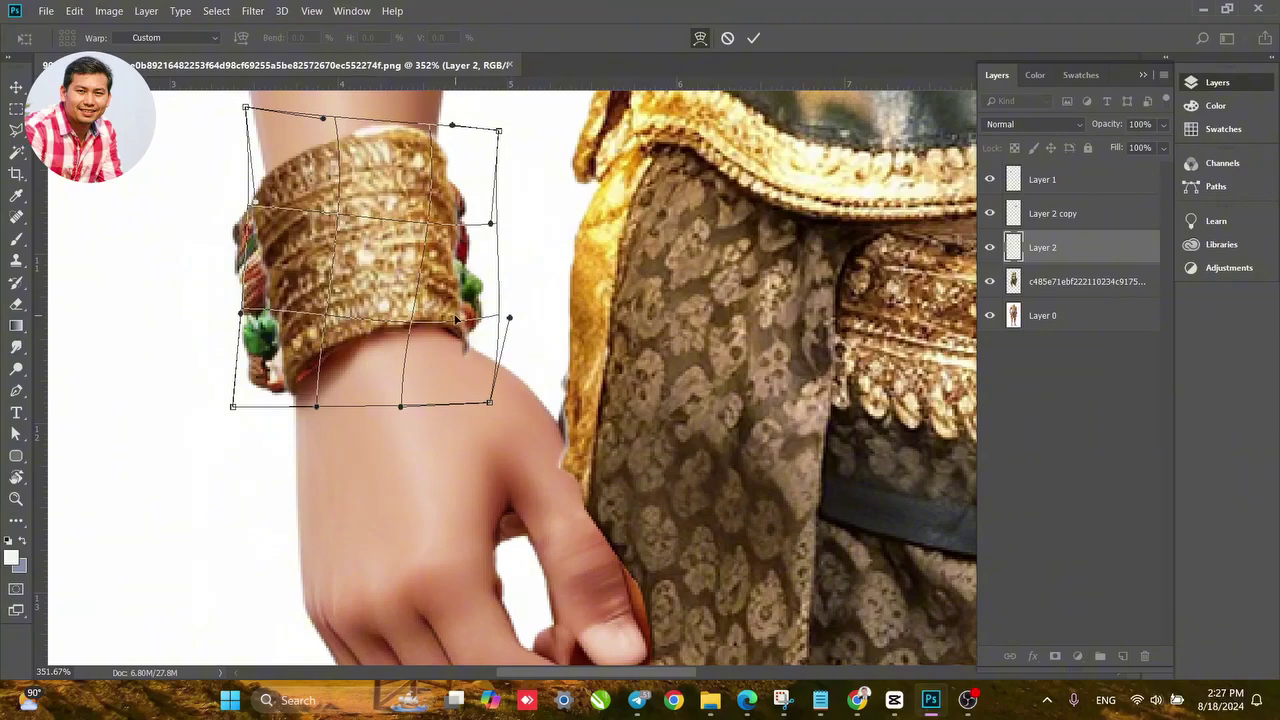
{"action": "left_click_drag", "start_coordinate": [455, 318], "coordinate": [458, 319]}
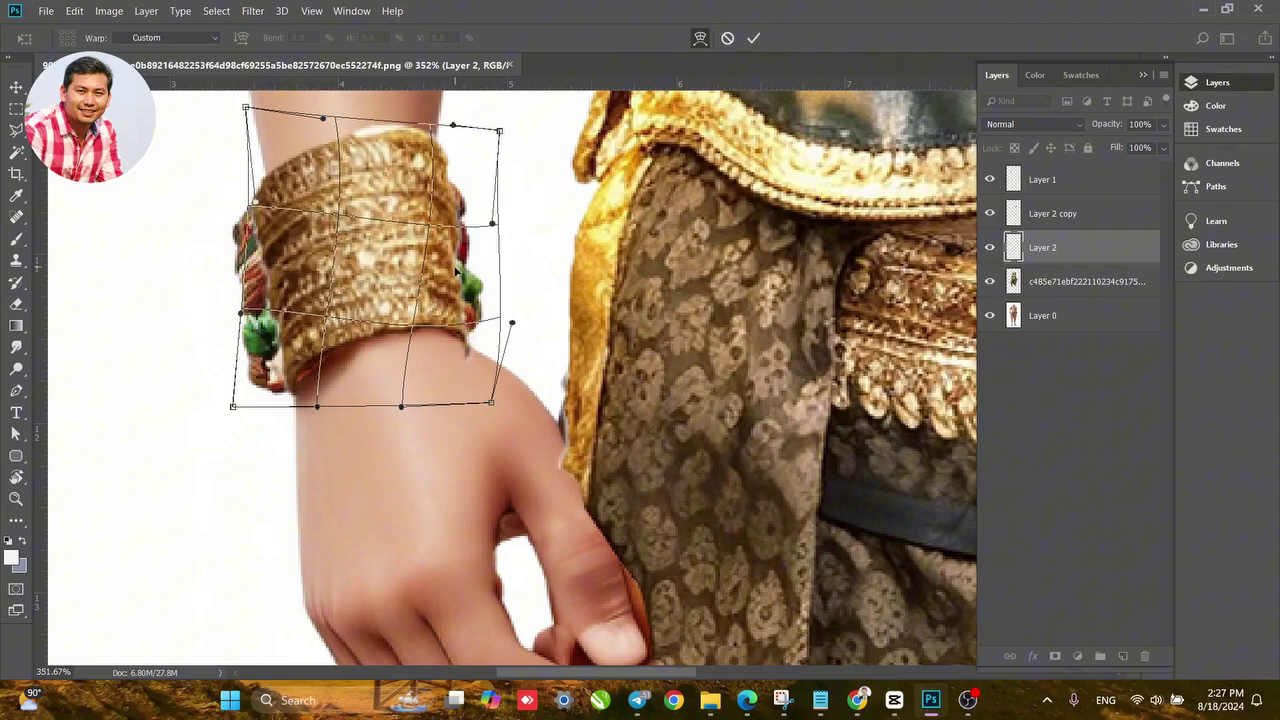
{"action": "left_click_drag", "start_coordinate": [455, 267], "coordinate": [454, 267]}
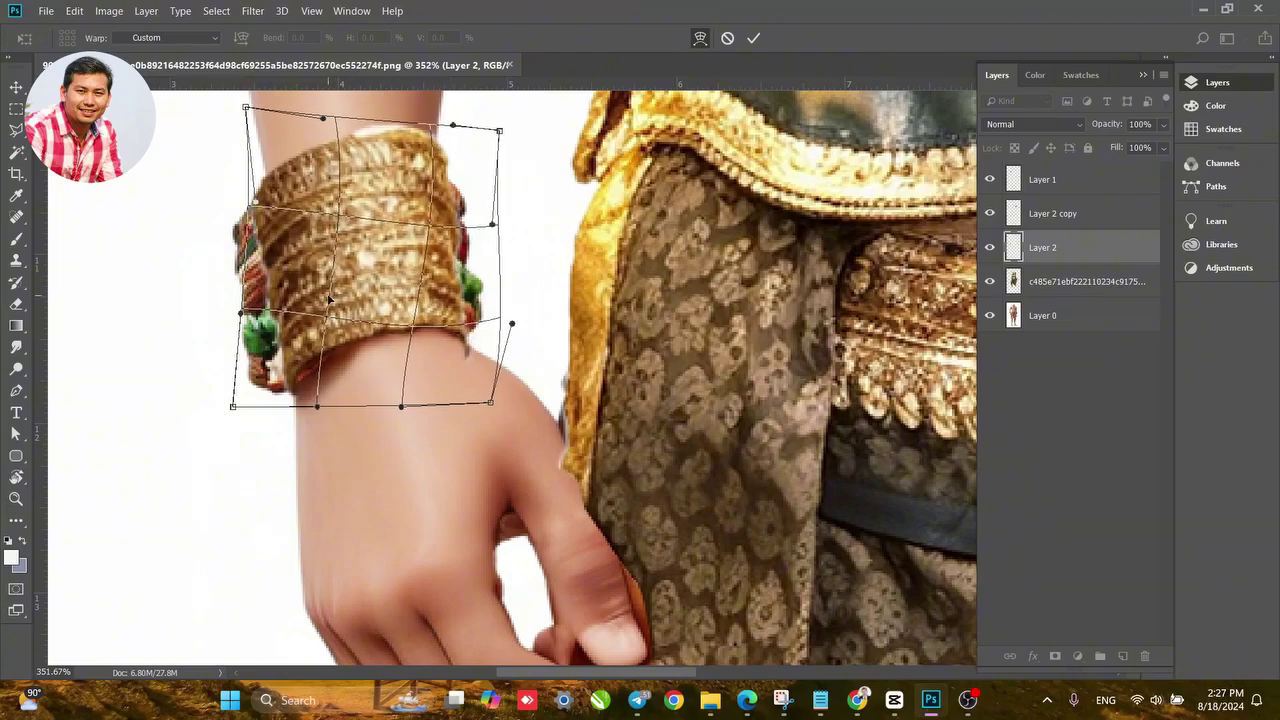
{"action": "key", "text": "Return"}
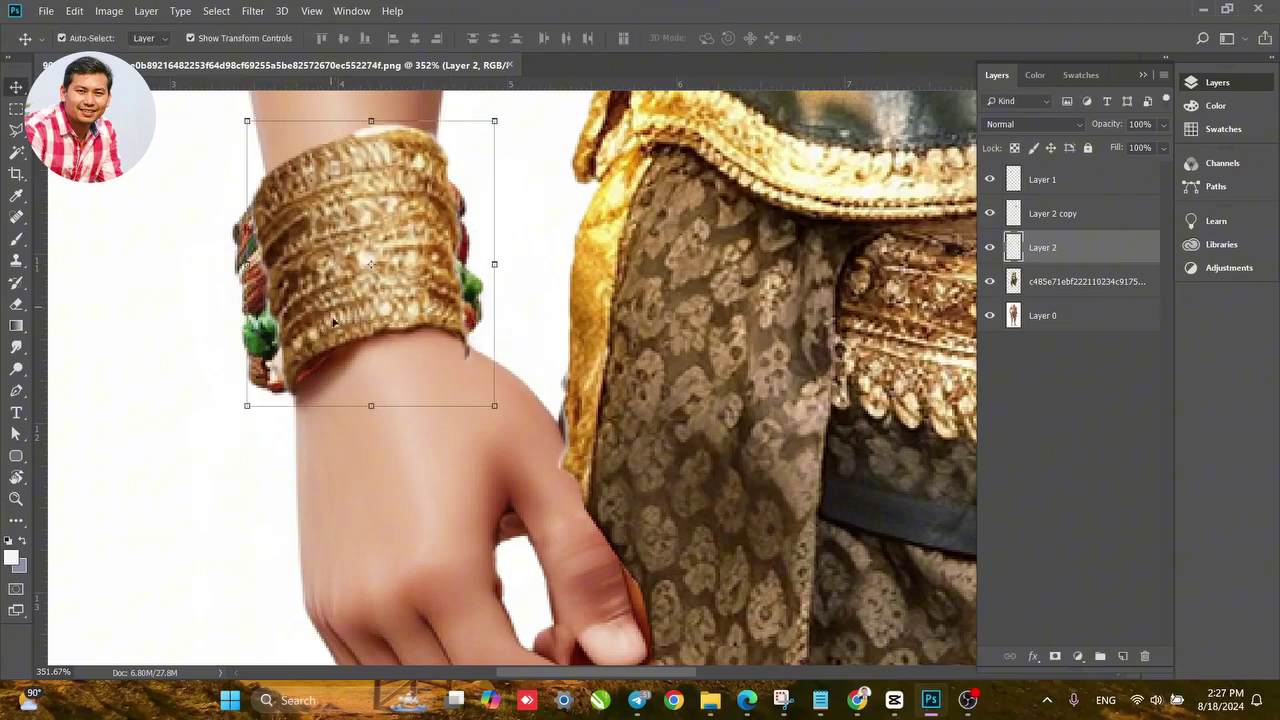
Erase the colored beads showing on both sides of the gold wrist bracelet from the body layer, Layer 0.
{"action": "scroll", "coordinate": [334, 321], "scroll_direction": "up", "scroll_amount": 3}
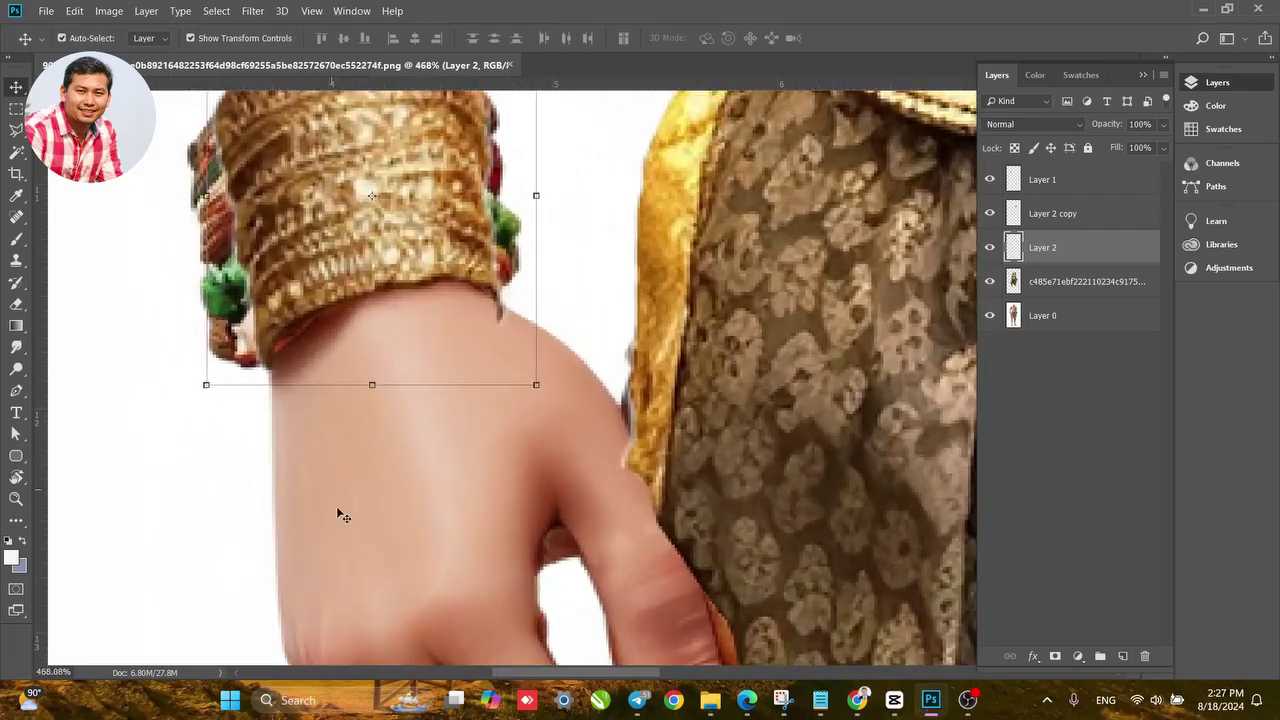
{"action": "left_click", "coordinate": [359, 530]}
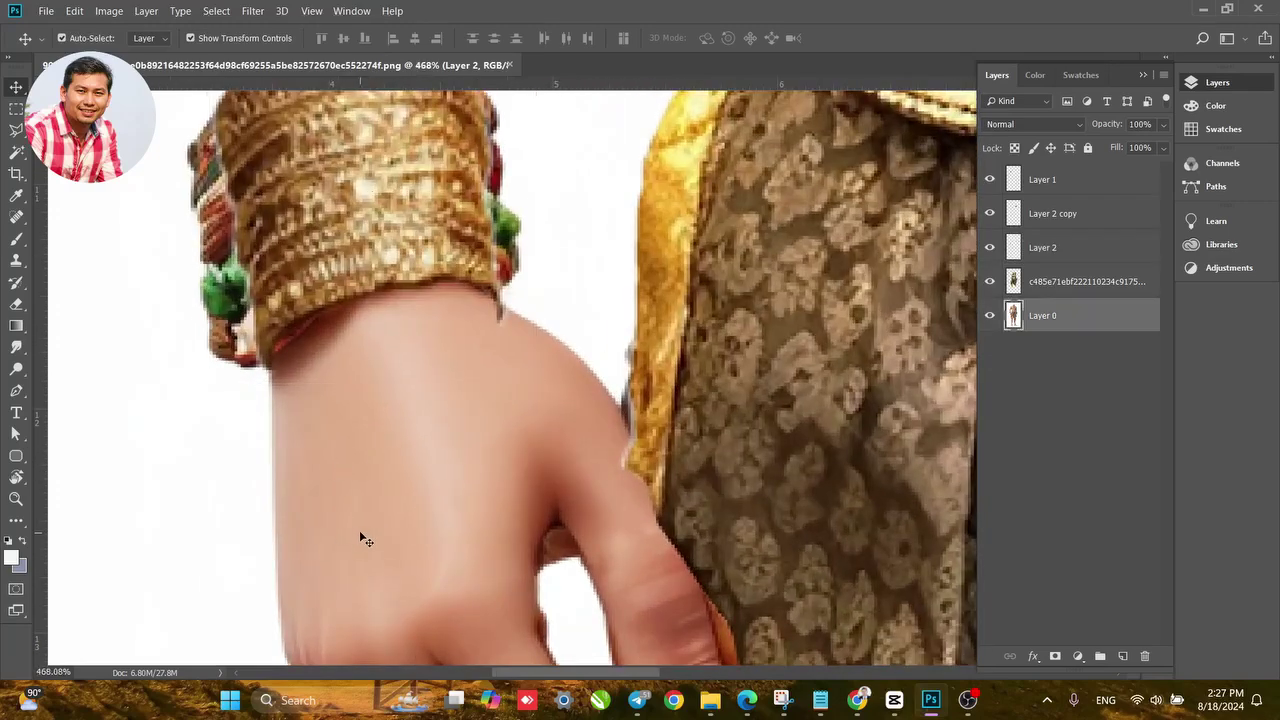
{"action": "left_click_drag", "start_coordinate": [369, 458], "coordinate": [486, 537]}
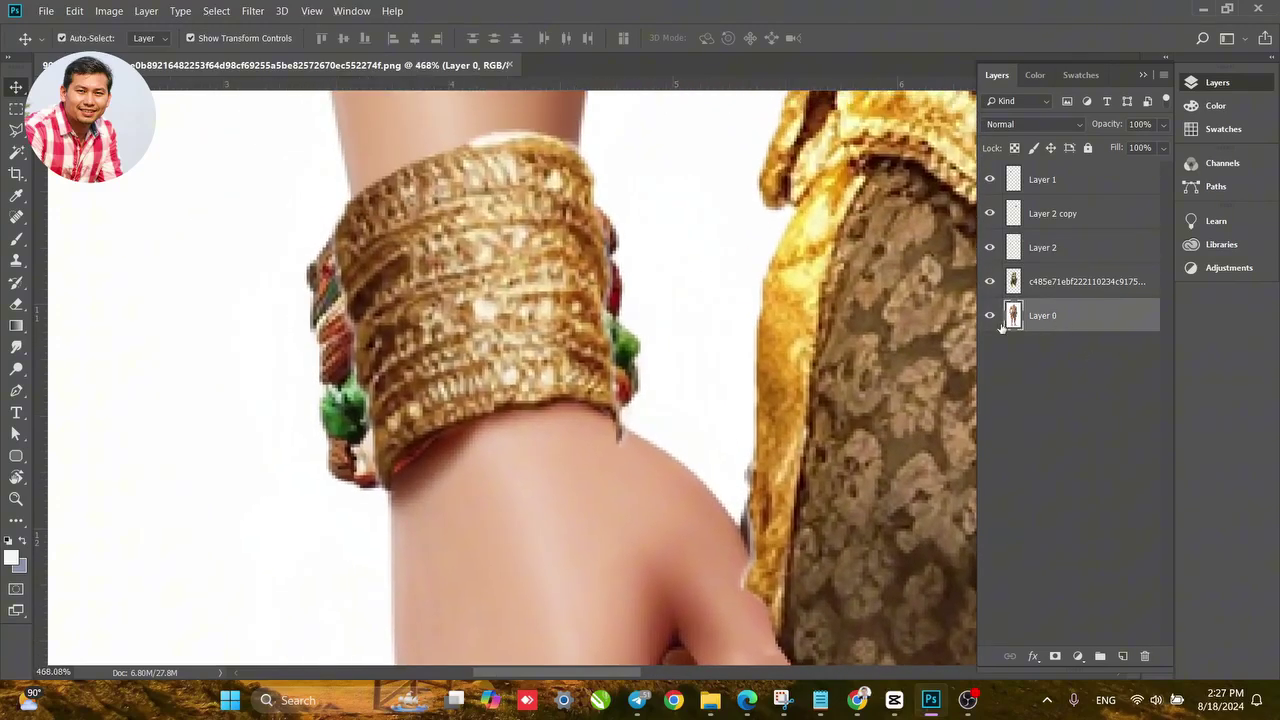
{"action": "left_click", "coordinate": [16, 304]}
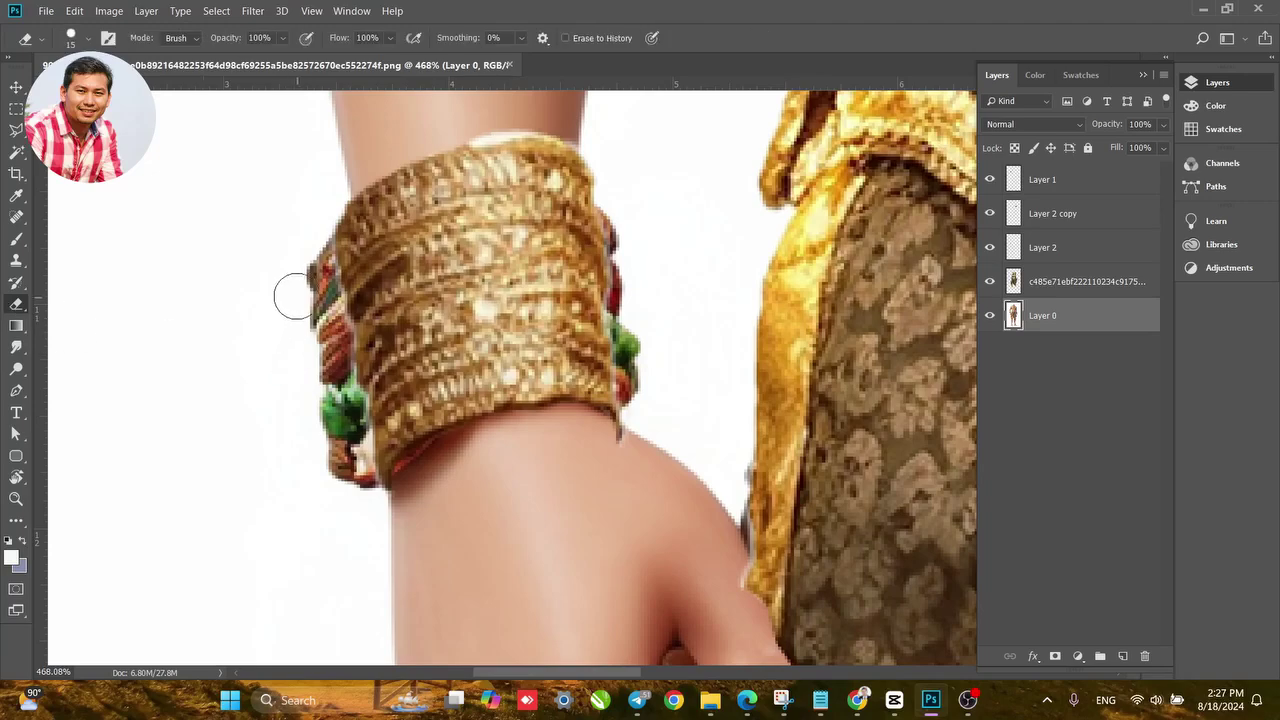
{"action": "mouse_move", "coordinate": [297, 268]}
{"action": "left_mouse_down"}
{"action": "mouse_move", "coordinate": [312, 352]}
{"action": "mouse_move", "coordinate": [327, 258]}
{"action": "mouse_move", "coordinate": [356, 477]}
{"action": "mouse_move", "coordinate": [312, 400]}
{"action": "left_mouse_up"}
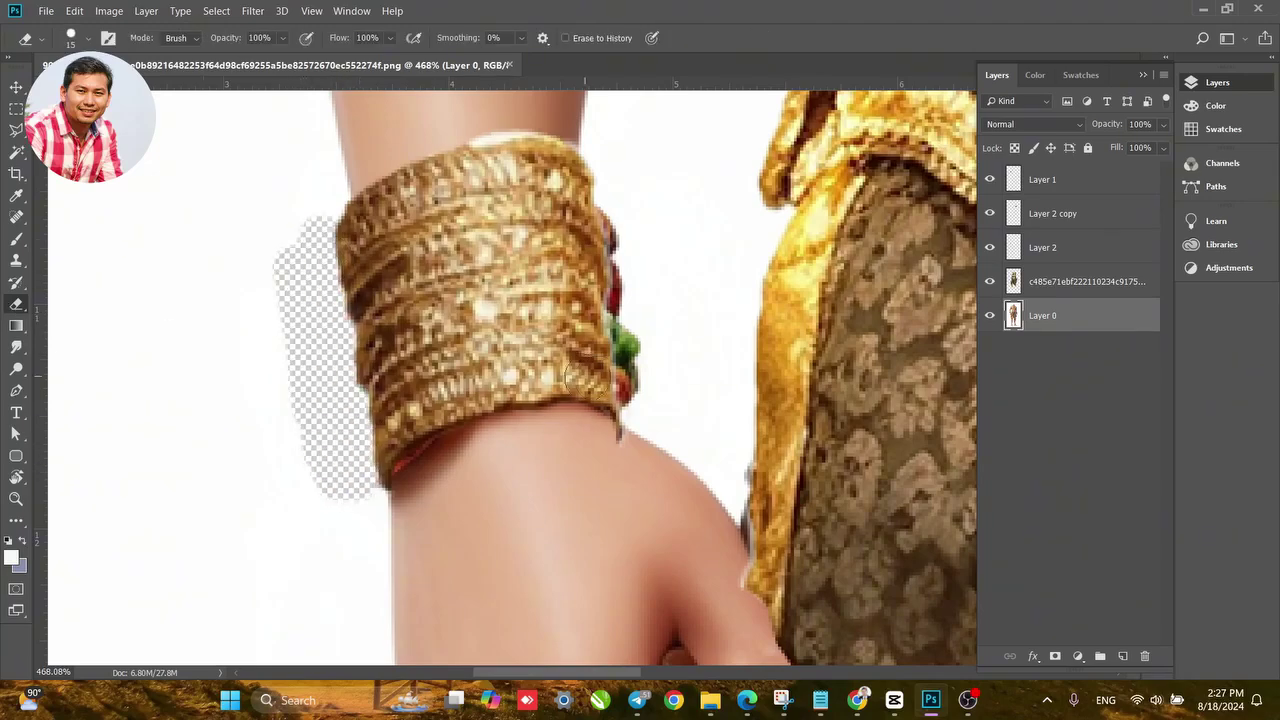
{"action": "mouse_move", "coordinate": [654, 392]}
{"action": "left_mouse_down"}
{"action": "mouse_move", "coordinate": [629, 346]}
{"action": "mouse_move", "coordinate": [617, 230]}
{"action": "mouse_move", "coordinate": [628, 347]}
{"action": "mouse_move", "coordinate": [651, 352]}
{"action": "mouse_move", "coordinate": [626, 370]}
{"action": "left_mouse_up"}
Erase the stray dark tip at the gold bracelet's lower thumb-side corner on Layer 2.
{"action": "left_click", "coordinate": [16, 87]}
{"action": "left_click", "coordinate": [520, 358]}
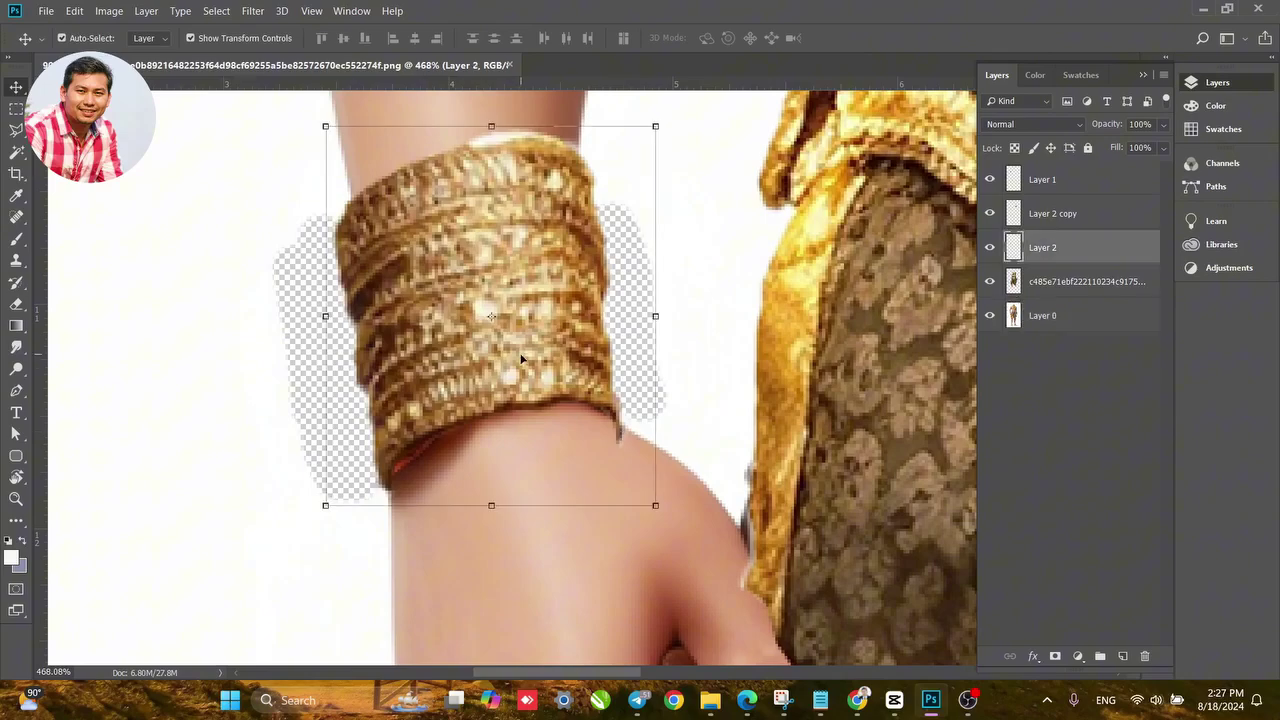
{"action": "left_click", "coordinate": [16, 304]}
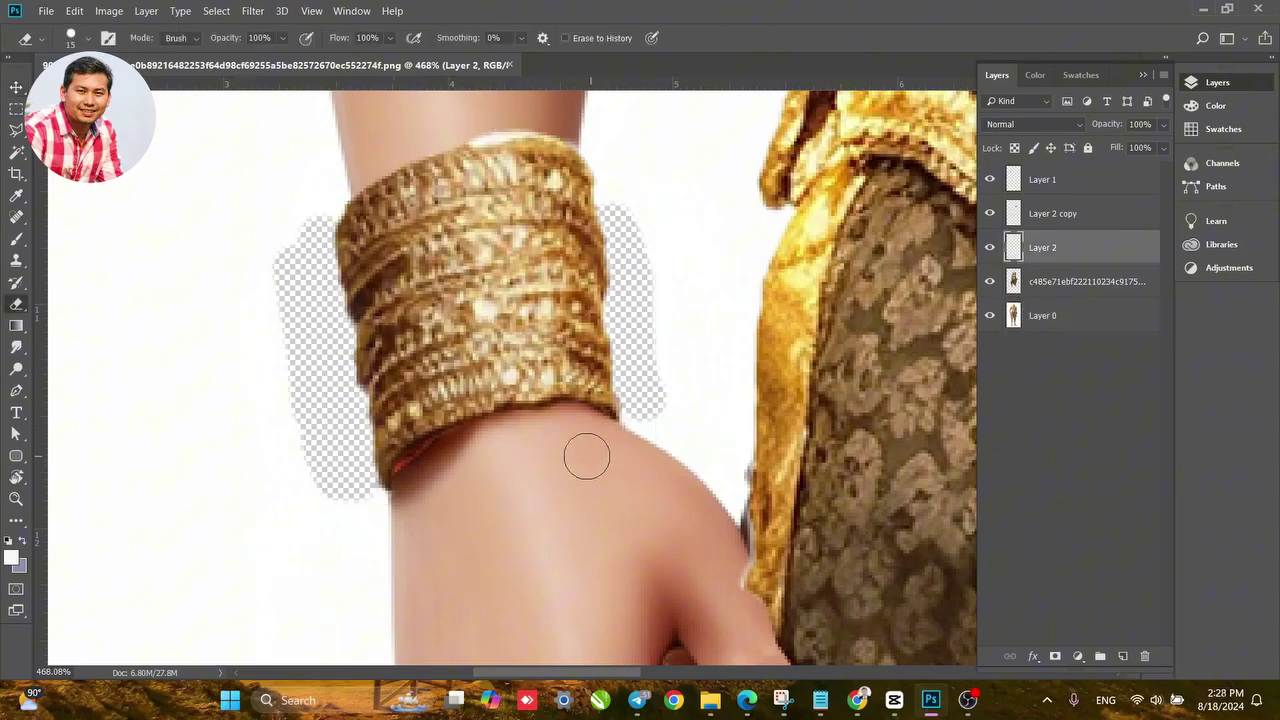
Examine the whole figure and compare the armlets and the bracelets on both wrists up close.
{"action": "scroll", "coordinate": [586, 451], "scroll_direction": "down", "scroll_amount": 2}
{"action": "scroll", "coordinate": [531, 440], "scroll_direction": "down", "scroll_amount": 2}
{"action": "scroll", "coordinate": [530, 432], "scroll_direction": "down", "scroll_amount": 3}
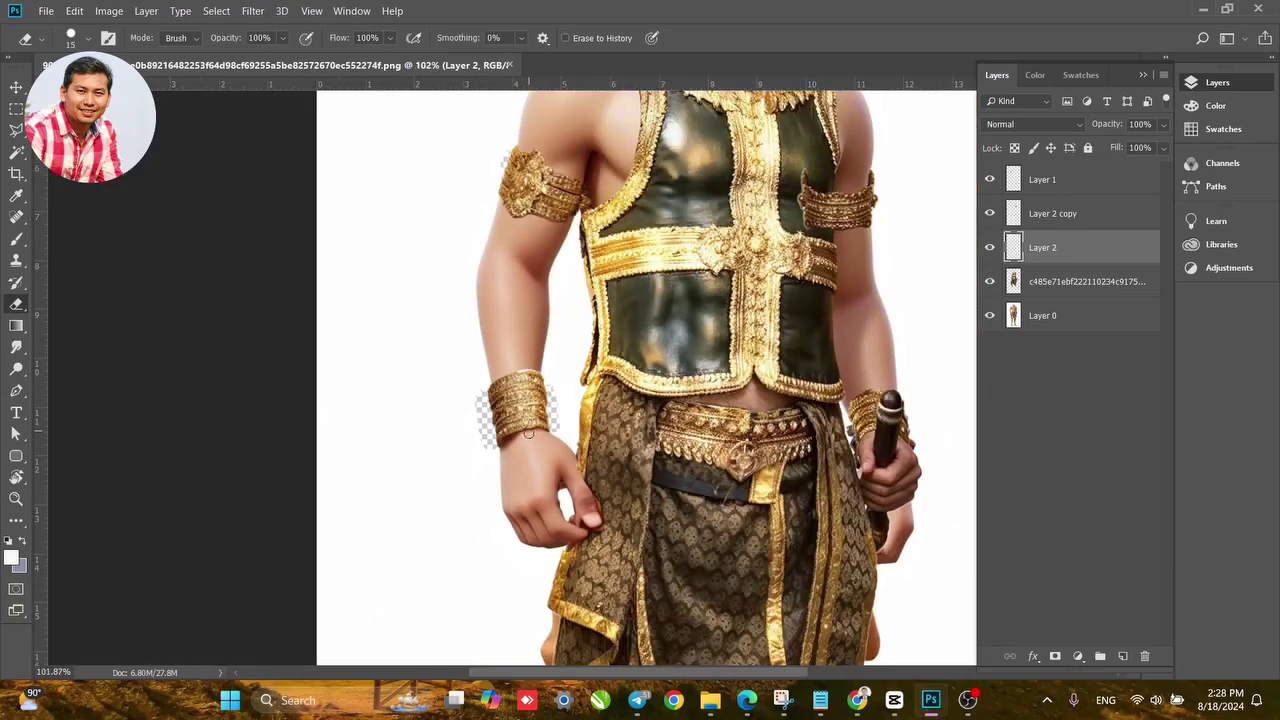
{"action": "scroll", "coordinate": [543, 472], "scroll_direction": "down", "scroll_amount": 1}
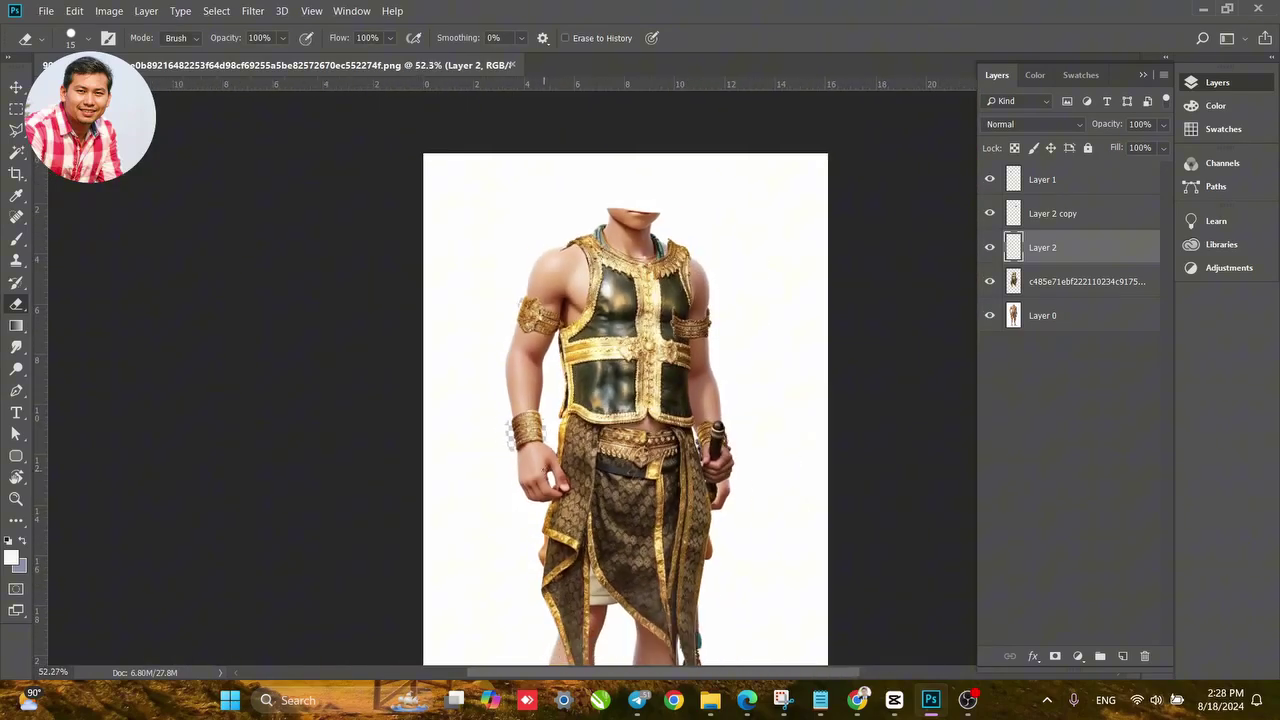
{"action": "scroll", "coordinate": [543, 352], "scroll_direction": "up", "scroll_amount": 3}
{"action": "scroll", "coordinate": [549, 374], "scroll_direction": "up", "scroll_amount": 1}
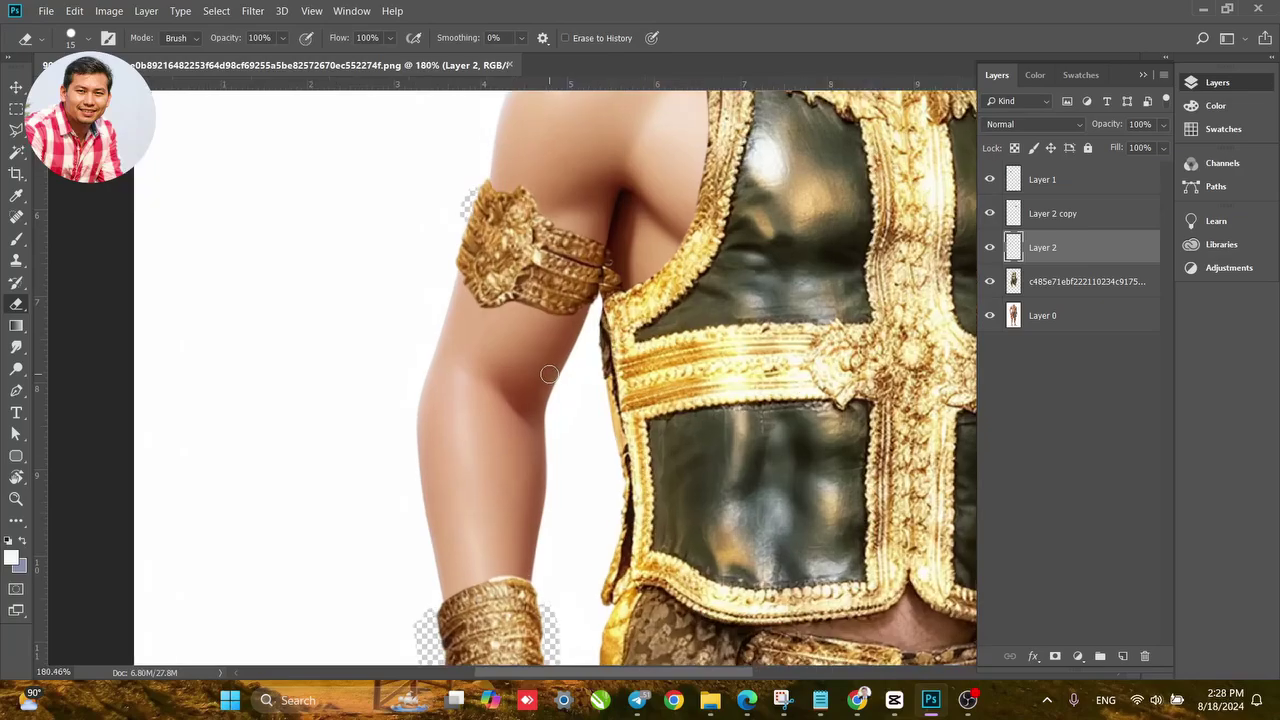
{"action": "scroll", "coordinate": [550, 346], "scroll_direction": "down", "scroll_amount": 8}
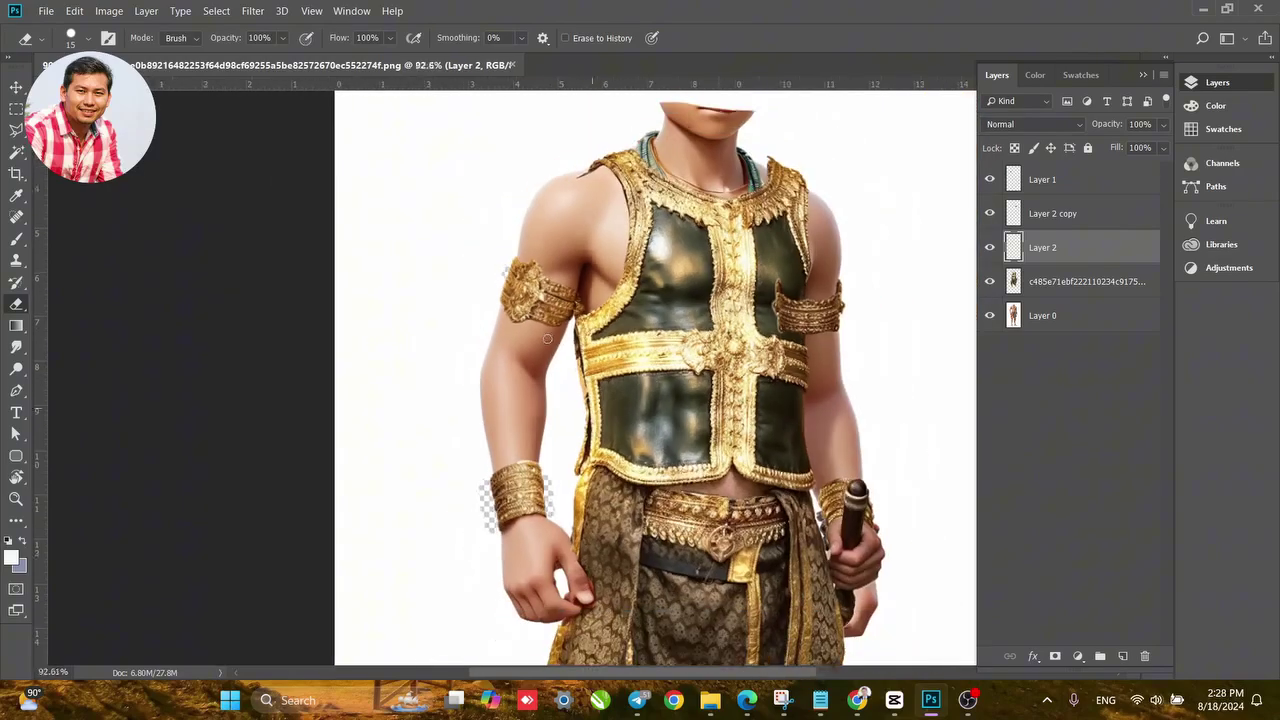
{"action": "scroll", "coordinate": [547, 339], "scroll_direction": "up", "scroll_amount": 10}
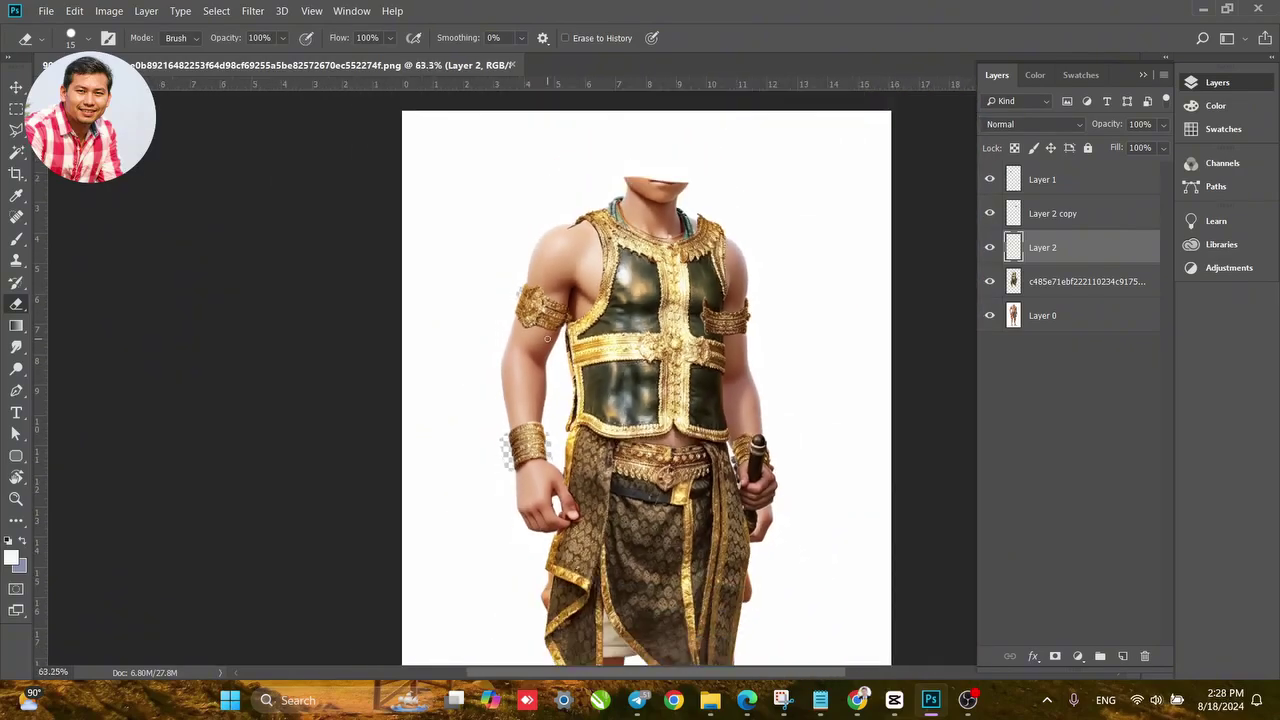
{"action": "scroll", "coordinate": [604, 300], "scroll_direction": "up", "scroll_amount": 4}
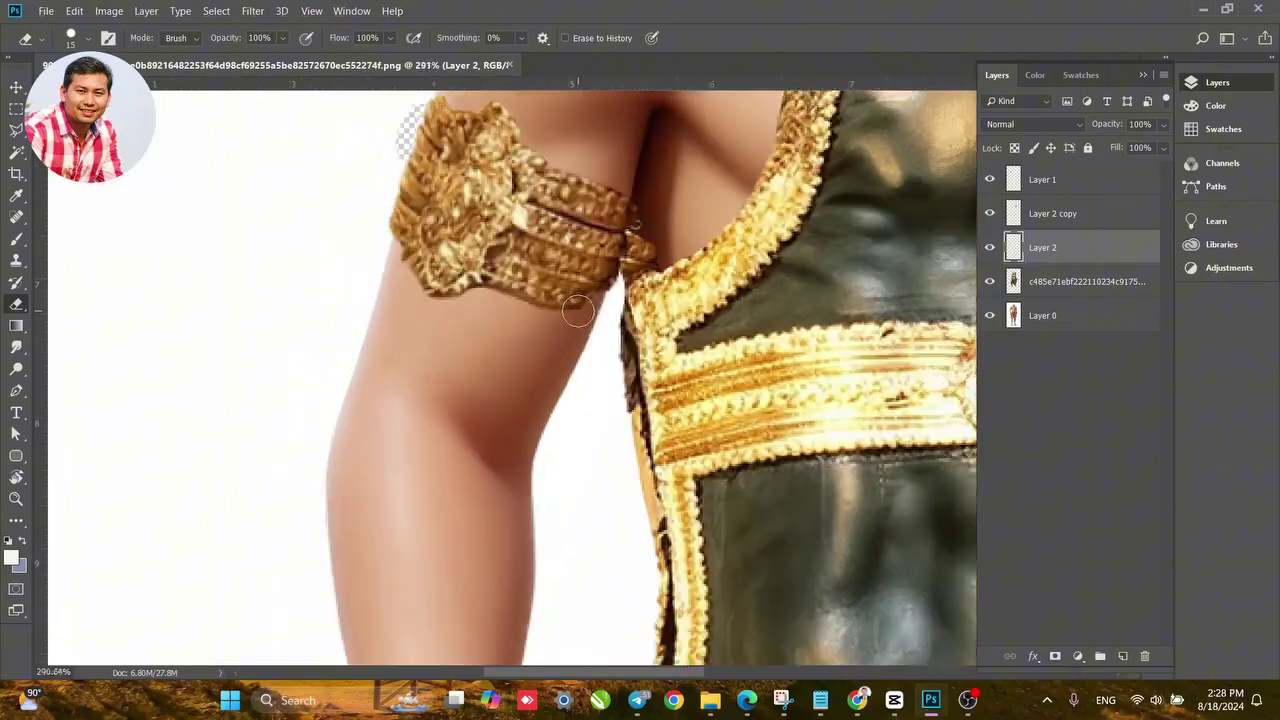
{"action": "key", "text": "v"}
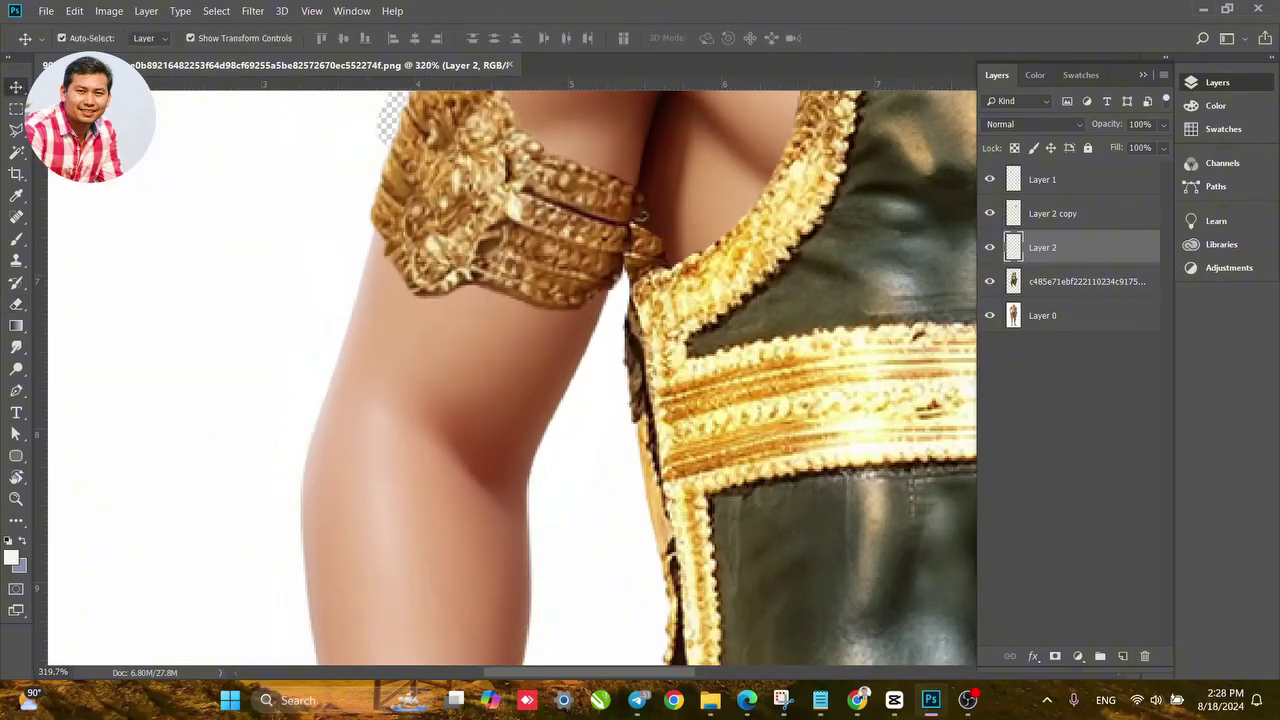
{"action": "scroll", "coordinate": [337, 371], "scroll_direction": "down", "scroll_amount": 8}
{"action": "left_click_drag", "start_coordinate": [380, 364], "coordinate": [313, 165]}
{"action": "left_click_drag", "start_coordinate": [507, 178], "coordinate": [506, 315]}
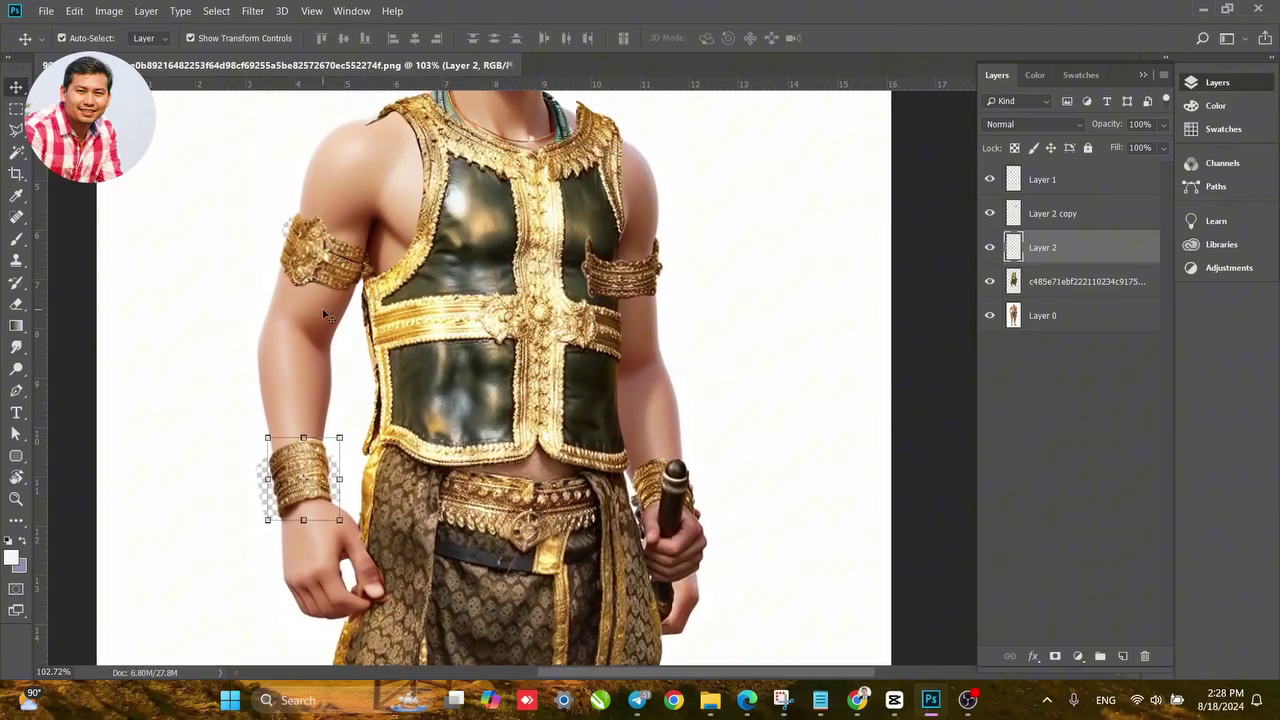
{"action": "scroll", "coordinate": [660, 490], "scroll_direction": "up", "scroll_amount": 5}
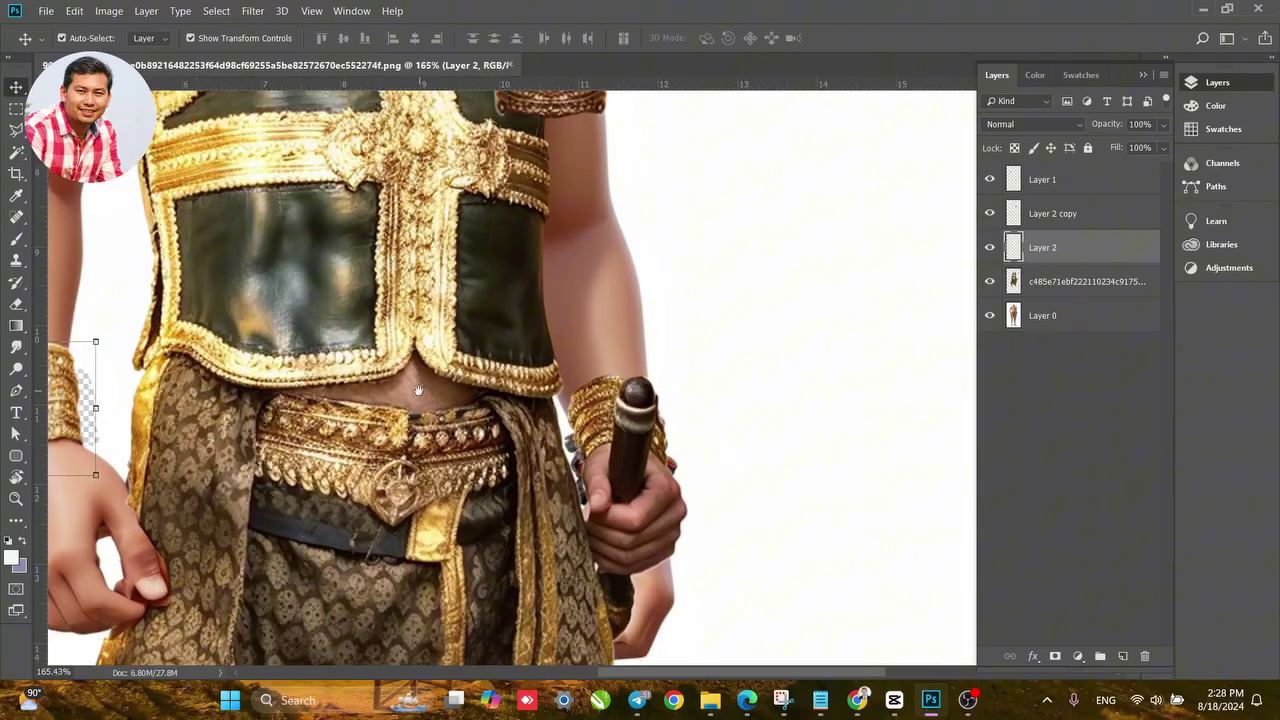
{"action": "left_click_drag", "start_coordinate": [624, 448], "coordinate": [828, 463]}
{"action": "left_click_drag", "start_coordinate": [583, 449], "coordinate": [518, 425]}
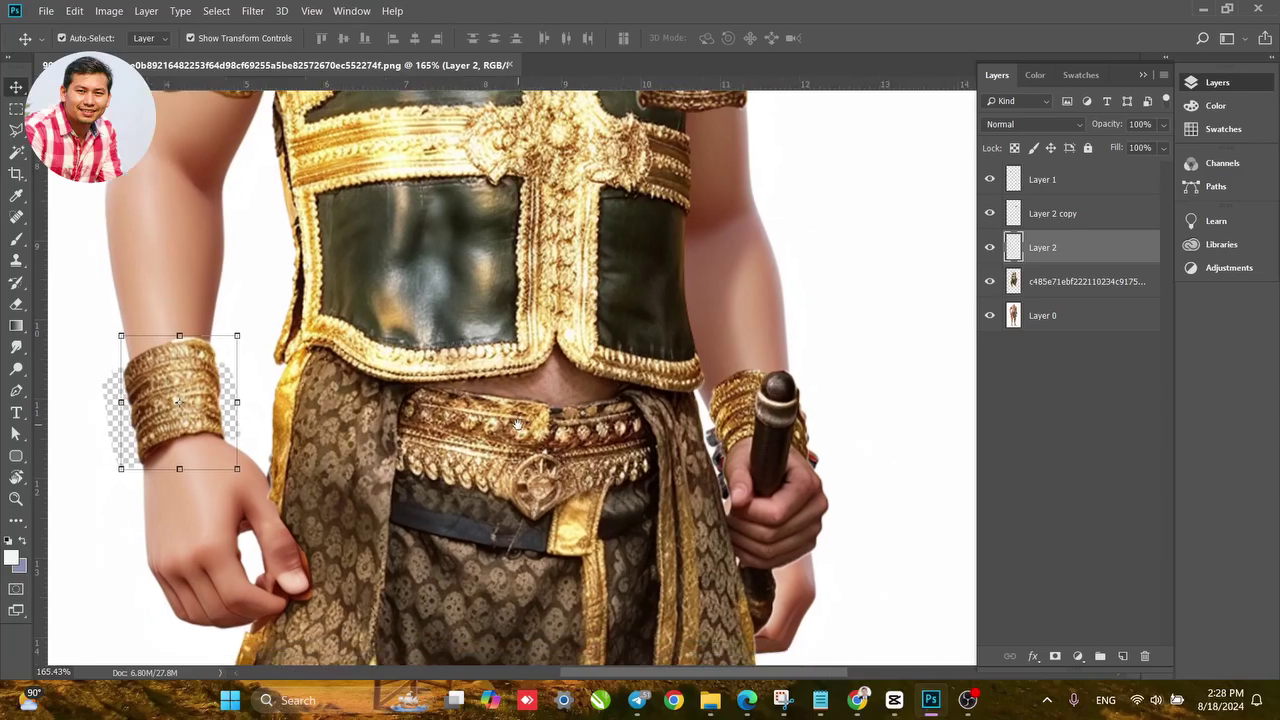
Duplicate the Layer 2 bracelet across to the other wrist and set the copy beside the hand gripping the dark handle.
{"action": "left_click", "coordinate": [818, 485]}
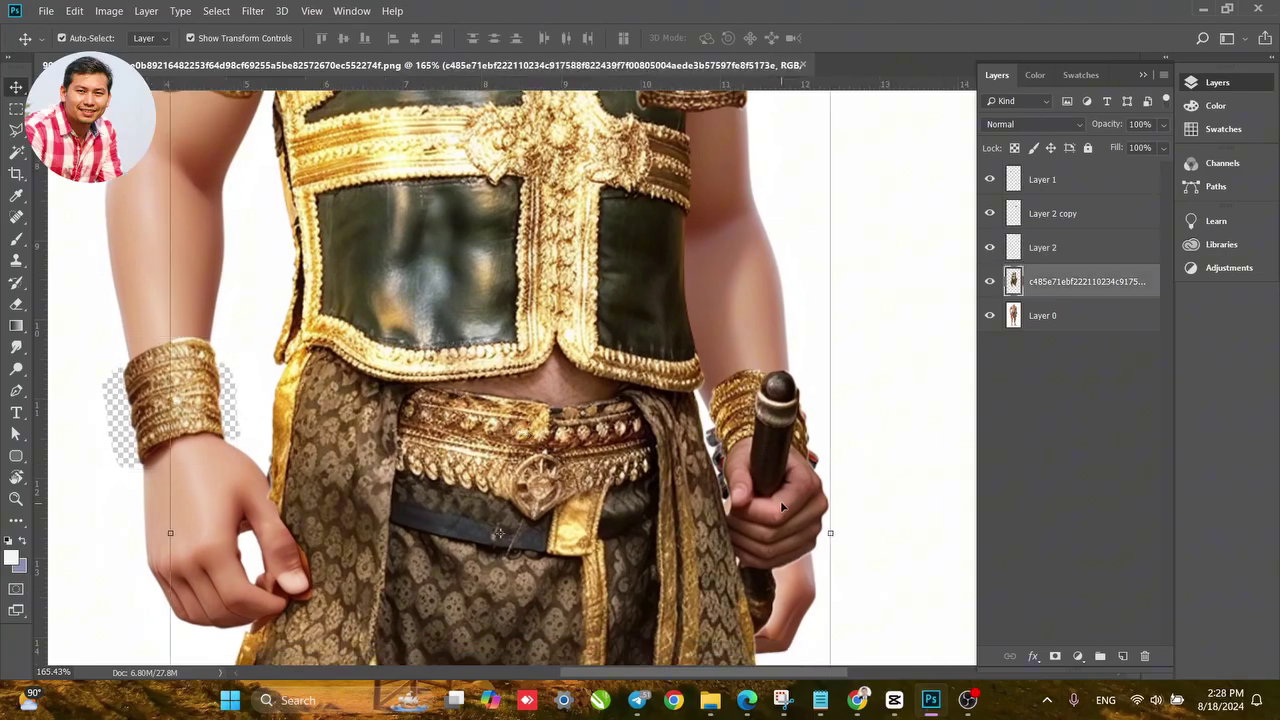
{"action": "scroll", "coordinate": [785, 500], "scroll_direction": "up", "scroll_amount": 2}
{"action": "left_click", "coordinate": [115, 369]}
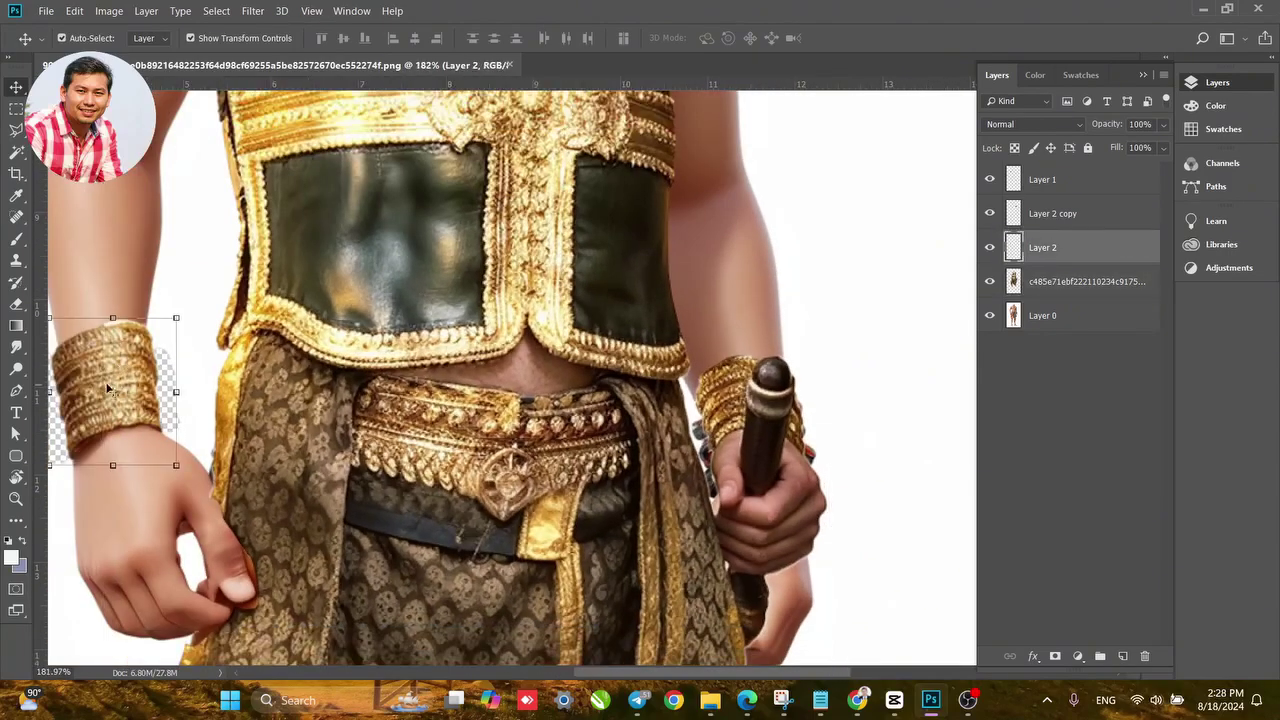
{"action": "left_click_drag", "start_coordinate": [109, 374], "coordinate": [748, 403]}
{"action": "left_click_drag", "start_coordinate": [890, 417], "coordinate": [815, 475]}
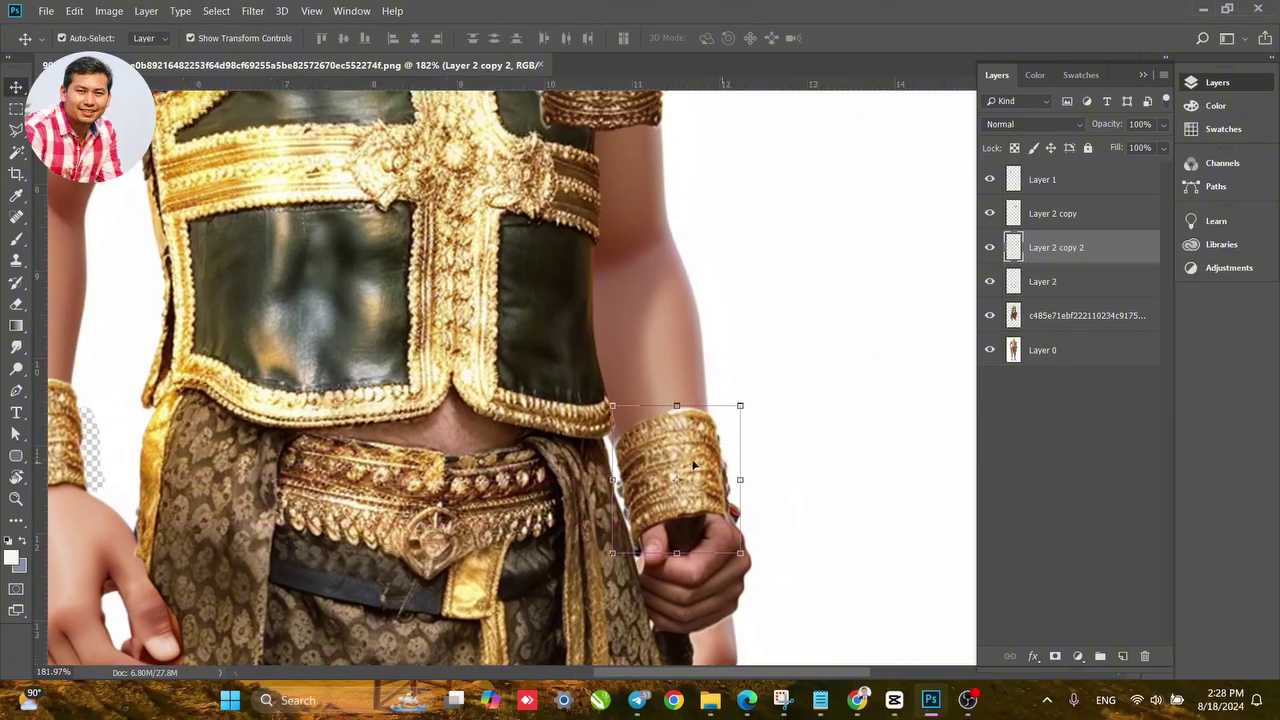
{"action": "left_click_drag", "start_coordinate": [675, 458], "coordinate": [781, 465]}
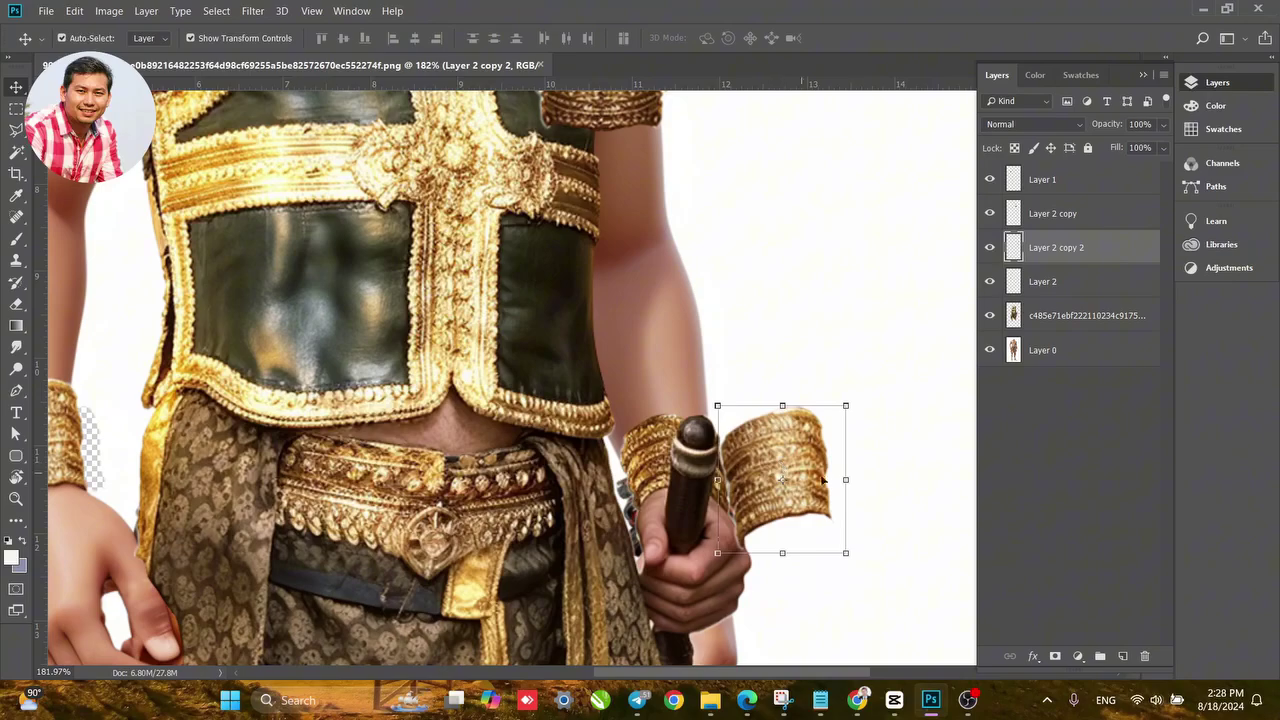
Flip the bracelet copy horizontally, apply the transform, and move it away from the hand onto the empty white background.
{"action": "key", "text": "ctrl+t"}
{"action": "right_click", "coordinate": [822, 470]}
{"action": "left_click", "coordinate": [835, 431]}
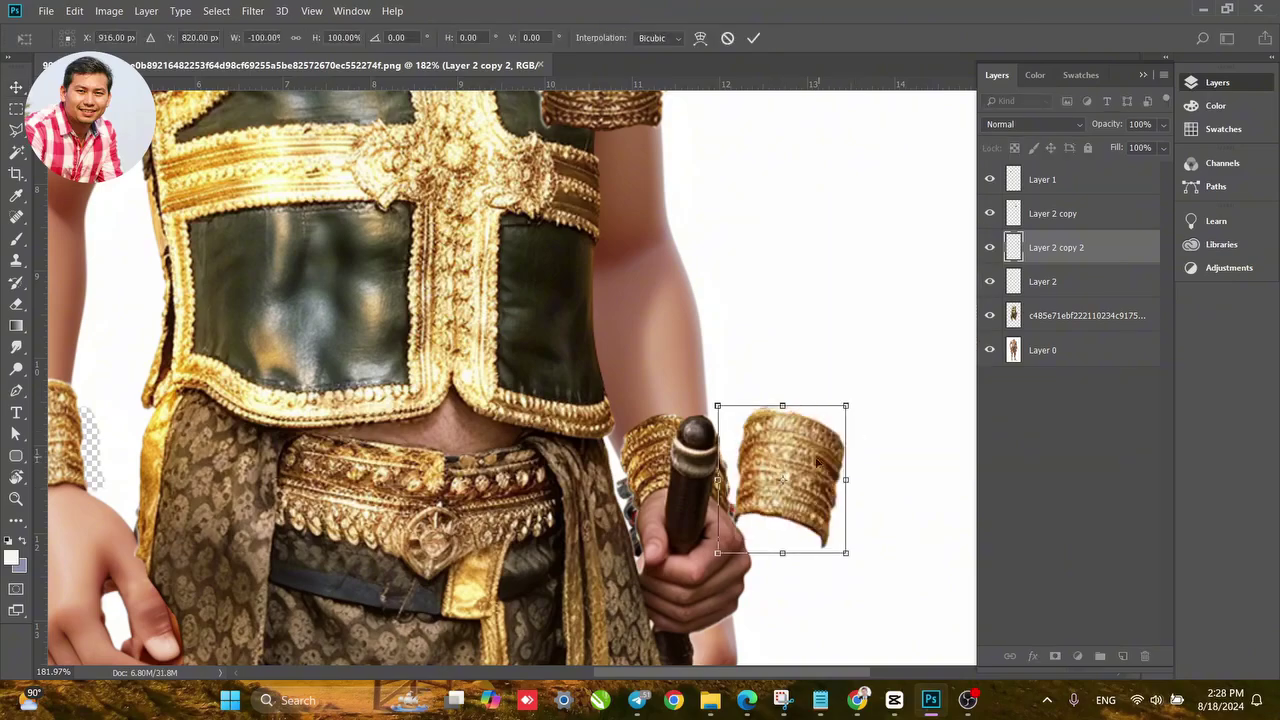
{"action": "left_click_drag", "start_coordinate": [817, 462], "coordinate": [449, 441]}
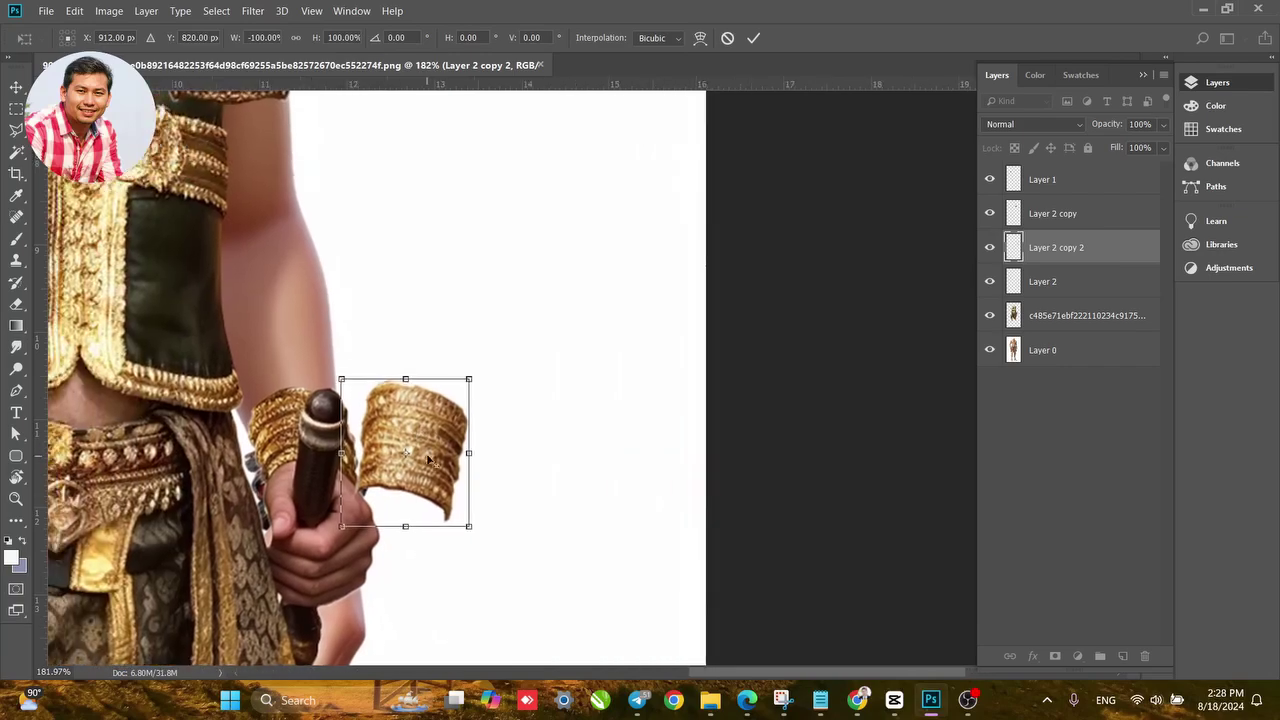
{"action": "scroll", "coordinate": [422, 460], "scroll_direction": "up", "scroll_amount": 4}
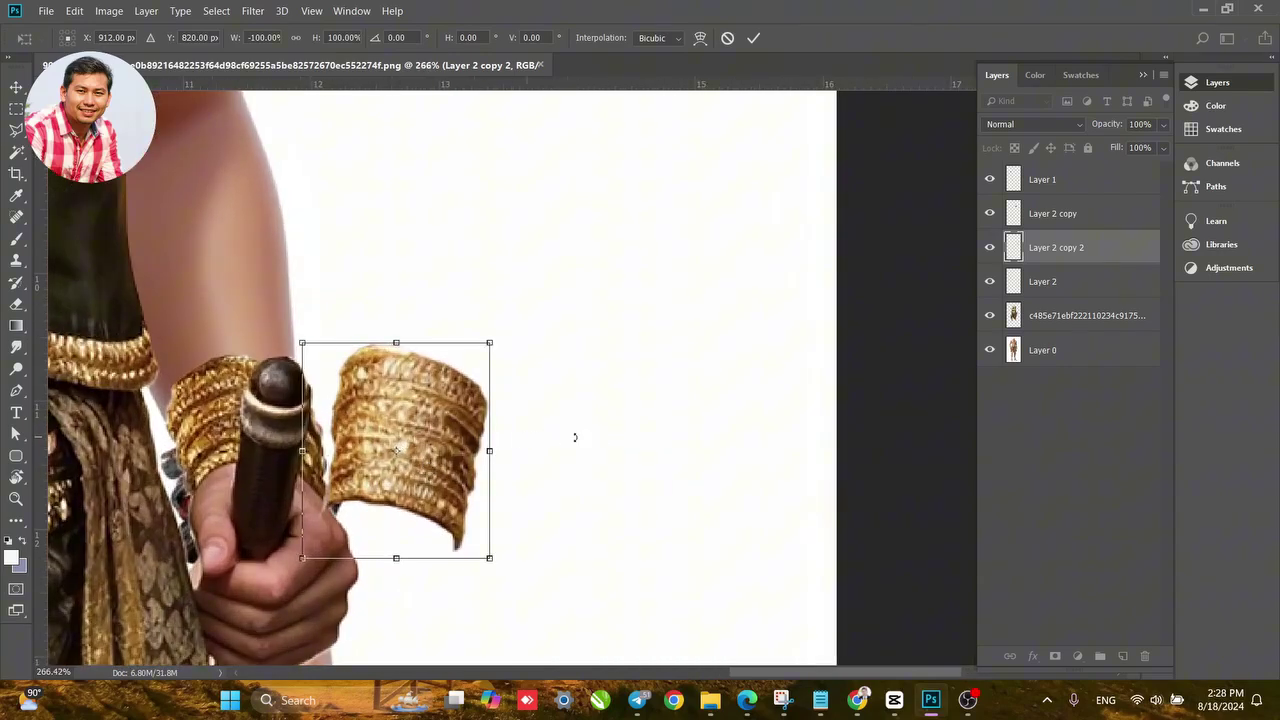
{"action": "key", "text": "Return"}
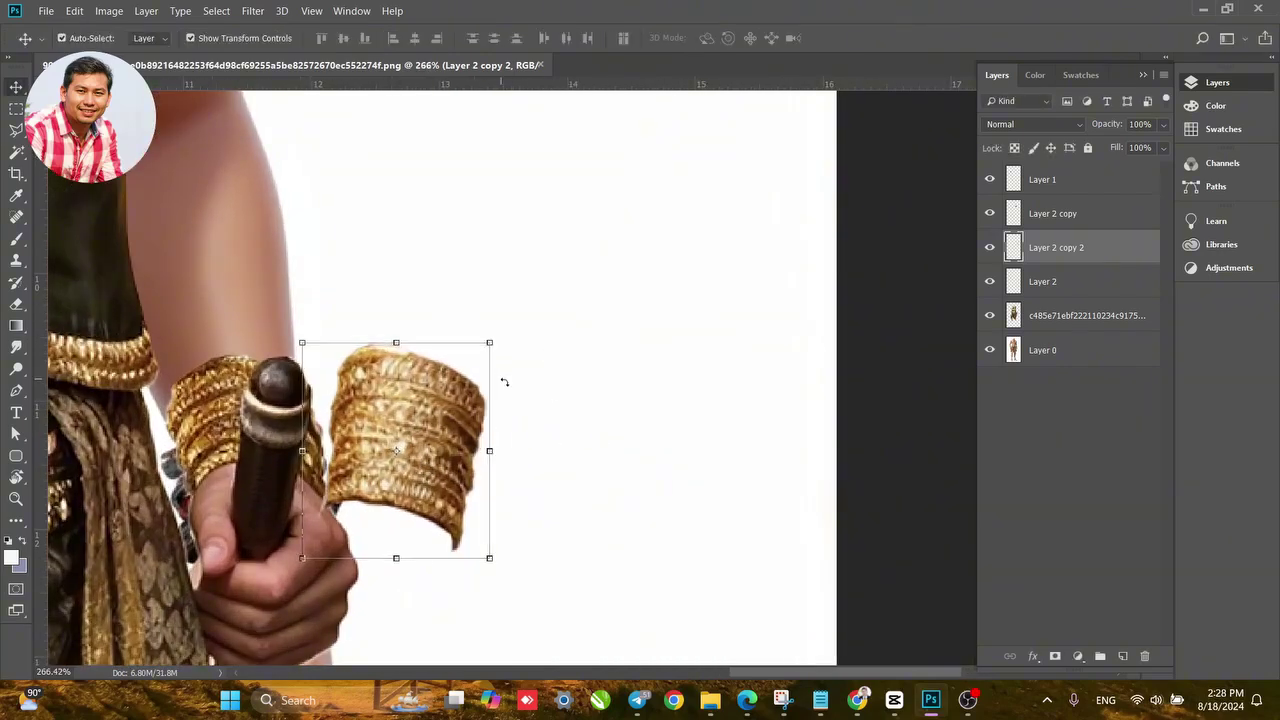
{"action": "left_click_drag", "start_coordinate": [447, 413], "coordinate": [611, 370]}
{"action": "left_click_drag", "start_coordinate": [395, 379], "coordinate": [600, 322]}
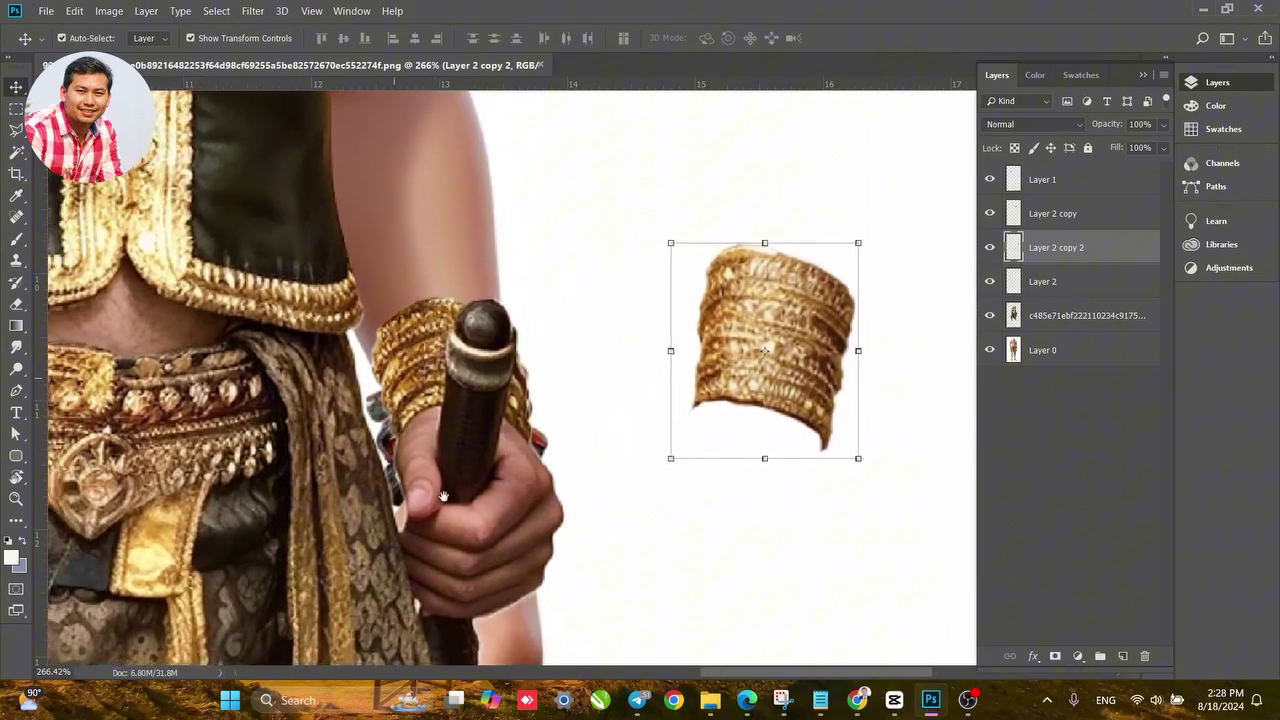
On the costume layer, start a polygonal lasso outline below the dark handle and trace the skirt's edge up toward the gold bracelet.
{"action": "scroll", "coordinate": [443, 496], "scroll_direction": "up", "scroll_amount": 2}
{"action": "left_click_drag", "start_coordinate": [450, 459], "coordinate": [460, 415]}
{"action": "left_click", "coordinate": [480, 444]}
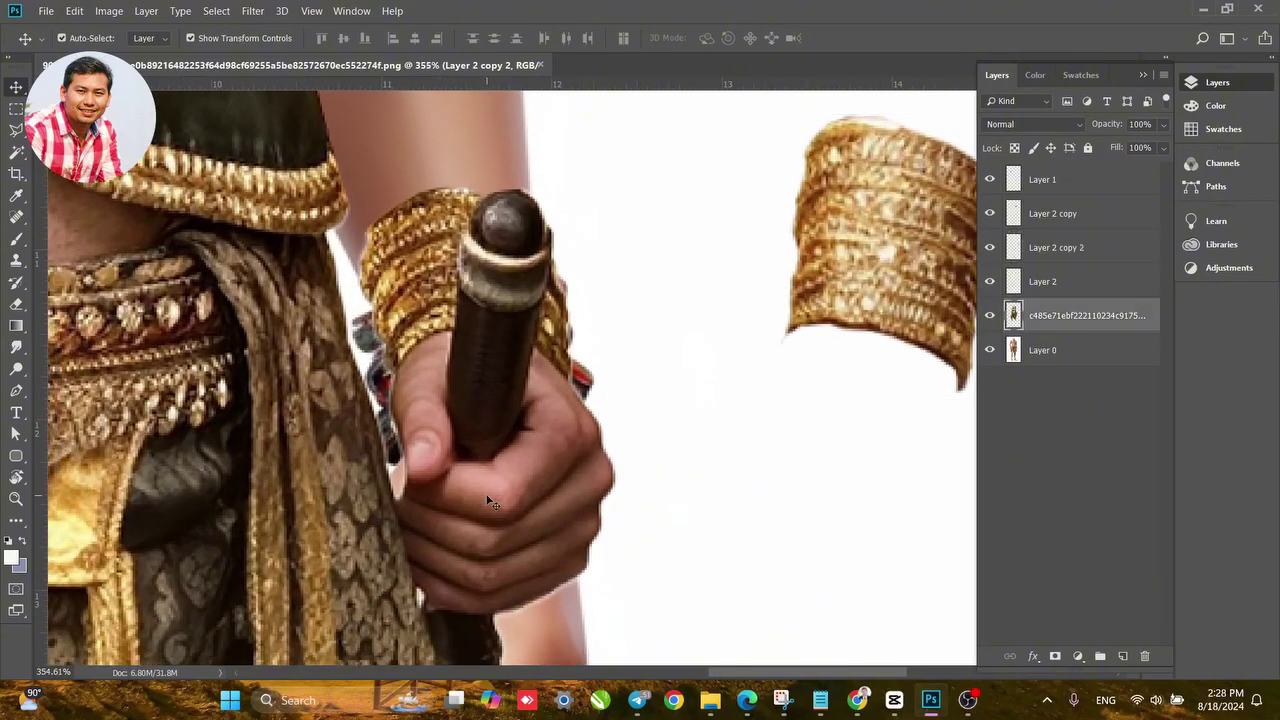
{"action": "left_click", "coordinate": [17, 131]}
{"action": "left_click_drag", "start_coordinate": [557, 532], "coordinate": [610, 452]}
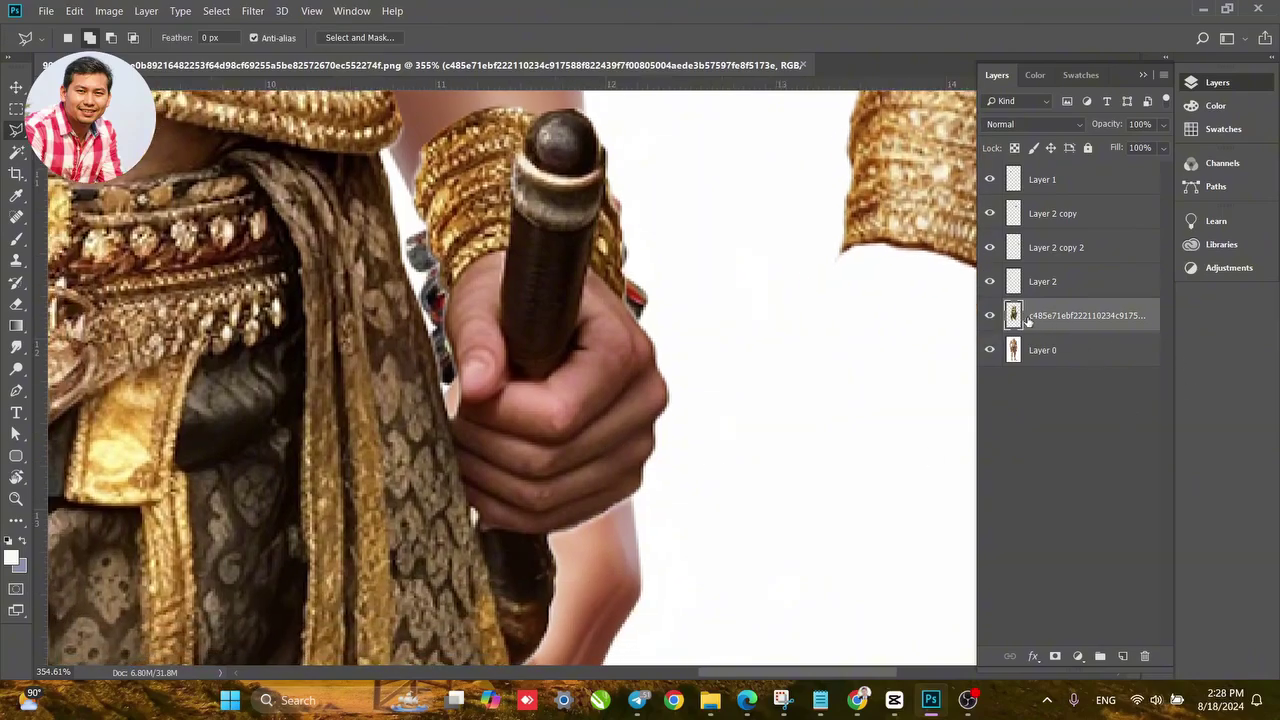
{"action": "left_click_drag", "start_coordinate": [508, 596], "coordinate": [524, 521]}
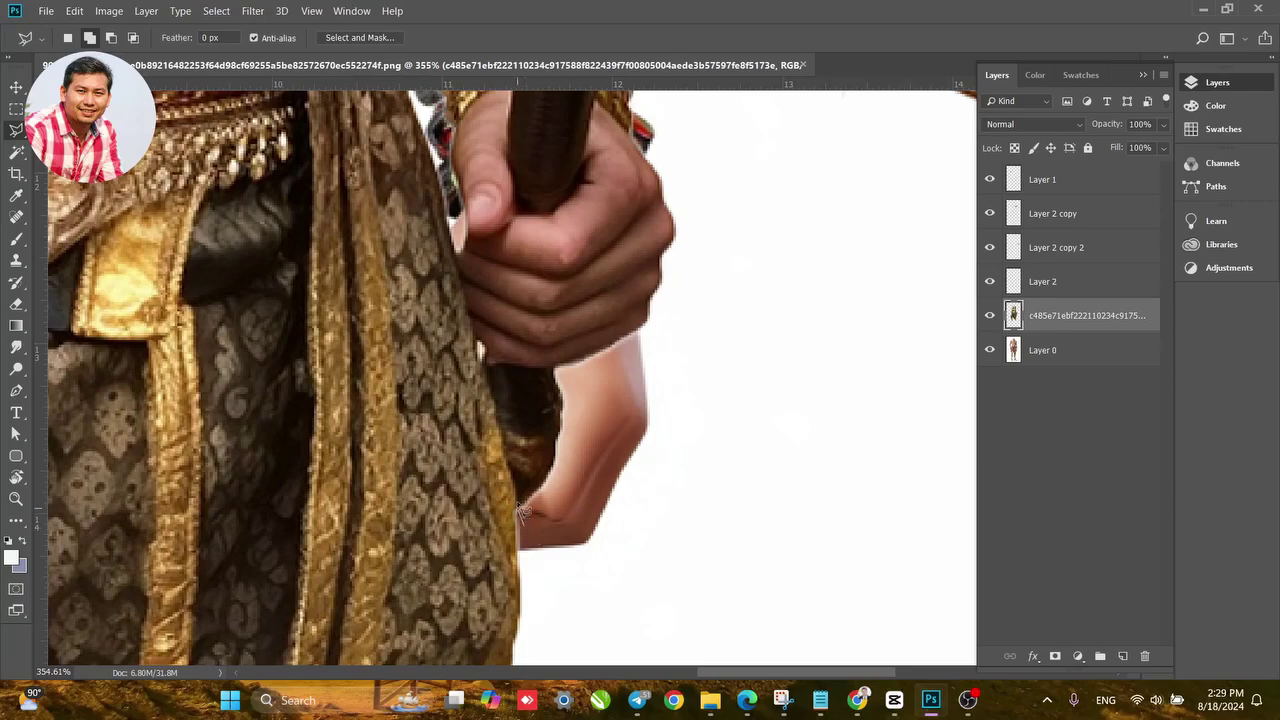
{"action": "left_click", "coordinate": [515, 487]}
{"action": "left_click", "coordinate": [508, 460]}
{"action": "left_click", "coordinate": [498, 426]}
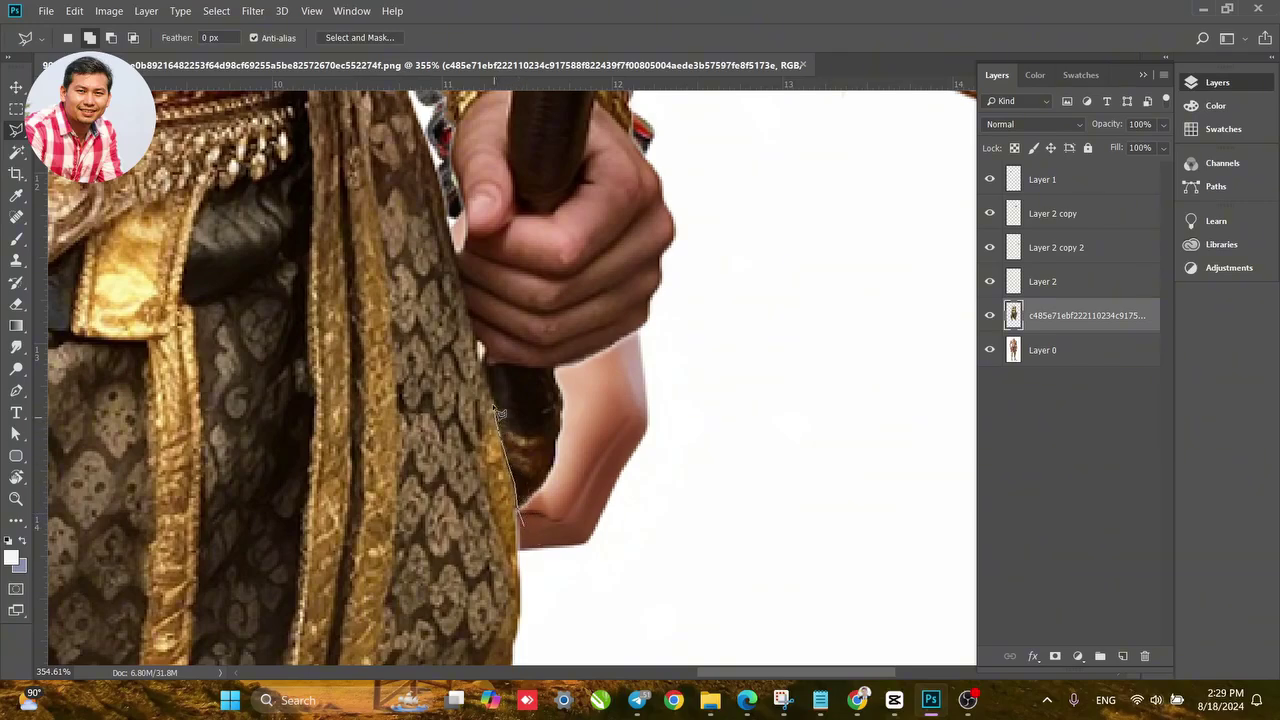
{"action": "left_click", "coordinate": [479, 347]}
{"action": "left_click", "coordinate": [456, 247]}
{"action": "left_click_drag", "start_coordinate": [449, 217], "coordinate": [501, 369]}
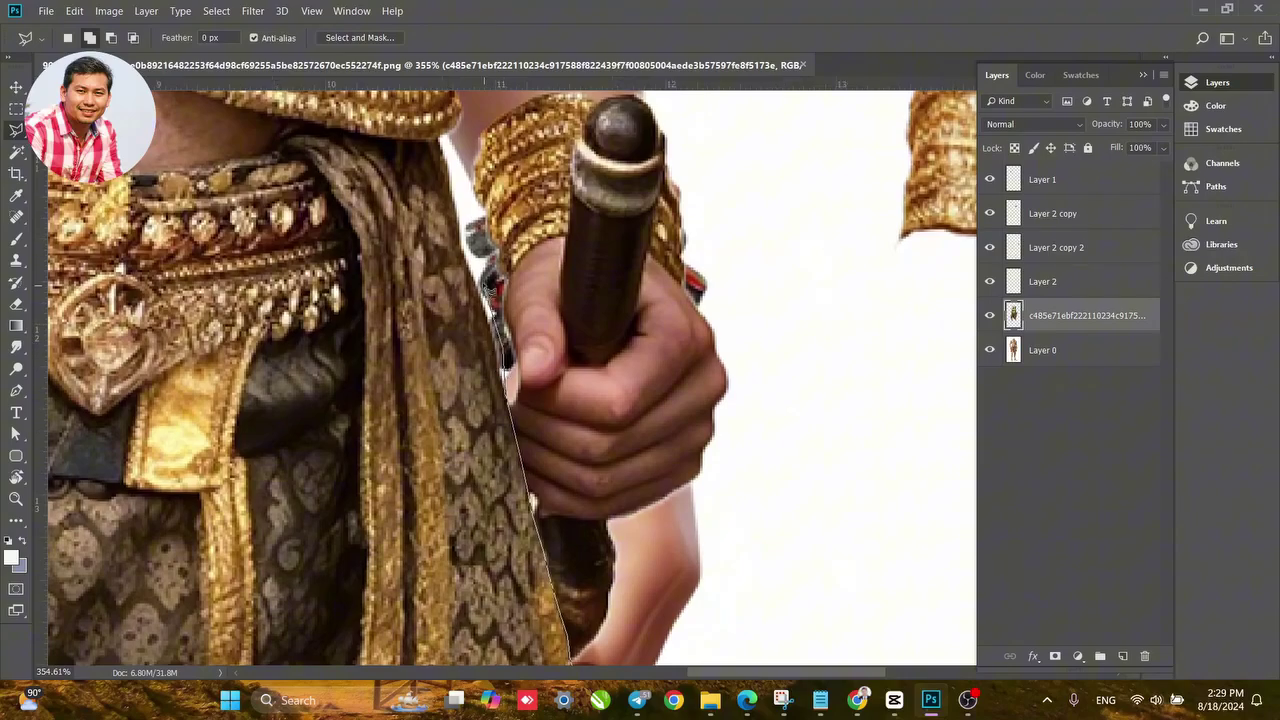
{"action": "left_click_drag", "start_coordinate": [466, 229], "coordinate": [491, 394]}
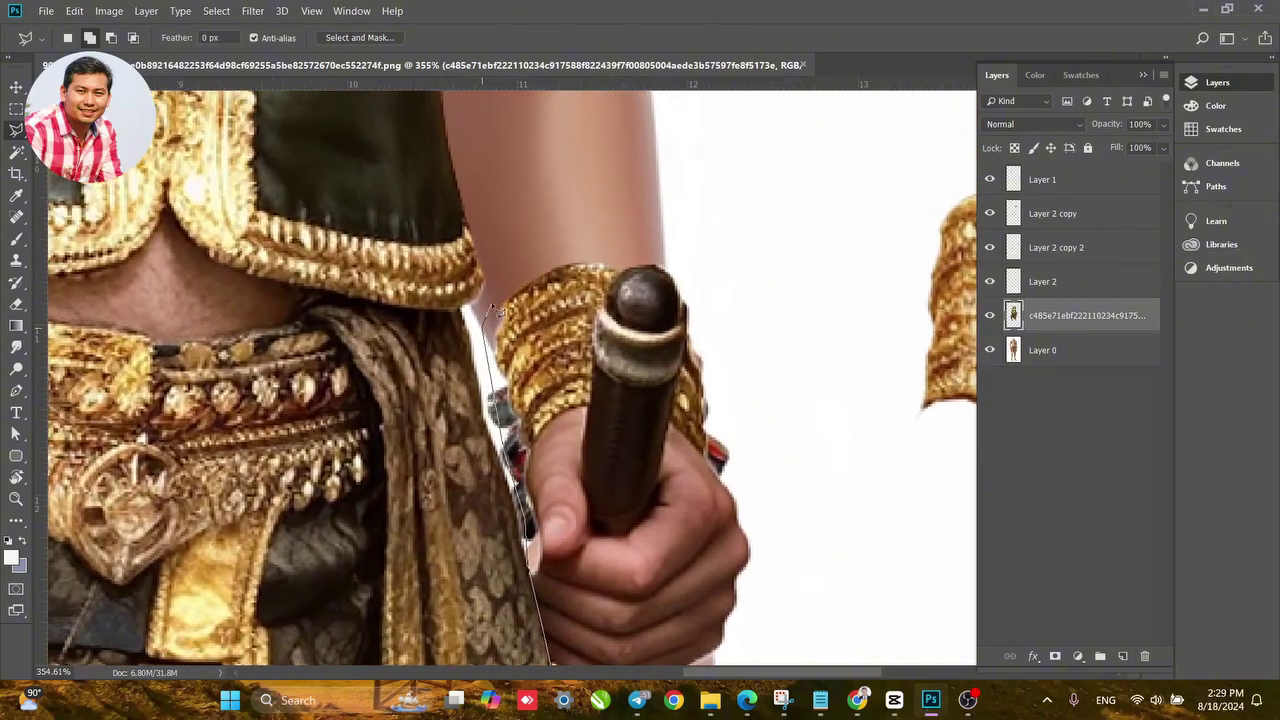
Carry the lasso outline across the forearm above the bracelet and around the outside of the fist, and close the selection below the handle.
{"action": "left_click", "coordinate": [567, 220]}
{"action": "left_click", "coordinate": [652, 206]}
{"action": "left_click", "coordinate": [757, 231]}
{"action": "left_click_drag", "start_coordinate": [788, 398], "coordinate": [634, 249]}
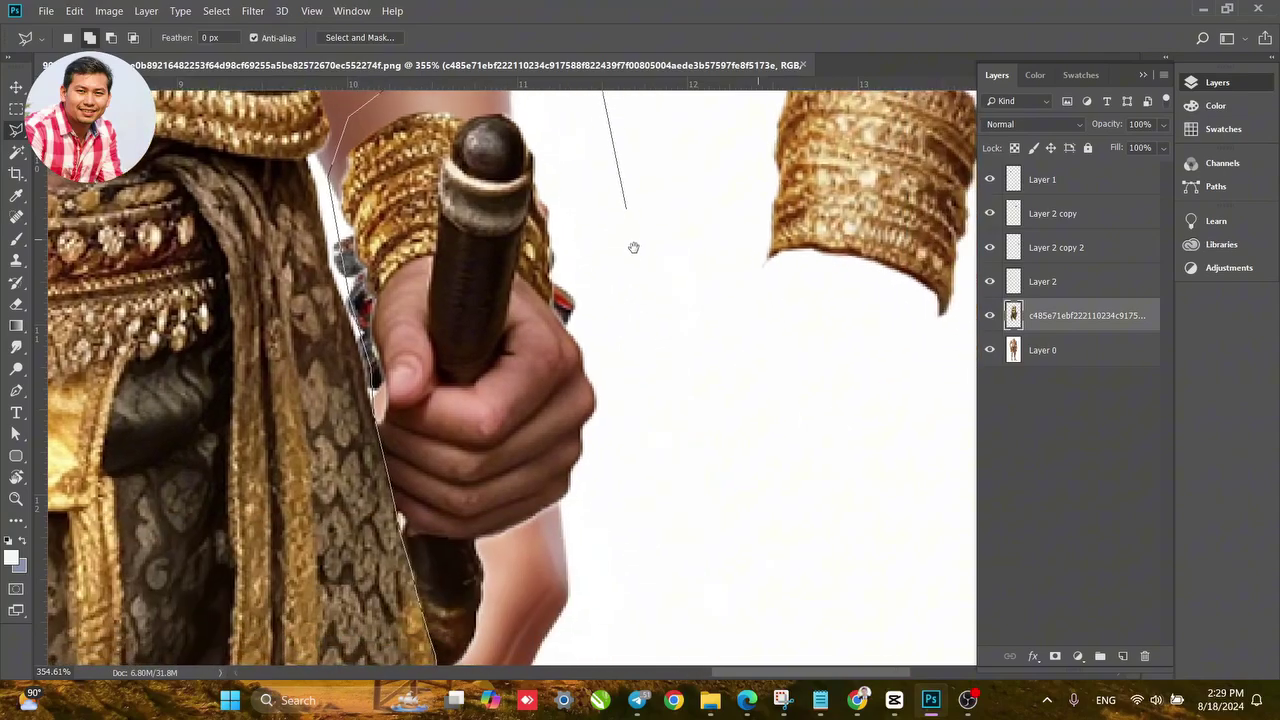
{"action": "left_click", "coordinate": [666, 368]}
{"action": "left_click", "coordinate": [663, 506]}
{"action": "left_click", "coordinate": [619, 588]}
{"action": "left_click_drag", "start_coordinate": [569, 594], "coordinate": [505, 390]}
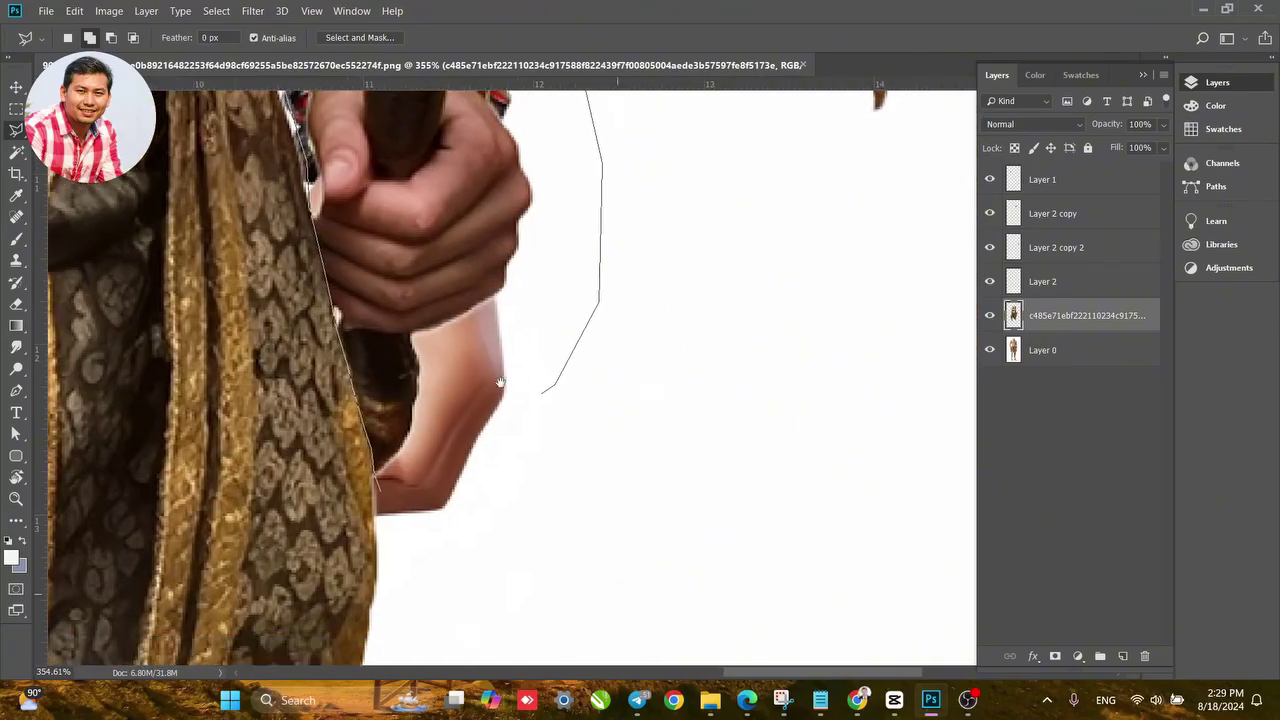
{"action": "left_click", "coordinate": [388, 497]}
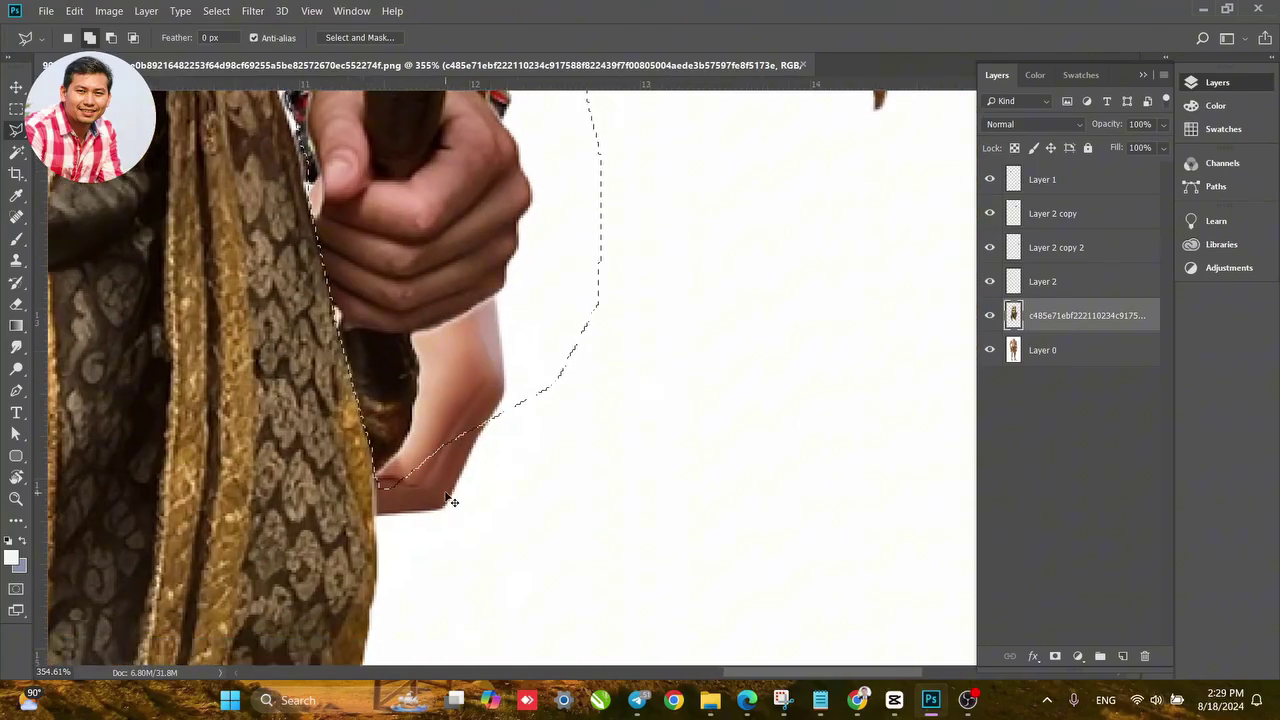
Remove the selected hand and dark handle from the costume layer, deselect, and paste the piece onto its own layer.
{"action": "key", "text": "Delete"}
{"action": "key", "text": "ctrl+d"}
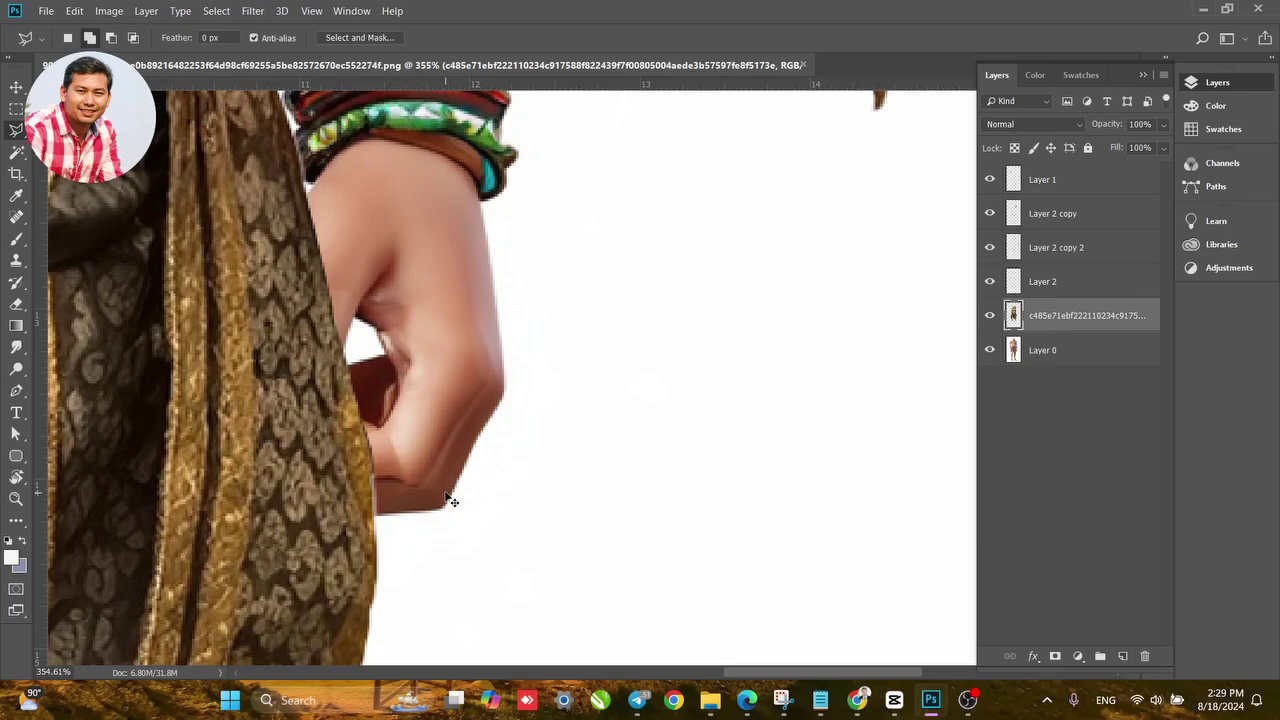
{"action": "key", "text": "ctrl+v"}
{"action": "left_click_drag", "start_coordinate": [474, 200], "coordinate": [486, 478]}
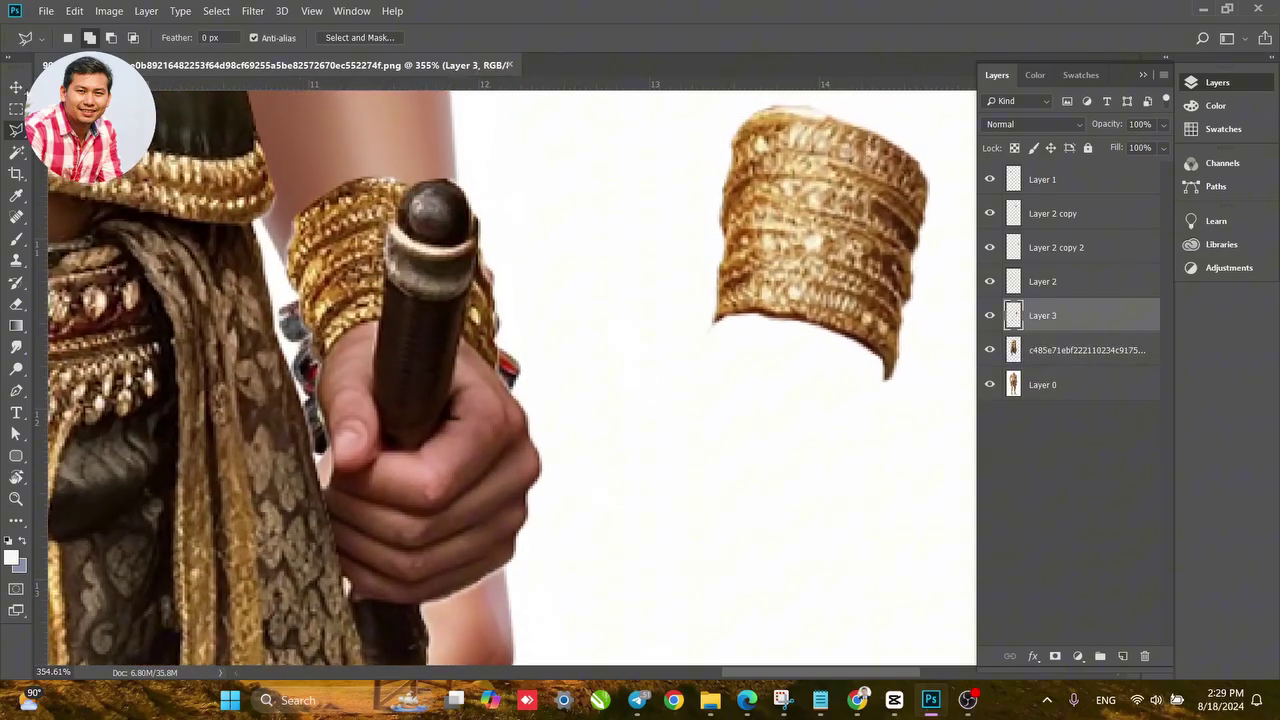
Move the pasted hand and handle off the bare wrist onto the white background, just below the spare gold bracelet.
{"action": "key", "text": "v"}
{"action": "left_click_drag", "start_coordinate": [413, 343], "coordinate": [661, 383]}
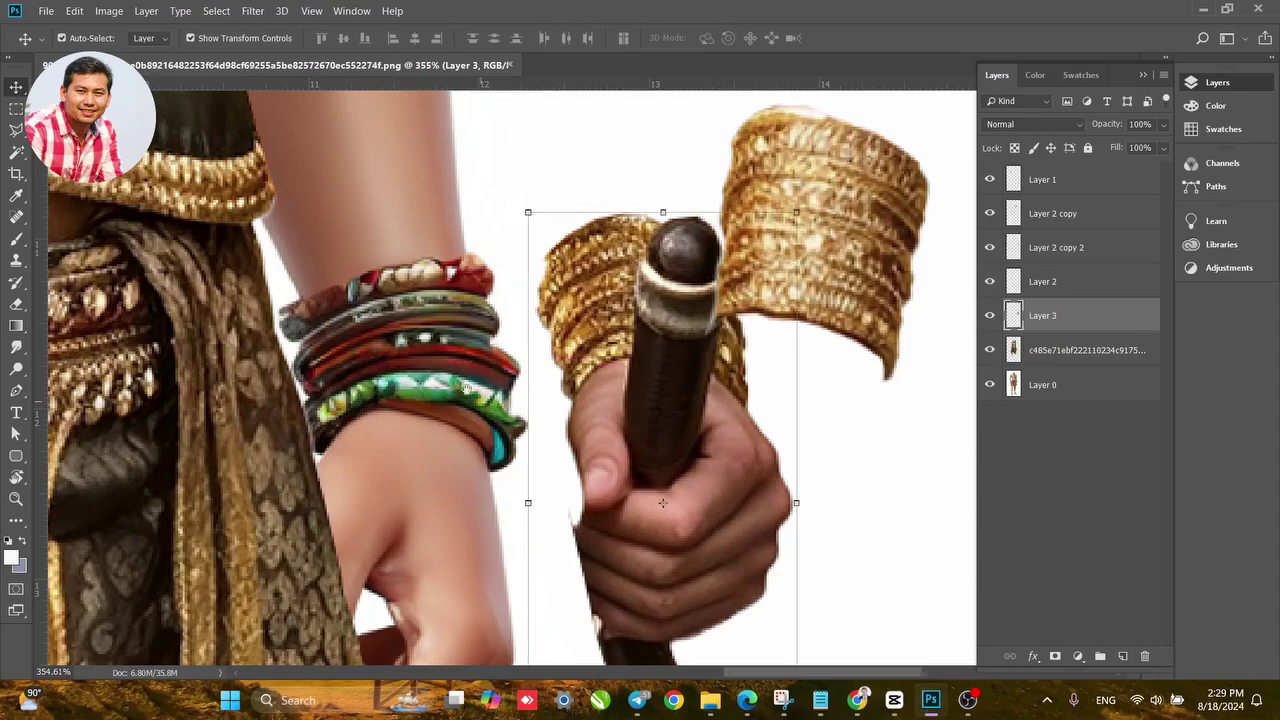
{"action": "left_click_drag", "start_coordinate": [466, 388], "coordinate": [312, 242]}
{"action": "left_click_drag", "start_coordinate": [512, 283], "coordinate": [526, 416]}
{"action": "left_click", "coordinate": [878, 367]}
{"action": "left_click_drag", "start_coordinate": [671, 283], "coordinate": [641, 403]}
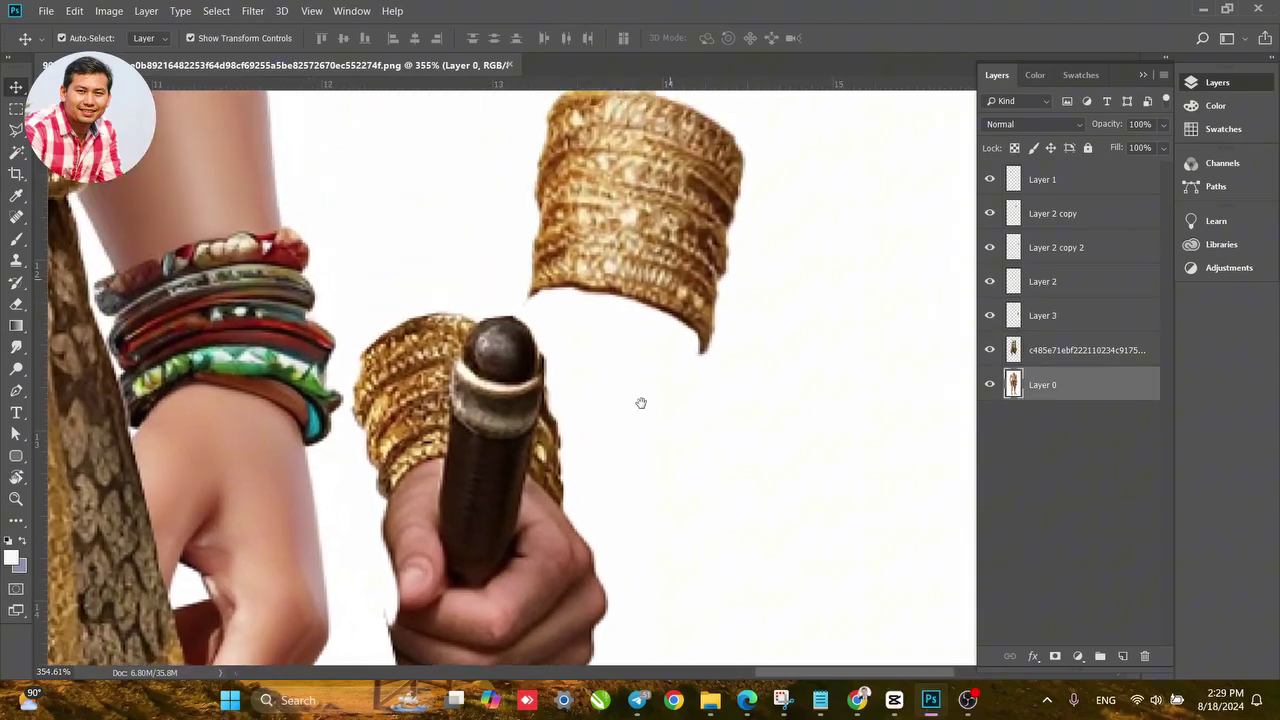
Place the gold bracelet copy over the bracelet on the detached hand, rotate it -16.83°, and apply the transform.
{"action": "left_click_drag", "start_coordinate": [644, 218], "coordinate": [458, 461]}
{"action": "left_click", "coordinate": [557, 611]}
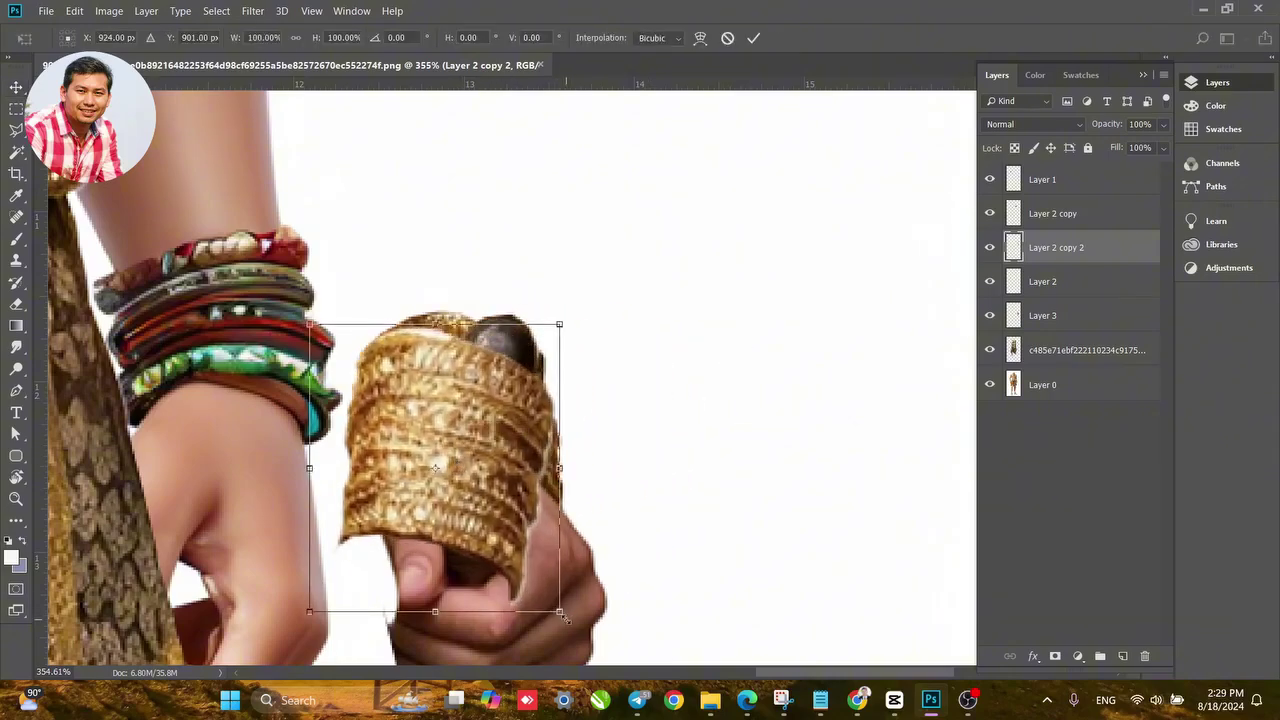
{"action": "left_click_drag", "start_coordinate": [574, 622], "coordinate": [594, 615]}
{"action": "key", "text": "ctrl+z"}
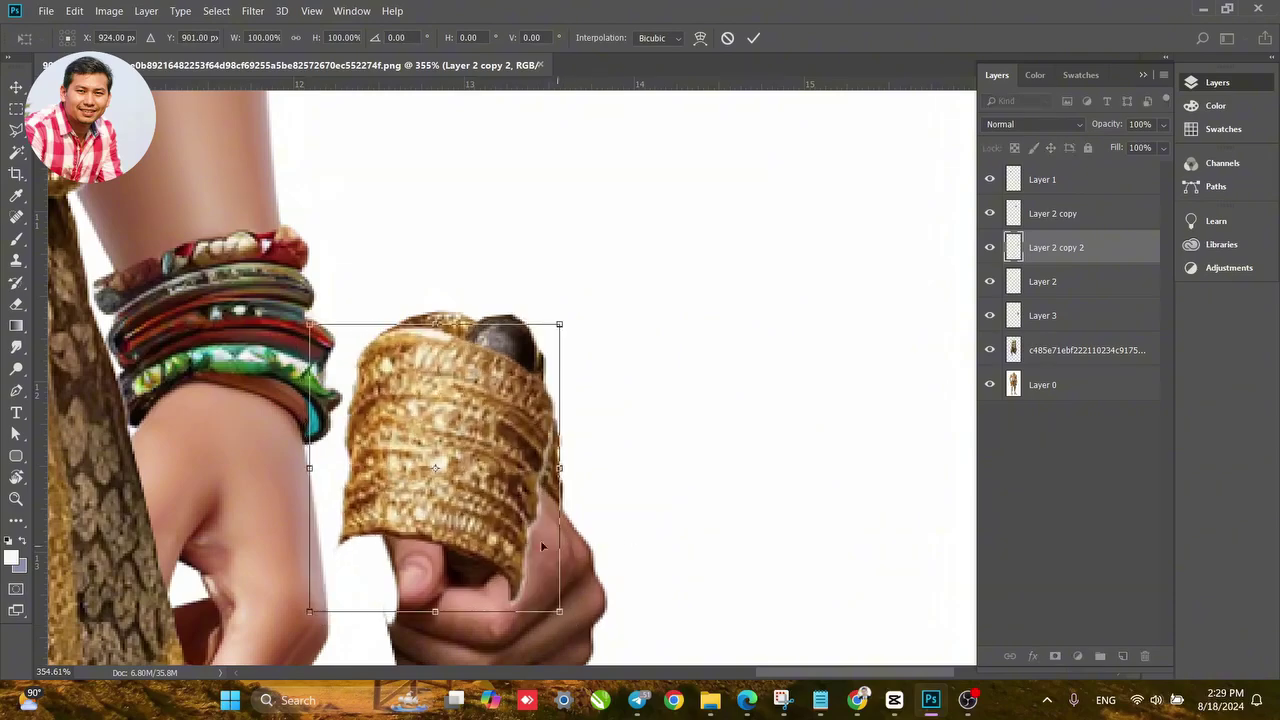
{"action": "left_click_drag", "start_coordinate": [433, 472], "coordinate": [351, 362]}
{"action": "left_click_drag", "start_coordinate": [647, 590], "coordinate": [771, 523]}
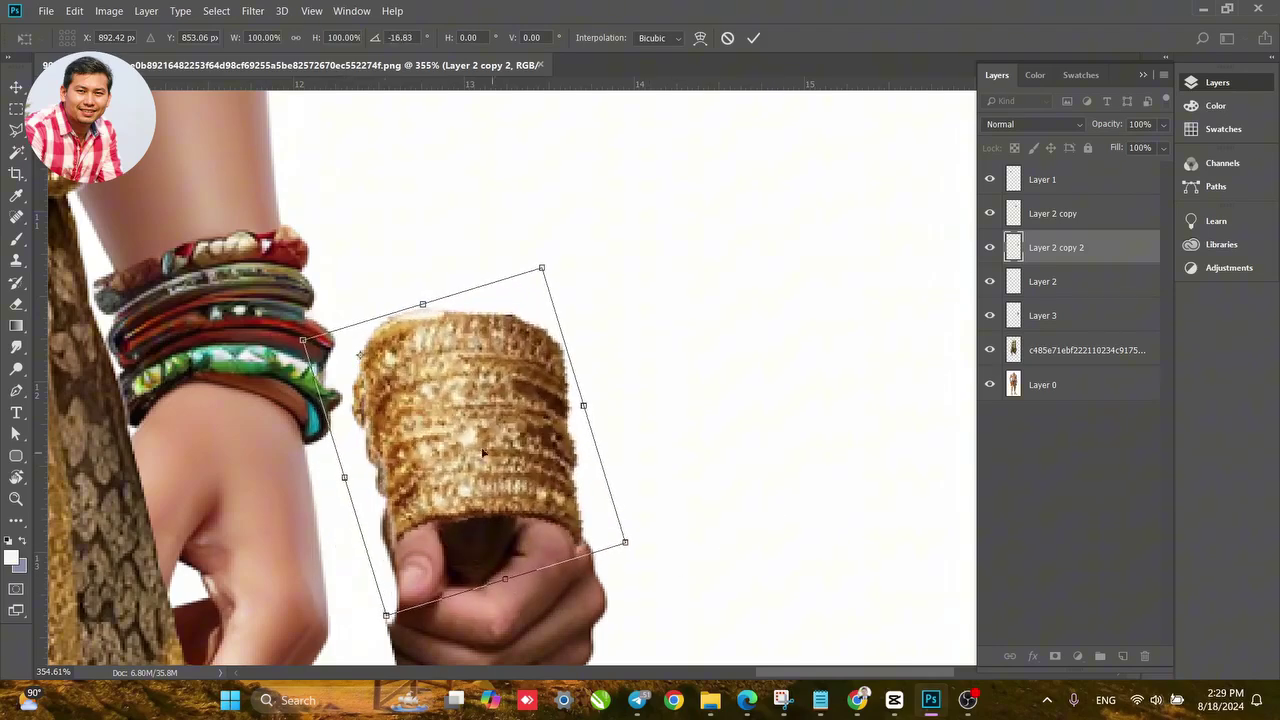
{"action": "mouse_move", "coordinate": [454, 423]}
{"action": "left_mouse_down"}
{"action": "mouse_move", "coordinate": [558, 447]}
{"action": "mouse_move", "coordinate": [448, 428]}
{"action": "left_mouse_up"}
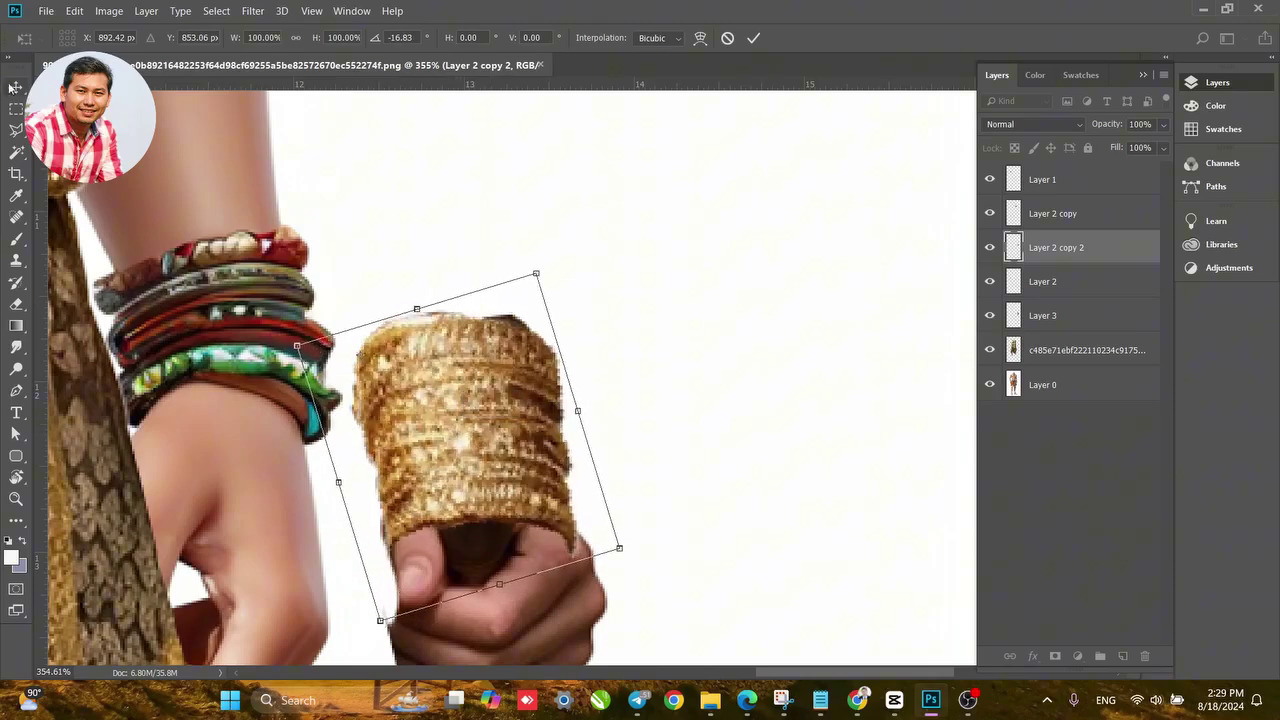
{"action": "left_click", "coordinate": [17, 106]}
{"action": "left_click", "coordinate": [601, 274]}
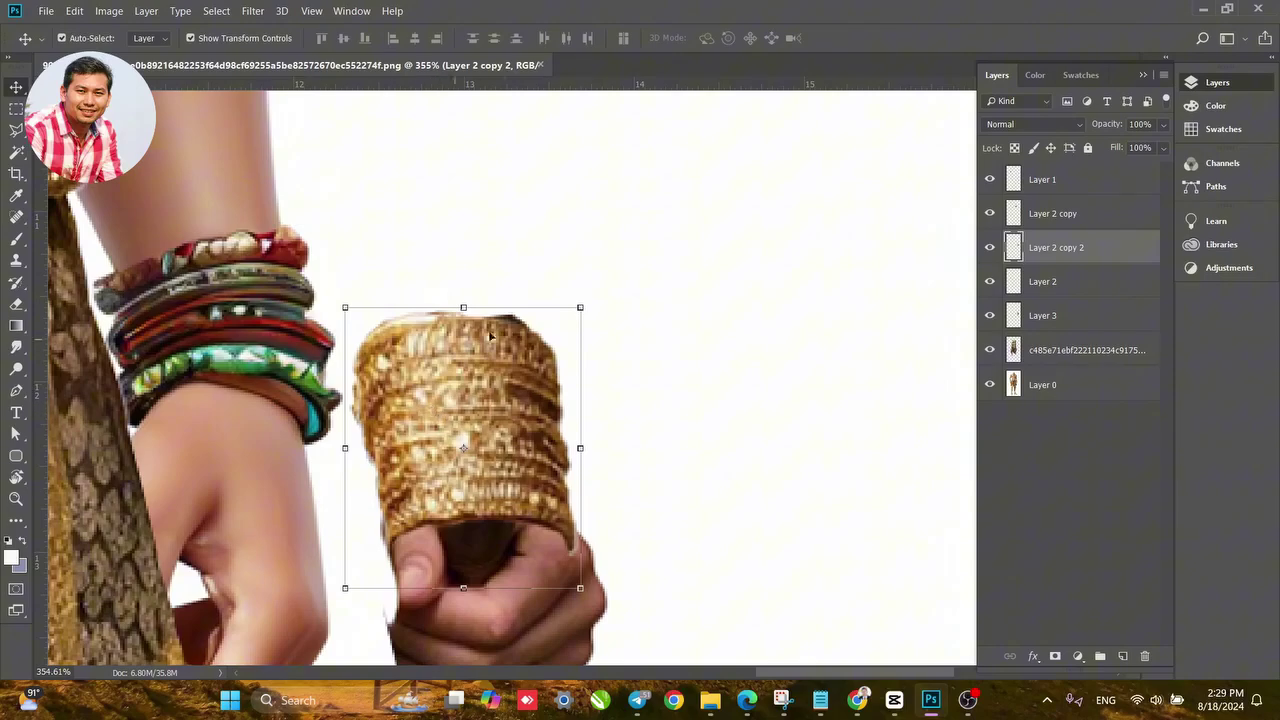
Lower the bracelet copy's opacity to 41% and scale it to about 95% to match the bracelet beneath.
{"action": "left_click", "coordinate": [1164, 127]}
{"action": "left_click_drag", "start_coordinate": [1110, 147], "coordinate": [1117, 147]}
{"action": "left_click", "coordinate": [580, 588]}
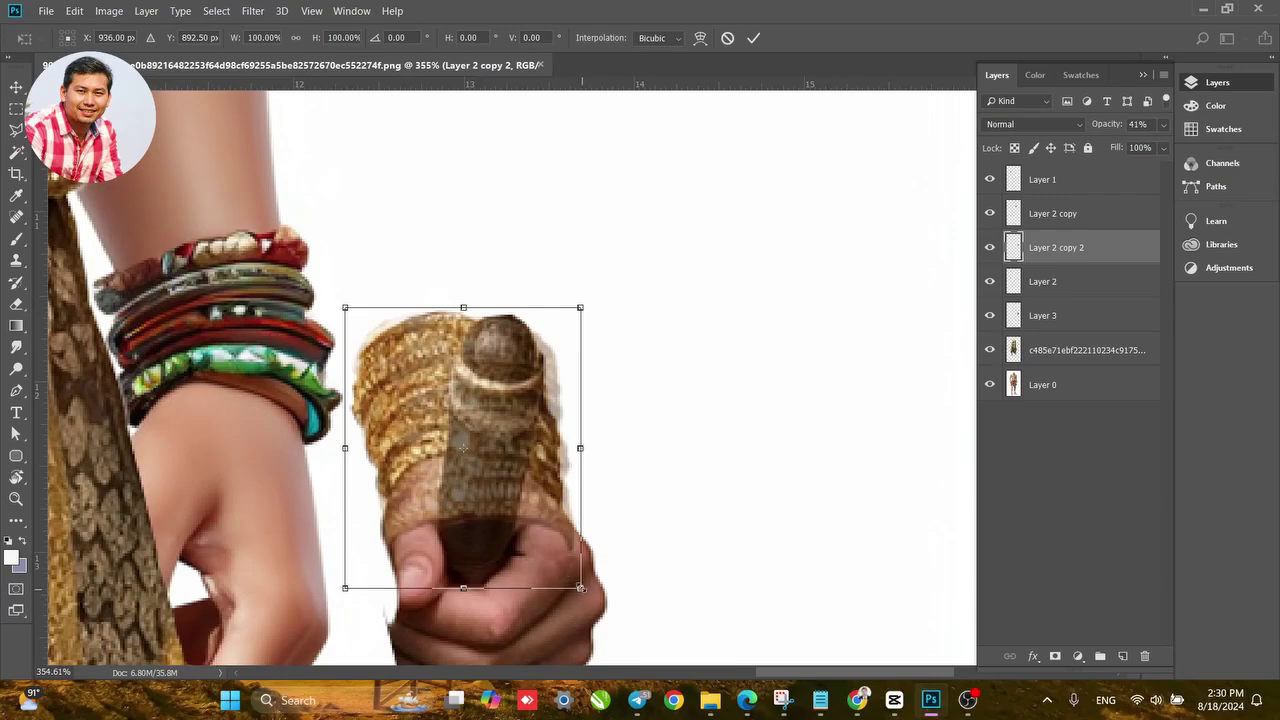
{"action": "mouse_move", "coordinate": [580, 588]}
{"action": "left_mouse_down"}
{"action": "mouse_move", "coordinate": [566, 561]}
{"action": "mouse_move", "coordinate": [575, 568]}
{"action": "left_mouse_up"}
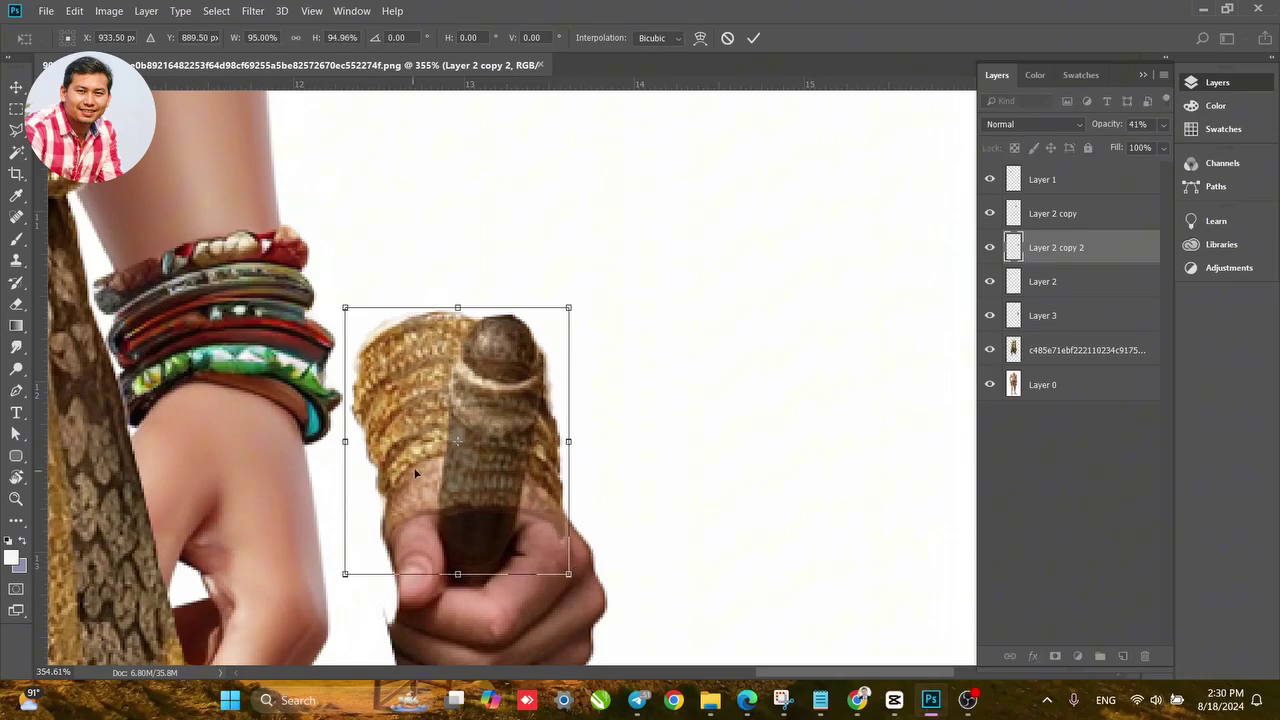
Warp the bracelet copy so its lower edge arches upward along the hand's original bracelet, and apply the warp.
{"action": "right_click", "coordinate": [515, 514]}
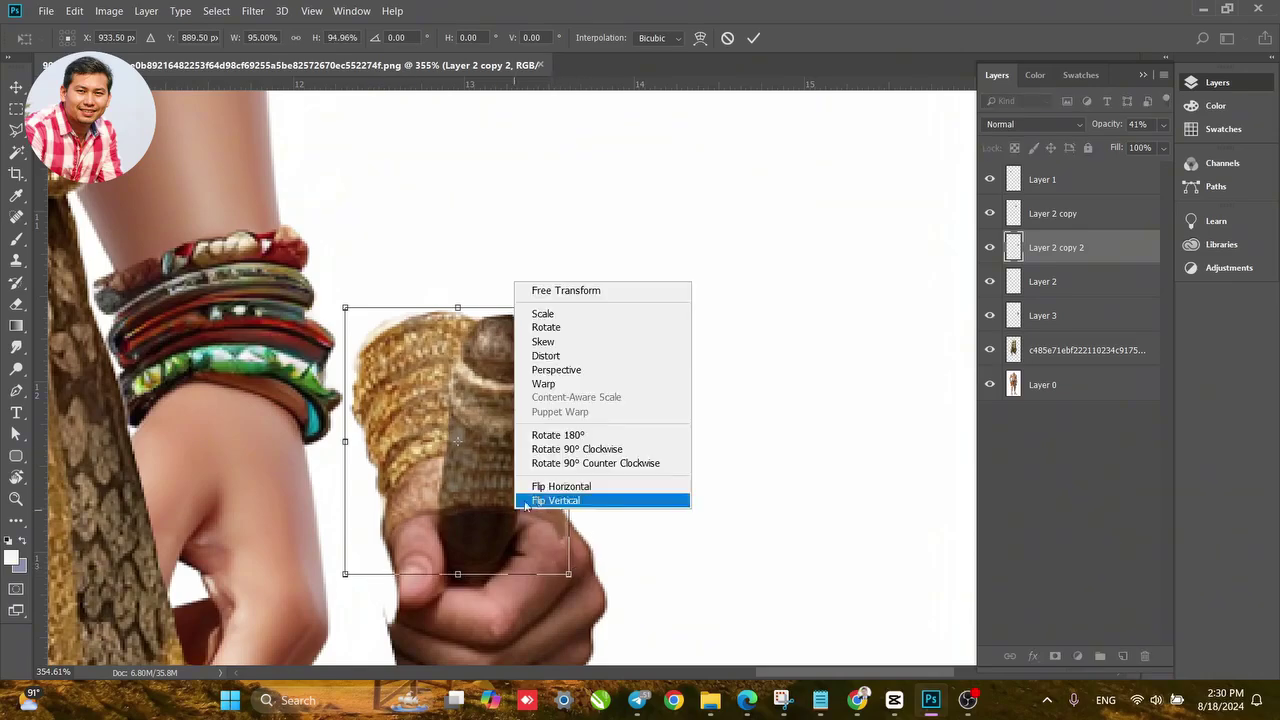
{"action": "left_click", "coordinate": [553, 384]}
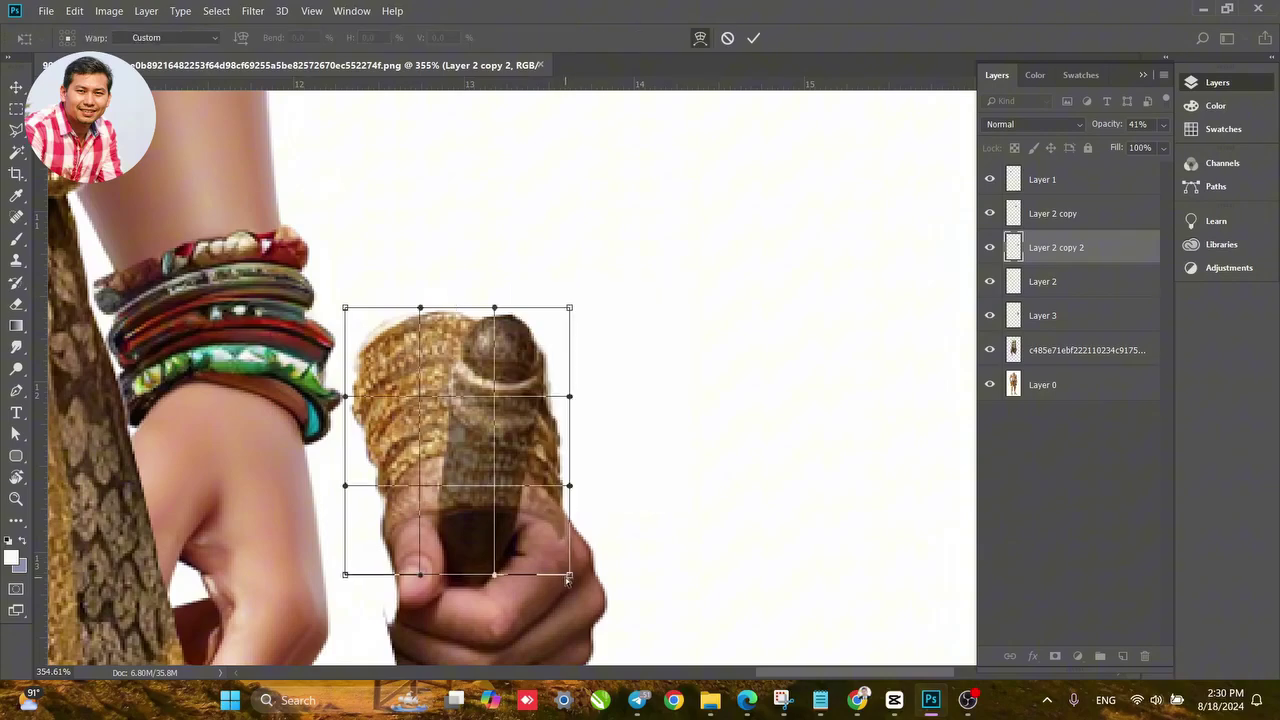
{"action": "left_click_drag", "start_coordinate": [550, 560], "coordinate": [545, 497]}
{"action": "left_click_drag", "start_coordinate": [435, 507], "coordinate": [364, 517]}
{"action": "left_click_drag", "start_coordinate": [505, 509], "coordinate": [505, 513]}
{"action": "left_click_drag", "start_coordinate": [569, 447], "coordinate": [566, 456]}
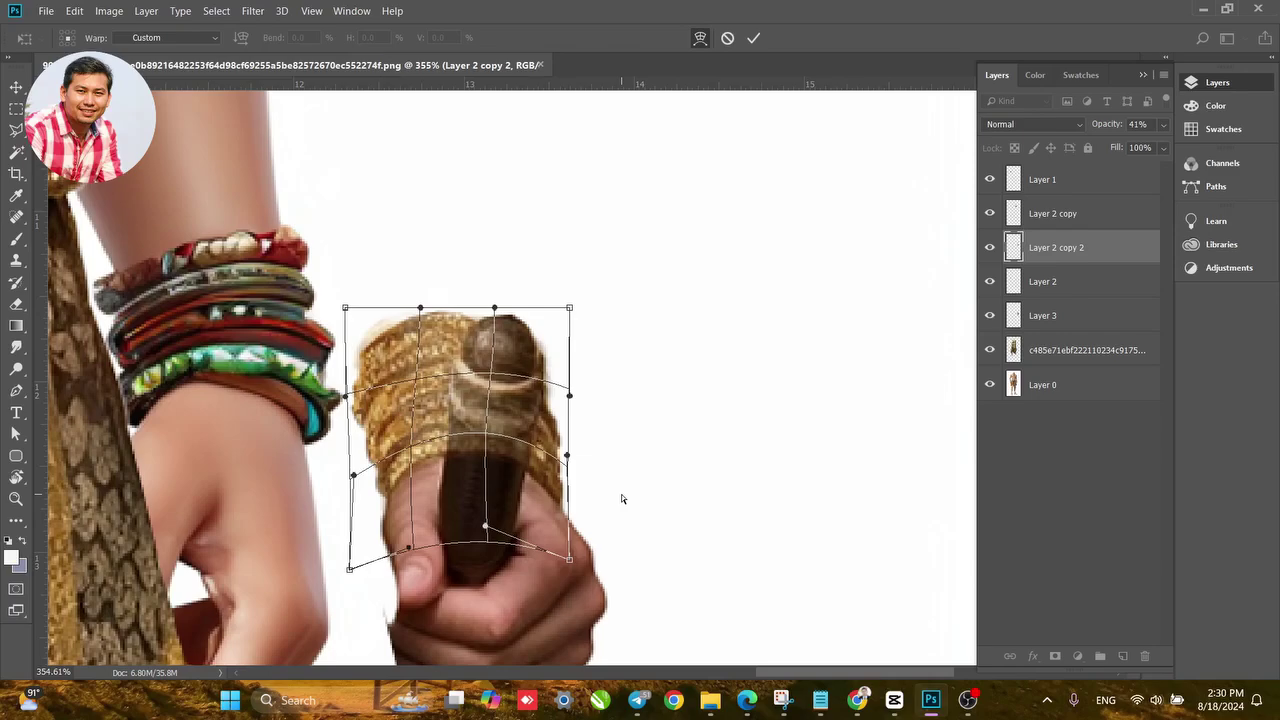
{"action": "key", "text": "Return"}
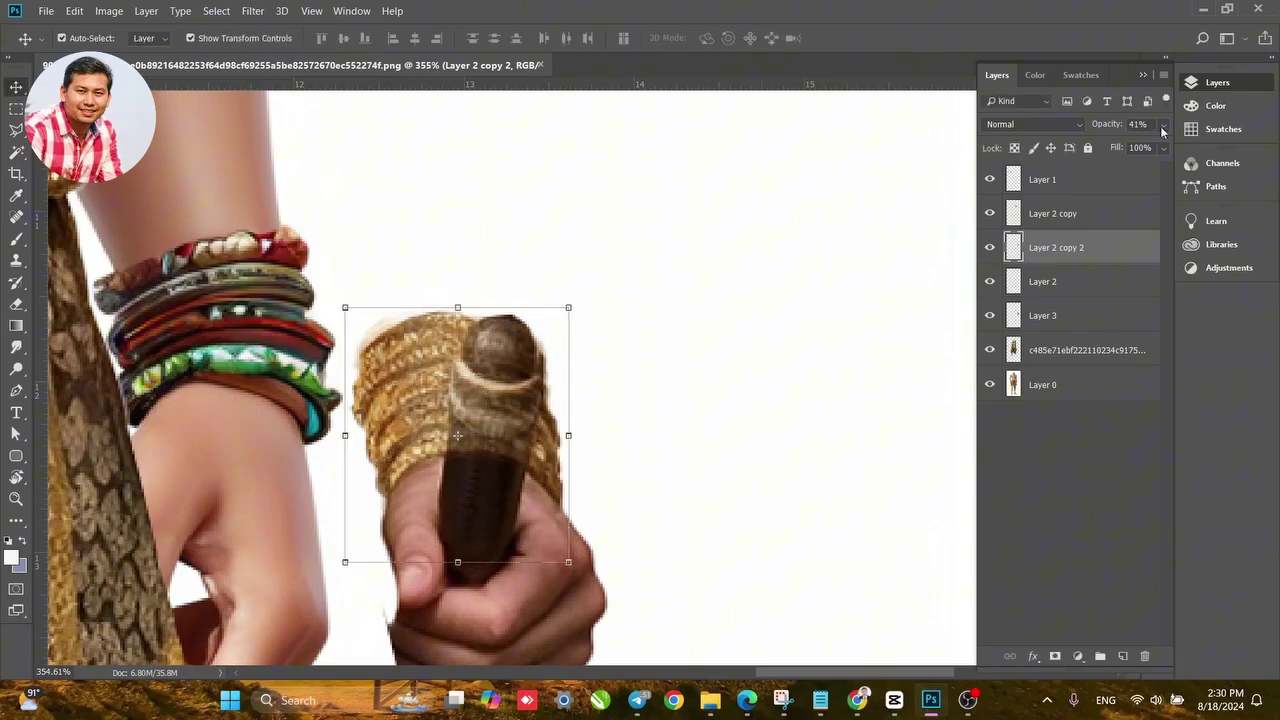
Restore the bracelet copy to 100% opacity, set it over the coloured bangles, and move the detached hand farther away from the arm.
{"action": "left_click", "coordinate": [1163, 126]}
{"action": "left_click_drag", "start_coordinate": [1118, 145], "coordinate": [1240, 148]}
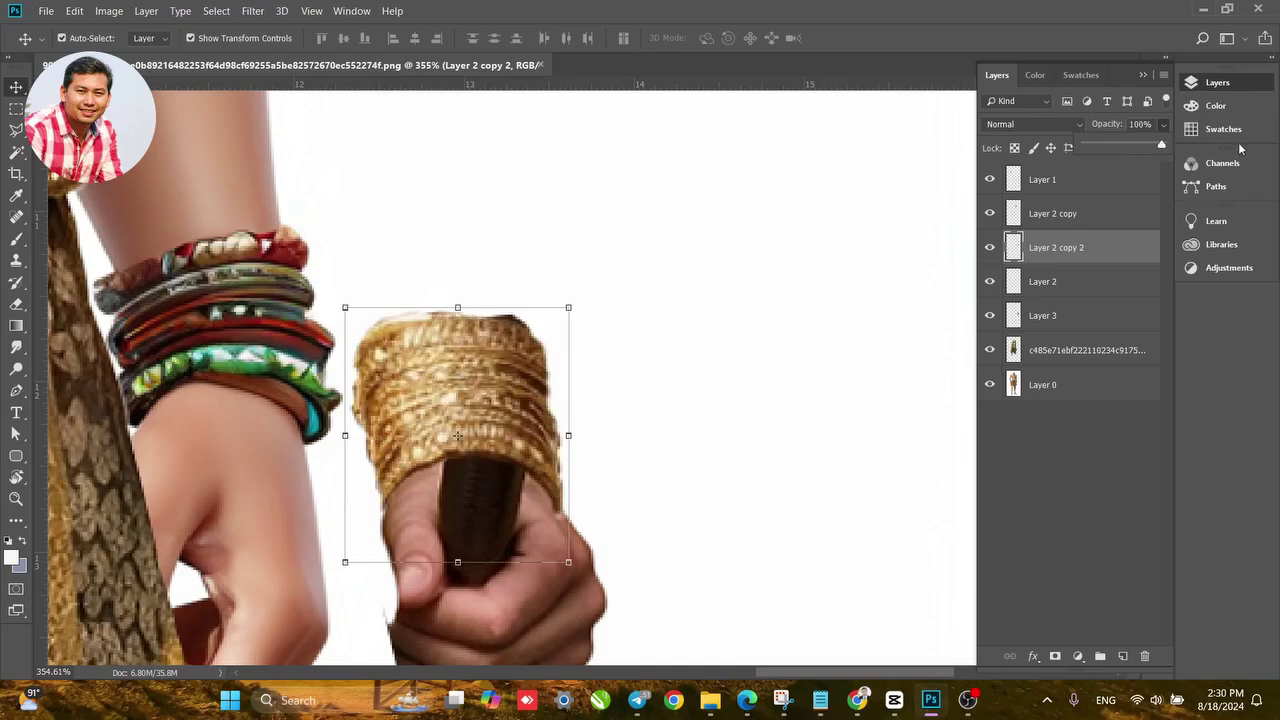
{"action": "left_click_drag", "start_coordinate": [483, 398], "coordinate": [225, 316]}
{"action": "left_click_drag", "start_coordinate": [415, 378], "coordinate": [682, 342]}
{"action": "scroll", "coordinate": [476, 395], "scroll_direction": "down", "scroll_amount": 3}
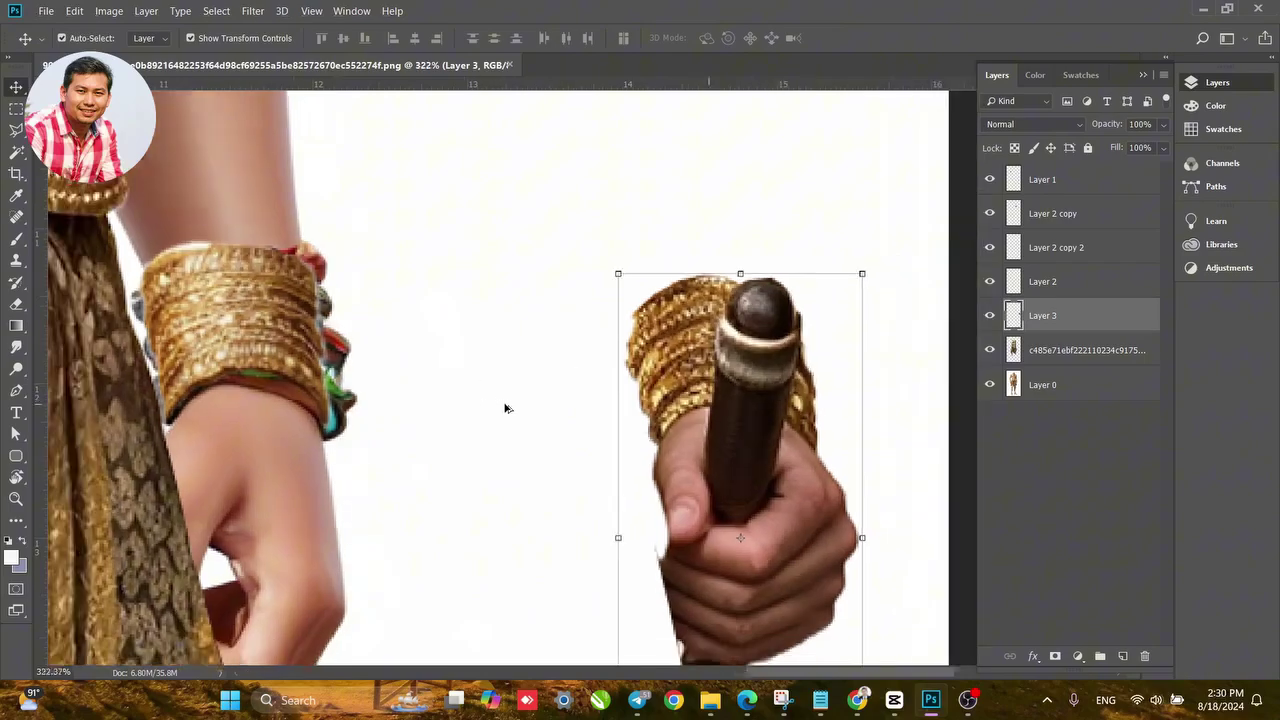
{"action": "scroll", "coordinate": [337, 385], "scroll_direction": "up", "scroll_amount": 1}
Enlarge the bracelet copy on the wrist to 105.54%, rotate it to 0.92°, and shift it up over the bangles.
{"action": "left_click", "coordinate": [356, 399]}
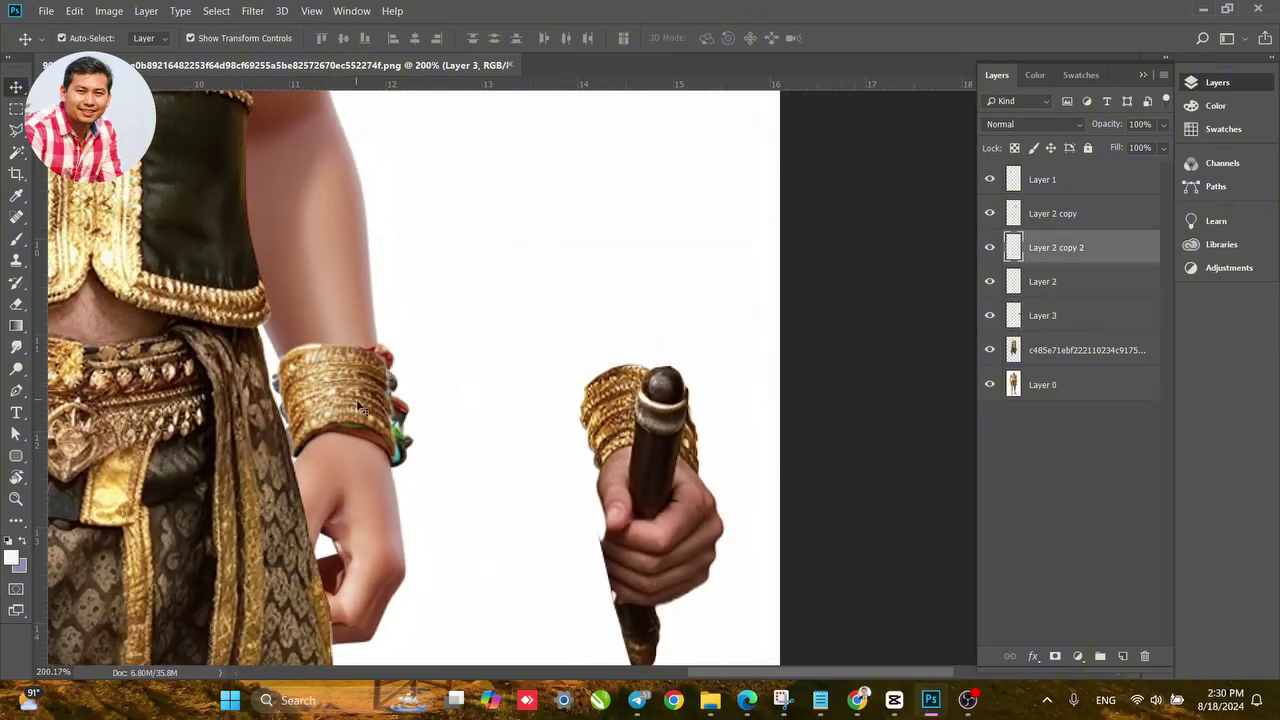
{"action": "scroll", "coordinate": [363, 392], "scroll_direction": "up", "scroll_amount": 2}
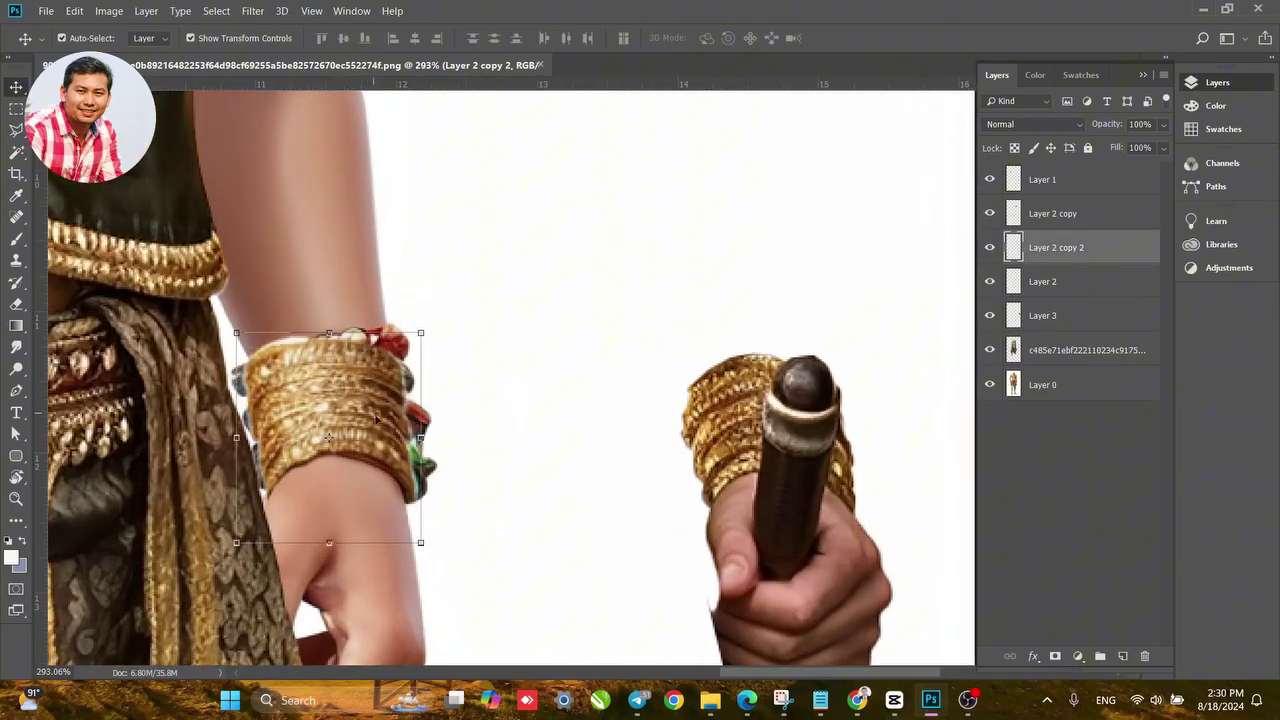
{"action": "left_click_drag", "start_coordinate": [331, 438], "coordinate": [406, 471]}
{"action": "left_click_drag", "start_coordinate": [483, 353], "coordinate": [436, 325]}
{"action": "left_click_drag", "start_coordinate": [394, 406], "coordinate": [374, 400]}
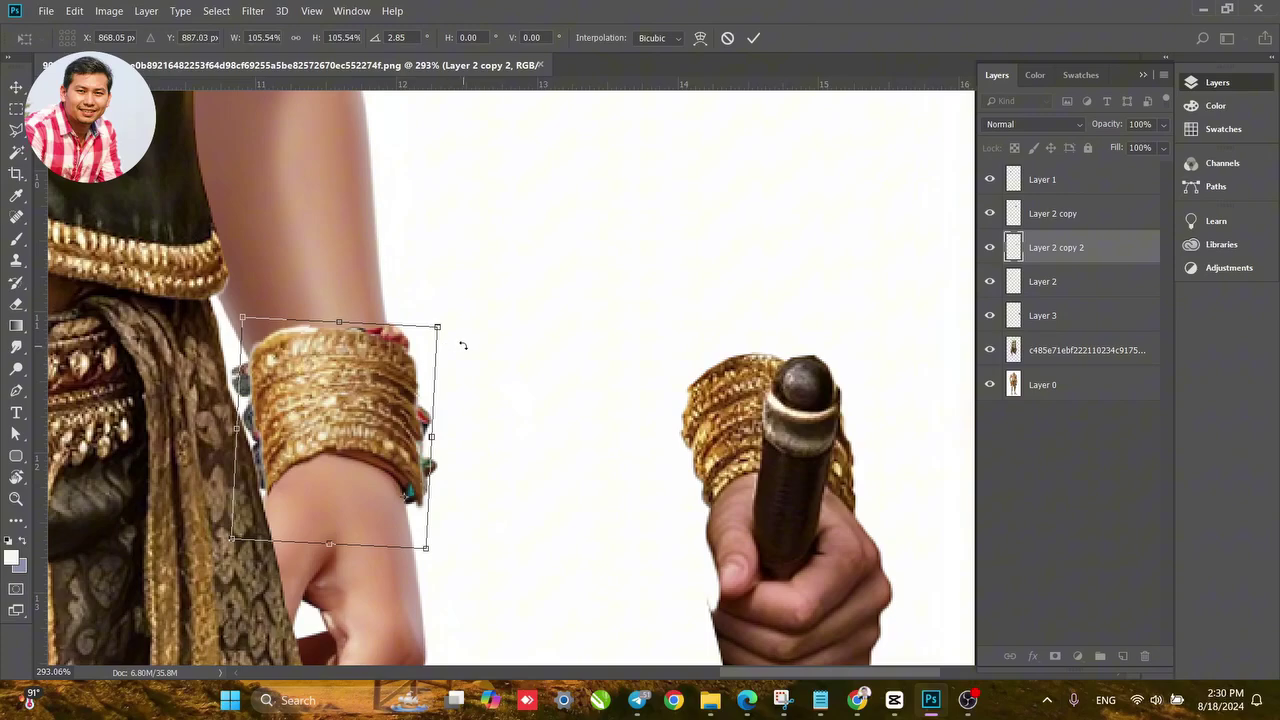
{"action": "left_click_drag", "start_coordinate": [462, 345], "coordinate": [457, 338]}
{"action": "mouse_move", "coordinate": [389, 401]}
{"action": "left_mouse_down"}
{"action": "mouse_move", "coordinate": [401, 370]}
{"action": "mouse_move", "coordinate": [397, 389]}
{"action": "left_mouse_up"}
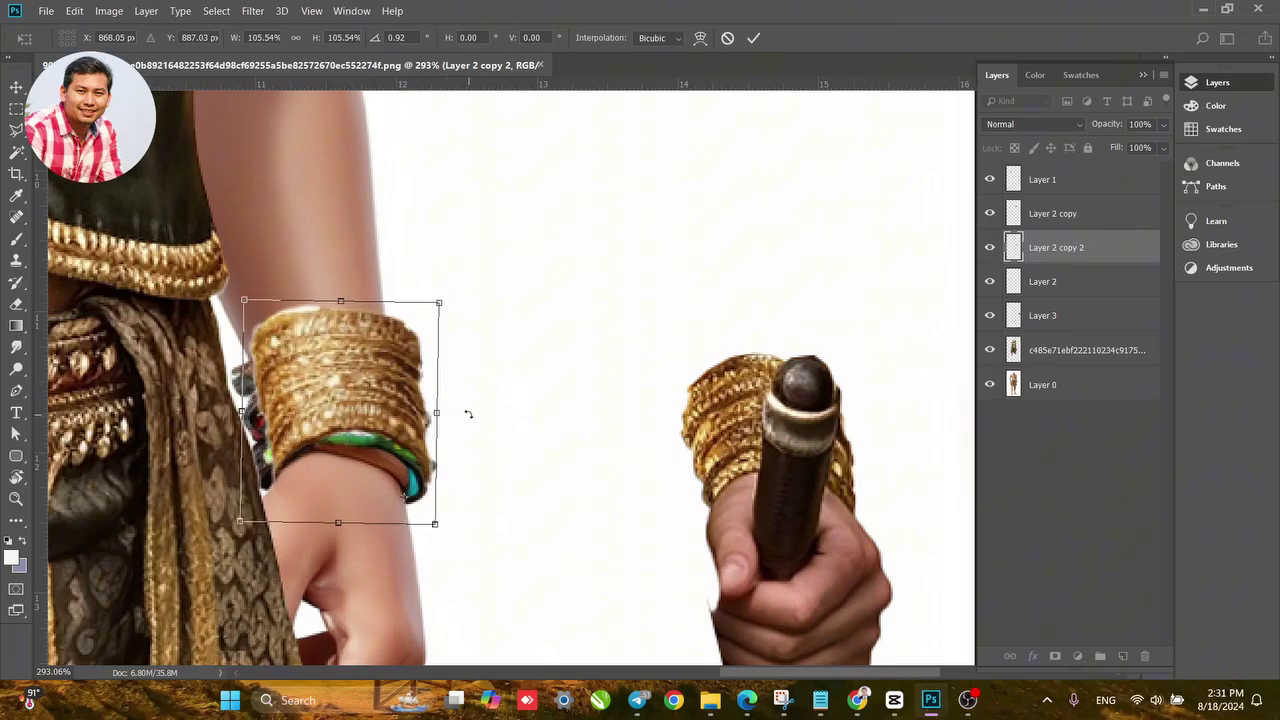
Lower the bracelet to cover the green bangle next to the hand and adjust its rotation to 1.30°.
{"action": "scroll", "coordinate": [468, 413], "scroll_direction": "right", "scroll_amount": 2}
{"action": "scroll", "coordinate": [409, 411], "scroll_direction": "down", "scroll_amount": 5}
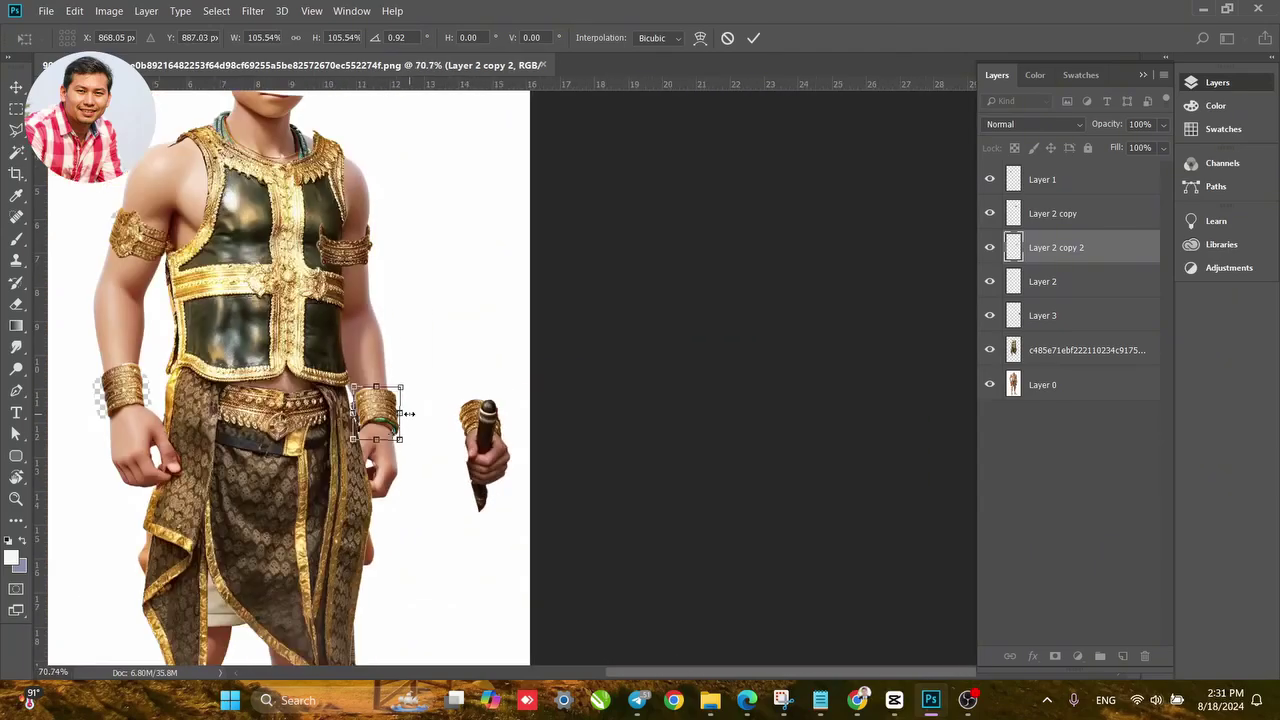
{"action": "scroll", "coordinate": [378, 410], "scroll_direction": "up", "scroll_amount": 4}
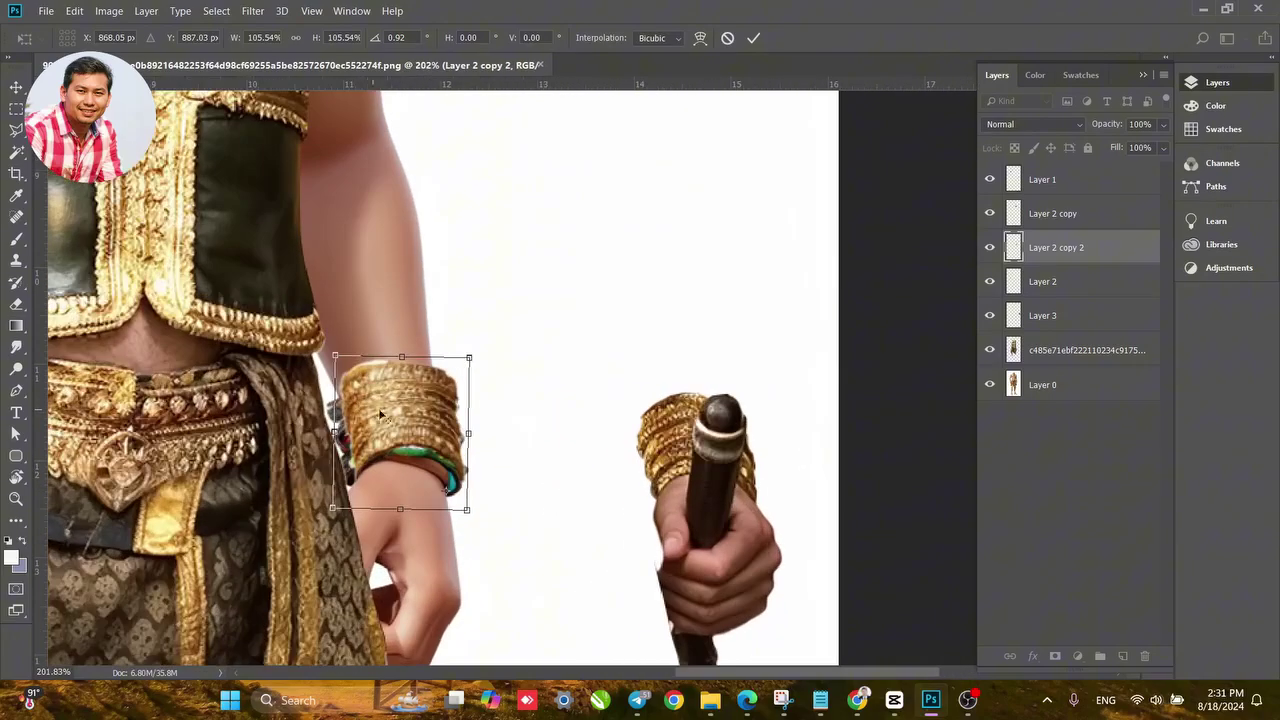
{"action": "left_click_drag", "start_coordinate": [418, 400], "coordinate": [412, 411]}
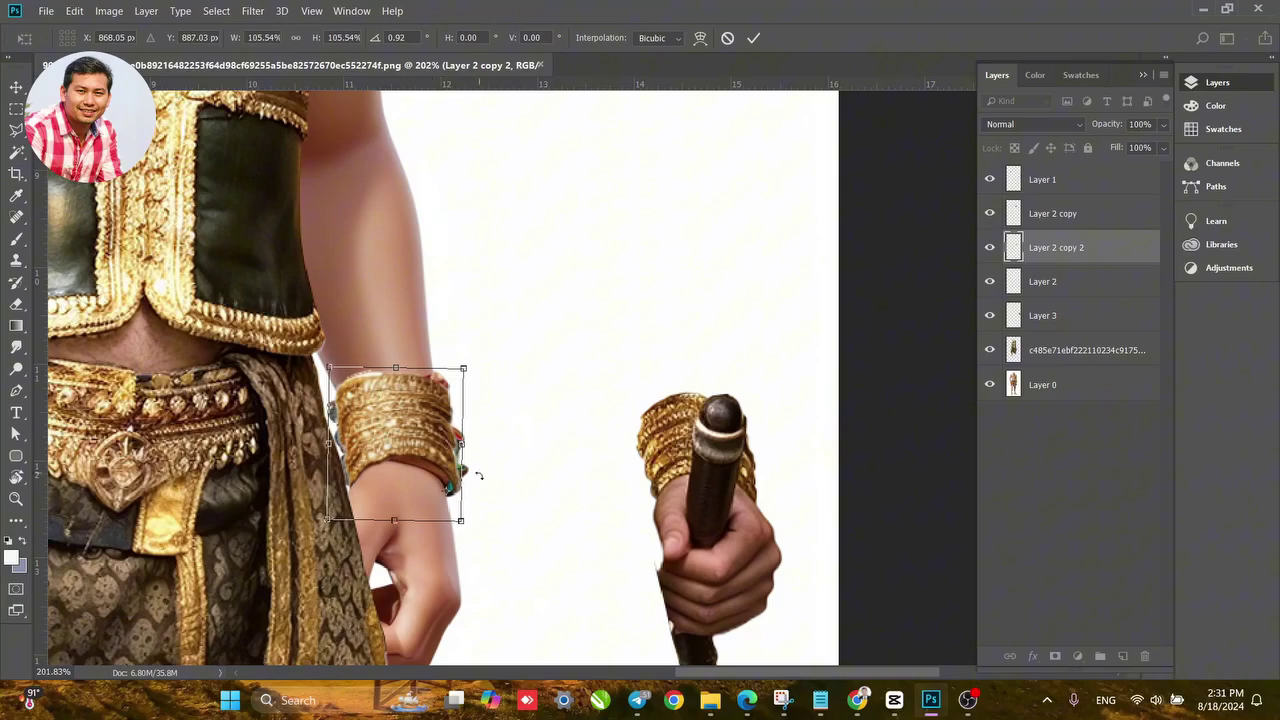
{"action": "left_click_drag", "start_coordinate": [448, 497], "coordinate": [465, 468]}
{"action": "right_click", "coordinate": [433, 437]}
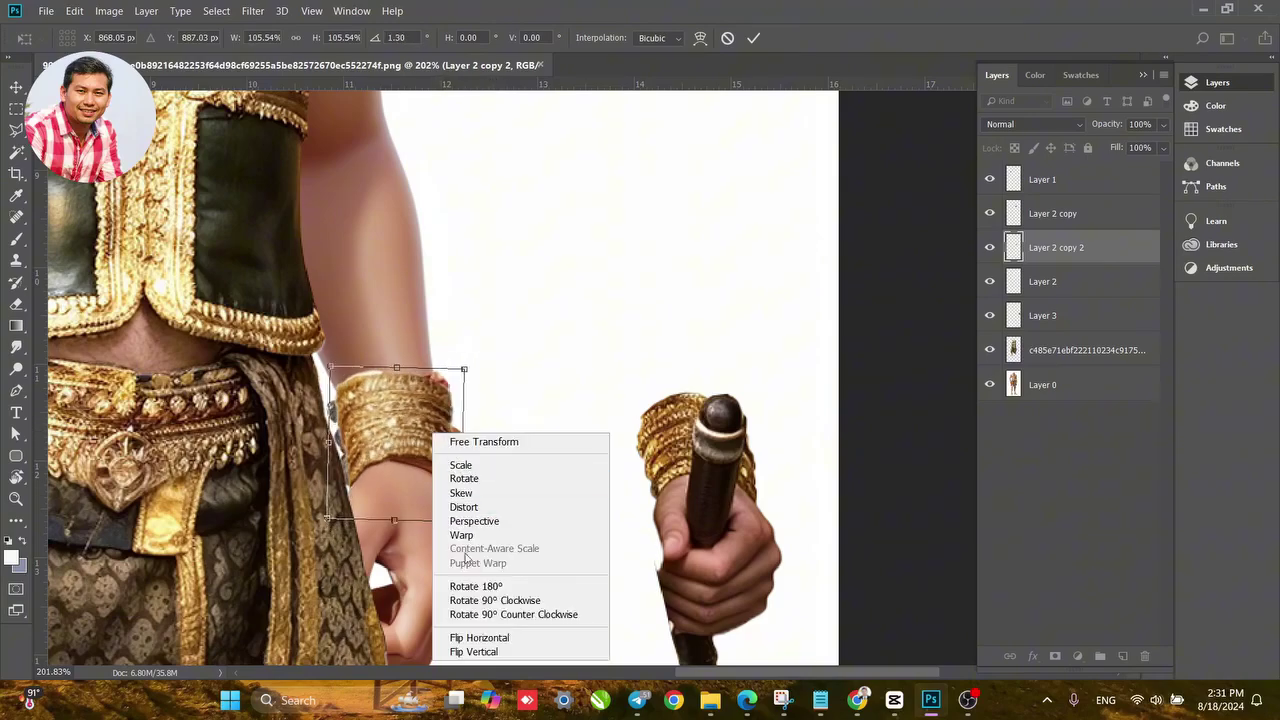
{"action": "left_click", "coordinate": [468, 638]}
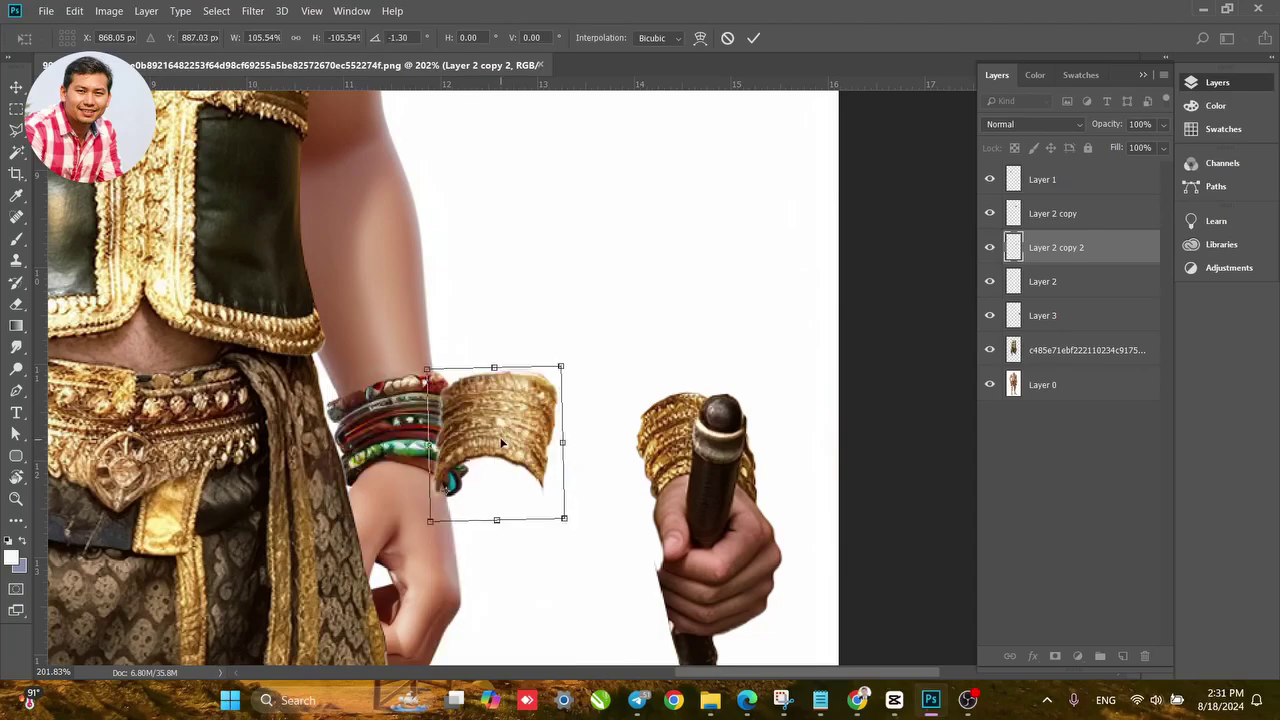
{"action": "key", "text": "ctrl+z"}
Warp the bracelet's upper outer corner upward and pull its outer side inward to follow the edge of the forearm.
{"action": "scroll", "coordinate": [450, 455], "scroll_direction": "up", "scroll_amount": 3}
{"action": "right_click", "coordinate": [443, 420]}
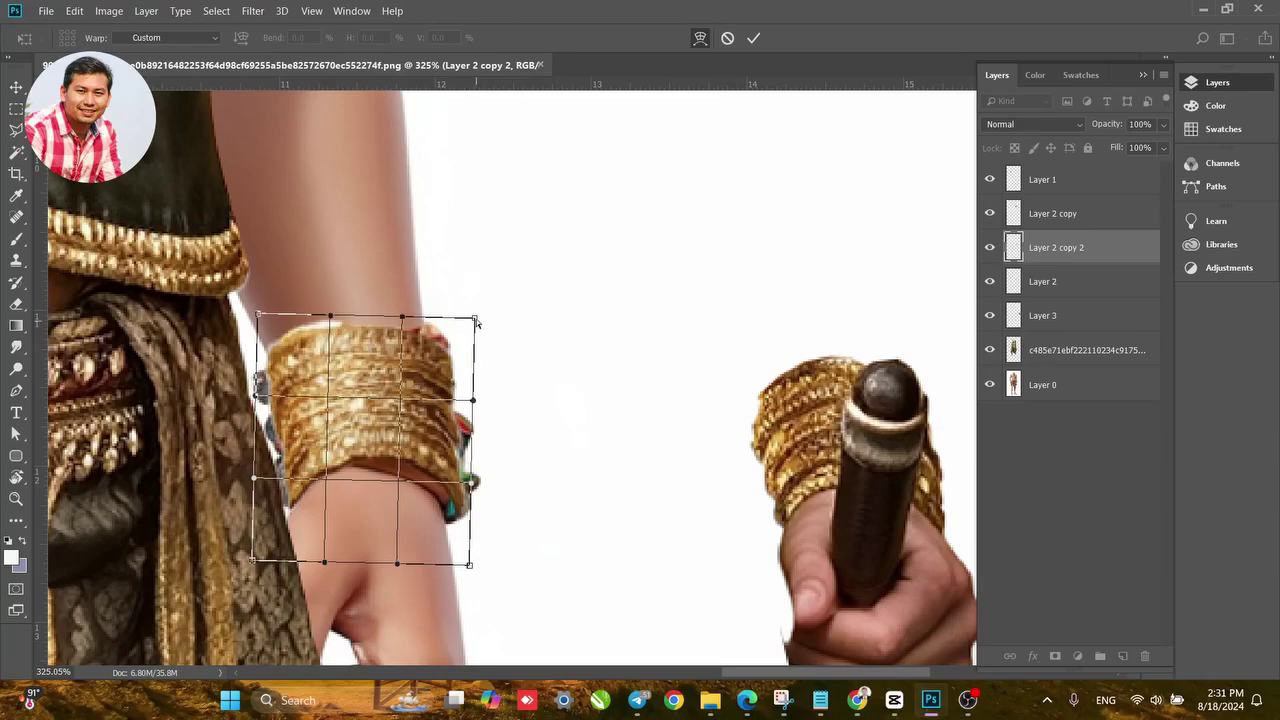
{"action": "left_click_drag", "start_coordinate": [437, 334], "coordinate": [440, 318]}
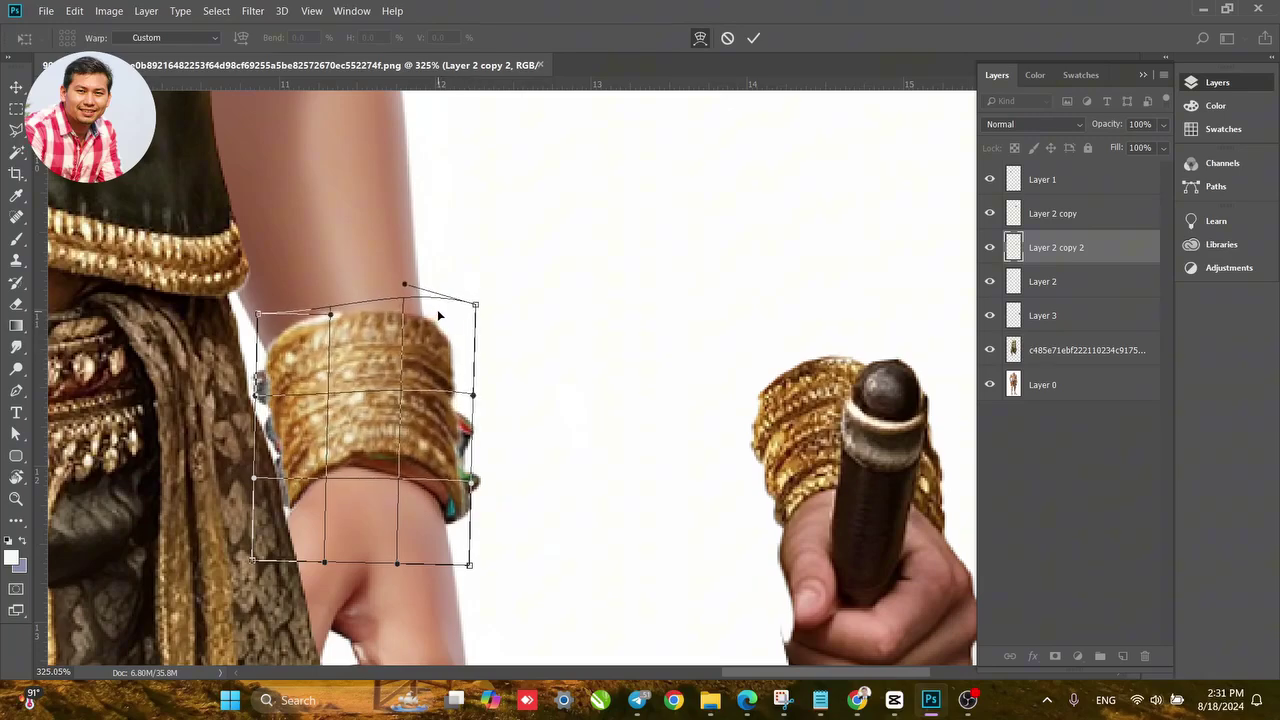
{"action": "left_click_drag", "start_coordinate": [450, 402], "coordinate": [443, 402]}
{"action": "left_click_drag", "start_coordinate": [448, 356], "coordinate": [440, 352]}
{"action": "left_click_drag", "start_coordinate": [450, 432], "coordinate": [445, 442]}
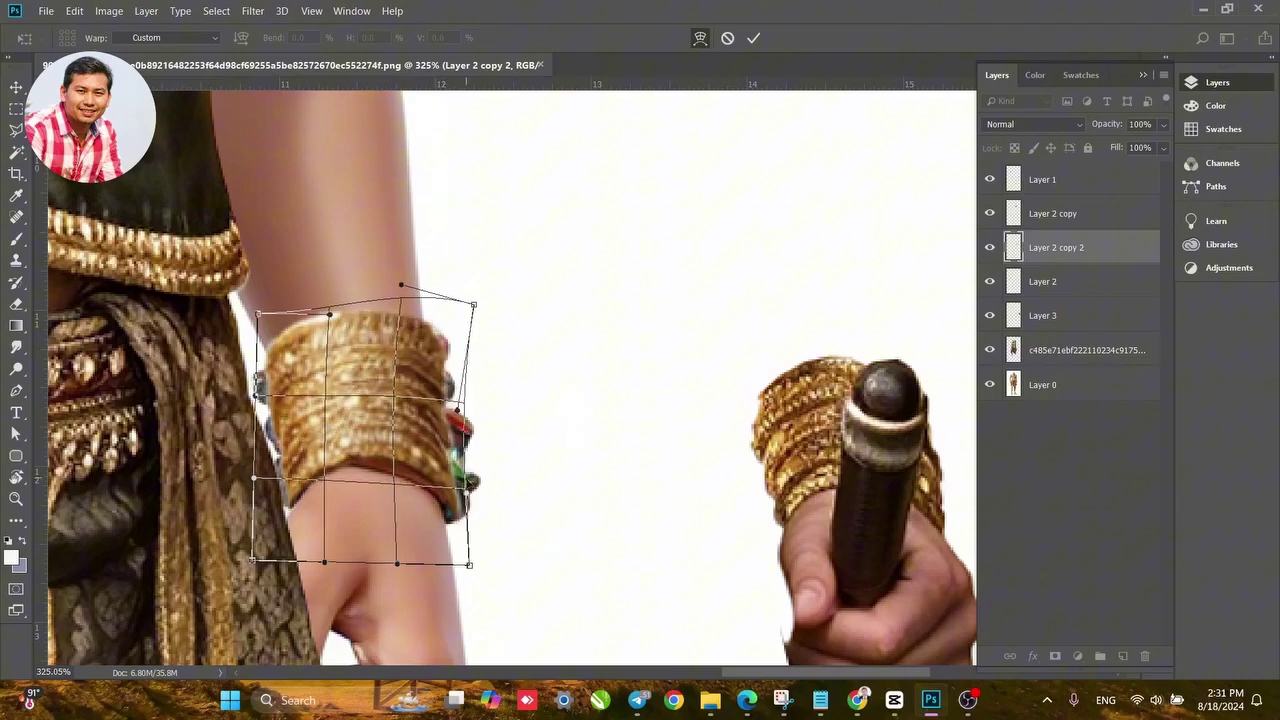
{"action": "left_click_drag", "start_coordinate": [462, 541], "coordinate": [451, 541]}
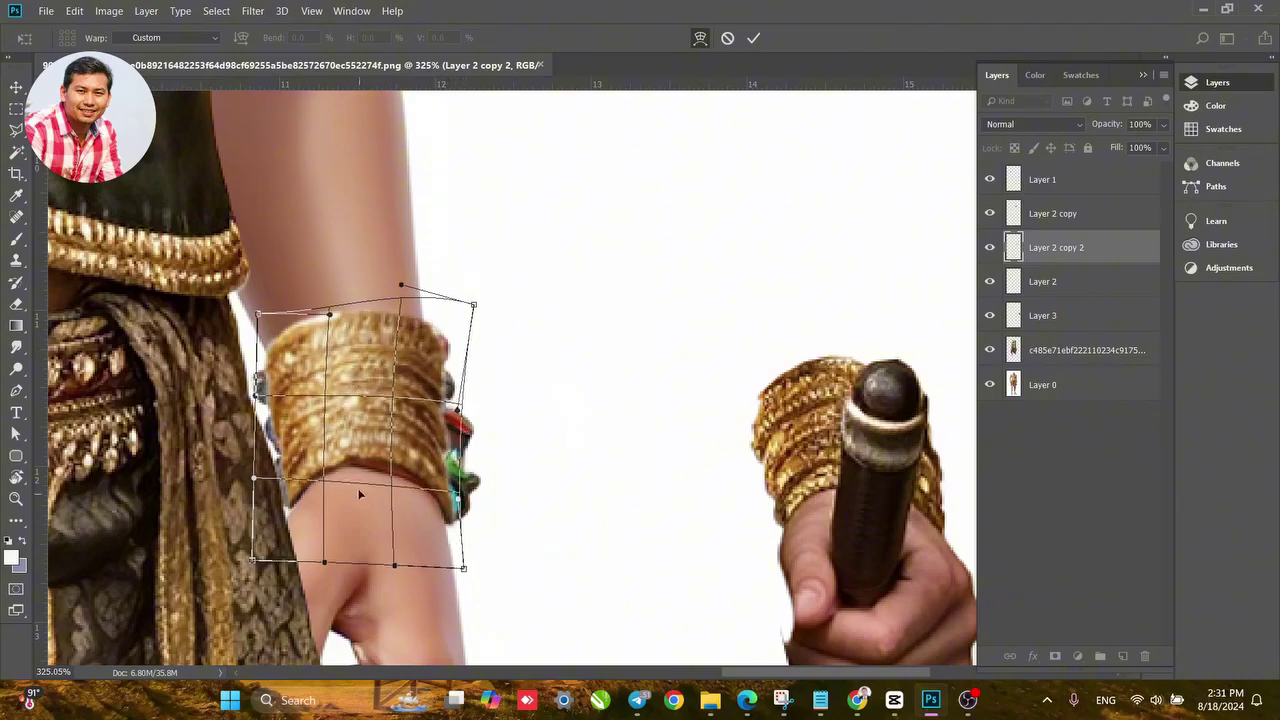
Warp the bracelet's skirt-side edge and upper rim to the wrist, refine its lower curve, and apply the warp.
{"action": "left_click_drag", "start_coordinate": [299, 492], "coordinate": [309, 480]}
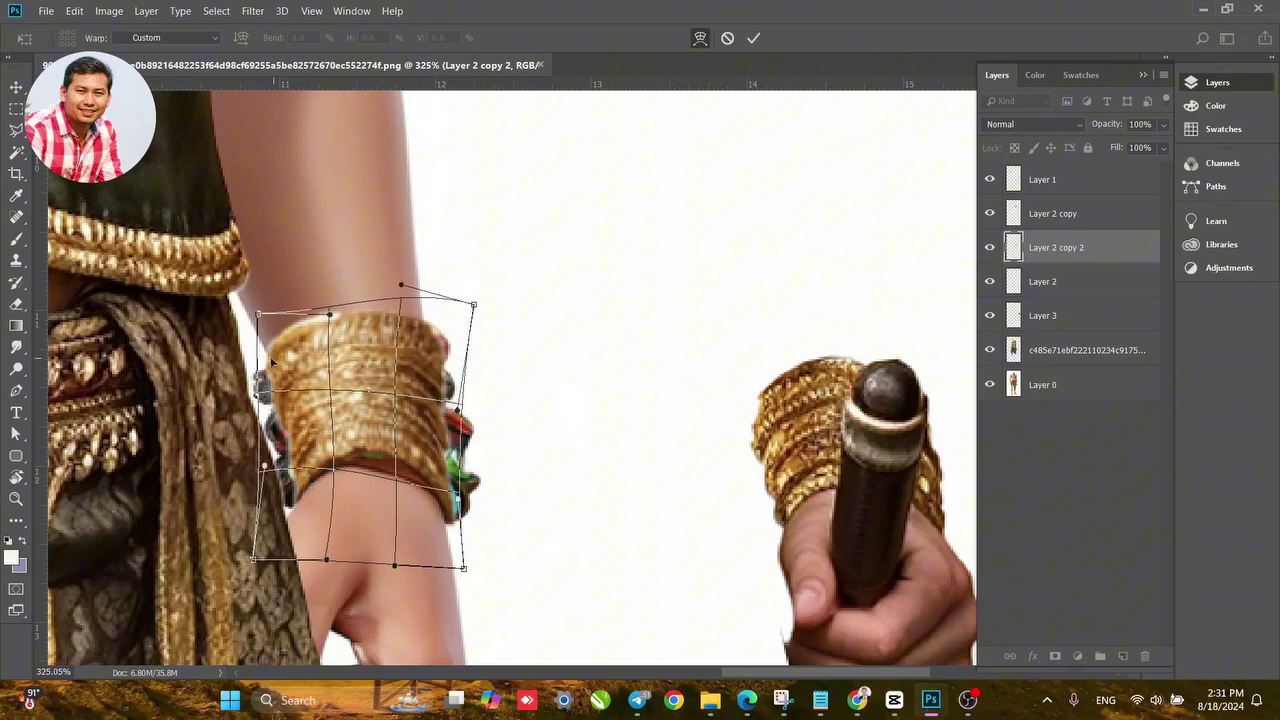
{"action": "left_click_drag", "start_coordinate": [272, 362], "coordinate": [257, 364]}
{"action": "left_click_drag", "start_coordinate": [445, 305], "coordinate": [438, 290]}
{"action": "left_click_drag", "start_coordinate": [303, 319], "coordinate": [300, 321]}
{"action": "left_click_drag", "start_coordinate": [256, 379], "coordinate": [265, 381]}
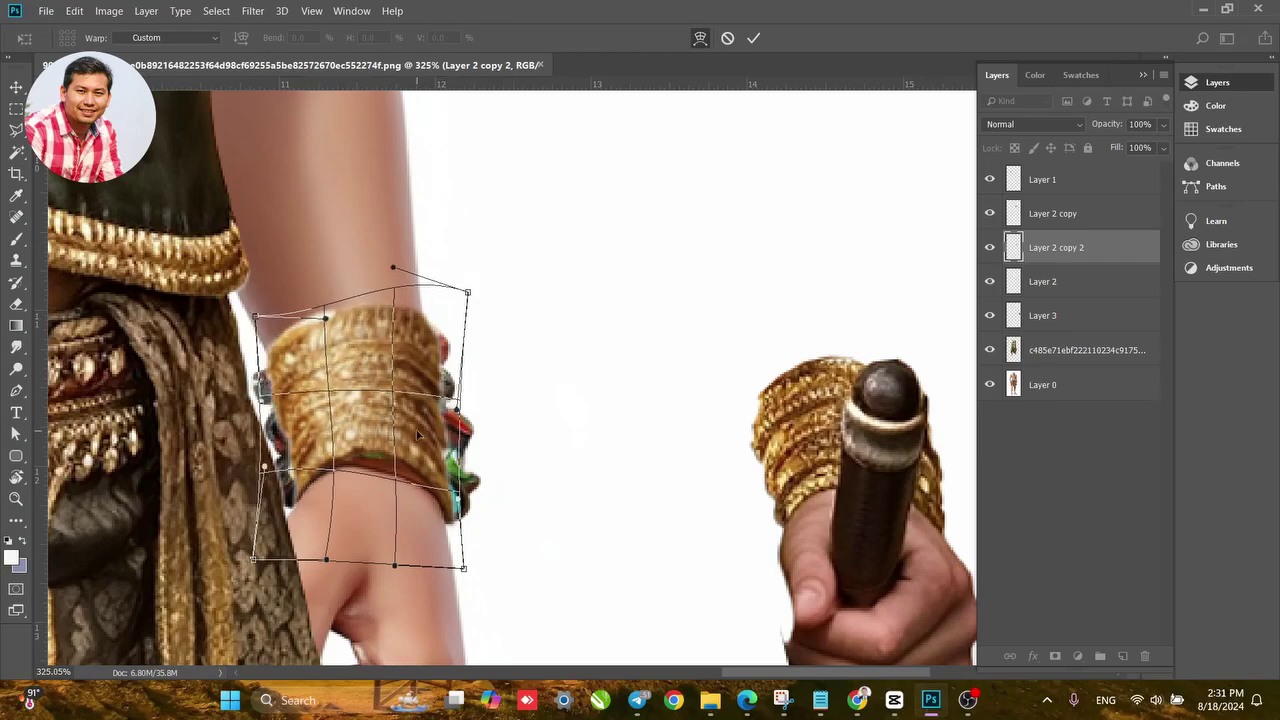
{"action": "left_click_drag", "start_coordinate": [417, 431], "coordinate": [415, 437]}
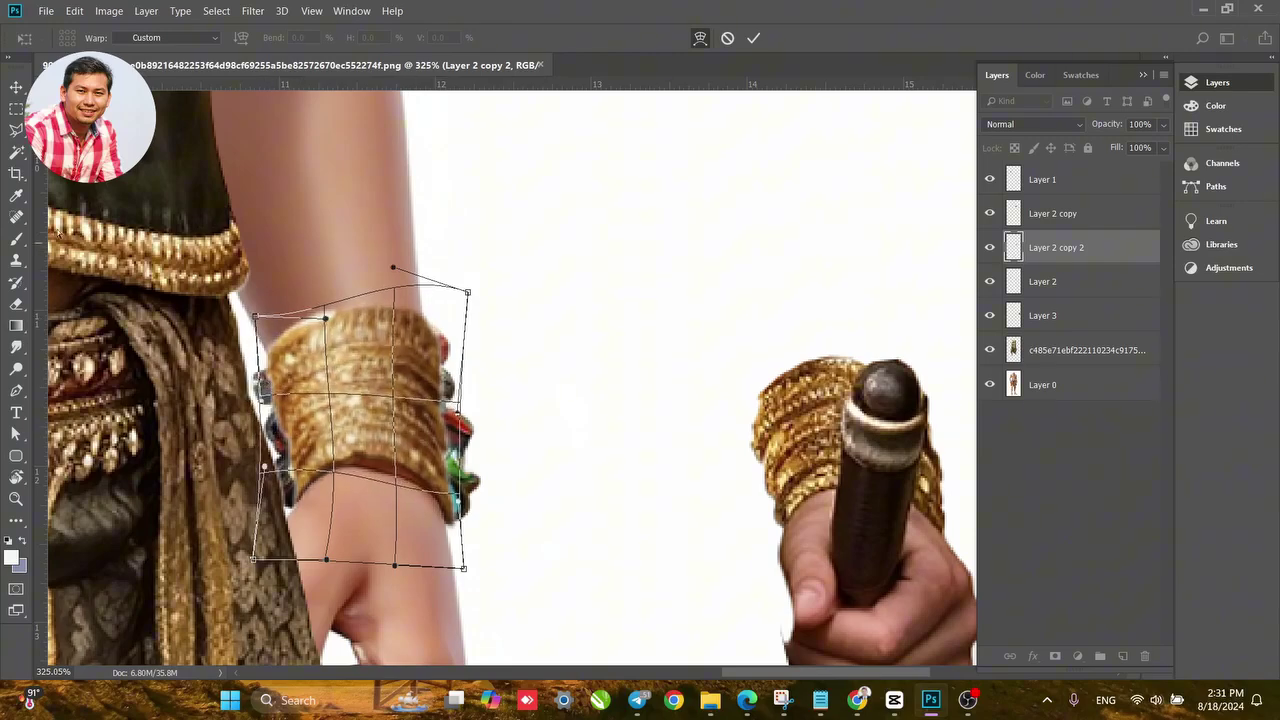
{"action": "left_click", "coordinate": [16, 87]}
{"action": "key", "text": "Return"}
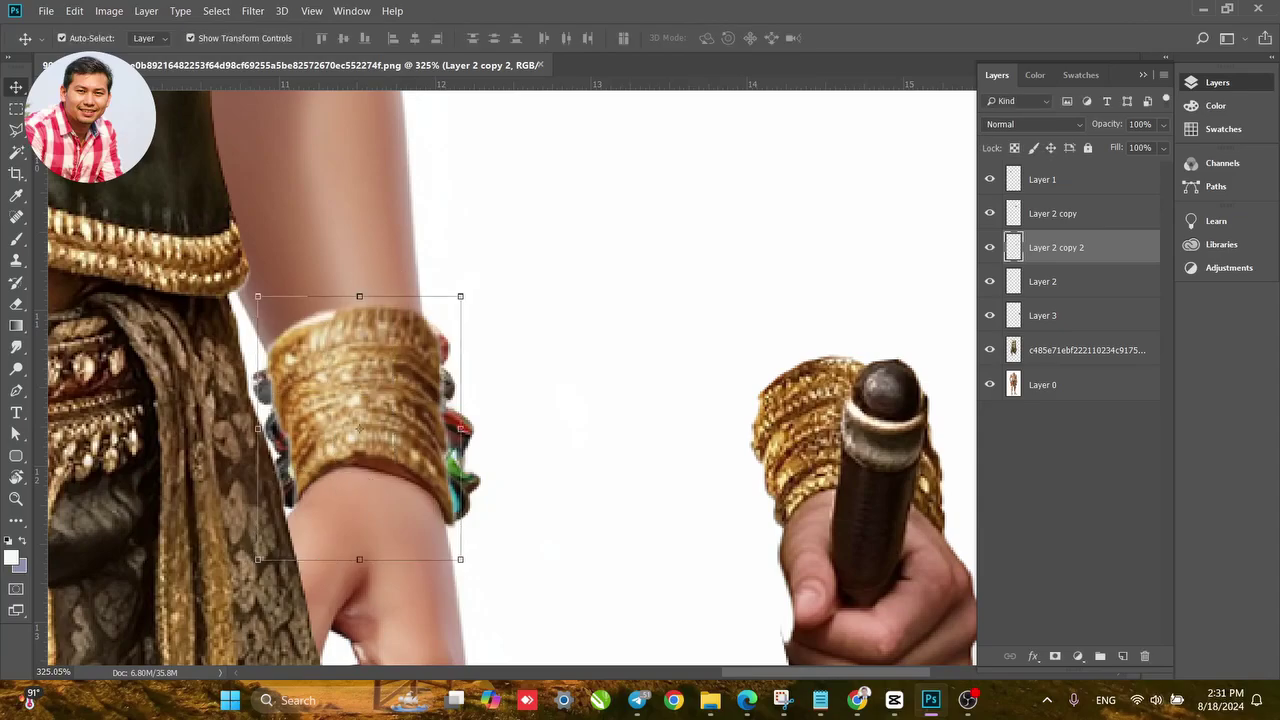
{"action": "scroll", "coordinate": [474, 426], "scroll_direction": "down", "scroll_amount": 6}
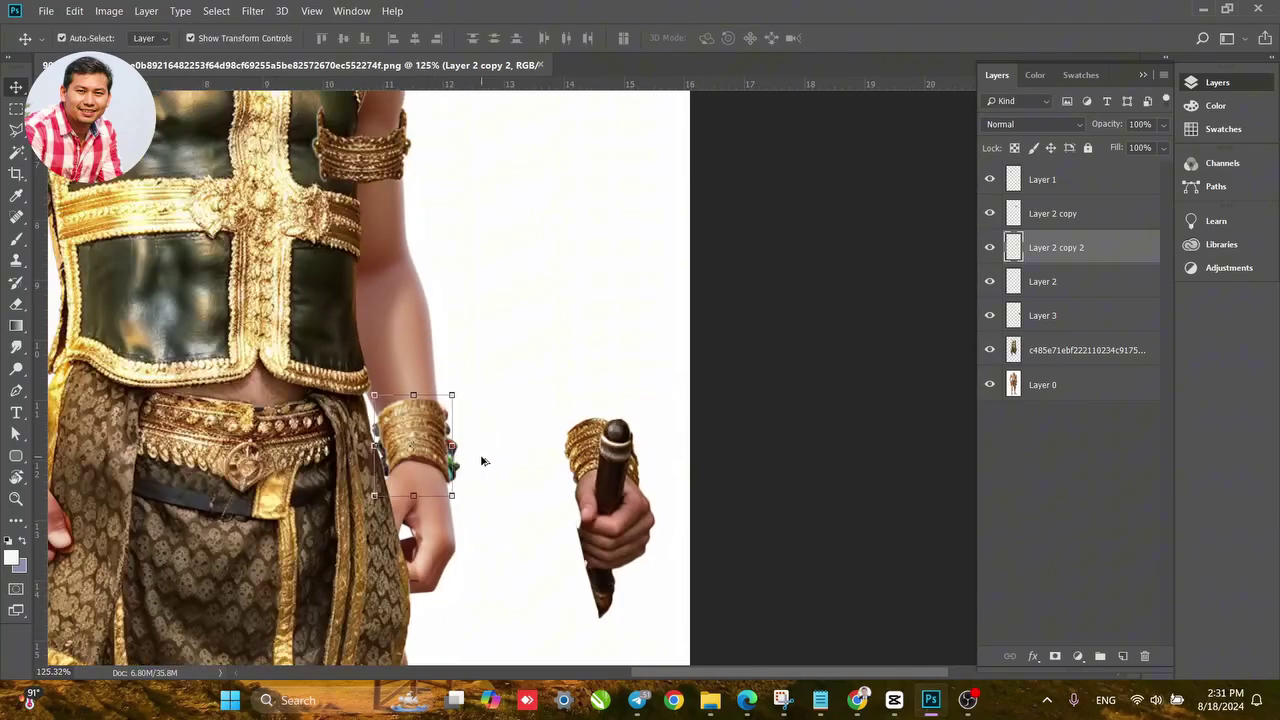
Erase the leftover bangles on both sides of the wrist bracelet from Layer 0, hiding the costume layer to reach the inner side.
{"action": "left_click", "coordinate": [498, 491]}
{"action": "scroll", "coordinate": [410, 455], "scroll_direction": "down", "scroll_amount": 4}
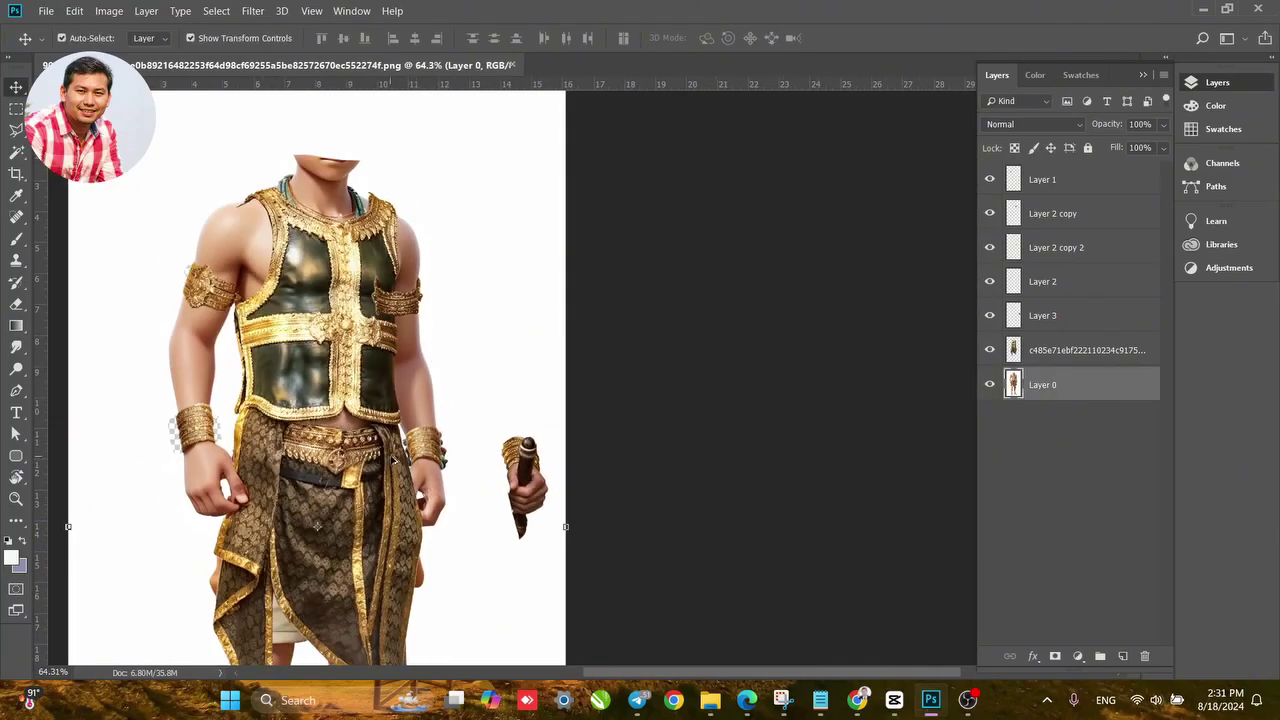
{"action": "scroll", "coordinate": [391, 456], "scroll_direction": "up", "scroll_amount": 10}
{"action": "scroll", "coordinate": [392, 460], "scroll_direction": "up", "scroll_amount": 1}
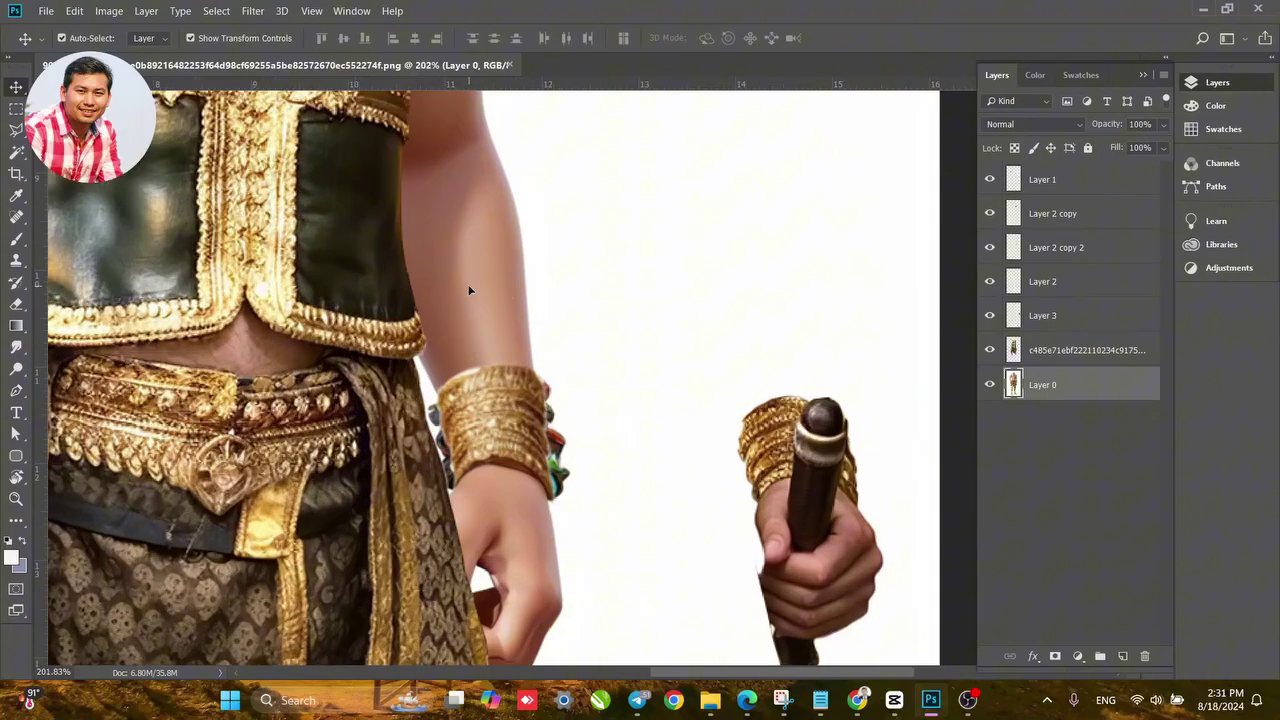
{"action": "left_click", "coordinate": [16, 304]}
{"action": "scroll", "coordinate": [576, 498], "scroll_direction": "up", "scroll_amount": 2}
{"action": "mouse_move", "coordinate": [558, 497]}
{"action": "left_mouse_down"}
{"action": "mouse_move", "coordinate": [536, 320]}
{"action": "mouse_move", "coordinate": [563, 470]}
{"action": "left_mouse_up"}
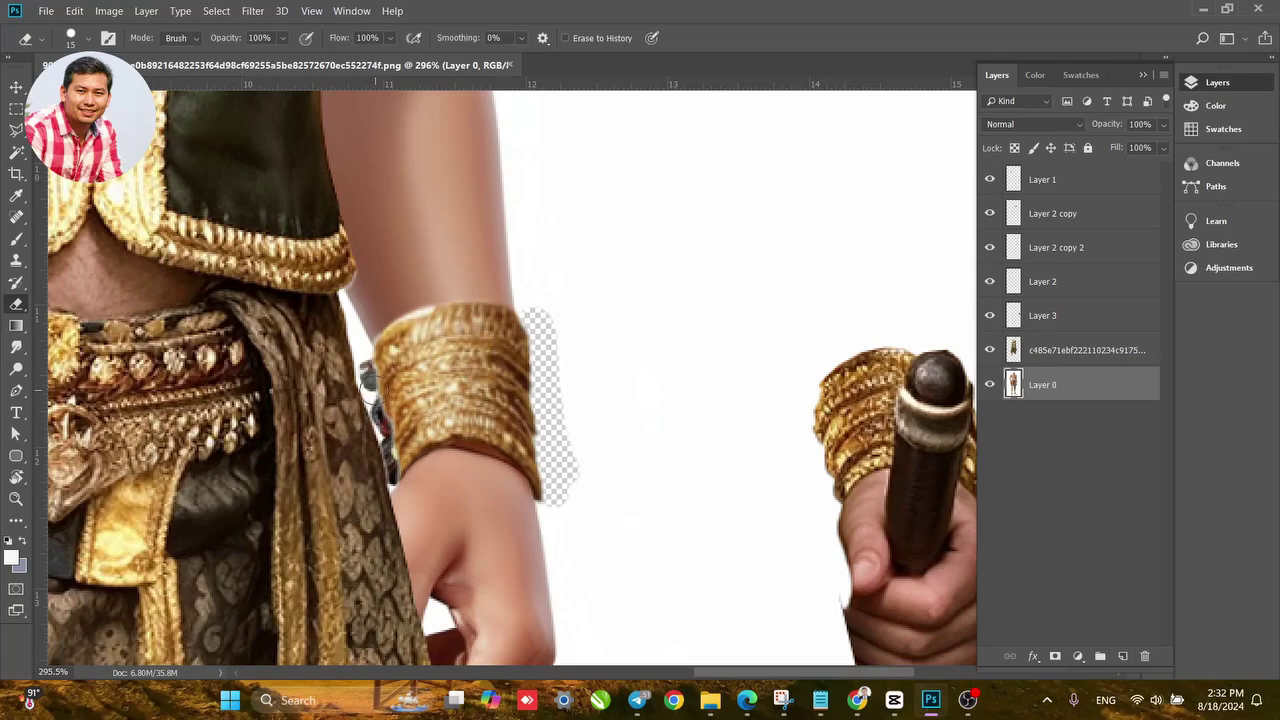
{"action": "left_click", "coordinate": [990, 350]}
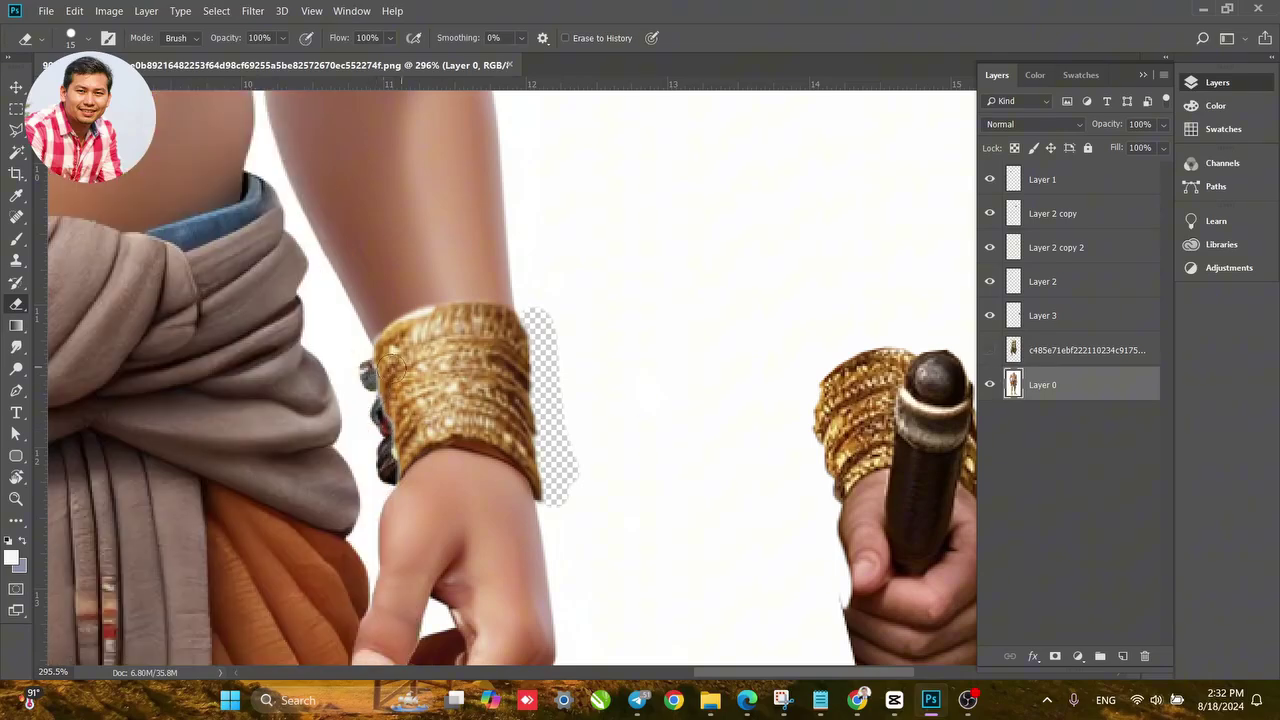
{"action": "mouse_move", "coordinate": [391, 367]}
{"action": "left_mouse_down"}
{"action": "mouse_move", "coordinate": [360, 371]}
{"action": "mouse_move", "coordinate": [385, 474]}
{"action": "mouse_move", "coordinate": [366, 391]}
{"action": "left_mouse_up"}
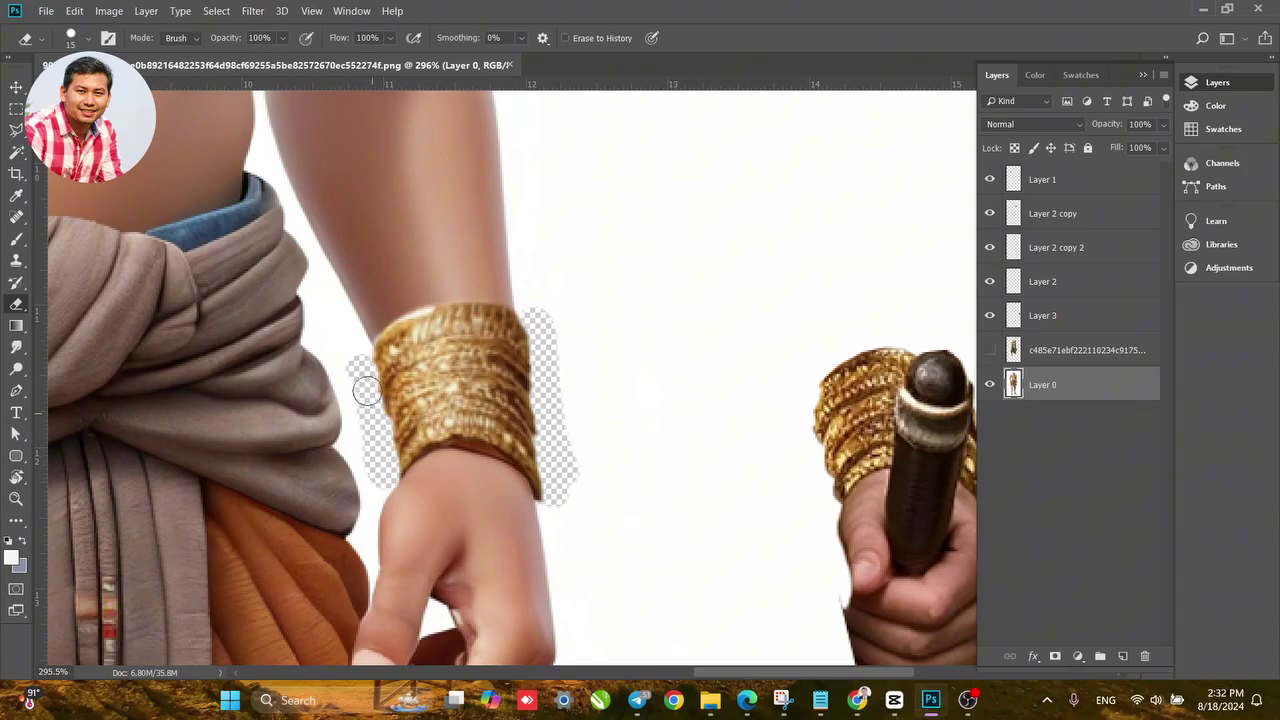
Set up the Clone Stamp with 43% brush hardness for retouching the skin just below the bracelet.
{"action": "scroll", "coordinate": [540, 490], "scroll_direction": "up", "scroll_amount": 2}
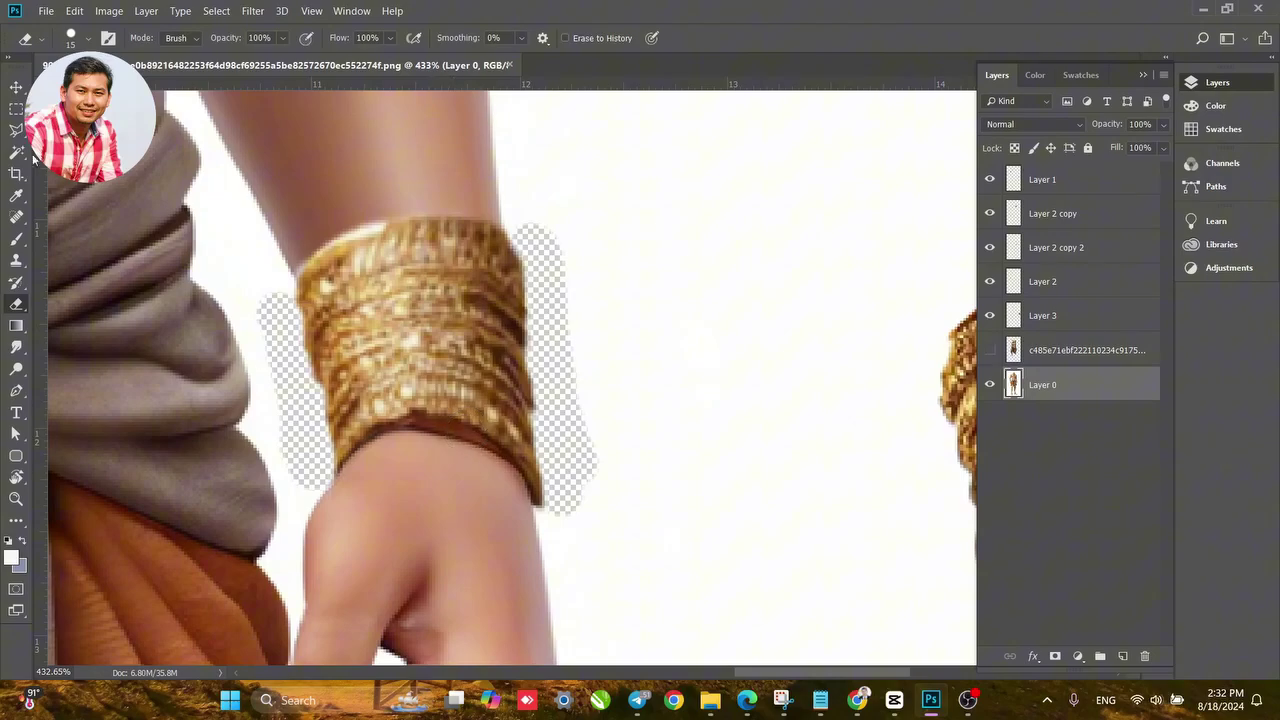
{"action": "left_click", "coordinate": [16, 260]}
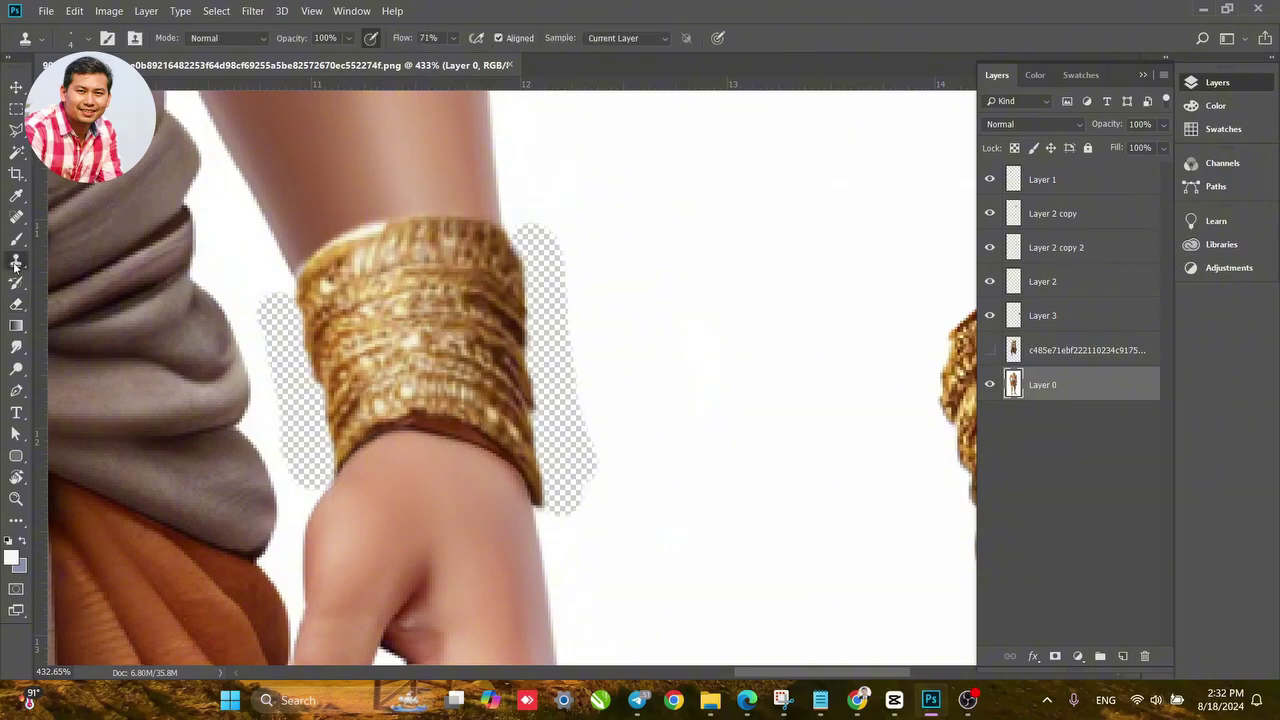
{"action": "right_click", "coordinate": [438, 447]}
{"action": "left_click", "coordinate": [579, 487]}
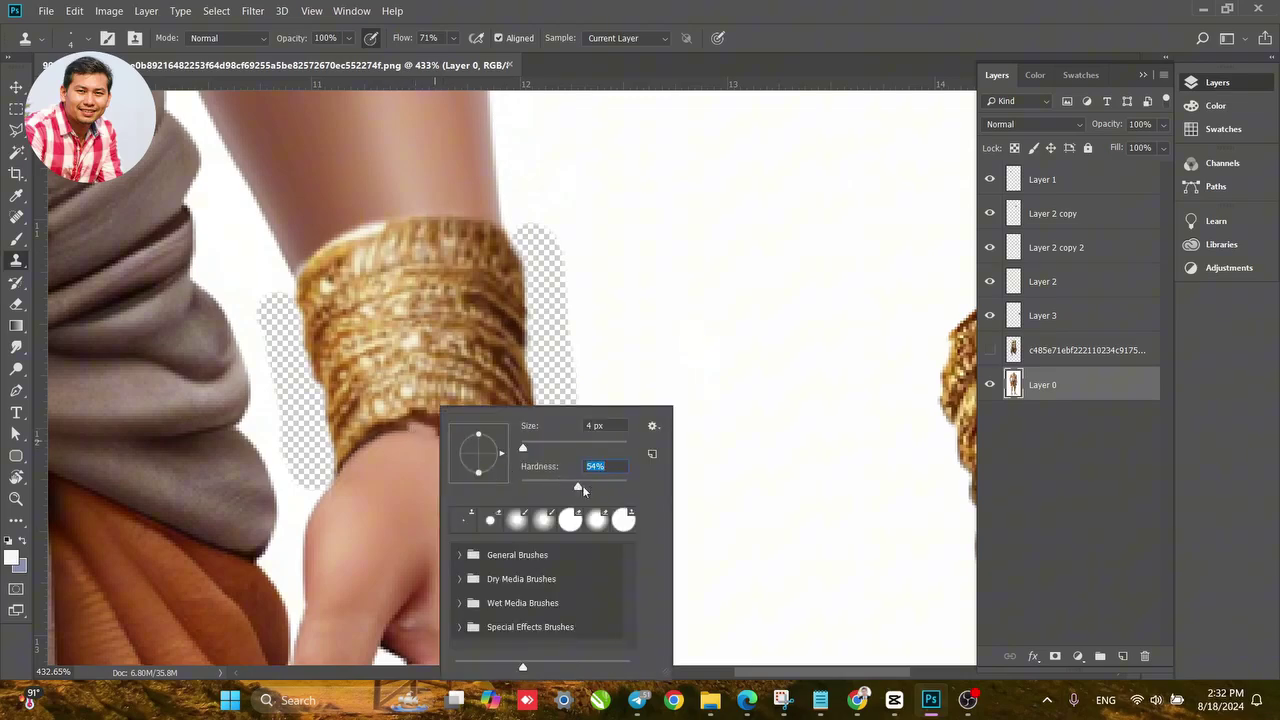
{"action": "left_click_drag", "start_coordinate": [584, 489], "coordinate": [570, 489]}
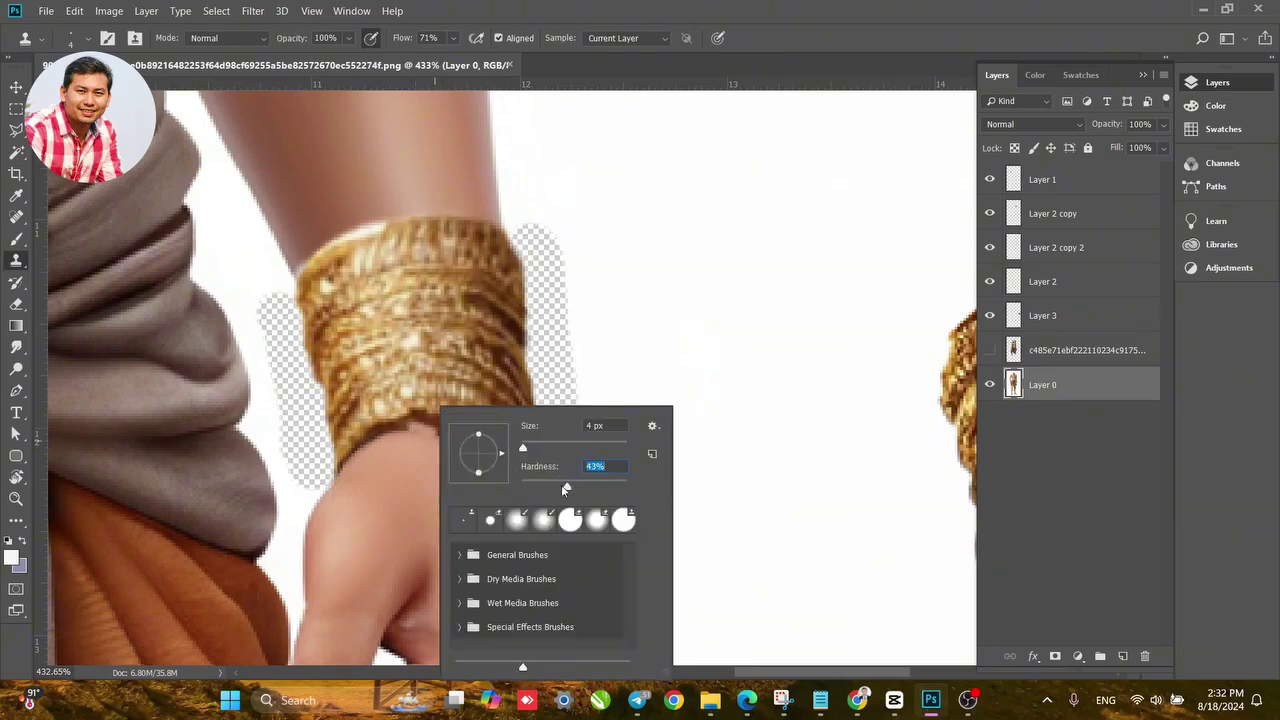
{"action": "left_click", "coordinate": [348, 38]}
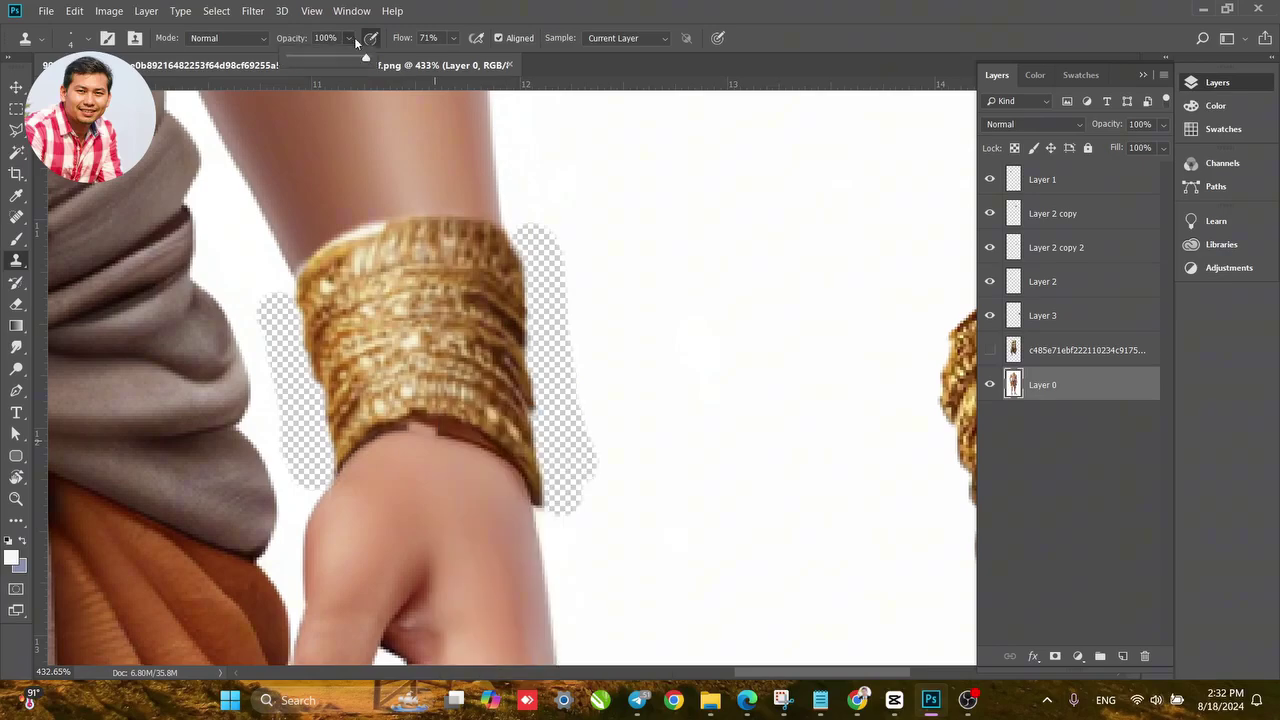
{"action": "left_click", "coordinate": [435, 452]}
Resize the Clone Stamp brush to 12 px and clone hand skin over the dark red strip under the bracelet's lower edge.
{"action": "right_click", "coordinate": [428, 443]}
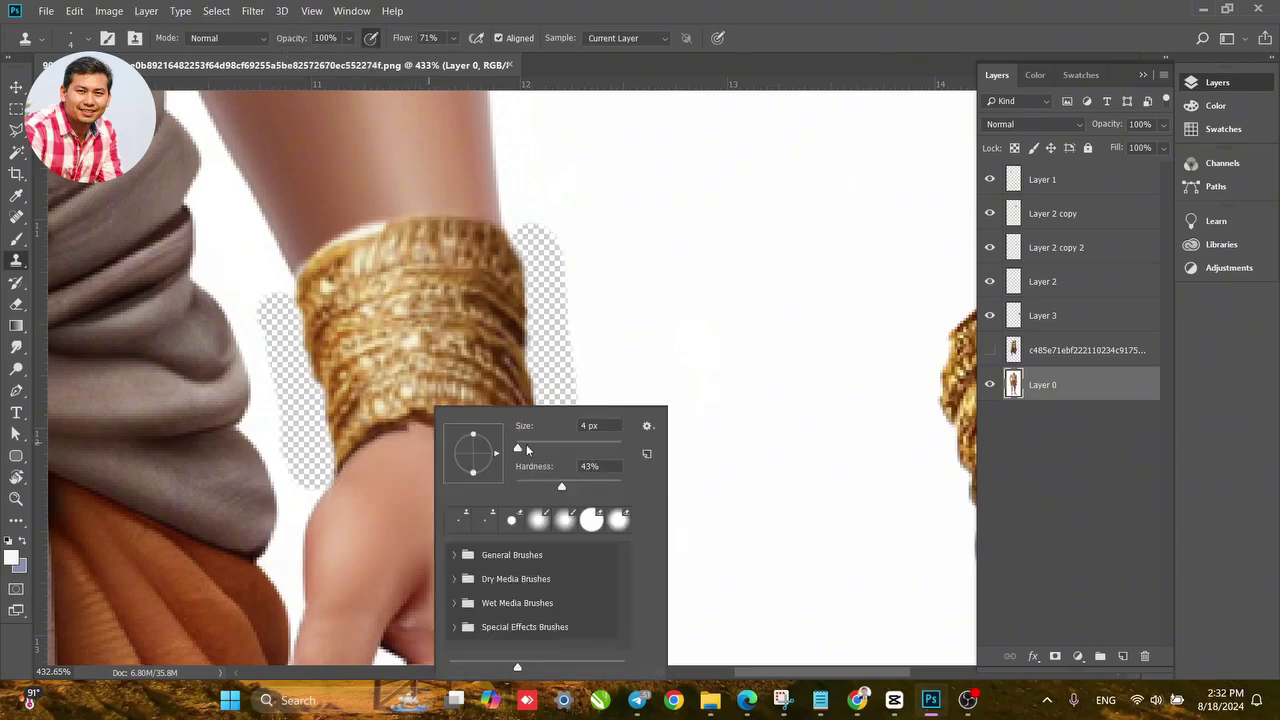
{"action": "left_click", "coordinate": [527, 449]}
{"action": "left_click", "coordinate": [397, 457]}
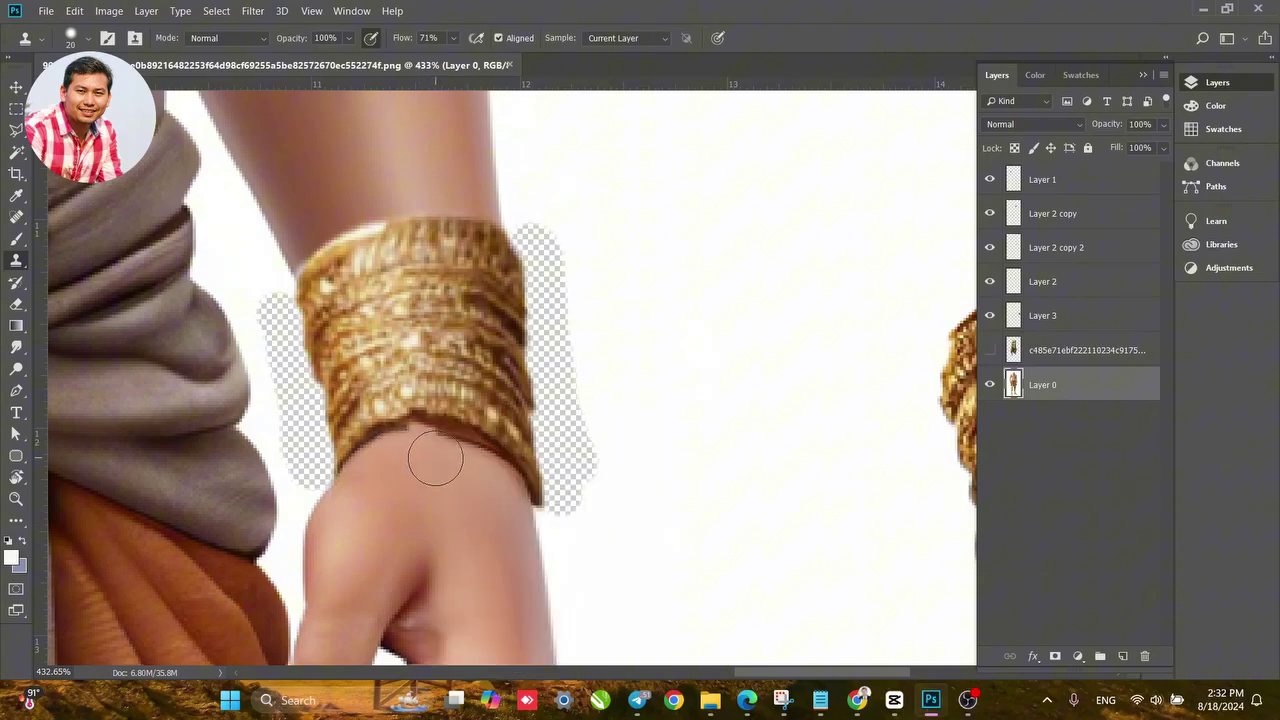
{"action": "right_click", "coordinate": [435, 458]}
{"action": "left_click_drag", "start_coordinate": [536, 450], "coordinate": [530, 450]}
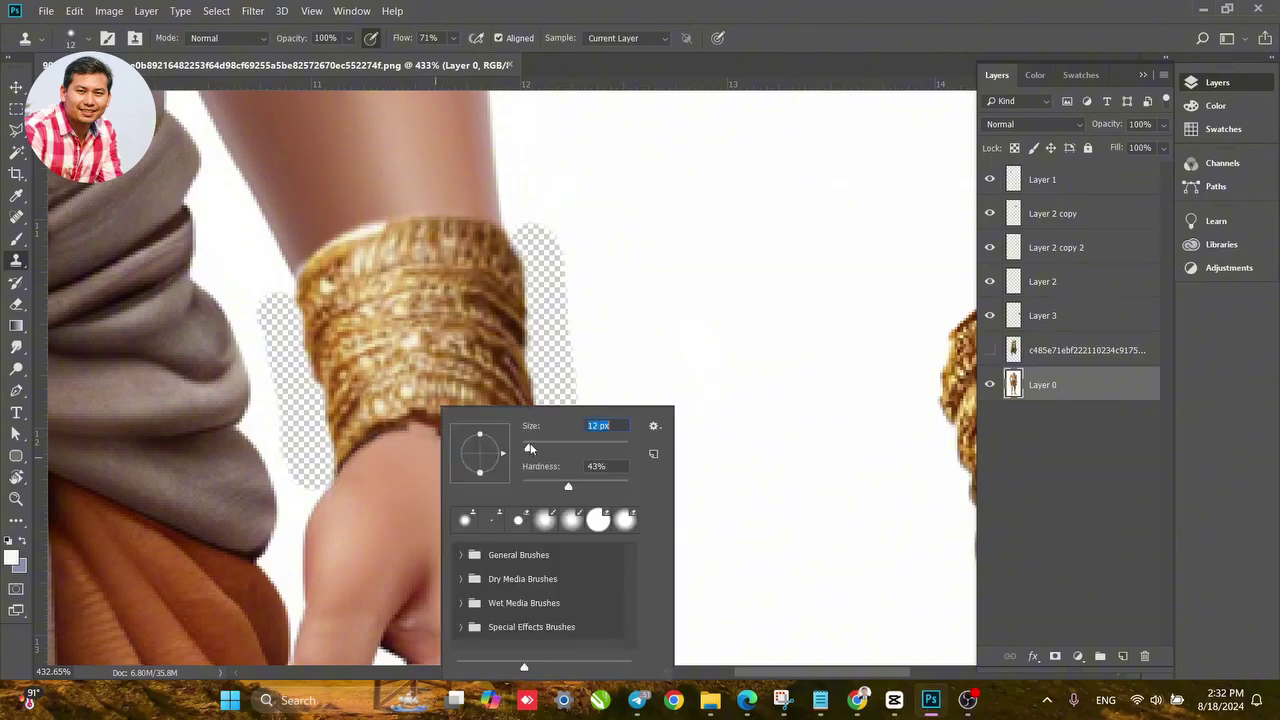
{"action": "left_click", "coordinate": [423, 449]}
{"action": "left_click", "coordinate": [420, 441], "text": "alt"}
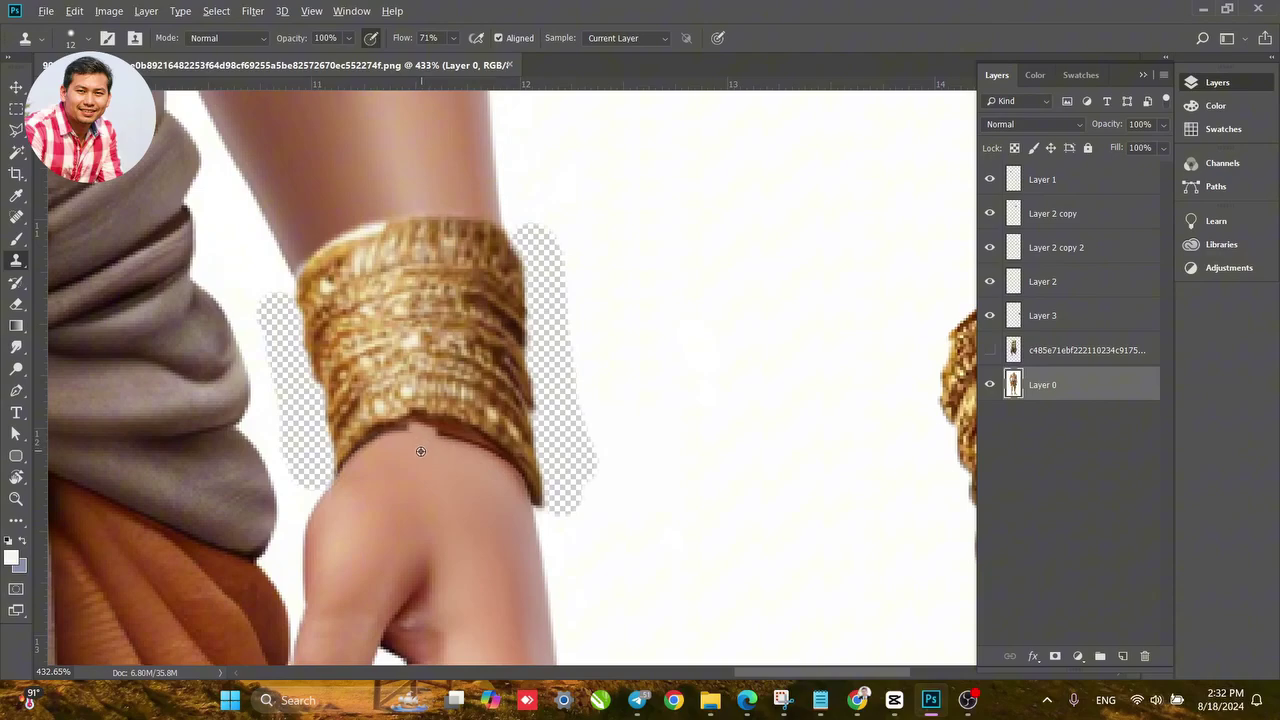
{"action": "mouse_move", "coordinate": [420, 451]}
{"action": "left_mouse_down"}
{"action": "mouse_move", "coordinate": [405, 435]}
{"action": "mouse_move", "coordinate": [489, 466]}
{"action": "mouse_move", "coordinate": [422, 435]}
{"action": "left_mouse_up"}
{"action": "left_click", "coordinate": [443, 459], "text": "alt"}
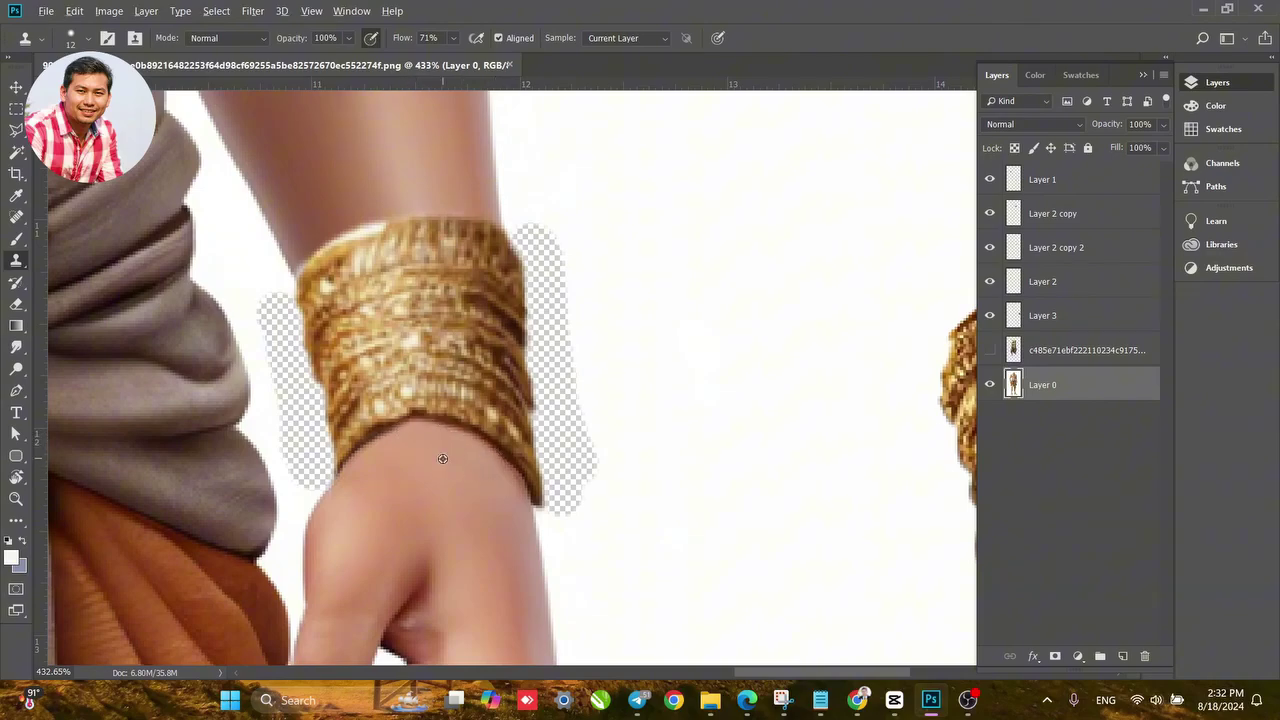
Check the armlets and bracelets on the whole figure and make the costume layer visible again.
{"action": "scroll", "coordinate": [491, 491], "scroll_direction": "down", "scroll_amount": 6}
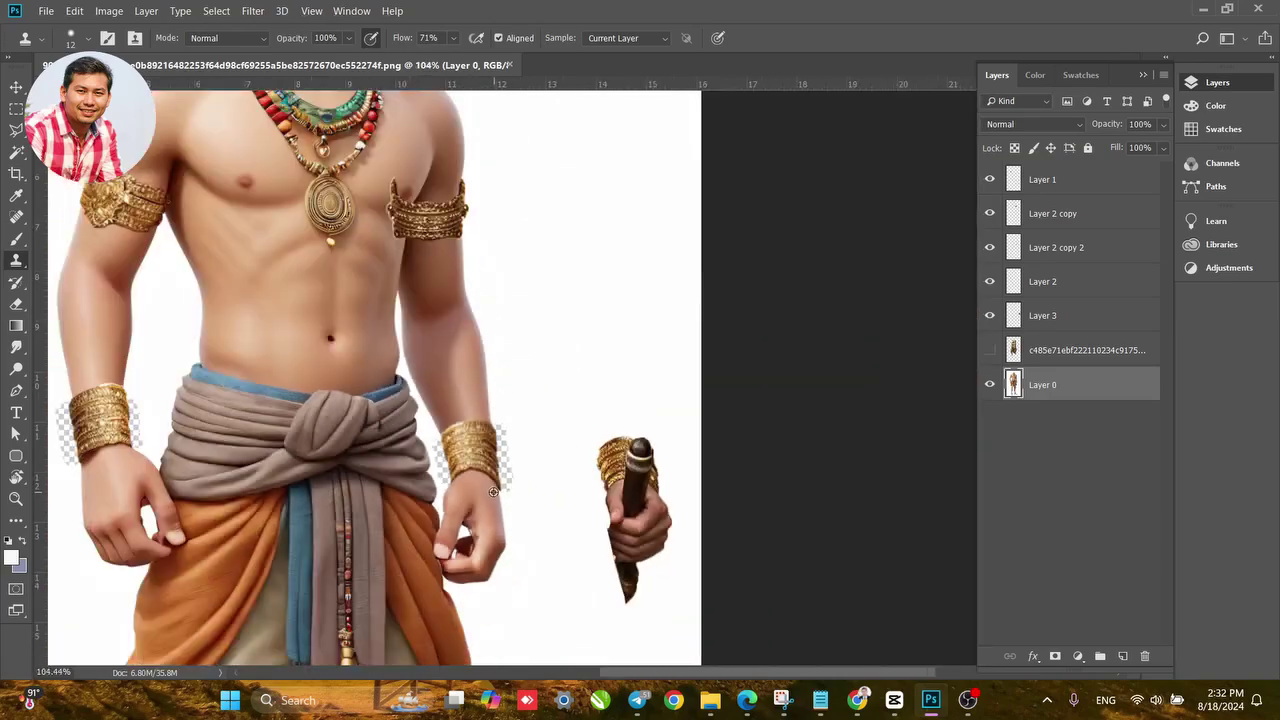
{"action": "scroll", "coordinate": [493, 491], "scroll_direction": "down", "scroll_amount": 2}
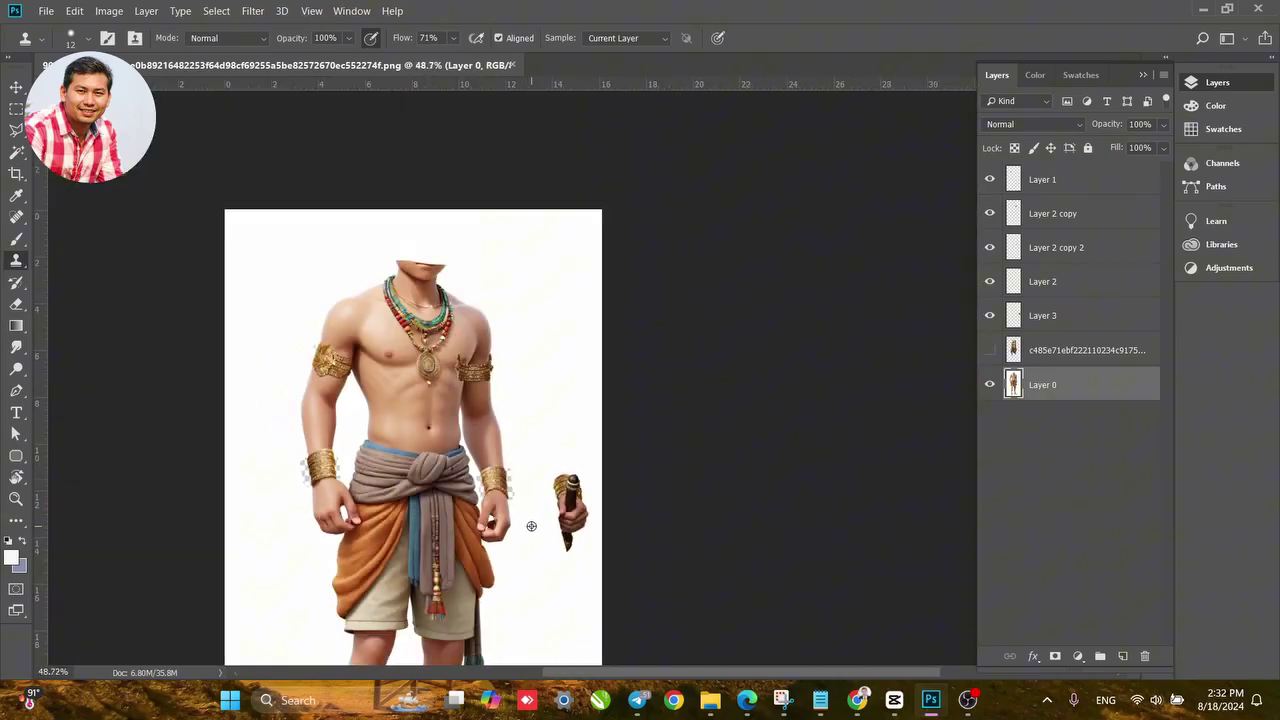
{"action": "scroll", "coordinate": [493, 503], "scroll_direction": "up", "scroll_amount": 1}
{"action": "scroll", "coordinate": [478, 358], "scroll_direction": "up", "scroll_amount": 1}
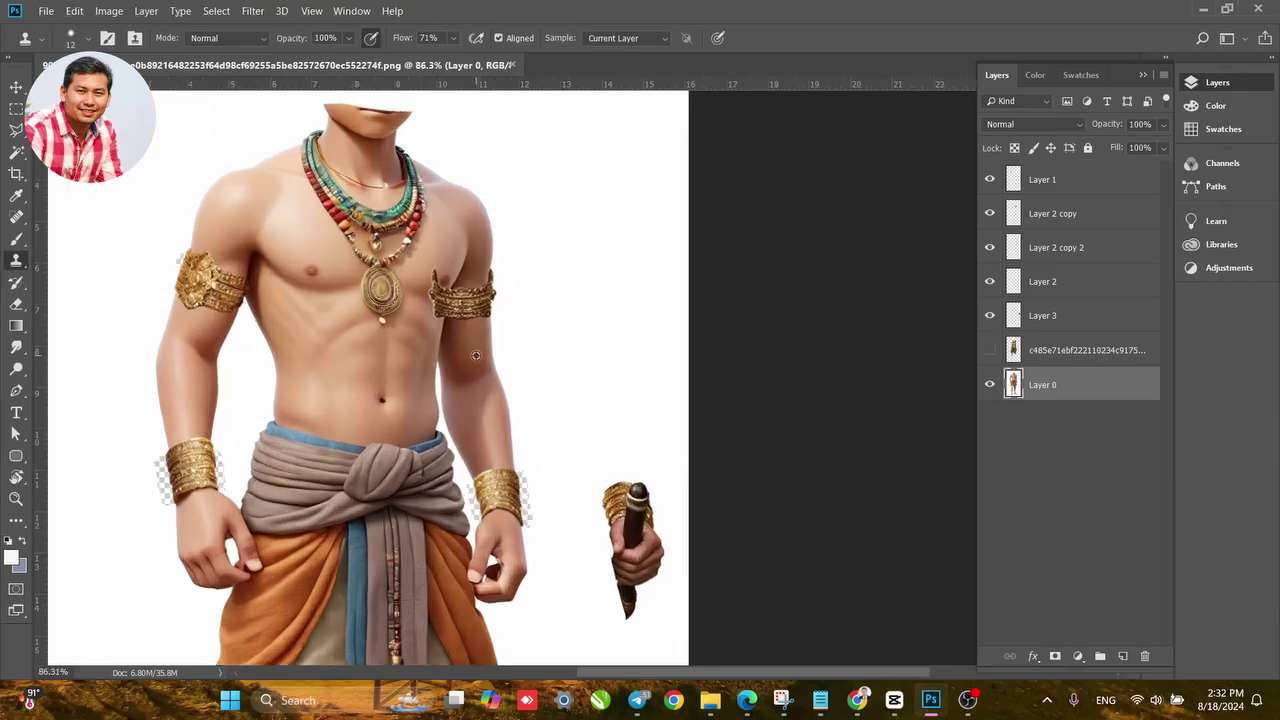
{"action": "scroll", "coordinate": [476, 355], "scroll_direction": "down", "scroll_amount": 2}
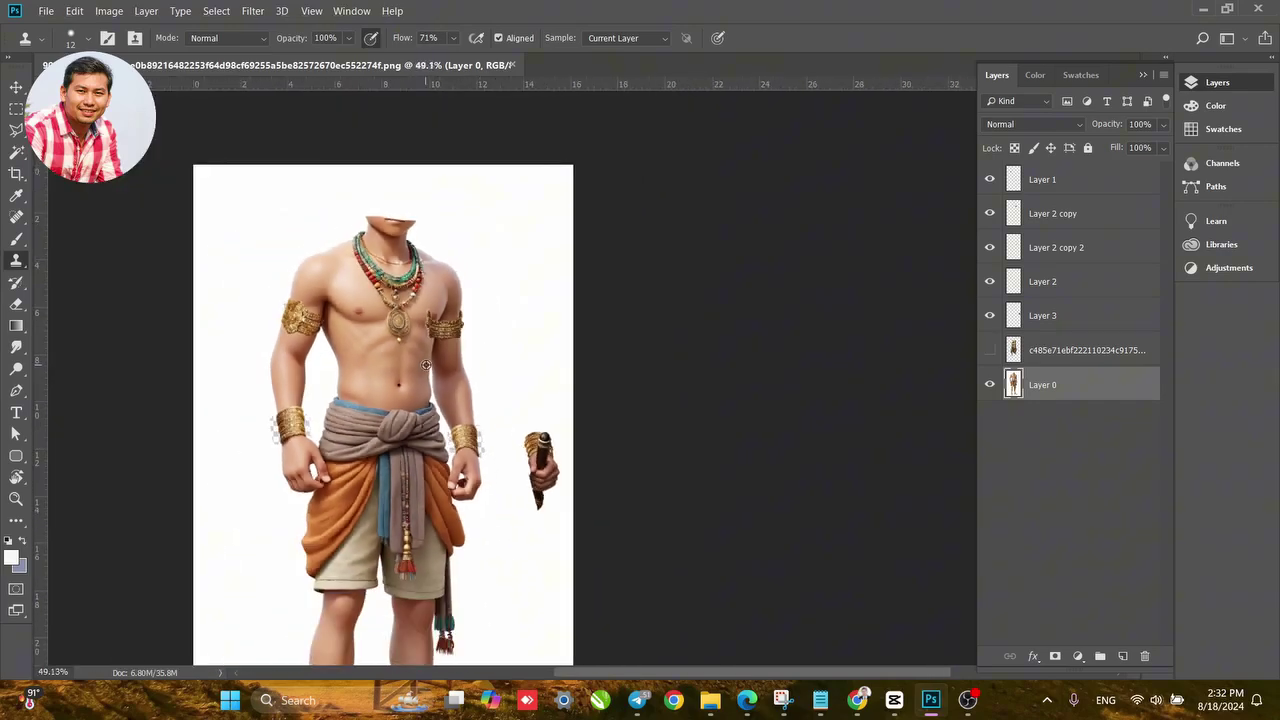
{"action": "left_click", "coordinate": [990, 350]}
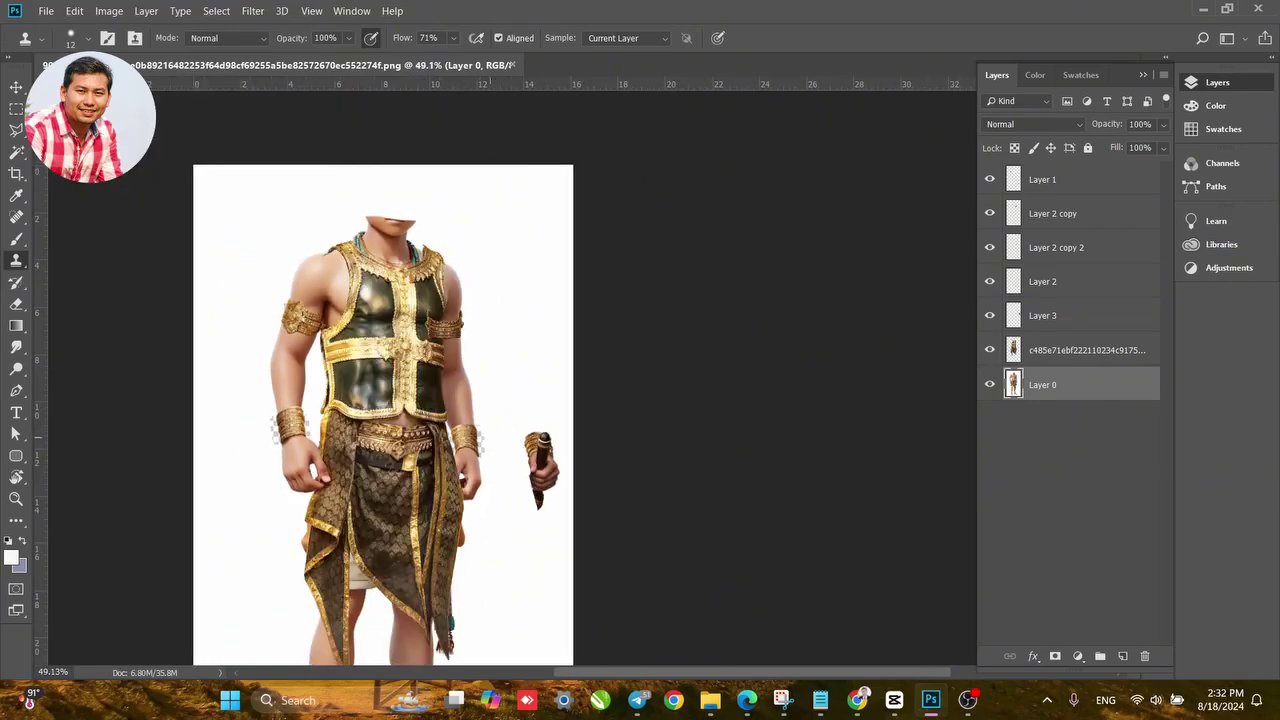
{"action": "scroll", "coordinate": [378, 302], "scroll_direction": "up", "scroll_amount": 2}
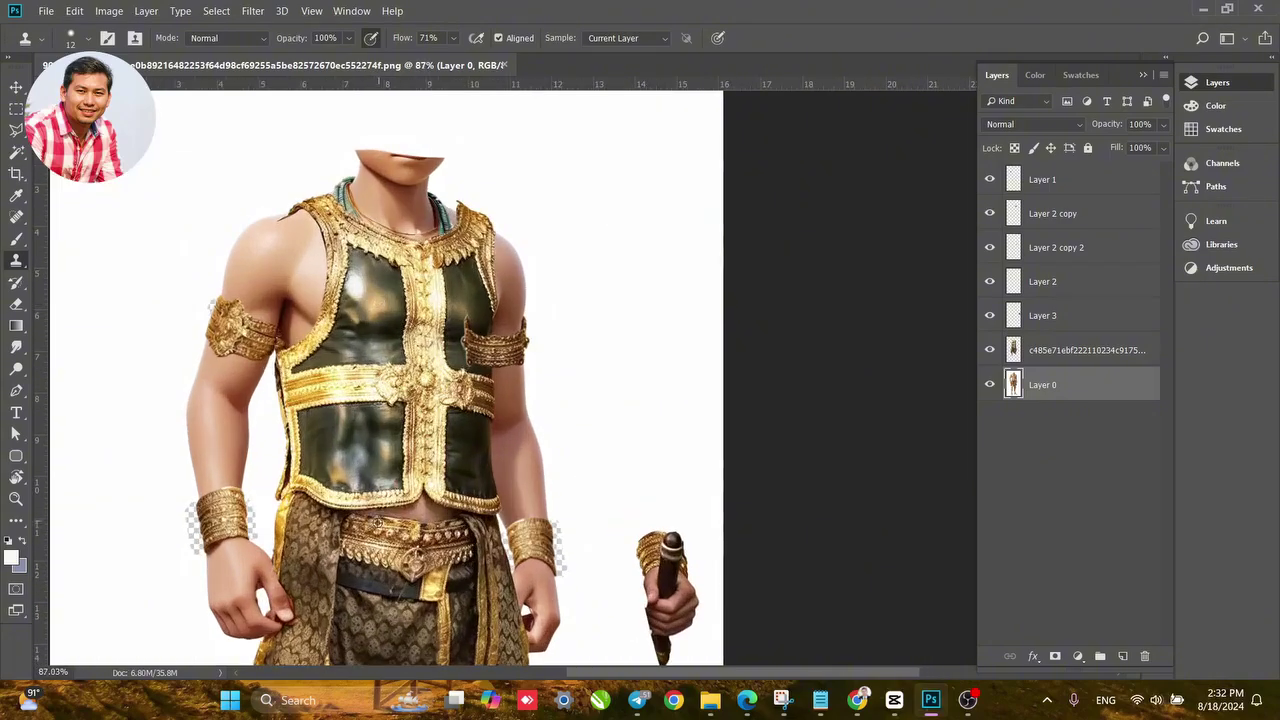
{"action": "scroll", "coordinate": [377, 522], "scroll_direction": "up", "scroll_amount": 2}
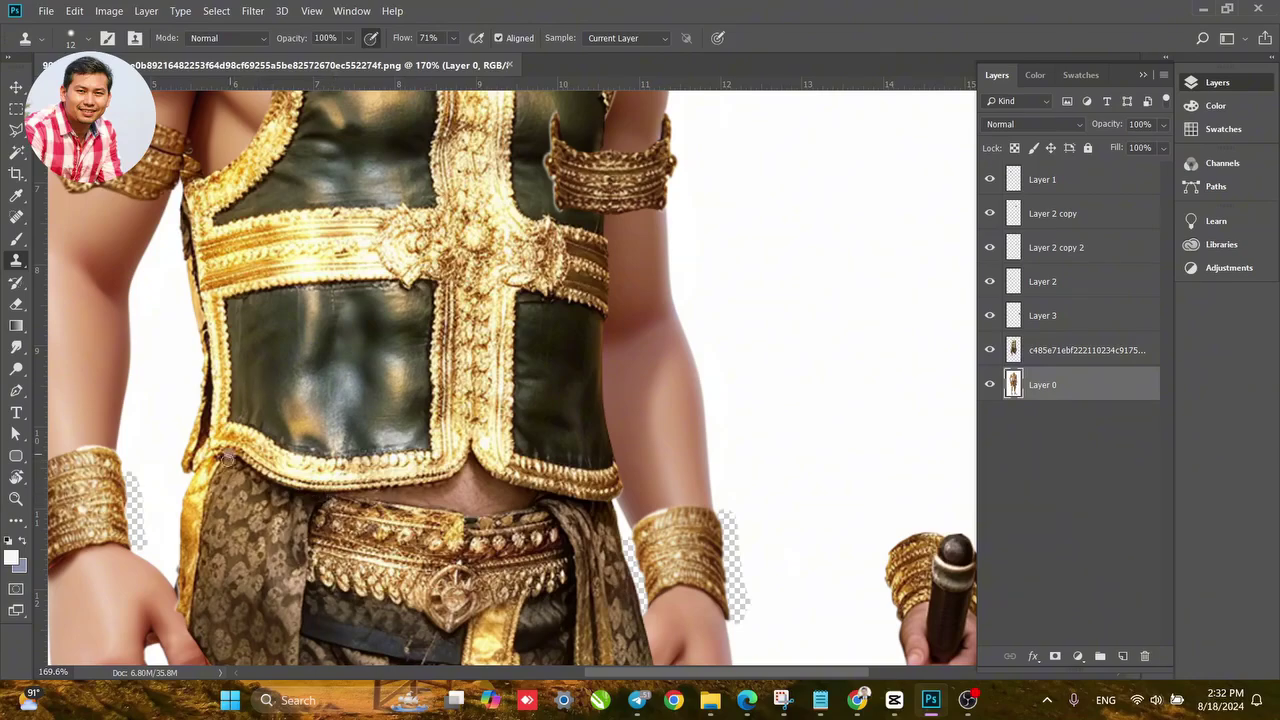
On the costume layer, select the bare belly skin between the vest's lower trim and the gold belt with the Polygonal Lasso.
{"action": "scroll", "coordinate": [227, 460], "scroll_direction": "up", "scroll_amount": 1}
{"action": "left_click", "coordinate": [16, 131]}
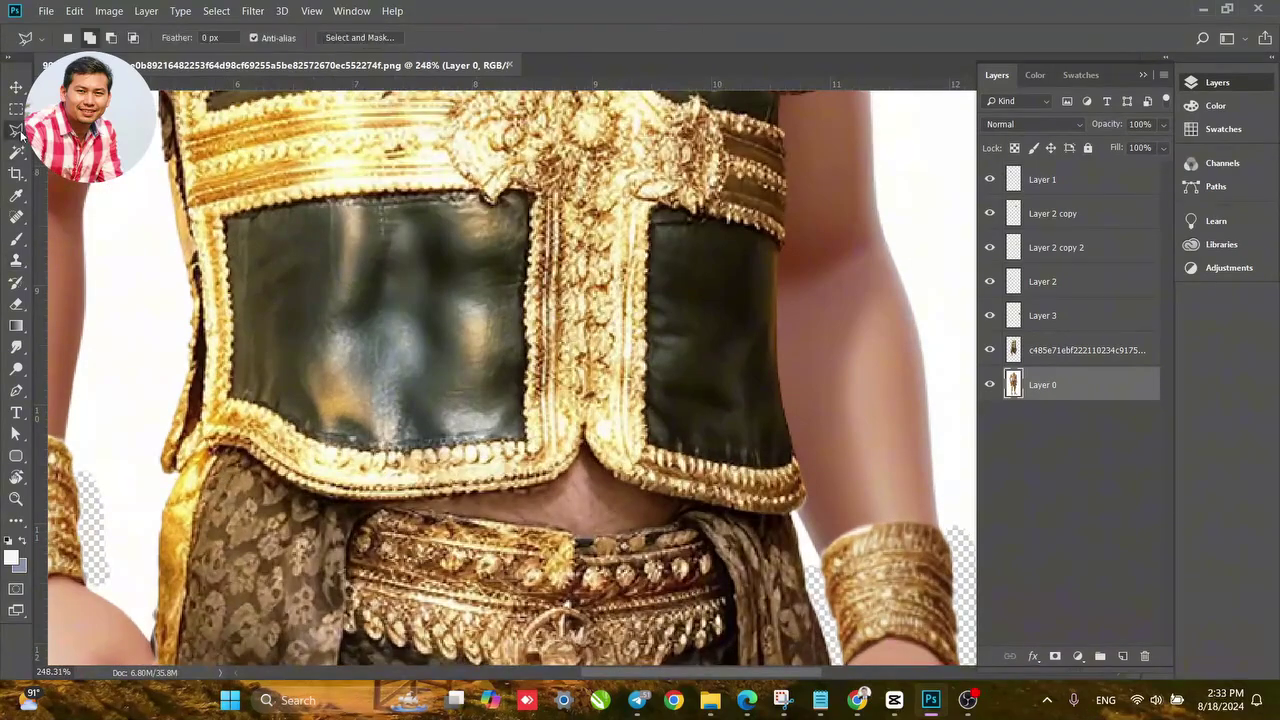
{"action": "key", "text": "v"}
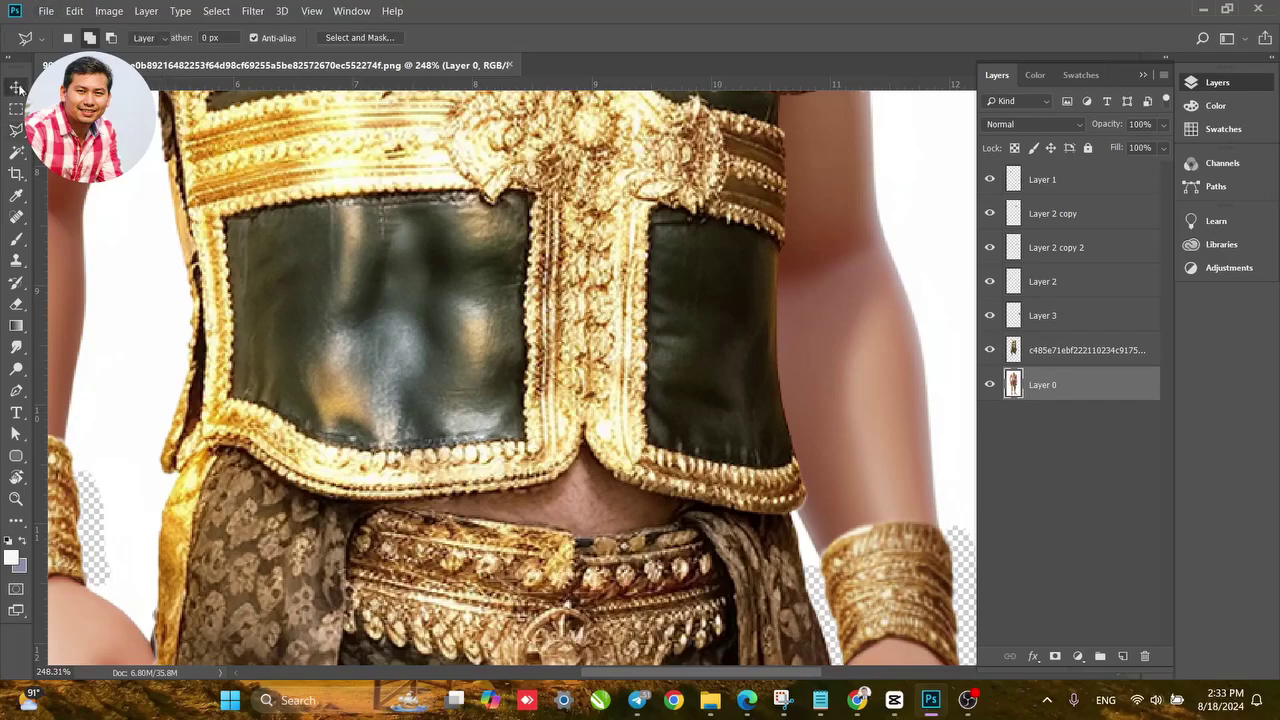
{"action": "left_click", "coordinate": [572, 514]}
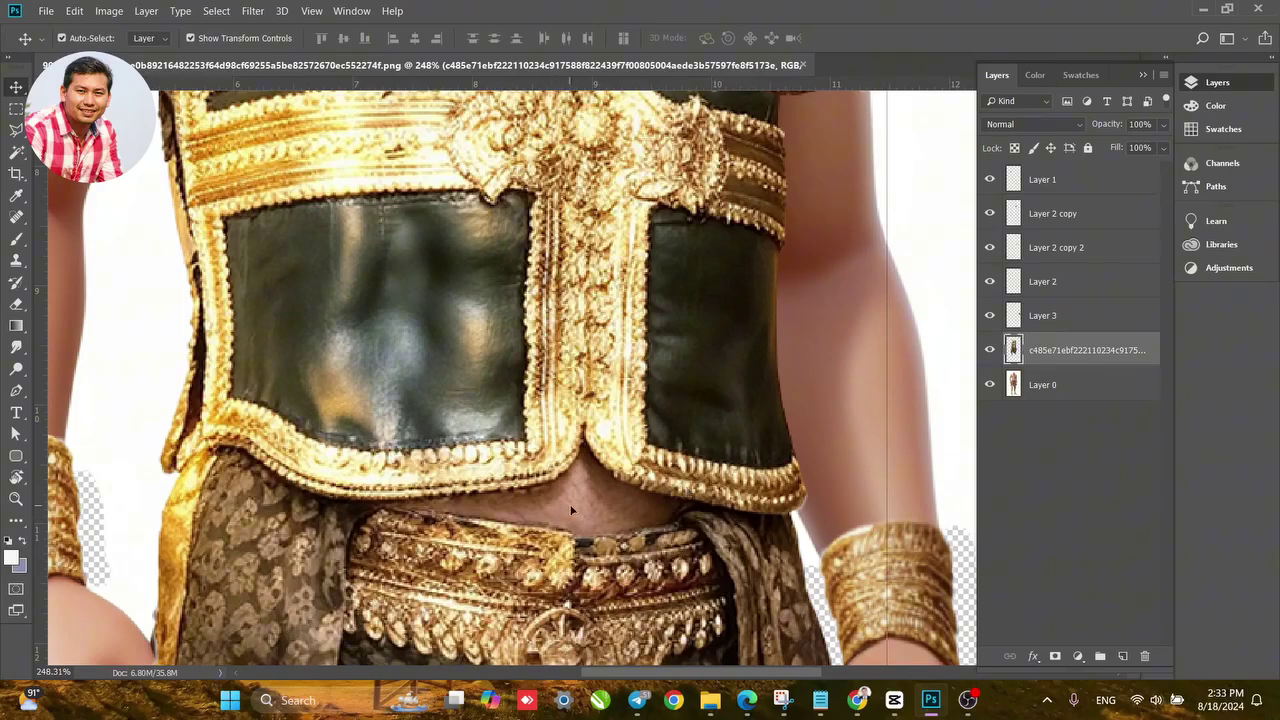
{"action": "left_click", "coordinate": [16, 131]}
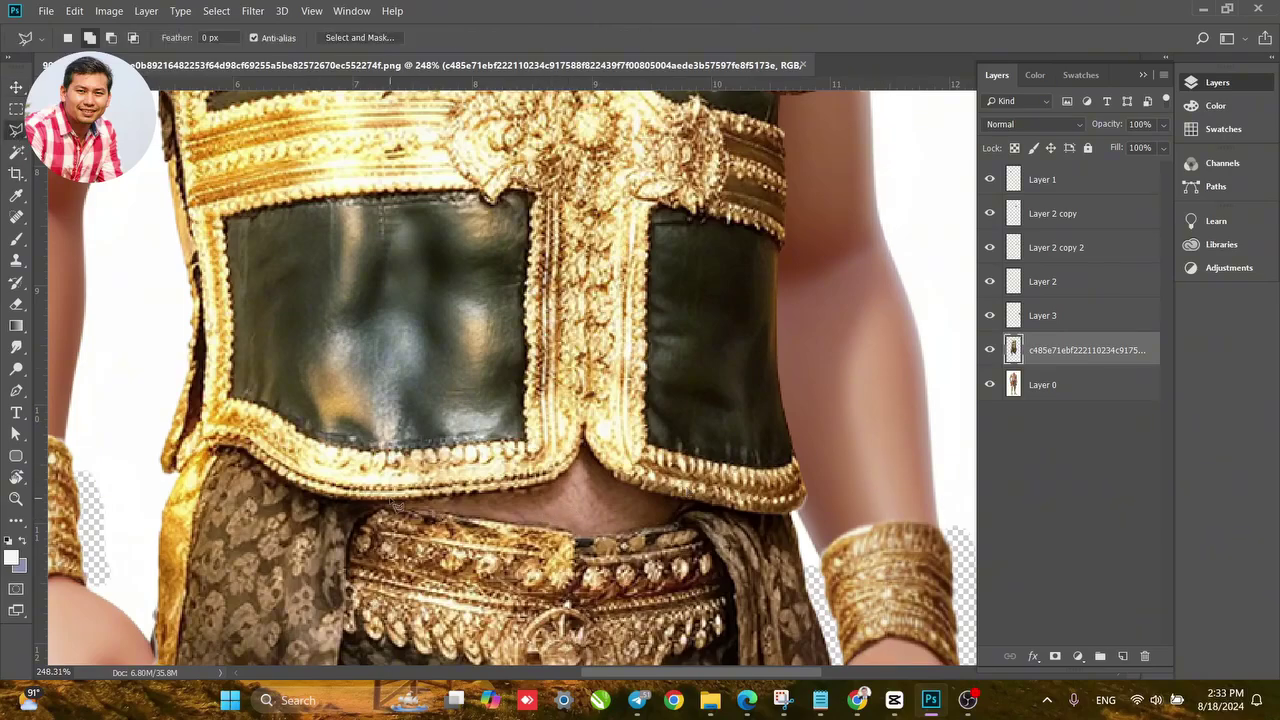
{"action": "left_click", "coordinate": [388, 507]}
{"action": "left_click", "coordinate": [493, 495]}
{"action": "left_click", "coordinate": [535, 489]}
{"action": "left_click", "coordinate": [566, 484]}
{"action": "left_click", "coordinate": [585, 449]}
{"action": "left_click", "coordinate": [685, 505]}
{"action": "left_click", "coordinate": [671, 528]}
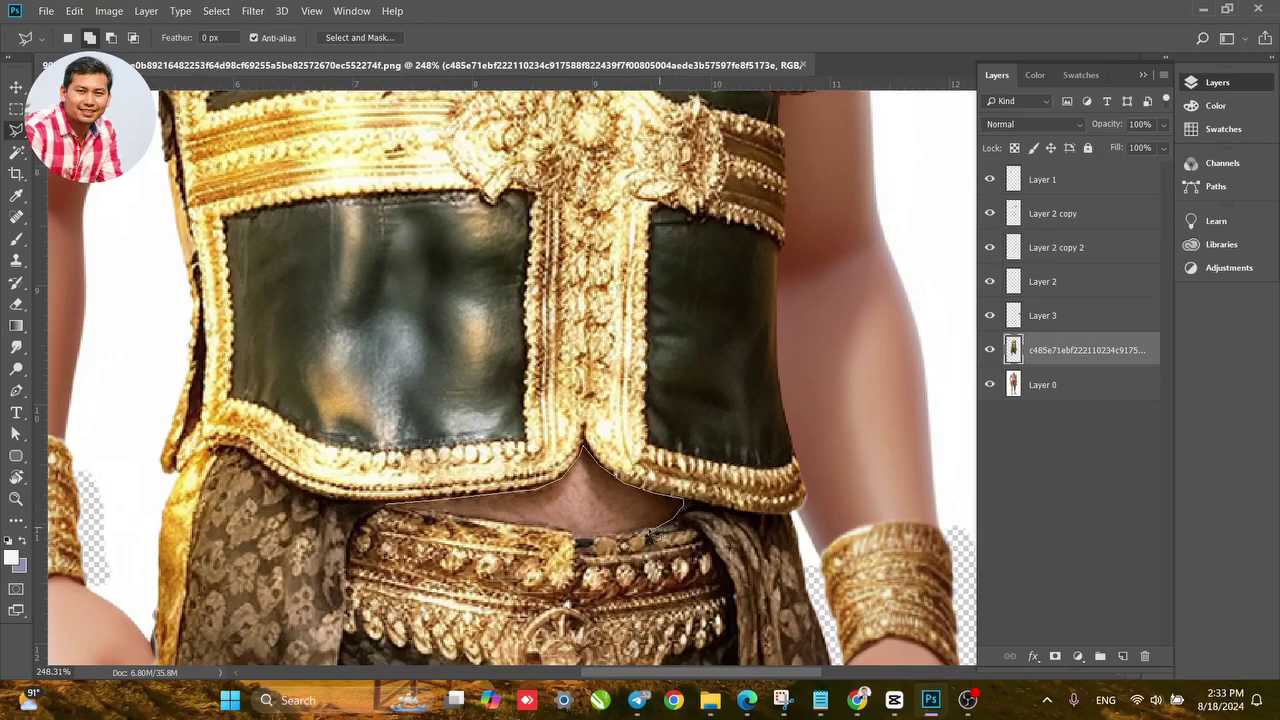
{"action": "left_click", "coordinate": [560, 534]}
{"action": "left_click", "coordinate": [392, 510]}
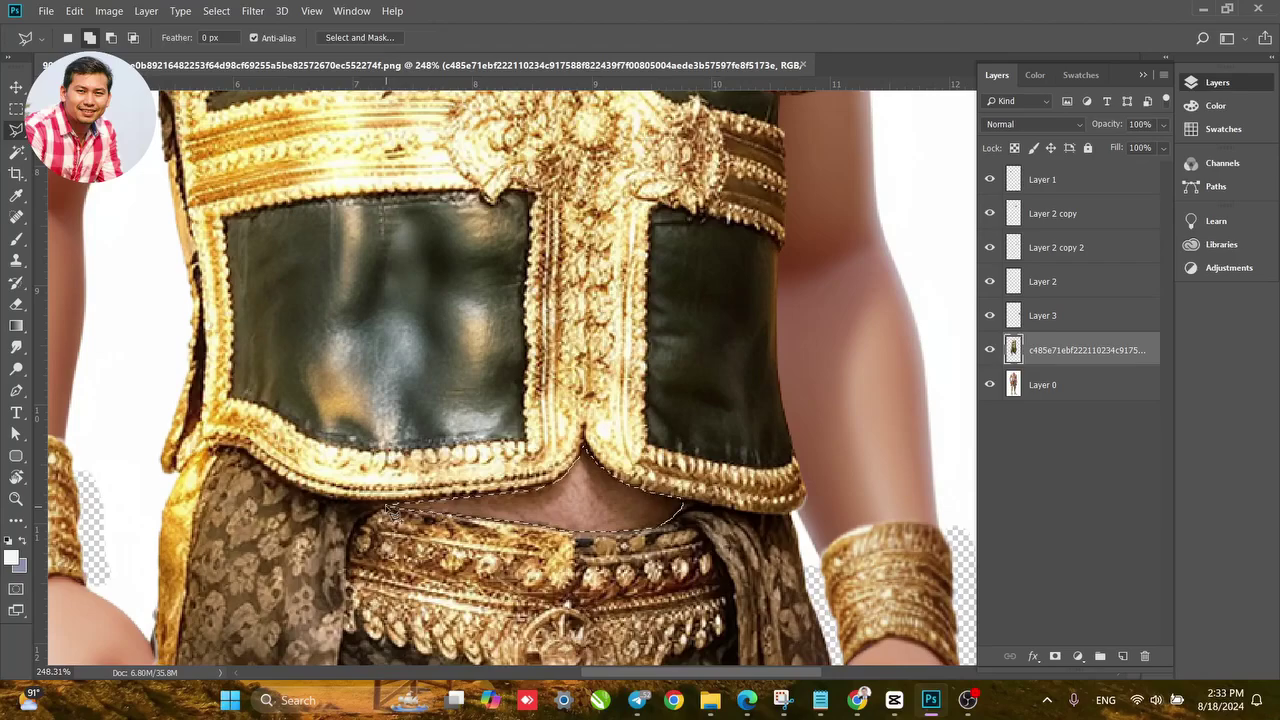
Choose the Brush tool and set the foreground colour to a brown skin tone sampled from the forearm beside the vest.
{"action": "left_click", "coordinate": [16, 240]}
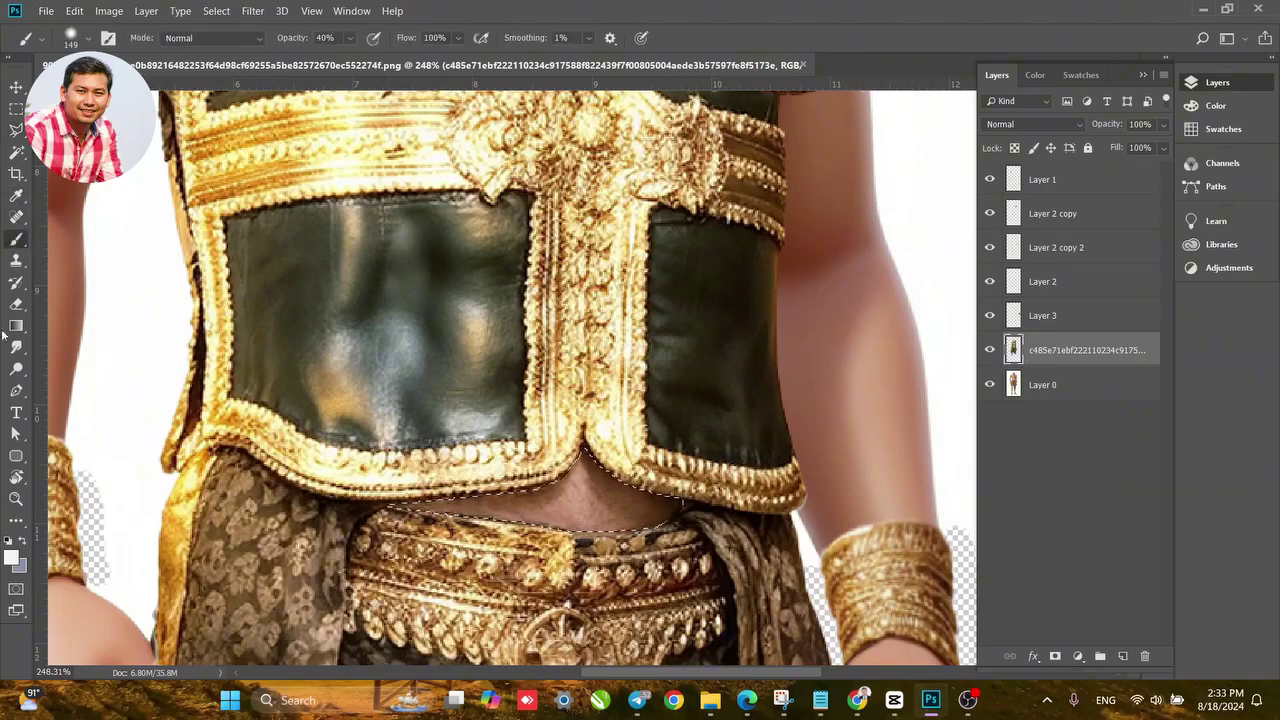
{"action": "left_click", "coordinate": [22, 562]}
{"action": "left_click_drag", "start_coordinate": [850, 216], "coordinate": [966, 357]}
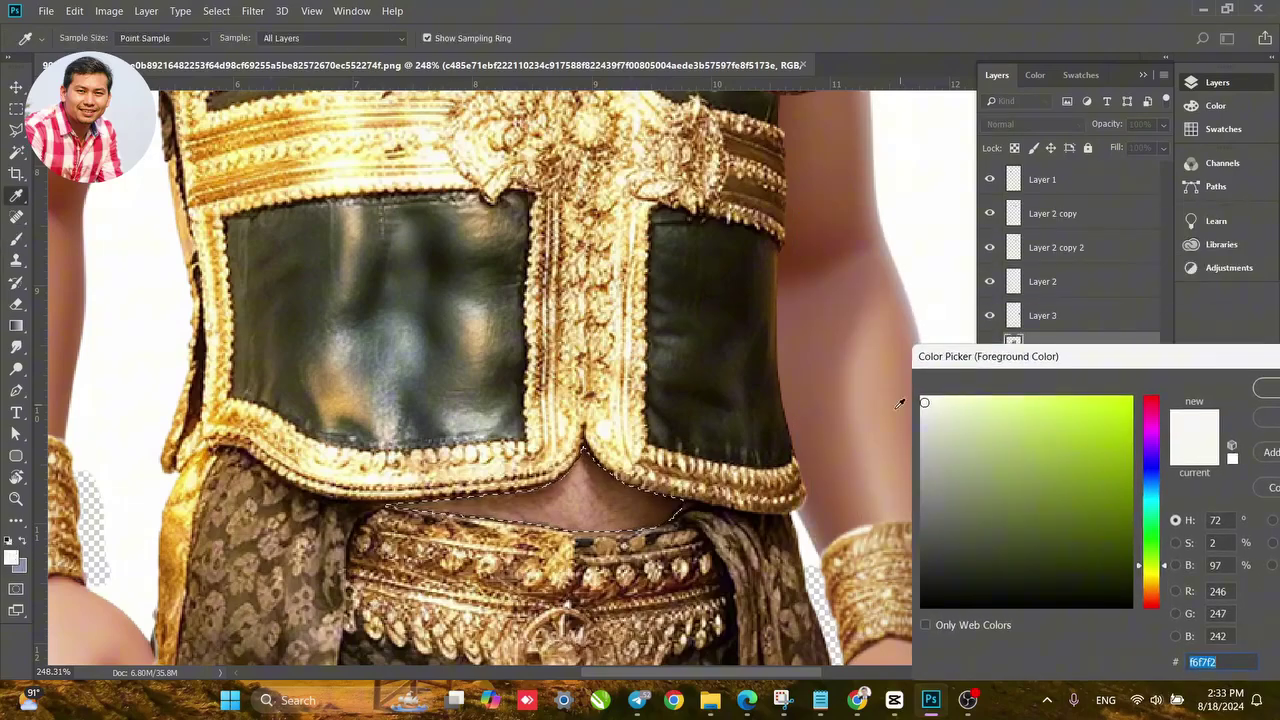
{"action": "left_click", "coordinate": [821, 431]}
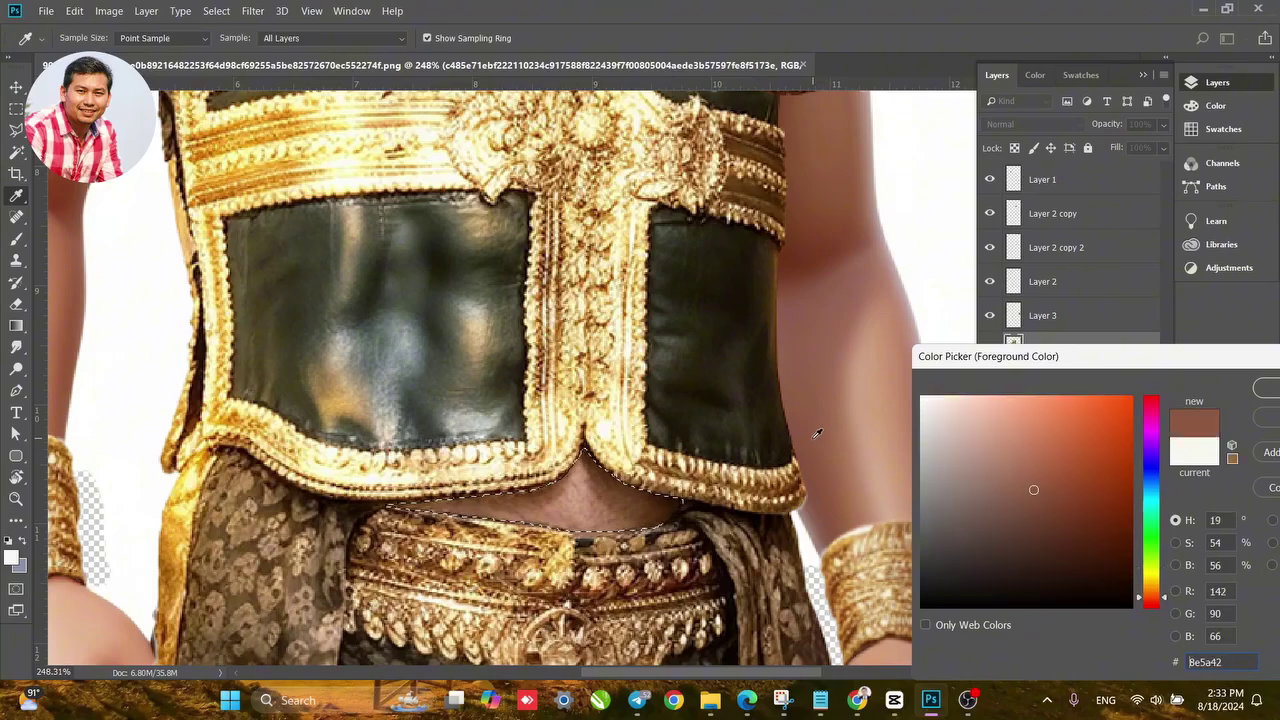
{"action": "left_click", "coordinate": [1263, 388]}
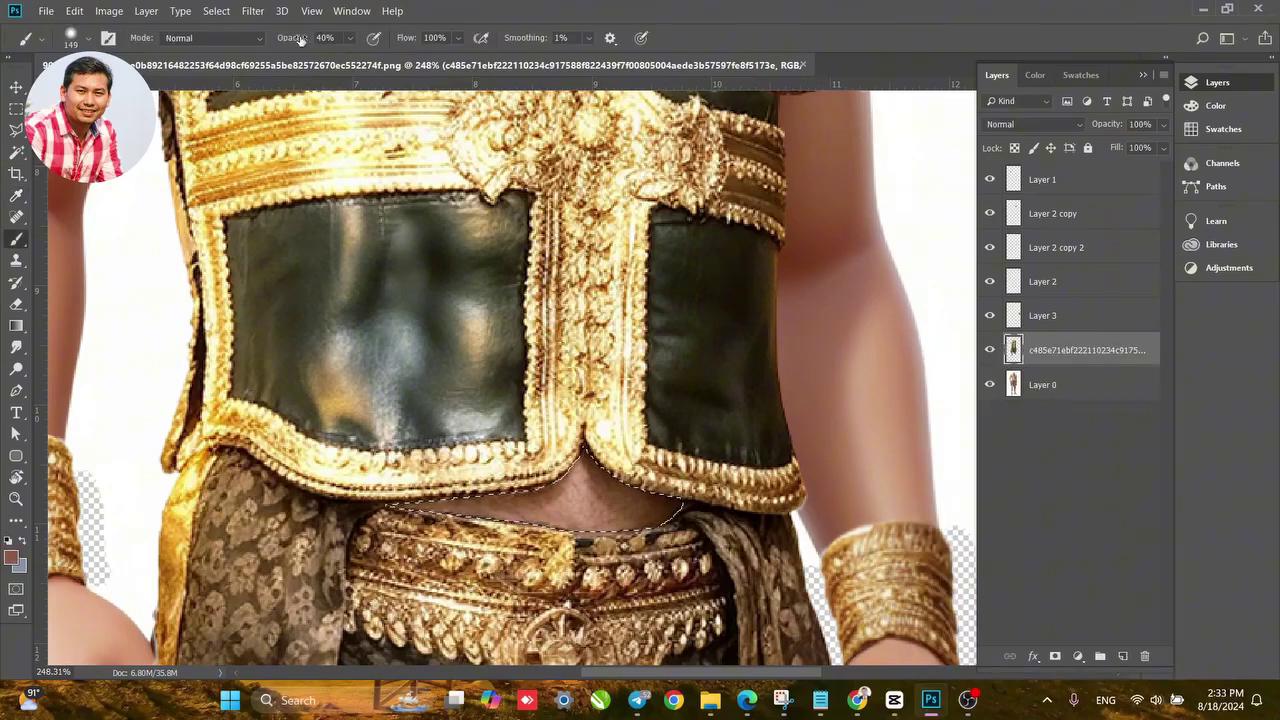
Reduce the brush to 25 px and paint over the hairy belly skin inside the selection at 40% opacity.
{"action": "right_click", "coordinate": [686, 405]}
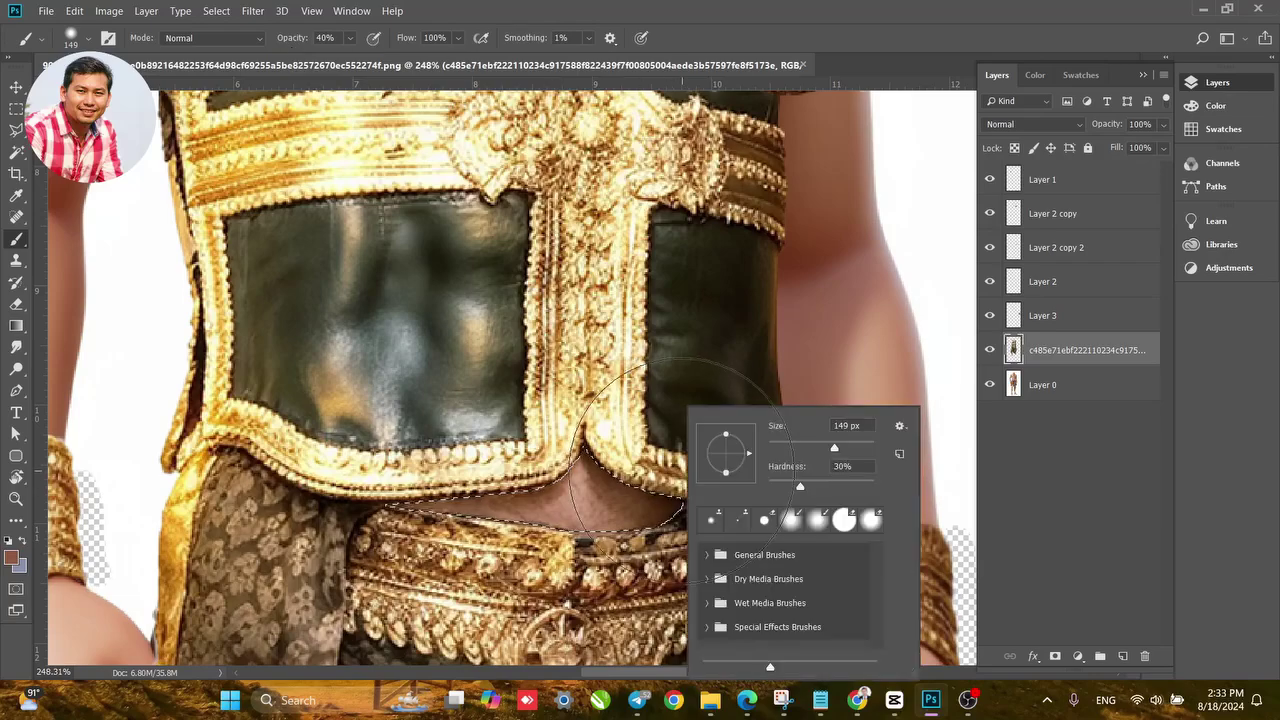
{"action": "left_click_drag", "start_coordinate": [800, 448], "coordinate": [788, 450]}
{"action": "left_click", "coordinate": [557, 520]}
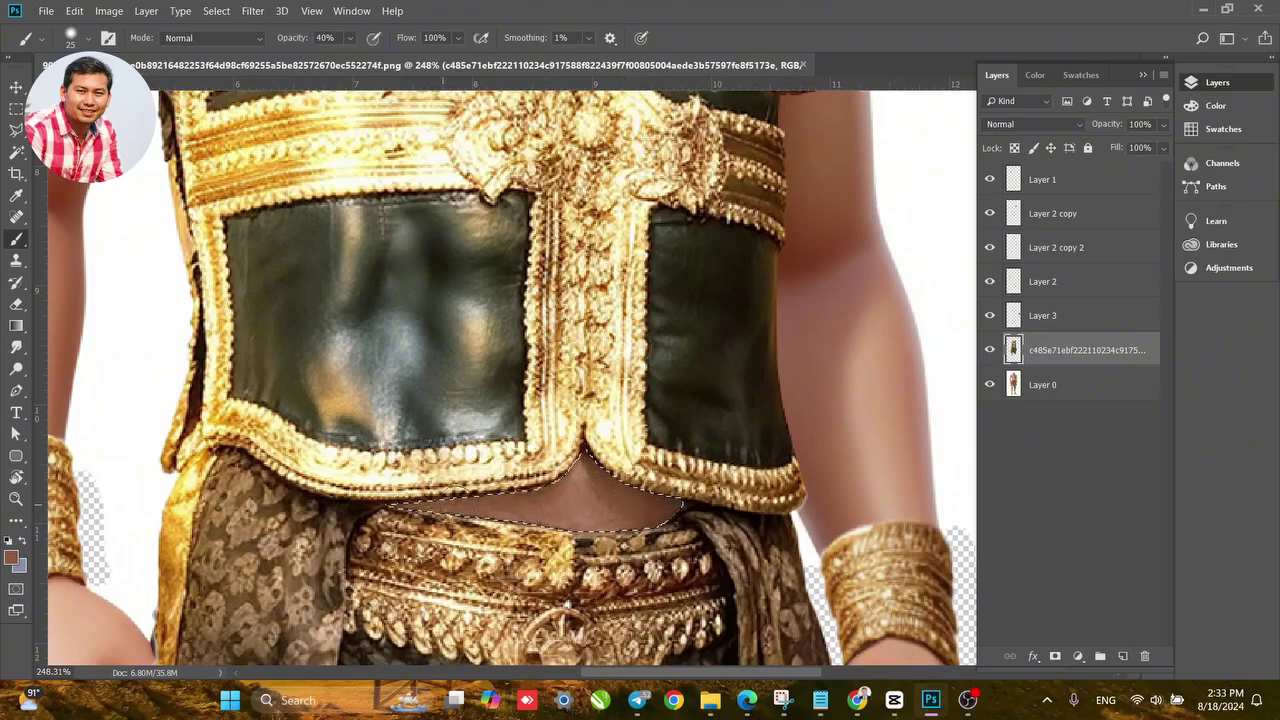
{"action": "left_click_drag", "start_coordinate": [443, 505], "coordinate": [631, 518]}
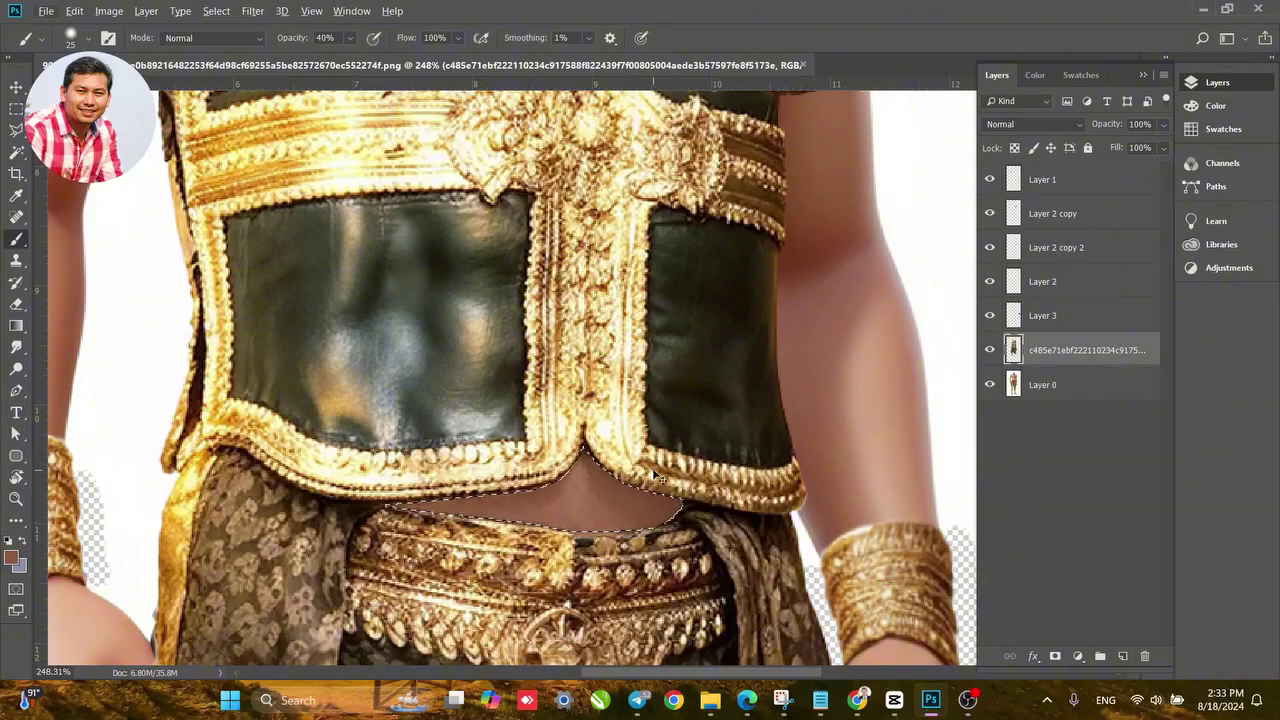
Inspect the painted belly skin against the arms and try lowering the costume layer's opacity to 57%.
{"action": "scroll", "coordinate": [608, 508], "scroll_direction": "down", "scroll_amount": 5}
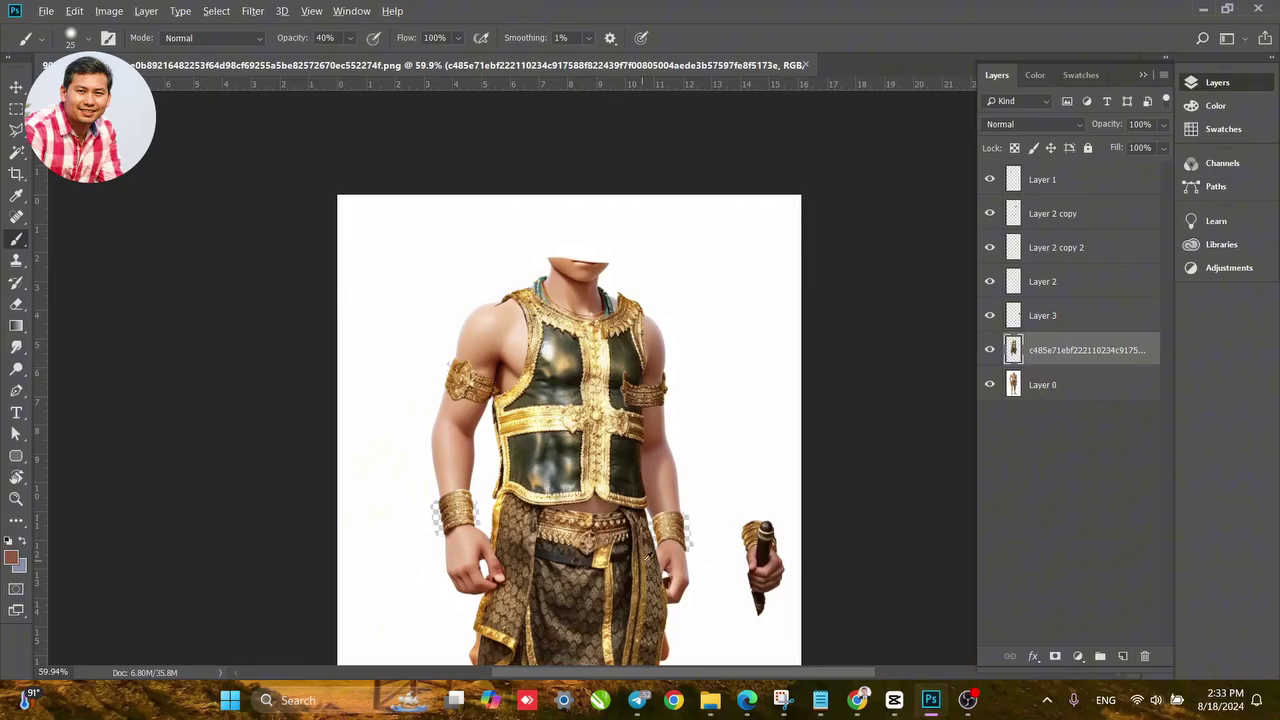
{"action": "scroll", "coordinate": [648, 556], "scroll_direction": "up", "scroll_amount": 4}
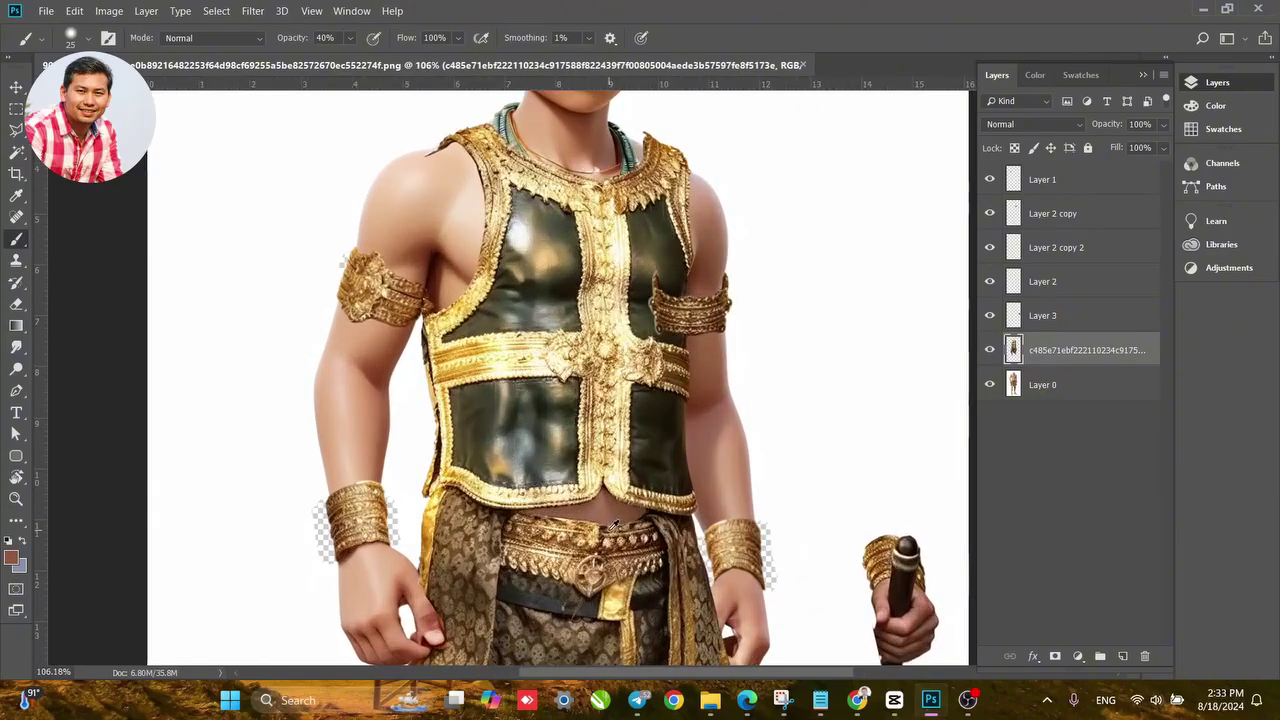
{"action": "scroll", "coordinate": [613, 523], "scroll_direction": "up", "scroll_amount": 2}
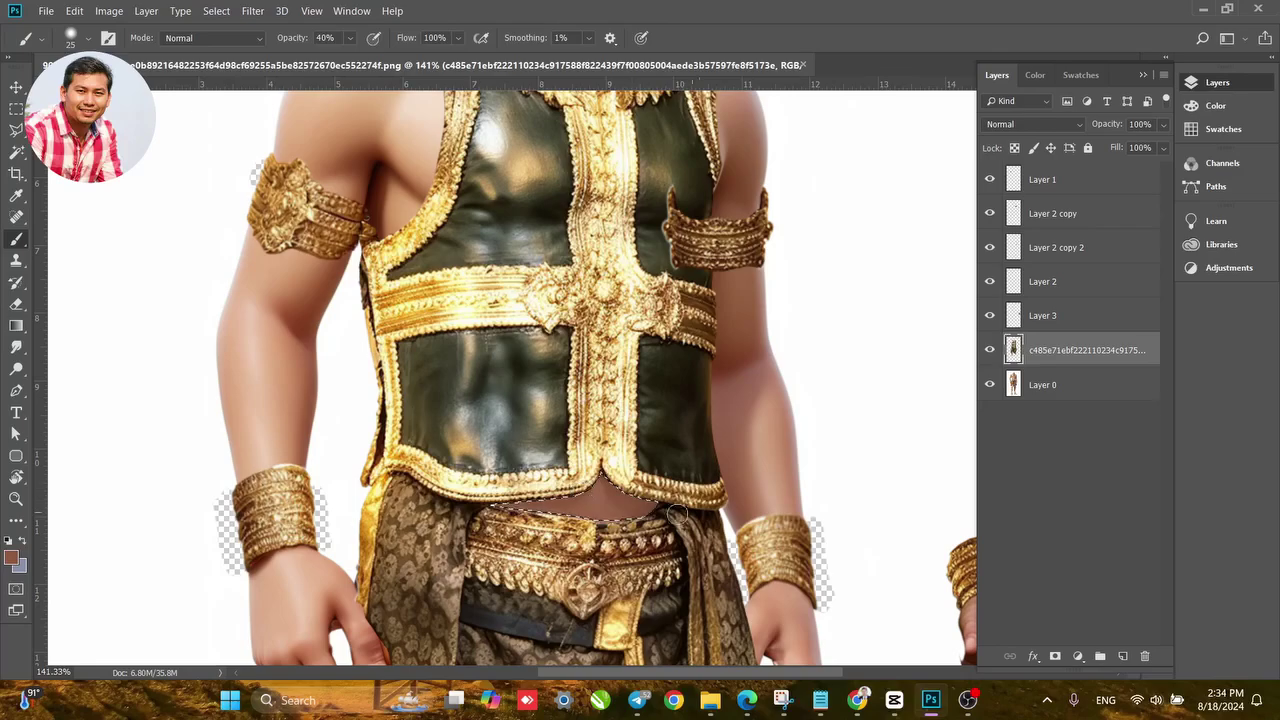
{"action": "scroll", "coordinate": [677, 513], "scroll_direction": "up", "scroll_amount": 2}
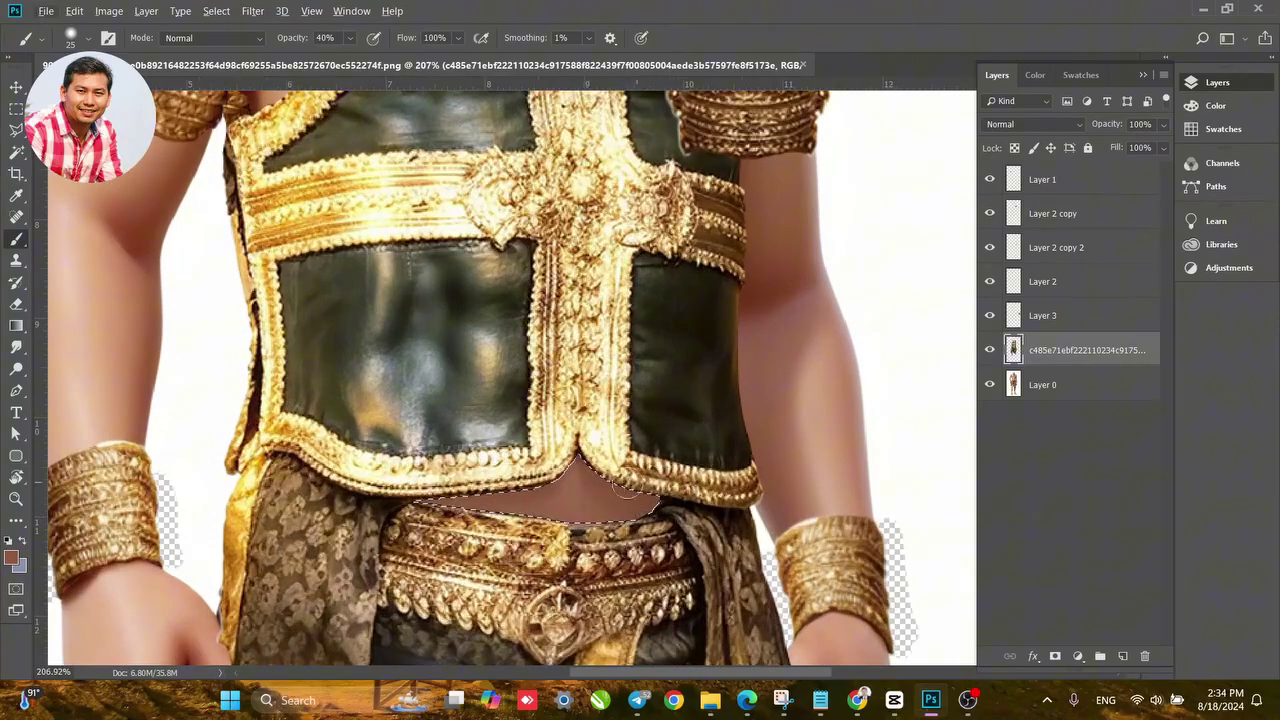
{"action": "left_click", "coordinate": [1163, 124]}
{"action": "left_click_drag", "start_coordinate": [1162, 147], "coordinate": [1129, 147]}
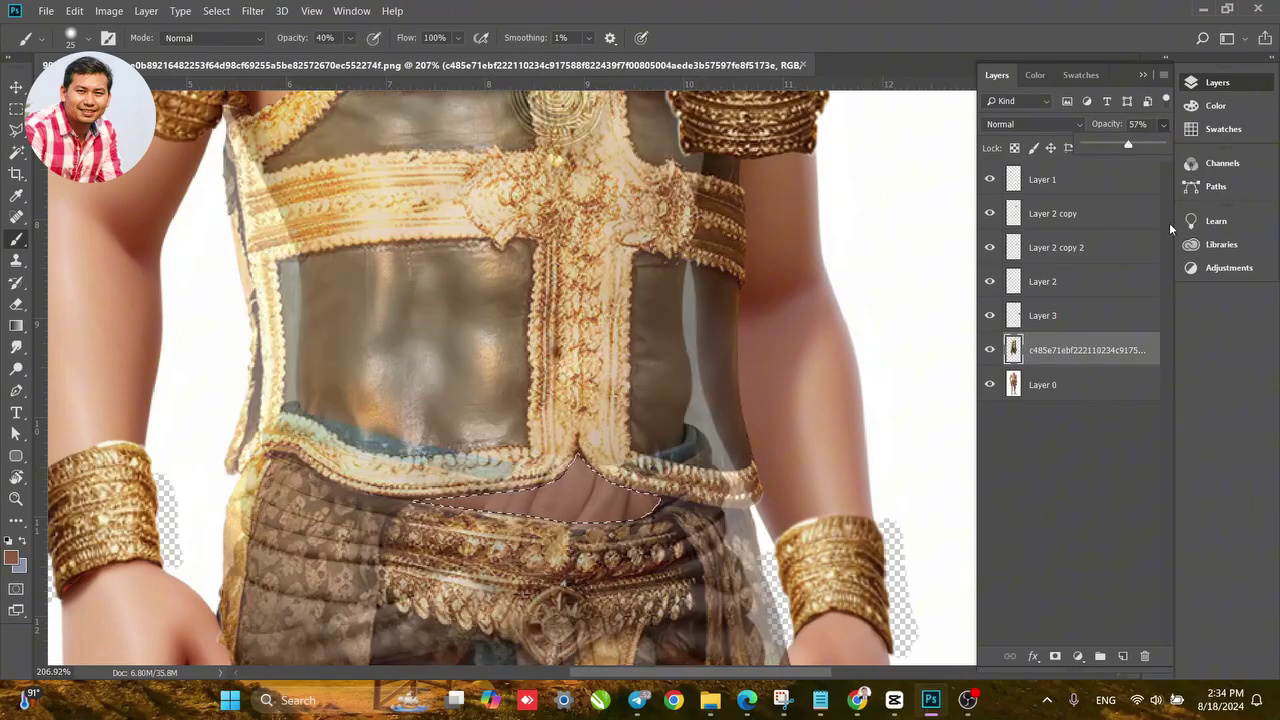
{"action": "key", "text": "Escape"}
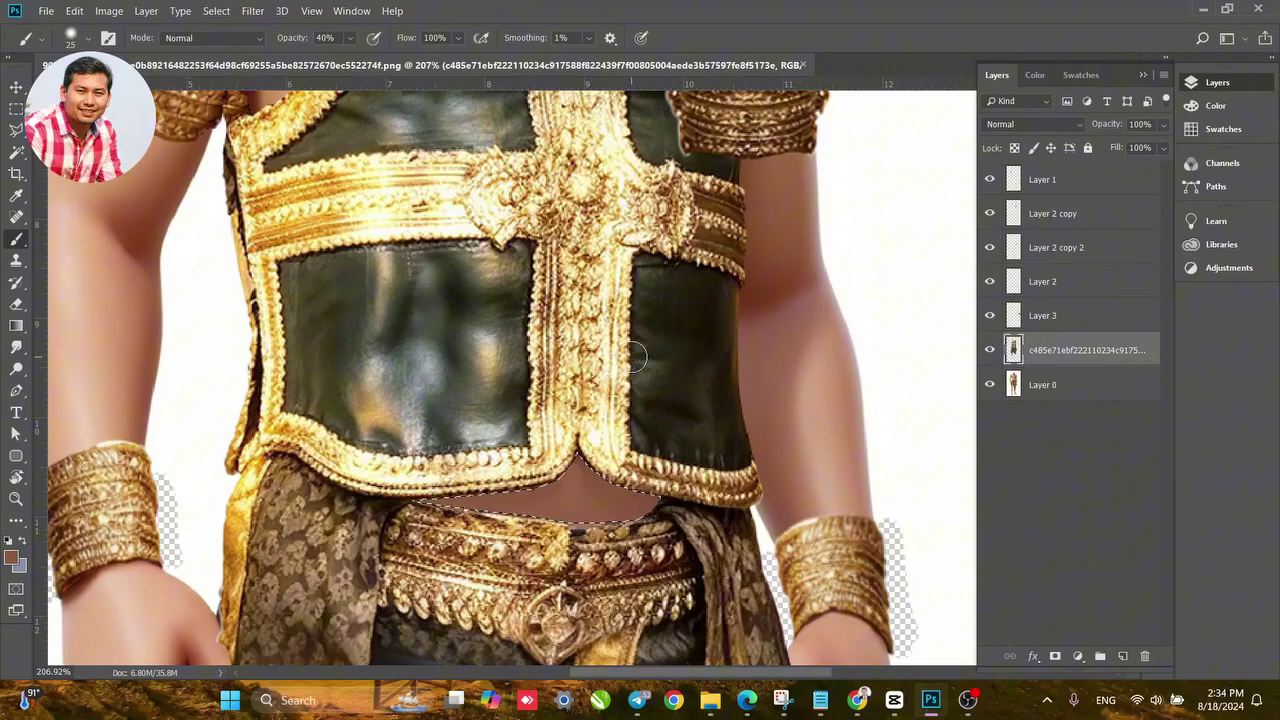
Undo the brown brush strokes on the belly skin, keeping the selection between the vest and the belt.
{"action": "key", "text": "alt+z"}
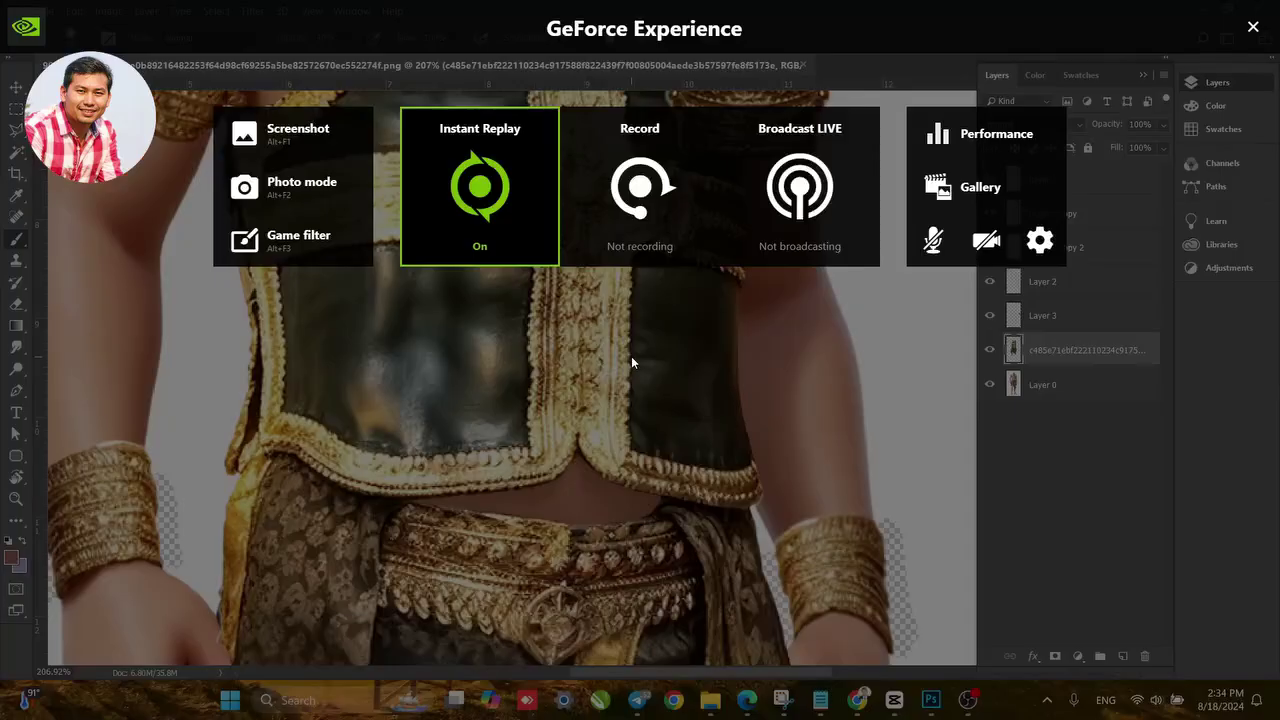
{"action": "key", "text": "alt+z"}
{"action": "key", "text": "alt+z"}
{"action": "key", "text": "alt+z"}
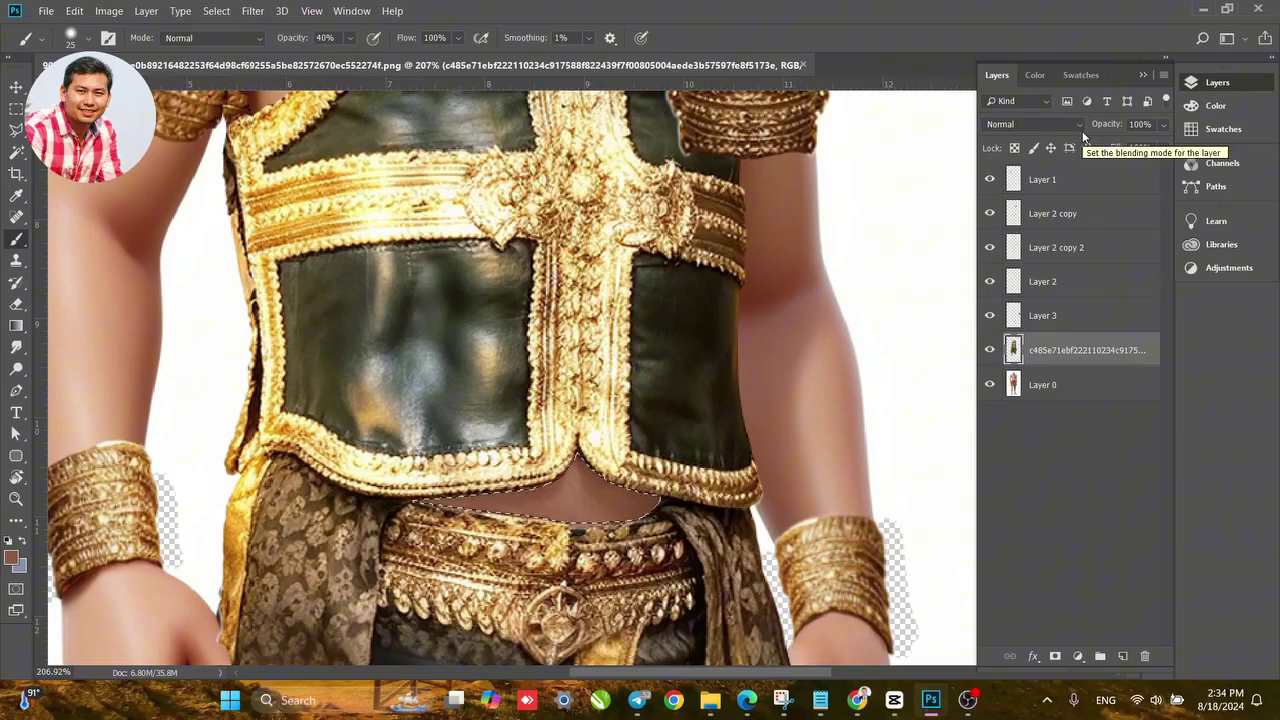
{"action": "key", "text": "alt+z"}
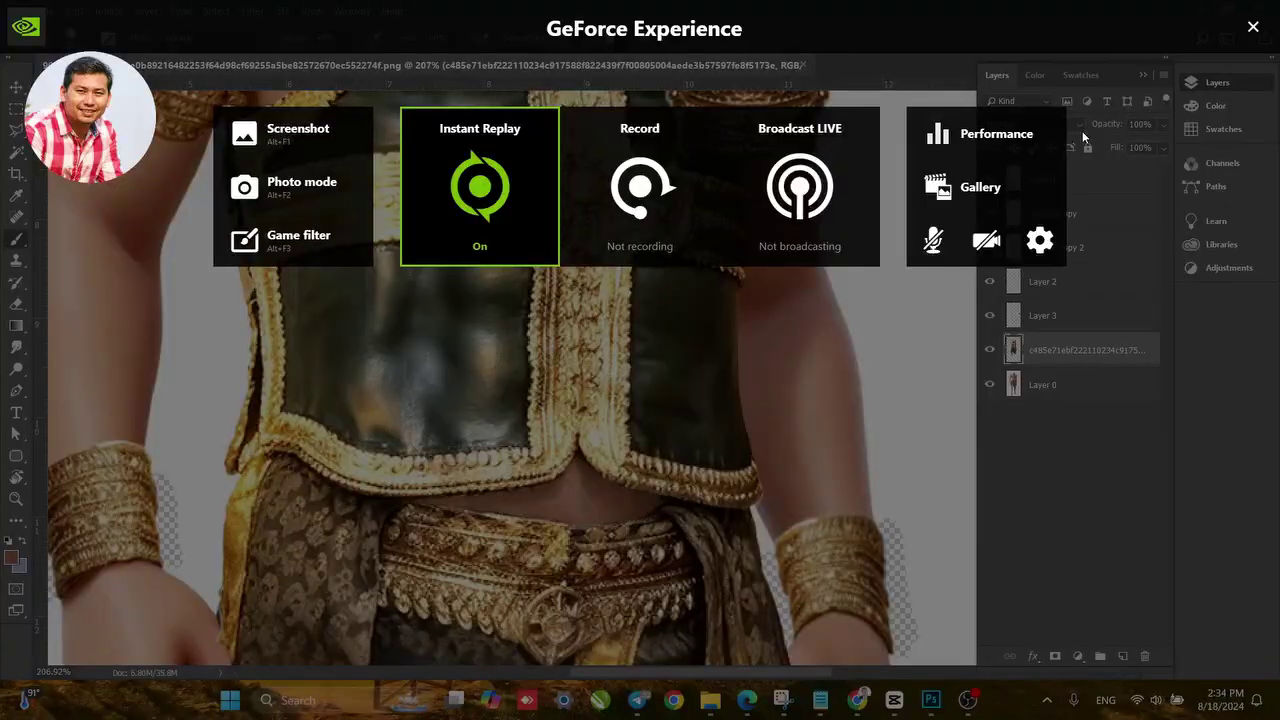
{"action": "key", "text": "alt+z"}
{"action": "key", "text": "alt+z"}
{"action": "key", "text": "alt+z"}
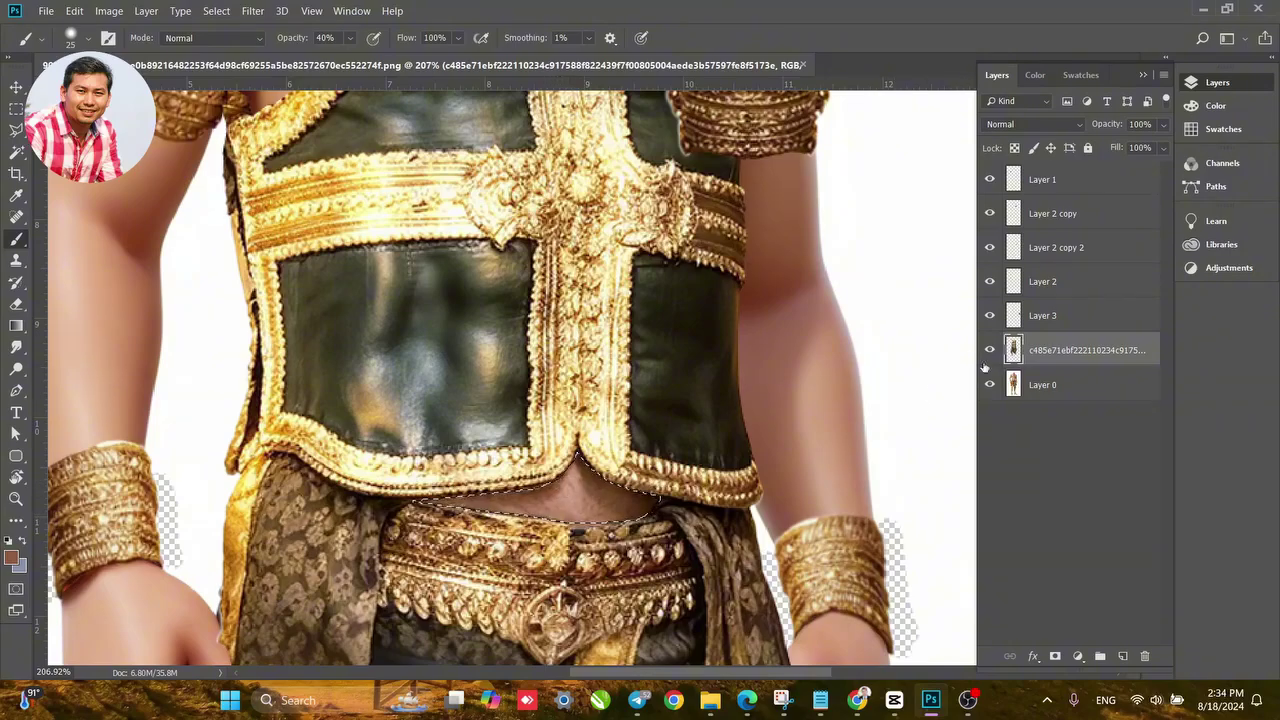
Copy the selected belly skin to its own layer and add a Curves adjustment above it, masked to the skin's outline.
{"action": "key", "text": "ctrl+j"}
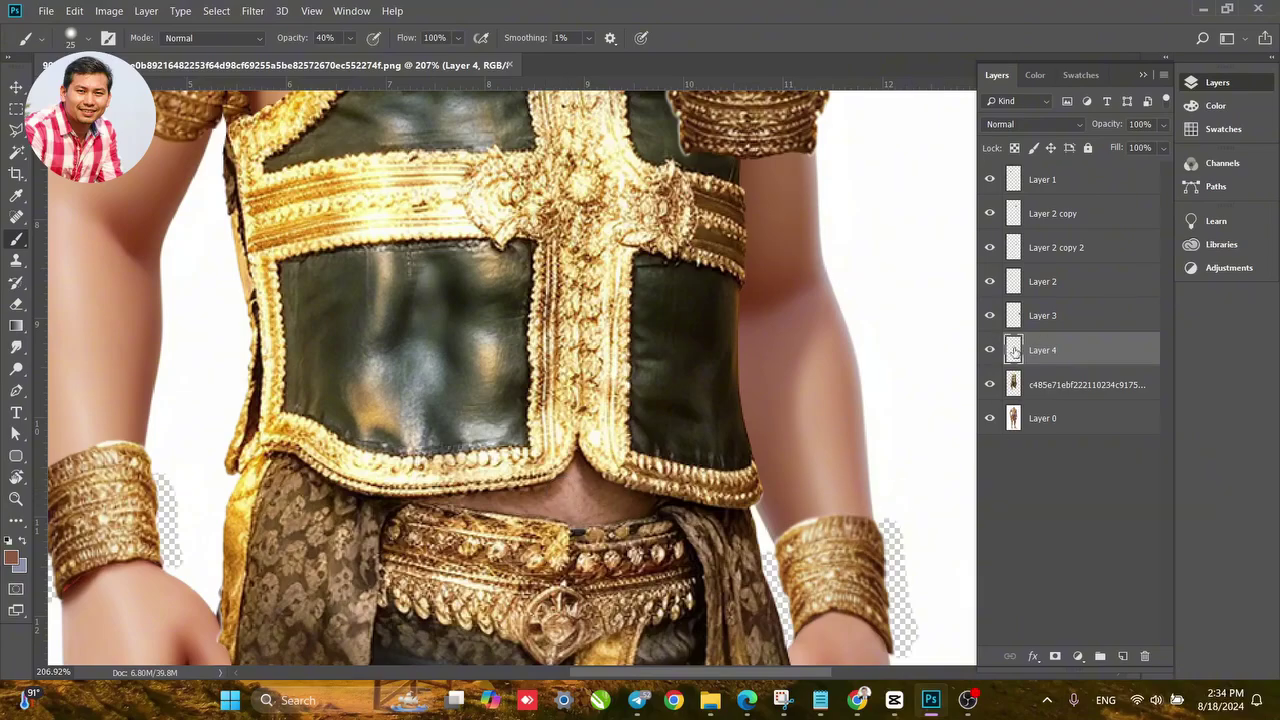
{"action": "left_click", "coordinate": [1013, 350], "text": "ctrl"}
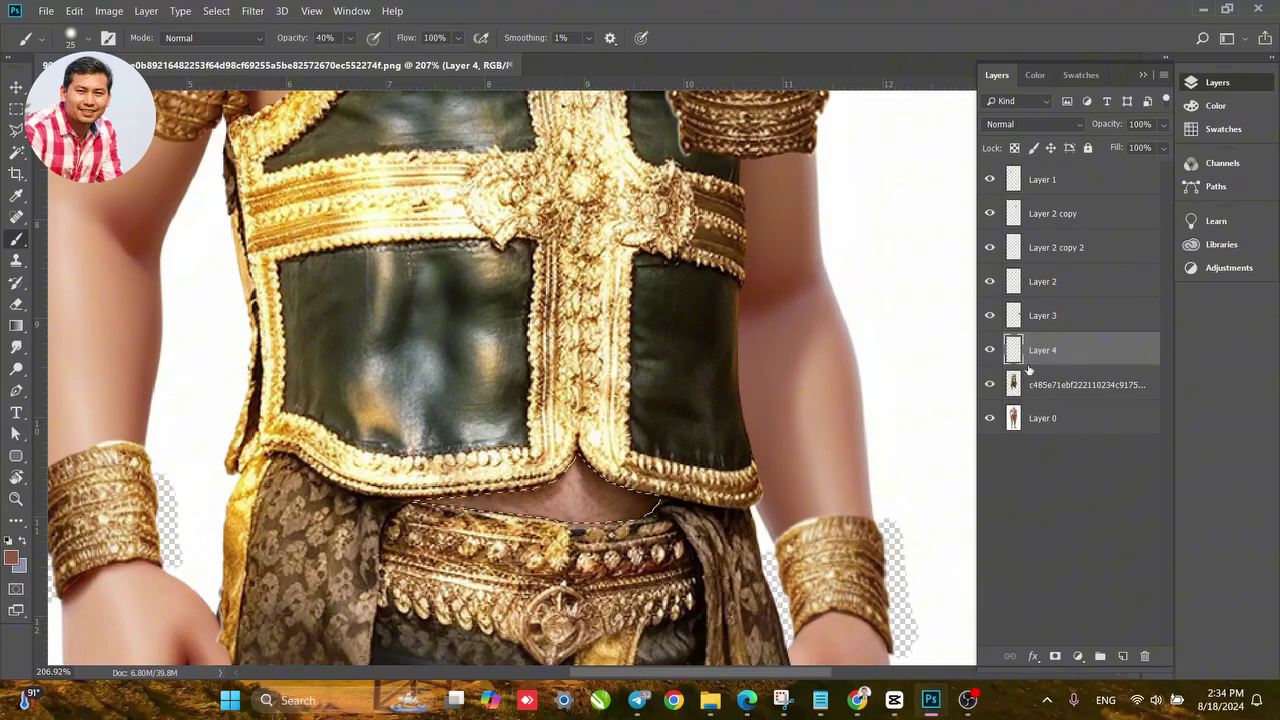
{"action": "left_click", "coordinate": [1078, 657]}
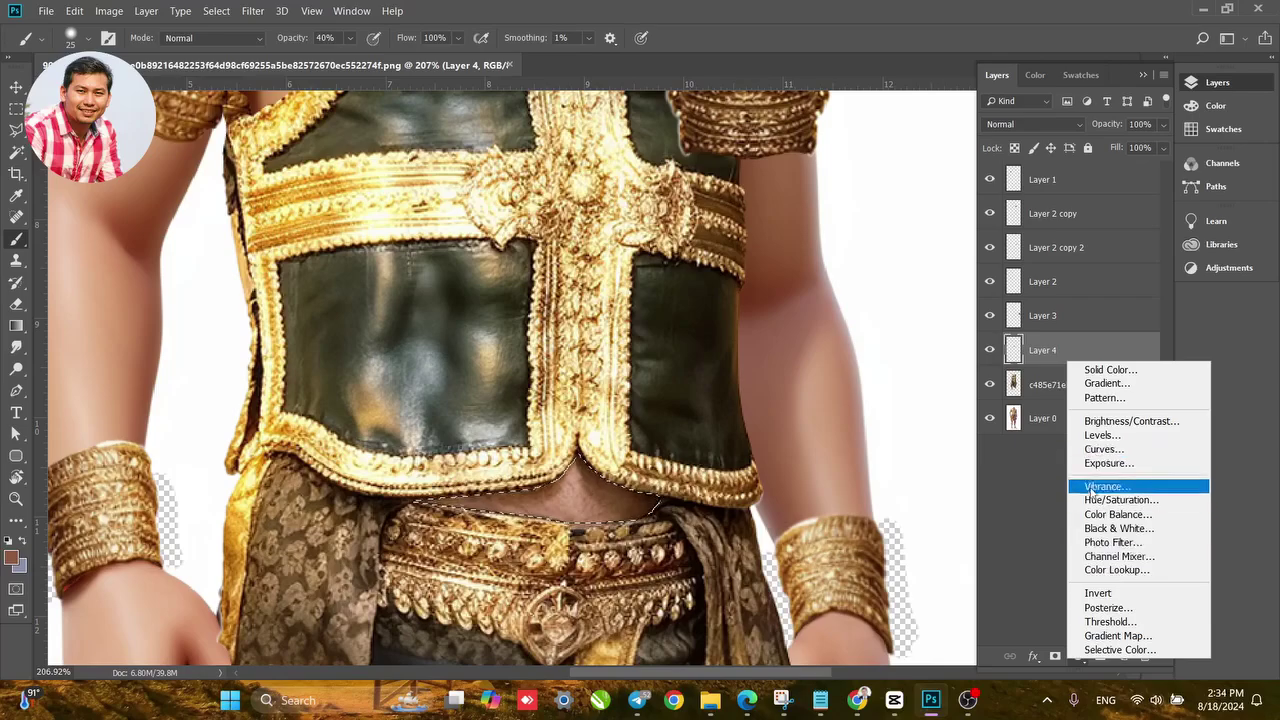
{"action": "left_click", "coordinate": [1028, 554]}
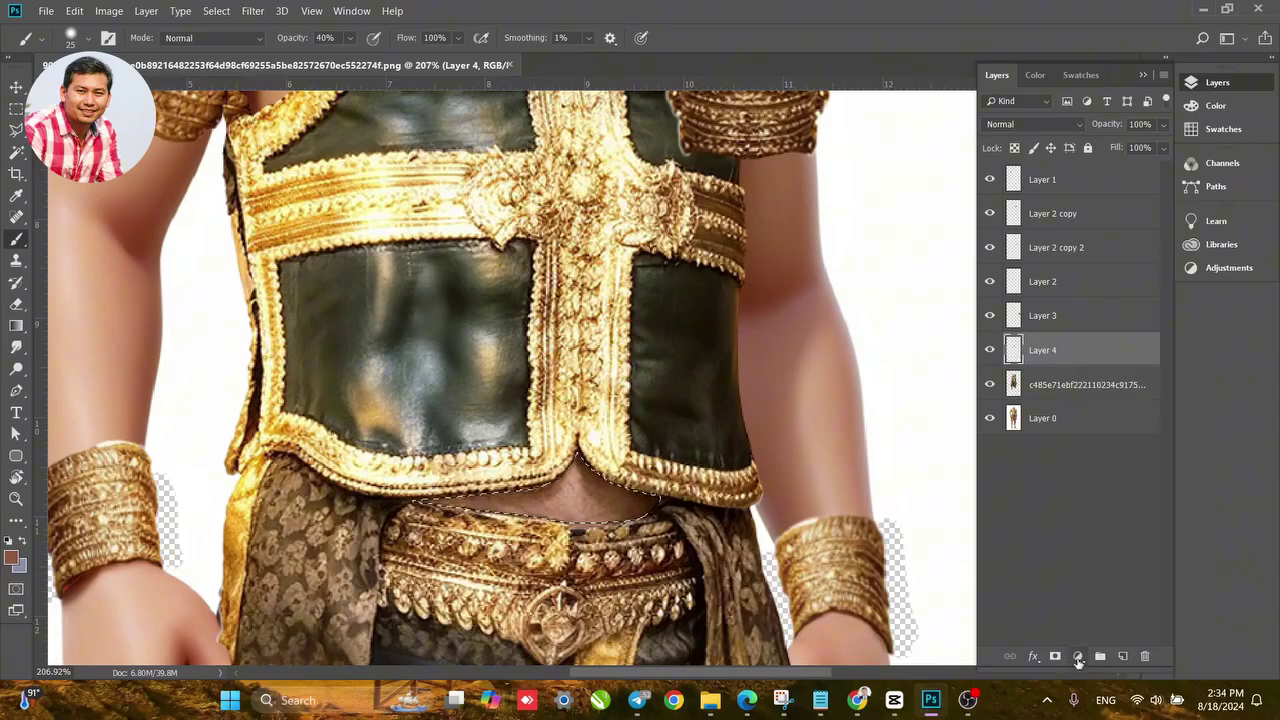
{"action": "left_click", "coordinate": [1077, 657]}
{"action": "left_click", "coordinate": [1085, 449]}
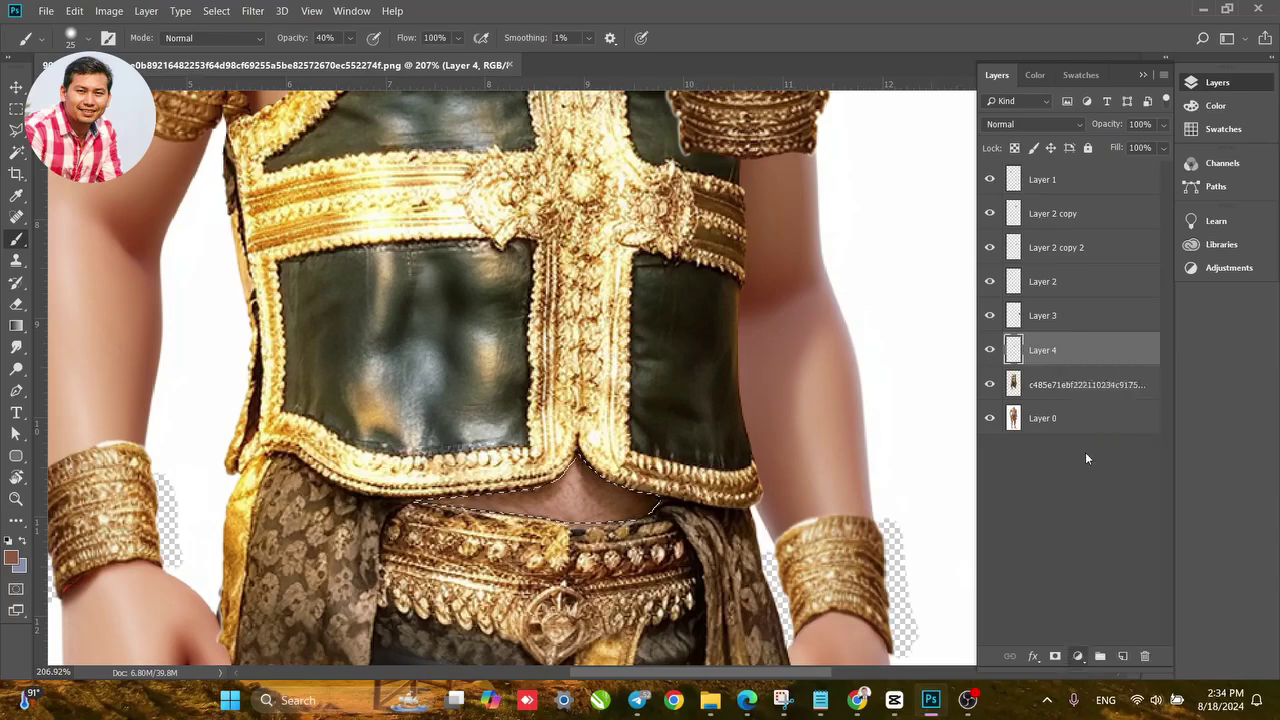
{"action": "left_click_drag", "start_coordinate": [1024, 172], "coordinate": [1089, 156]}
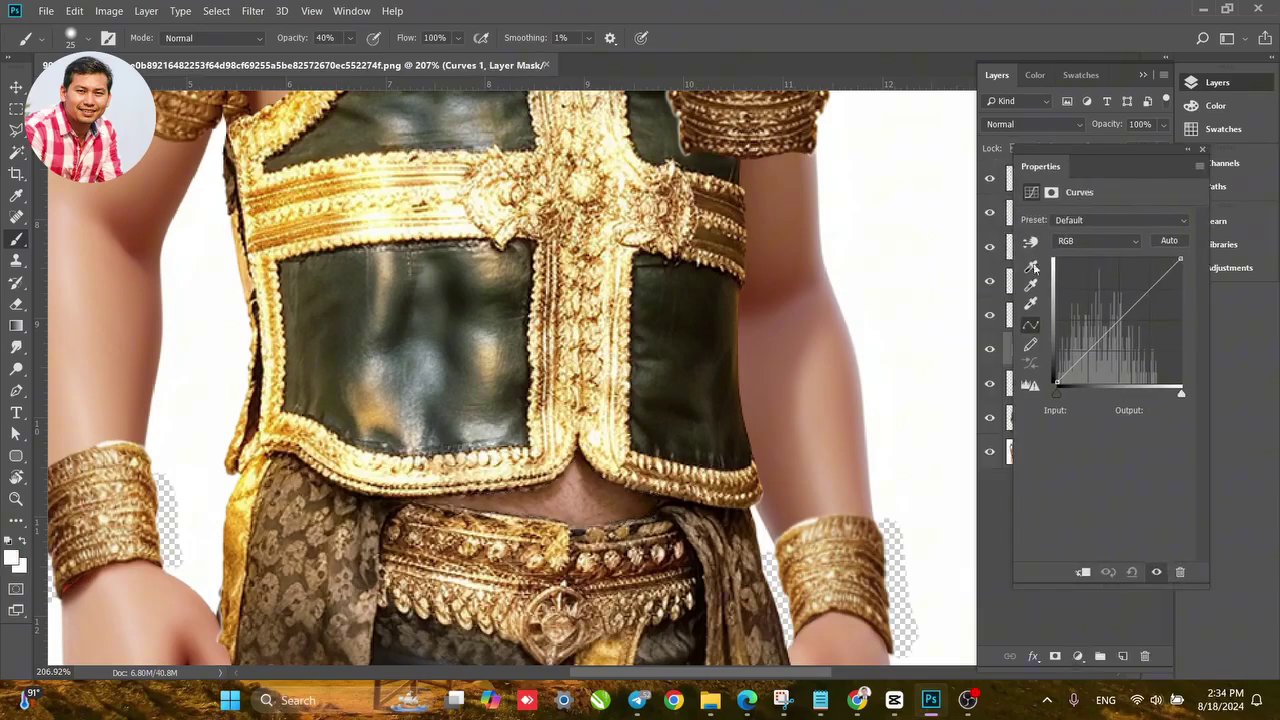
{"action": "left_click", "coordinate": [1031, 304]}
{"action": "left_click_drag", "start_coordinate": [1095, 160], "coordinate": [1021, 446]}
{"action": "left_click", "coordinate": [1127, 425]}
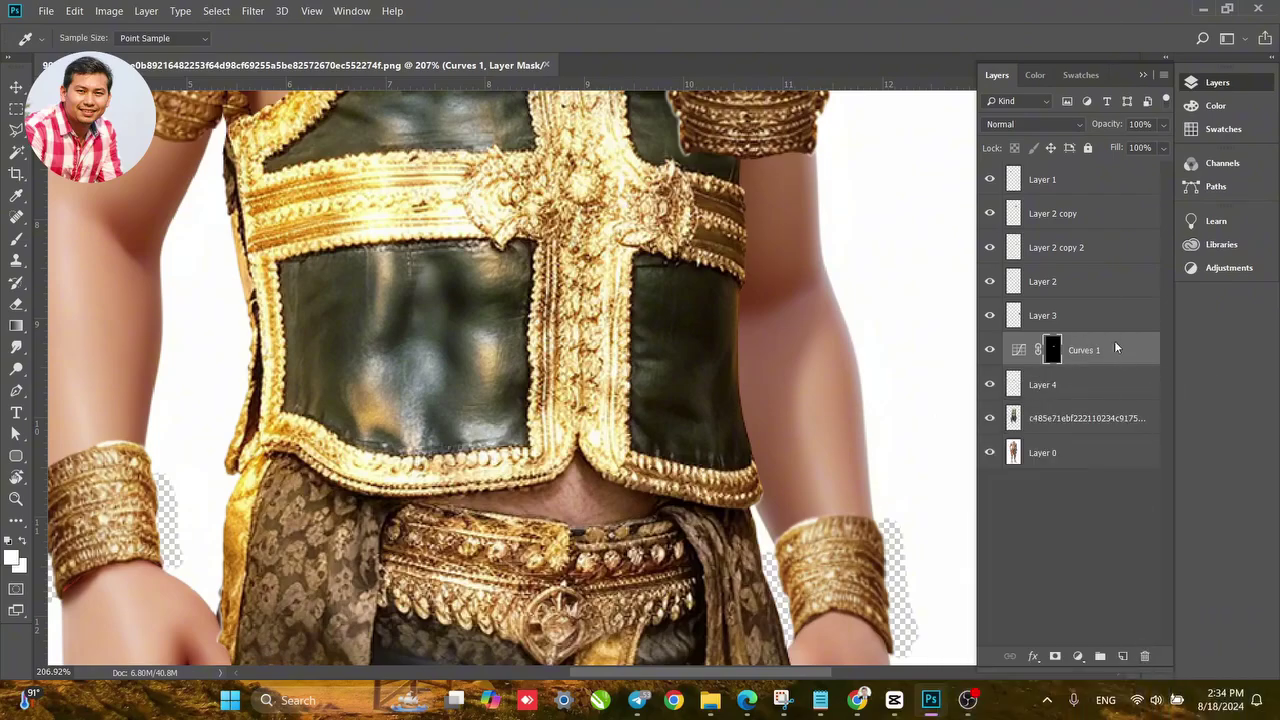
Clip the Curves adjustment to the belly skin layer below it.
{"action": "right_click", "coordinate": [1114, 342]}
{"action": "key", "text": "Escape"}
{"action": "right_click", "coordinate": [1115, 353]}
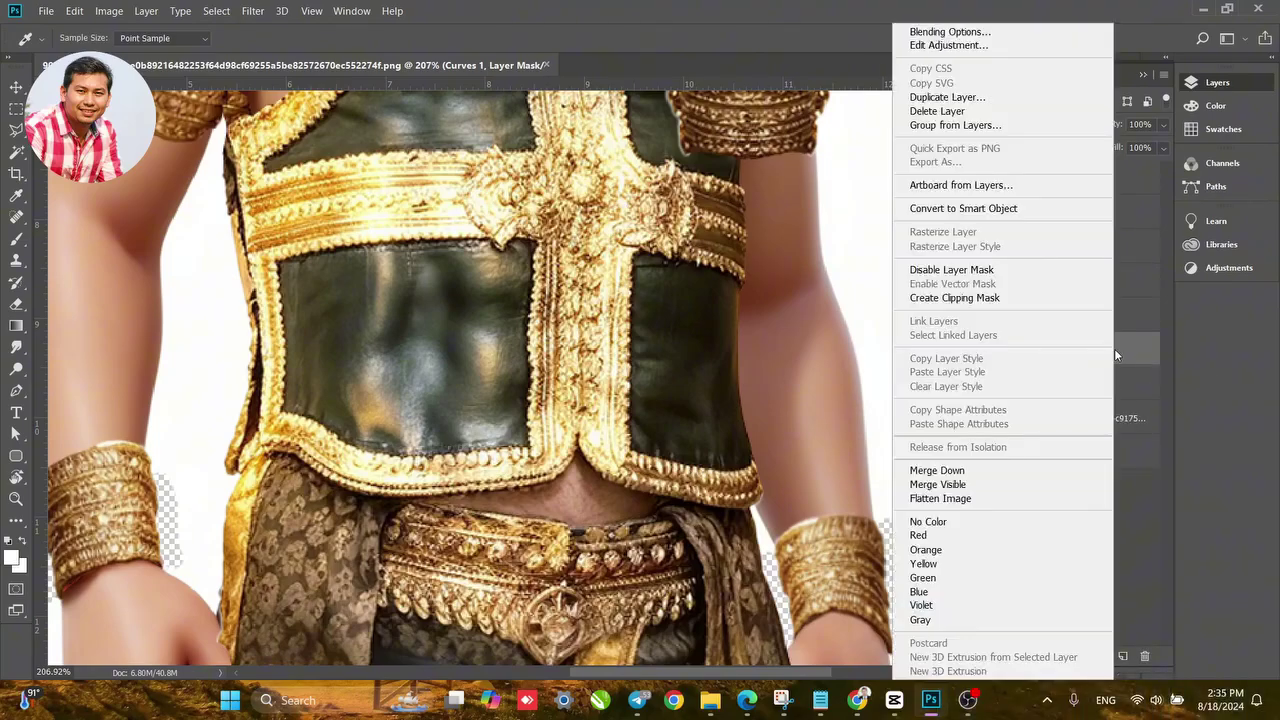
{"action": "left_click", "coordinate": [962, 300]}
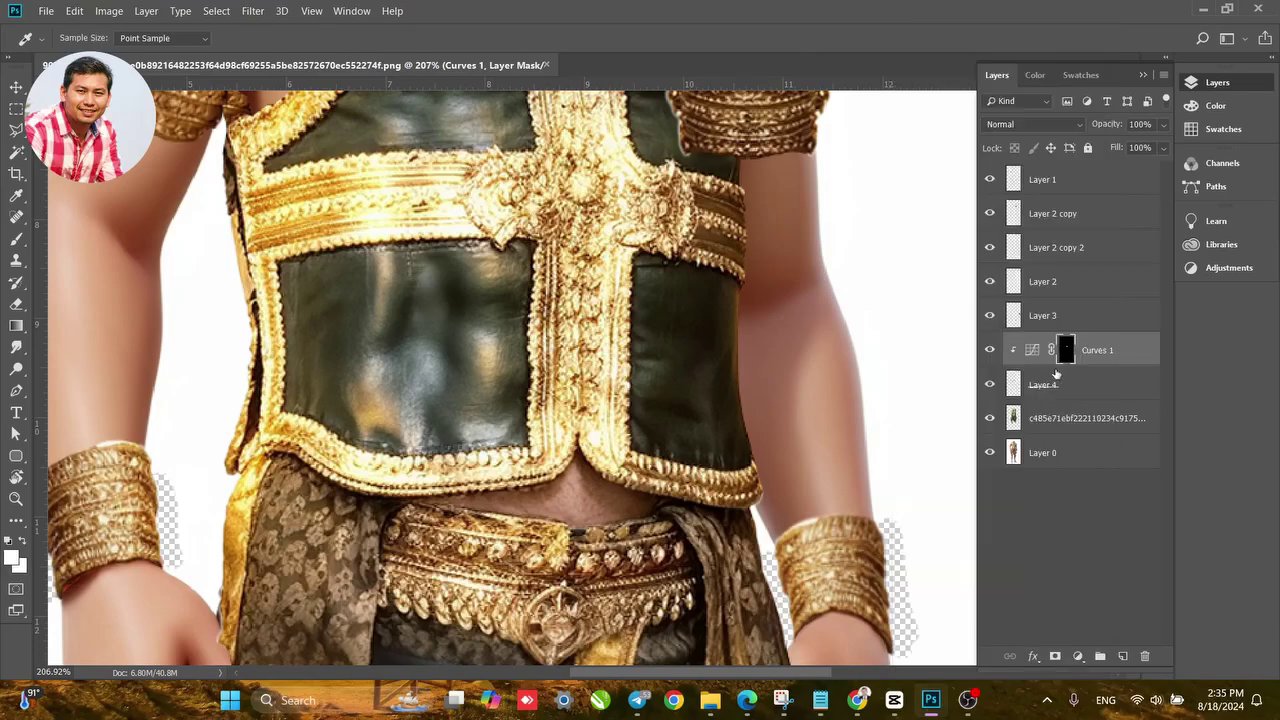
Try matching the belly's highlights in Curves with a white-point target colour sampled from the forearm beside the vest, without saving it as default.
{"action": "double_click", "coordinate": [1029, 355]}
{"action": "key", "text": "b"}
{"action": "mouse_move", "coordinate": [1027, 428]}
{"action": "left_mouse_down"}
{"action": "mouse_move", "coordinate": [1031, 350]}
{"action": "mouse_move", "coordinate": [1012, 254]}
{"action": "left_mouse_up"}
{"action": "left_click", "coordinate": [940, 405]}
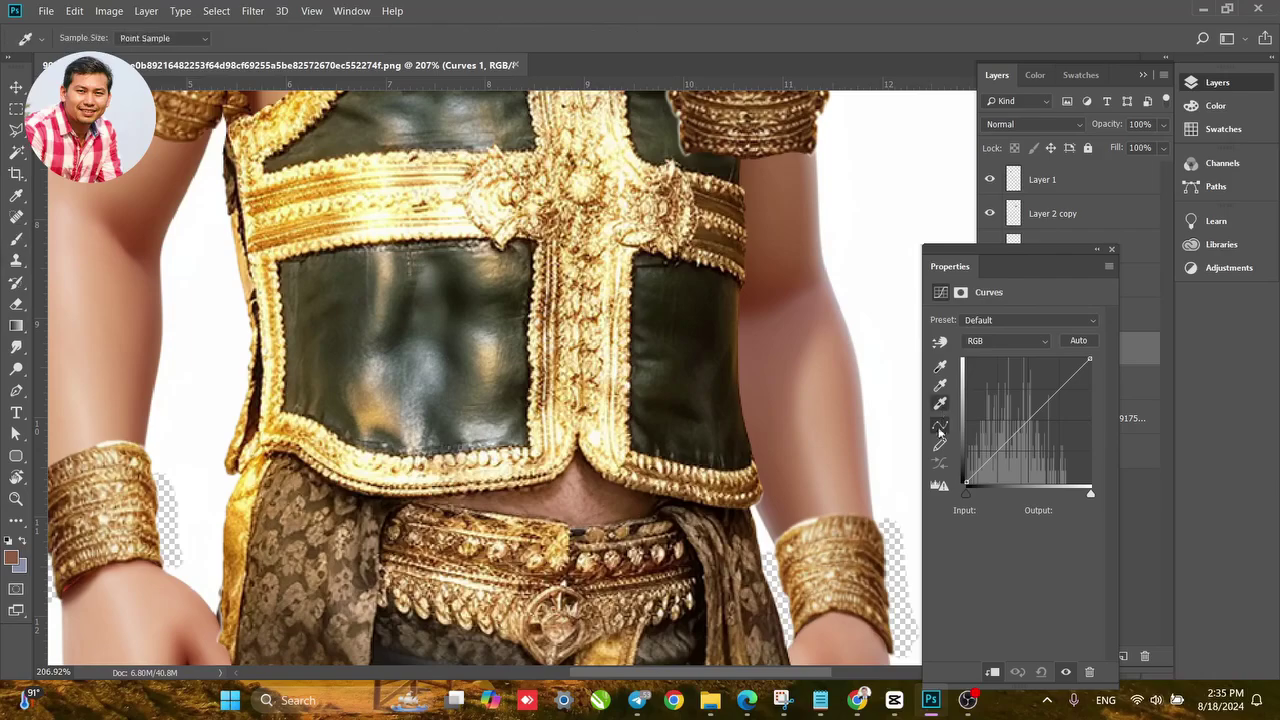
{"action": "left_click", "coordinate": [940, 445]}
{"action": "left_click", "coordinate": [939, 408]}
{"action": "left_click", "coordinate": [939, 408]}
{"action": "double_click", "coordinate": [940, 405]}
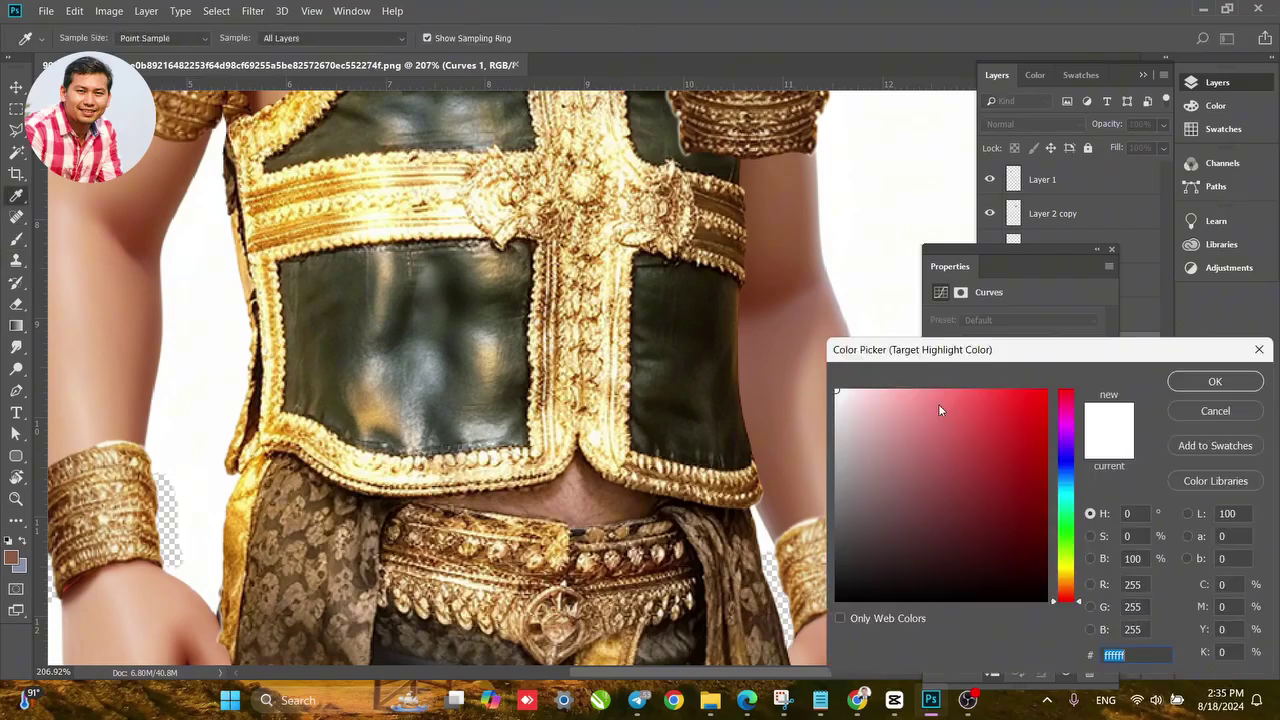
{"action": "left_click_drag", "start_coordinate": [940, 353], "coordinate": [986, 424]}
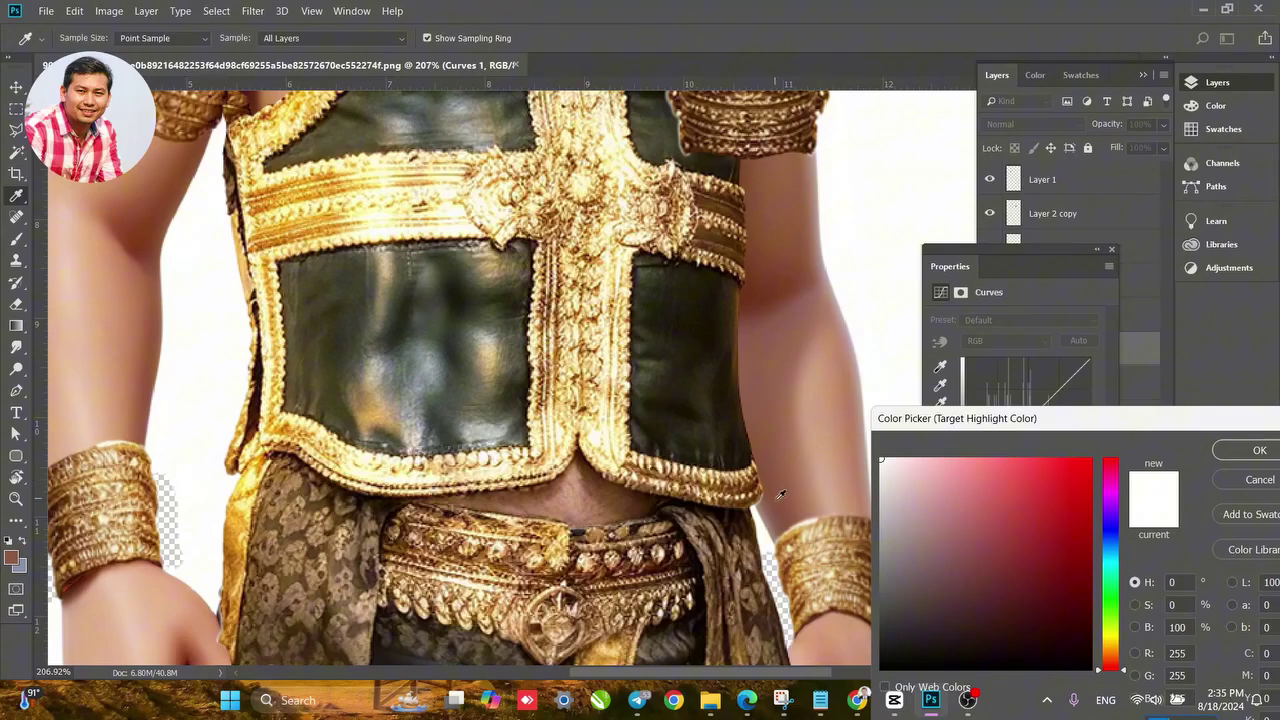
{"action": "left_click", "coordinate": [797, 462]}
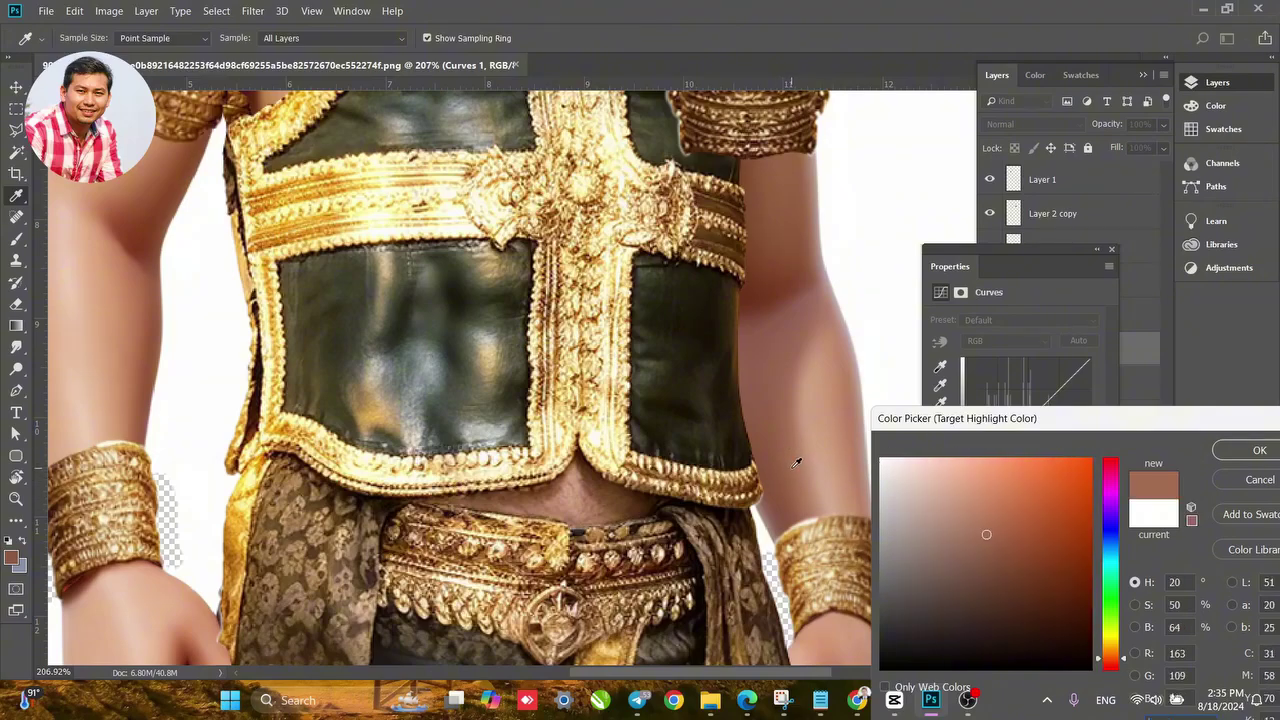
{"action": "left_click", "coordinate": [1257, 455]}
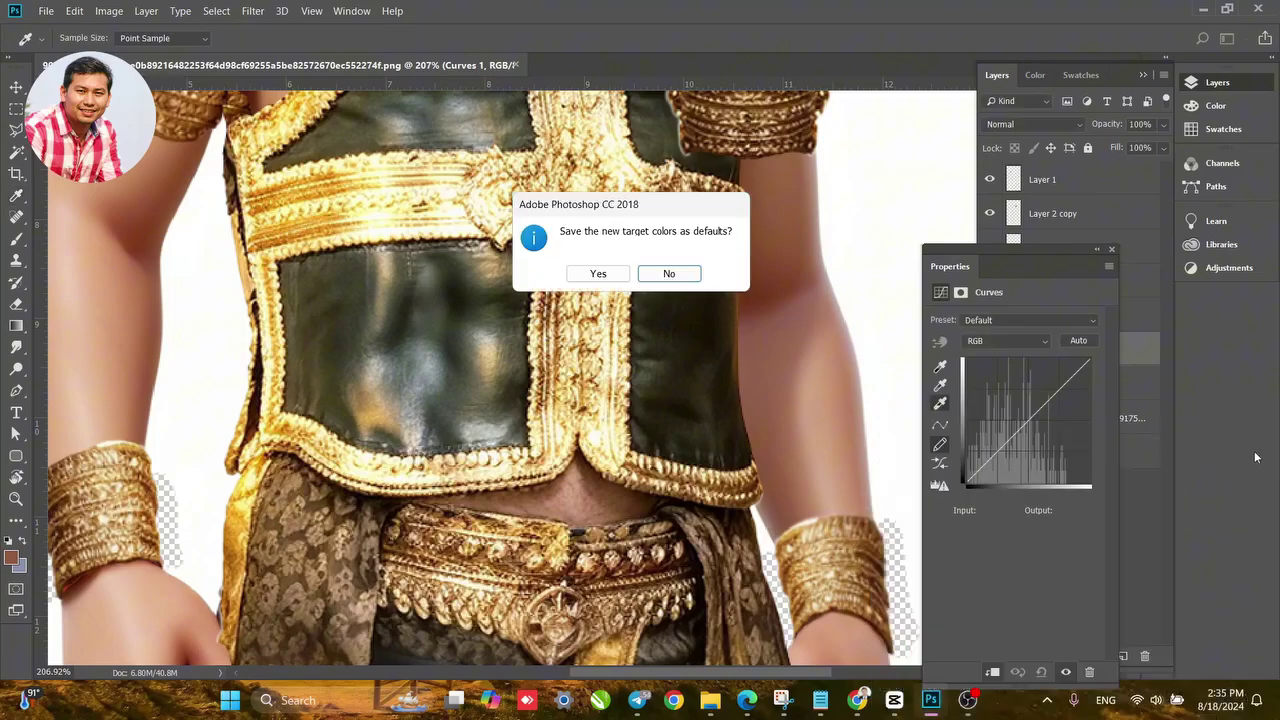
{"action": "left_click", "coordinate": [665, 280]}
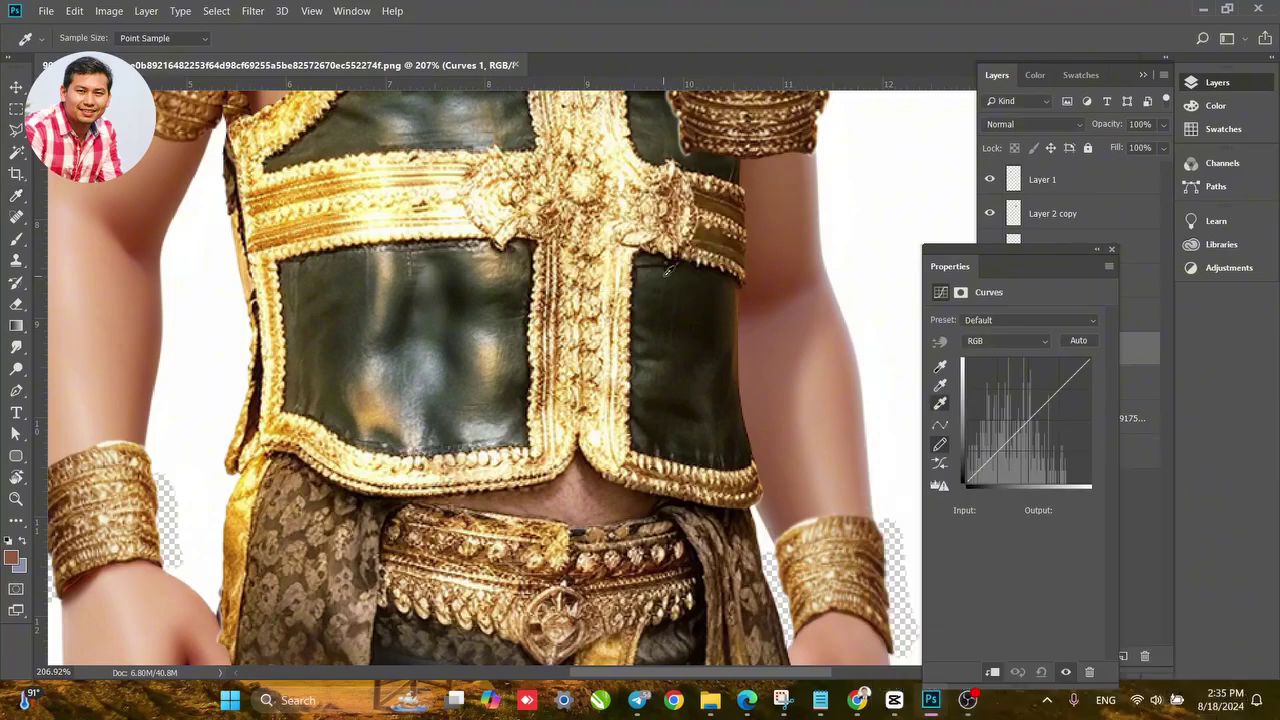
{"action": "left_click", "coordinate": [572, 502]}
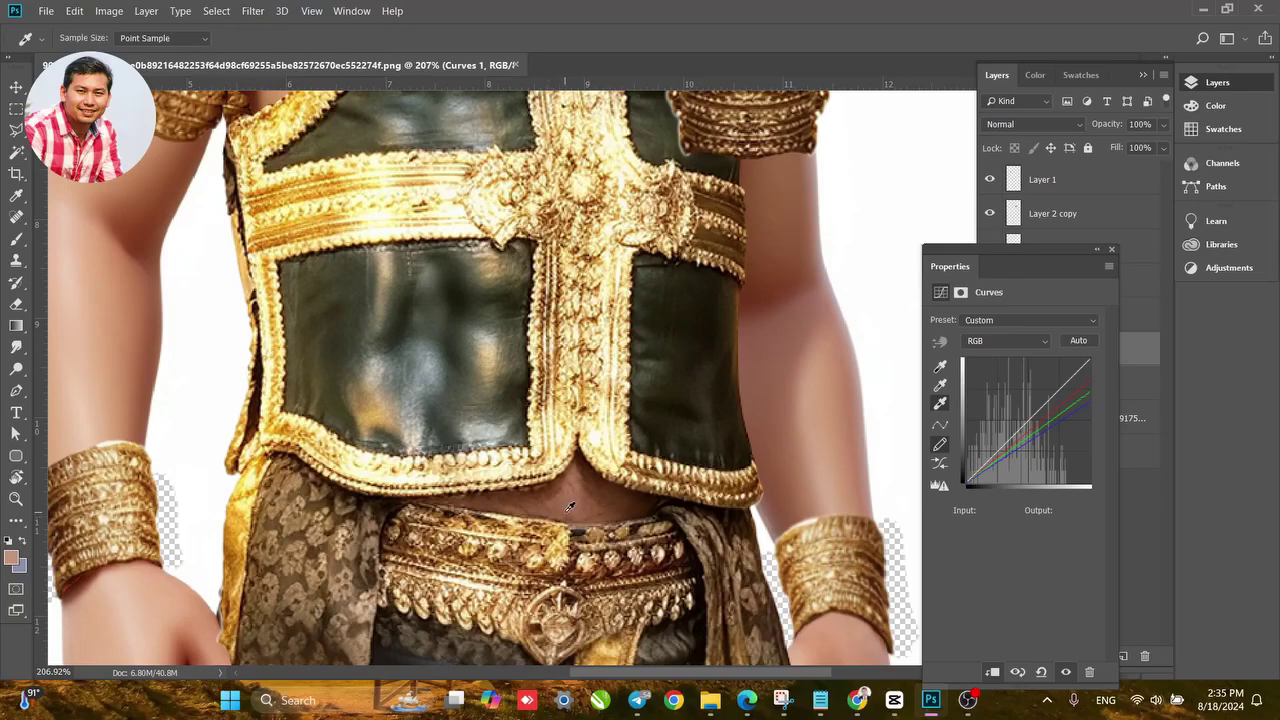
Try matching the belly's midtones in Curves with the target colour 8e5a44 sampled from the forearm, without saving it as default.
{"action": "double_click", "coordinate": [940, 385]}
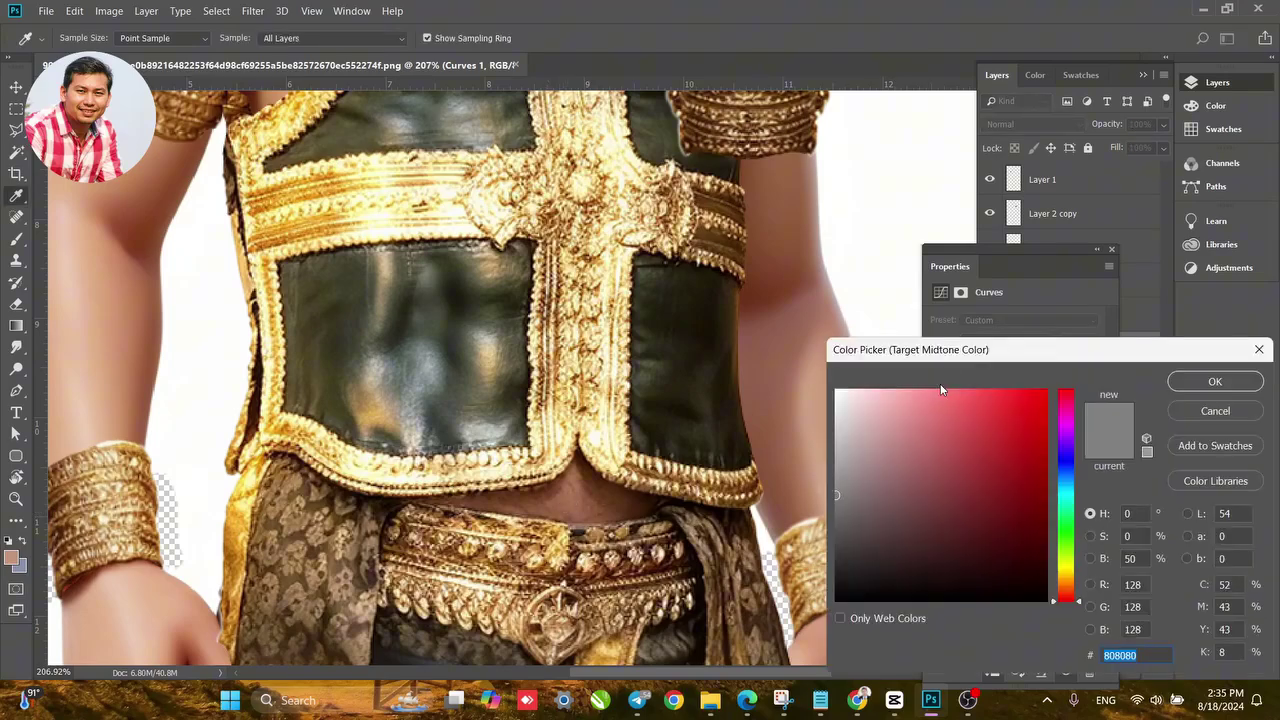
{"action": "left_click_drag", "start_coordinate": [950, 357], "coordinate": [1107, 392]}
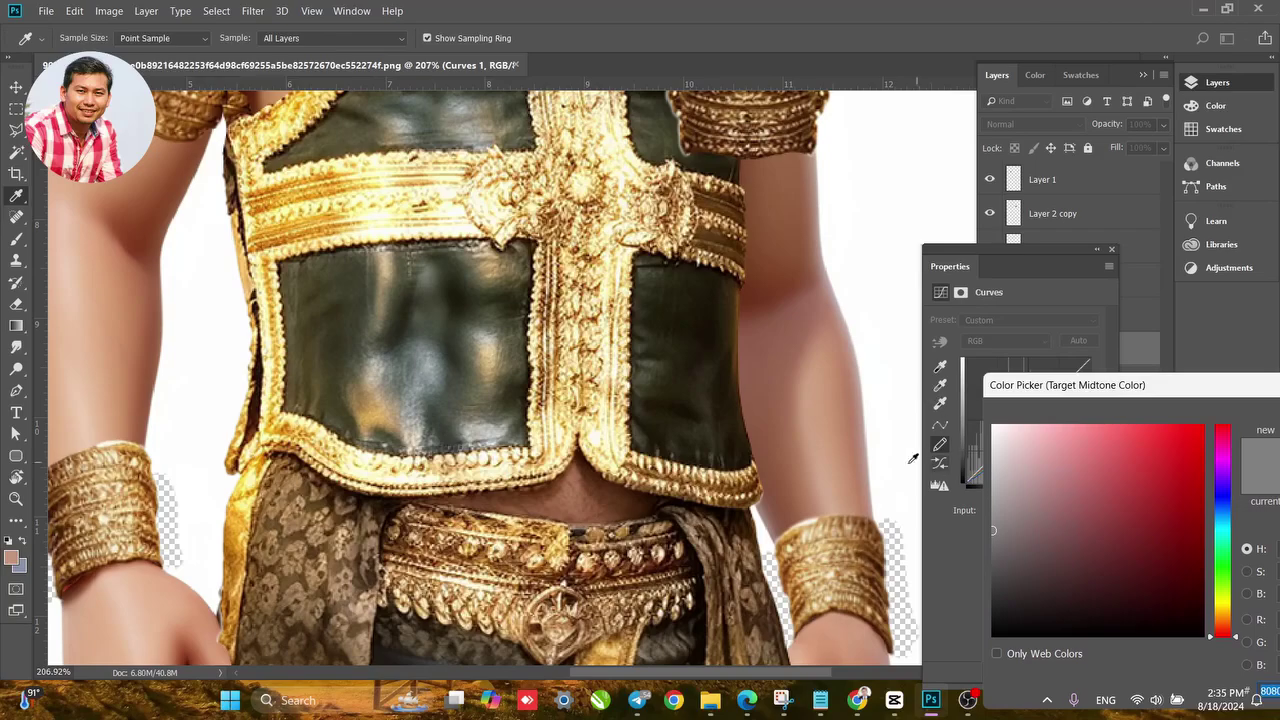
{"action": "left_click", "coordinate": [763, 425]}
{"action": "left_click_drag", "start_coordinate": [1221, 400], "coordinate": [1003, 381]}
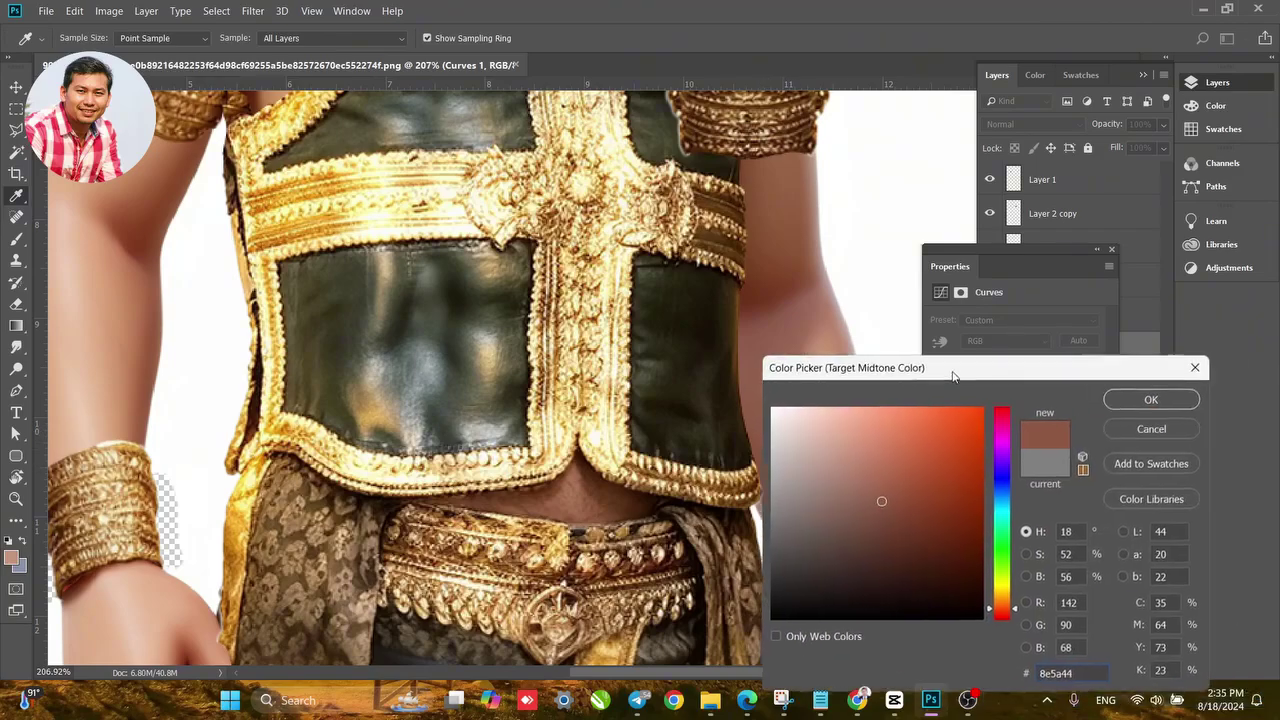
{"action": "left_click", "coordinate": [1133, 397]}
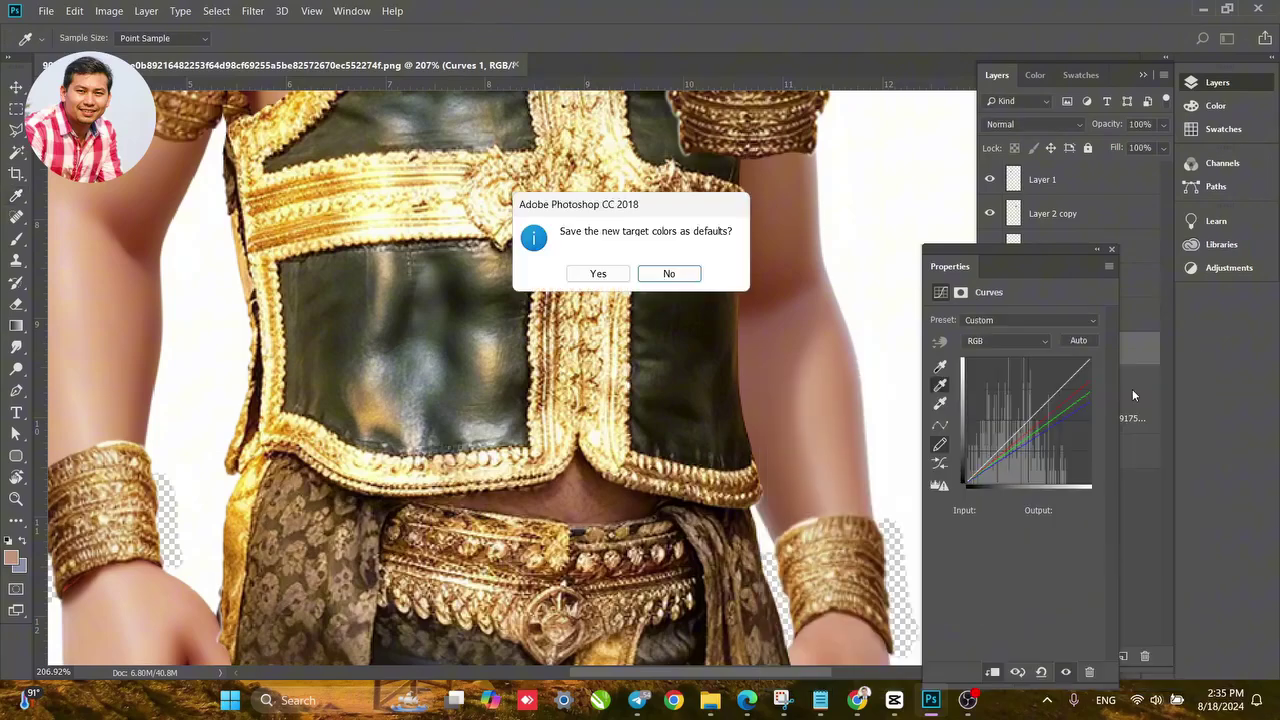
{"action": "left_click", "coordinate": [668, 273]}
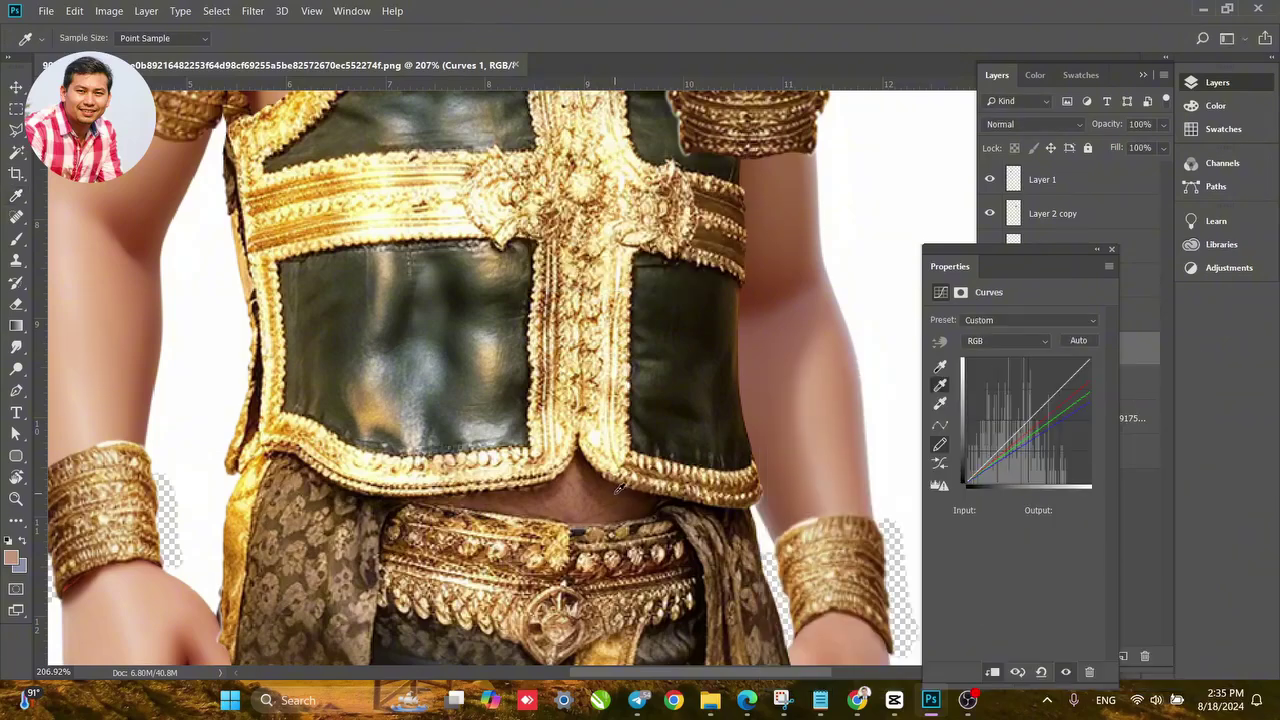
{"action": "left_click", "coordinate": [618, 488]}
Compare the belly skin with the whole figure and undo the Curves colour matching.
{"action": "scroll", "coordinate": [814, 461], "scroll_direction": "down", "scroll_amount": 5}
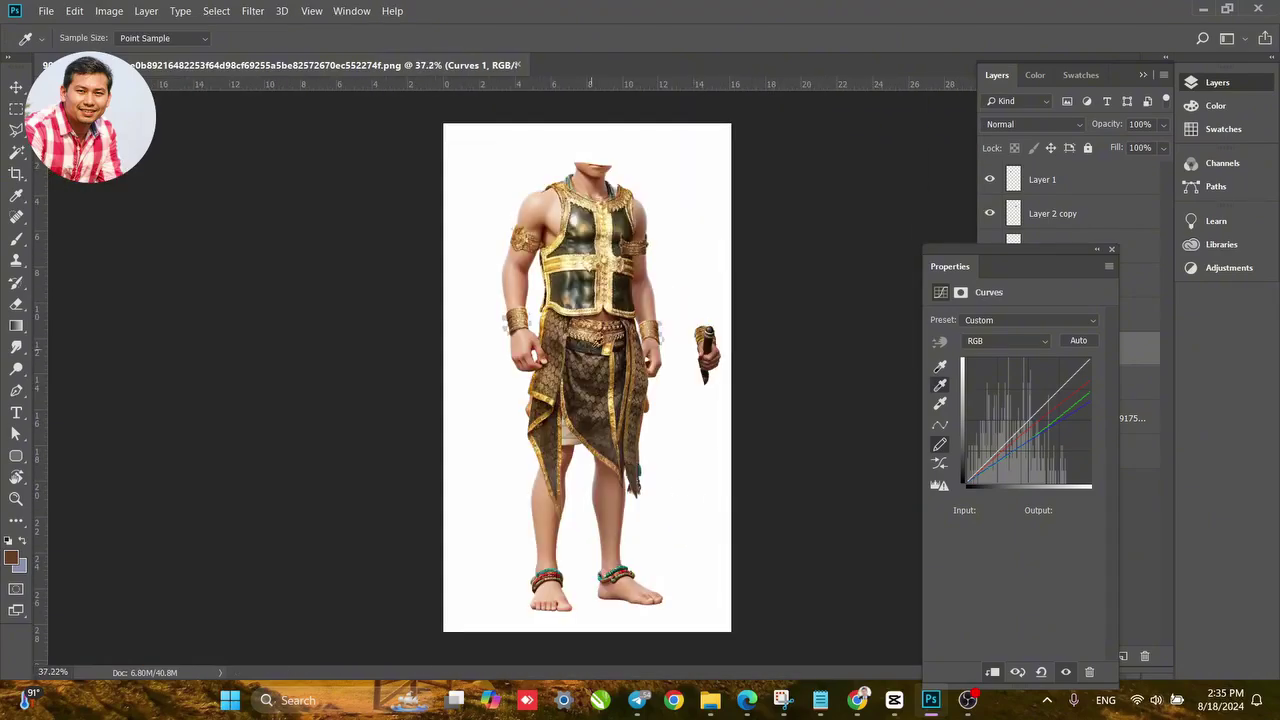
{"action": "scroll", "coordinate": [607, 311], "scroll_direction": "up", "scroll_amount": 5}
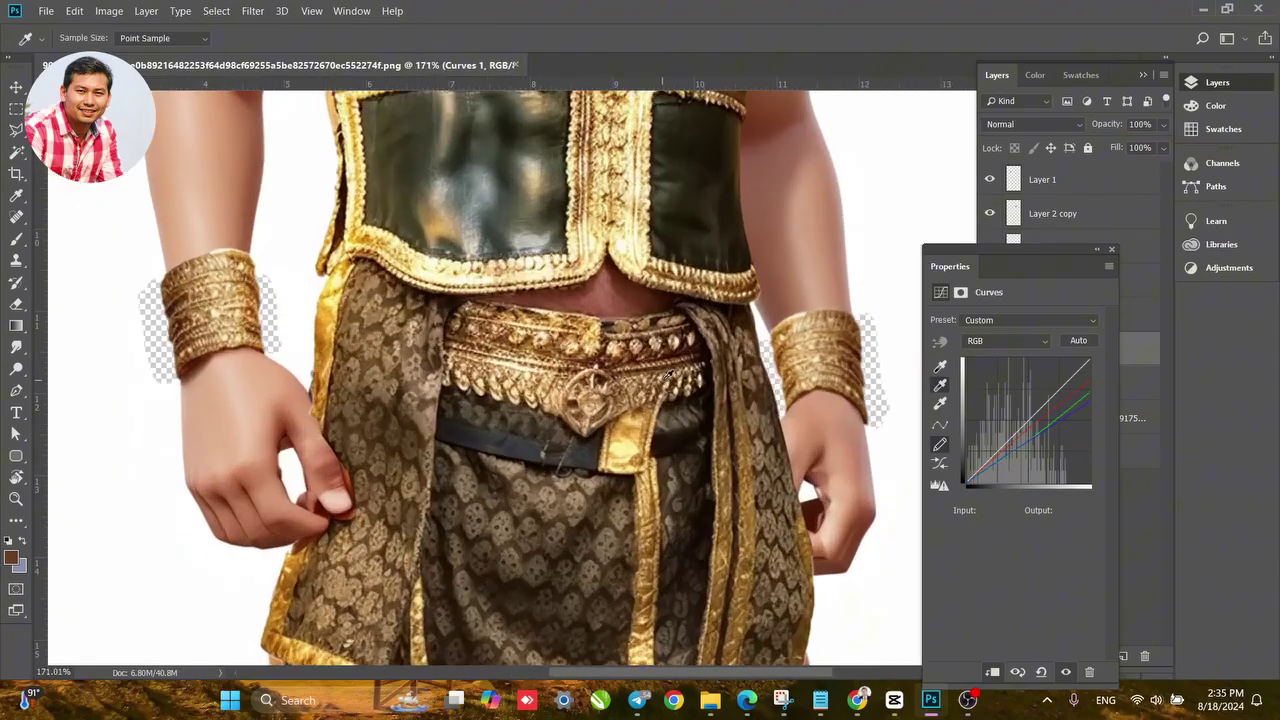
{"action": "key", "text": "ctrl+alt+z"}
{"action": "key", "text": "alt+z"}
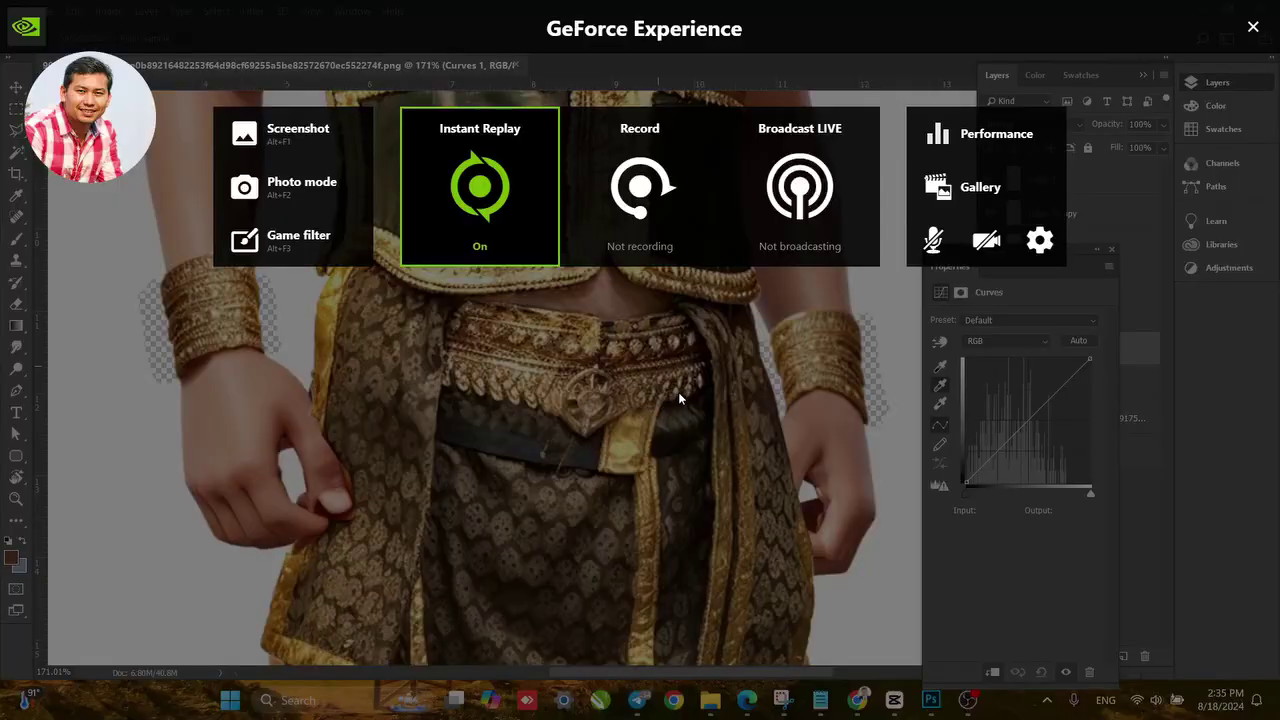
{"action": "left_click", "coordinate": [1254, 27]}
{"action": "scroll", "coordinate": [673, 329], "scroll_direction": "down", "scroll_amount": 3}
{"action": "scroll", "coordinate": [643, 303], "scroll_direction": "up", "scroll_amount": 3}
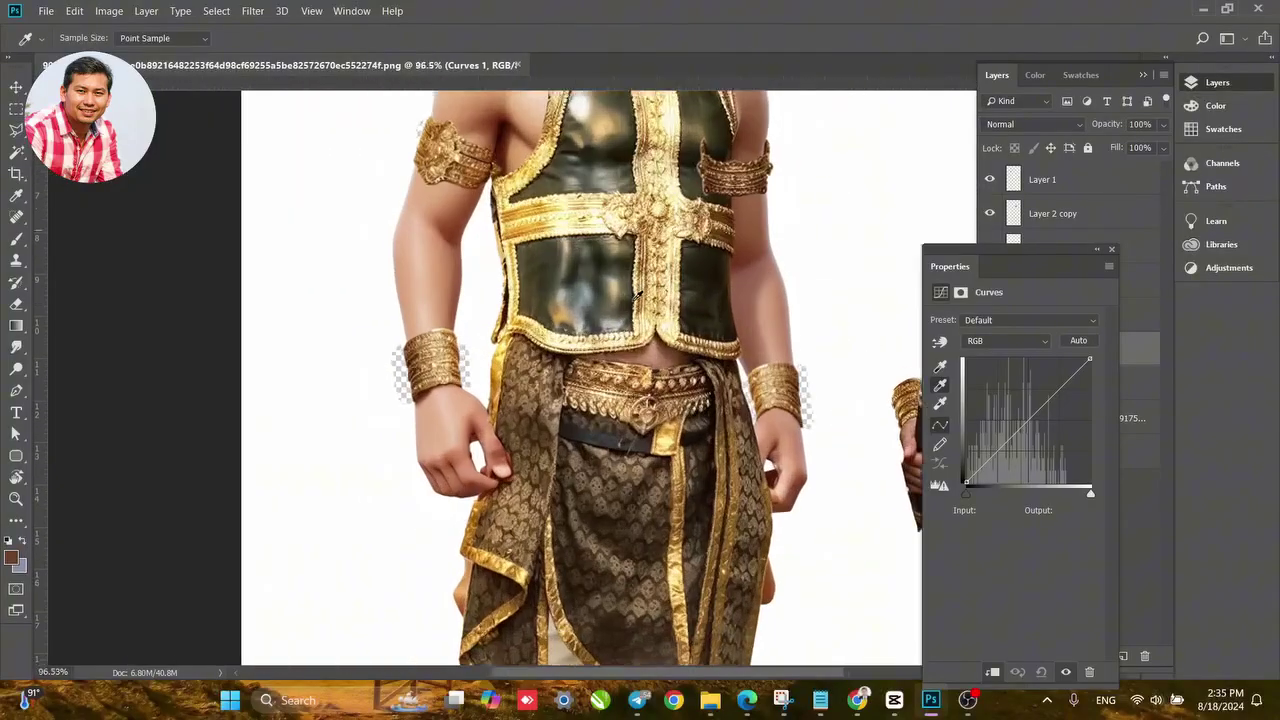
Merge the clipped Curves adjustment with the belly skin layer beneath it.
{"action": "scroll", "coordinate": [679, 369], "scroll_direction": "up", "scroll_amount": 2}
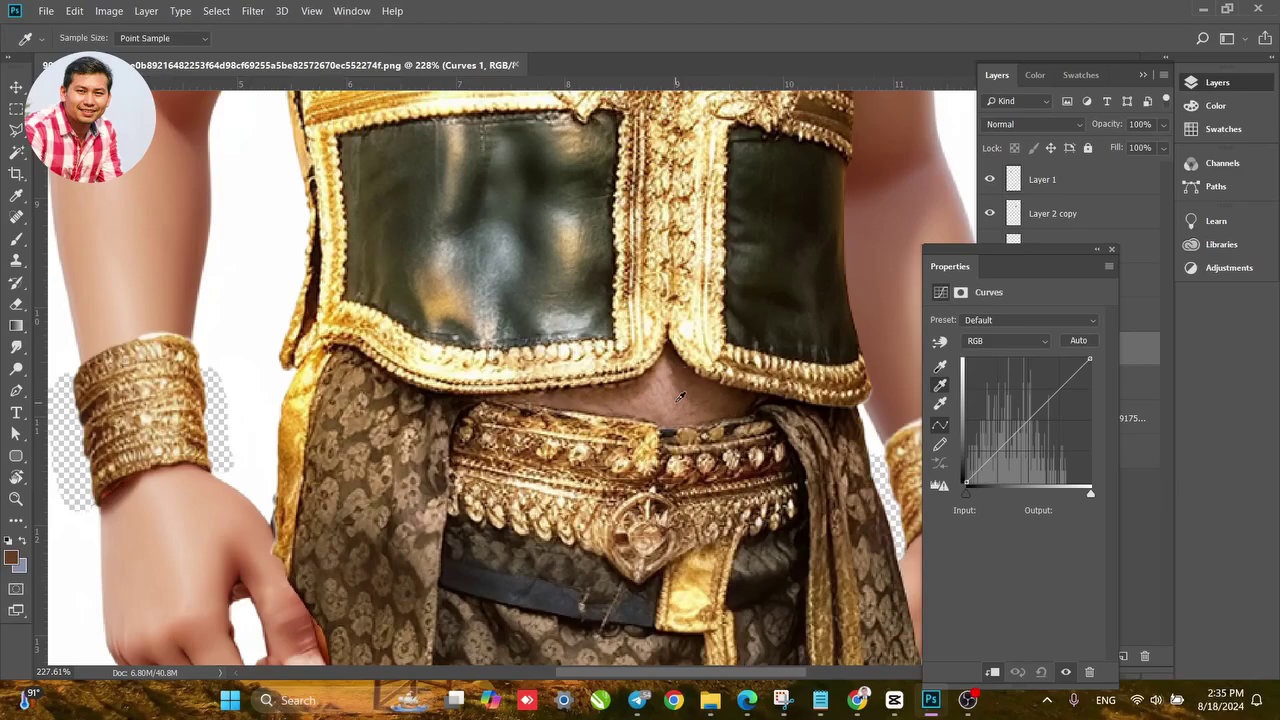
{"action": "scroll", "coordinate": [679, 397], "scroll_direction": "down", "scroll_amount": 3}
{"action": "scroll", "coordinate": [679, 397], "scroll_direction": "up", "scroll_amount": 3}
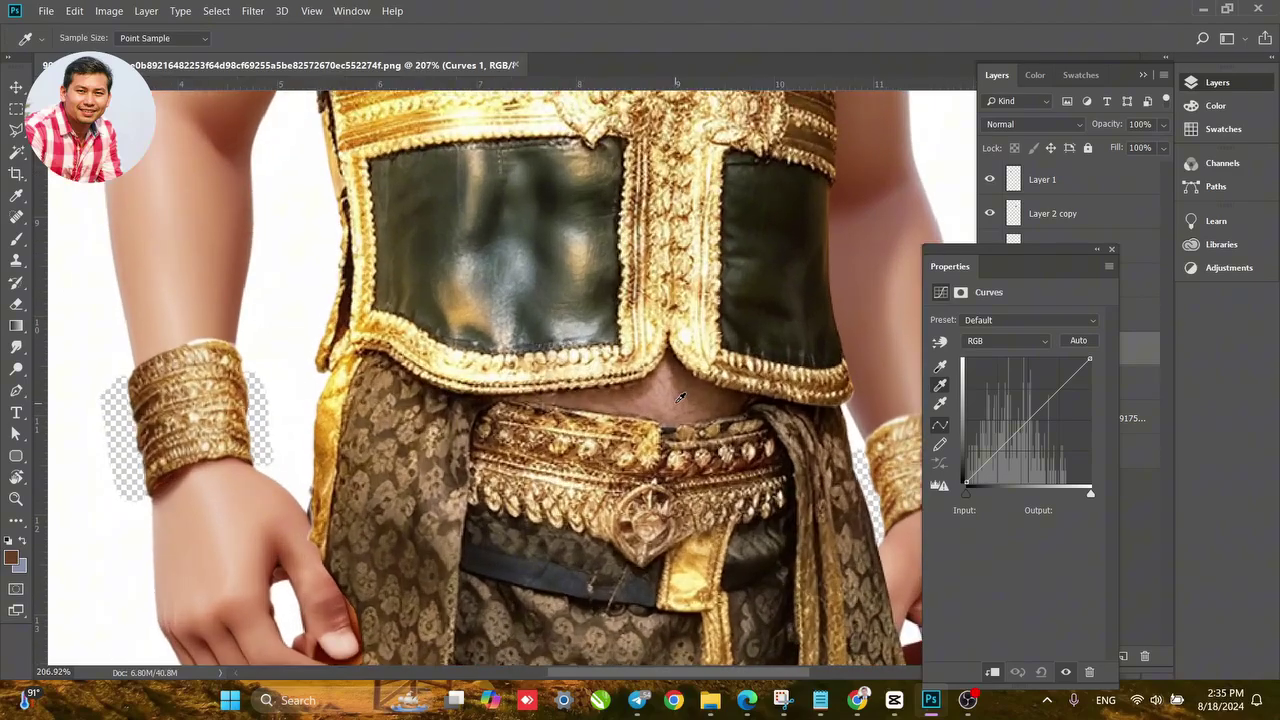
{"action": "scroll", "coordinate": [679, 397], "scroll_direction": "down", "scroll_amount": 6}
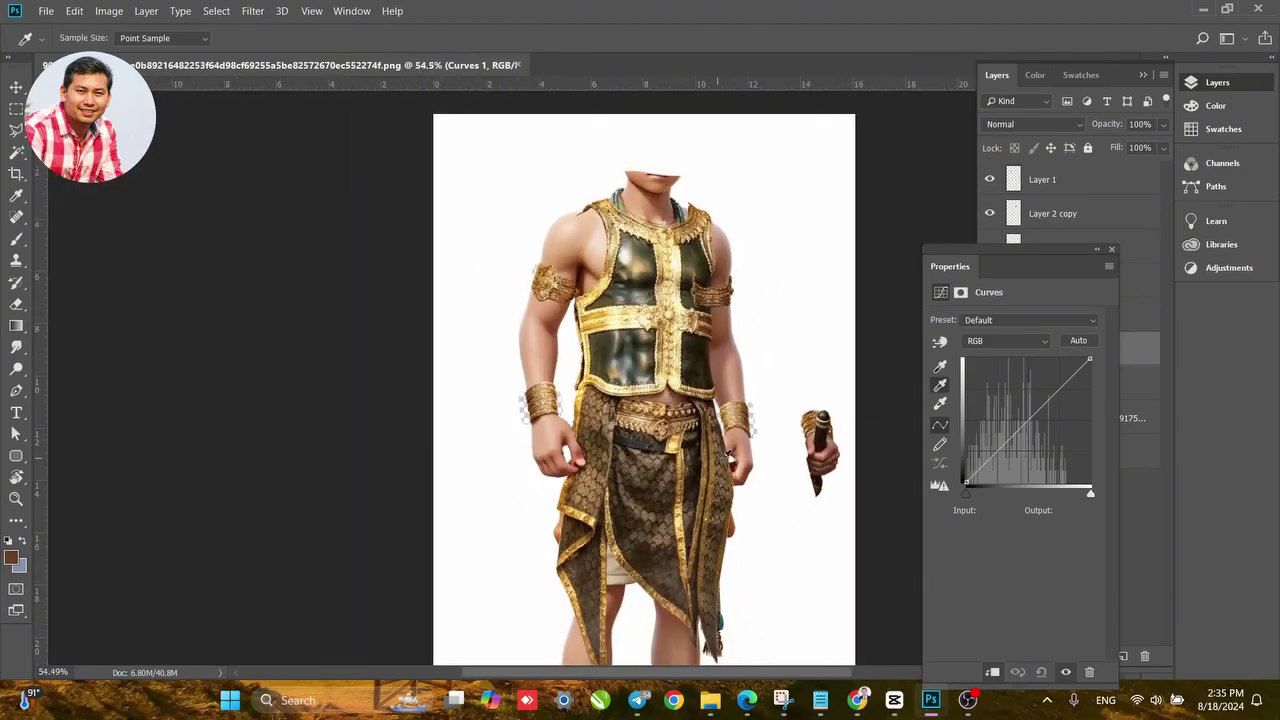
{"action": "scroll", "coordinate": [667, 384], "scroll_direction": "up", "scroll_amount": 1}
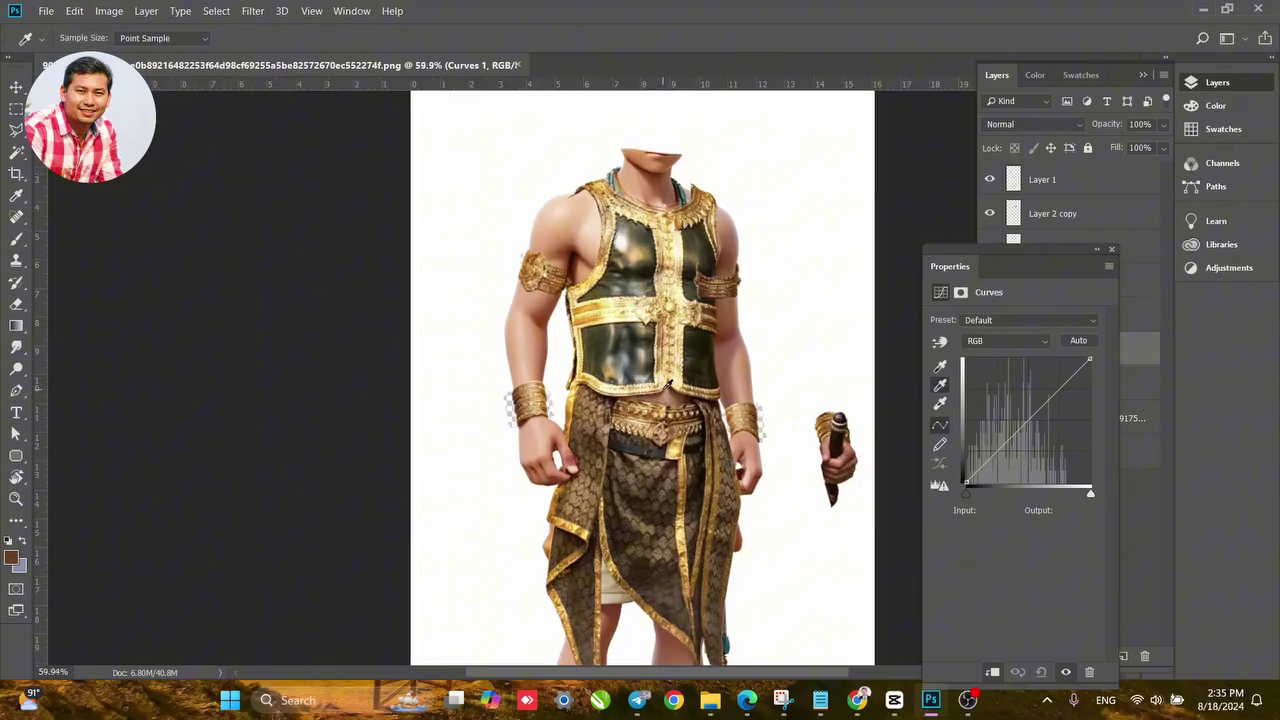
{"action": "left_click", "coordinate": [1111, 250]}
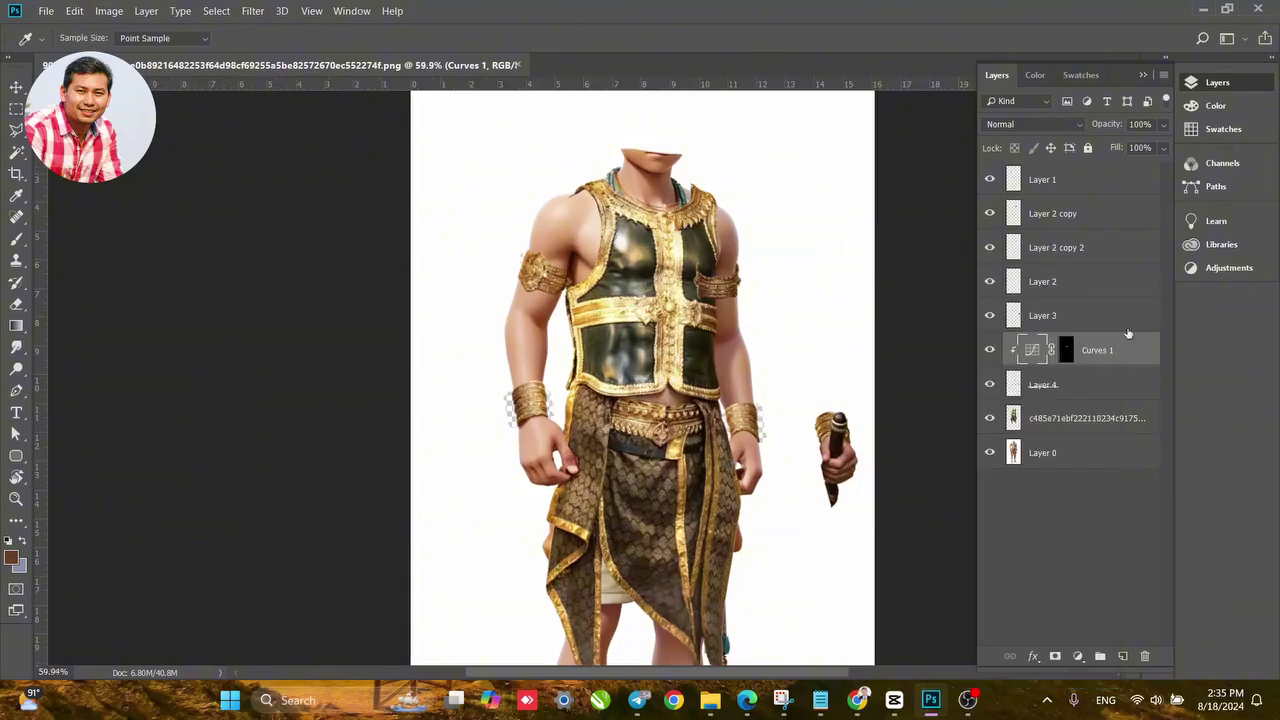
{"action": "left_click", "coordinate": [1082, 385], "text": "shift"}
{"action": "right_click", "coordinate": [1087, 383]}
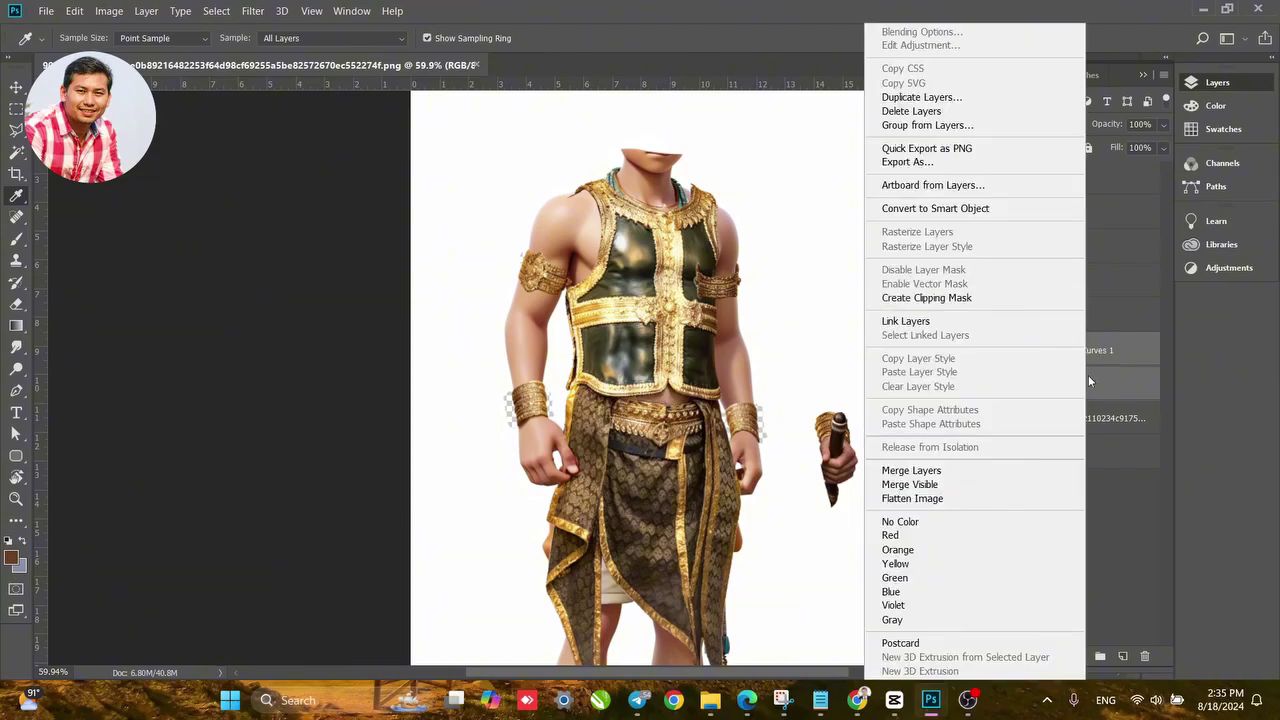
{"action": "left_click", "coordinate": [920, 471]}
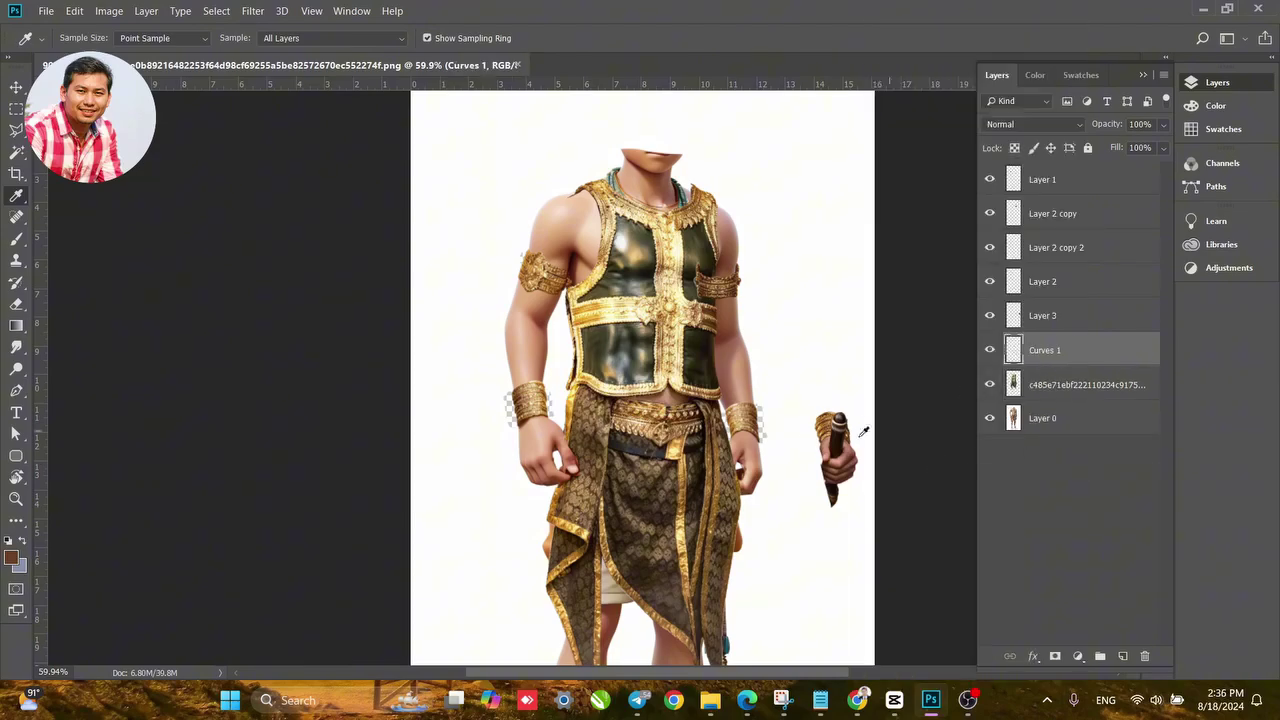
Try retouching the belly skin above the belt with the Clone Stamp, sampling from the nearby skin.
{"action": "scroll", "coordinate": [674, 445], "scroll_direction": "up", "scroll_amount": 4}
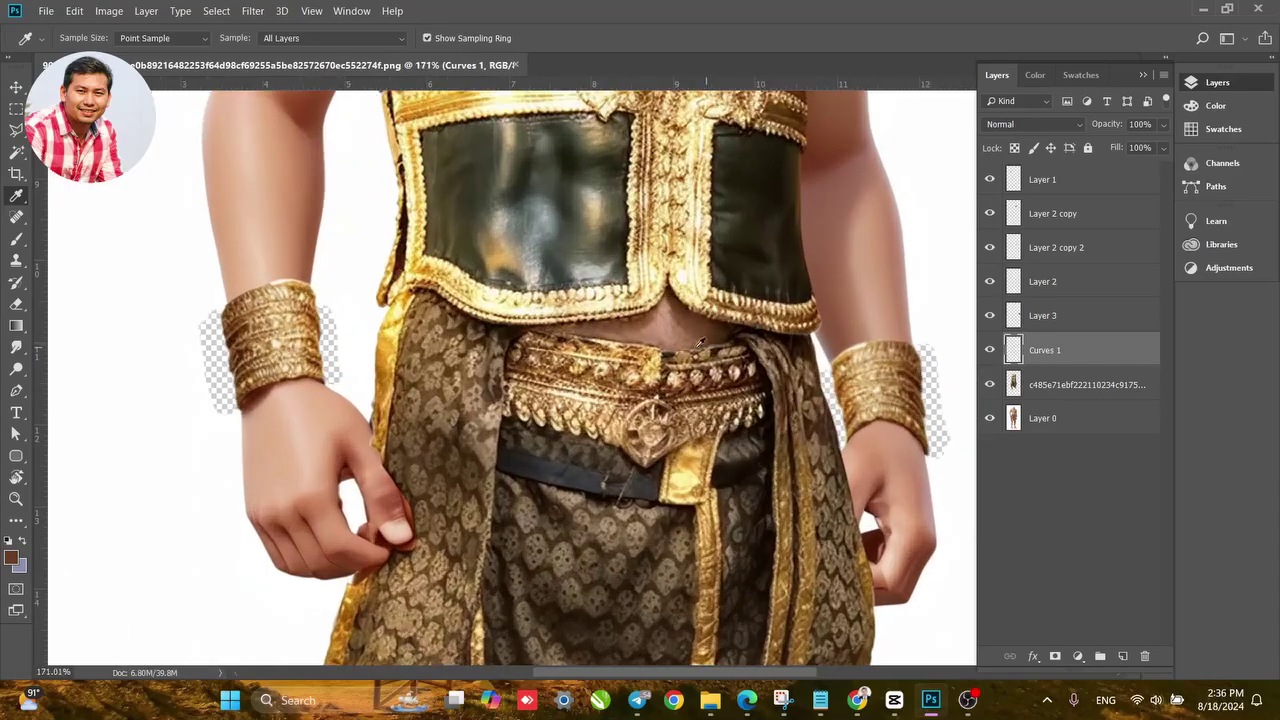
{"action": "scroll", "coordinate": [690, 338], "scroll_direction": "up", "scroll_amount": 1}
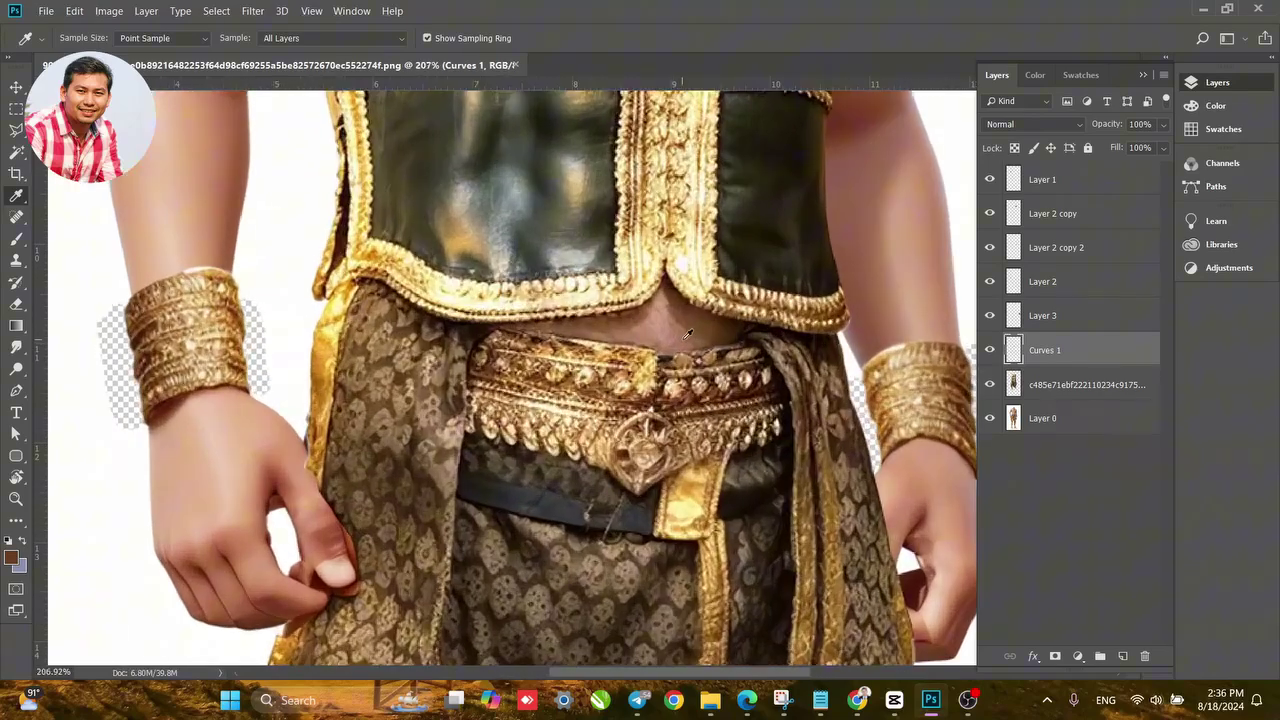
{"action": "left_click", "coordinate": [16, 259]}
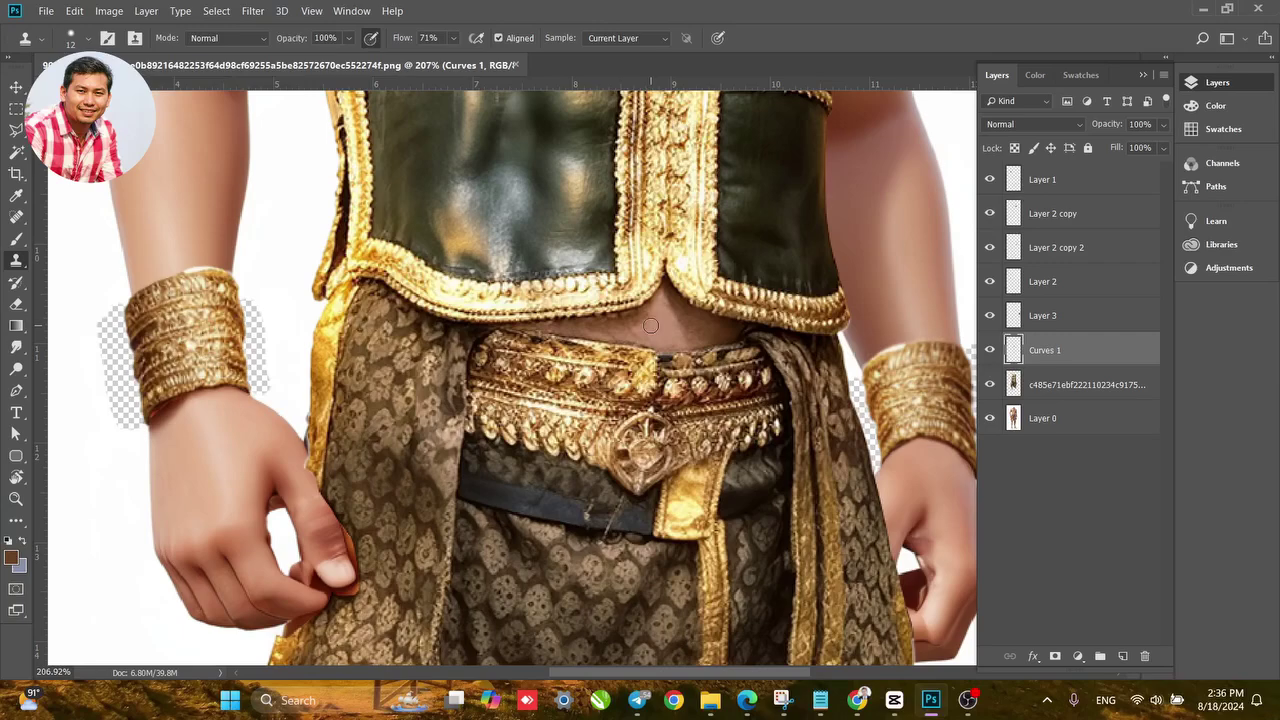
{"action": "left_click_drag", "start_coordinate": [634, 329], "coordinate": [641, 326]}
{"action": "left_click", "coordinate": [652, 328], "text": "alt"}
Undo the Clone Stamp retouching on the belly skin.
{"action": "key", "text": "ctrl+alt+z"}
{"action": "key", "text": "alt+z"}
{"action": "key", "text": "alt+z"}
{"action": "key", "text": "alt+z"}
{"action": "key", "text": "alt+z"}
{"action": "key", "text": "ctrl+alt+z"}
{"action": "key", "text": "ctrl+alt+z"}
{"action": "key", "text": "ctrl+alt+z"}
{"action": "key", "text": "ctrl+alt+z"}
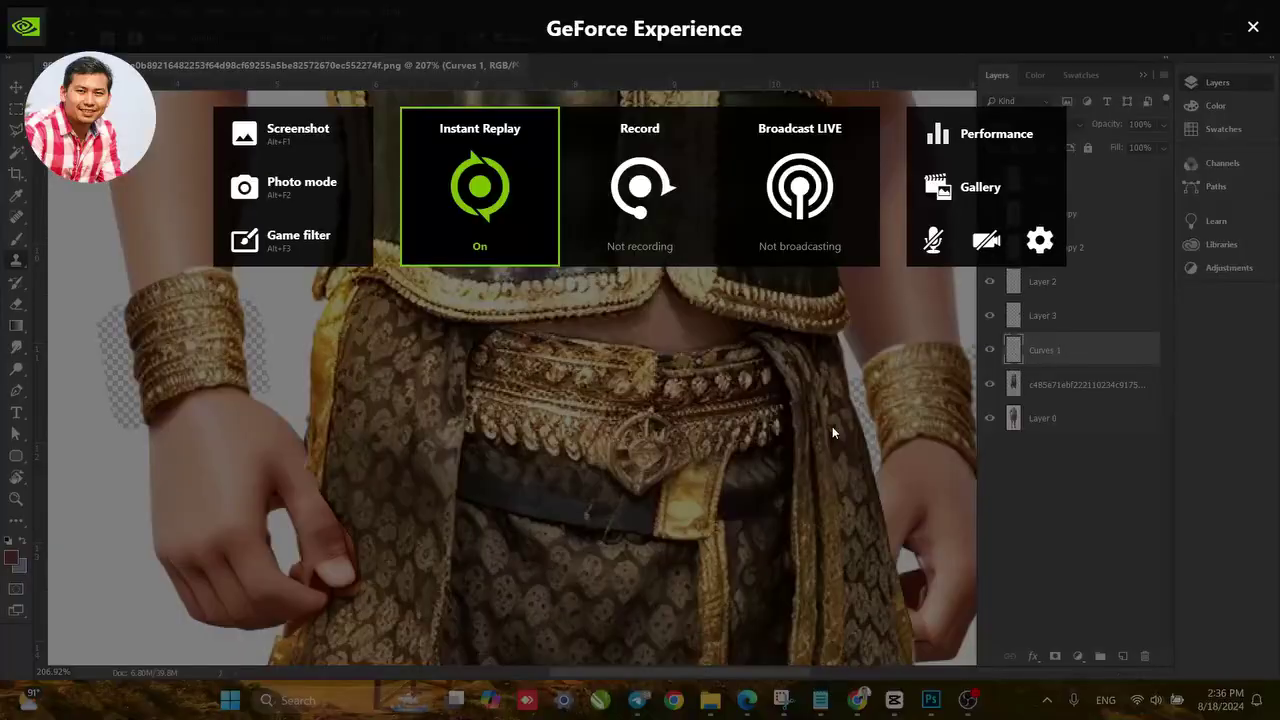
{"action": "key", "text": "ctrl+alt+z"}
{"action": "key", "text": "ctrl+alt+z"}
{"action": "key", "text": "ctrl+alt+z"}
{"action": "key", "text": "ctrl+alt+z"}
{"action": "key", "text": "ctrl+alt+z"}
{"action": "key", "text": "ctrl+alt+z"}
{"action": "key", "text": "ctrl+alt+z"}
{"action": "key", "text": "ctrl+alt+z"}
{"action": "key", "text": "ctrl+alt+z"}
{"action": "key", "text": "ctrl+alt+z"}
{"action": "key", "text": "ctrl+alt+z"}
{"action": "key", "text": "ctrl+alt+z"}
{"action": "key", "text": "alt+z"}
Compare the belly skin between vest and belt with the arms and the rest of the figure.
{"action": "scroll", "coordinate": [607, 373], "scroll_direction": "down", "scroll_amount": 16}
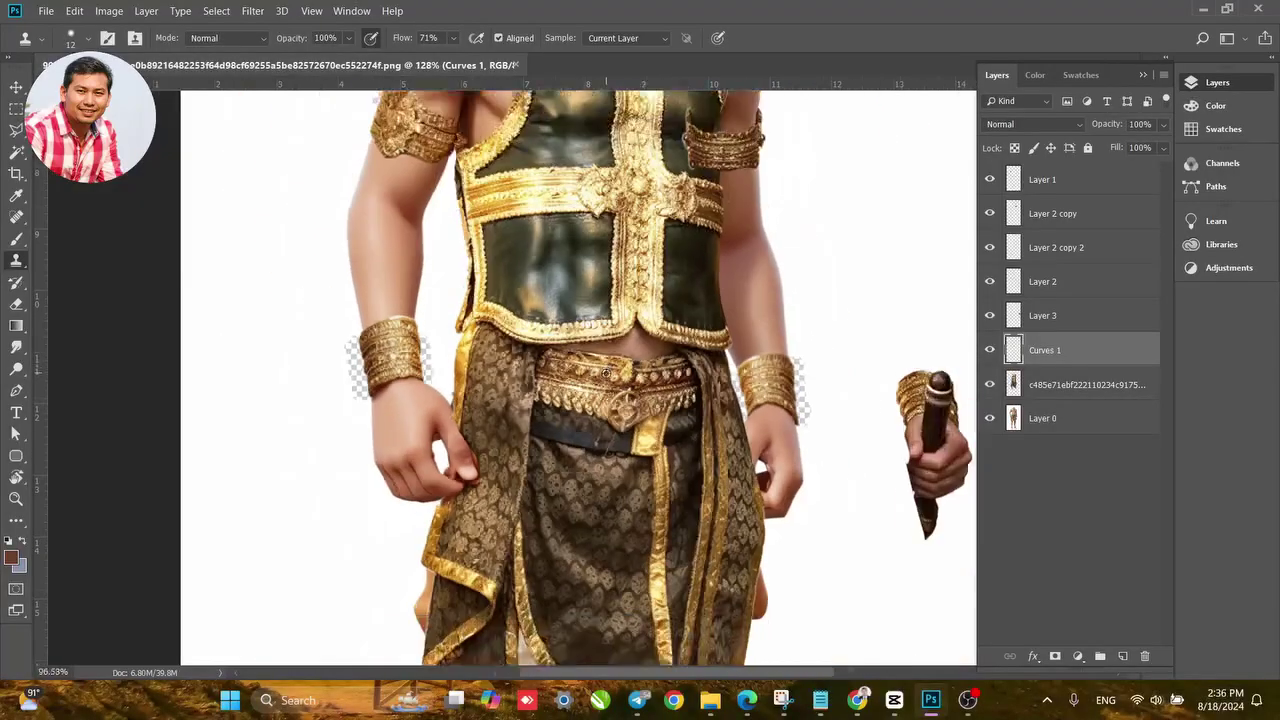
{"action": "scroll", "coordinate": [614, 382], "scroll_direction": "up", "scroll_amount": 3}
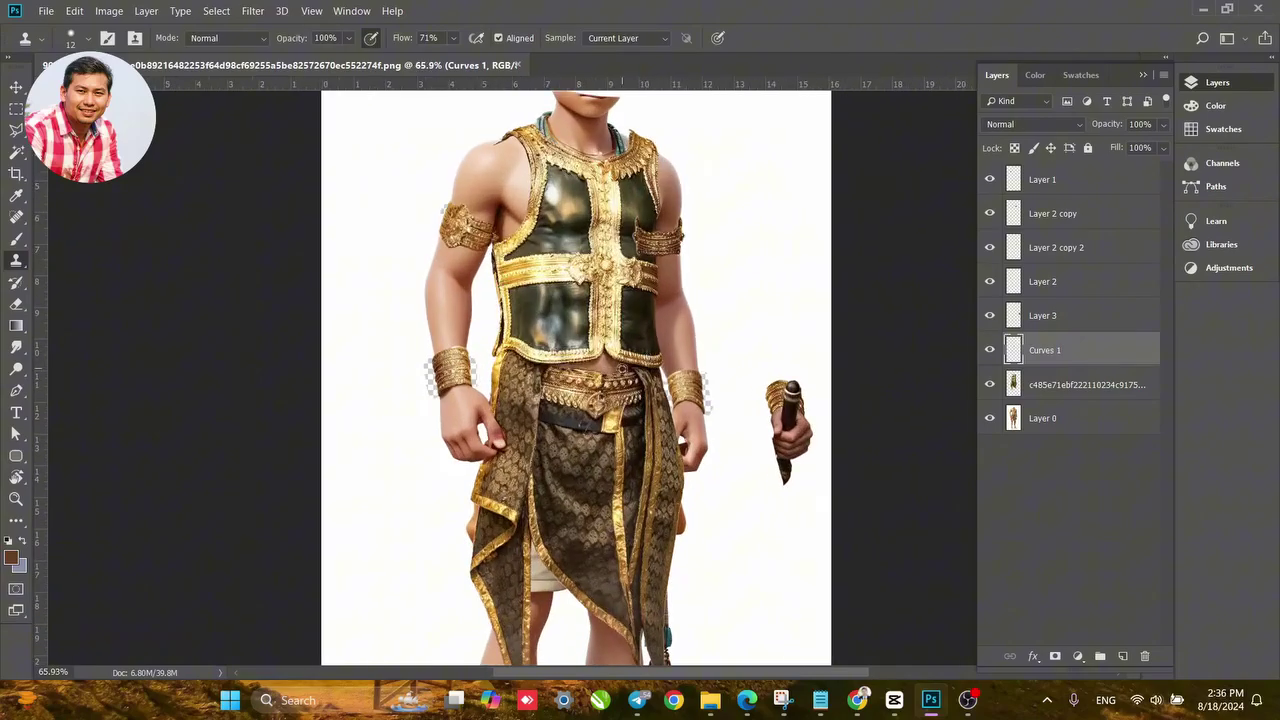
{"action": "scroll", "coordinate": [607, 374], "scroll_direction": "up", "scroll_amount": 4}
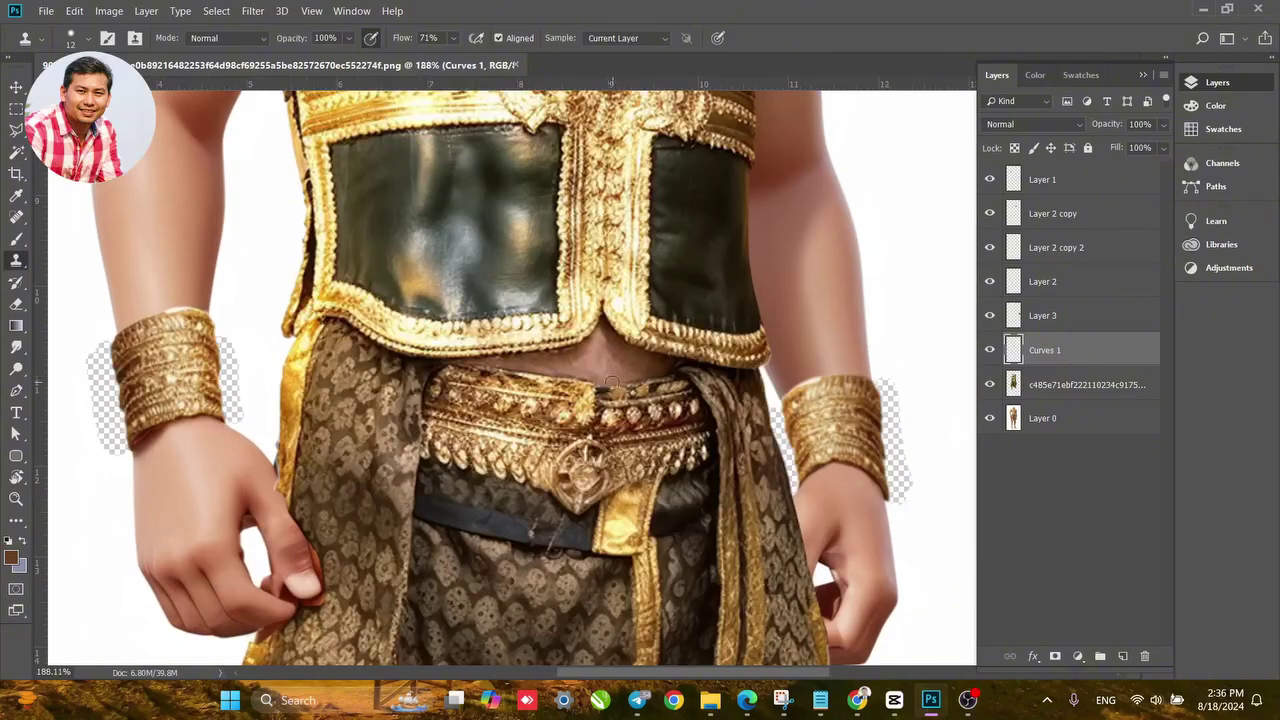
{"action": "scroll", "coordinate": [610, 383], "scroll_direction": "up", "scroll_amount": 1}
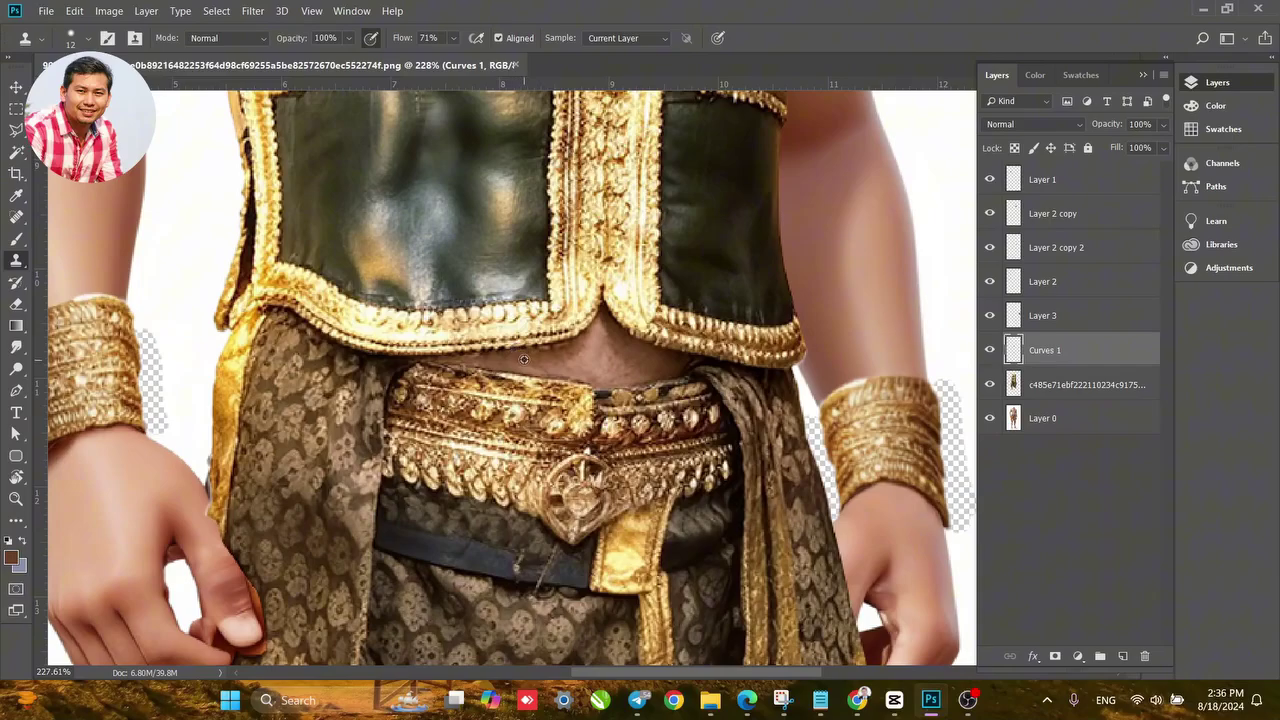
{"action": "scroll", "coordinate": [523, 359], "scroll_direction": "down", "scroll_amount": 1}
{"action": "scroll", "coordinate": [601, 353], "scroll_direction": "down", "scroll_amount": 2}
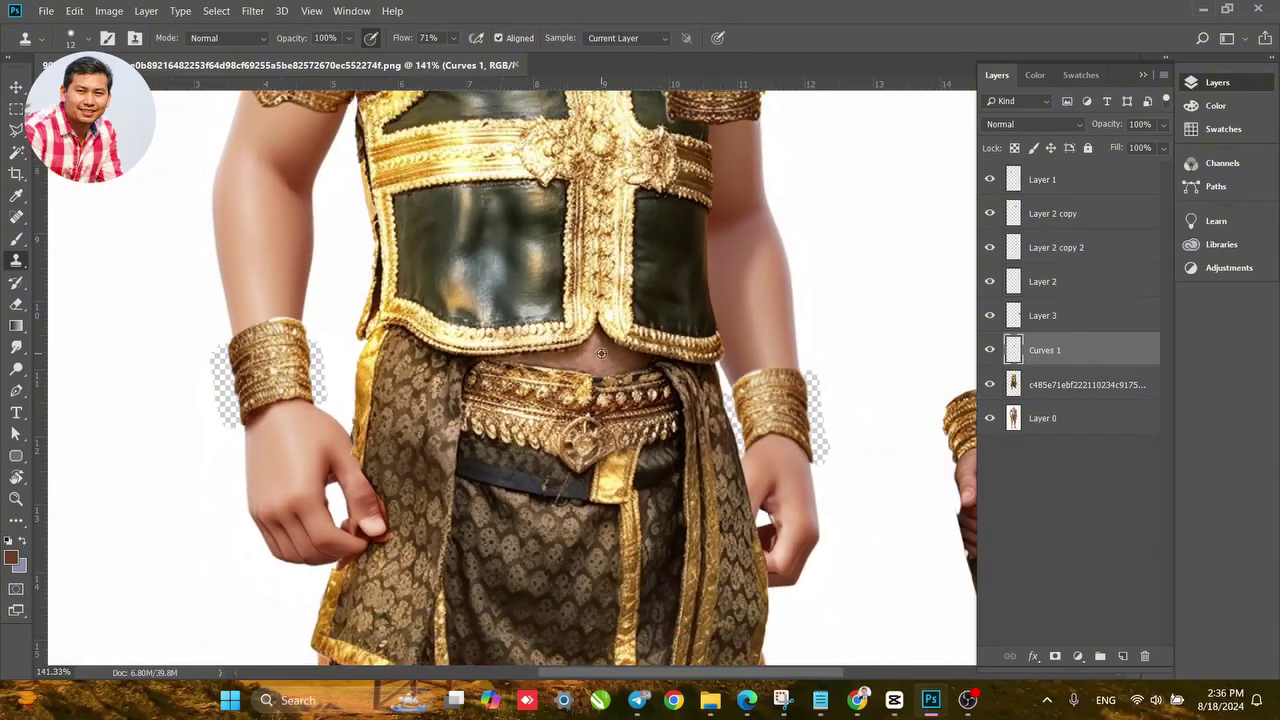
{"action": "scroll", "coordinate": [598, 356], "scroll_direction": "down", "scroll_amount": 1}
{"action": "scroll", "coordinate": [565, 390], "scroll_direction": "up", "scroll_amount": 3}
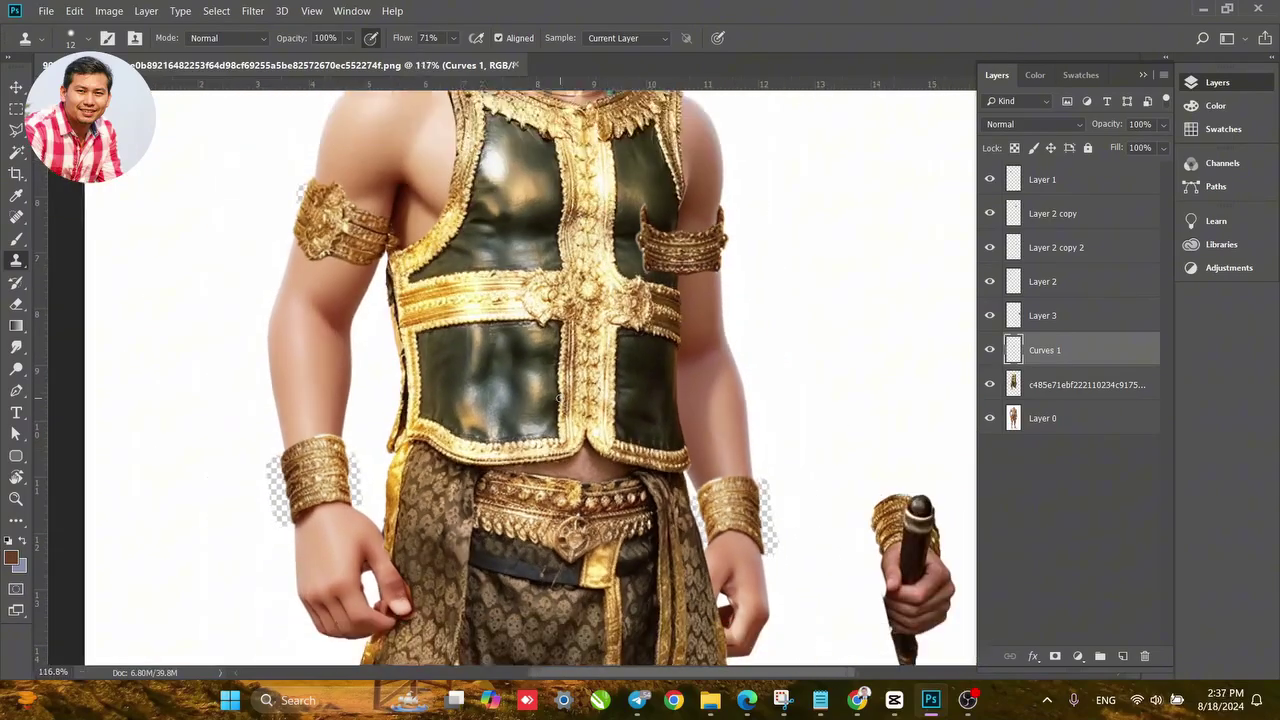
{"action": "scroll", "coordinate": [558, 398], "scroll_direction": "down", "scroll_amount": 1}
{"action": "scroll", "coordinate": [563, 394], "scroll_direction": "up", "scroll_amount": 2}
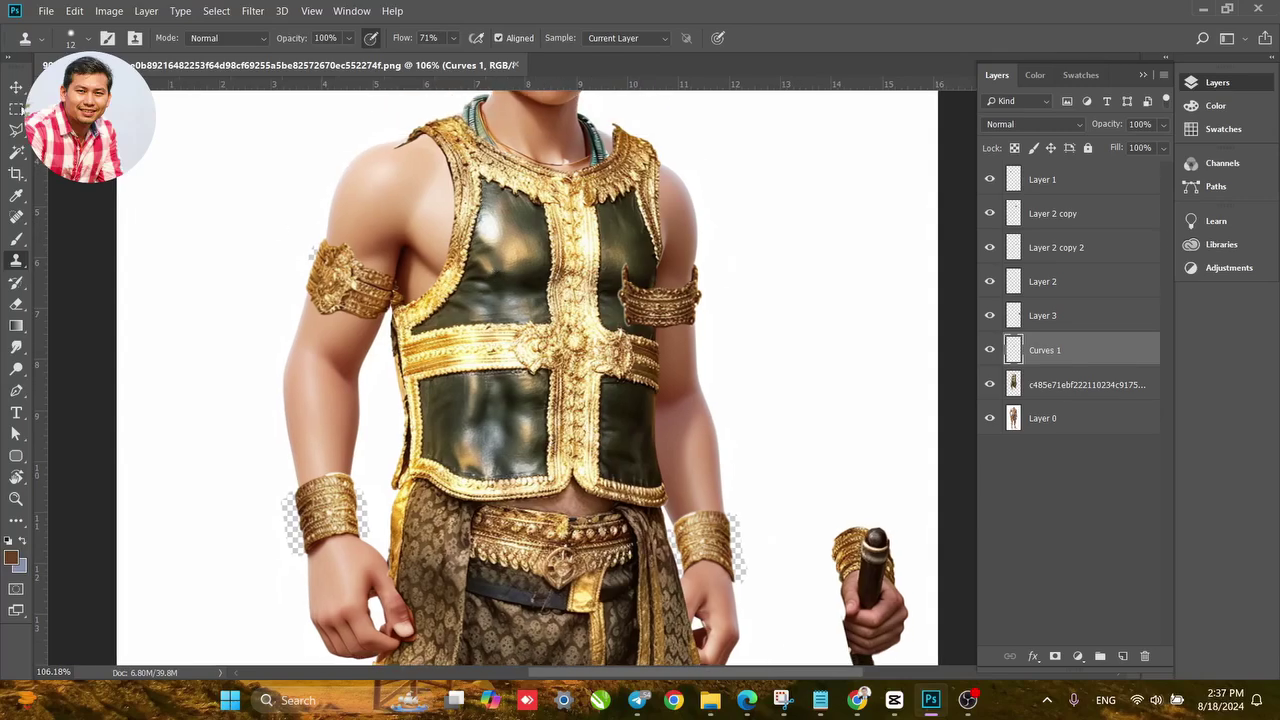
Try shifting the gold-trimmed costume layer over the body and undo the move.
{"action": "key", "text": "v"}
{"action": "left_click", "coordinate": [477, 340]}
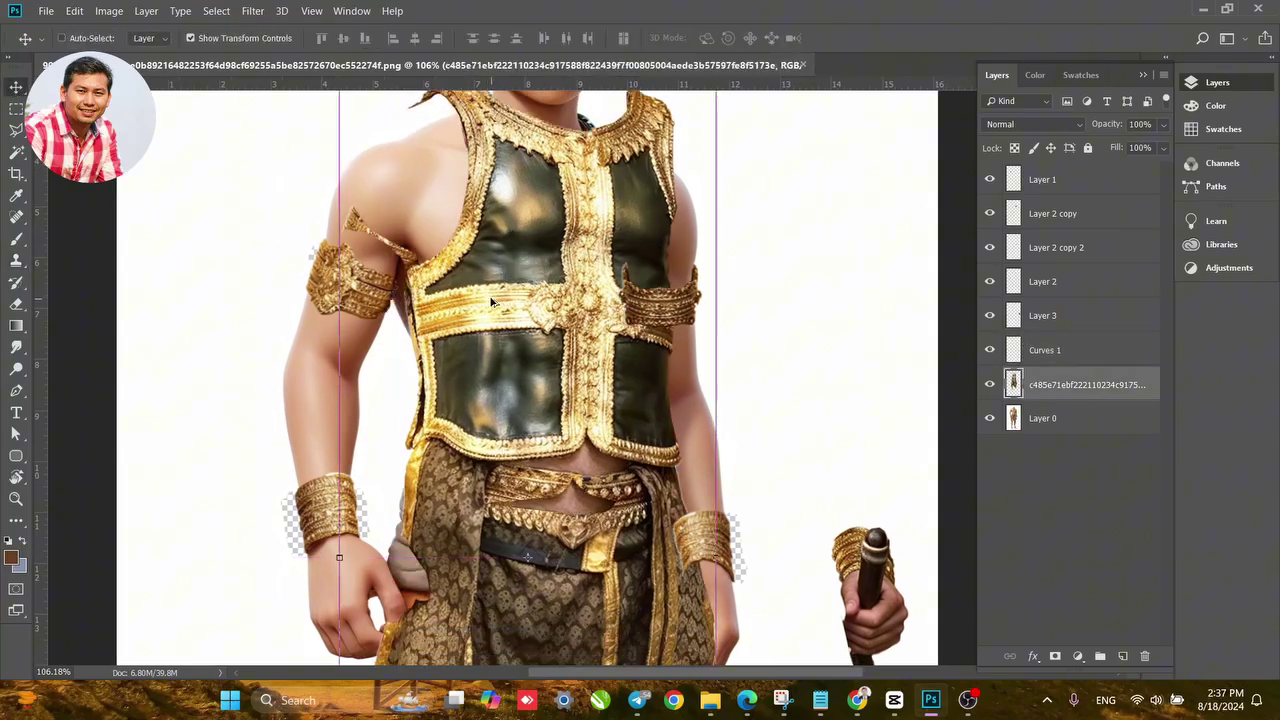
{"action": "key", "text": "alt+z"}
{"action": "left_click", "coordinate": [1250, 30]}
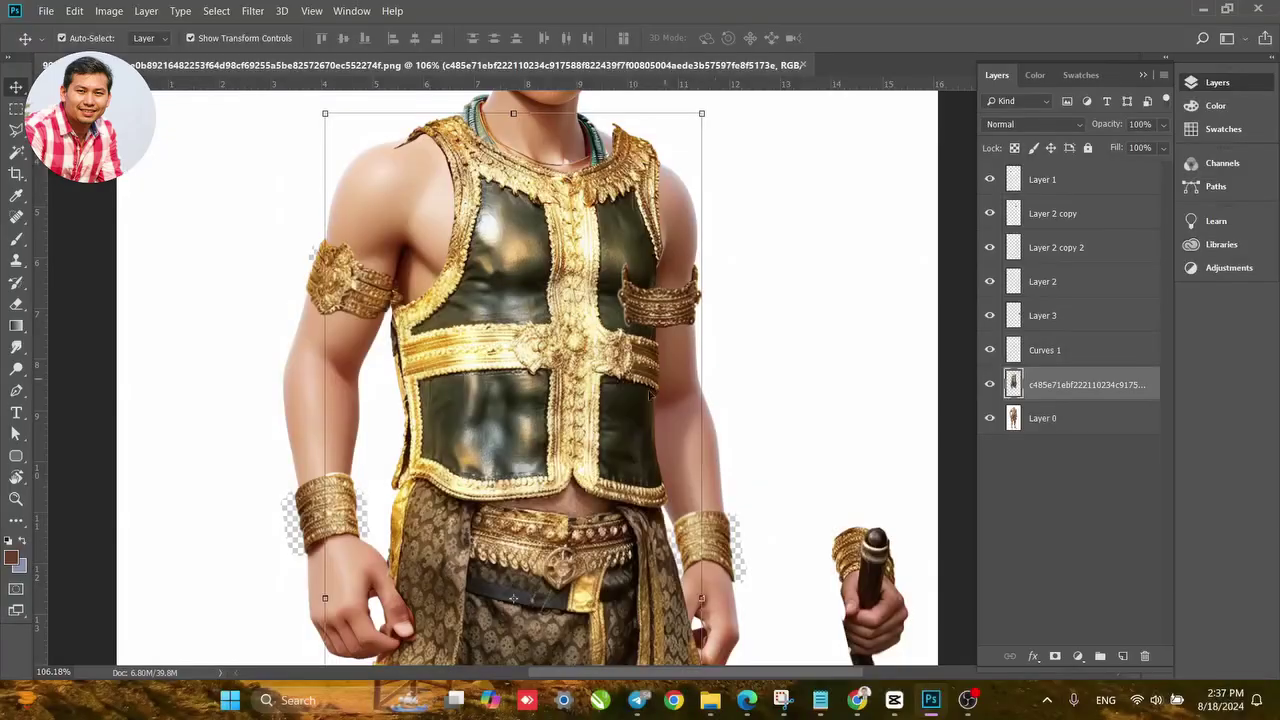
{"action": "scroll", "coordinate": [470, 478], "scroll_direction": "up", "scroll_amount": 2}
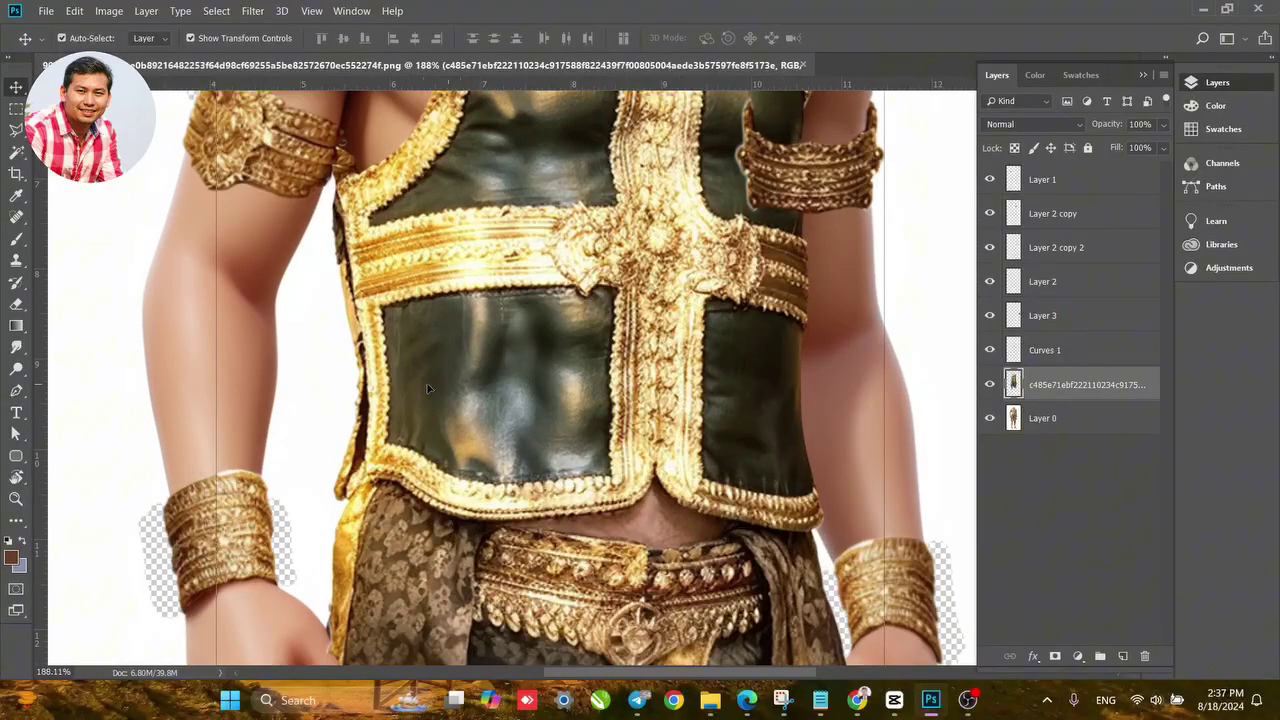
{"action": "scroll", "coordinate": [431, 444], "scroll_direction": "up", "scroll_amount": 1}
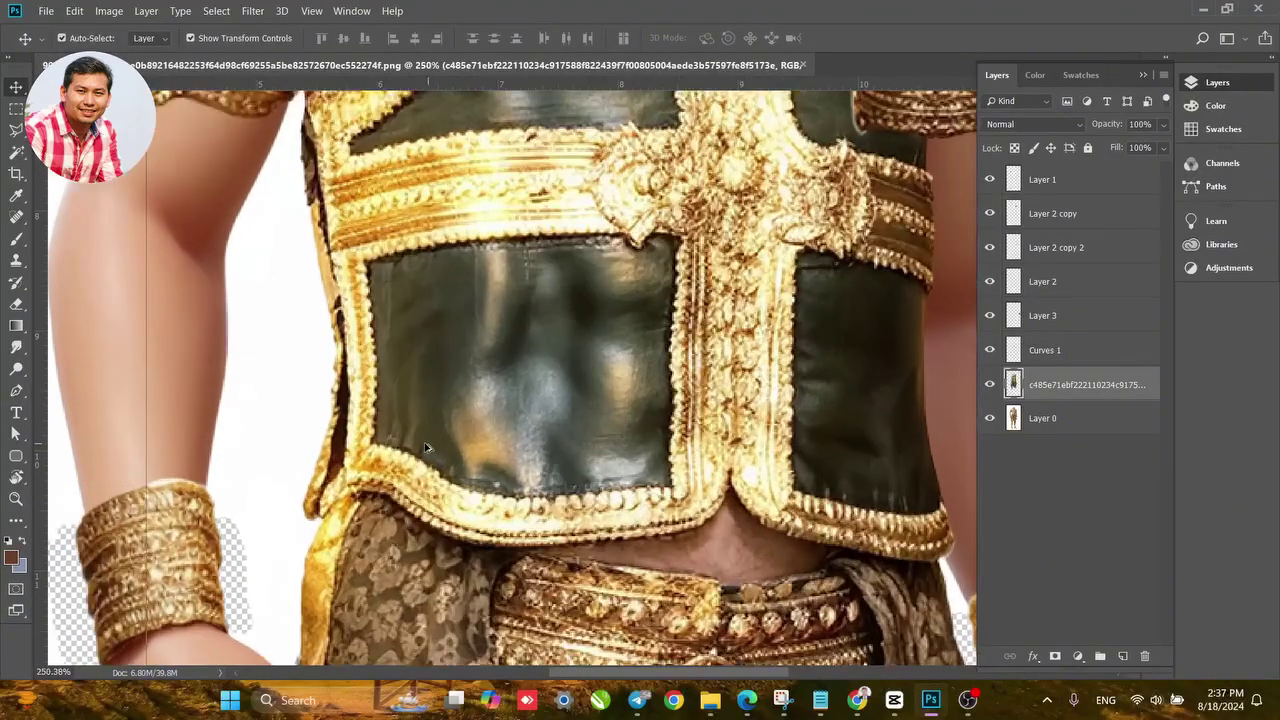
{"action": "left_click", "coordinate": [16, 130]}
Switch to the Shakker AI image generator in the browser and examine the generated Khmer boy in the open vest.
{"action": "left_click", "coordinate": [748, 700]}
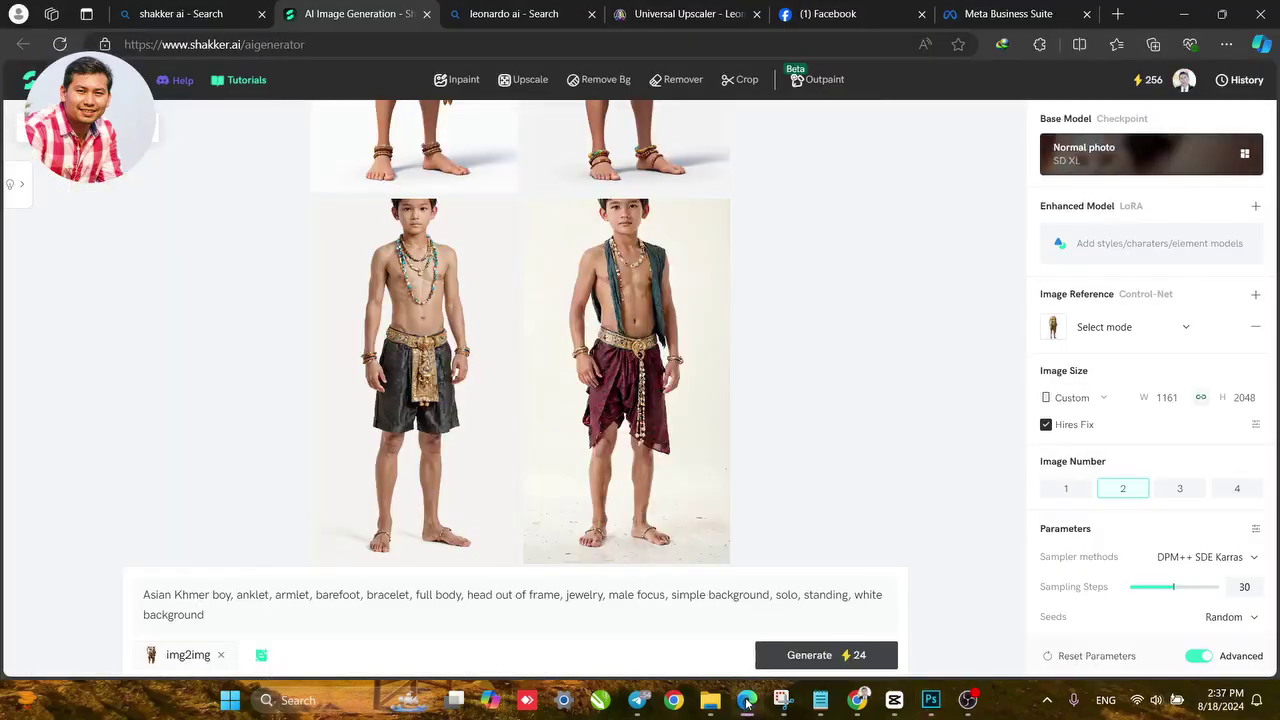
{"action": "scroll", "coordinate": [630, 400], "scroll_direction": "up", "scroll_amount": 3}
{"action": "scroll", "coordinate": [635, 412], "scroll_direction": "down", "scroll_amount": 3}
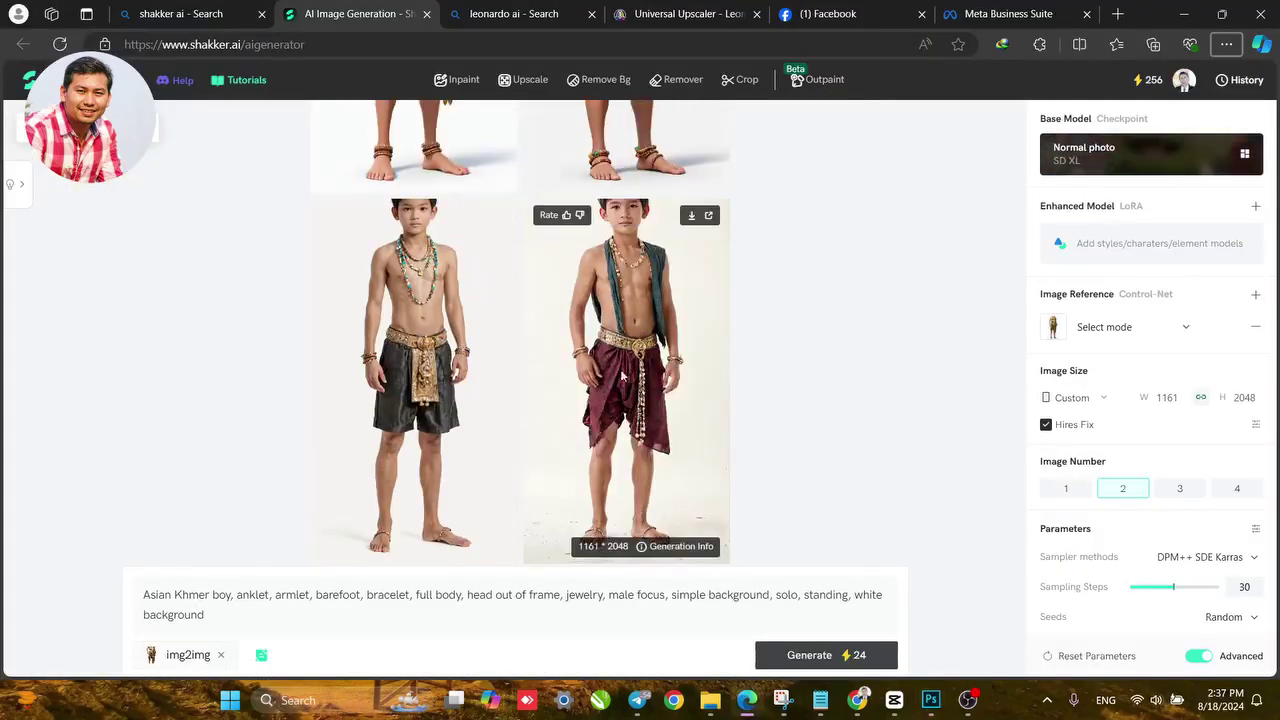
{"action": "scroll", "coordinate": [630, 330], "scroll_direction": "up", "scroll_amount": 5}
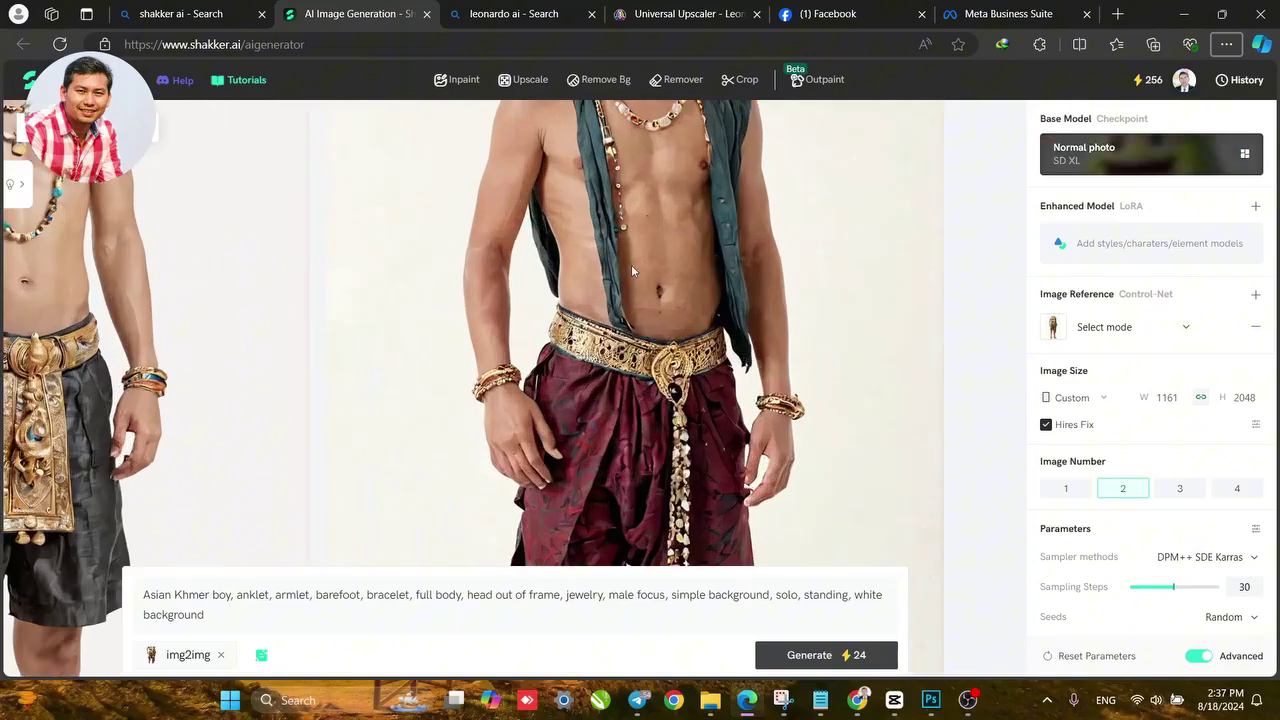
{"action": "scroll", "coordinate": [640, 330], "scroll_direction": "down", "scroll_amount": 5}
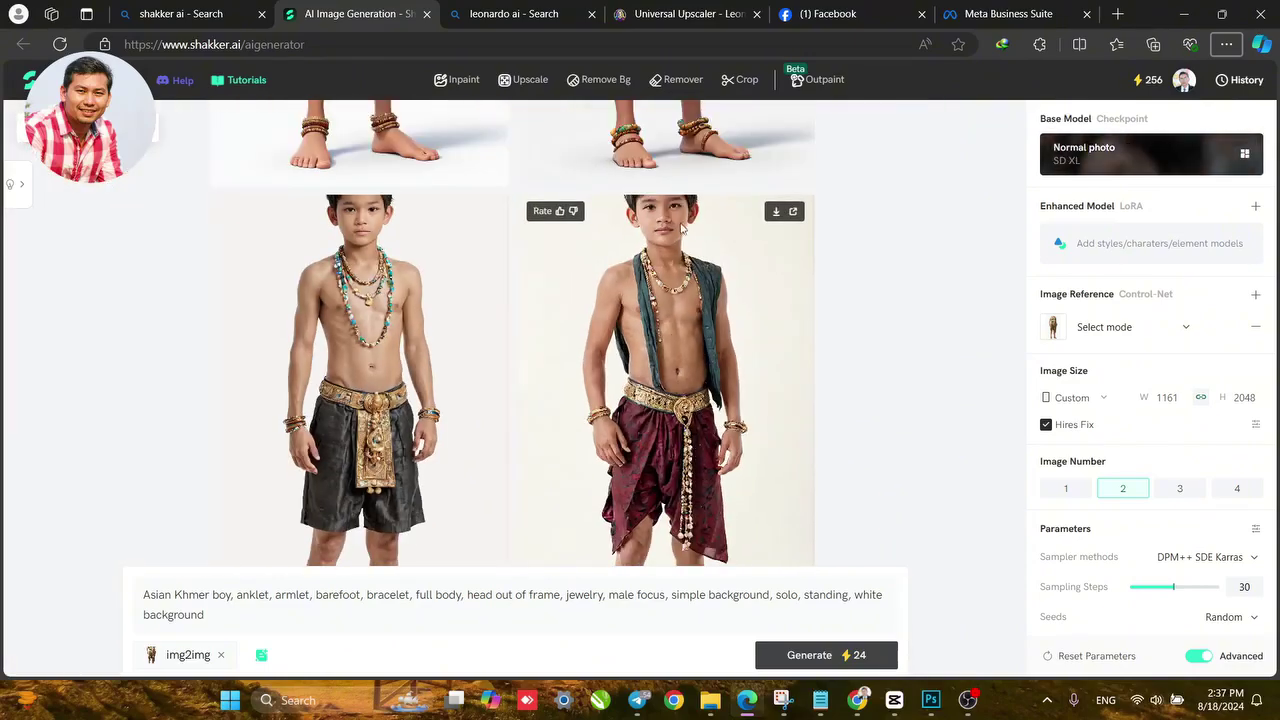
{"action": "scroll", "coordinate": [675, 214], "scroll_direction": "up", "scroll_amount": 5}
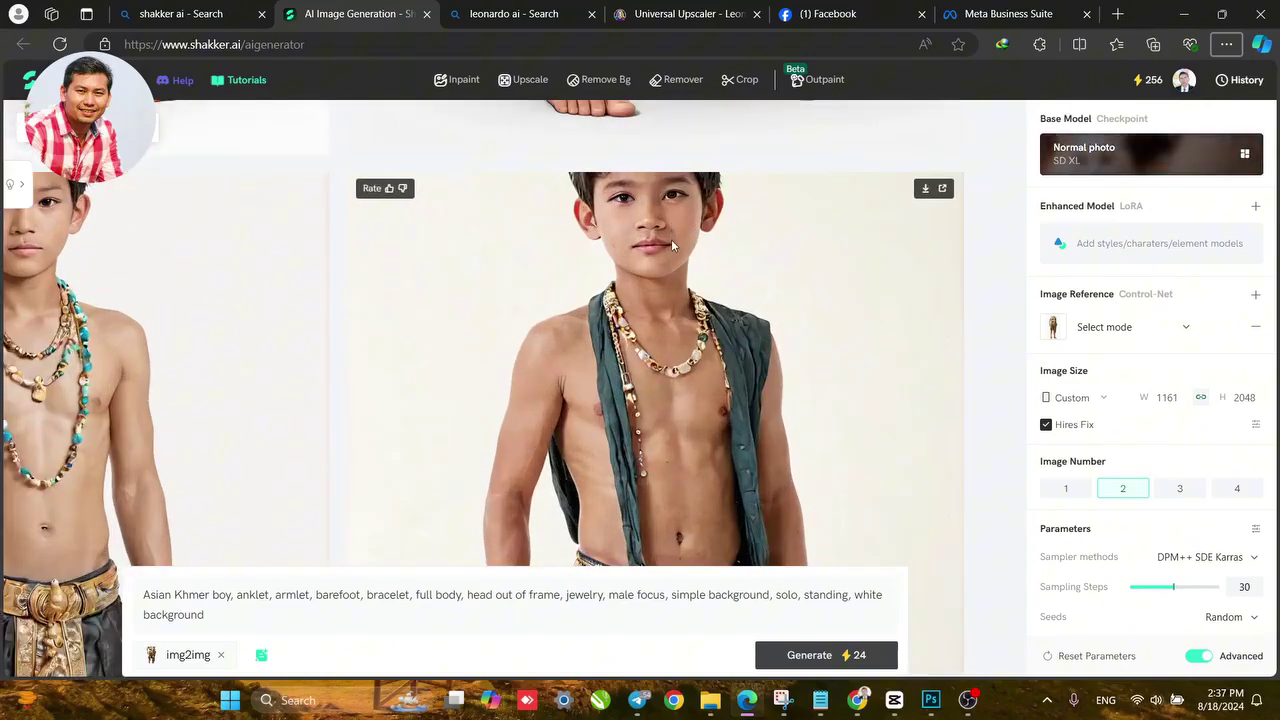
{"action": "scroll", "coordinate": [671, 239], "scroll_direction": "down", "scroll_amount": 5}
Replace "boy" with "king" in the image prompt and generate two new images.
{"action": "double_click", "coordinate": [220, 596]}
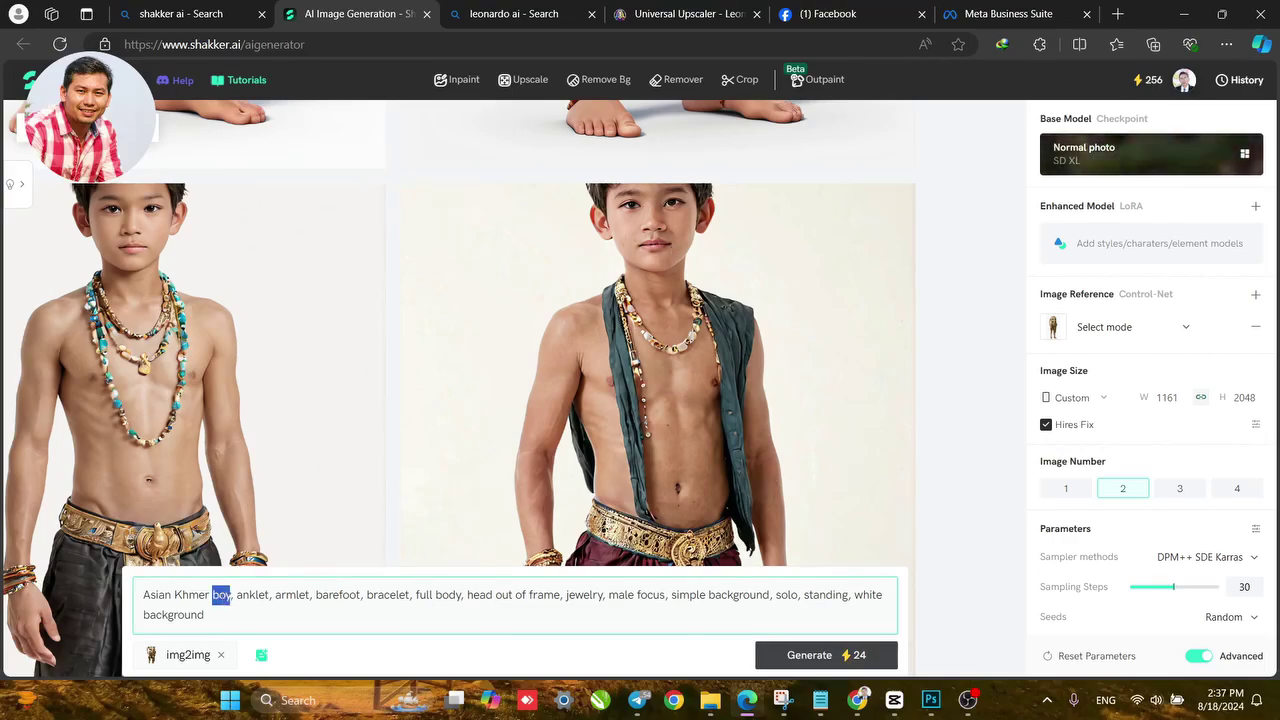
{"action": "type", "text": "king"}
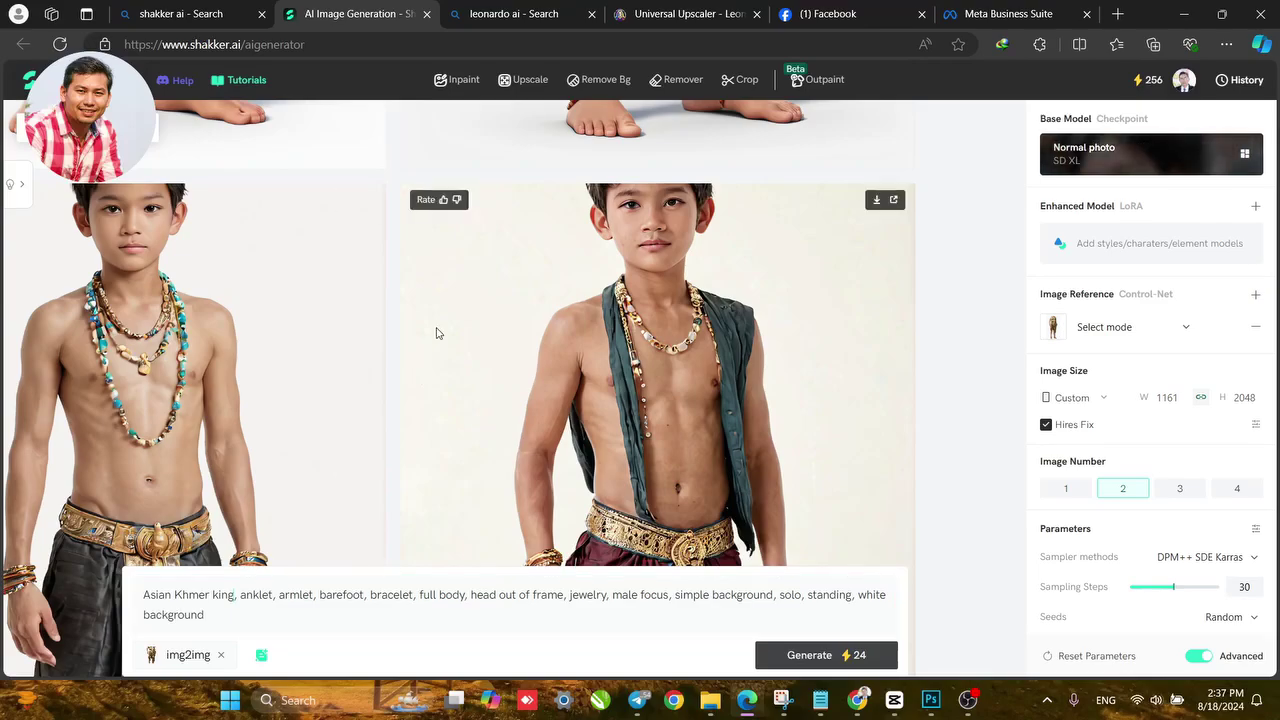
{"action": "scroll", "coordinate": [560, 352], "scroll_direction": "down", "scroll_amount": 3}
{"action": "scroll", "coordinate": [631, 370], "scroll_direction": "down", "scroll_amount": 4}
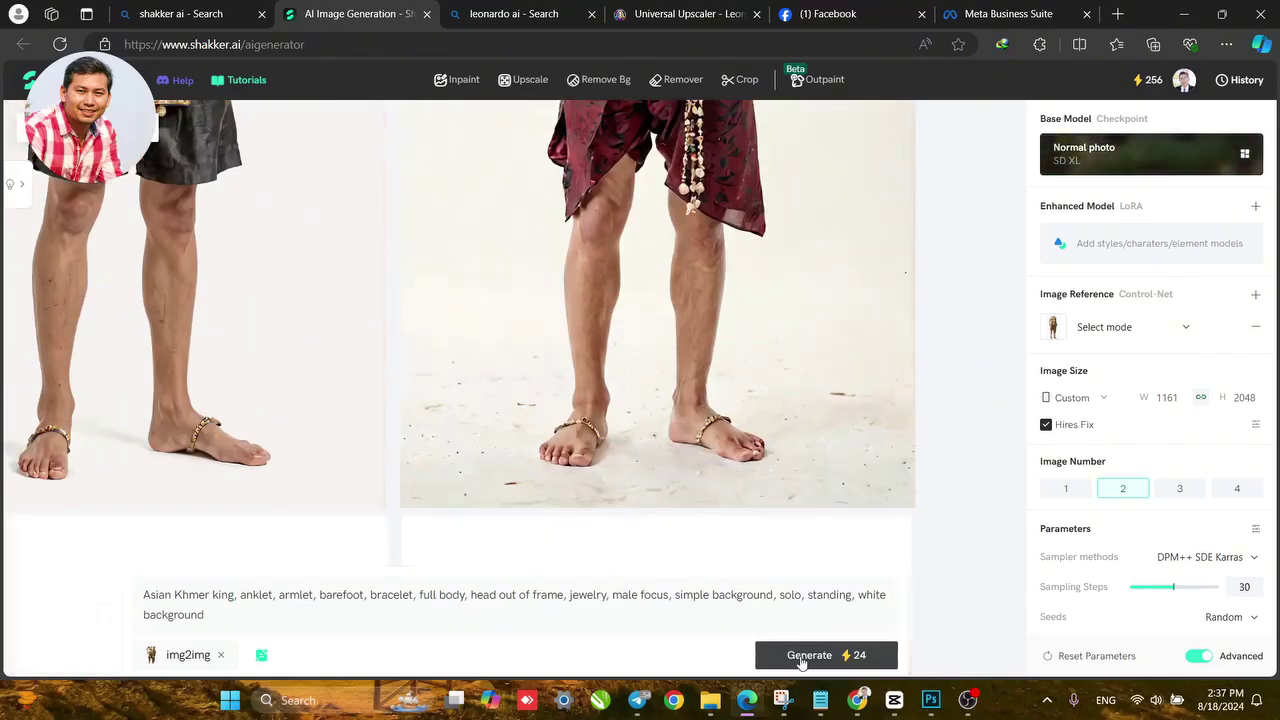
{"action": "left_click", "coordinate": [803, 654]}
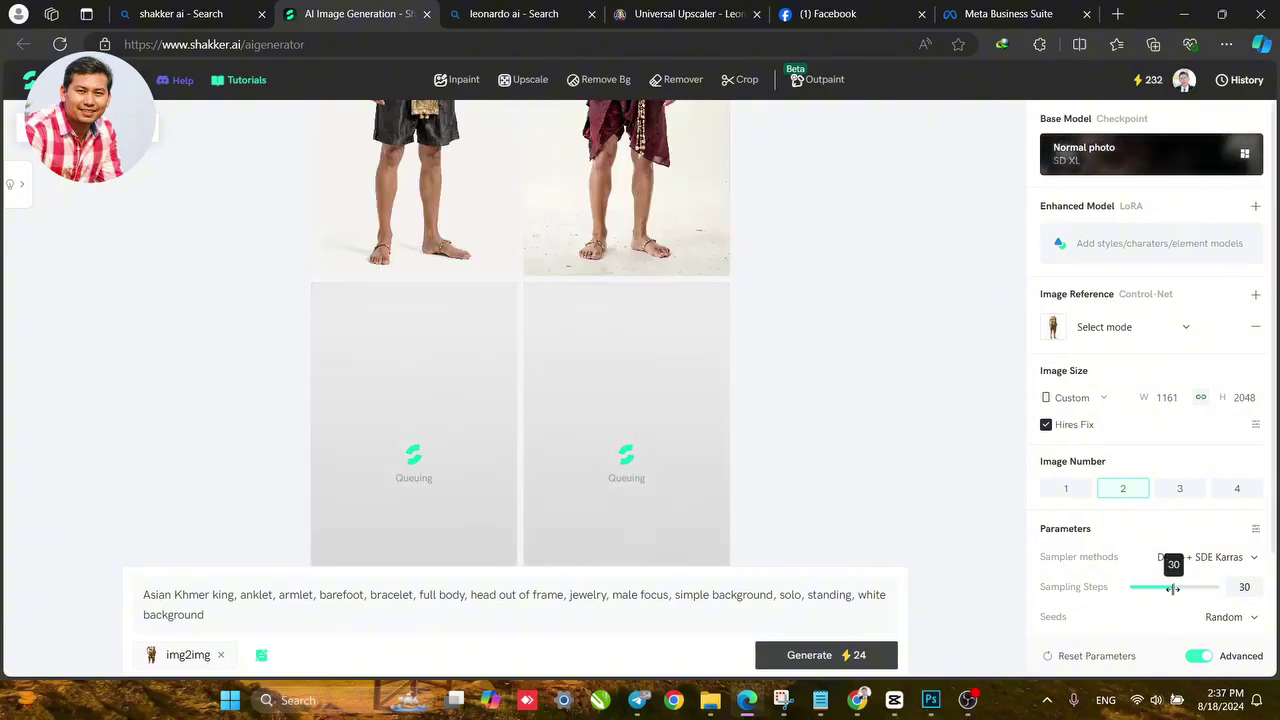
Set the sampling steps to 60 and inspect the torso and belly of the generated boy in the vest.
{"action": "left_click_drag", "start_coordinate": [1173, 587], "coordinate": [1215, 587]}
{"action": "scroll", "coordinate": [870, 432], "scroll_direction": "up", "scroll_amount": 5}
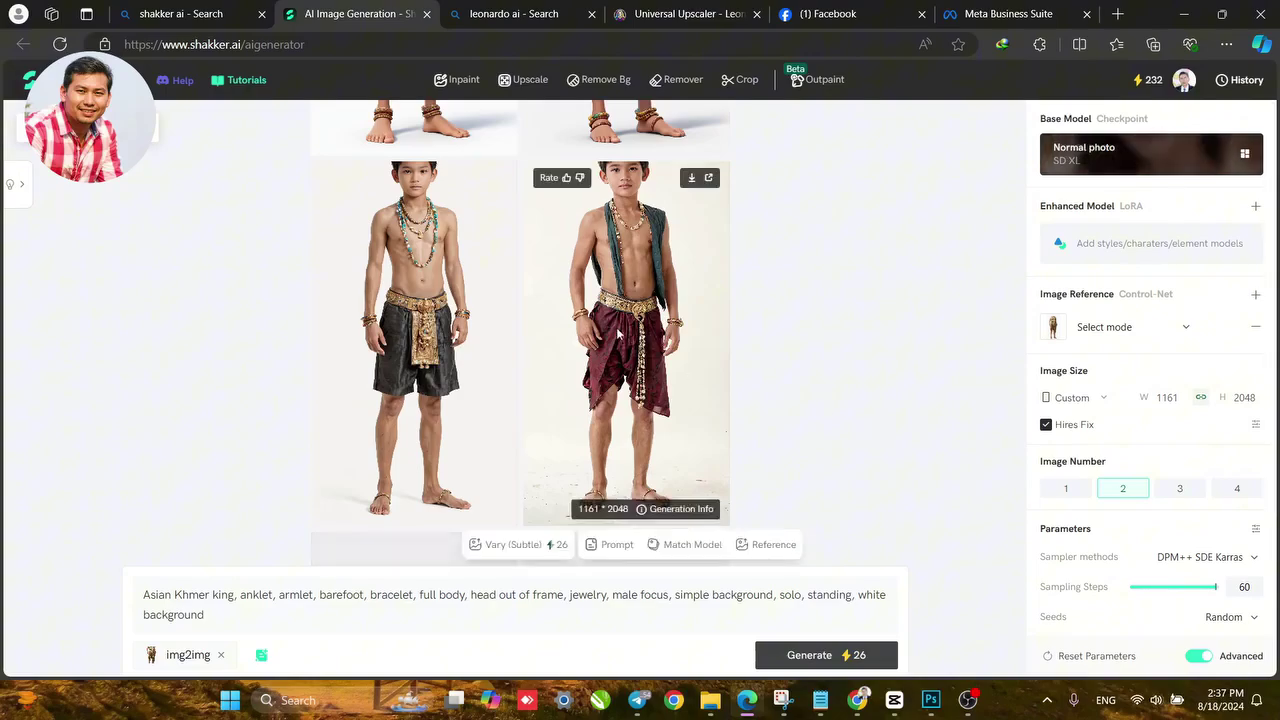
{"action": "scroll", "coordinate": [618, 345], "scroll_direction": "up", "scroll_amount": 2}
{"action": "scroll", "coordinate": [618, 350], "scroll_direction": "down", "scroll_amount": 3}
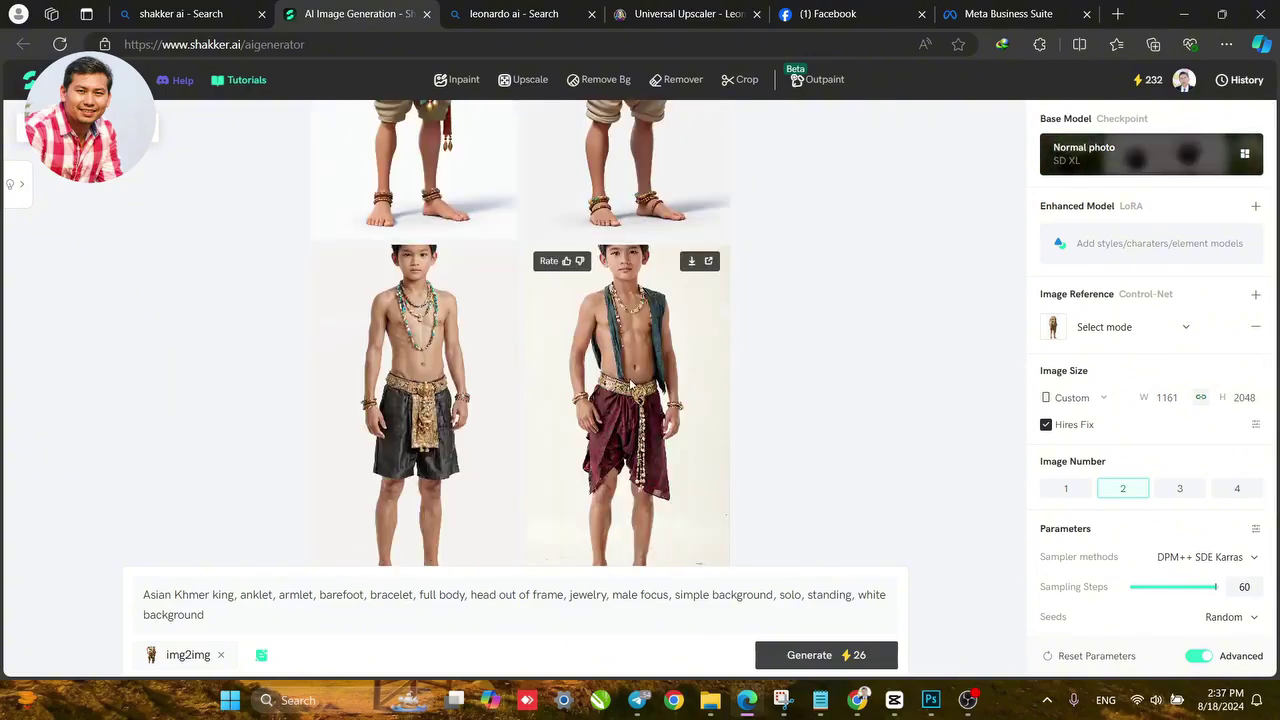
{"action": "scroll", "coordinate": [614, 355], "scroll_direction": "up", "scroll_amount": 3}
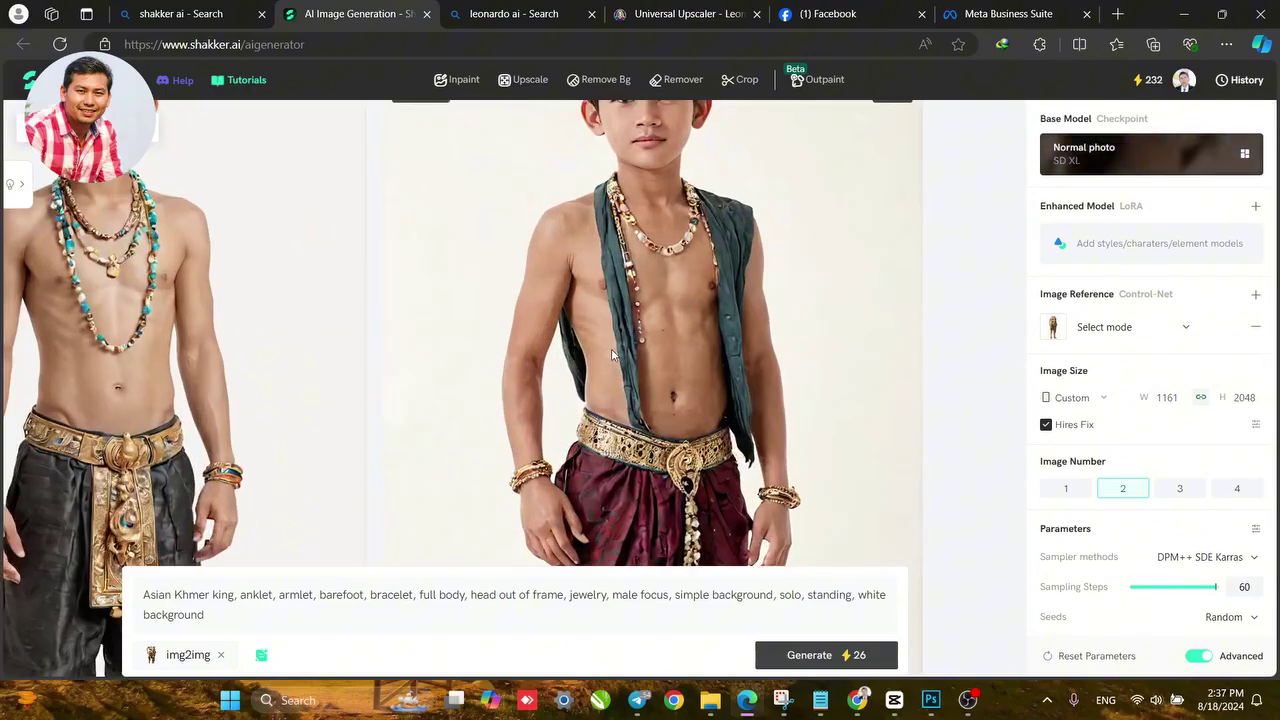
{"action": "scroll", "coordinate": [612, 354], "scroll_direction": "down", "scroll_amount": 3}
{"action": "scroll", "coordinate": [614, 356], "scroll_direction": "up", "scroll_amount": 4}
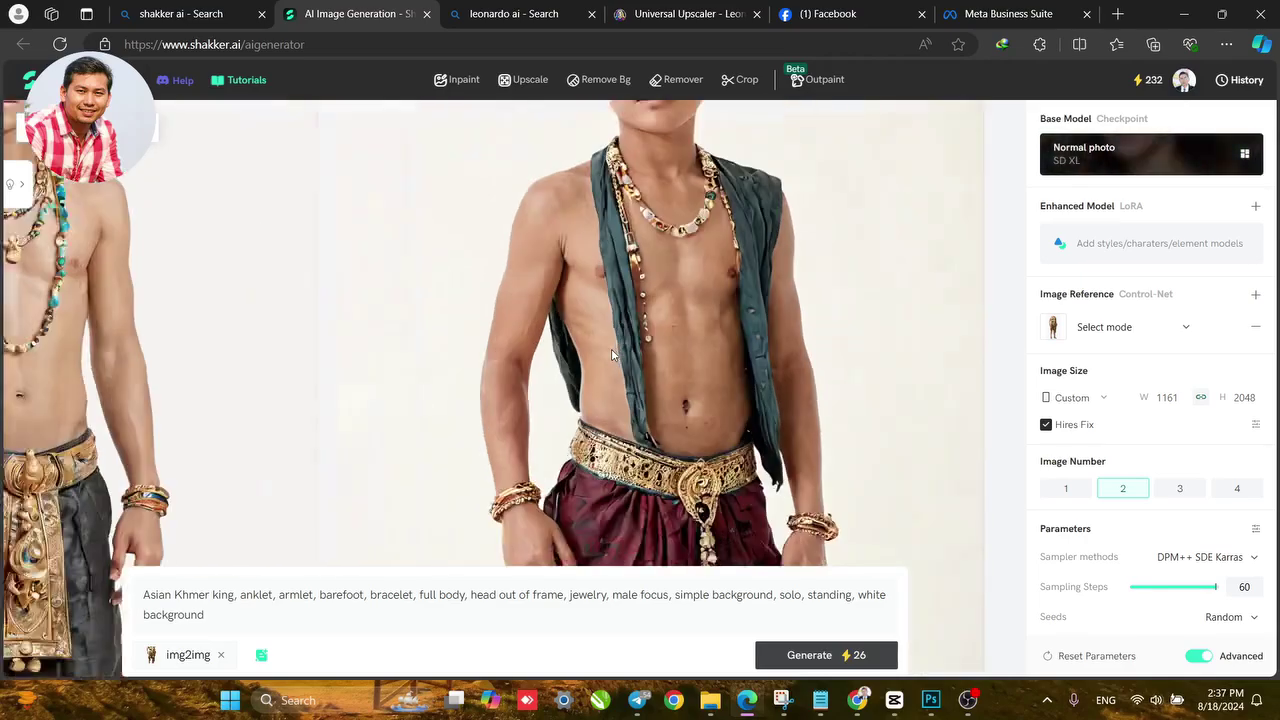
Compare the generated full-body figures and the gold-crowned heads among the Shakker AI results.
{"action": "scroll", "coordinate": [645, 443], "scroll_direction": "down", "scroll_amount": 2}
{"action": "scroll", "coordinate": [645, 443], "scroll_direction": "down", "scroll_amount": 3}
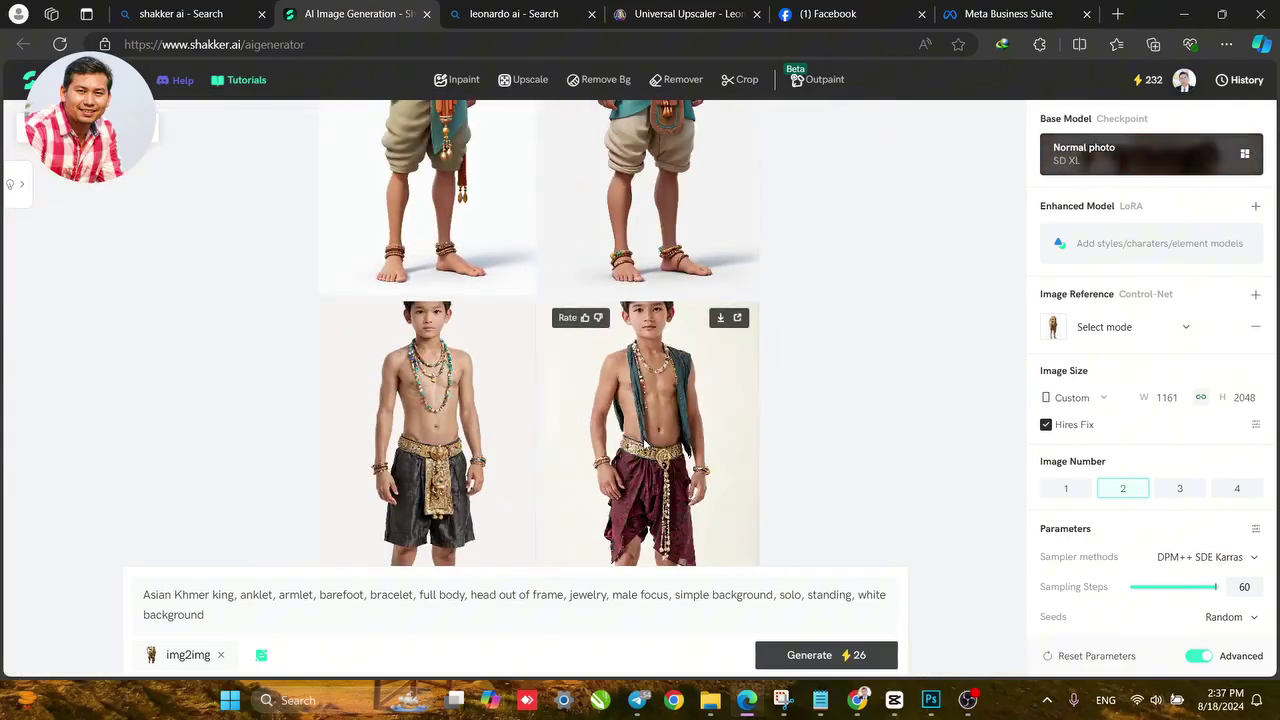
{"action": "scroll", "coordinate": [783, 448], "scroll_direction": "up", "scroll_amount": 2}
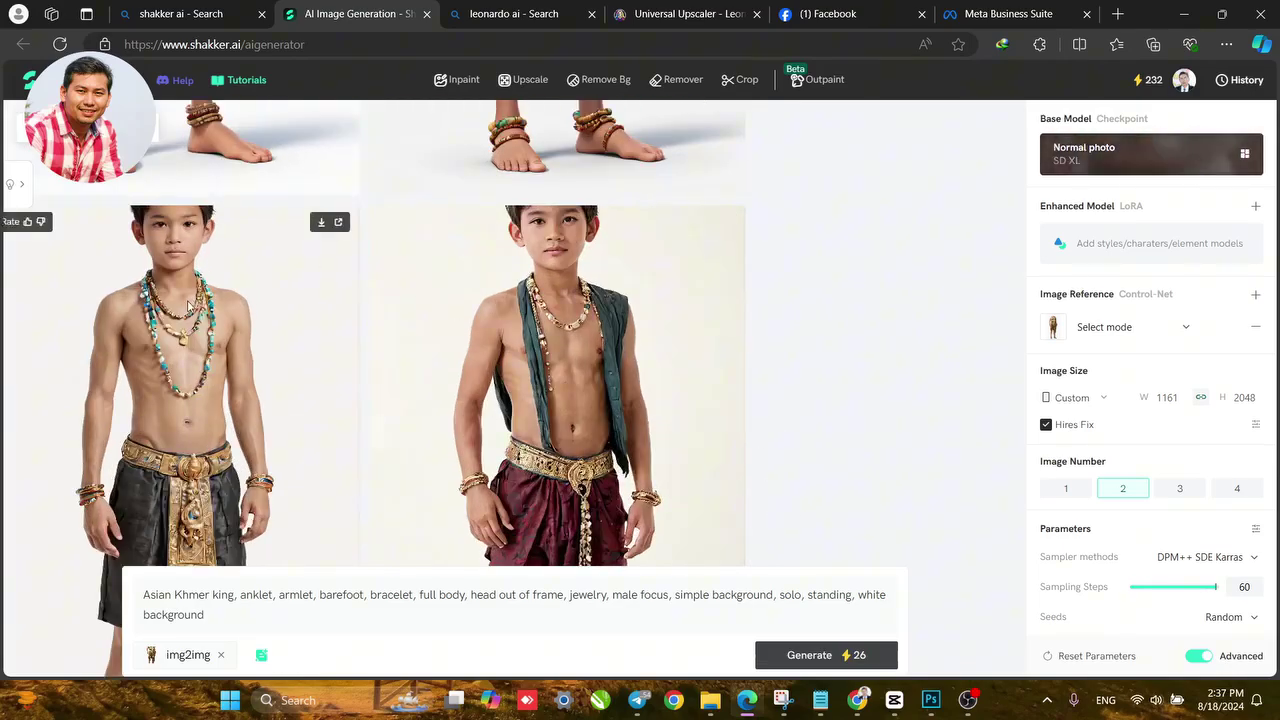
{"action": "scroll", "coordinate": [814, 492], "scroll_direction": "down", "scroll_amount": 3}
{"action": "scroll", "coordinate": [622, 196], "scroll_direction": "up", "scroll_amount": 4}
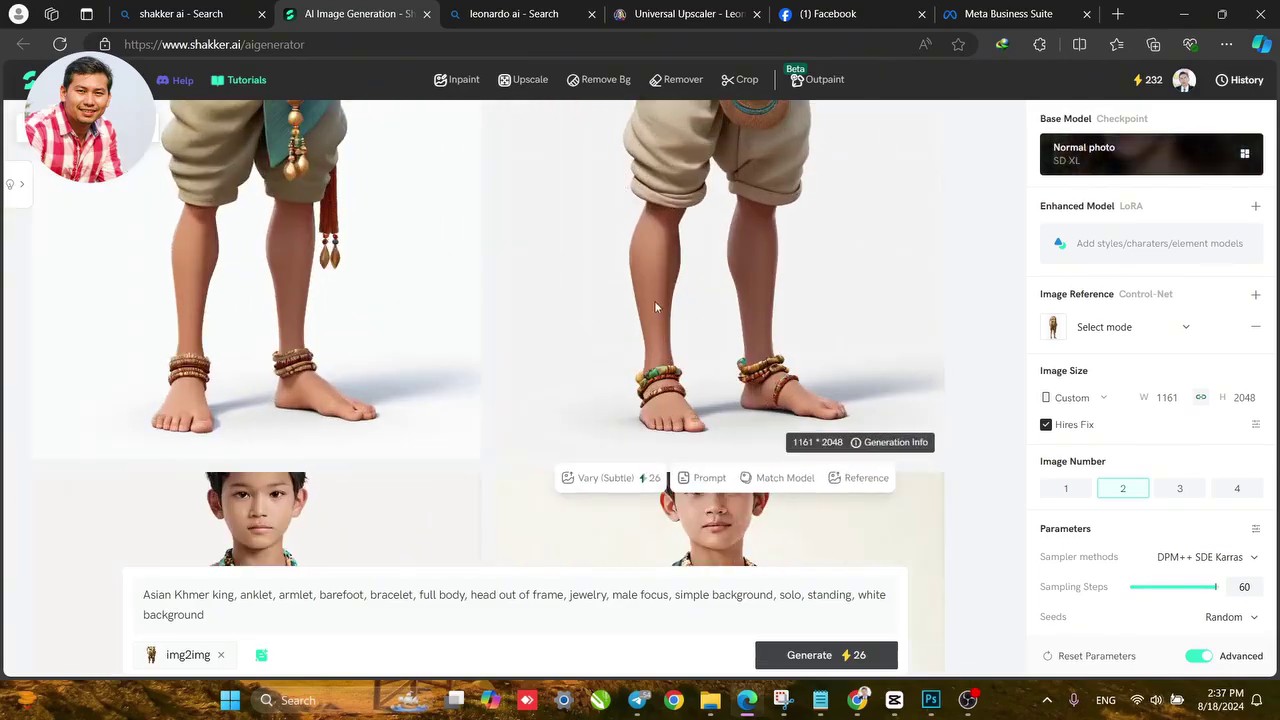
{"action": "scroll", "coordinate": [656, 308], "scroll_direction": "down", "scroll_amount": 3}
{"action": "scroll", "coordinate": [647, 550], "scroll_direction": "up", "scroll_amount": 3}
{"action": "scroll", "coordinate": [656, 532], "scroll_direction": "down", "scroll_amount": 3}
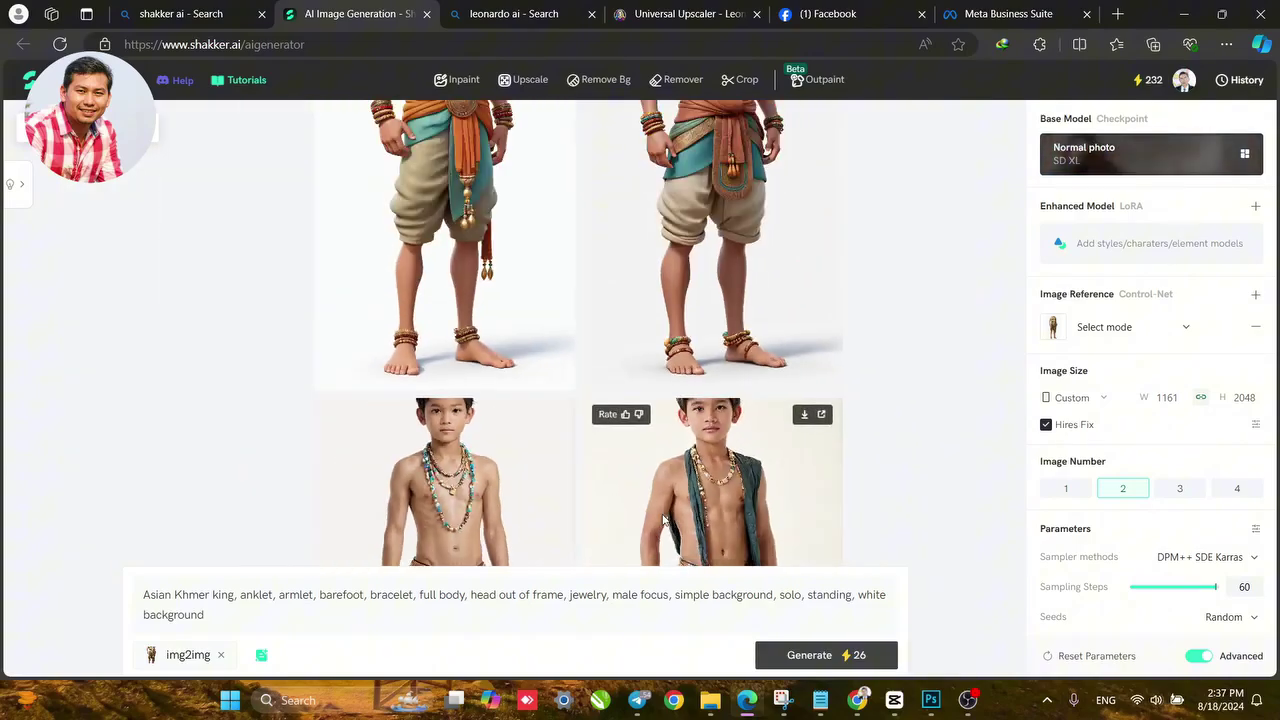
{"action": "scroll", "coordinate": [663, 519], "scroll_direction": "down", "scroll_amount": 1}
{"action": "scroll", "coordinate": [681, 156], "scroll_direction": "up", "scroll_amount": 3}
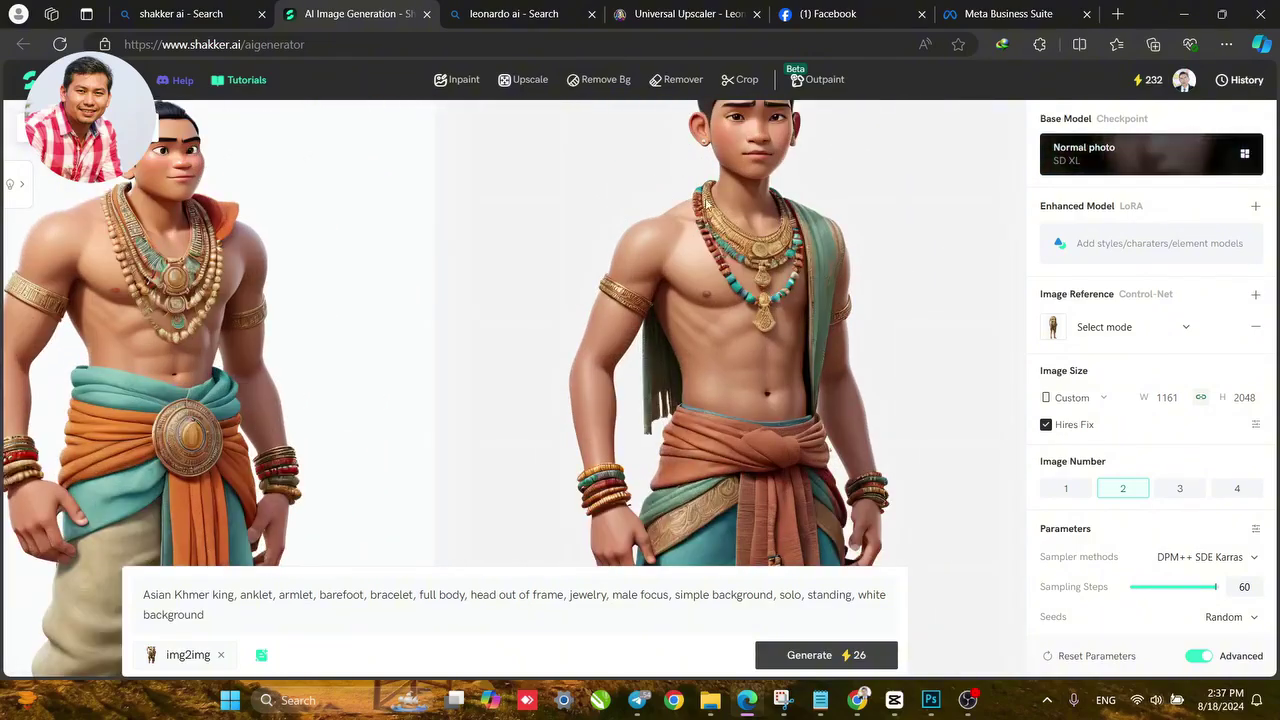
{"action": "scroll", "coordinate": [700, 338], "scroll_direction": "down", "scroll_amount": 8}
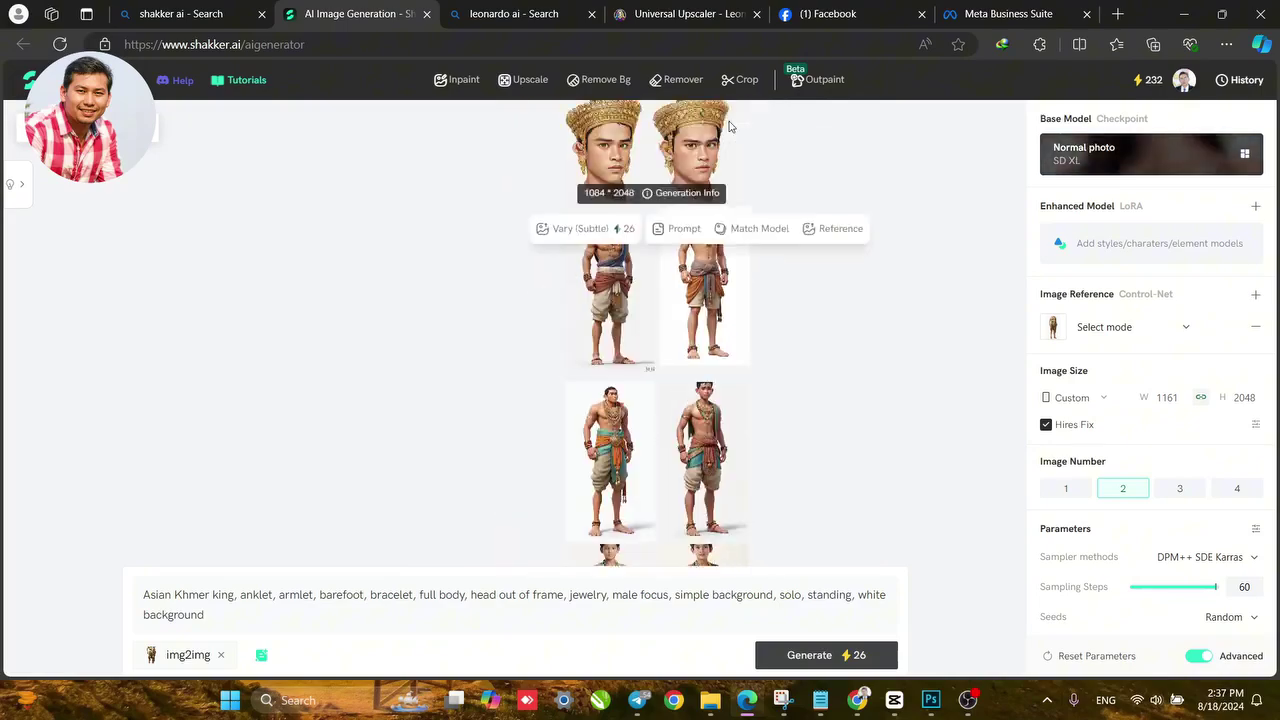
{"action": "scroll", "coordinate": [728, 126], "scroll_direction": "up", "scroll_amount": 3}
{"action": "scroll", "coordinate": [727, 222], "scroll_direction": "up", "scroll_amount": 2}
{"action": "scroll", "coordinate": [704, 265], "scroll_direction": "down", "scroll_amount": 2}
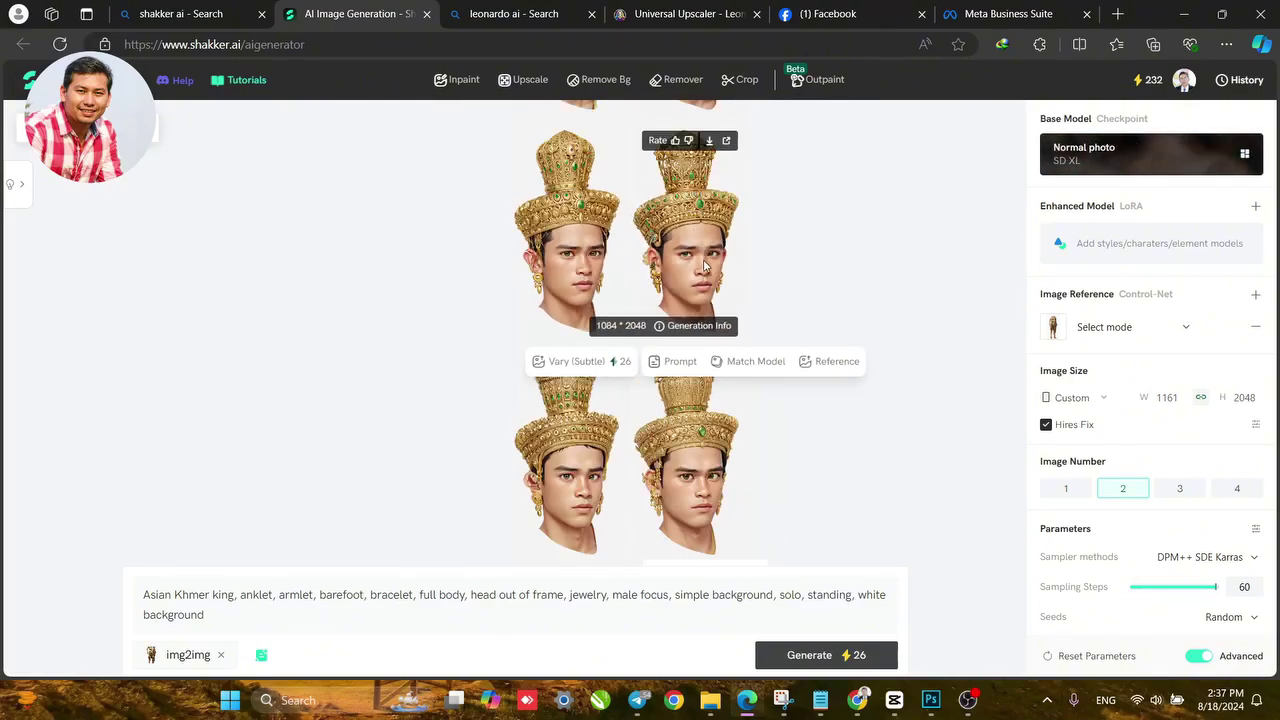
Switch back to Photoshop and examine the dressed warrior from the full figure down to the vest's hem.
{"action": "left_click", "coordinate": [1184, 14]}
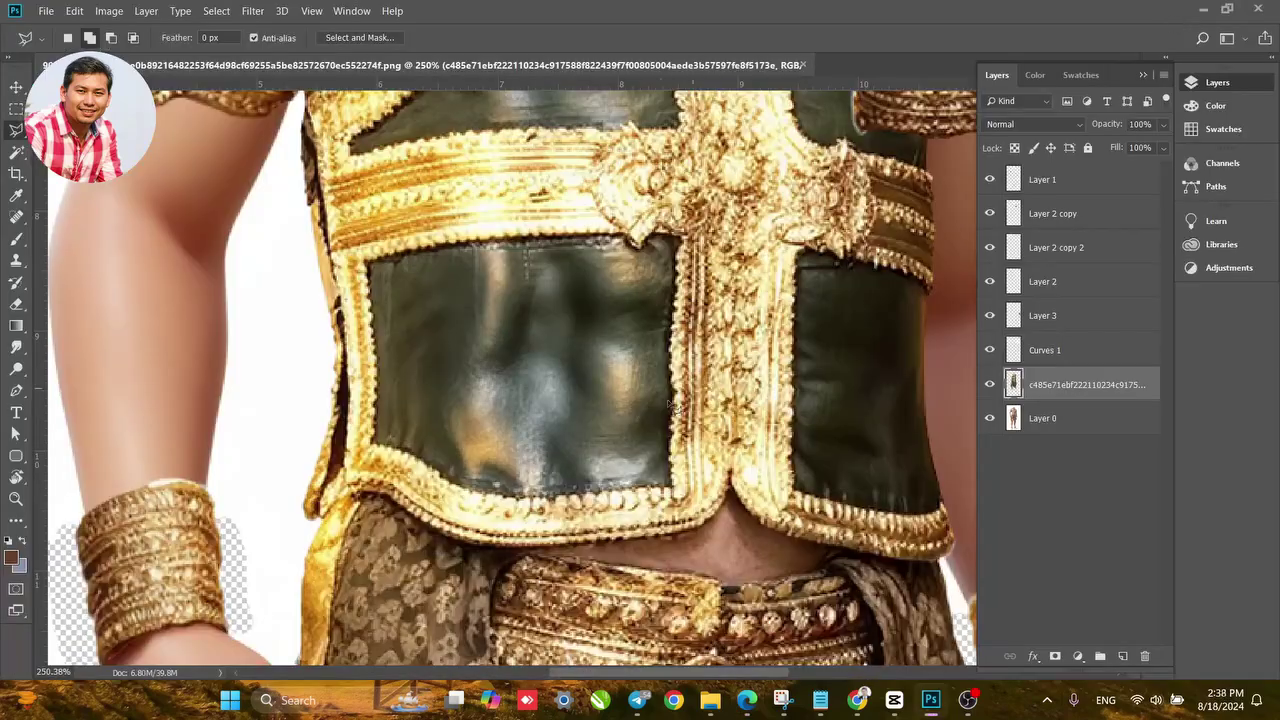
{"action": "scroll", "coordinate": [573, 418], "scroll_direction": "right", "scroll_amount": 1}
{"action": "scroll", "coordinate": [573, 421], "scroll_direction": "down", "scroll_amount": 8}
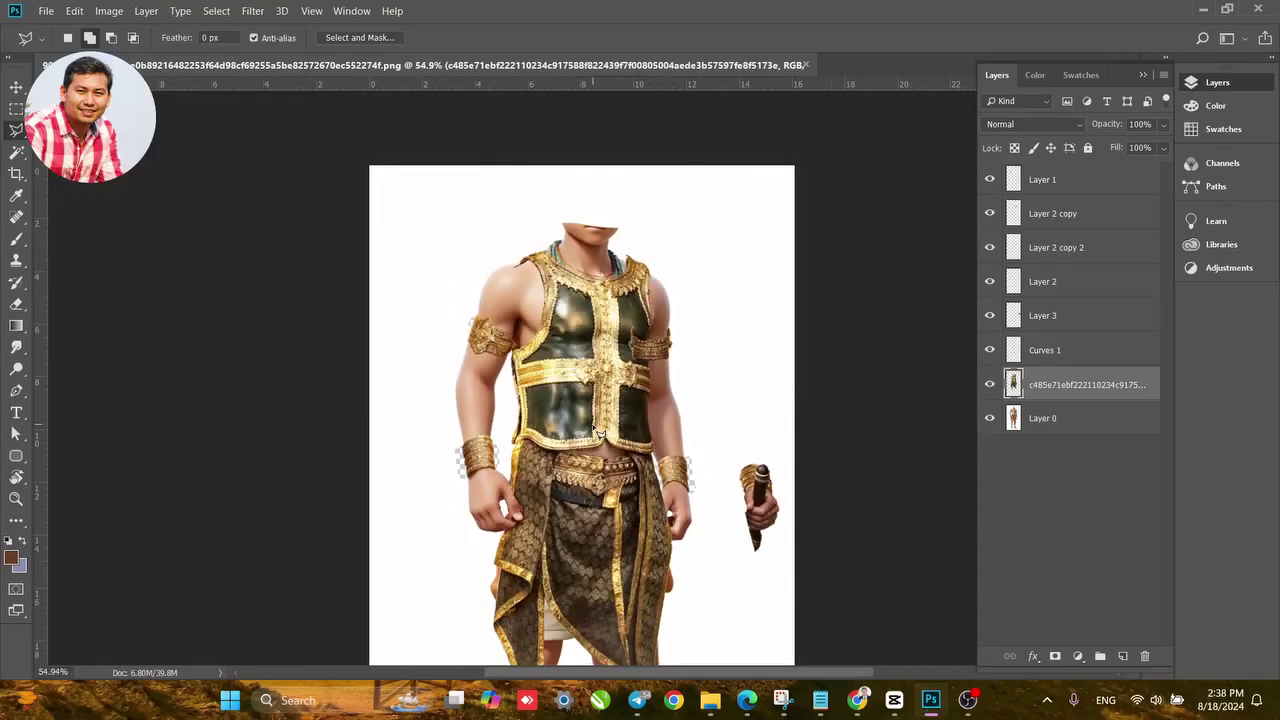
{"action": "scroll", "coordinate": [600, 432], "scroll_direction": "down", "scroll_amount": 1}
{"action": "scroll", "coordinate": [600, 432], "scroll_direction": "down", "scroll_amount": 1}
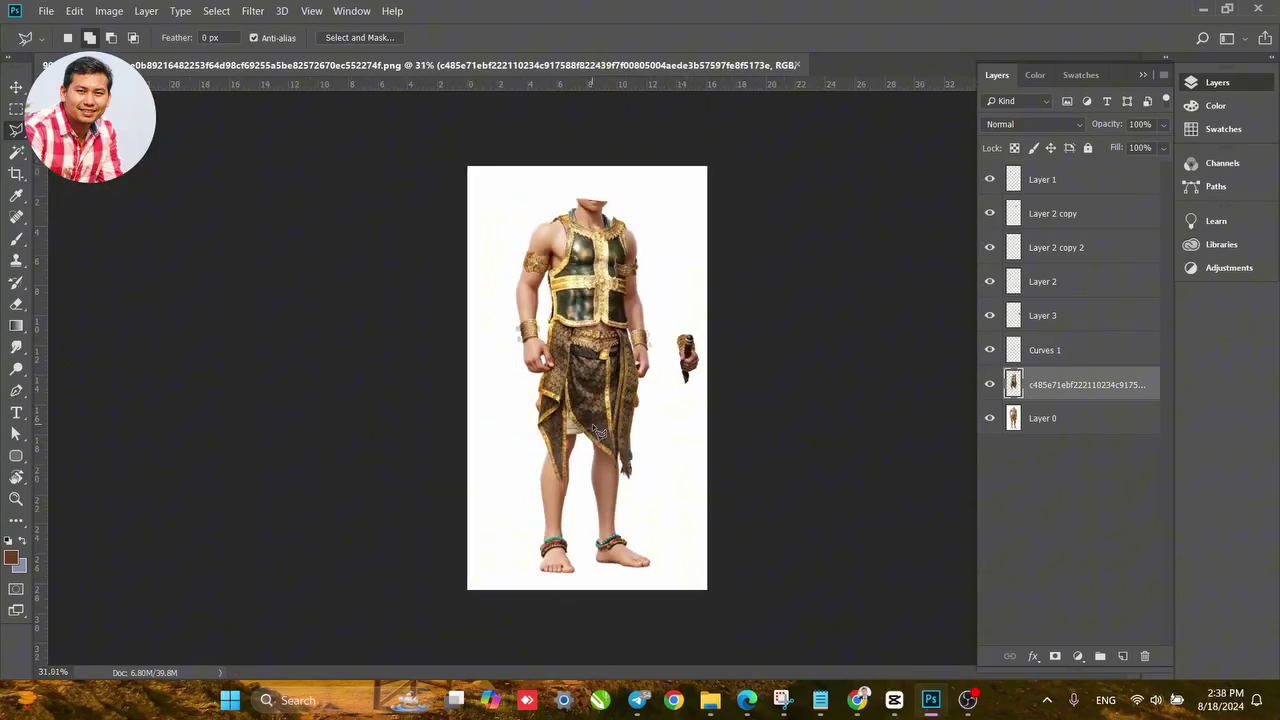
{"action": "scroll", "coordinate": [600, 432], "scroll_direction": "up", "scroll_amount": 2}
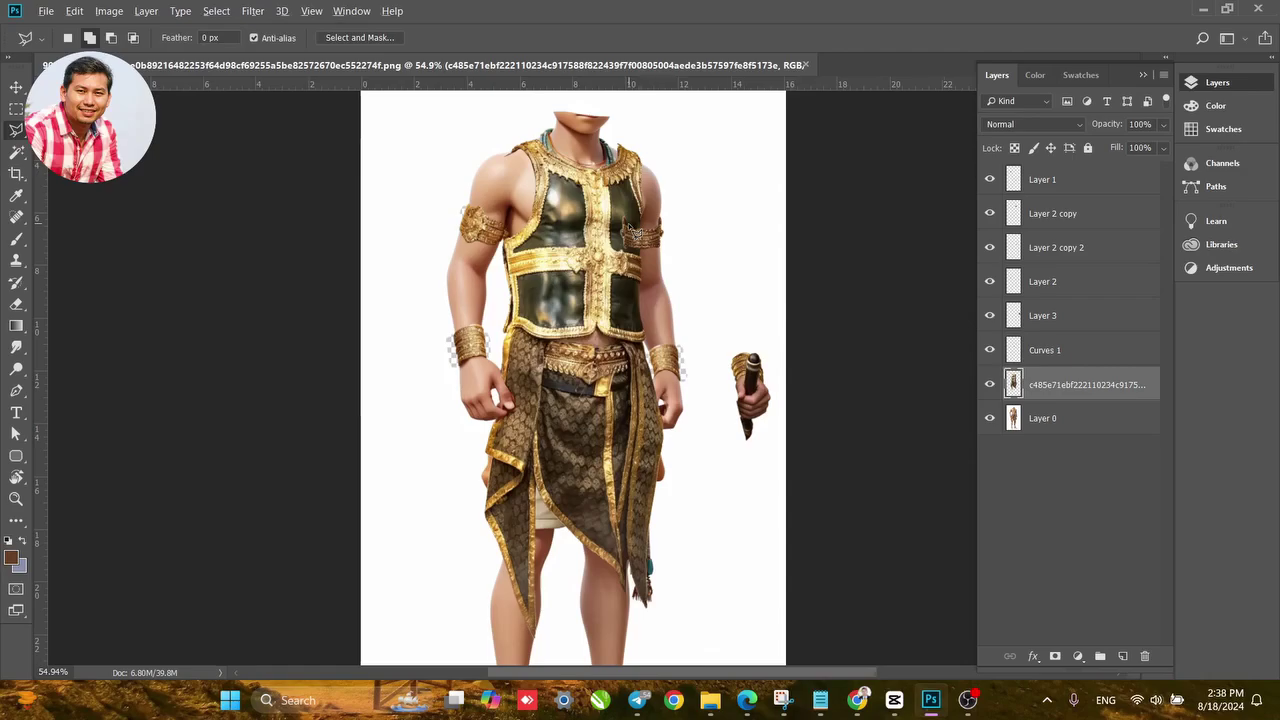
{"action": "scroll", "coordinate": [520, 360], "scroll_direction": "up", "scroll_amount": 8}
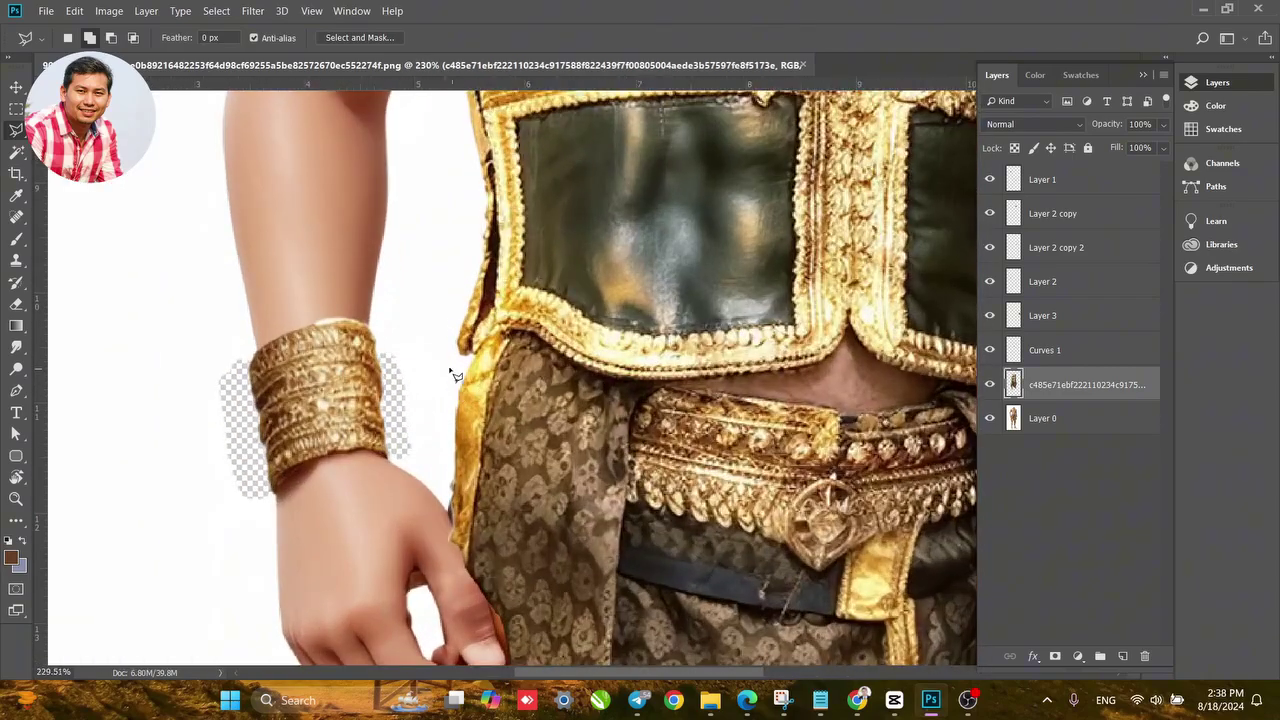
Trace the vest's lower gold edge with the Polygonal Lasso, from the hip beside the wrist across the belly to the opposite side.
{"action": "left_click", "coordinate": [441, 358]}
{"action": "left_click", "coordinate": [493, 339]}
{"action": "left_click", "coordinate": [507, 332]}
{"action": "left_click", "coordinate": [523, 332]}
{"action": "left_click", "coordinate": [552, 349]}
{"action": "left_click", "coordinate": [567, 359]}
{"action": "left_click", "coordinate": [597, 373]}
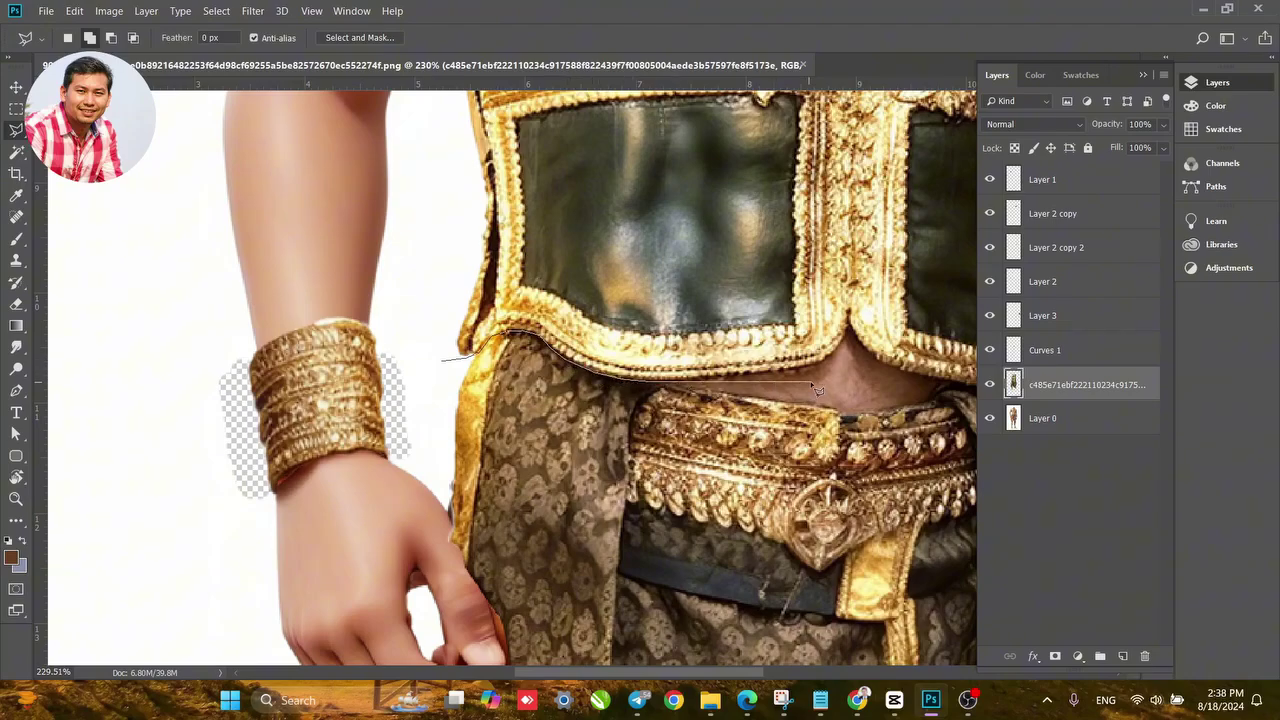
{"action": "left_click_drag", "start_coordinate": [857, 384], "coordinate": [605, 391]}
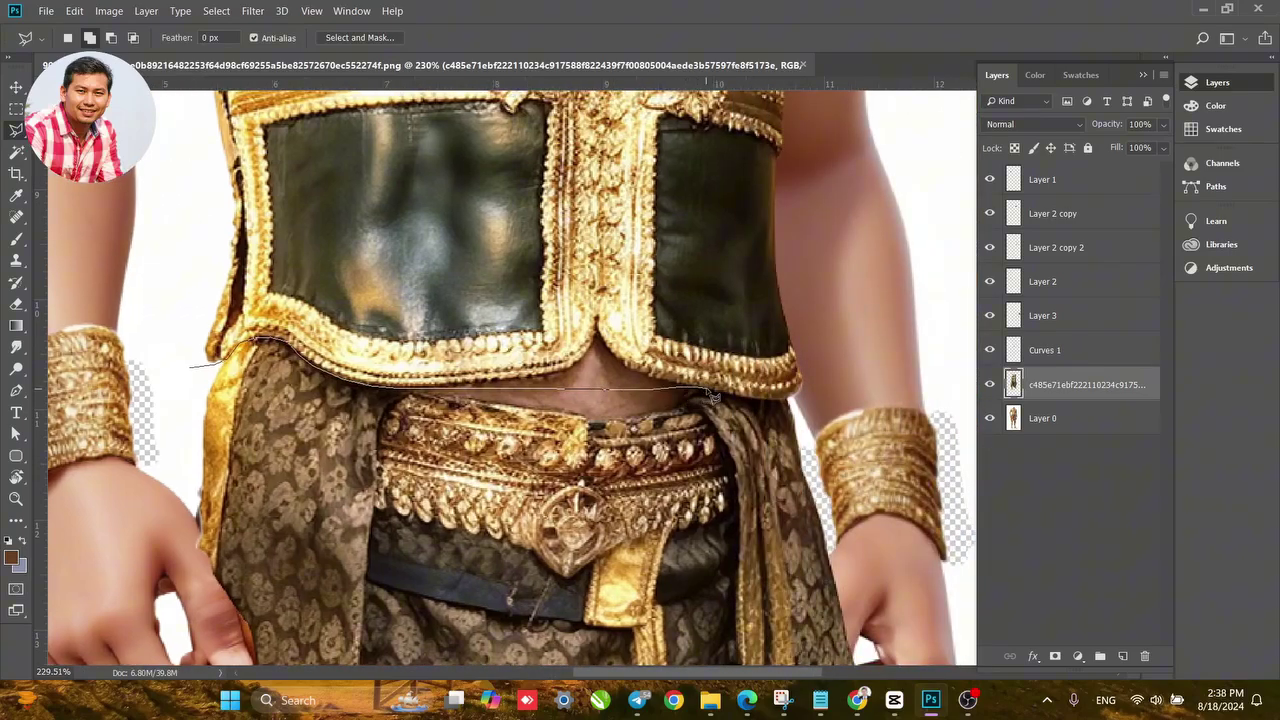
{"action": "left_click", "coordinate": [790, 400]}
{"action": "left_click", "coordinate": [818, 396]}
{"action": "left_click", "coordinate": [841, 363]}
Continue the lasso outline up the far side, across the neck and shoulders and back down, closing the selection around the vest.
{"action": "left_click_drag", "start_coordinate": [828, 203], "coordinate": [825, 533]}
{"action": "scroll", "coordinate": [822, 382], "scroll_direction": "up", "scroll_amount": 10}
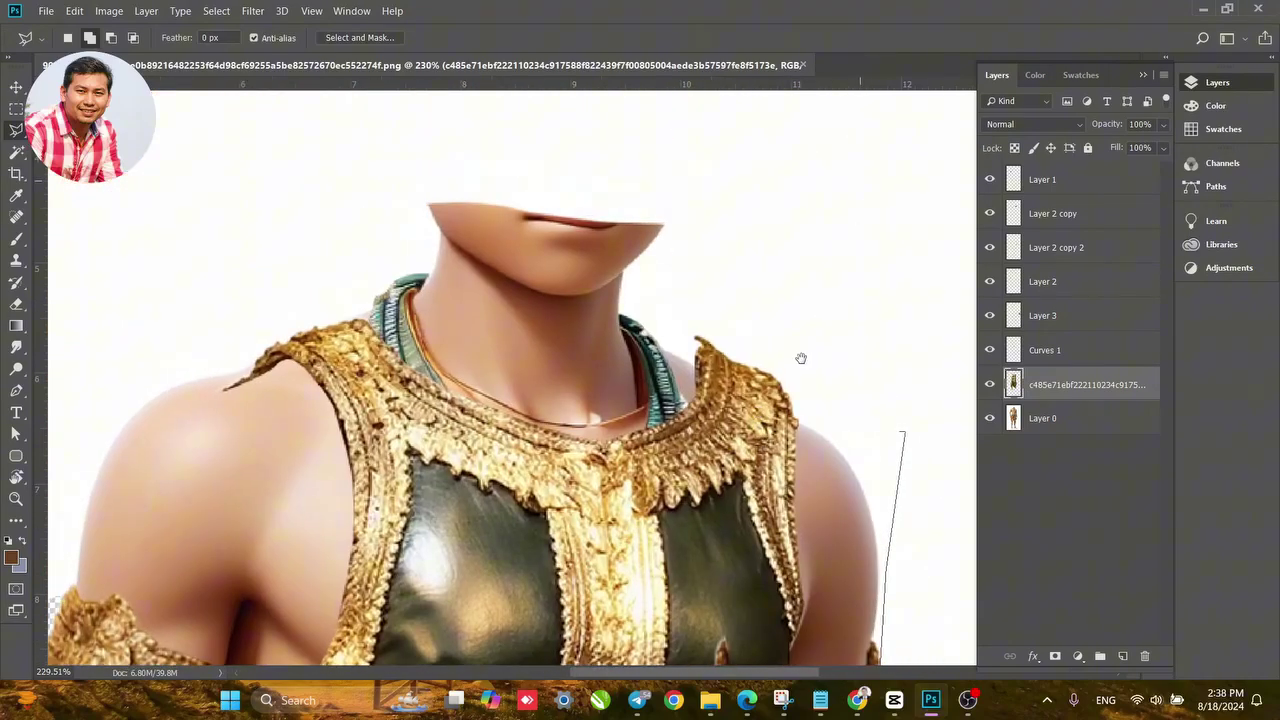
{"action": "left_click", "coordinate": [826, 264]}
{"action": "left_click", "coordinate": [672, 229]}
{"action": "left_click", "coordinate": [535, 213]}
{"action": "left_click", "coordinate": [272, 265]}
{"action": "left_click_drag", "start_coordinate": [163, 366], "coordinate": [311, 272]}
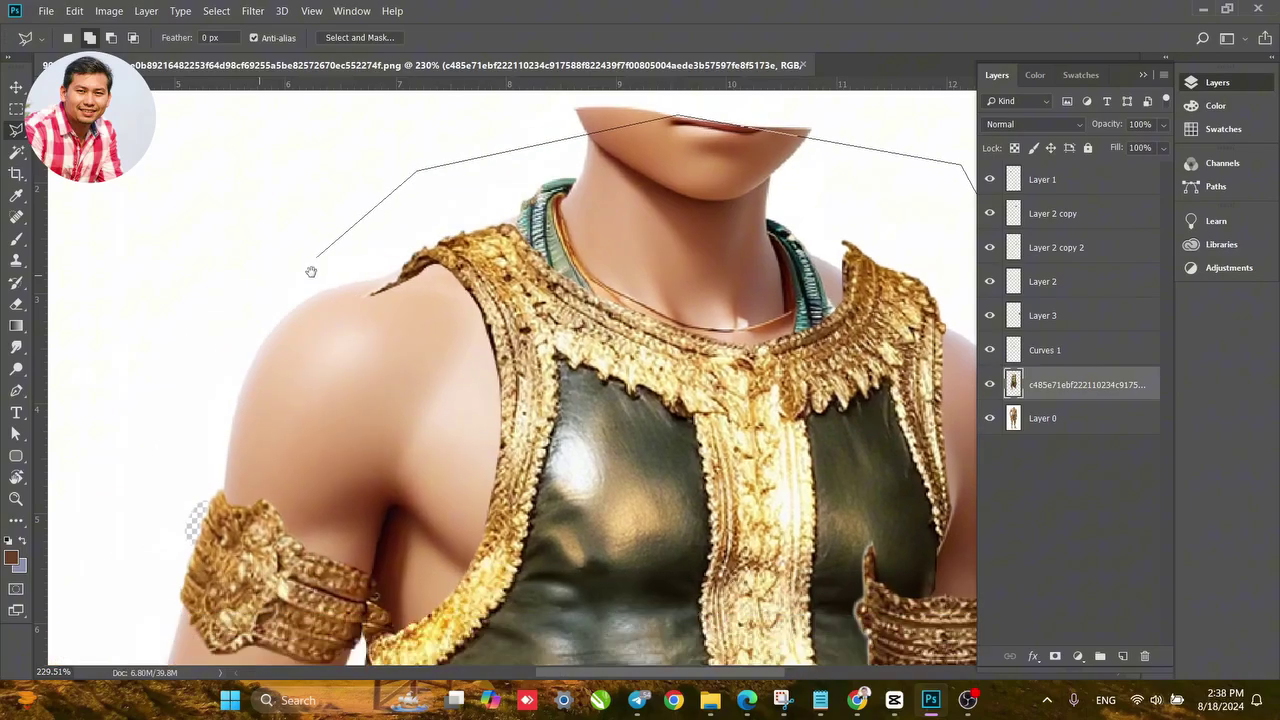
{"action": "left_click", "coordinate": [308, 378]}
{"action": "scroll", "coordinate": [303, 537], "scroll_direction": "down", "scroll_amount": 8}
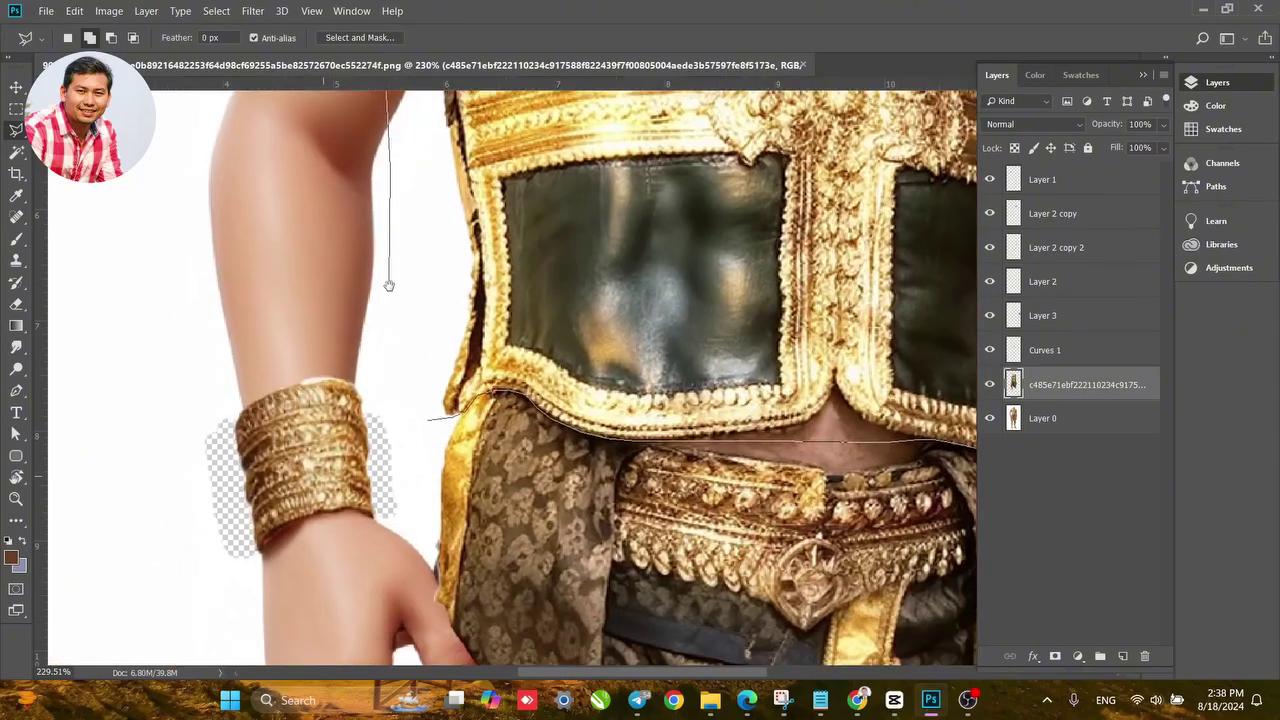
{"action": "left_click", "coordinate": [391, 388]}
{"action": "left_click", "coordinate": [430, 418]}
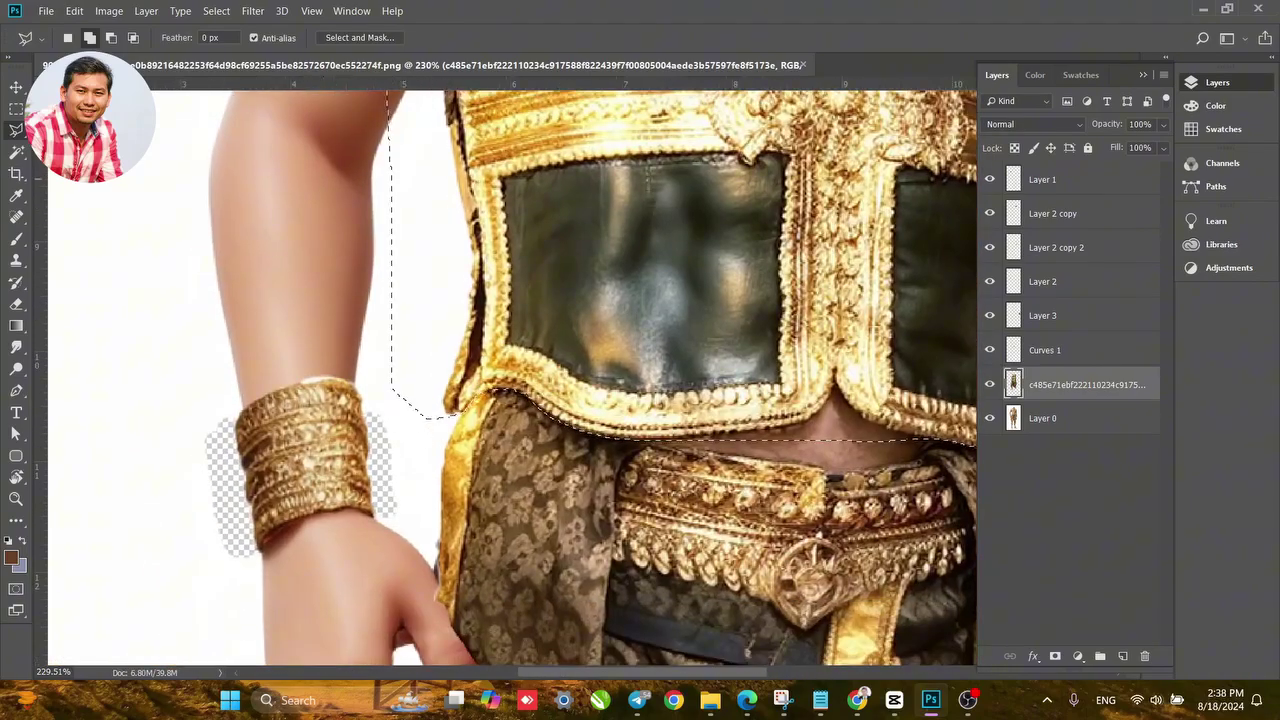
Cut the selected vest out of the costume layer and paste it in place on a new layer.
{"action": "left_click", "coordinate": [17, 88]}
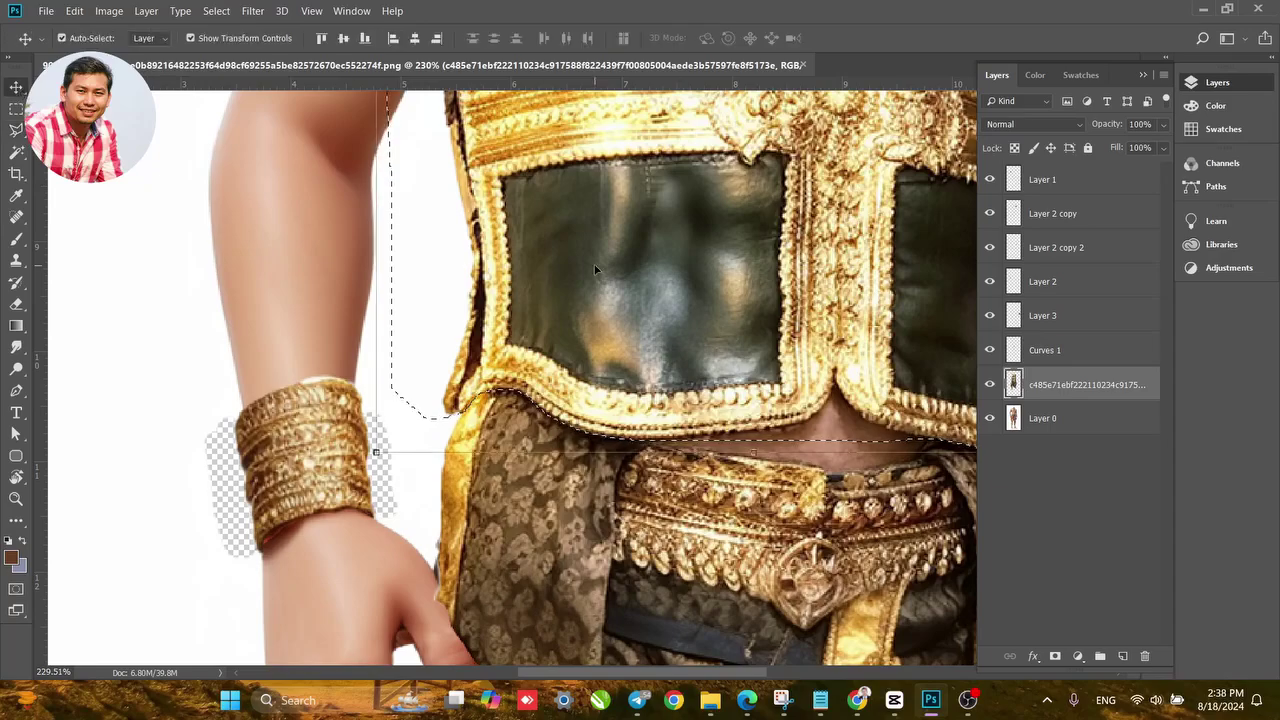
{"action": "key", "text": "Delete"}
{"action": "key", "text": "ctrl+d"}
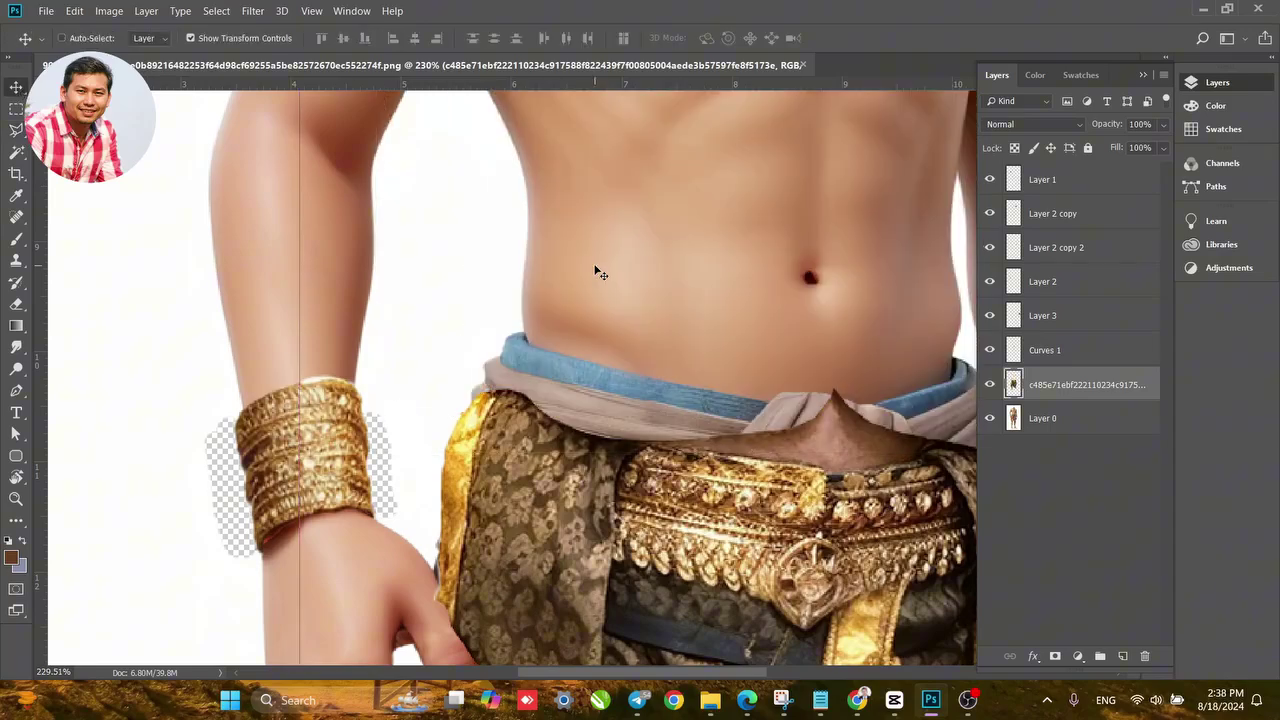
{"action": "key", "text": "ctrl+v"}
{"action": "scroll", "coordinate": [594, 272], "scroll_direction": "down", "scroll_amount": 6}
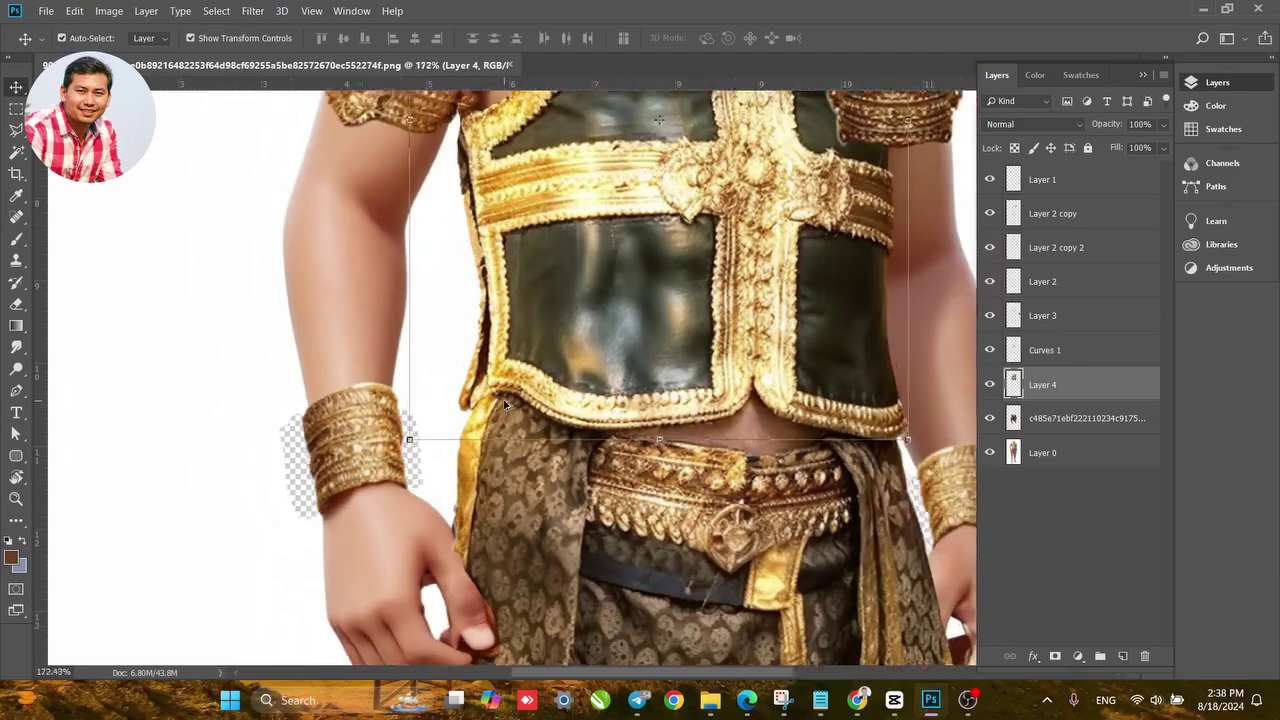
Try moving the separated vest slightly down on the torso and undo the move.
{"action": "scroll", "coordinate": [565, 293], "scroll_direction": "up", "scroll_amount": 5}
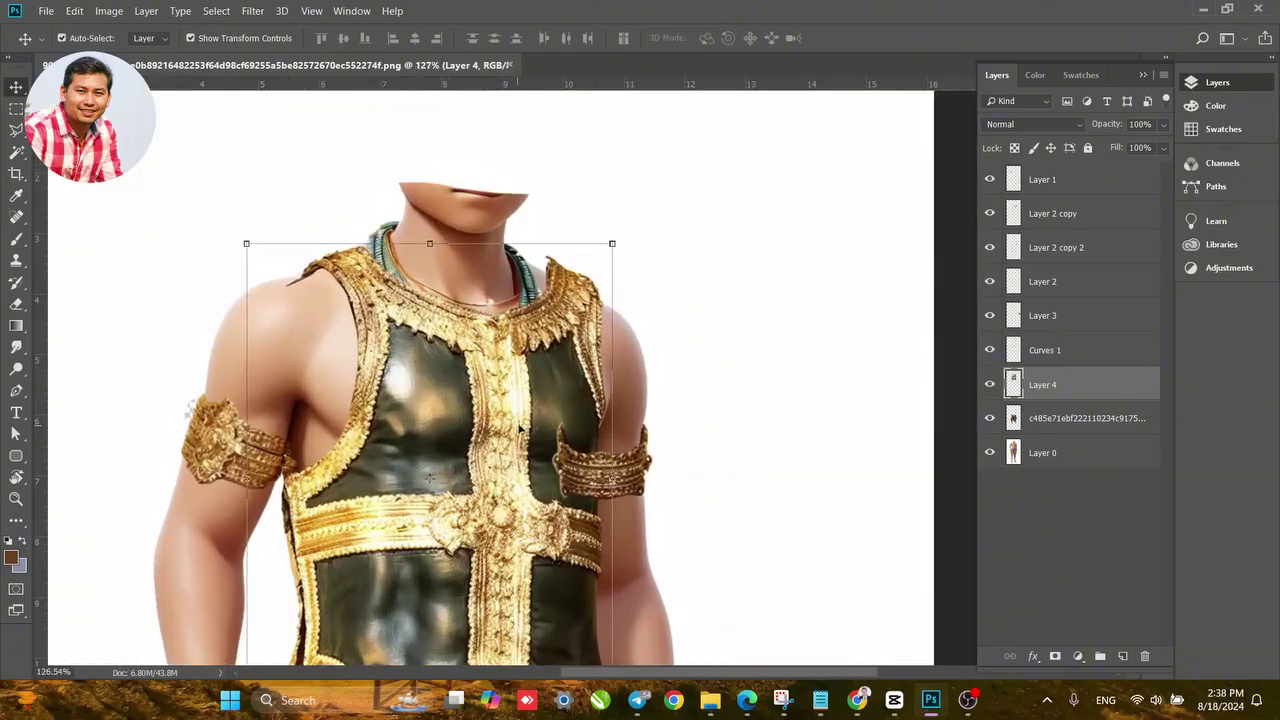
{"action": "left_click_drag", "start_coordinate": [520, 428], "coordinate": [570, 318]}
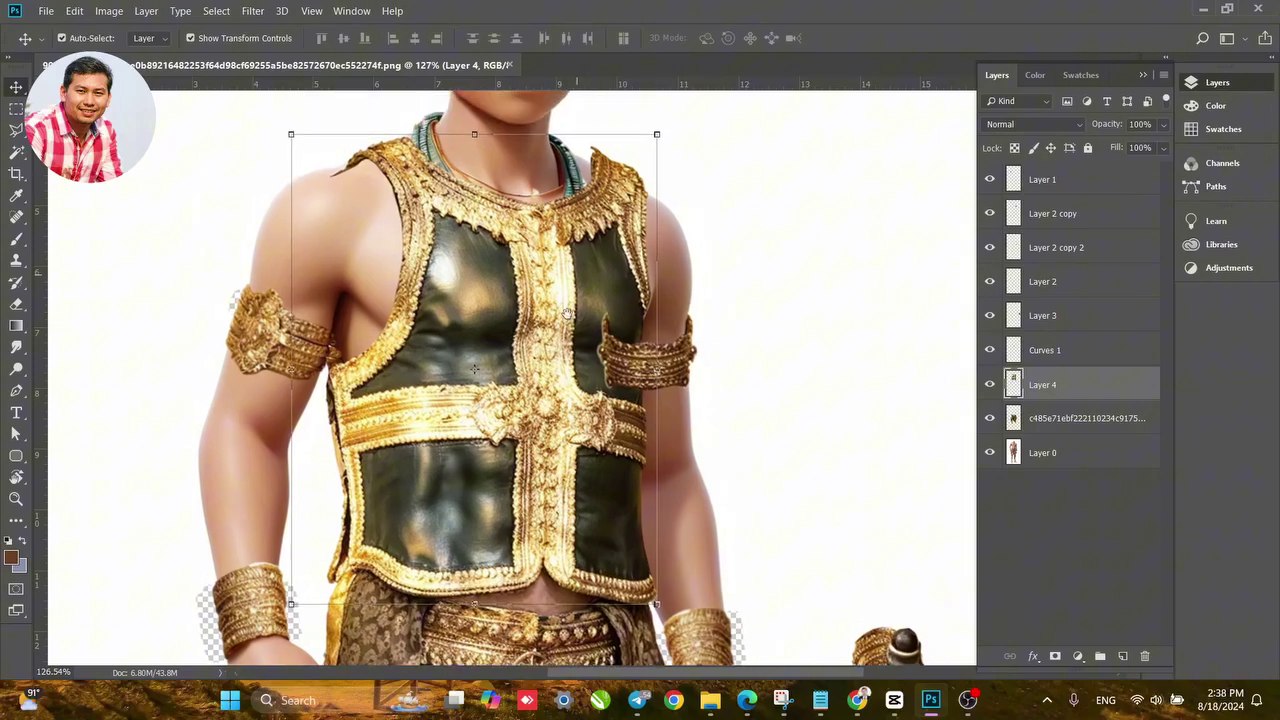
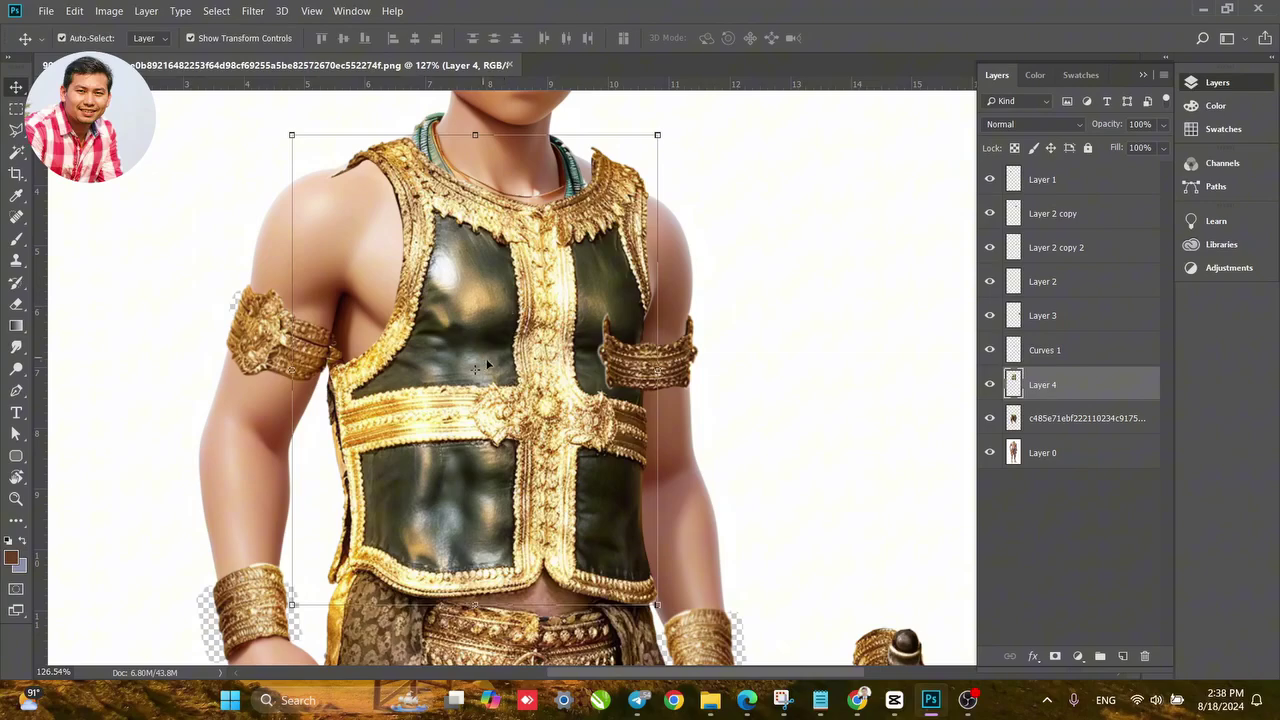
{"action": "left_click_drag", "start_coordinate": [487, 365], "coordinate": [495, 391]}
{"action": "key", "text": "ctrl+z"}
Warp the vest layer, lifting one shoulder strap toward the neck and pulling the opposite shoulder corner inward.
{"action": "left_click", "coordinate": [849, 329]}
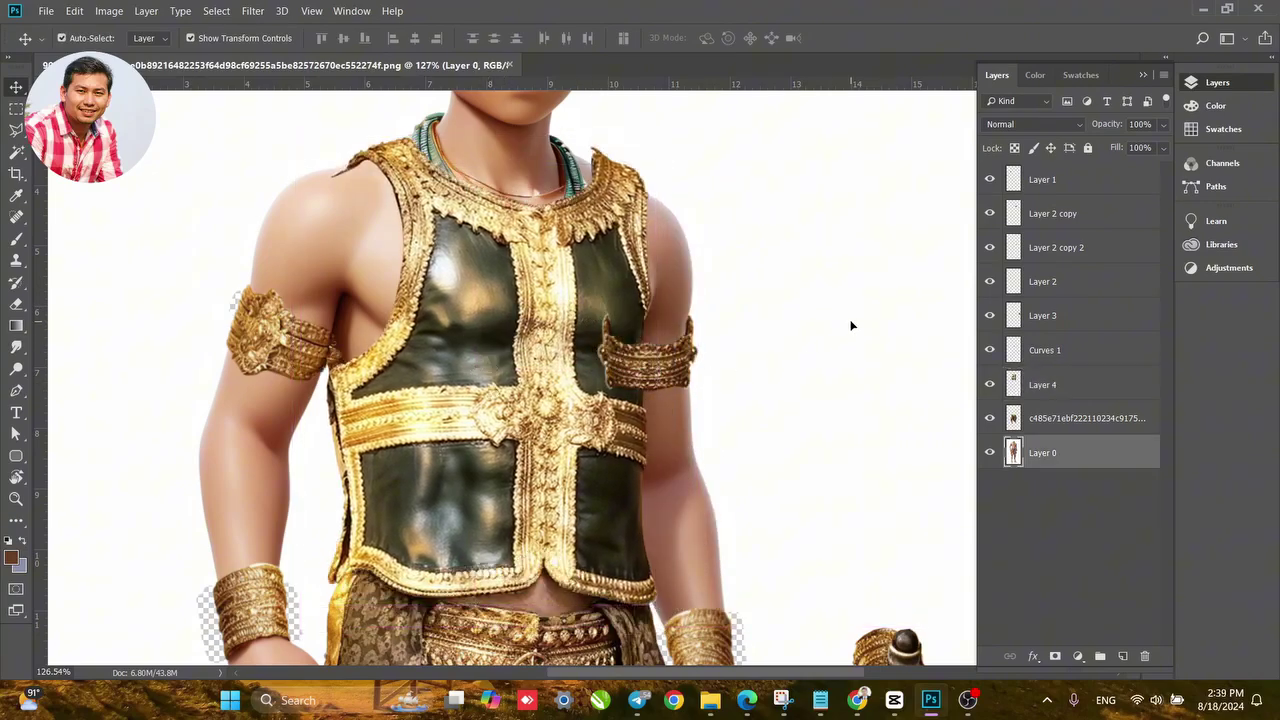
{"action": "left_click_drag", "start_coordinate": [582, 266], "coordinate": [566, 328]}
{"action": "left_click", "coordinate": [564, 326]}
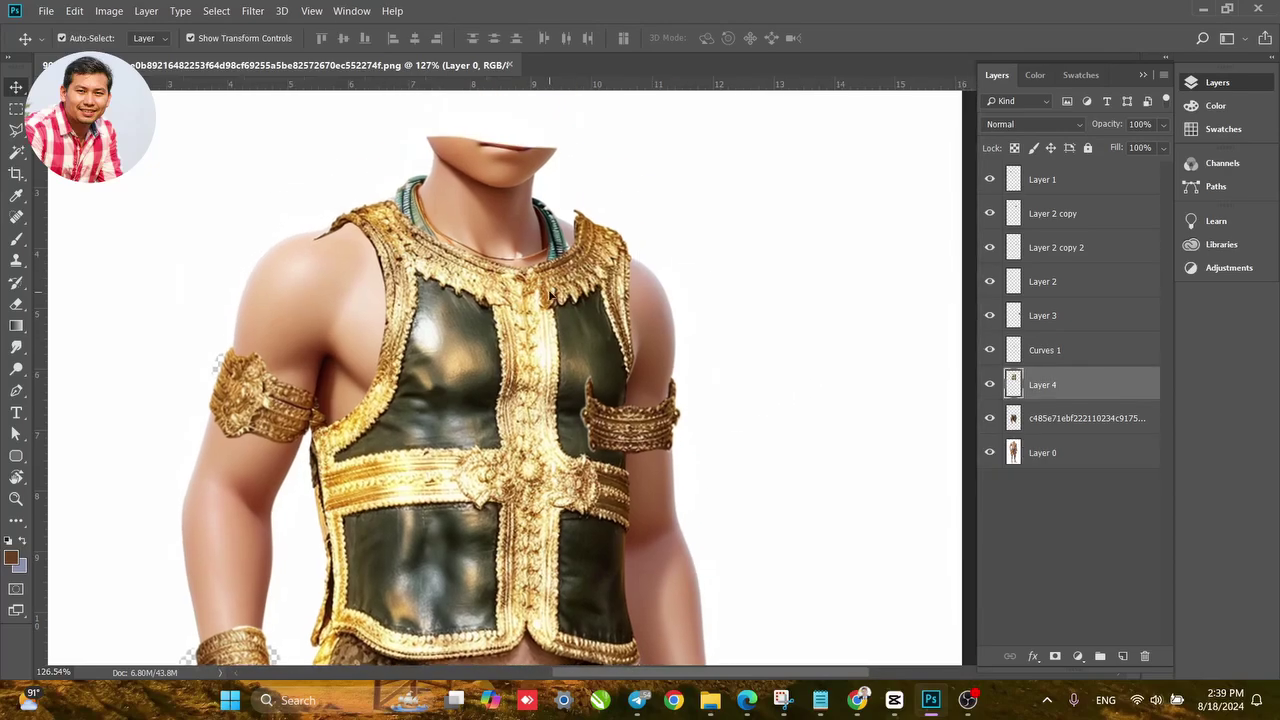
{"action": "key", "text": "ctrl+t"}
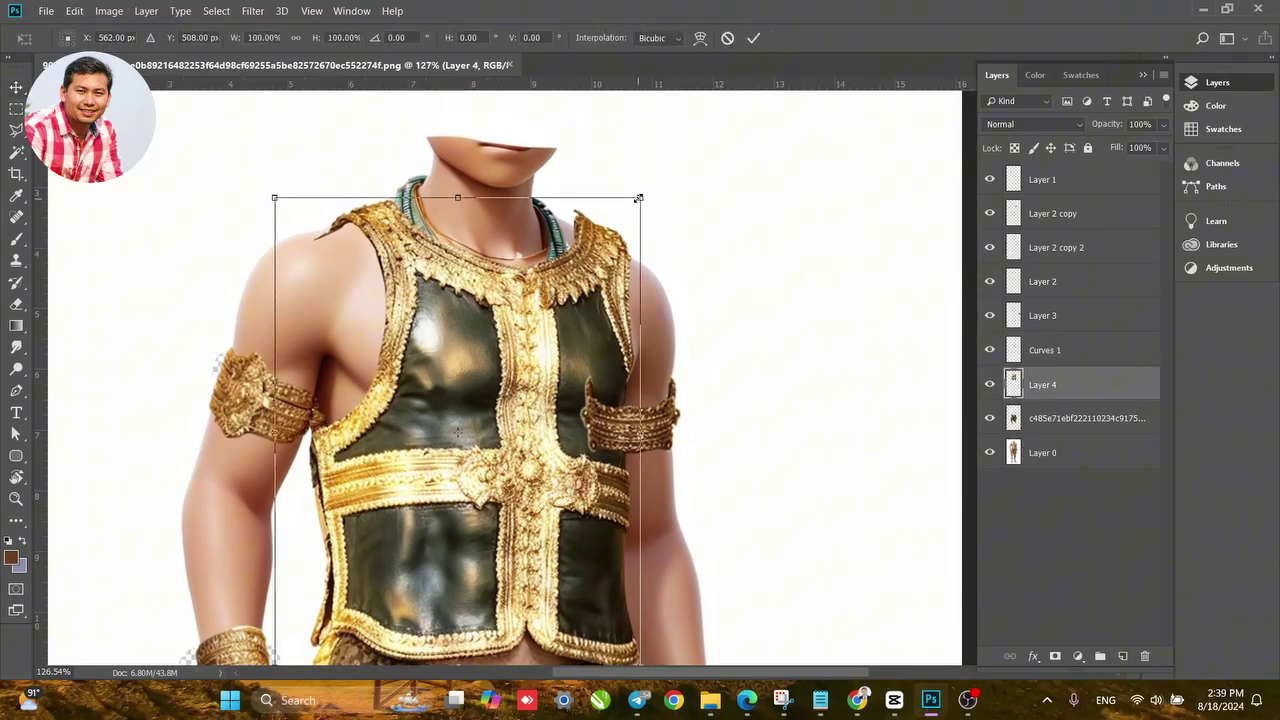
{"action": "right_click", "coordinate": [542, 258]}
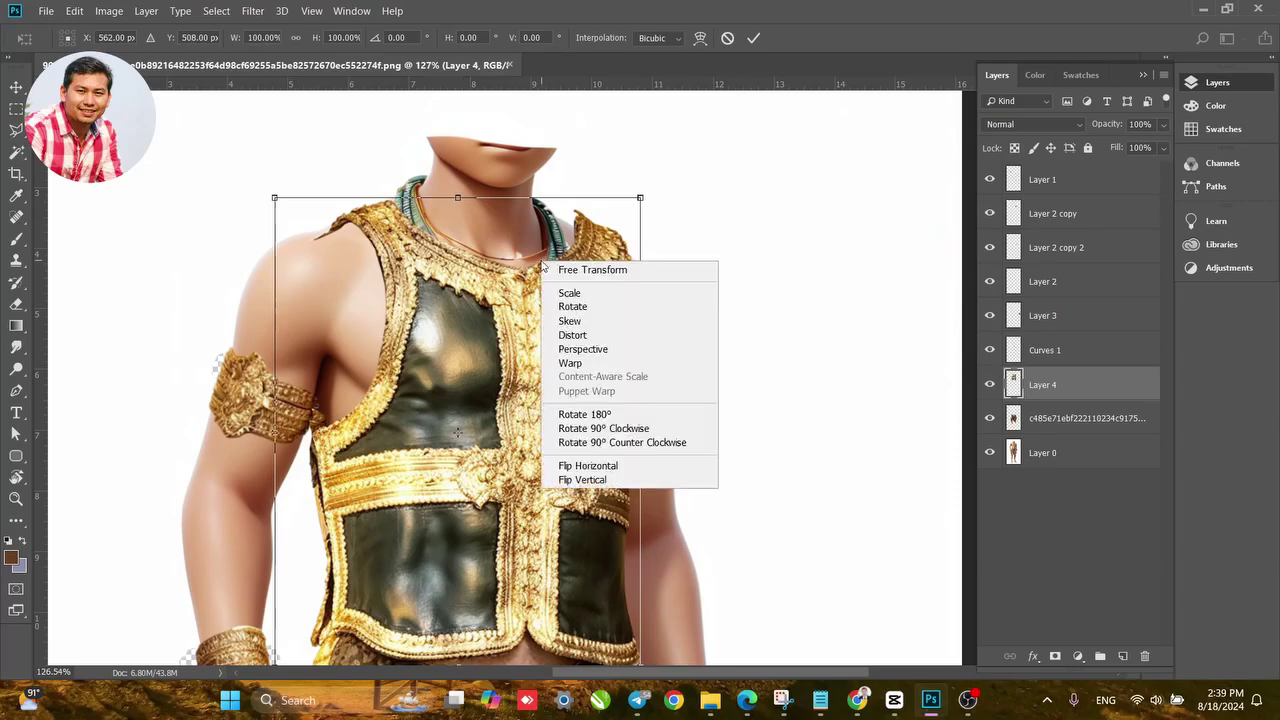
{"action": "left_click", "coordinate": [575, 362]}
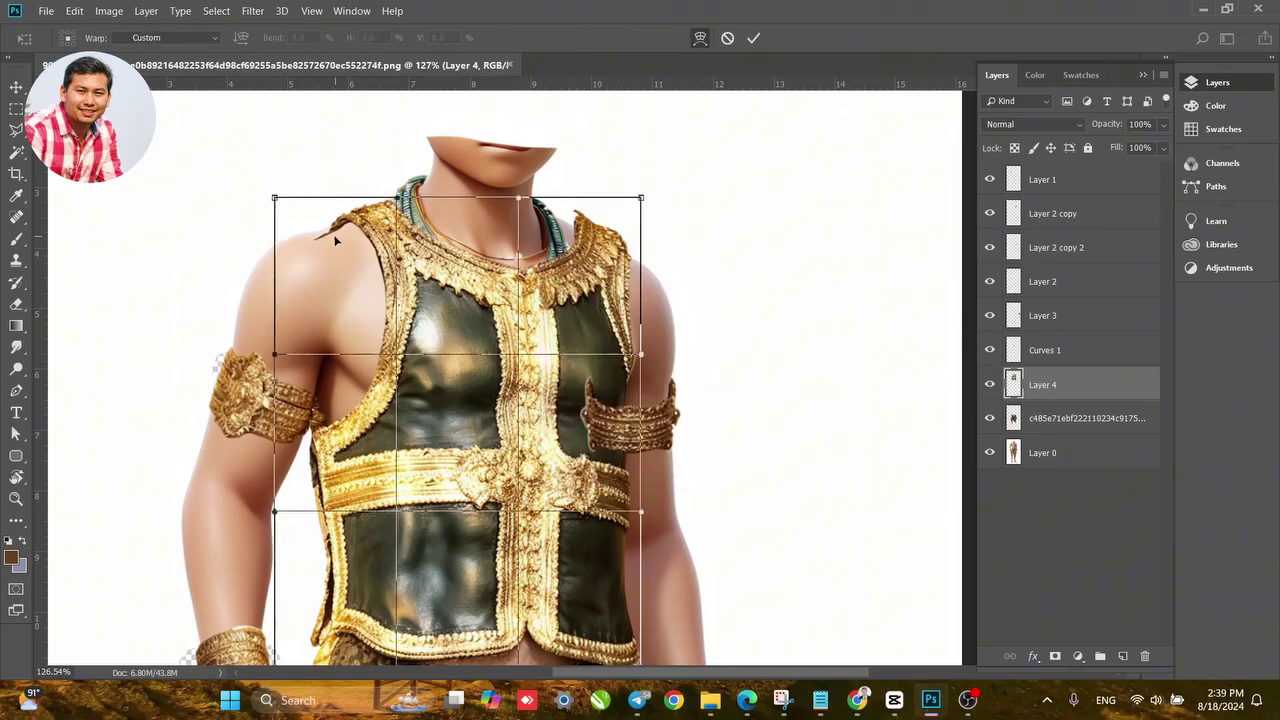
{"action": "left_click_drag", "start_coordinate": [336, 238], "coordinate": [364, 221]}
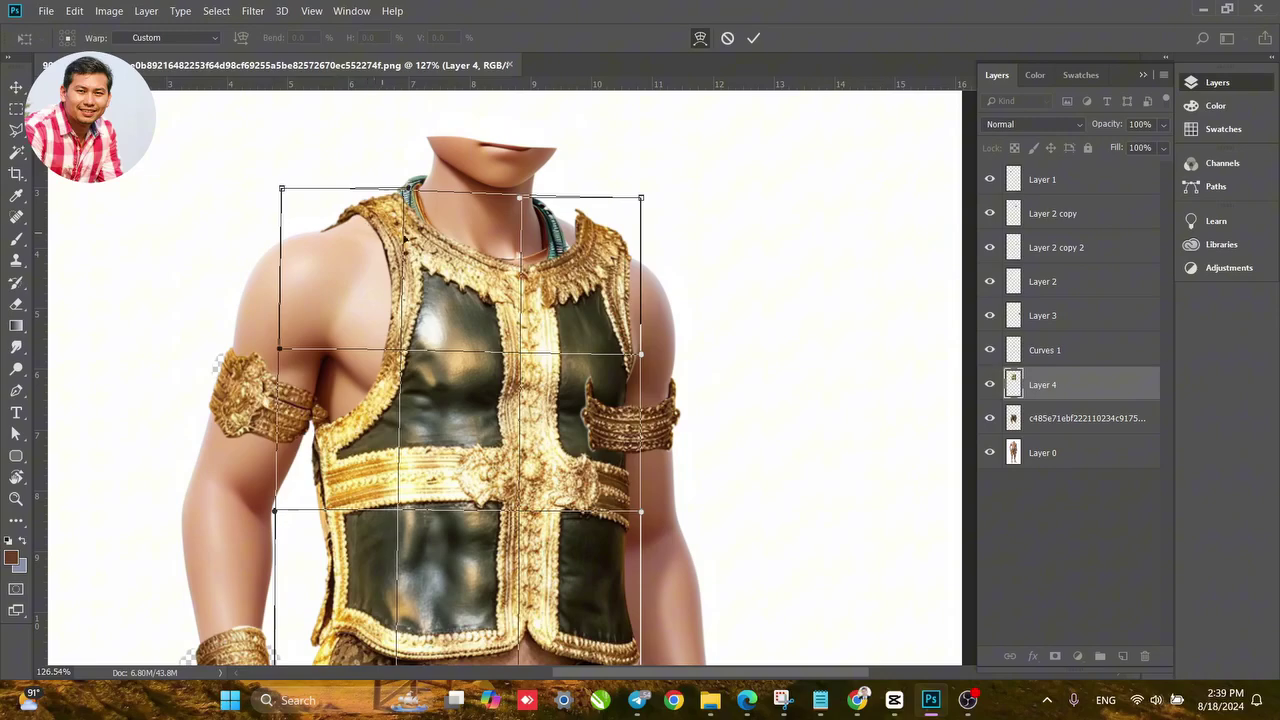
{"action": "left_click_drag", "start_coordinate": [641, 198], "coordinate": [582, 209]}
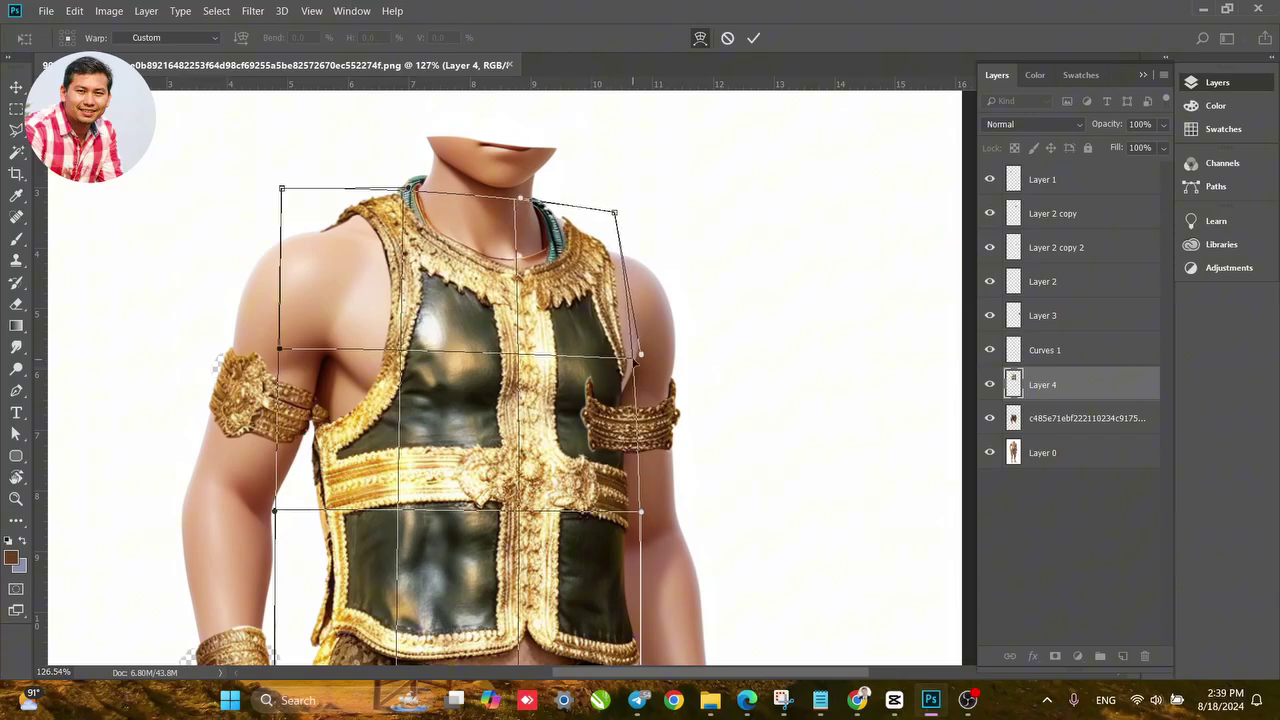
Warp the vest's far side, pulling the chest edge slightly outward and down and the waist edge slightly inward.
{"action": "left_click_drag", "start_coordinate": [638, 356], "coordinate": [651, 369]}
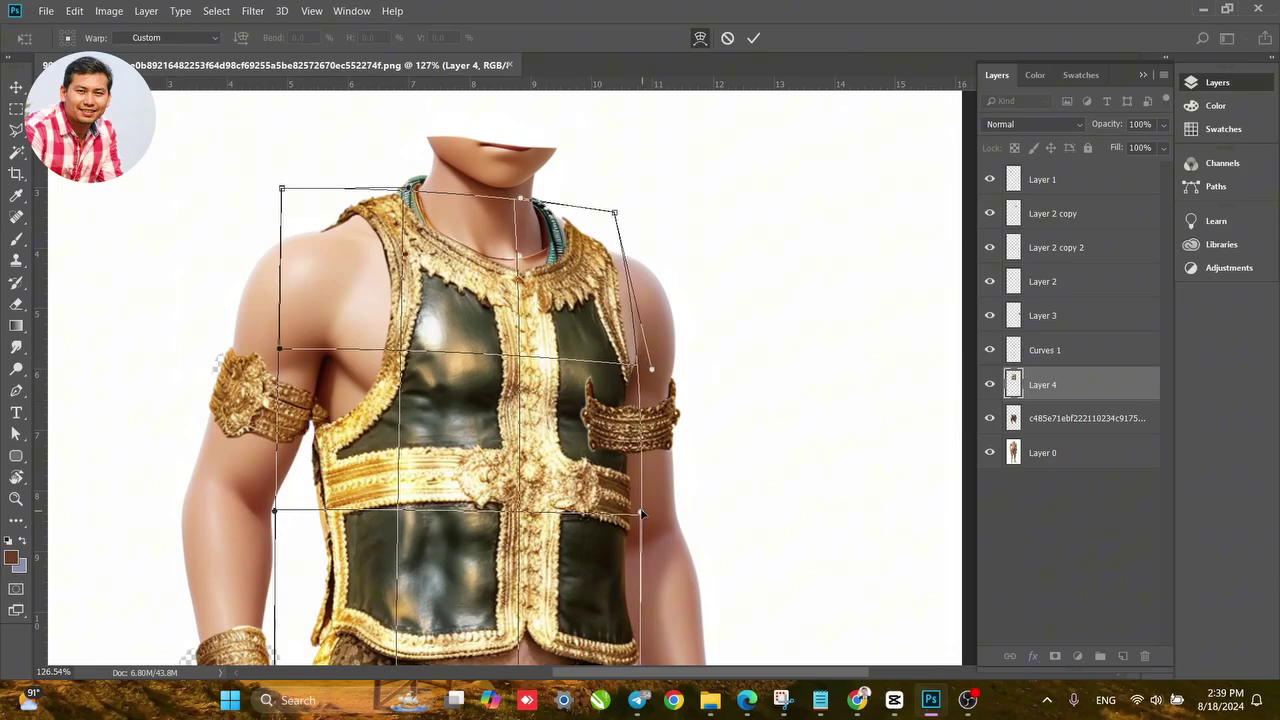
{"action": "left_click_drag", "start_coordinate": [642, 514], "coordinate": [635, 520]}
{"action": "scroll", "coordinate": [545, 519], "scroll_direction": "down", "scroll_amount": 5}
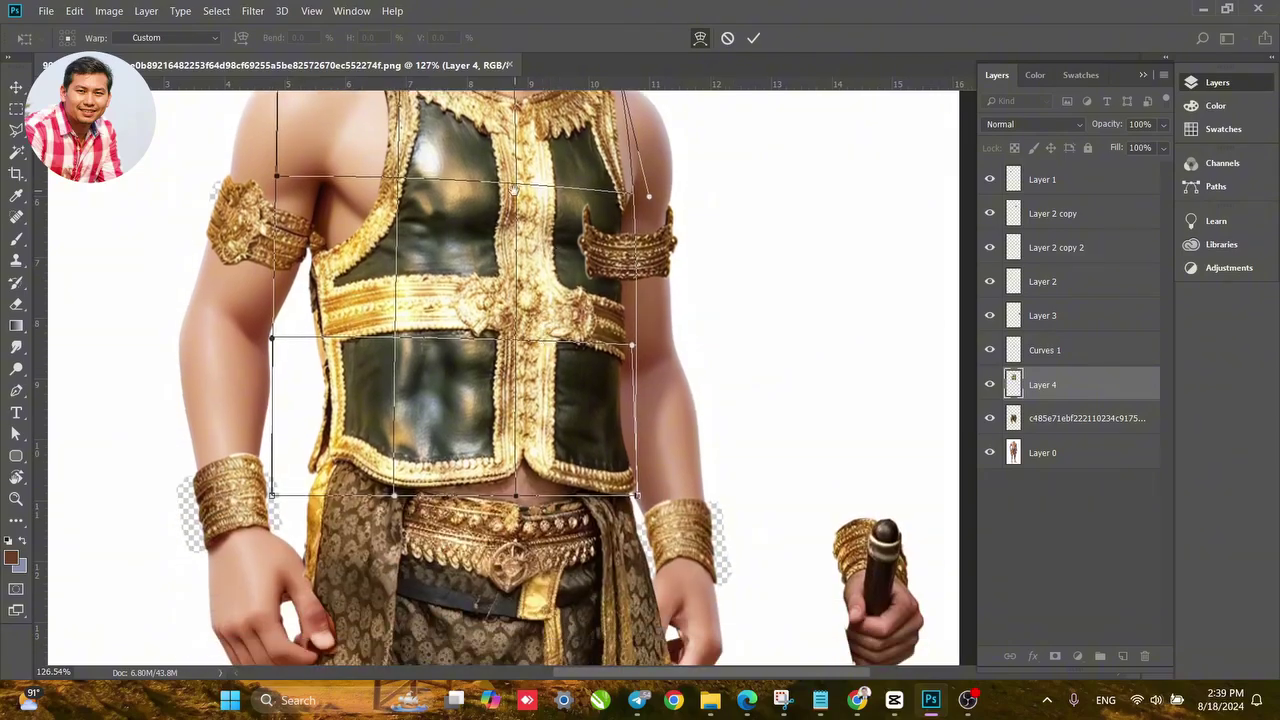
{"action": "scroll", "coordinate": [525, 440], "scroll_direction": "up", "scroll_amount": 5}
Examine how the warped vest fits the collar, shoulders and armholes, both close up and on the whole torso.
{"action": "scroll", "coordinate": [485, 350], "scroll_direction": "down", "scroll_amount": 5}
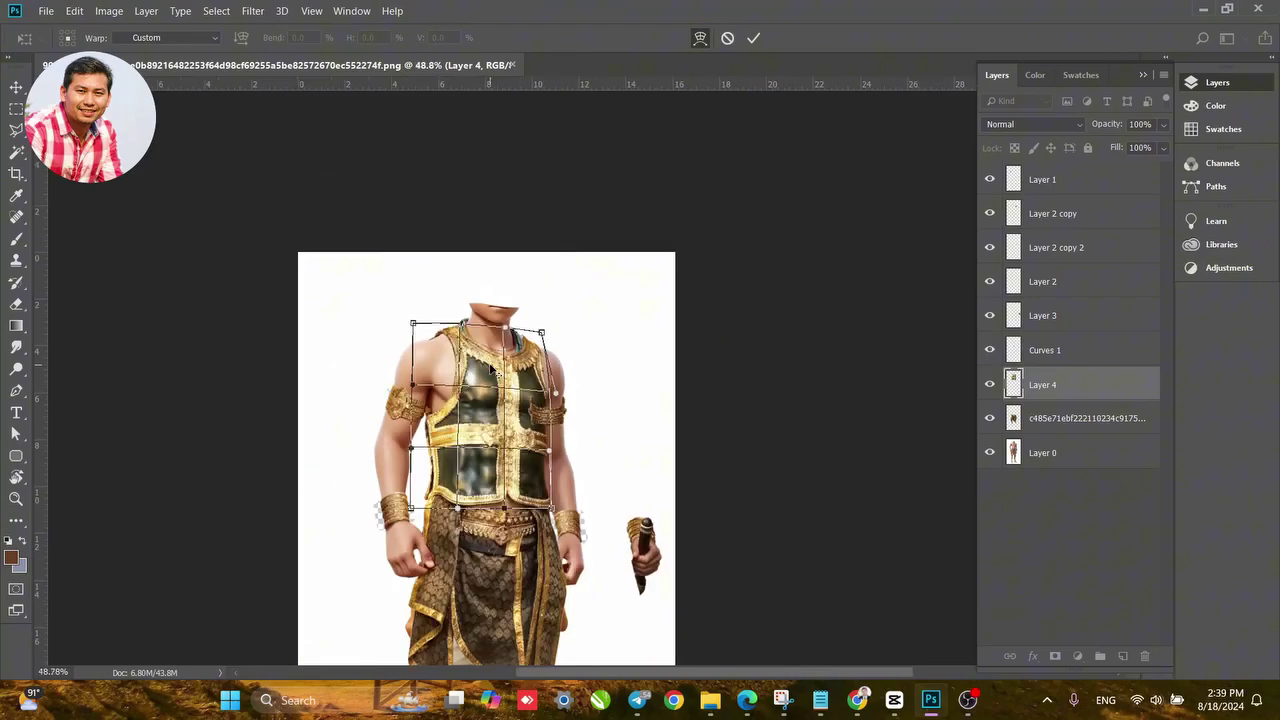
{"action": "scroll", "coordinate": [490, 370], "scroll_direction": "up", "scroll_amount": 5}
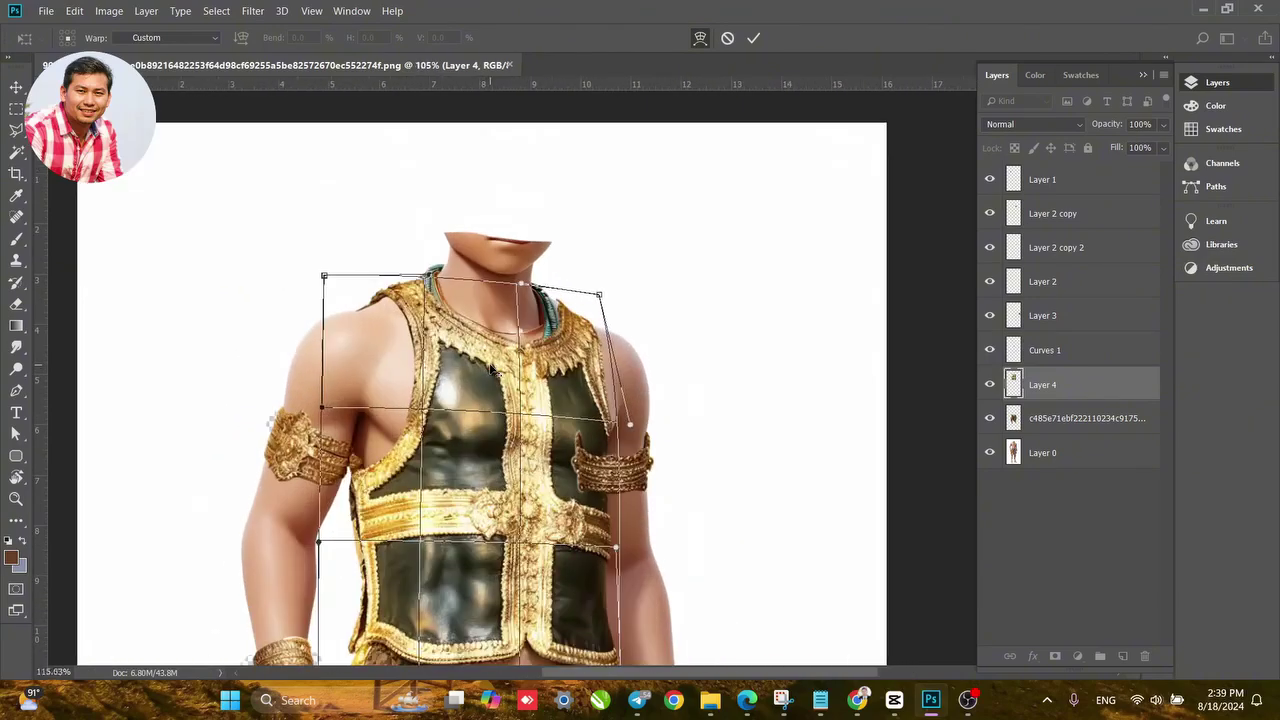
{"action": "key", "text": "alt+space"}
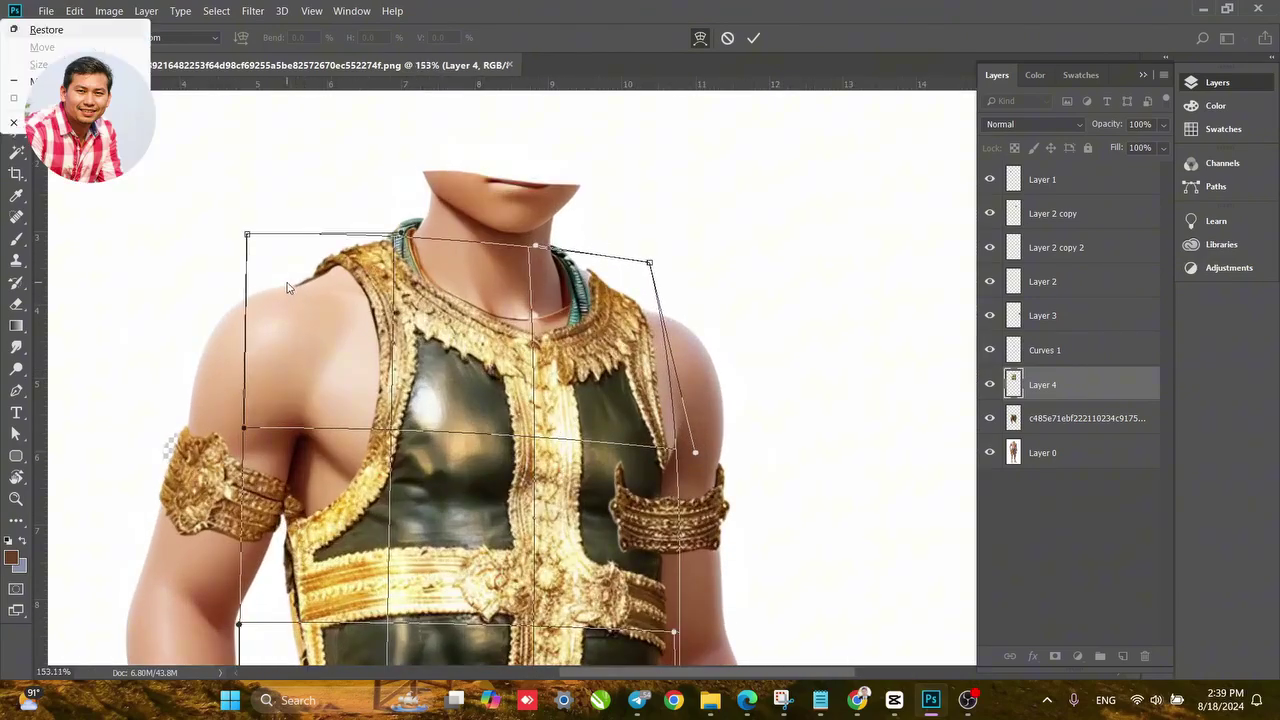
{"action": "key", "text": "Escape"}
{"action": "scroll", "coordinate": [305, 315], "scroll_direction": "up", "scroll_amount": 2}
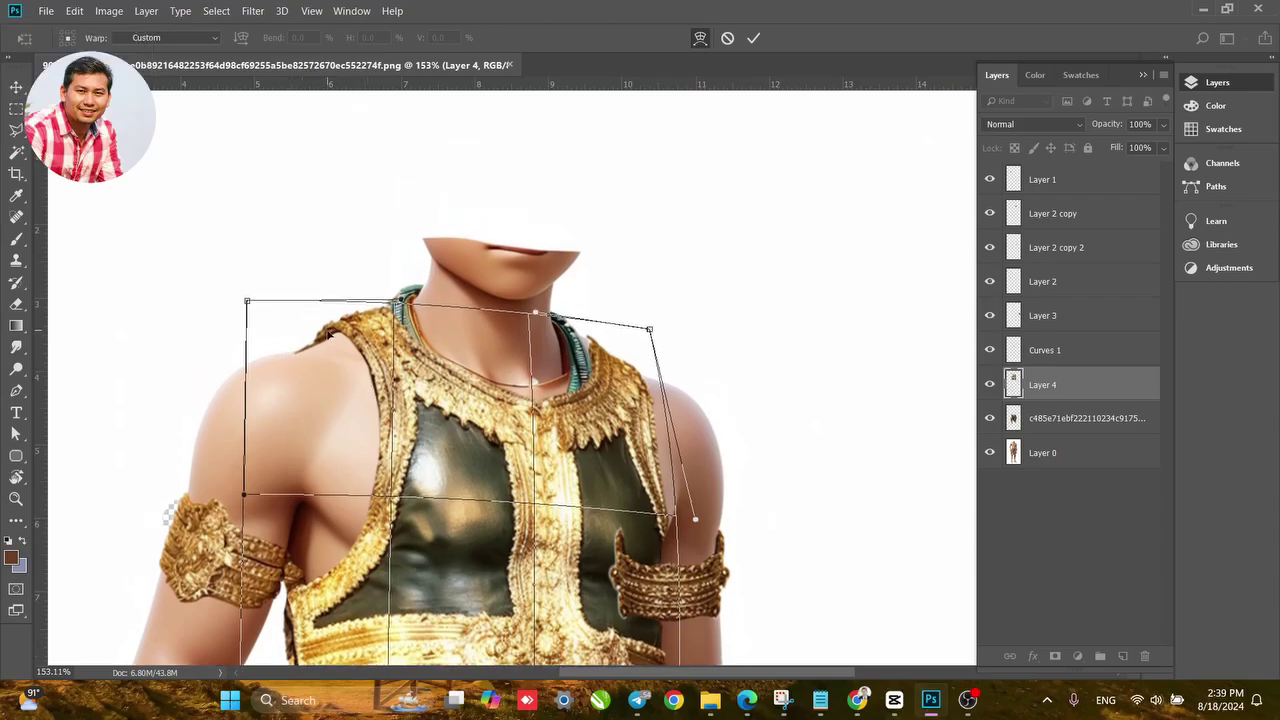
{"action": "scroll", "coordinate": [332, 348], "scroll_direction": "up", "scroll_amount": 3}
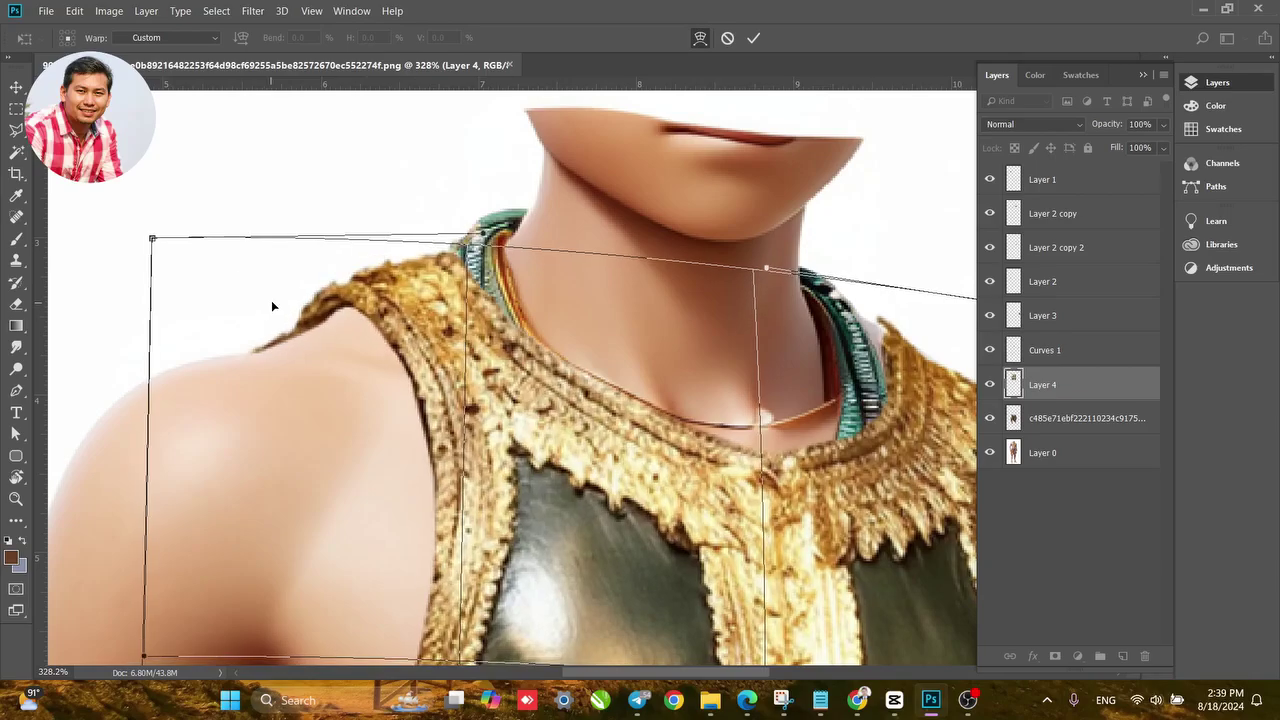
{"action": "scroll", "coordinate": [325, 357], "scroll_direction": "down", "scroll_amount": 6}
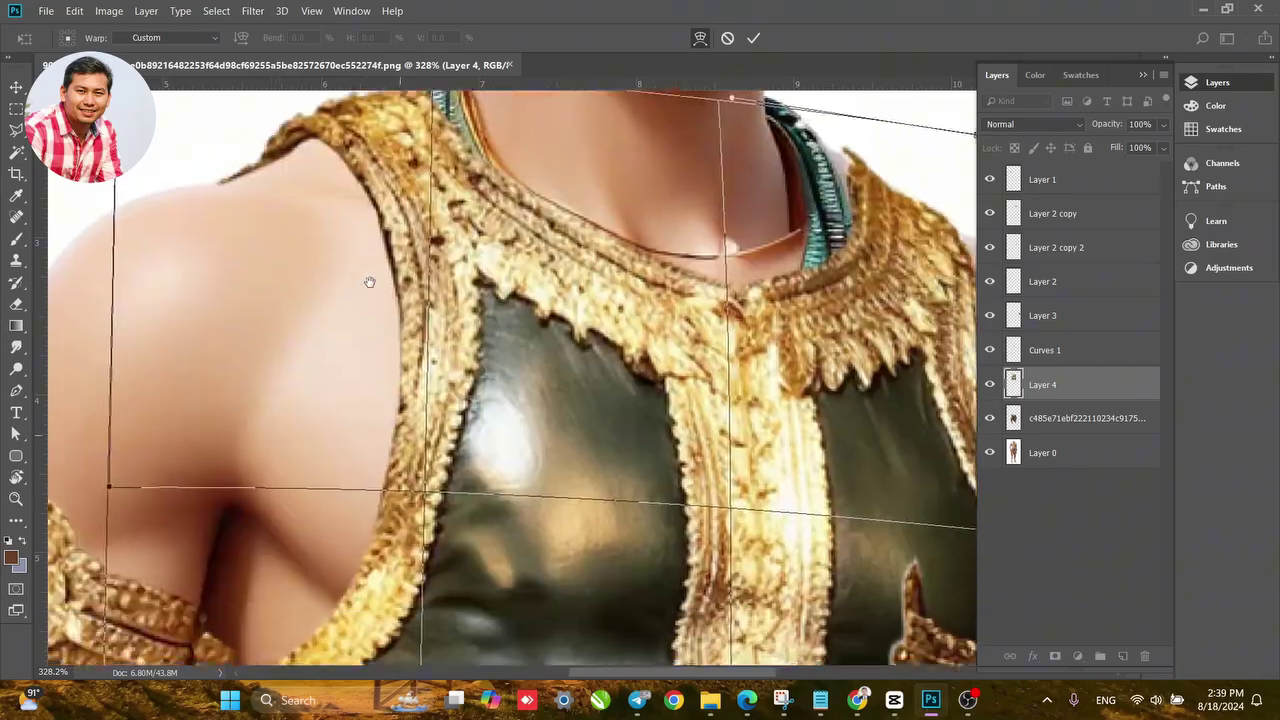
{"action": "scroll", "coordinate": [433, 385], "scroll_direction": "down", "scroll_amount": 4}
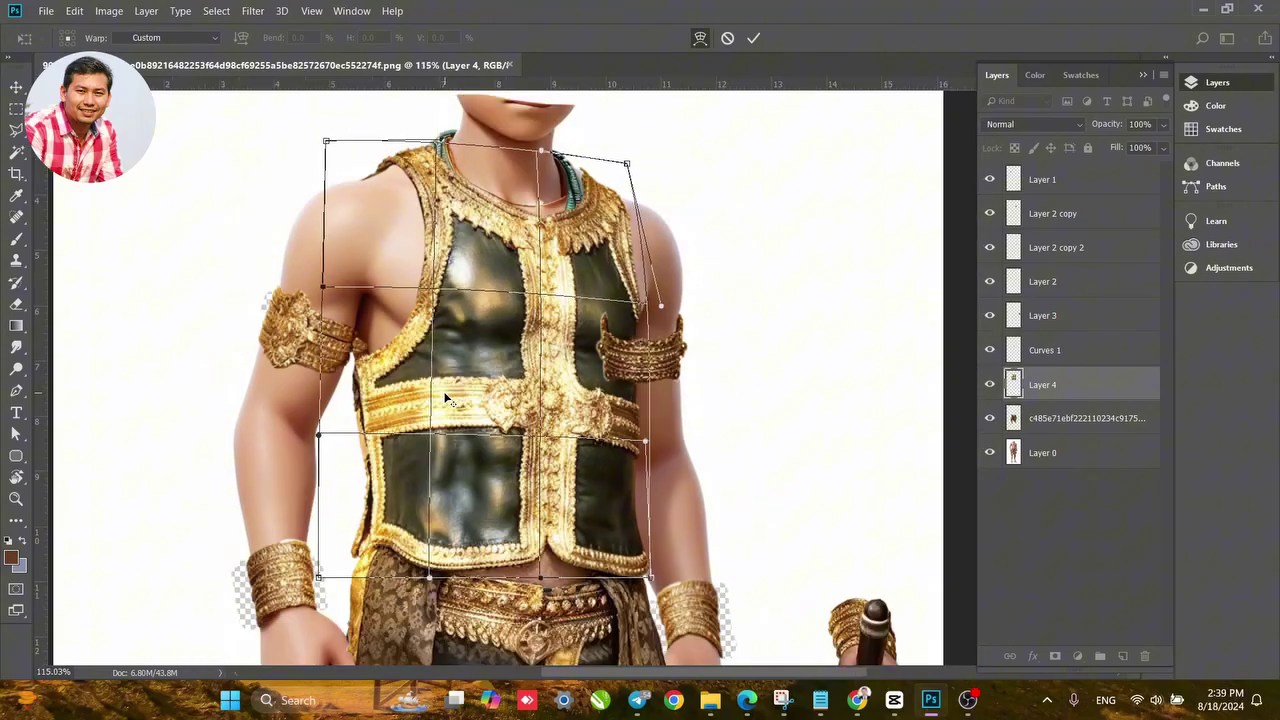
Inspect the figure from the vest hem down over the belt, skirt, legs and anklets, and back up to the torso.
{"action": "key", "text": "alt+space"}
{"action": "left_click_drag", "start_coordinate": [487, 477], "coordinate": [540, 289]}
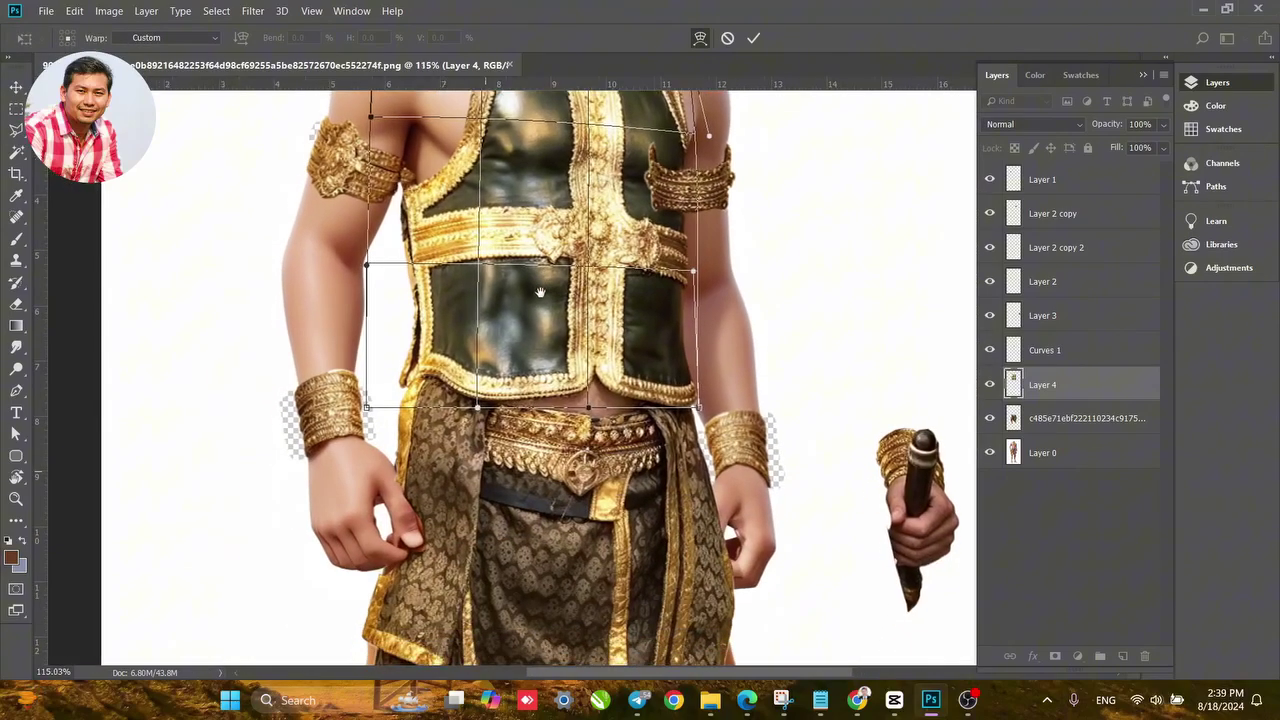
{"action": "left_click_drag", "start_coordinate": [552, 531], "coordinate": [589, 323]}
{"action": "left_click_drag", "start_coordinate": [597, 430], "coordinate": [595, 360]}
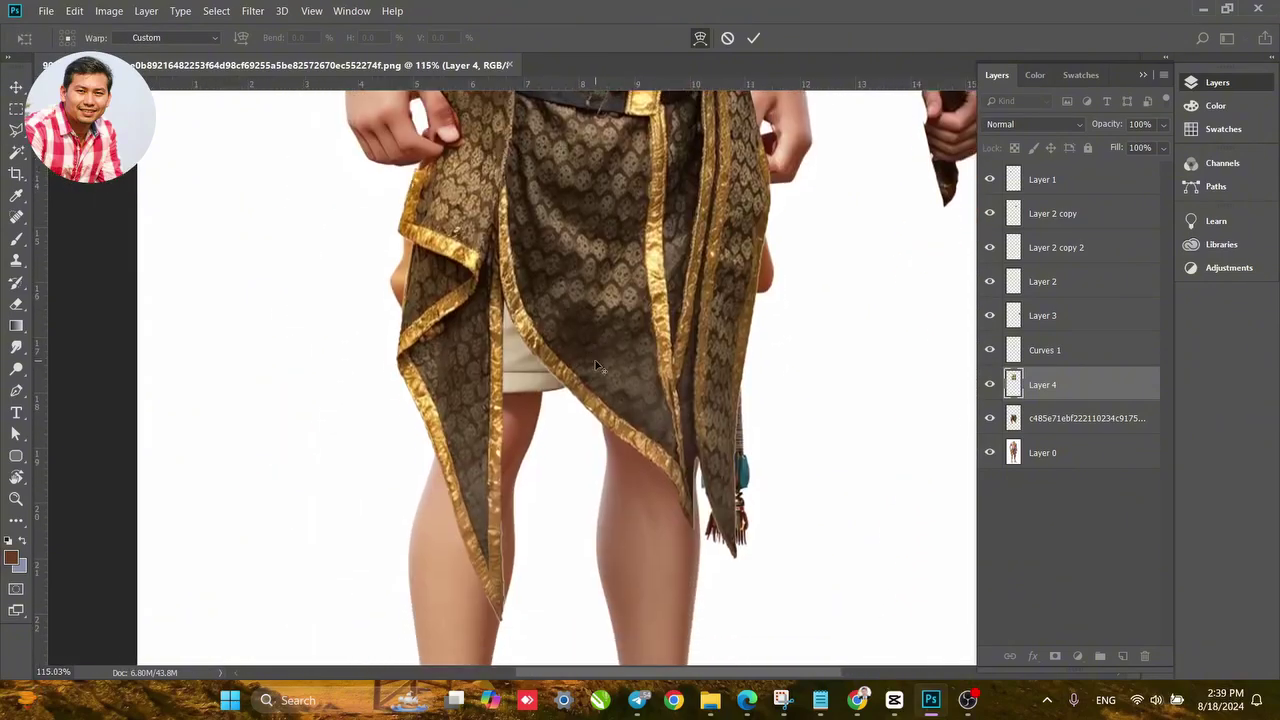
{"action": "scroll", "coordinate": [597, 365], "scroll_direction": "down", "scroll_amount": 1}
{"action": "scroll", "coordinate": [597, 365], "scroll_direction": "up", "scroll_amount": 1}
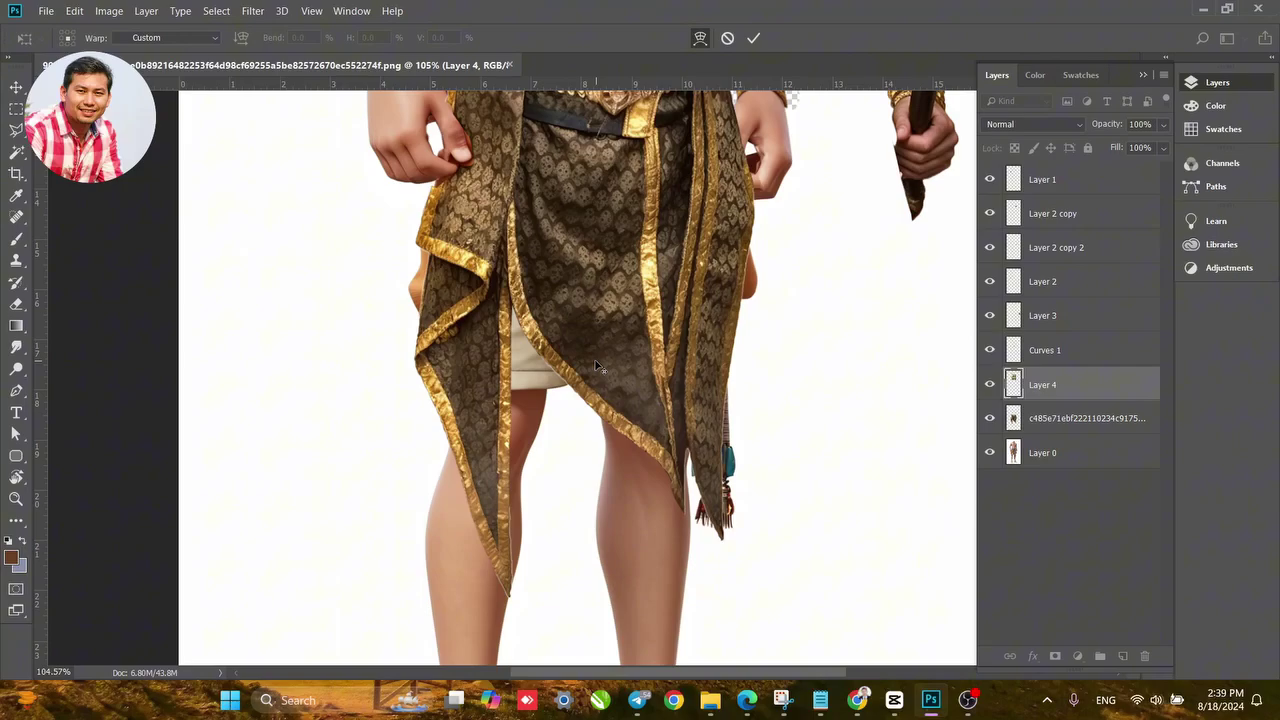
{"action": "scroll", "coordinate": [597, 365], "scroll_direction": "down", "scroll_amount": 3}
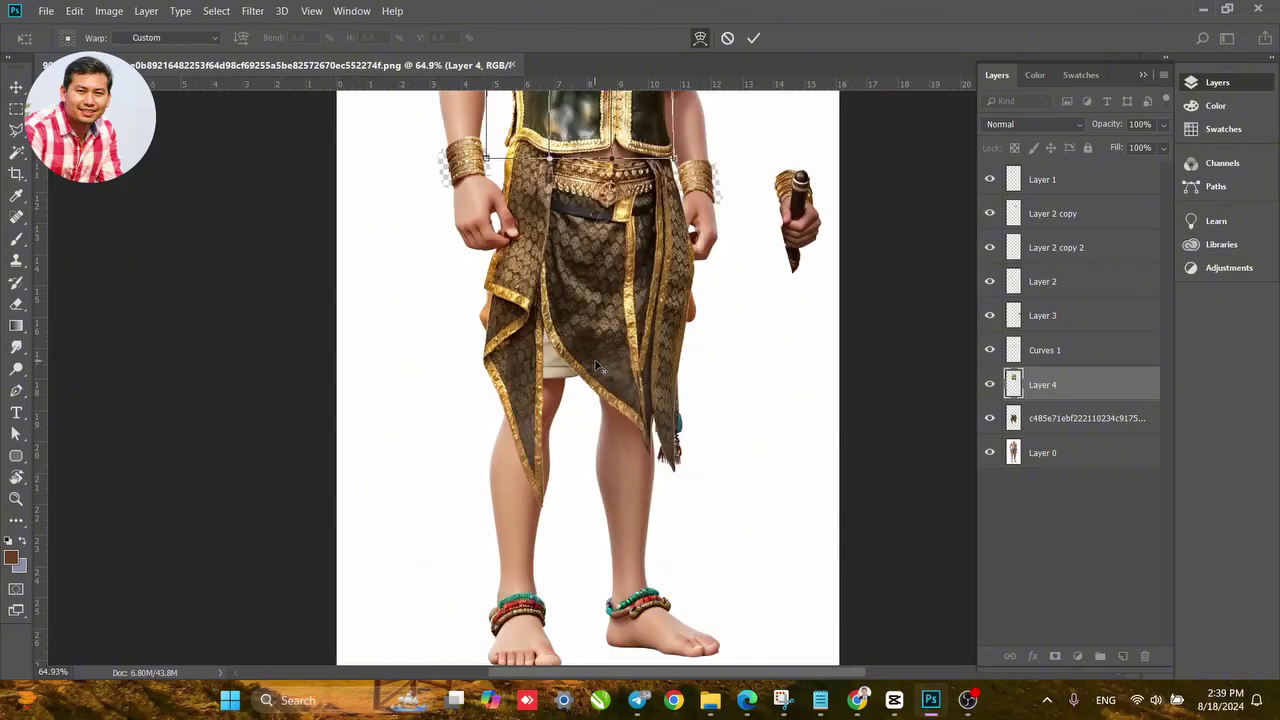
{"action": "scroll", "coordinate": [597, 365], "scroll_direction": "up", "scroll_amount": 1}
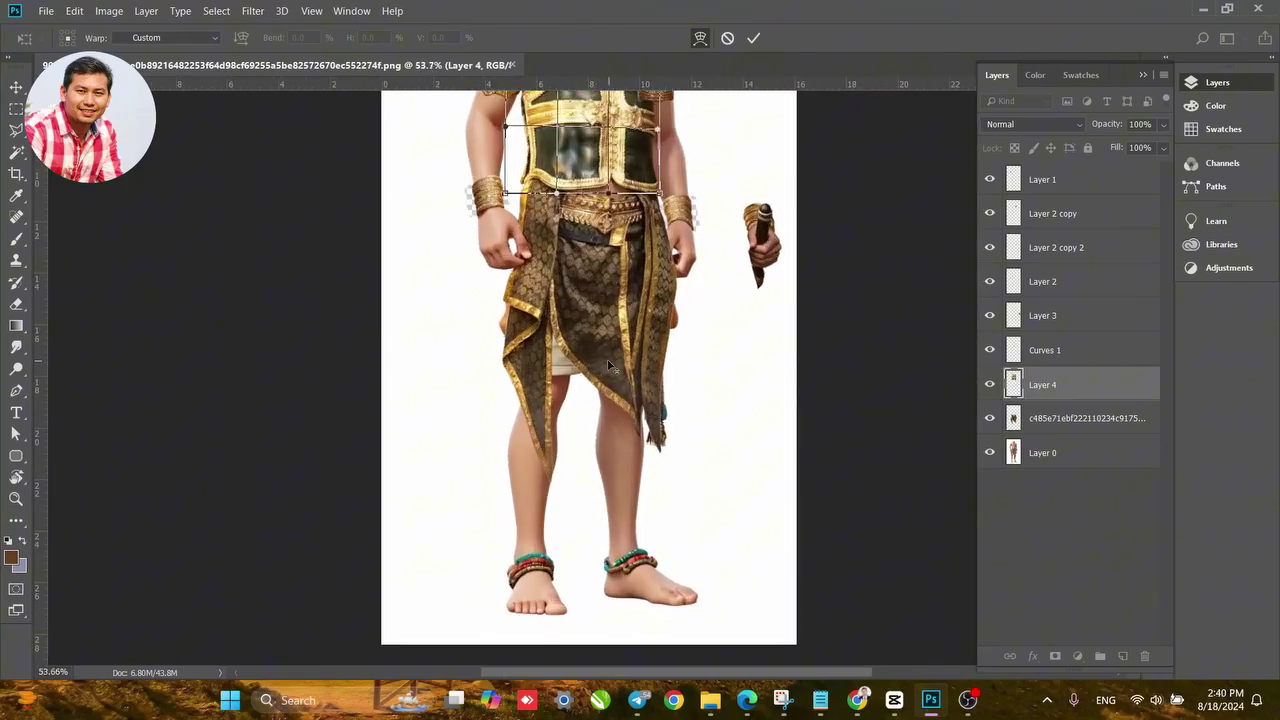
{"action": "scroll", "coordinate": [638, 468], "scroll_direction": "up", "scroll_amount": 1}
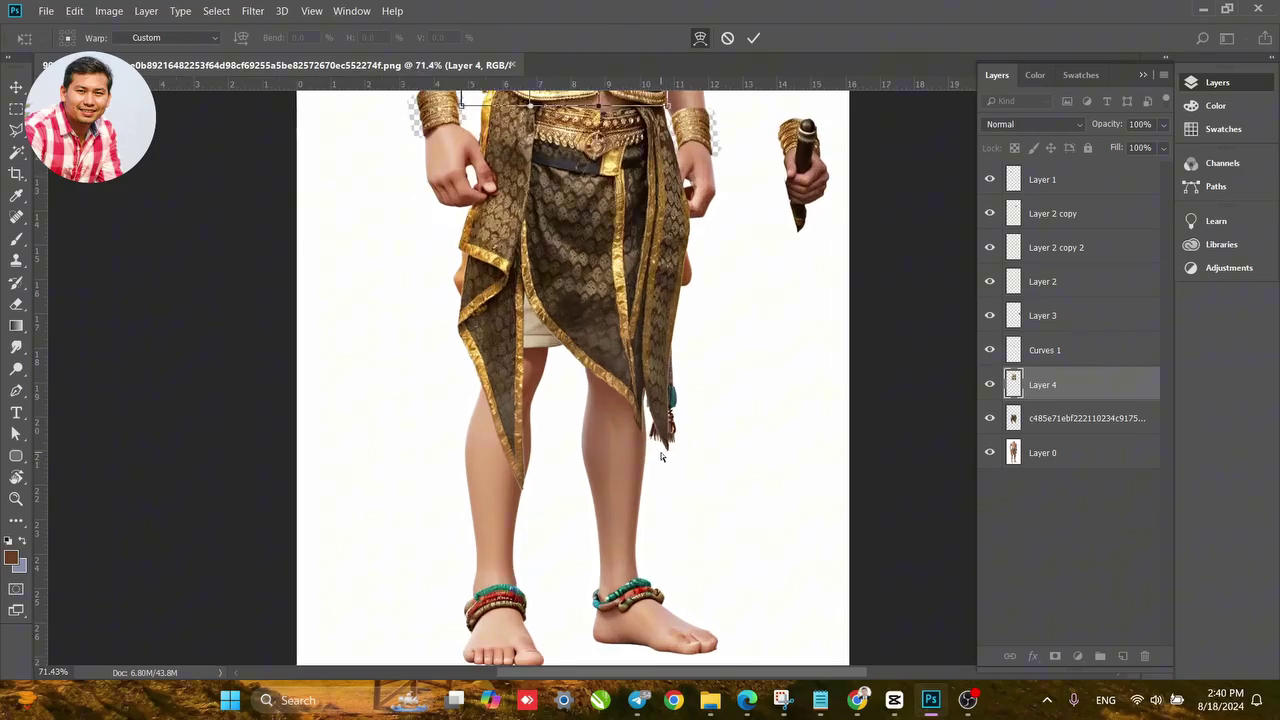
{"action": "scroll", "coordinate": [550, 409], "scroll_direction": "up", "scroll_amount": 2}
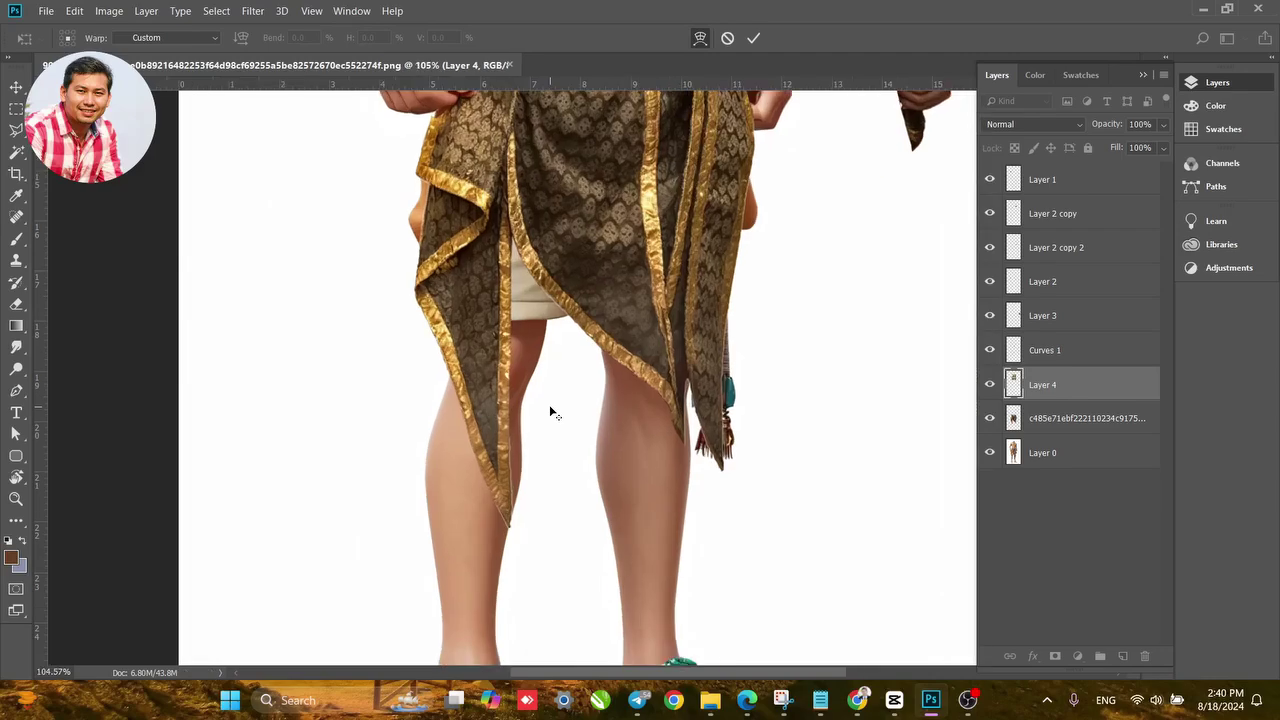
{"action": "scroll", "coordinate": [560, 408], "scroll_direction": "down", "scroll_amount": 3}
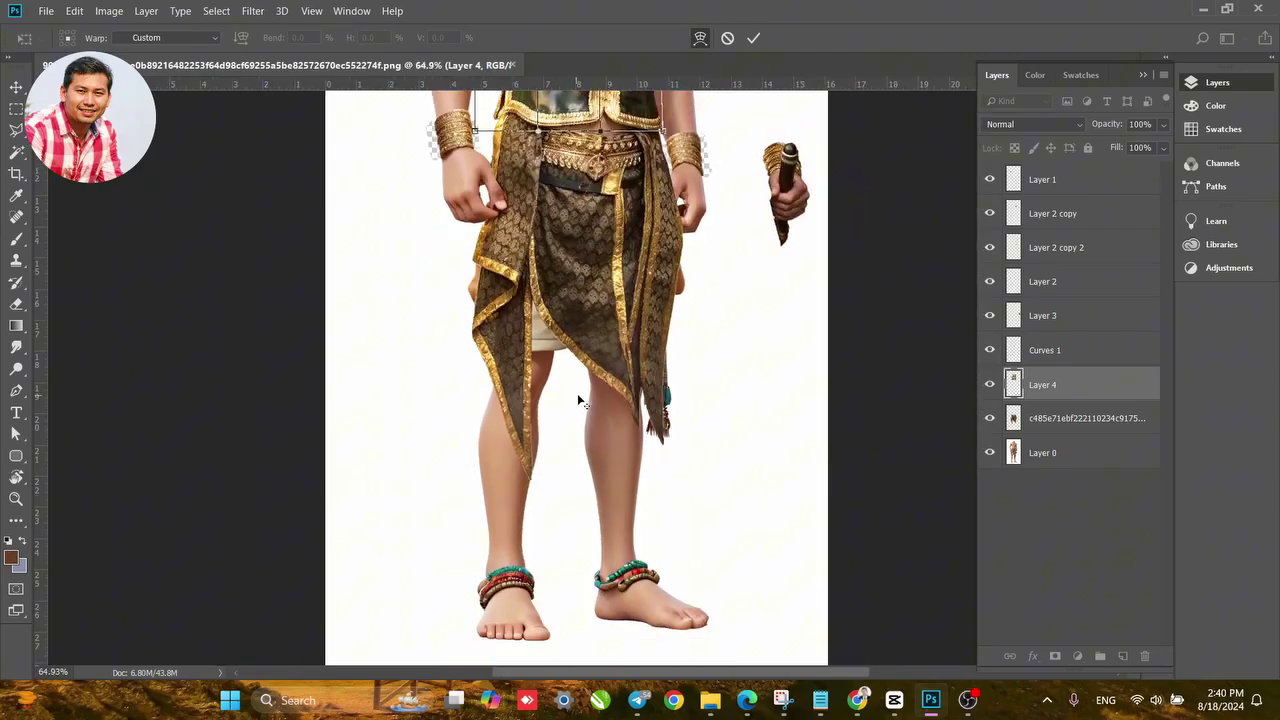
{"action": "scroll", "coordinate": [617, 522], "scroll_direction": "up", "scroll_amount": 1}
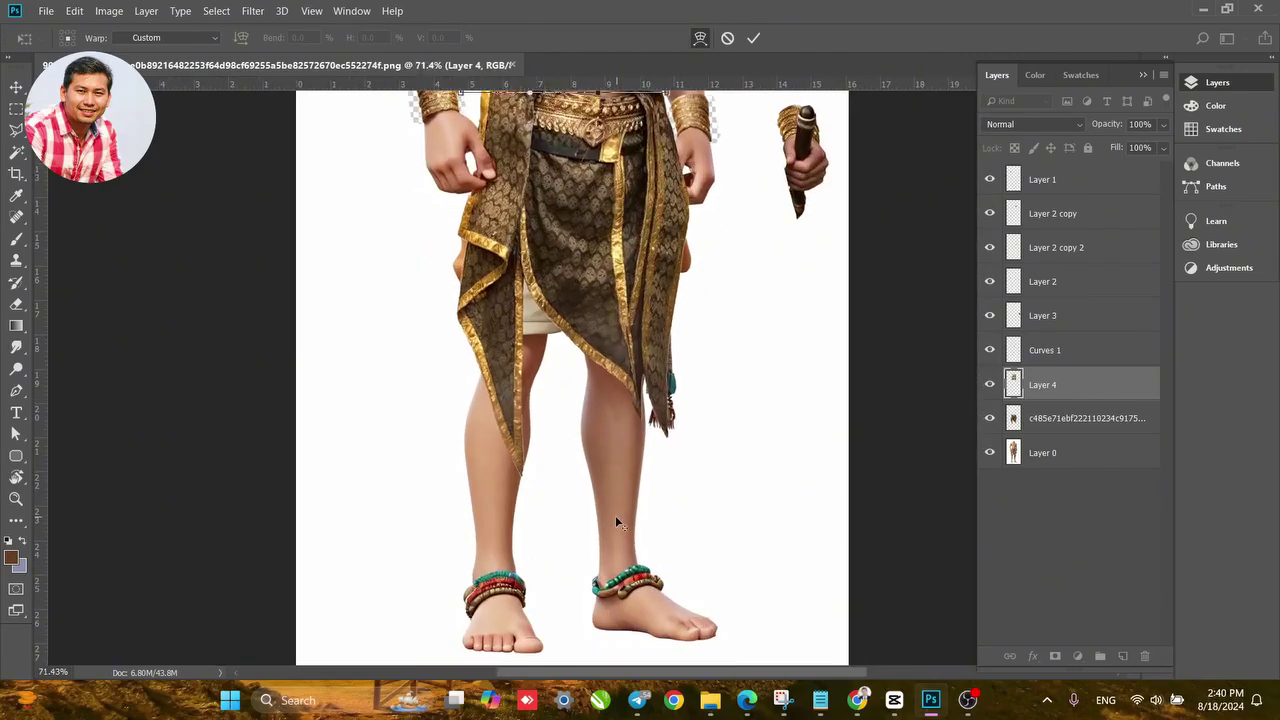
{"action": "scroll", "coordinate": [615, 515], "scroll_direction": "up", "scroll_amount": 5}
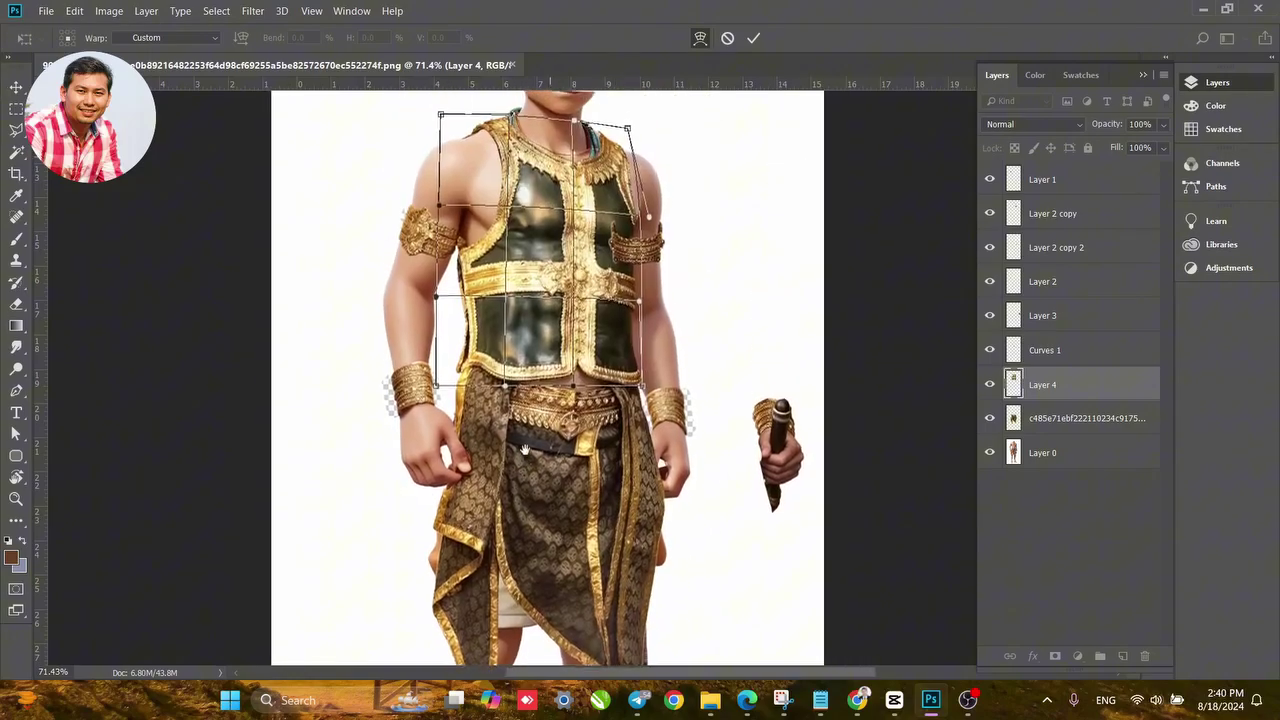
{"action": "scroll", "coordinate": [543, 196], "scroll_direction": "up", "scroll_amount": 4}
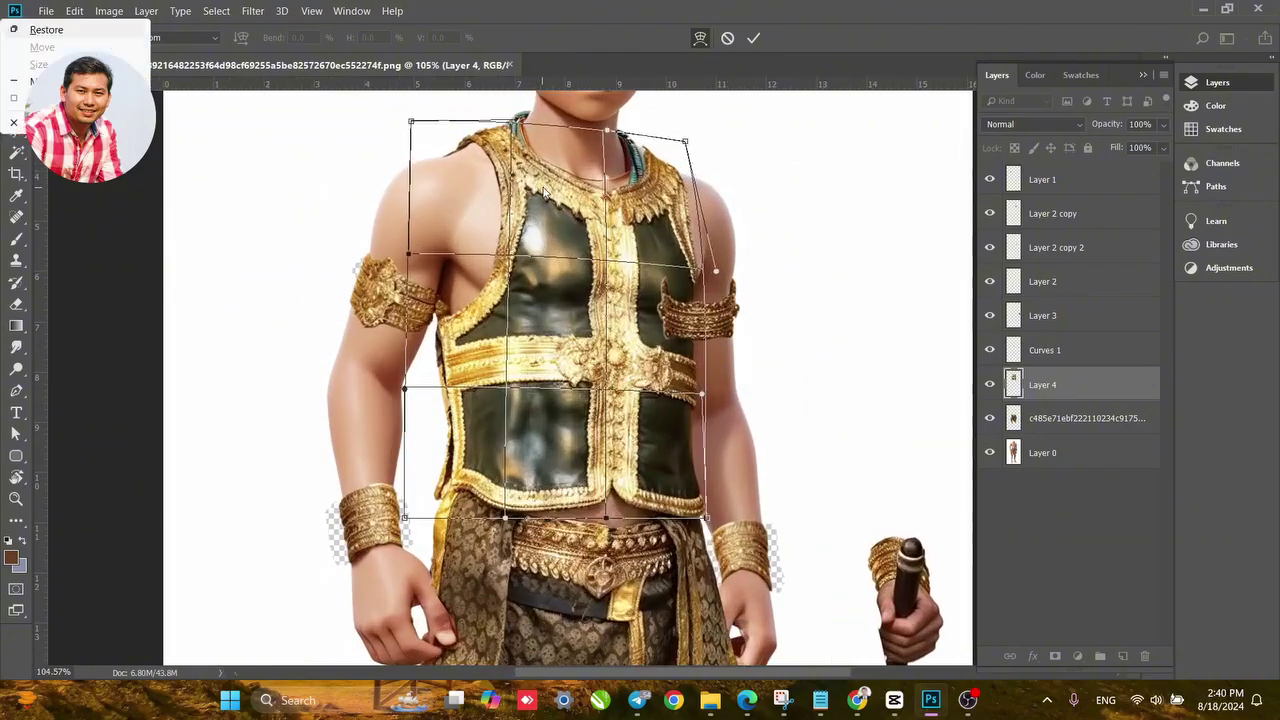
Switch to the Shakker AI image generator in the browser and check the newest image generations at the end of the results.
{"action": "left_click", "coordinate": [746, 700]}
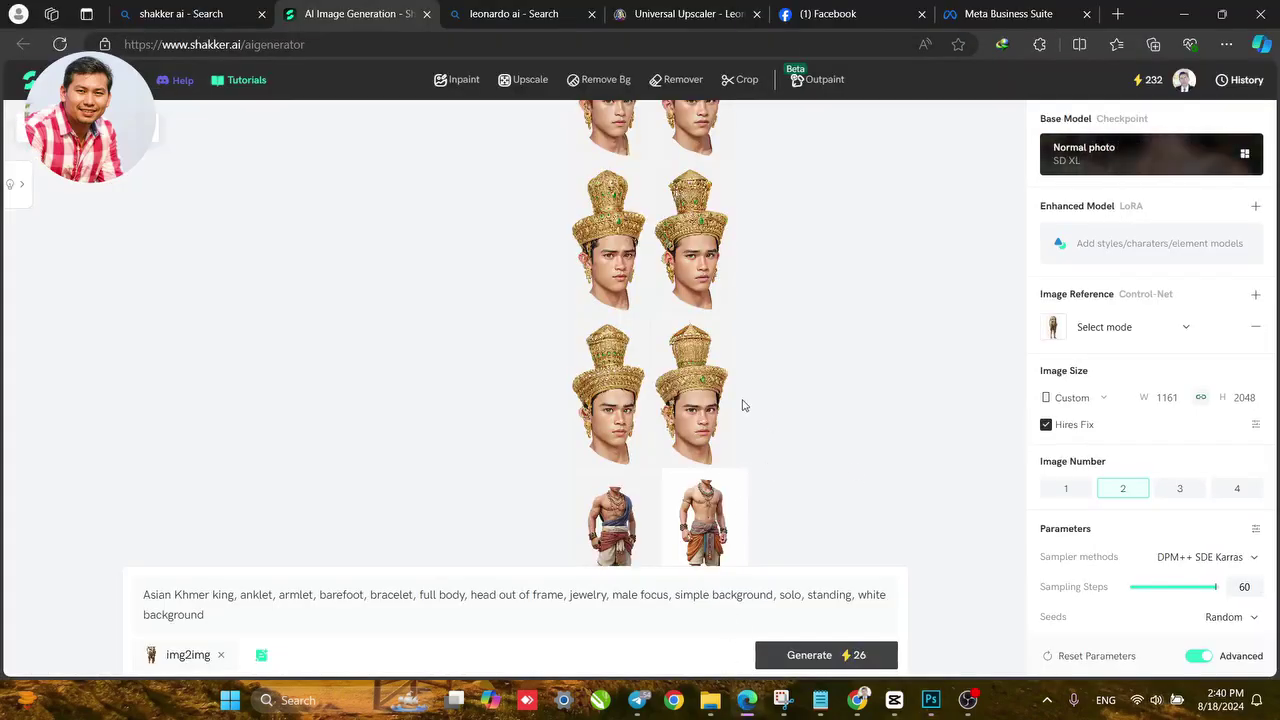
{"action": "scroll", "coordinate": [745, 420], "scroll_direction": "down", "scroll_amount": 5}
{"action": "scroll", "coordinate": [712, 480], "scroll_direction": "down", "scroll_amount": 6}
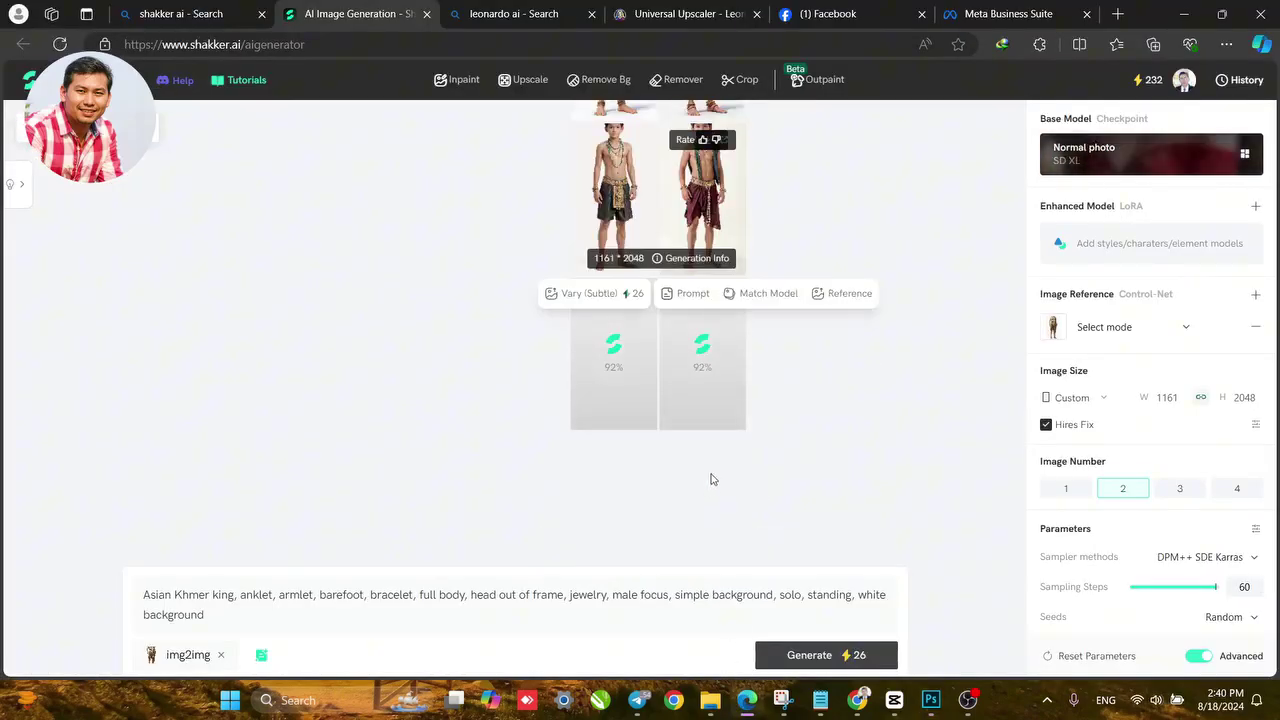
Check the progress of the two images being generated and return to the warrior composite in Photoshop.
{"action": "scroll", "coordinate": [697, 423], "scroll_direction": "up", "scroll_amount": 1}
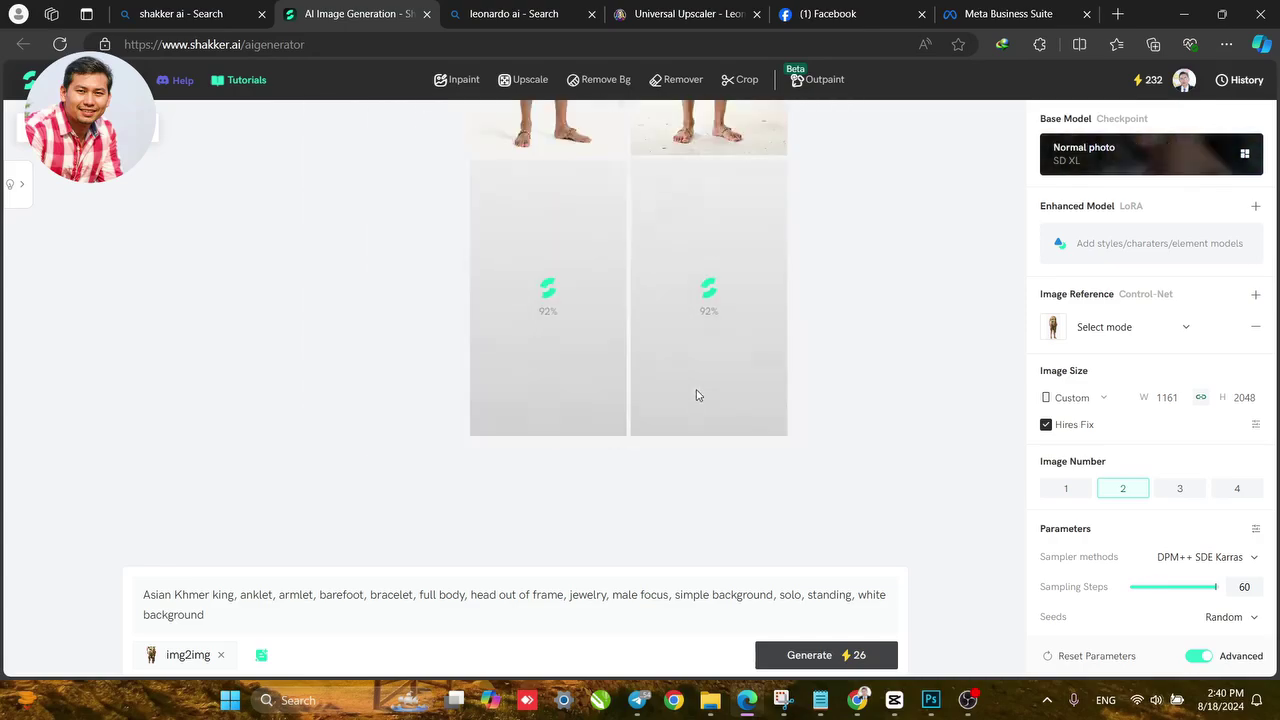
{"action": "scroll", "coordinate": [695, 288], "scroll_direction": "up", "scroll_amount": 2}
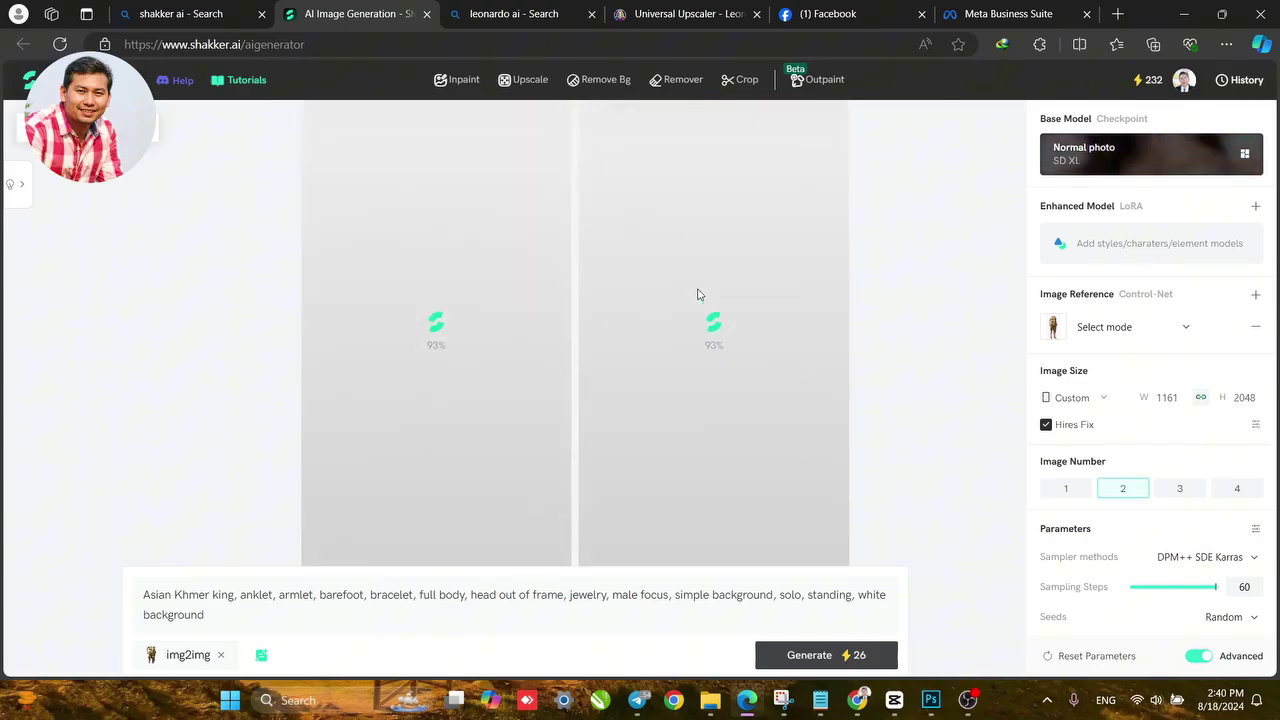
{"action": "left_click", "coordinate": [1182, 14]}
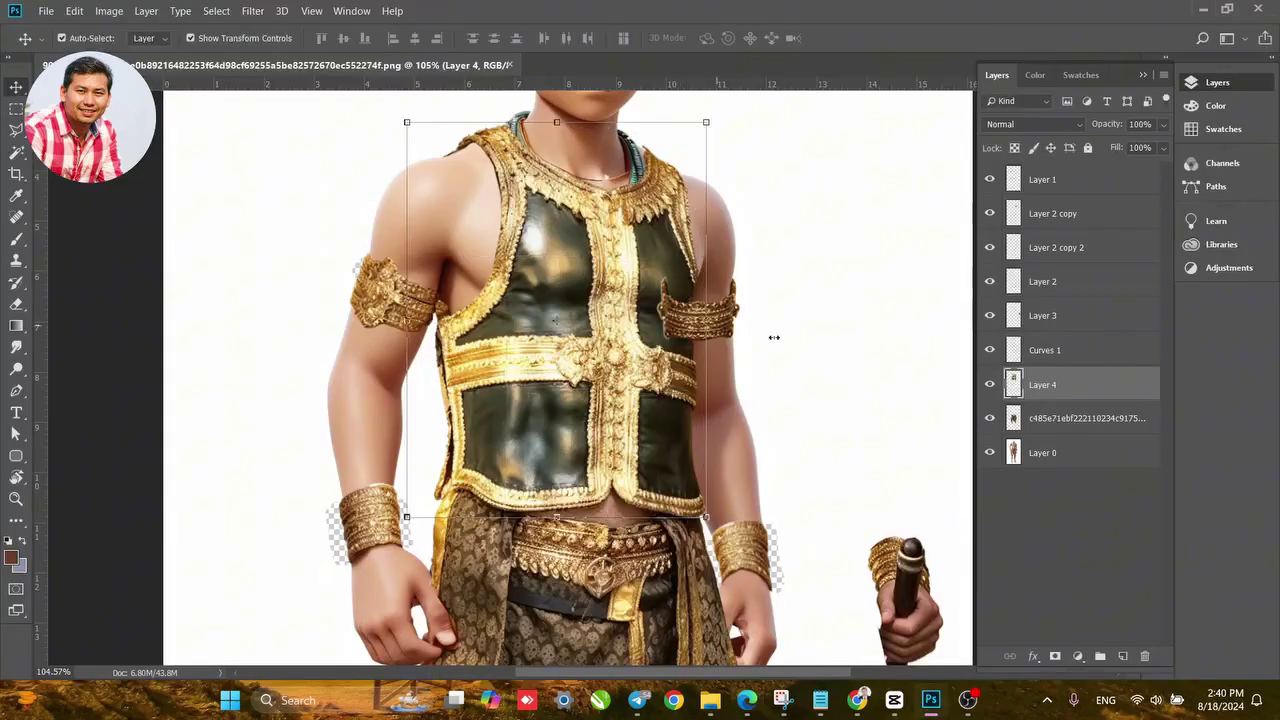
Select Layer 0 and compare the patterned skirt with the original clothing beneath by toggling the c485e71ebf222110234c9175... layer's visibility.
{"action": "scroll", "coordinate": [773, 337], "scroll_direction": "down", "scroll_amount": 5}
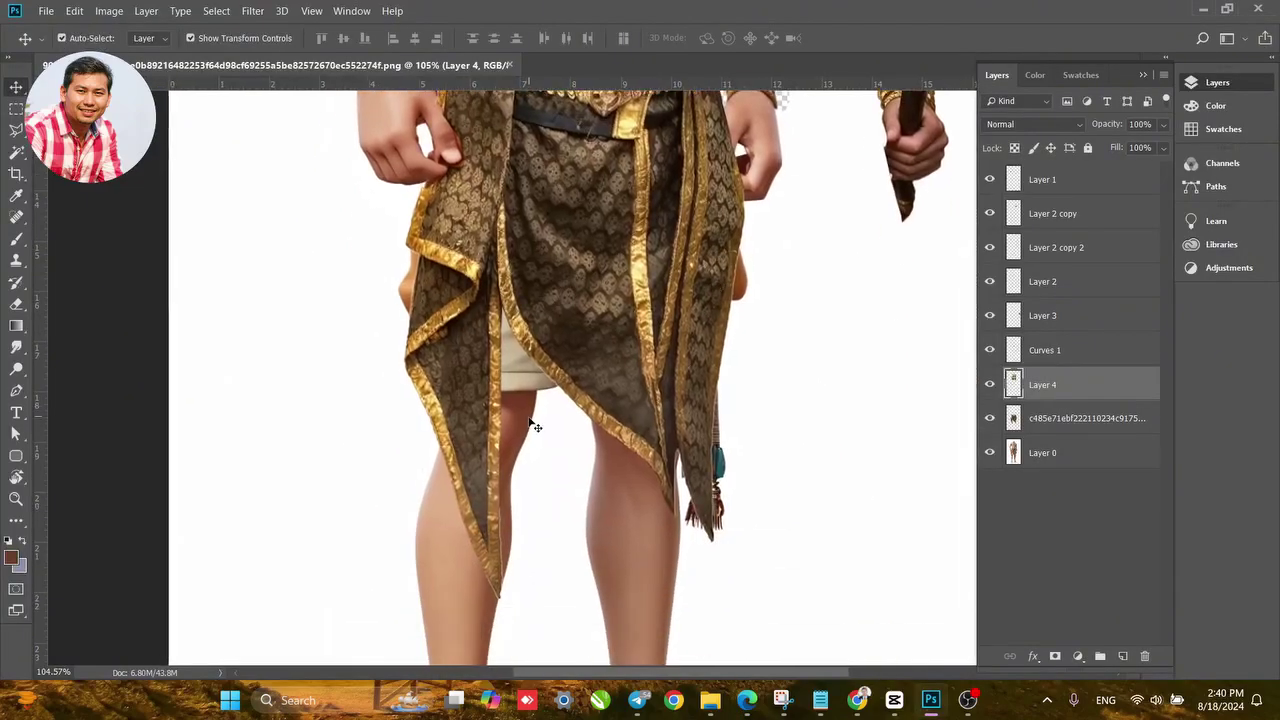
{"action": "scroll", "coordinate": [533, 427], "scroll_direction": "up", "scroll_amount": 2}
{"action": "left_click", "coordinate": [519, 437]}
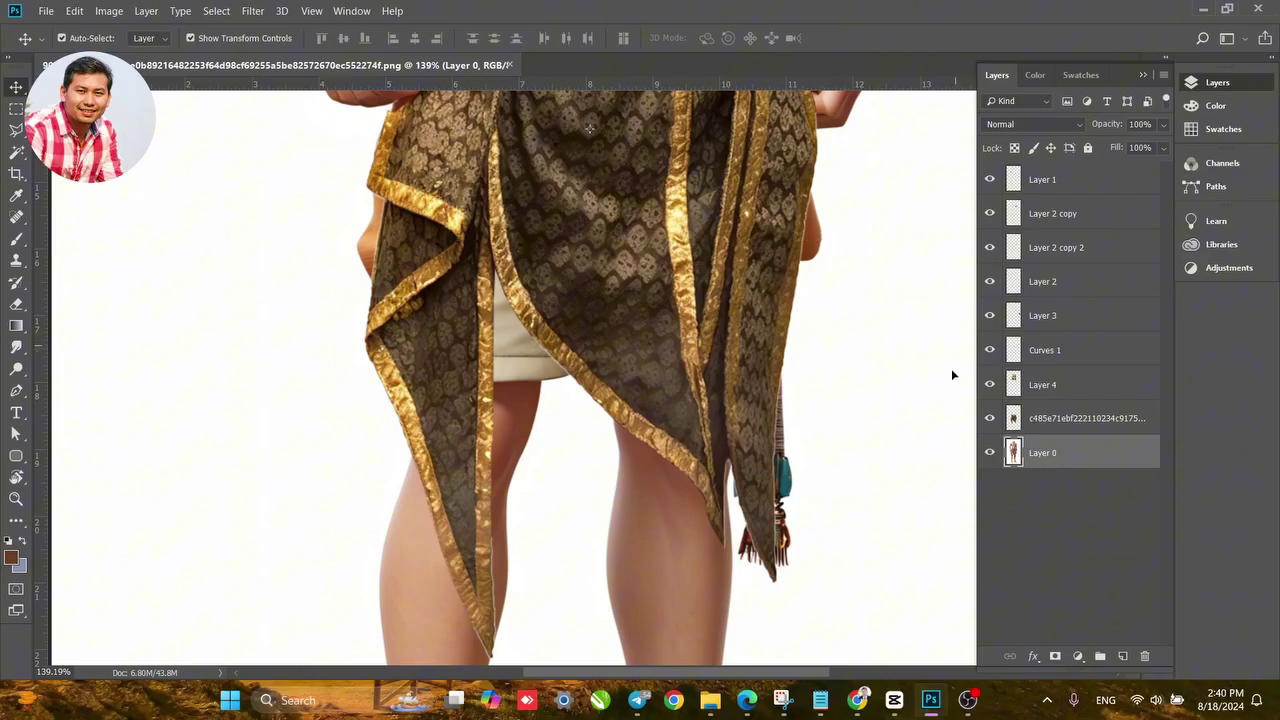
{"action": "left_click", "coordinate": [990, 418]}
{"action": "scroll", "coordinate": [562, 377], "scroll_direction": "up", "scroll_amount": 5}
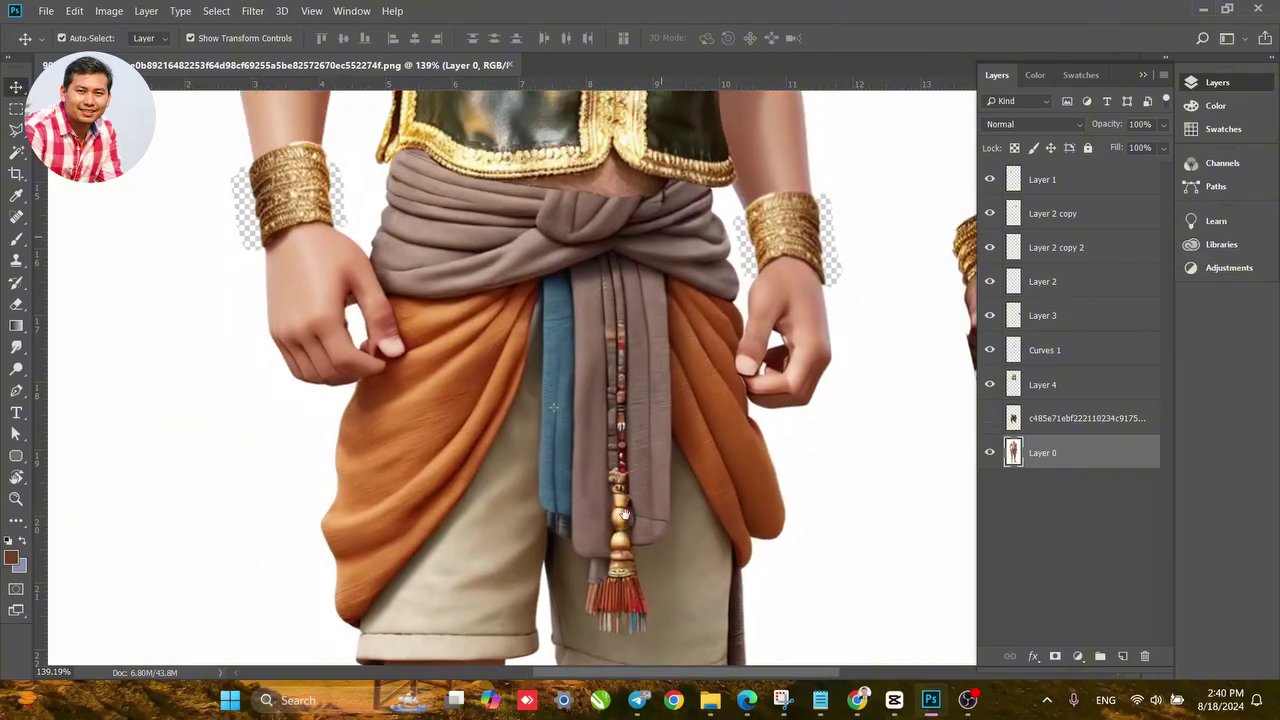
{"action": "scroll", "coordinate": [562, 377], "scroll_direction": "up", "scroll_amount": 2}
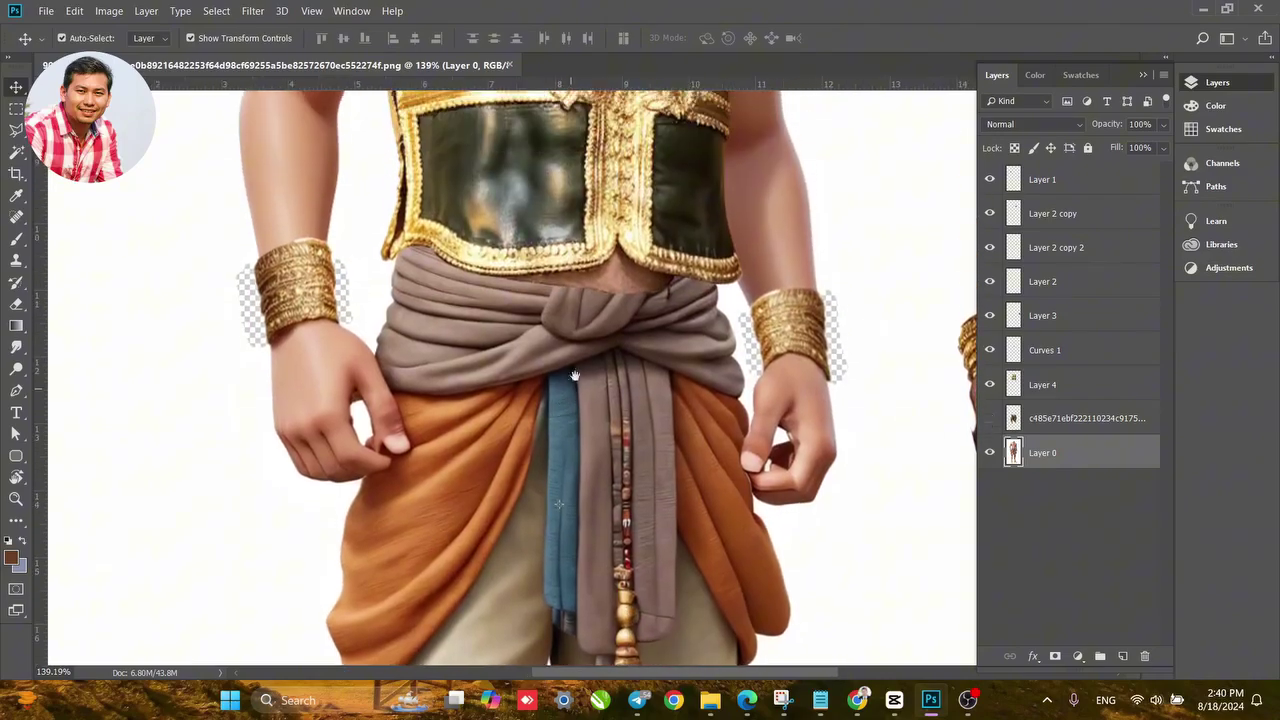
{"action": "left_click", "coordinate": [990, 419]}
{"action": "left_click", "coordinate": [990, 419]}
{"action": "left_click", "coordinate": [990, 419]}
Erase the orange fabric on Layer 0 that sticks out past the skirt's right edge, below the hand.
{"action": "left_click_drag", "start_coordinate": [743, 622], "coordinate": [526, 267]}
{"action": "left_click", "coordinate": [570, 262]}
{"action": "left_click", "coordinate": [573, 266]}
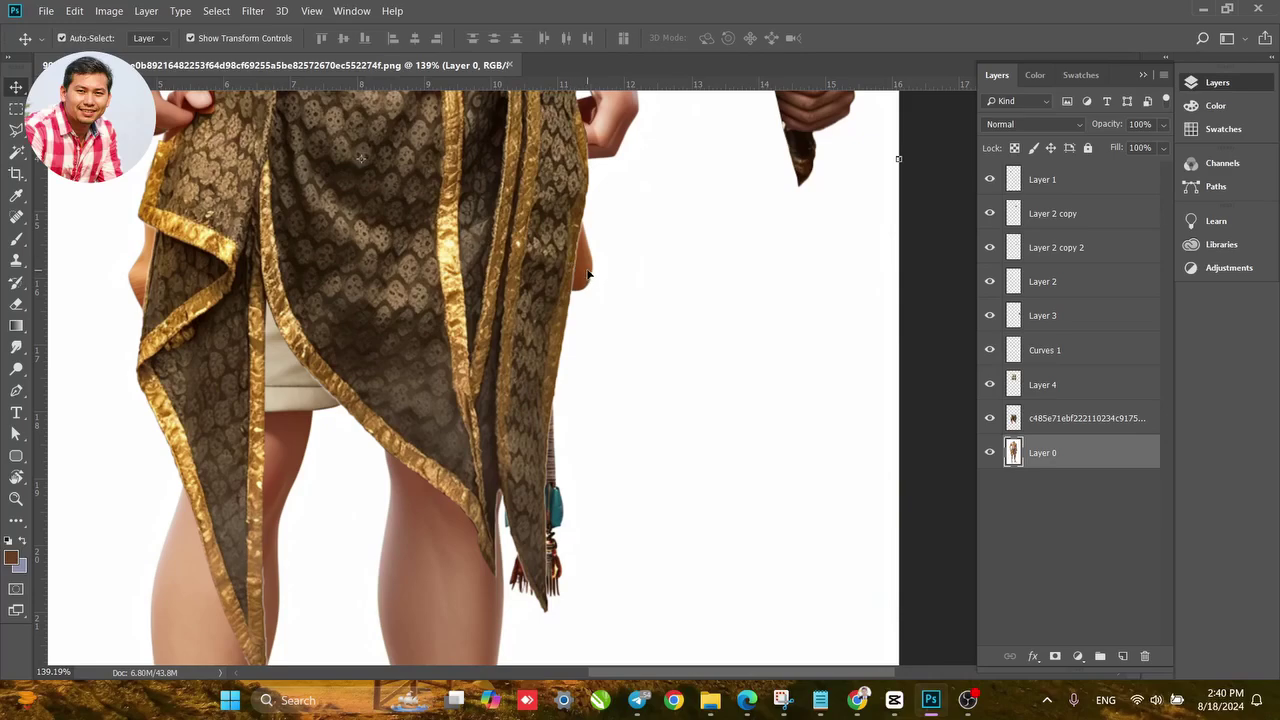
{"action": "left_click", "coordinate": [16, 304]}
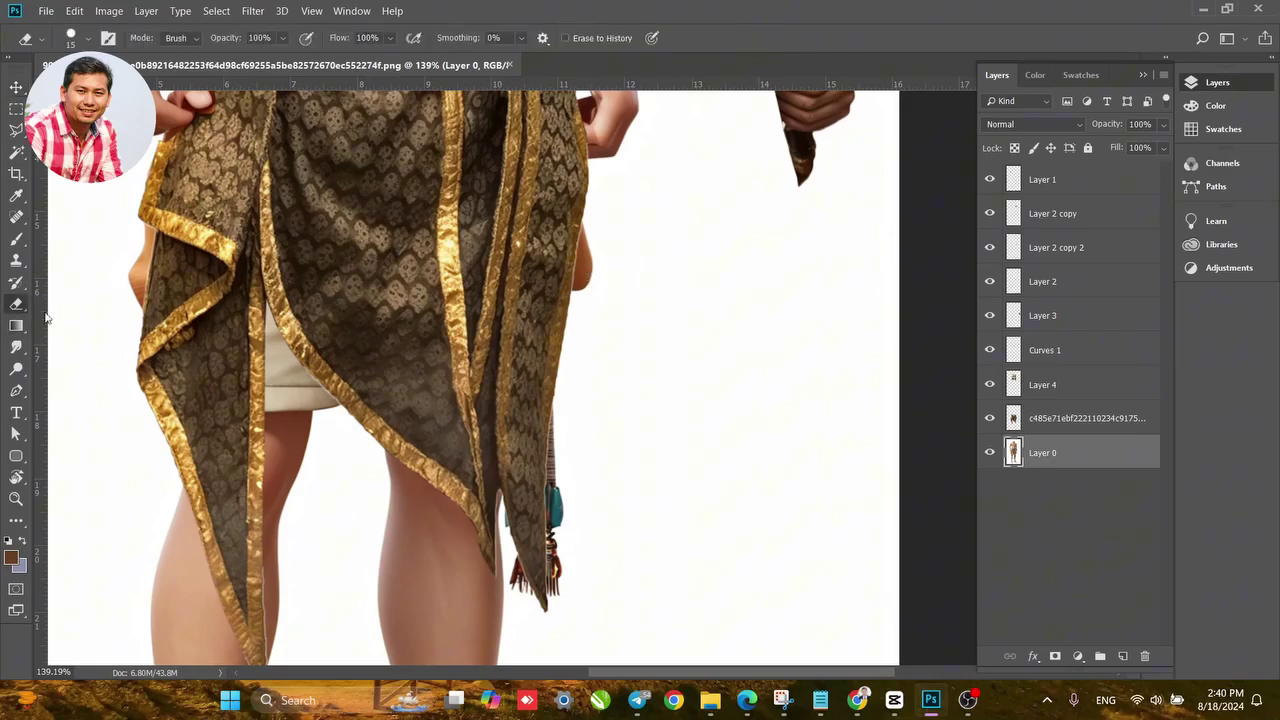
{"action": "left_click_drag", "start_coordinate": [608, 242], "coordinate": [578, 262]}
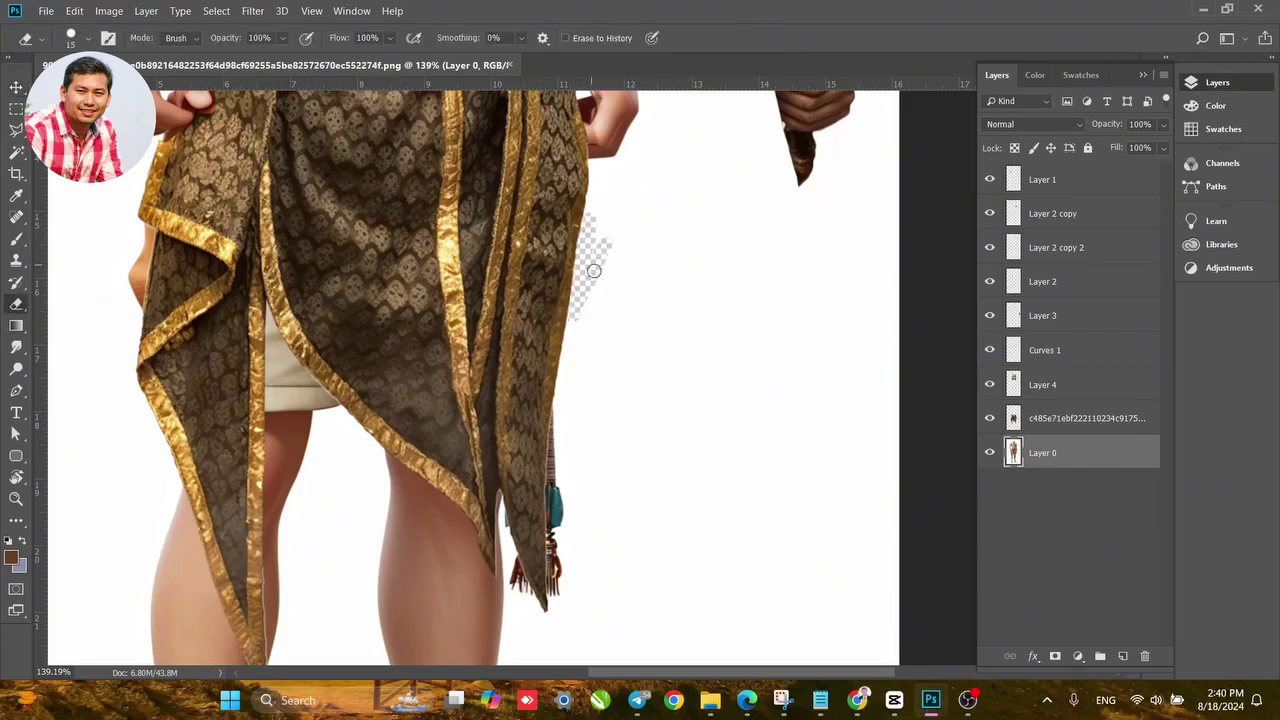
Enlarge the eraser to 26 px and erase the fabric on Layer 0 sticking out past the skirt's left edge.
{"action": "scroll", "coordinate": [180, 310], "scroll_direction": "up", "scroll_amount": 5}
{"action": "scroll", "coordinate": [180, 310], "scroll_direction": "left", "scroll_amount": 5}
{"action": "right_click", "coordinate": [149, 330]}
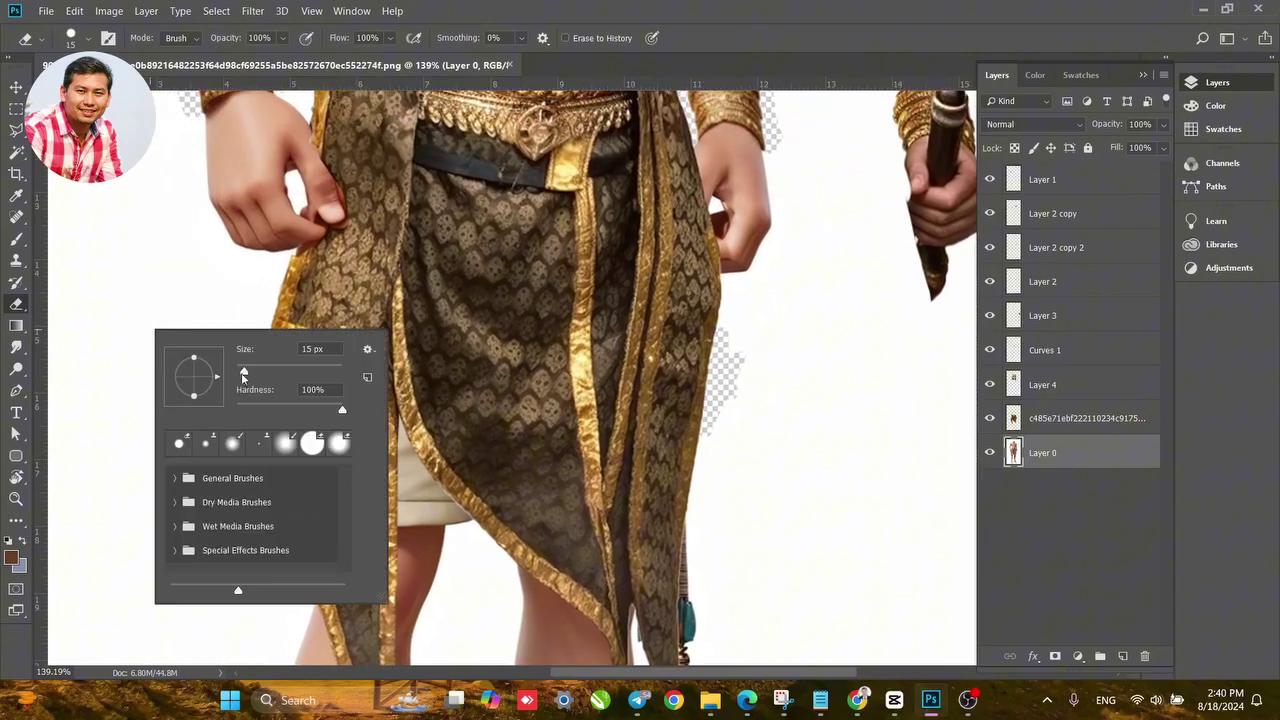
{"action": "left_click_drag", "start_coordinate": [242, 376], "coordinate": [248, 375]}
{"action": "left_click", "coordinate": [191, 311]}
{"action": "mouse_move", "coordinate": [262, 305]}
{"action": "left_mouse_down"}
{"action": "mouse_move", "coordinate": [266, 430]}
{"action": "mouse_move", "coordinate": [279, 281]}
{"action": "left_mouse_up"}
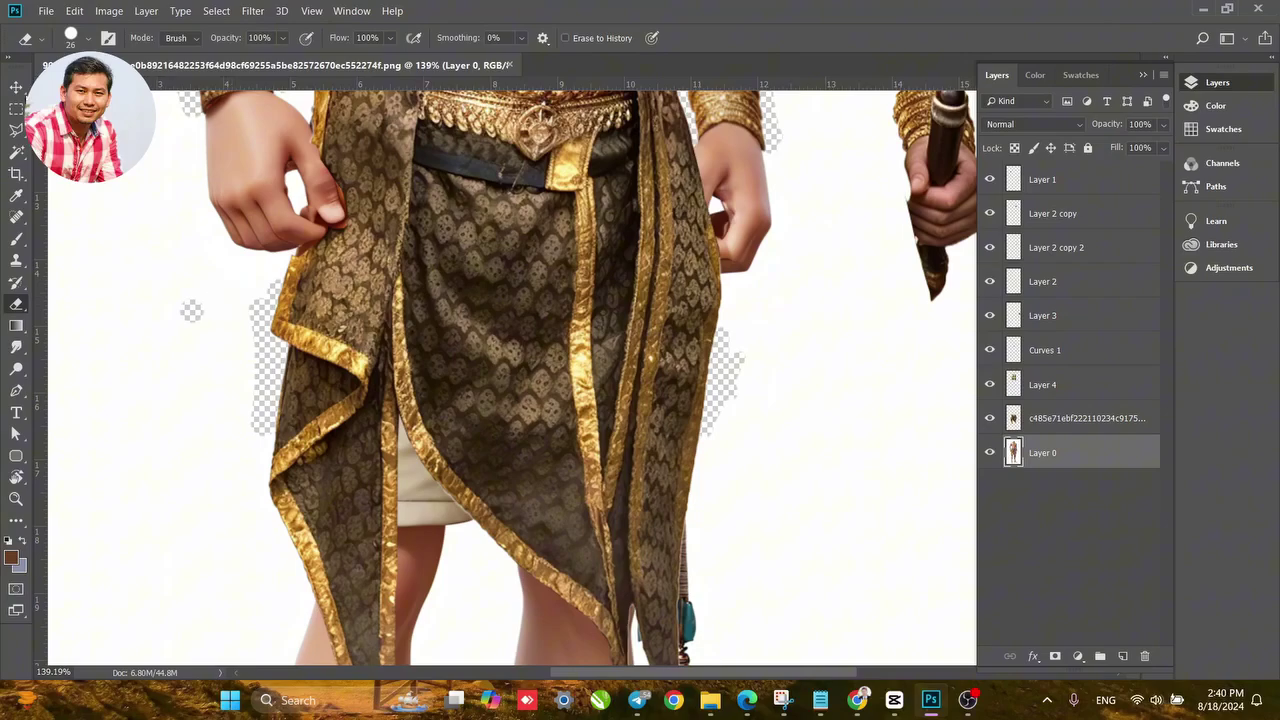
{"action": "key", "text": "v"}
Outline the visible beige shorts between the skirt panels with the Polygonal Lasso, delete them from Layer 0, and deselect.
{"action": "scroll", "coordinate": [362, 259], "scroll_direction": "down", "scroll_amount": 3}
{"action": "scroll", "coordinate": [420, 378], "scroll_direction": "down", "scroll_amount": 1}
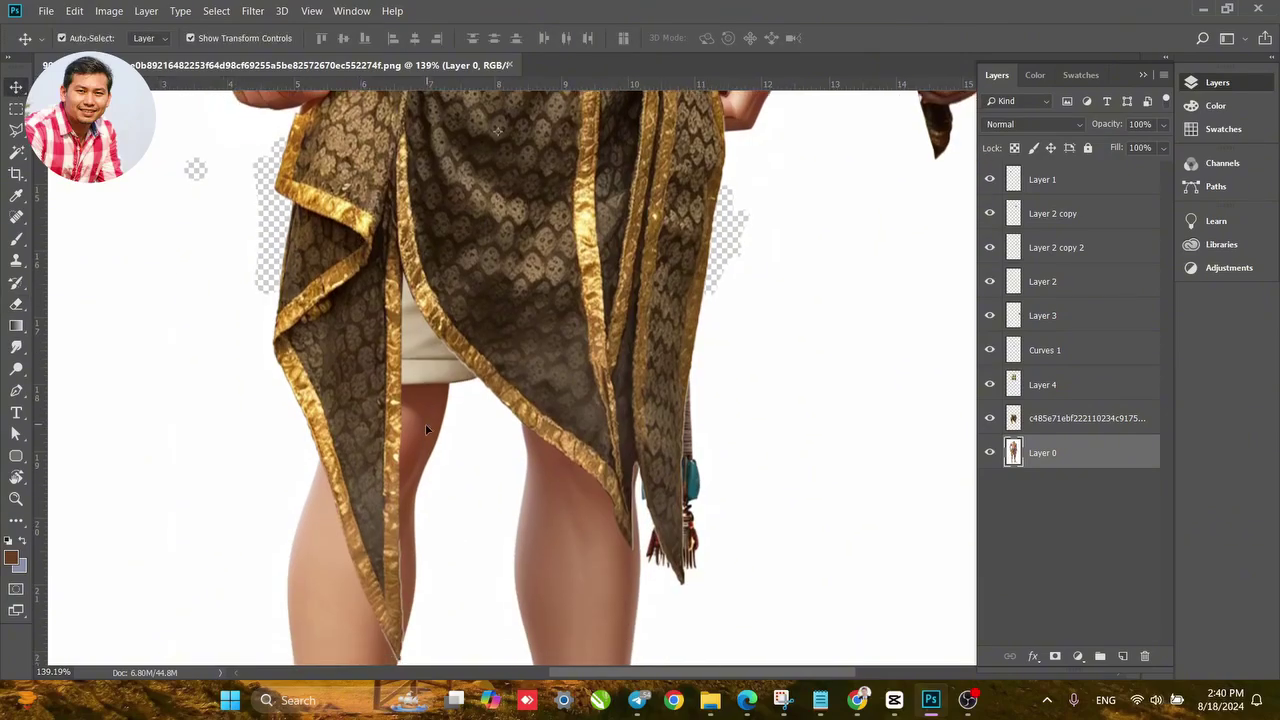
{"action": "left_click", "coordinate": [15, 131]}
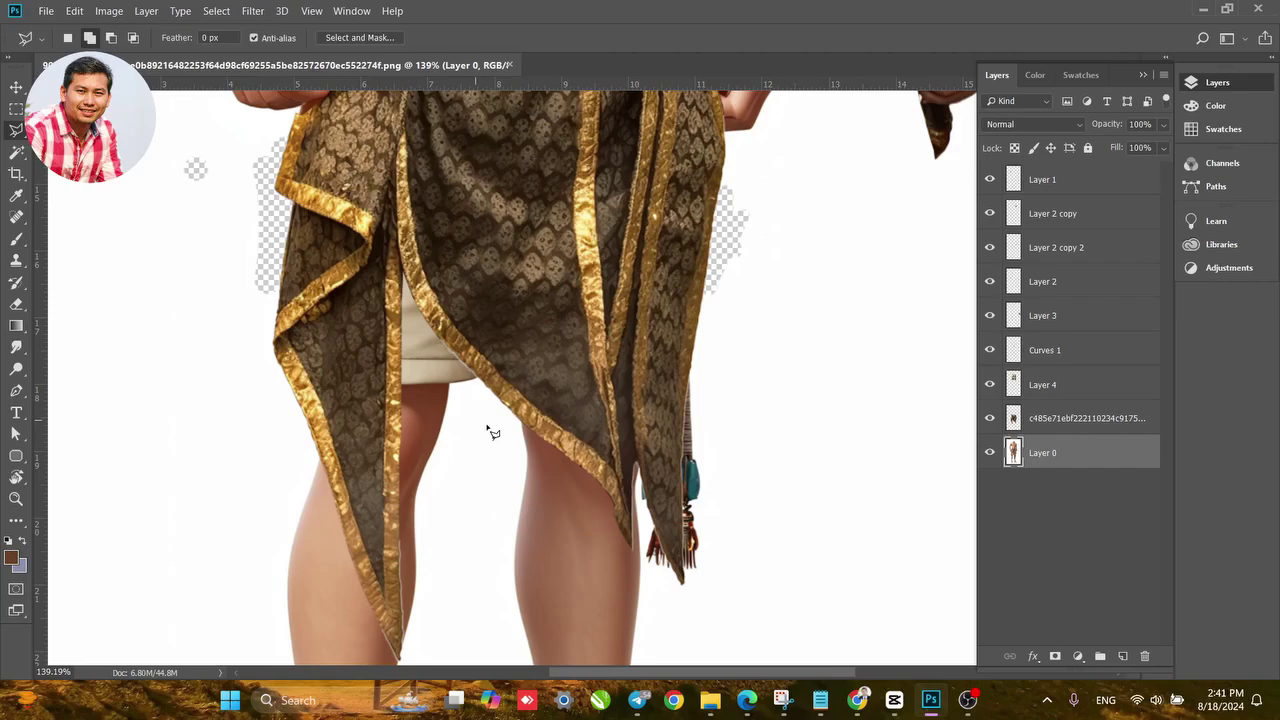
{"action": "left_click", "coordinate": [481, 372]}
{"action": "left_click", "coordinate": [488, 318]}
{"action": "left_click", "coordinate": [460, 235]}
{"action": "left_click", "coordinate": [387, 243]}
{"action": "left_click", "coordinate": [371, 377]}
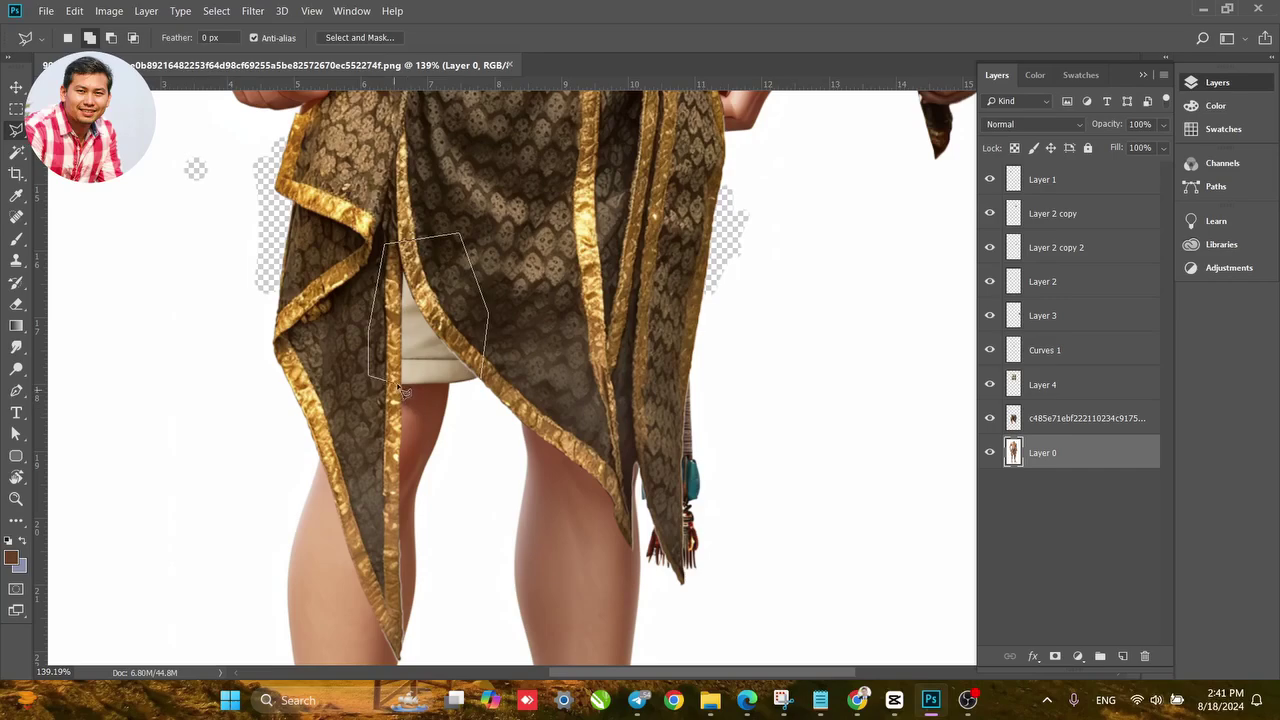
{"action": "left_click", "coordinate": [397, 385]}
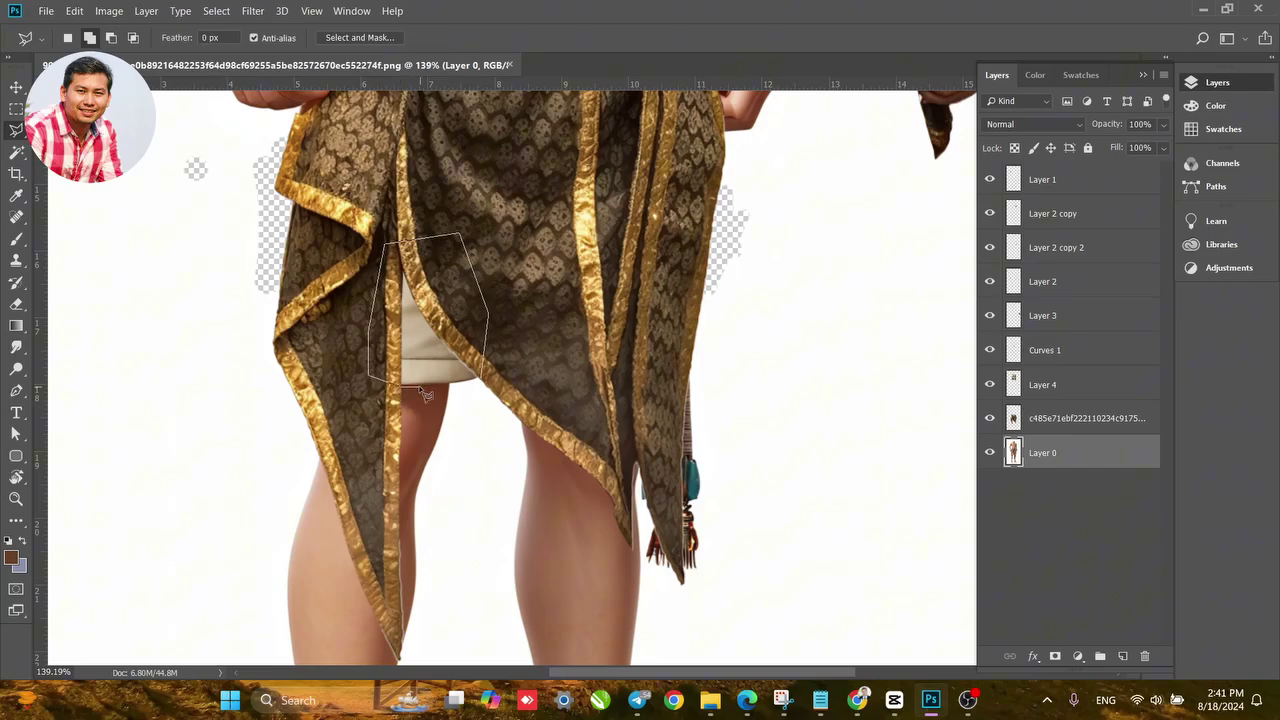
{"action": "left_click", "coordinate": [485, 388]}
{"action": "key", "text": "Delete"}
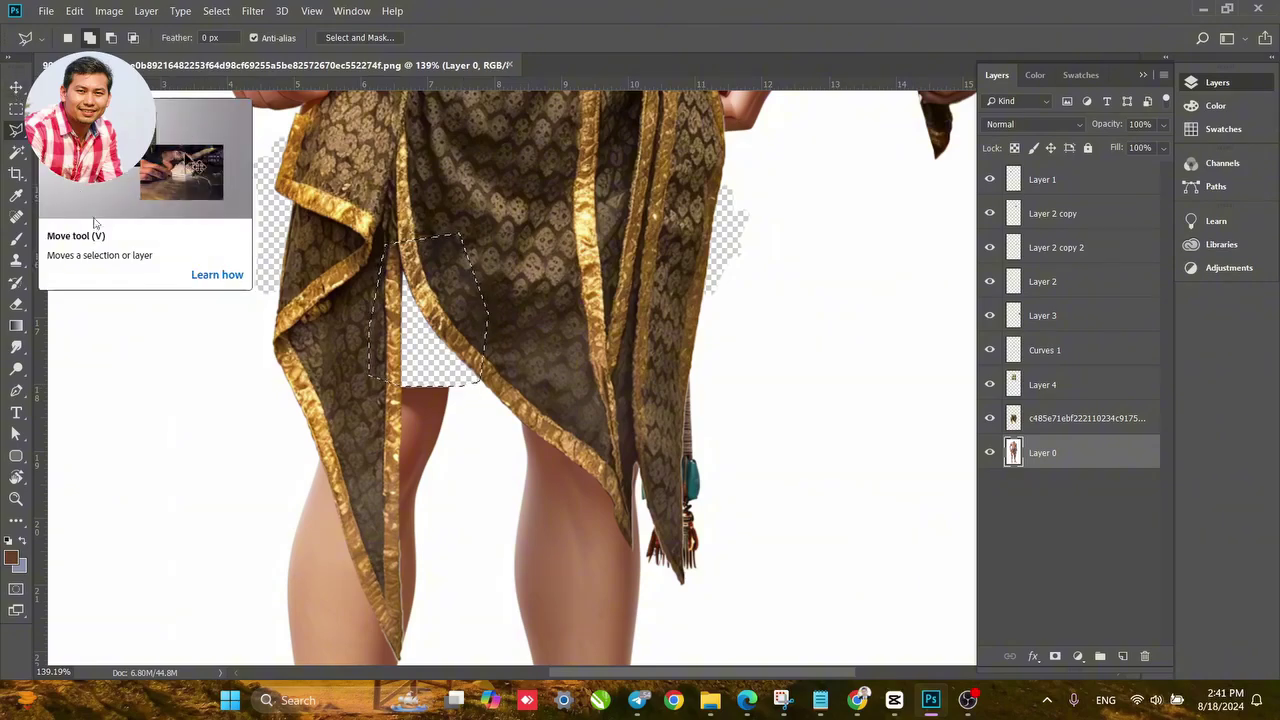
{"action": "key", "text": "ctrl+d"}
Draw a polygonal selection around the empty gap between the skirt panels, ending just below the upper edge of the leg.
{"action": "scroll", "coordinate": [420, 405], "scroll_direction": "up", "scroll_amount": 3}
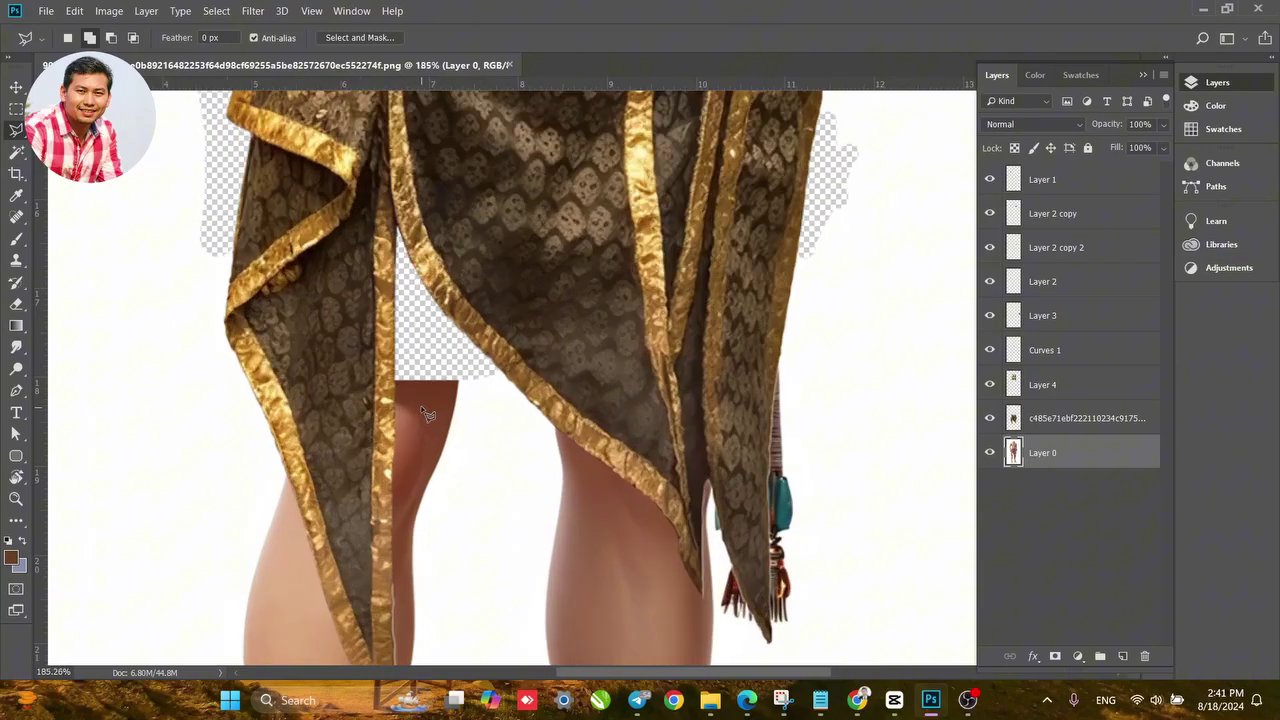
{"action": "key", "text": "v"}
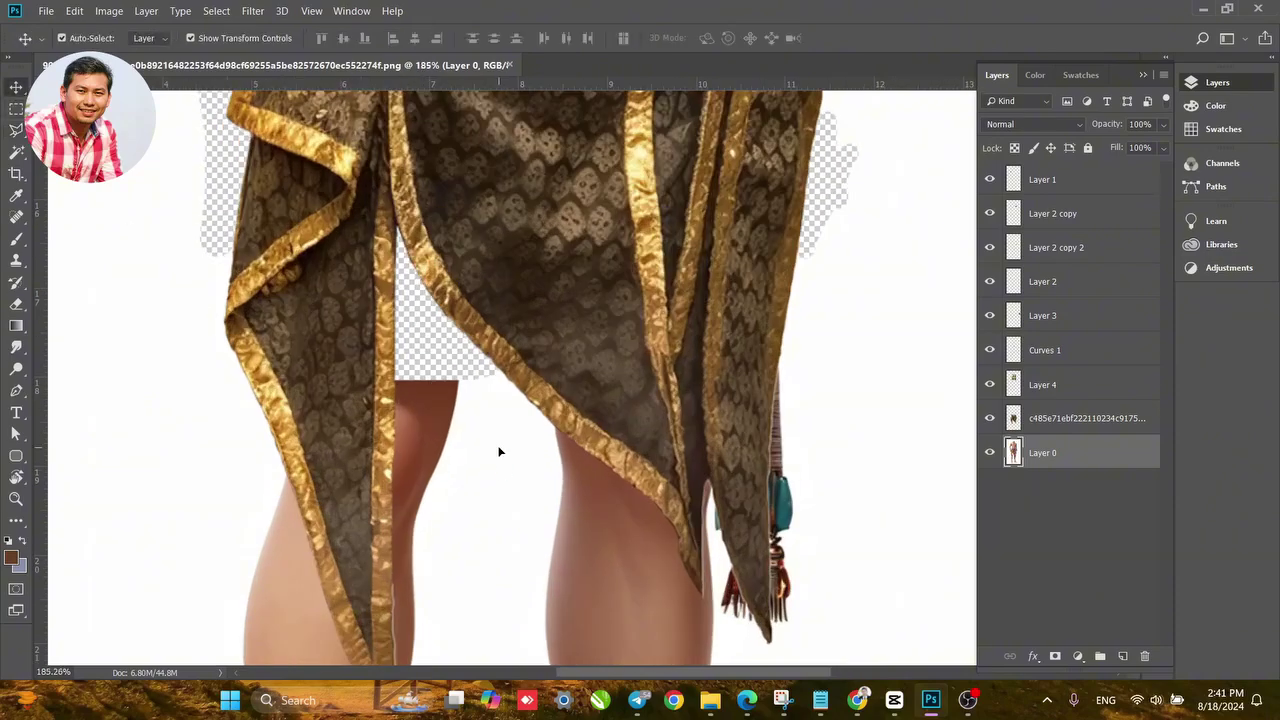
{"action": "left_click", "coordinate": [16, 130]}
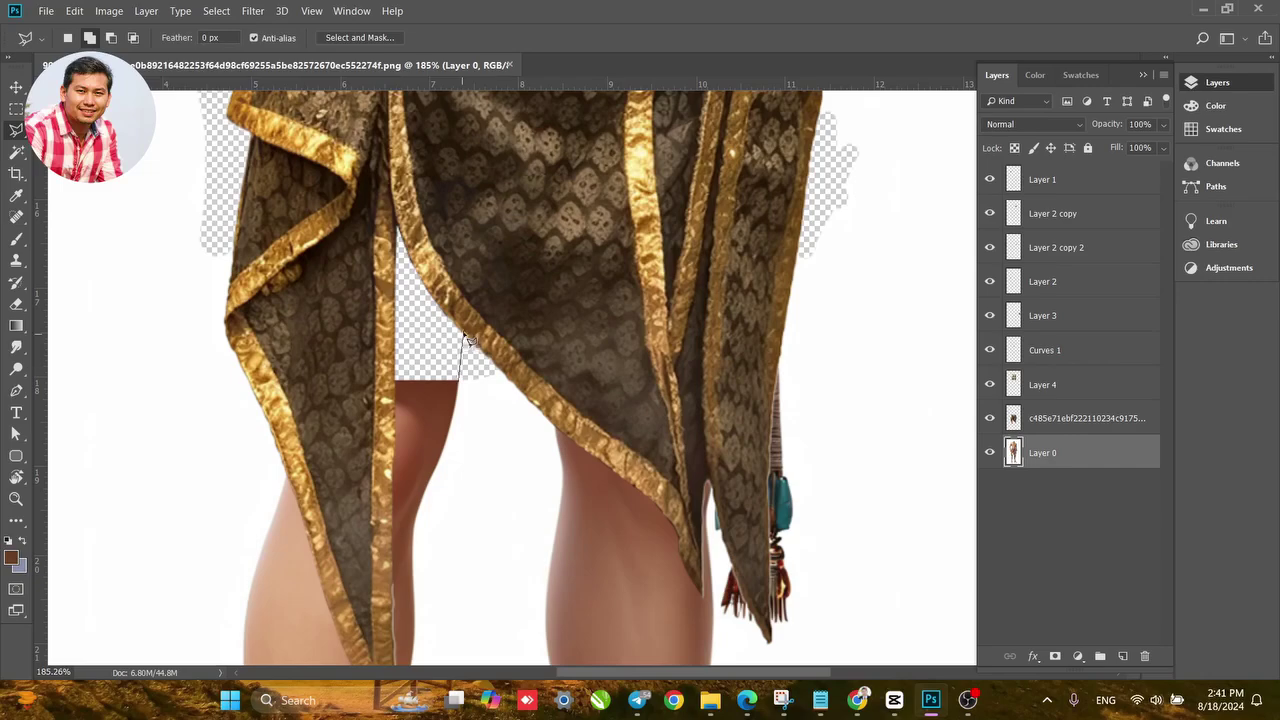
{"action": "left_click", "coordinate": [436, 180]}
{"action": "left_click", "coordinate": [363, 155]}
{"action": "left_click", "coordinate": [323, 210]}
{"action": "left_click", "coordinate": [329, 365]}
{"action": "left_click", "coordinate": [352, 395]}
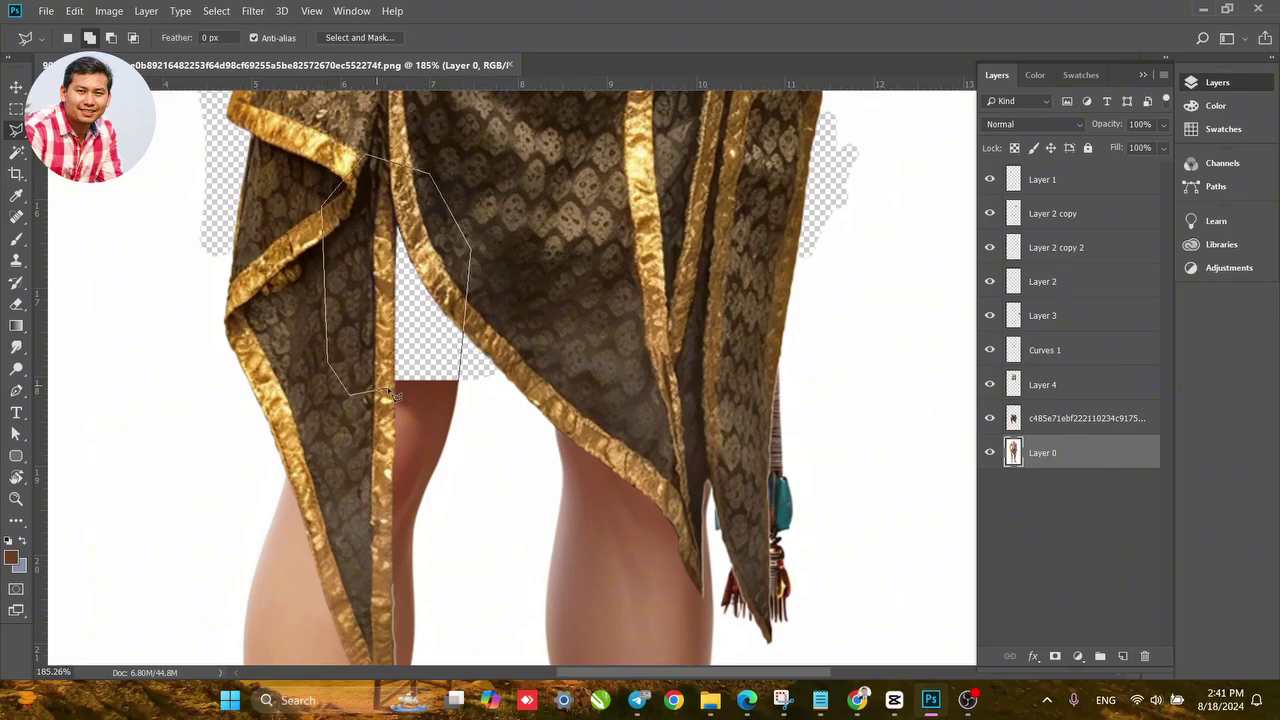
{"action": "left_click", "coordinate": [381, 389]}
{"action": "key", "text": "BackSpace"}
{"action": "key", "text": "BackSpace"}
{"action": "left_click", "coordinate": [461, 386]}
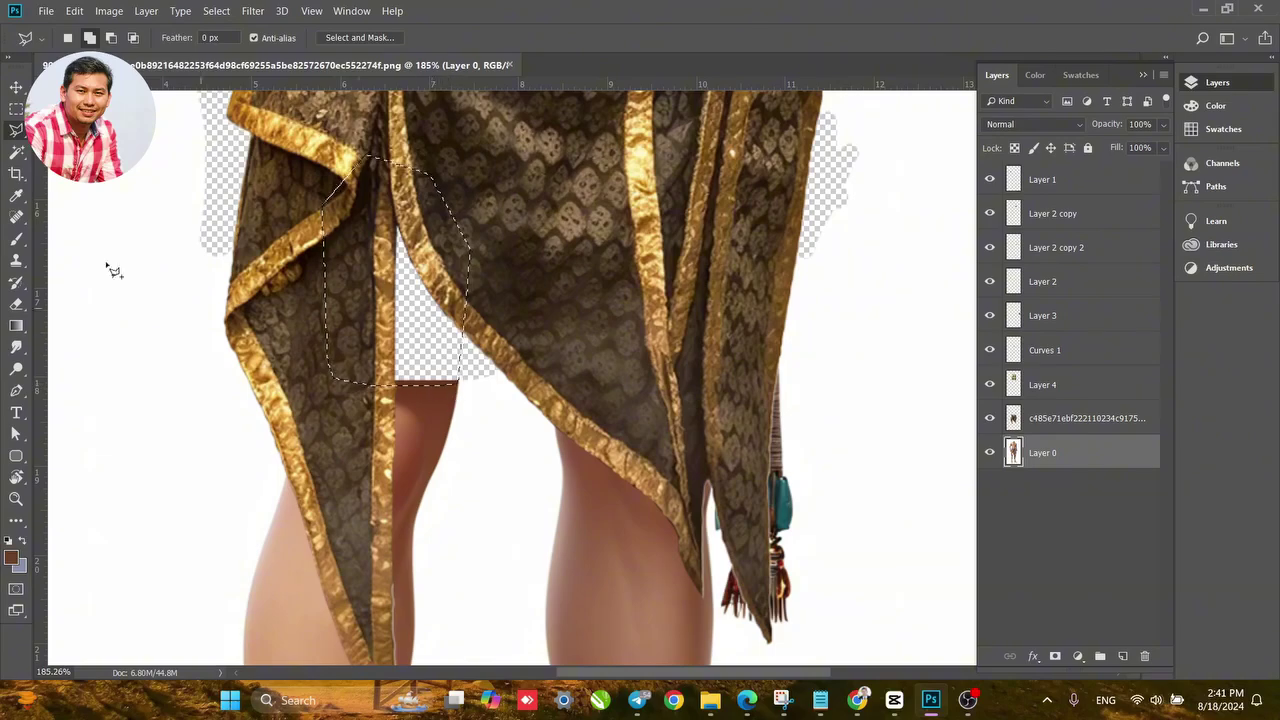
{"action": "left_click", "coordinate": [16, 87]}
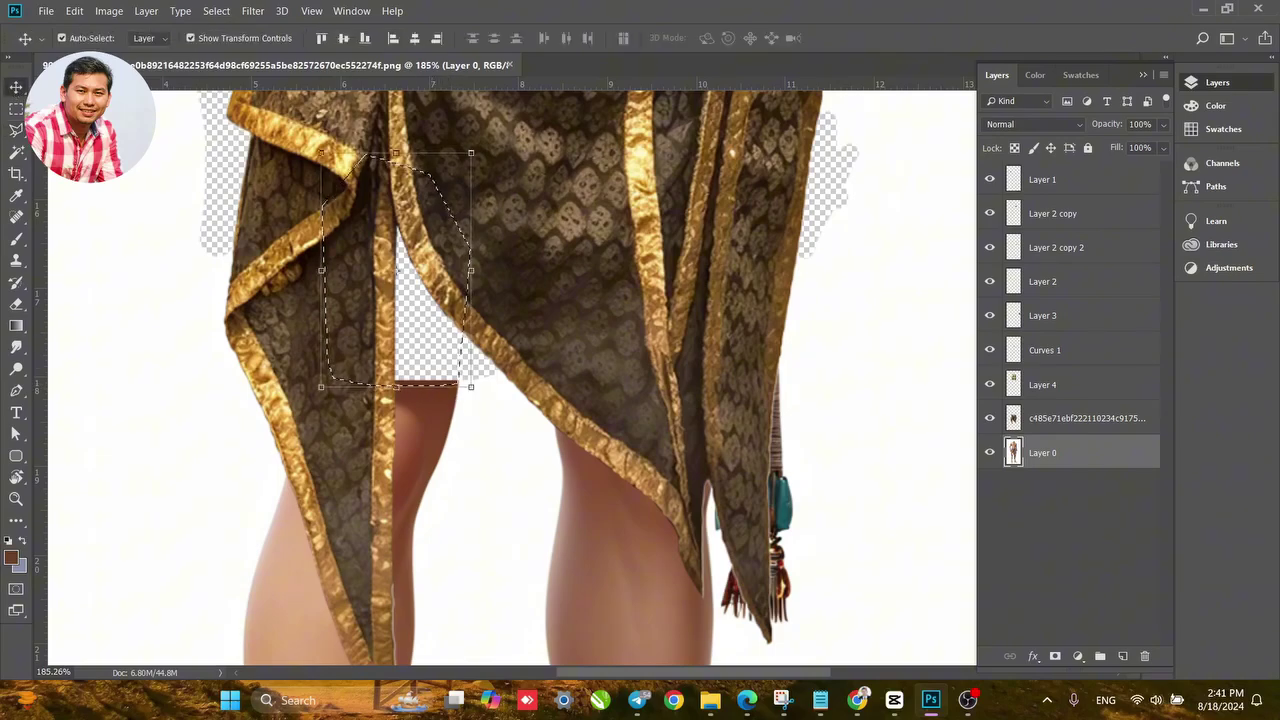
Try to fill the selected gap with Content-Aware contents in Normal mode at 100% opacity, with Preserve Transparency on.
{"action": "left_click", "coordinate": [73, 12]}
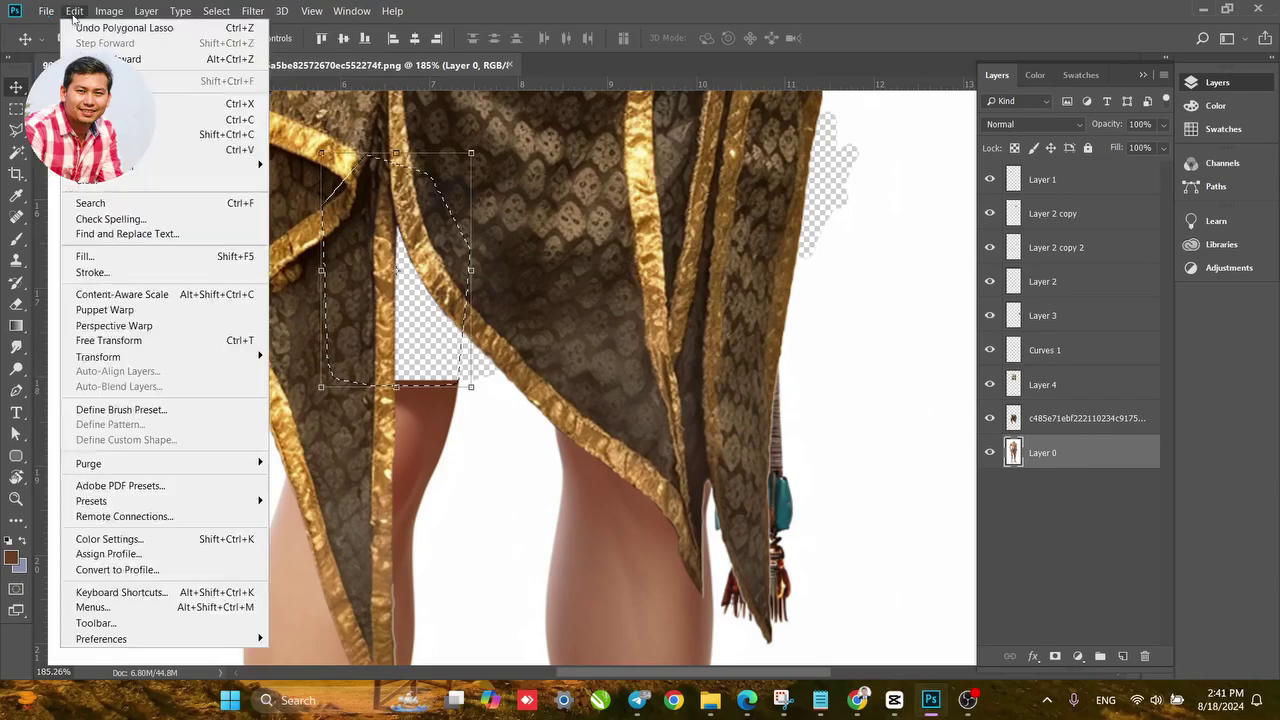
{"action": "left_click", "coordinate": [124, 258]}
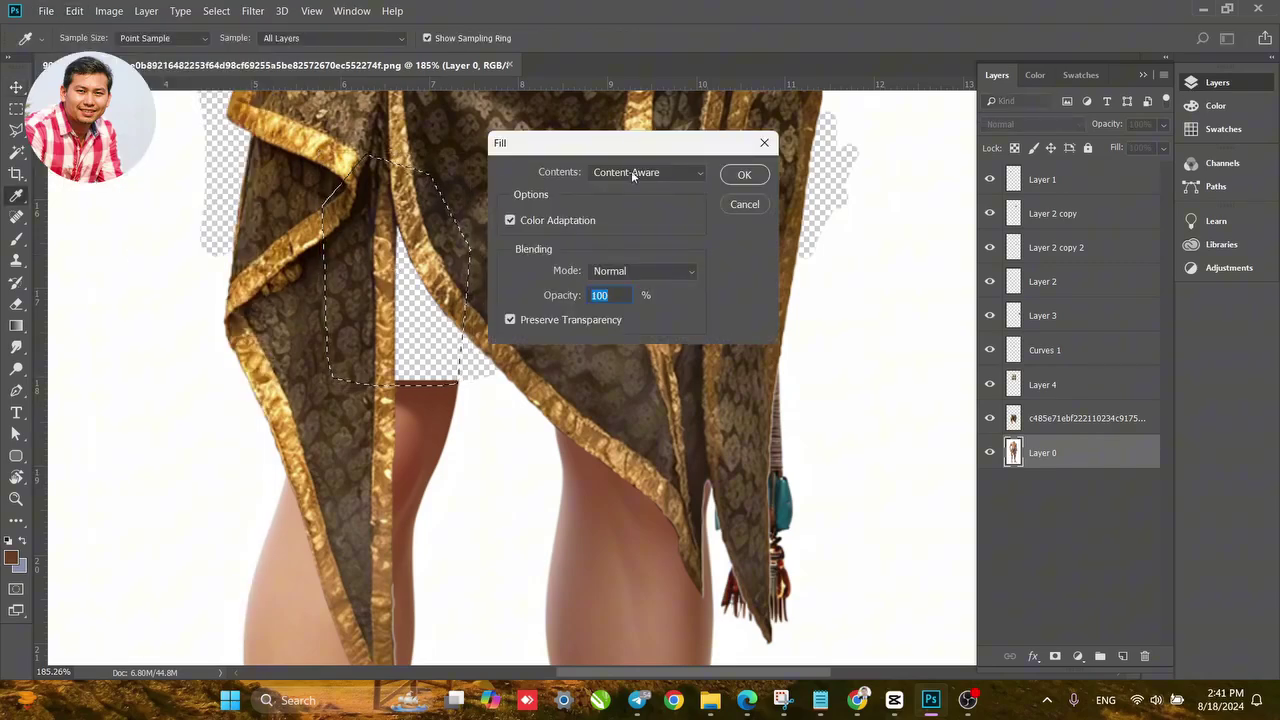
{"action": "left_click", "coordinate": [744, 174]}
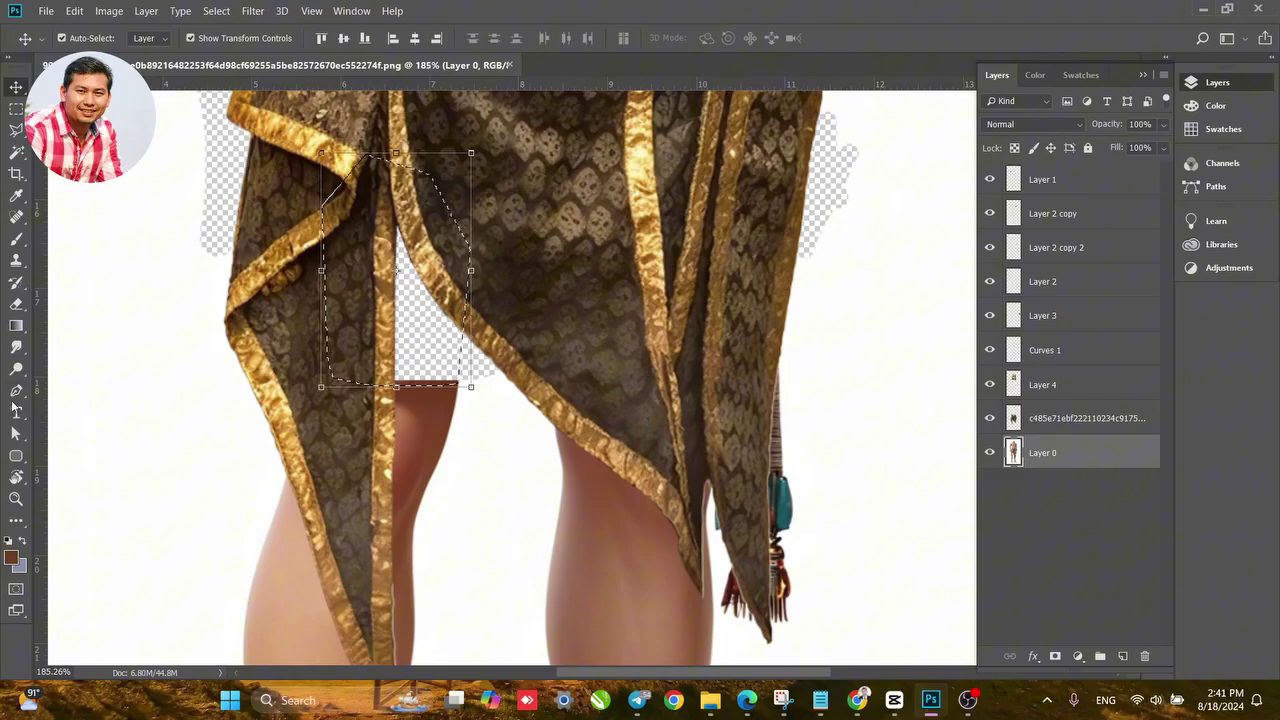
Extend the polygonal selection downward to include the upper strip of the leg below the gap.
{"action": "scroll", "coordinate": [428, 513], "scroll_direction": "up", "scroll_amount": 2}
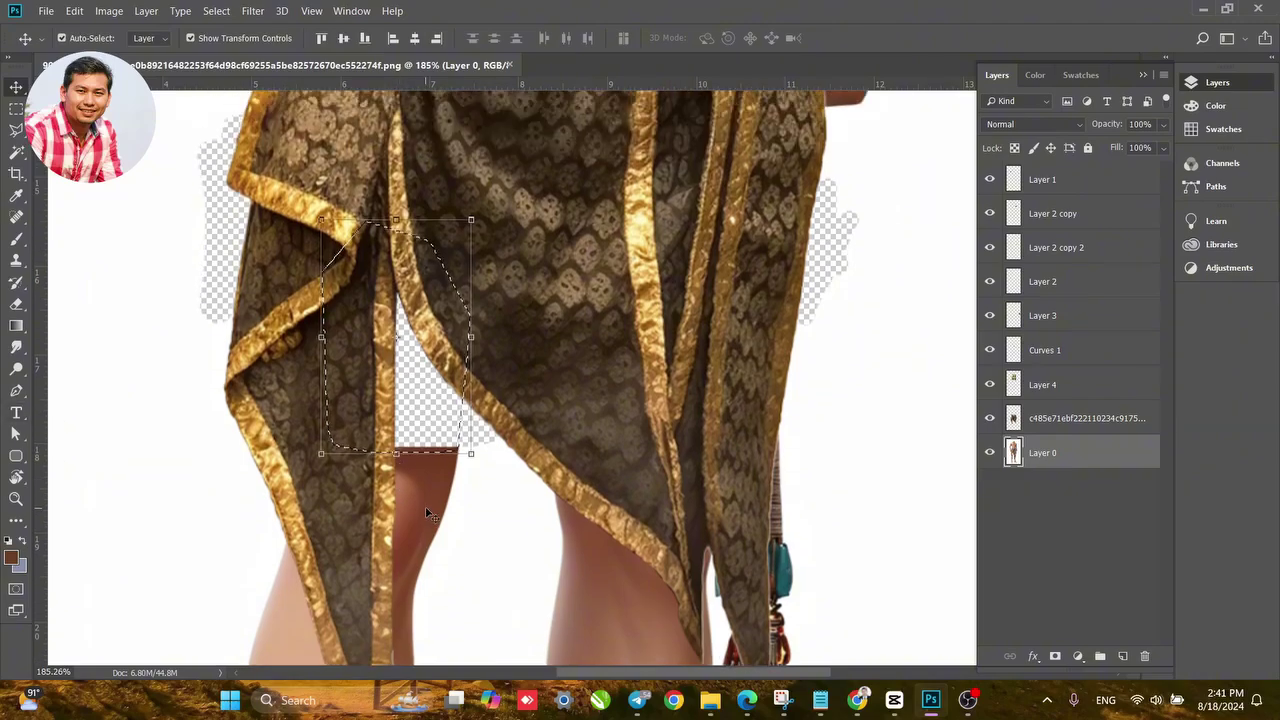
{"action": "scroll", "coordinate": [425, 506], "scroll_direction": "up", "scroll_amount": 5}
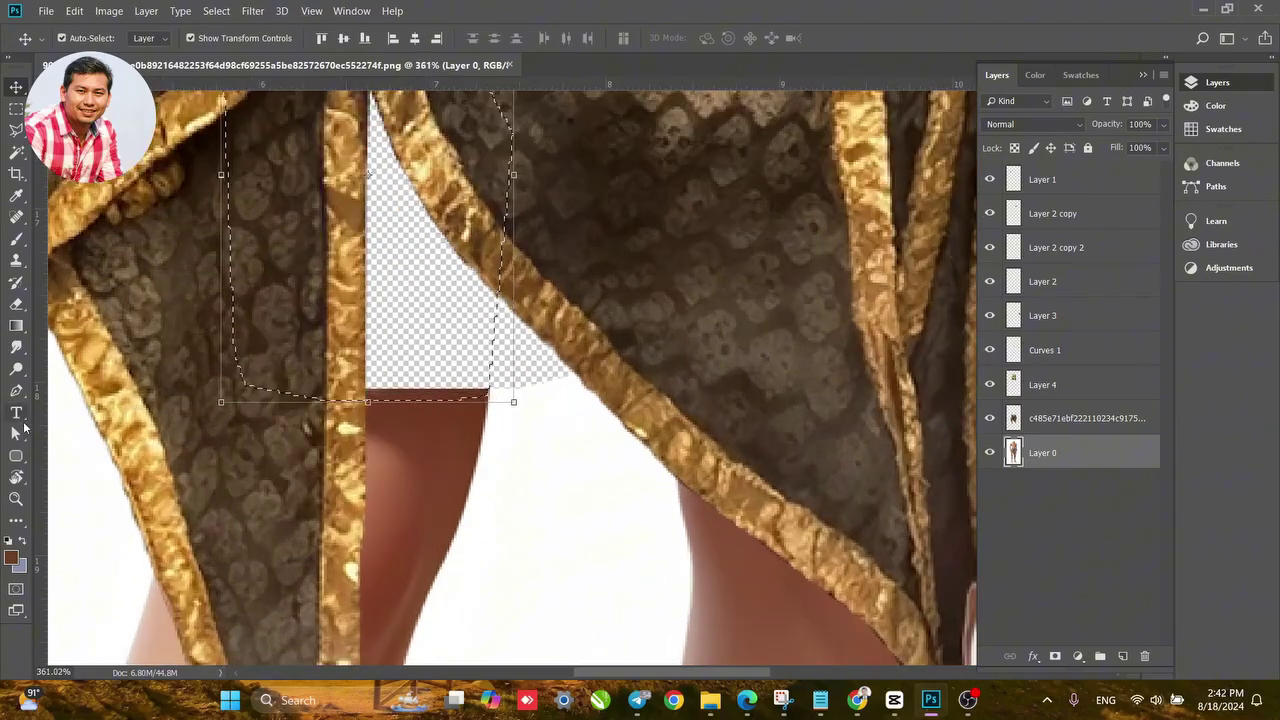
{"action": "left_click", "coordinate": [15, 131]}
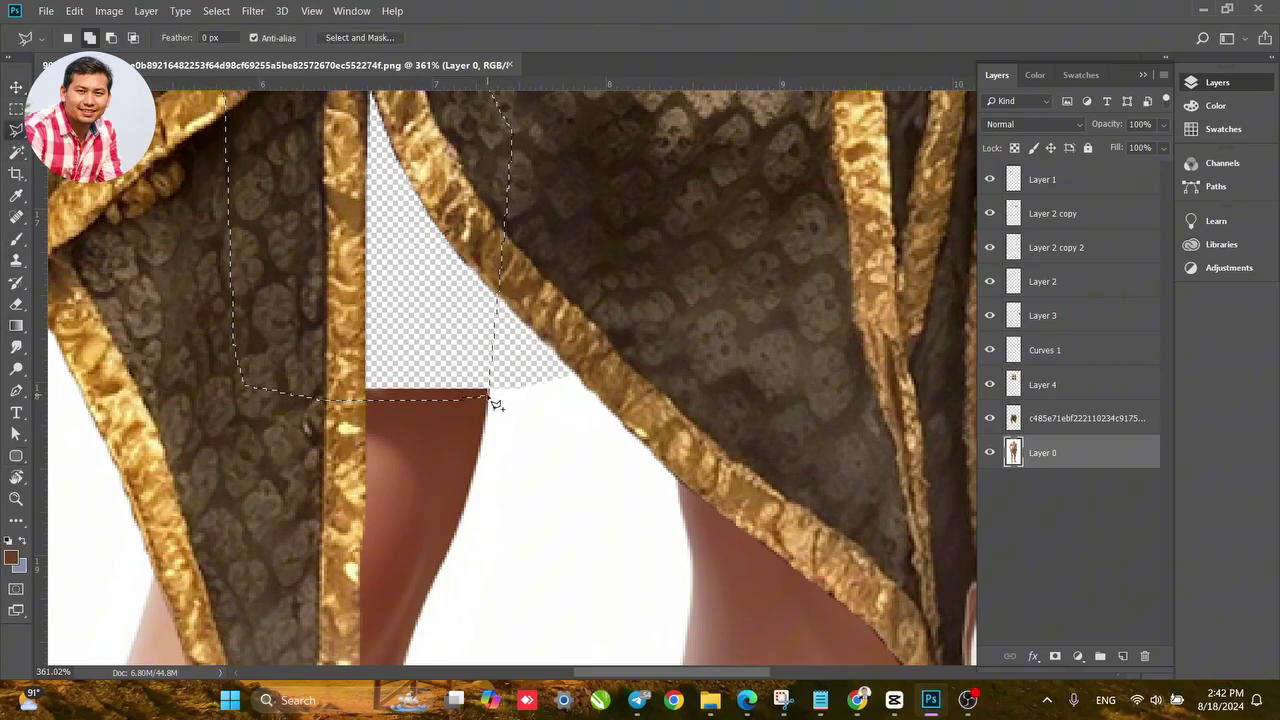
{"action": "left_click", "coordinate": [485, 436]}
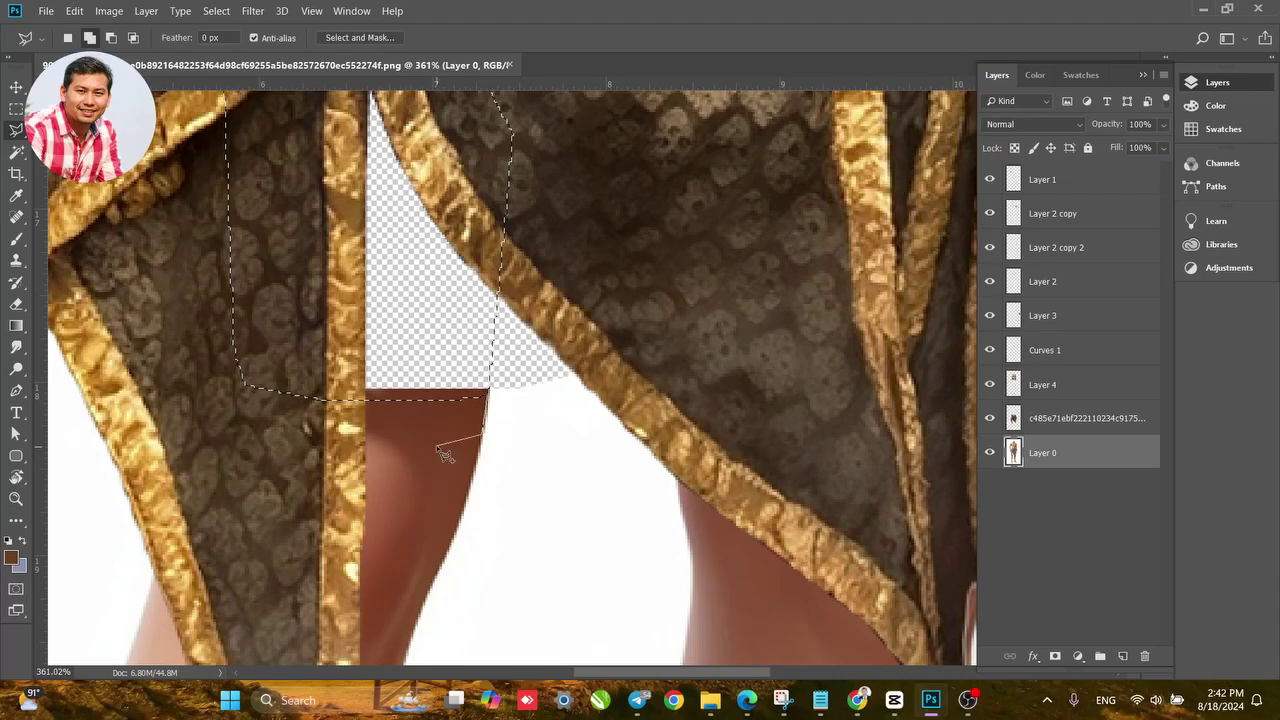
{"action": "left_click", "coordinate": [305, 431]}
{"action": "left_click", "coordinate": [240, 381]}
{"action": "left_click", "coordinate": [248, 363]}
{"action": "left_click", "coordinate": [320, 365]}
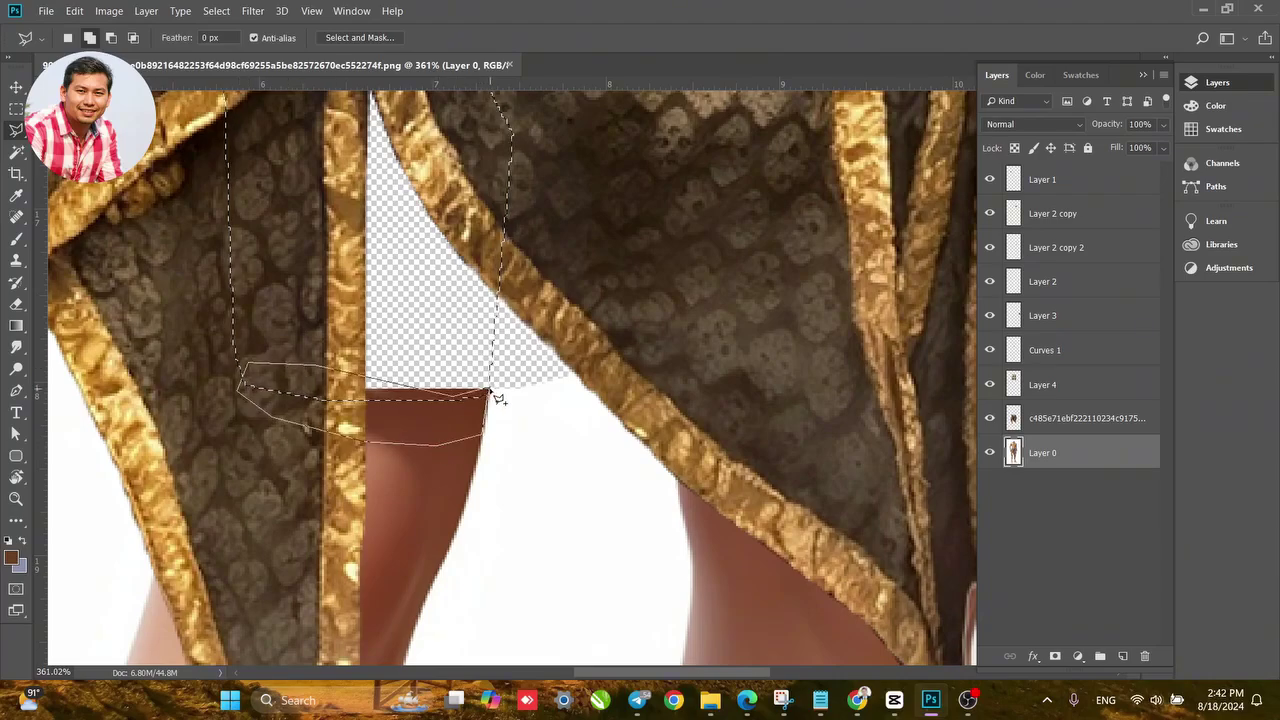
{"action": "left_click", "coordinate": [490, 394]}
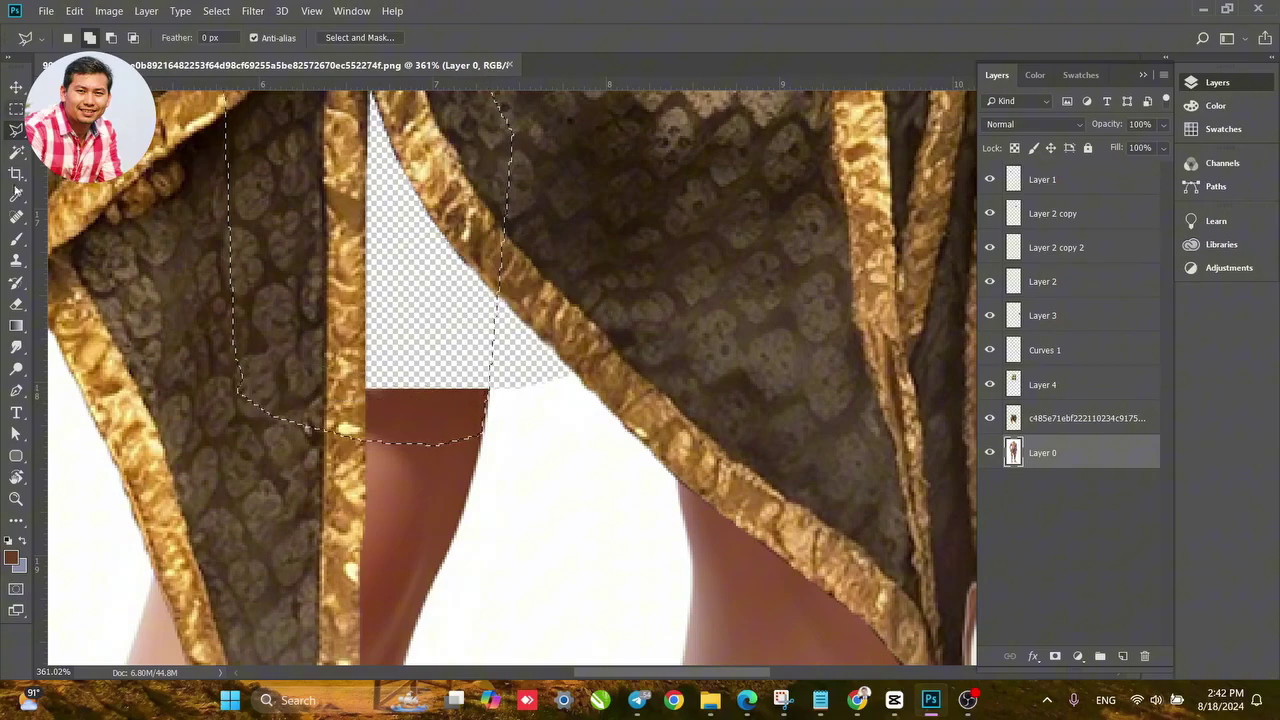
Clone the leg's skin upward into the selected gap between the skirt panels with the Clone Stamp, enlarging the brush to 25 px.
{"action": "left_click", "coordinate": [16, 259]}
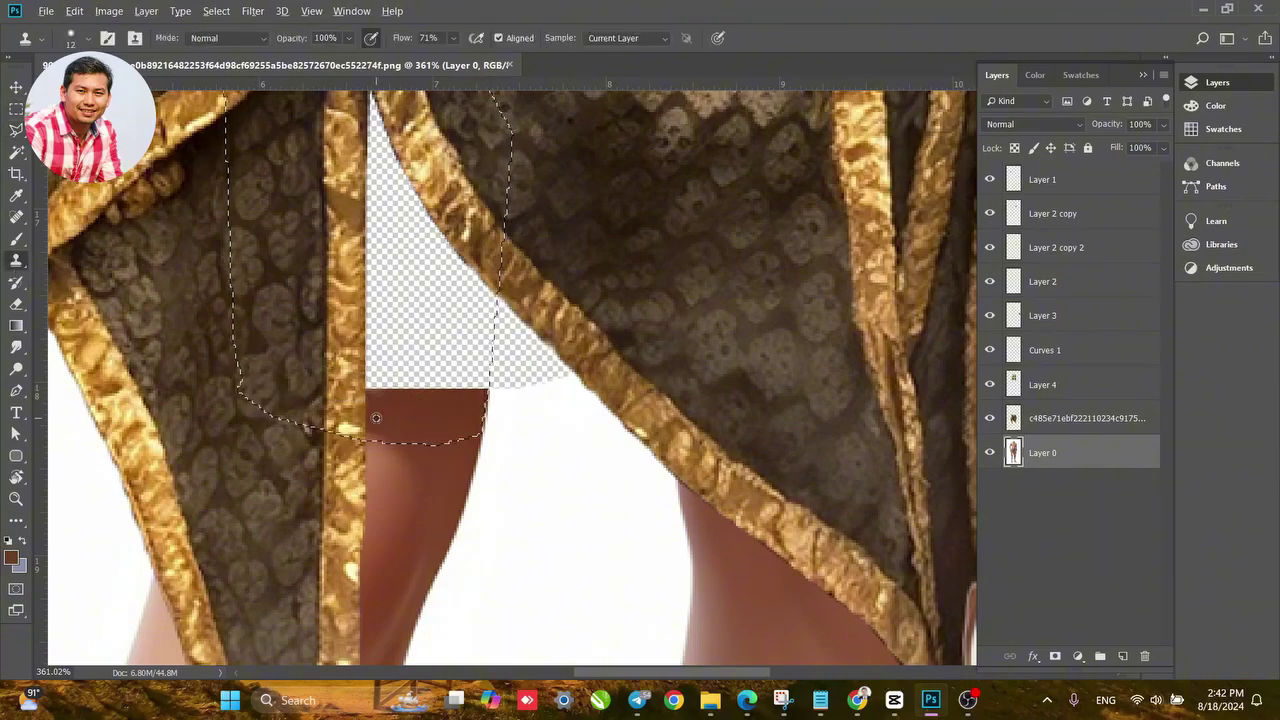
{"action": "left_click", "coordinate": [451, 398], "text": "alt"}
{"action": "mouse_move", "coordinate": [454, 388]}
{"action": "left_mouse_down"}
{"action": "mouse_move", "coordinate": [414, 376]}
{"action": "mouse_move", "coordinate": [405, 392]}
{"action": "mouse_move", "coordinate": [392, 362]}
{"action": "mouse_move", "coordinate": [389, 388]}
{"action": "mouse_move", "coordinate": [382, 376]}
{"action": "mouse_move", "coordinate": [398, 398]}
{"action": "mouse_move", "coordinate": [370, 369]}
{"action": "mouse_move", "coordinate": [378, 385]}
{"action": "mouse_move", "coordinate": [389, 357]}
{"action": "mouse_move", "coordinate": [402, 376]}
{"action": "mouse_move", "coordinate": [433, 366]}
{"action": "mouse_move", "coordinate": [433, 381]}
{"action": "mouse_move", "coordinate": [452, 364]}
{"action": "mouse_move", "coordinate": [446, 399]}
{"action": "mouse_move", "coordinate": [469, 399]}
{"action": "mouse_move", "coordinate": [460, 370]}
{"action": "mouse_move", "coordinate": [455, 384]}
{"action": "mouse_move", "coordinate": [477, 364]}
{"action": "mouse_move", "coordinate": [485, 335]}
{"action": "left_mouse_up"}
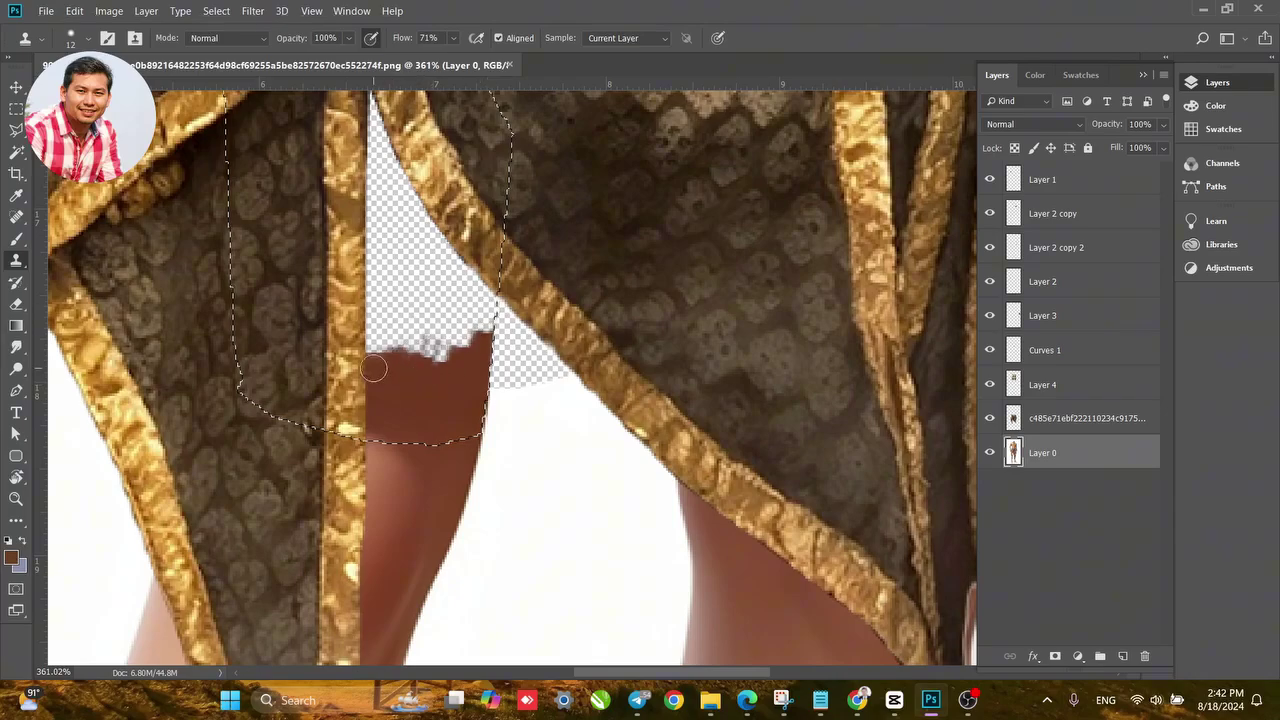
{"action": "right_click", "coordinate": [454, 384]}
{"action": "left_click_drag", "start_coordinate": [545, 420], "coordinate": [554, 423]}
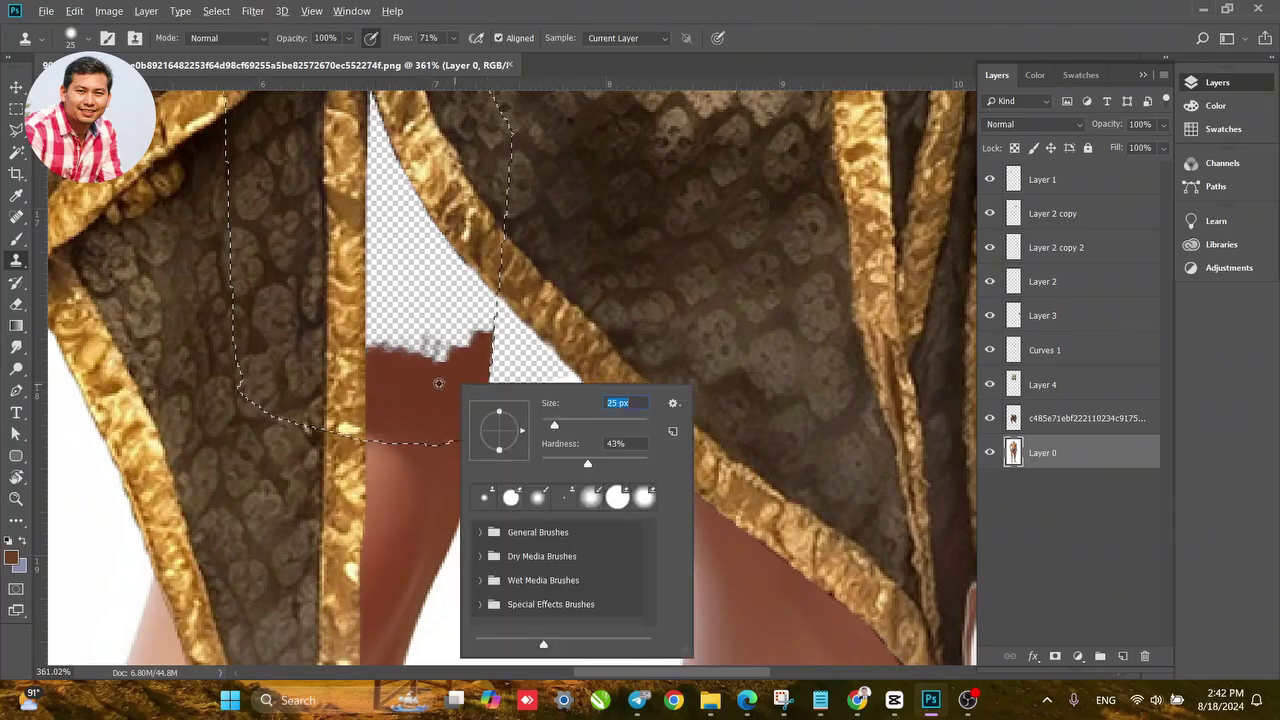
{"action": "mouse_move", "coordinate": [437, 380]}
{"action": "left_mouse_down"}
{"action": "mouse_move", "coordinate": [438, 348]}
{"action": "mouse_move", "coordinate": [473, 337]}
{"action": "mouse_move", "coordinate": [418, 366]}
{"action": "mouse_move", "coordinate": [383, 335]}
{"action": "mouse_move", "coordinate": [380, 346]}
{"action": "mouse_move", "coordinate": [436, 342]}
{"action": "mouse_move", "coordinate": [473, 318]}
{"action": "mouse_move", "coordinate": [412, 317]}
{"action": "mouse_move", "coordinate": [486, 312]}
{"action": "mouse_move", "coordinate": [358, 303]}
{"action": "mouse_move", "coordinate": [385, 322]}
{"action": "mouse_move", "coordinate": [438, 300]}
{"action": "mouse_move", "coordinate": [417, 290]}
{"action": "mouse_move", "coordinate": [525, 282]}
{"action": "mouse_move", "coordinate": [340, 250]}
{"action": "mouse_move", "coordinate": [483, 258]}
{"action": "mouse_move", "coordinate": [382, 260]}
{"action": "mouse_move", "coordinate": [362, 290]}
{"action": "mouse_move", "coordinate": [436, 243]}
{"action": "mouse_move", "coordinate": [470, 275]}
{"action": "mouse_move", "coordinate": [455, 305]}
{"action": "mouse_move", "coordinate": [424, 268]}
{"action": "mouse_move", "coordinate": [391, 306]}
{"action": "left_mouse_up"}
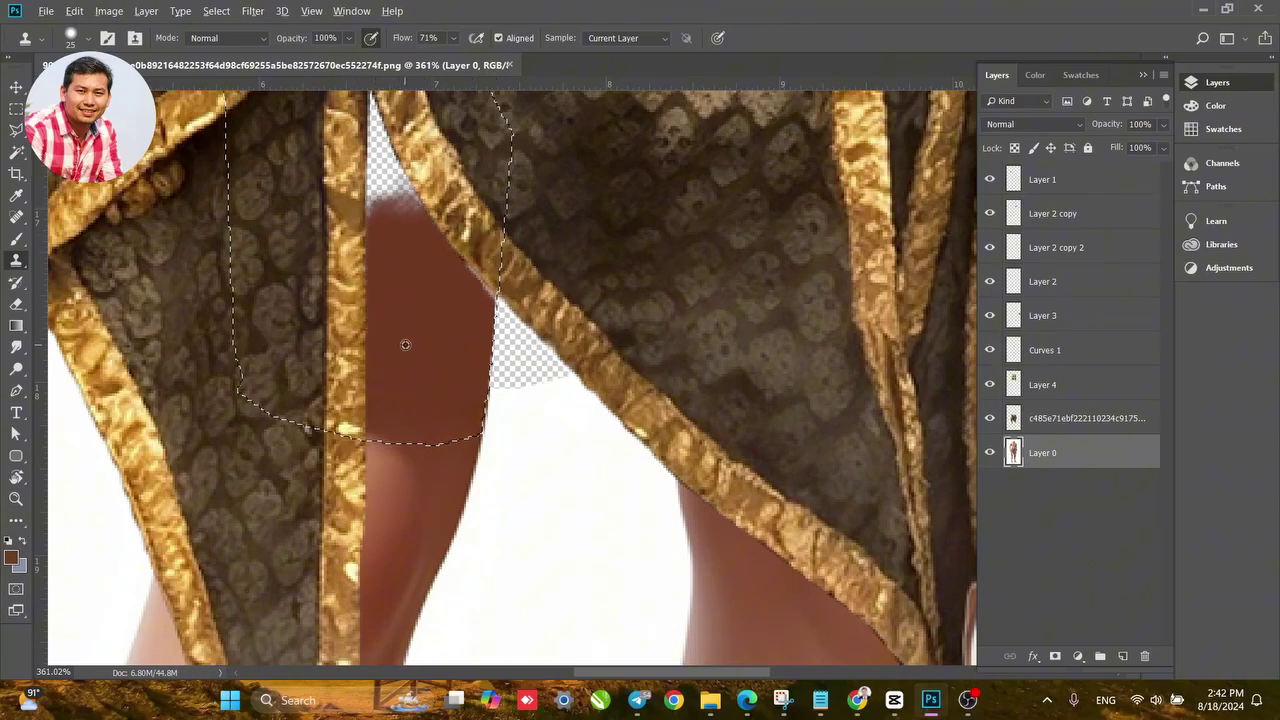
Clone skin over the remaining narrow top of the gap between the skirt panels, blend it into the leg, and deselect.
{"action": "scroll", "coordinate": [412, 330], "scroll_direction": "up", "scroll_amount": 3}
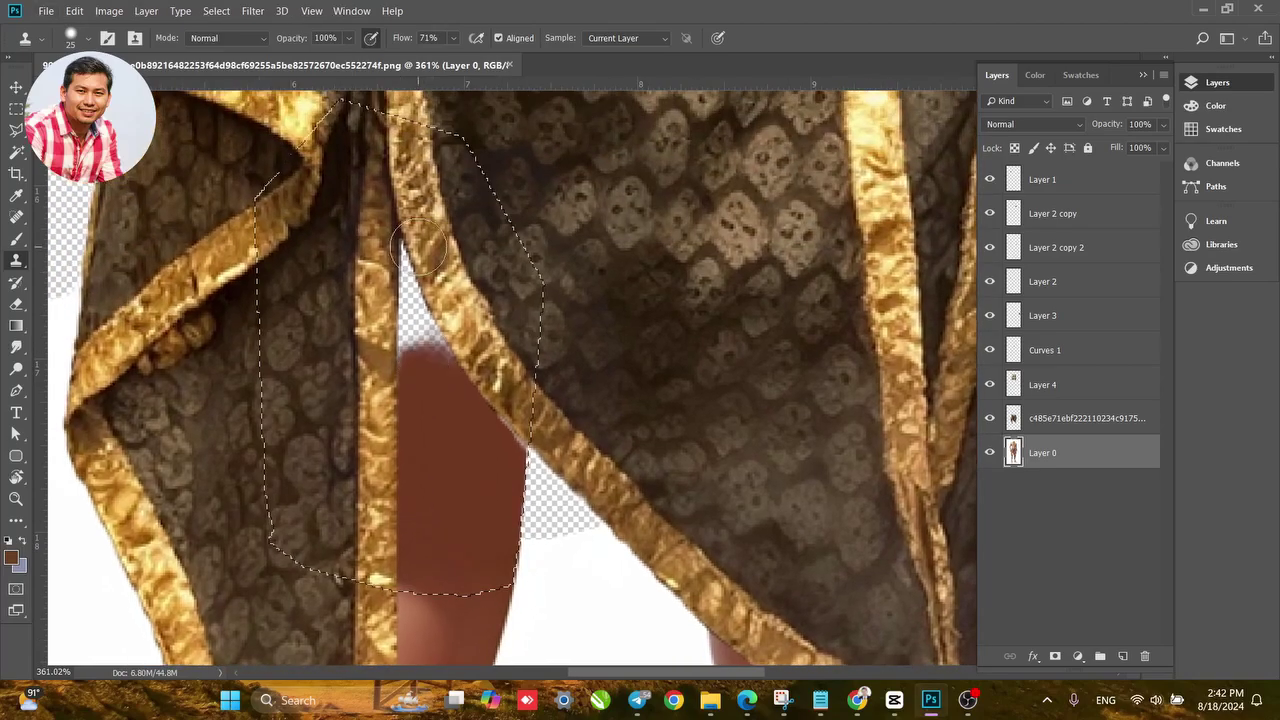
{"action": "left_click_drag", "start_coordinate": [413, 357], "coordinate": [412, 310]}
{"action": "left_click", "coordinate": [459, 439], "text": "alt"}
{"action": "mouse_move", "coordinate": [439, 356]}
{"action": "left_mouse_down"}
{"action": "mouse_move", "coordinate": [421, 435]}
{"action": "mouse_move", "coordinate": [406, 405]}
{"action": "left_mouse_up"}
{"action": "mouse_move", "coordinate": [383, 270]}
{"action": "left_mouse_down"}
{"action": "mouse_move", "coordinate": [410, 305]}
{"action": "mouse_move", "coordinate": [410, 288]}
{"action": "mouse_move", "coordinate": [408, 339]}
{"action": "mouse_move", "coordinate": [413, 325]}
{"action": "mouse_move", "coordinate": [498, 428]}
{"action": "mouse_move", "coordinate": [493, 460]}
{"action": "mouse_move", "coordinate": [468, 472]}
{"action": "mouse_move", "coordinate": [498, 428]}
{"action": "left_mouse_up"}
{"action": "mouse_move", "coordinate": [480, 523]}
{"action": "left_mouse_down"}
{"action": "mouse_move", "coordinate": [451, 477]}
{"action": "mouse_move", "coordinate": [453, 349]}
{"action": "left_mouse_up"}
Hide Layer 0 to isolate the hand-shaped notch in the outer edge of the skirt.
{"action": "scroll", "coordinate": [457, 366], "scroll_direction": "down", "scroll_amount": 10}
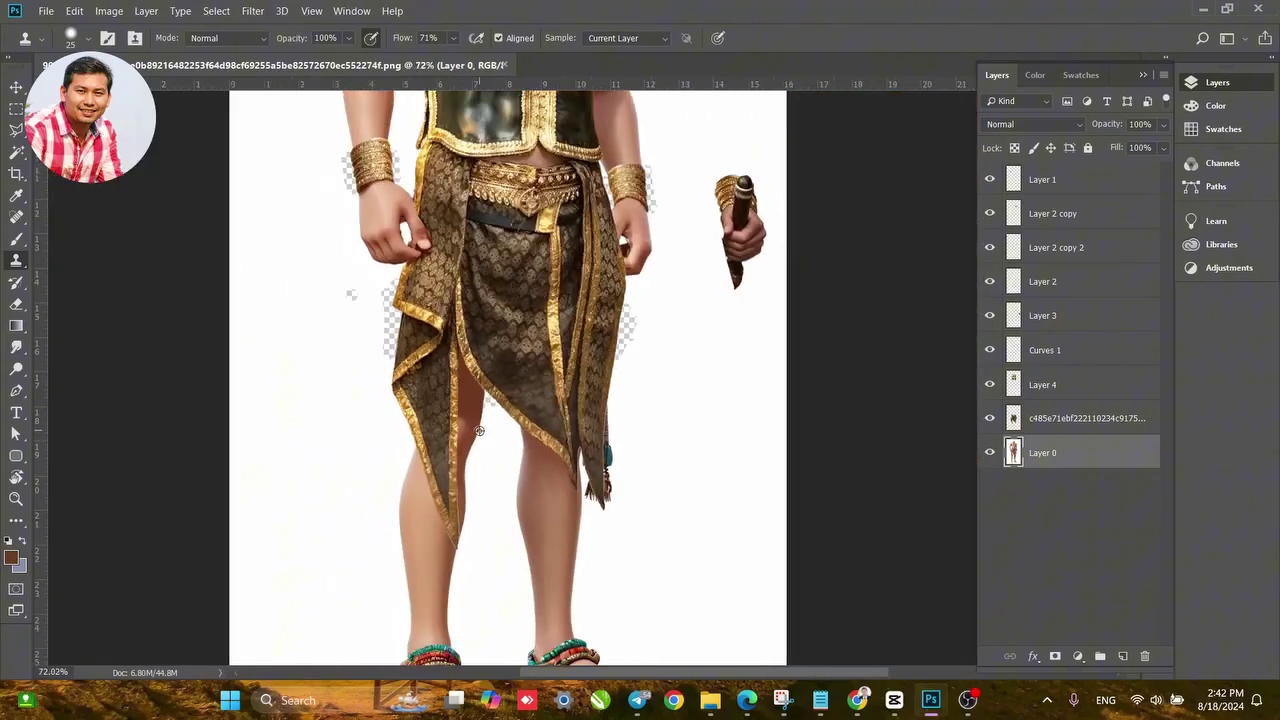
{"action": "scroll", "coordinate": [568, 573], "scroll_direction": "down", "scroll_amount": 3}
{"action": "scroll", "coordinate": [522, 535], "scroll_direction": "up", "scroll_amount": 5}
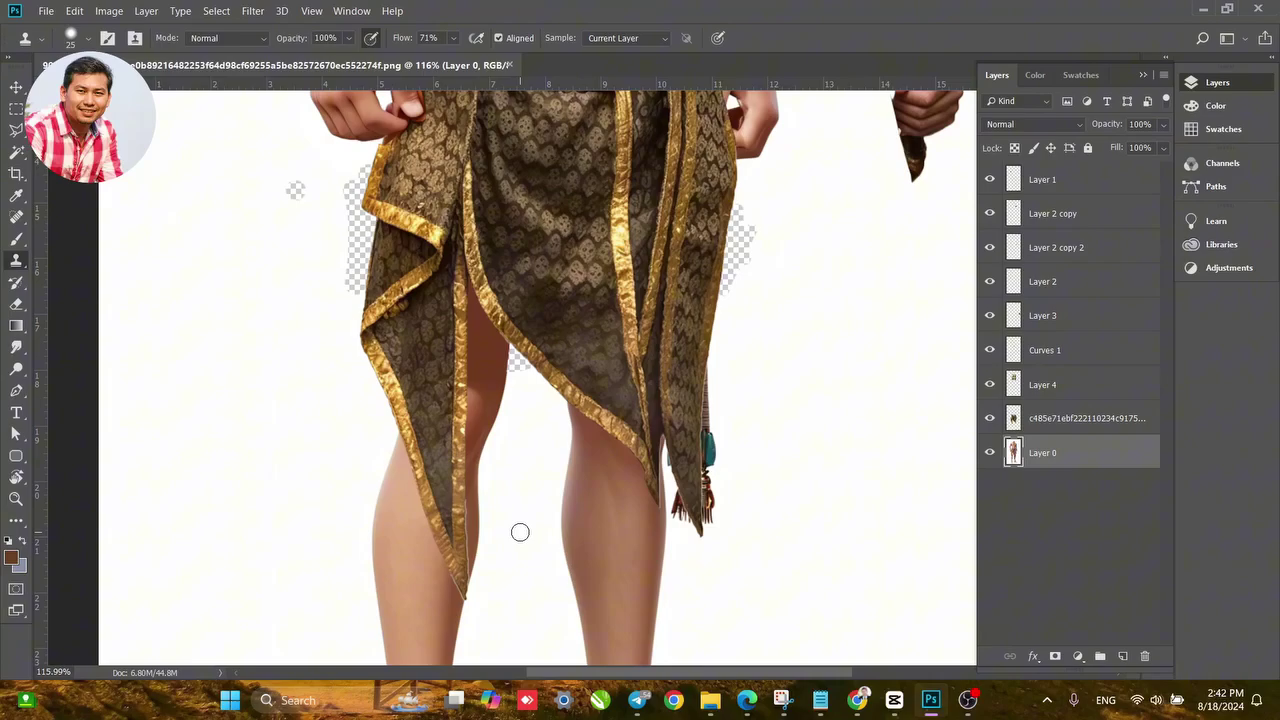
{"action": "scroll", "coordinate": [520, 532], "scroll_direction": "down", "scroll_amount": 2}
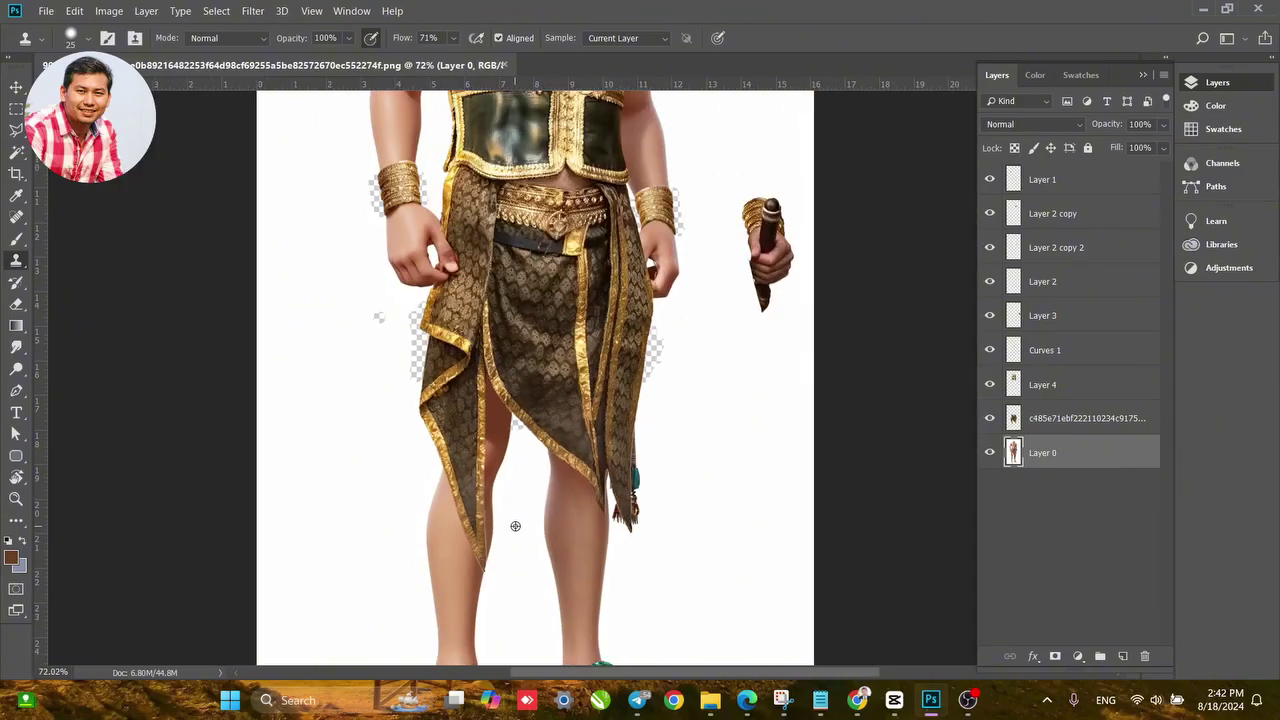
{"action": "left_click_drag", "start_coordinate": [642, 247], "coordinate": [599, 516]}
{"action": "scroll", "coordinate": [599, 516], "scroll_direction": "up", "scroll_amount": 2}
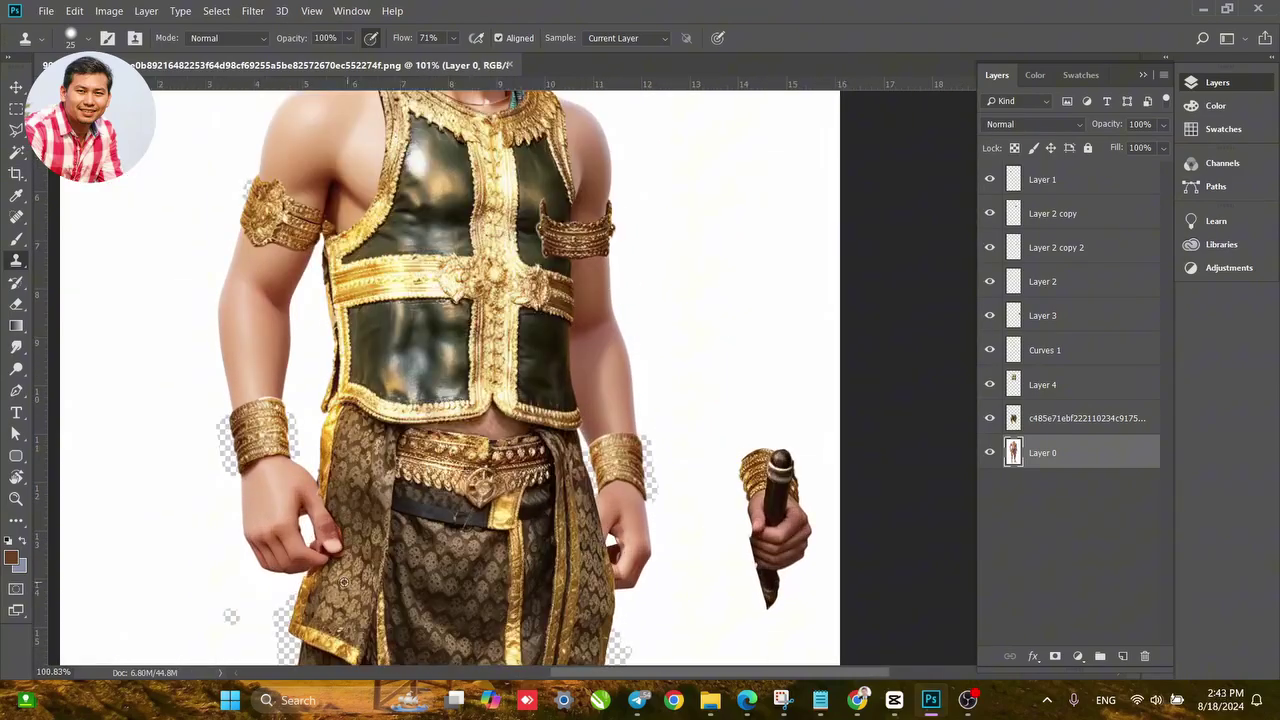
{"action": "scroll", "coordinate": [343, 583], "scroll_direction": "up", "scroll_amount": 3}
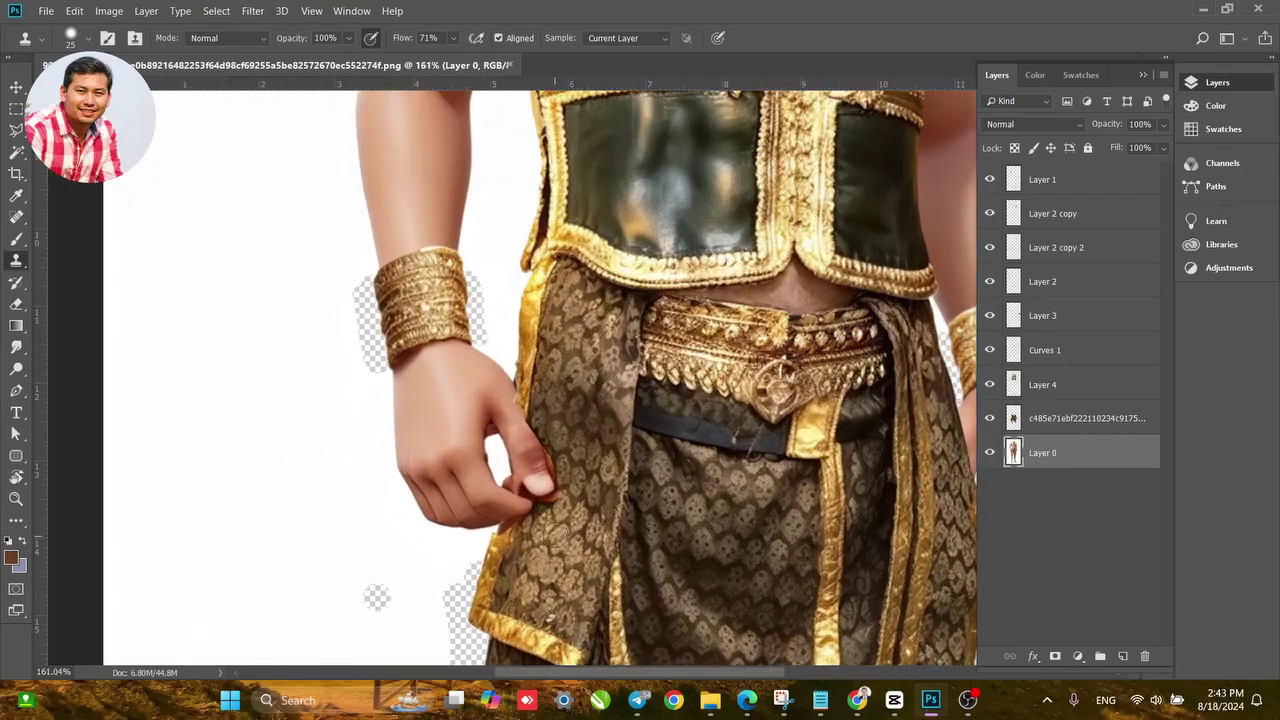
{"action": "key", "text": "v"}
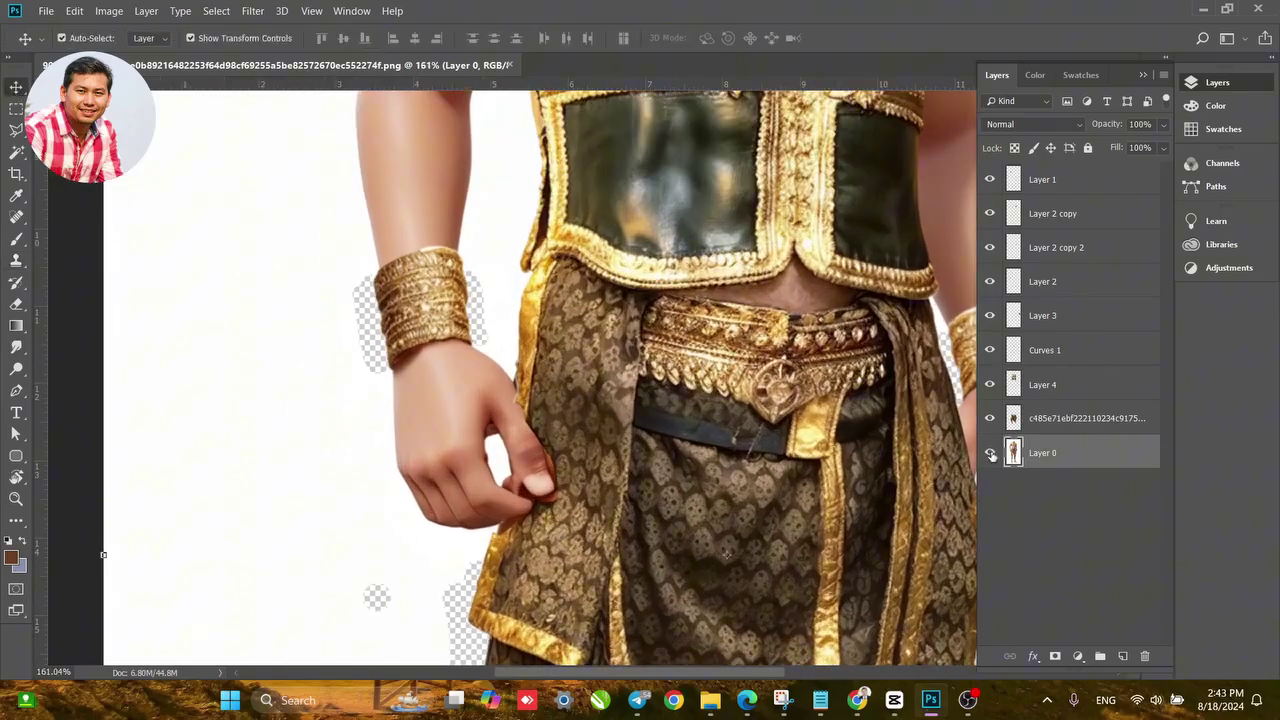
{"action": "left_click", "coordinate": [990, 453]}
{"action": "scroll", "coordinate": [528, 298], "scroll_direction": "up", "scroll_amount": 2}
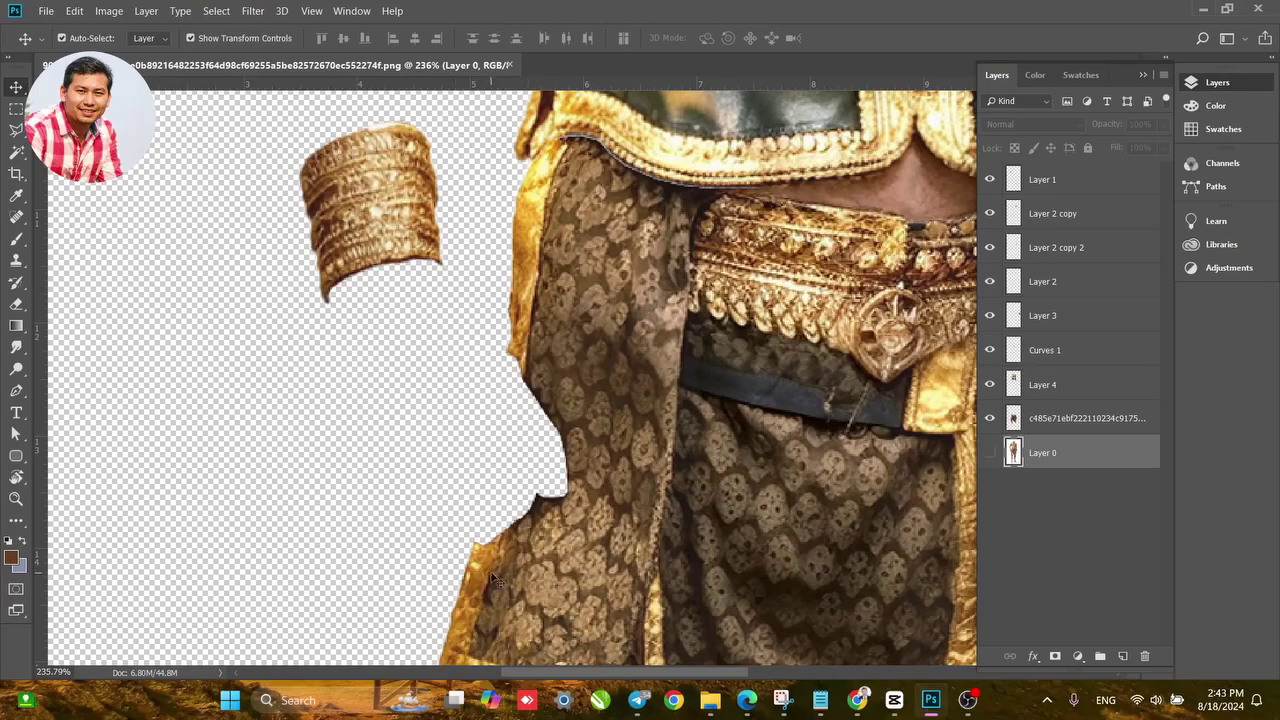
{"action": "scroll", "coordinate": [492, 580], "scroll_direction": "down", "scroll_amount": 1}
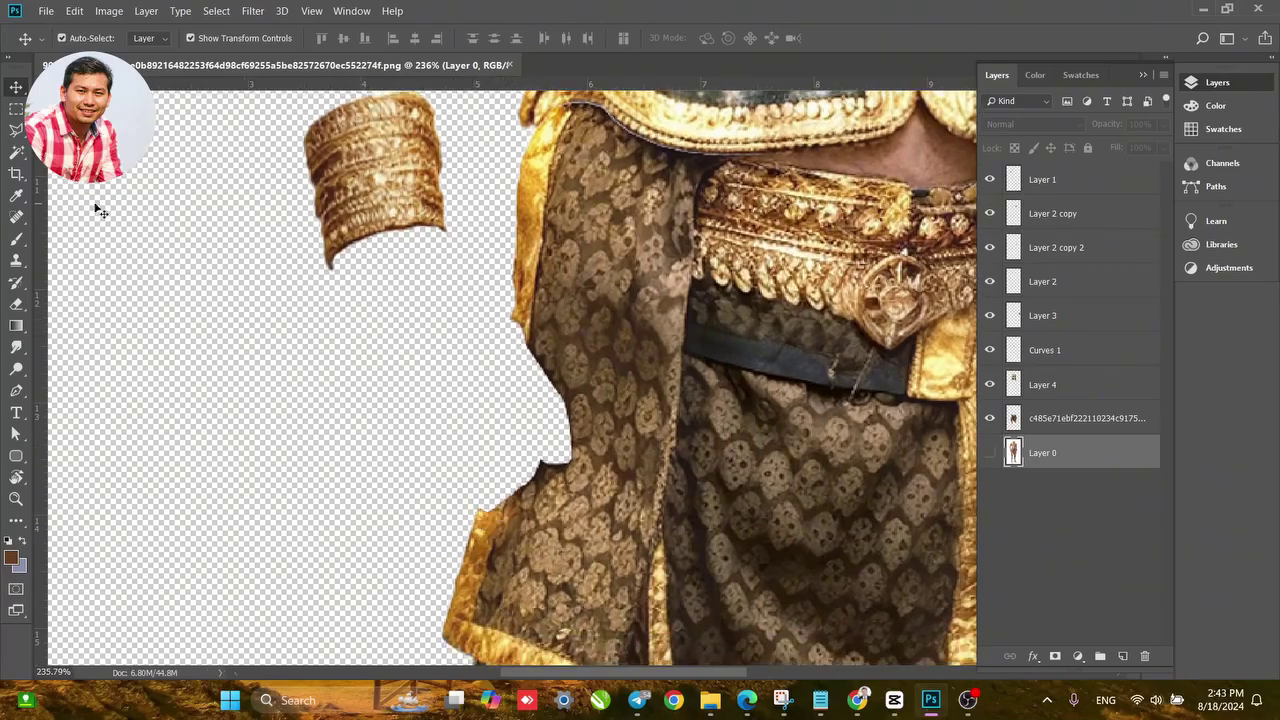
Draw a polygonal selection around the notch in the skirt's outer edge, including the gold trim ends and some surrounding fabric.
{"action": "left_click", "coordinate": [12, 131]}
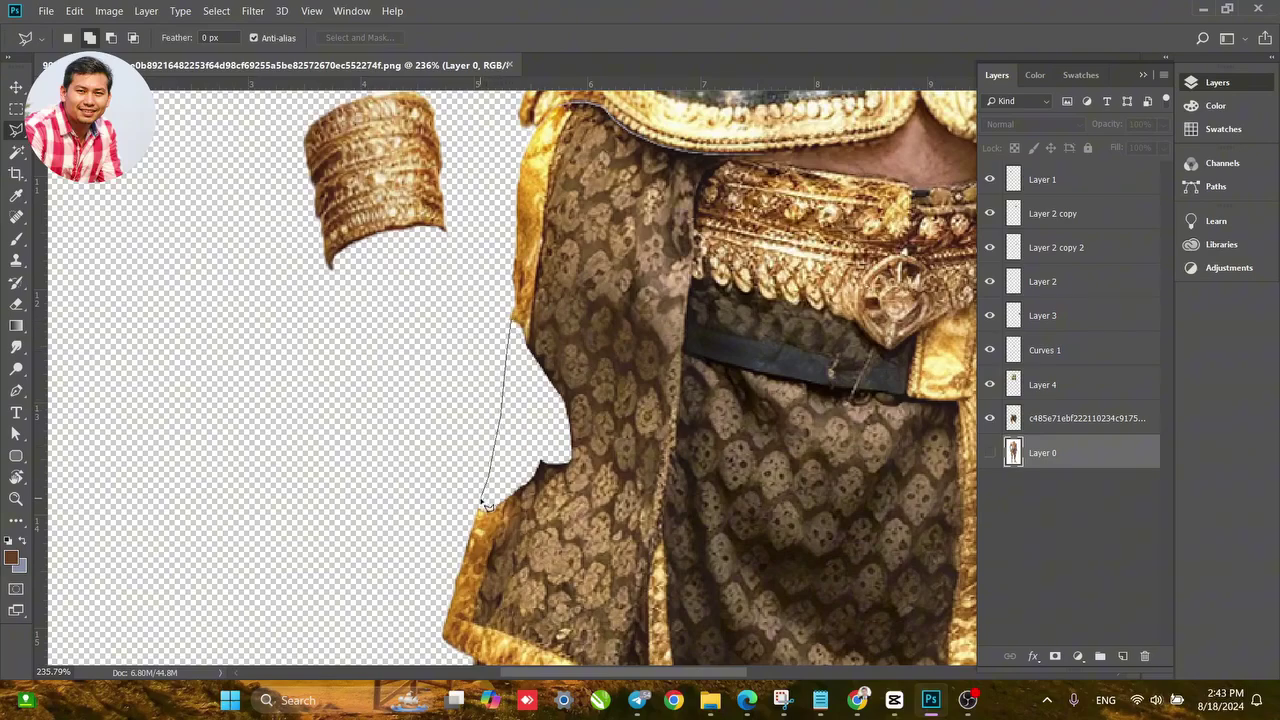
{"action": "left_click", "coordinate": [533, 516]}
{"action": "left_click", "coordinate": [582, 492]}
{"action": "left_click", "coordinate": [608, 460]}
{"action": "left_click", "coordinate": [612, 399]}
{"action": "left_click", "coordinate": [576, 351]}
{"action": "left_click", "coordinate": [515, 324]}
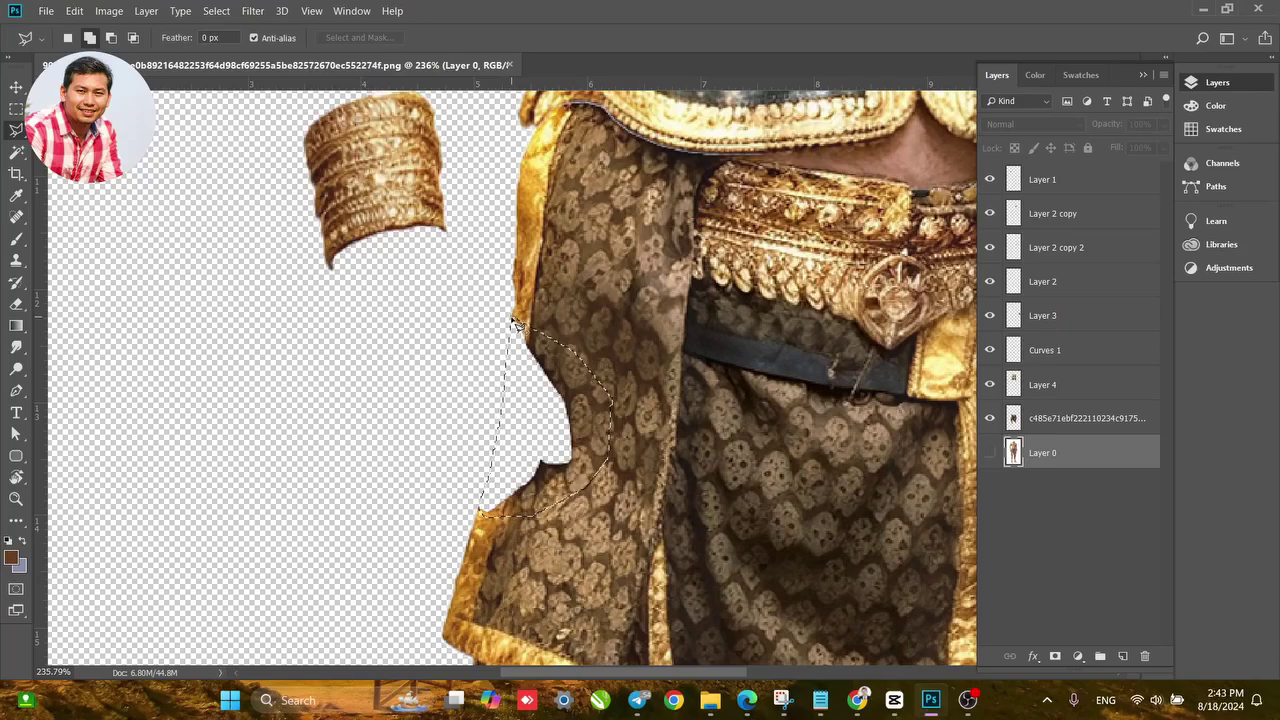
Make the skirt image layer above Layer 0 the active layer, keeping the notch selection.
{"action": "left_click", "coordinate": [146, 11]}
{"action": "left_click", "coordinate": [74, 11]}
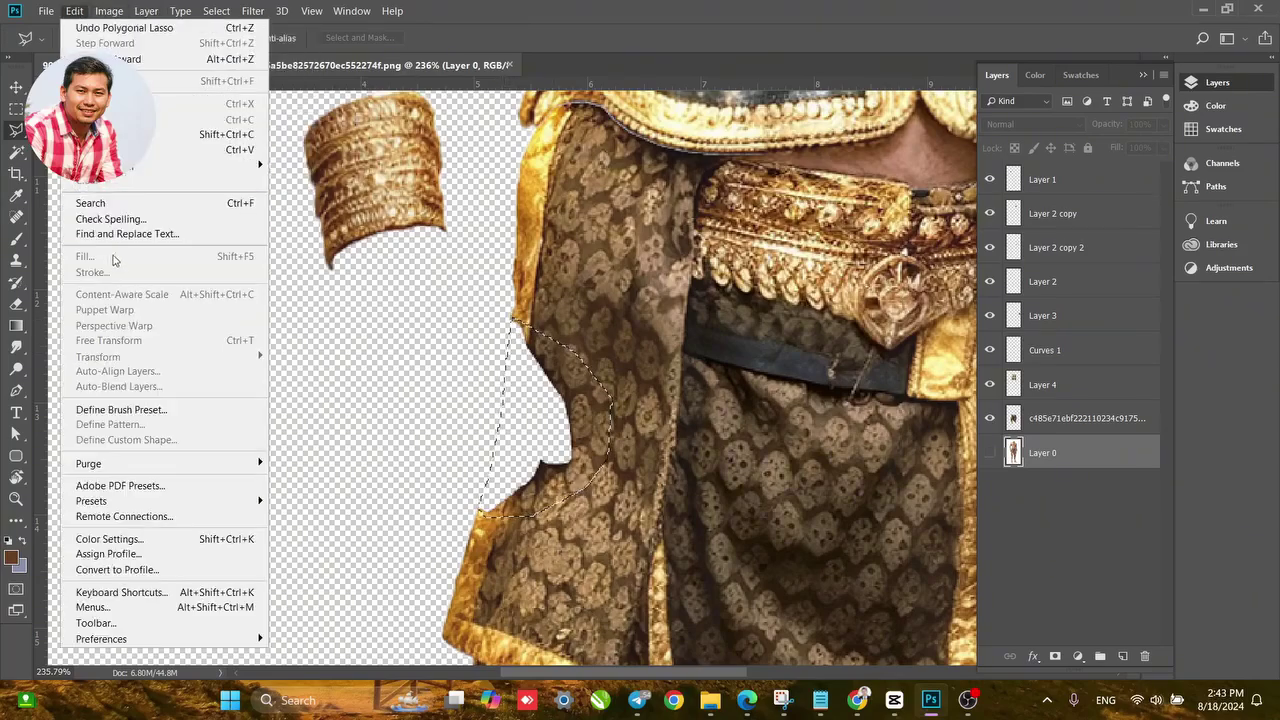
{"action": "left_click", "coordinate": [15, 84]}
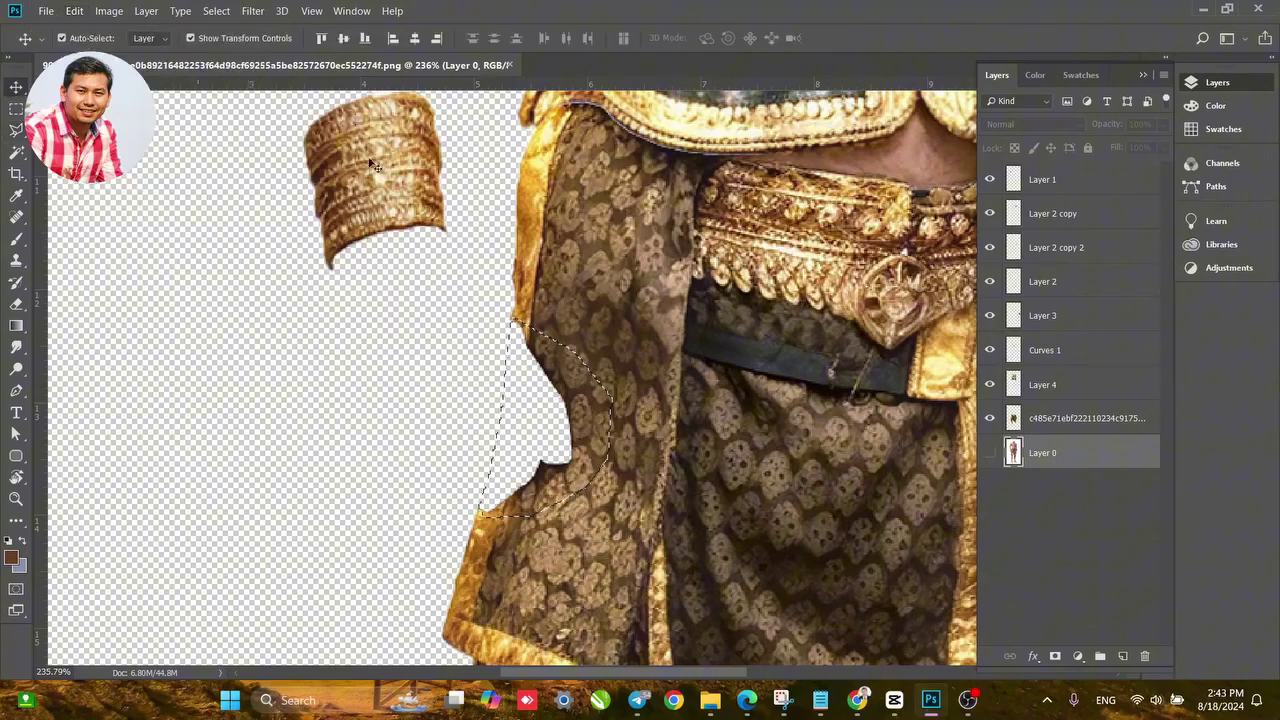
{"action": "left_click", "coordinate": [1047, 430]}
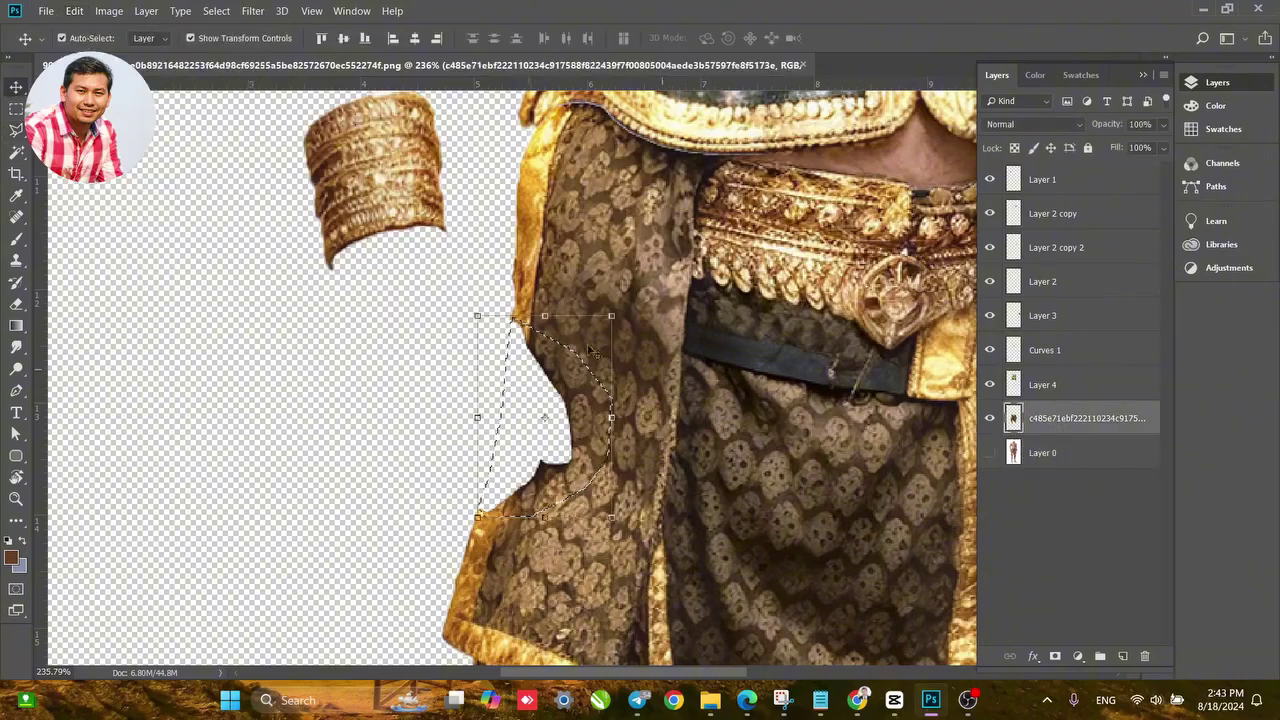
Try to fill the selected notch on the skirt layer with the Fill command, and deselect.
{"action": "left_click", "coordinate": [74, 11]}
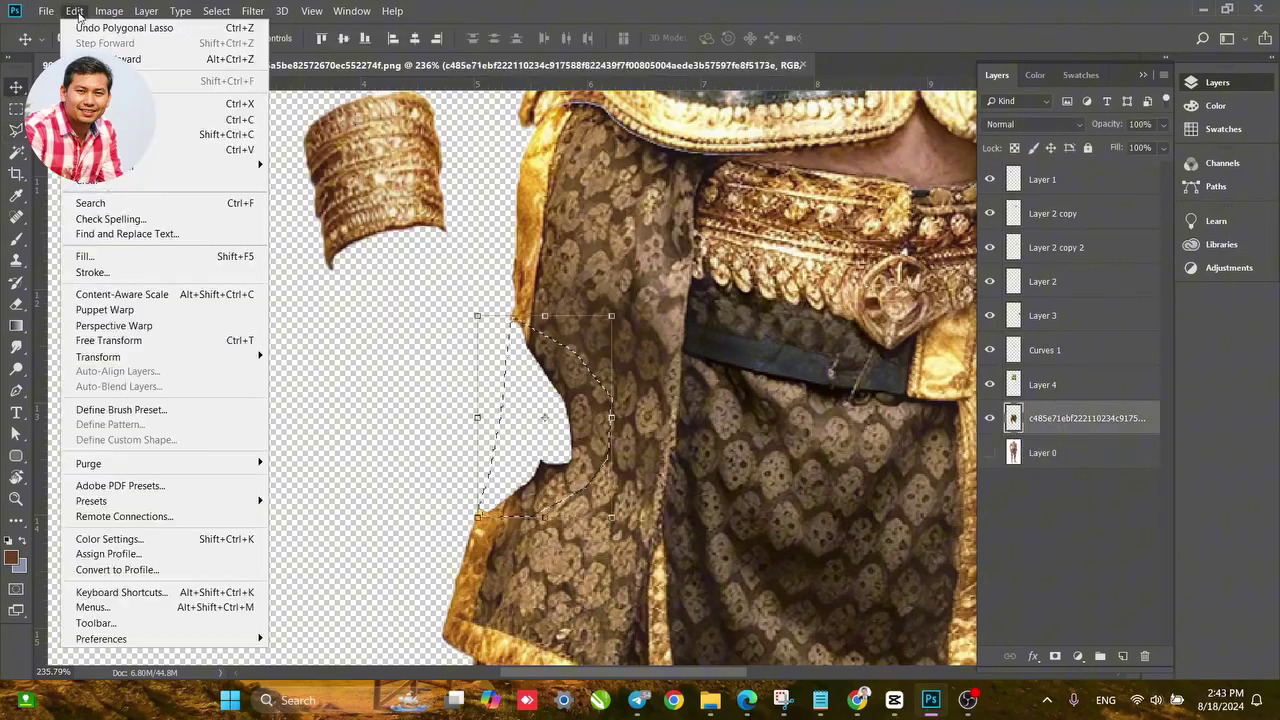
{"action": "left_click", "coordinate": [111, 255]}
{"action": "left_click", "coordinate": [744, 174]}
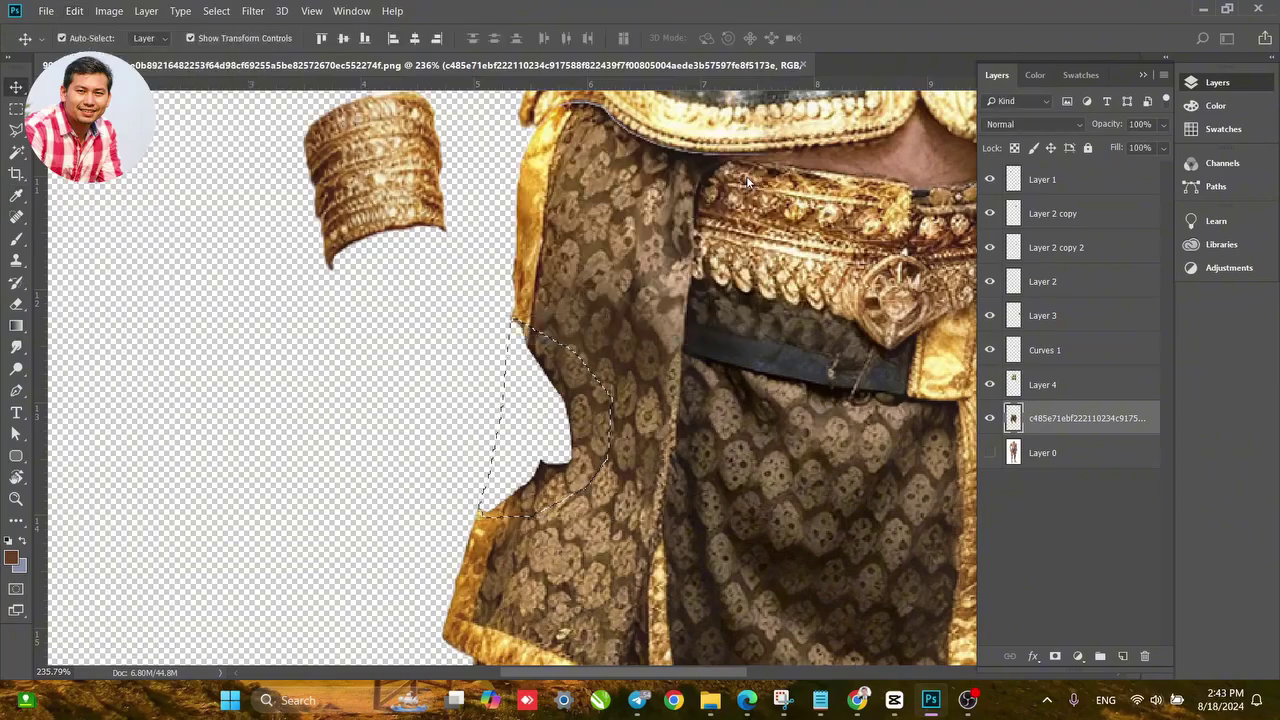
{"action": "key", "text": "ctrl+z"}
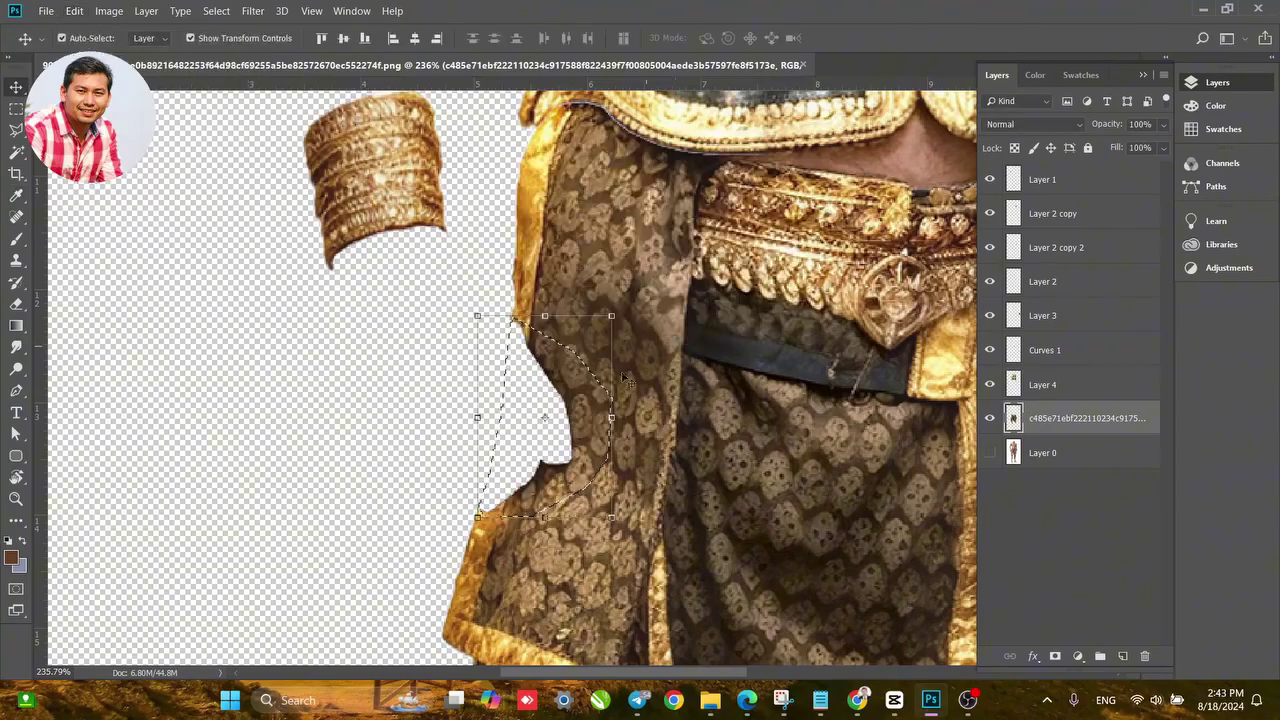
{"action": "scroll", "coordinate": [540, 483], "scroll_direction": "up", "scroll_amount": 3}
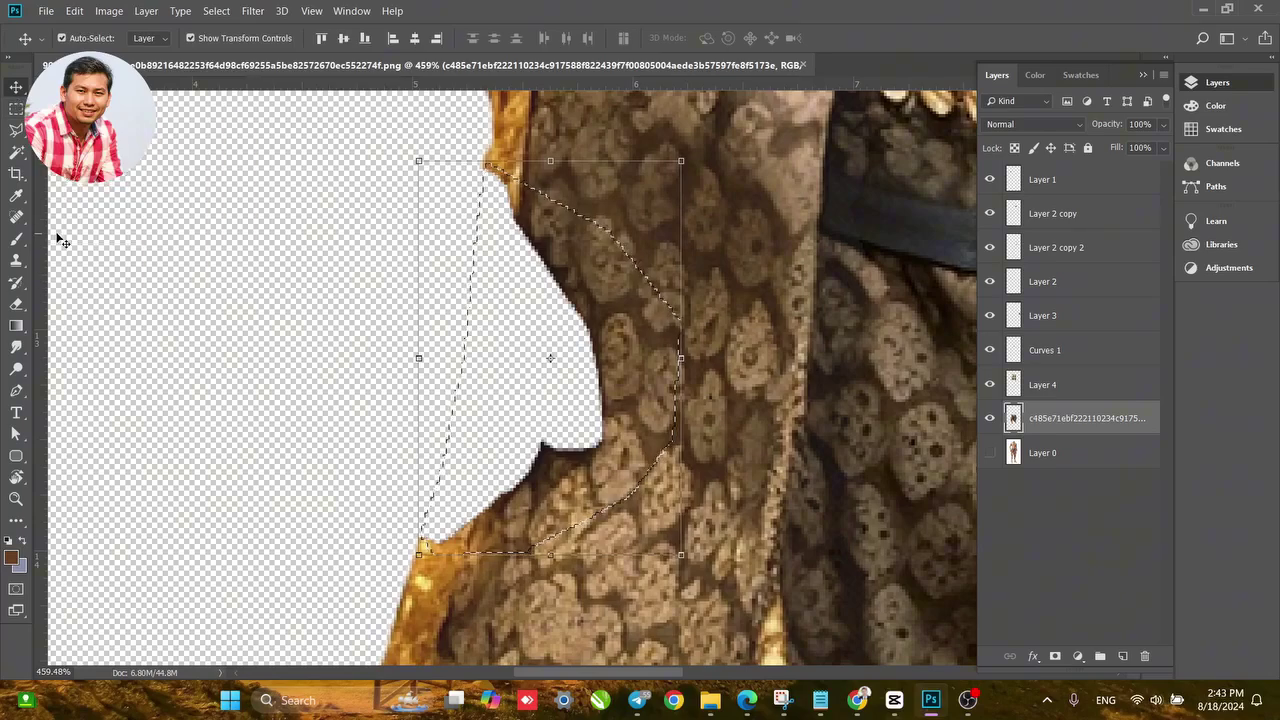
{"action": "scroll", "coordinate": [535, 397], "scroll_direction": "down", "scroll_amount": 2}
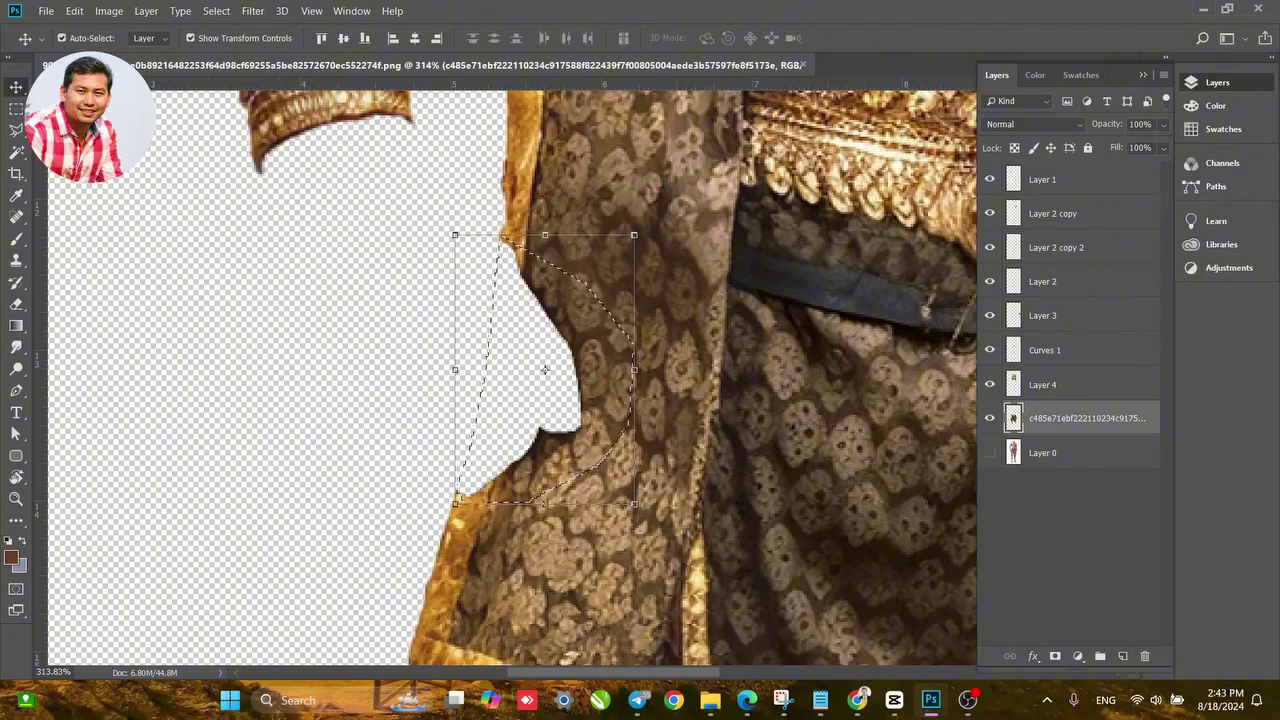
{"action": "left_click", "coordinate": [61, 38]}
{"action": "key", "text": "ctrl+d"}
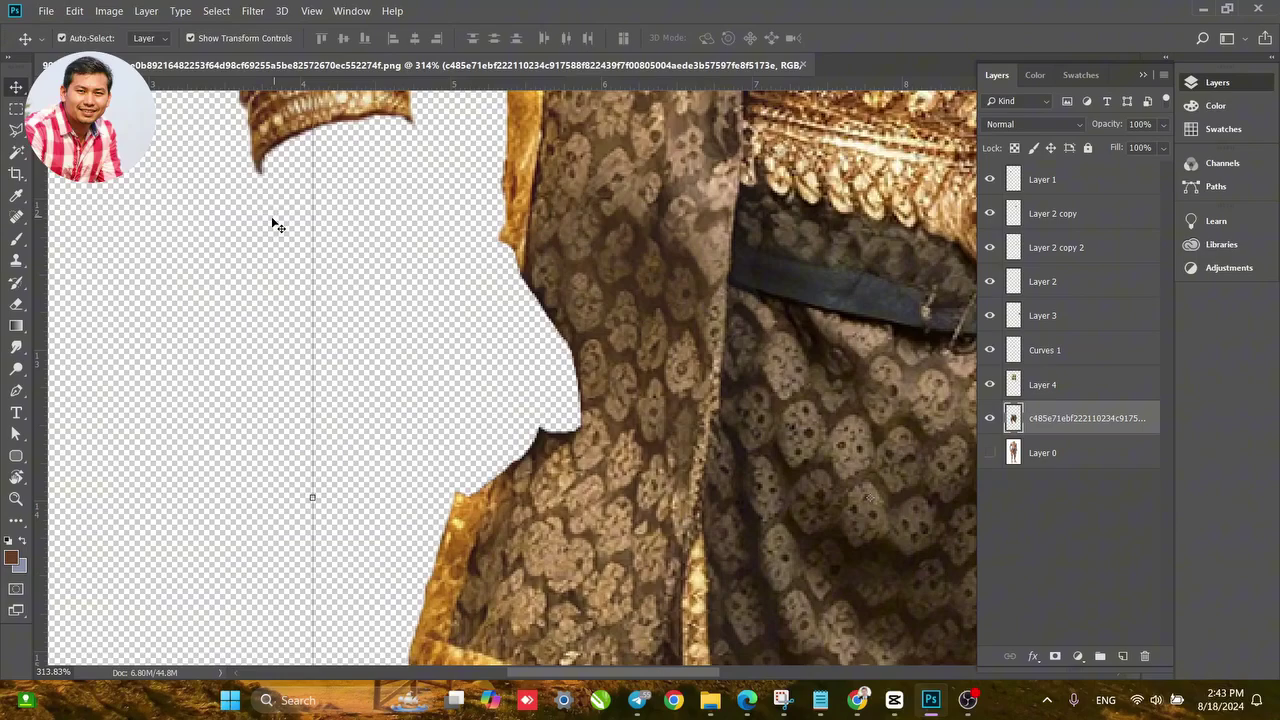
Draw a polygonal selection around the notch and adjoining patterned fabric, following the fabric's missing outer edge inside the gold trim.
{"action": "left_click", "coordinate": [15, 131]}
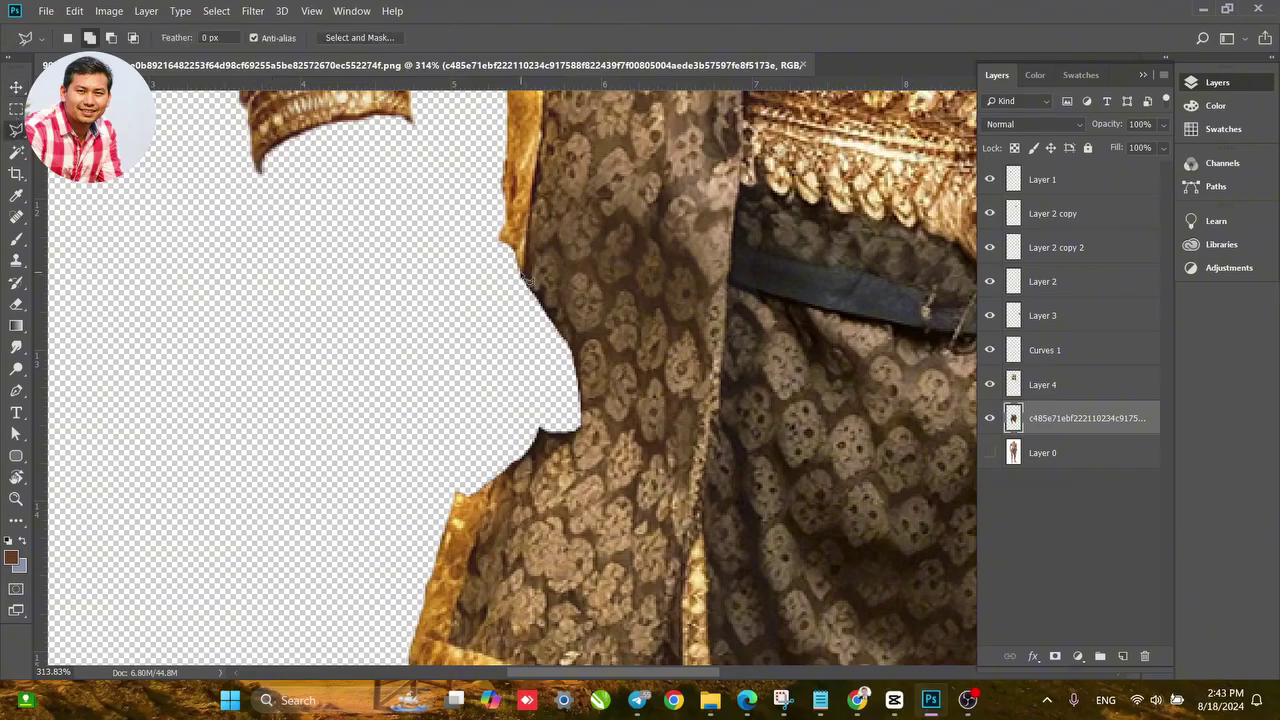
{"action": "left_click_drag", "start_coordinate": [513, 382], "coordinate": [503, 439]}
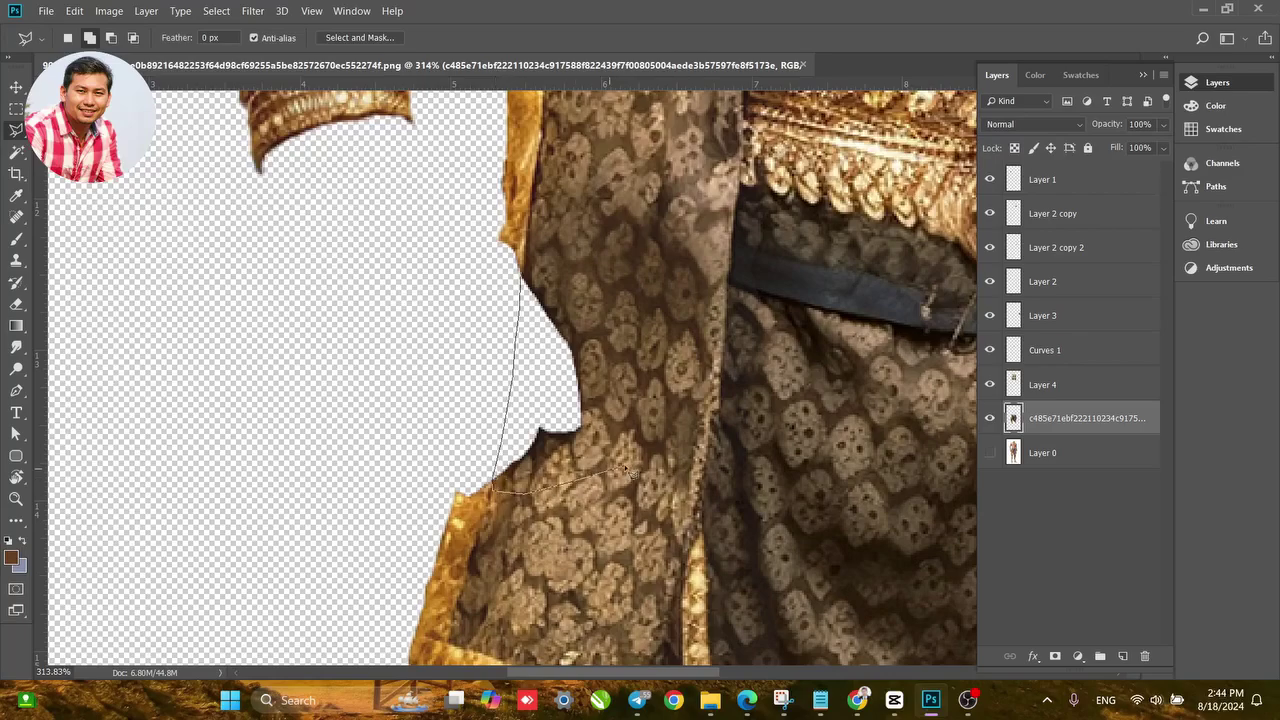
{"action": "mouse_move", "coordinate": [632, 474]}
{"action": "left_mouse_down"}
{"action": "mouse_move", "coordinate": [655, 441]}
{"action": "mouse_move", "coordinate": [667, 391]}
{"action": "mouse_move", "coordinate": [655, 324]}
{"action": "mouse_move", "coordinate": [611, 284]}
{"action": "mouse_move", "coordinate": [533, 284]}
{"action": "left_mouse_up"}
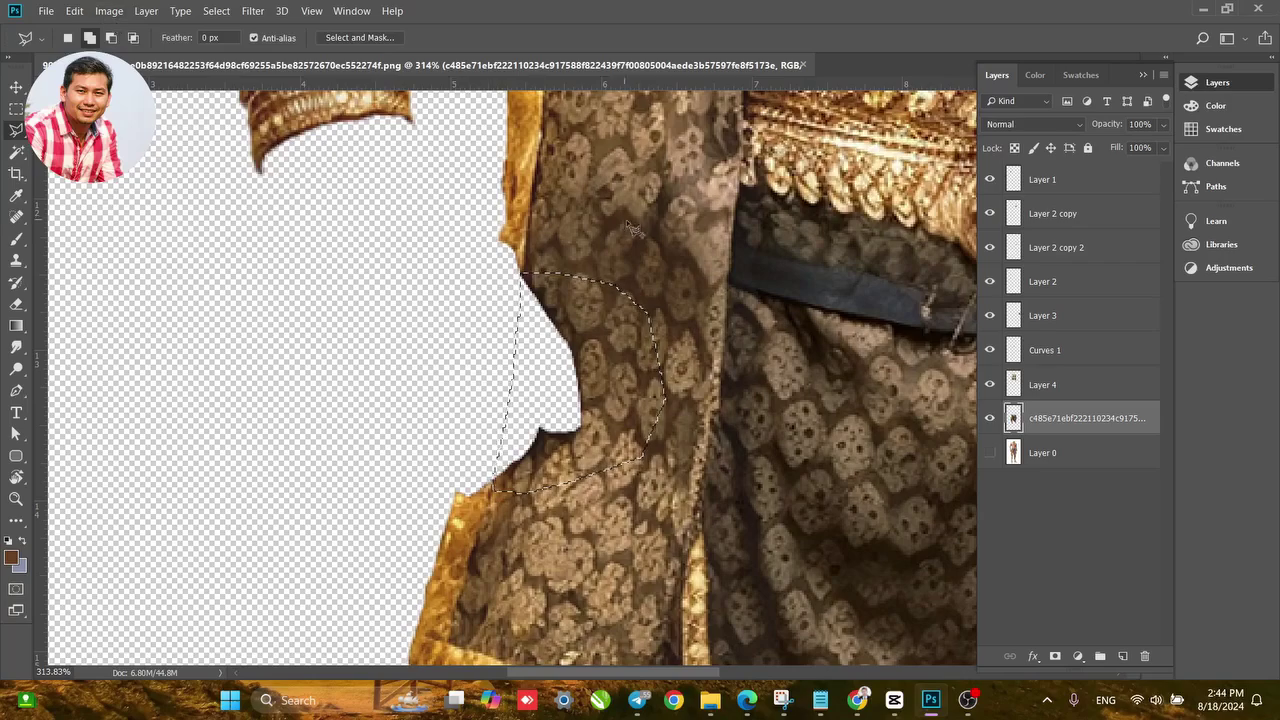
Try a Content-Aware fill of the notch selection in Normal mode at 100% opacity, with Color Adaptation on and Preserve Transparency off.
{"action": "key", "text": "v"}
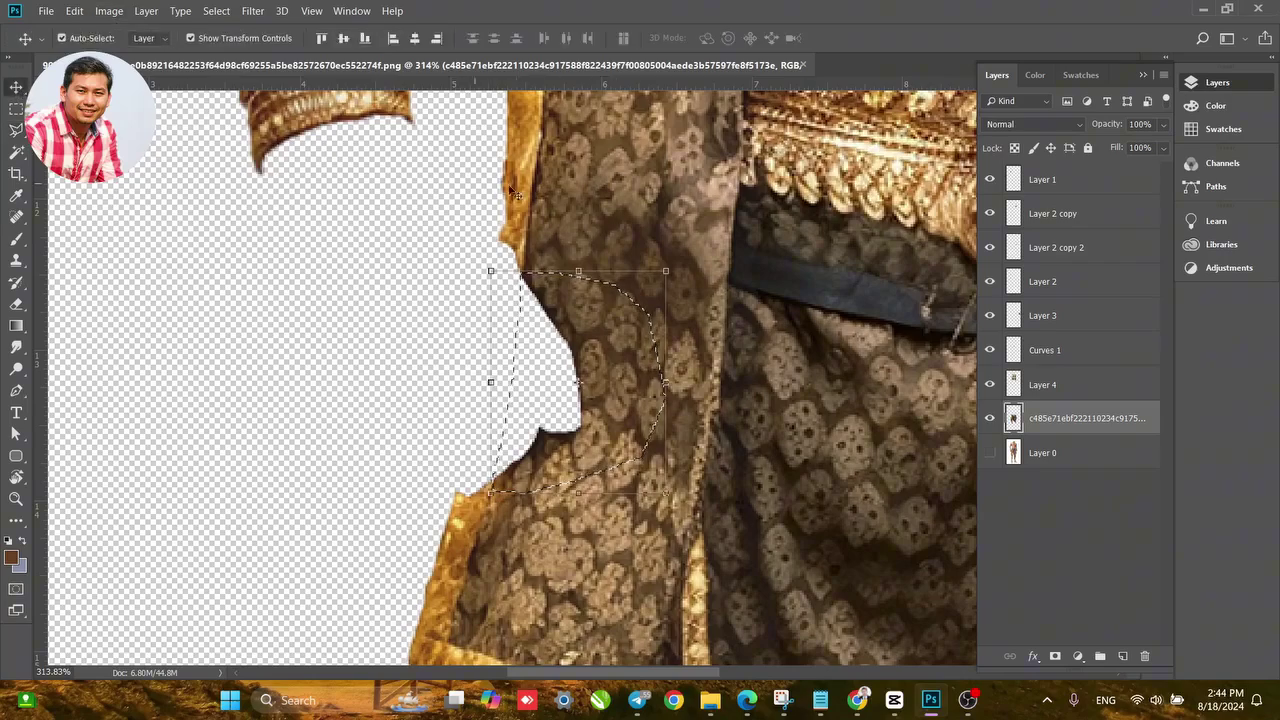
{"action": "left_click", "coordinate": [76, 12]}
{"action": "left_click", "coordinate": [98, 257]}
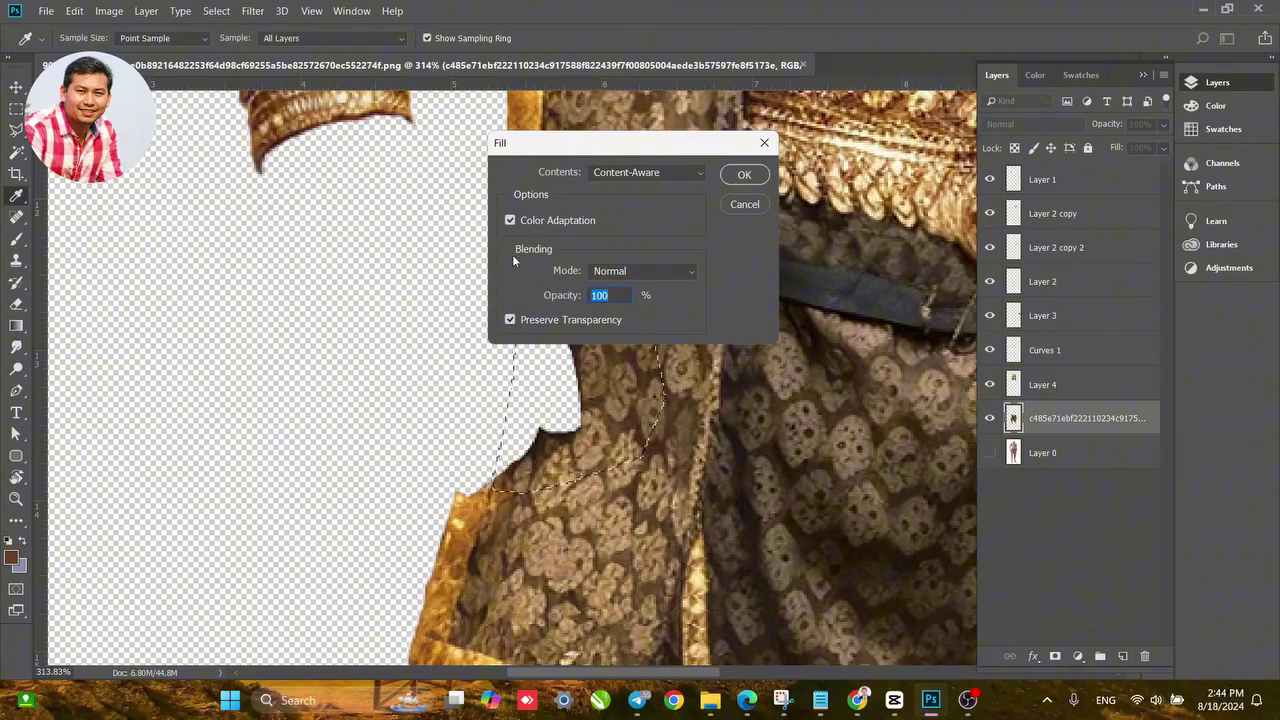
{"action": "left_click", "coordinate": [509, 321]}
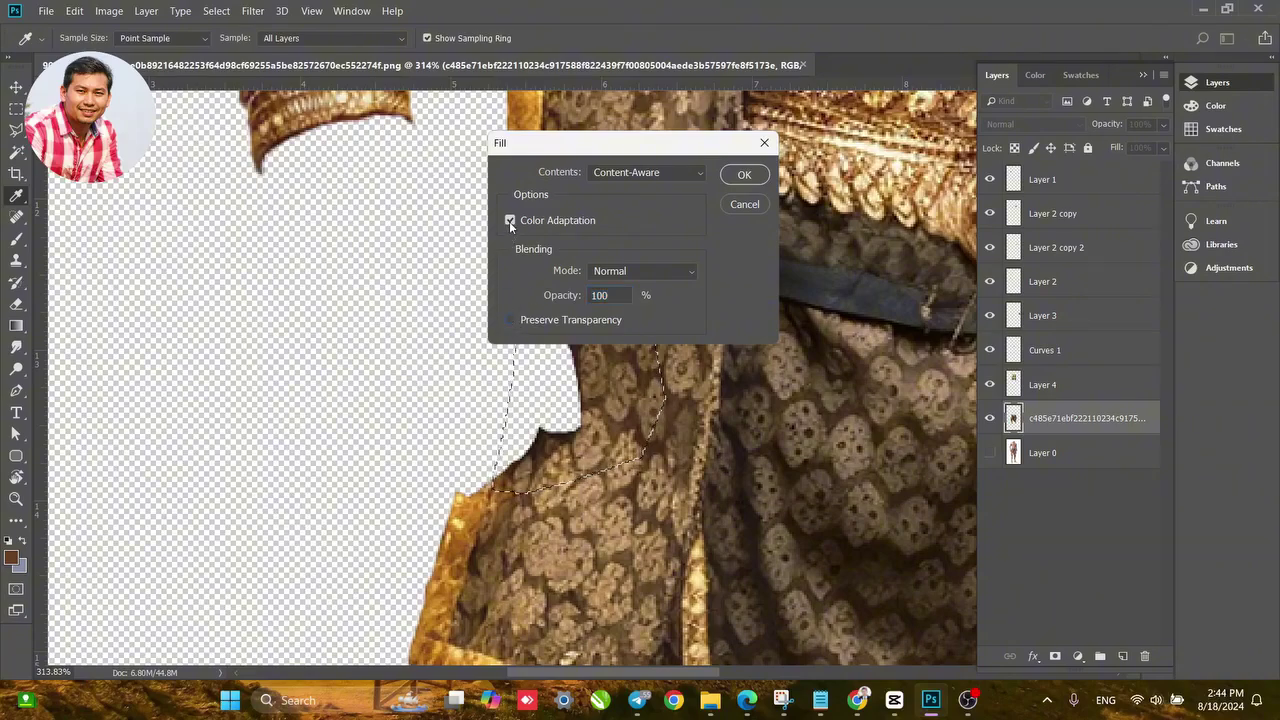
{"action": "left_click", "coordinate": [744, 174]}
{"action": "key", "text": "v"}
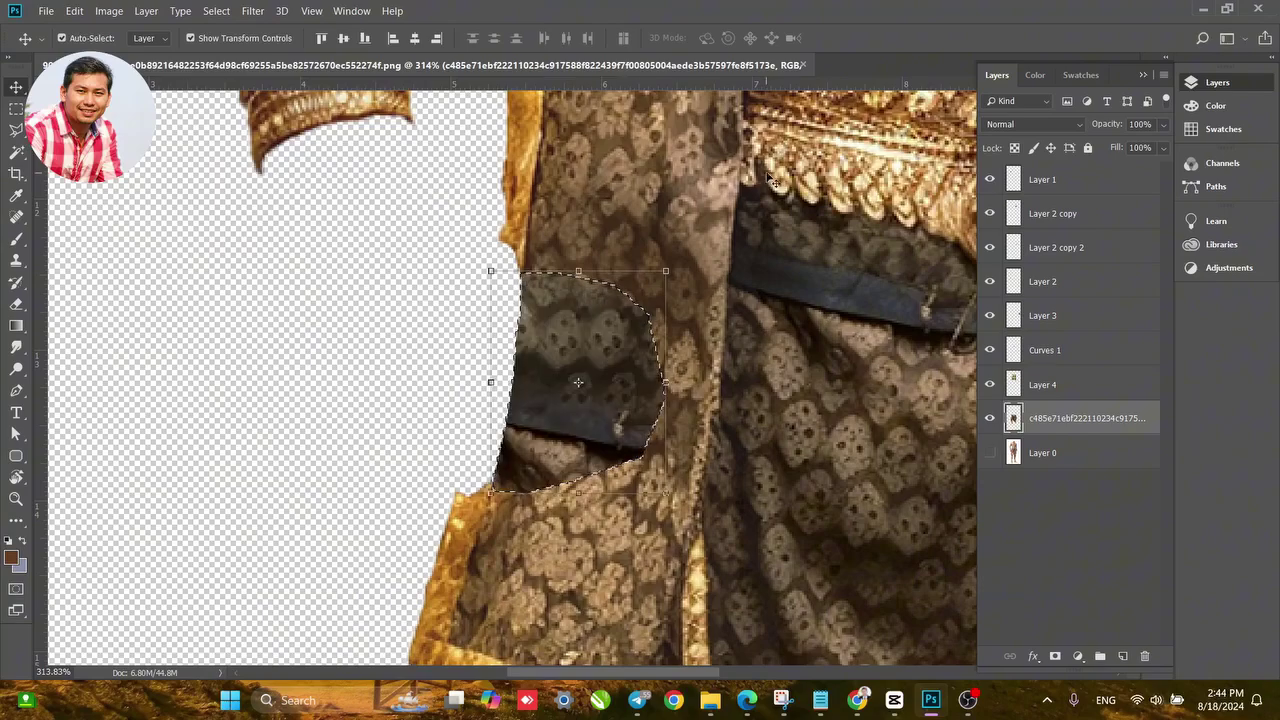
{"action": "scroll", "coordinate": [573, 411], "scroll_direction": "down", "scroll_amount": 5}
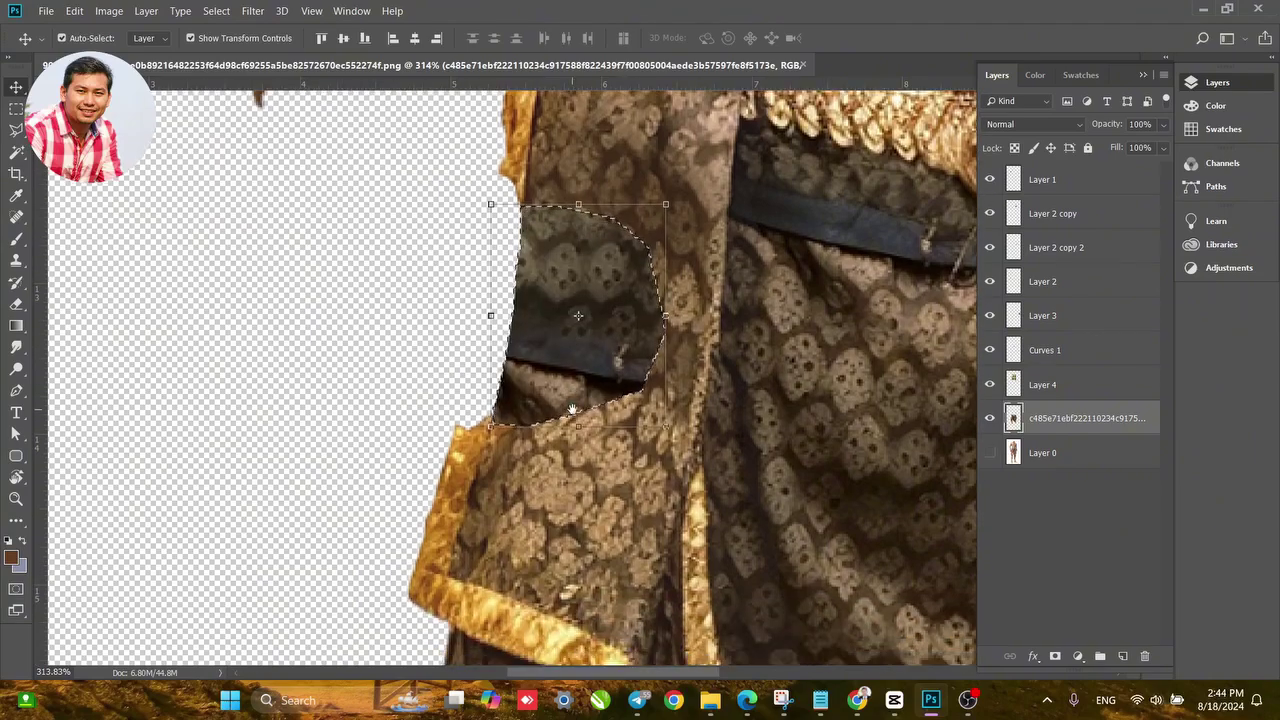
{"action": "scroll", "coordinate": [573, 412], "scroll_direction": "up", "scroll_amount": 4}
{"action": "key", "text": "Delete"}
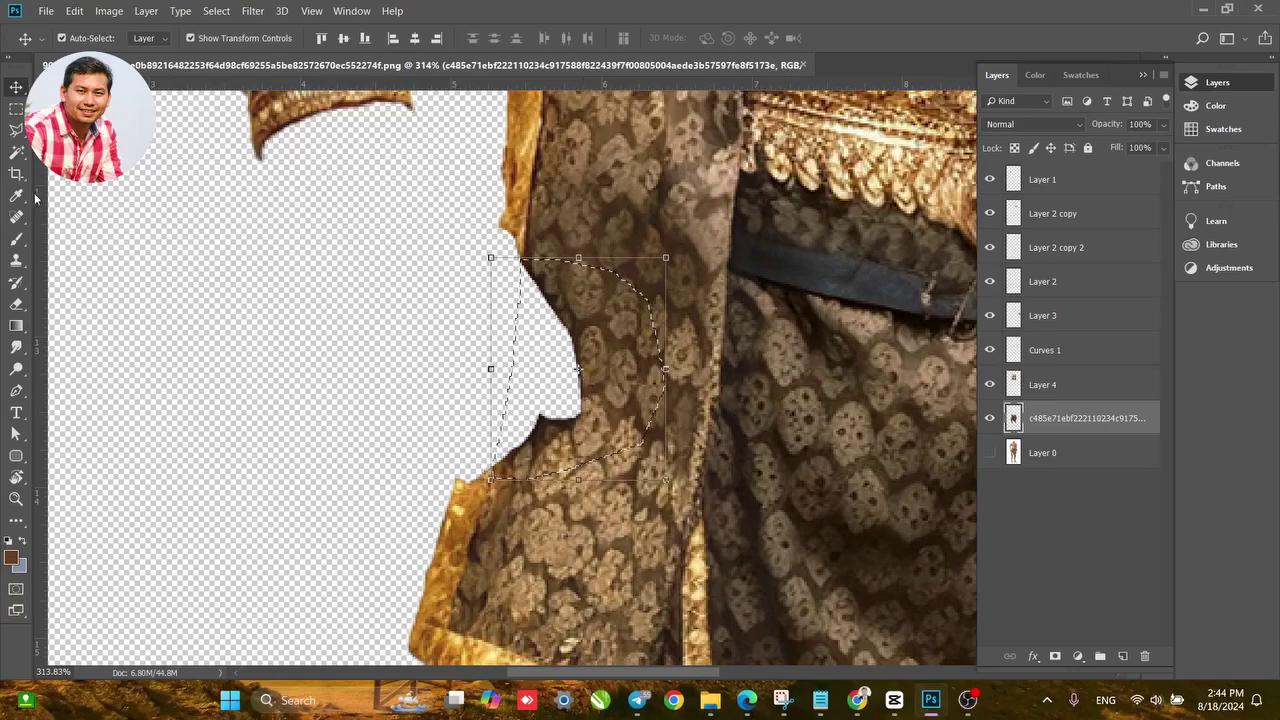
Try to rebuild the patterned fabric inside the selected notch with the Clone Stamp, sampling the adjoining cloth and its upper part.
{"action": "left_click", "coordinate": [16, 259]}
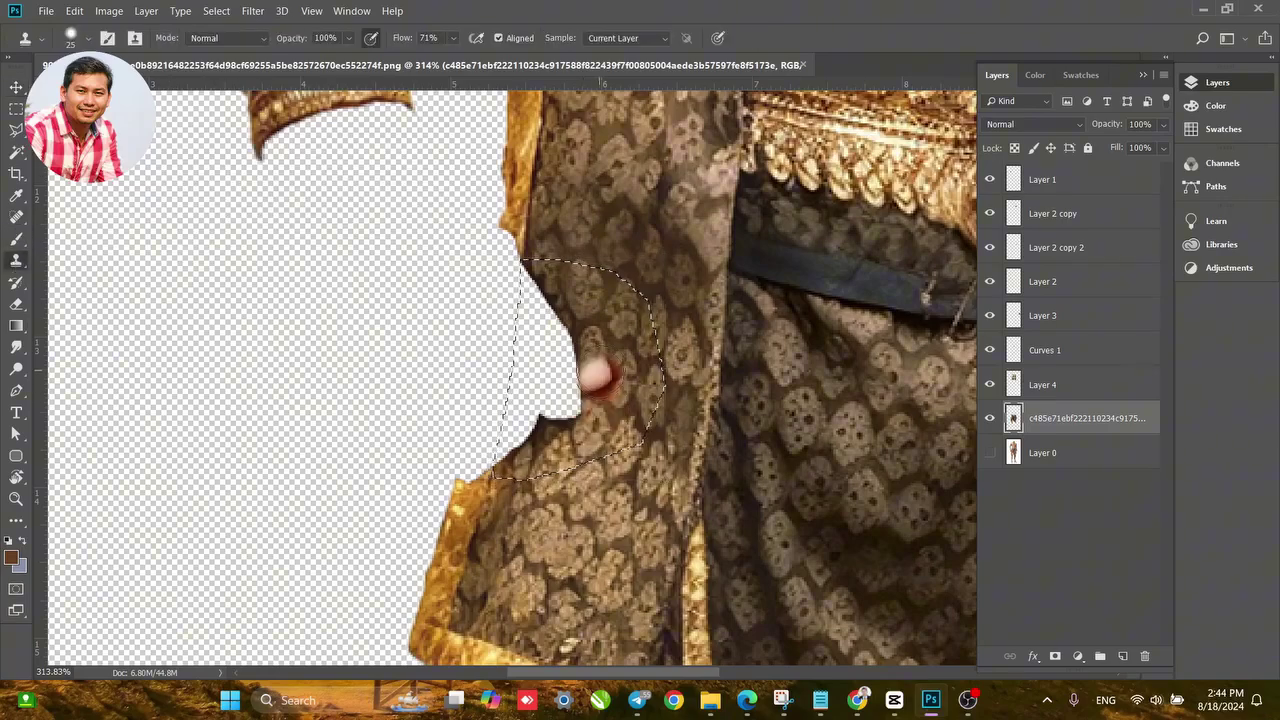
{"action": "mouse_move", "coordinate": [595, 376]}
{"action": "left_mouse_down"}
{"action": "mouse_move", "coordinate": [564, 427]}
{"action": "mouse_move", "coordinate": [578, 345]}
{"action": "mouse_move", "coordinate": [573, 323]}
{"action": "mouse_move", "coordinate": [548, 310]}
{"action": "mouse_move", "coordinate": [545, 330]}
{"action": "mouse_move", "coordinate": [534, 285]}
{"action": "mouse_move", "coordinate": [546, 438]}
{"action": "mouse_move", "coordinate": [537, 377]}
{"action": "mouse_move", "coordinate": [523, 460]}
{"action": "mouse_move", "coordinate": [538, 261]}
{"action": "mouse_move", "coordinate": [510, 490]}
{"action": "left_mouse_up"}
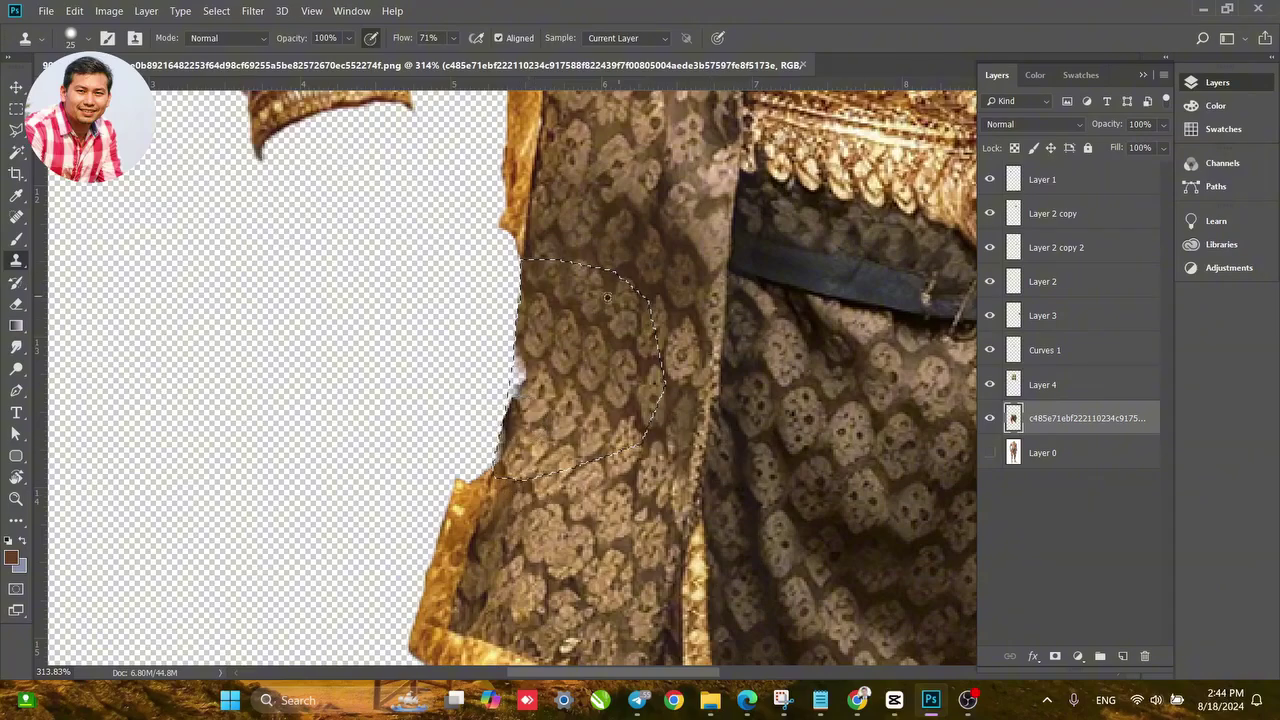
{"action": "left_click", "coordinate": [545, 268], "text": "alt"}
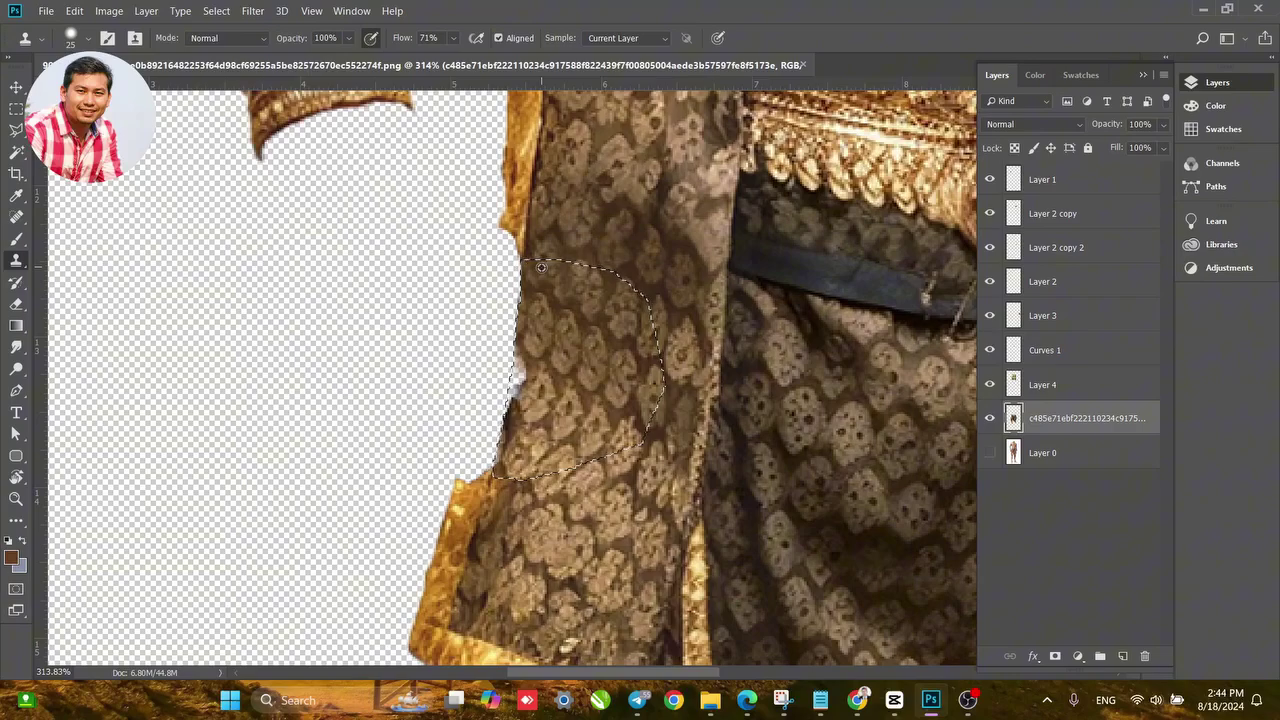
{"action": "mouse_move", "coordinate": [542, 286]}
{"action": "left_mouse_down"}
{"action": "mouse_move", "coordinate": [541, 350]}
{"action": "mouse_move", "coordinate": [496, 492]}
{"action": "left_mouse_up"}
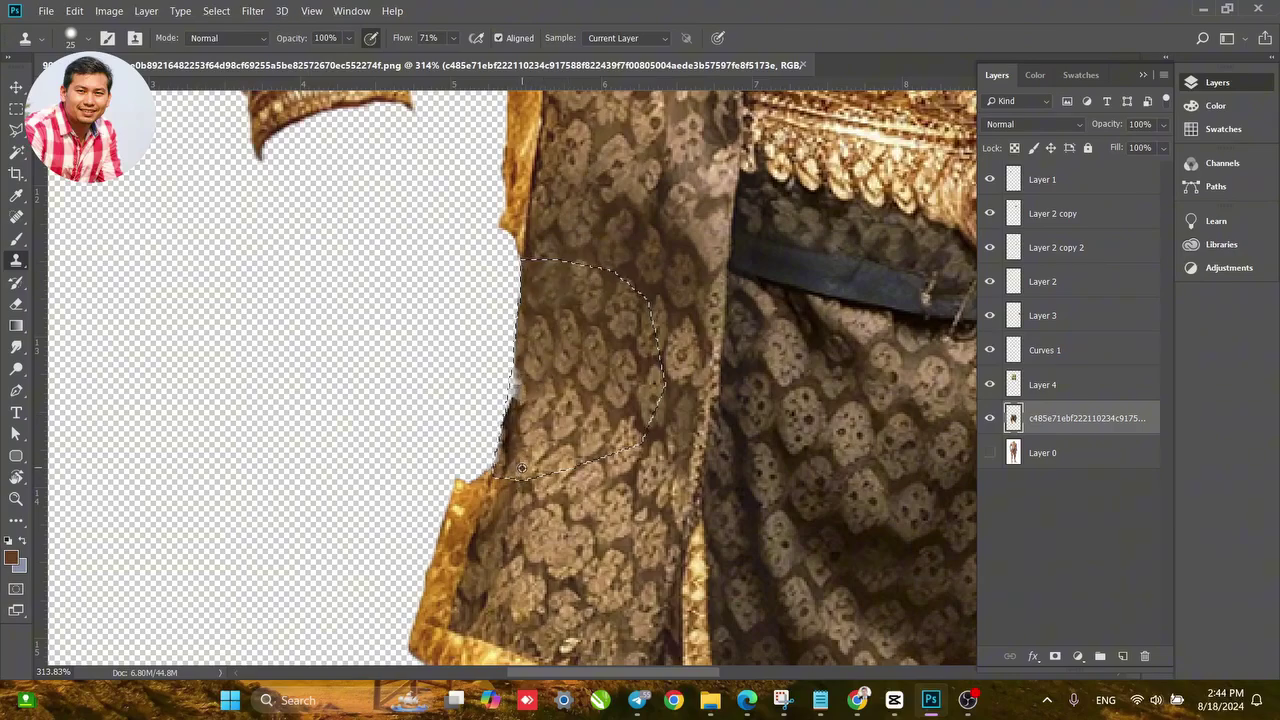
{"action": "mouse_move", "coordinate": [521, 467]}
{"action": "left_mouse_down"}
{"action": "mouse_move", "coordinate": [503, 410]}
{"action": "mouse_move", "coordinate": [530, 278]}
{"action": "left_mouse_up"}
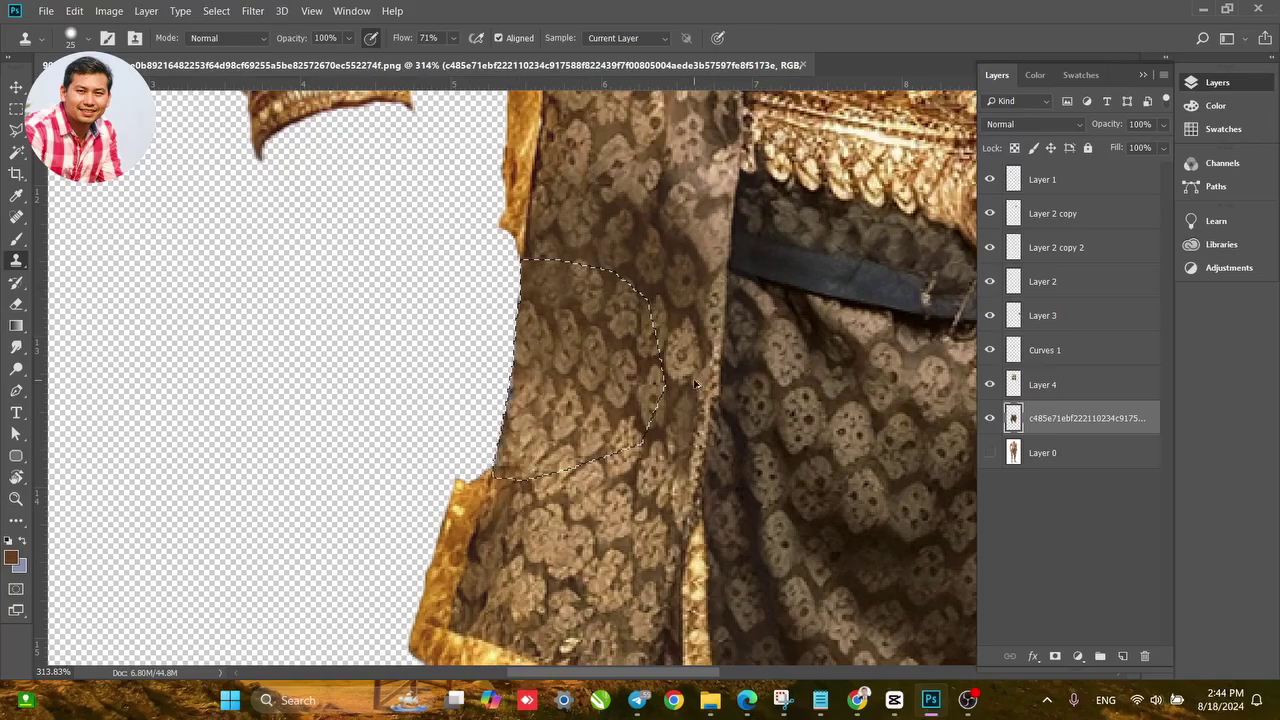
Undo all the clone strokes made in the selected notch, dismissing the overlay that opens over the workspace.
{"action": "key", "text": "ctrl+alt+z"}
{"action": "key", "text": "alt+z"}
{"action": "left_click", "coordinate": [1253, 26]}
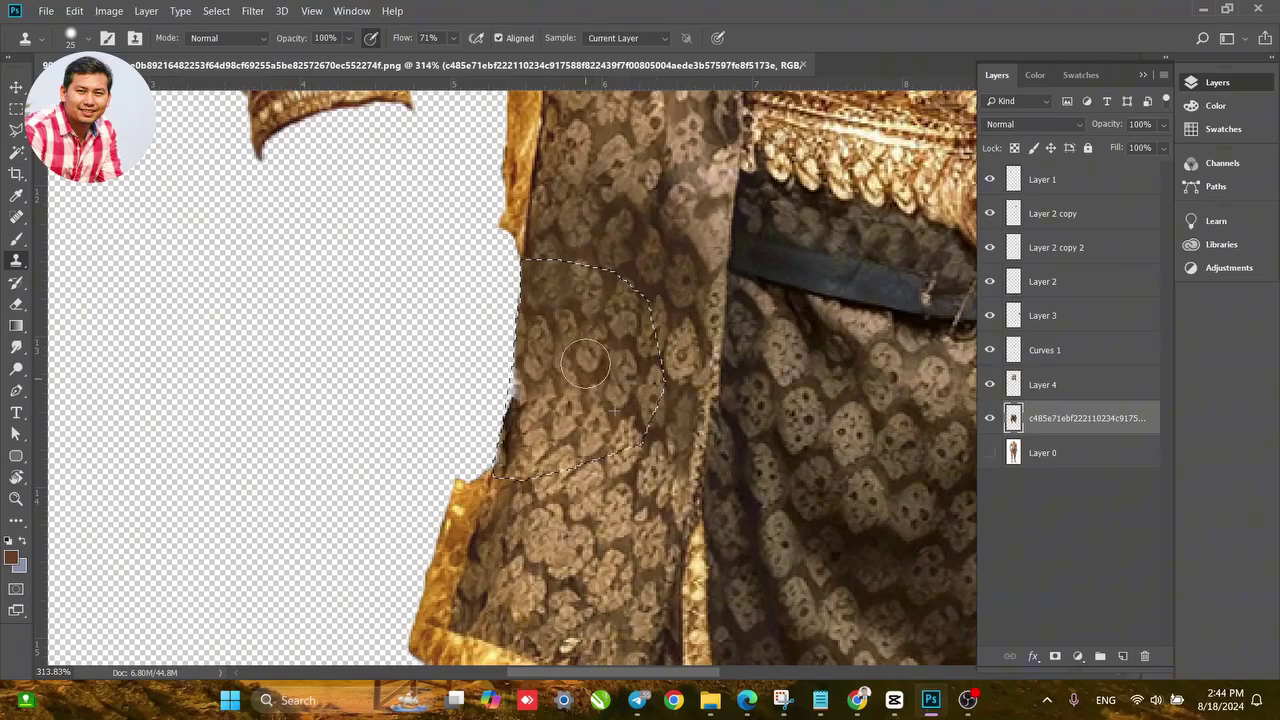
{"action": "key", "text": "alt+z"}
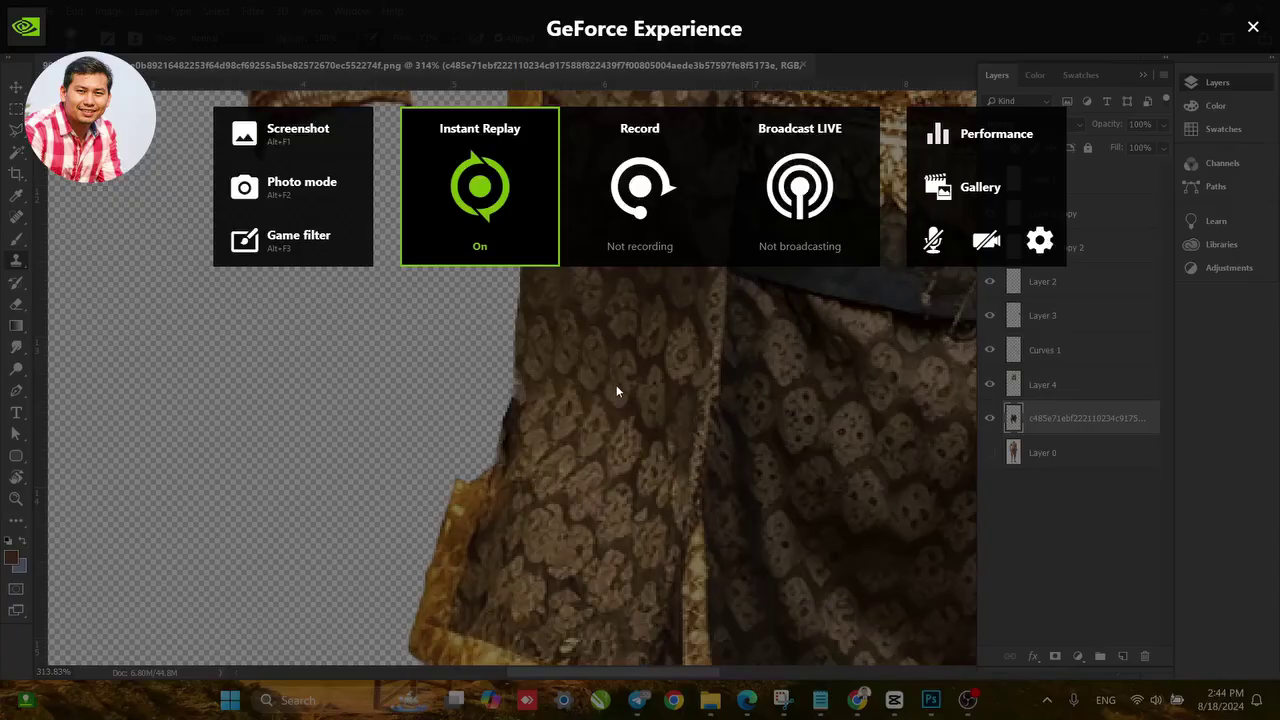
{"action": "left_click", "coordinate": [1254, 28]}
{"action": "key", "text": "alt+z"}
{"action": "key", "text": "alt+z"}
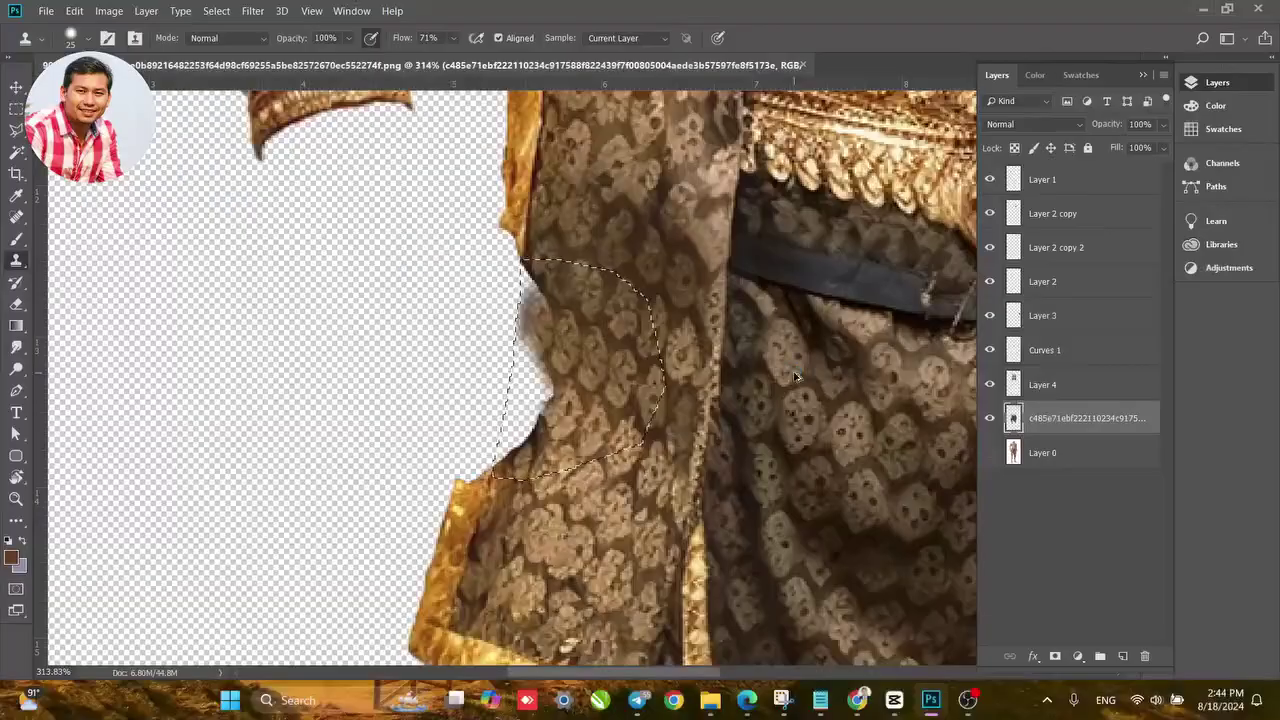
{"action": "key", "text": "alt+z"}
{"action": "key", "text": "alt+z"}
{"action": "key", "text": "alt+z"}
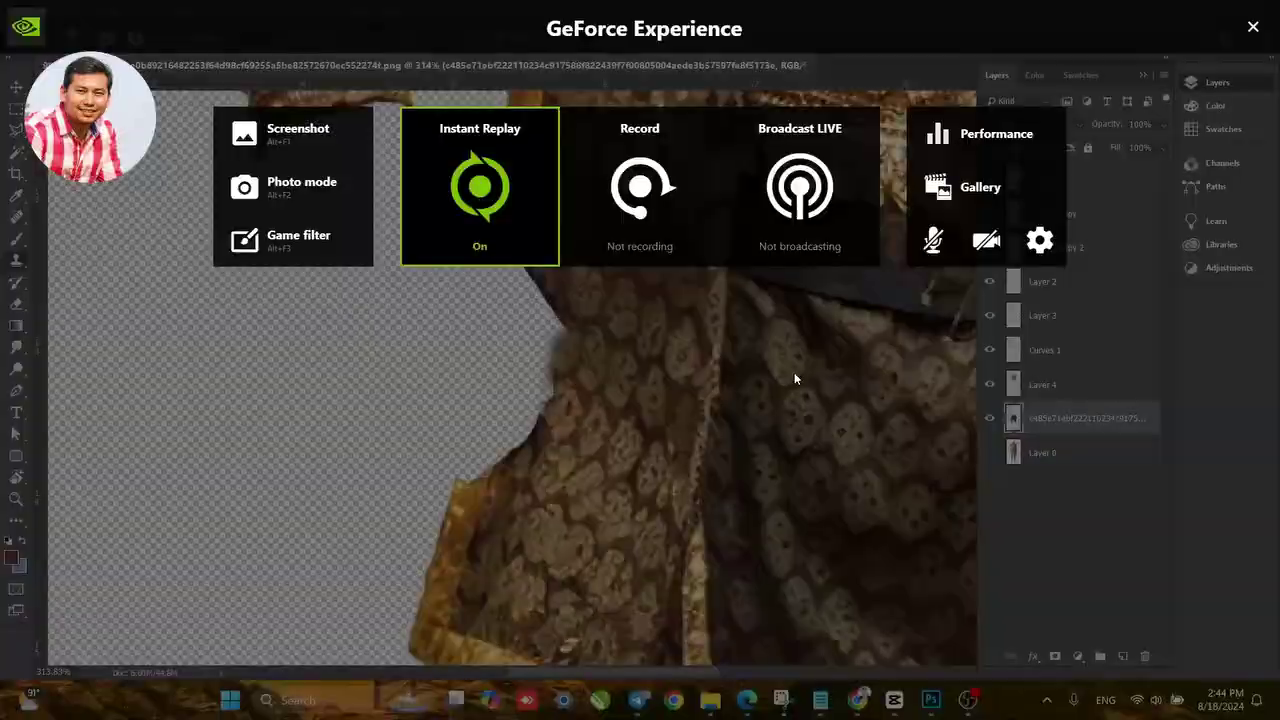
{"action": "key", "text": "alt+z"}
{"action": "key", "text": "alt+z"}
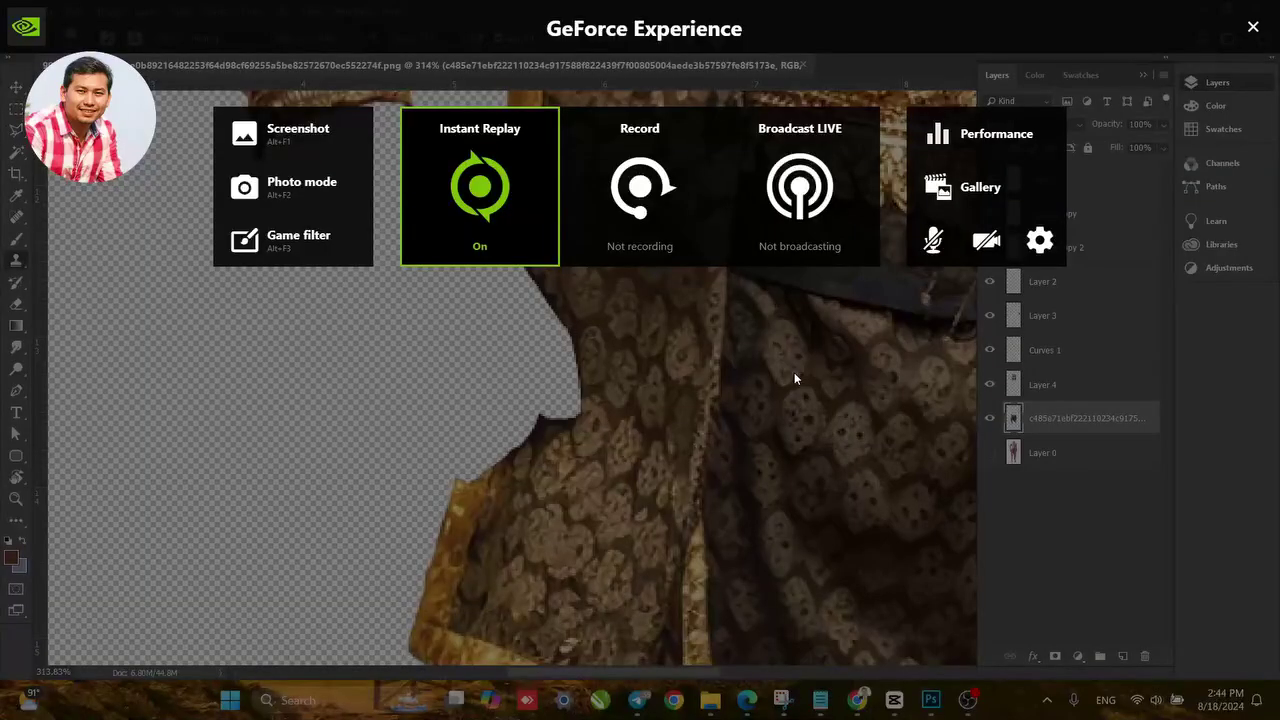
{"action": "key", "text": "alt+z"}
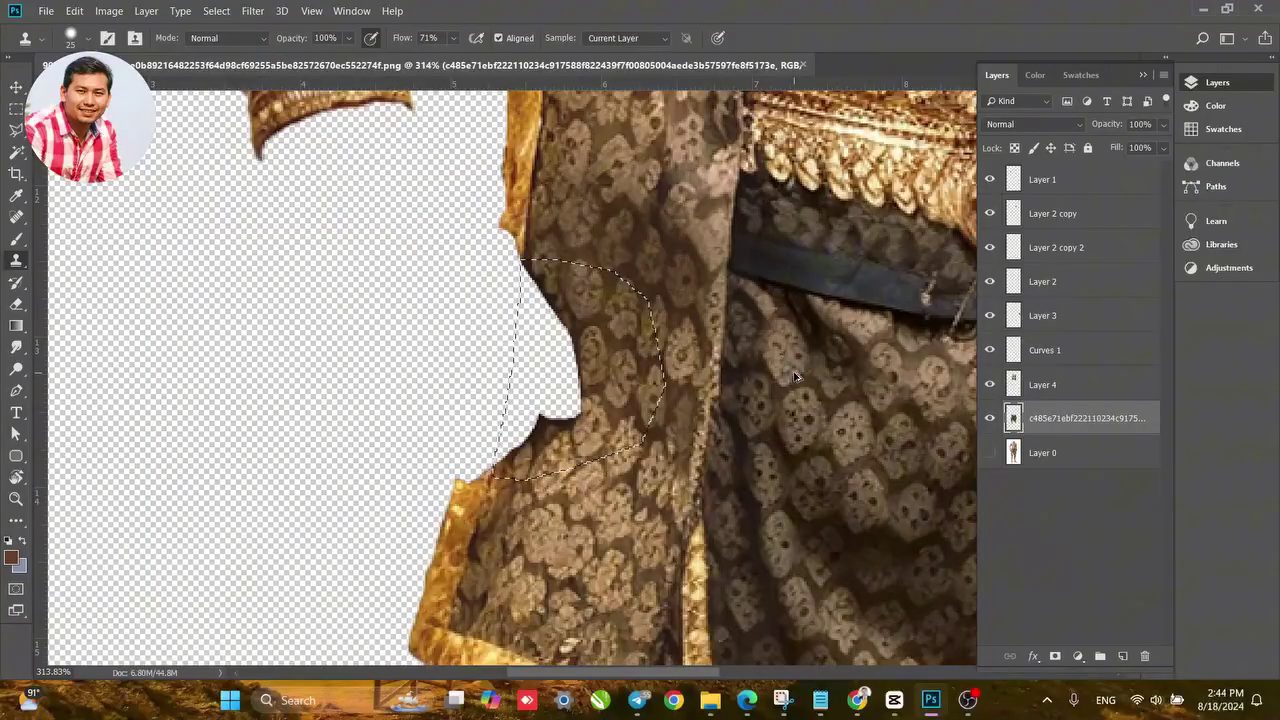
Clone the adjoining patterned fabric into the selected notch using a 59 px Clone Stamp brush at 56% hardness.
{"action": "left_click", "coordinate": [623, 383], "text": "alt"}
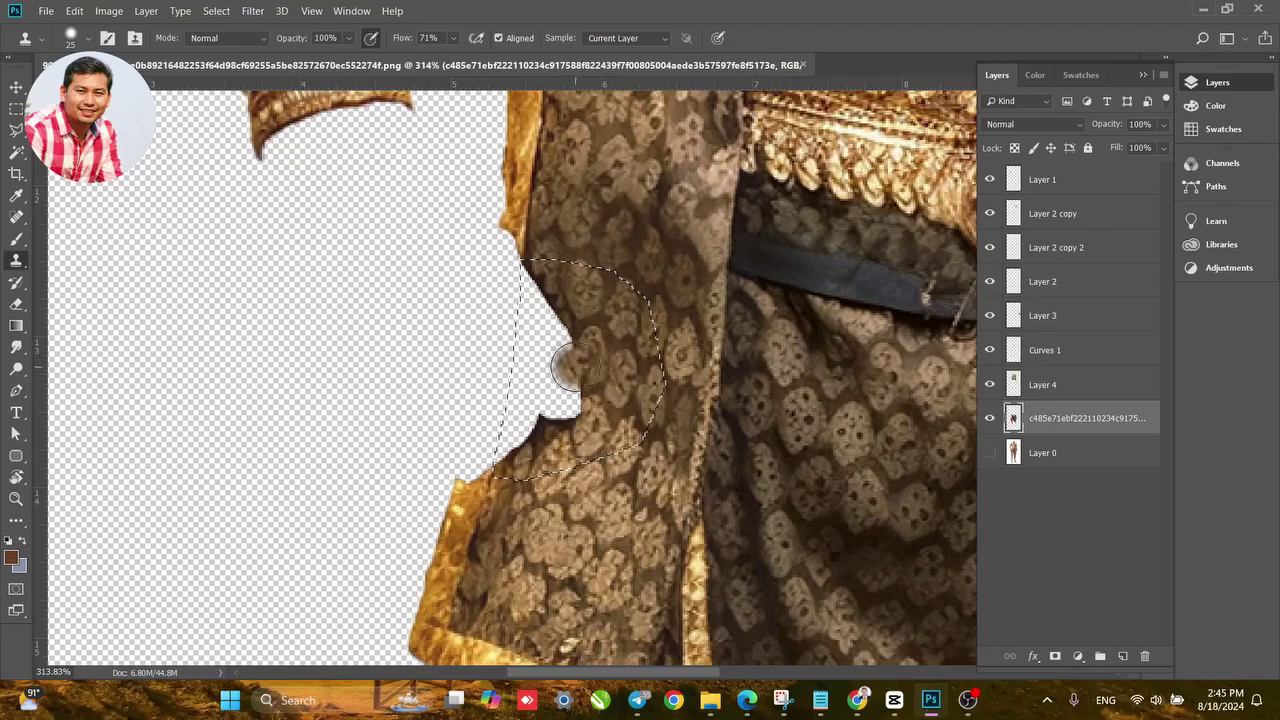
{"action": "right_click", "coordinate": [638, 385]}
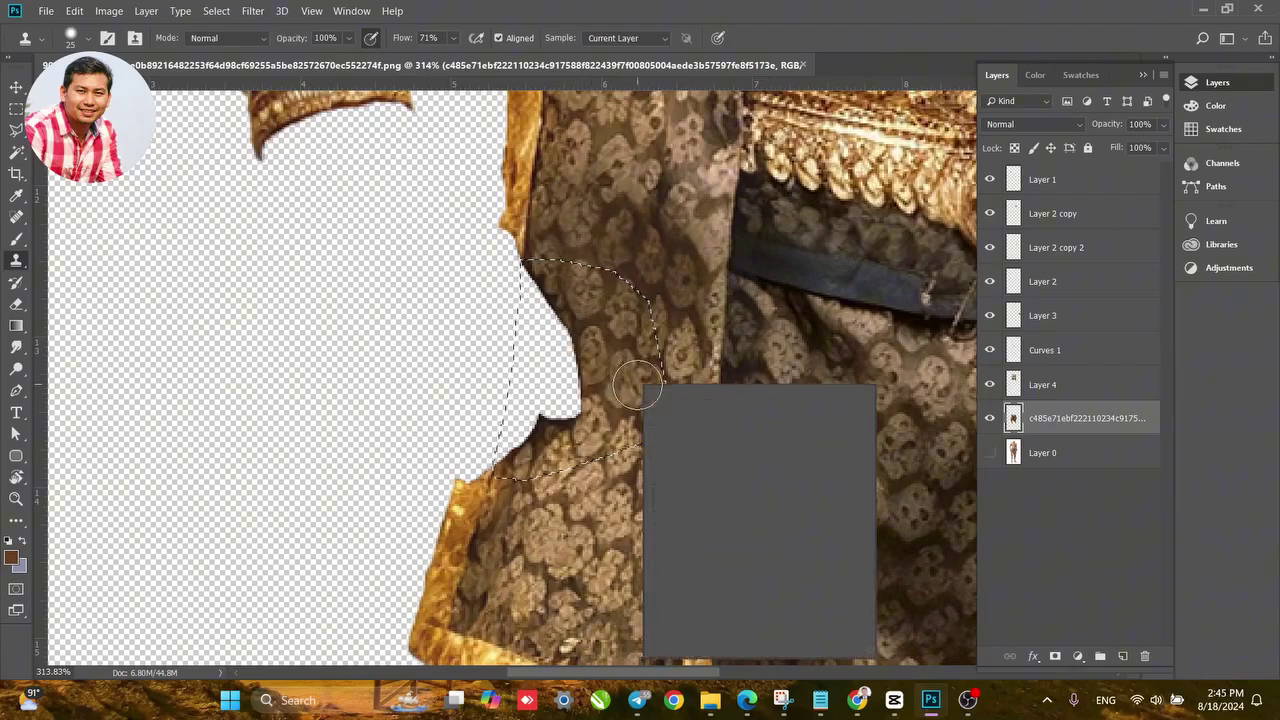
{"action": "left_click_drag", "start_coordinate": [778, 424], "coordinate": [756, 422]}
{"action": "left_click_drag", "start_coordinate": [772, 467], "coordinate": [783, 467]}
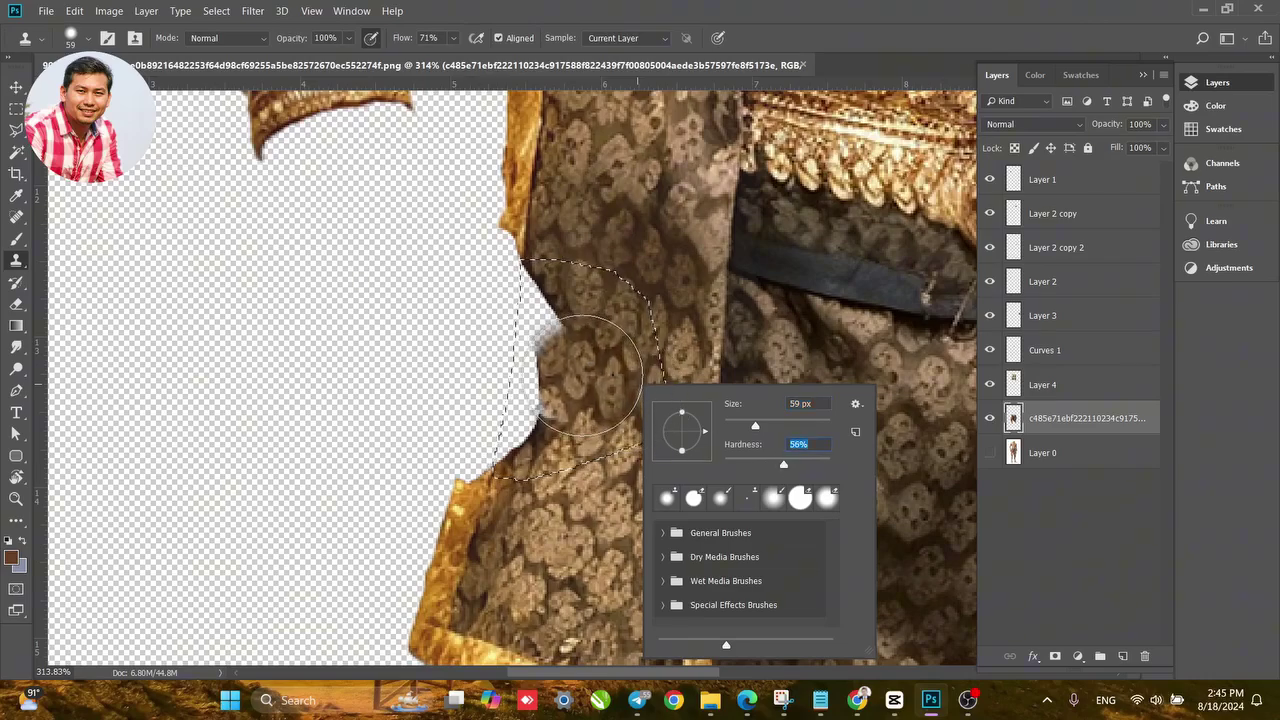
{"action": "left_click", "coordinate": [619, 381], "text": "alt"}
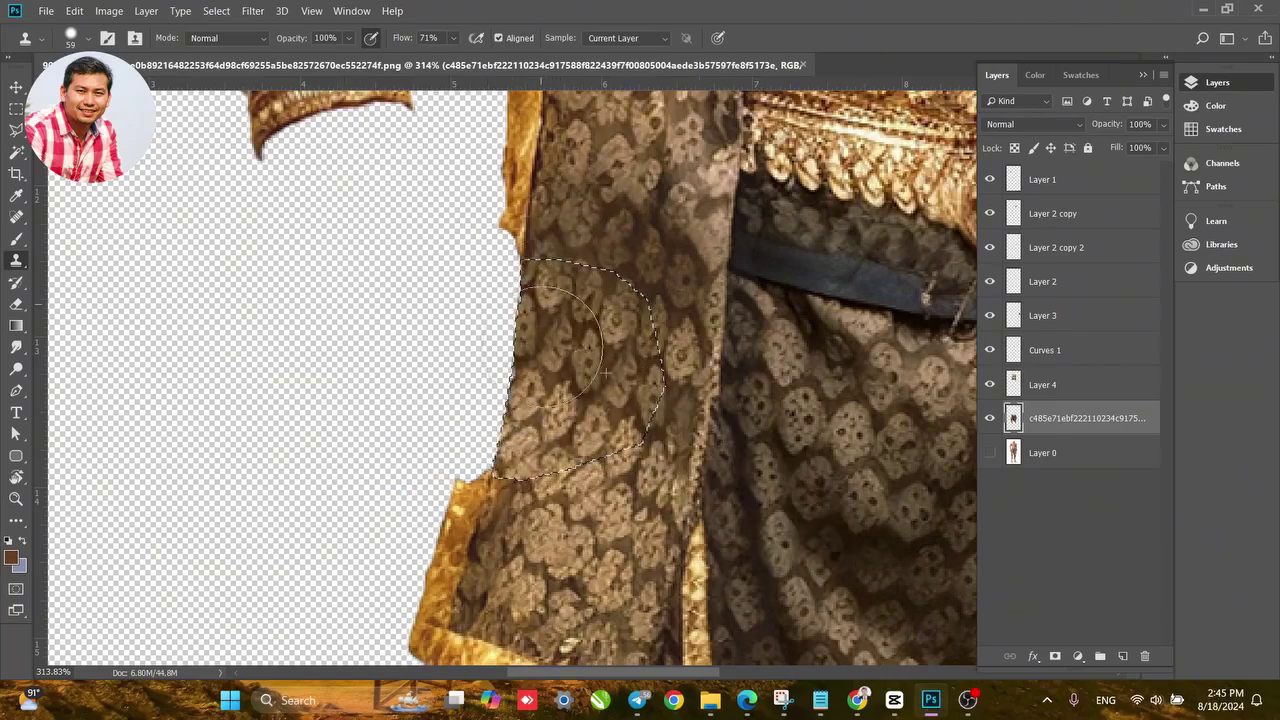
Draw a polygonal selection of the missing gold trim strip along the rebuilt fabric edge, overlapping the end of the lower trim.
{"action": "scroll", "coordinate": [685, 437], "scroll_direction": "down", "scroll_amount": 8}
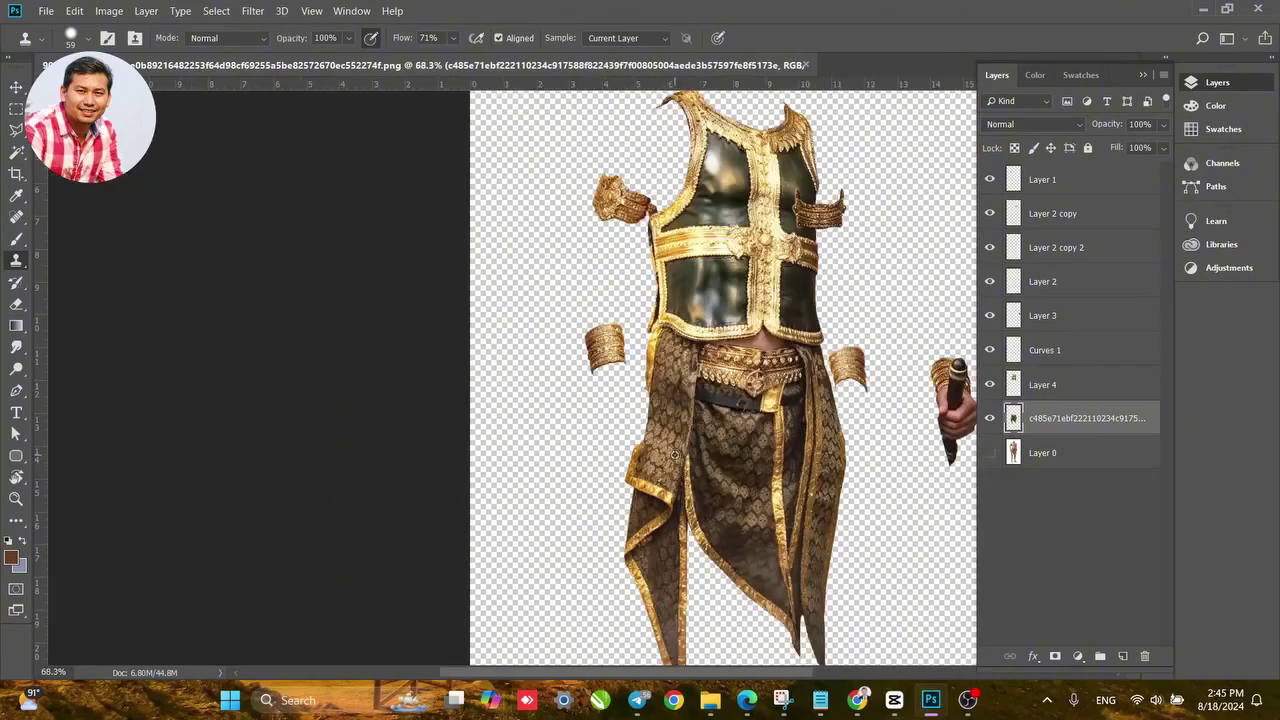
{"action": "scroll", "coordinate": [675, 455], "scroll_direction": "up", "scroll_amount": 8}
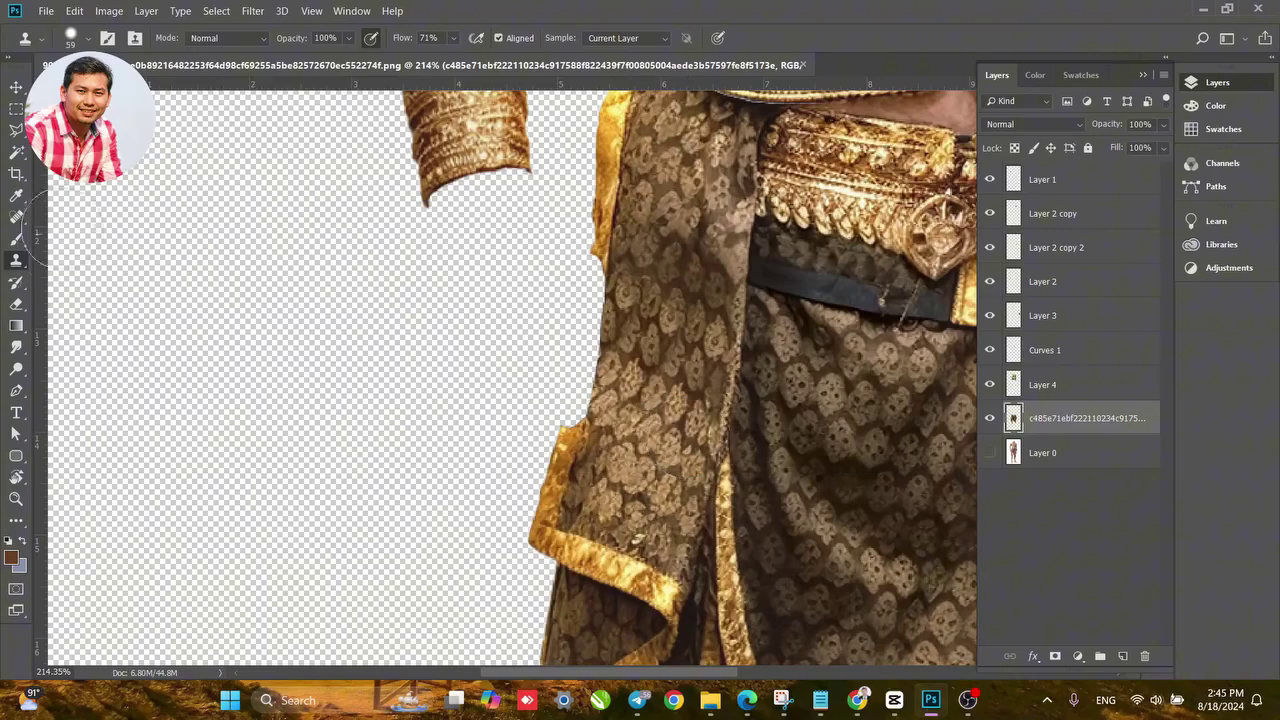
{"action": "left_click", "coordinate": [16, 130]}
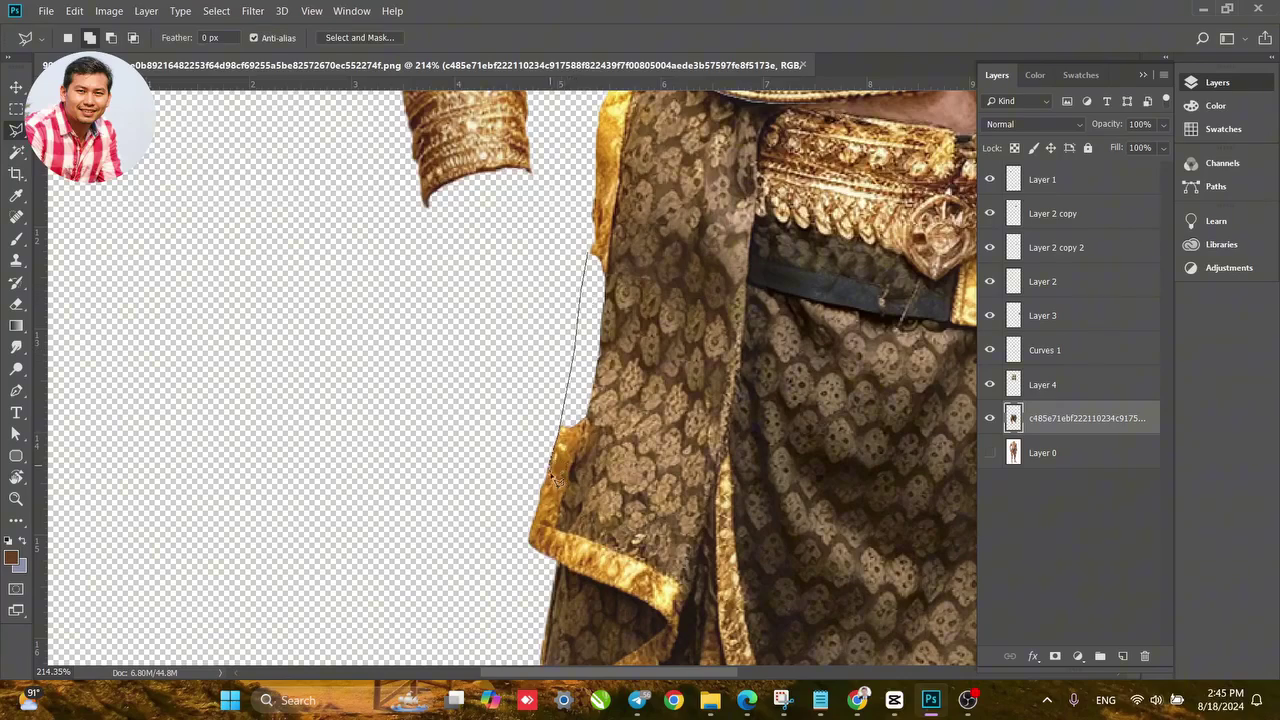
{"action": "left_click", "coordinate": [582, 445]}
{"action": "left_click", "coordinate": [591, 403]}
{"action": "left_click", "coordinate": [595, 258]}
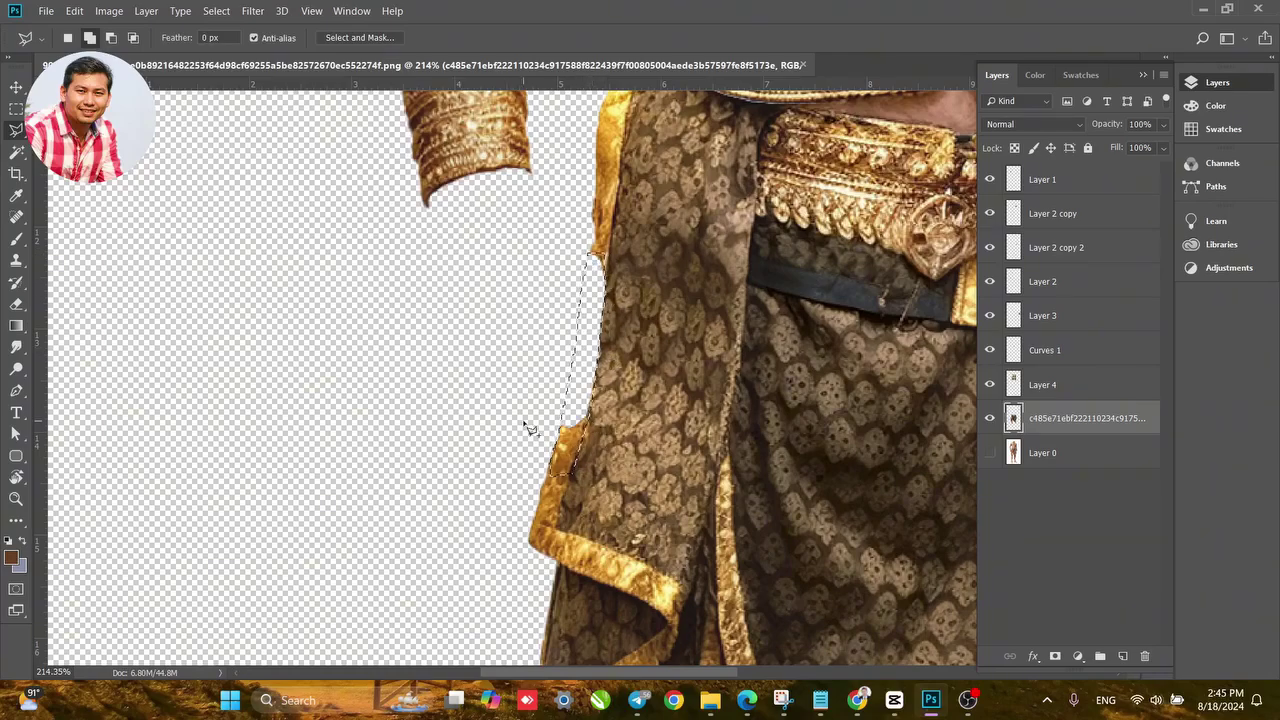
Try to clone the lower gold trim up into the selected strip with the 59 px Clone Stamp, and undo the last strokes.
{"action": "left_click", "coordinate": [16, 259]}
{"action": "left_click", "coordinate": [567, 451], "text": "alt"}
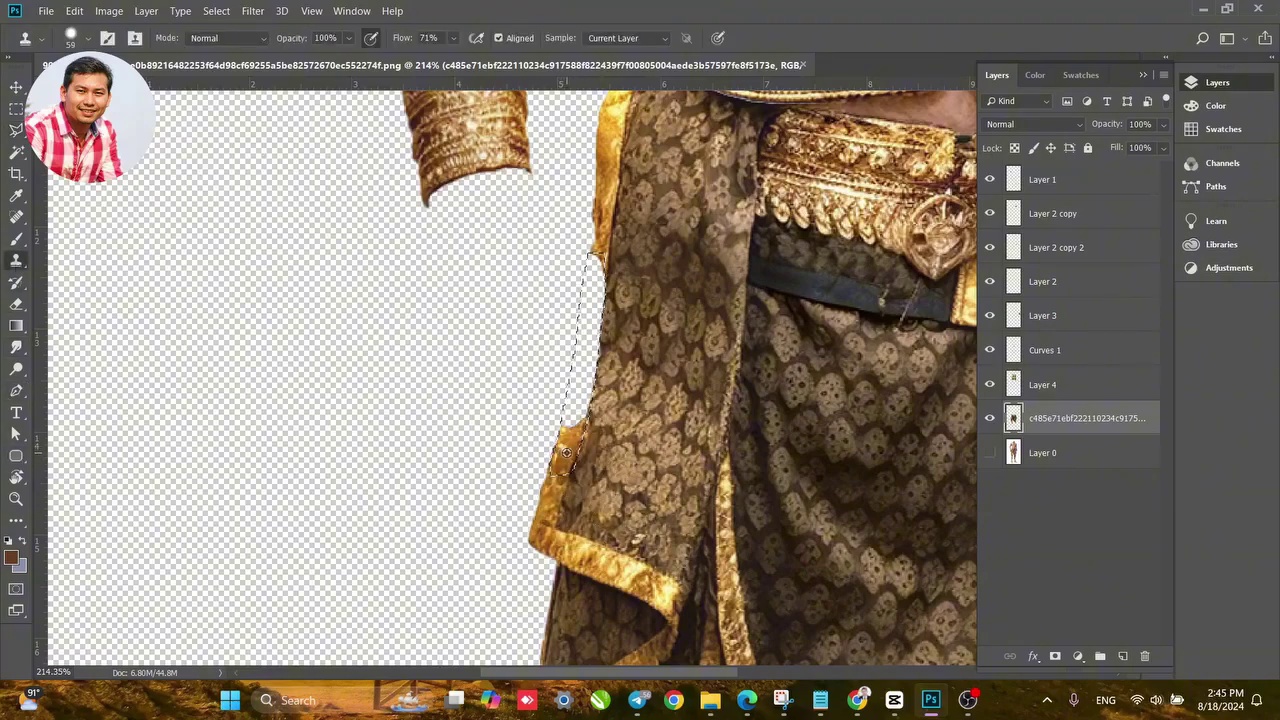
{"action": "mouse_move", "coordinate": [571, 425]}
{"action": "left_mouse_down"}
{"action": "mouse_move", "coordinate": [560, 366]}
{"action": "mouse_move", "coordinate": [571, 329]}
{"action": "left_mouse_up"}
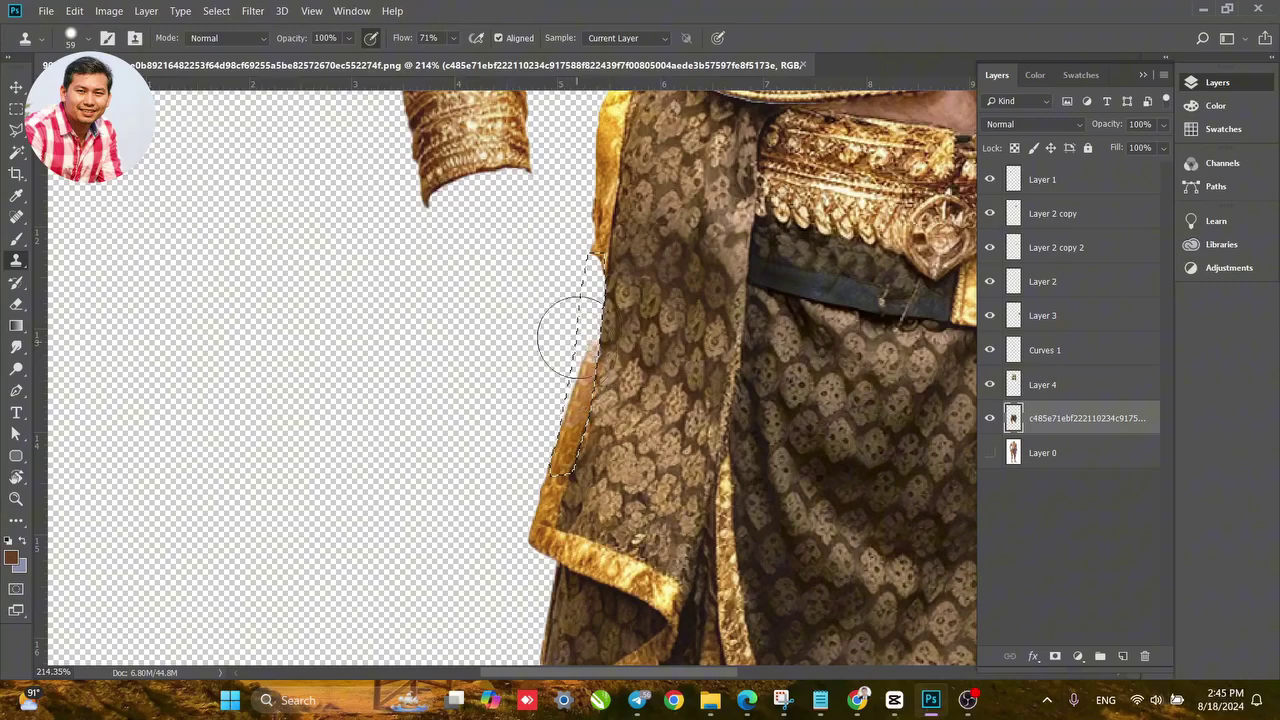
{"action": "left_click", "coordinate": [568, 446], "text": "alt"}
{"action": "left_click_drag", "start_coordinate": [567, 424], "coordinate": [570, 427]}
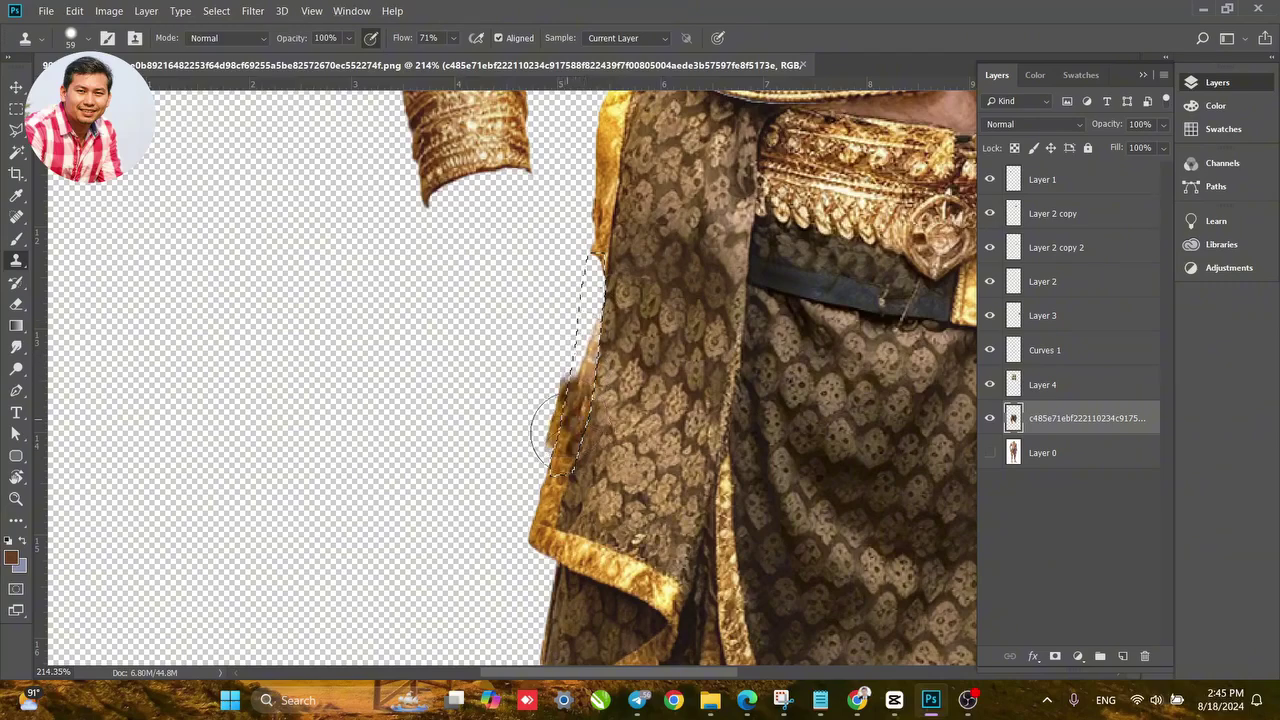
{"action": "key", "text": "ctrl+alt+z"}
{"action": "key", "text": "ctrl+alt+z"}
{"action": "key", "text": "ctrl+alt+z"}
{"action": "key", "text": "ctrl+alt+z"}
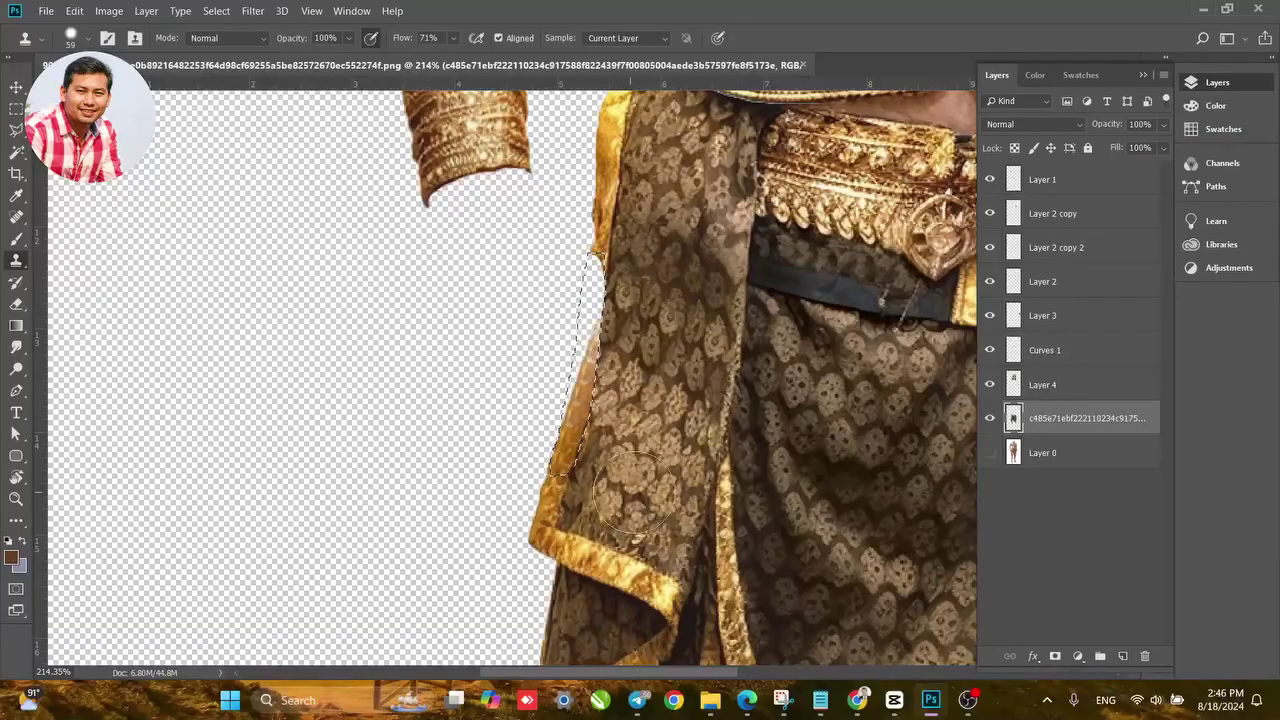
Resample the lower gold trim for another trial clone, and undo all trim cloning in the selected strip.
{"action": "left_click", "coordinate": [554, 453], "text": "alt"}
{"action": "left_click", "coordinate": [565, 446], "text": "alt"}
{"action": "left_click", "coordinate": [578, 420]}
{"action": "key", "text": "ctrl+z"}
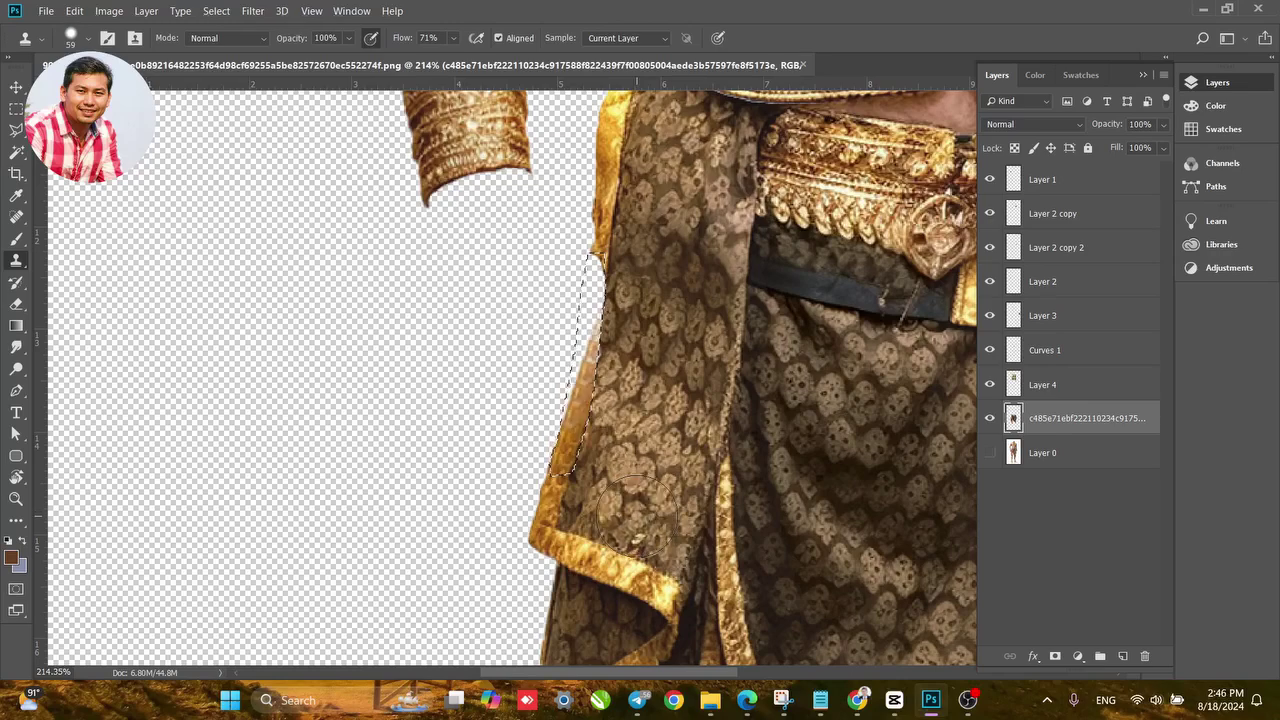
{"action": "key", "text": "ctrl+alt+z"}
{"action": "key", "text": "ctrl+alt+z"}
{"action": "key", "text": "ctrl+alt+z"}
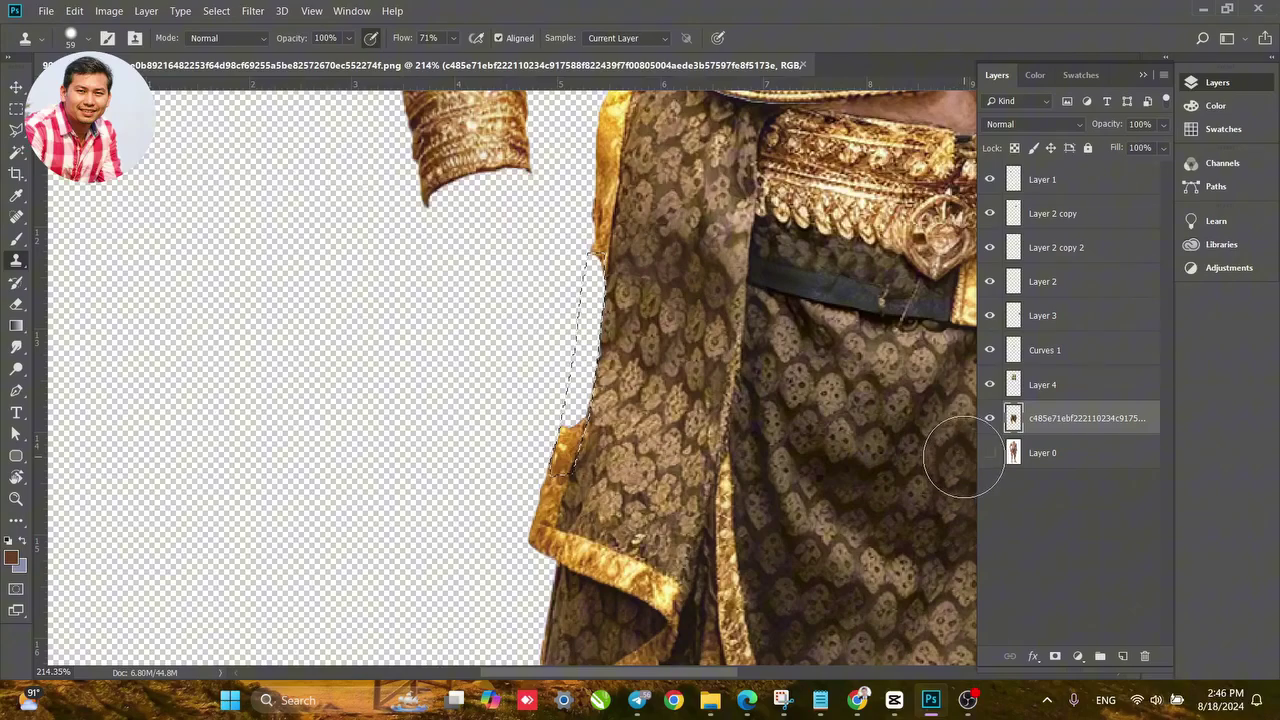
Sample the gold trim at the strip's lower end and set the Clone Stamp brush to 21 px with a harder edge.
{"action": "scroll", "coordinate": [605, 430], "scroll_direction": "up", "scroll_amount": 2}
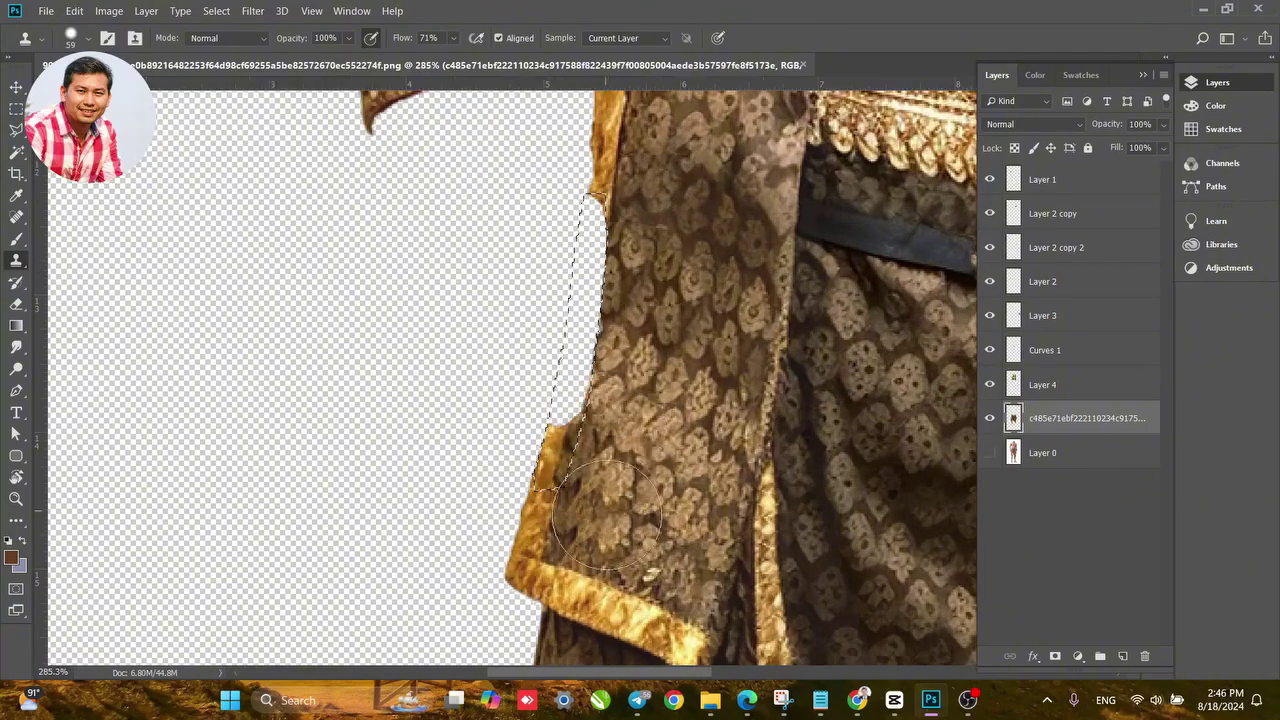
{"action": "left_click", "coordinate": [554, 455], "text": "alt"}
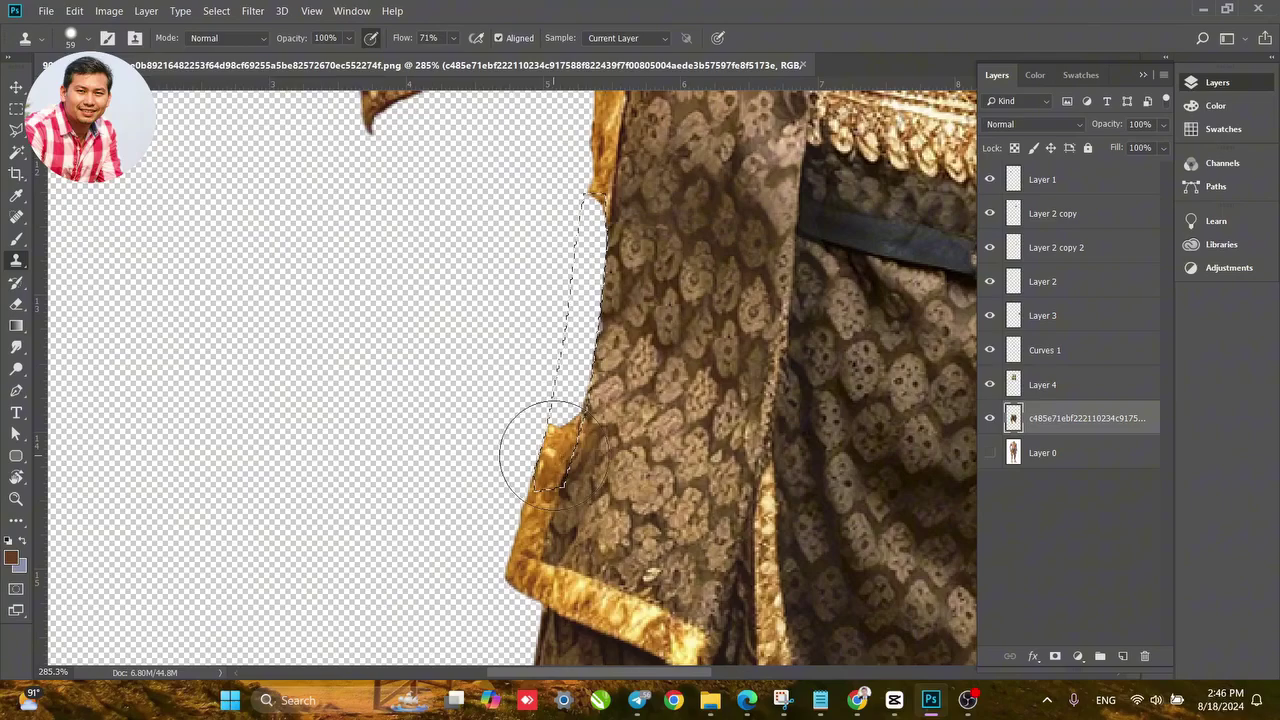
{"action": "right_click", "coordinate": [535, 445]}
{"action": "left_click_drag", "start_coordinate": [668, 449], "coordinate": [652, 449]}
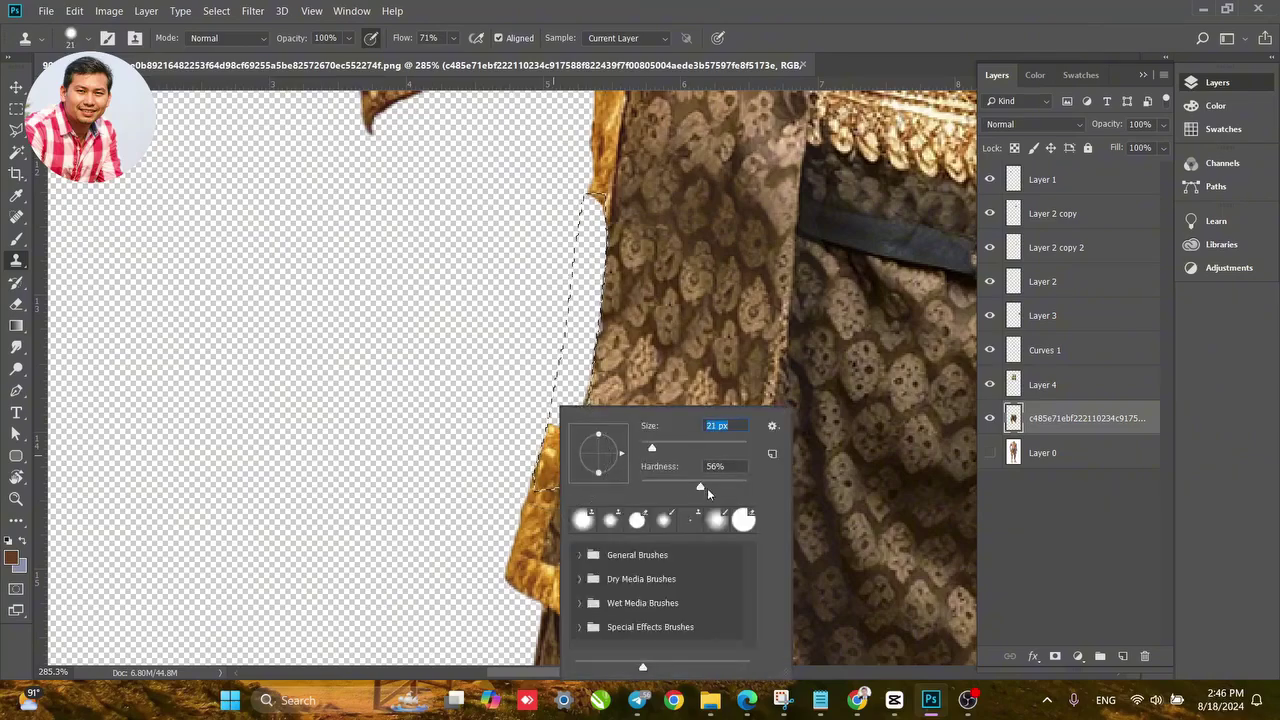
{"action": "left_click_drag", "start_coordinate": [703, 488], "coordinate": [727, 488]}
{"action": "left_click", "coordinate": [554, 448]}
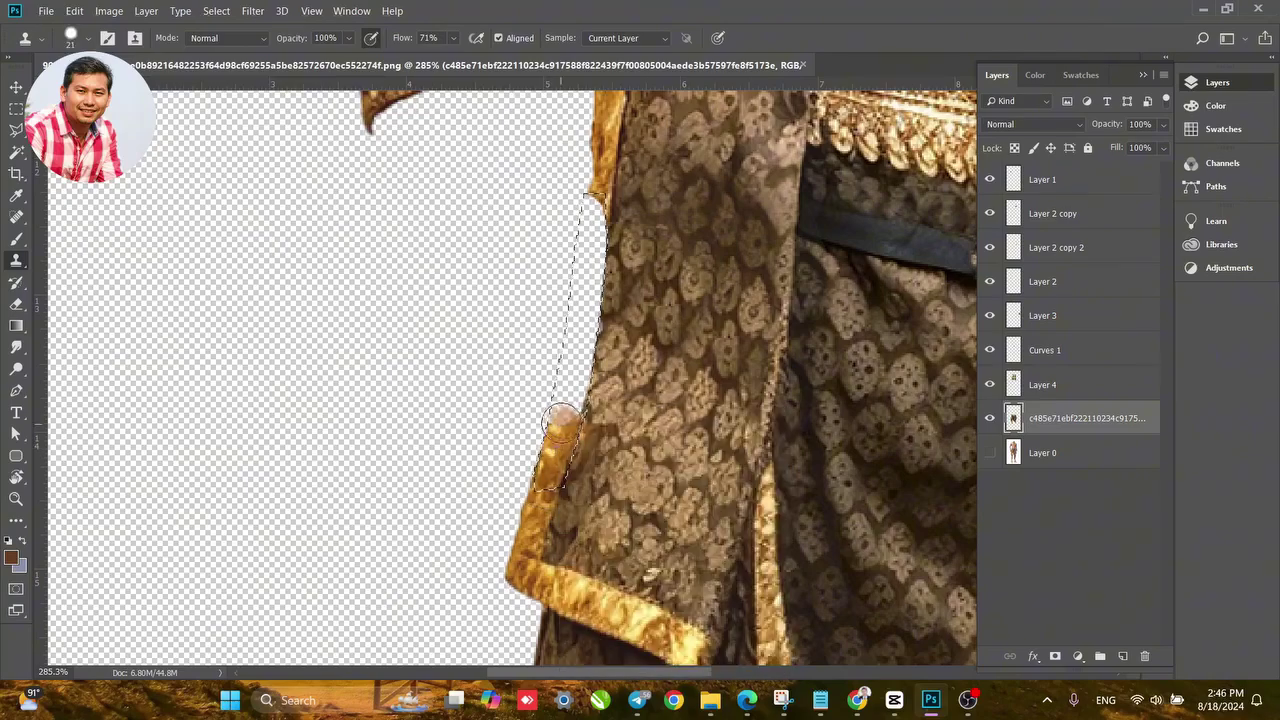
Clone the gold trim up along the selected strip, resampling the lower trim, until it joins the upper gold edge.
{"action": "left_click_drag", "start_coordinate": [562, 420], "coordinate": [568, 398]}
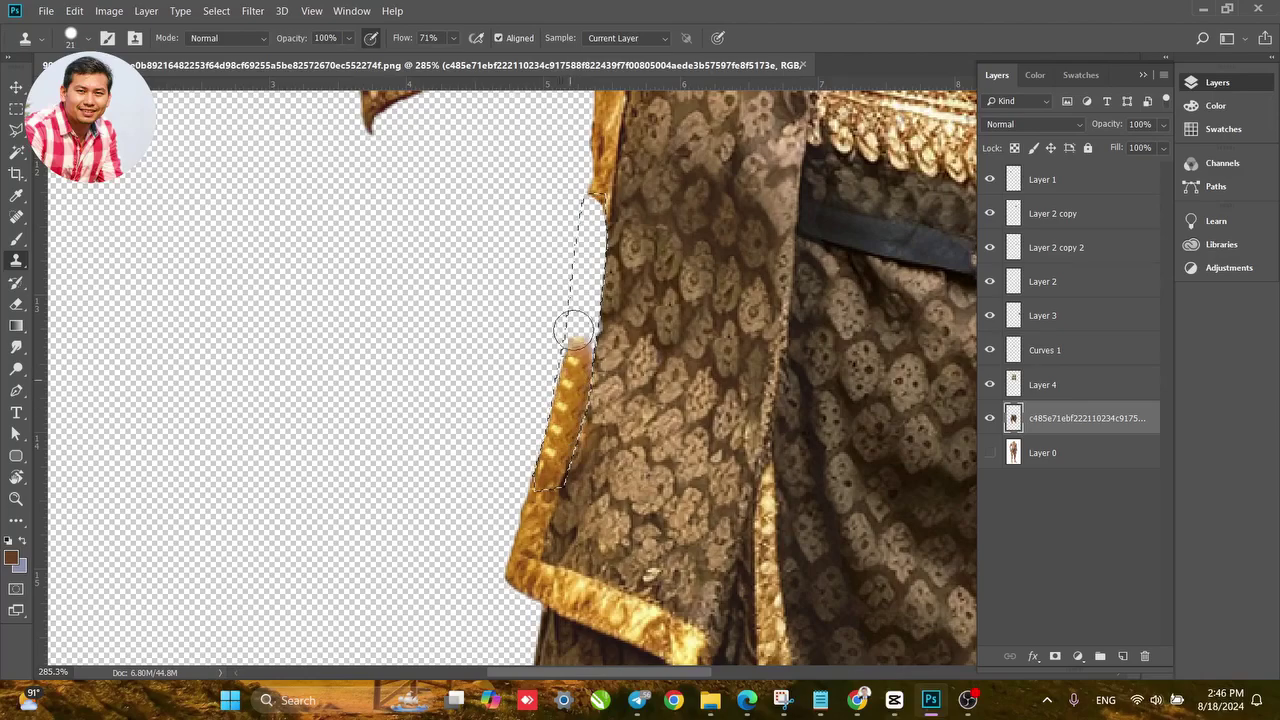
{"action": "left_click", "coordinate": [566, 442], "text": "alt"}
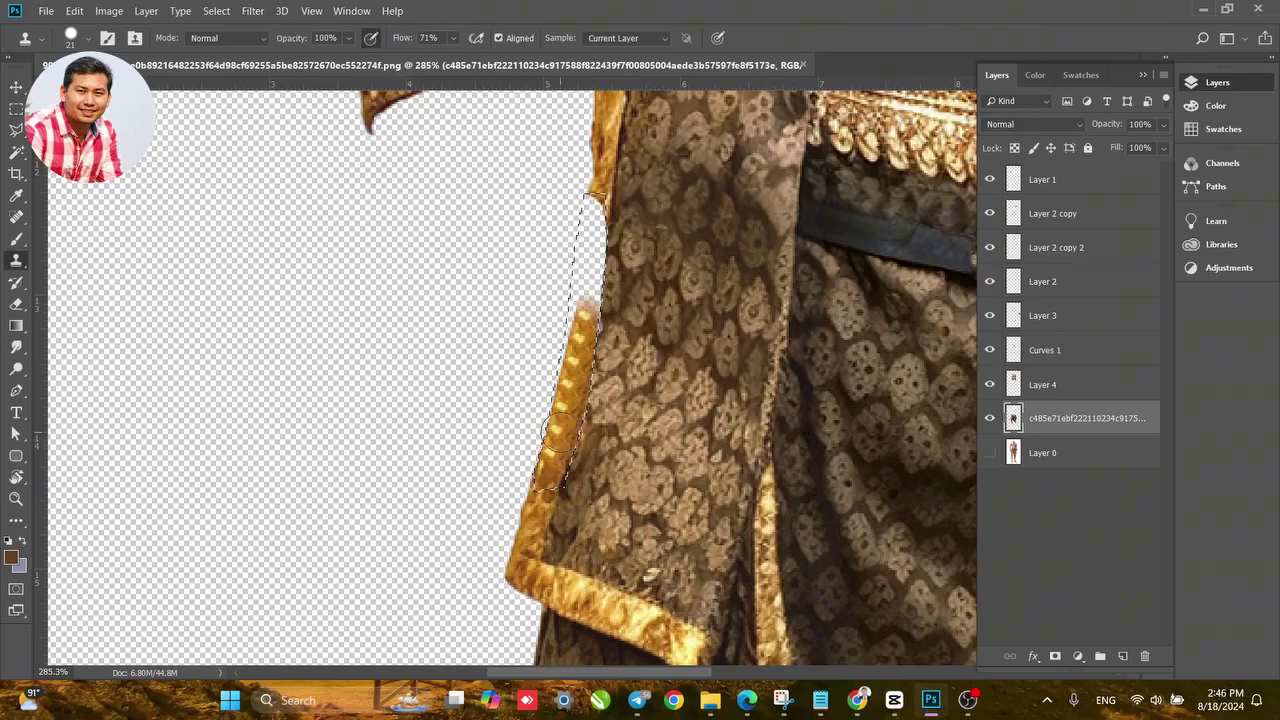
{"action": "left_click_drag", "start_coordinate": [566, 425], "coordinate": [562, 444]}
{"action": "left_click", "coordinate": [541, 478], "text": "alt"}
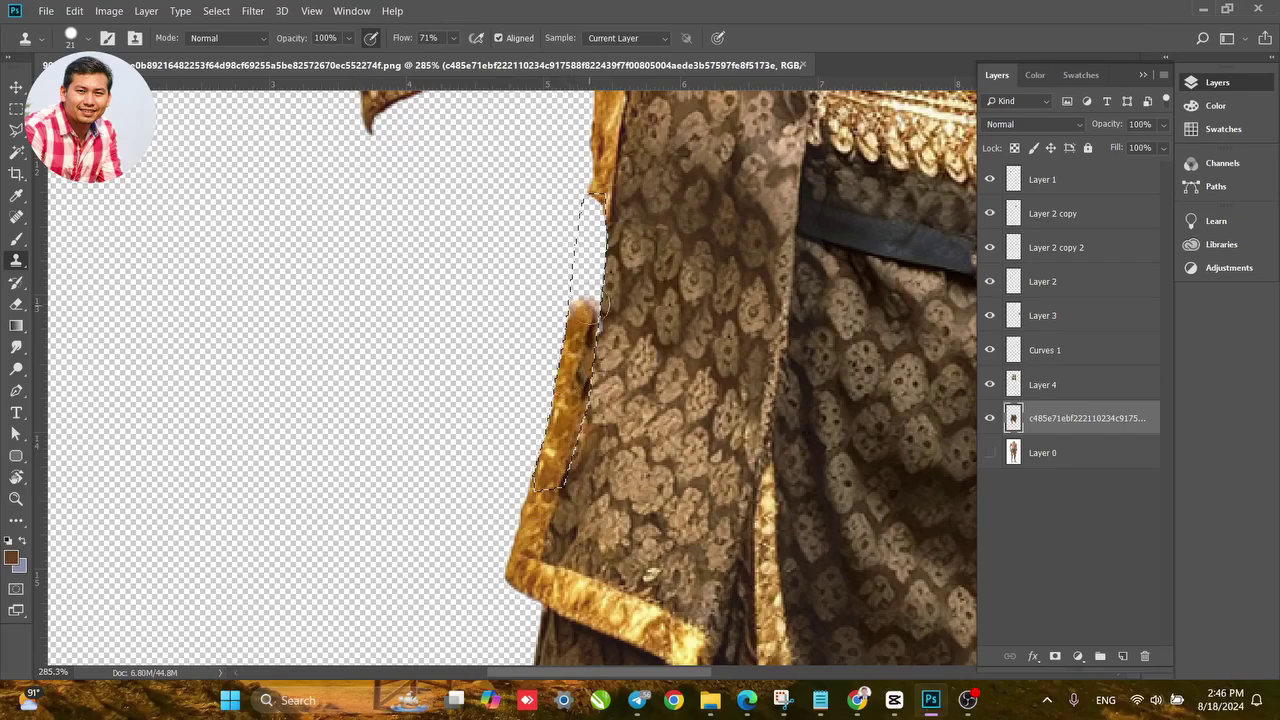
{"action": "left_click_drag", "start_coordinate": [590, 248], "coordinate": [600, 212]}
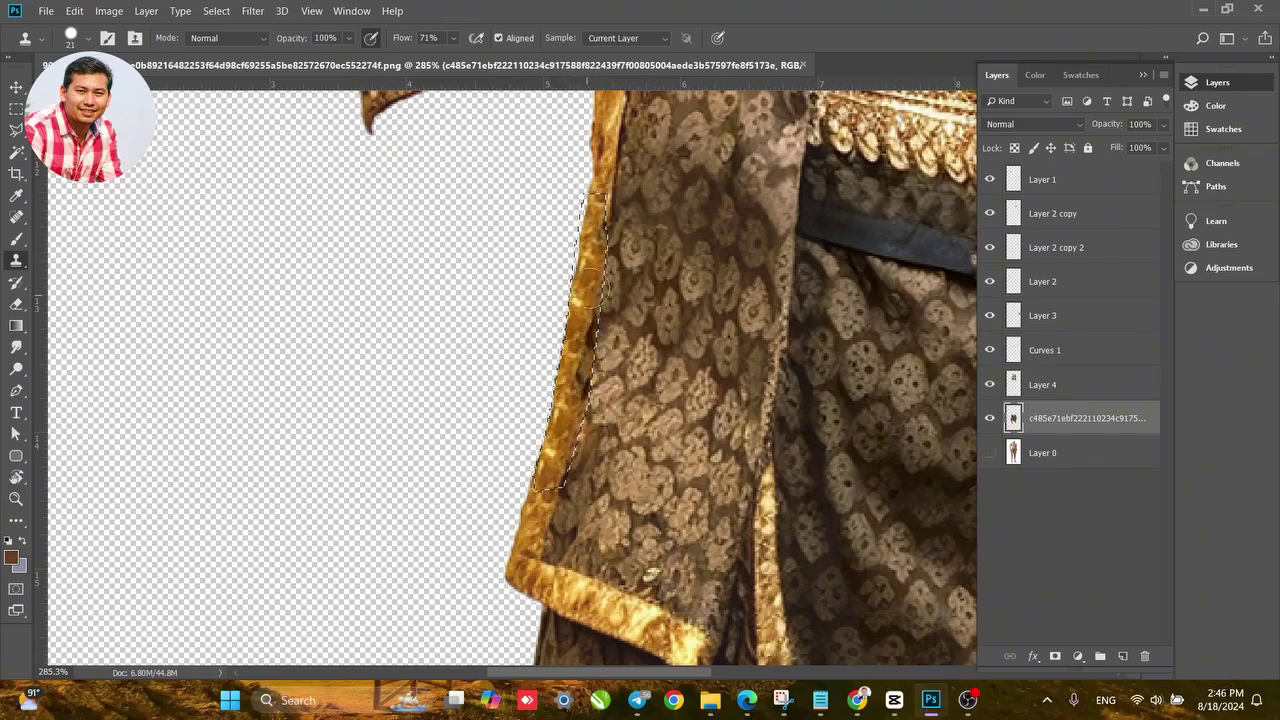
Retouch the rebuilt gold trim with further clone strokes, sampling the upper trim to even out its texture.
{"action": "left_click", "coordinate": [580, 402]}
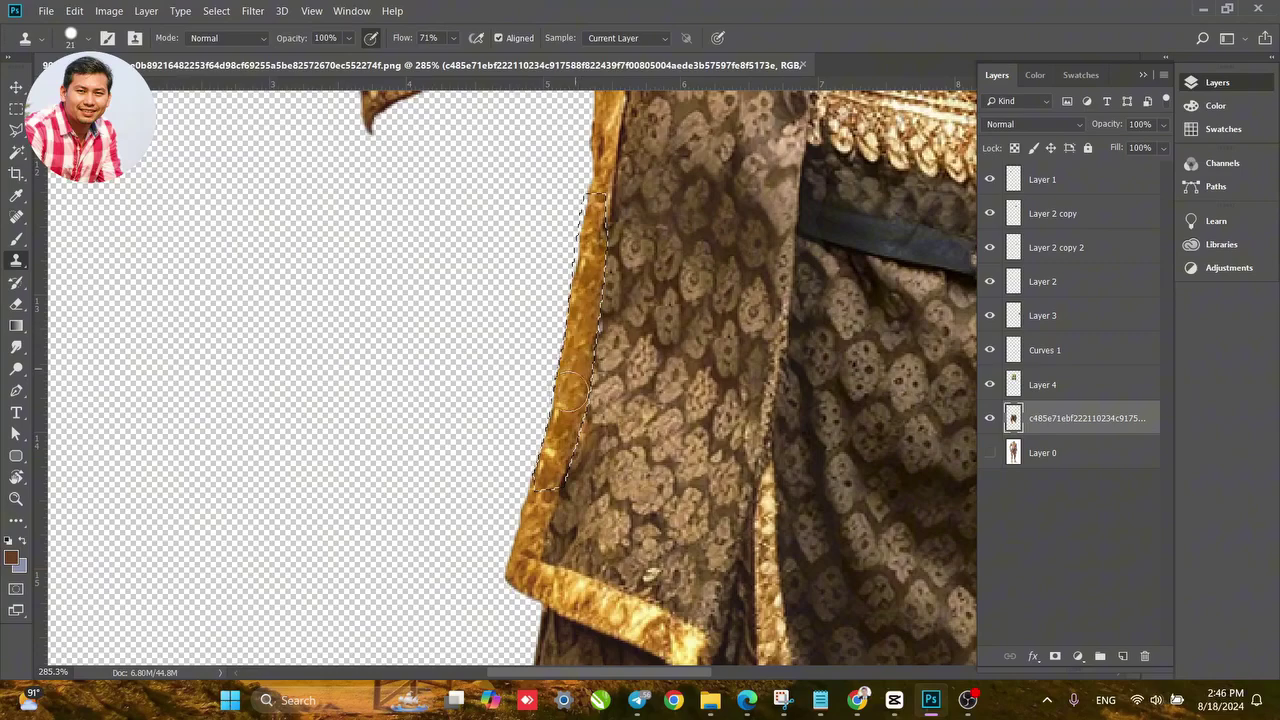
{"action": "left_click", "coordinate": [599, 199], "text": "alt"}
{"action": "left_click_drag", "start_coordinate": [598, 235], "coordinate": [600, 286]}
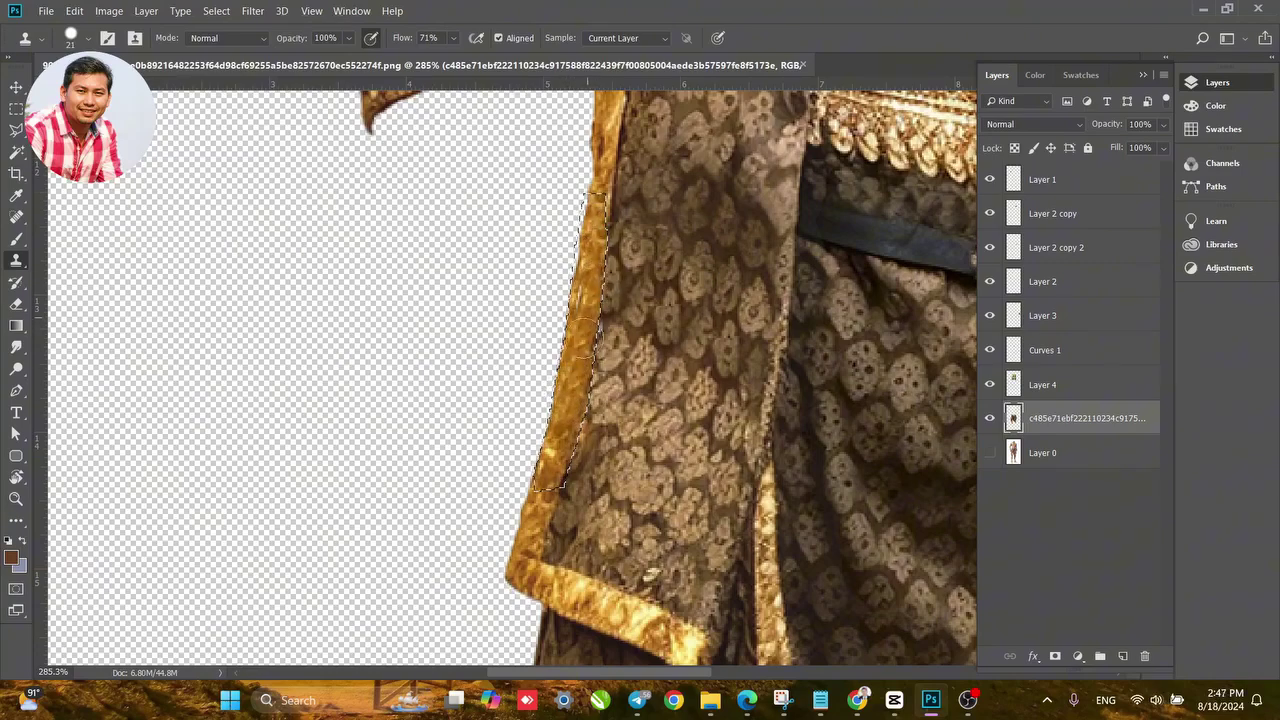
Examine the rebuilt gold trim along the skirt's edge and compare it with the rest of the costume.
{"action": "scroll", "coordinate": [577, 497], "scroll_direction": "down", "scroll_amount": 4}
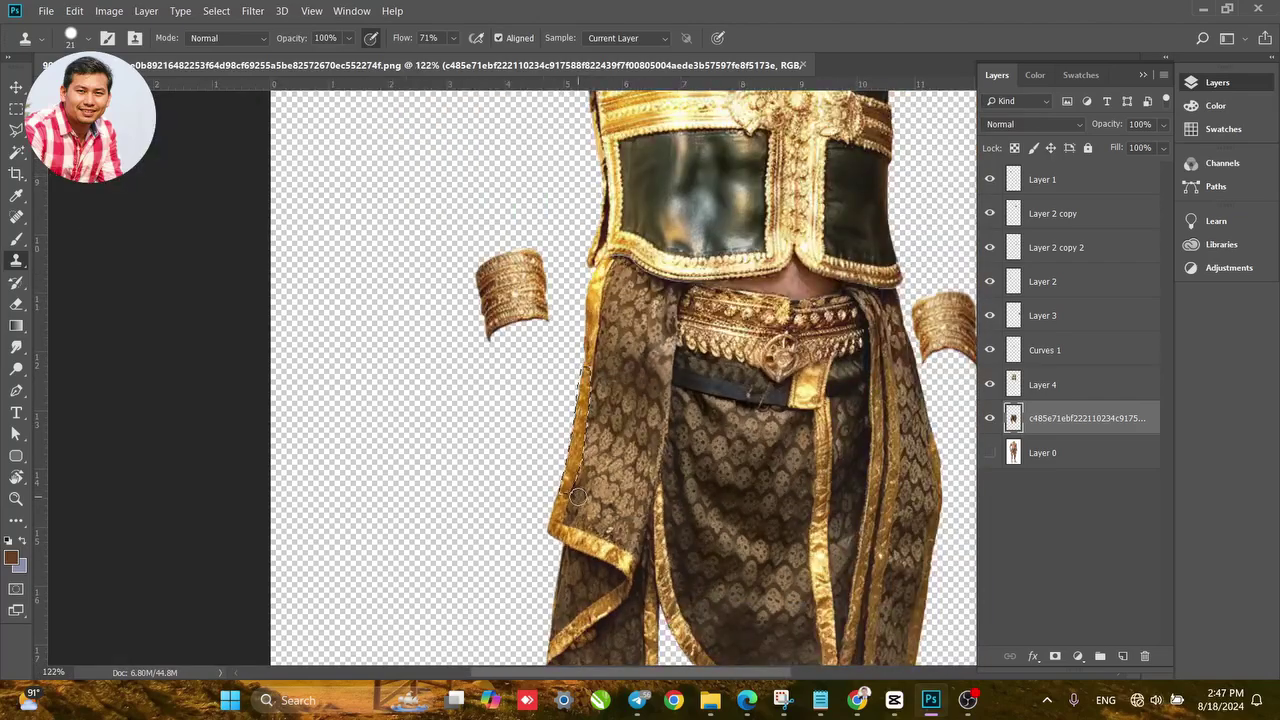
{"action": "scroll", "coordinate": [575, 497], "scroll_direction": "down", "scroll_amount": 3}
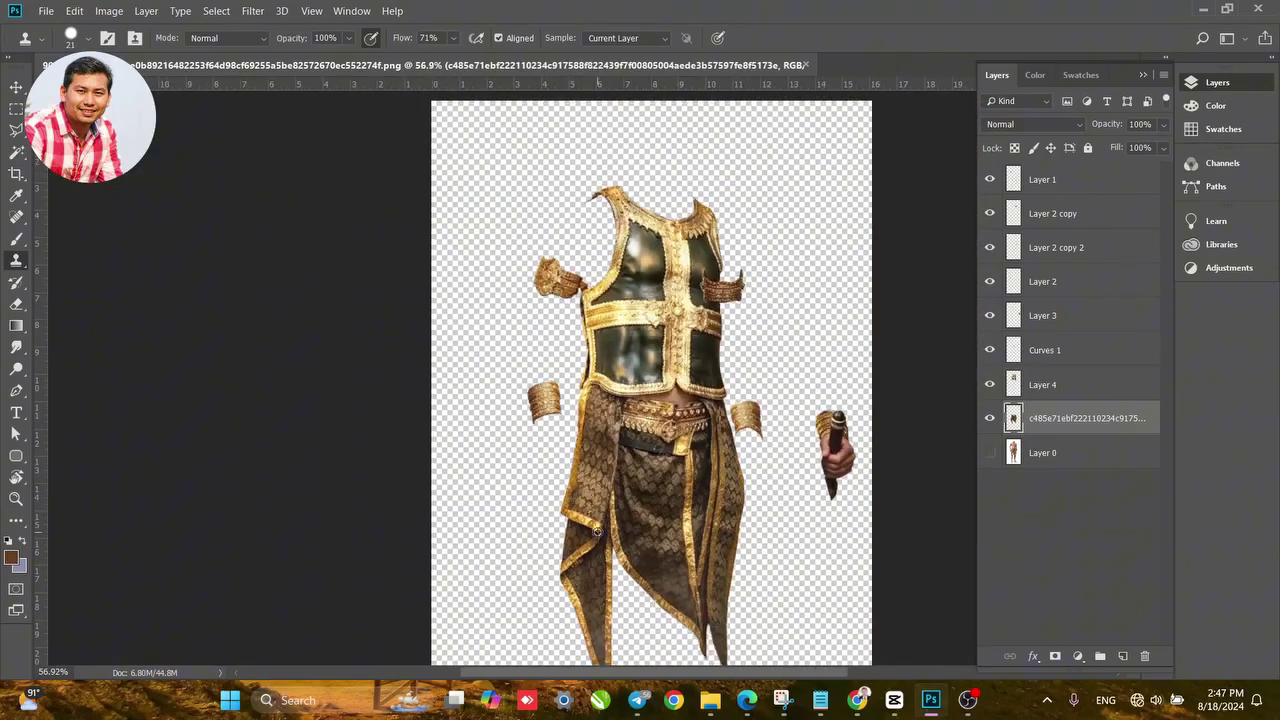
{"action": "scroll", "coordinate": [596, 531], "scroll_direction": "up", "scroll_amount": 3}
{"action": "scroll", "coordinate": [563, 447], "scroll_direction": "up", "scroll_amount": 2}
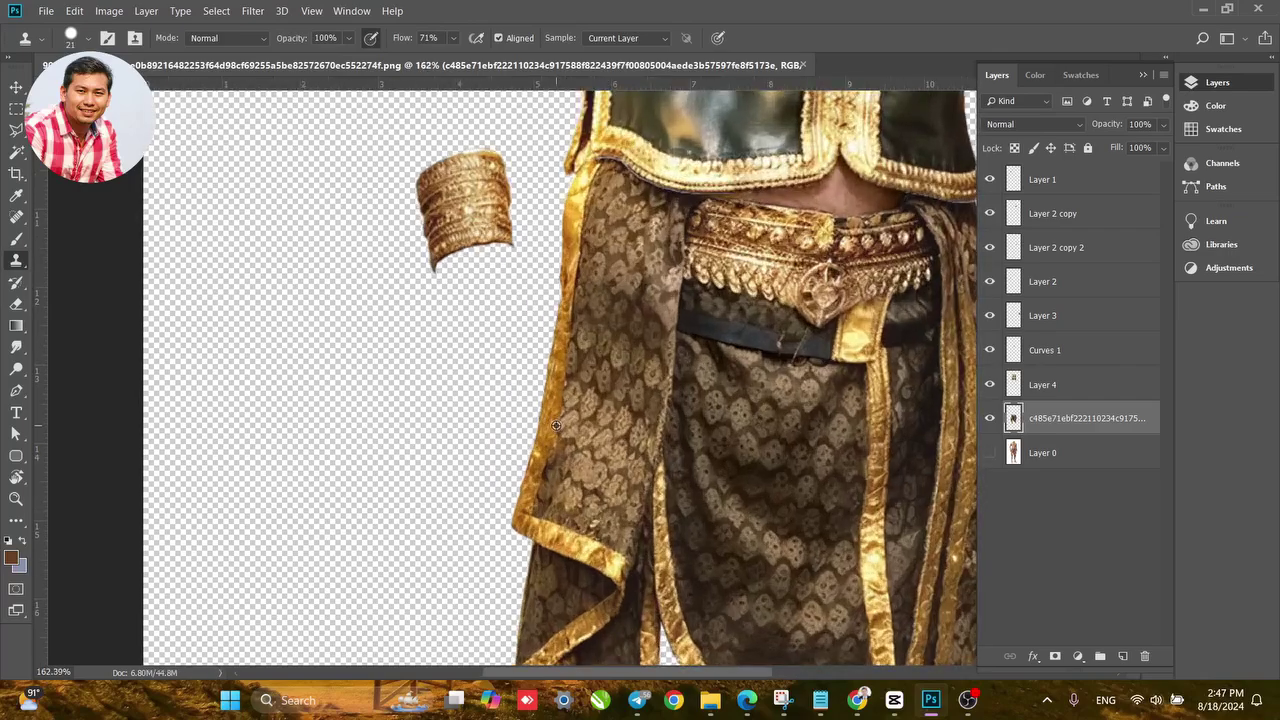
{"action": "scroll", "coordinate": [556, 425], "scroll_direction": "up", "scroll_amount": 1}
{"action": "scroll", "coordinate": [556, 425], "scroll_direction": "down", "scroll_amount": 4}
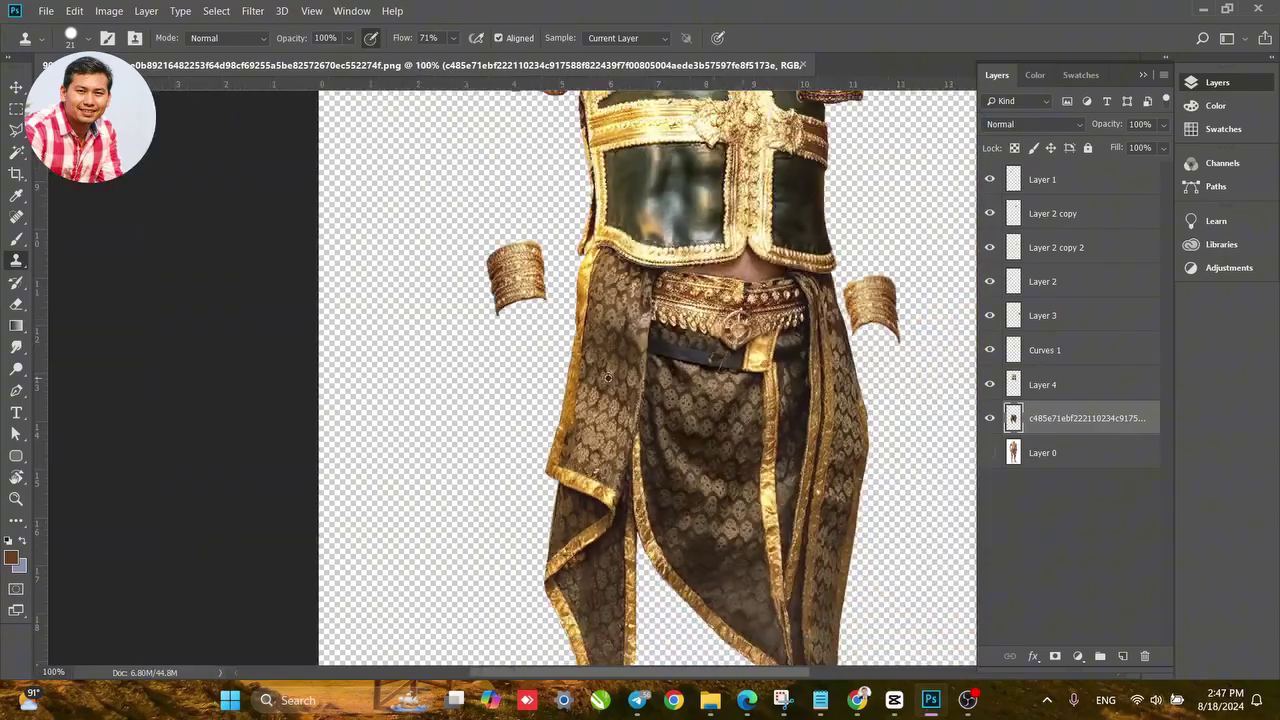
{"action": "scroll", "coordinate": [607, 378], "scroll_direction": "down", "scroll_amount": 2}
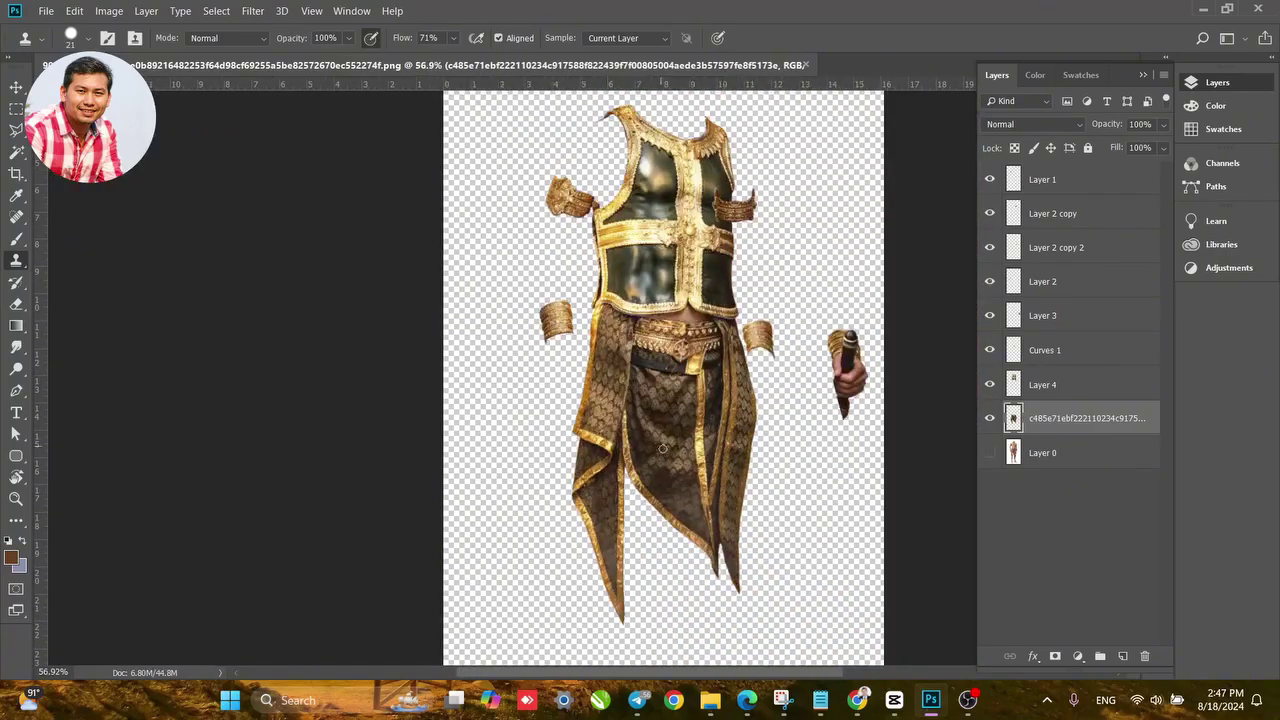
Show Layer 0 beneath the costume and examine how the armor's collar fits the neck and shoulders.
{"action": "left_click", "coordinate": [990, 453]}
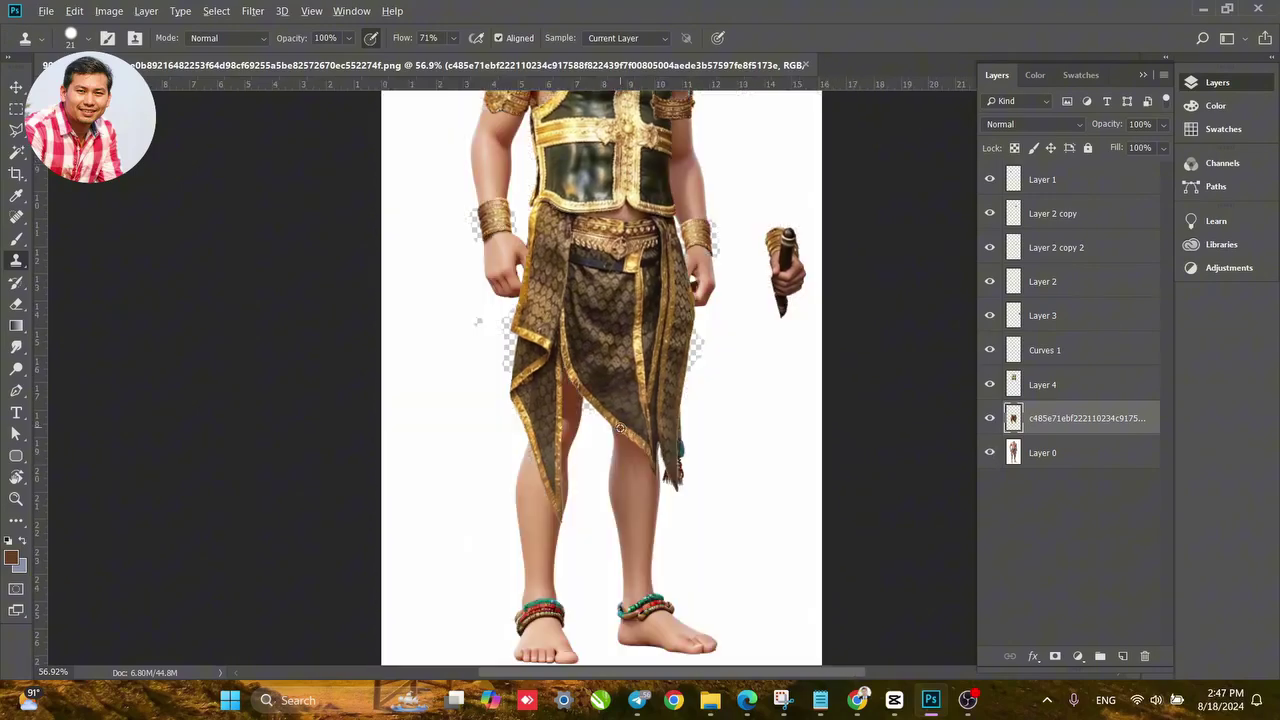
{"action": "scroll", "coordinate": [587, 403], "scroll_direction": "up", "scroll_amount": 1}
{"action": "scroll", "coordinate": [580, 404], "scroll_direction": "up", "scroll_amount": 2}
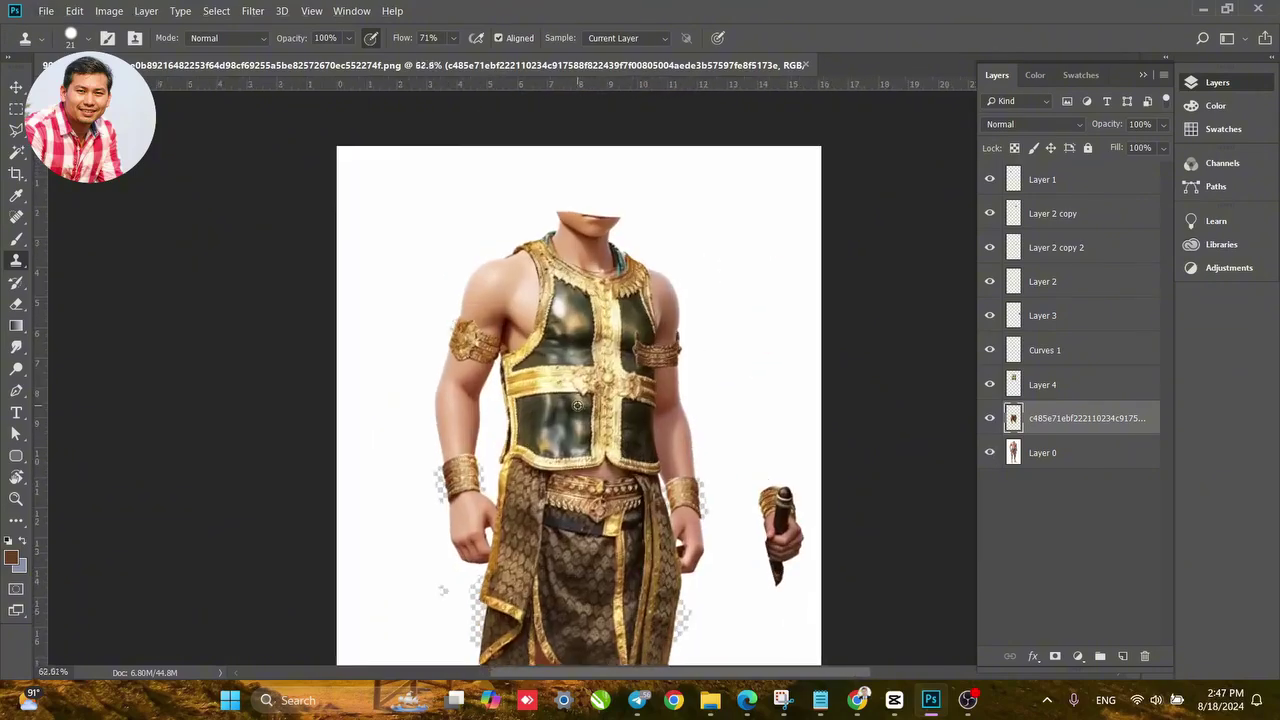
{"action": "scroll", "coordinate": [577, 404], "scroll_direction": "down", "scroll_amount": 2}
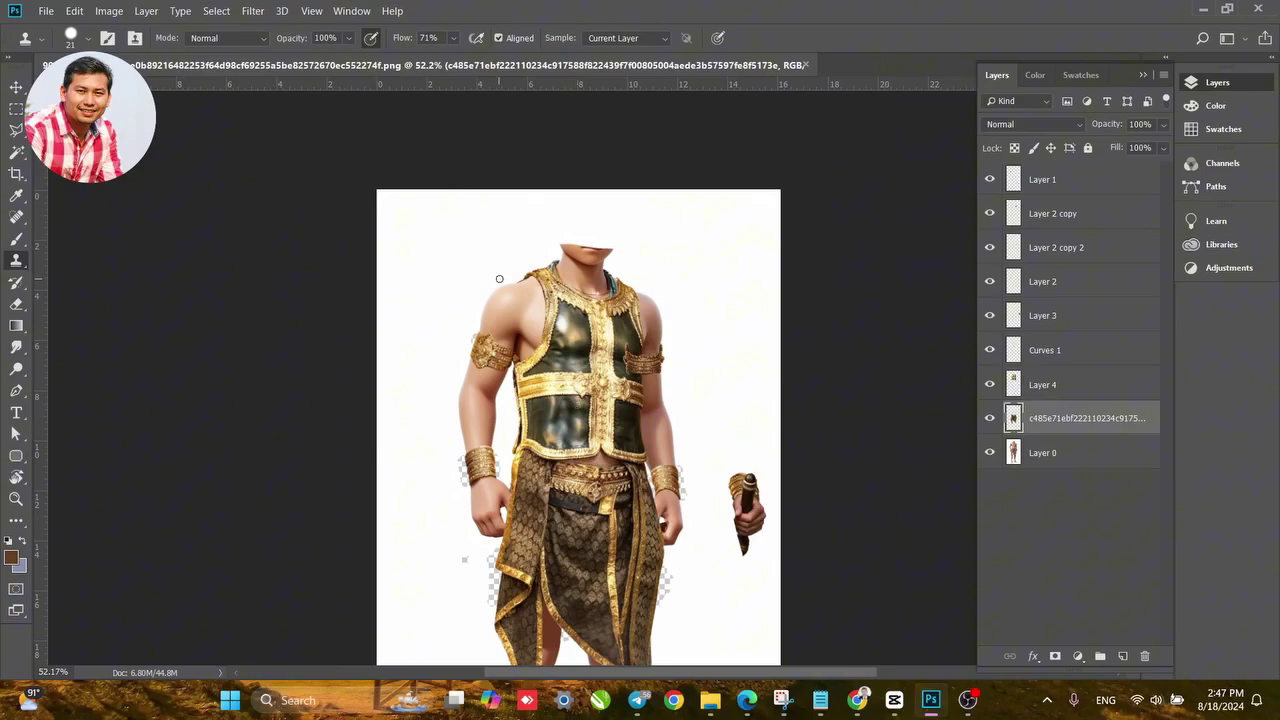
{"action": "scroll", "coordinate": [522, 314], "scroll_direction": "up", "scroll_amount": 3}
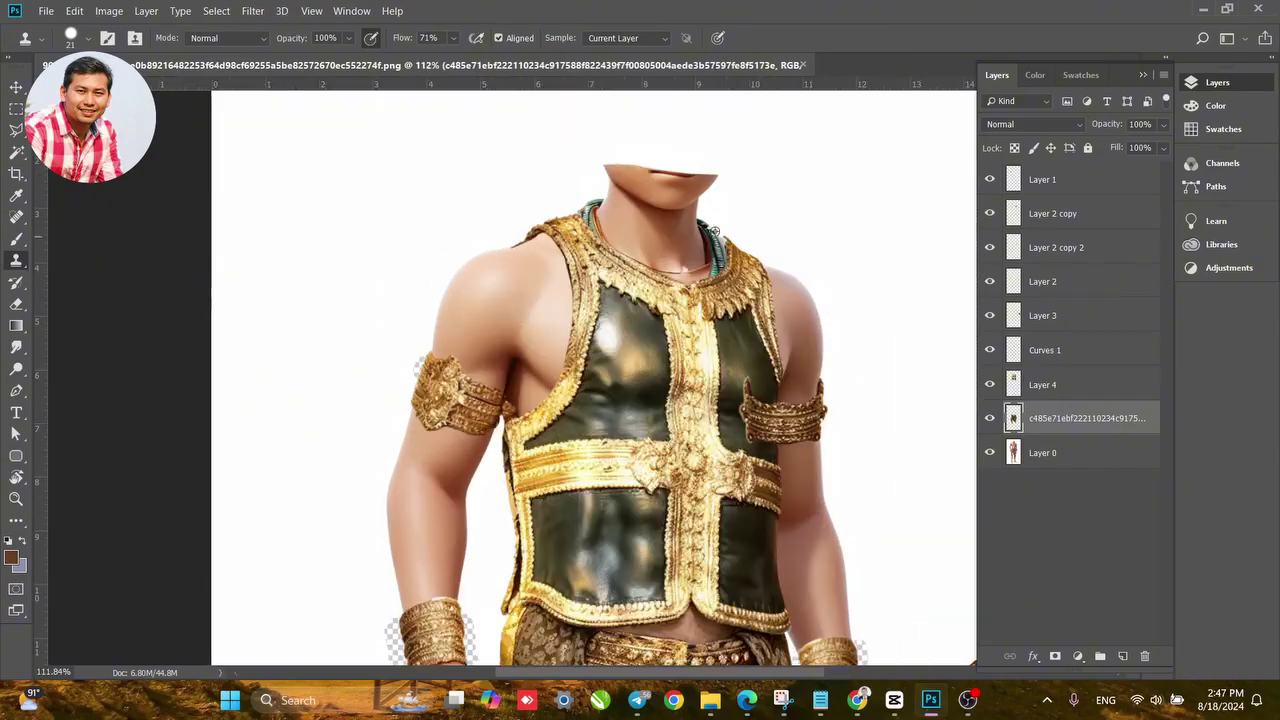
{"action": "scroll", "coordinate": [714, 232], "scroll_direction": "up", "scroll_amount": 3}
{"action": "scroll", "coordinate": [480, 229], "scroll_direction": "up", "scroll_amount": 2}
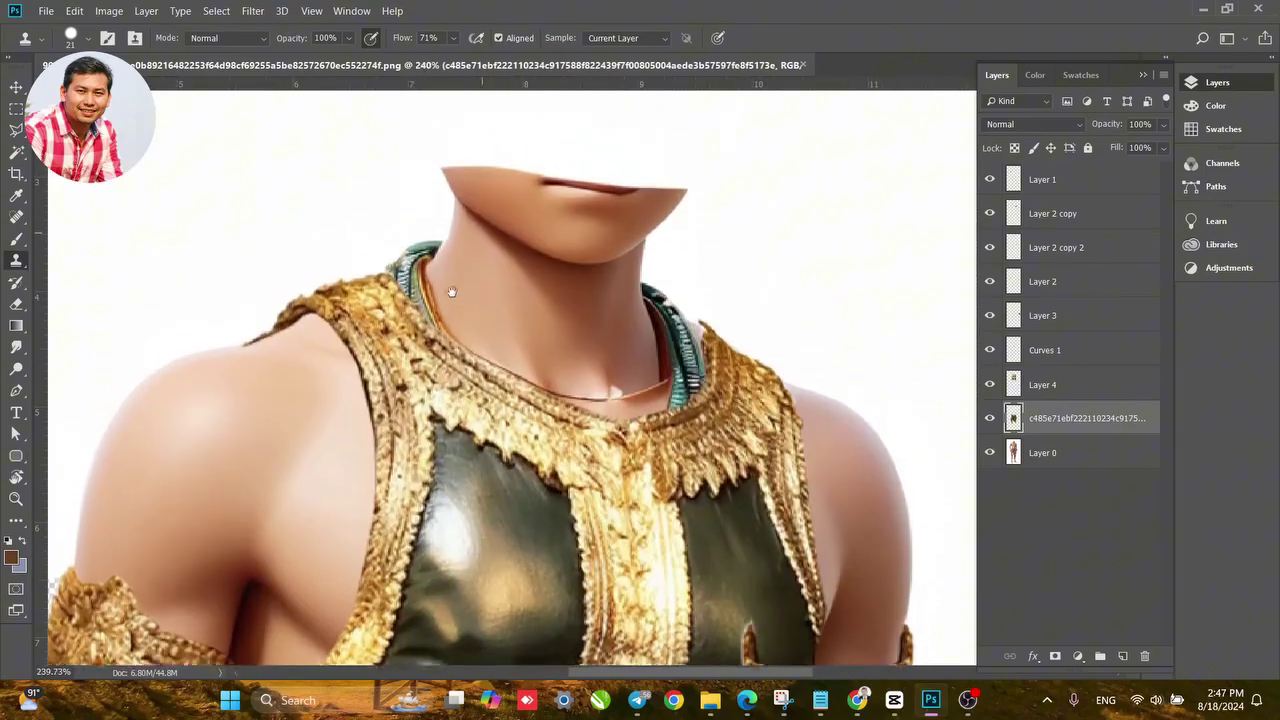
{"action": "scroll", "coordinate": [451, 291], "scroll_direction": "up", "scroll_amount": 2}
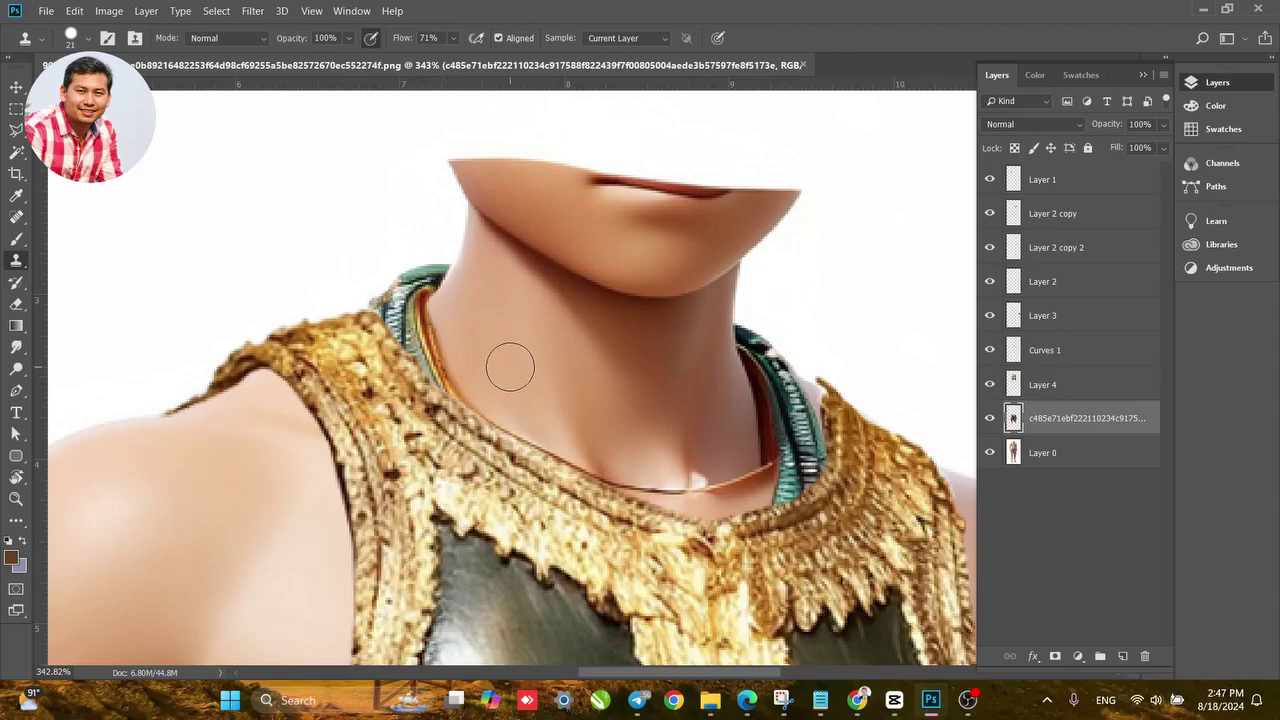
{"action": "scroll", "coordinate": [392, 288], "scroll_direction": "up", "scroll_amount": 2}
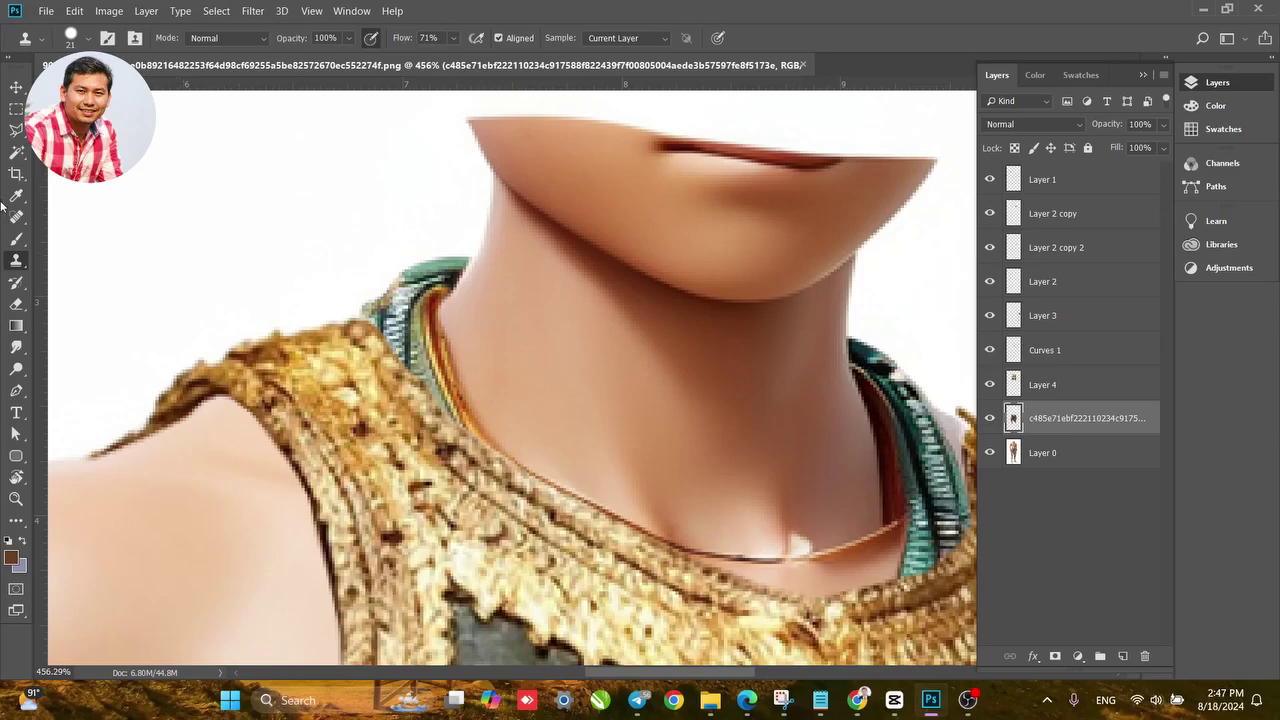
On Layer 0, outline the beaded necklace protruding above the collar beside the neck with the Polygonal Lasso, delete it and deselect.
{"action": "left_click", "coordinate": [18, 134]}
{"action": "left_click", "coordinate": [17, 88]}
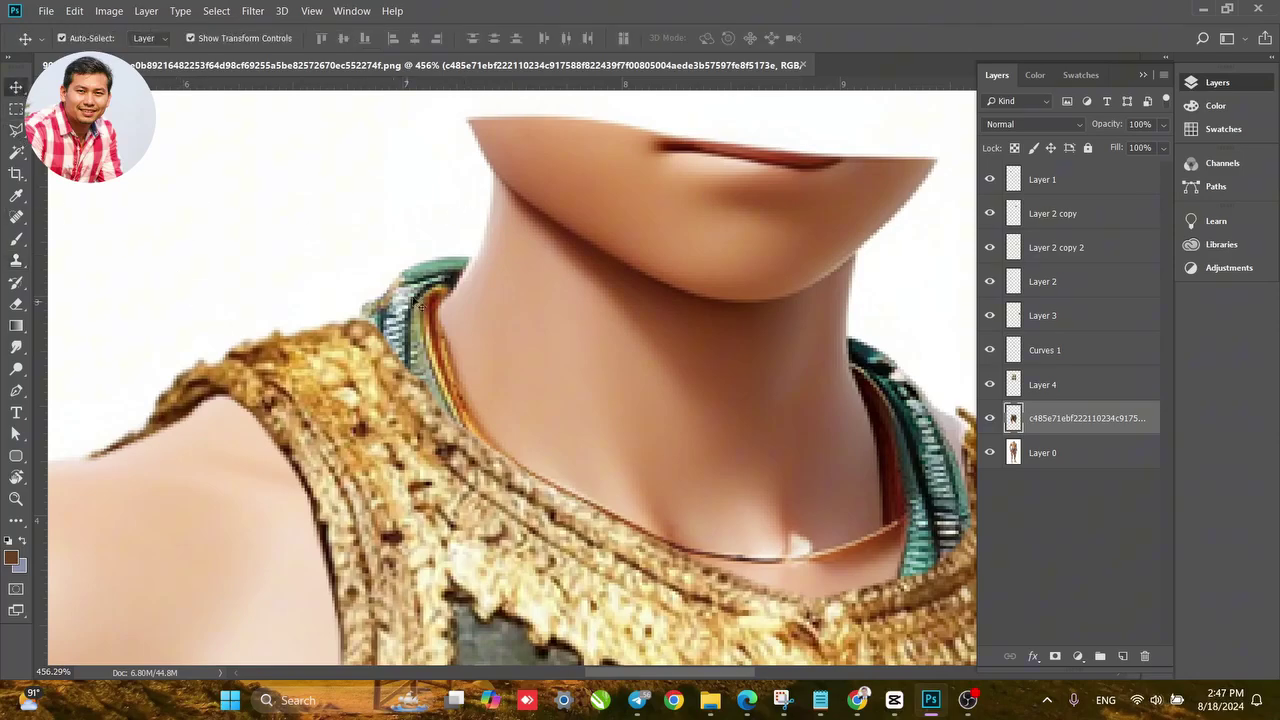
{"action": "key", "text": "alt+bracketleft"}
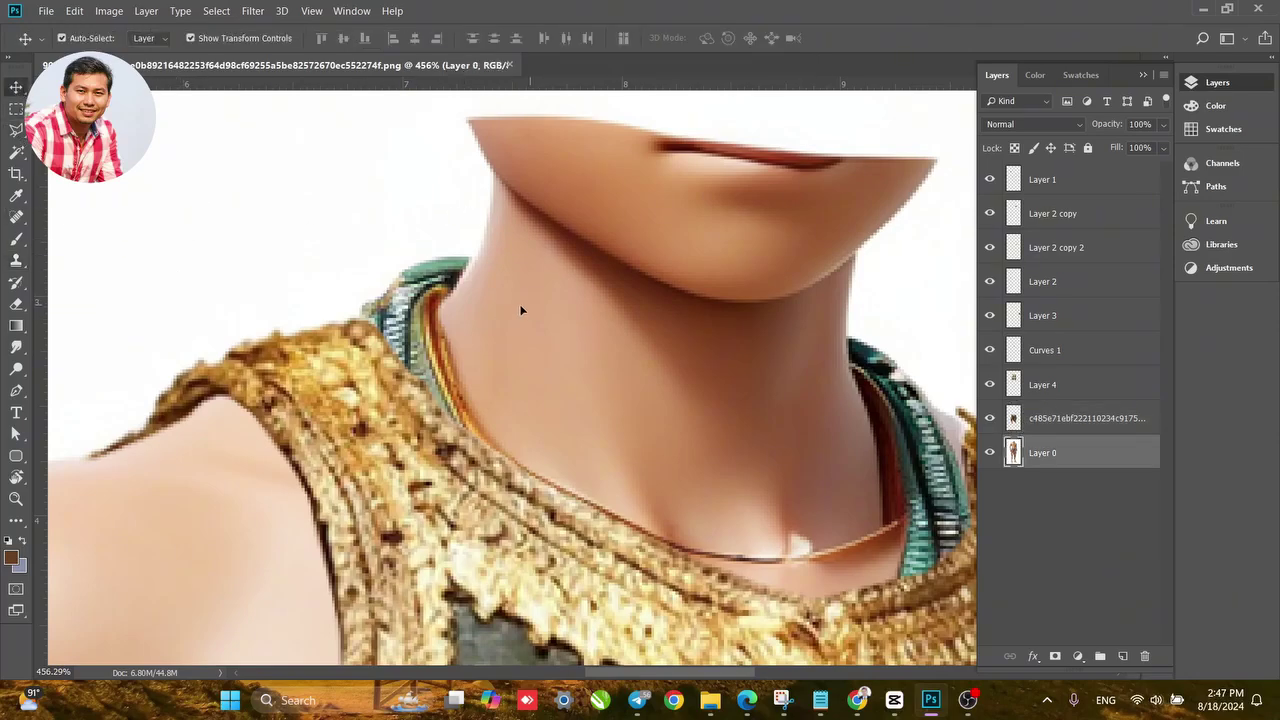
{"action": "left_click", "coordinate": [16, 130]}
{"action": "left_click", "coordinate": [329, 349]}
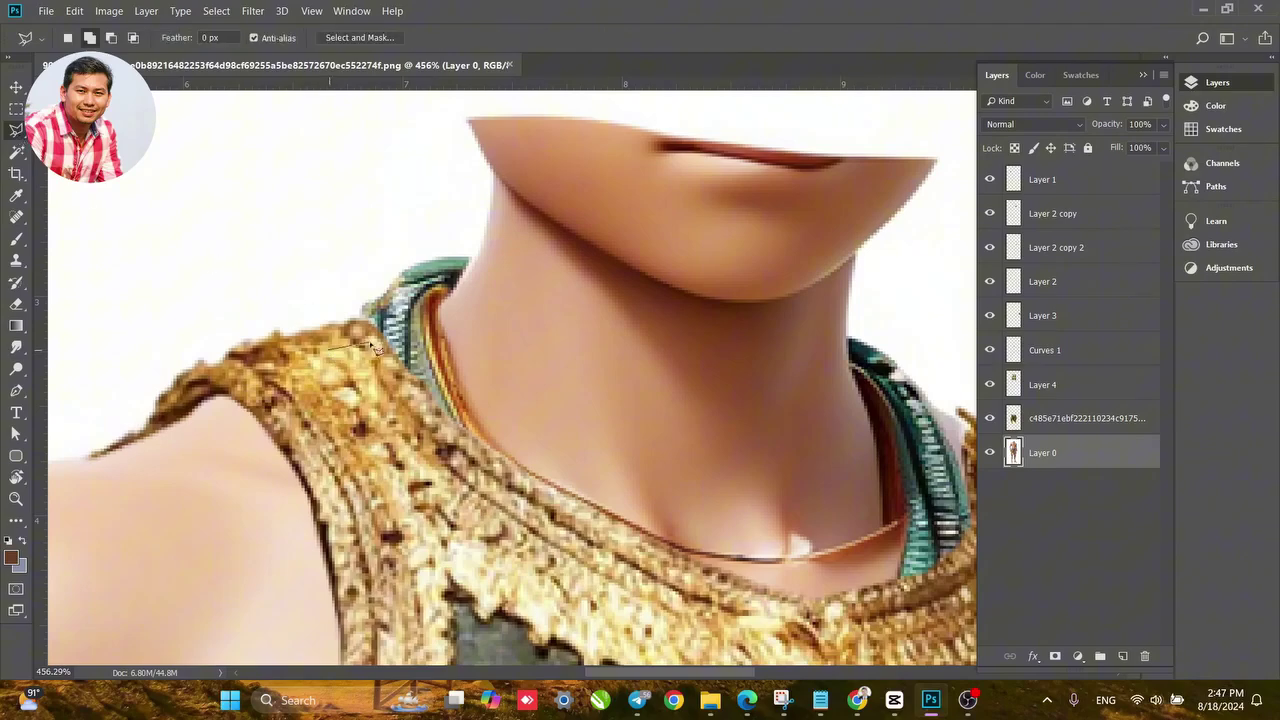
{"action": "left_click", "coordinate": [468, 275]}
{"action": "left_click", "coordinate": [478, 237]}
{"action": "left_click", "coordinate": [375, 222]}
{"action": "left_click", "coordinate": [285, 282]}
{"action": "left_click", "coordinate": [285, 334]}
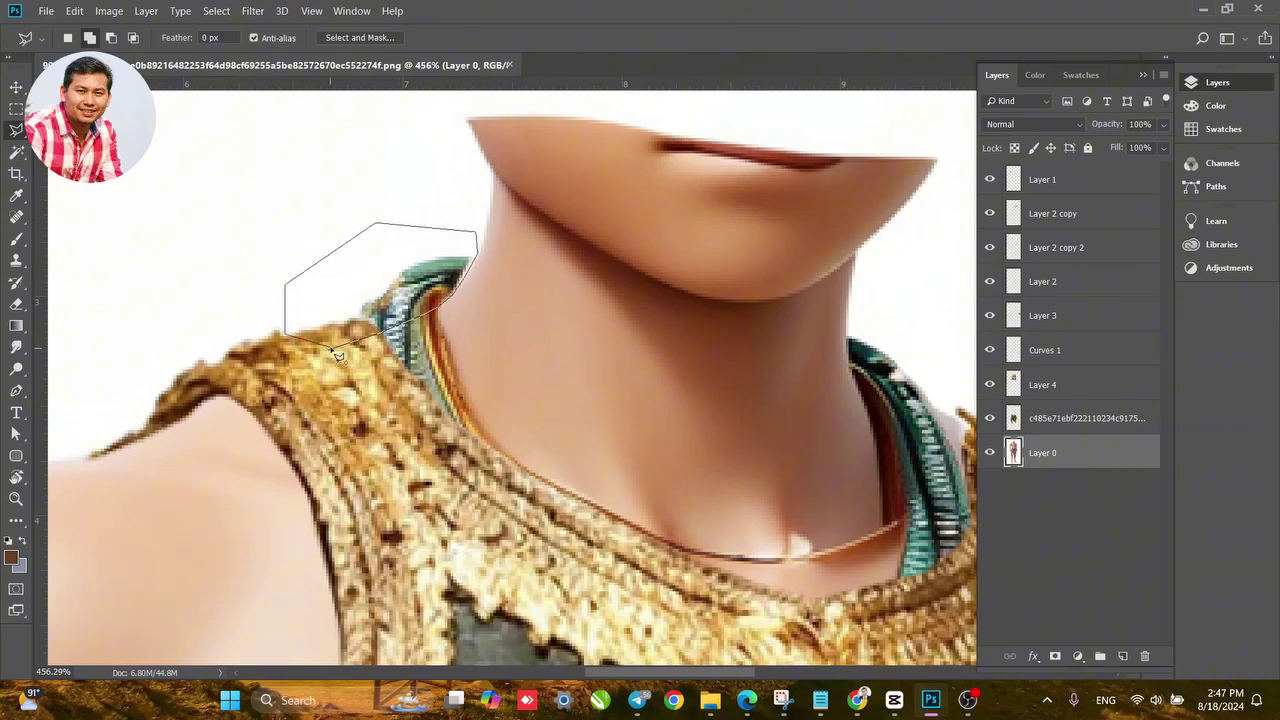
{"action": "left_click", "coordinate": [333, 352]}
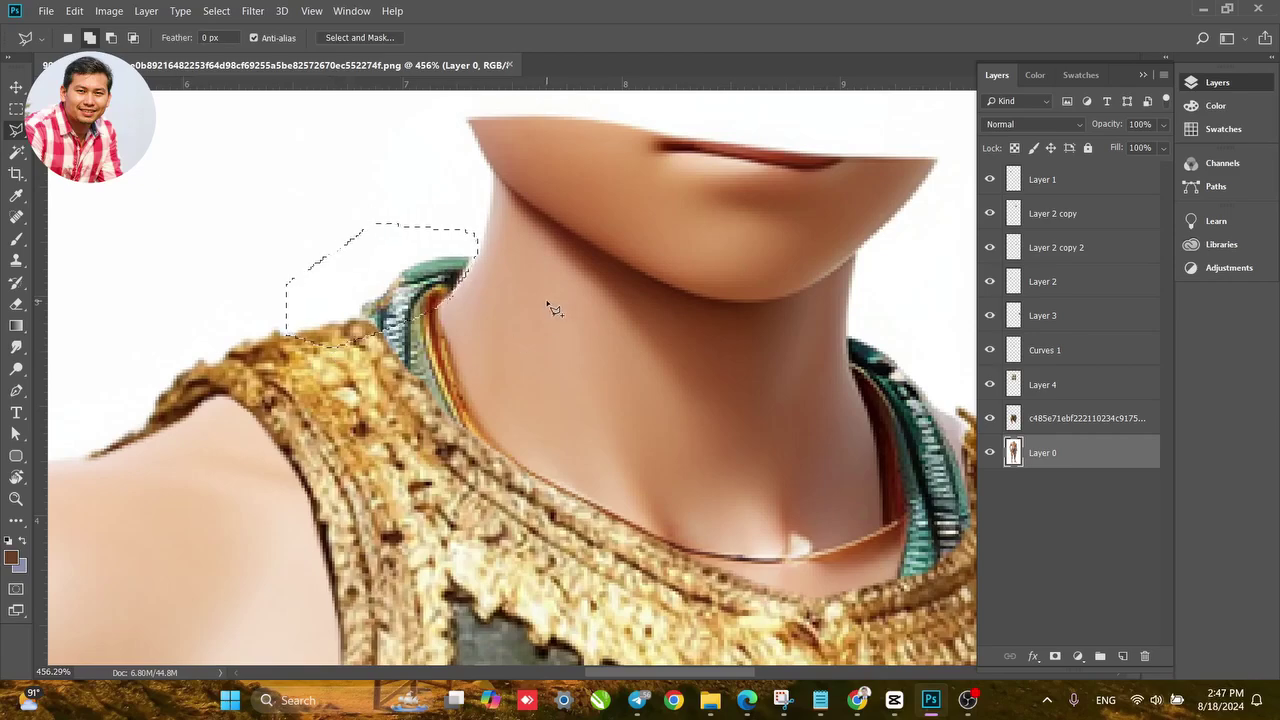
{"action": "key", "text": "Delete"}
{"action": "key", "text": "ctrl+d"}
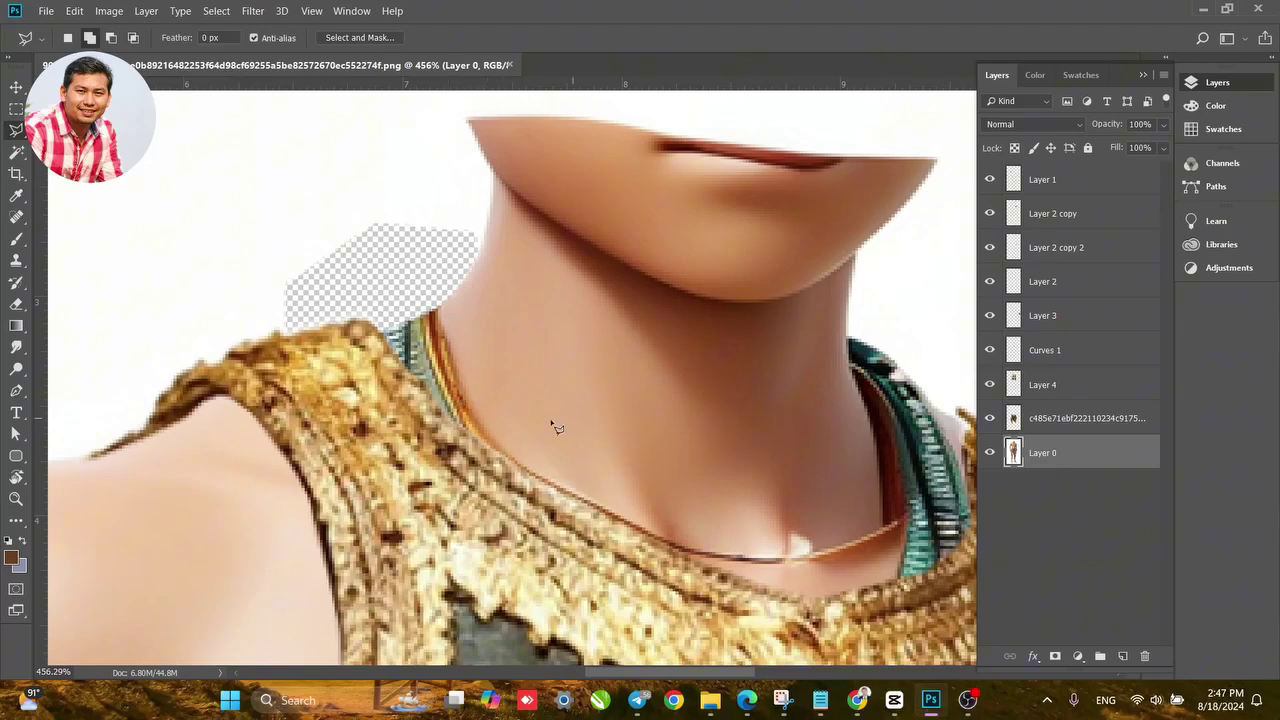
{"action": "scroll", "coordinate": [520, 426], "scroll_direction": "up", "scroll_amount": 2}
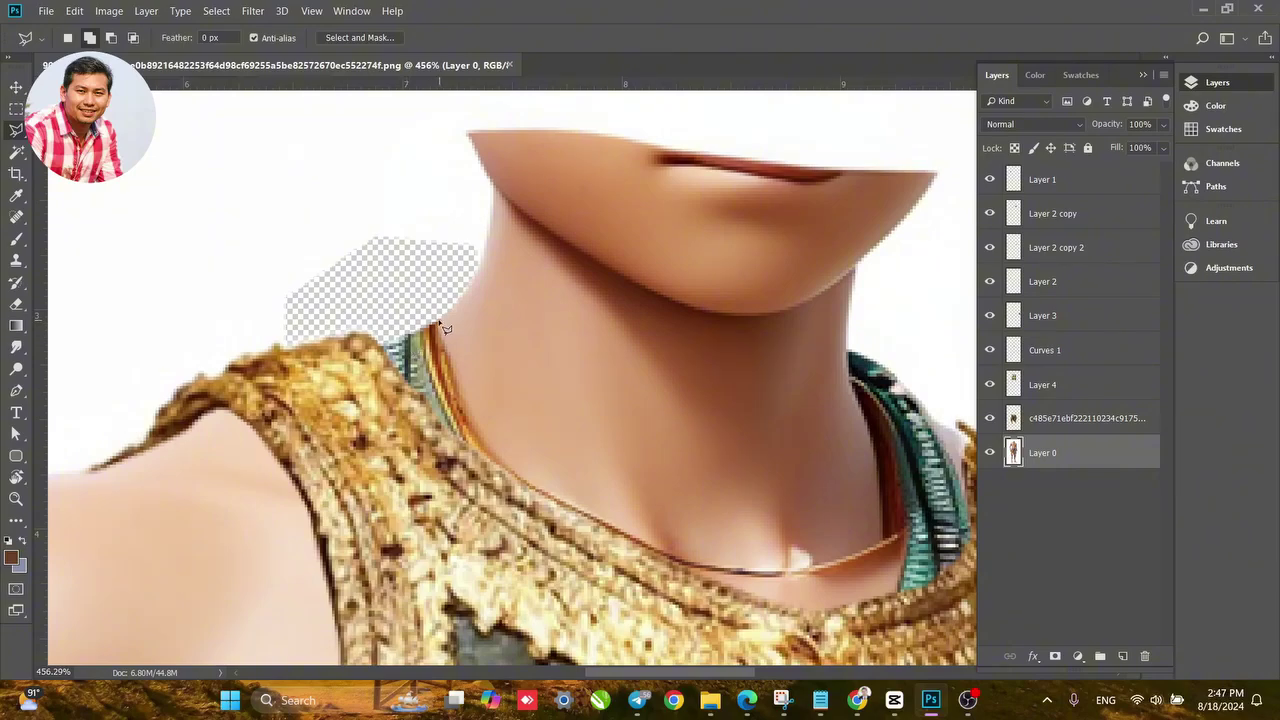
{"action": "left_click_drag", "start_coordinate": [531, 394], "coordinate": [460, 351]}
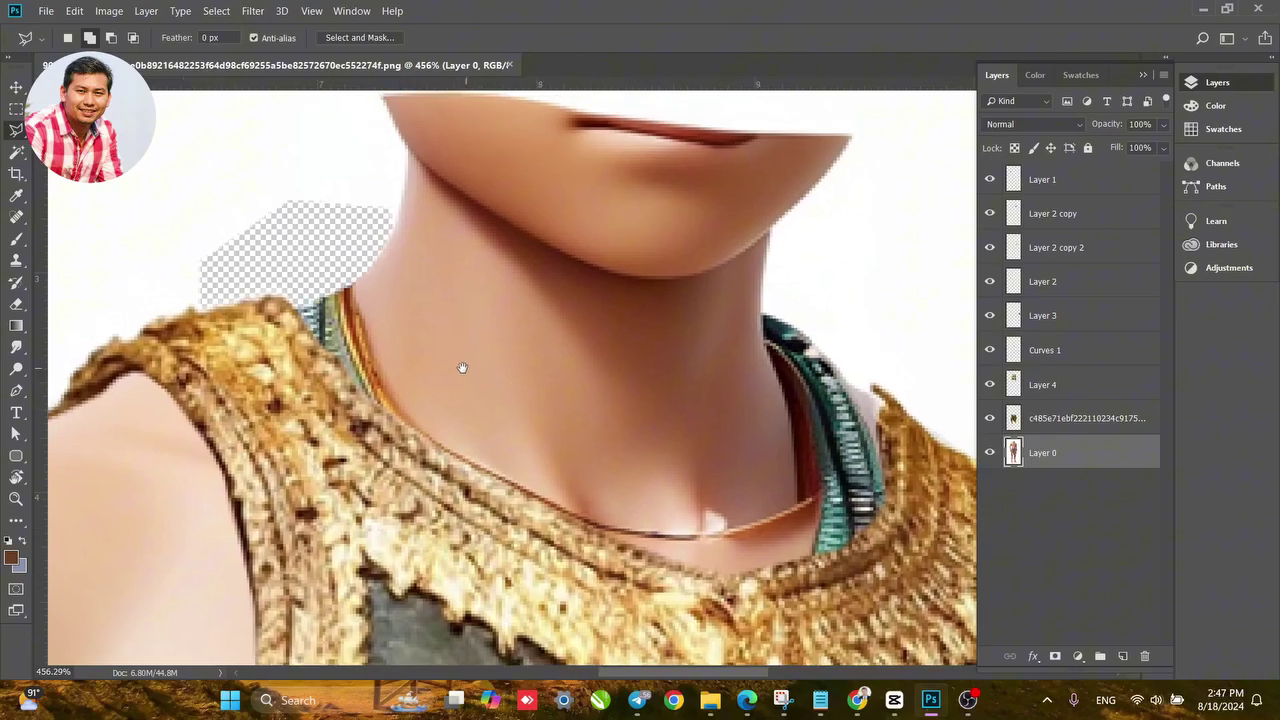
{"action": "left_click", "coordinate": [1016, 455], "text": "ctrl"}
{"action": "key", "text": "ctrl+d"}
{"action": "left_click_drag", "start_coordinate": [338, 326], "coordinate": [489, 395]}
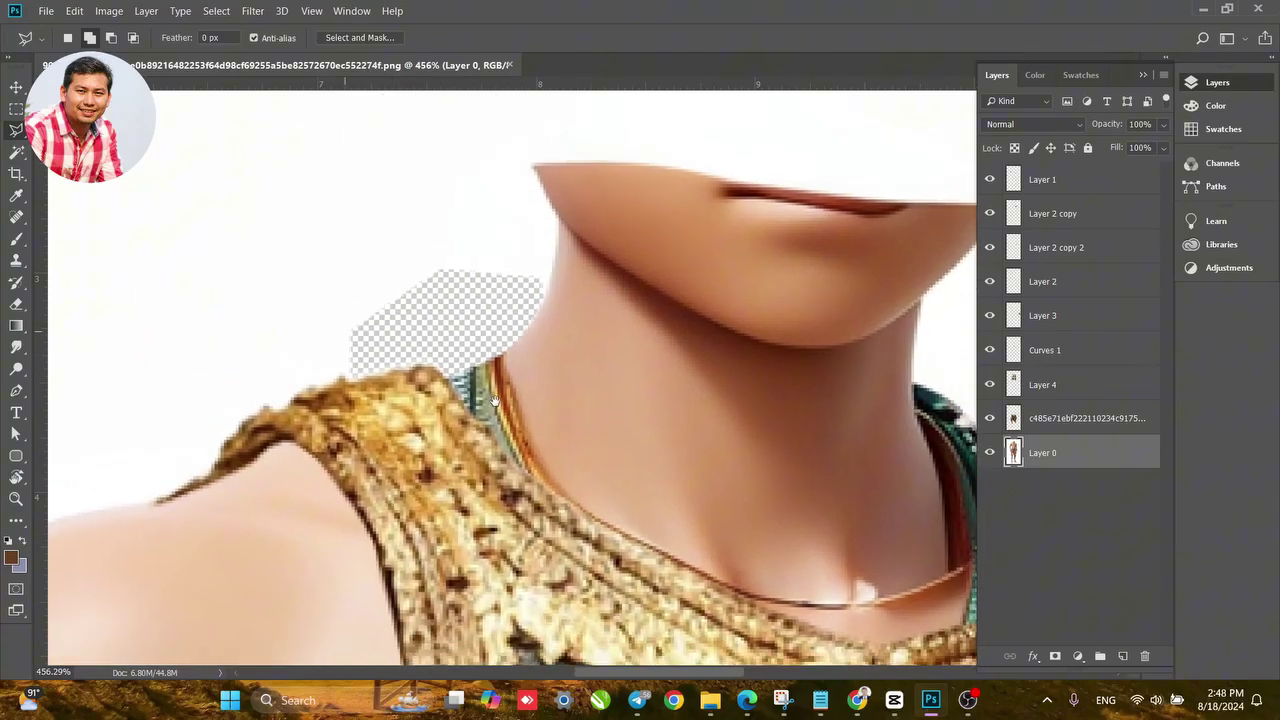
Try to select the white background with Color Range using Highlights at fuzziness 20% and range 190.
{"action": "left_click", "coordinate": [16, 87]}
{"action": "scroll", "coordinate": [410, 396], "scroll_direction": "down", "scroll_amount": 6}
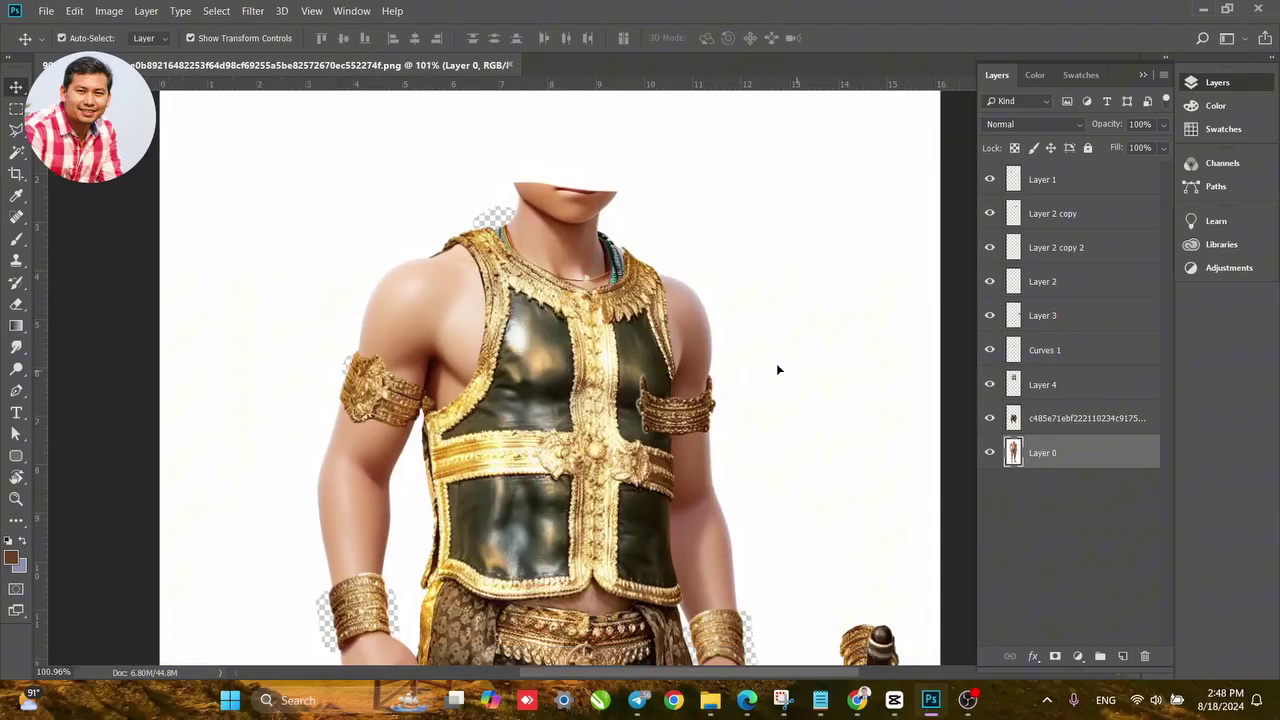
{"action": "left_click", "coordinate": [216, 11]}
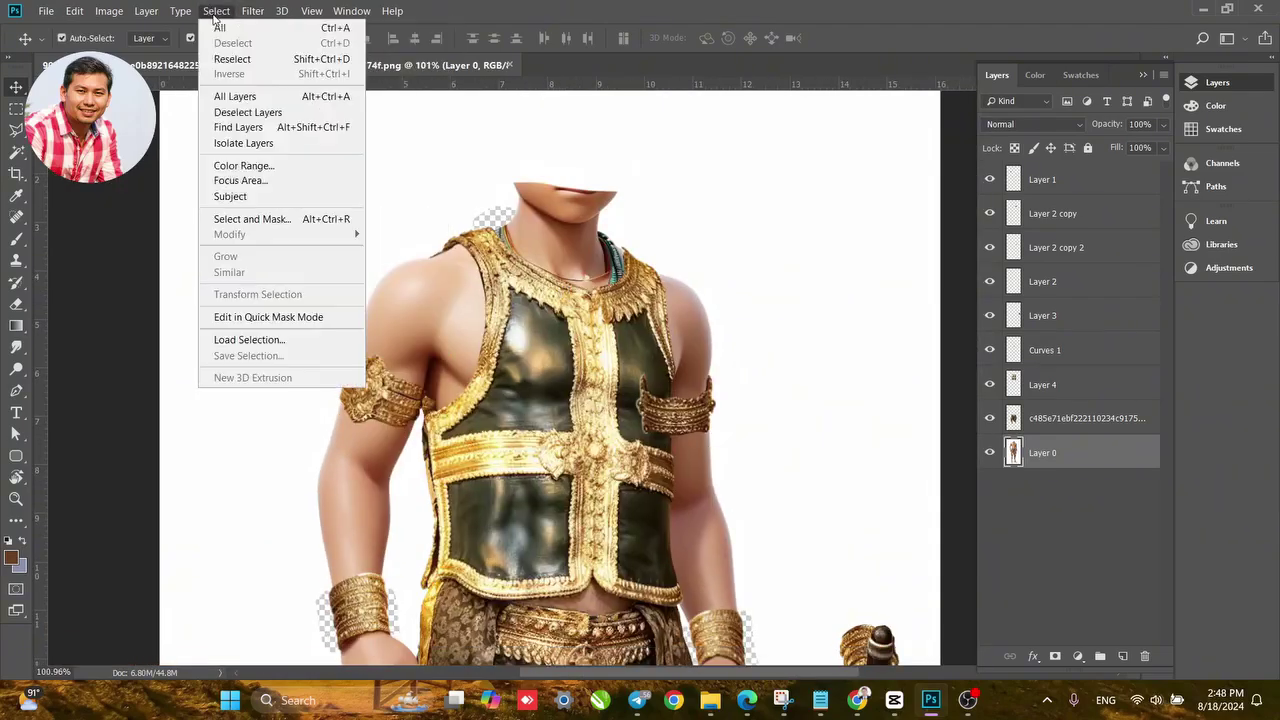
{"action": "left_click", "coordinate": [243, 166]}
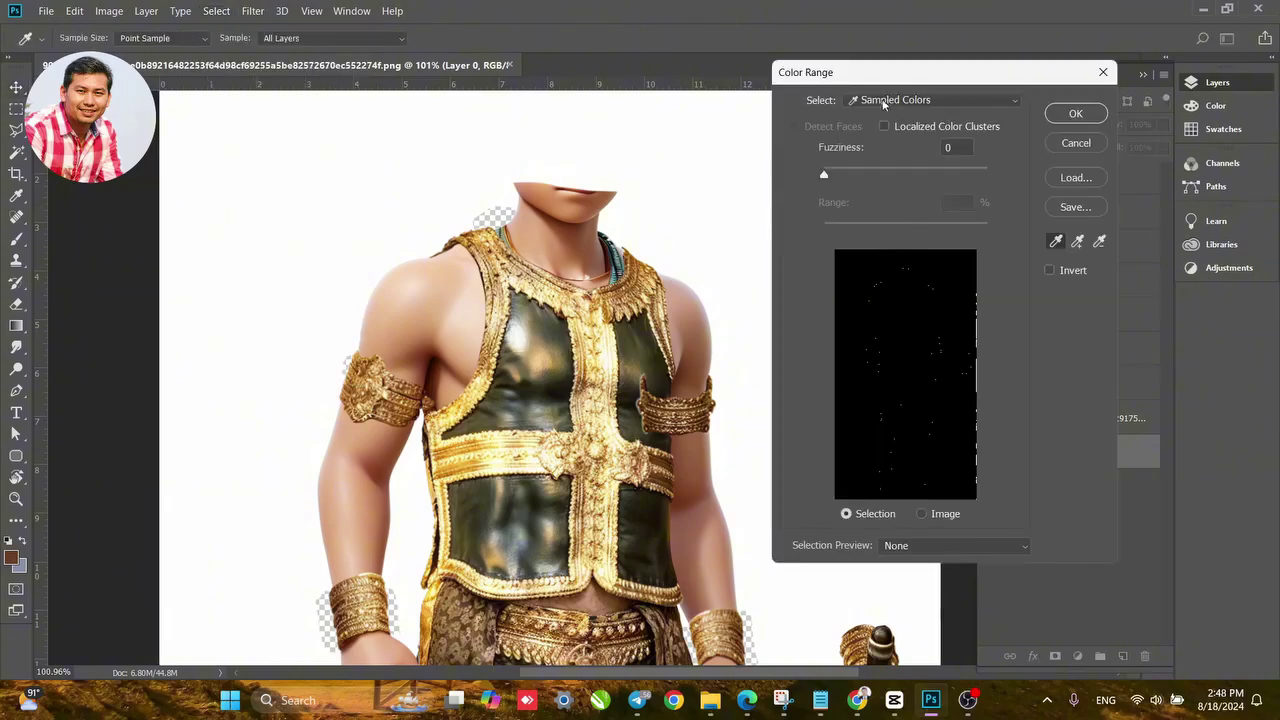
{"action": "left_click", "coordinate": [883, 104]}
{"action": "left_click", "coordinate": [884, 253]}
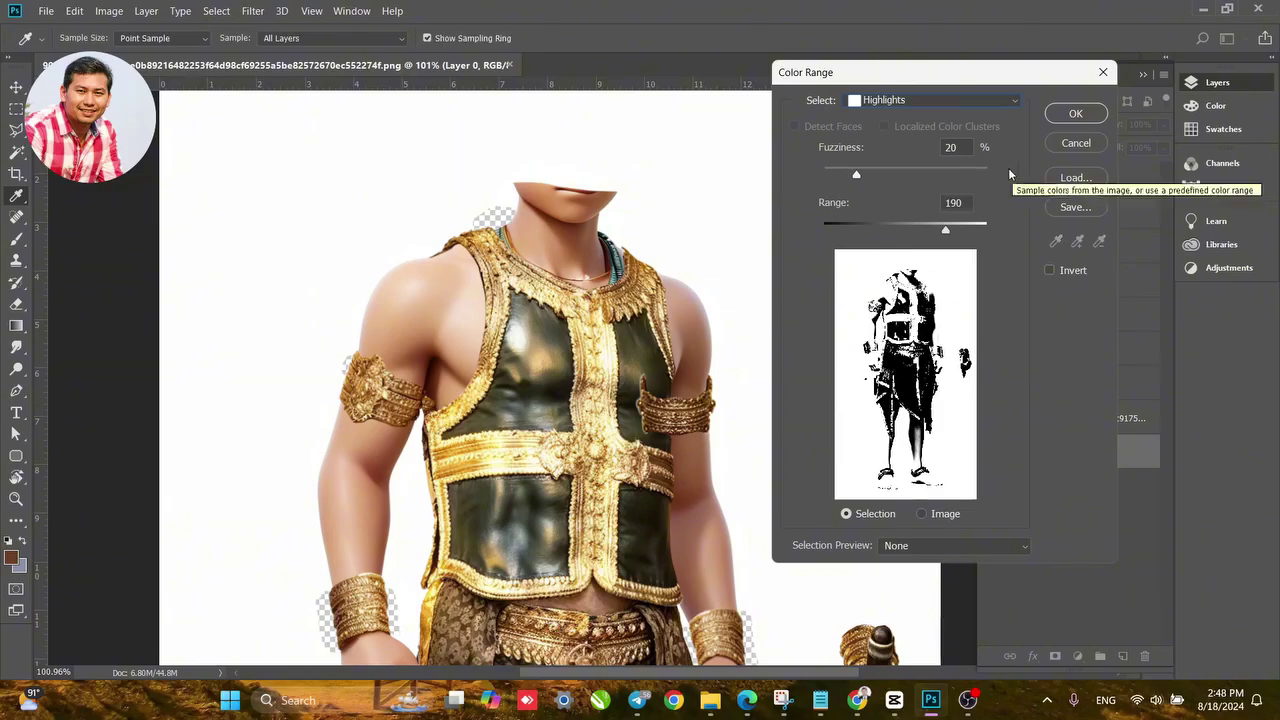
{"action": "left_click", "coordinate": [1075, 113]}
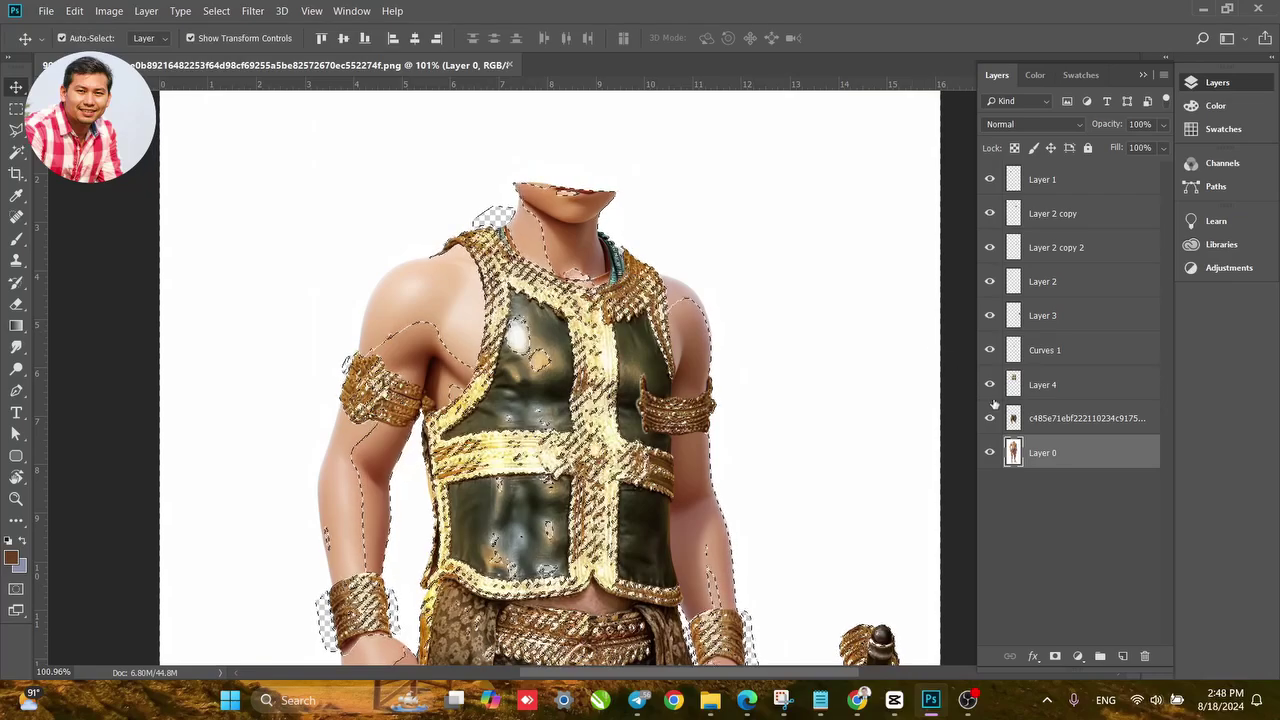
Hide all layers above Layer 0 and select its highlights with Color Range at range 255 and fuzziness 8%.
{"action": "left_click_drag", "start_coordinate": [990, 418], "coordinate": [990, 180]}
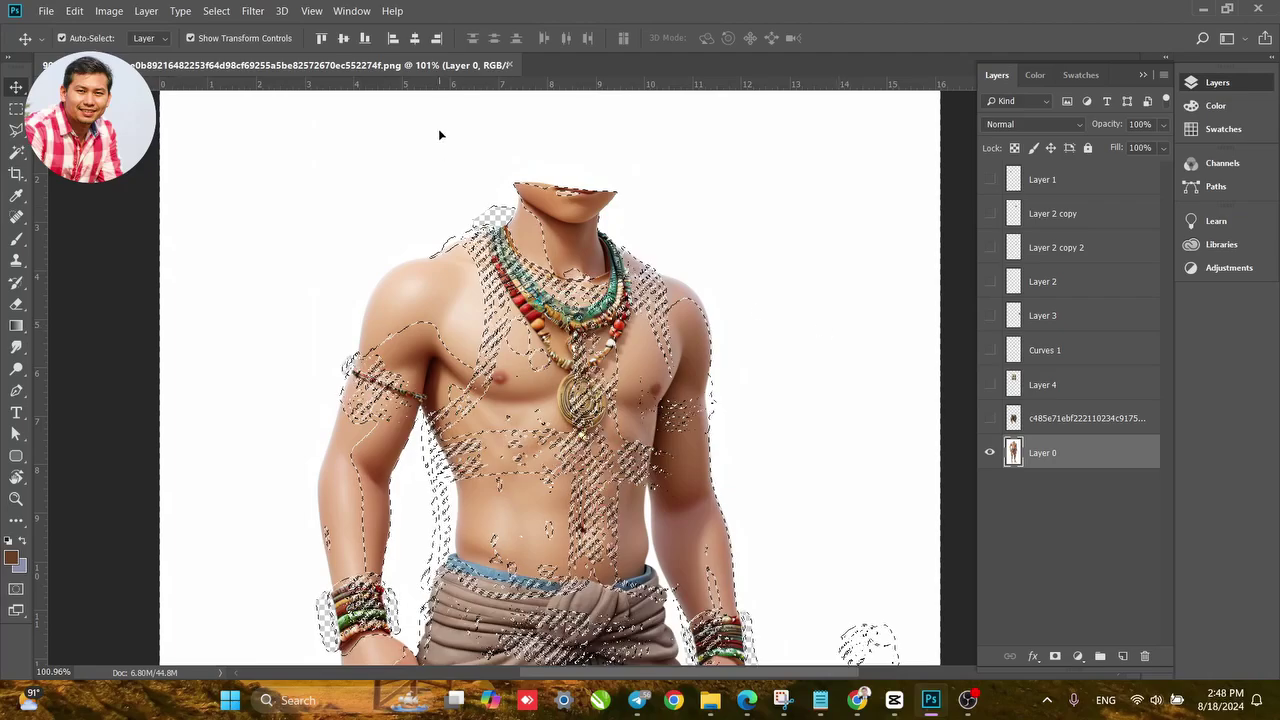
{"action": "left_click", "coordinate": [226, 10]}
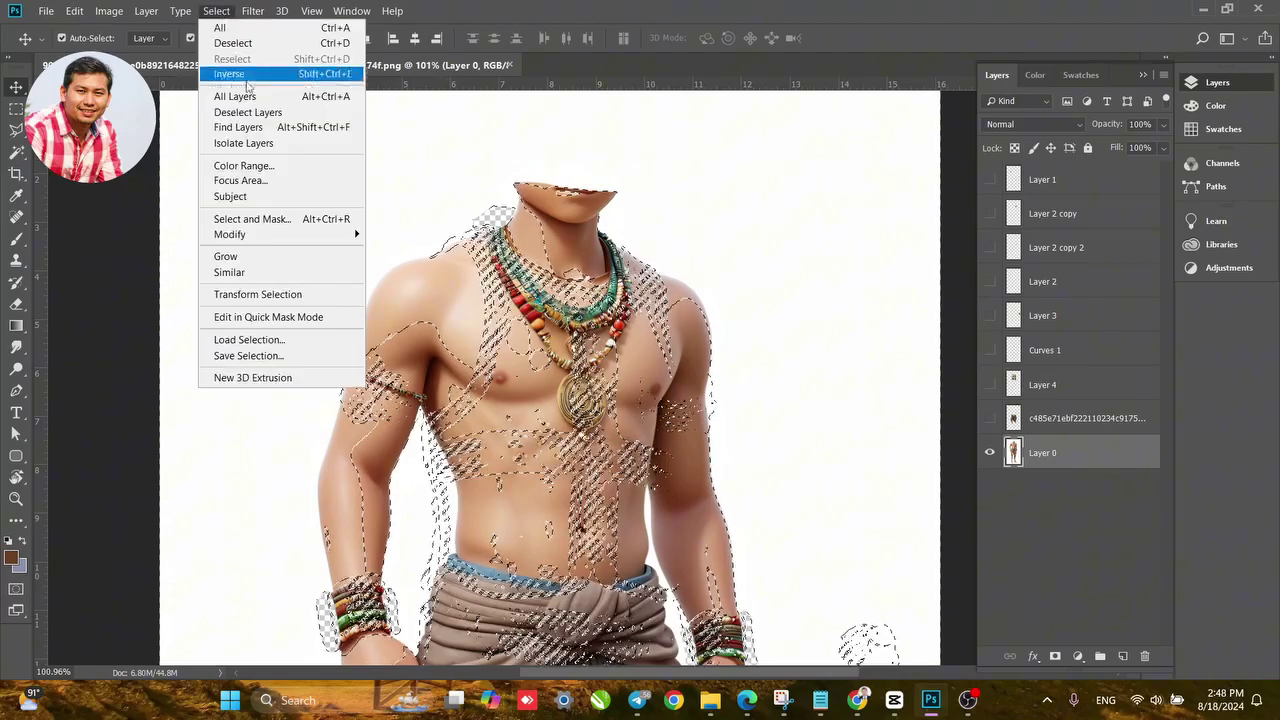
{"action": "left_click", "coordinate": [252, 165]}
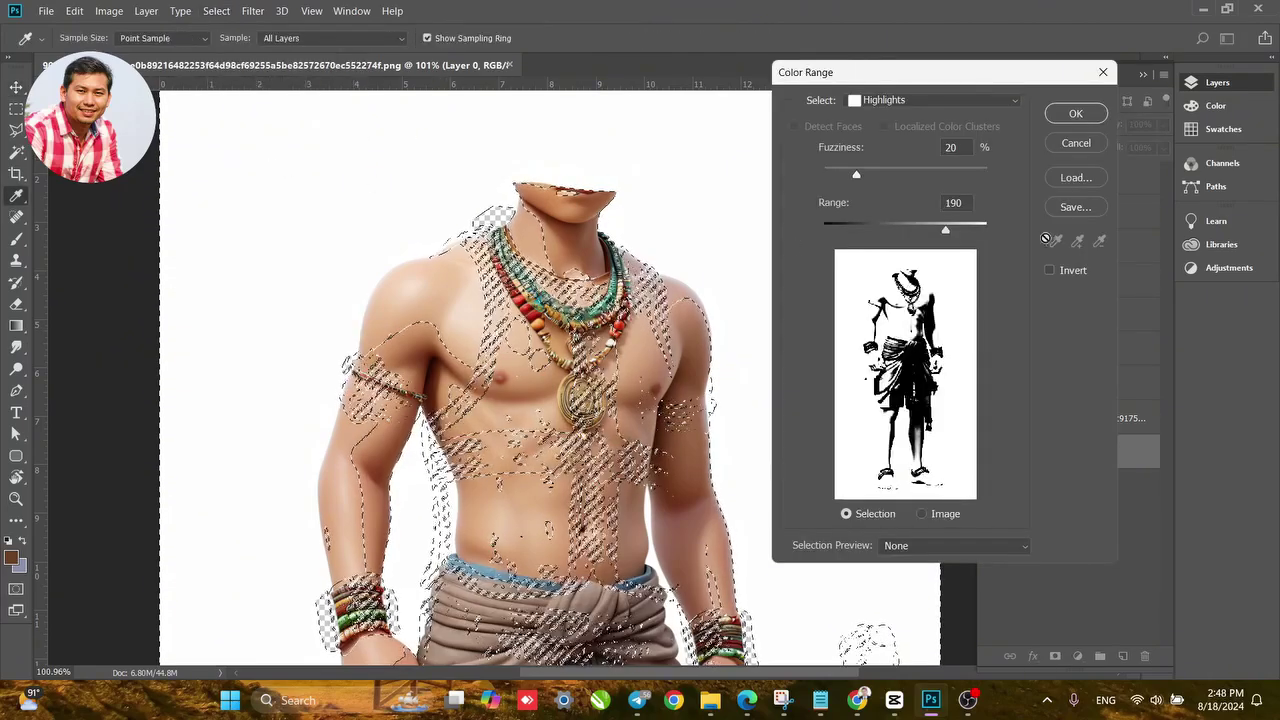
{"action": "left_click_drag", "start_coordinate": [888, 229], "coordinate": [1004, 229]}
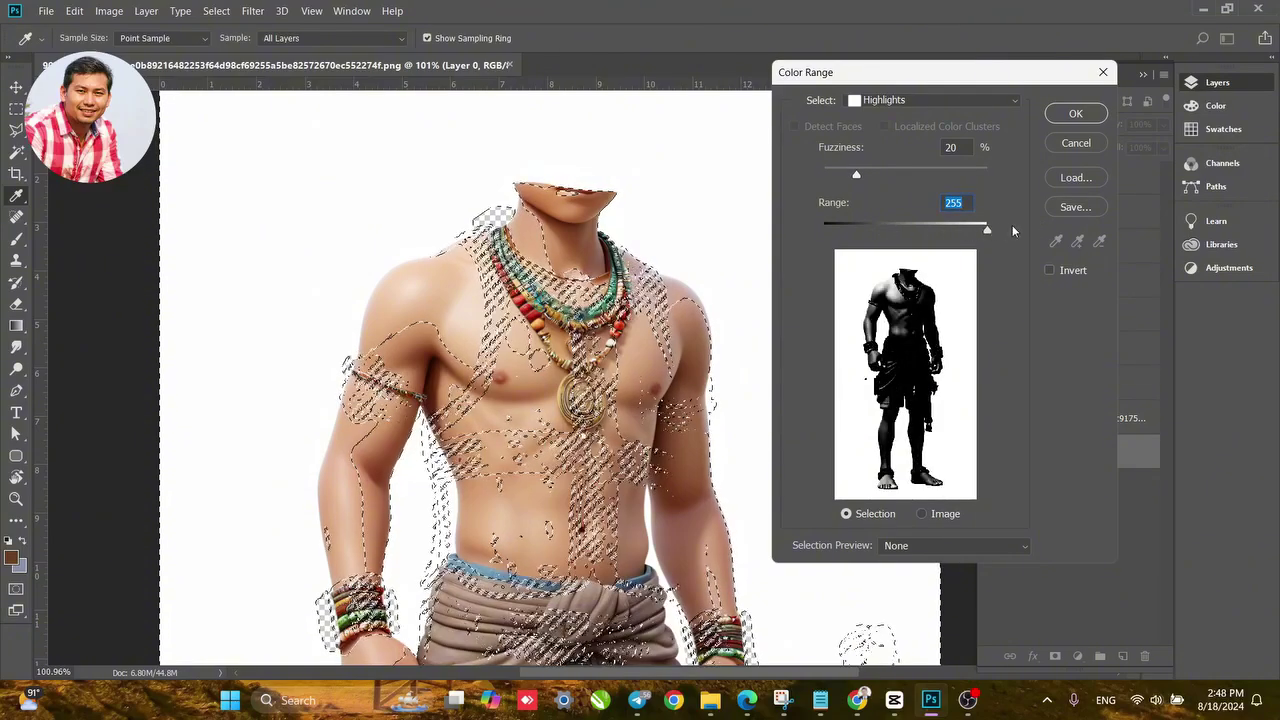
{"action": "mouse_move", "coordinate": [856, 176]}
{"action": "left_mouse_down"}
{"action": "mouse_move", "coordinate": [780, 174]}
{"action": "mouse_move", "coordinate": [838, 180]}
{"action": "left_mouse_up"}
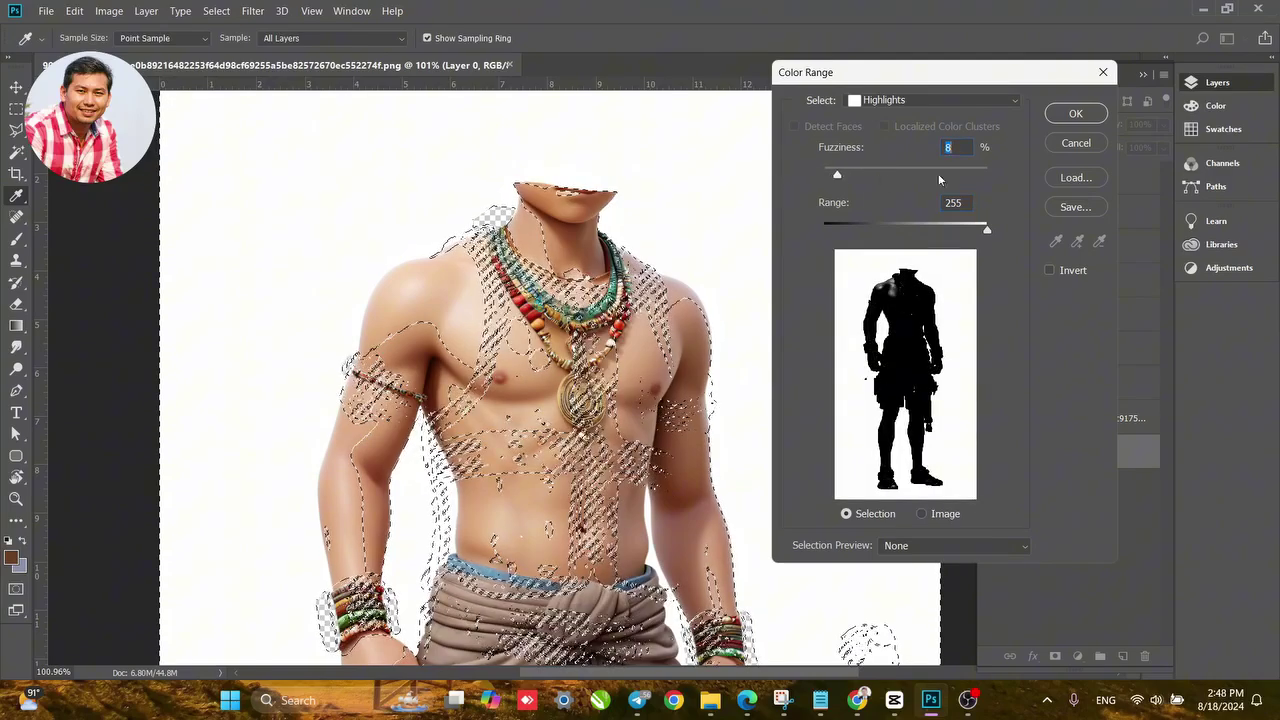
{"action": "key", "text": "Return"}
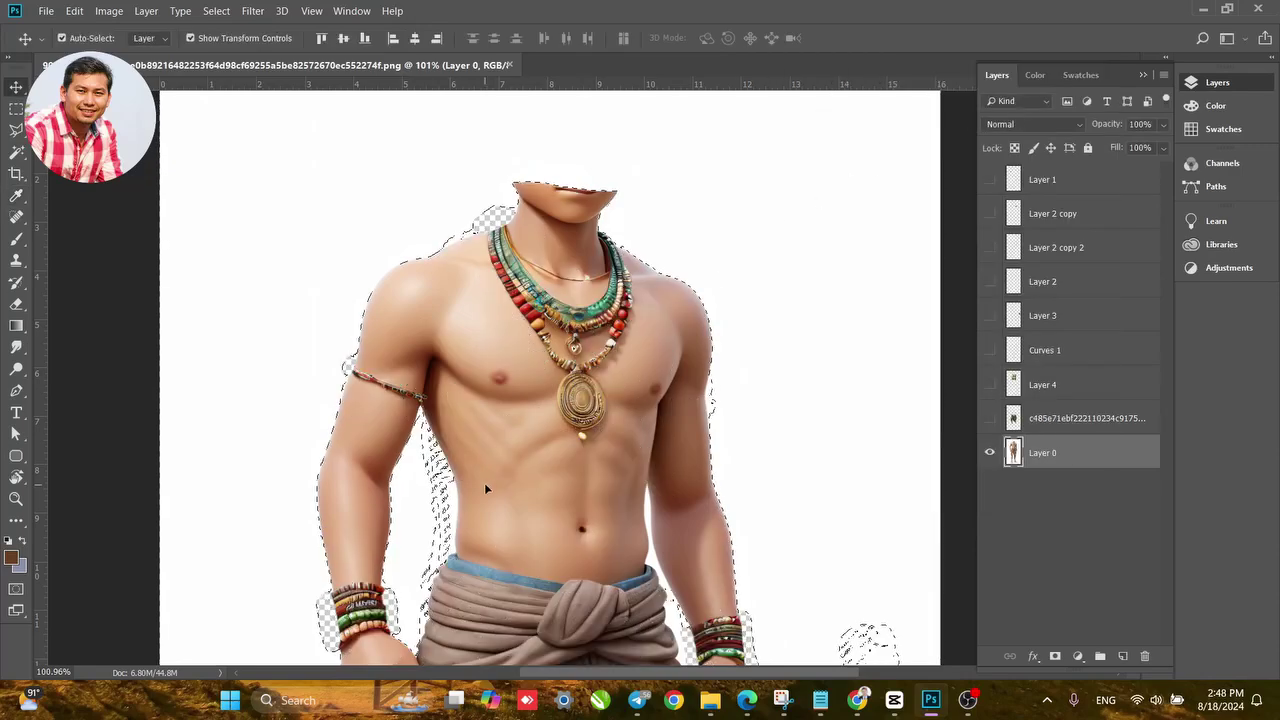
Check how the highlights selection follows the arms, hands and waist, and discard it.
{"action": "left_click_drag", "start_coordinate": [532, 486], "coordinate": [518, 315]}
{"action": "scroll", "coordinate": [592, 481], "scroll_direction": "up", "scroll_amount": 3}
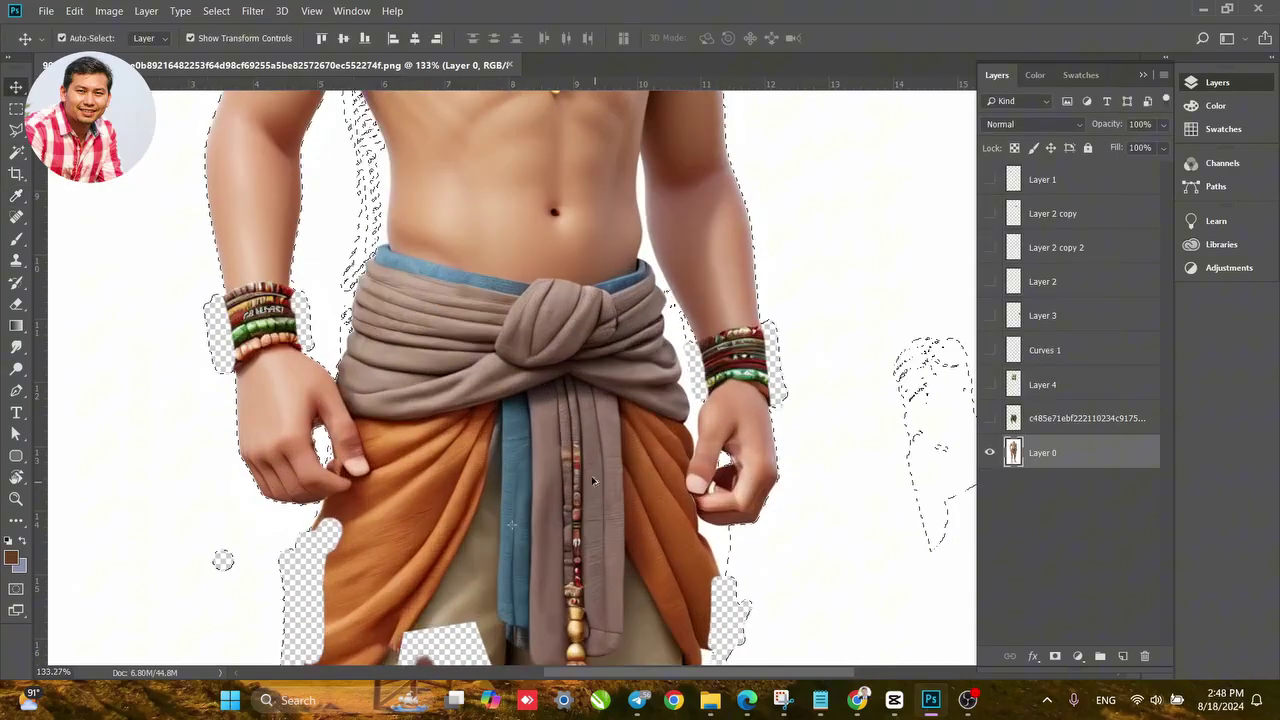
{"action": "scroll", "coordinate": [592, 481], "scroll_direction": "up", "scroll_amount": 1}
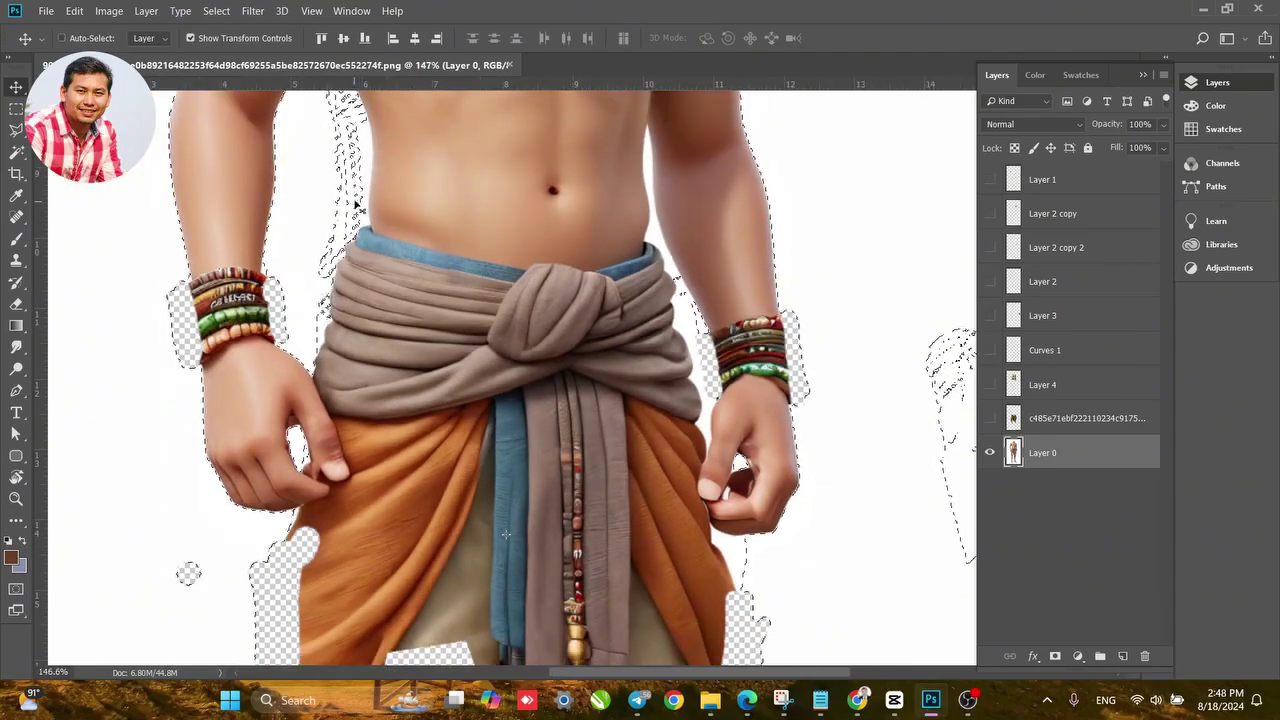
{"action": "key", "text": "ctrl+d"}
Try to select the white background with Color Range using Highlights at fuzziness 43% and range 180.
{"action": "left_click", "coordinate": [218, 10]}
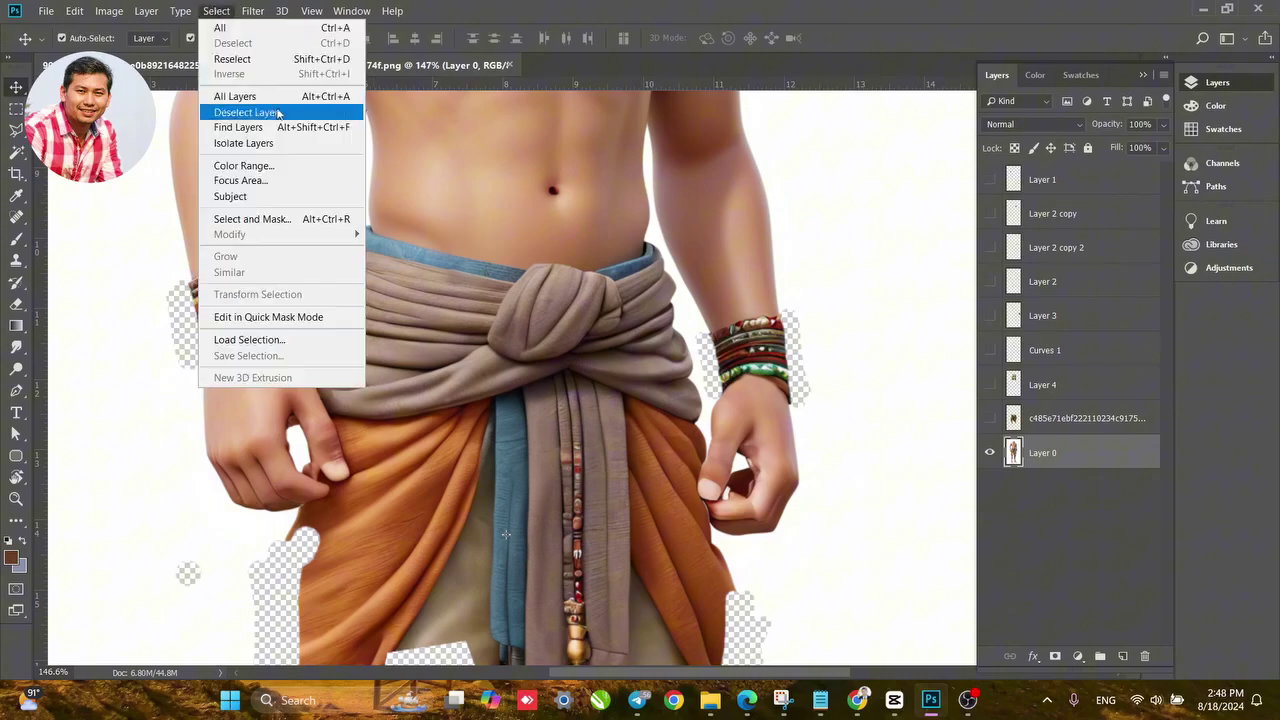
{"action": "left_click", "coordinate": [243, 166]}
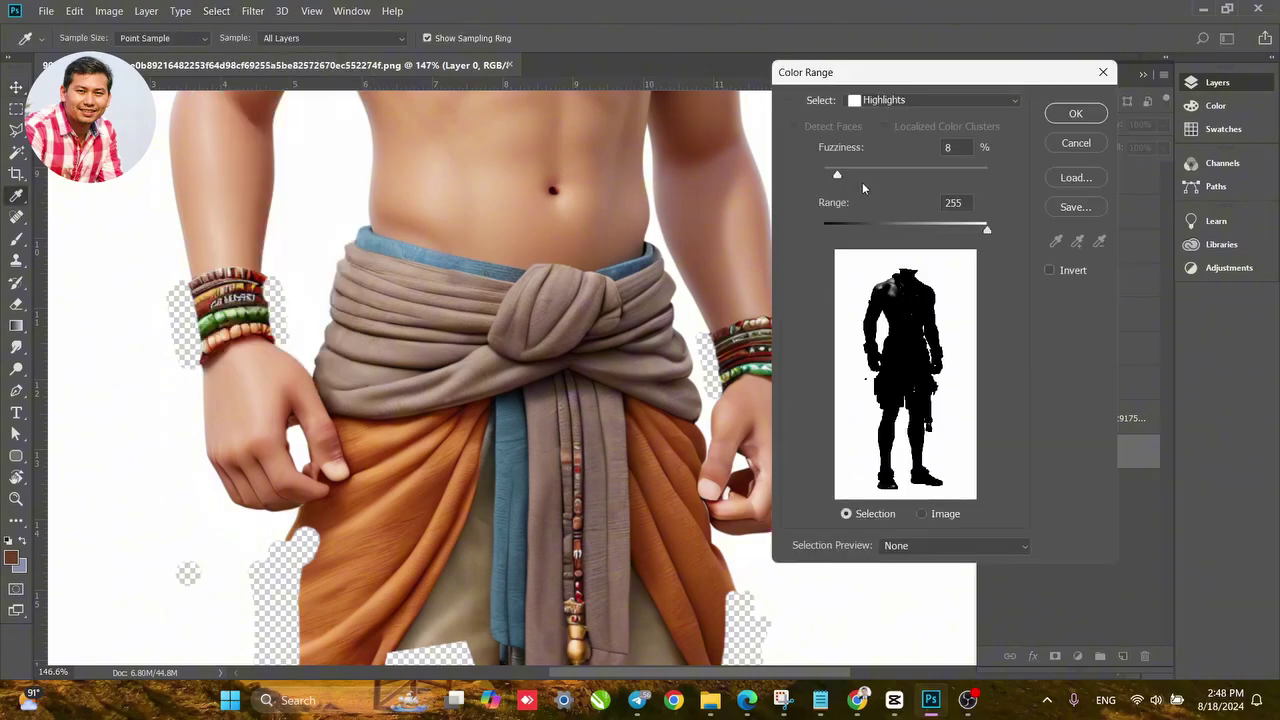
{"action": "left_click_drag", "start_coordinate": [846, 179], "coordinate": [876, 178]}
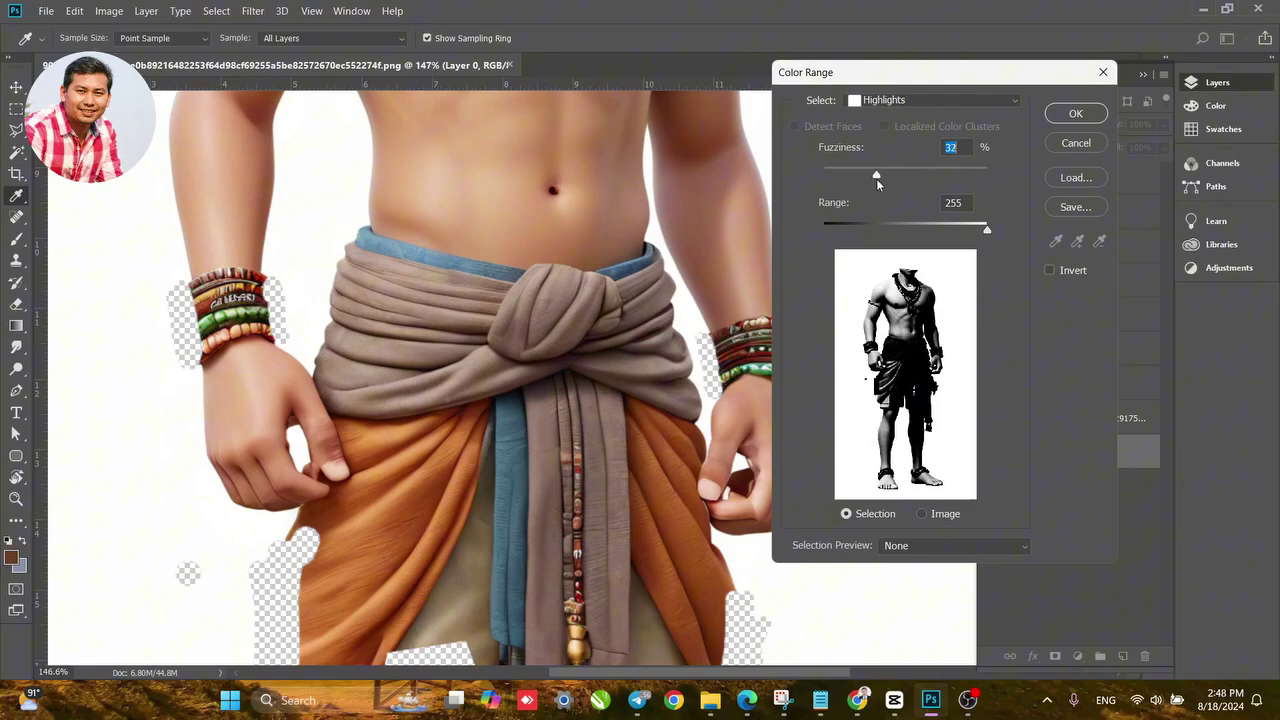
{"action": "left_click_drag", "start_coordinate": [985, 231], "coordinate": [954, 237]}
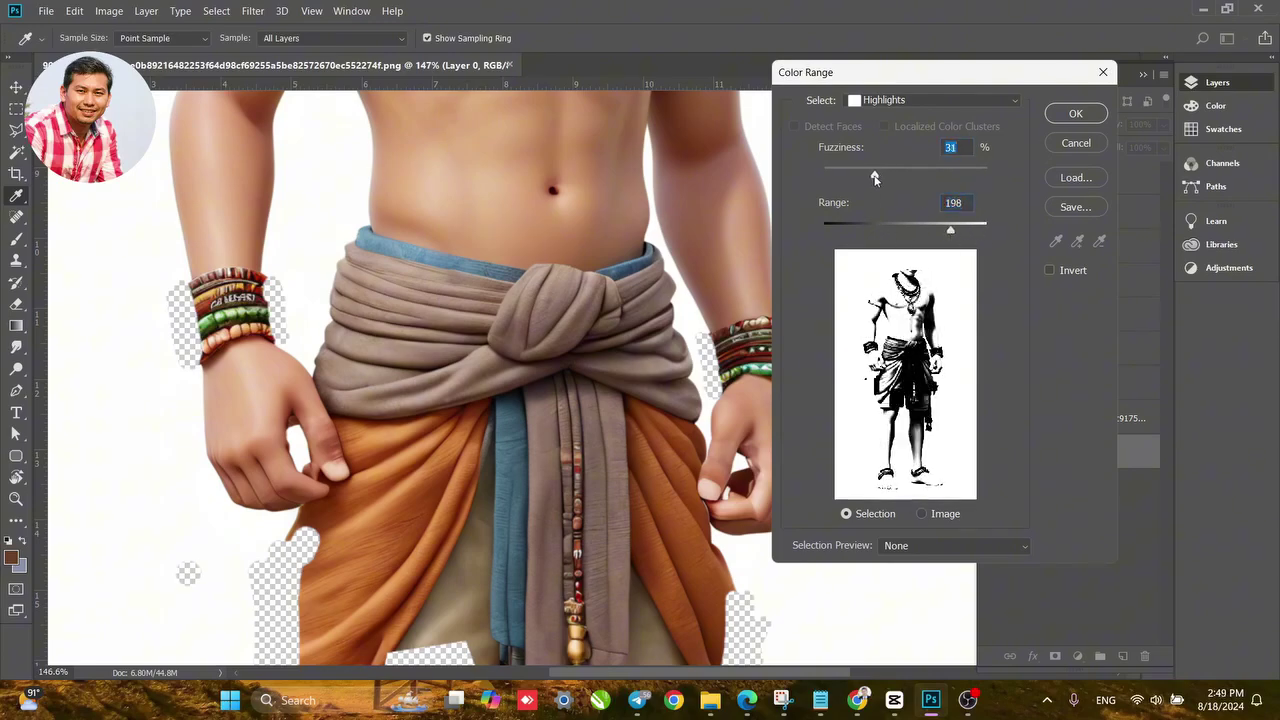
{"action": "left_click_drag", "start_coordinate": [875, 178], "coordinate": [878, 178]}
{"action": "left_click_drag", "start_coordinate": [950, 228], "coordinate": [939, 230]}
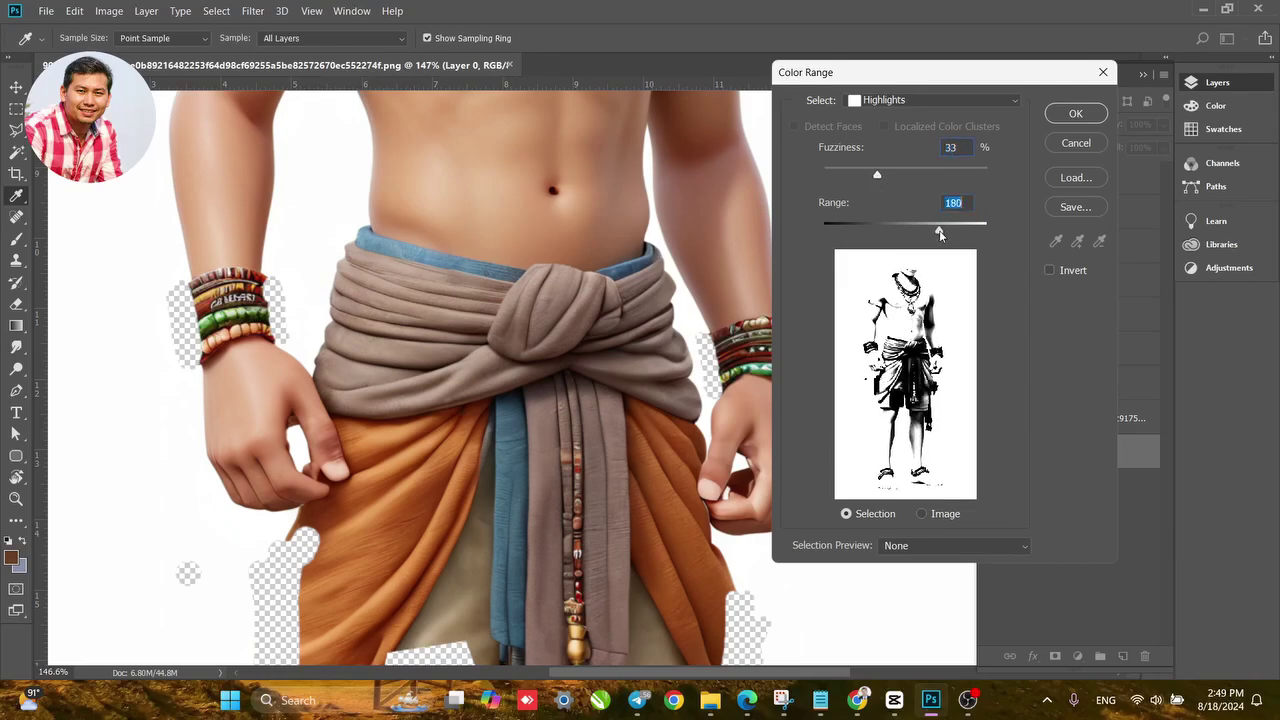
{"action": "left_click", "coordinate": [921, 514]}
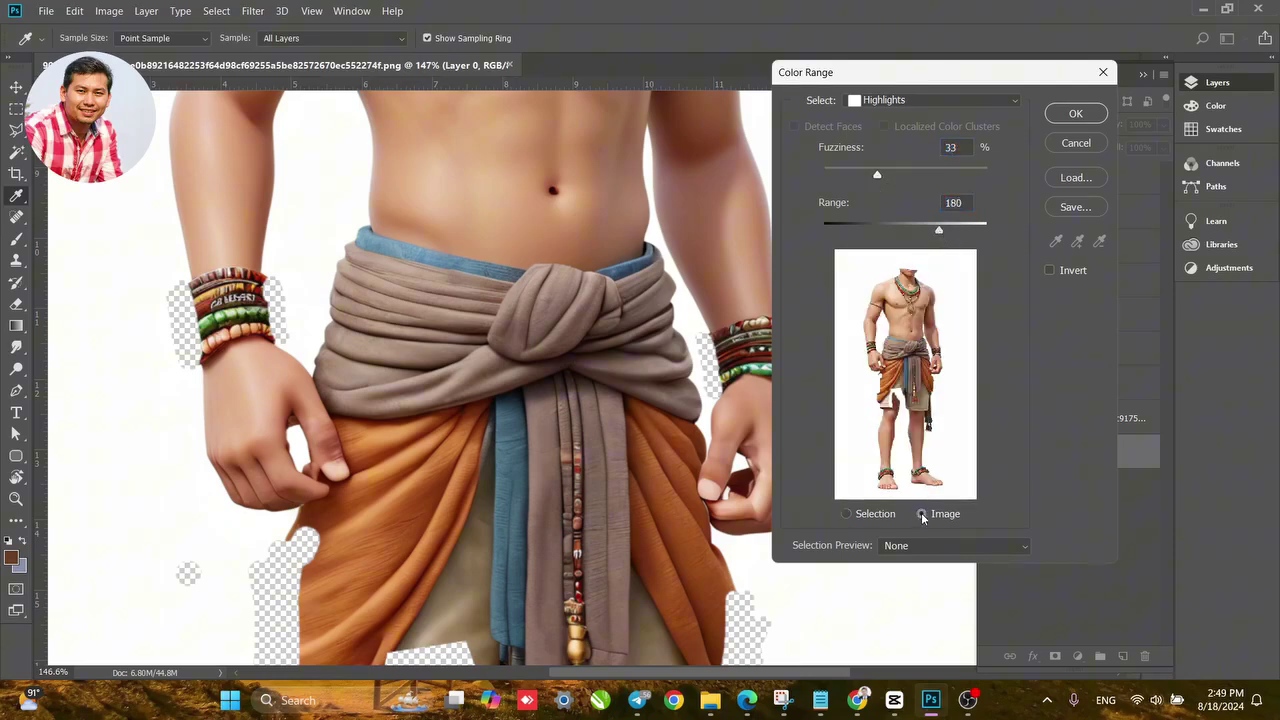
{"action": "scroll", "coordinate": [900, 470], "scroll_direction": "up", "scroll_amount": 2}
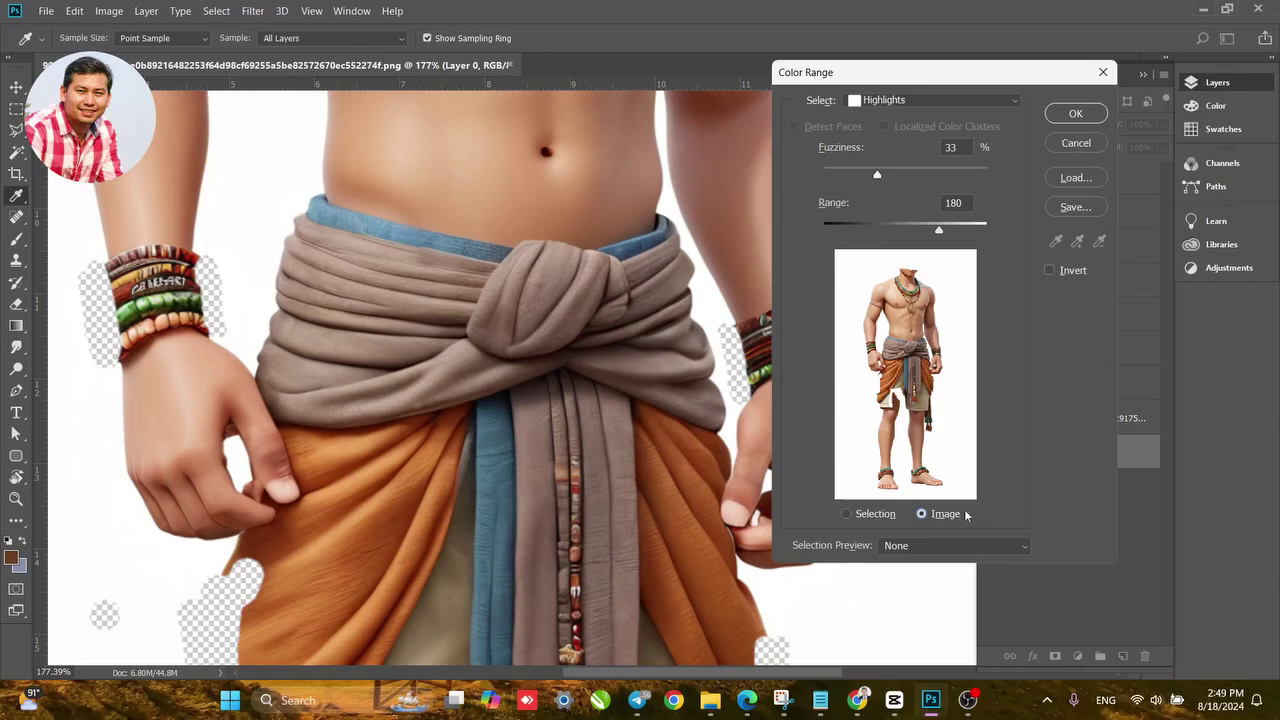
{"action": "left_click", "coordinate": [901, 546]}
{"action": "left_click", "coordinate": [908, 551]}
{"action": "left_click", "coordinate": [847, 514]}
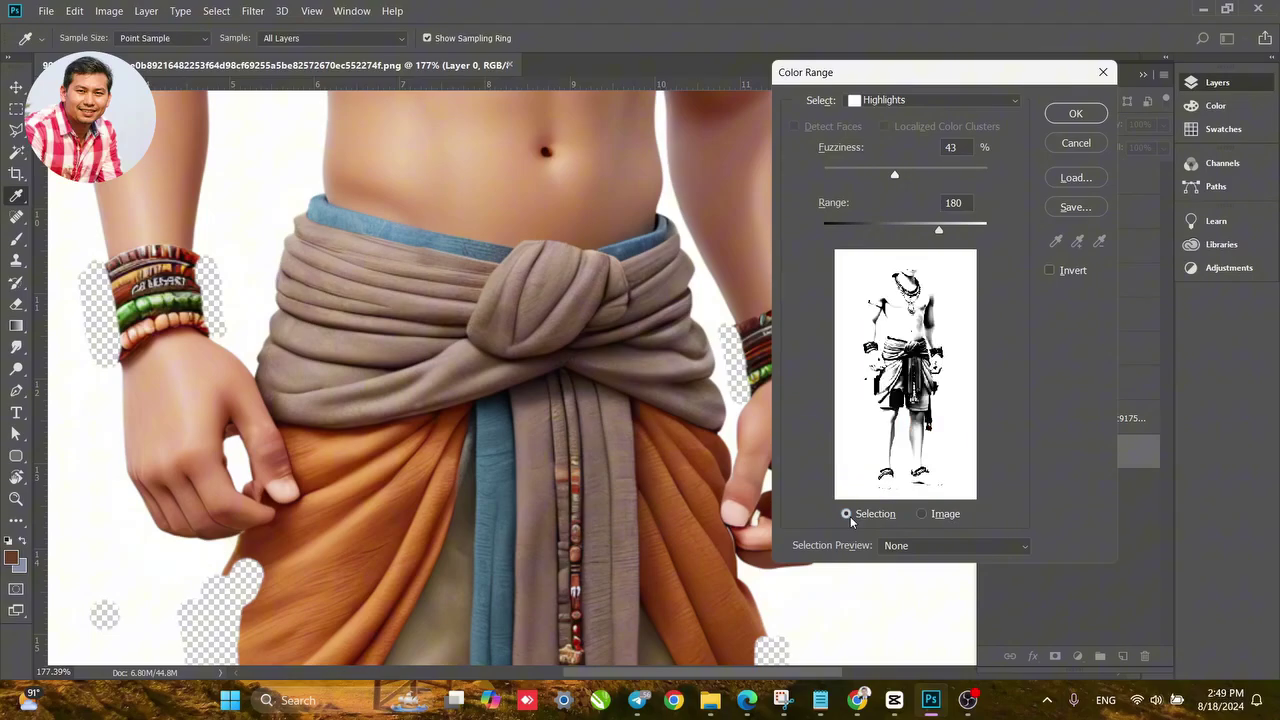
{"action": "left_click", "coordinate": [1075, 113]}
Examine the Color Range selection across the torso, arms and waist cloth, and deselect it.
{"action": "left_click_drag", "start_coordinate": [408, 258], "coordinate": [618, 471]}
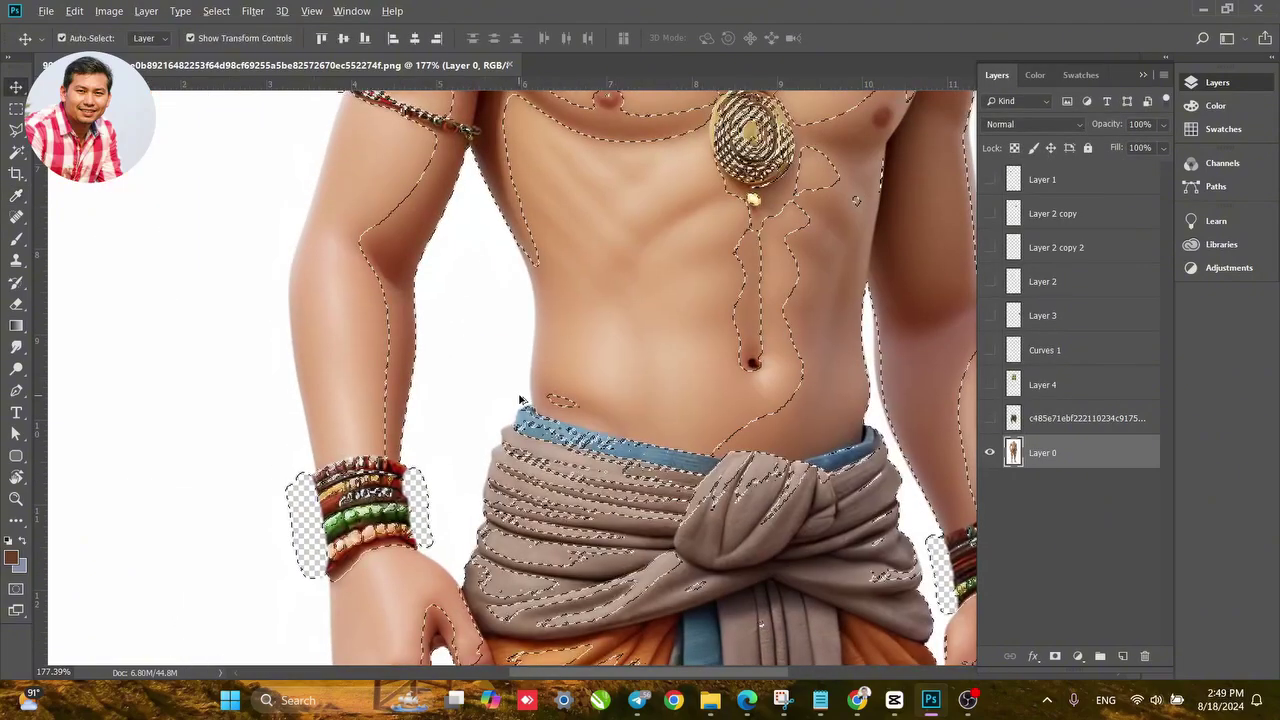
{"action": "scroll", "coordinate": [520, 397], "scroll_direction": "down", "scroll_amount": 8}
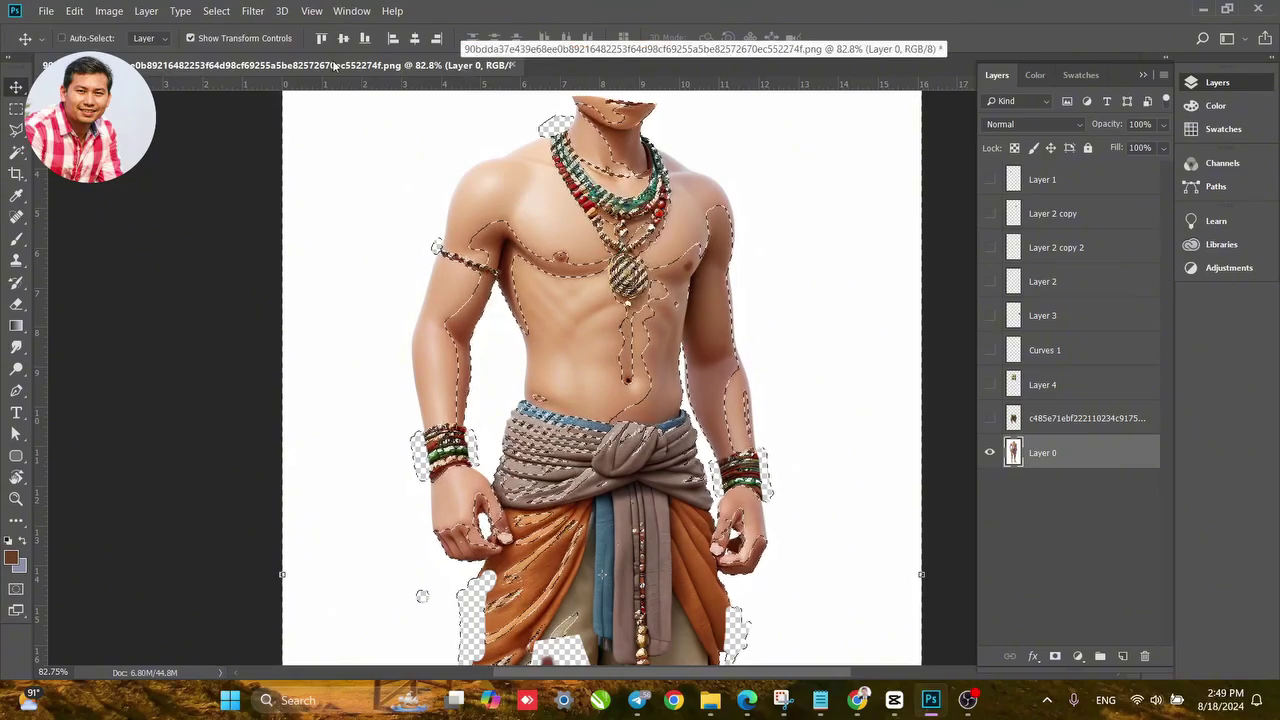
{"action": "key", "text": "ctrl+d"}
{"action": "left_click", "coordinate": [215, 11]}
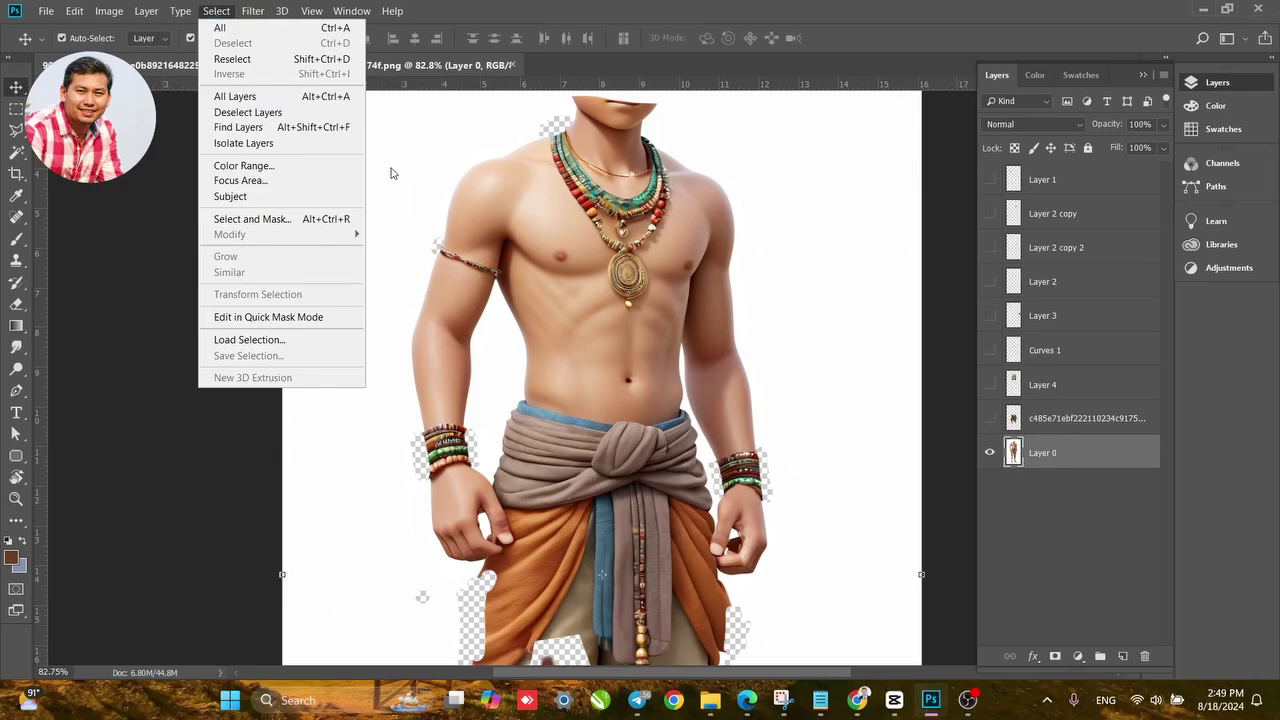
{"action": "left_click", "coordinate": [392, 173]}
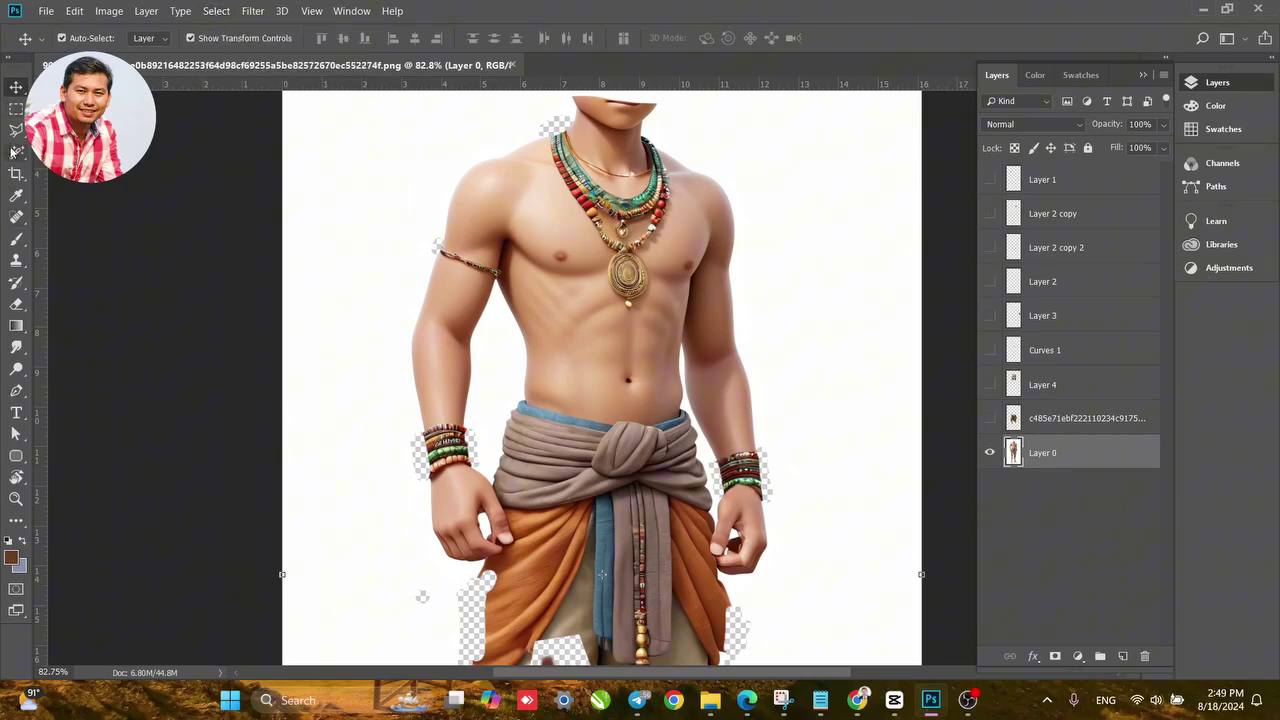
Select the white background around the body with the Magic Wand at tolerance 20 and grow the selection.
{"action": "left_click", "coordinate": [14, 151]}
{"action": "left_click", "coordinate": [381, 256]}
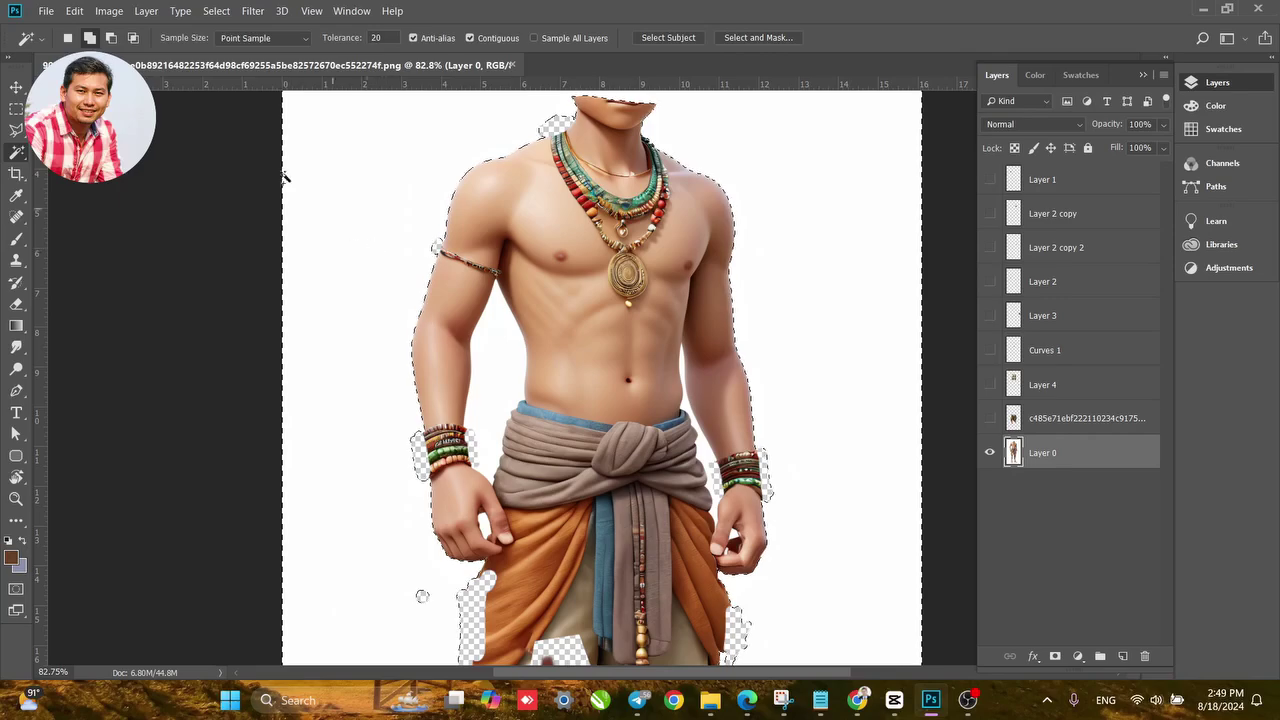
{"action": "left_click", "coordinate": [216, 11]}
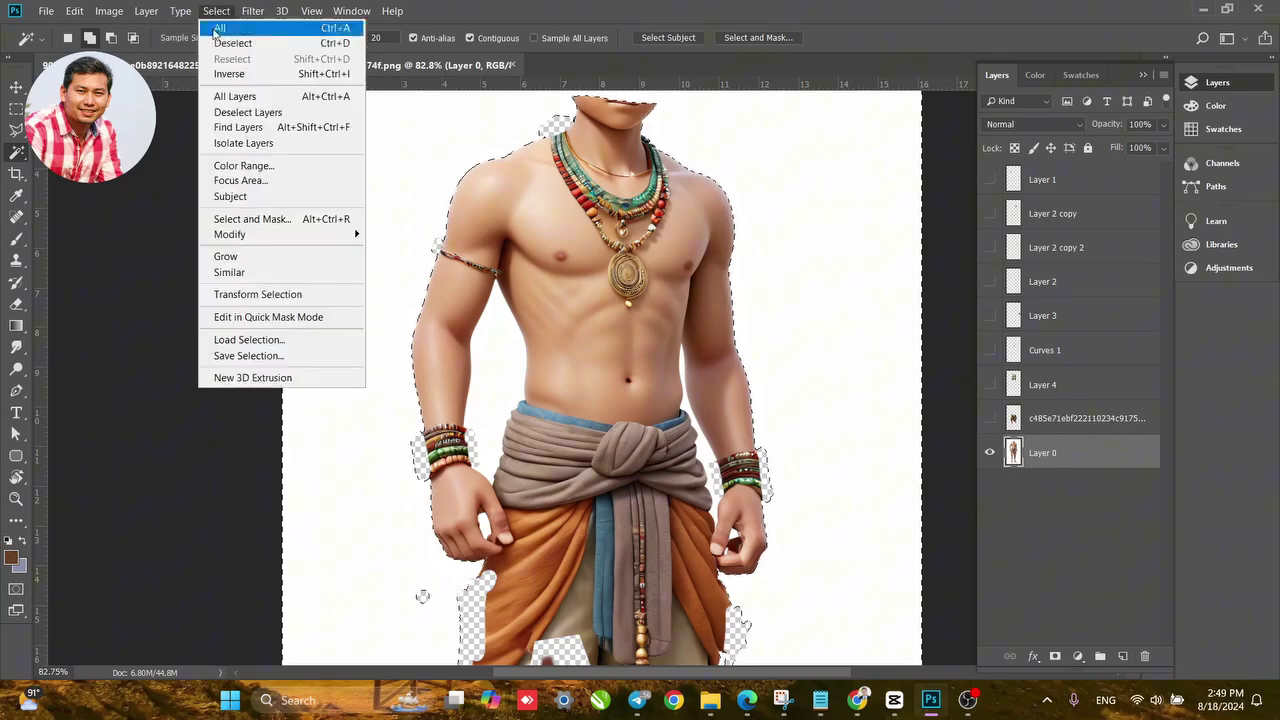
{"action": "left_click", "coordinate": [241, 257]}
{"action": "scroll", "coordinate": [511, 380], "scroll_direction": "up", "scroll_amount": 10}
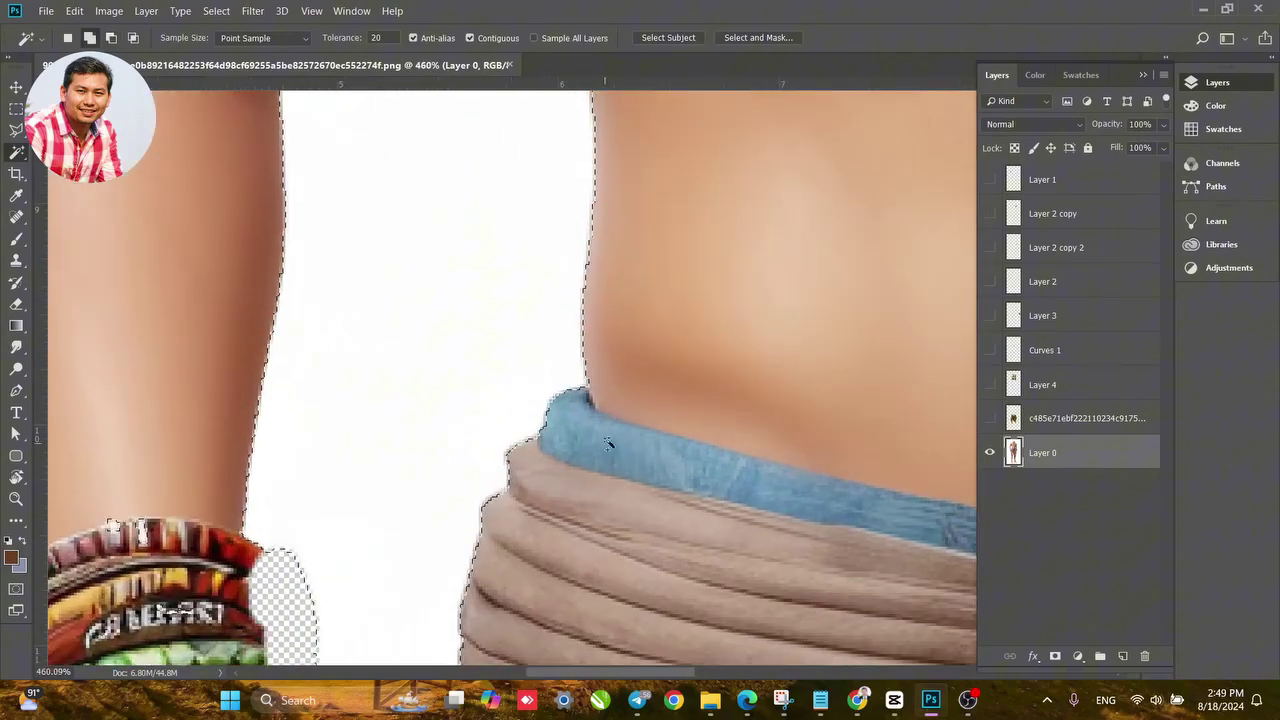
Smooth the background selection twice with a sample radius of 2 pixels.
{"action": "left_click", "coordinate": [216, 11]}
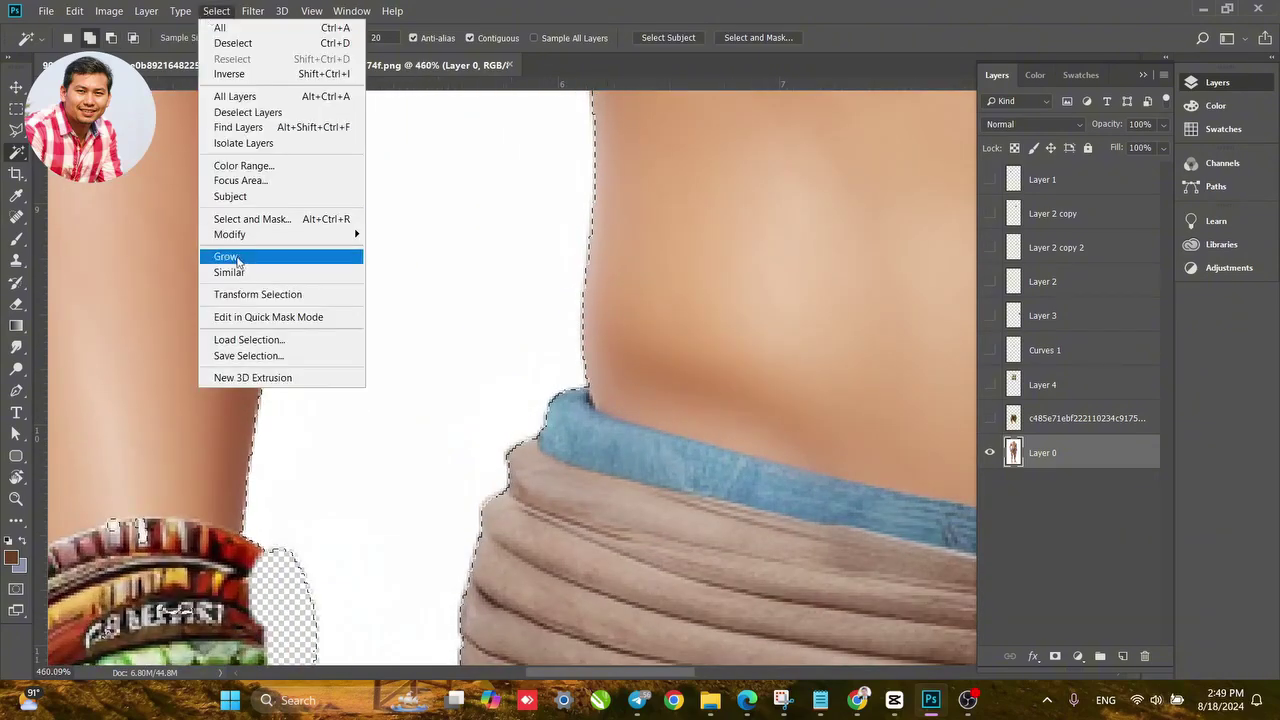
{"action": "mouse_move", "coordinate": [340, 234]}
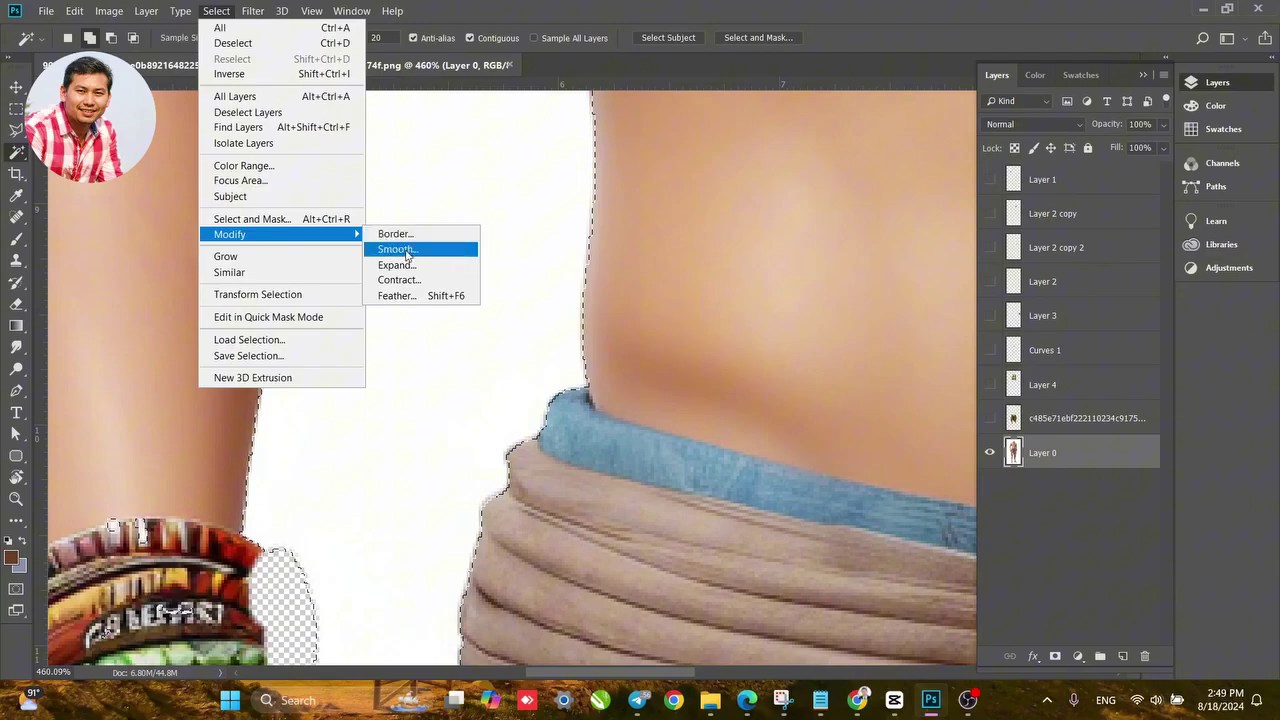
{"action": "left_click", "coordinate": [400, 253]}
{"action": "left_click", "coordinate": [723, 213]}
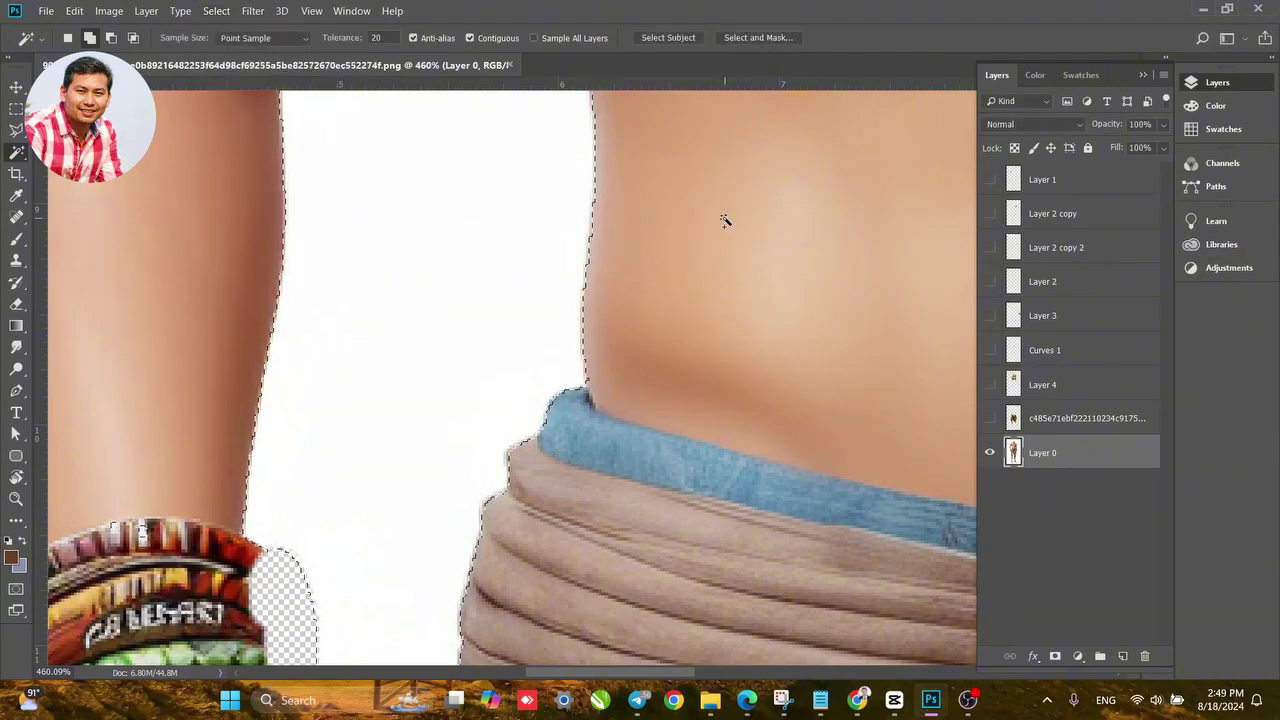
{"action": "left_click", "coordinate": [216, 11]}
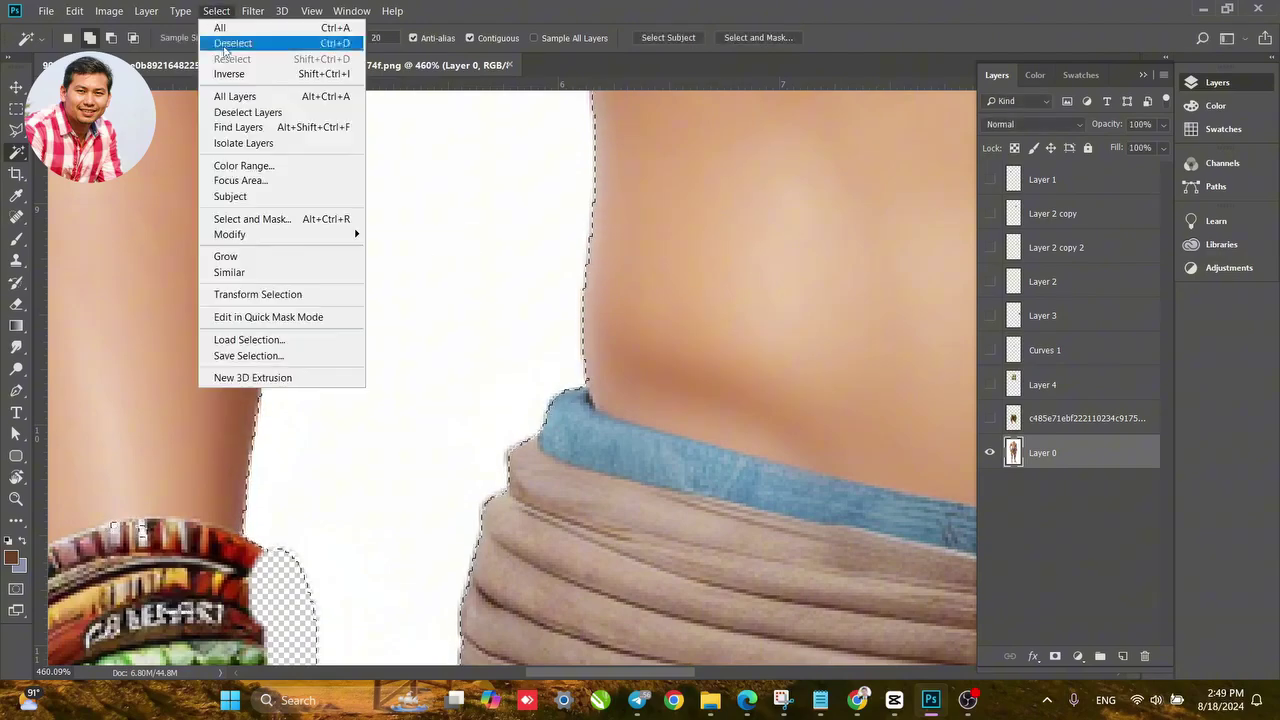
{"action": "mouse_move", "coordinate": [330, 234]}
{"action": "left_click", "coordinate": [417, 249]}
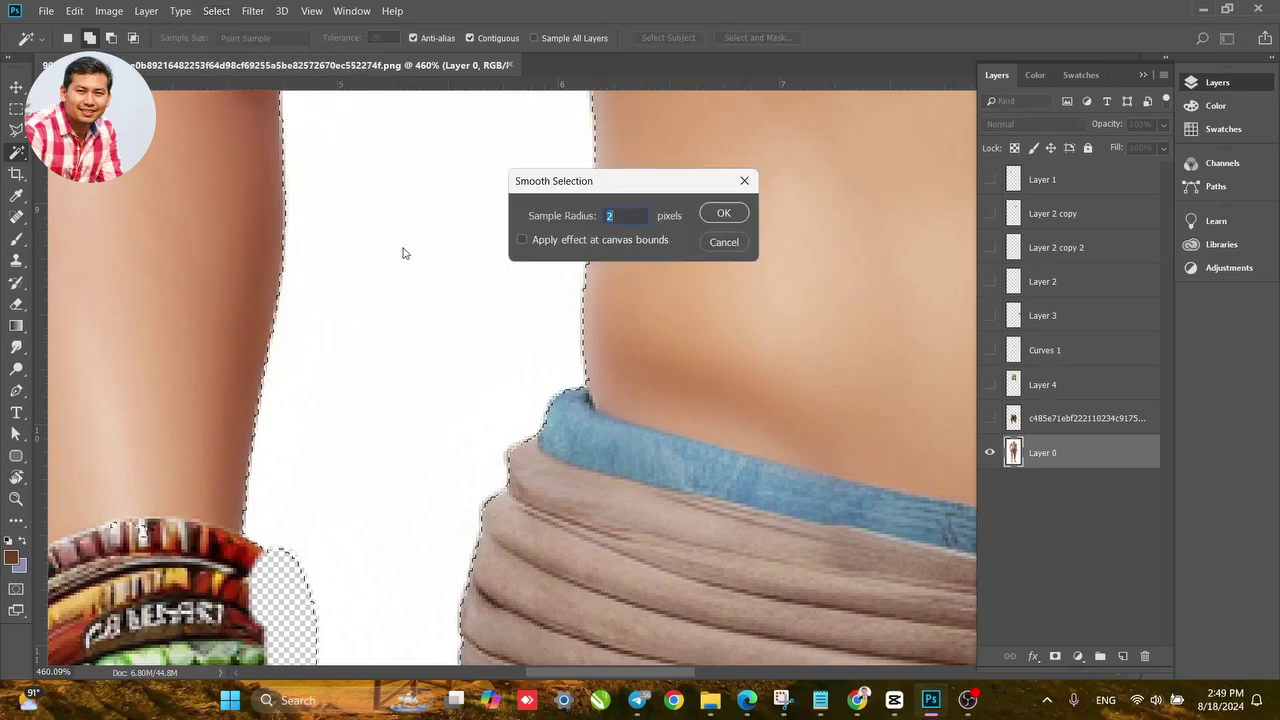
{"action": "left_click", "coordinate": [723, 212]}
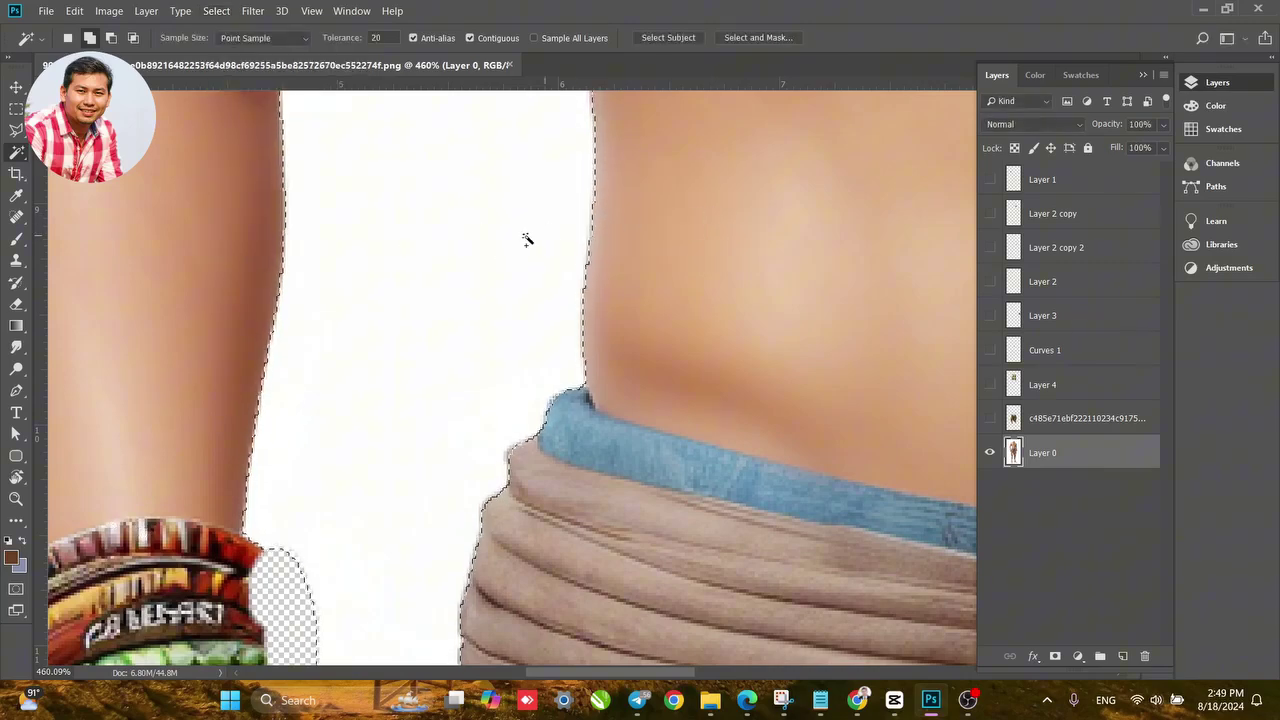
Delete the selected white background from Layer 0 and deselect.
{"action": "scroll", "coordinate": [483, 252], "scroll_direction": "down", "scroll_amount": 2}
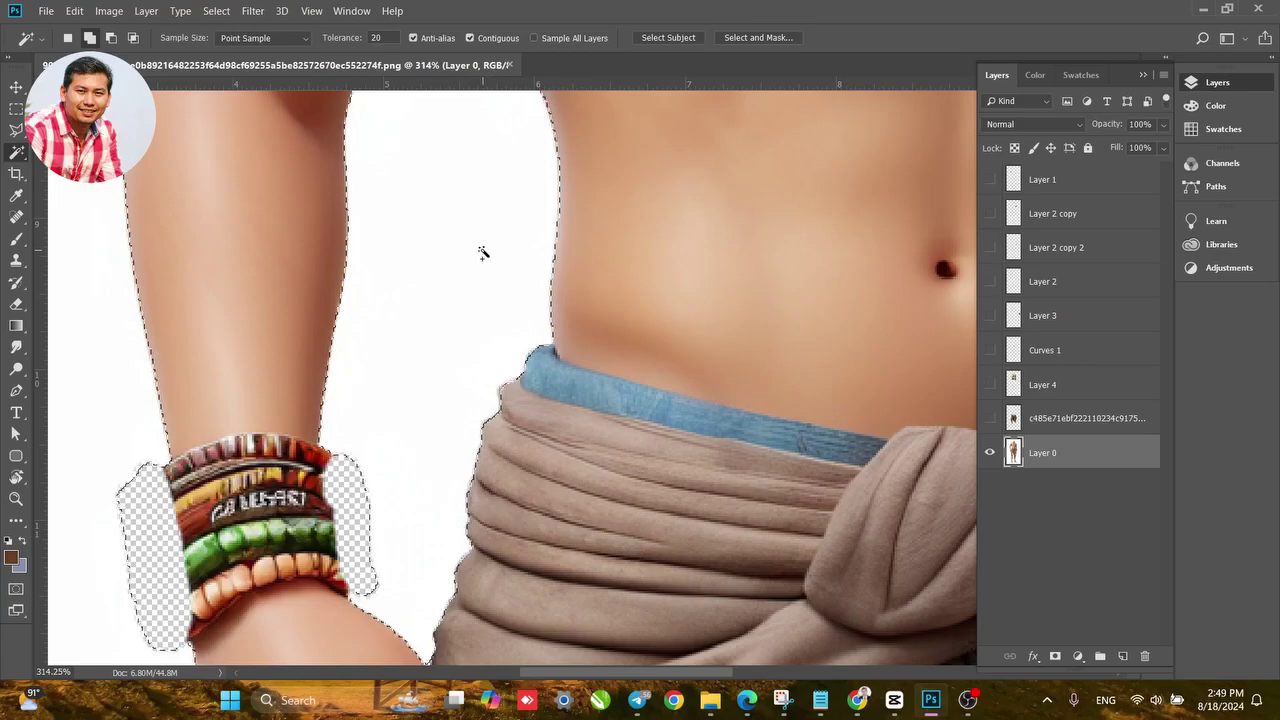
{"action": "key", "text": "Delete"}
{"action": "key", "text": "ctrl+d"}
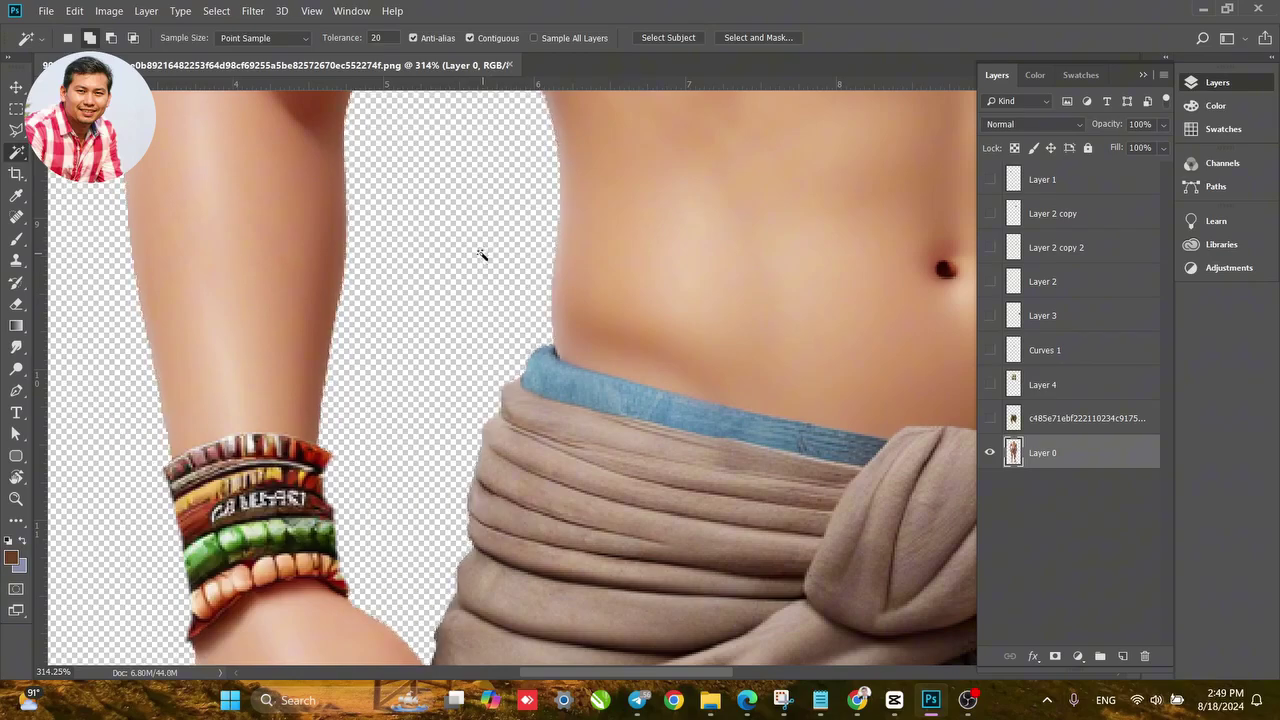
Inspect the cut-out body's edges, and show the armor layer and Layer 4 again to check the collar against the neck.
{"action": "scroll", "coordinate": [510, 289], "scroll_direction": "up", "scroll_amount": 4}
{"action": "scroll", "coordinate": [560, 271], "scroll_direction": "down", "scroll_amount": 3}
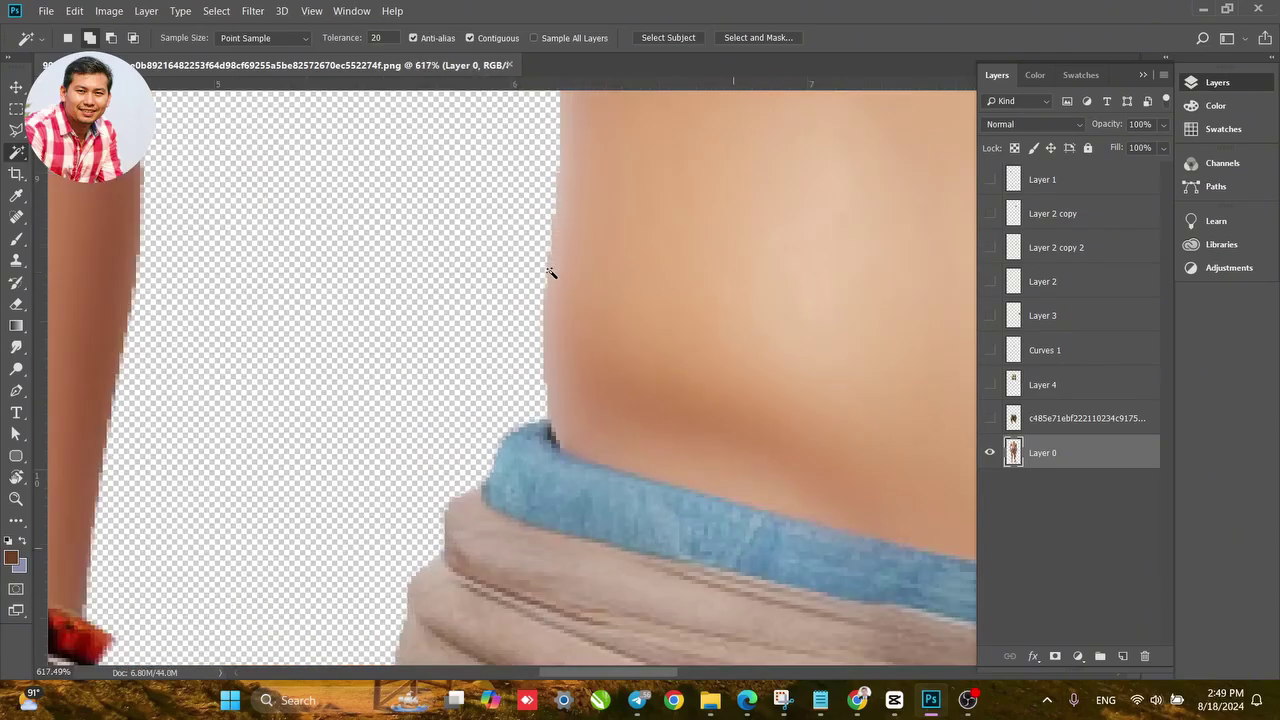
{"action": "scroll", "coordinate": [548, 272], "scroll_direction": "down", "scroll_amount": 6}
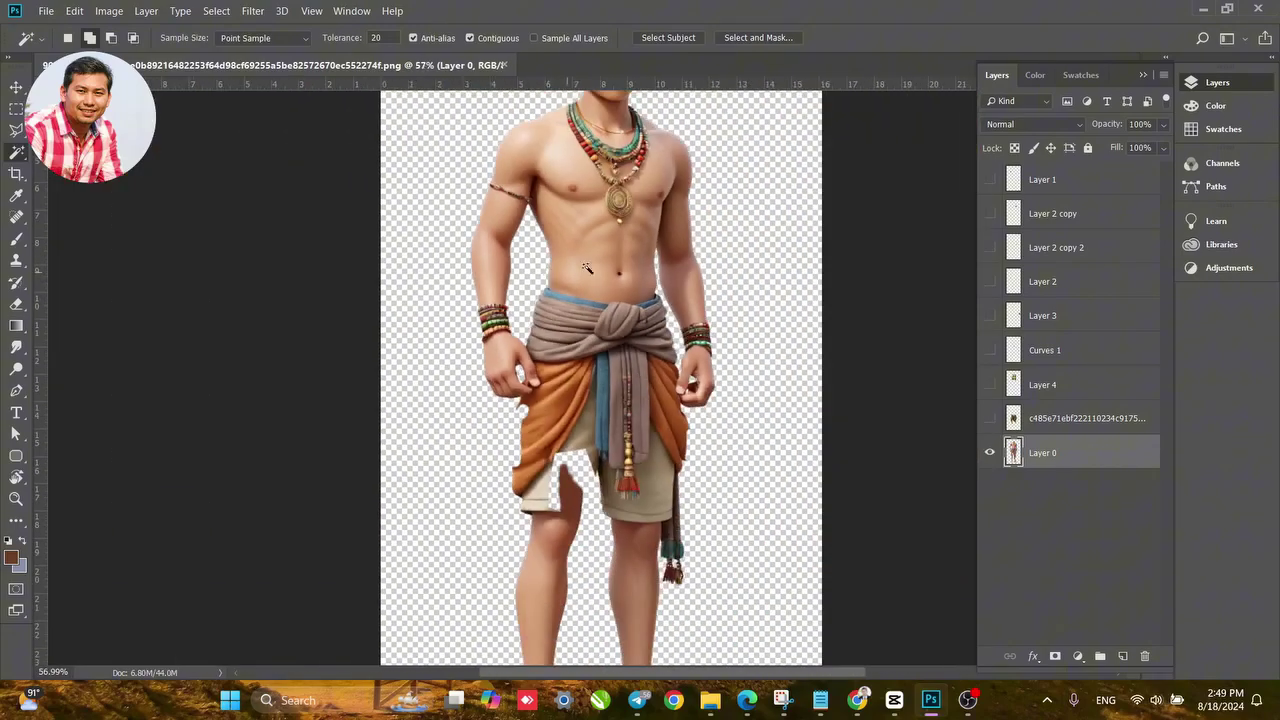
{"action": "scroll", "coordinate": [584, 219], "scroll_direction": "up", "scroll_amount": 4}
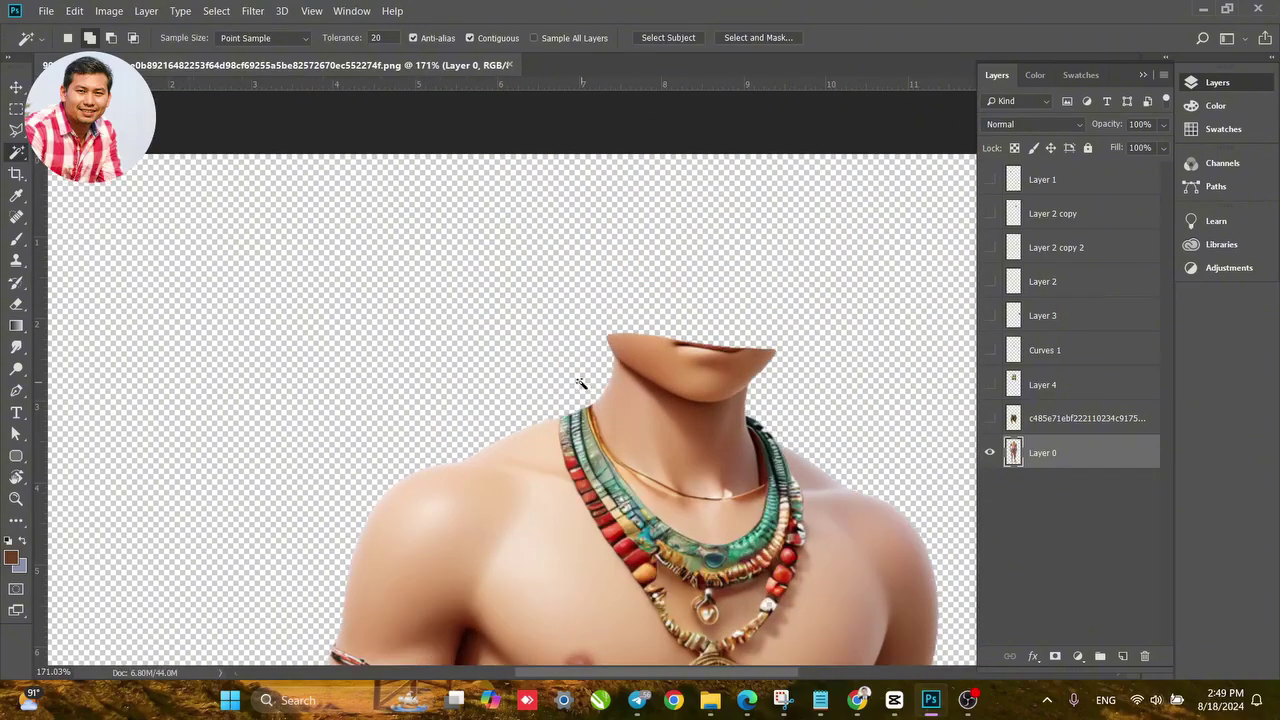
{"action": "scroll", "coordinate": [608, 414], "scroll_direction": "up", "scroll_amount": 1}
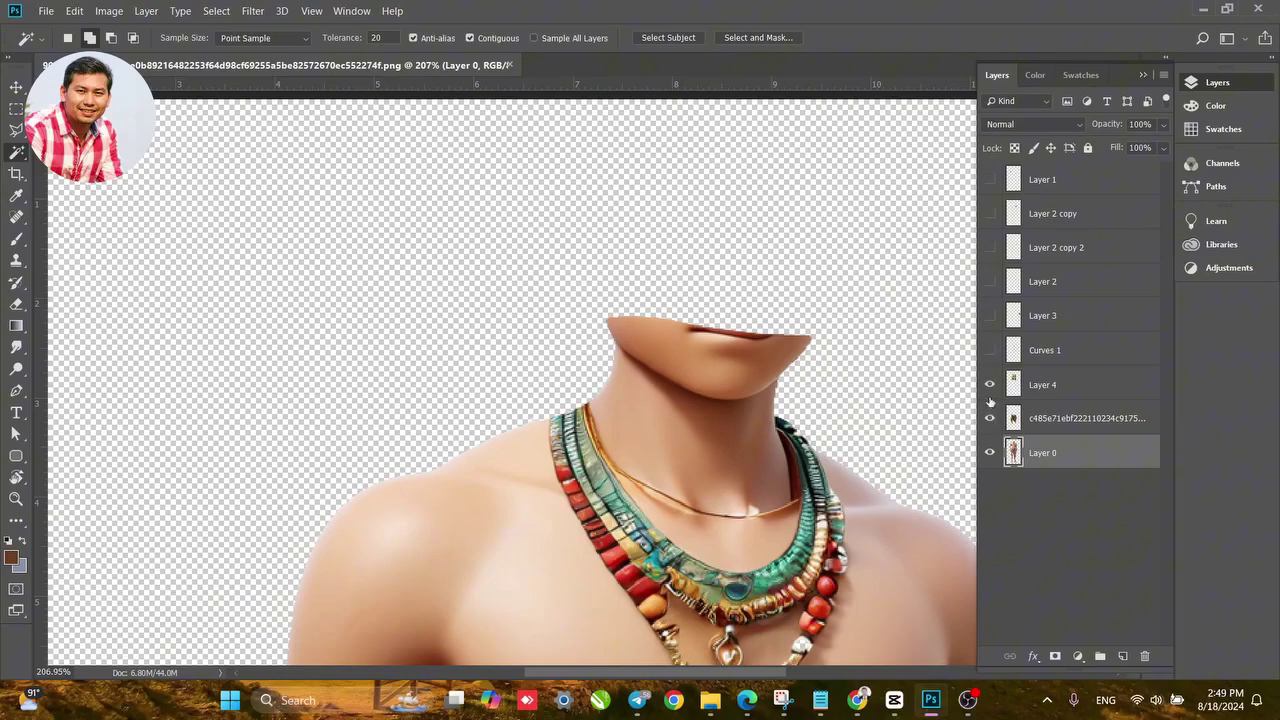
{"action": "left_click_drag", "start_coordinate": [665, 418], "coordinate": [618, 345]}
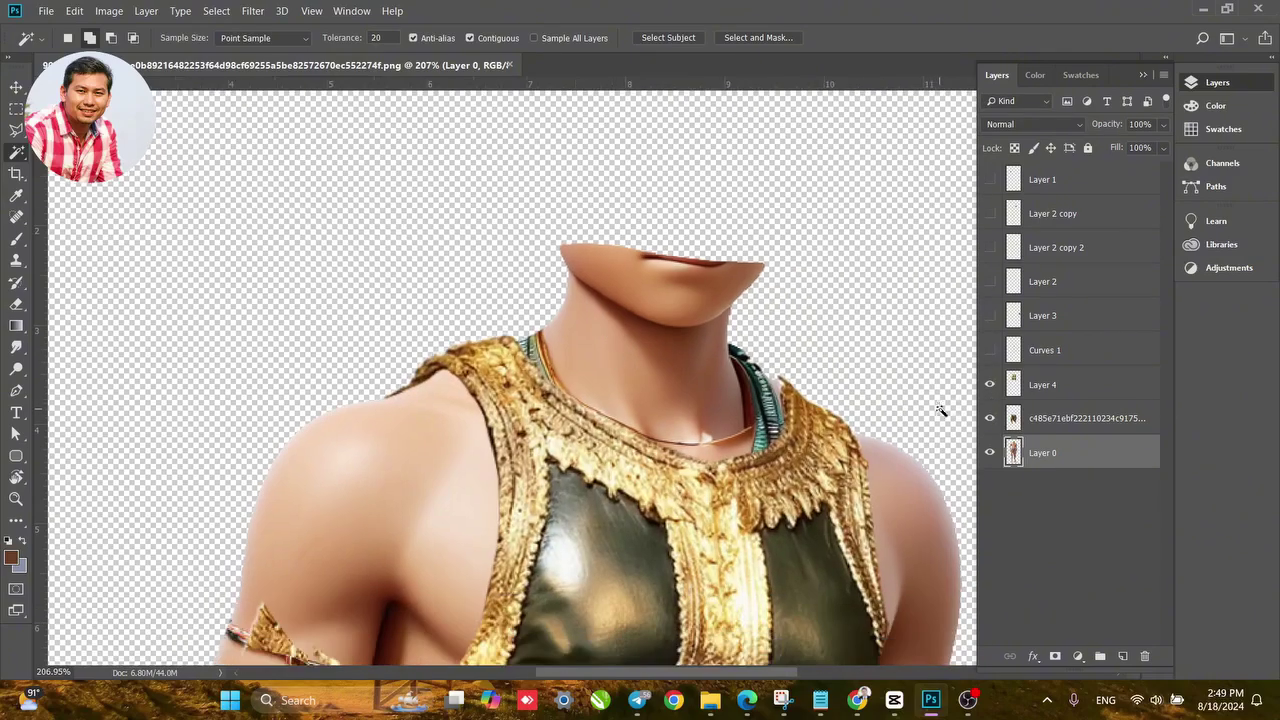
{"action": "scroll", "coordinate": [580, 415], "scroll_direction": "up", "scroll_amount": 3}
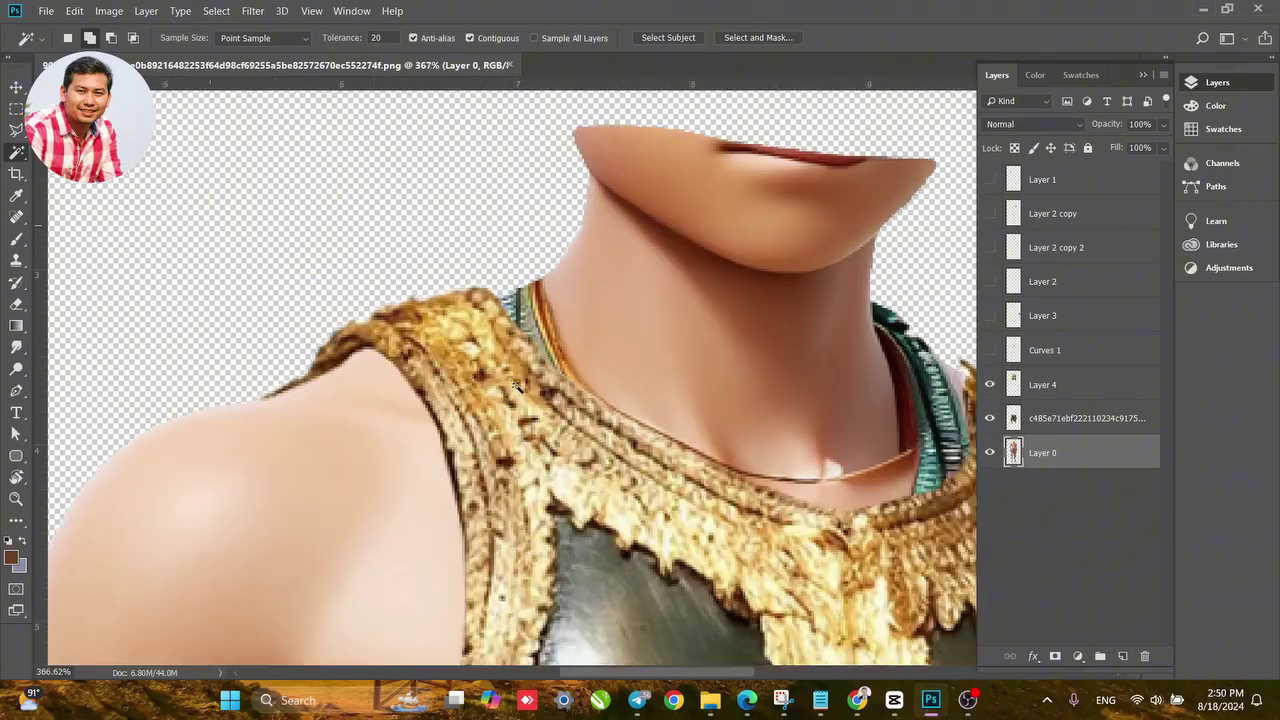
Load Layer 0's contents as a selection and examine the necklace remnants and outline around the neck and shoulders.
{"action": "left_click", "coordinate": [1014, 455], "text": "ctrl"}
{"action": "scroll", "coordinate": [562, 358], "scroll_direction": "up", "scroll_amount": 2}
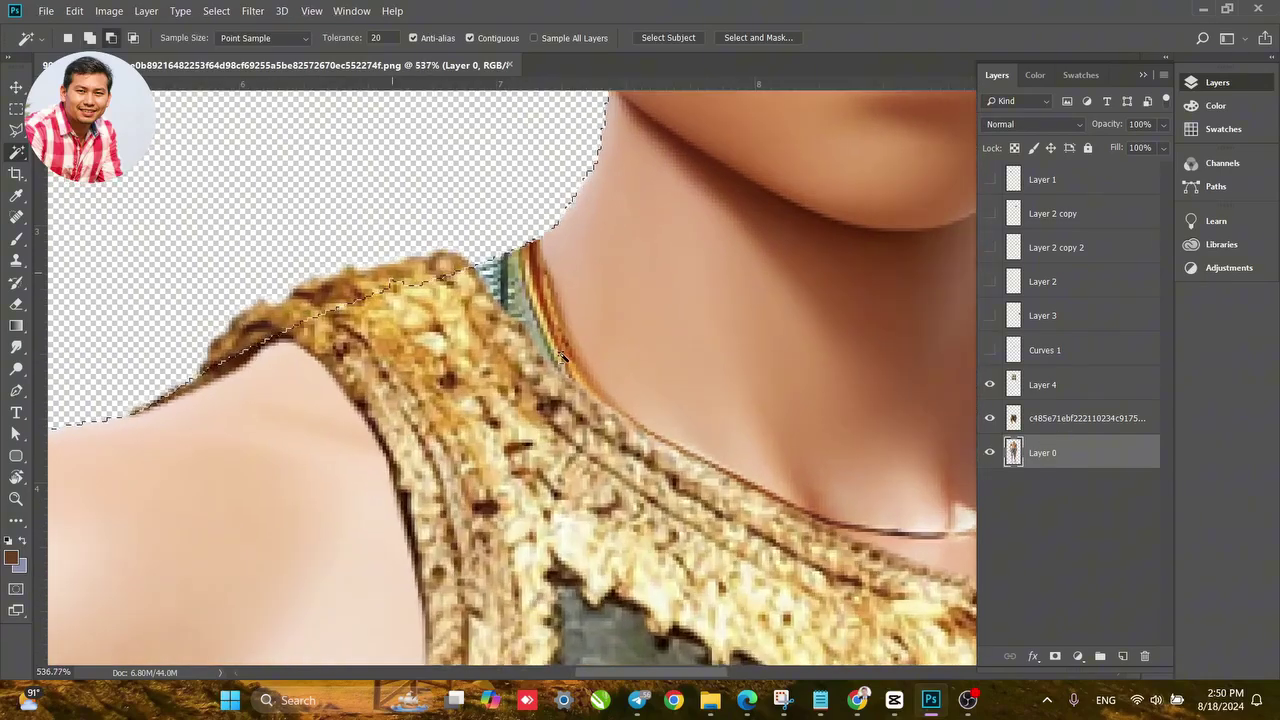
{"action": "scroll", "coordinate": [562, 357], "scroll_direction": "up", "scroll_amount": 1}
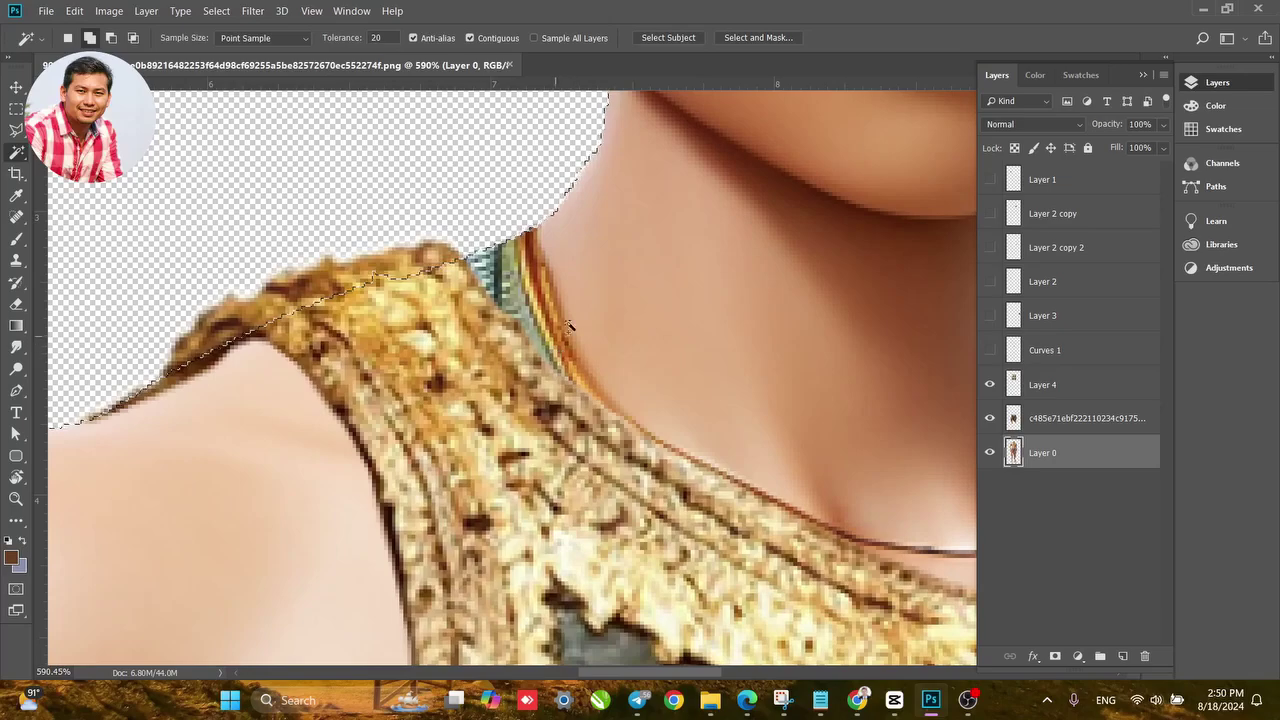
{"action": "left_click_drag", "start_coordinate": [624, 158], "coordinate": [290, 225]}
{"action": "left_click_drag", "start_coordinate": [730, 487], "coordinate": [549, 397]}
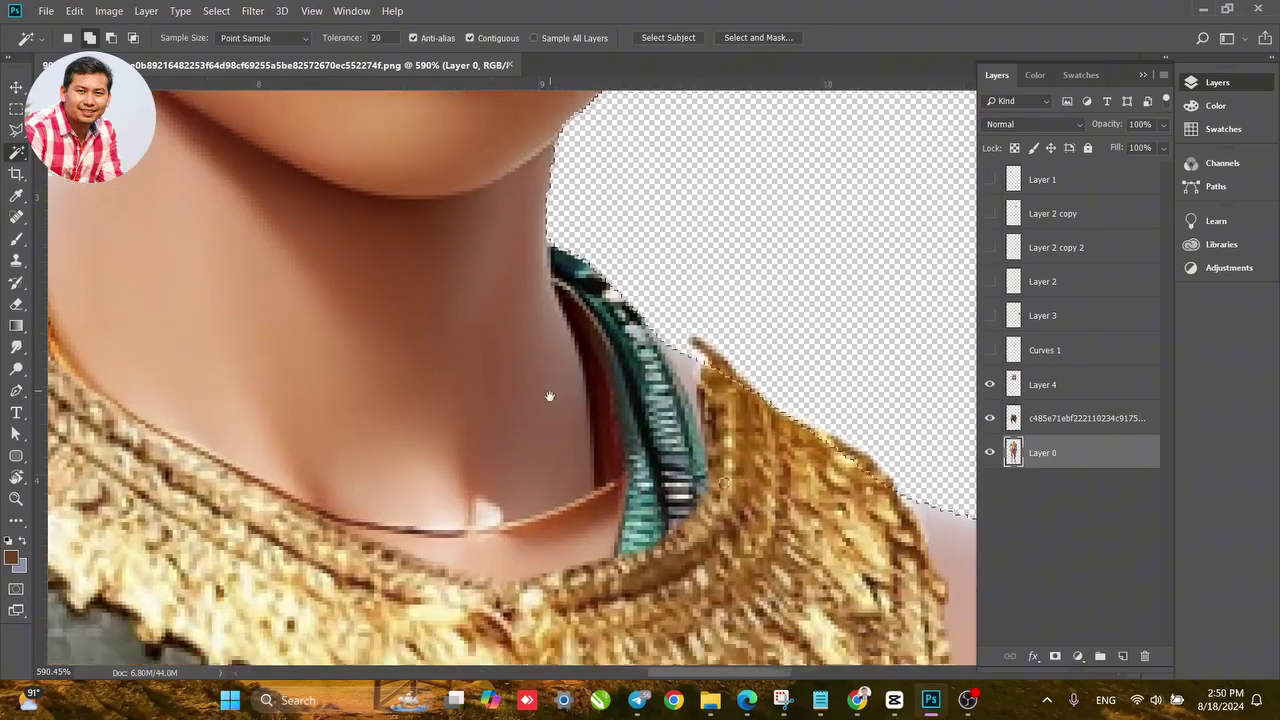
{"action": "scroll", "coordinate": [549, 396], "scroll_direction": "up", "scroll_amount": 1}
{"action": "scroll", "coordinate": [457, 356], "scroll_direction": "down", "scroll_amount": 5}
{"action": "scroll", "coordinate": [443, 337], "scroll_direction": "right", "scroll_amount": 5}
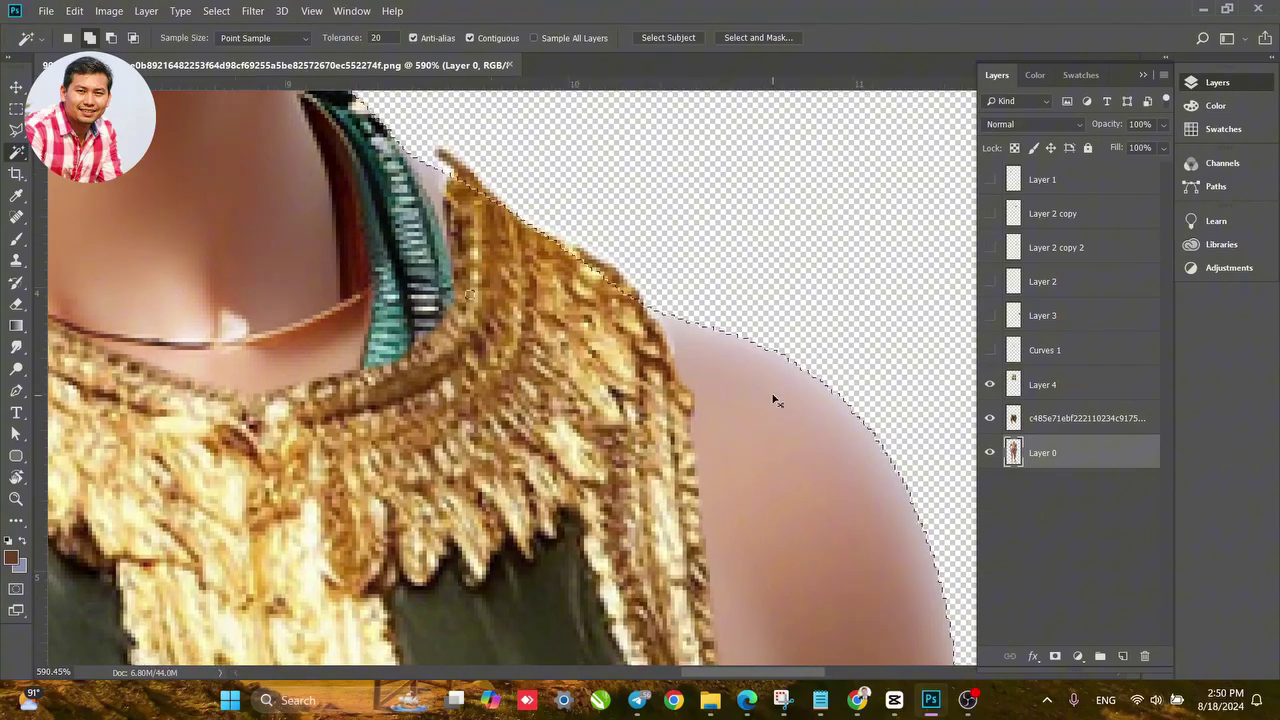
Clear the Layer 0 selection and examine the cut-out shoulder's edge up close for a leftover white fringe.
{"action": "scroll", "coordinate": [773, 400], "scroll_direction": "left", "scroll_amount": 2}
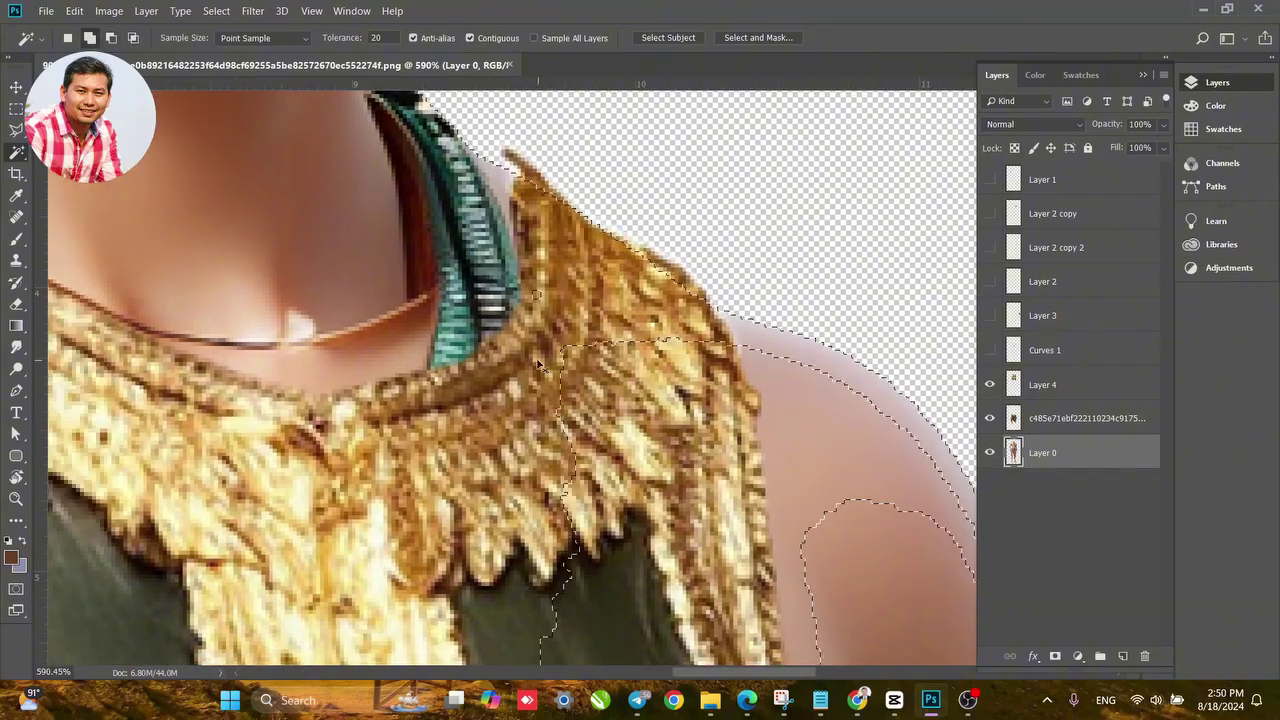
{"action": "key", "text": "ctrl+d"}
{"action": "scroll", "coordinate": [760, 390], "scroll_direction": "right", "scroll_amount": 6}
{"action": "scroll", "coordinate": [760, 390], "scroll_direction": "down", "scroll_amount": 2}
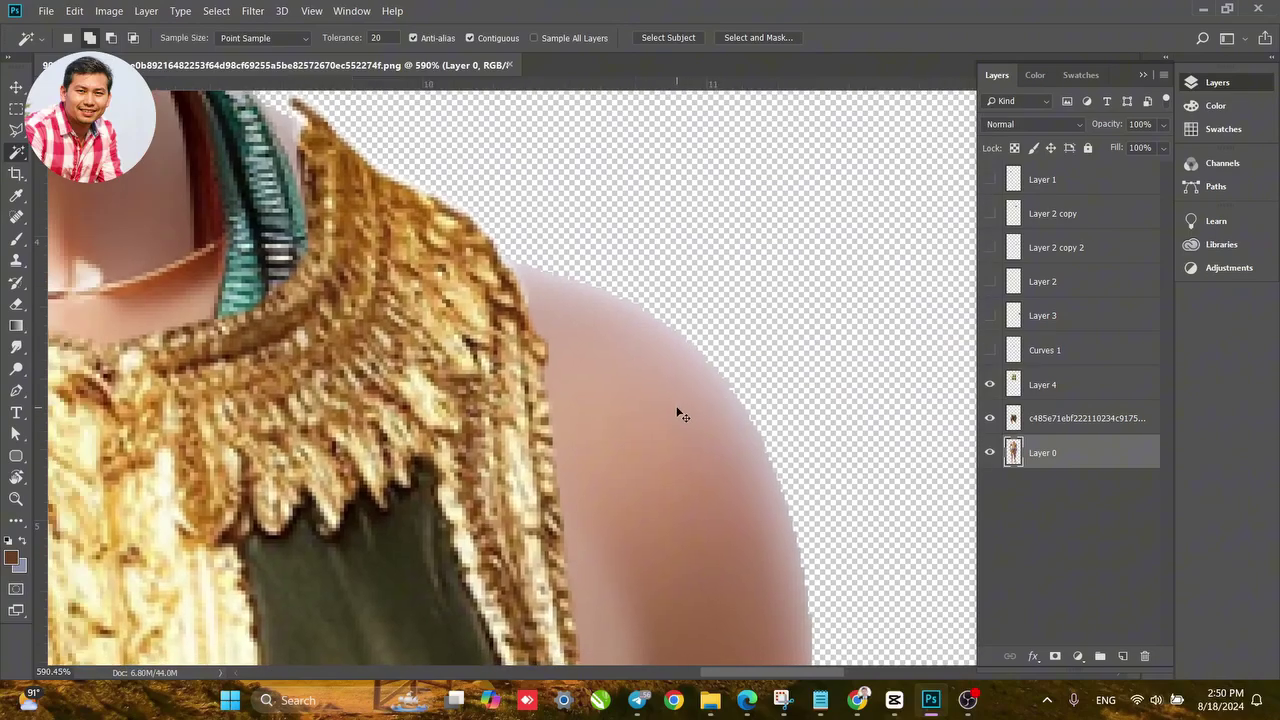
{"action": "scroll", "coordinate": [762, 424], "scroll_direction": "left", "scroll_amount": 2}
{"action": "scroll", "coordinate": [803, 437], "scroll_direction": "up", "scroll_amount": 4}
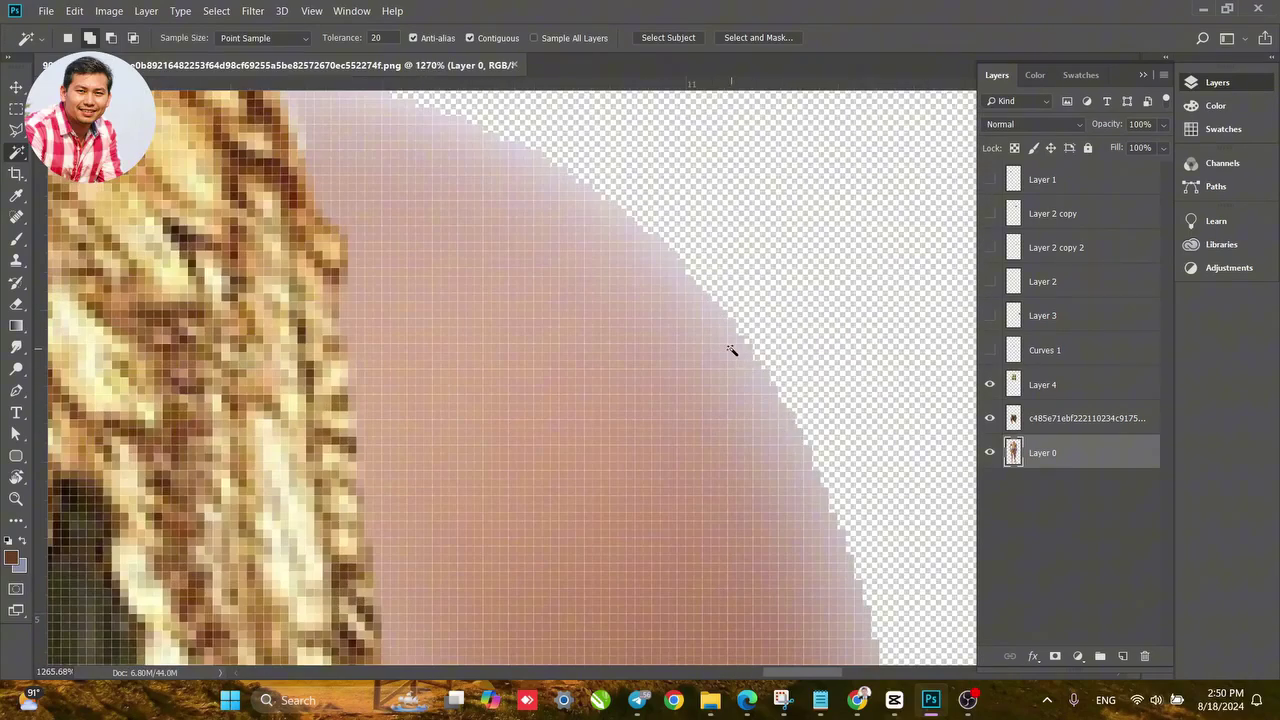
Undo the background deletion on Layer 0 to restore the white background and its selection around the shoulder.
{"action": "left_click", "coordinate": [731, 352]}
{"action": "key", "text": "ctrl+BackSpace"}
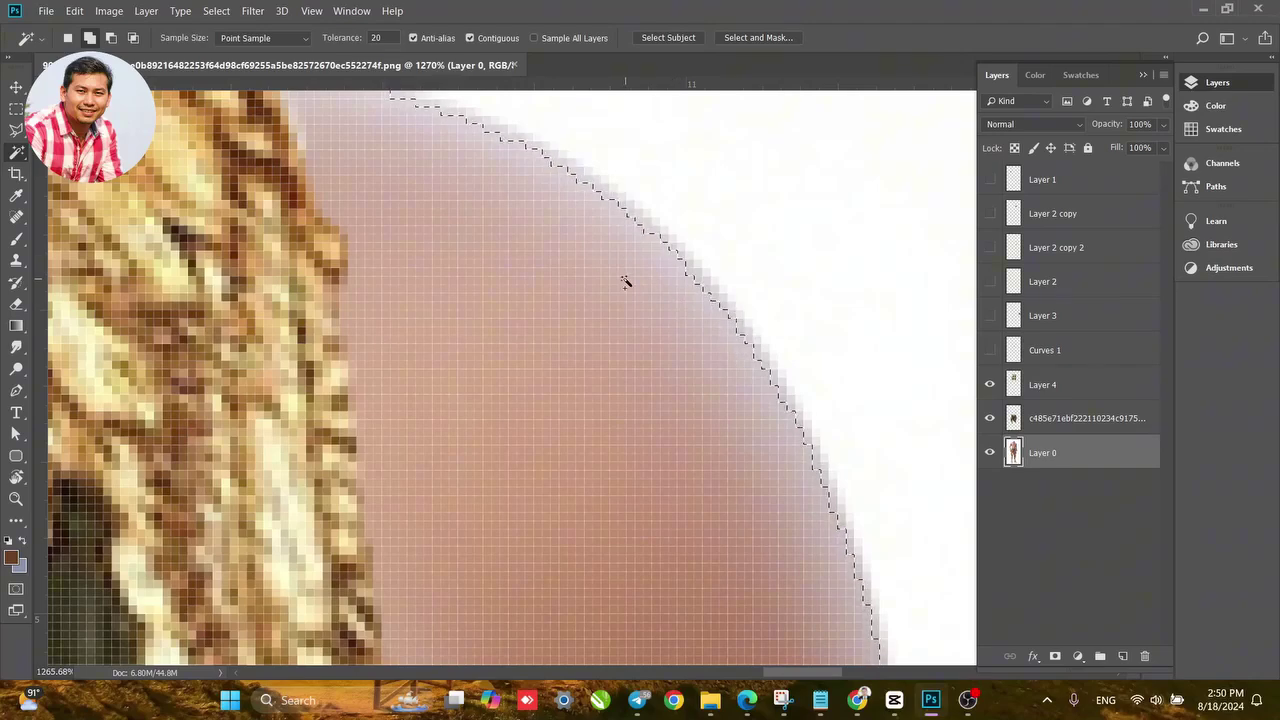
{"action": "scroll", "coordinate": [782, 365], "scroll_direction": "left", "scroll_amount": 1}
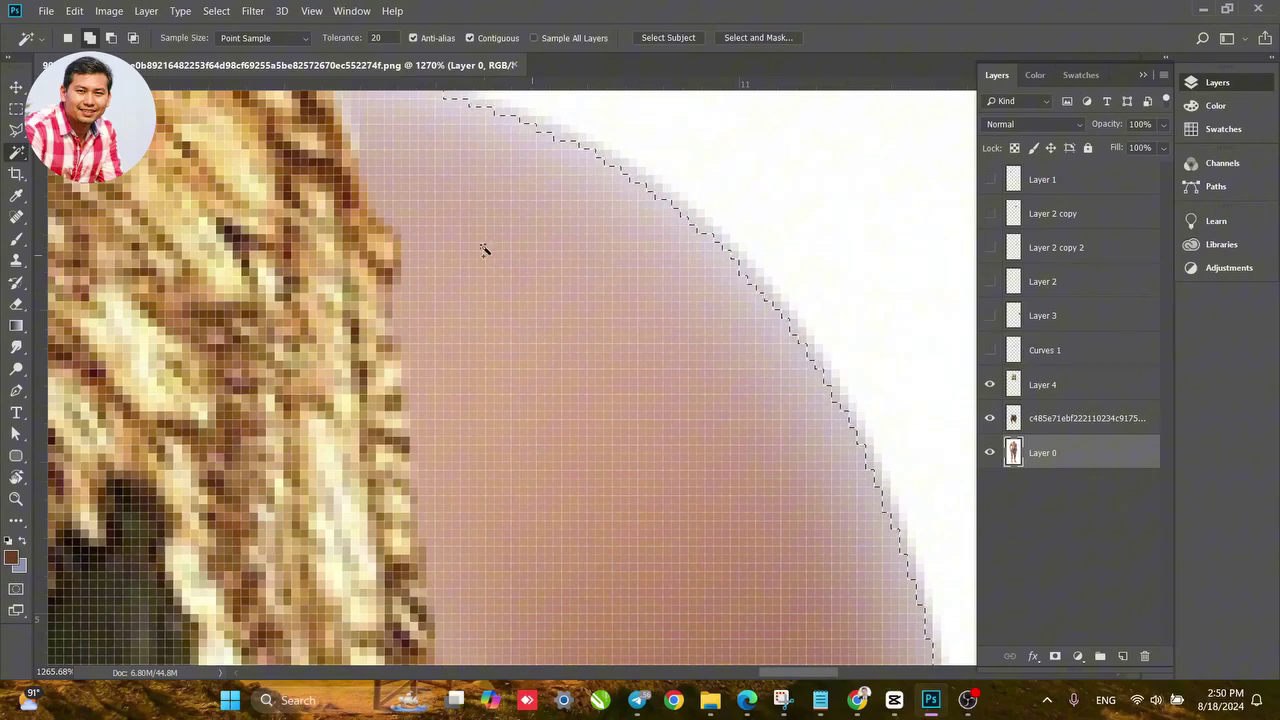
Try expanding the background selection by 2 pixels.
{"action": "left_click", "coordinate": [216, 11]}
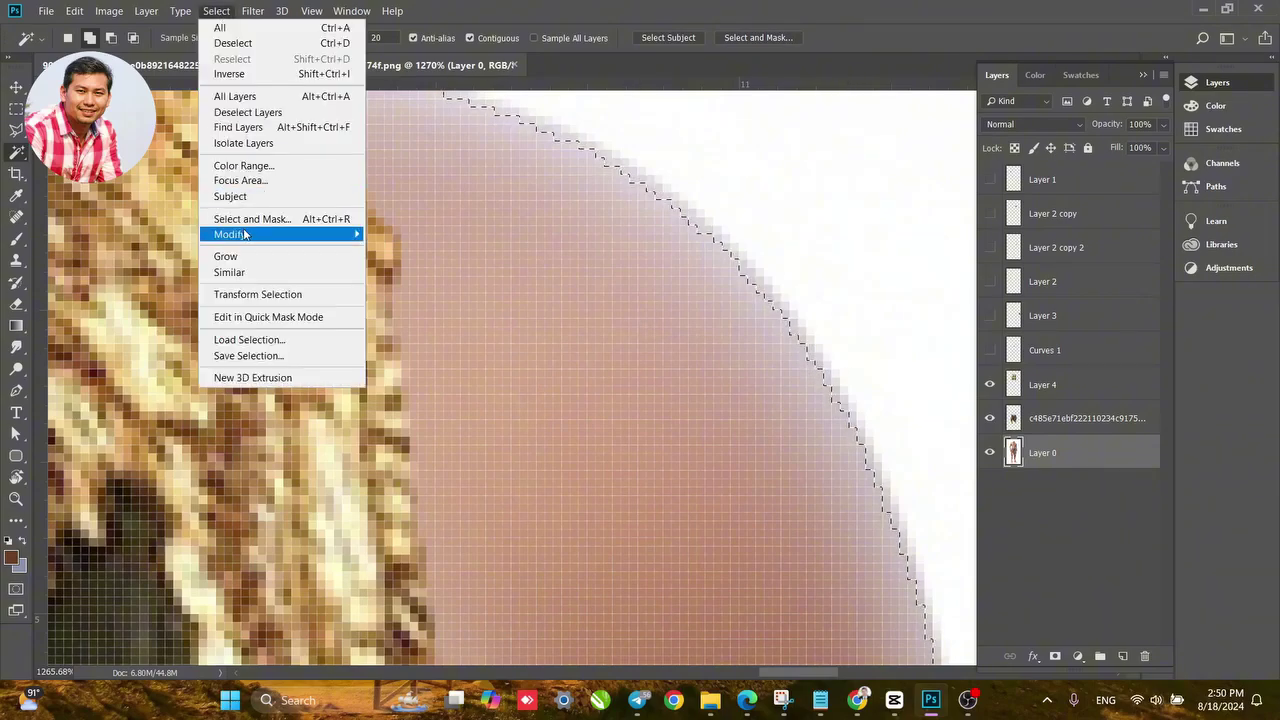
{"action": "mouse_move", "coordinate": [252, 234]}
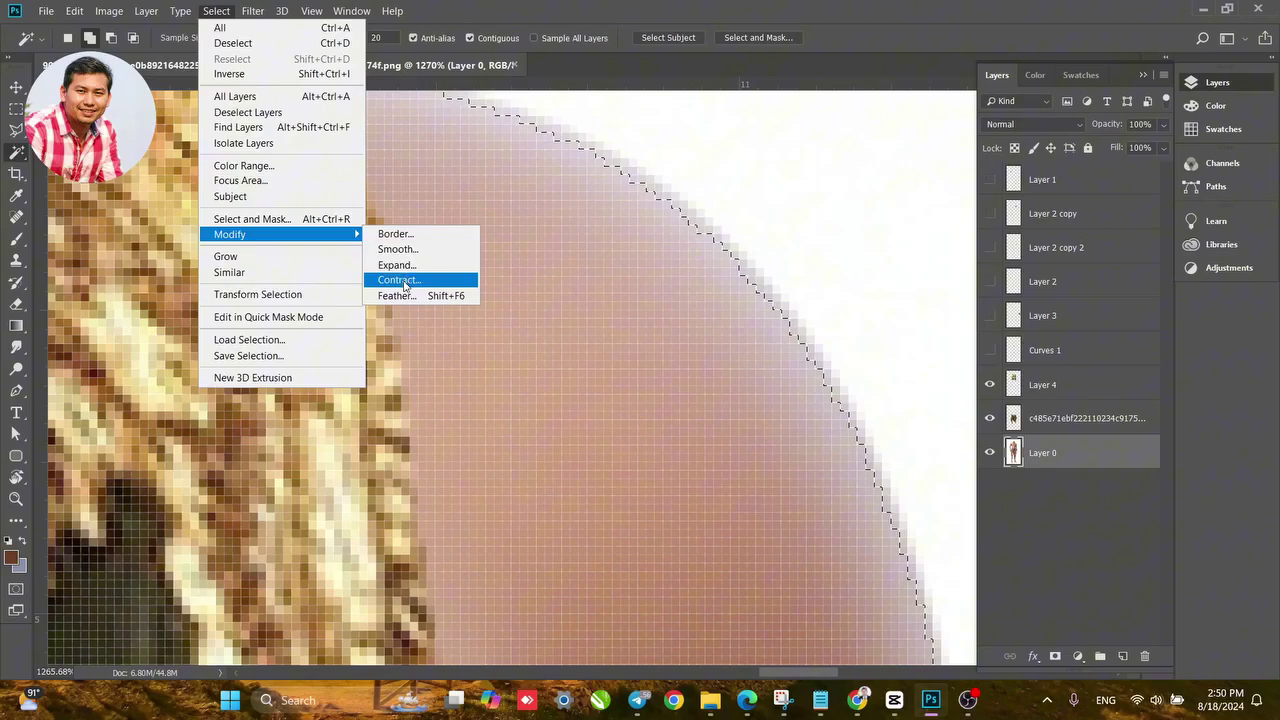
{"action": "left_click", "coordinate": [405, 265]}
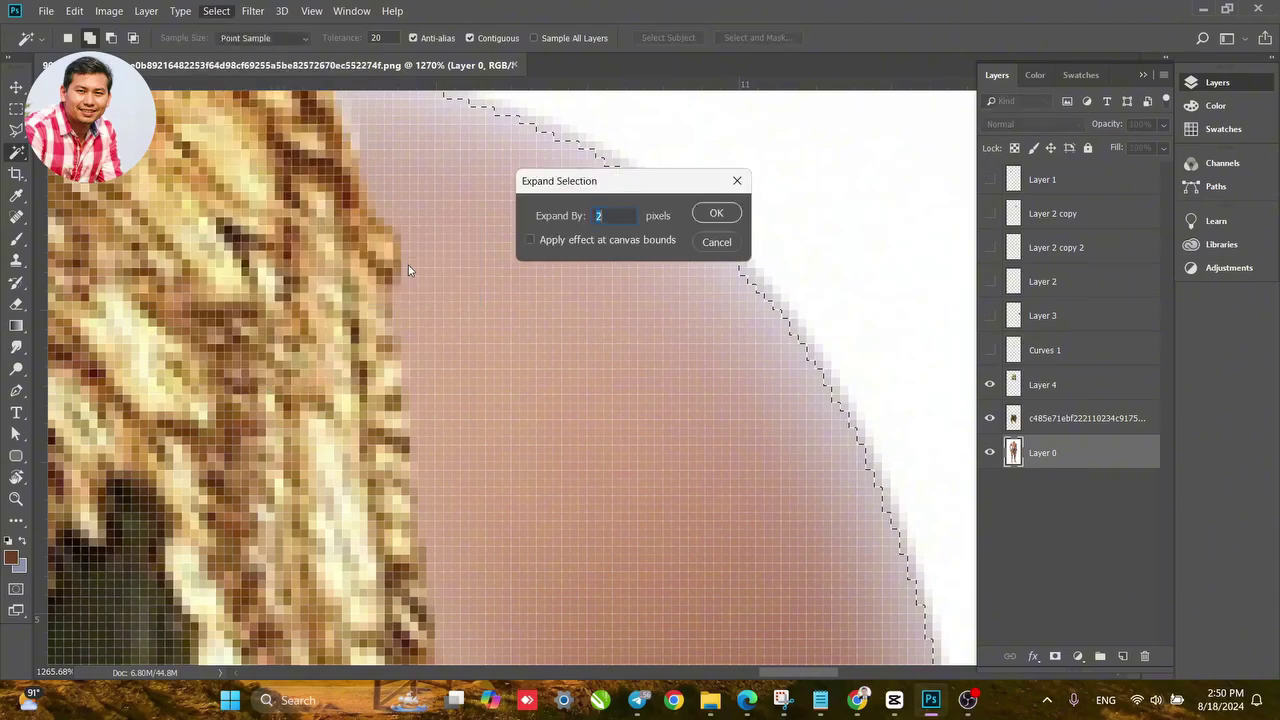
{"action": "left_click", "coordinate": [707, 212]}
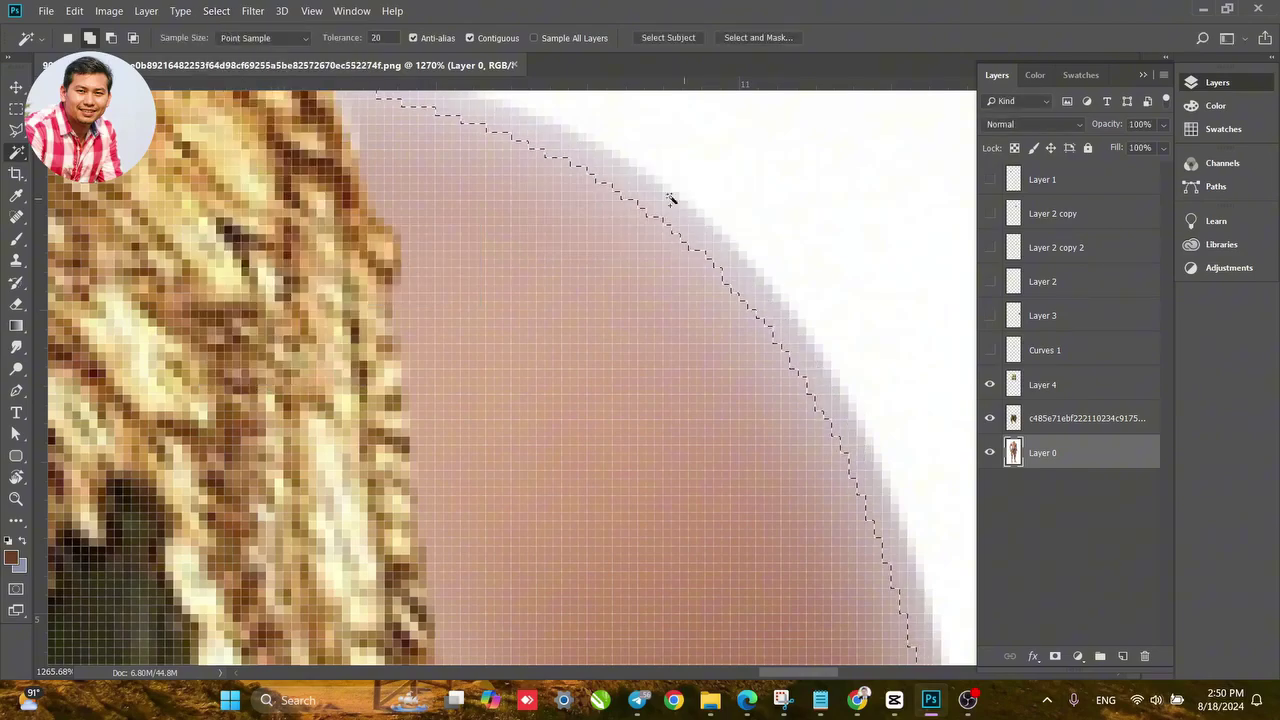
Undo the expansion and try contracting the background selection by 2 pixels.
{"action": "left_click", "coordinate": [212, 10]}
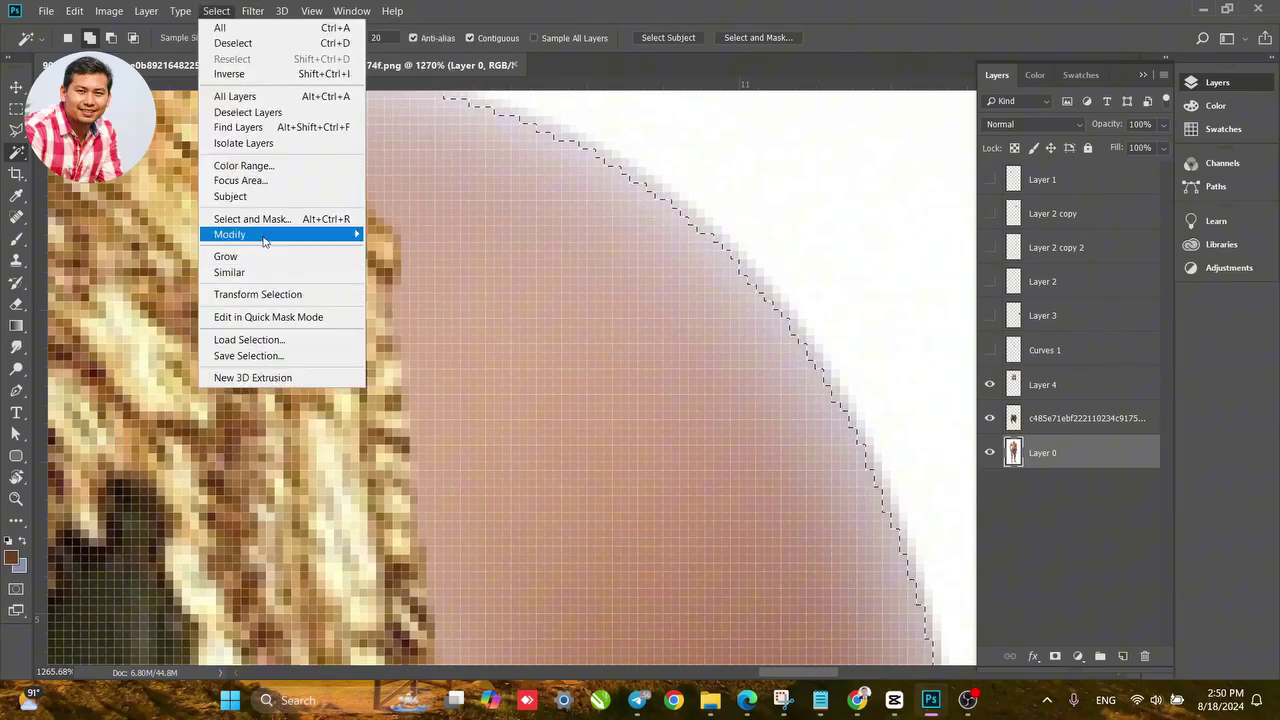
{"action": "mouse_move", "coordinate": [267, 234]}
{"action": "left_click", "coordinate": [391, 287]}
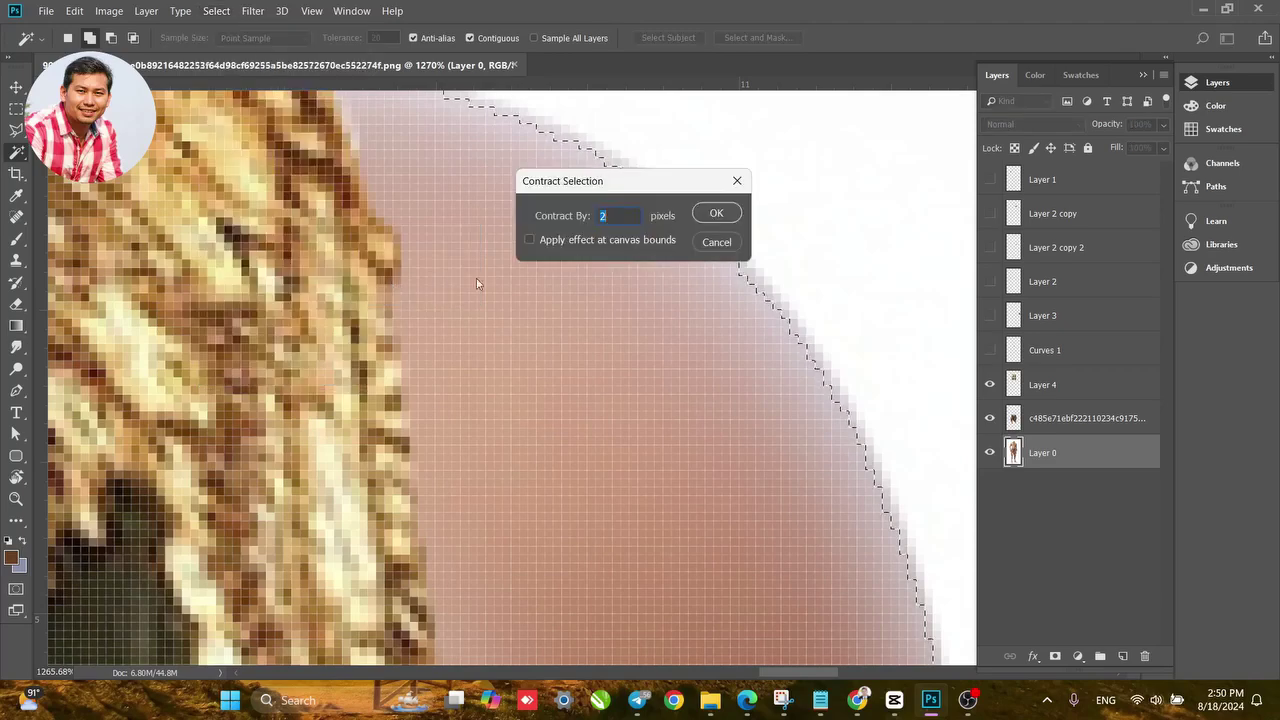
{"action": "left_click", "coordinate": [717, 211]}
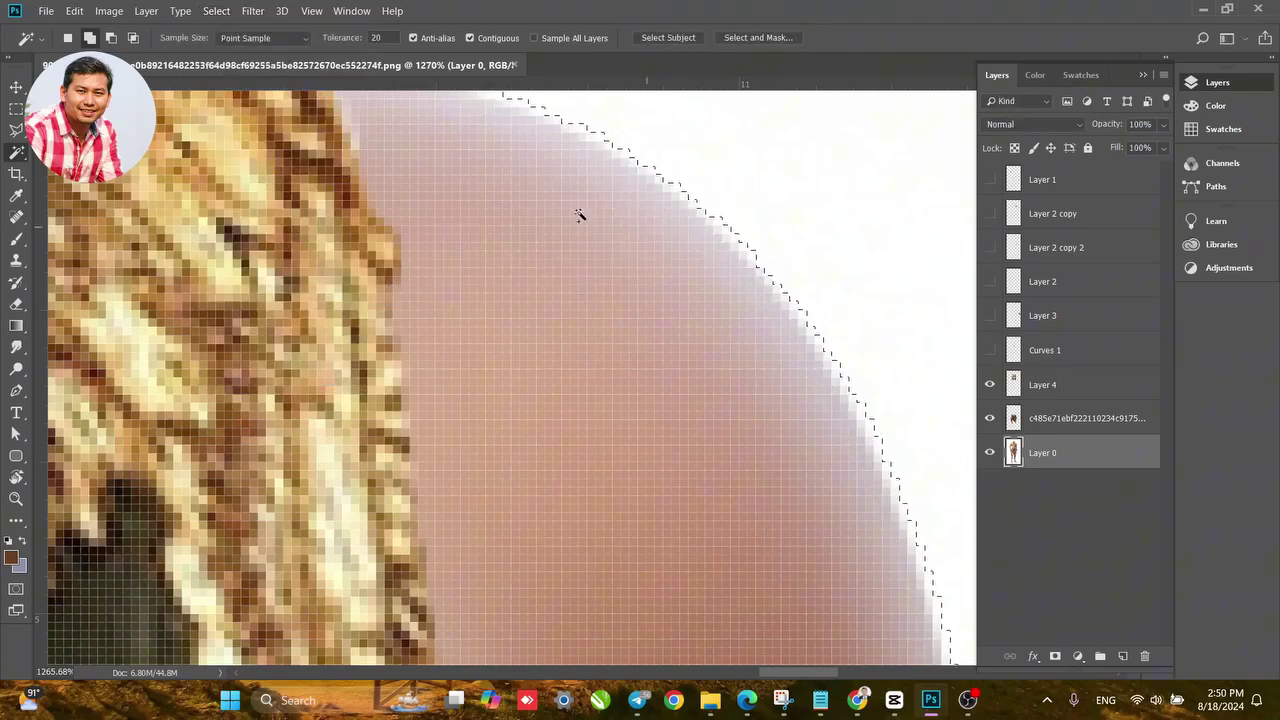
Undo the 2-pixel contraction and contract the background selection by 1 pixel instead.
{"action": "left_click", "coordinate": [218, 11]}
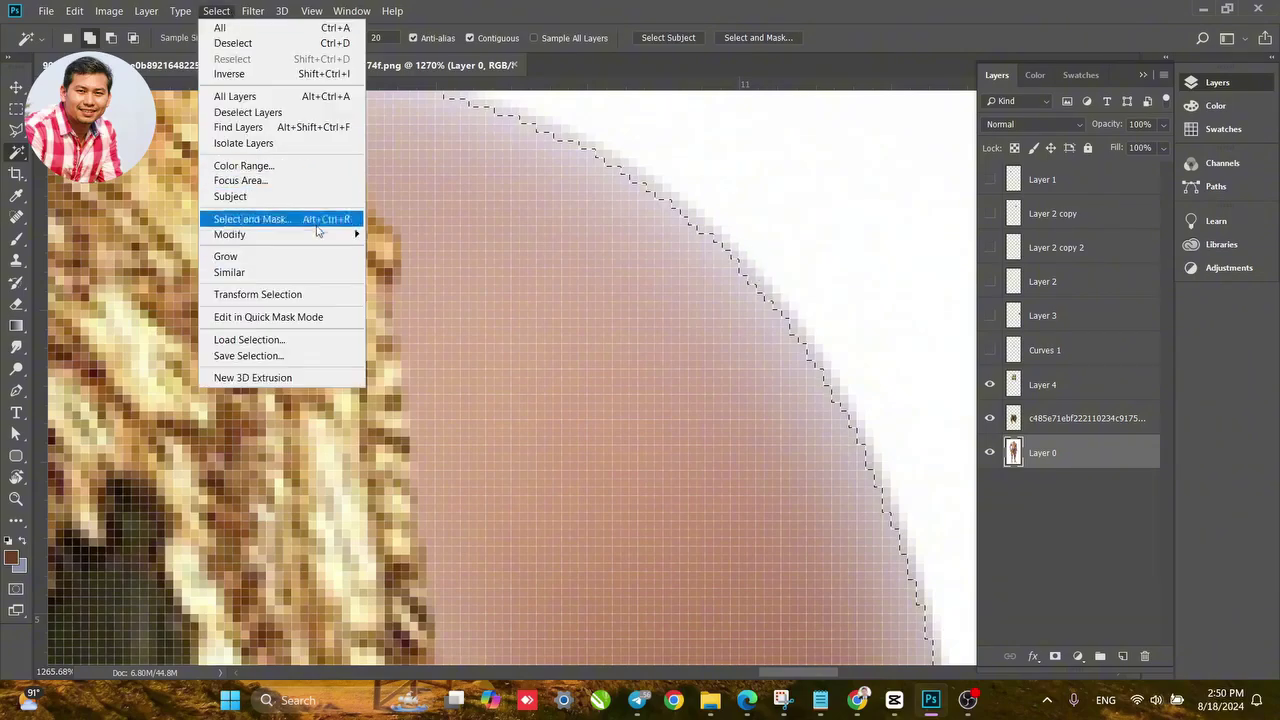
{"action": "mouse_move", "coordinate": [292, 234]}
{"action": "left_click", "coordinate": [396, 280]}
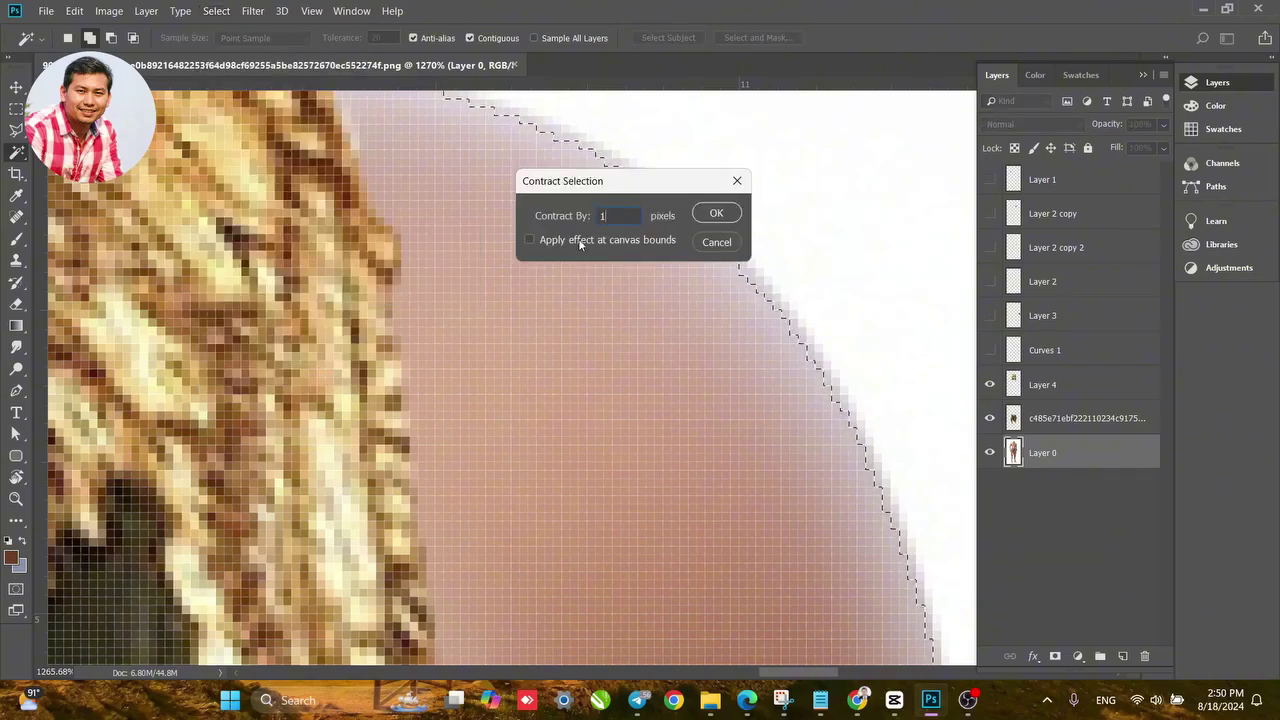
{"action": "type", "text": "1"}
{"action": "left_click", "coordinate": [716, 214]}
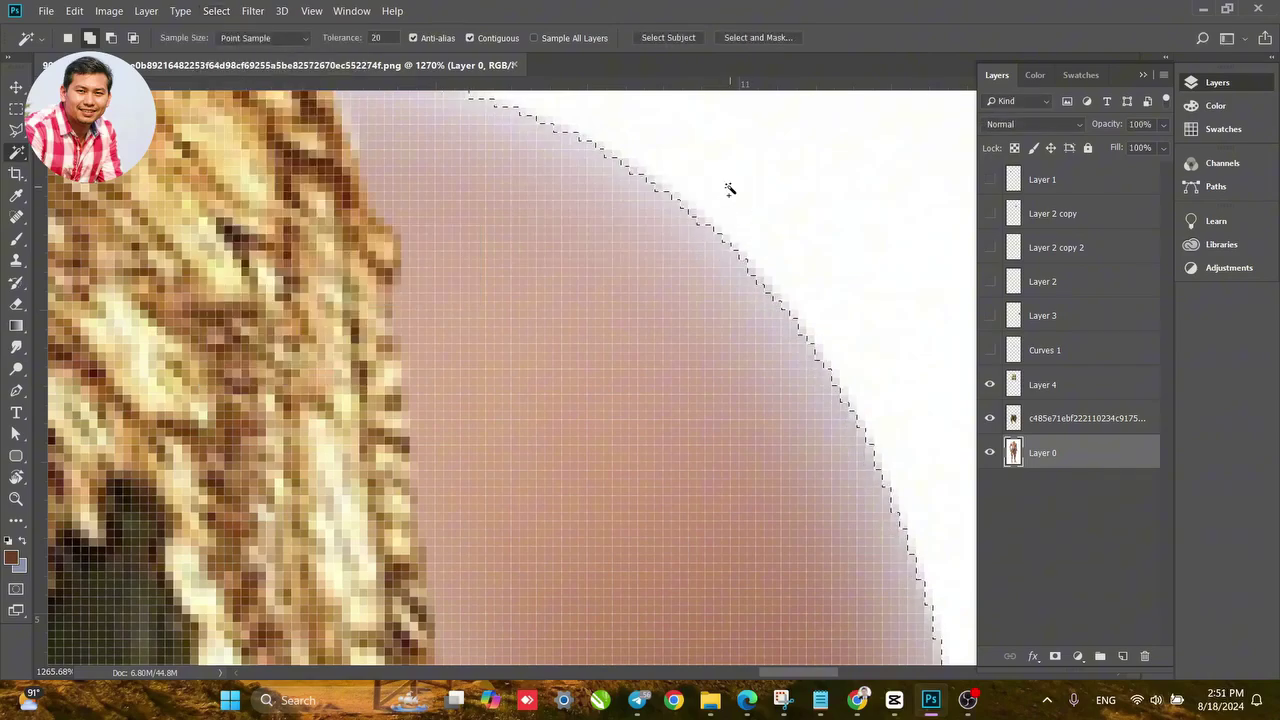
Try turning the contracted selection into a border 2 pixels wide, and undo it.
{"action": "left_click", "coordinate": [216, 11]}
{"action": "mouse_move", "coordinate": [272, 234]}
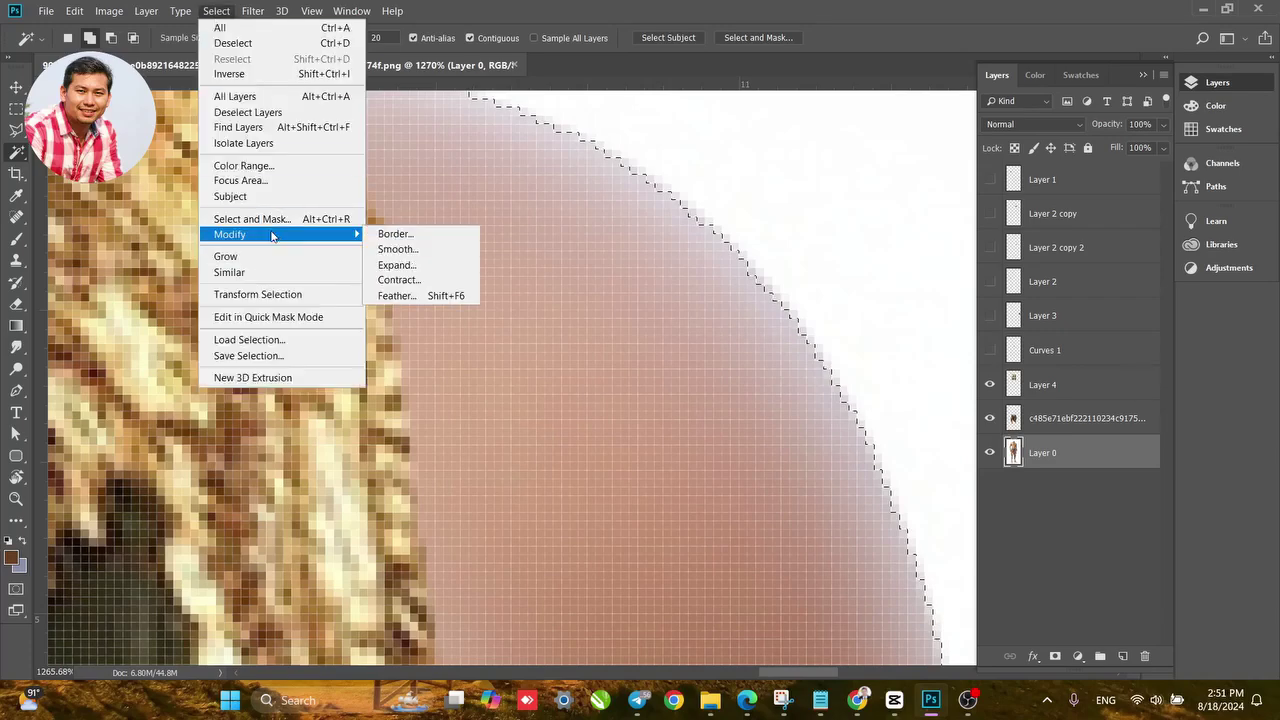
{"action": "left_click", "coordinate": [394, 234]}
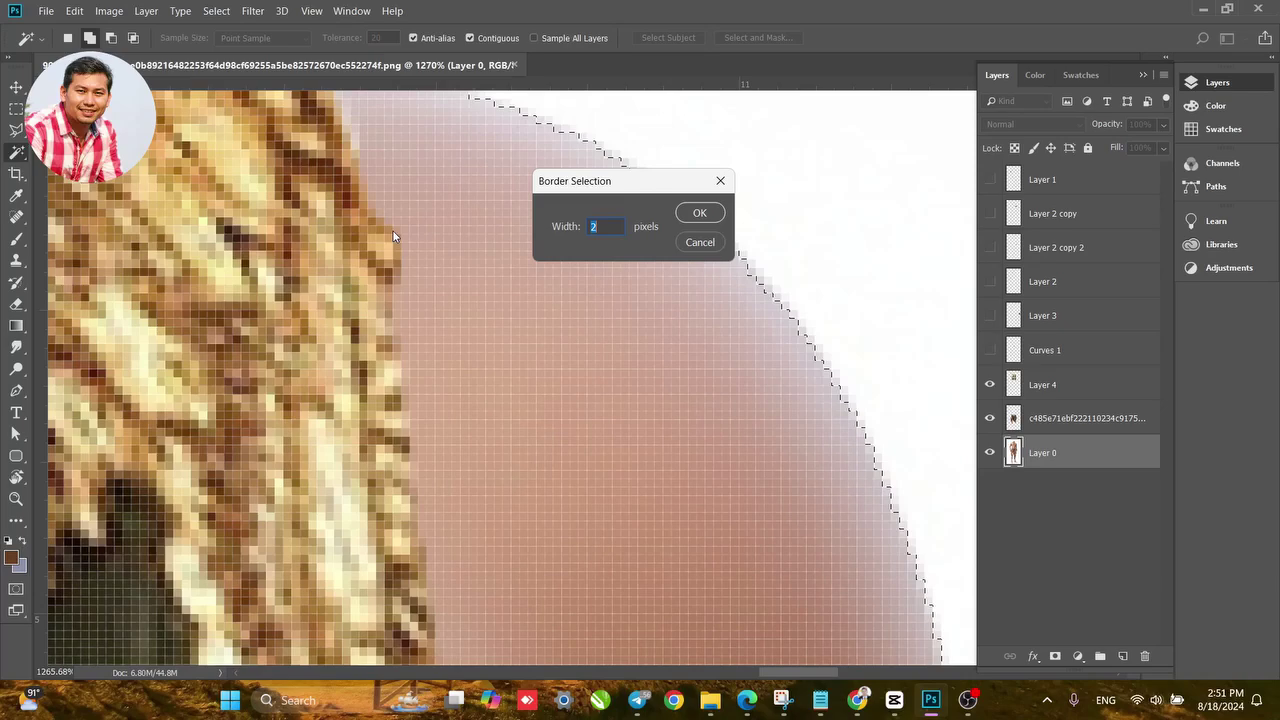
{"action": "left_click", "coordinate": [699, 220]}
{"action": "key", "text": "ctrl+z"}
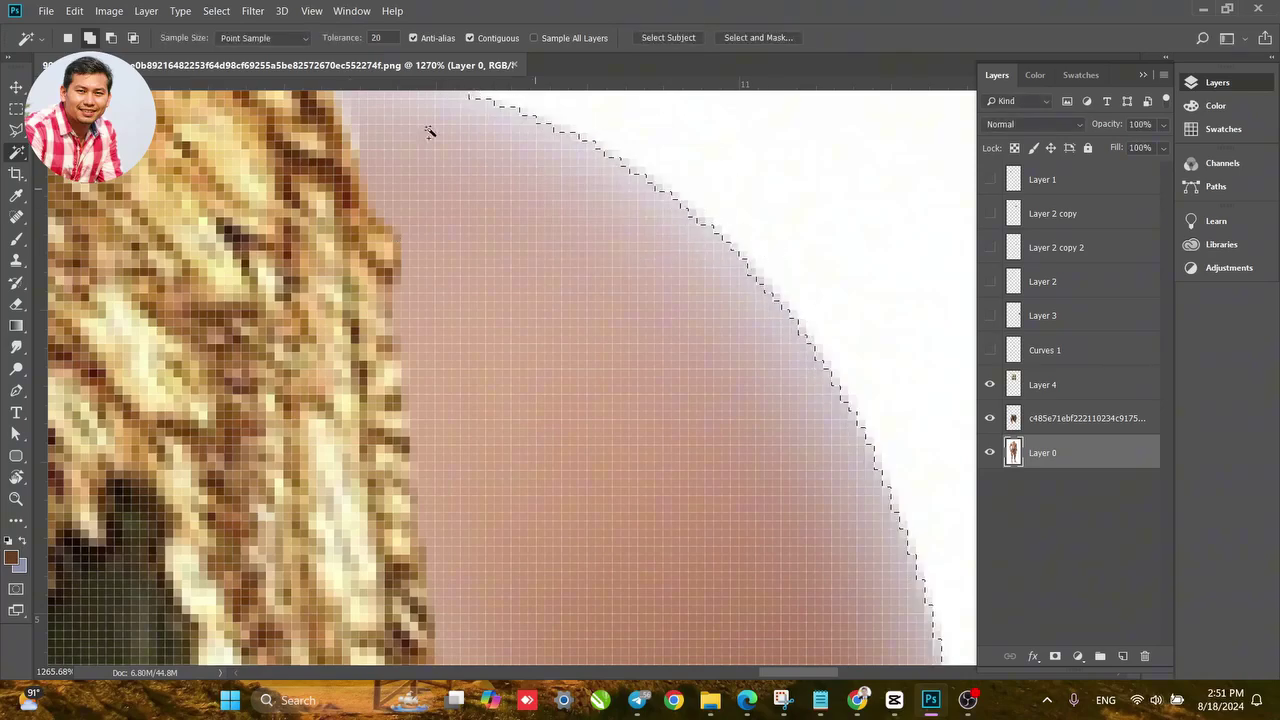
Smooth the contracted background selection with a sample radius of 2 pixels.
{"action": "left_click", "coordinate": [249, 11]}
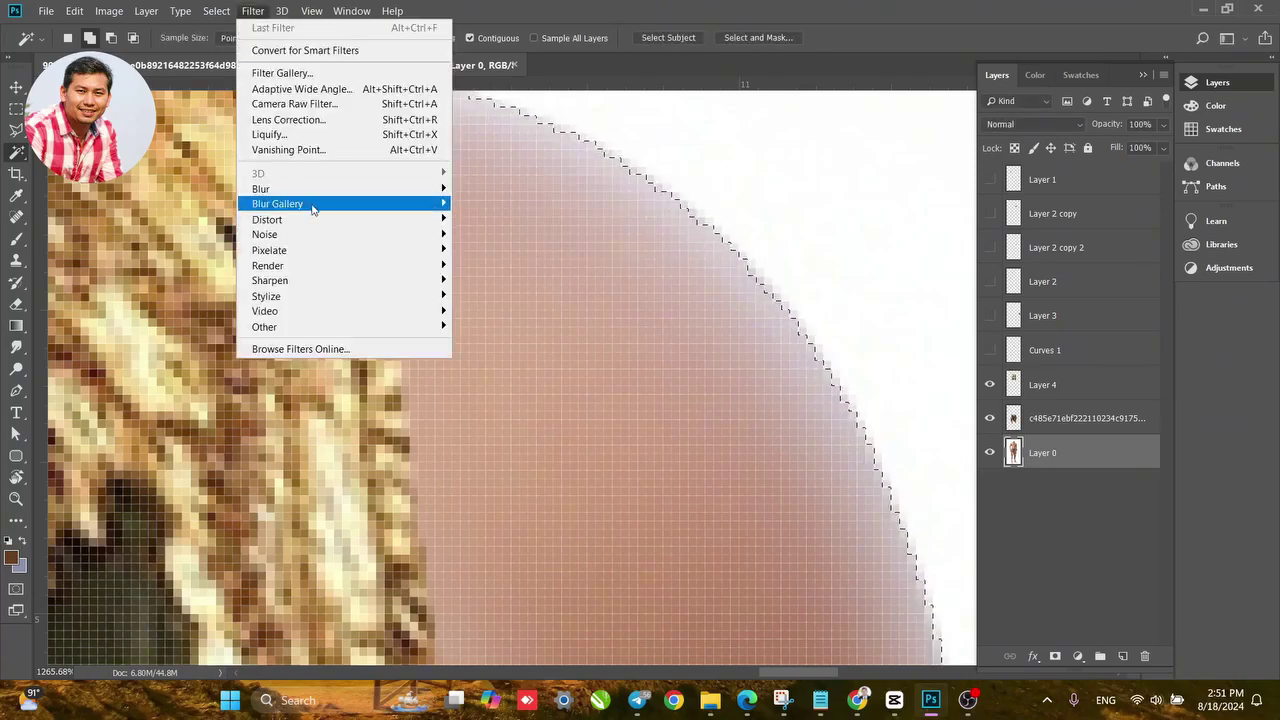
{"action": "left_click", "coordinate": [216, 11]}
{"action": "left_click", "coordinate": [216, 11]}
{"action": "mouse_move", "coordinate": [266, 234]}
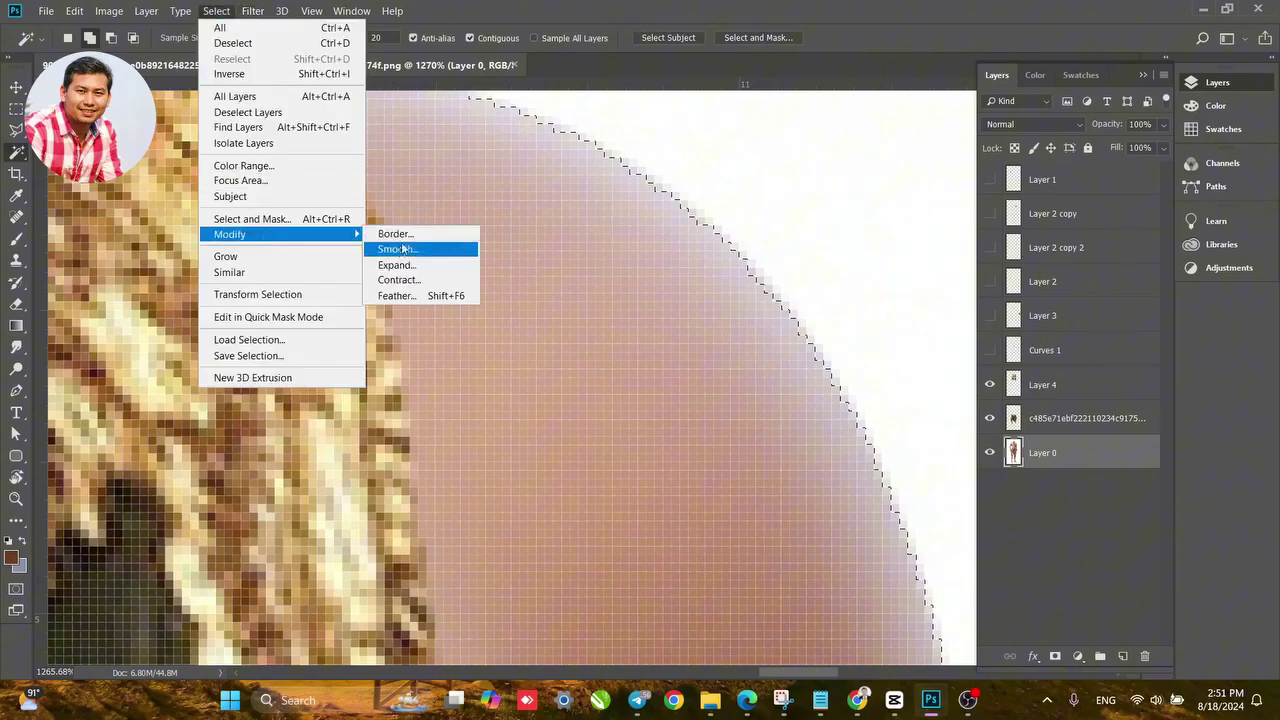
{"action": "left_click", "coordinate": [398, 250]}
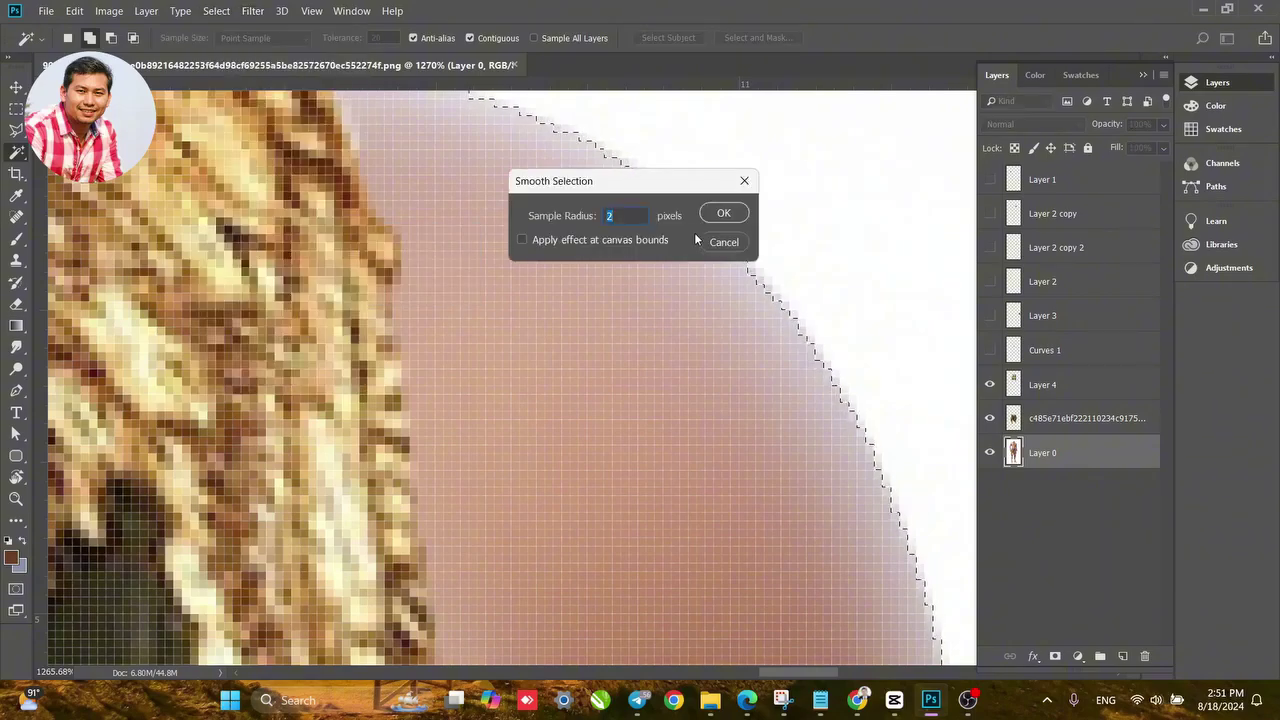
{"action": "key", "text": "Return"}
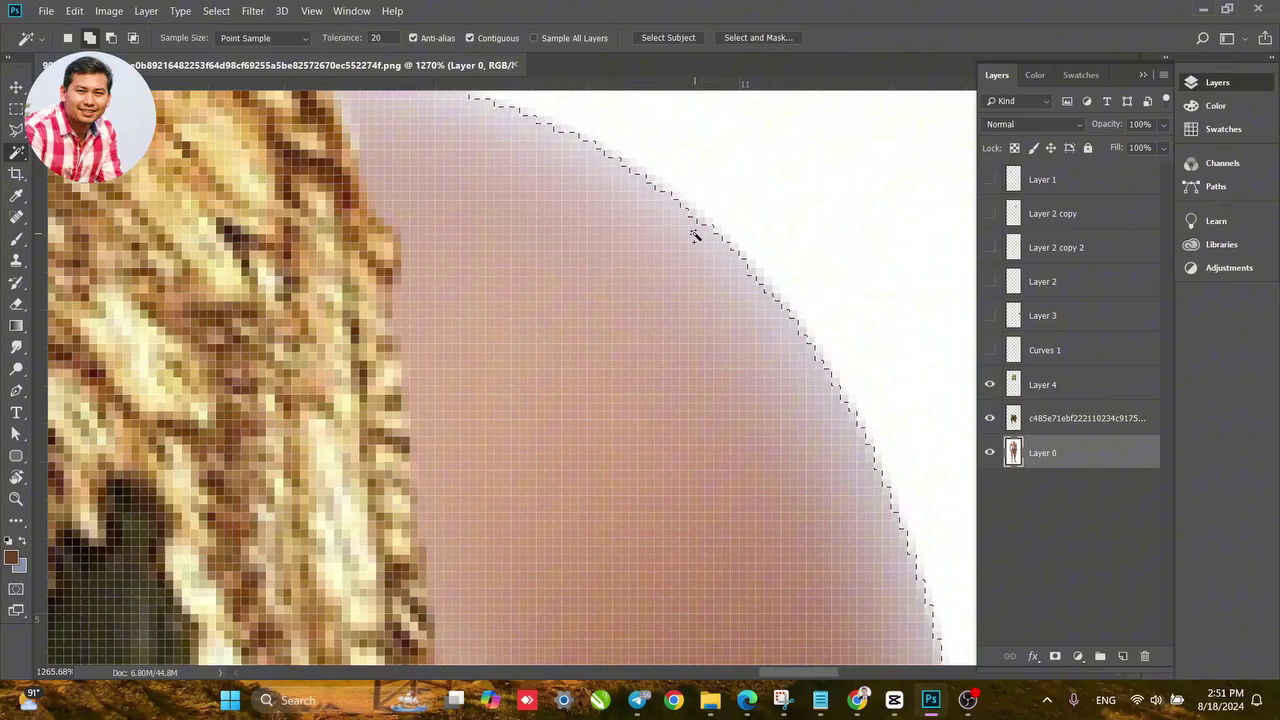
Delete the selected white background from Layer 0, then deselect and check the body's edges.
{"action": "scroll", "coordinate": [686, 300], "scroll_direction": "down", "scroll_amount": 15}
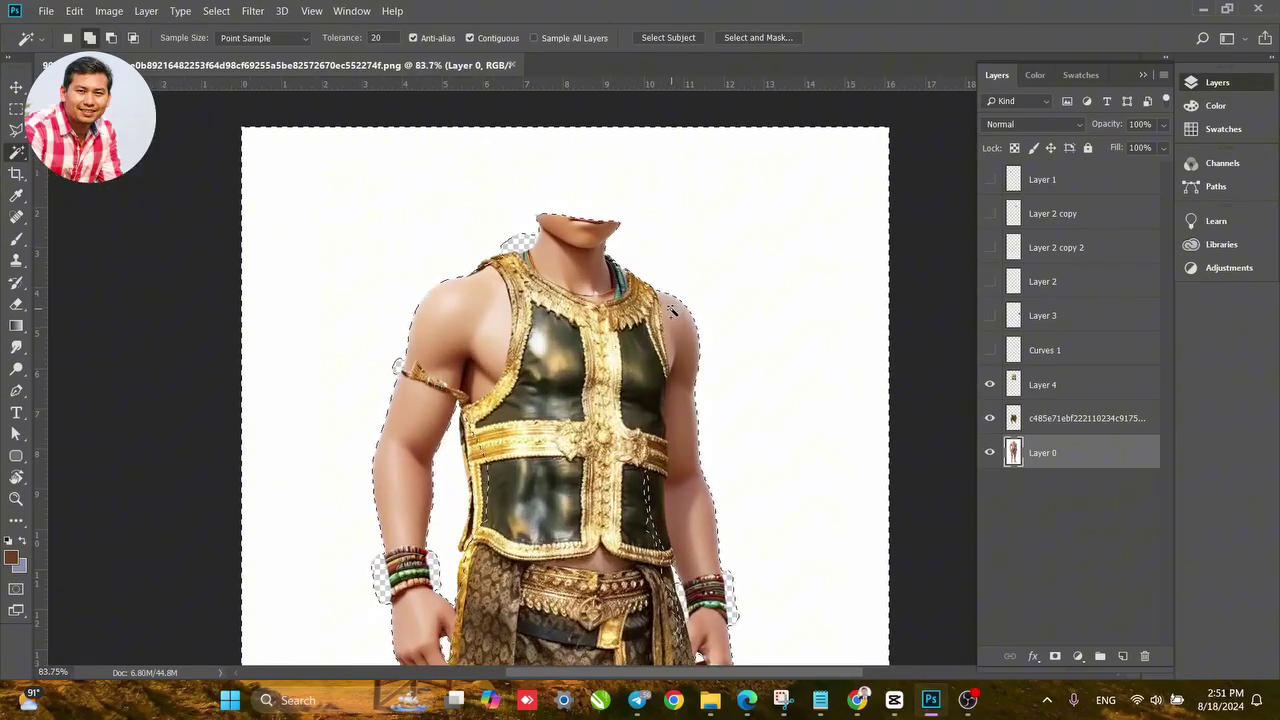
{"action": "key", "text": "Delete"}
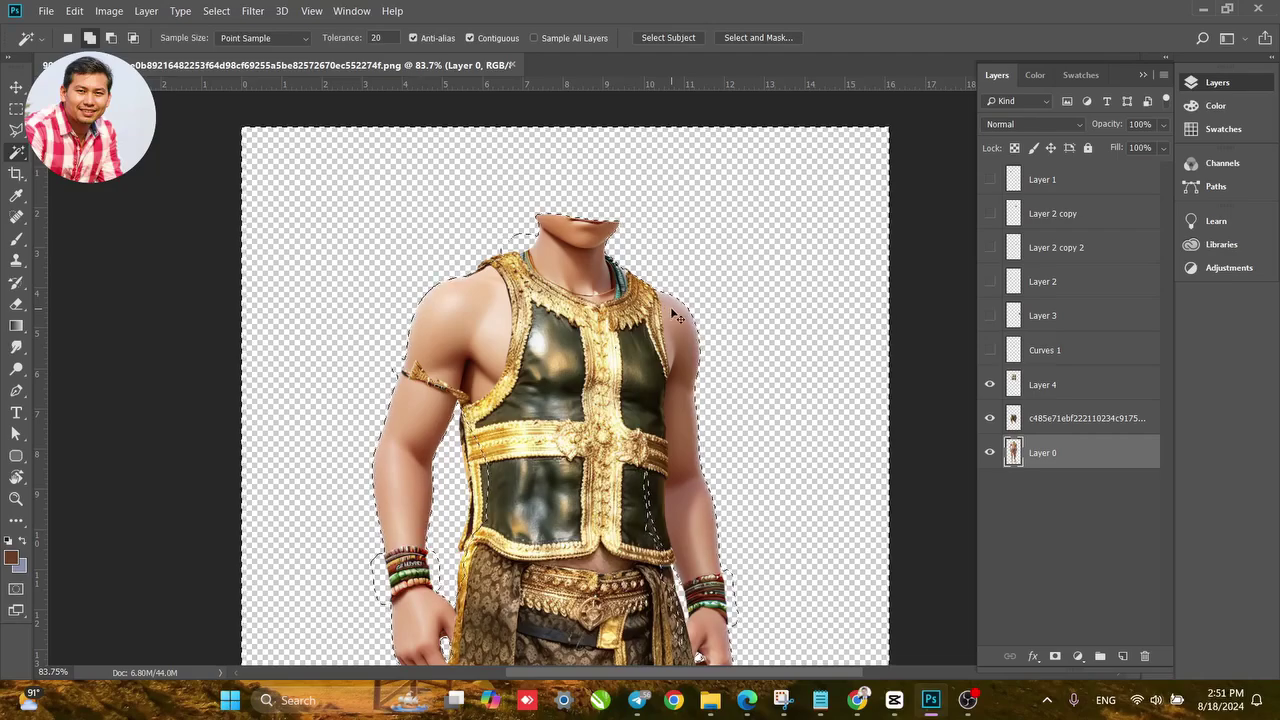
{"action": "key", "text": "ctrl+d"}
{"action": "scroll", "coordinate": [745, 335], "scroll_direction": "up", "scroll_amount": 3}
{"action": "scroll", "coordinate": [745, 335], "scroll_direction": "up", "scroll_amount": 4}
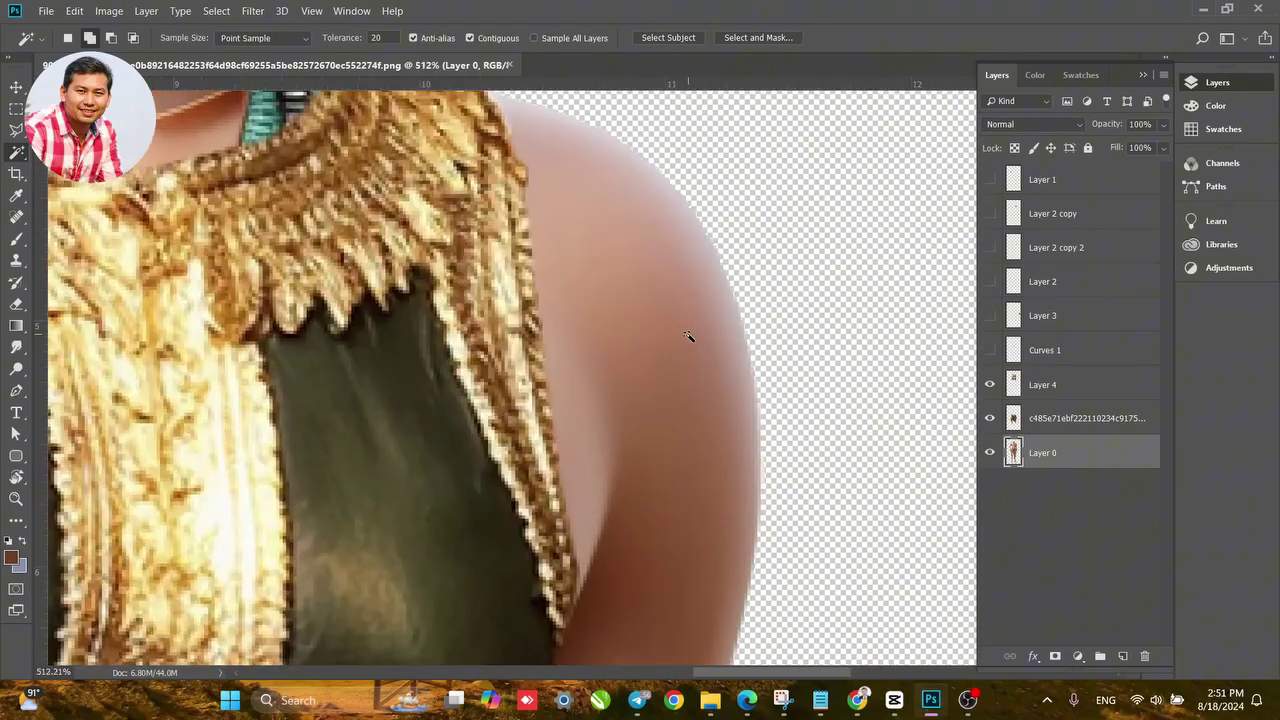
{"action": "scroll", "coordinate": [688, 337], "scroll_direction": "down", "scroll_amount": 2}
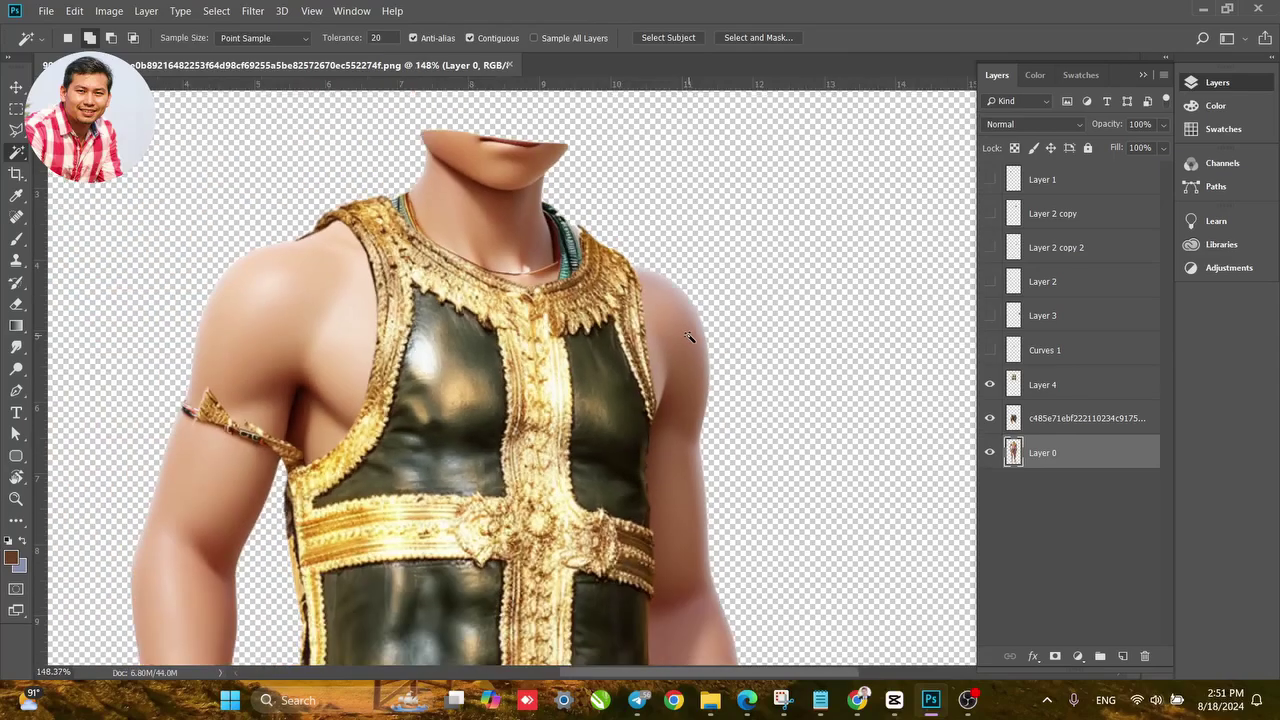
{"action": "scroll", "coordinate": [390, 220], "scroll_direction": "up", "scroll_amount": 3}
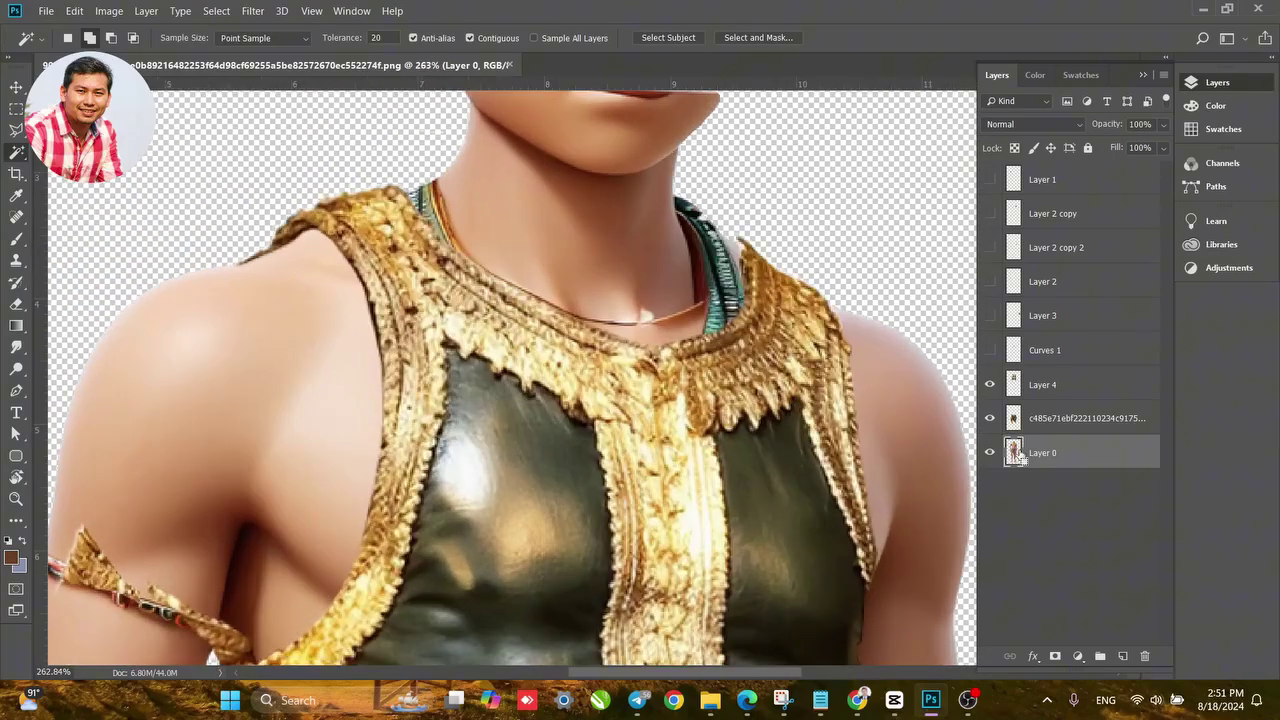
Load Layer 0's contents as a selection to find stray pixels beside the neck, and activate the Eraser tool.
{"action": "left_click", "coordinate": [1014, 453], "text": "ctrl"}
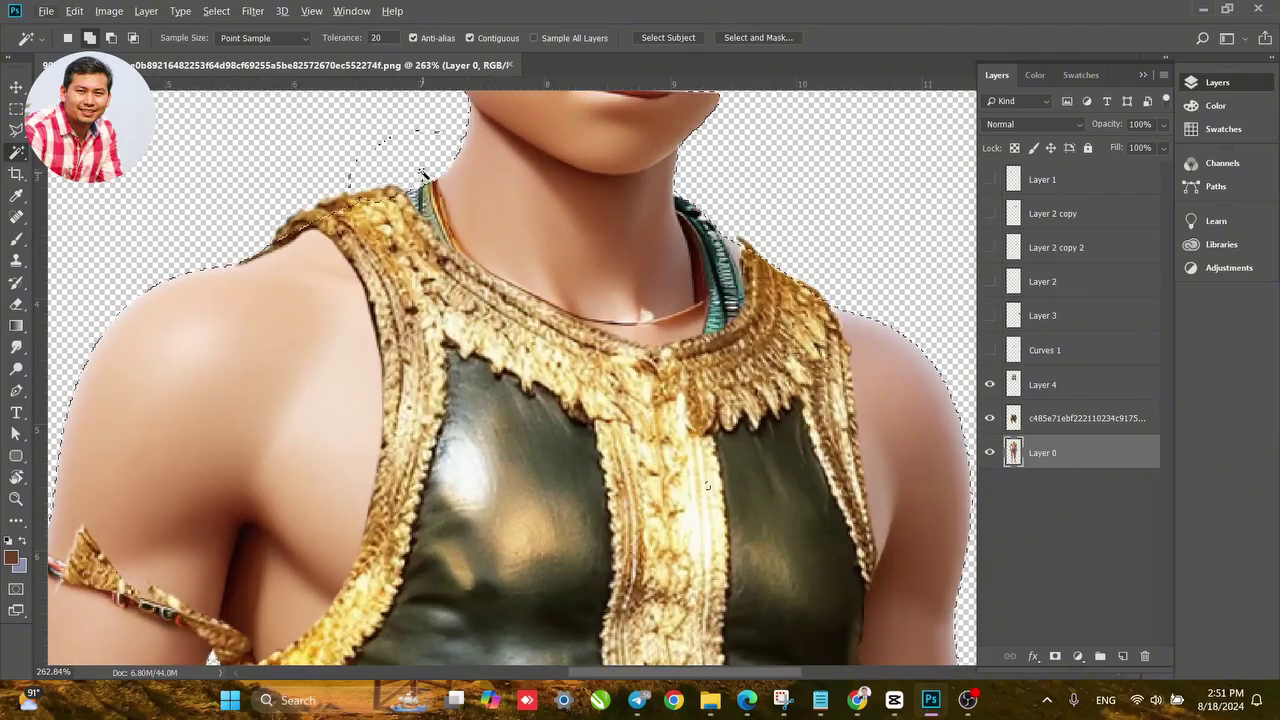
{"action": "scroll", "coordinate": [462, 205], "scroll_direction": "left", "scroll_amount": 2}
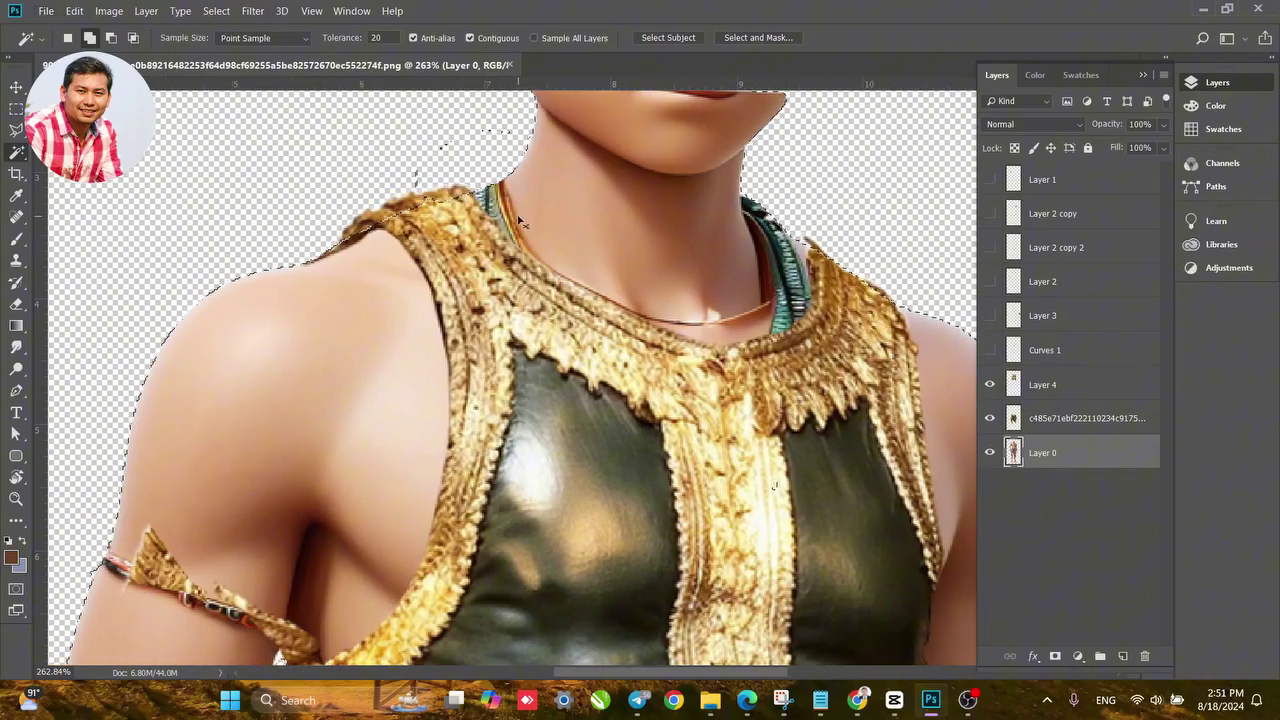
{"action": "scroll", "coordinate": [510, 235], "scroll_direction": "left", "scroll_amount": 2}
{"action": "scroll", "coordinate": [600, 420], "scroll_direction": "up", "scroll_amount": 1}
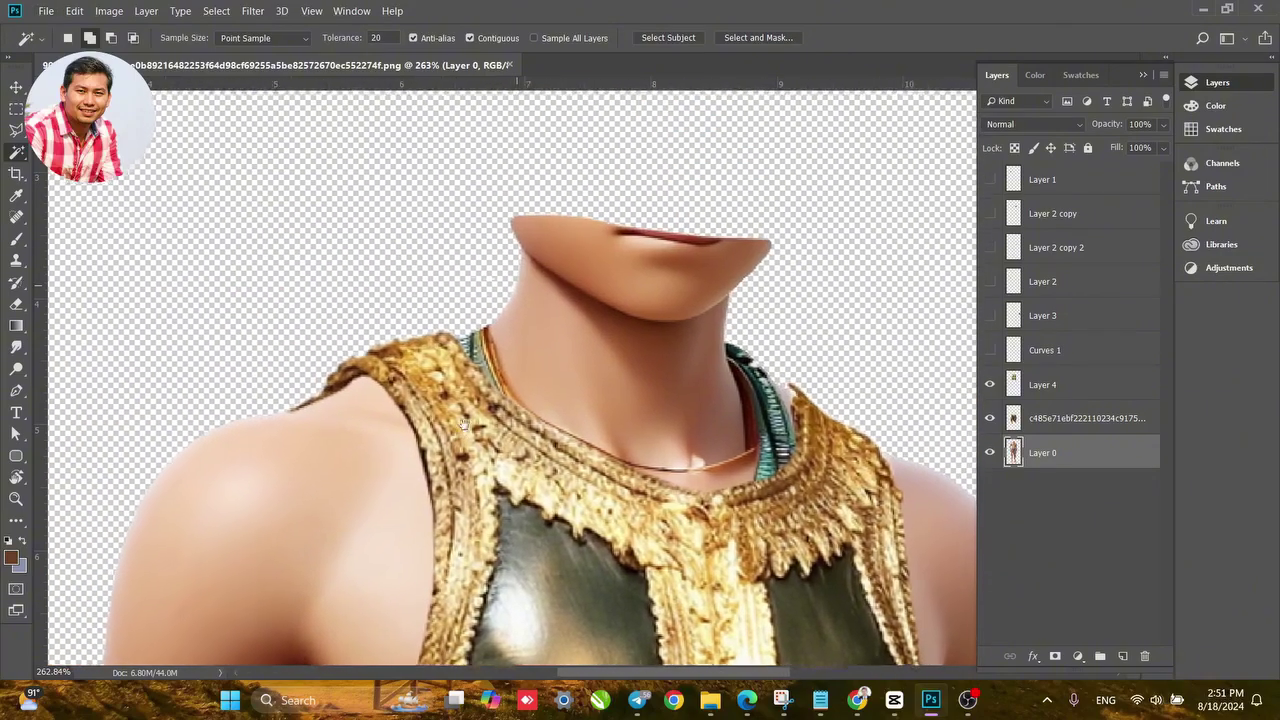
{"action": "scroll", "coordinate": [551, 364], "scroll_direction": "up", "scroll_amount": 4}
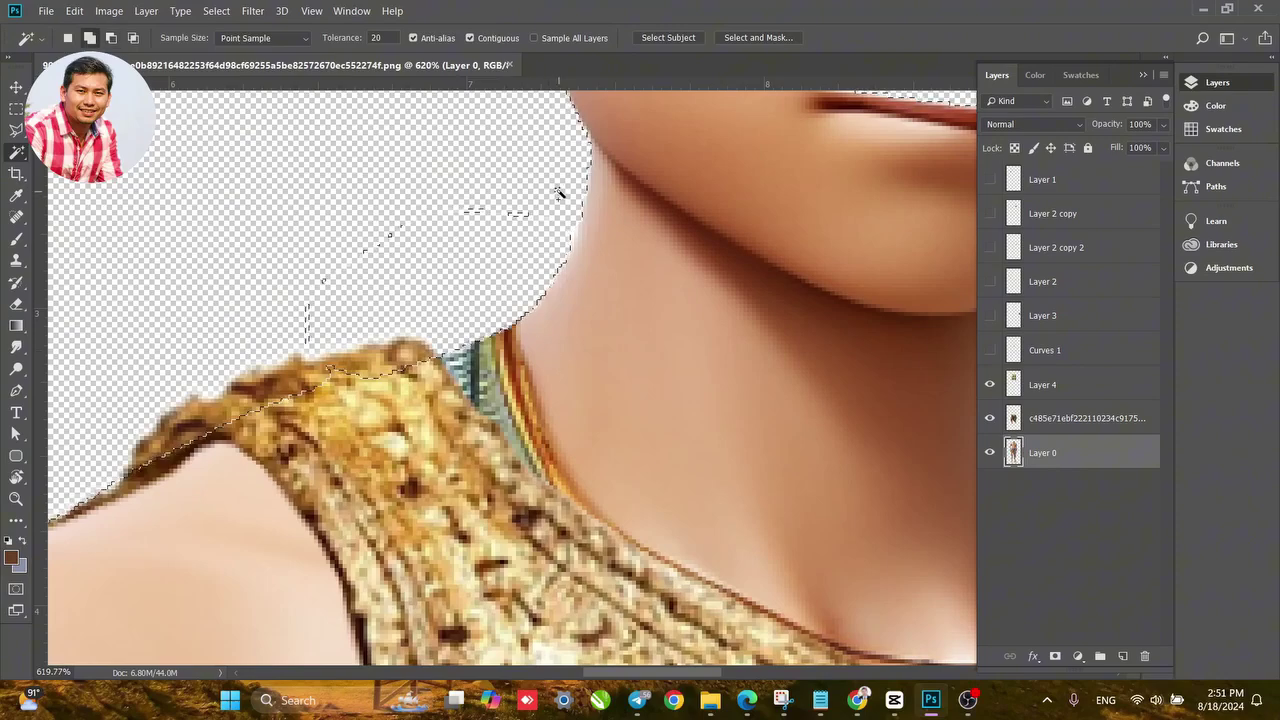
{"action": "left_click", "coordinate": [16, 304]}
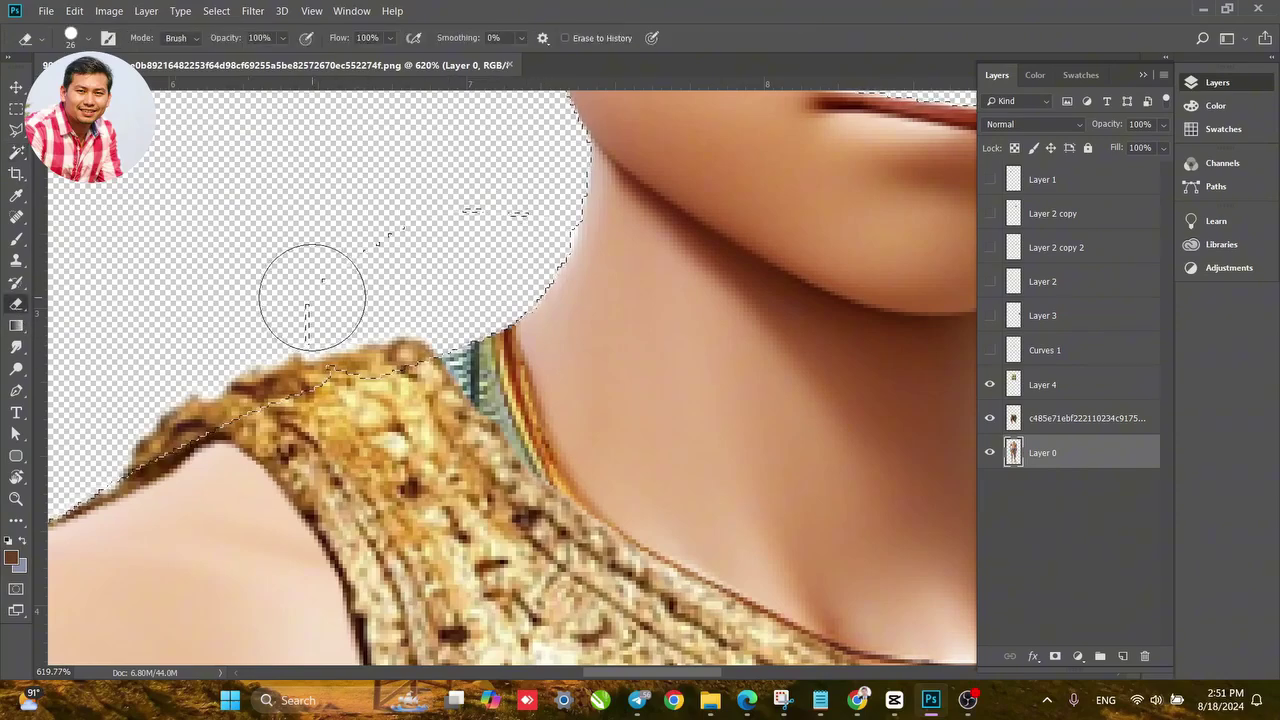
Inspect the body's selected outline and the armor's fit from the neck down to the waist and hands.
{"action": "scroll", "coordinate": [349, 277], "scroll_direction": "down", "scroll_amount": 5}
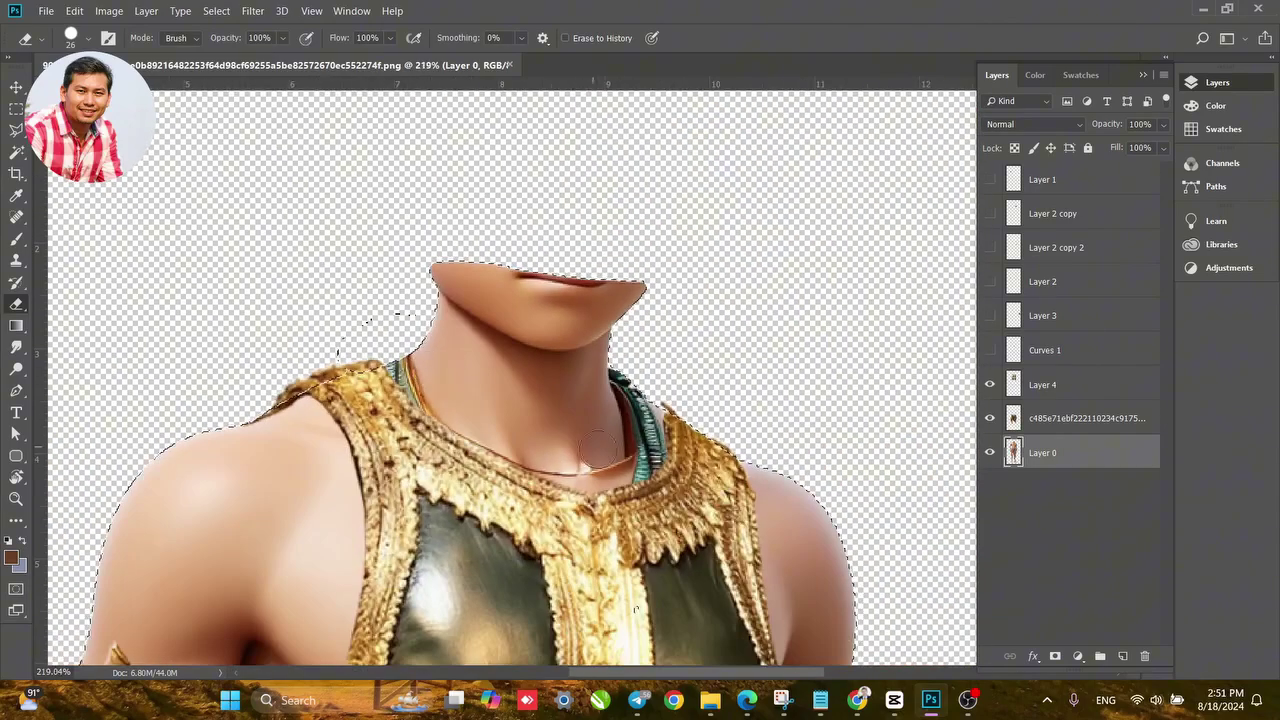
{"action": "left_click_drag", "start_coordinate": [600, 590], "coordinate": [530, 120]}
{"action": "left_click_drag", "start_coordinate": [570, 494], "coordinate": [529, 213]}
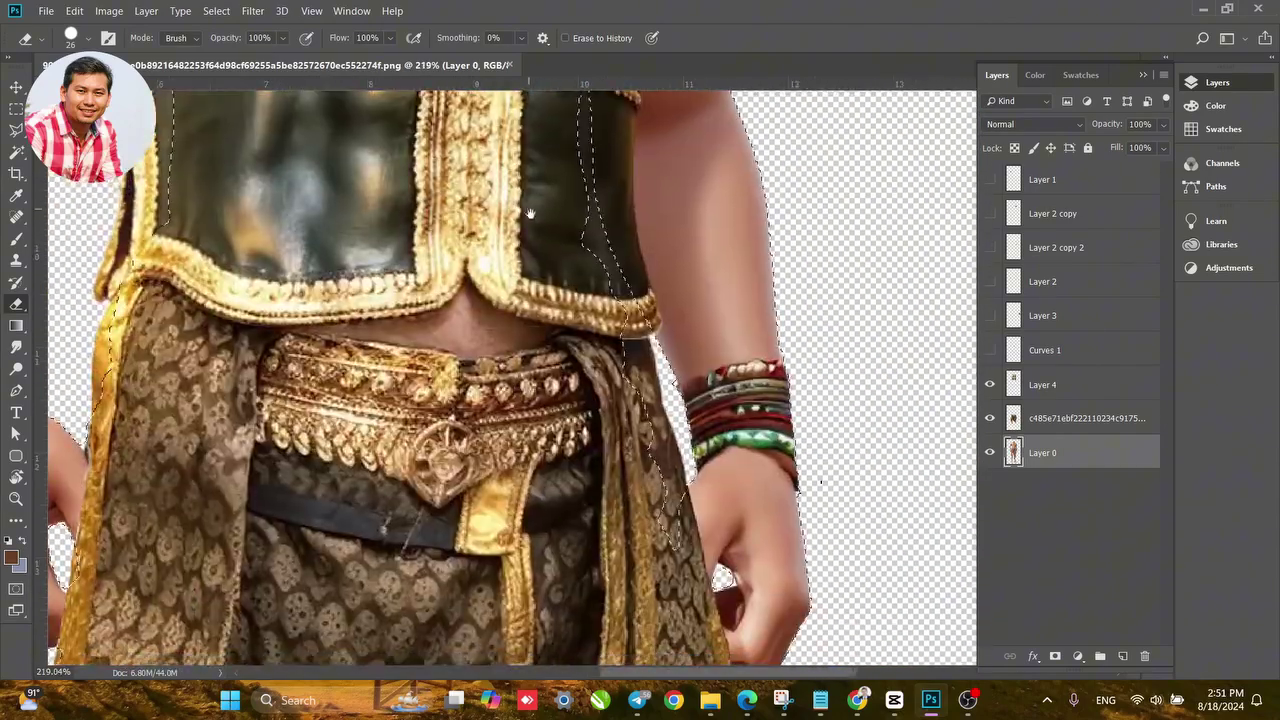
{"action": "left_click_drag", "start_coordinate": [540, 288], "coordinate": [560, 340]}
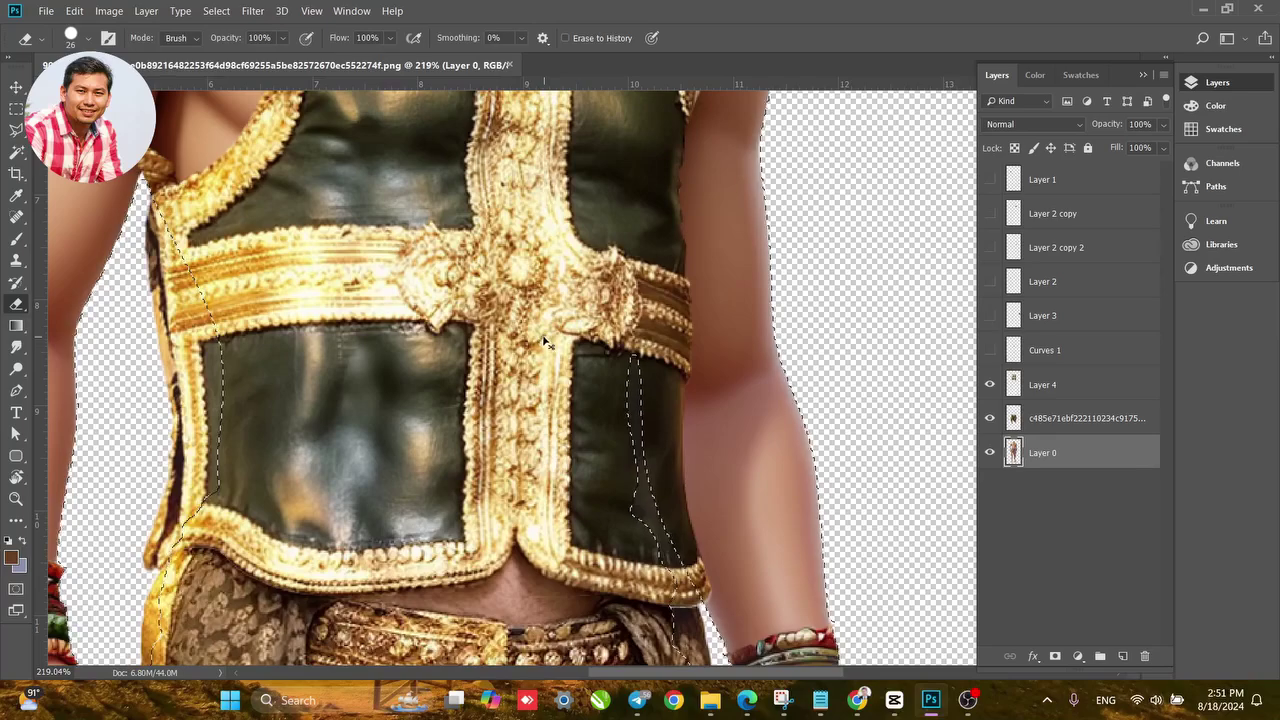
{"action": "scroll", "coordinate": [543, 345], "scroll_direction": "down", "scroll_amount": 3}
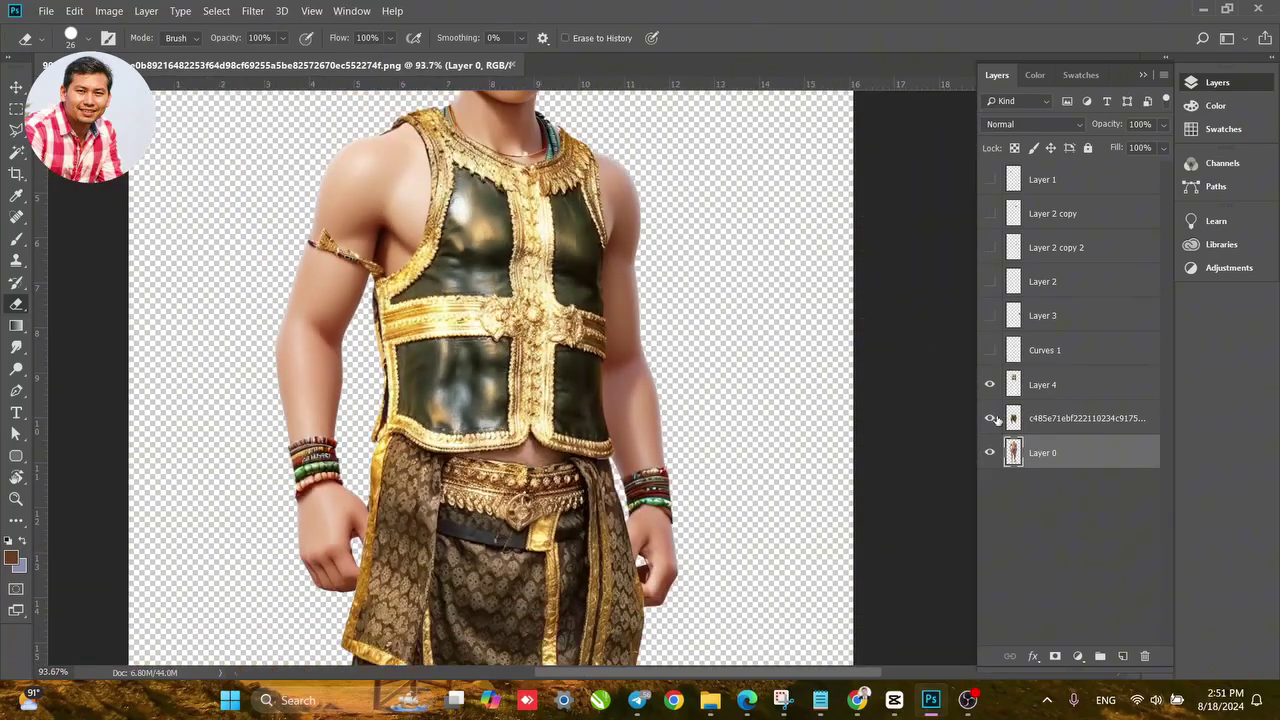
Compare the body with and without the costume layers, leaving the patterned skirt layer hidden and Layer 4's armor vest shown.
{"action": "left_click", "coordinate": [993, 419]}
{"action": "left_click", "coordinate": [994, 388]}
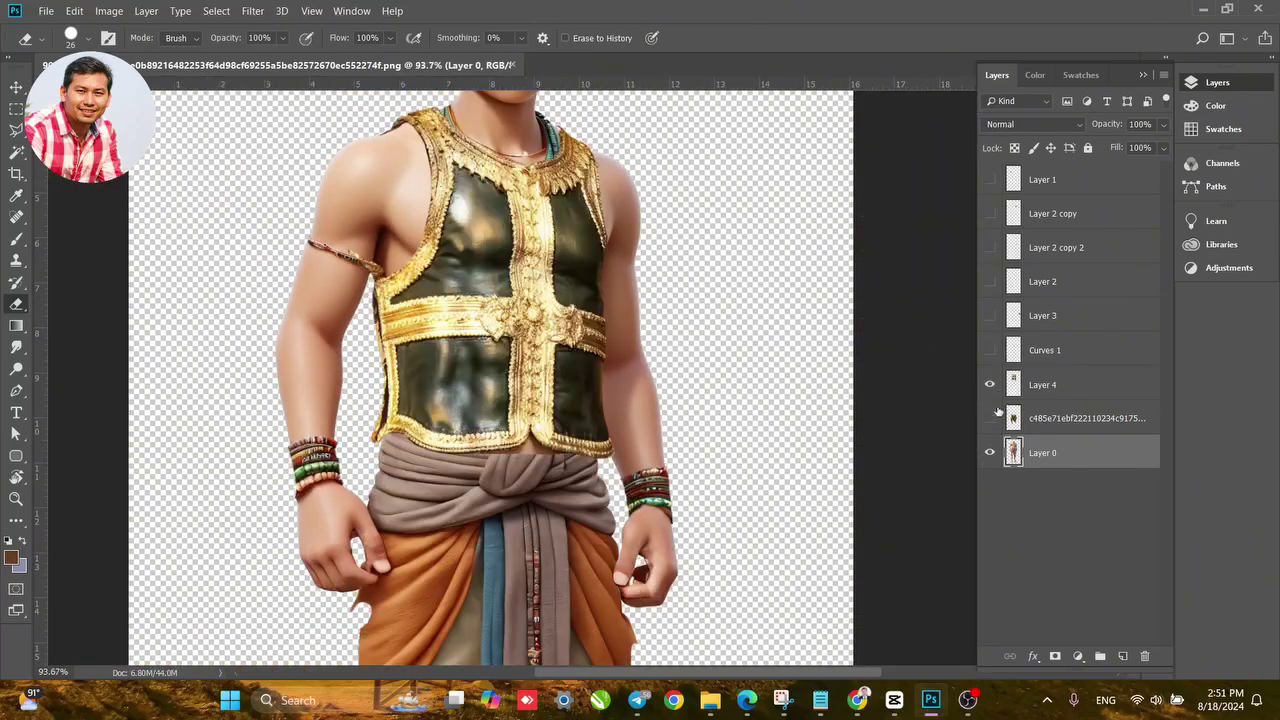
{"action": "left_click", "coordinate": [991, 420]}
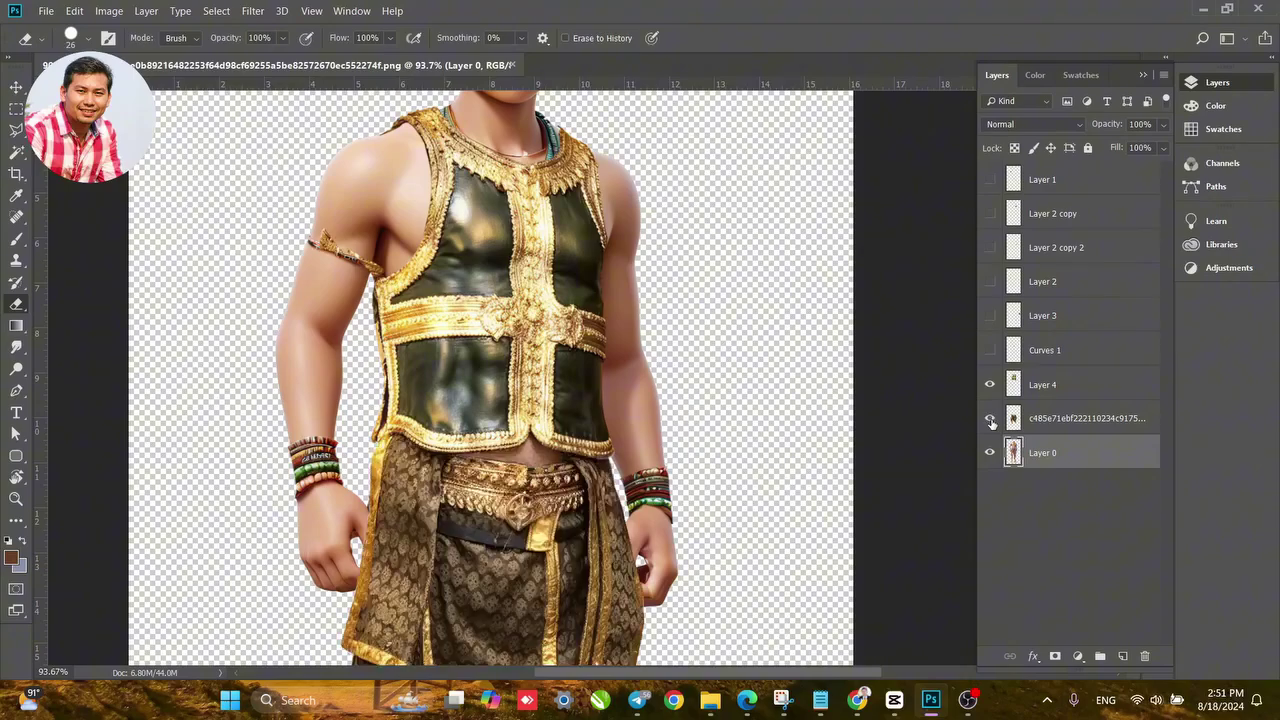
{"action": "left_click", "coordinate": [991, 421]}
{"action": "left_click", "coordinate": [990, 385]}
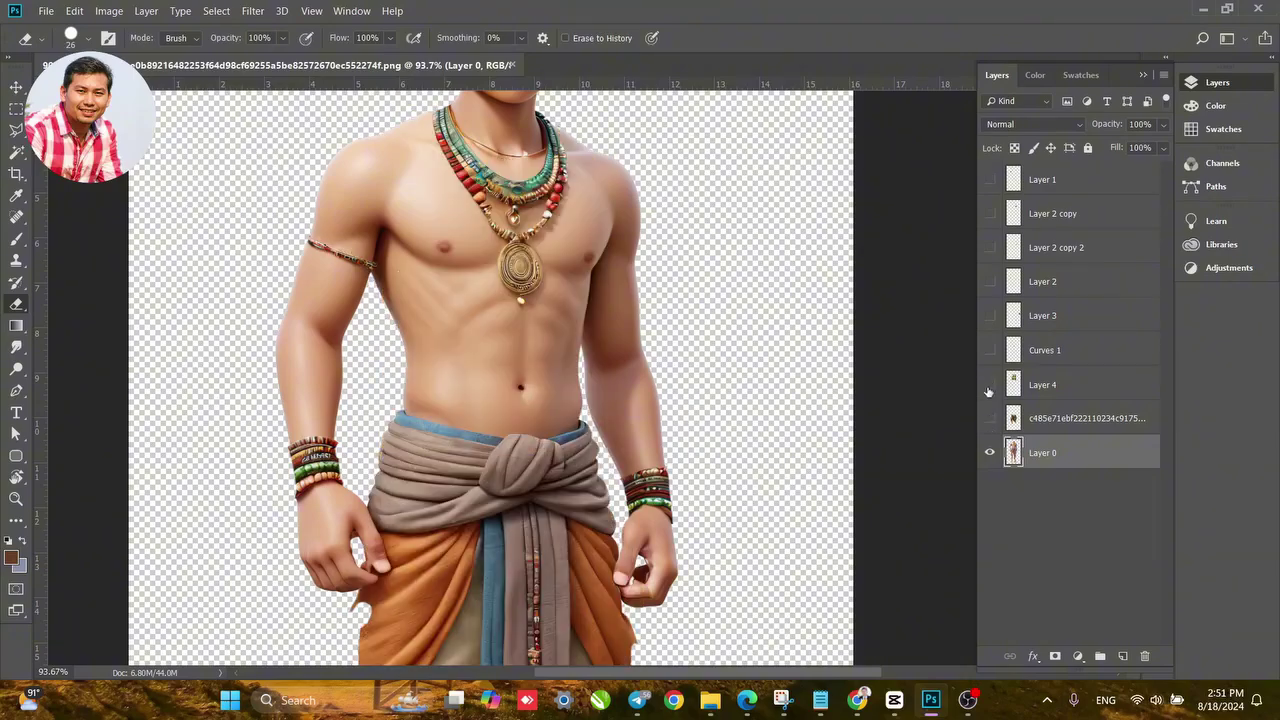
{"action": "left_click", "coordinate": [989, 388]}
{"action": "left_click", "coordinate": [989, 388]}
{"action": "left_click", "coordinate": [989, 388]}
{"action": "left_click", "coordinate": [989, 388]}
{"action": "left_click", "coordinate": [989, 388]}
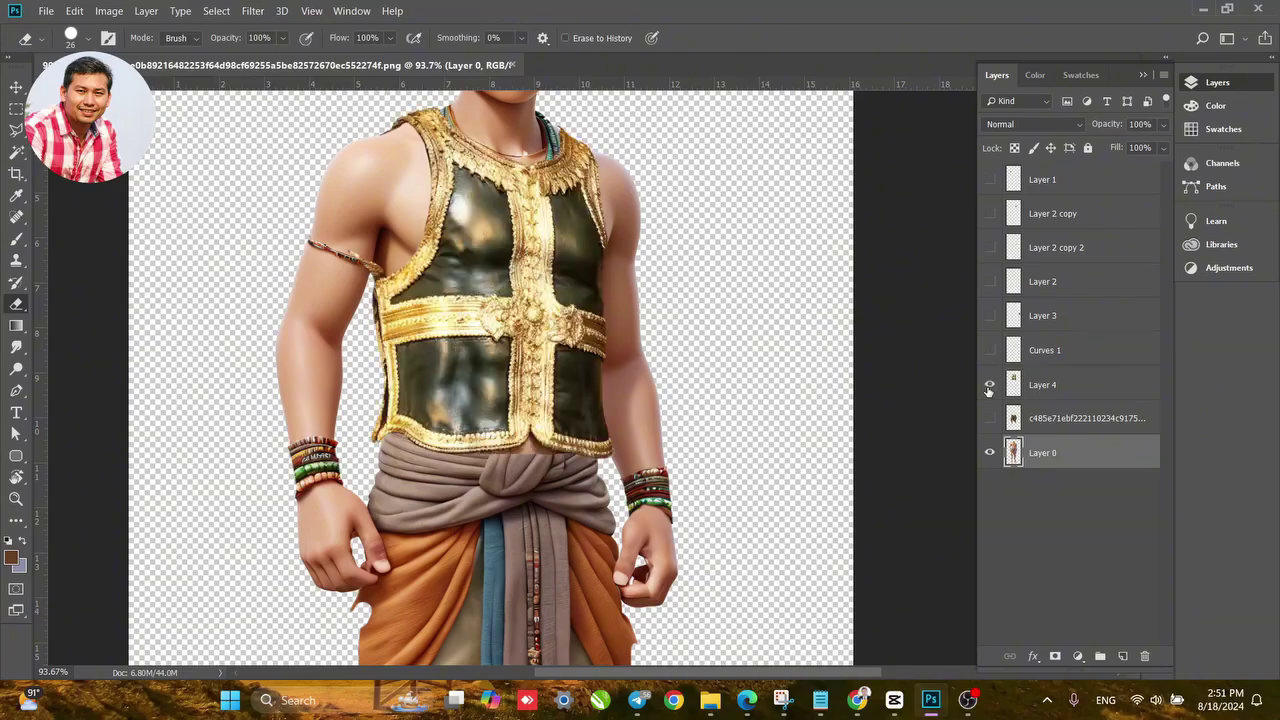
Examine the vest-clad figure as a whole and up close around the neck for leftover necklace parts.
{"action": "key", "text": "ctrl+0"}
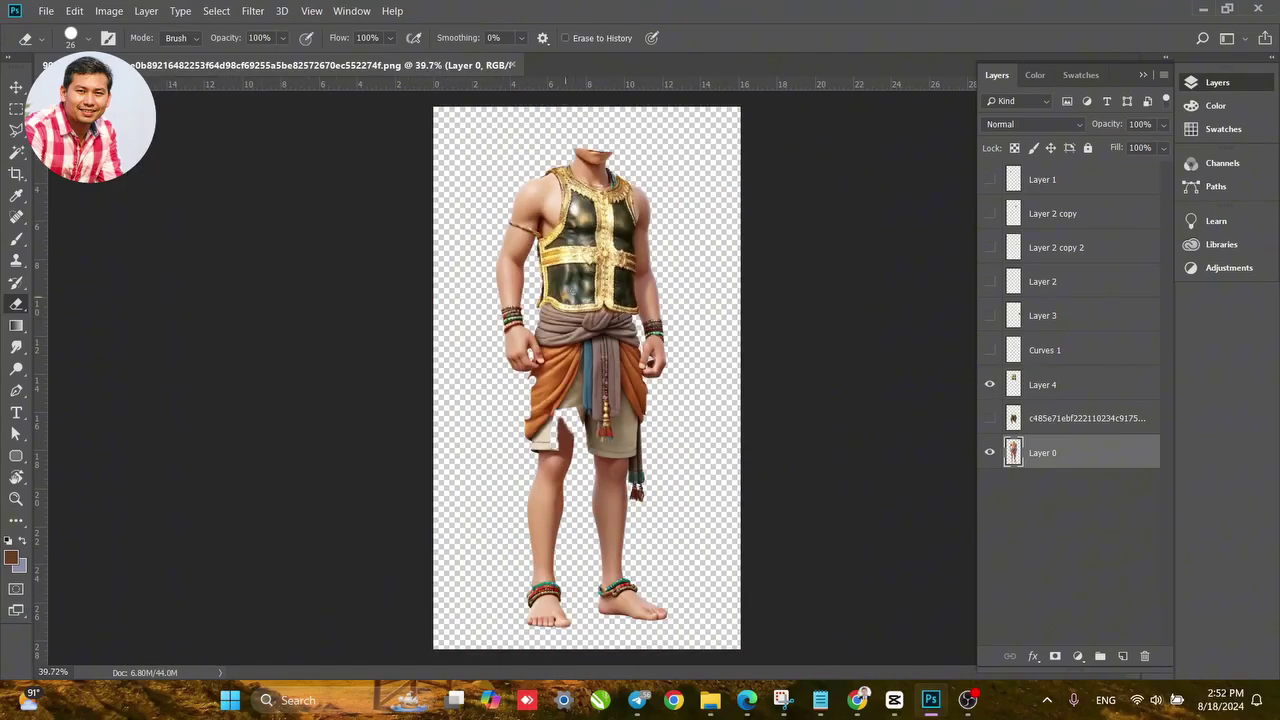
{"action": "scroll", "coordinate": [581, 260], "scroll_direction": "up", "scroll_amount": 4}
{"action": "scroll", "coordinate": [587, 181], "scroll_direction": "up", "scroll_amount": 2}
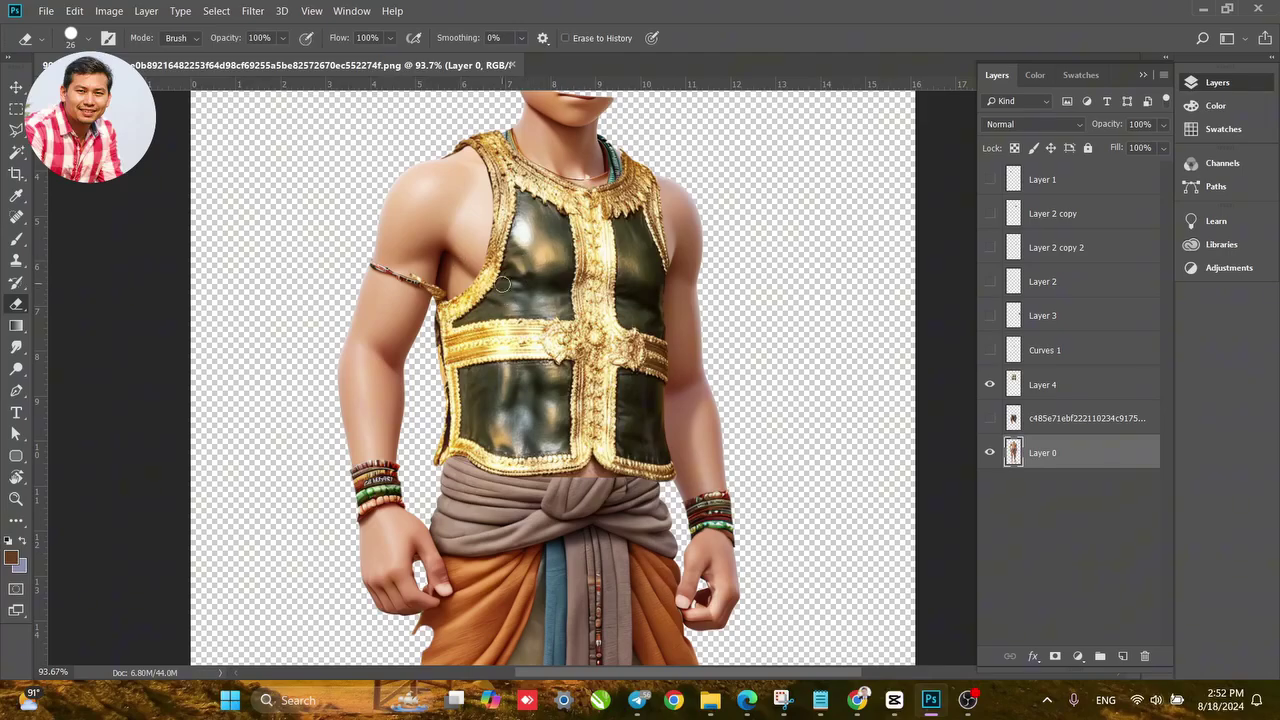
{"action": "scroll", "coordinate": [531, 290], "scroll_direction": "up", "scroll_amount": 2}
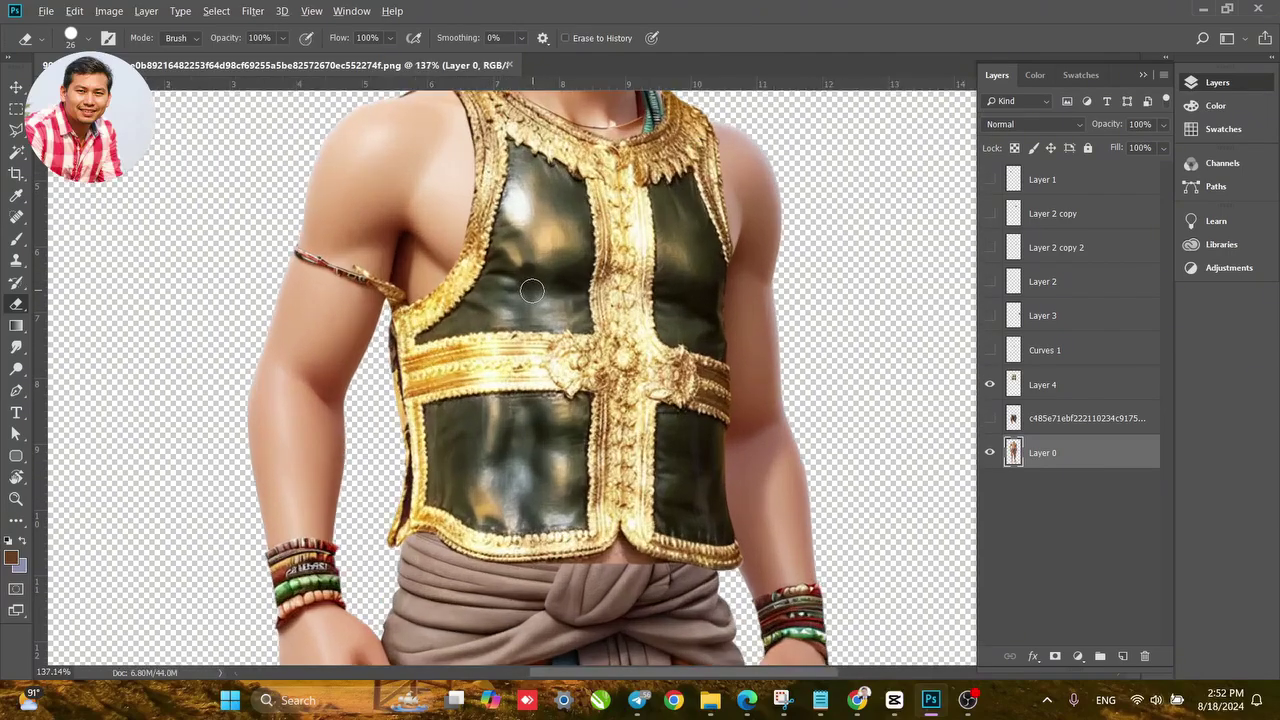
{"action": "scroll", "coordinate": [531, 290], "scroll_direction": "down", "scroll_amount": 4}
{"action": "scroll", "coordinate": [730, 372], "scroll_direction": "down", "scroll_amount": 3}
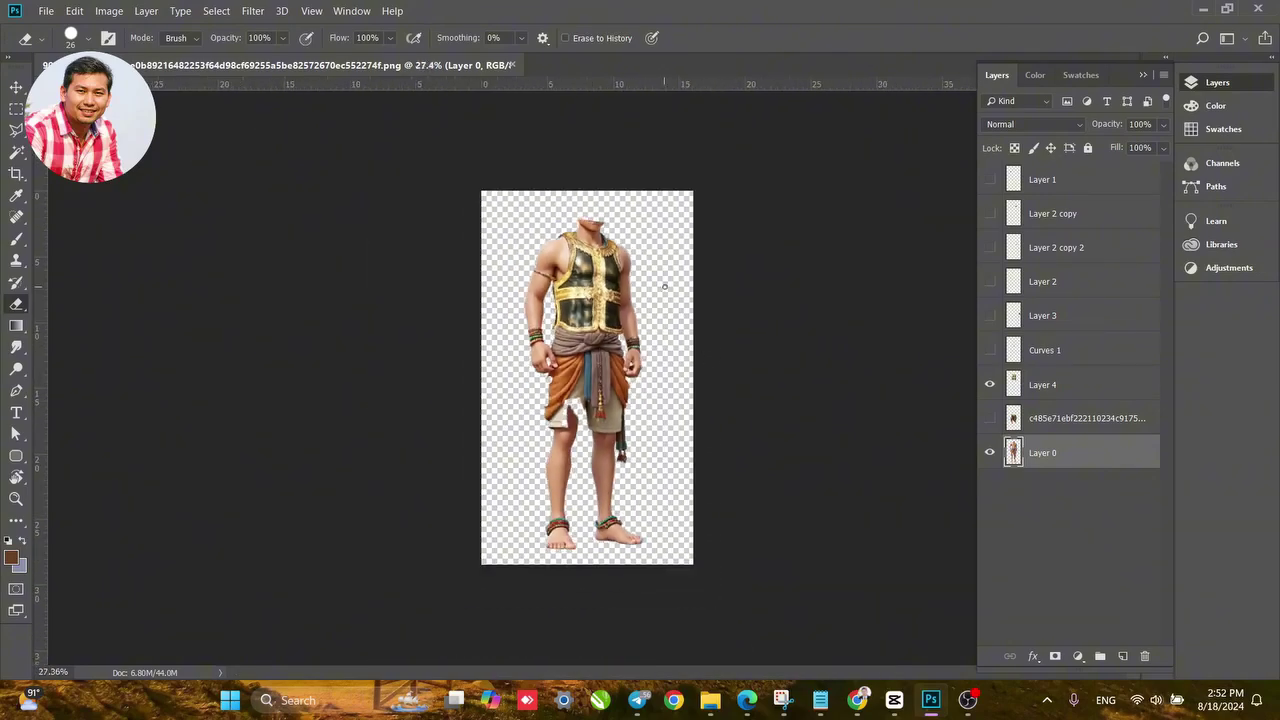
{"action": "scroll", "coordinate": [664, 287], "scroll_direction": "up", "scroll_amount": 4}
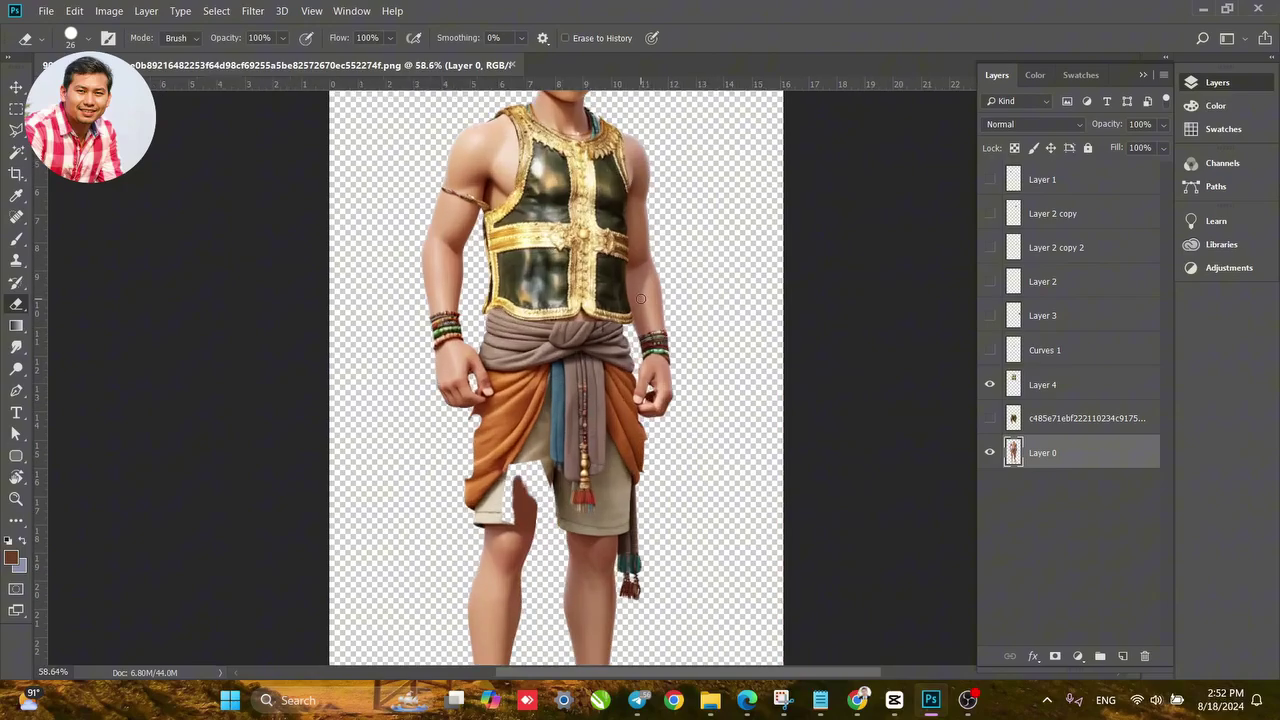
{"action": "left_click_drag", "start_coordinate": [640, 291], "coordinate": [589, 342]}
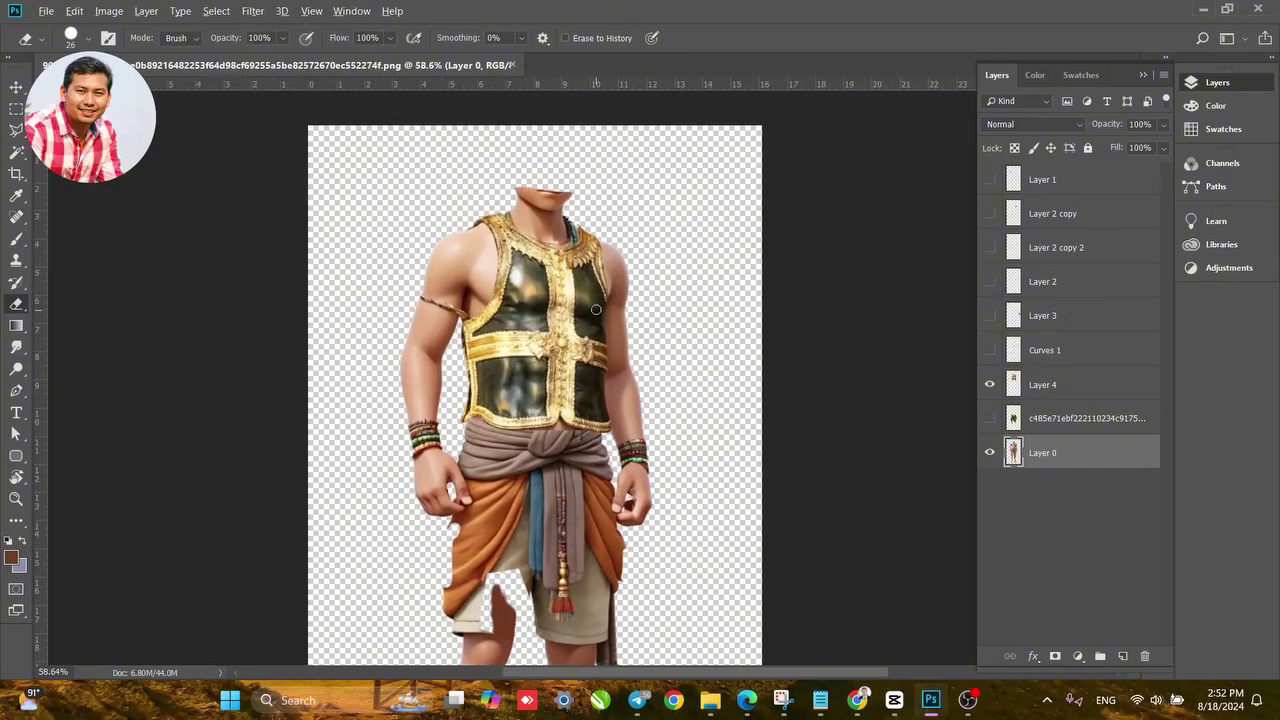
{"action": "scroll", "coordinate": [595, 304], "scroll_direction": "up", "scroll_amount": 5}
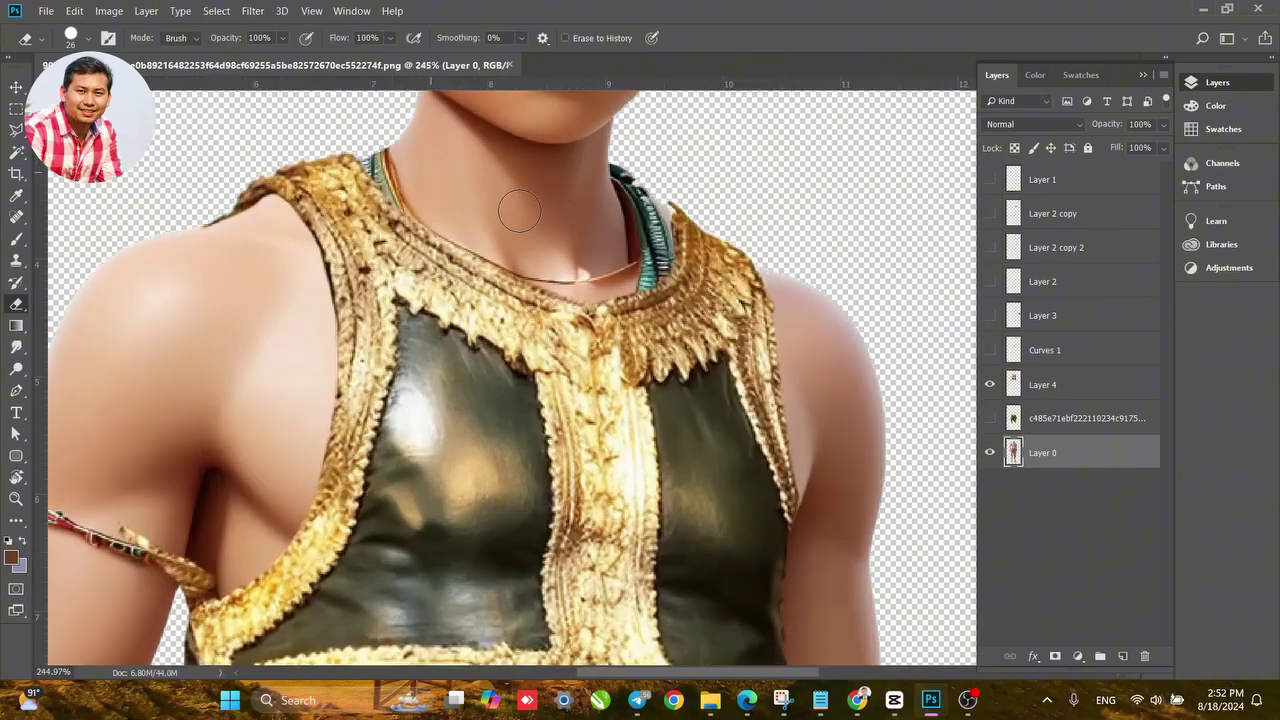
{"action": "scroll", "coordinate": [505, 250], "scroll_direction": "up", "scroll_amount": 4}
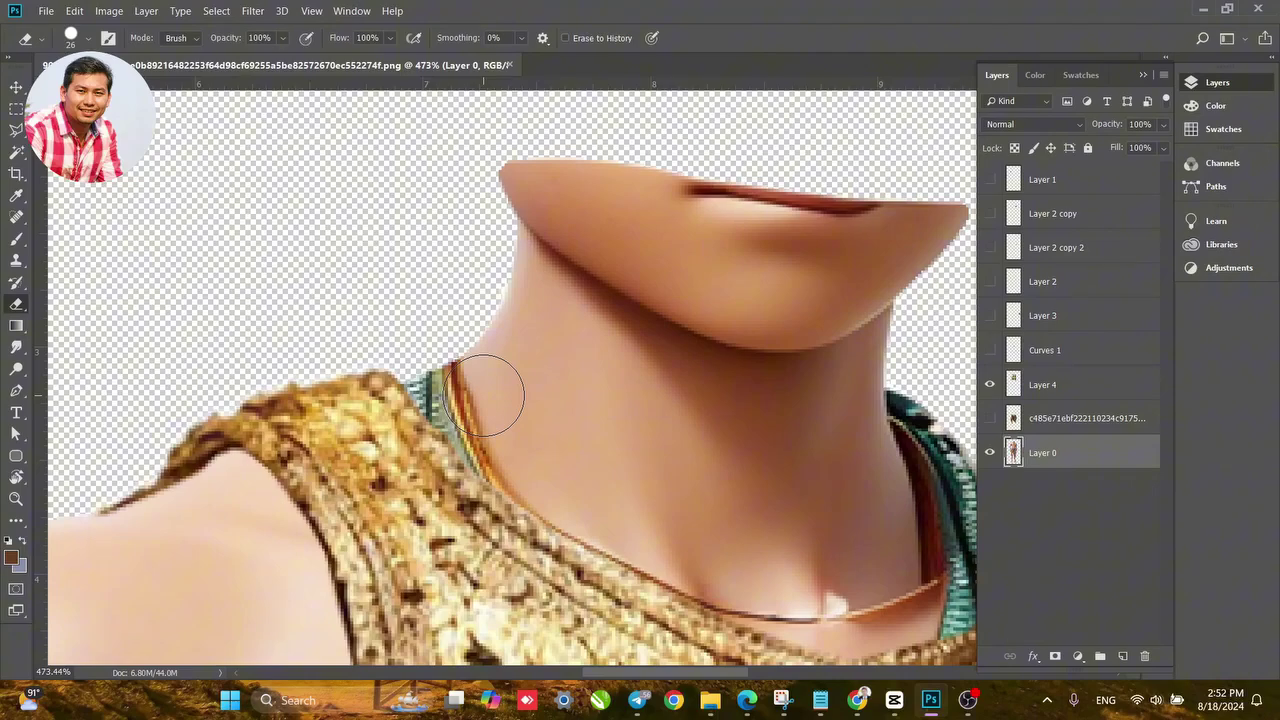
Load Layer 0's contents as a selection and set the Clone Stamp brush size to 10 px.
{"action": "left_click", "coordinate": [1012, 453], "text": "ctrl"}
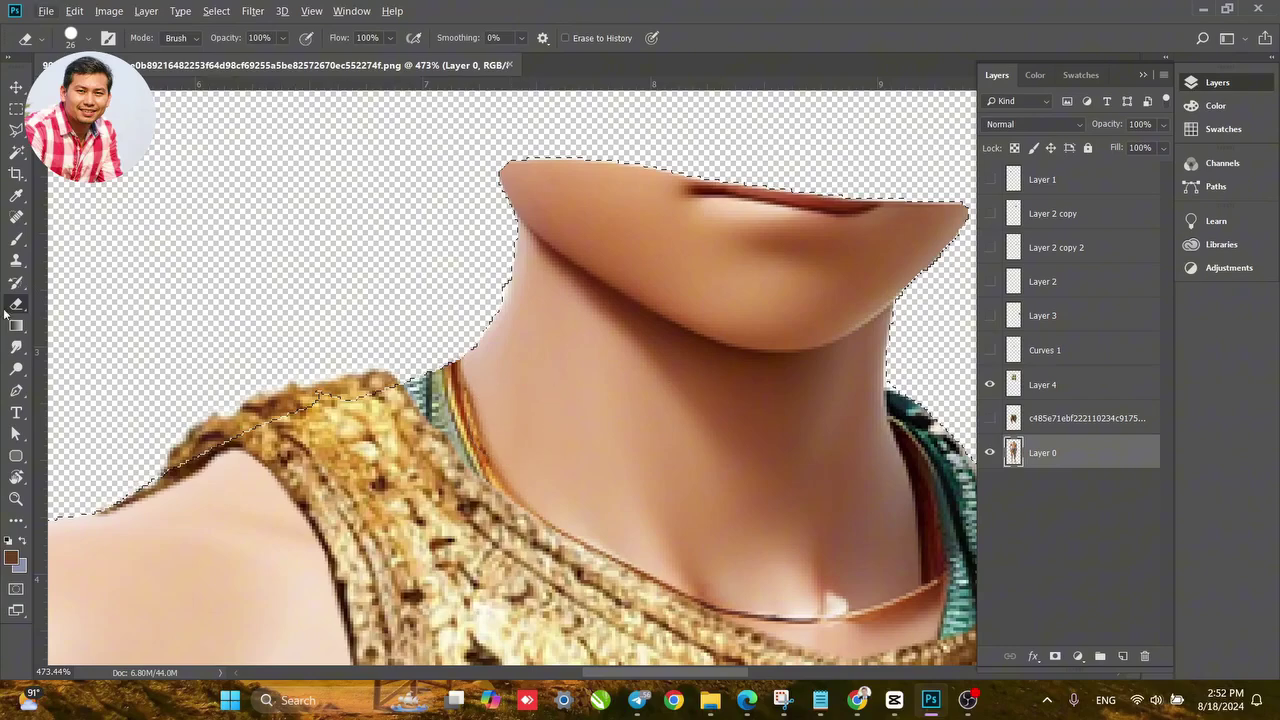
{"action": "key", "text": "s"}
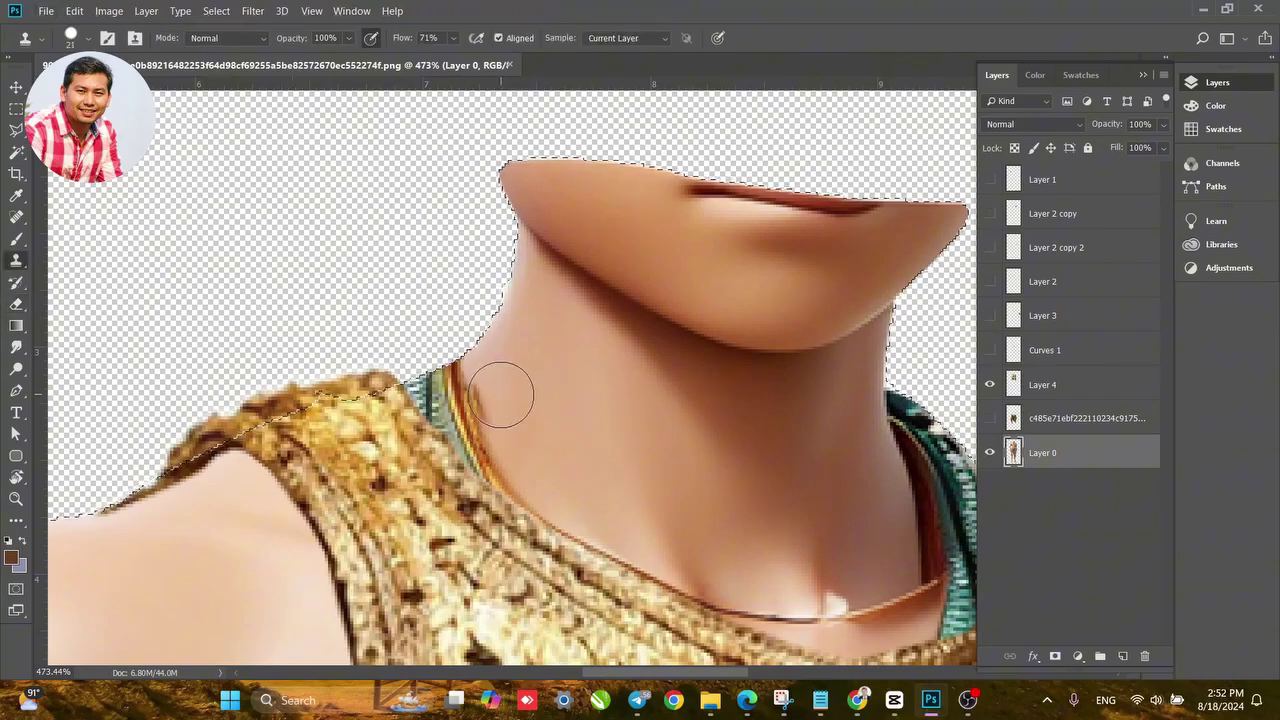
{"action": "right_click", "coordinate": [500, 392]}
{"action": "left_click_drag", "start_coordinate": [598, 434], "coordinate": [593, 433]}
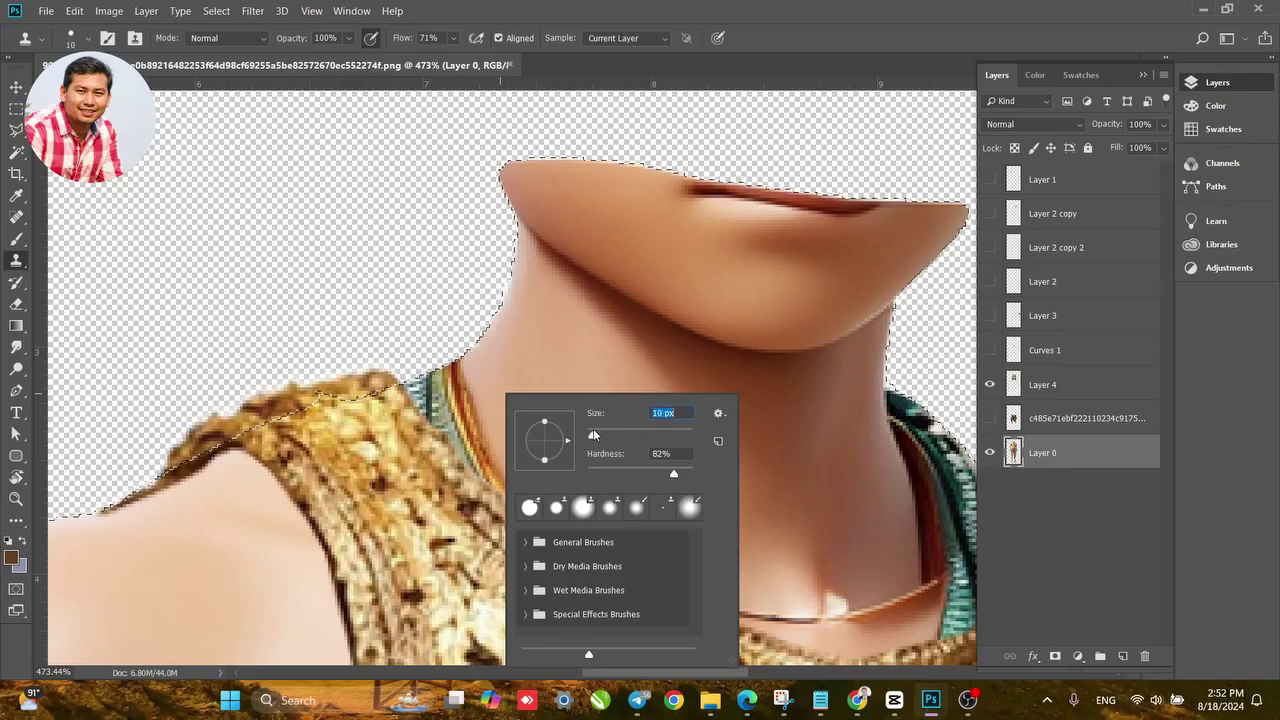
Clone neck skin over the teal and gold necklace remnants between the neck and the collar's shoulder edge on Layer 0.
{"action": "left_click", "coordinate": [475, 387]}
{"action": "mouse_move", "coordinate": [473, 399]}
{"action": "left_mouse_down"}
{"action": "mouse_move", "coordinate": [500, 469]}
{"action": "mouse_move", "coordinate": [477, 429]}
{"action": "mouse_move", "coordinate": [479, 452]}
{"action": "mouse_move", "coordinate": [460, 439]}
{"action": "mouse_move", "coordinate": [463, 374]}
{"action": "mouse_move", "coordinate": [439, 429]}
{"action": "mouse_move", "coordinate": [452, 371]}
{"action": "mouse_move", "coordinate": [442, 385]}
{"action": "mouse_move", "coordinate": [460, 381]}
{"action": "mouse_move", "coordinate": [416, 394]}
{"action": "mouse_move", "coordinate": [436, 445]}
{"action": "left_mouse_up"}
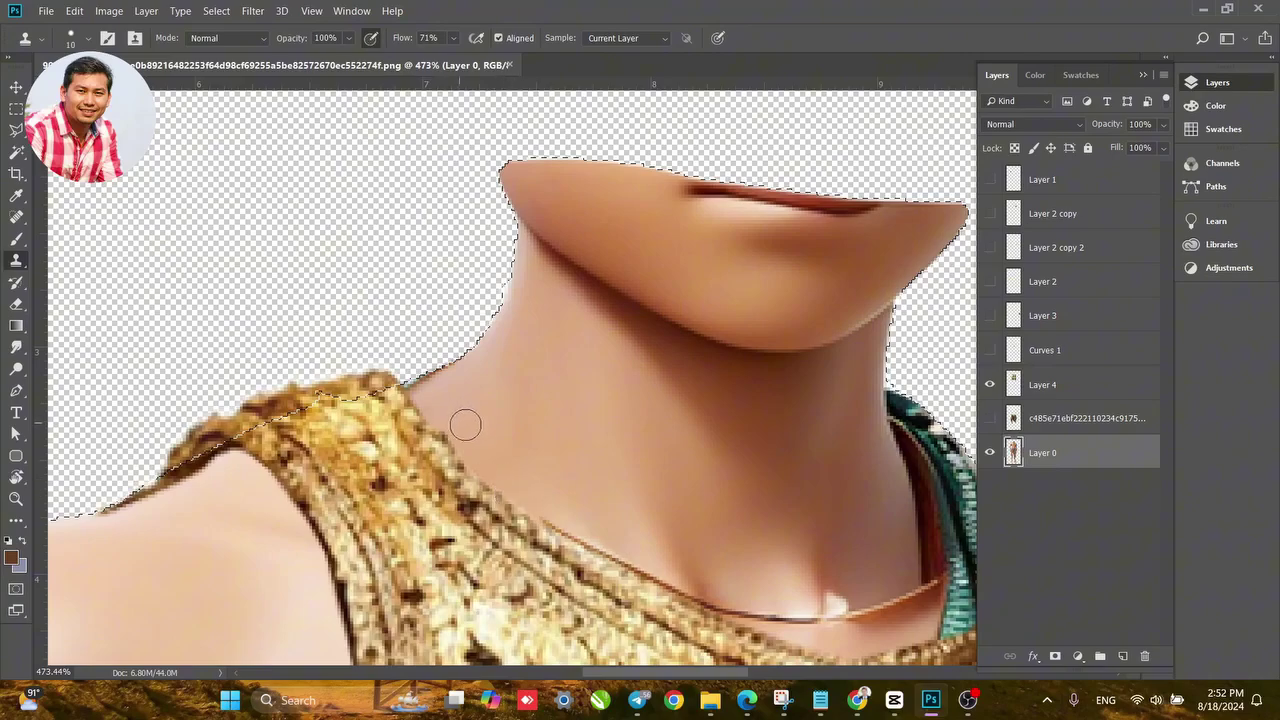
{"action": "left_click_drag", "start_coordinate": [565, 522], "coordinate": [583, 537]}
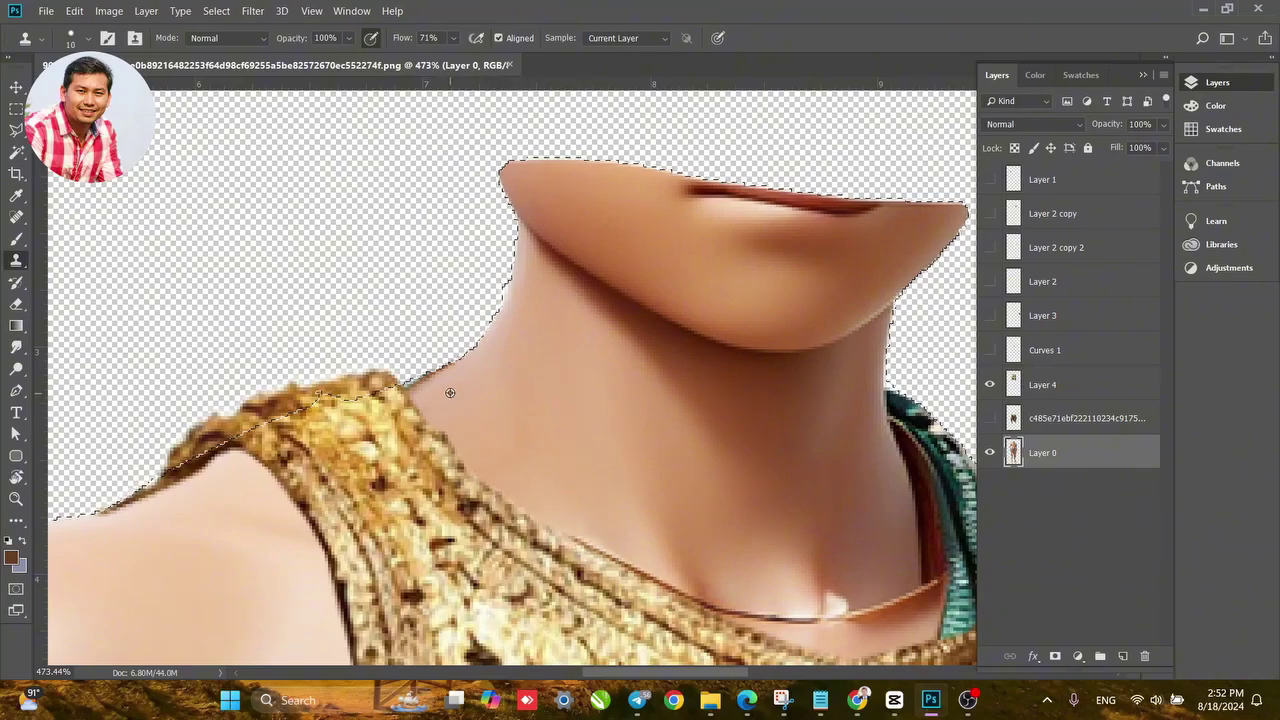
{"action": "left_click", "coordinate": [456, 383], "text": "alt"}
{"action": "mouse_move", "coordinate": [457, 368]}
{"action": "left_mouse_down"}
{"action": "mouse_move", "coordinate": [400, 389]}
{"action": "mouse_move", "coordinate": [440, 398]}
{"action": "left_mouse_up"}
{"action": "left_click", "coordinate": [459, 383], "text": "alt"}
Clone nearby skin over the thin dark cord running along the golden collar toward the white bead.
{"action": "mouse_move", "coordinate": [617, 516]}
{"action": "left_mouse_down"}
{"action": "mouse_move", "coordinate": [532, 430]}
{"action": "mouse_move", "coordinate": [526, 469]}
{"action": "mouse_move", "coordinate": [632, 532]}
{"action": "left_mouse_up"}
{"action": "left_click", "coordinate": [520, 463], "text": "alt"}
{"action": "left_click", "coordinate": [625, 511], "text": "alt"}
{"action": "key", "text": "alt+z"}
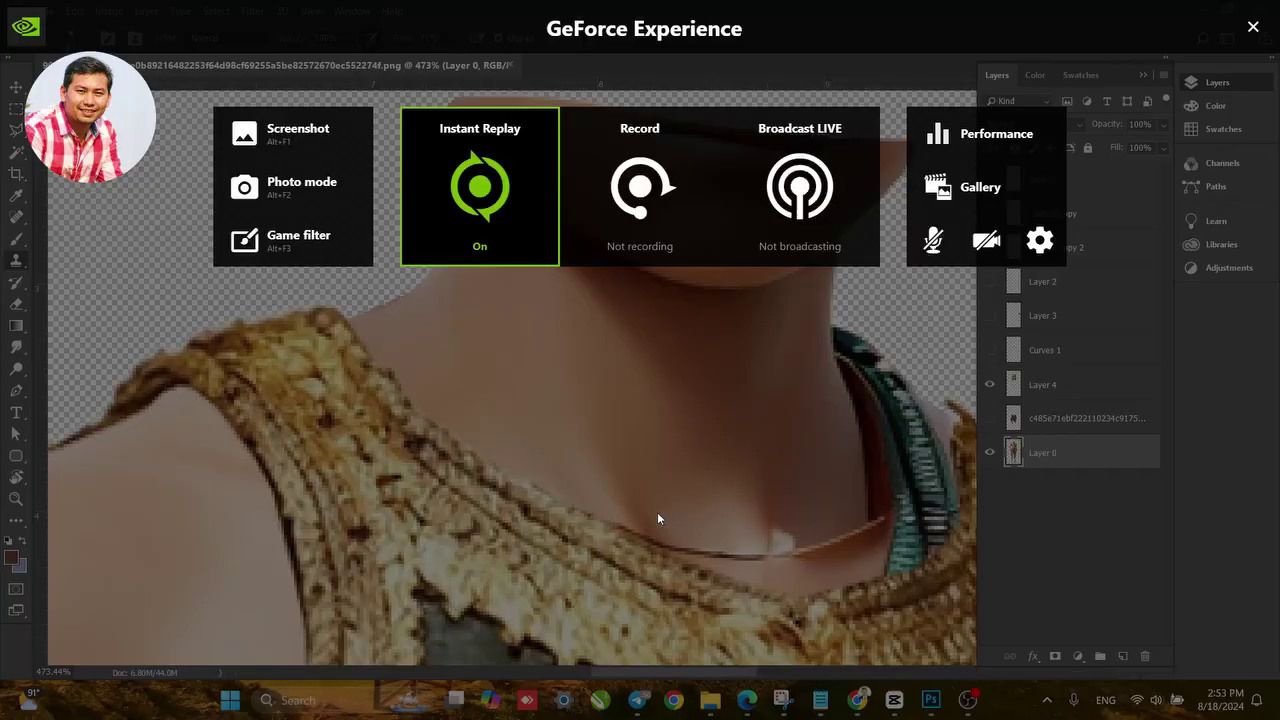
{"action": "key", "text": "alt+z"}
{"action": "scroll", "coordinate": [632, 530], "scroll_direction": "up", "scroll_amount": 3}
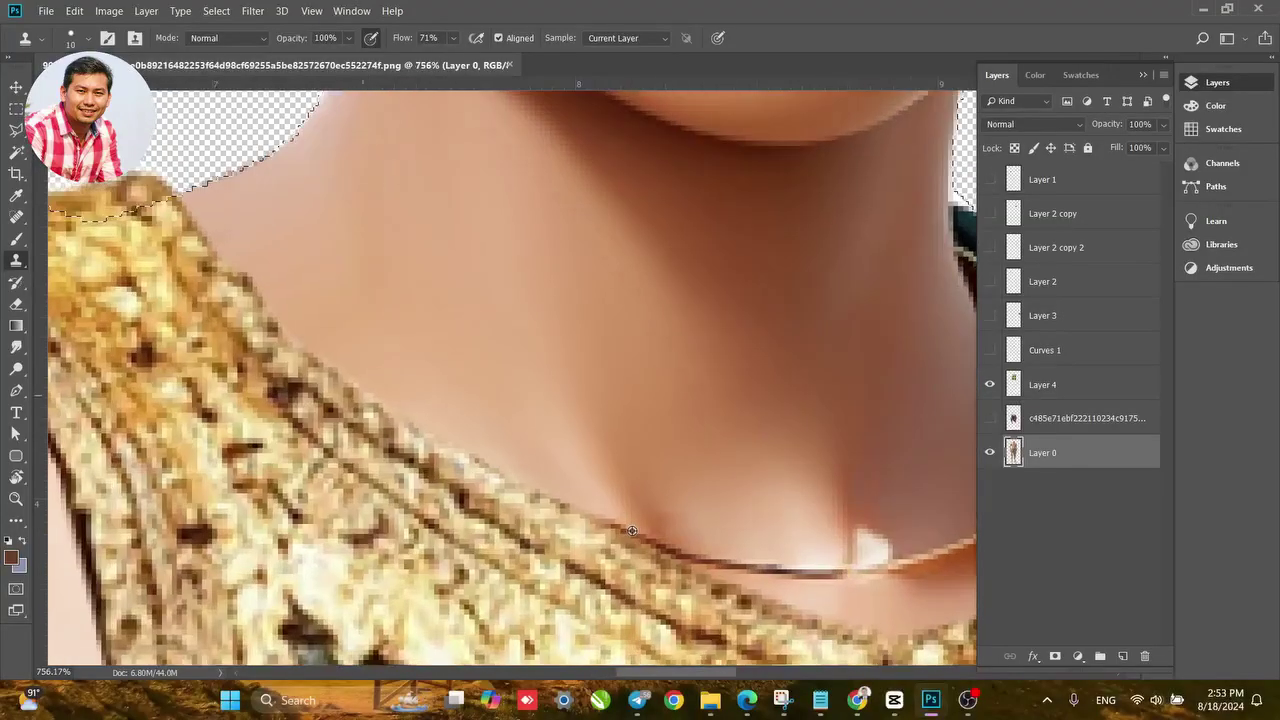
{"action": "scroll", "coordinate": [626, 513], "scroll_direction": "down", "scroll_amount": 1}
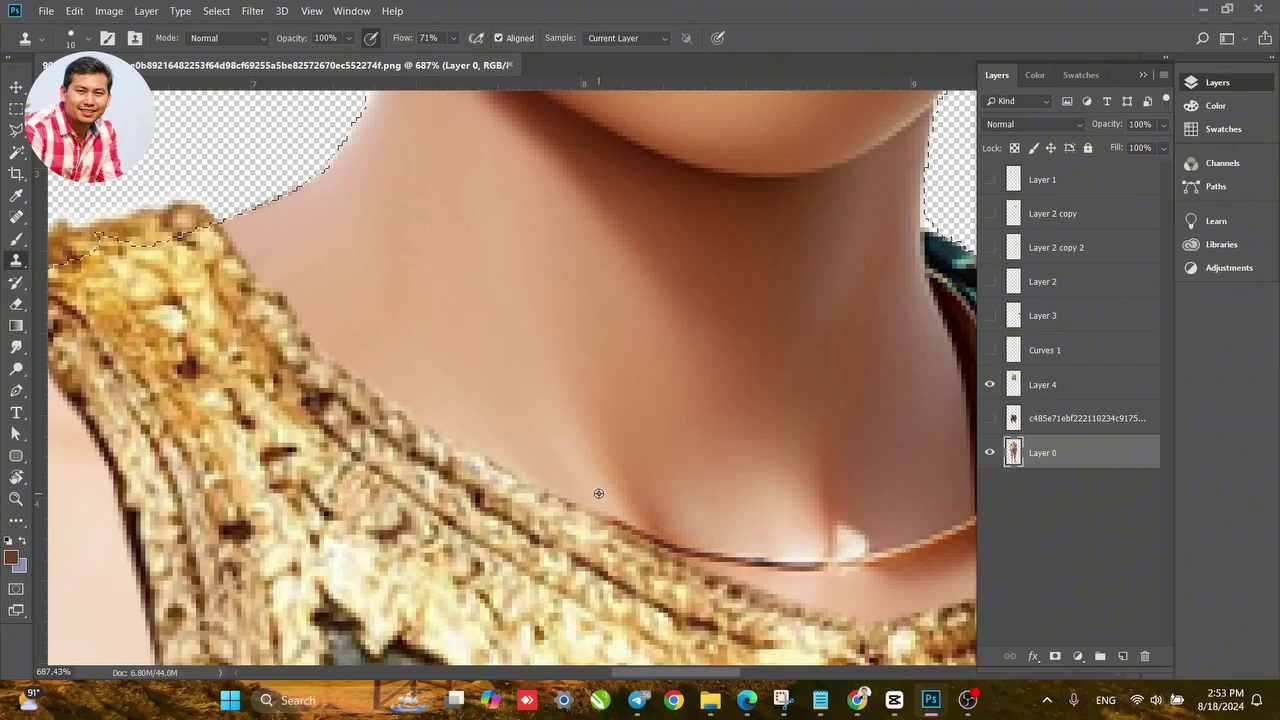
{"action": "mouse_move", "coordinate": [602, 494]}
{"action": "left_mouse_down"}
{"action": "mouse_move", "coordinate": [668, 541]}
{"action": "mouse_move", "coordinate": [753, 552]}
{"action": "mouse_move", "coordinate": [732, 550]}
{"action": "mouse_move", "coordinate": [770, 521]}
{"action": "mouse_move", "coordinate": [700, 499]}
{"action": "left_mouse_up"}
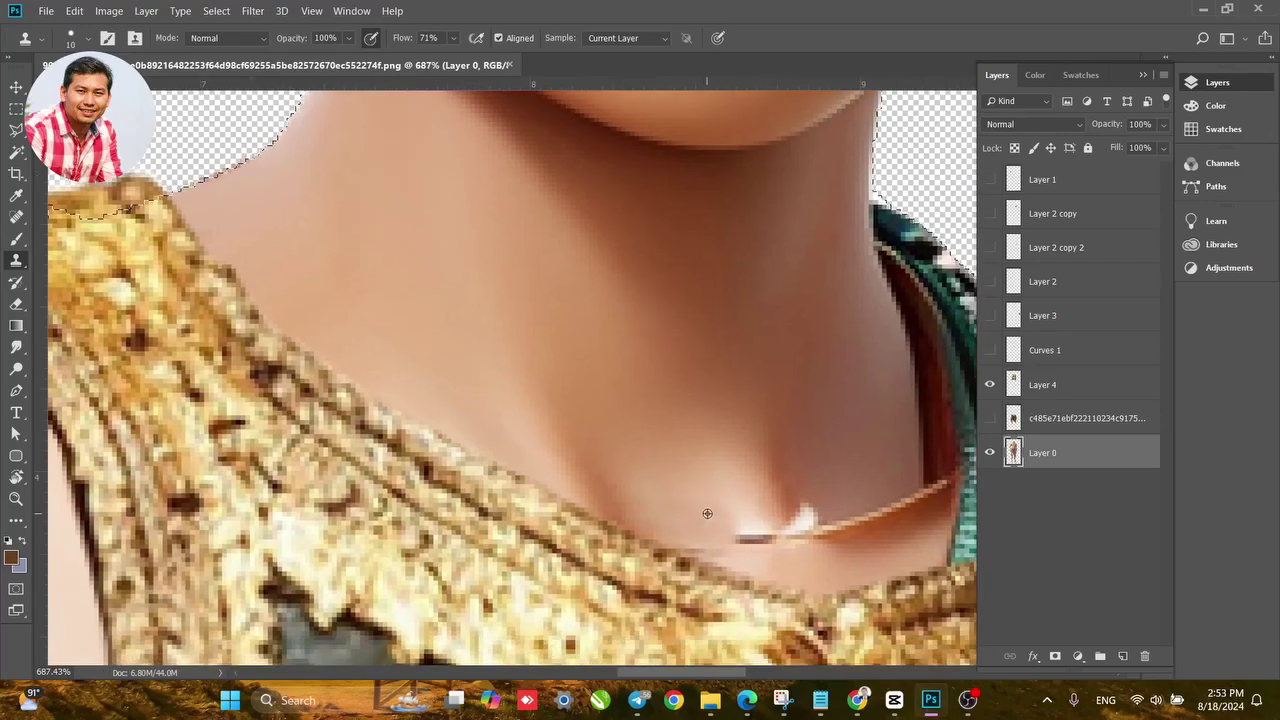
Try cloning skin over the dark cord end beside the white bead, and undo the strokes.
{"action": "left_click", "coordinate": [744, 521], "text": "alt"}
{"action": "left_click", "coordinate": [737, 529]}
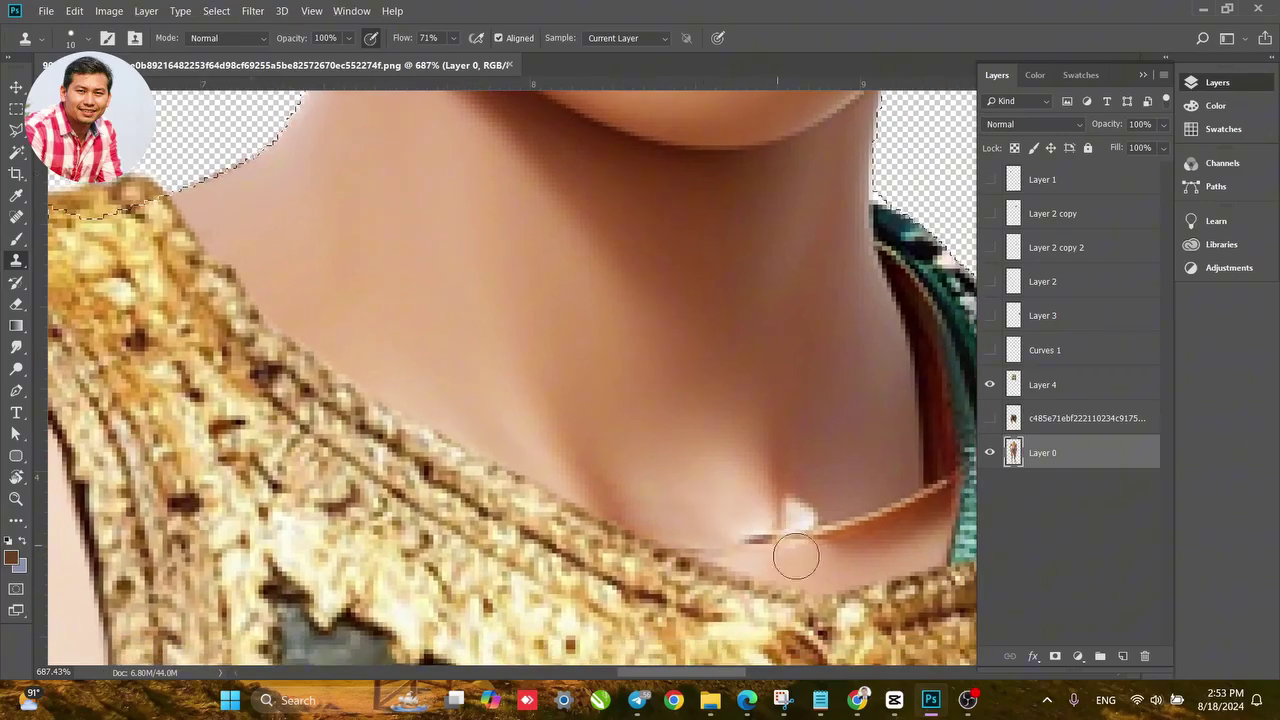
{"action": "left_click", "coordinate": [746, 525], "text": "alt"}
{"action": "left_click", "coordinate": [750, 534]}
{"action": "left_click", "coordinate": [757, 537]}
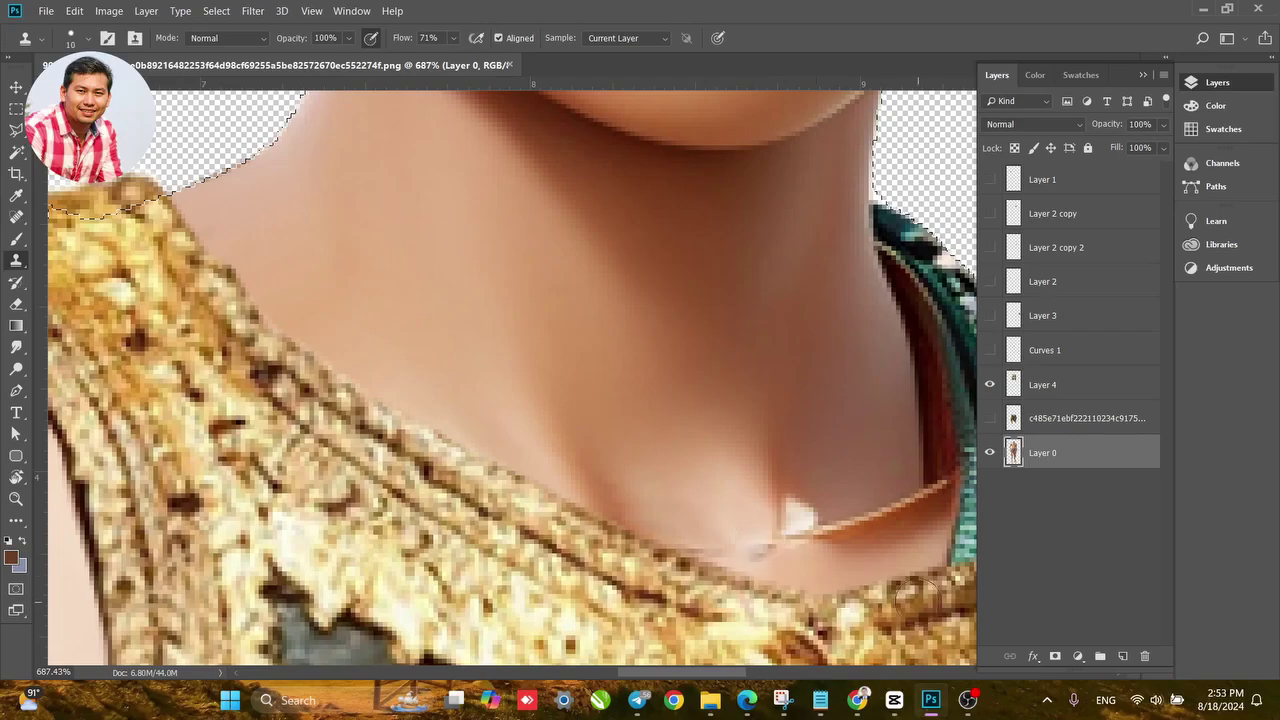
{"action": "key", "text": "ctrl+alt+z"}
{"action": "key", "text": "ctrl+alt+z"}
{"action": "left_click", "coordinate": [763, 563]}
{"action": "key", "text": "ctrl+alt+z"}
{"action": "scroll", "coordinate": [717, 526], "scroll_direction": "down", "scroll_amount": 5}
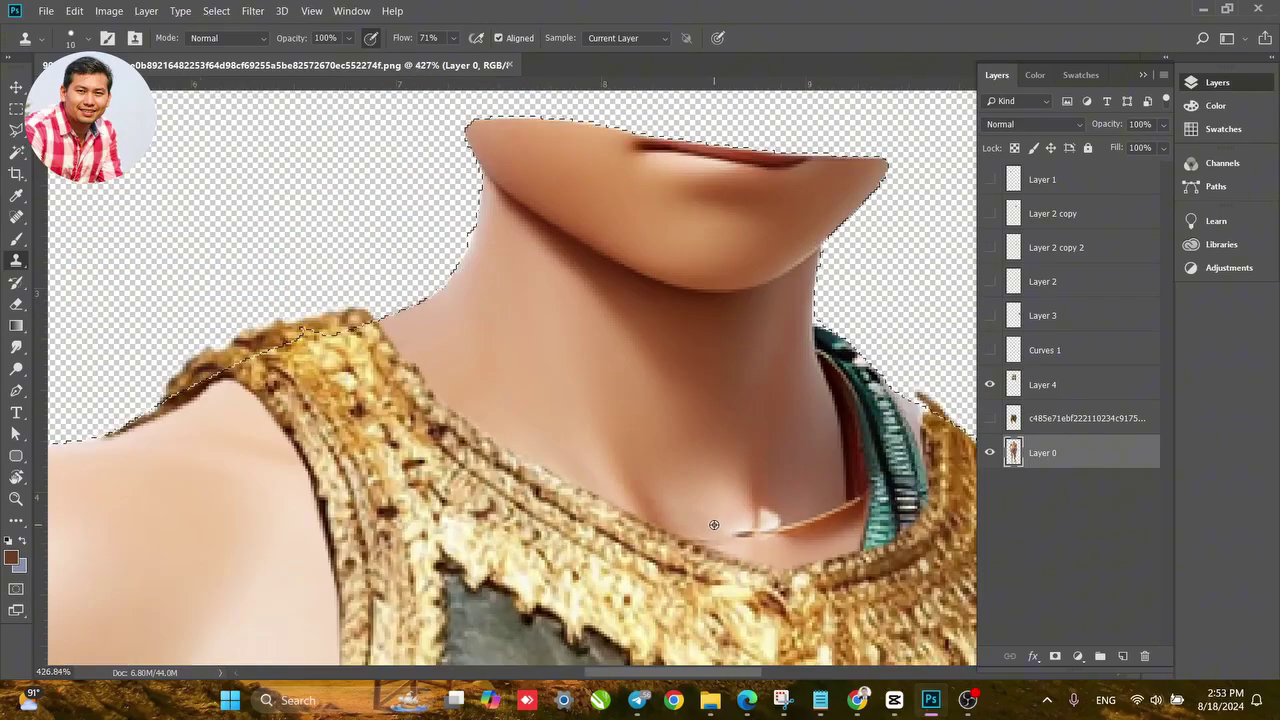
Clone the adjacent chest skin over the cord's dark end just before the white bead.
{"action": "scroll", "coordinate": [742, 554], "scroll_direction": "up", "scroll_amount": 5}
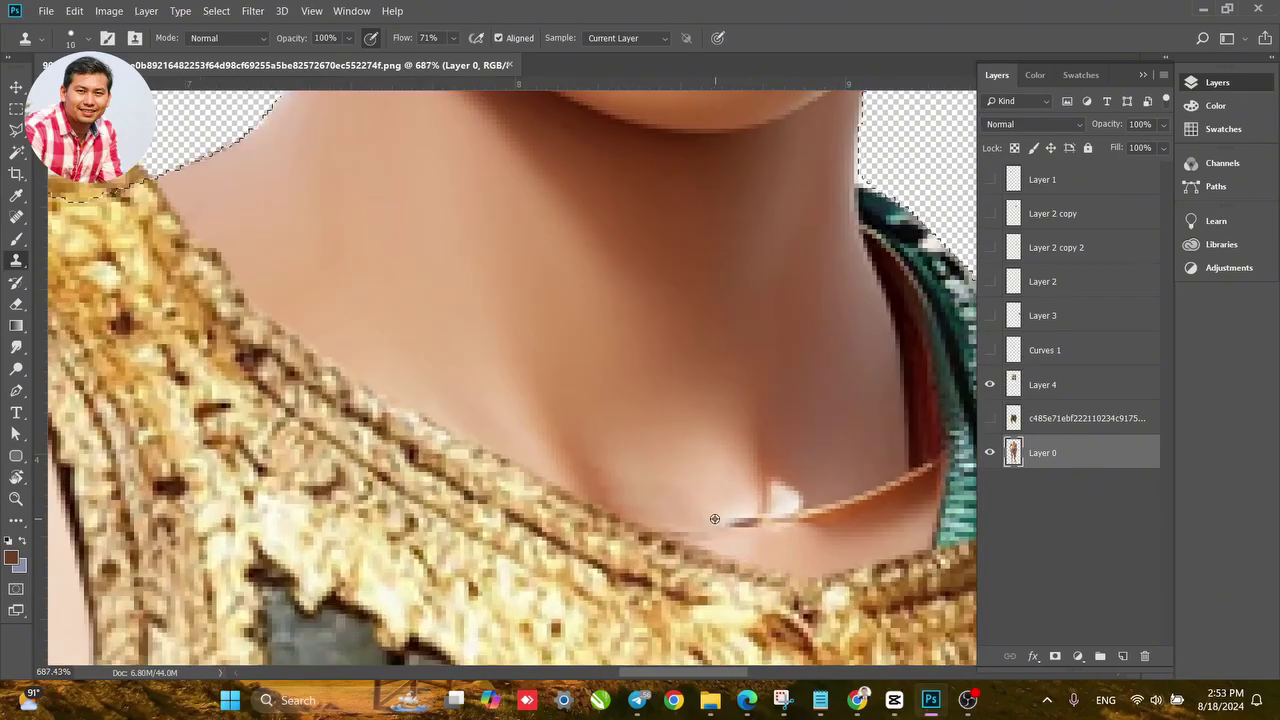
{"action": "left_click", "coordinate": [715, 519], "text": "alt"}
{"action": "left_click", "coordinate": [739, 522]}
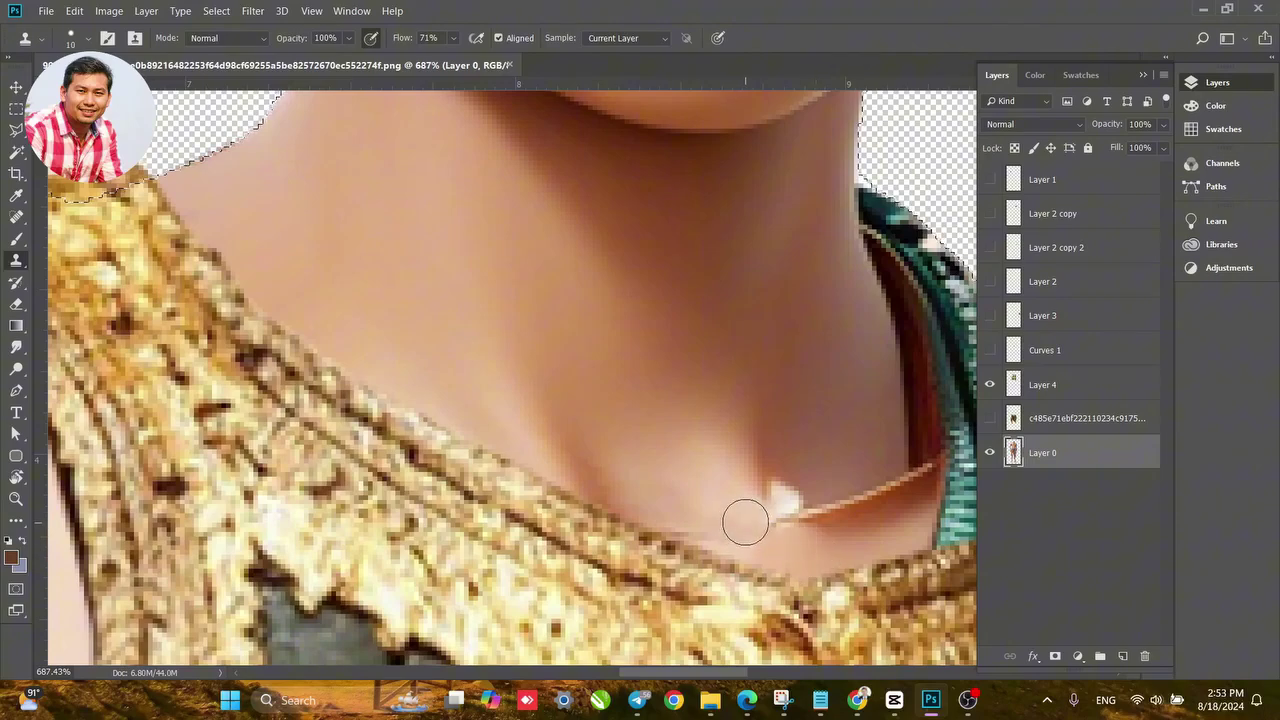
Set the clone brush size to 7 px and clone skin over the cord between the white bead and the teal necklace.
{"action": "right_click", "coordinate": [745, 522]}
{"action": "left_click_drag", "start_coordinate": [835, 457], "coordinate": [838, 455]}
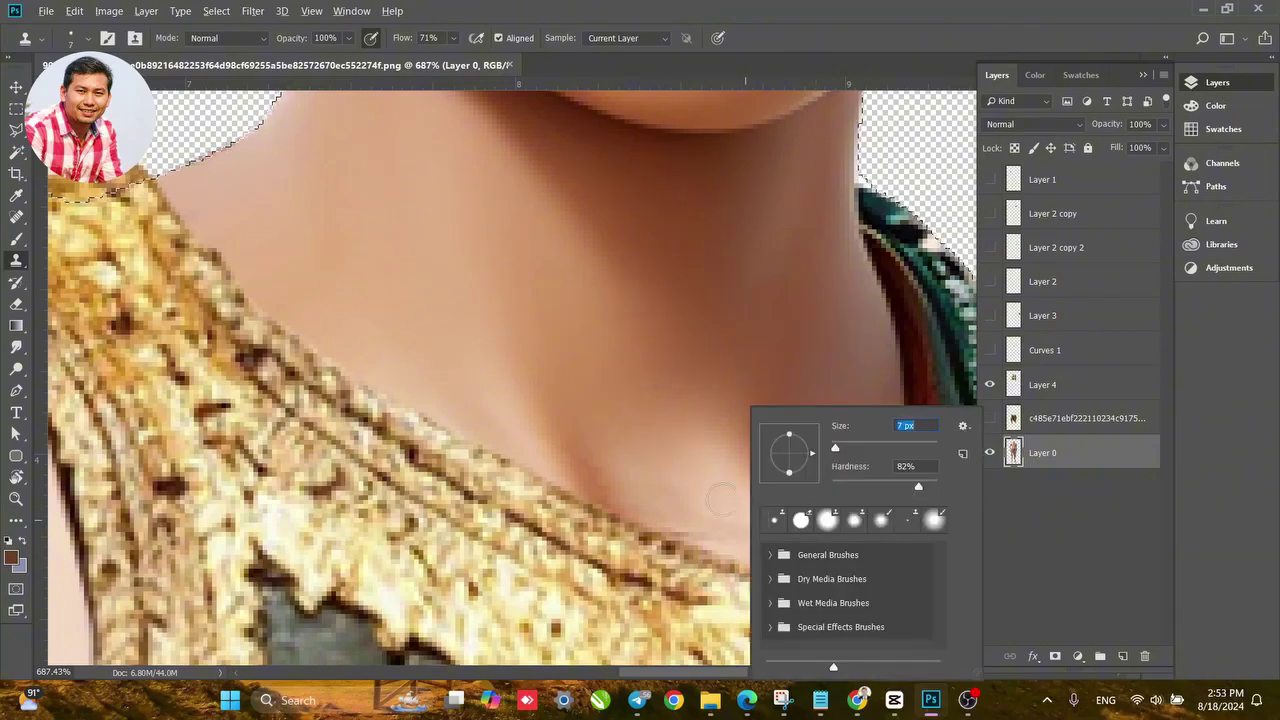
{"action": "key", "text": "Return"}
{"action": "left_click", "coordinate": [676, 509], "text": "alt"}
{"action": "mouse_move", "coordinate": [686, 525]}
{"action": "left_mouse_down"}
{"action": "mouse_move", "coordinate": [786, 533]}
{"action": "mouse_move", "coordinate": [763, 523]}
{"action": "mouse_move", "coordinate": [886, 480]}
{"action": "mouse_move", "coordinate": [849, 506]}
{"action": "mouse_move", "coordinate": [834, 494]}
{"action": "left_mouse_up"}
{"action": "left_click", "coordinate": [771, 551], "text": "alt"}
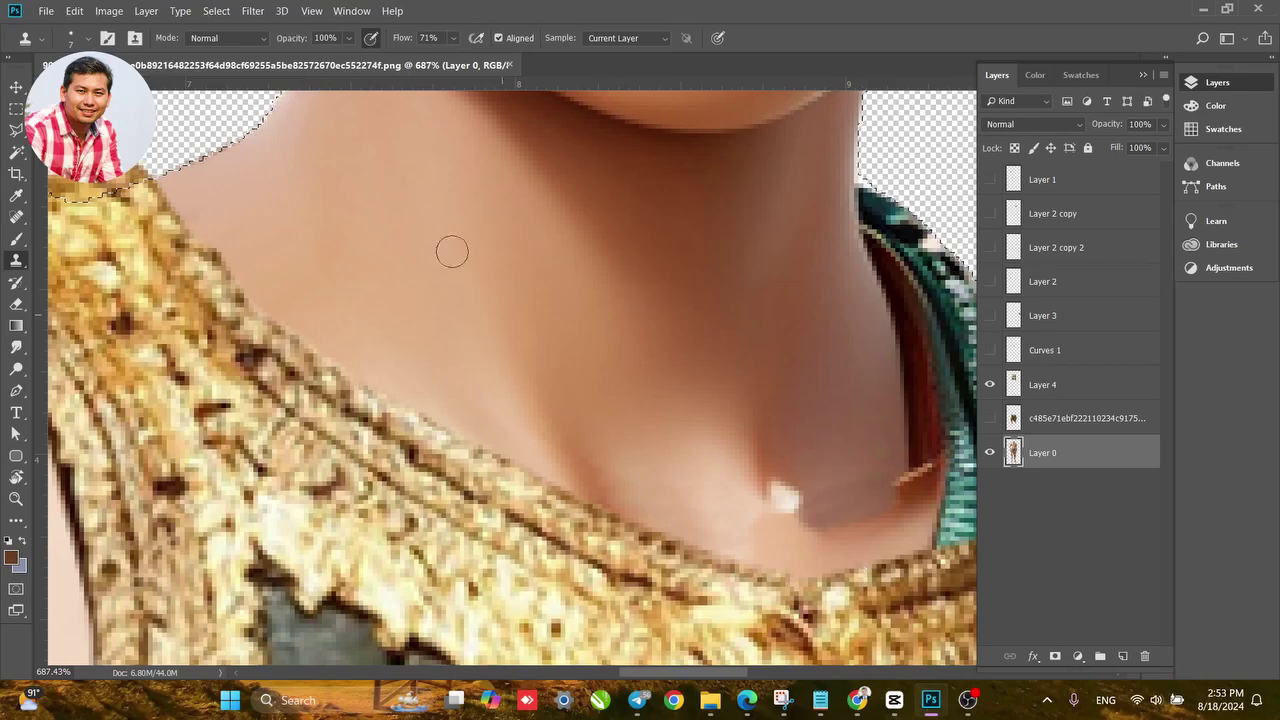
Lower the Clone Stamp's flow to 30% and undo the latest strokes over the cord.
{"action": "left_click", "coordinate": [436, 57]}
{"action": "key", "text": "ctrl+alt+z"}
{"action": "key", "text": "ctrl+alt+z"}
{"action": "key", "text": "ctrl+alt+z"}
{"action": "key", "text": "ctrl+alt+z"}
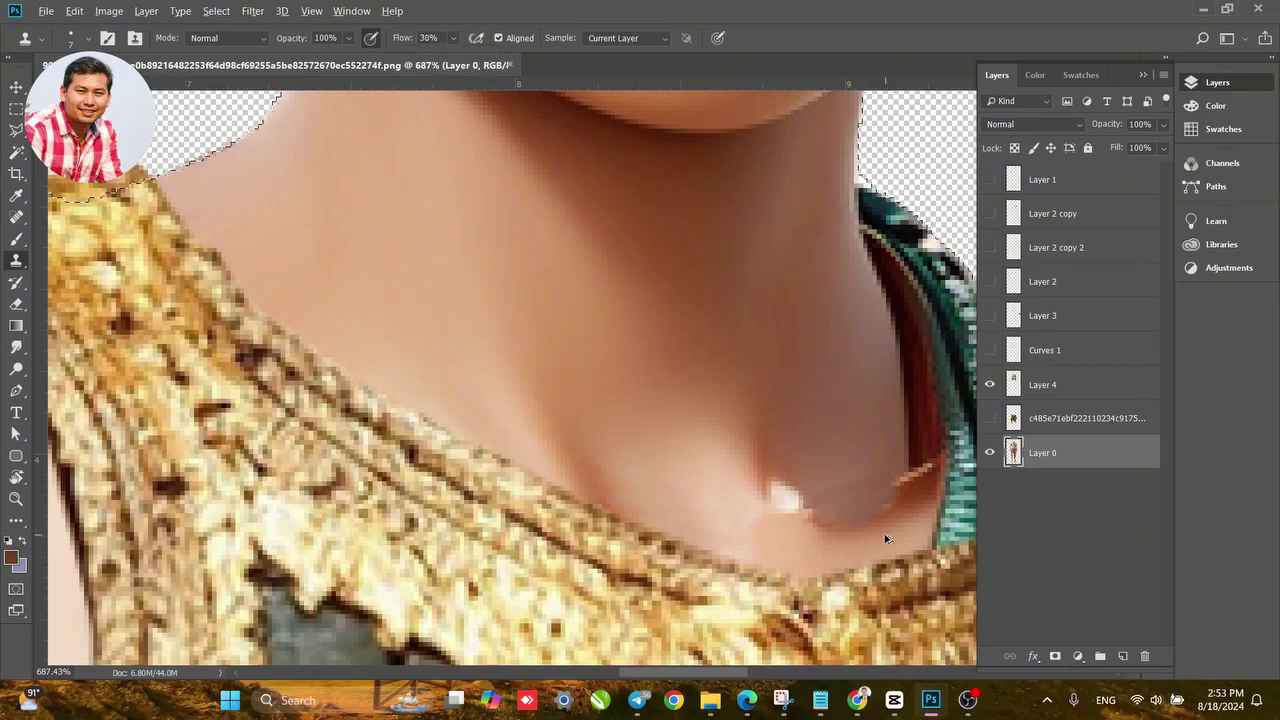
Clone skin softly at 30% flow over the remaining cord between the white bead and the teal necklace.
{"action": "left_click", "coordinate": [885, 538]}
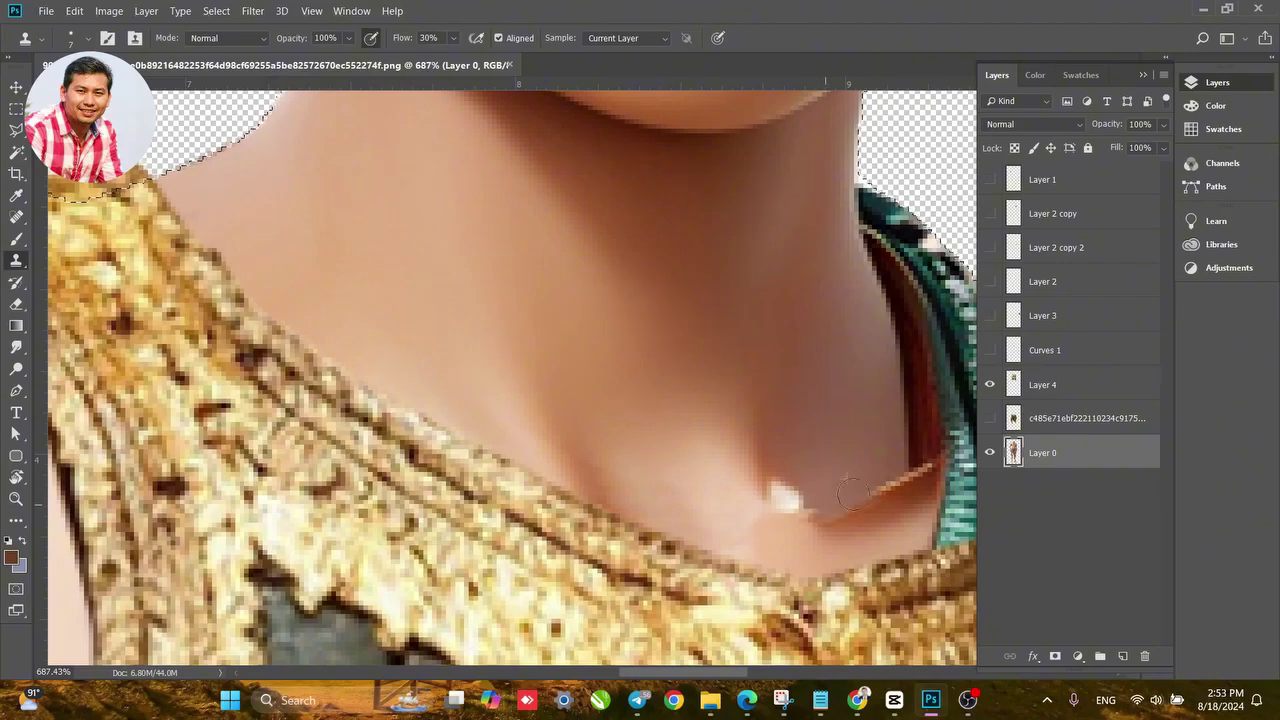
{"action": "left_click", "coordinate": [869, 518], "text": "alt"}
{"action": "left_click_drag", "start_coordinate": [875, 505], "coordinate": [811, 524]}
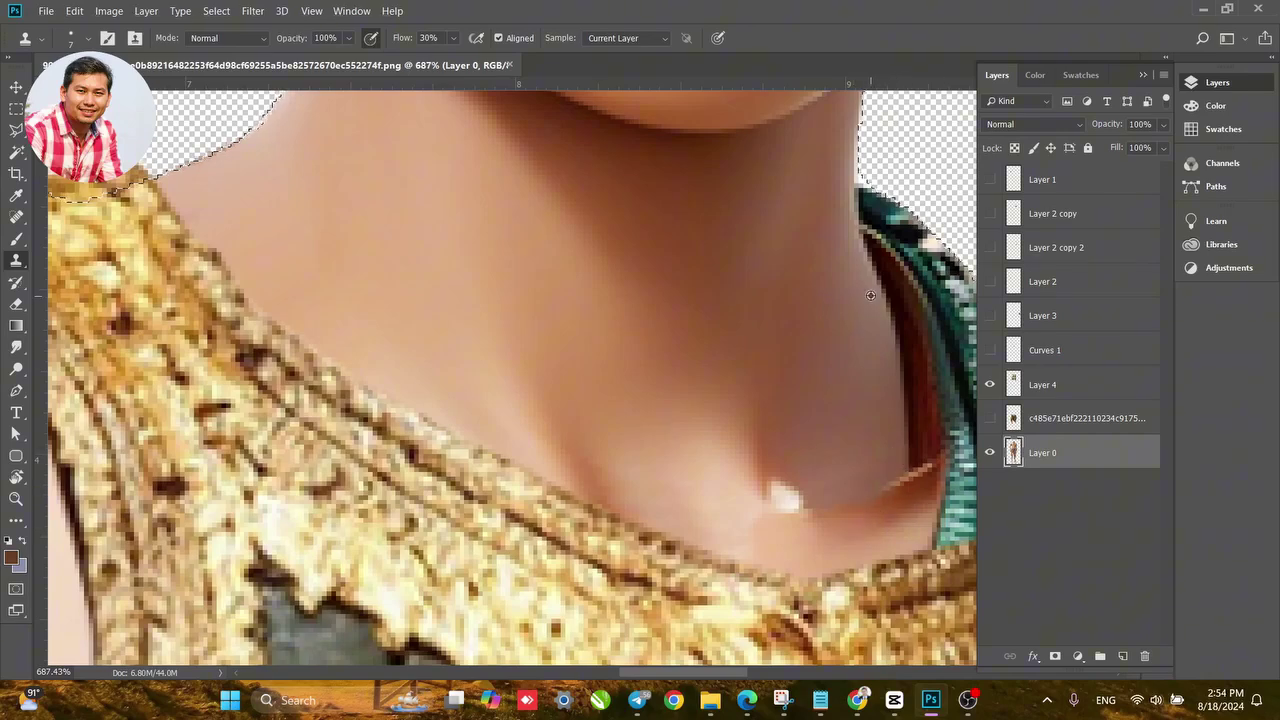
Outline the outer part of the teal necklace beside the neck with the Polygonal Lasso, delete it from Layer 0, and deselect.
{"action": "left_click_drag", "start_coordinate": [871, 283], "coordinate": [516, 338]}
{"action": "scroll", "coordinate": [516, 338], "scroll_direction": "down", "scroll_amount": 5}
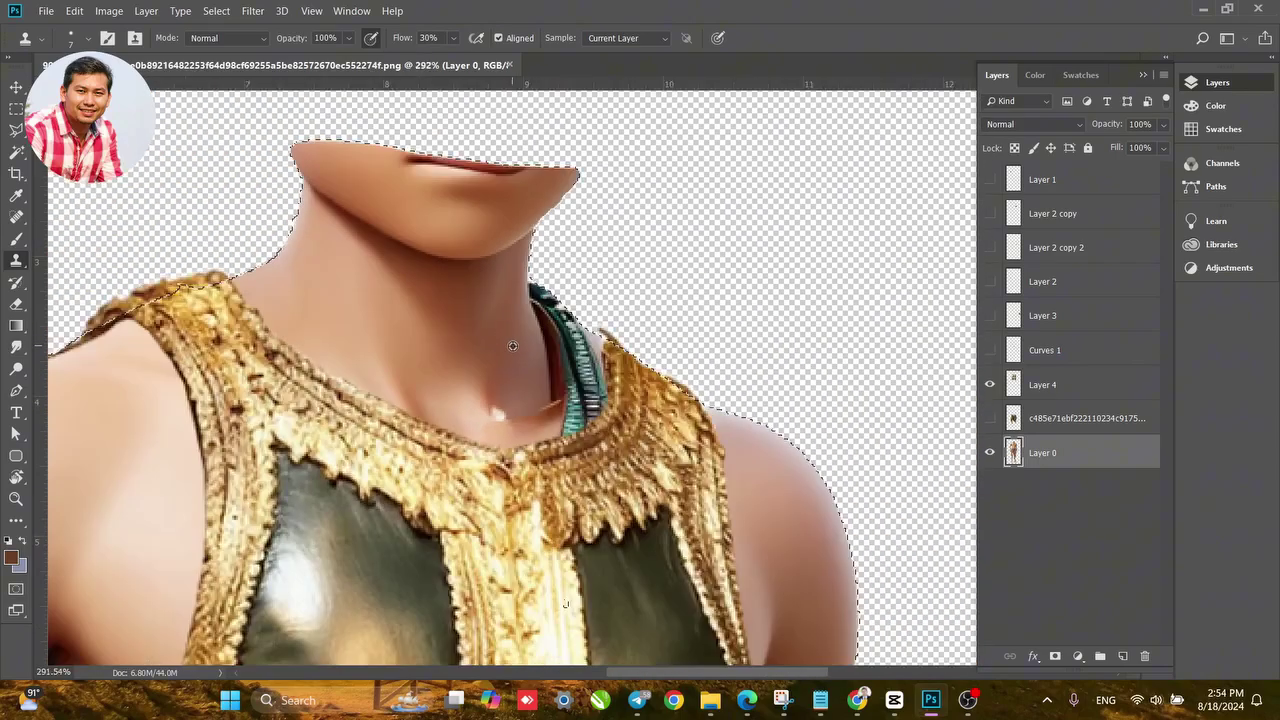
{"action": "scroll", "coordinate": [541, 313], "scroll_direction": "up", "scroll_amount": 4}
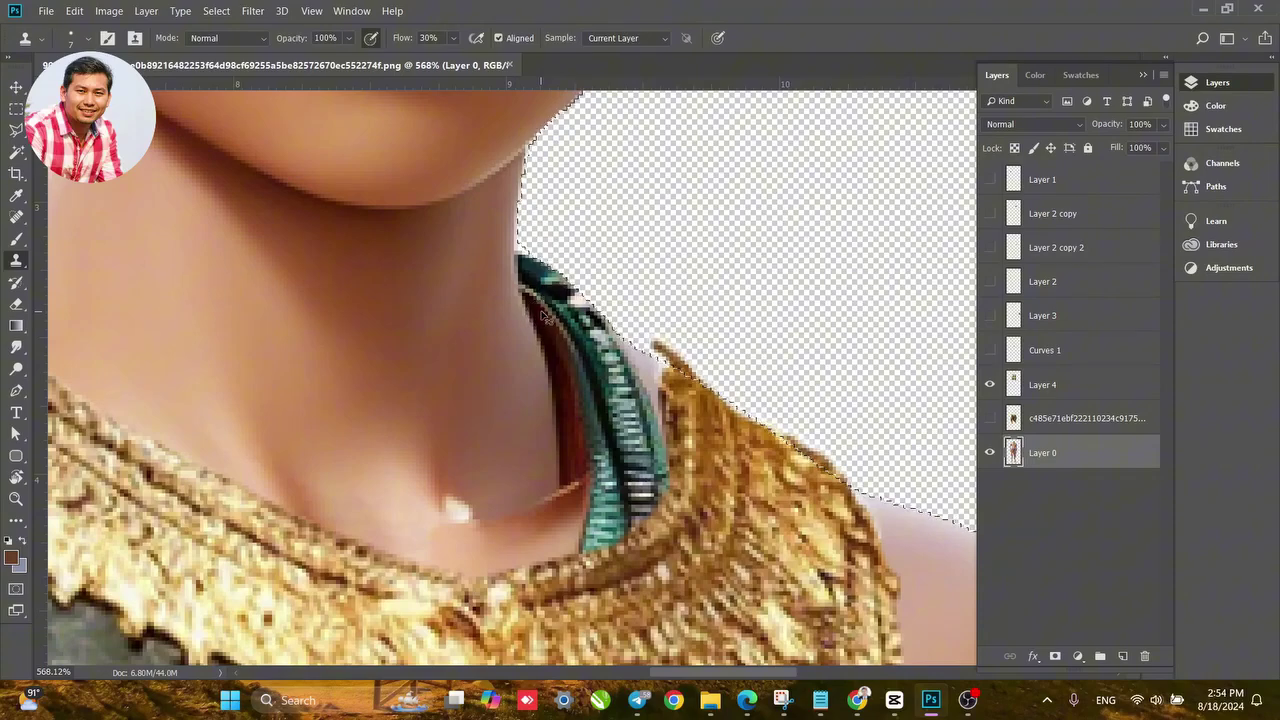
{"action": "scroll", "coordinate": [533, 289], "scroll_direction": "up", "scroll_amount": 1}
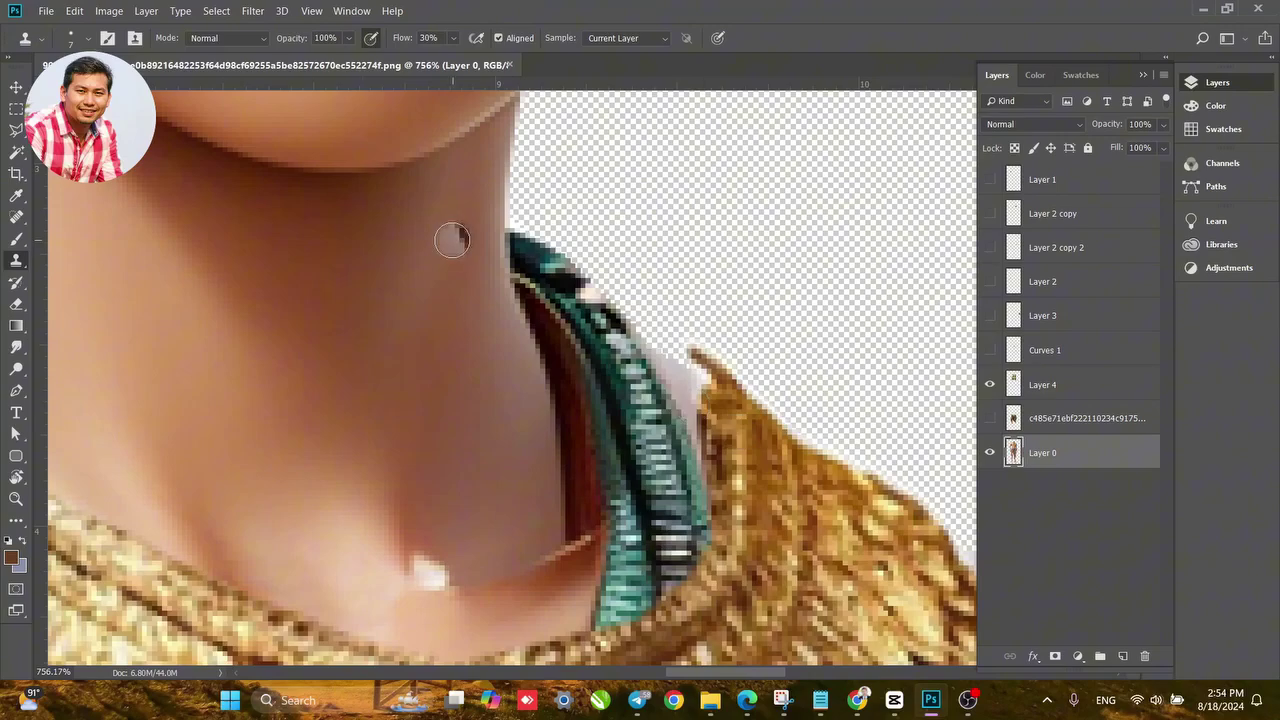
{"action": "left_click", "coordinate": [16, 131]}
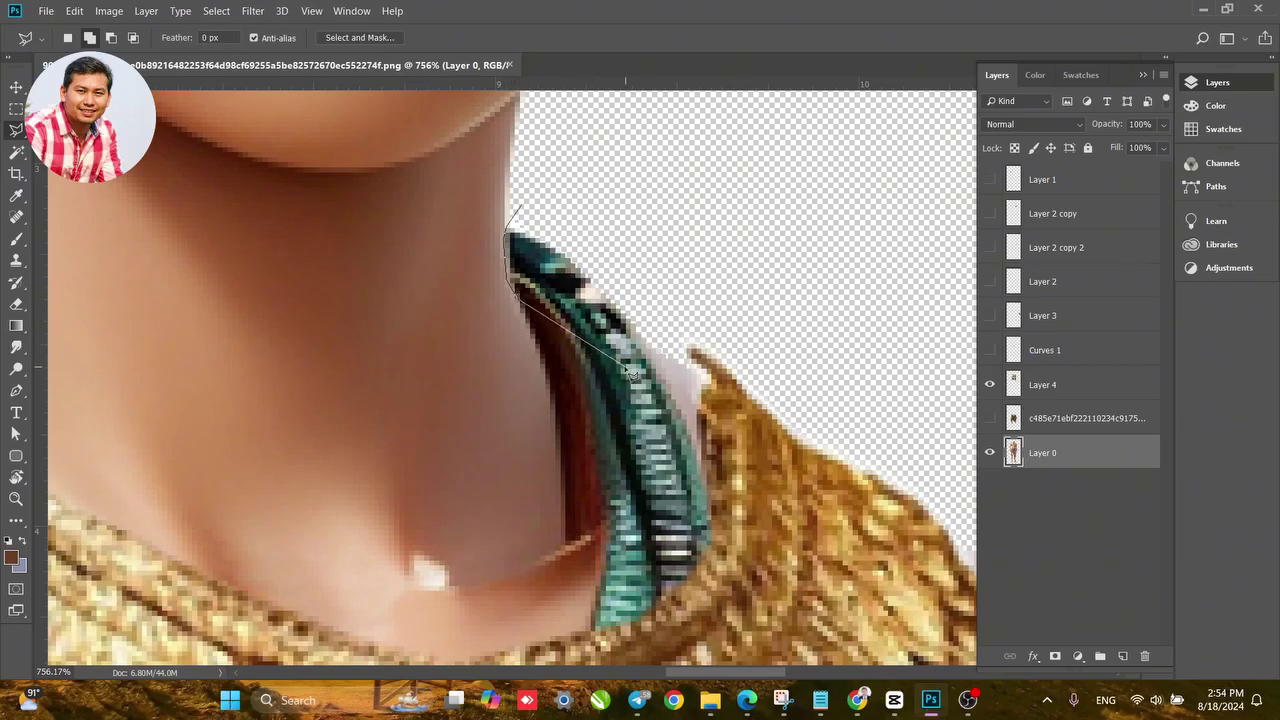
{"action": "left_click", "coordinate": [800, 470]}
{"action": "left_click", "coordinate": [912, 390]}
{"action": "left_click", "coordinate": [890, 255]}
{"action": "left_click", "coordinate": [725, 204]}
{"action": "left_click", "coordinate": [527, 212]}
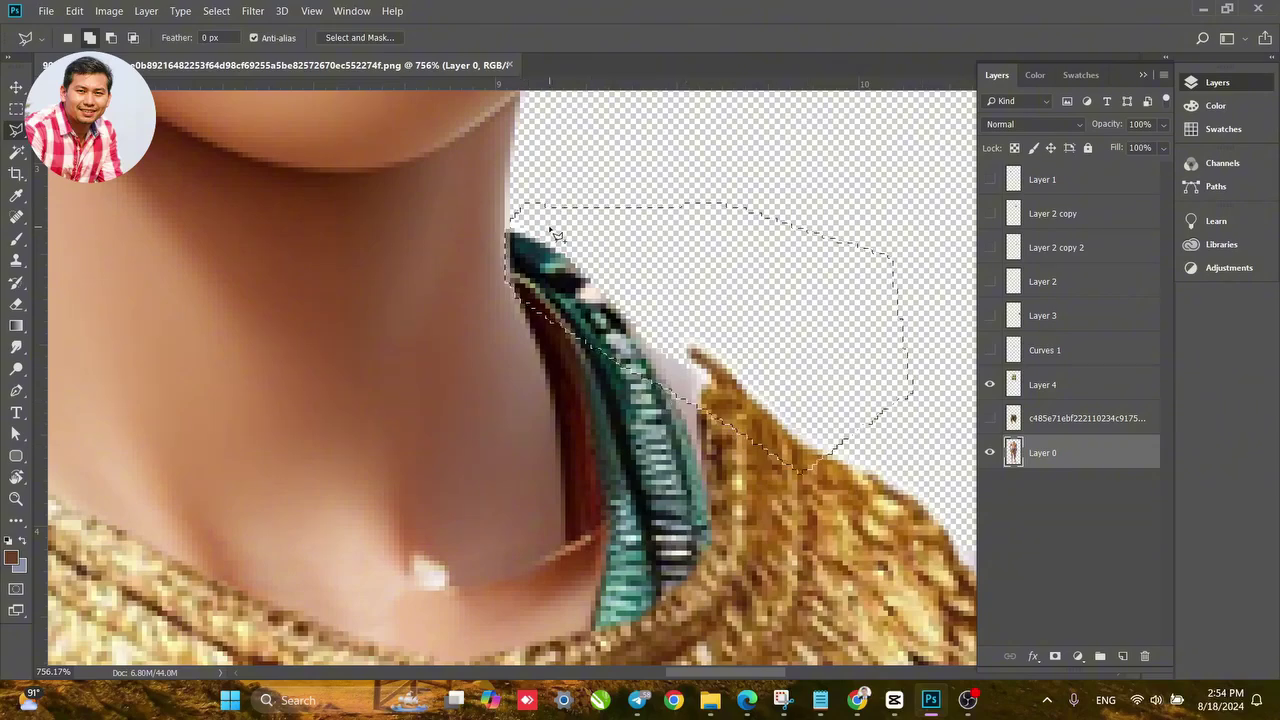
{"action": "key", "text": "Delete"}
{"action": "key", "text": "ctrl+d"}
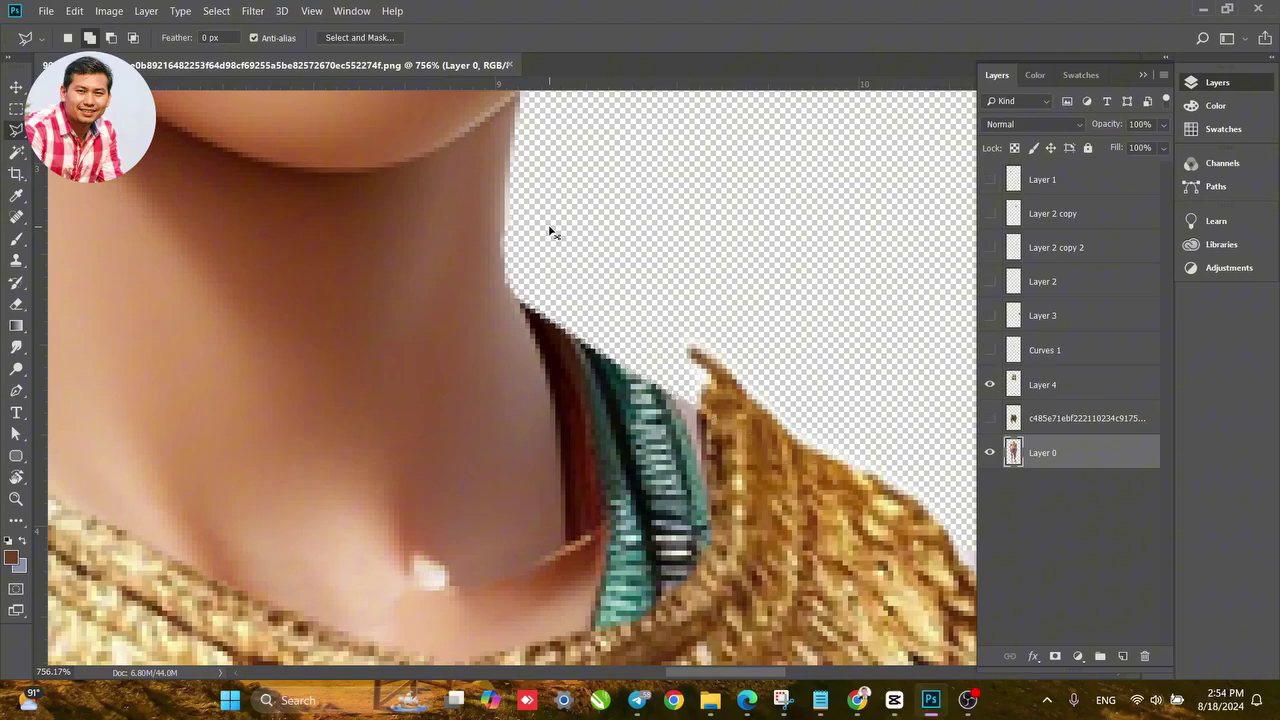
Load Layer 0's outline as a selection and clone neck skin over the dark red strip beside the teal necklace.
{"action": "scroll", "coordinate": [535, 255], "scroll_direction": "down", "scroll_amount": 5}
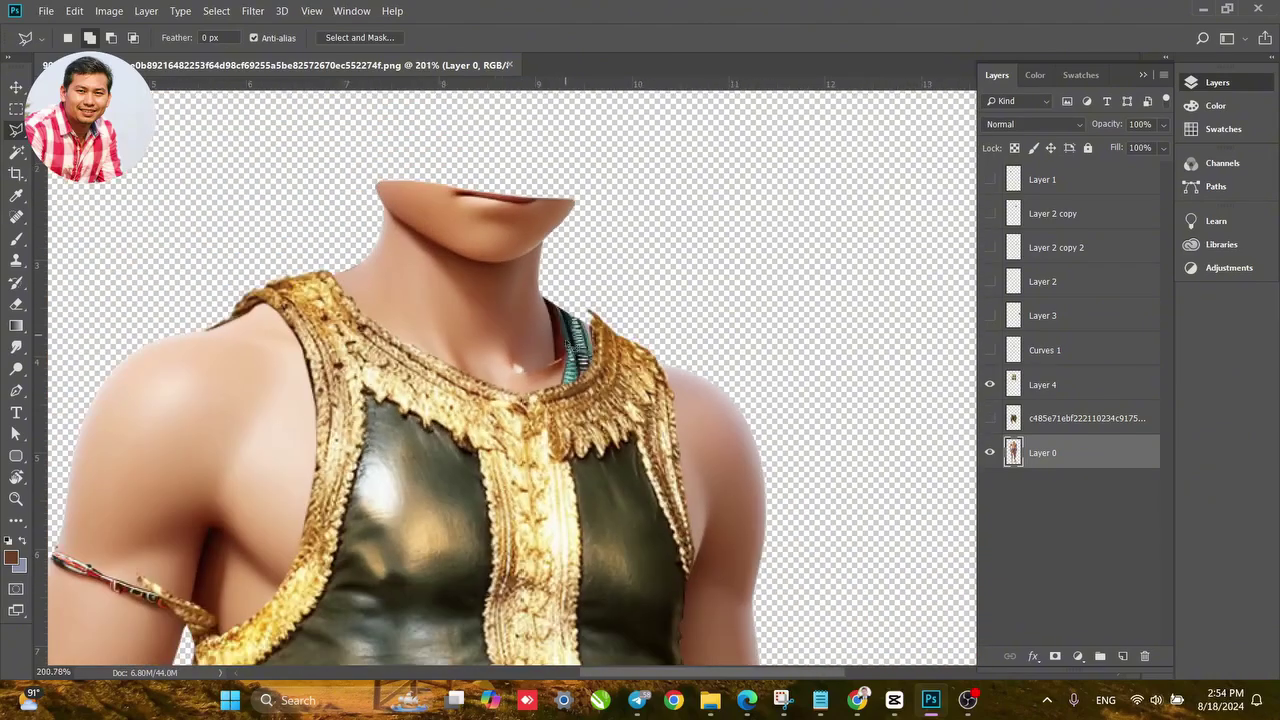
{"action": "scroll", "coordinate": [605, 370], "scroll_direction": "up", "scroll_amount": 5}
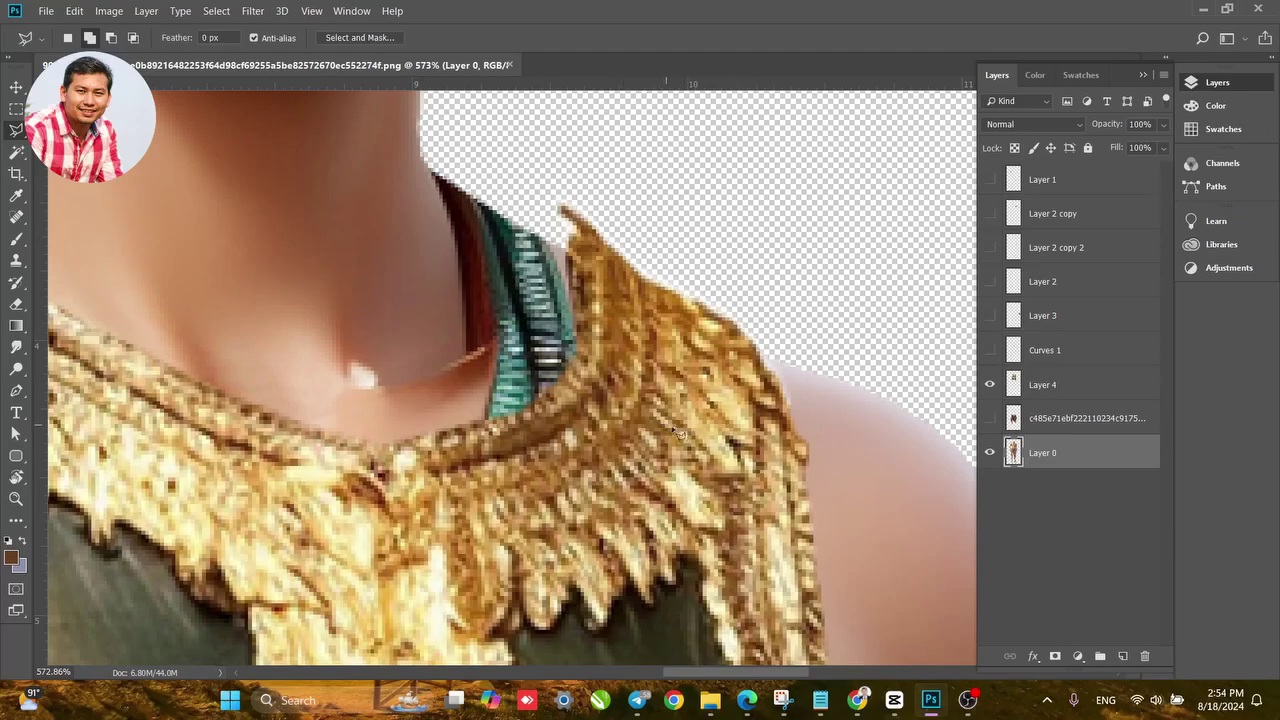
{"action": "left_click", "coordinate": [1014, 452], "text": "ctrl"}
{"action": "left_click", "coordinate": [434, 217], "text": "alt"}
{"action": "mouse_move", "coordinate": [451, 207]}
{"action": "left_mouse_down"}
{"action": "mouse_move", "coordinate": [427, 185]}
{"action": "mouse_move", "coordinate": [449, 226]}
{"action": "mouse_move", "coordinate": [428, 180]}
{"action": "mouse_move", "coordinate": [453, 248]}
{"action": "mouse_move", "coordinate": [452, 205]}
{"action": "mouse_move", "coordinate": [468, 223]}
{"action": "mouse_move", "coordinate": [445, 249]}
{"action": "mouse_move", "coordinate": [463, 298]}
{"action": "mouse_move", "coordinate": [448, 311]}
{"action": "mouse_move", "coordinate": [475, 277]}
{"action": "left_mouse_up"}
{"action": "mouse_move", "coordinate": [442, 323]}
{"action": "left_mouse_down"}
{"action": "mouse_move", "coordinate": [482, 280]}
{"action": "mouse_move", "coordinate": [473, 236]}
{"action": "mouse_move", "coordinate": [487, 276]}
{"action": "left_mouse_up"}
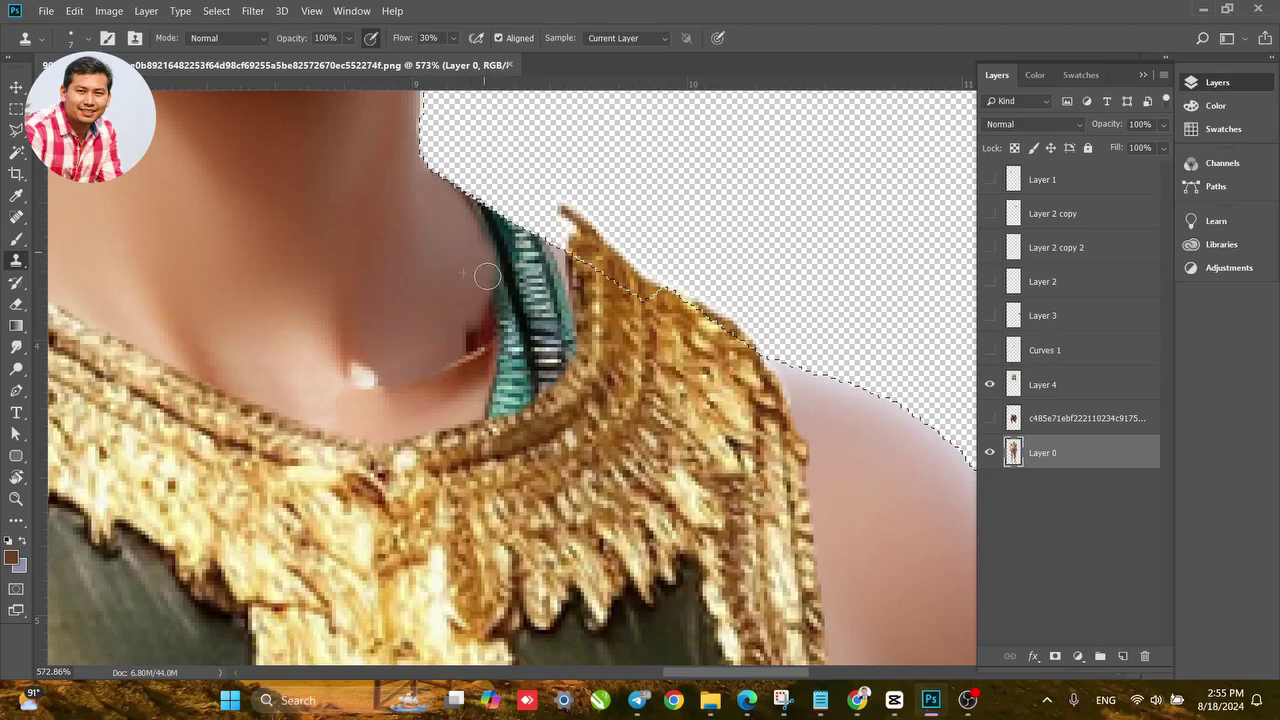
{"action": "left_click", "coordinate": [448, 340], "text": "alt"}
{"action": "left_click_drag", "start_coordinate": [463, 340], "coordinate": [474, 329]}
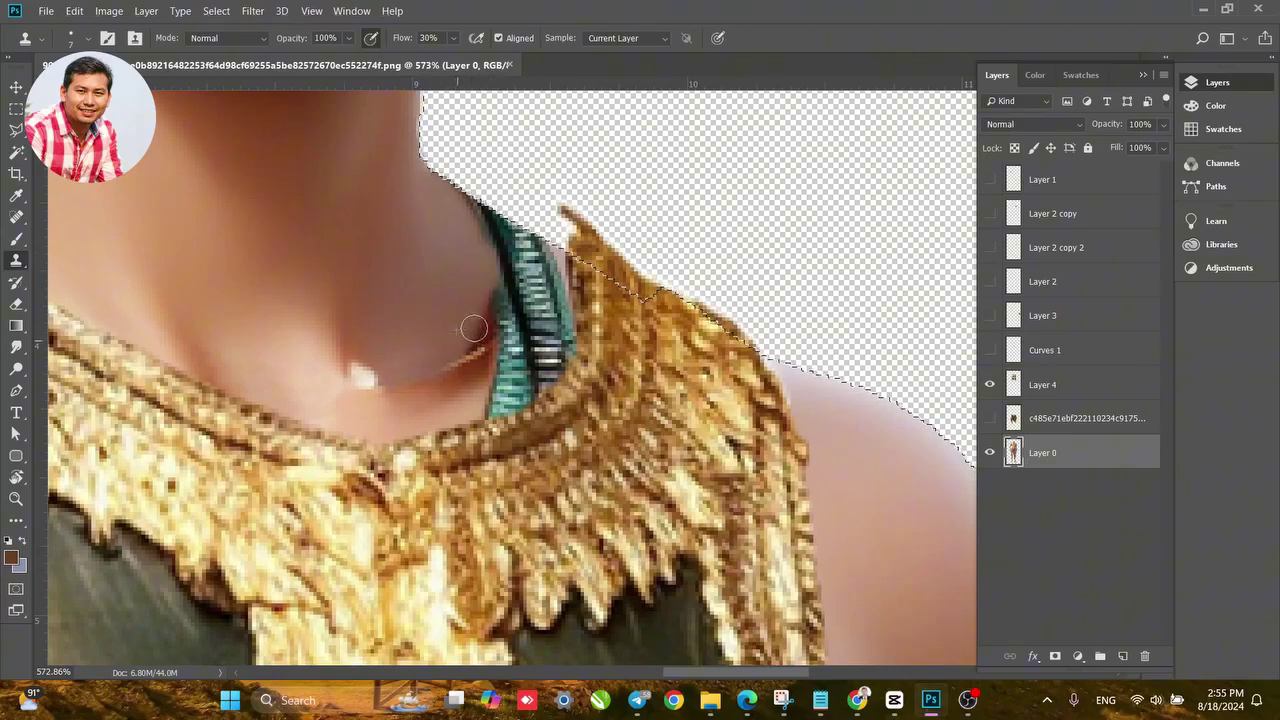
Clone chest and neck skin over the thin cord at the collarbone and the inner half of the teal necklace.
{"action": "left_click", "coordinate": [432, 380], "text": "alt"}
{"action": "mouse_move", "coordinate": [448, 370]}
{"action": "left_mouse_down"}
{"action": "mouse_move", "coordinate": [482, 344]}
{"action": "mouse_move", "coordinate": [444, 372]}
{"action": "mouse_move", "coordinate": [528, 326]}
{"action": "left_mouse_up"}
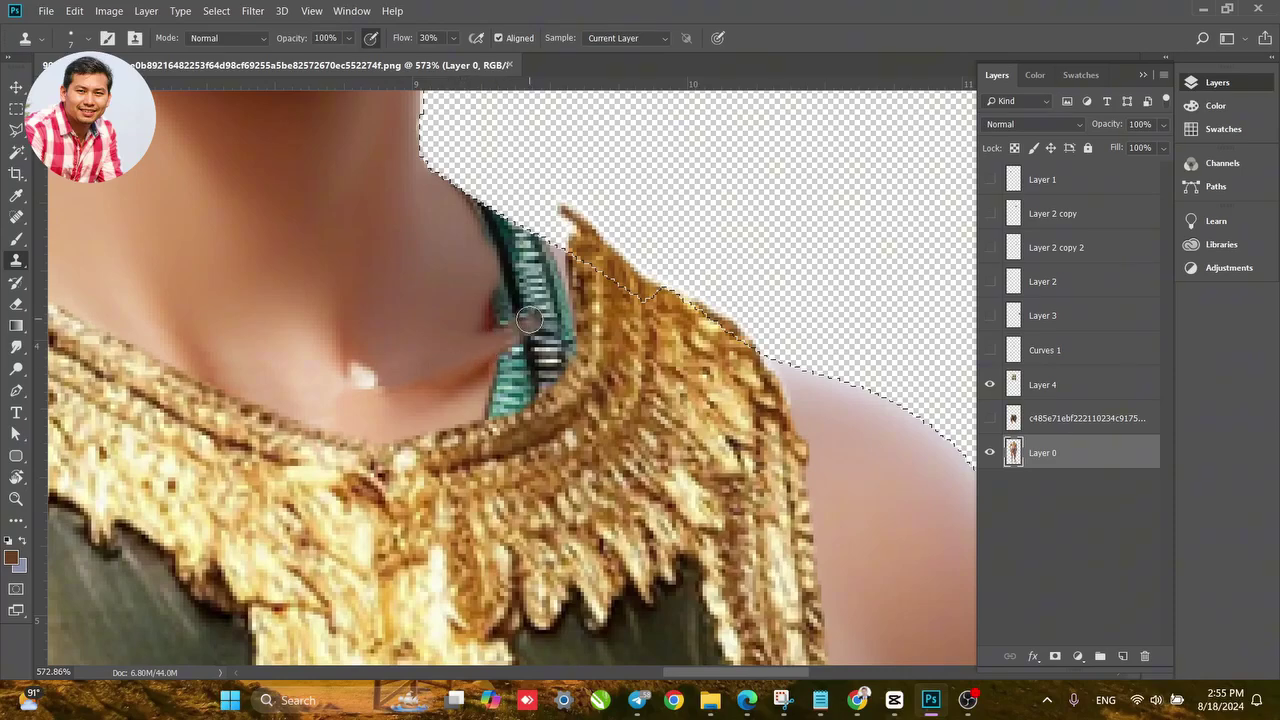
{"action": "left_click", "coordinate": [459, 385], "text": "alt"}
{"action": "left_click_drag", "start_coordinate": [492, 371], "coordinate": [512, 360]}
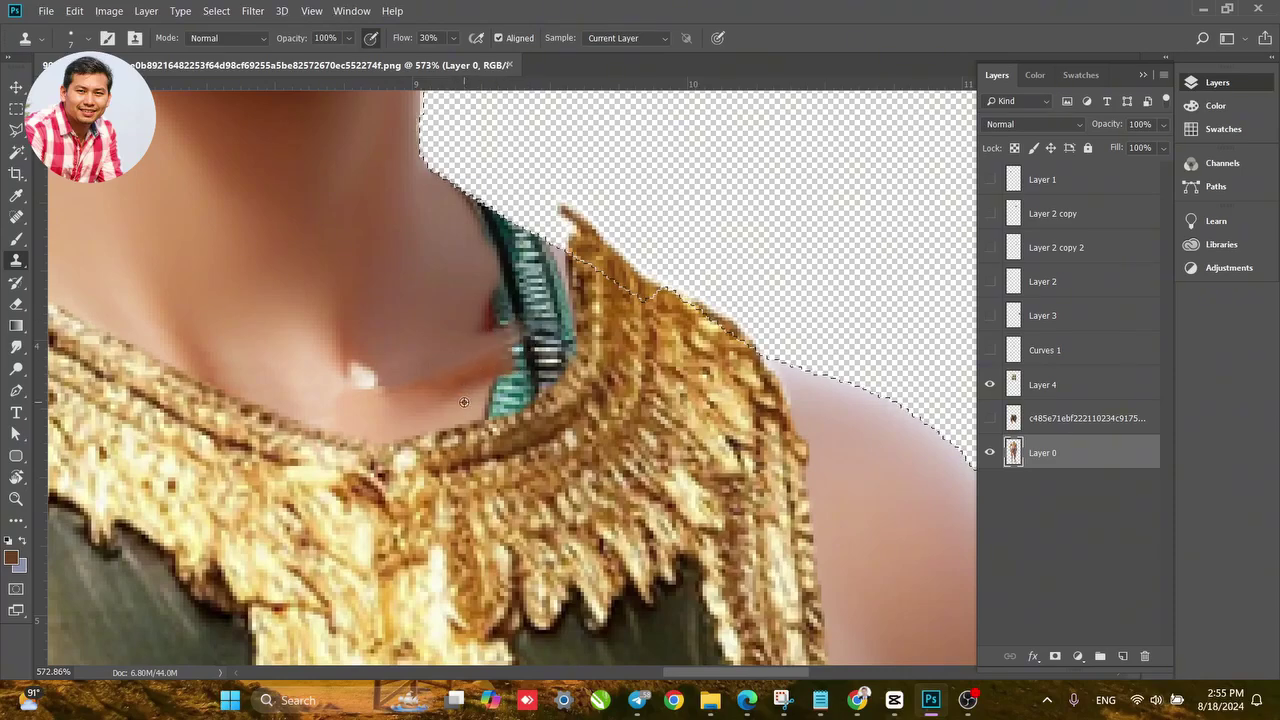
{"action": "left_click", "coordinate": [466, 411], "text": "alt"}
{"action": "mouse_move", "coordinate": [491, 408]}
{"action": "left_mouse_down"}
{"action": "mouse_move", "coordinate": [509, 358]}
{"action": "mouse_move", "coordinate": [493, 320]}
{"action": "mouse_move", "coordinate": [498, 343]}
{"action": "mouse_move", "coordinate": [480, 324]}
{"action": "mouse_move", "coordinate": [524, 300]}
{"action": "mouse_move", "coordinate": [498, 267]}
{"action": "mouse_move", "coordinate": [489, 331]}
{"action": "mouse_move", "coordinate": [514, 287]}
{"action": "mouse_move", "coordinate": [471, 204]}
{"action": "mouse_move", "coordinate": [509, 260]}
{"action": "mouse_move", "coordinate": [531, 268]}
{"action": "mouse_move", "coordinate": [522, 247]}
{"action": "mouse_move", "coordinate": [518, 268]}
{"action": "mouse_move", "coordinate": [529, 242]}
{"action": "mouse_move", "coordinate": [539, 253]}
{"action": "mouse_move", "coordinate": [549, 285]}
{"action": "mouse_move", "coordinate": [506, 270]}
{"action": "left_mouse_up"}
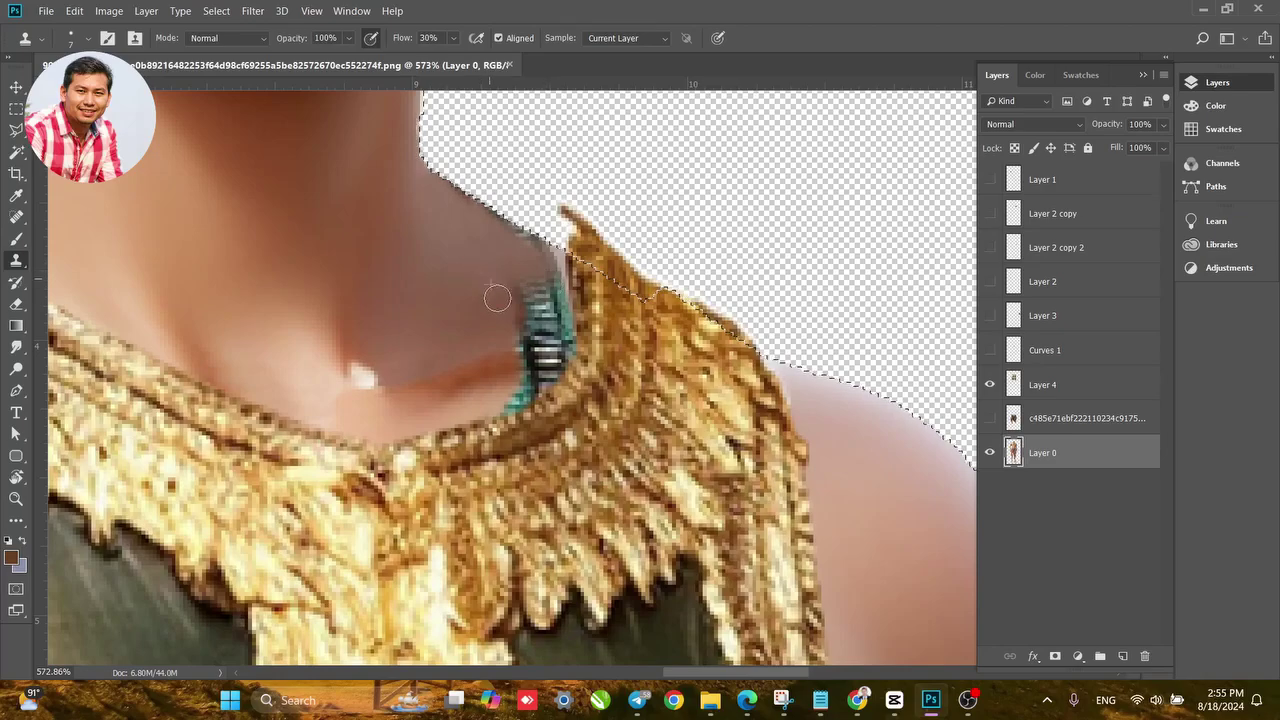
{"action": "scroll", "coordinate": [510, 310], "scroll_direction": "down", "scroll_amount": 6}
{"action": "scroll", "coordinate": [557, 379], "scroll_direction": "up", "scroll_amount": 6}
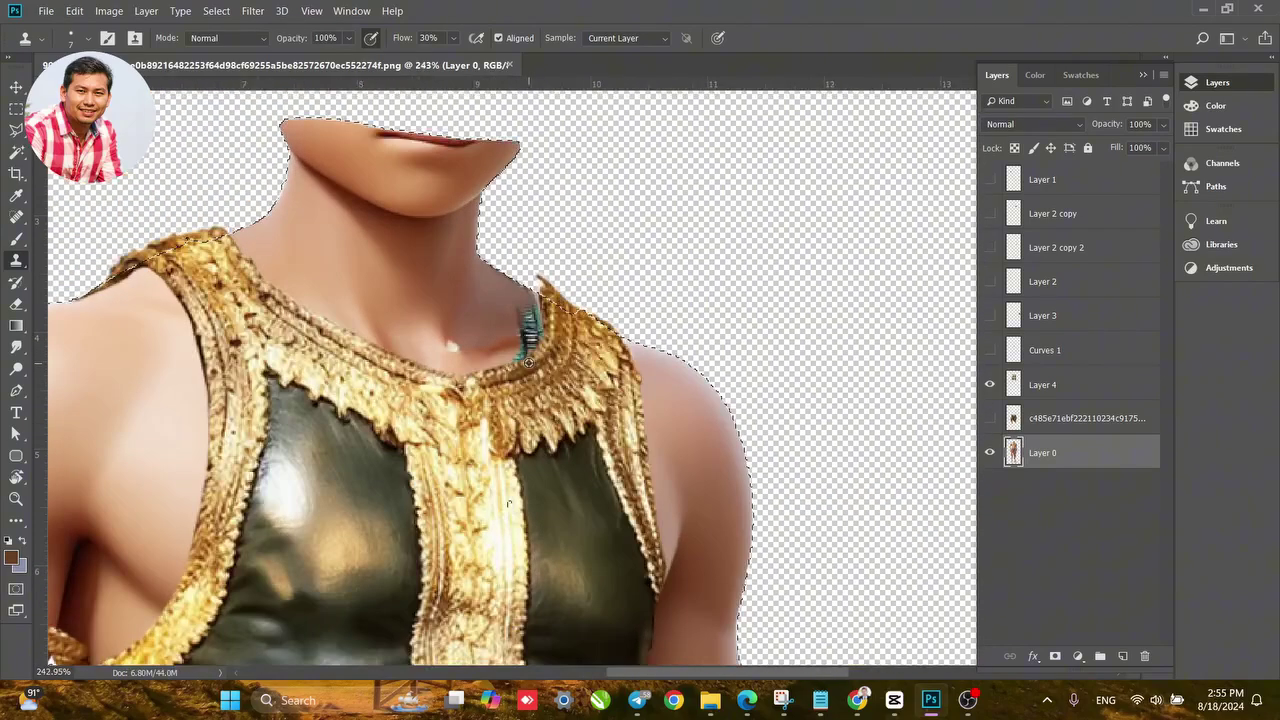
{"action": "scroll", "coordinate": [530, 332], "scroll_direction": "down", "scroll_amount": 4}
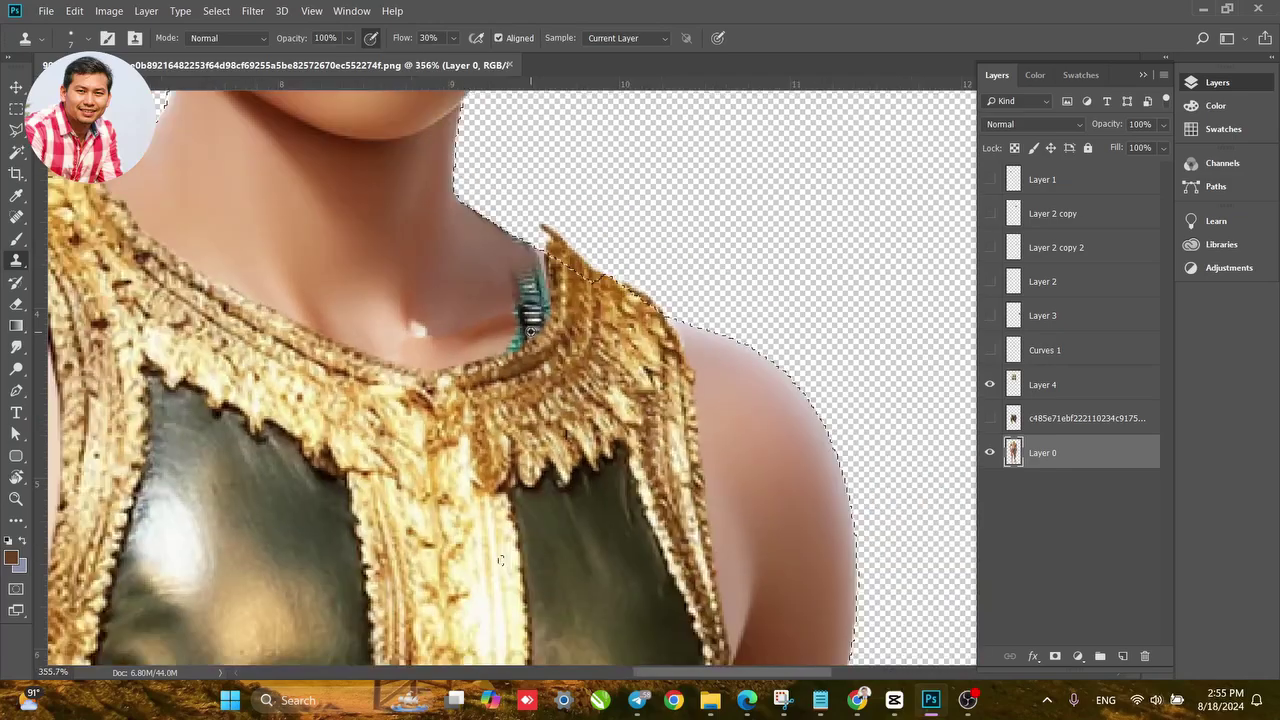
{"action": "scroll", "coordinate": [409, 252], "scroll_direction": "up", "scroll_amount": 3}
{"action": "key", "text": "alt+z"}
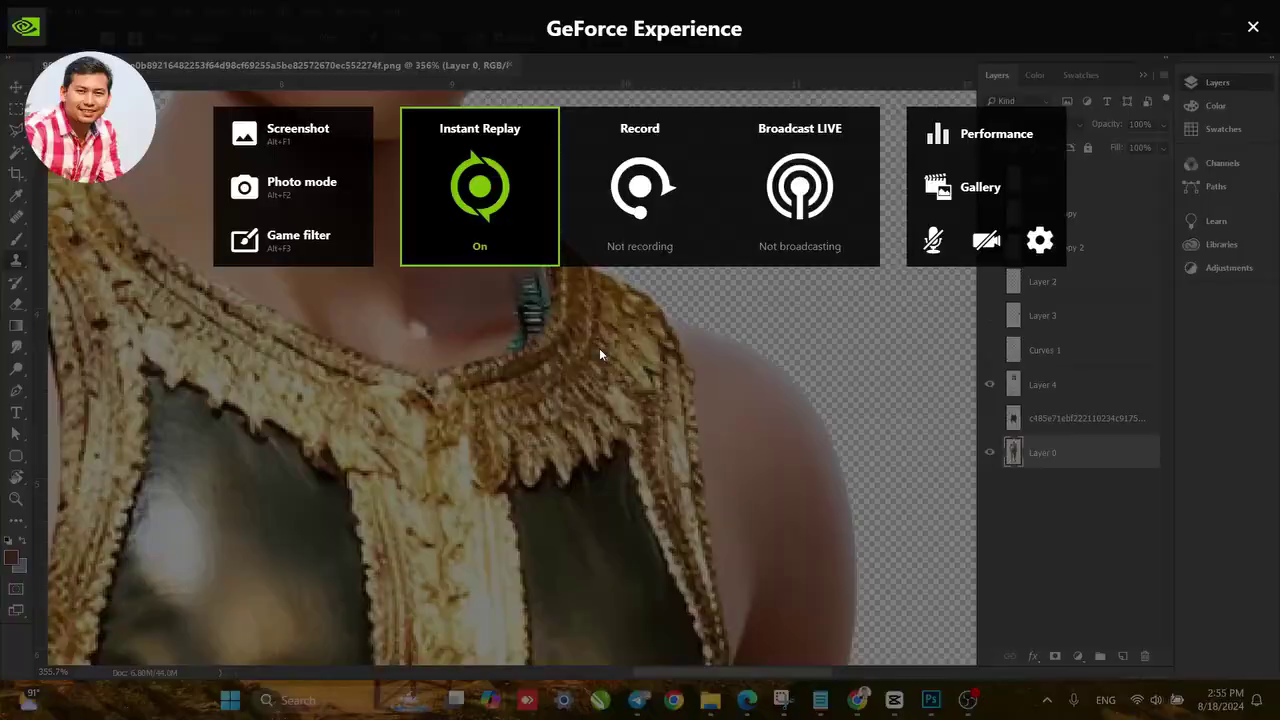
{"action": "key", "text": "alt+z"}
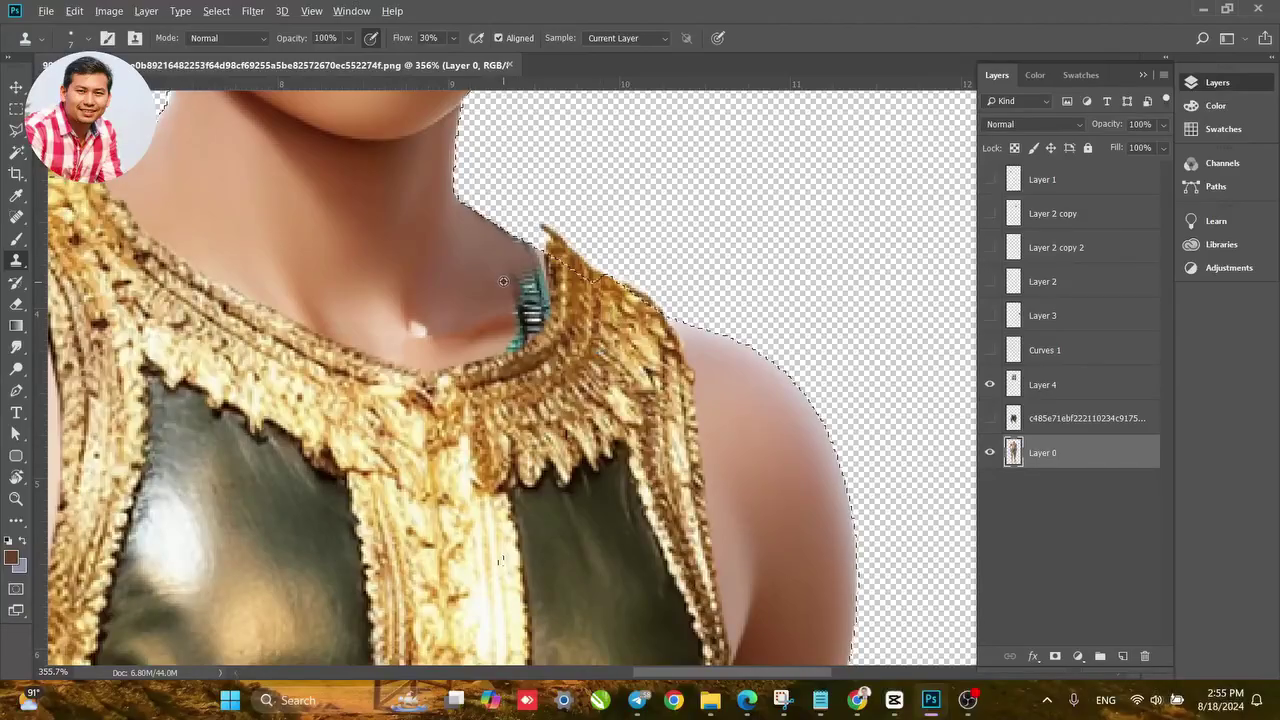
Clone neck skin over the upper part of the remaining teal necklace and the rough shoulder edge next to it.
{"action": "scroll", "coordinate": [503, 281], "scroll_direction": "up", "scroll_amount": 2}
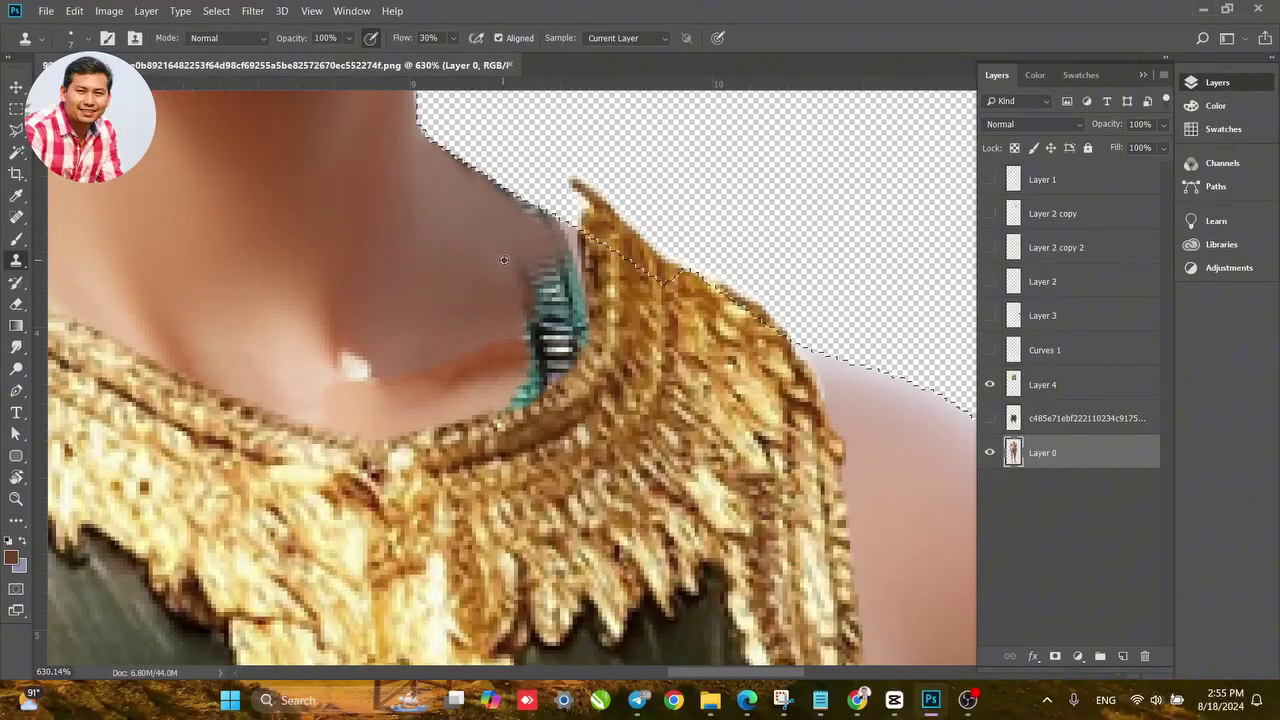
{"action": "mouse_move", "coordinate": [504, 260]}
{"action": "left_mouse_down"}
{"action": "mouse_move", "coordinate": [545, 265]}
{"action": "mouse_move", "coordinate": [565, 240]}
{"action": "mouse_move", "coordinate": [513, 198]}
{"action": "left_mouse_up"}
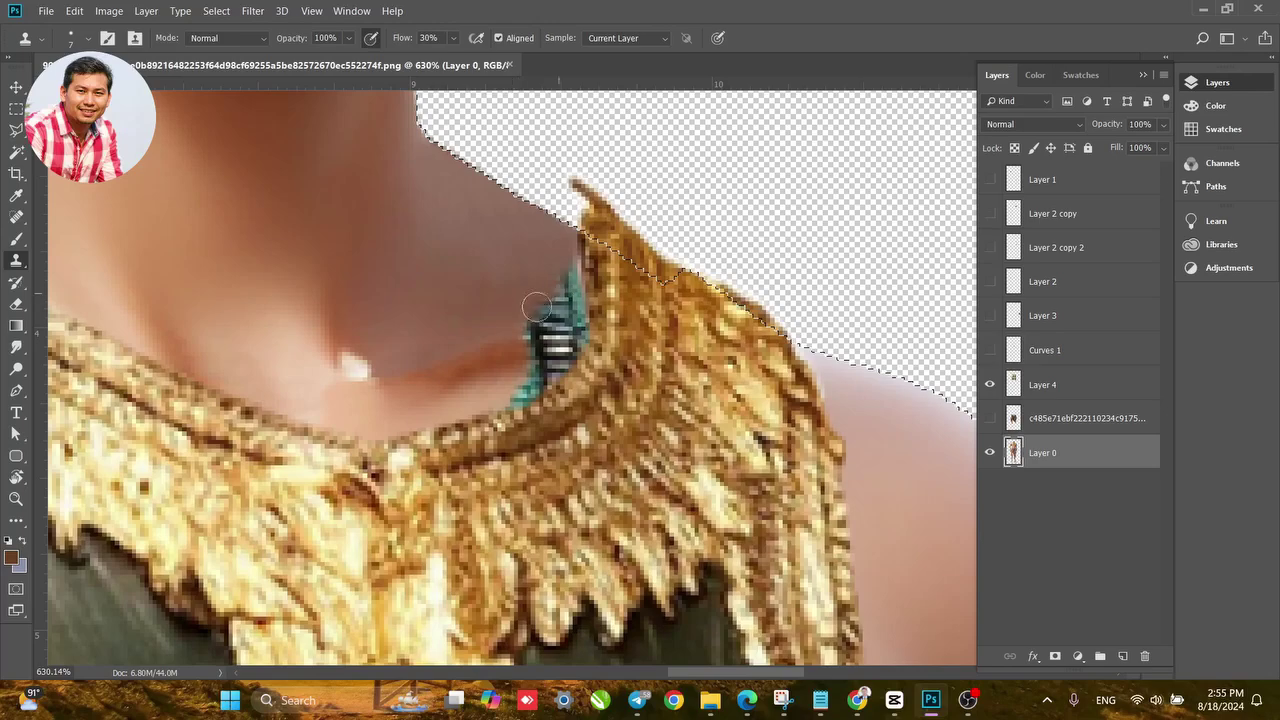
{"action": "left_click_drag", "start_coordinate": [537, 307], "coordinate": [566, 284]}
{"action": "mouse_move", "coordinate": [517, 338]}
{"action": "left_mouse_down"}
{"action": "mouse_move", "coordinate": [558, 298]}
{"action": "mouse_move", "coordinate": [558, 275]}
{"action": "mouse_move", "coordinate": [577, 303]}
{"action": "left_mouse_up"}
Clone chest skin over the last teal necklace remnants along the inner edge of the golden collar.
{"action": "left_click", "coordinate": [508, 382], "text": "alt"}
{"action": "mouse_move", "coordinate": [517, 390]}
{"action": "left_mouse_down"}
{"action": "mouse_move", "coordinate": [570, 345]}
{"action": "mouse_move", "coordinate": [498, 352]}
{"action": "mouse_move", "coordinate": [498, 337]}
{"action": "mouse_move", "coordinate": [481, 348]}
{"action": "left_mouse_up"}
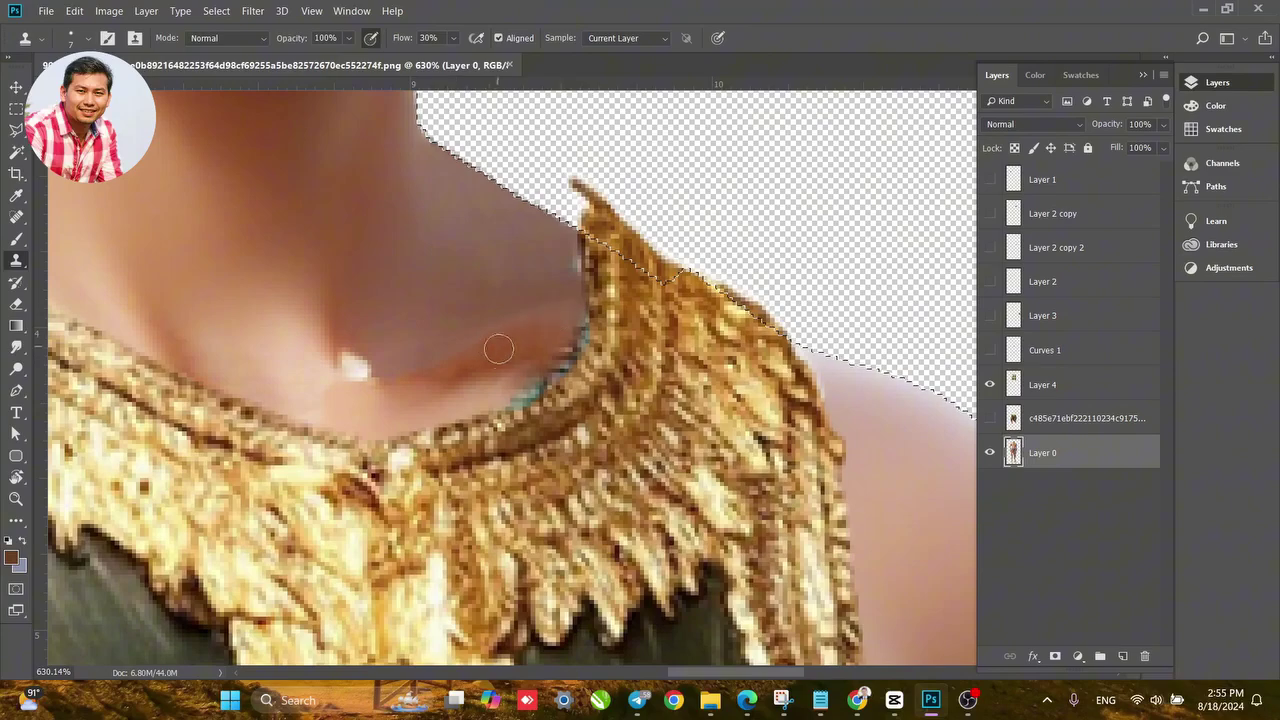
{"action": "mouse_move", "coordinate": [505, 393]}
{"action": "left_mouse_down"}
{"action": "mouse_move", "coordinate": [568, 363]}
{"action": "mouse_move", "coordinate": [539, 372]}
{"action": "mouse_move", "coordinate": [592, 317]}
{"action": "left_mouse_up"}
{"action": "left_click", "coordinate": [495, 396], "text": "alt"}
{"action": "left_click_drag", "start_coordinate": [516, 402], "coordinate": [589, 360]}
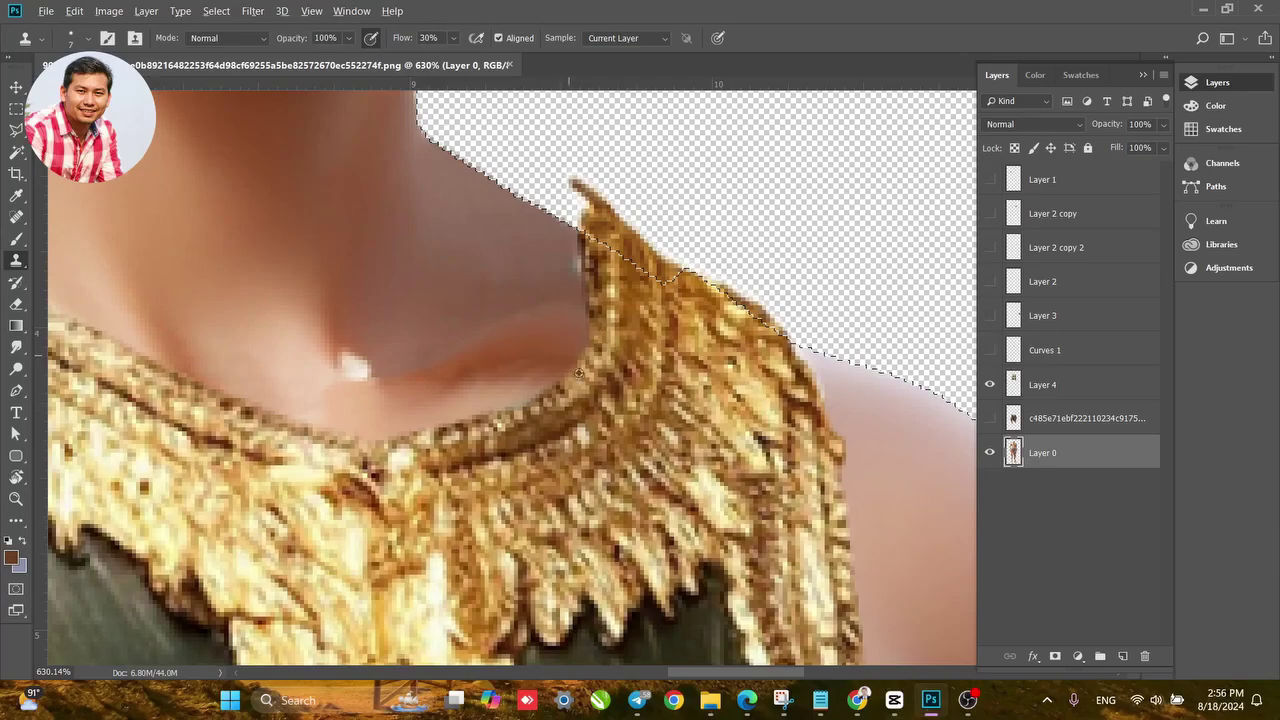
Prepare the Brush with a skin colour sampled from the neck, 18% opacity and a 14 px size.
{"action": "scroll", "coordinate": [578, 372], "scroll_direction": "down", "scroll_amount": 6}
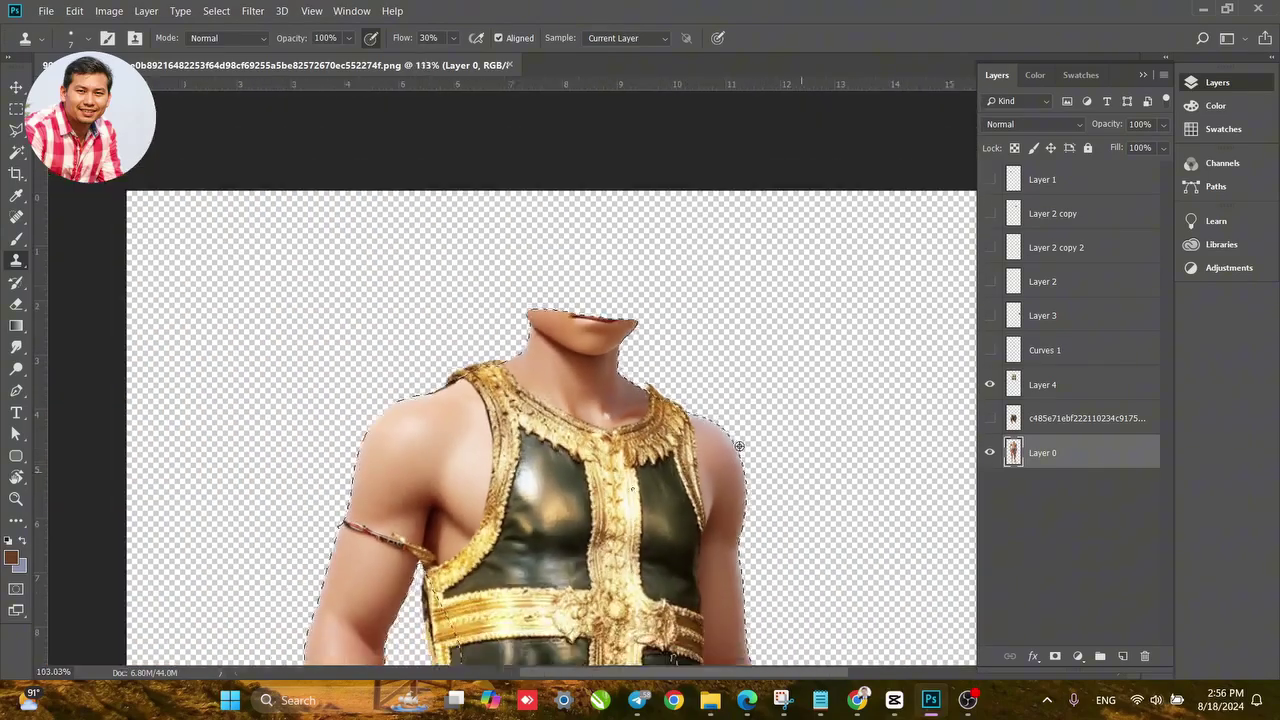
{"action": "scroll", "coordinate": [672, 427], "scroll_direction": "up", "scroll_amount": 5}
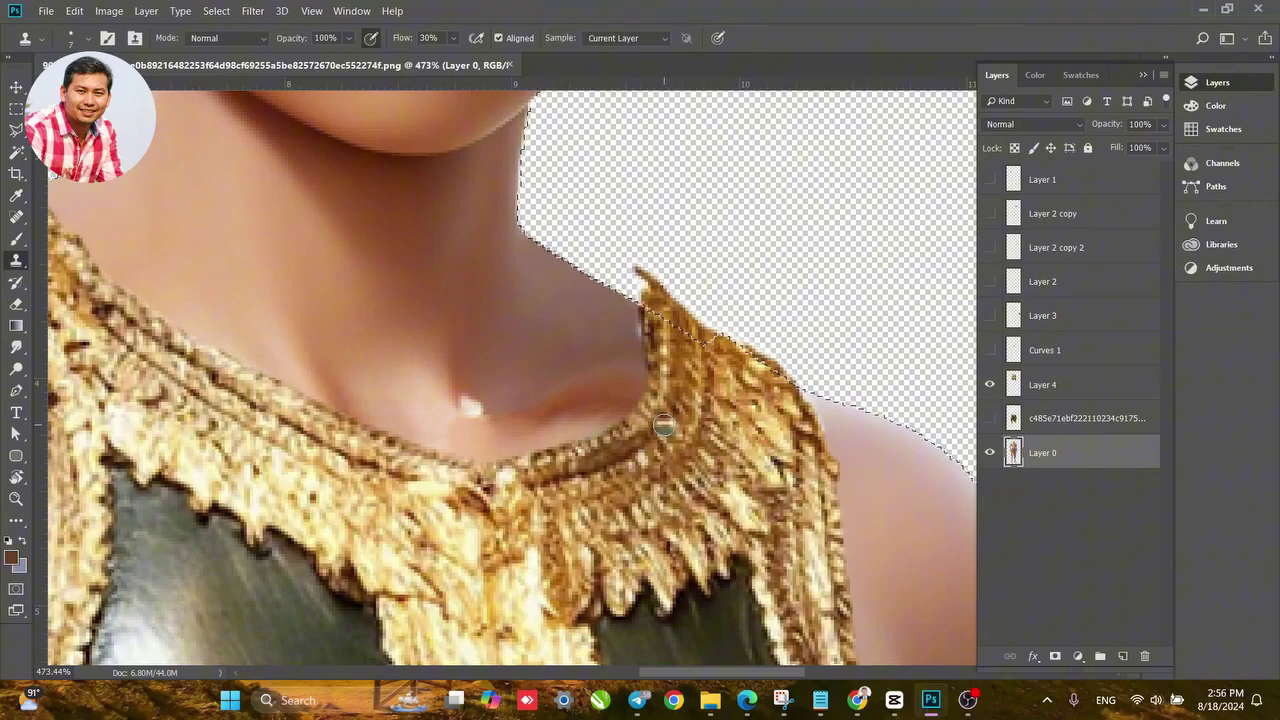
{"action": "left_click", "coordinate": [16, 238]}
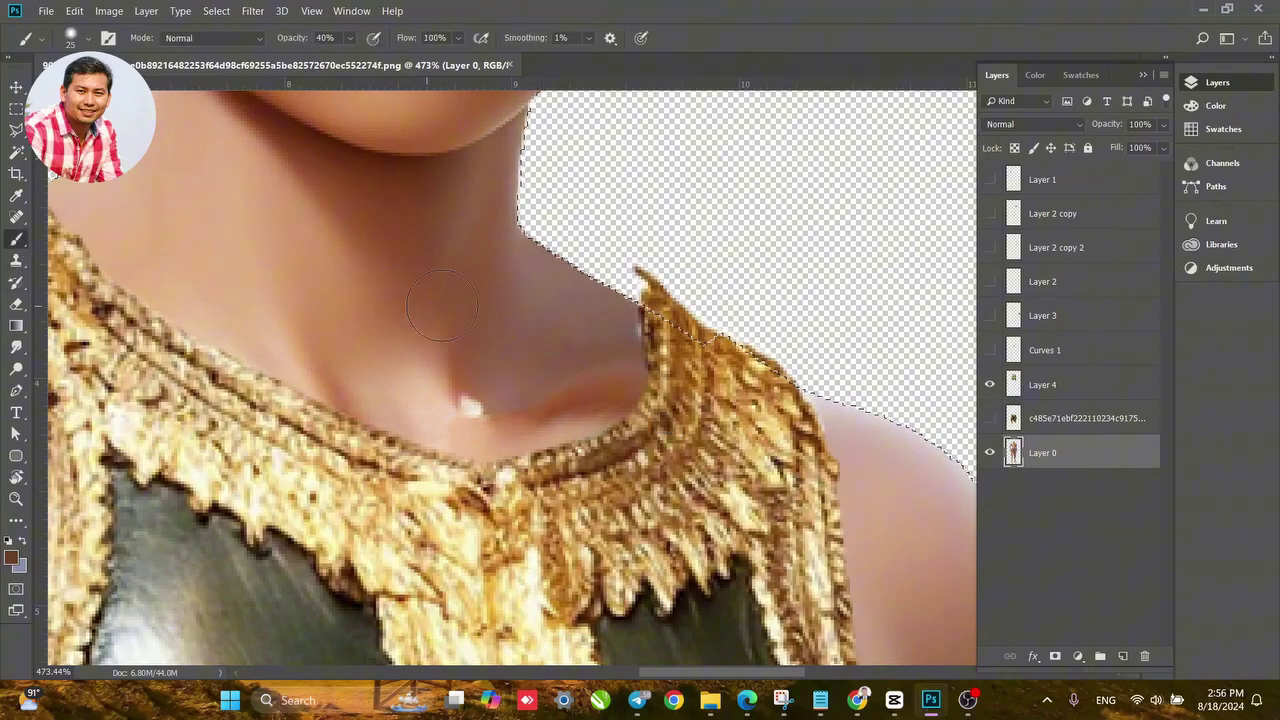
{"action": "left_click", "coordinate": [481, 255], "text": "alt"}
{"action": "right_click", "coordinate": [752, 302]}
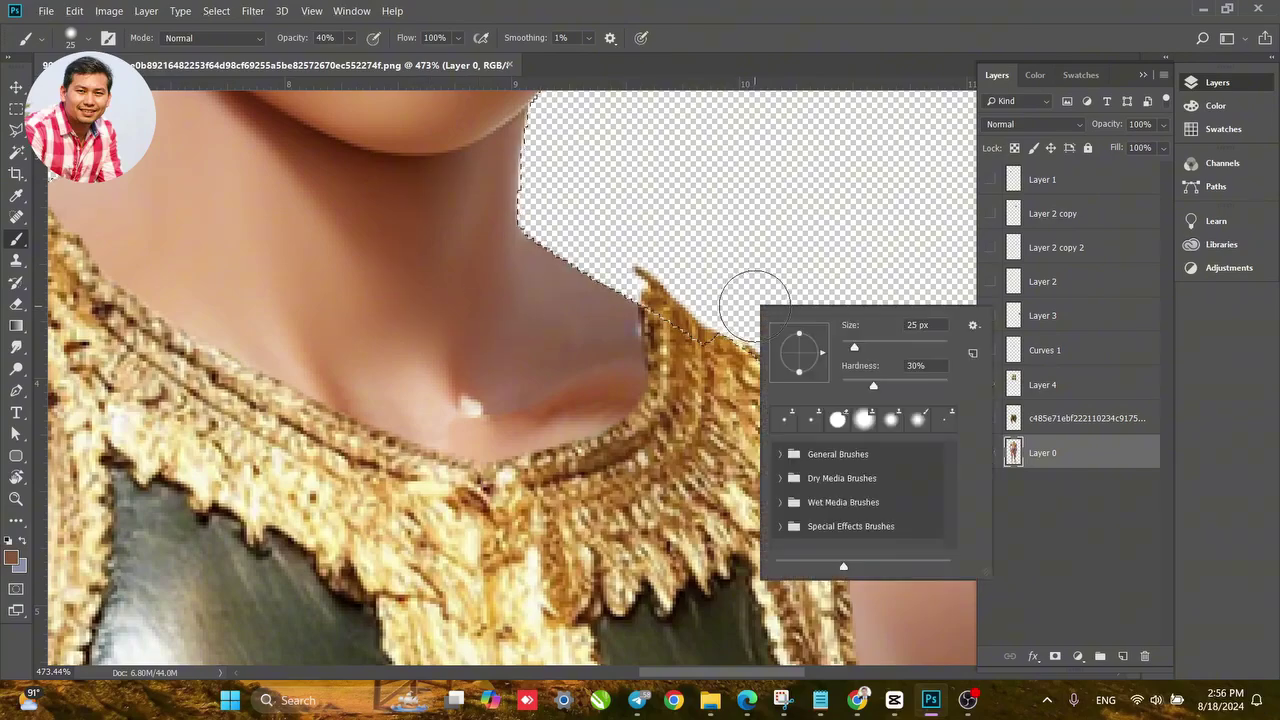
{"action": "left_click", "coordinate": [350, 39]}
{"action": "left_click", "coordinate": [342, 57]}
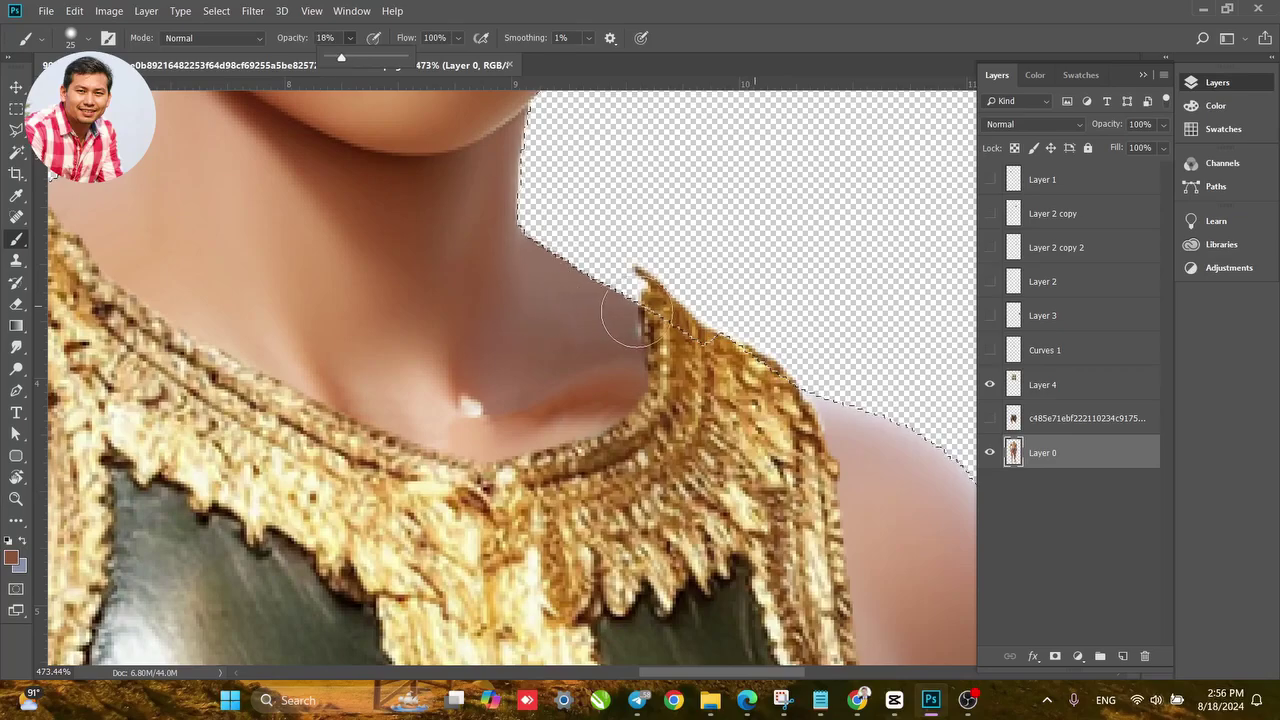
{"action": "right_click", "coordinate": [627, 350]}
{"action": "left_click_drag", "start_coordinate": [655, 366], "coordinate": [650, 365]}
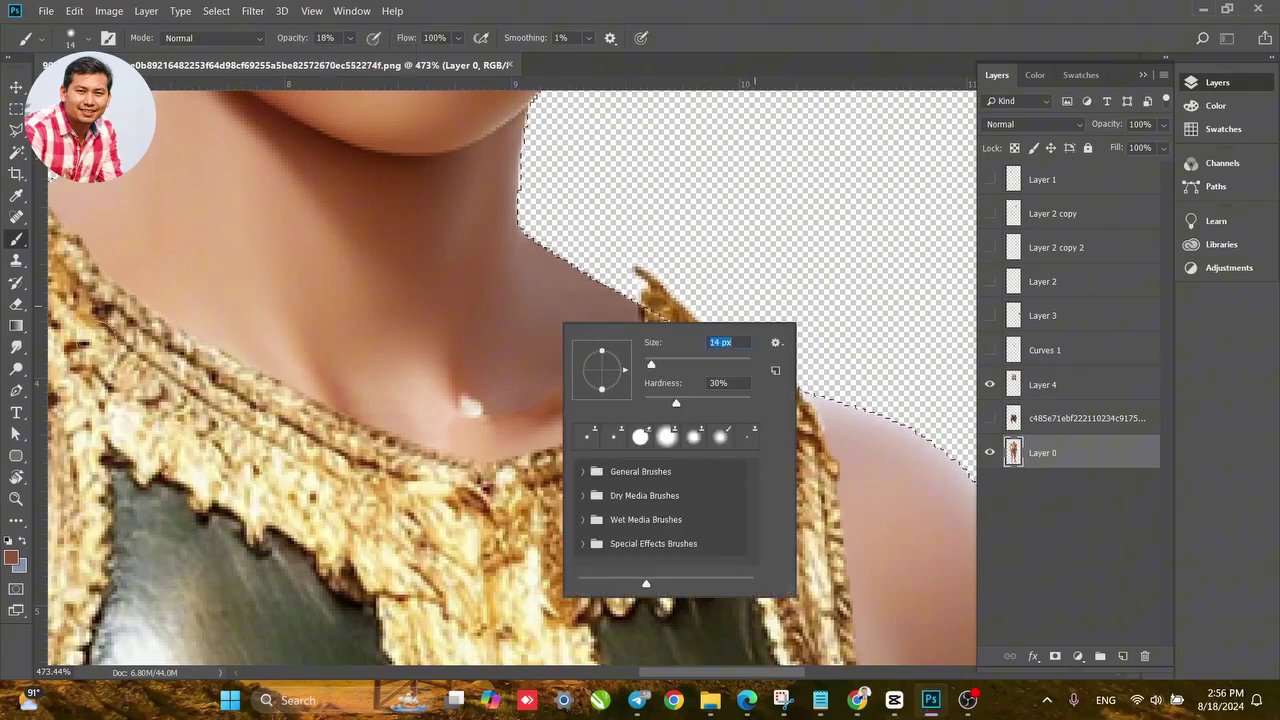
Blend the cloned skin between the neck and the golden collar with the soft brush, then clear the selection.
{"action": "left_click", "coordinate": [596, 310]}
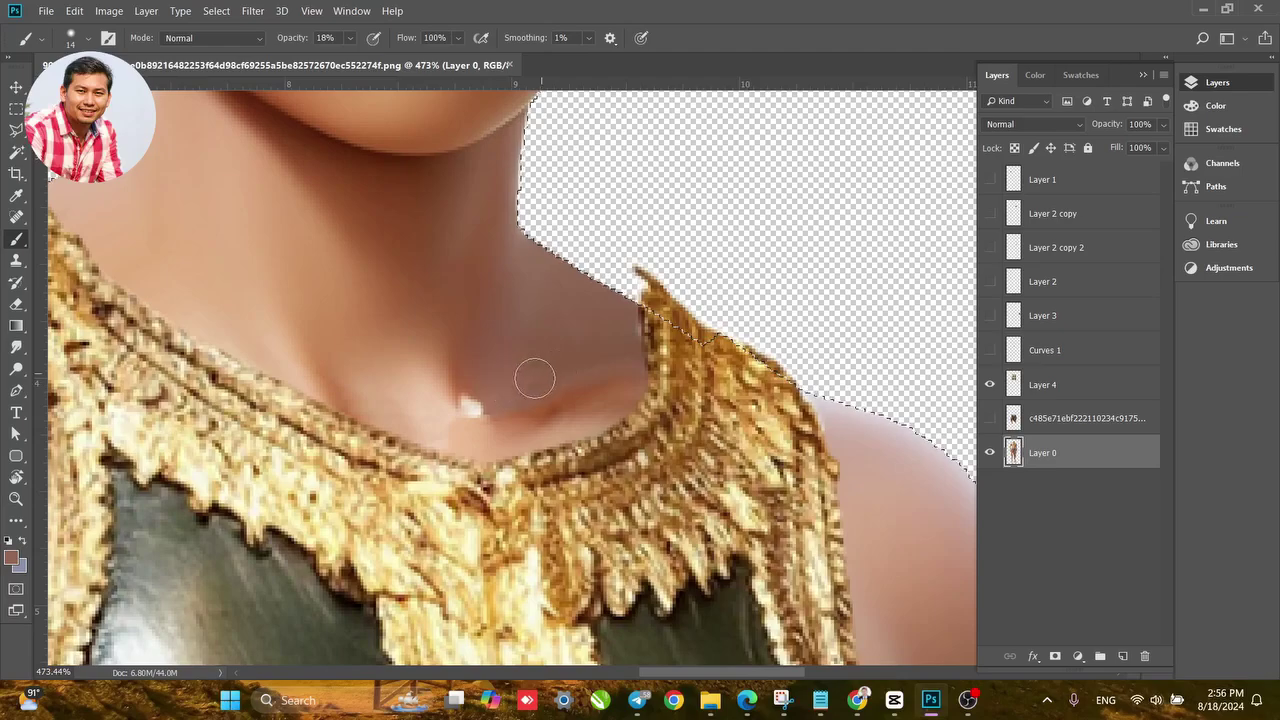
{"action": "left_click", "coordinate": [464, 298], "text": "alt"}
{"action": "scroll", "coordinate": [760, 343], "scroll_direction": "down", "scroll_amount": 8}
{"action": "scroll", "coordinate": [790, 382], "scroll_direction": "down", "scroll_amount": 2}
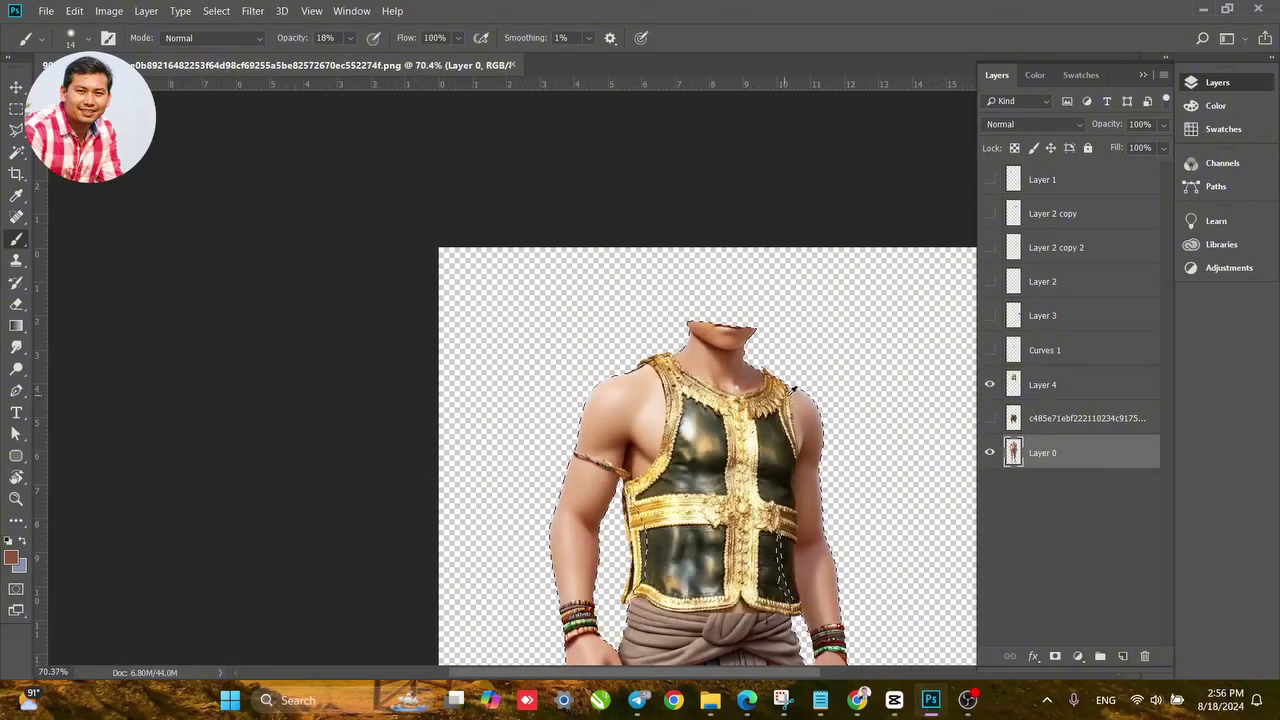
{"action": "scroll", "coordinate": [775, 395], "scroll_direction": "up", "scroll_amount": 6}
{"action": "key", "text": "ctrl+d"}
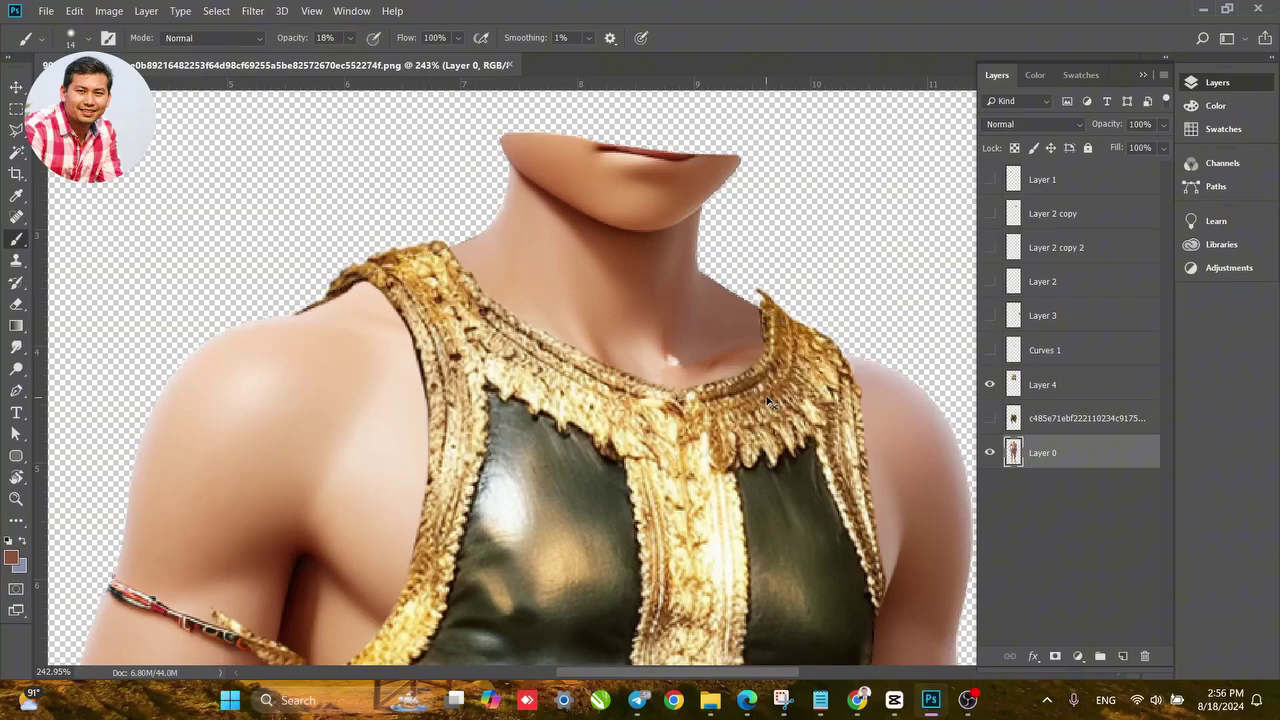
{"action": "scroll", "coordinate": [800, 362], "scroll_direction": "up", "scroll_amount": 3}
{"action": "key", "text": "v"}
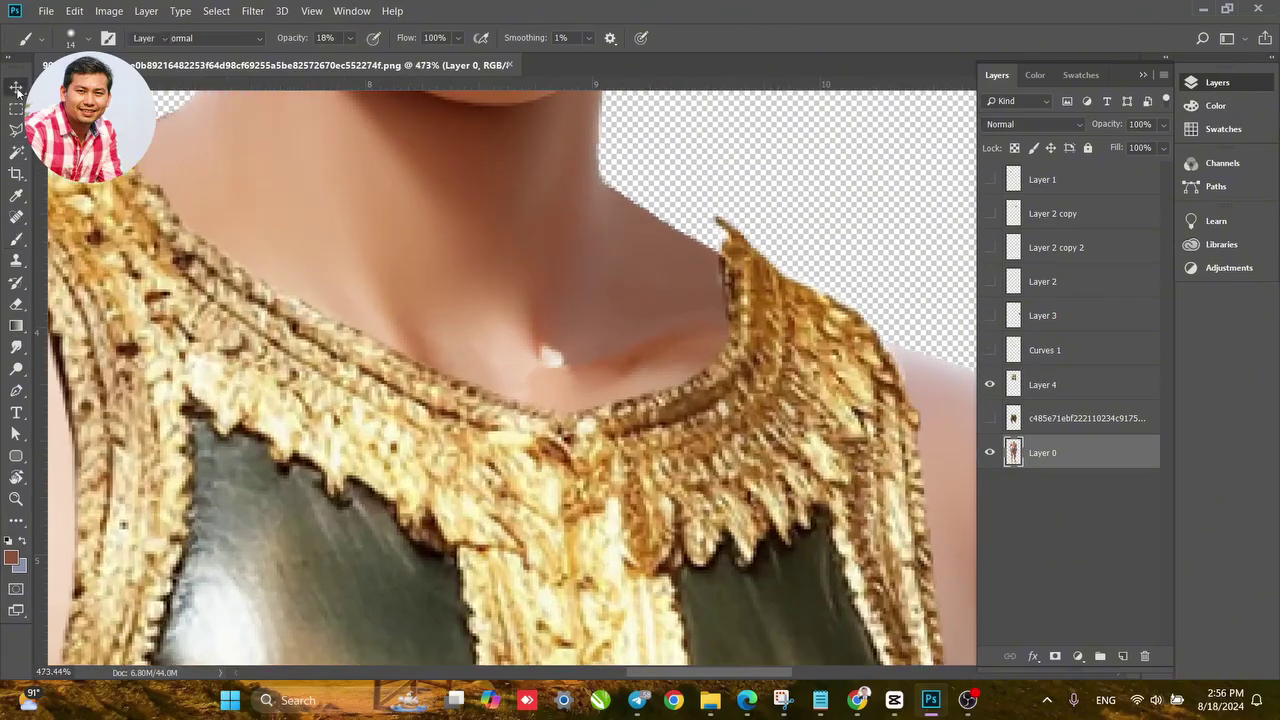
{"action": "left_click", "coordinate": [747, 362]}
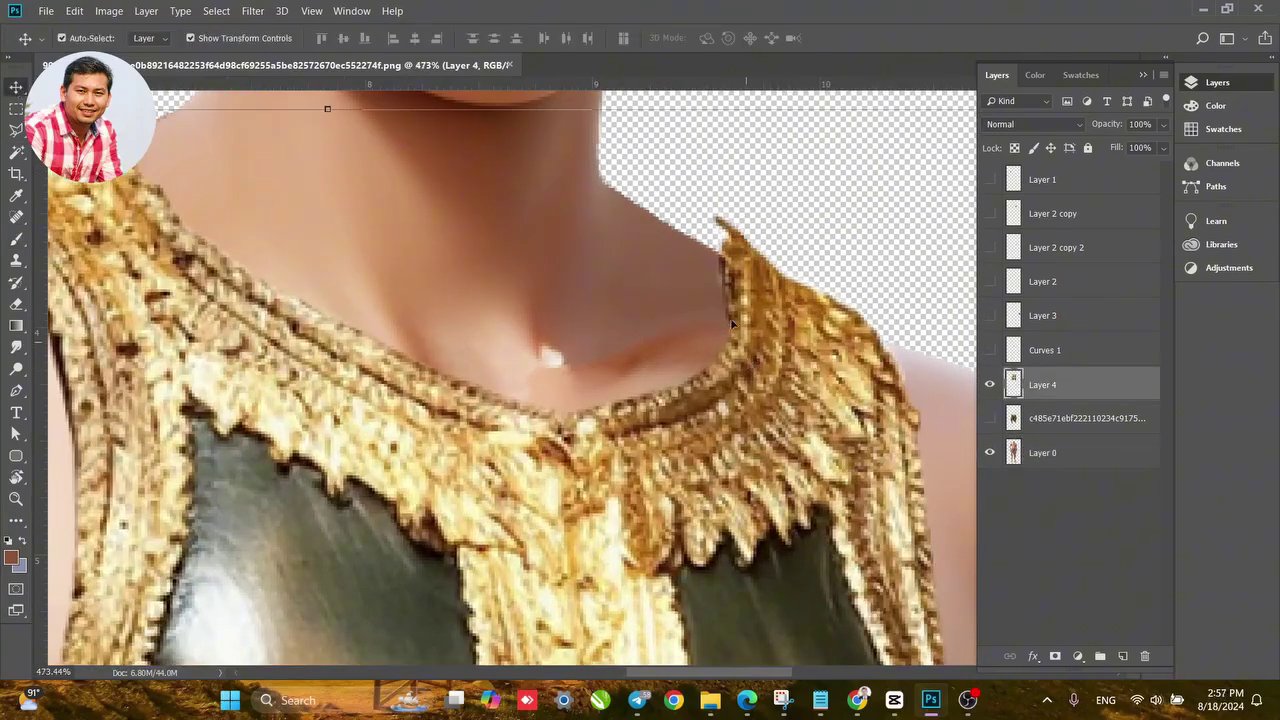
{"action": "key", "text": "ctrl+t"}
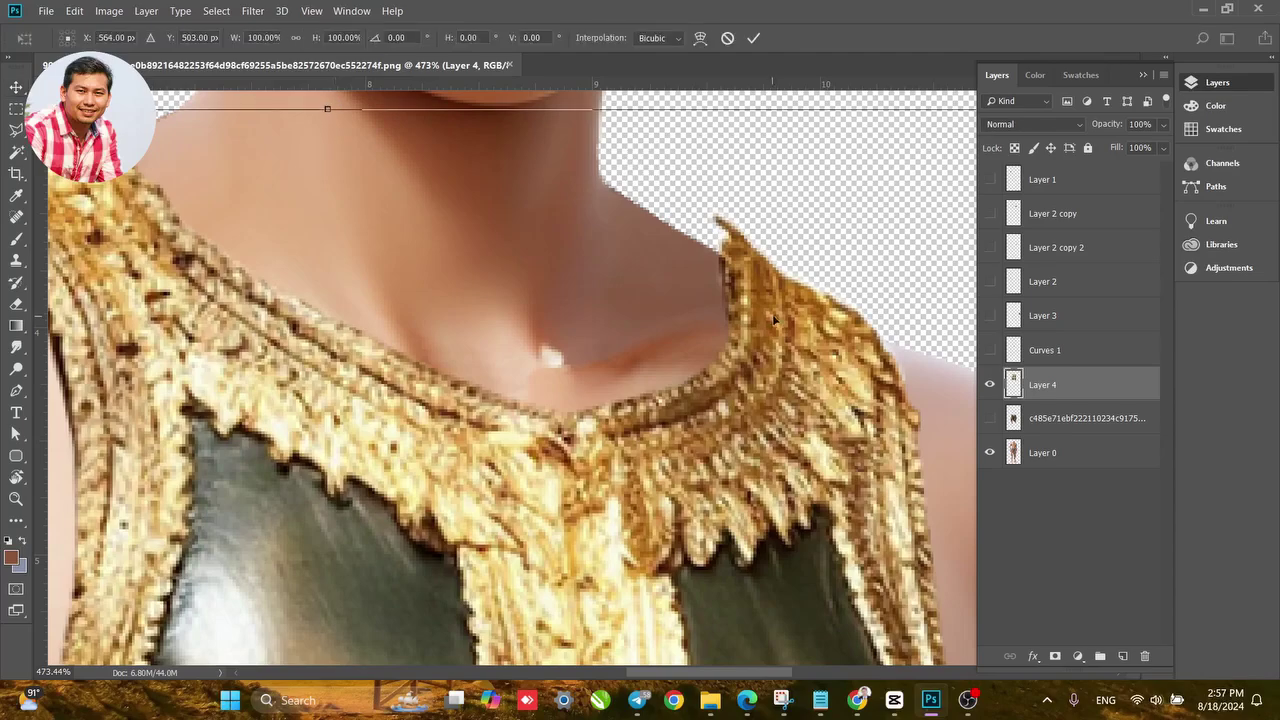
{"action": "right_click", "coordinate": [787, 318]}
{"action": "left_click", "coordinate": [820, 422]}
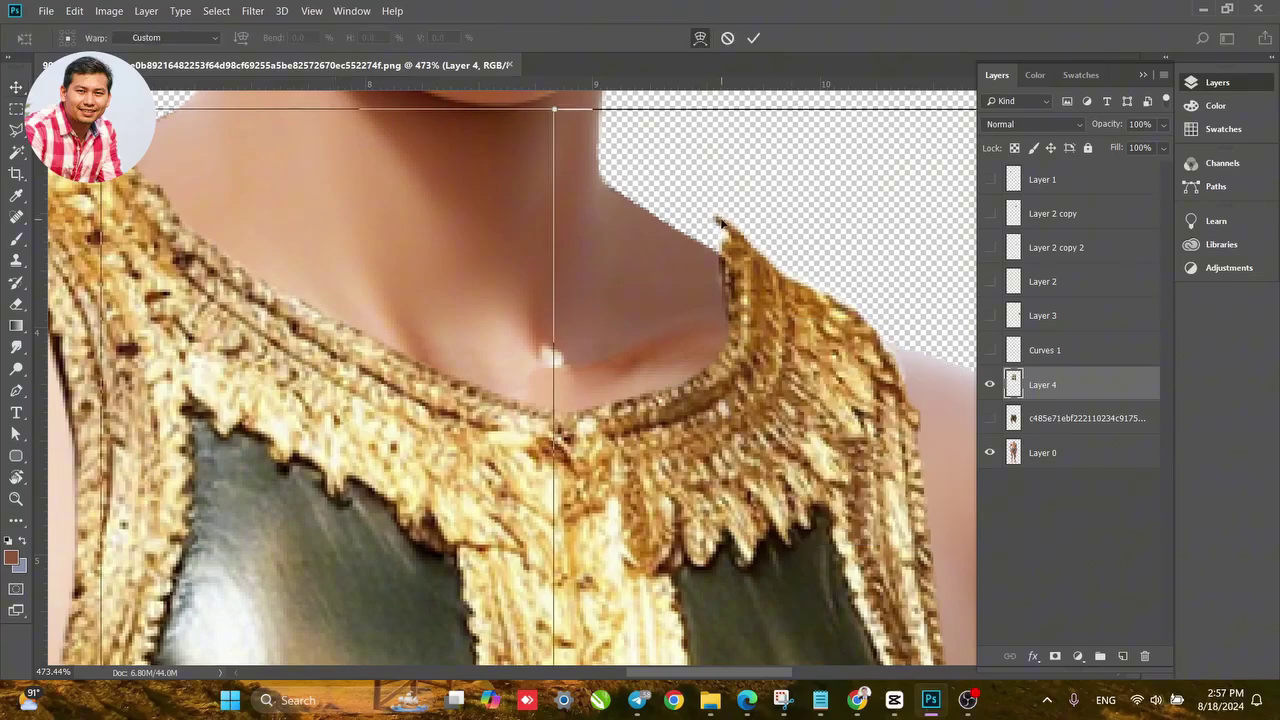
{"action": "left_click_drag", "start_coordinate": [721, 222], "coordinate": [712, 228]}
{"action": "key", "text": "ctrl+z"}
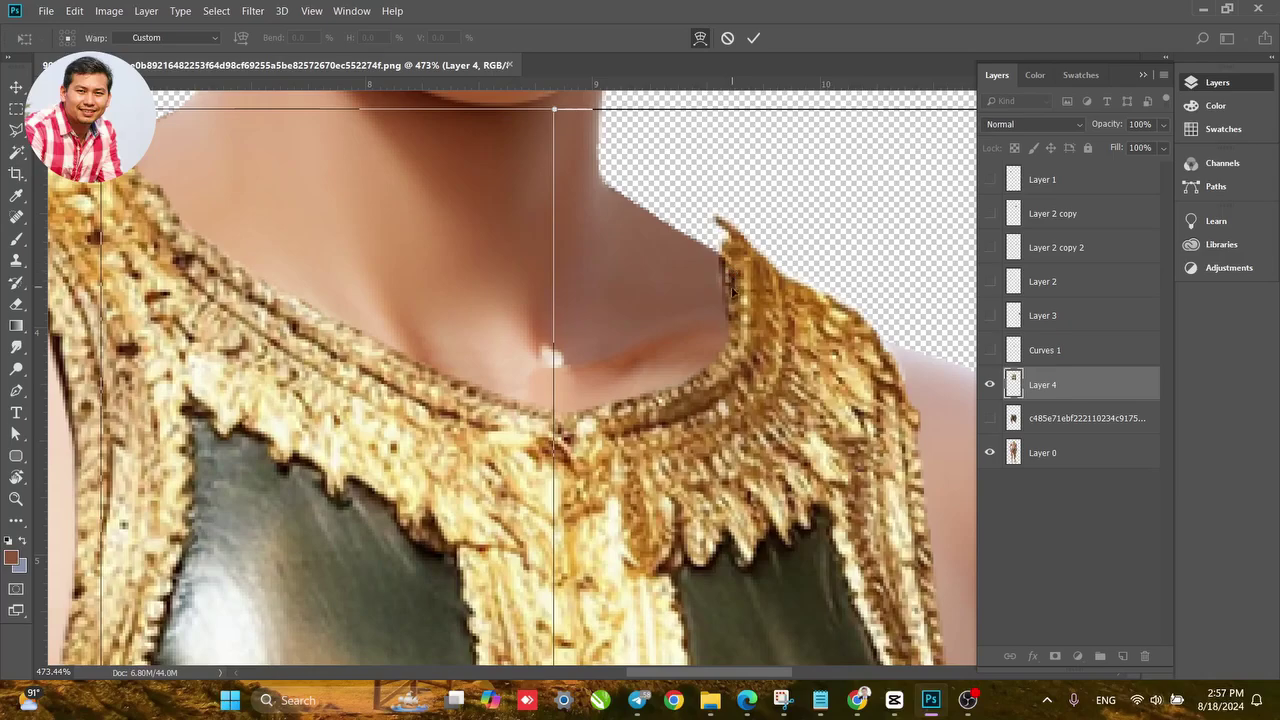
{"action": "scroll", "coordinate": [733, 291], "scroll_direction": "down", "scroll_amount": 3}
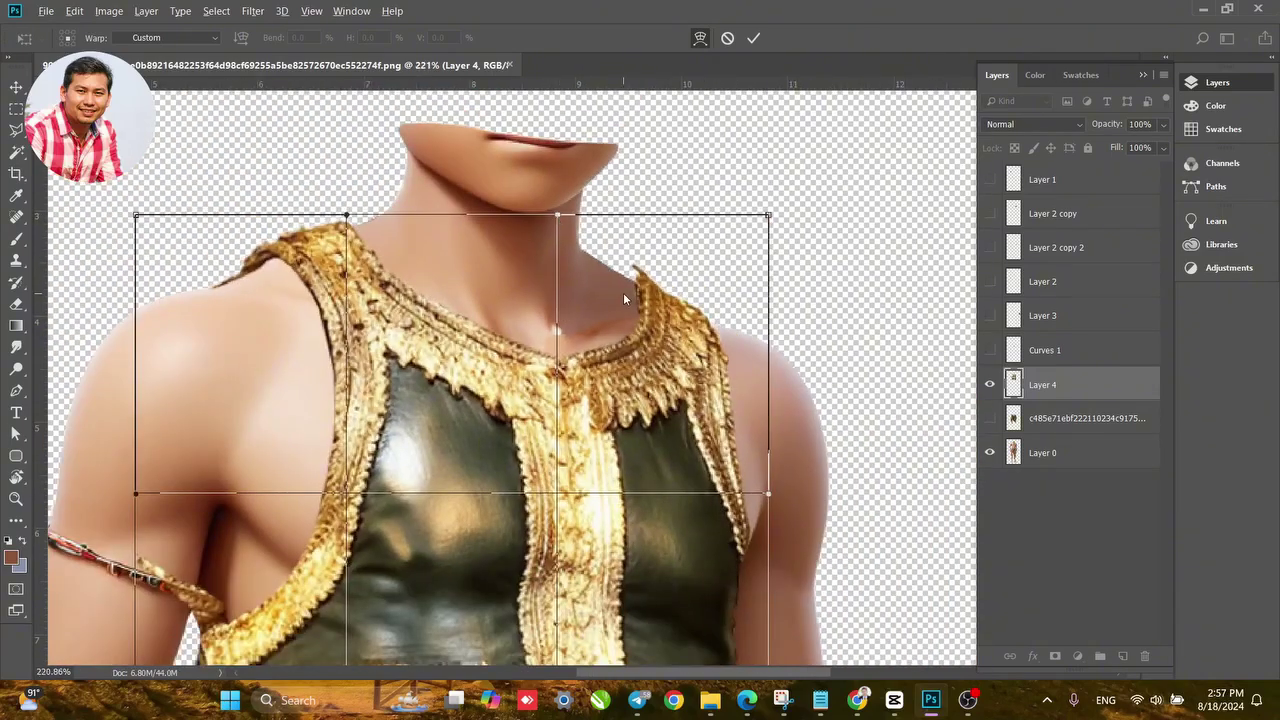
{"action": "scroll", "coordinate": [624, 297], "scroll_direction": "up", "scroll_amount": 3}
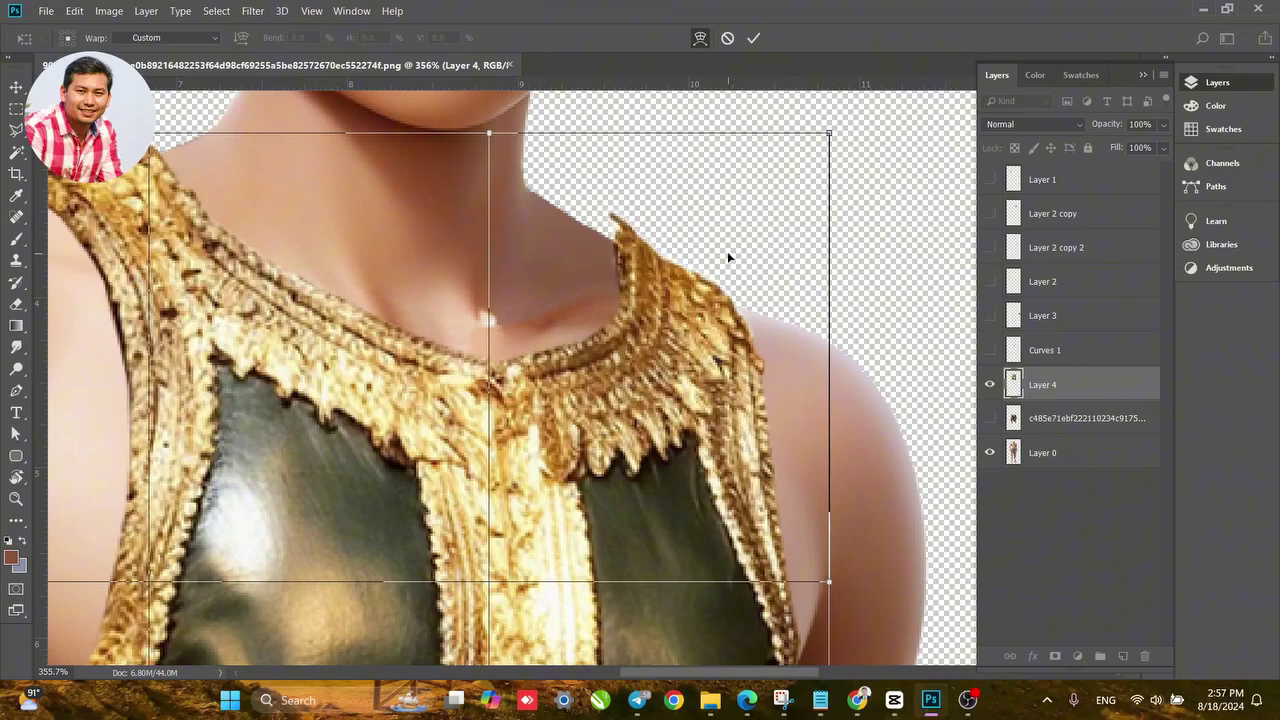
{"action": "key", "text": "Return"}
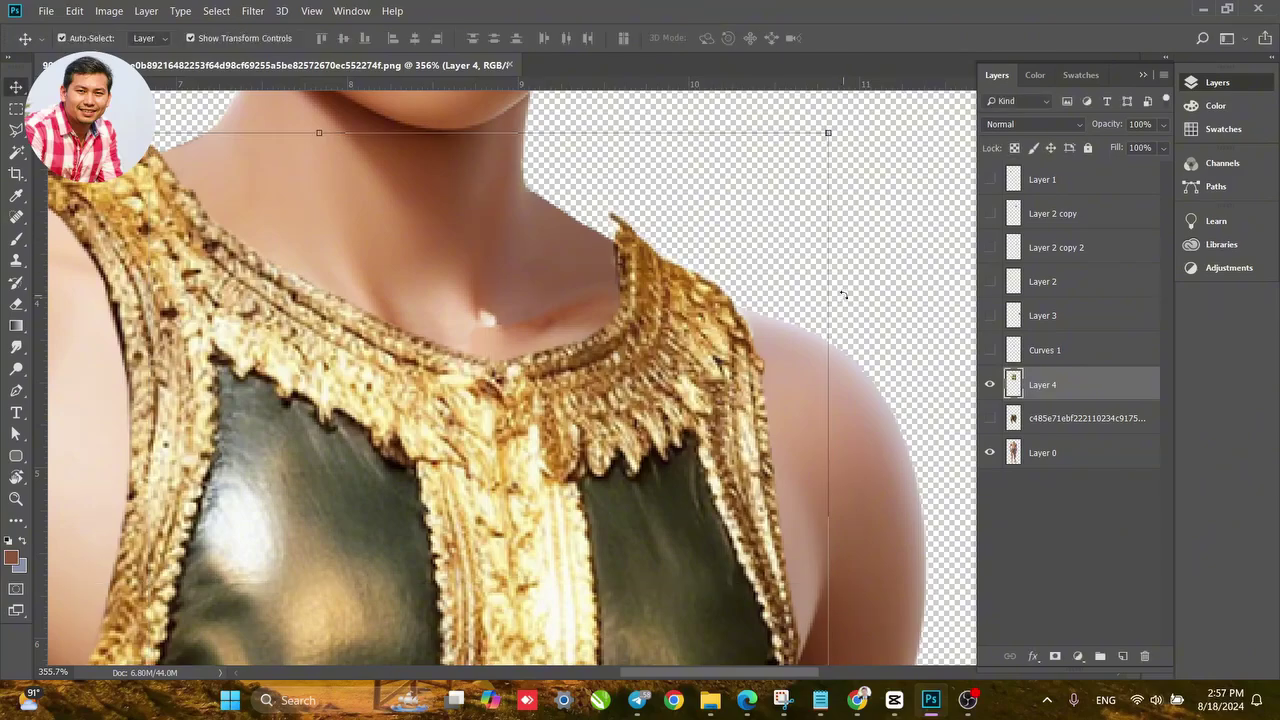
{"action": "left_click", "coordinate": [870, 287]}
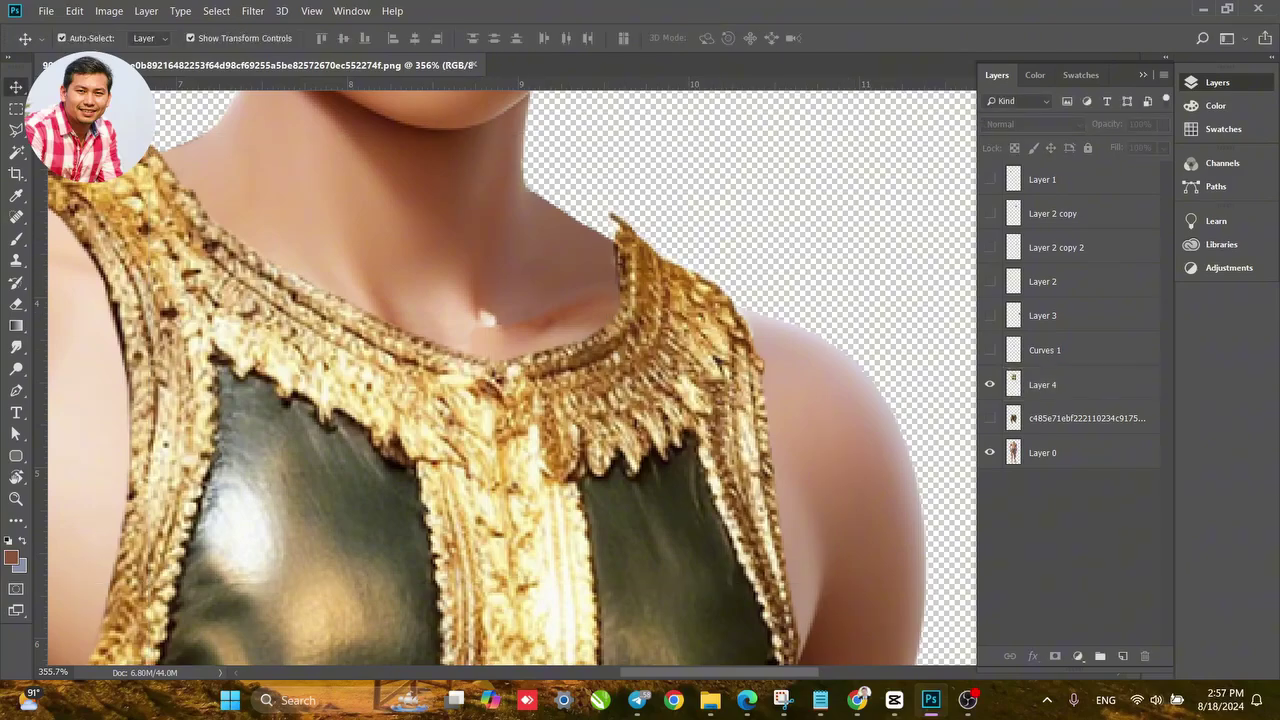
Outline the pointed golden collar tip and the shoulder edge around it with a polygonal lasso selection.
{"action": "key", "text": "l"}
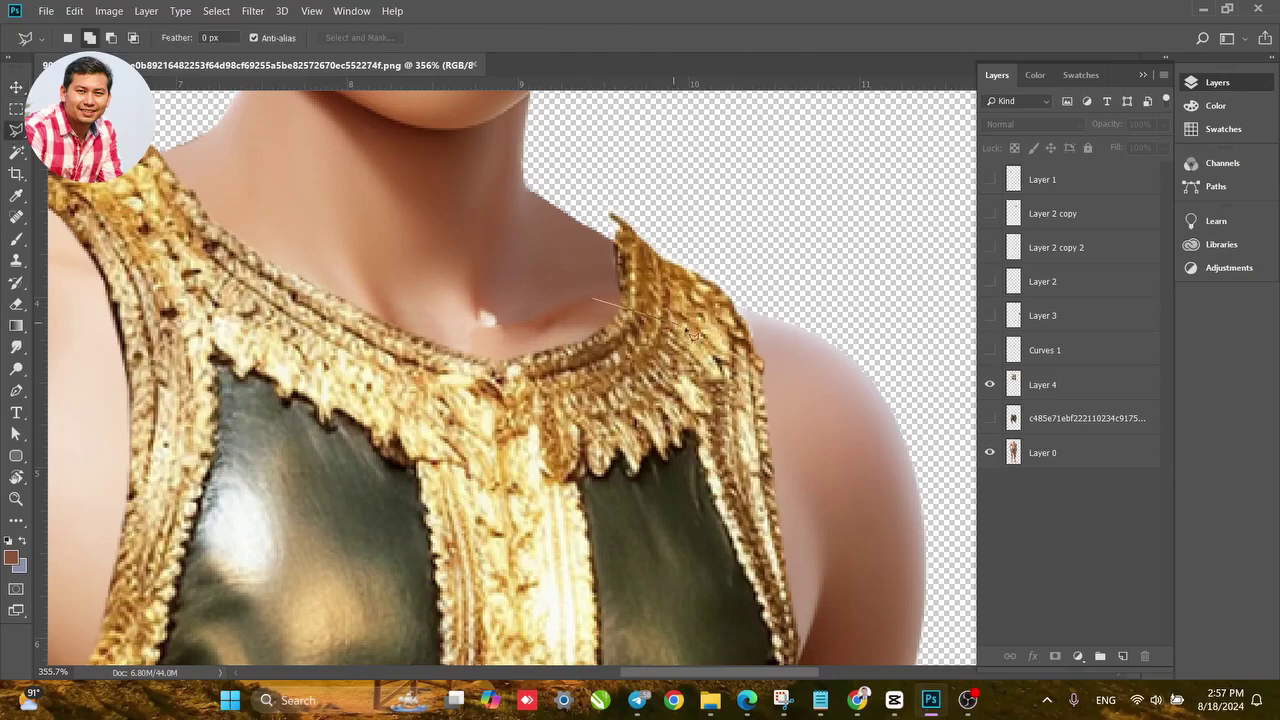
{"action": "left_click", "coordinate": [775, 352]}
{"action": "left_click", "coordinate": [822, 272]}
{"action": "left_click", "coordinate": [742, 183]}
{"action": "left_click", "coordinate": [563, 148]}
{"action": "left_click", "coordinate": [548, 232]}
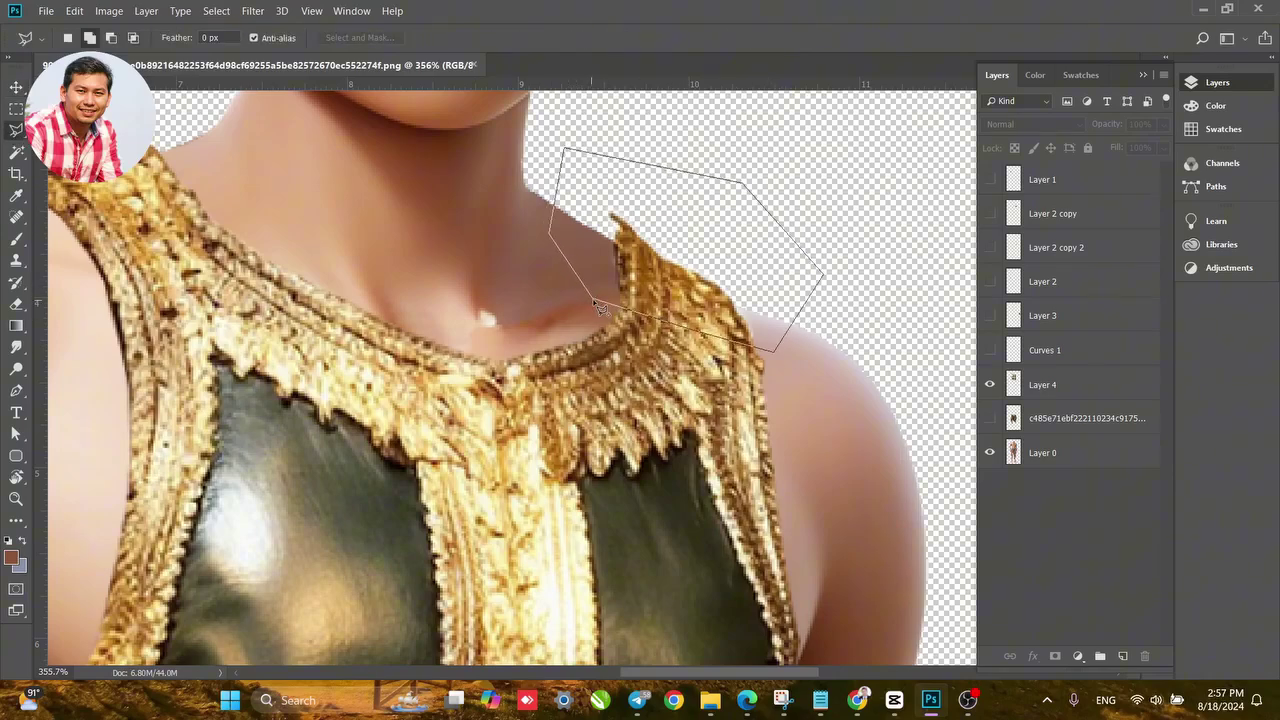
{"action": "left_click", "coordinate": [598, 306]}
Try to warp the selected collar tip on Layer 4 down onto the shoulder line and clear the selection.
{"action": "left_click", "coordinate": [16, 87]}
{"action": "left_click", "coordinate": [603, 423]}
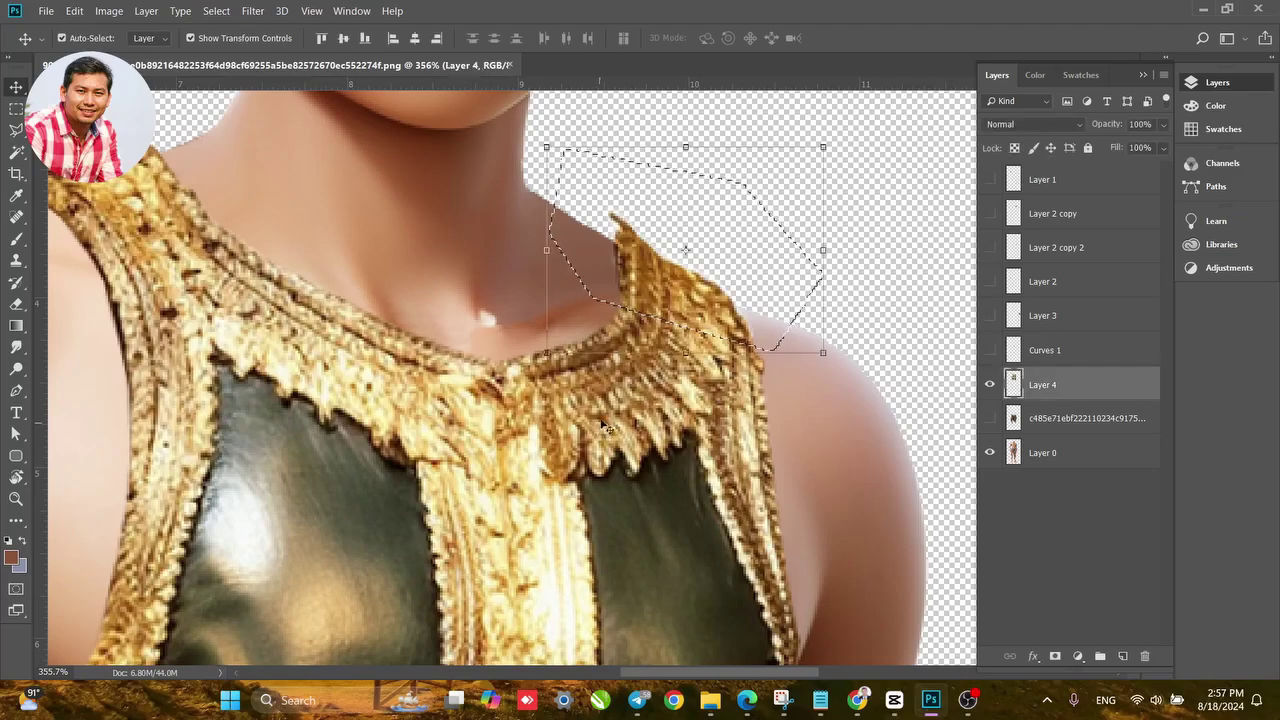
{"action": "right_click", "coordinate": [623, 386]}
{"action": "left_click", "coordinate": [692, 350]}
{"action": "left_click", "coordinate": [686, 352]}
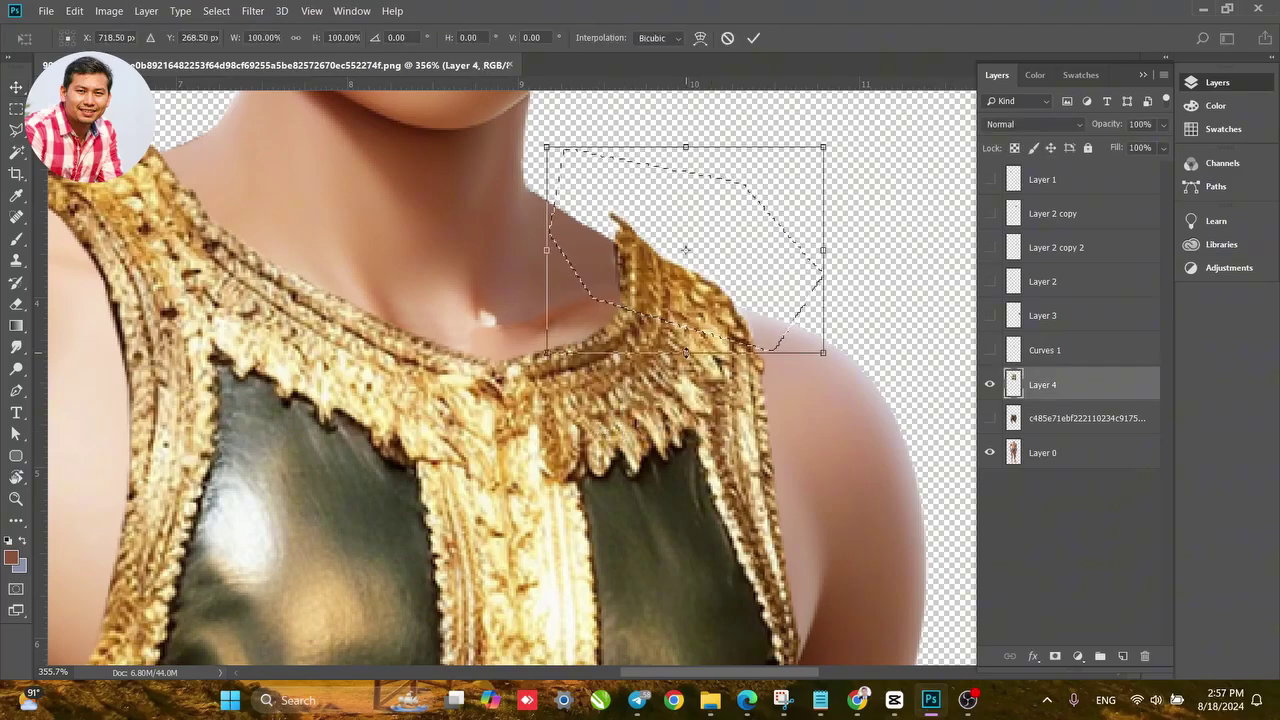
{"action": "right_click", "coordinate": [624, 228]}
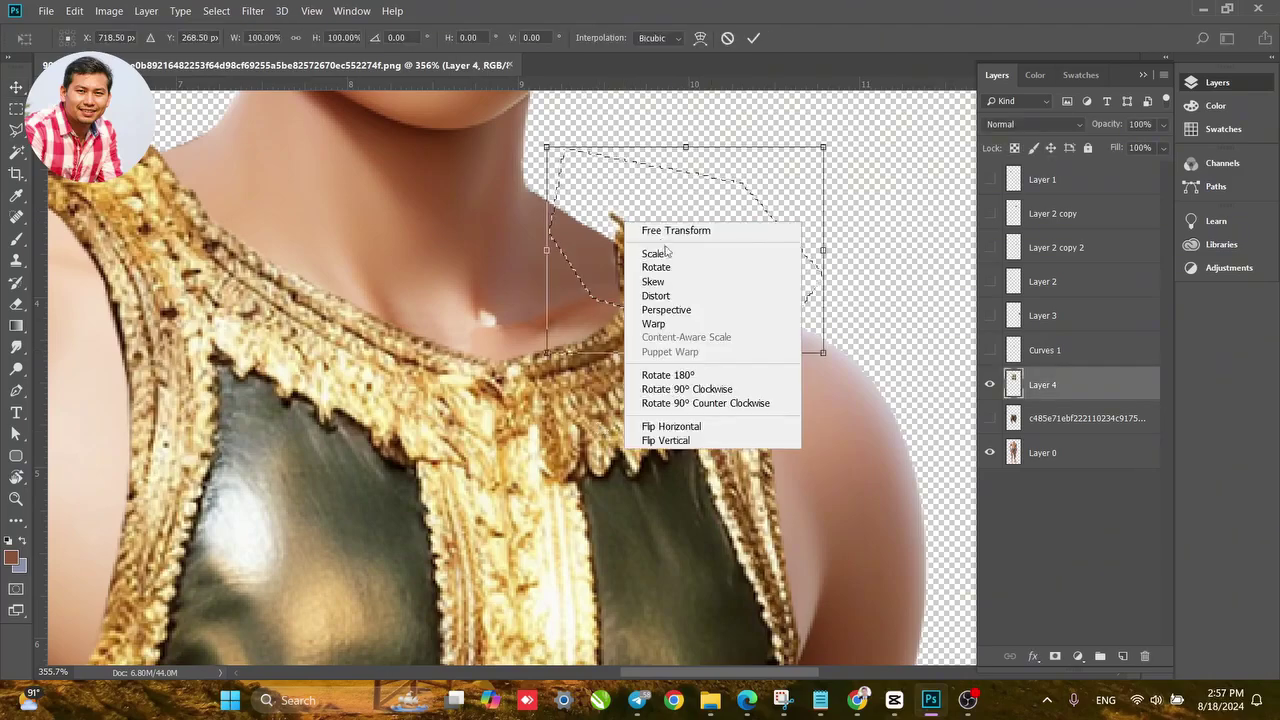
{"action": "left_click", "coordinate": [655, 322]}
{"action": "left_click_drag", "start_coordinate": [613, 221], "coordinate": [614, 230]}
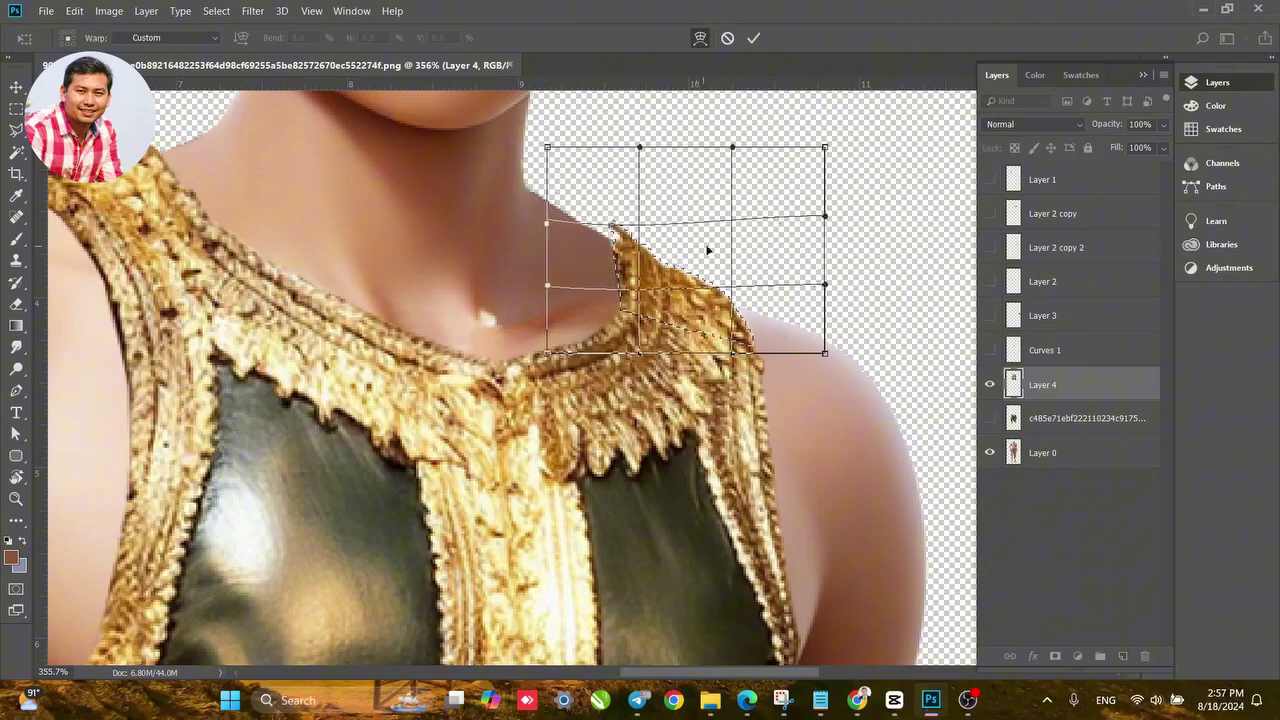
{"action": "left_click_drag", "start_coordinate": [708, 246], "coordinate": [718, 237]}
{"action": "left_click_drag", "start_coordinate": [548, 148], "coordinate": [462, 218]}
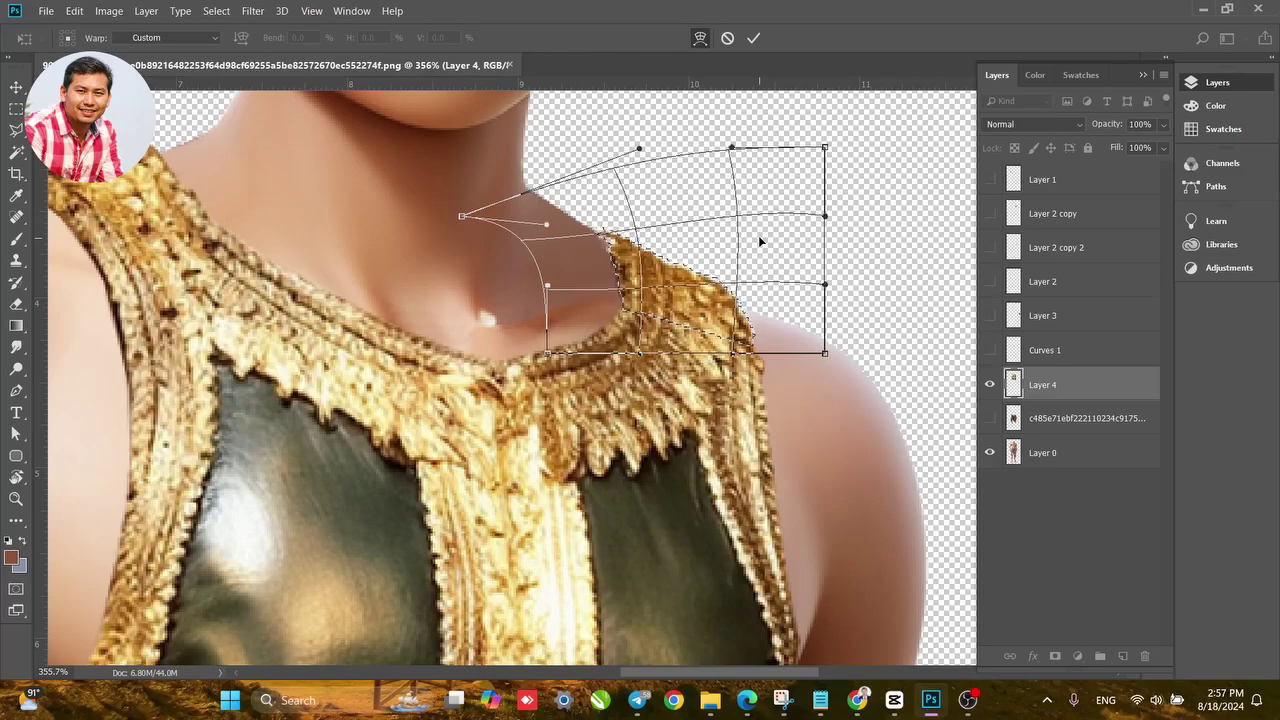
{"action": "key", "text": "Return"}
{"action": "key", "text": "ctrl+d"}
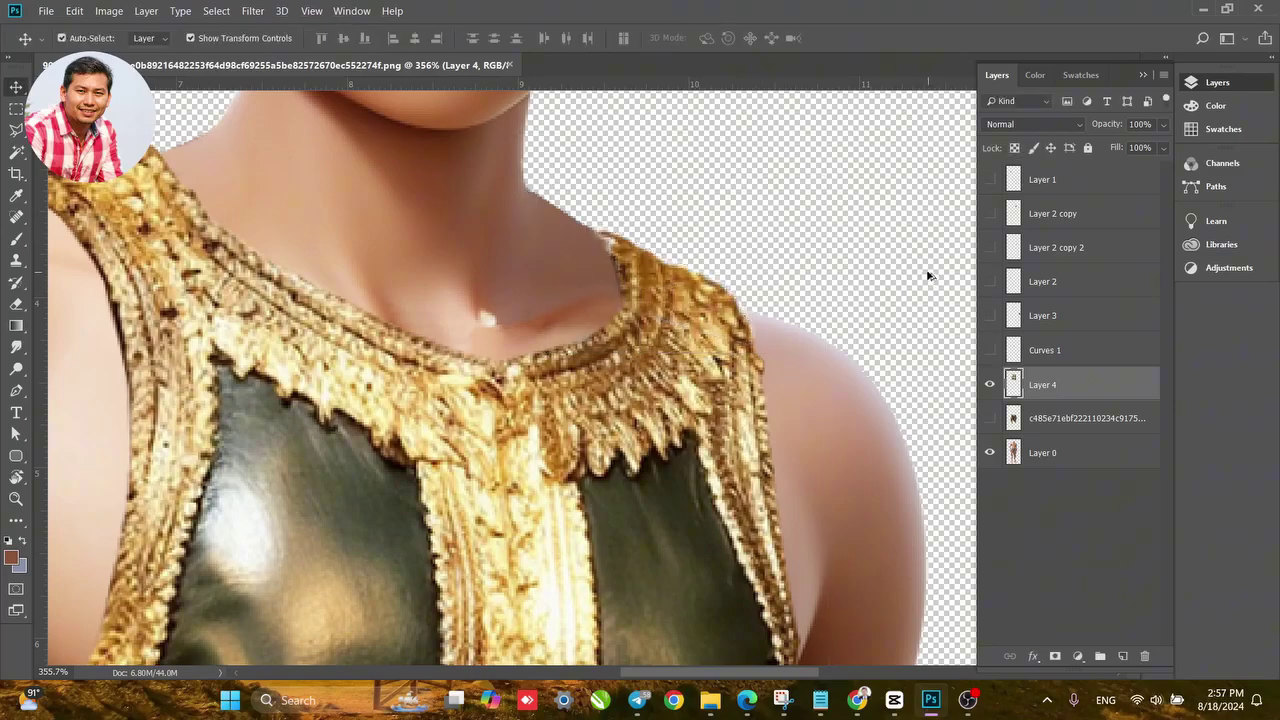
Review the whole figure and undo the warp of the collar tip.
{"action": "left_click", "coordinate": [928, 274]}
{"action": "scroll", "coordinate": [692, 300], "scroll_direction": "down", "scroll_amount": 18}
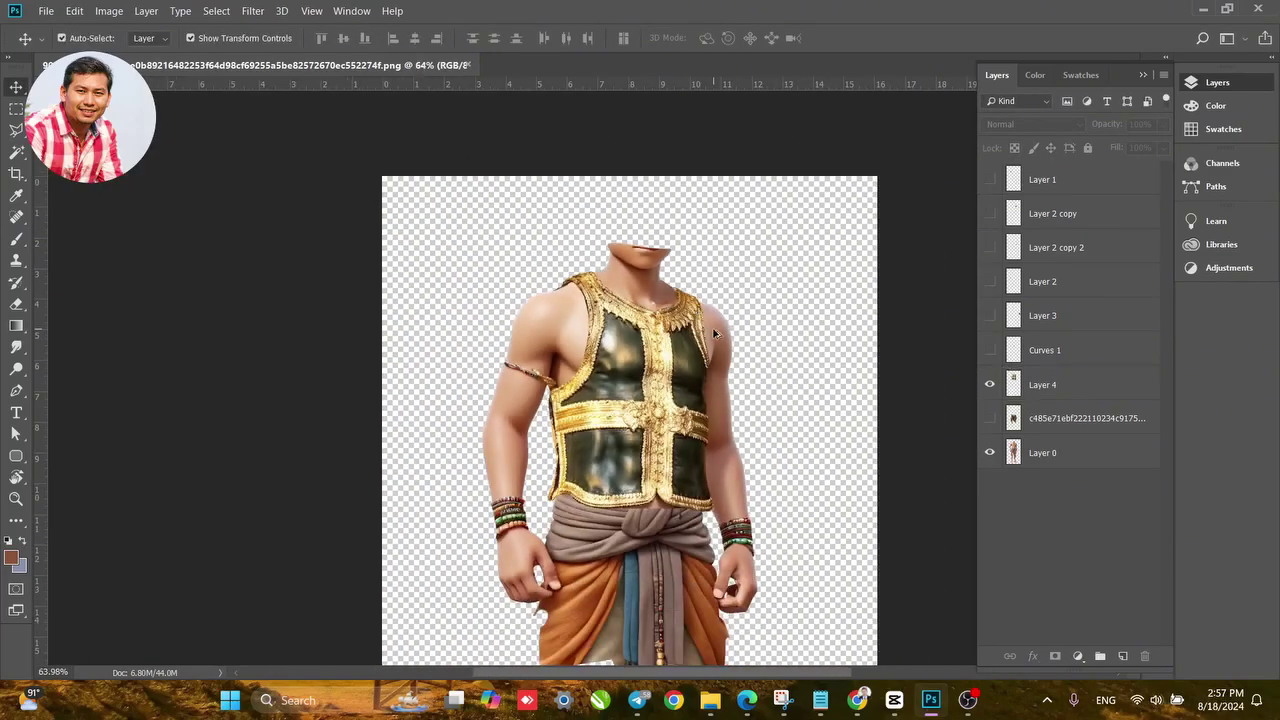
{"action": "scroll", "coordinate": [714, 333], "scroll_direction": "down", "scroll_amount": 2}
{"action": "scroll", "coordinate": [656, 327], "scroll_direction": "down", "scroll_amount": 2}
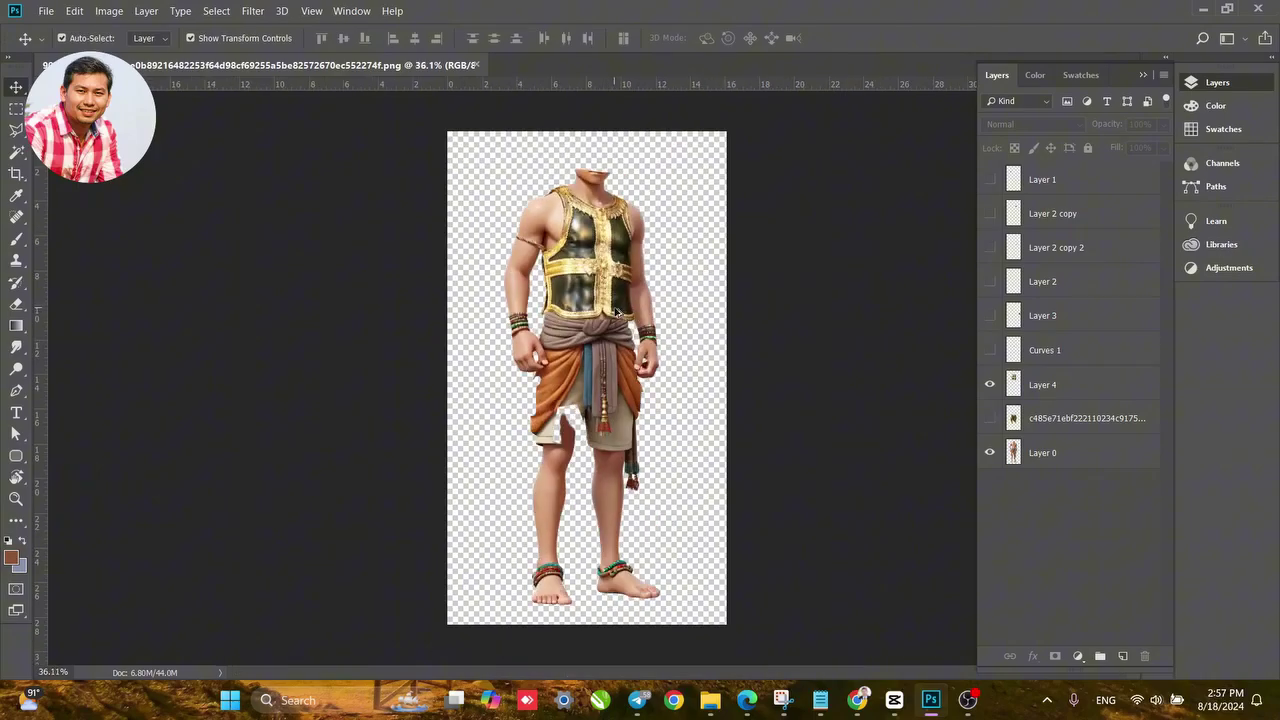
{"action": "scroll", "coordinate": [637, 215], "scroll_direction": "up", "scroll_amount": 9}
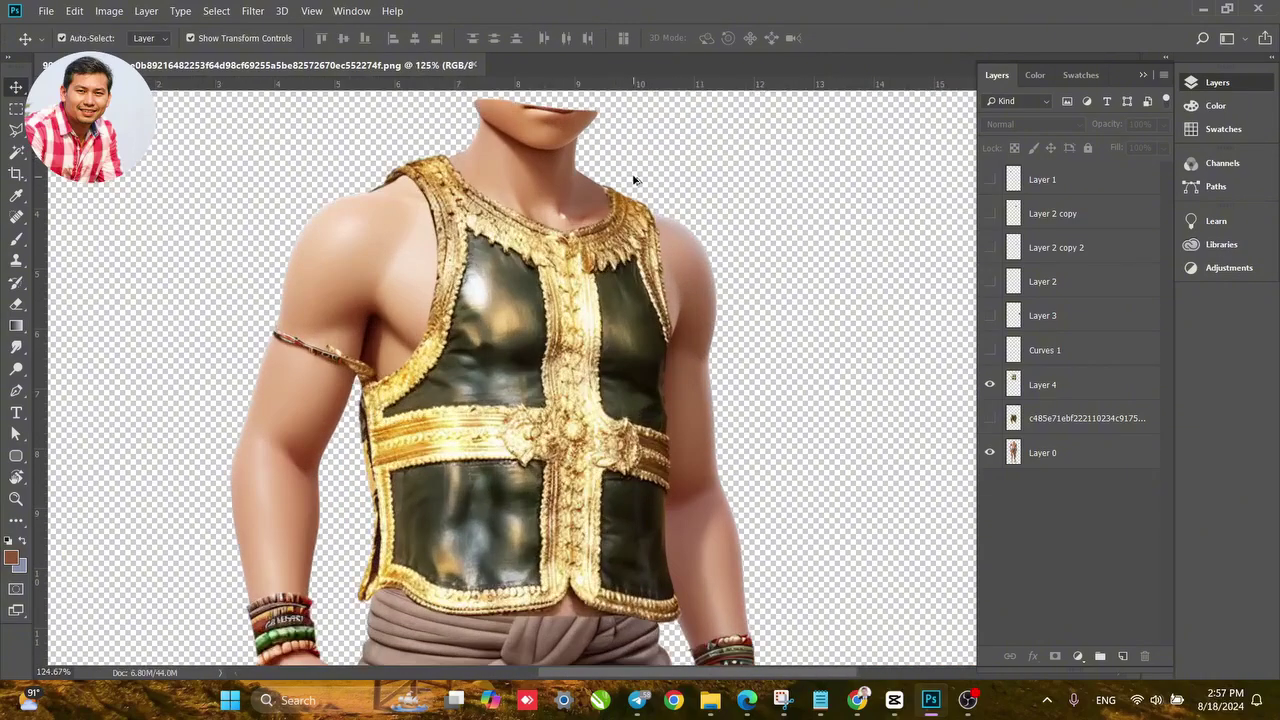
{"action": "key", "text": "ctrl+alt+z"}
{"action": "key", "text": "ctrl+alt+z"}
{"action": "key", "text": "ctrl+alt+z"}
{"action": "left_click", "coordinate": [776, 208]}
Compare the collar tip with the shoulder line at several magnifications and clear the restored lasso selection.
{"action": "scroll", "coordinate": [580, 275], "scroll_direction": "down", "scroll_amount": 5}
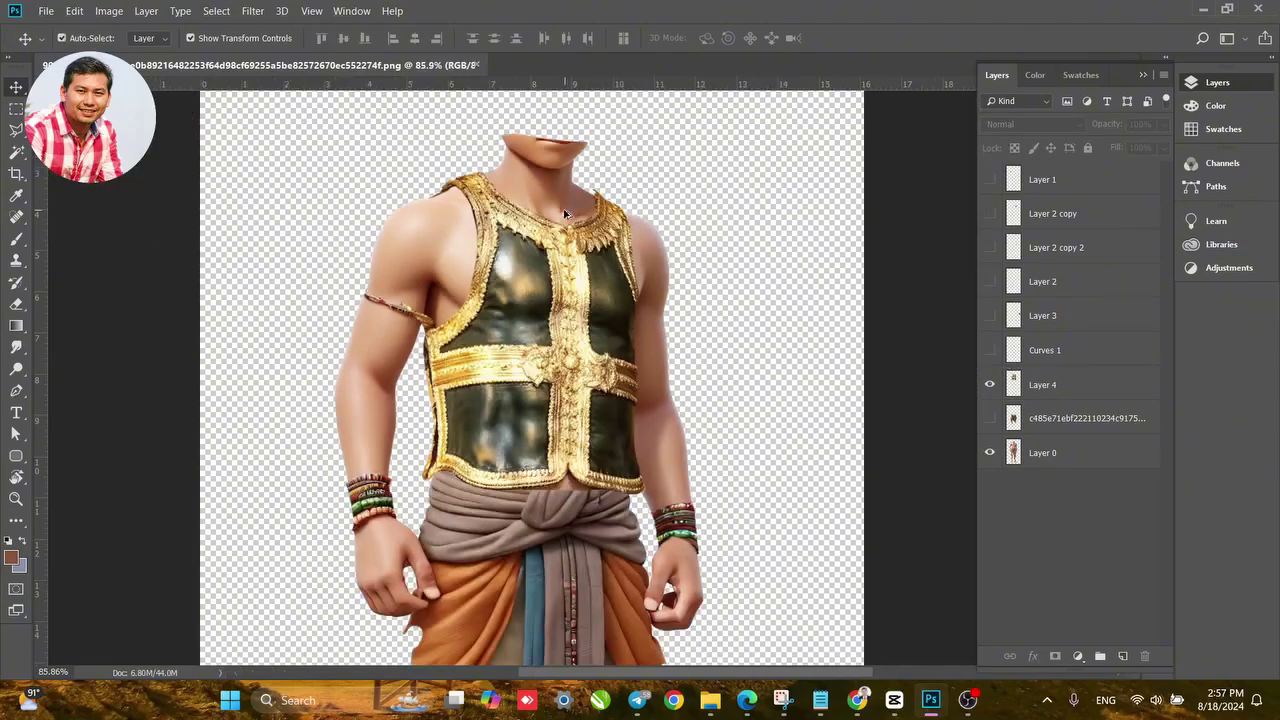
{"action": "scroll", "coordinate": [590, 245], "scroll_direction": "up", "scroll_amount": 5}
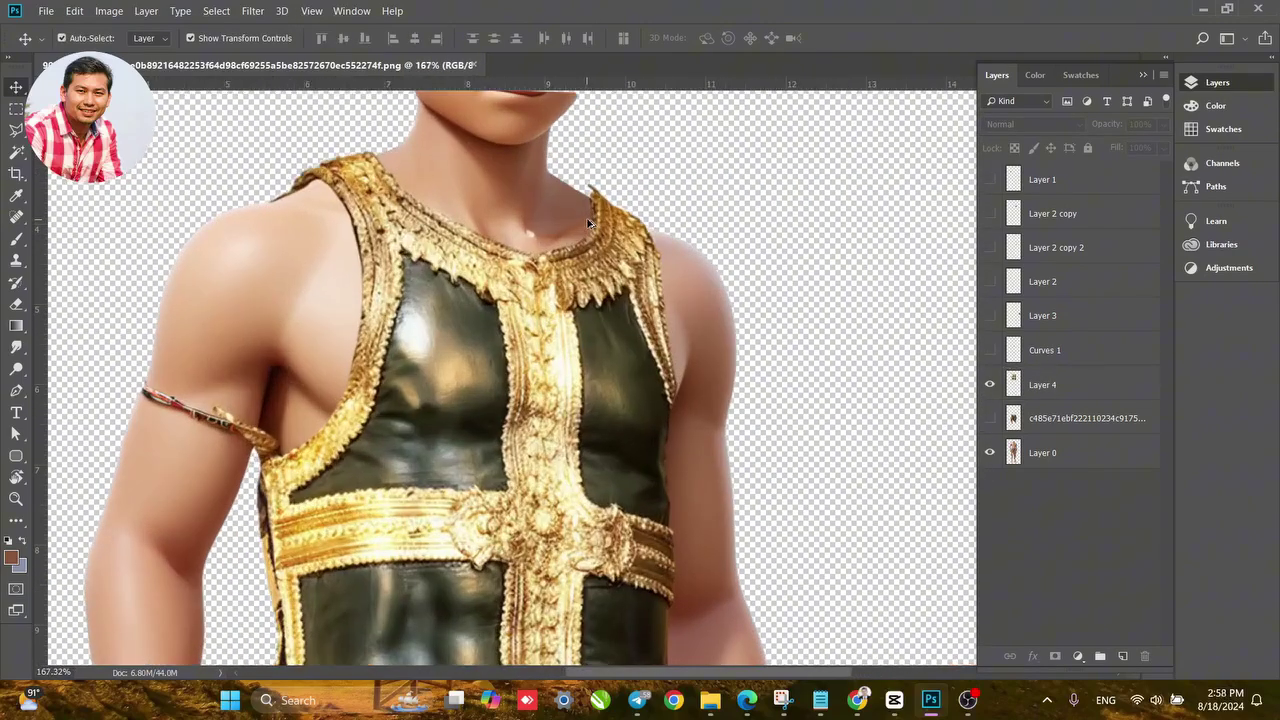
{"action": "scroll", "coordinate": [589, 222], "scroll_direction": "up", "scroll_amount": 2}
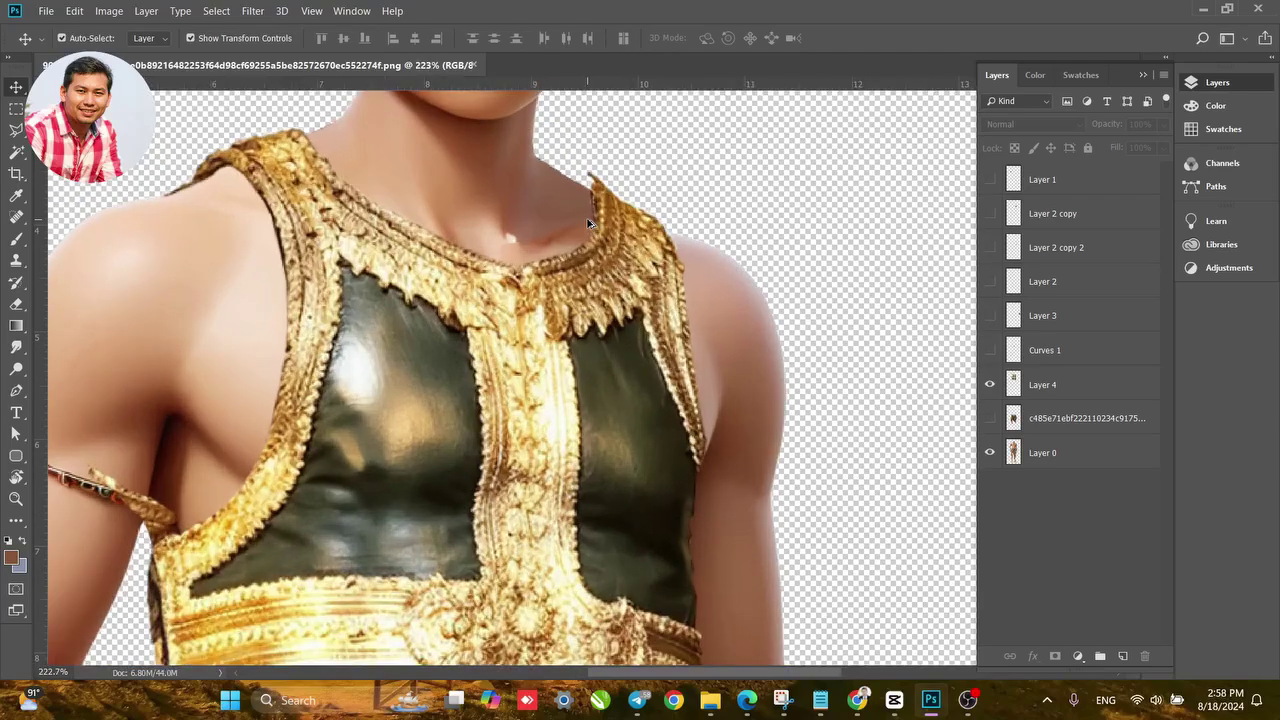
{"action": "scroll", "coordinate": [557, 210], "scroll_direction": "down", "scroll_amount": 3}
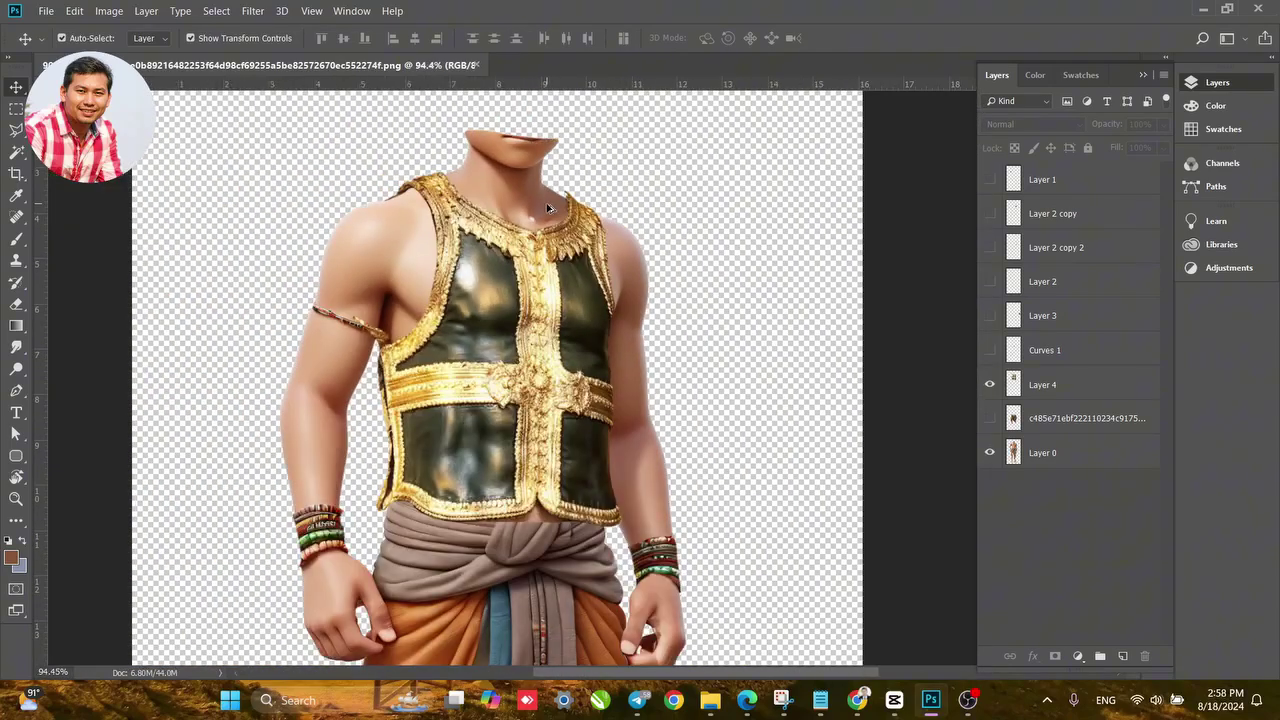
{"action": "scroll", "coordinate": [570, 206], "scroll_direction": "up", "scroll_amount": 1}
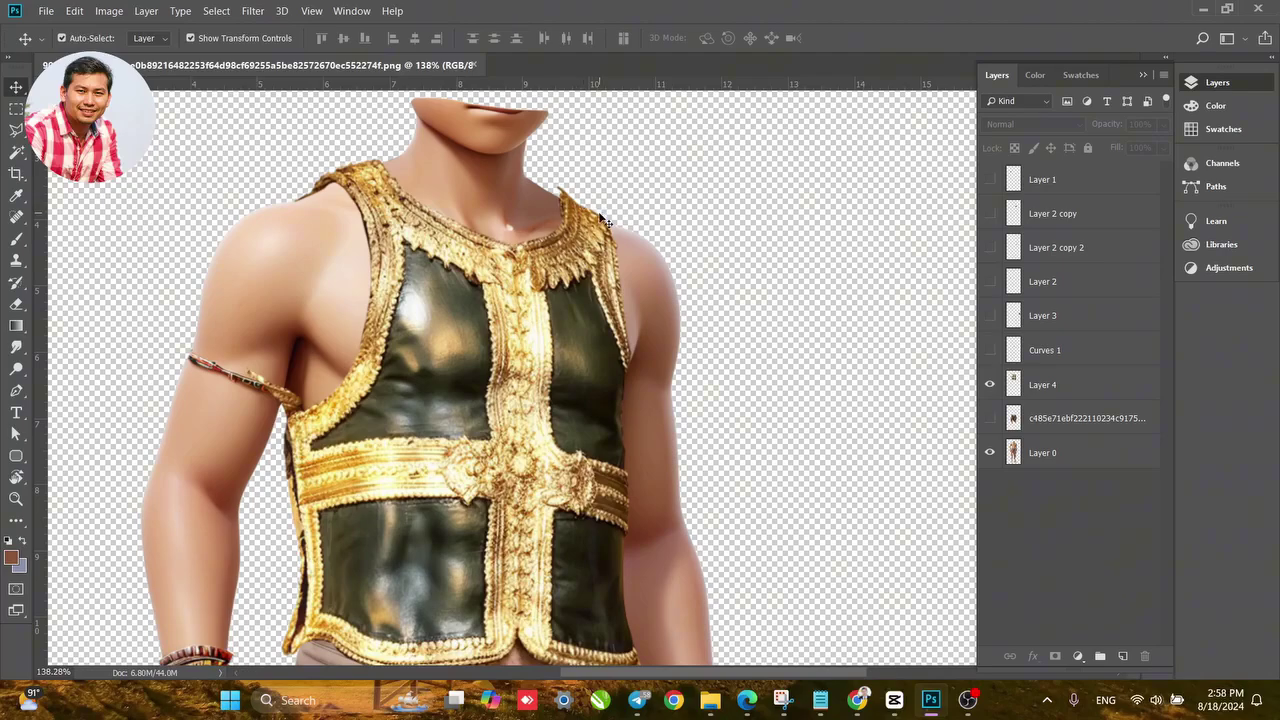
{"action": "key", "text": "ctrl+z"}
{"action": "key", "text": "ctrl+z"}
{"action": "key", "text": "ctrl+z"}
{"action": "scroll", "coordinate": [597, 220], "scroll_direction": "up", "scroll_amount": 3}
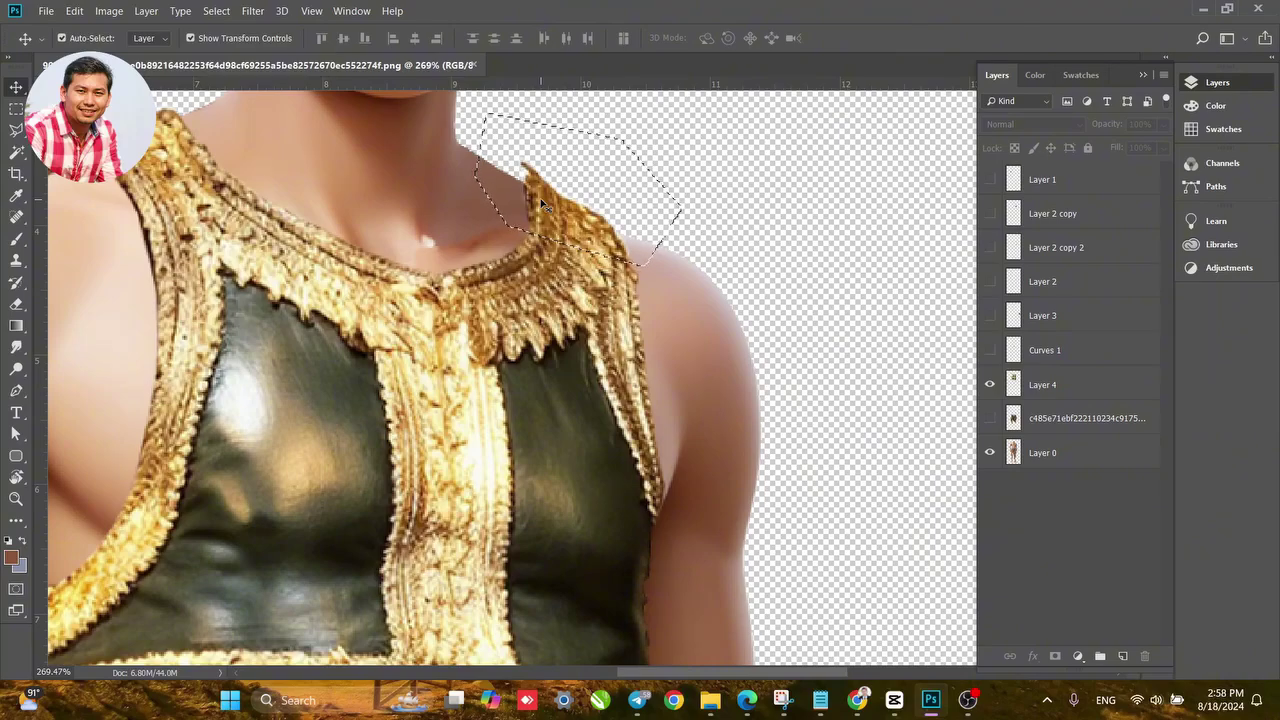
{"action": "key", "text": "ctrl+d"}
Erase the pointed spike at the top of the golden collar on Layer 4 with a 26 px Eraser.
{"action": "left_click", "coordinate": [545, 205]}
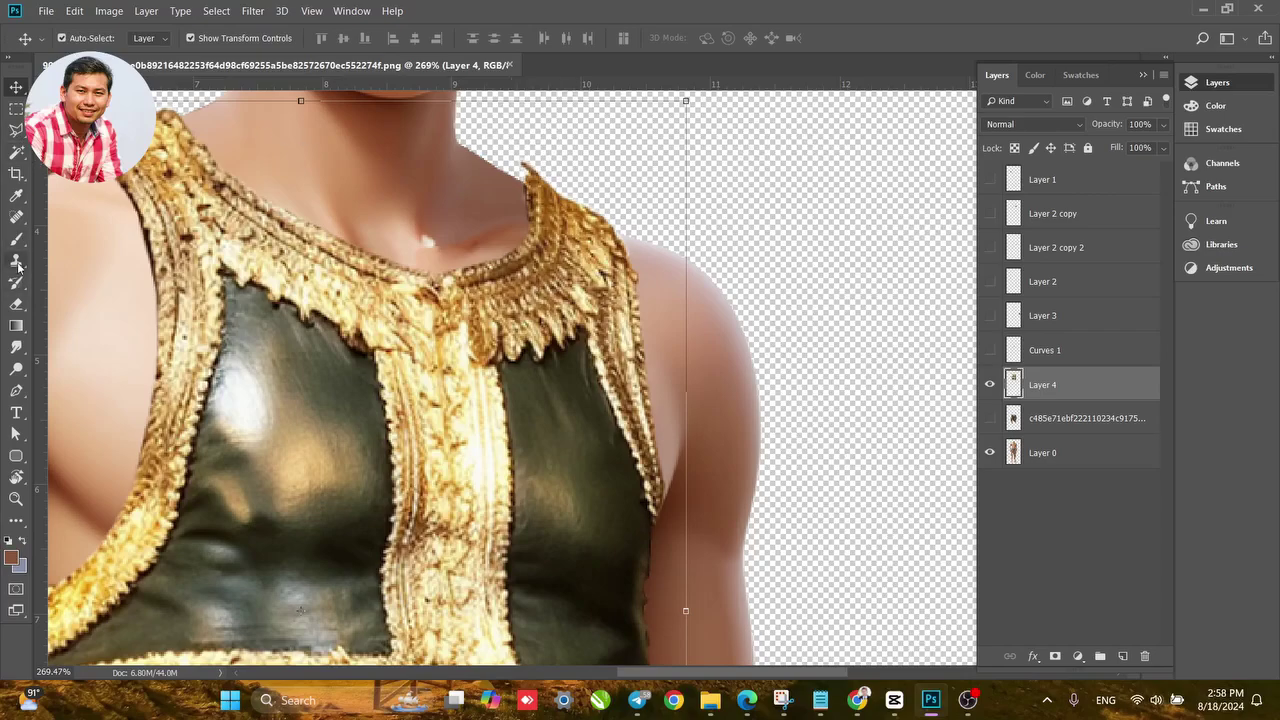
{"action": "left_click", "coordinate": [16, 304]}
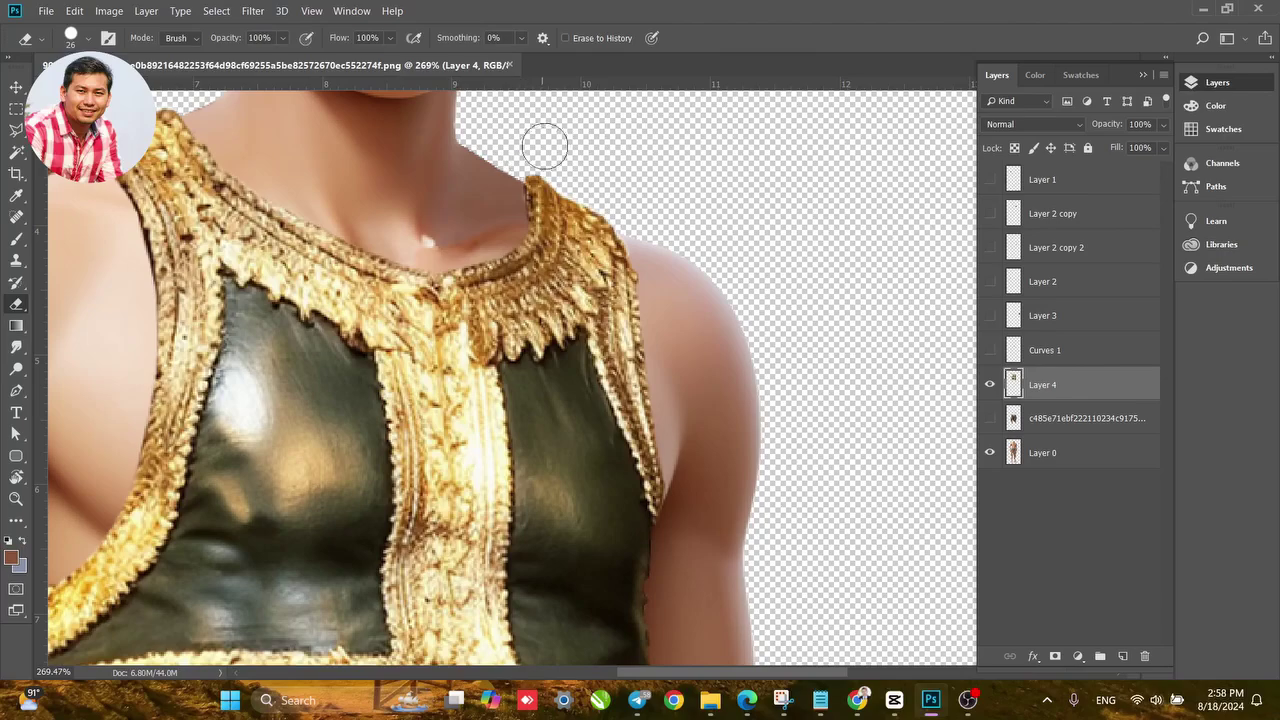
{"action": "scroll", "coordinate": [628, 310], "scroll_direction": "down", "scroll_amount": 3}
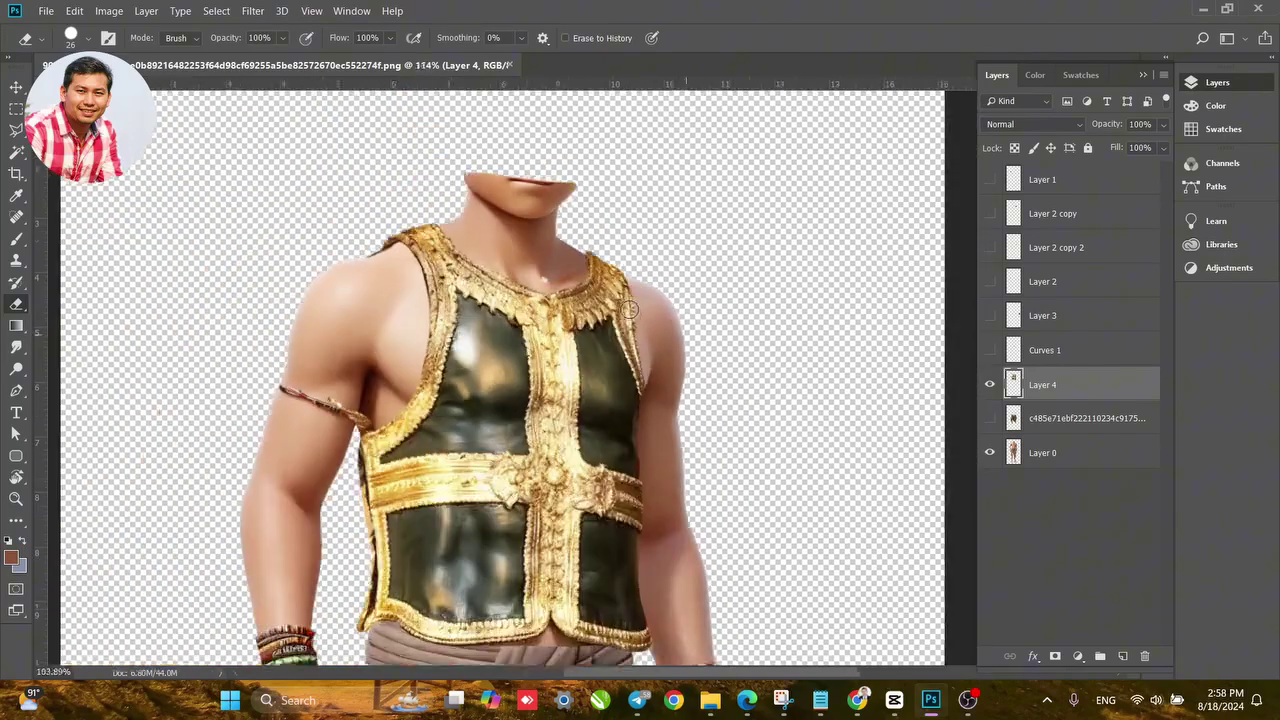
{"action": "scroll", "coordinate": [628, 310], "scroll_direction": "down", "scroll_amount": 1}
{"action": "scroll", "coordinate": [396, 260], "scroll_direction": "down", "scroll_amount": 3}
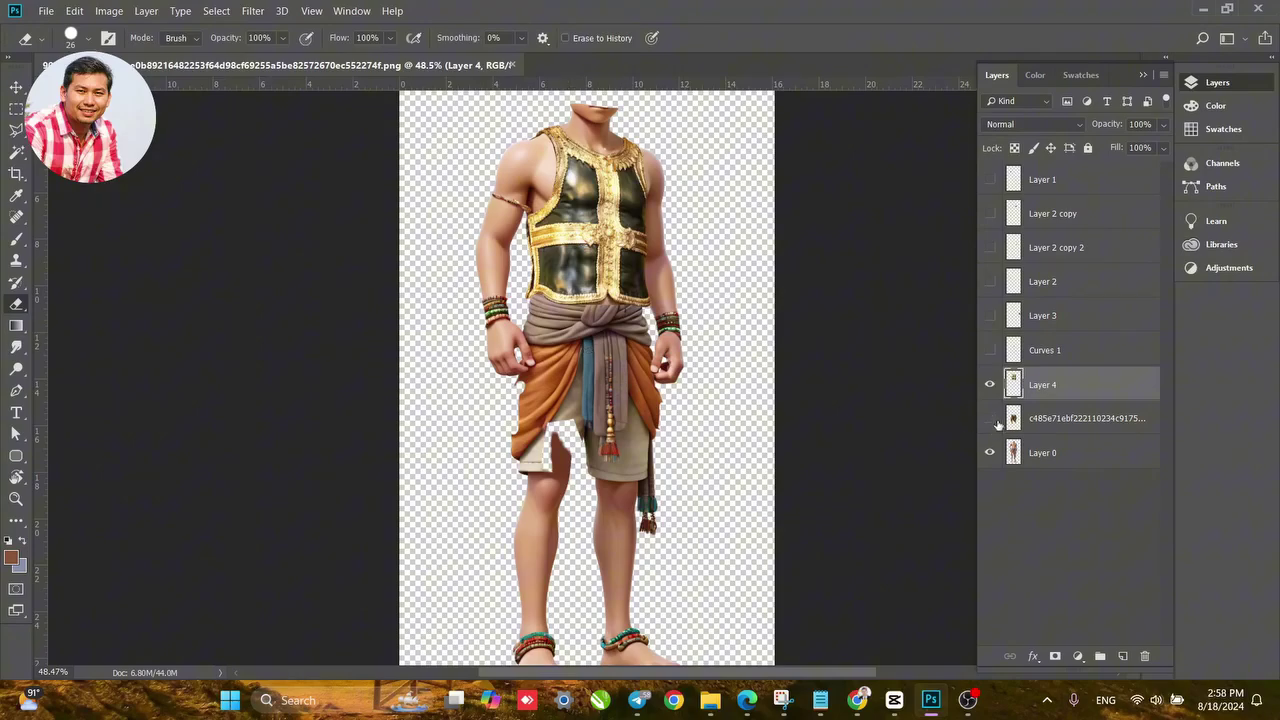
Make the skirt layer, Curves 1, Layer 3, Layer 2, both Layer 2 copies and Layer 1 visible.
{"action": "left_click", "coordinate": [990, 418]}
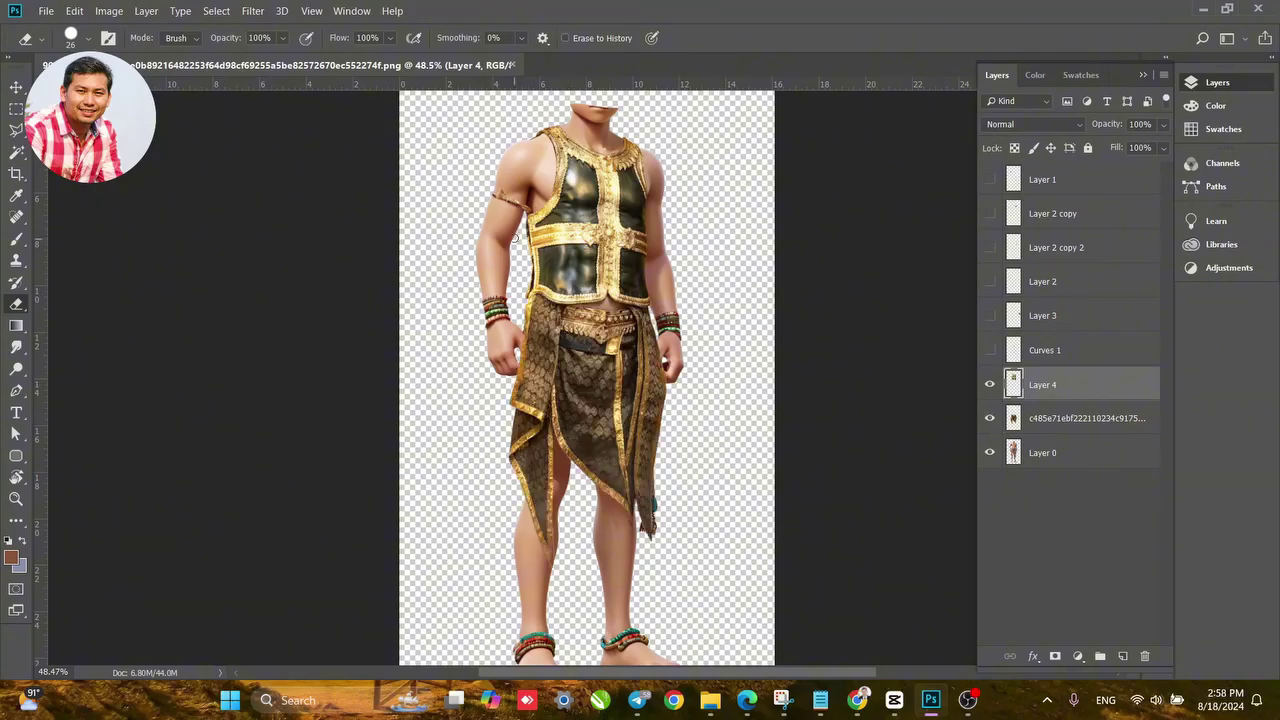
{"action": "scroll", "coordinate": [514, 238], "scroll_direction": "up", "scroll_amount": 2}
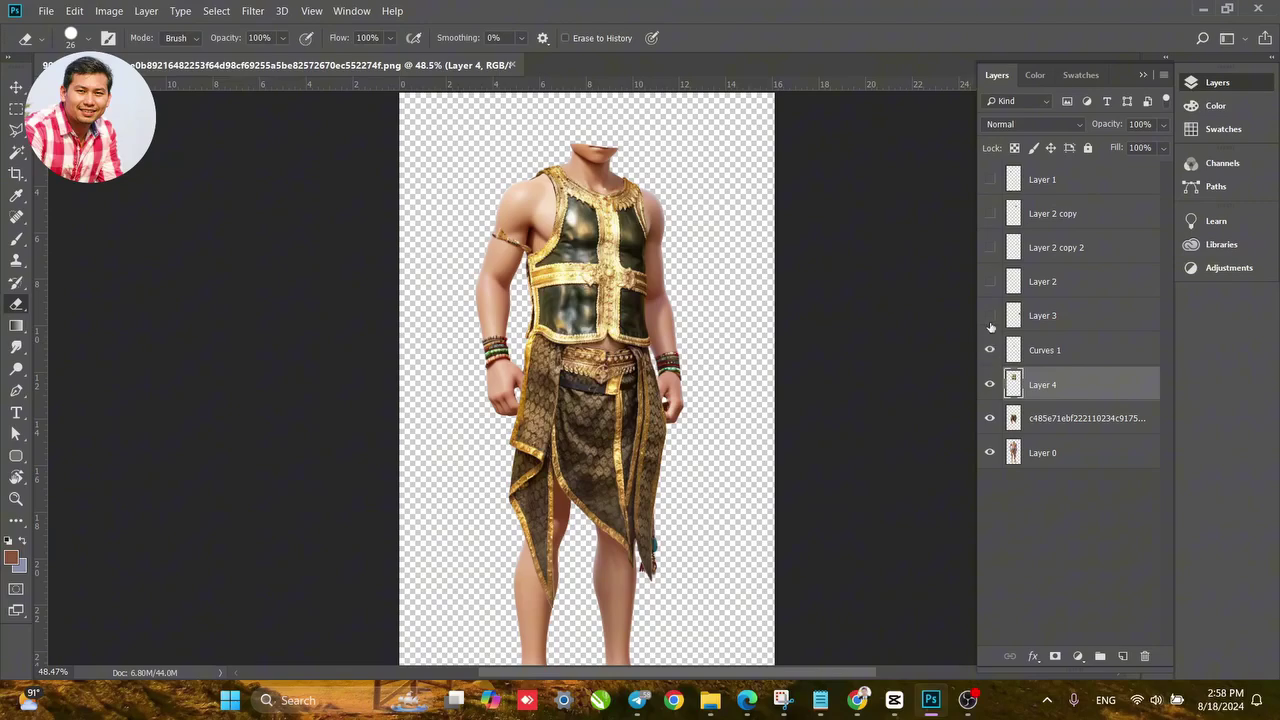
{"action": "left_click", "coordinate": [990, 315]}
{"action": "left_click", "coordinate": [990, 281]}
{"action": "left_click", "coordinate": [990, 214]}
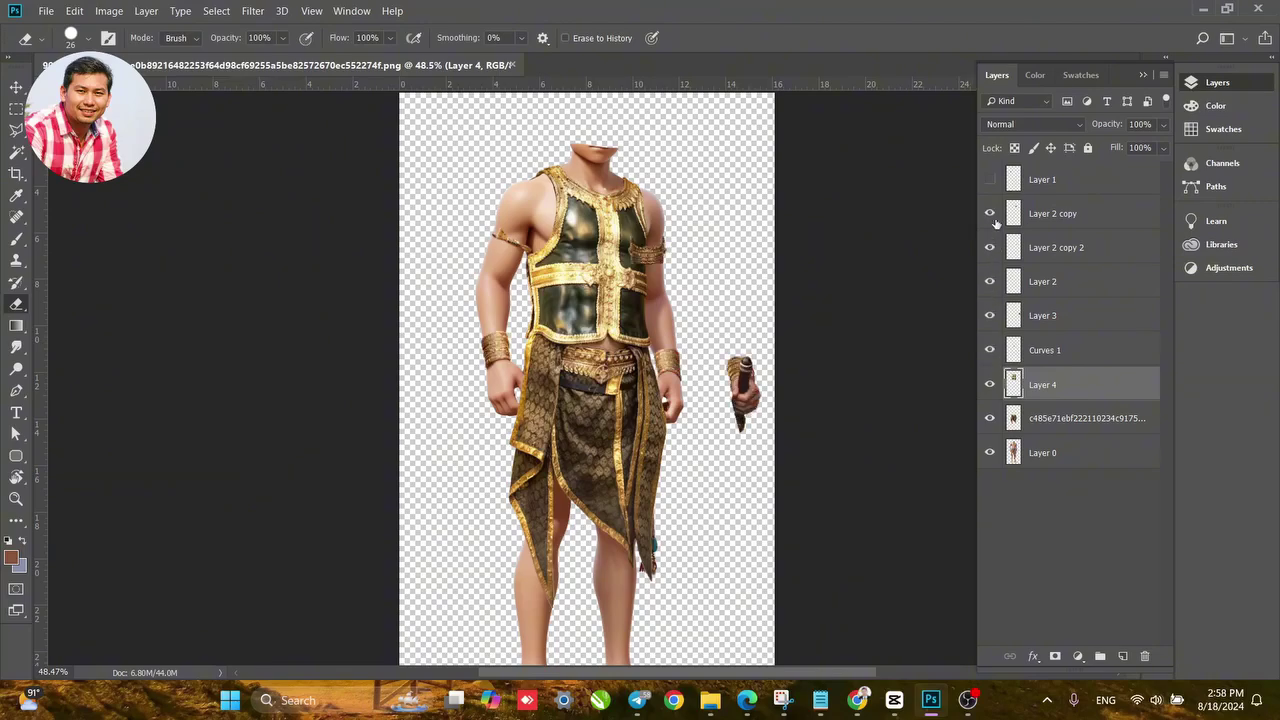
{"action": "left_click", "coordinate": [990, 180]}
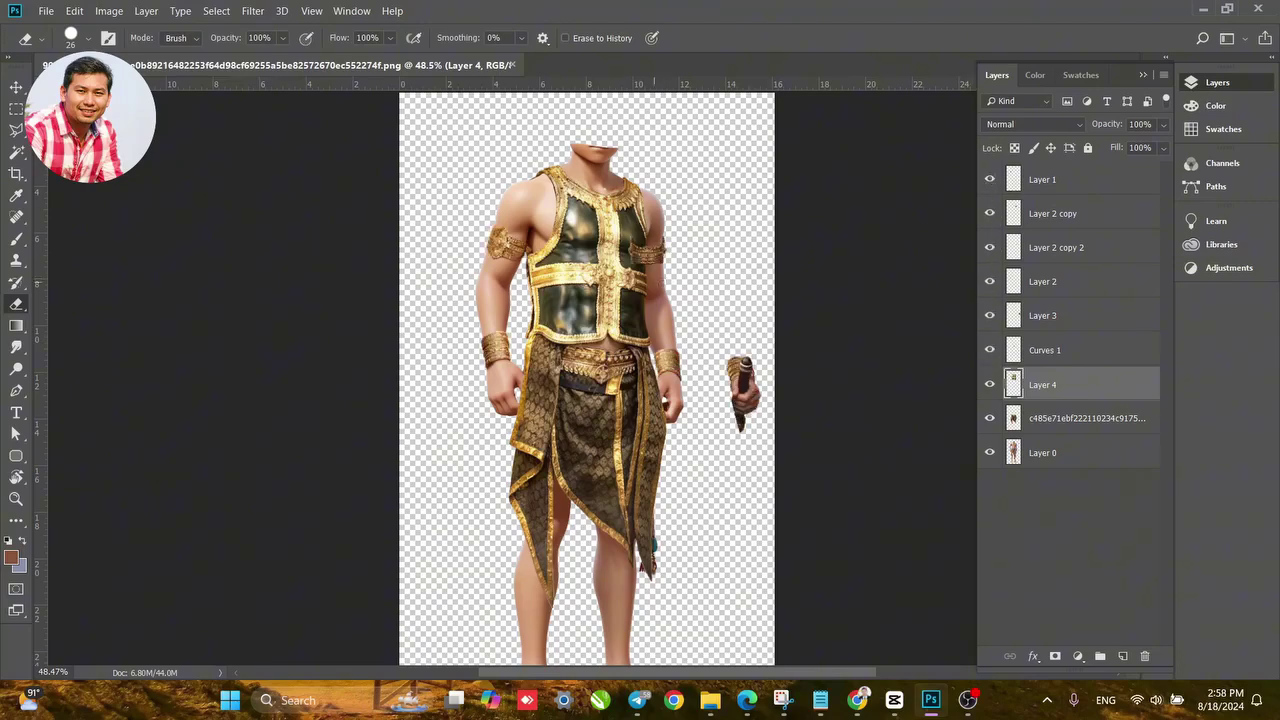
{"action": "scroll", "coordinate": [661, 259], "scroll_direction": "up", "scroll_amount": 3}
{"action": "scroll", "coordinate": [590, 290], "scroll_direction": "down", "scroll_amount": 3}
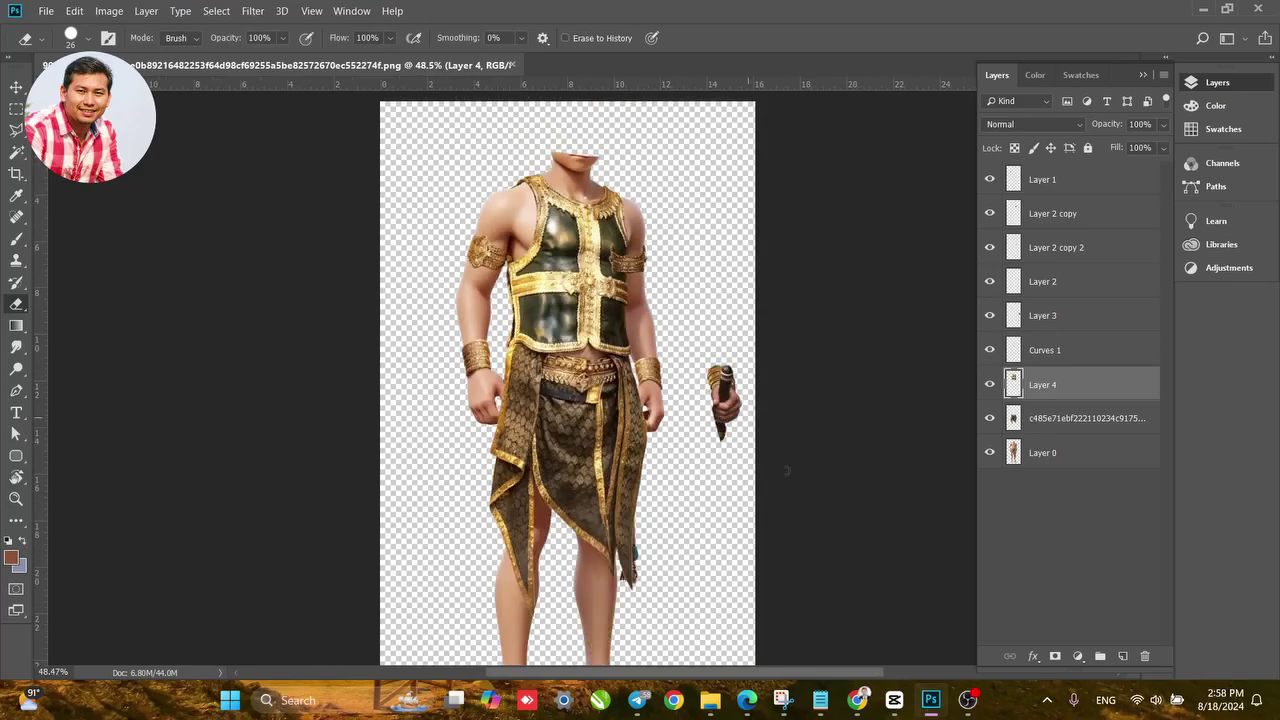
Switch to Shakker AI in Edge and examine the skirts, armbands and necklaces of the two generated Khmer king images.
{"action": "left_click", "coordinate": [747, 713]}
{"action": "left_click", "coordinate": [747, 700]}
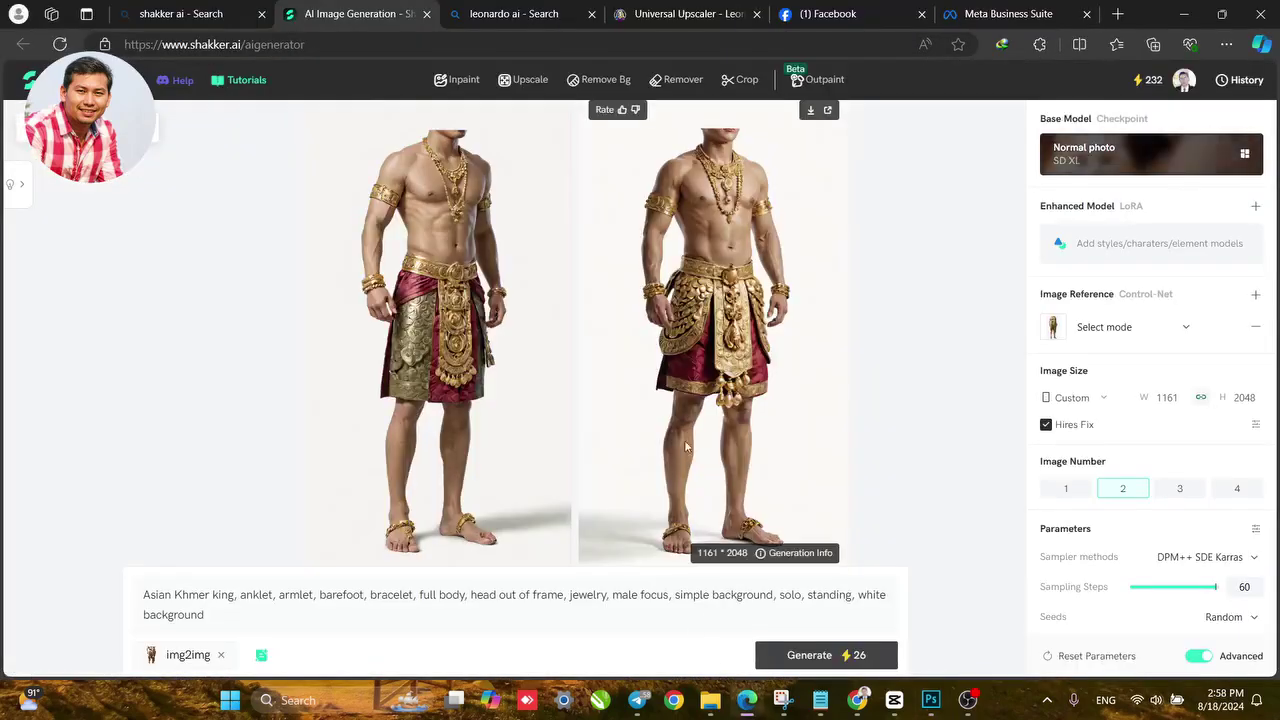
{"action": "scroll", "coordinate": [706, 240], "scroll_direction": "down", "scroll_amount": 2}
{"action": "scroll", "coordinate": [706, 222], "scroll_direction": "down", "scroll_amount": 3}
{"action": "scroll", "coordinate": [622, 343], "scroll_direction": "up", "scroll_amount": 5}
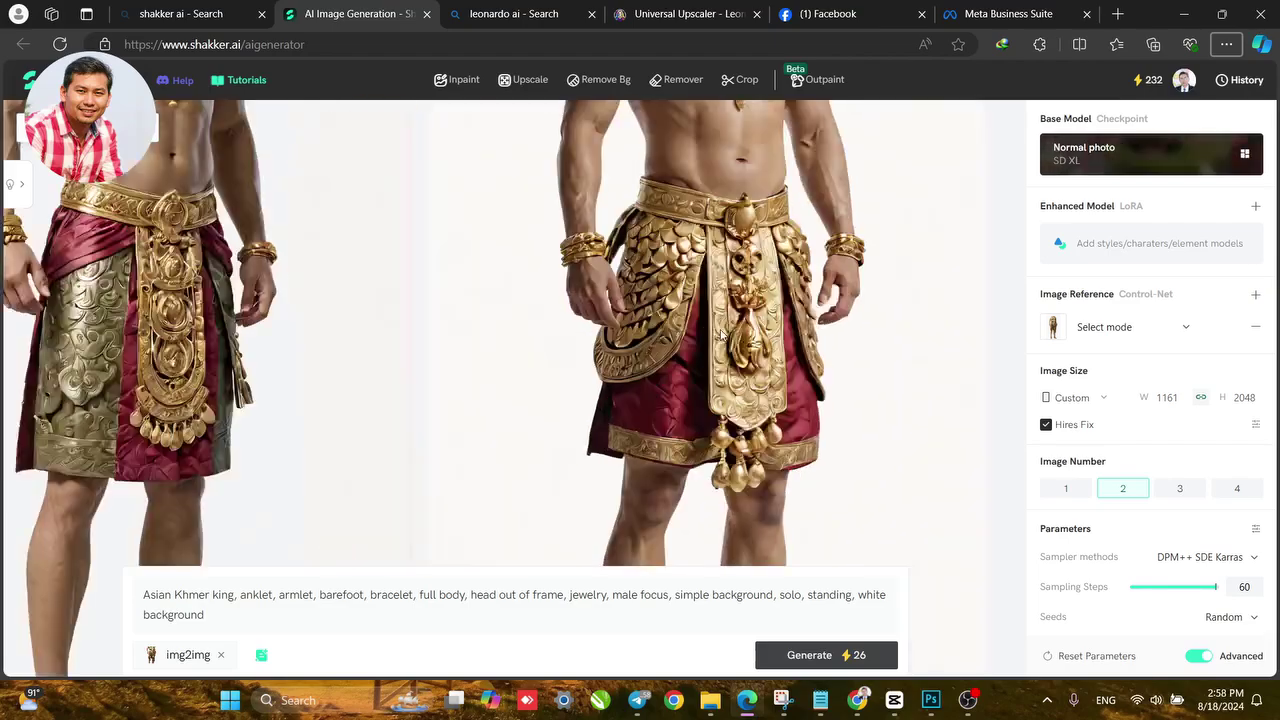
{"action": "scroll", "coordinate": [622, 343], "scroll_direction": "down", "scroll_amount": 5}
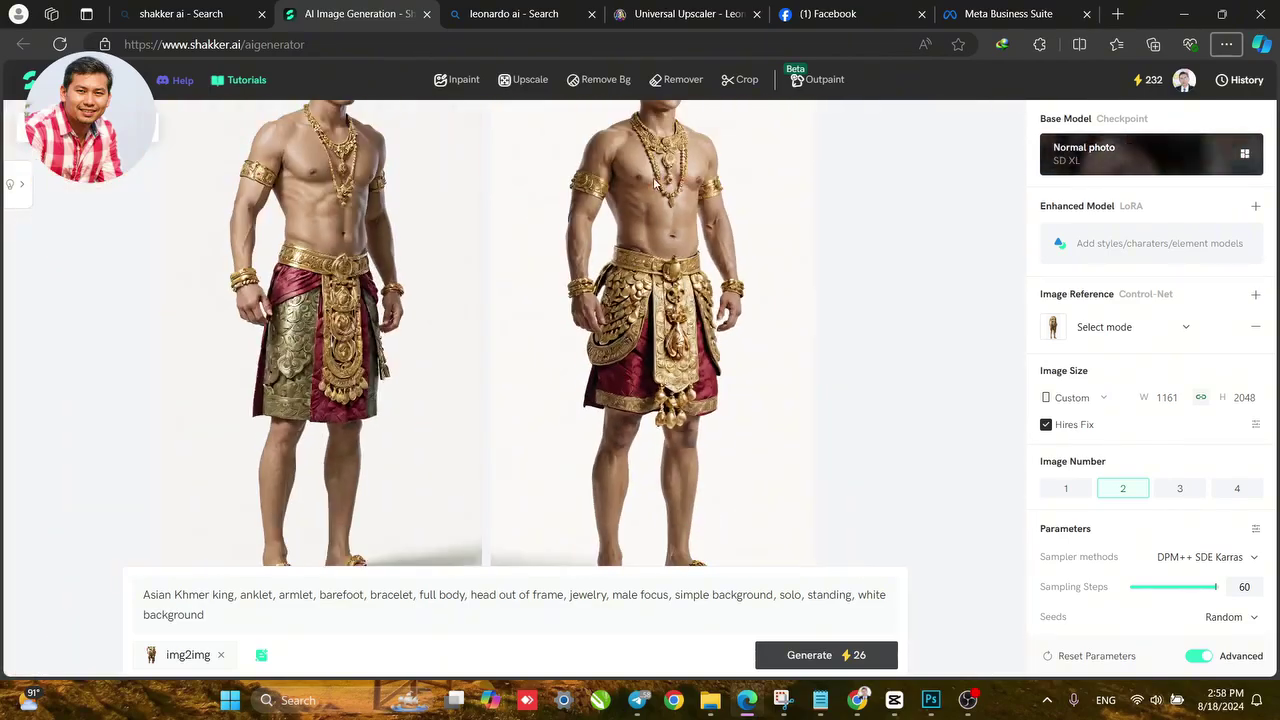
{"action": "scroll", "coordinate": [667, 205], "scroll_direction": "up", "scroll_amount": 4}
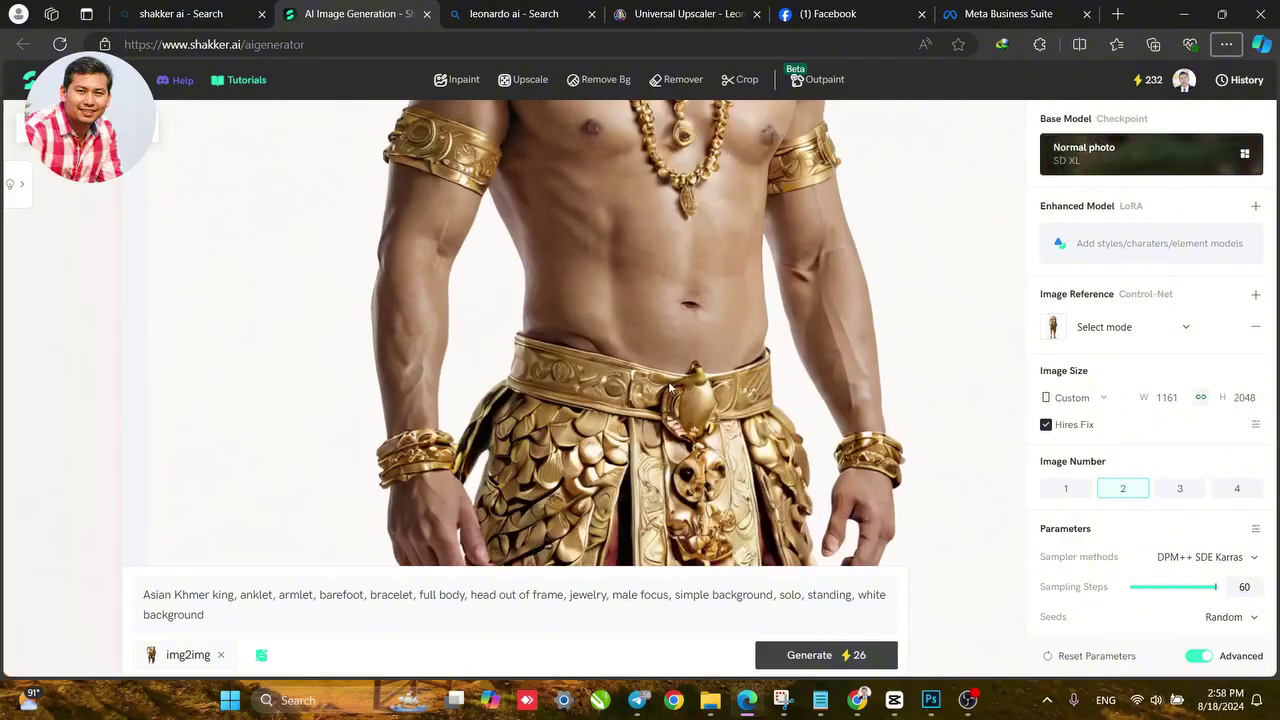
{"action": "key", "text": "space"}
{"action": "left_click", "coordinate": [653, 214]}
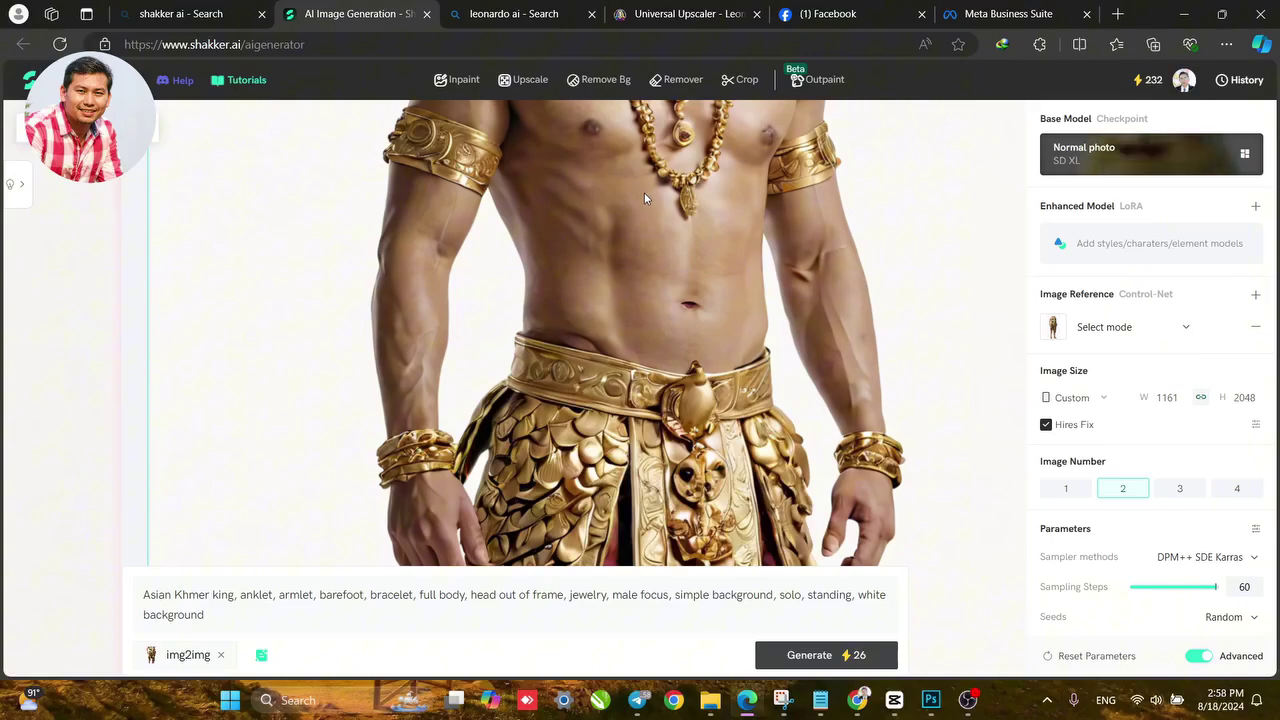
{"action": "left_click_drag", "start_coordinate": [644, 193], "coordinate": [643, 400]}
{"action": "scroll", "coordinate": [646, 402], "scroll_direction": "down", "scroll_amount": 3}
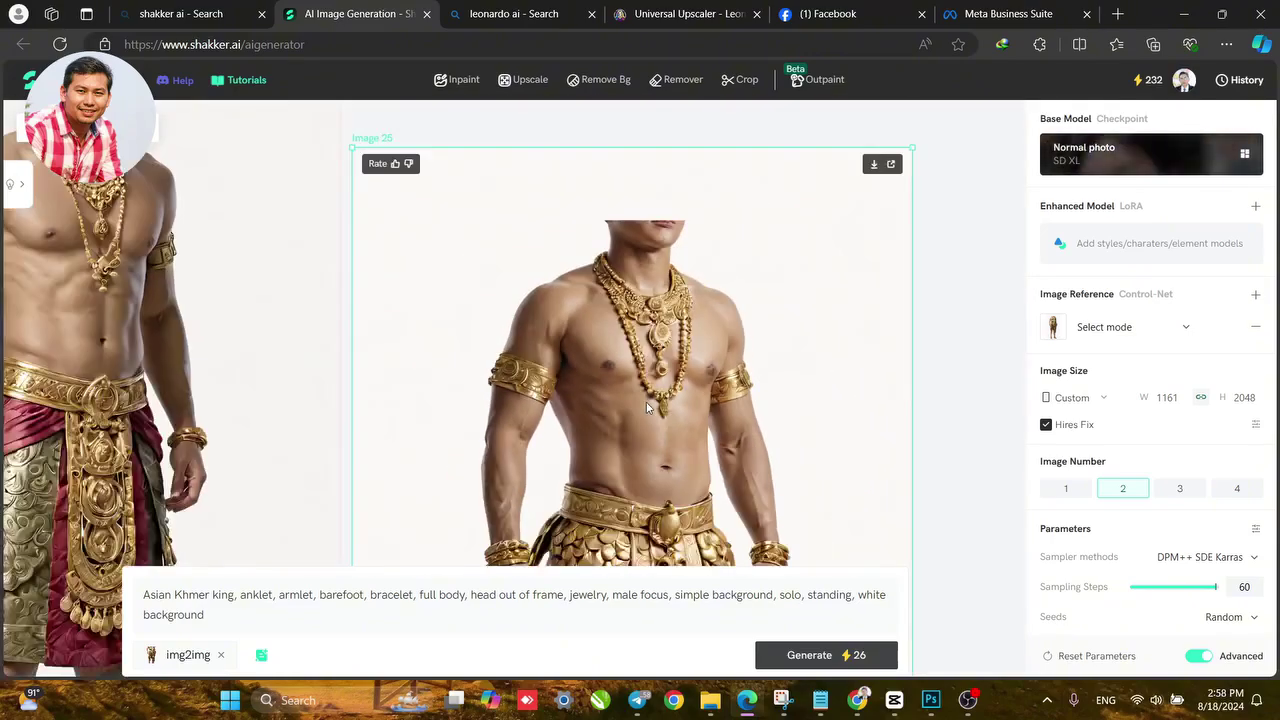
{"action": "scroll", "coordinate": [646, 407], "scroll_direction": "down", "scroll_amount": 3}
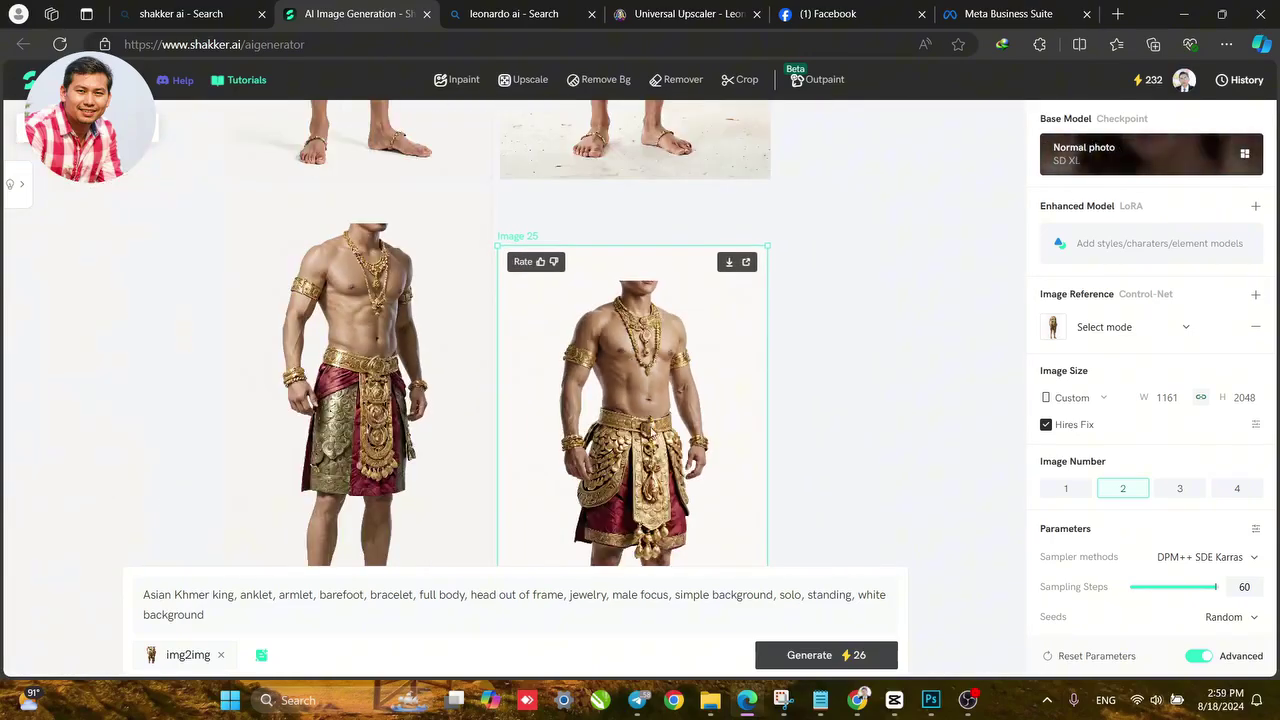
Inspect the gold-skirted figure in Image 25 from anklets to necklace and compare it with the neighbouring image.
{"action": "scroll", "coordinate": [656, 312], "scroll_direction": "up", "scroll_amount": 4}
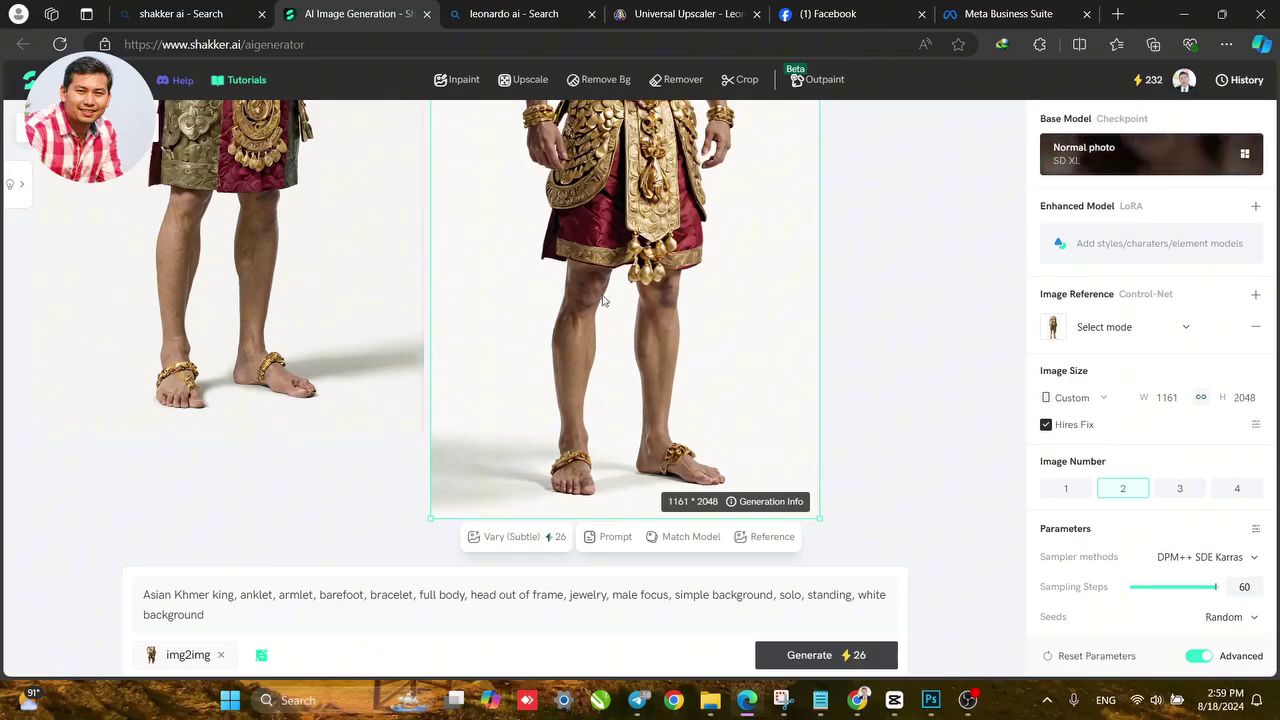
{"action": "scroll", "coordinate": [623, 278], "scroll_direction": "up", "scroll_amount": 4}
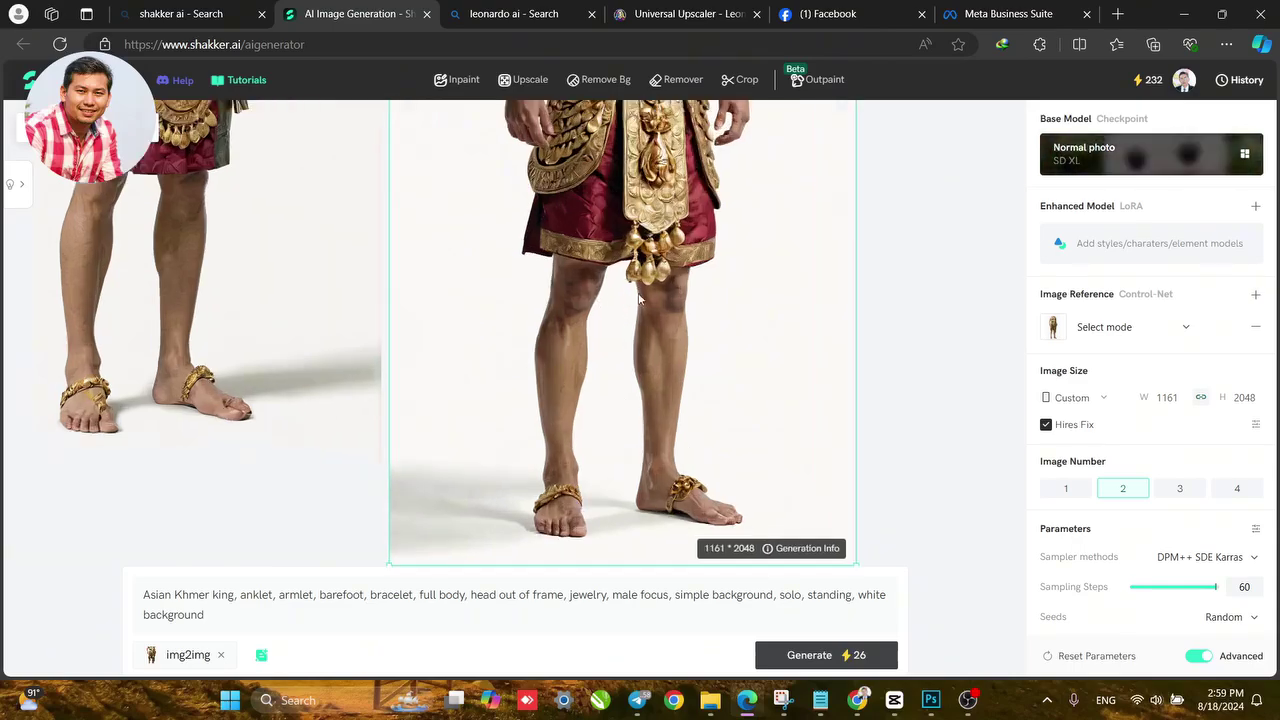
{"action": "scroll", "coordinate": [678, 406], "scroll_direction": "down", "scroll_amount": 4}
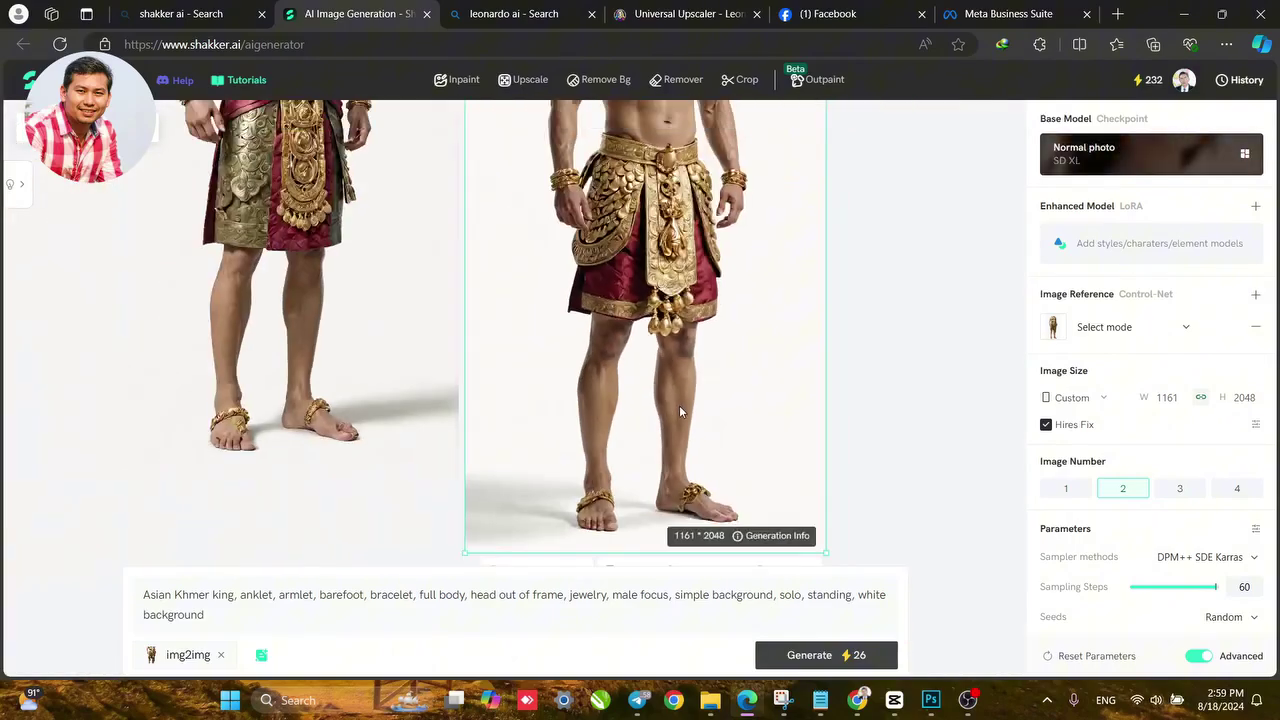
{"action": "scroll", "coordinate": [701, 259], "scroll_direction": "up", "scroll_amount": 3}
{"action": "scroll", "coordinate": [701, 259], "scroll_direction": "up", "scroll_amount": 2}
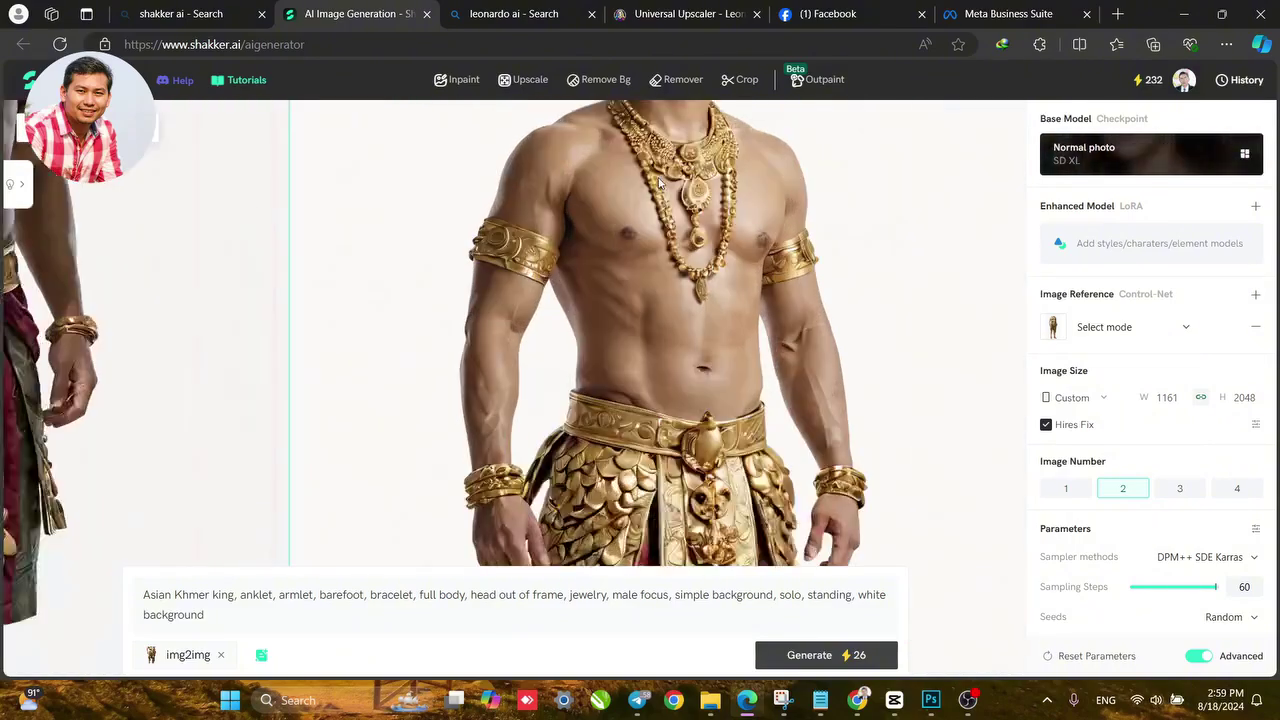
{"action": "scroll", "coordinate": [711, 363], "scroll_direction": "down", "scroll_amount": 4}
{"action": "scroll", "coordinate": [684, 222], "scroll_direction": "up", "scroll_amount": 1}
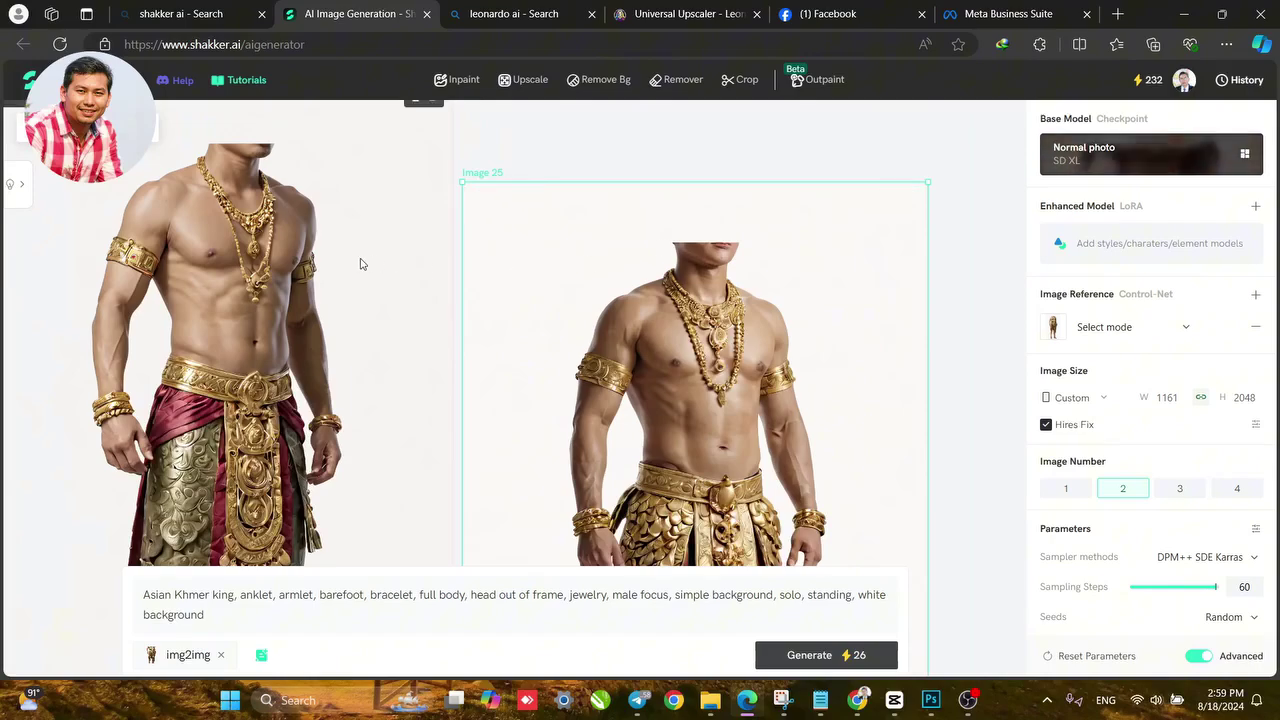
{"action": "left_click", "coordinate": [273, 254]}
{"action": "left_click", "coordinate": [697, 350]}
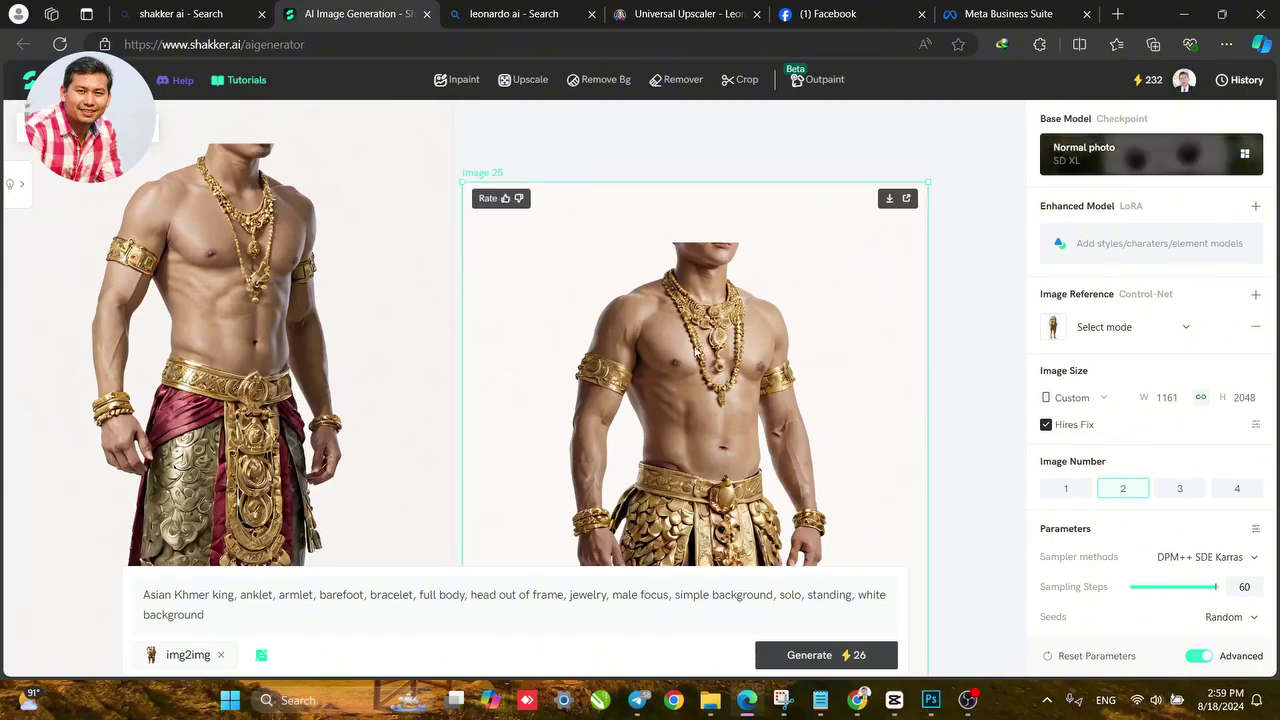
{"action": "scroll", "coordinate": [697, 350], "scroll_direction": "down", "scroll_amount": 2}
{"action": "scroll", "coordinate": [722, 366], "scroll_direction": "up", "scroll_amount": 4}
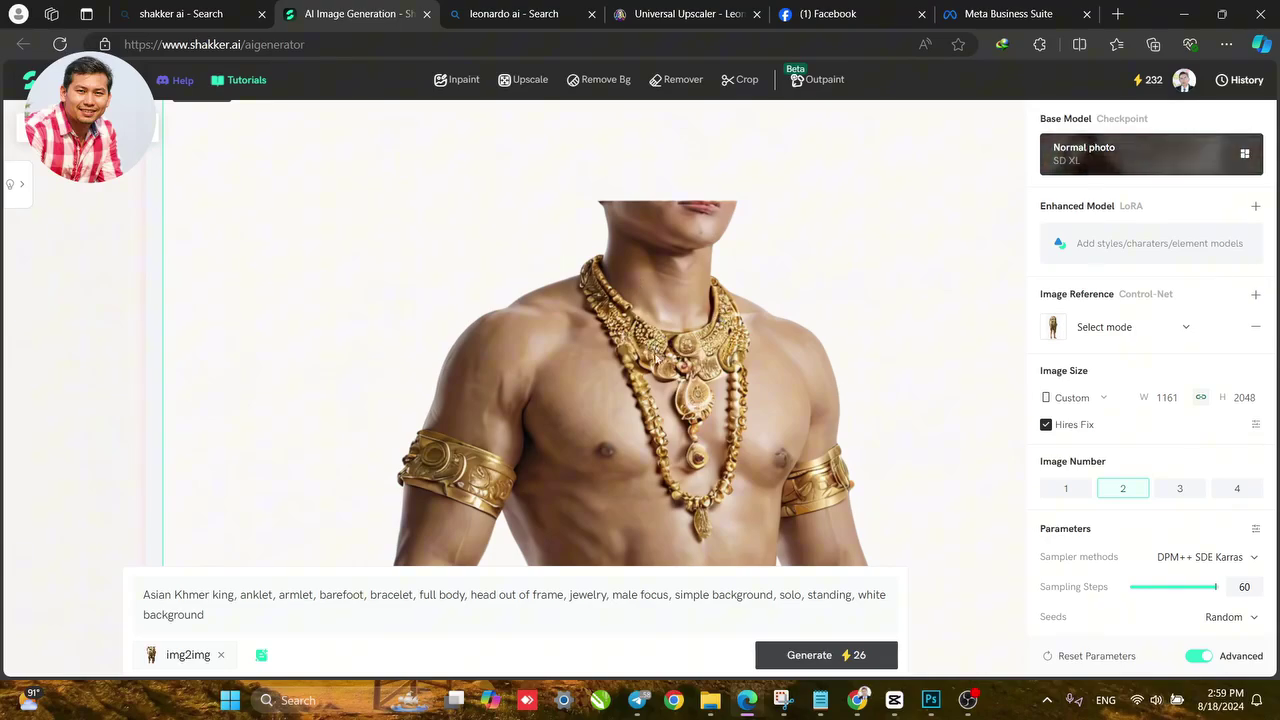
{"action": "left_click", "coordinate": [540, 597]}
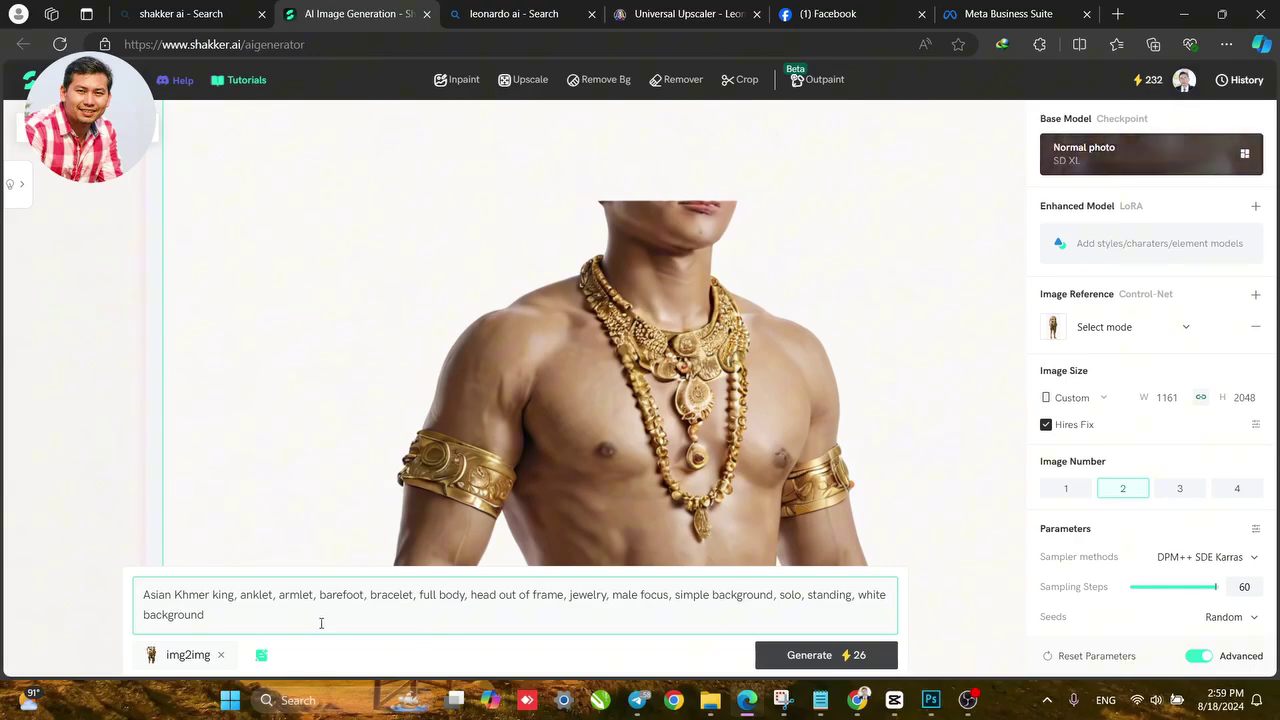
Compare the earlier generated characters' outfits with the gold-skirted figure, and return to Photoshop.
{"action": "scroll", "coordinate": [641, 374], "scroll_direction": "down", "scroll_amount": 5}
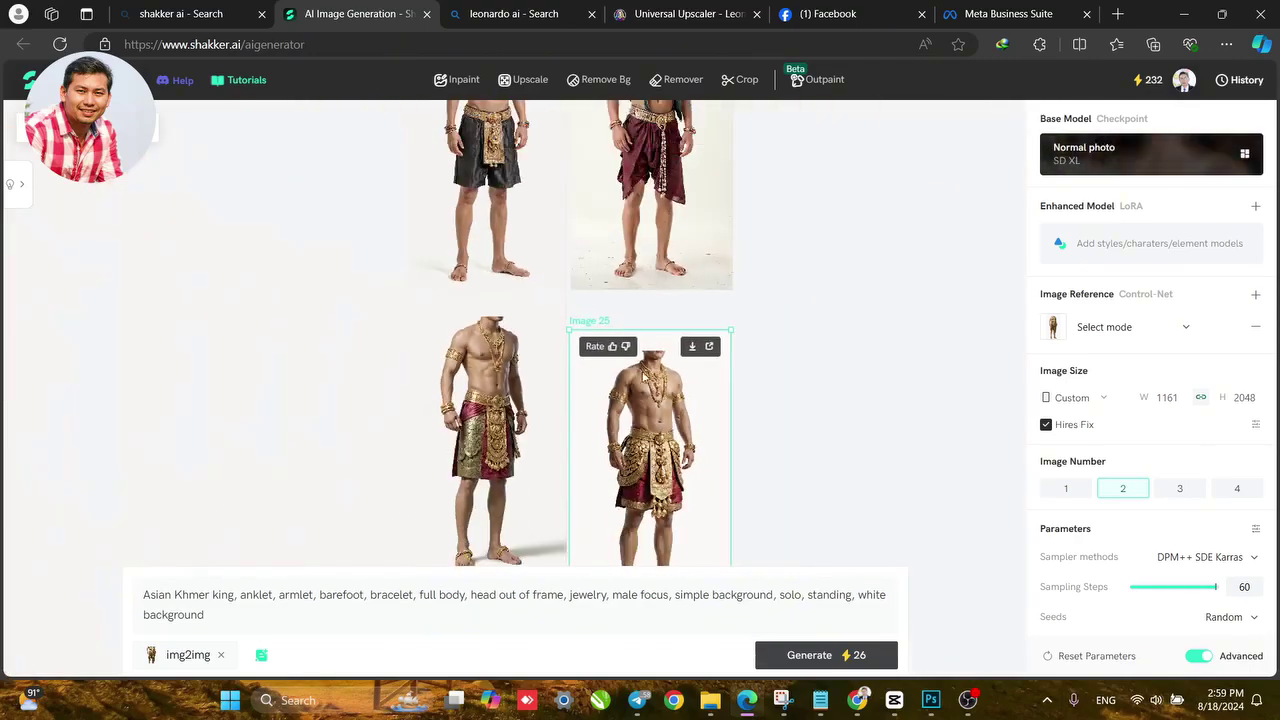
{"action": "scroll", "coordinate": [678, 515], "scroll_direction": "down", "scroll_amount": 10}
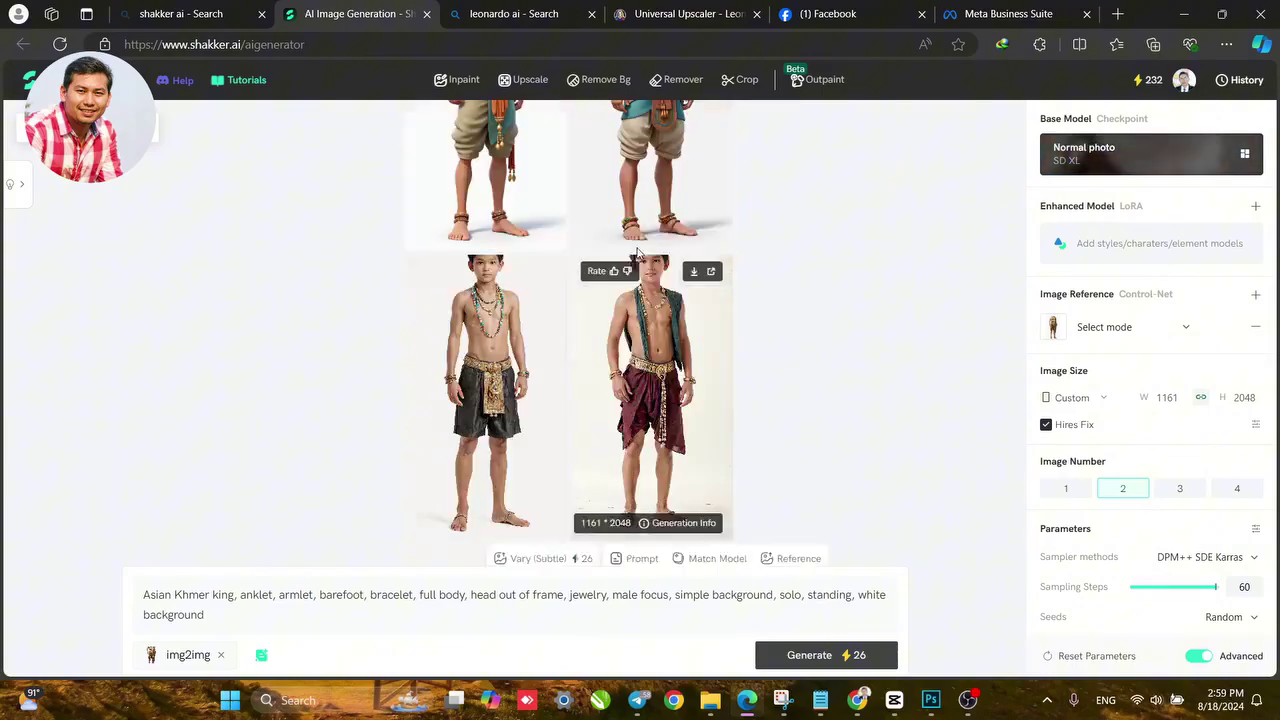
{"action": "scroll", "coordinate": [657, 343], "scroll_direction": "up", "scroll_amount": 4}
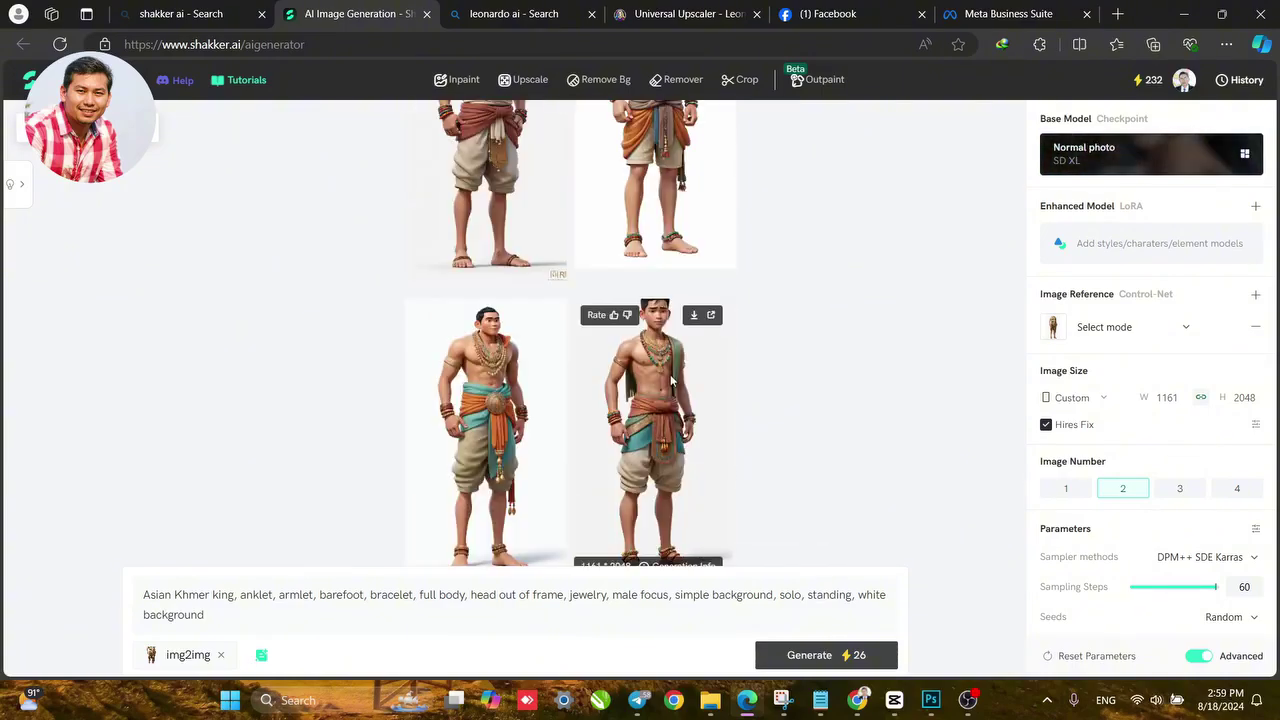
{"action": "scroll", "coordinate": [660, 372], "scroll_direction": "up", "scroll_amount": 2}
{"action": "scroll", "coordinate": [662, 373], "scroll_direction": "up", "scroll_amount": 2}
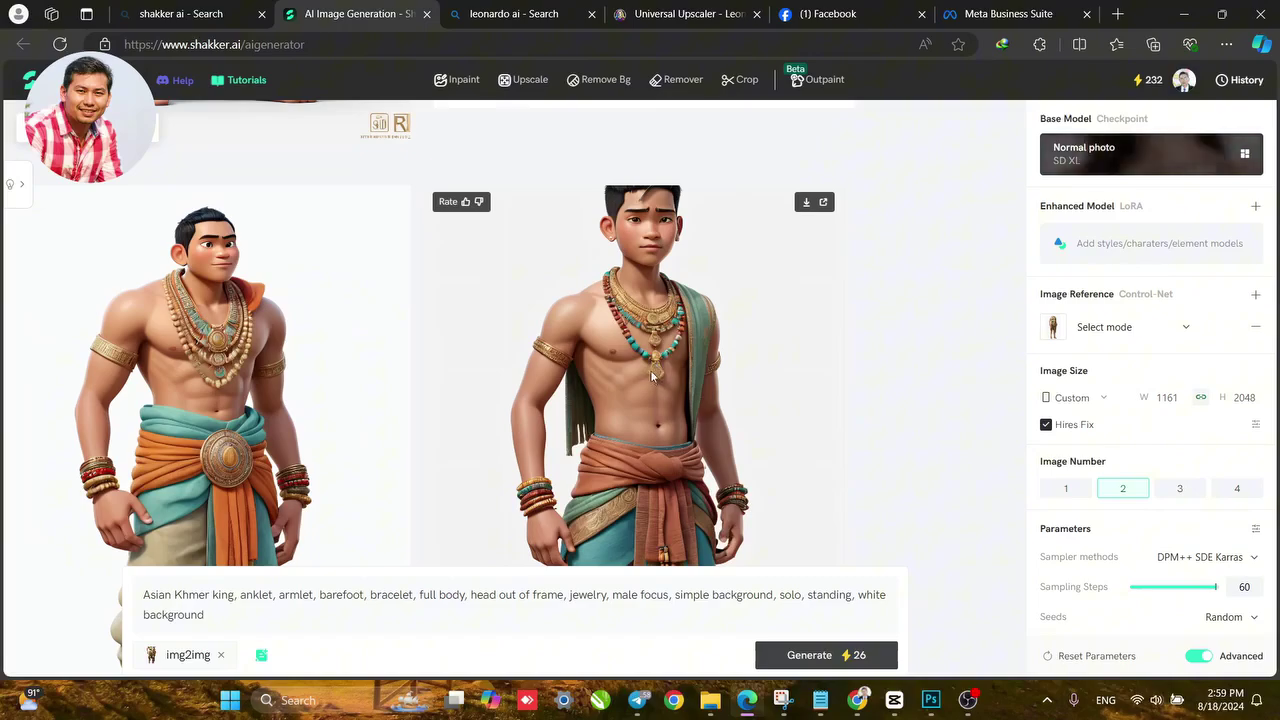
{"action": "scroll", "coordinate": [650, 370], "scroll_direction": "down", "scroll_amount": 6}
{"action": "scroll", "coordinate": [646, 365], "scroll_direction": "down", "scroll_amount": 5}
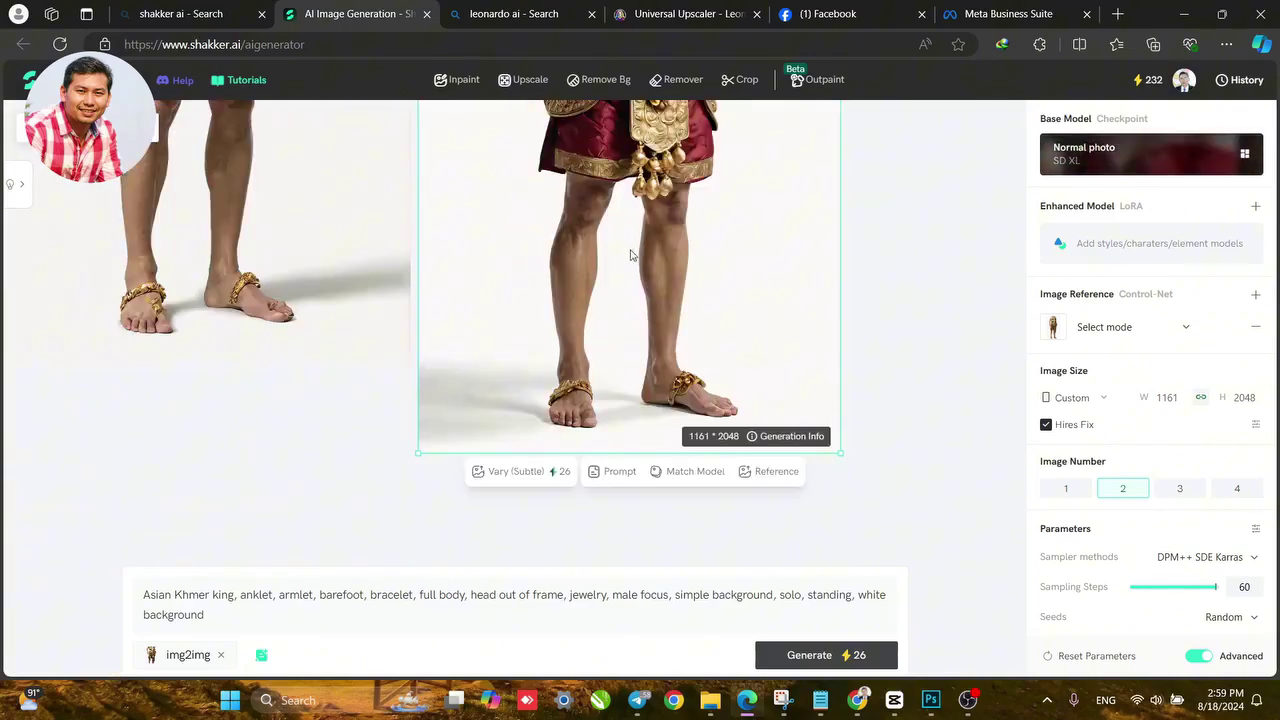
{"action": "scroll", "coordinate": [620, 306], "scroll_direction": "up", "scroll_amount": 4}
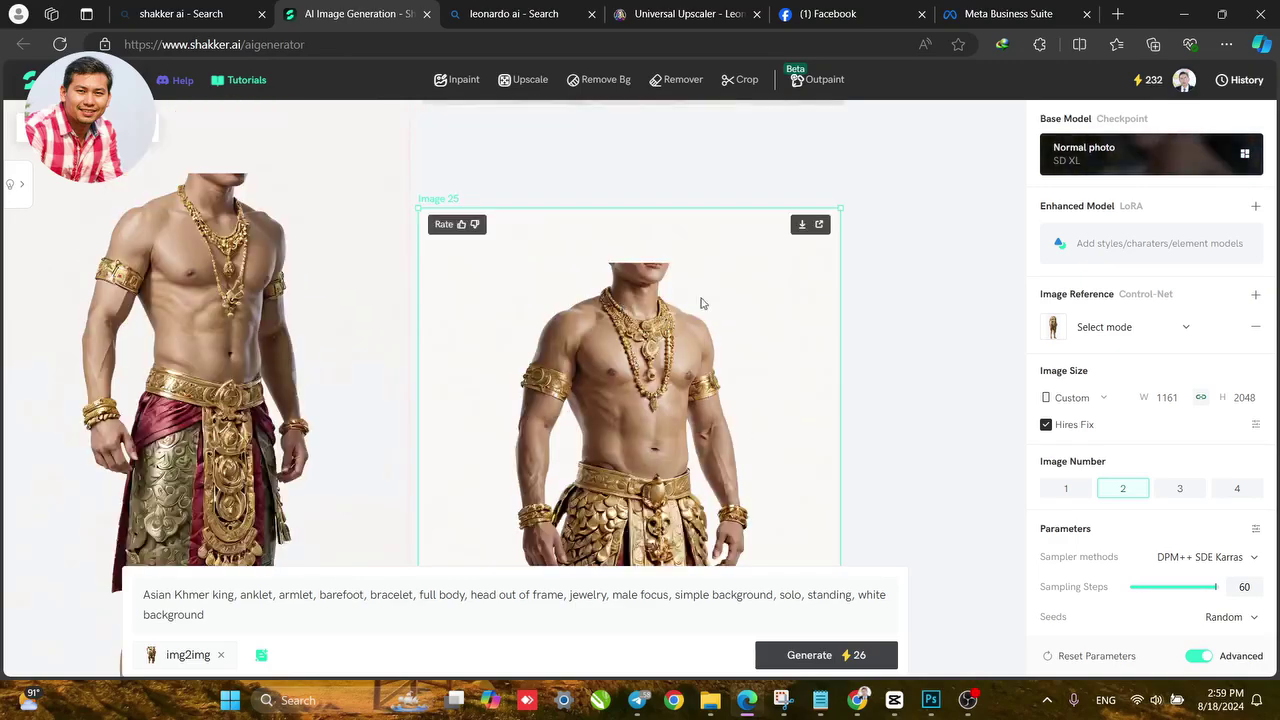
{"action": "left_click", "coordinate": [1183, 14]}
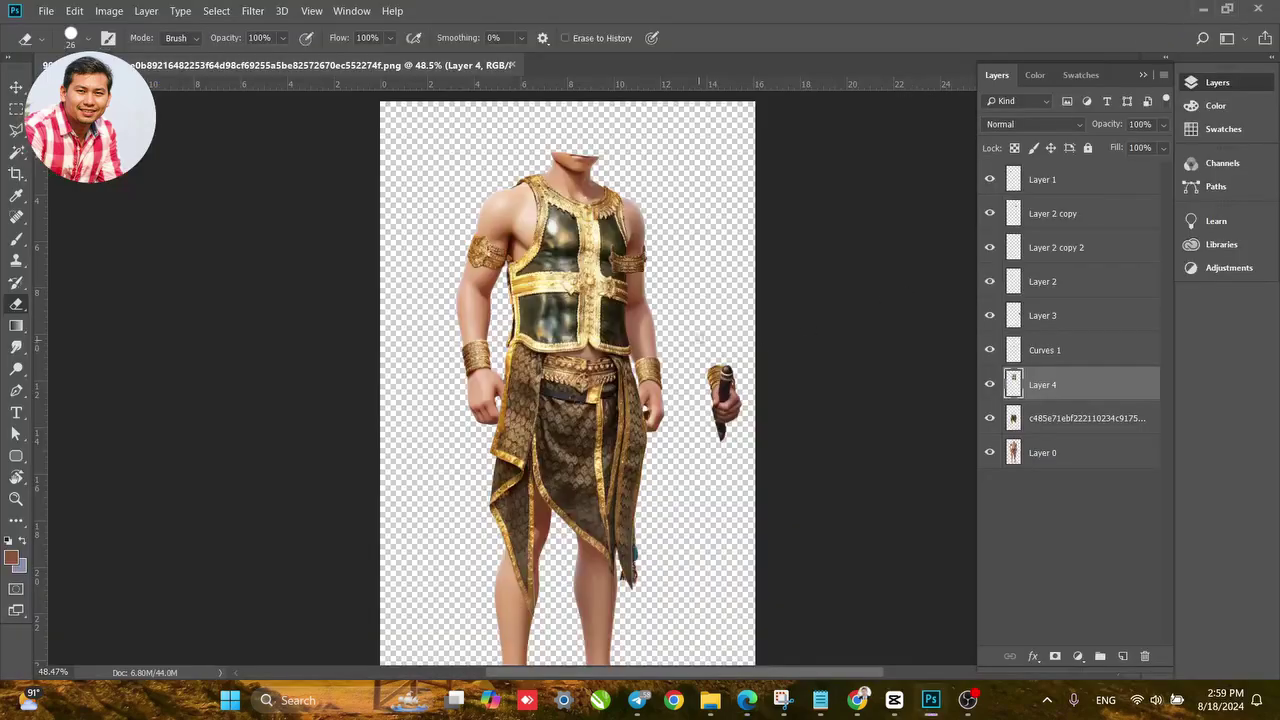
Hide the skirt layer and select Layer 0 to expose the leftover tassels beside the knee.
{"action": "left_click", "coordinate": [16, 88]}
{"action": "left_click", "coordinate": [716, 226]}
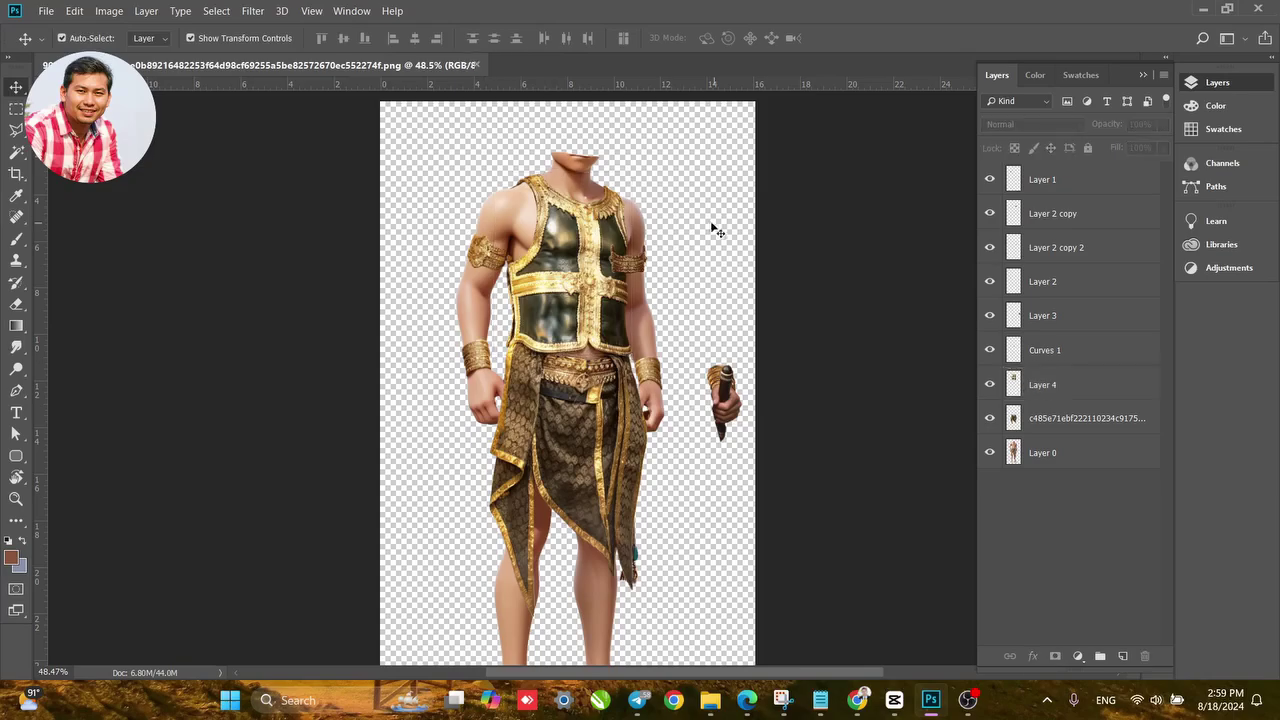
{"action": "scroll", "coordinate": [530, 236], "scroll_direction": "down", "scroll_amount": 1}
{"action": "scroll", "coordinate": [530, 237], "scroll_direction": "down", "scroll_amount": 2}
{"action": "scroll", "coordinate": [651, 514], "scroll_direction": "up", "scroll_amount": 4}
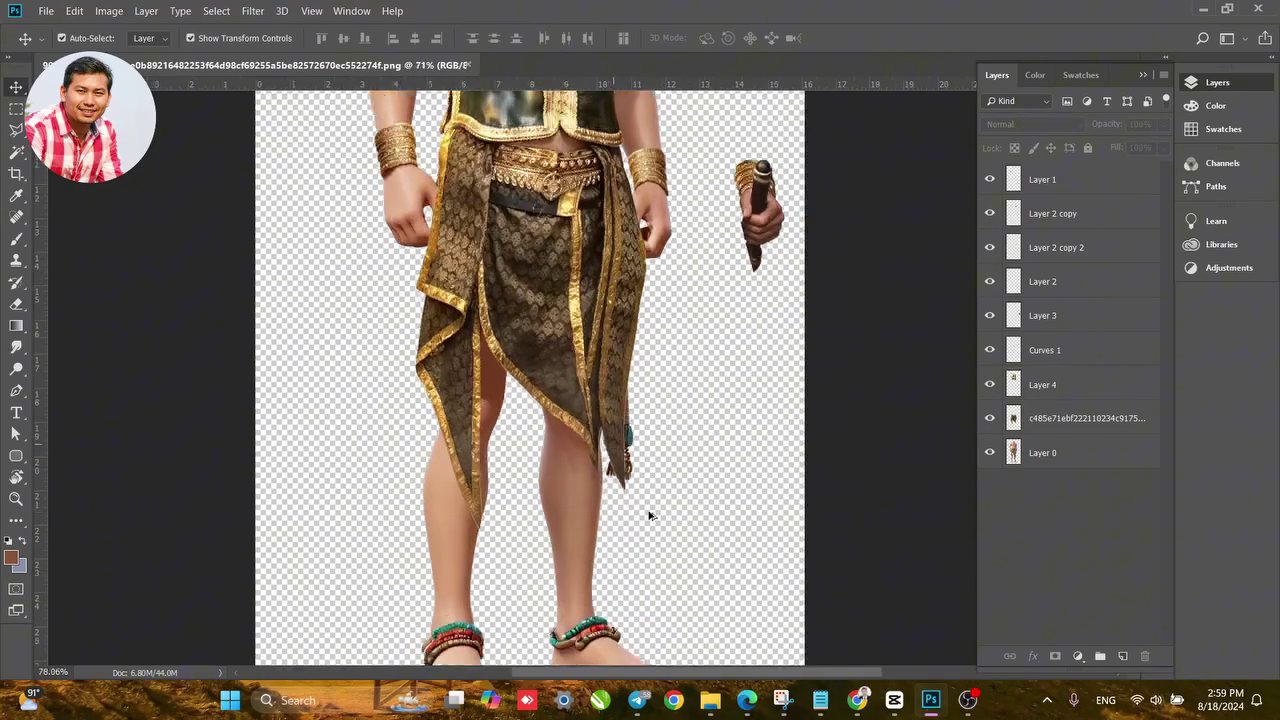
{"action": "left_click", "coordinate": [1046, 432]}
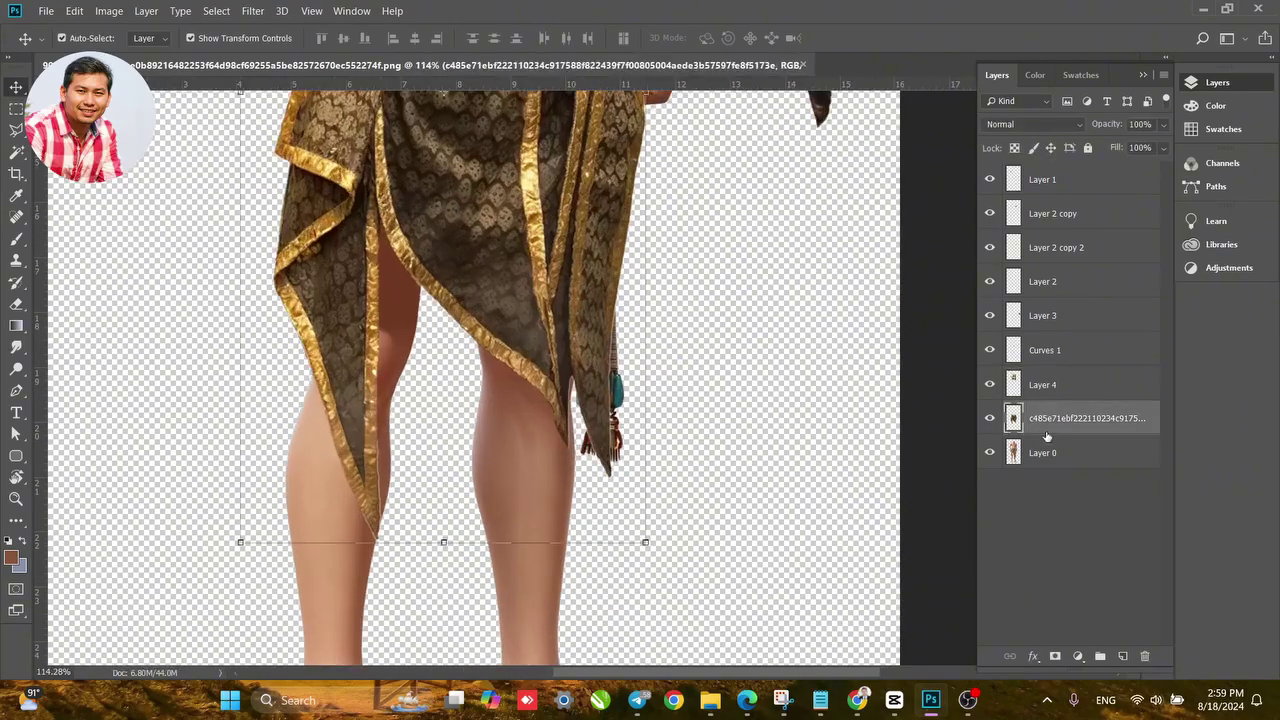
{"action": "left_click", "coordinate": [993, 420]}
{"action": "left_click", "coordinate": [606, 414]}
{"action": "scroll", "coordinate": [598, 412], "scroll_direction": "up", "scroll_amount": 1}
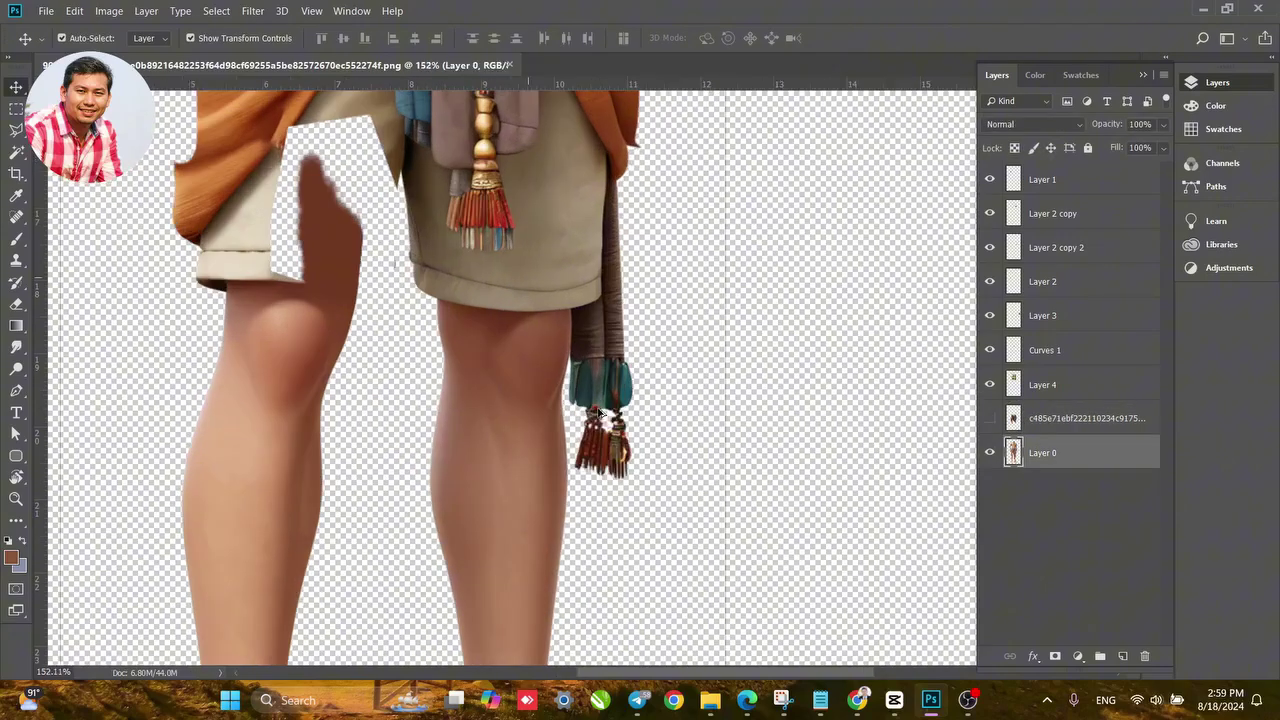
Outline the hanging cloth and tassels beside the knee on Layer 0 with the Polygonal Lasso, delete them and clear the selection.
{"action": "left_click", "coordinate": [16, 131]}
{"action": "scroll", "coordinate": [579, 383], "scroll_direction": "up", "scroll_amount": 4}
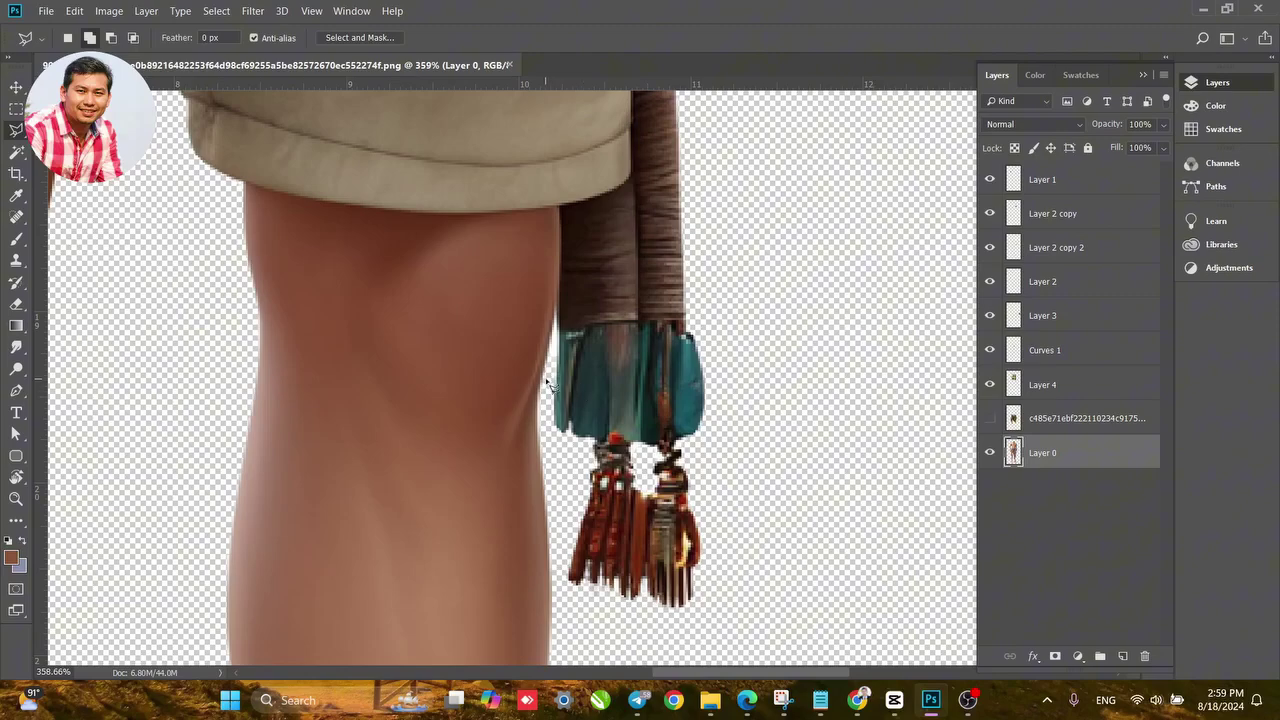
{"action": "mouse_move", "coordinate": [548, 384]}
{"action": "left_mouse_down"}
{"action": "mouse_move", "coordinate": [563, 259]}
{"action": "mouse_move", "coordinate": [554, 144]}
{"action": "mouse_move", "coordinate": [578, 383]}
{"action": "mouse_move", "coordinate": [573, 212]}
{"action": "mouse_move", "coordinate": [586, 170]}
{"action": "mouse_move", "coordinate": [587, 436]}
{"action": "mouse_move", "coordinate": [587, 339]}
{"action": "mouse_move", "coordinate": [632, 233]}
{"action": "mouse_move", "coordinate": [786, 214]}
{"action": "mouse_move", "coordinate": [877, 382]}
{"action": "mouse_move", "coordinate": [677, 314]}
{"action": "mouse_move", "coordinate": [718, 493]}
{"action": "mouse_move", "coordinate": [637, 299]}
{"action": "mouse_move", "coordinate": [682, 368]}
{"action": "mouse_move", "coordinate": [686, 414]}
{"action": "mouse_move", "coordinate": [618, 509]}
{"action": "mouse_move", "coordinate": [647, 333]}
{"action": "mouse_move", "coordinate": [651, 436]}
{"action": "mouse_move", "coordinate": [585, 463]}
{"action": "mouse_move", "coordinate": [657, 317]}
{"action": "mouse_move", "coordinate": [663, 476]}
{"action": "mouse_move", "coordinate": [536, 530]}
{"action": "mouse_move", "coordinate": [436, 484]}
{"action": "mouse_move", "coordinate": [414, 424]}
{"action": "mouse_move", "coordinate": [402, 220]}
{"action": "left_mouse_up"}
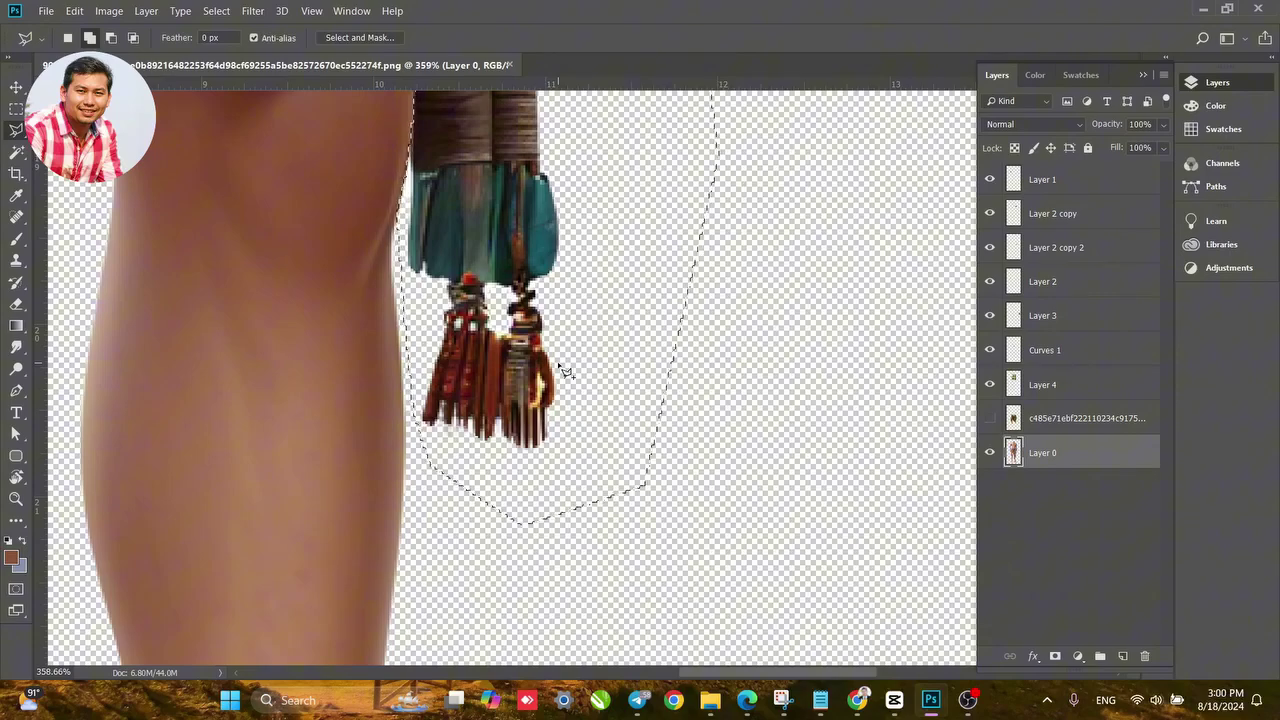
{"action": "key", "text": "Delete"}
{"action": "key", "text": "ctrl+d"}
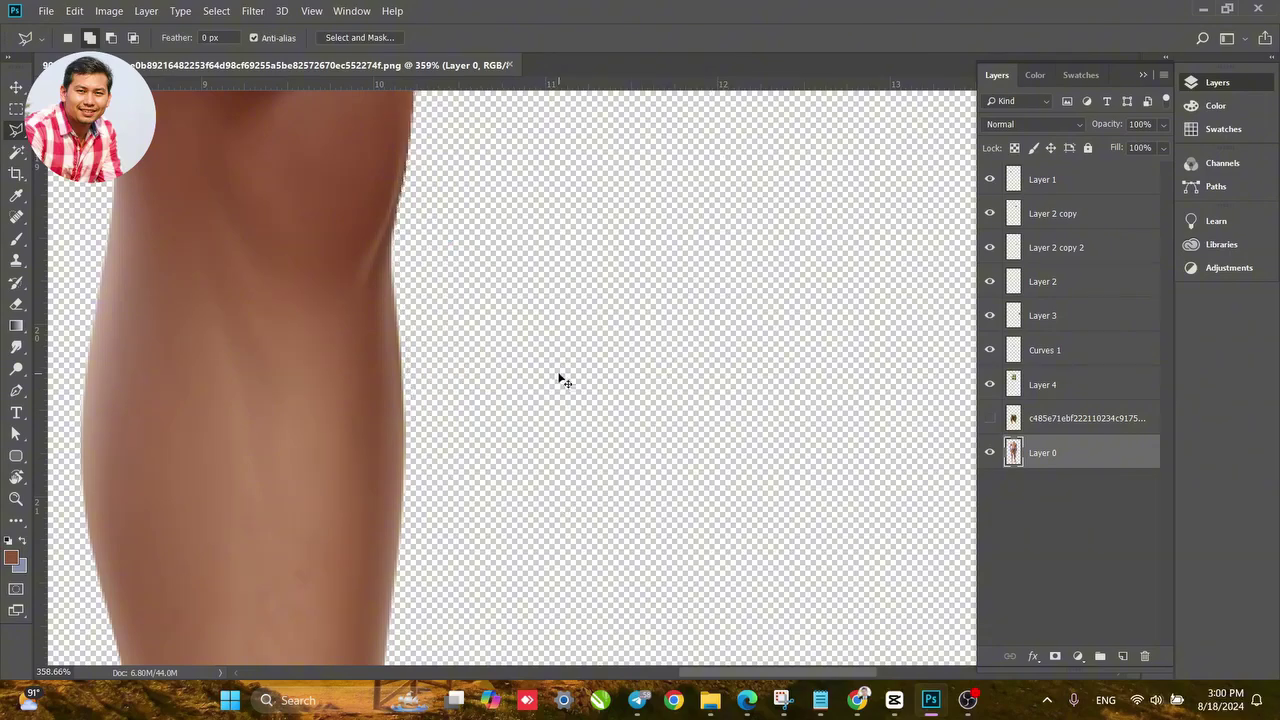
Make the skirt layer visible again and review the figure from the skirt hem up to the neck.
{"action": "scroll", "coordinate": [585, 503], "scroll_direction": "down", "scroll_amount": 3}
{"action": "scroll", "coordinate": [582, 499], "scroll_direction": "down", "scroll_amount": 9}
{"action": "scroll", "coordinate": [536, 380], "scroll_direction": "up", "scroll_amount": 2}
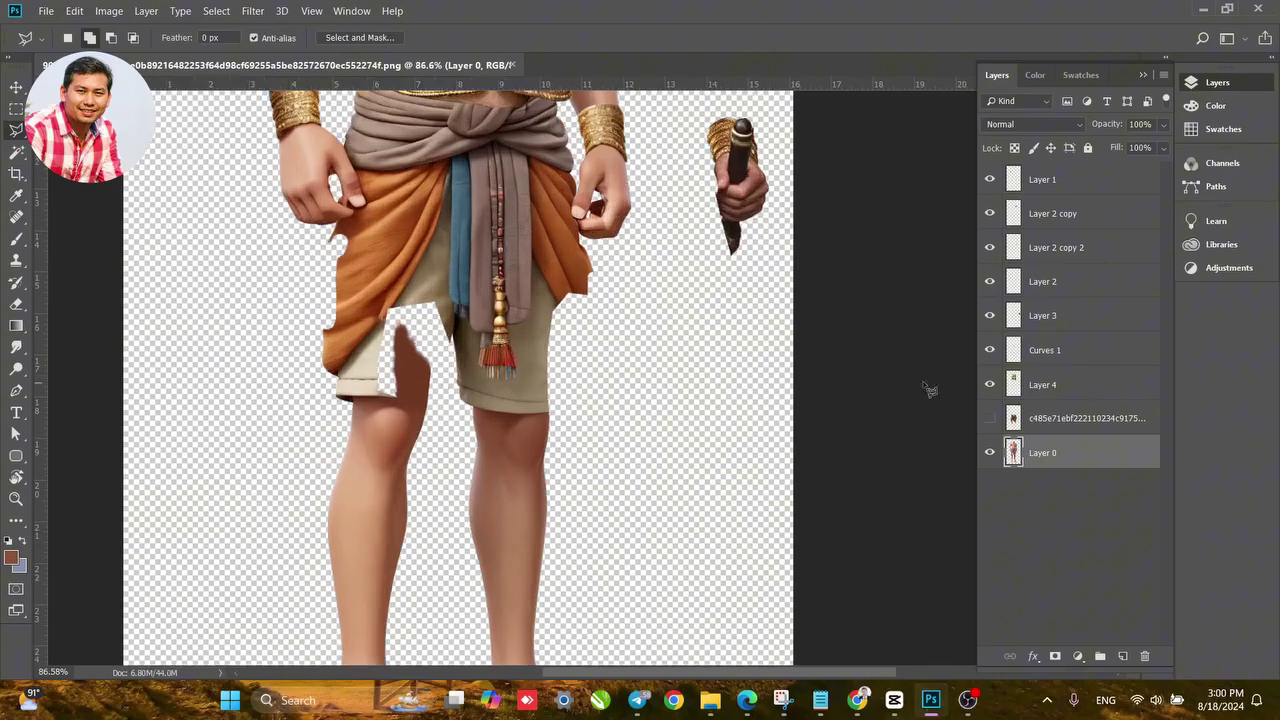
{"action": "left_click", "coordinate": [991, 417]}
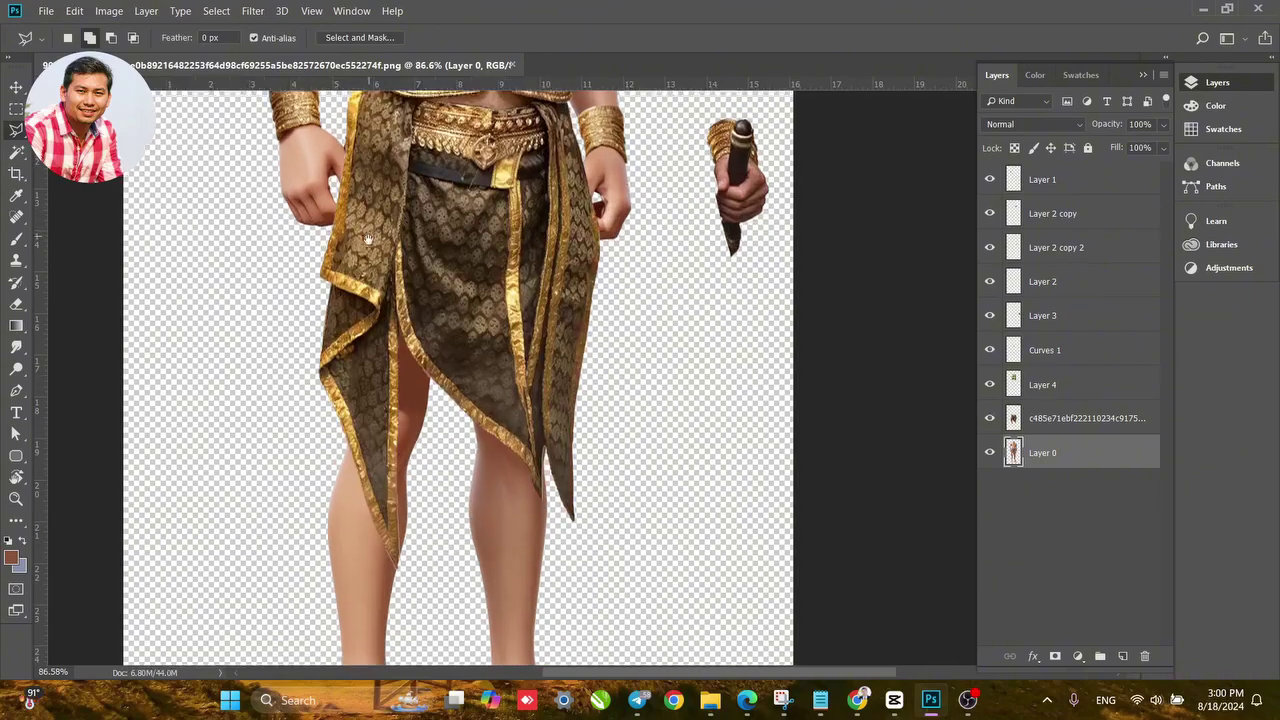
{"action": "left_click_drag", "start_coordinate": [368, 244], "coordinate": [376, 390]}
{"action": "left_click_drag", "start_coordinate": [423, 316], "coordinate": [425, 503]}
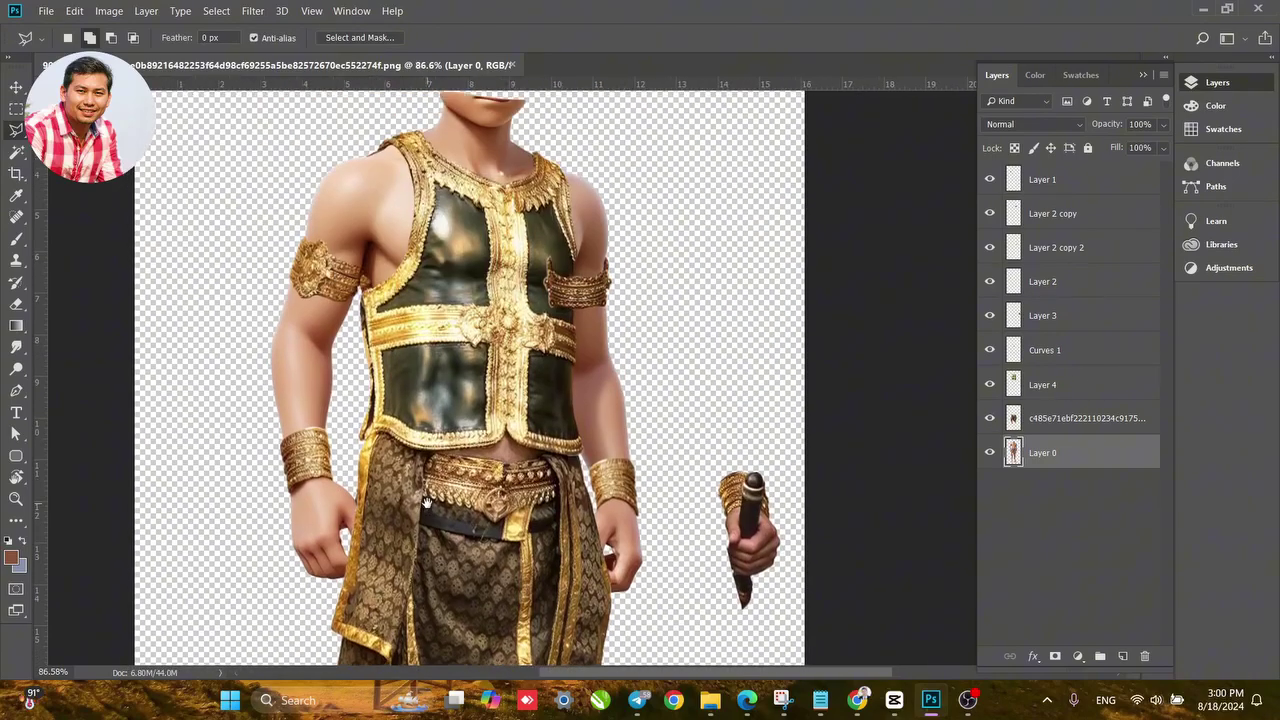
{"action": "left_click_drag", "start_coordinate": [492, 243], "coordinate": [507, 395]}
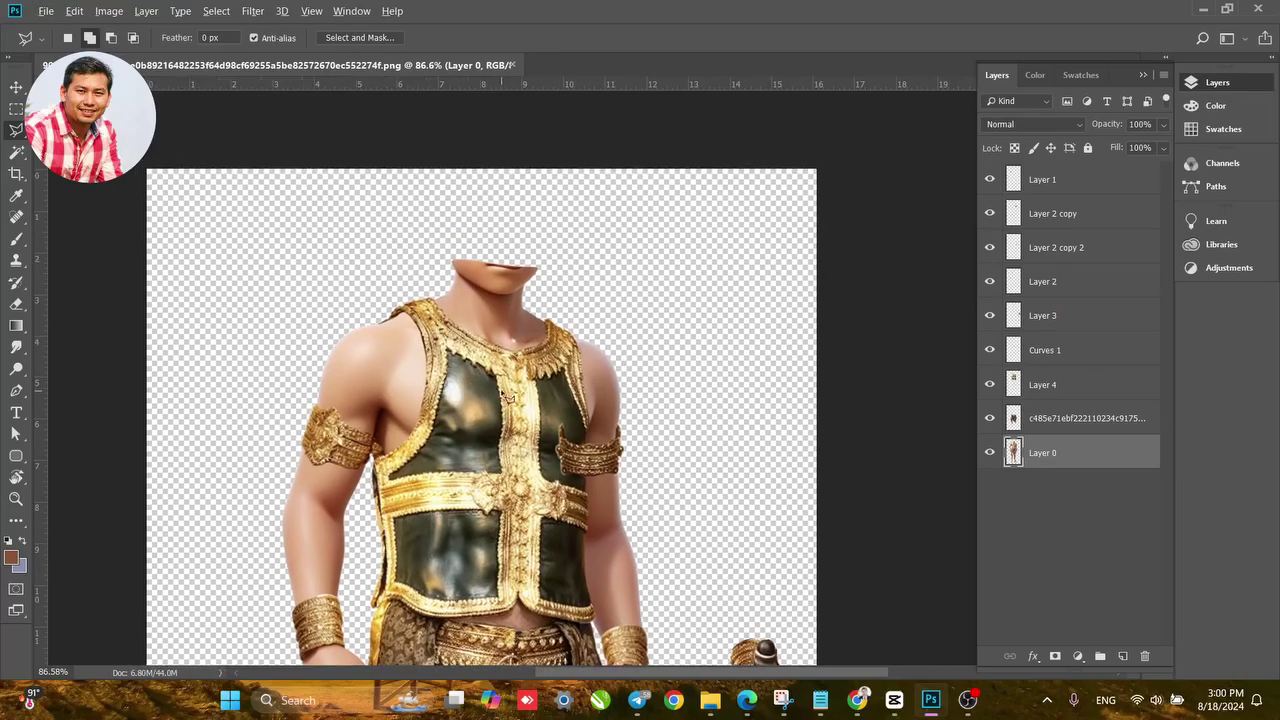
{"action": "scroll", "coordinate": [508, 397], "scroll_direction": "up", "scroll_amount": 2}
{"action": "scroll", "coordinate": [507, 397], "scroll_direction": "down", "scroll_amount": 3}
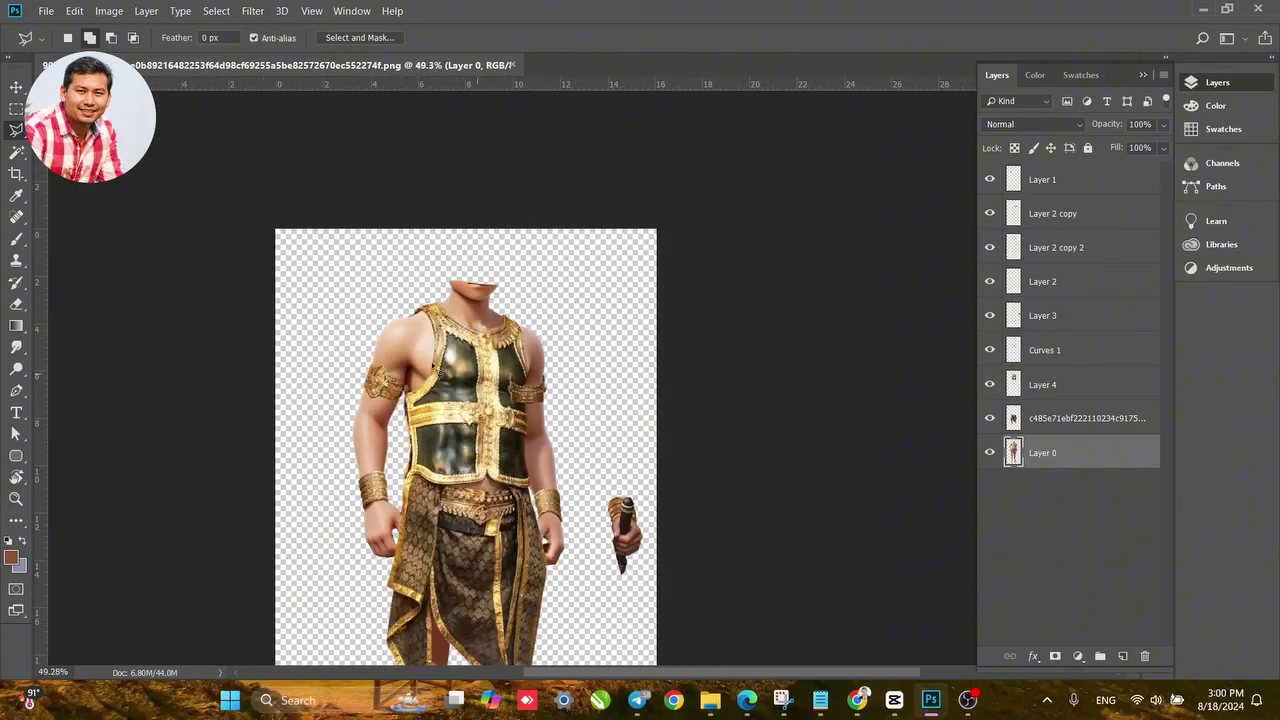
Select the separate dagger-holding hand beside the figure and delete its layer, Layer 3.
{"action": "key", "text": "v"}
{"action": "scroll", "coordinate": [630, 505], "scroll_direction": "up", "scroll_amount": 2}
{"action": "left_click", "coordinate": [628, 538]}
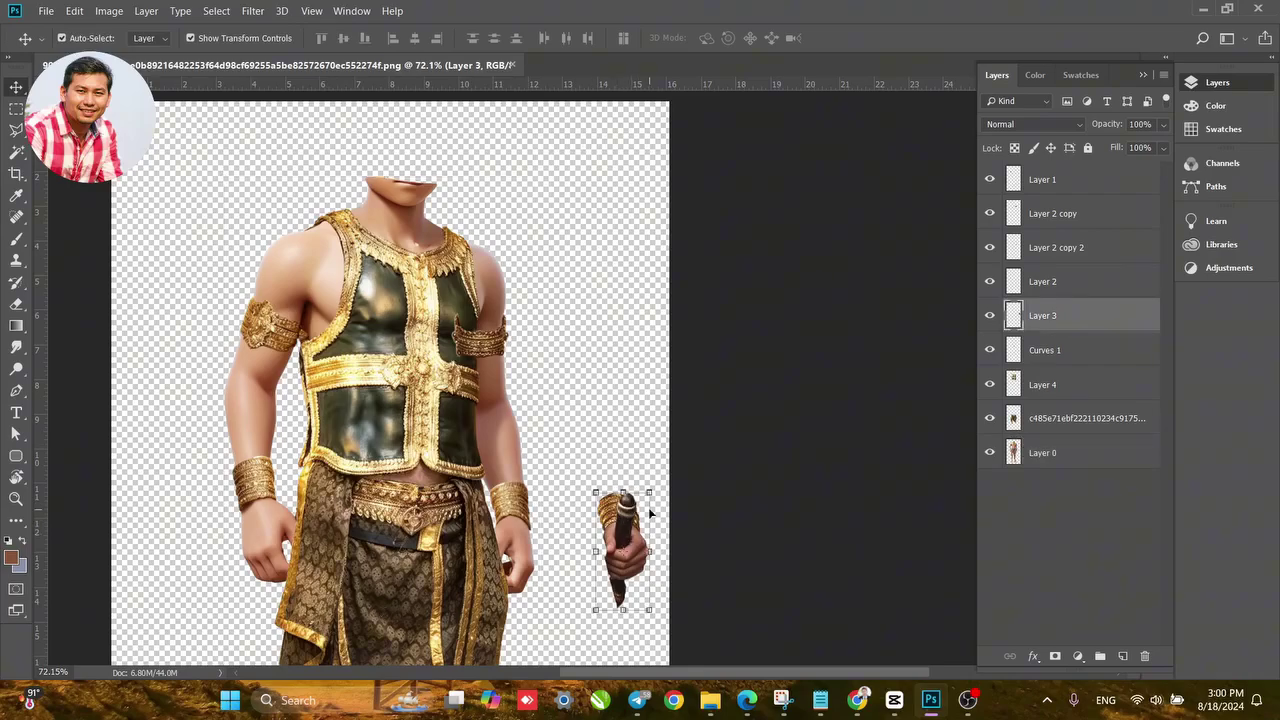
{"action": "key", "text": "Delete"}
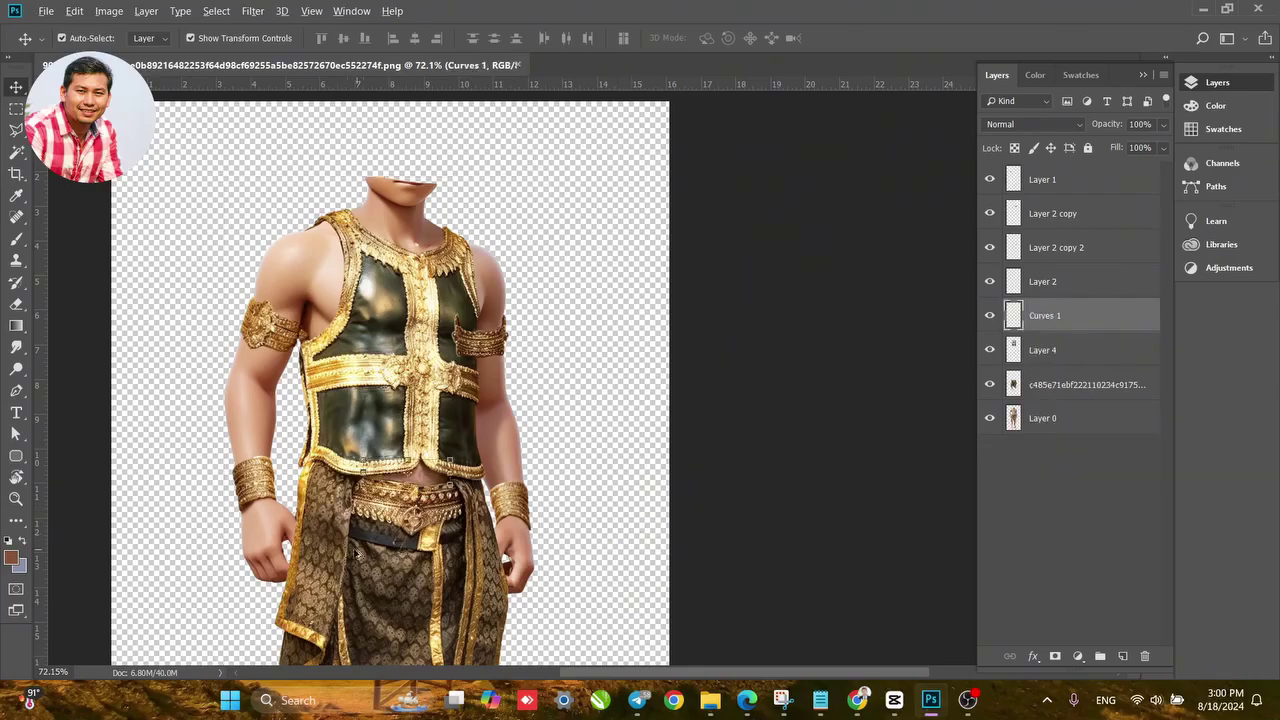
Review the armor from neck to waist and load the Curves 1 skin patch above the belt as a selection.
{"action": "scroll", "coordinate": [355, 552], "scroll_direction": "up", "scroll_amount": 2}
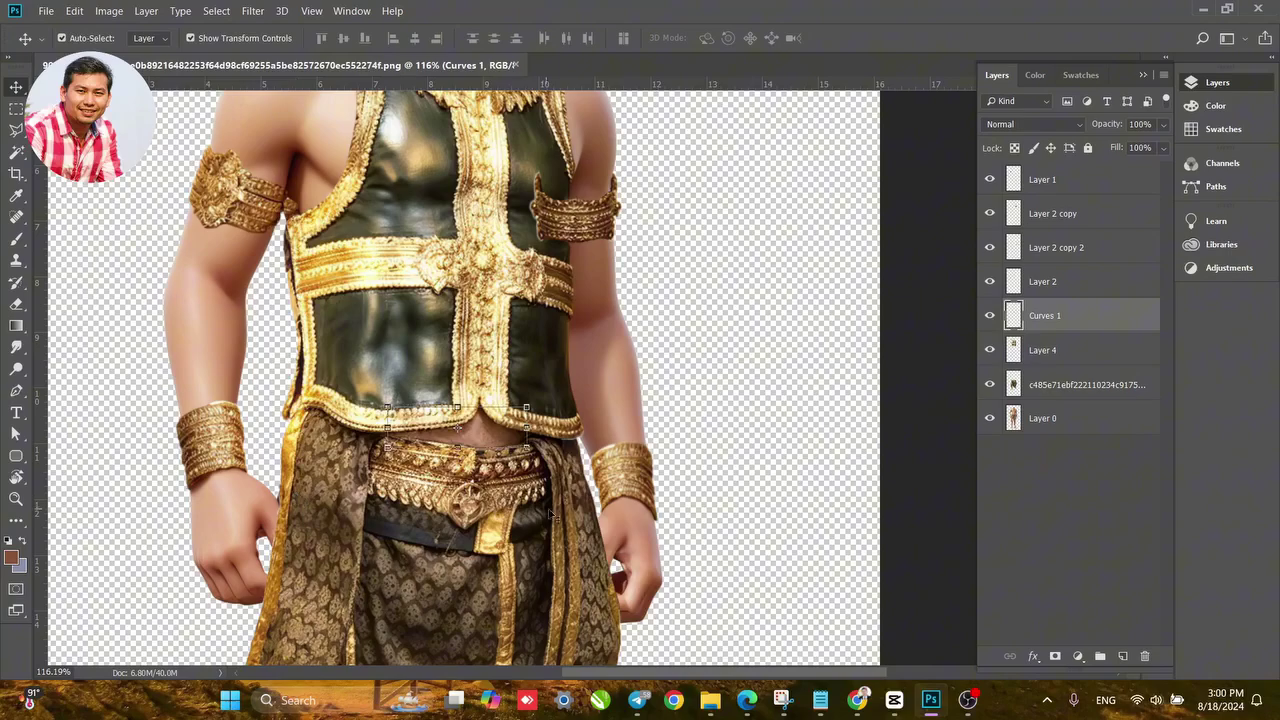
{"action": "left_click_drag", "start_coordinate": [396, 224], "coordinate": [450, 478]}
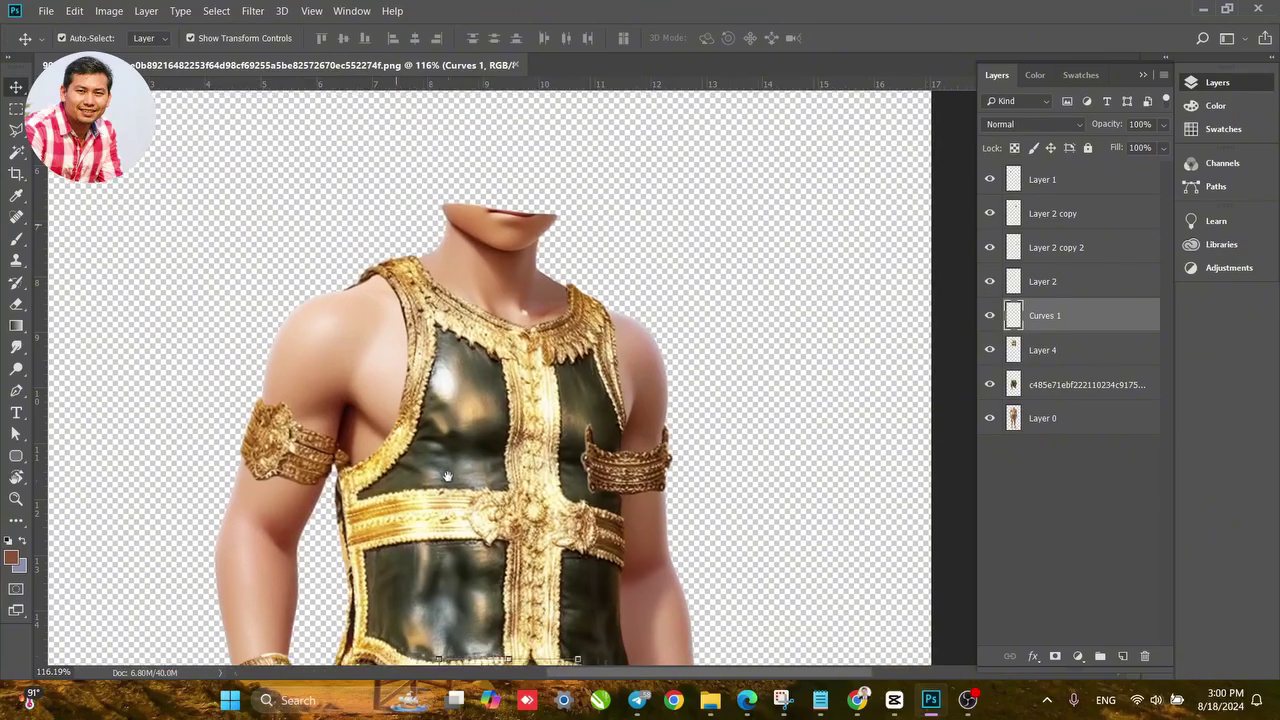
{"action": "scroll", "coordinate": [485, 398], "scroll_direction": "up", "scroll_amount": 5}
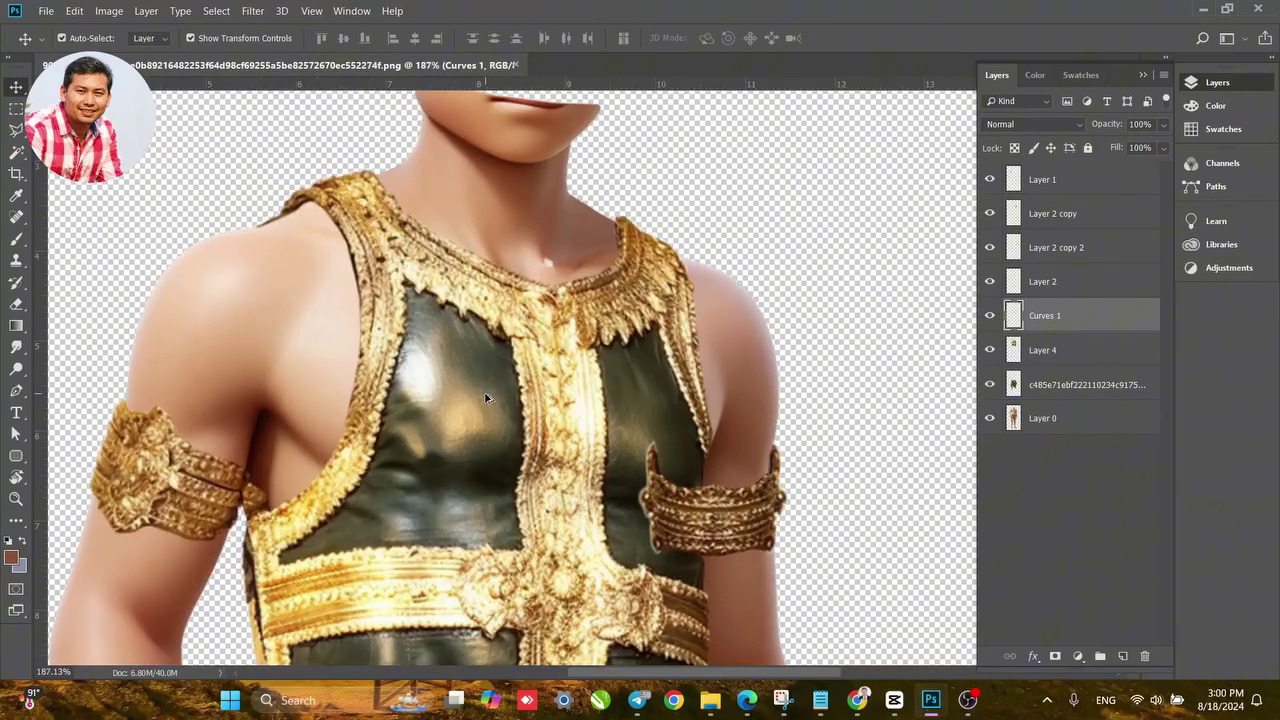
{"action": "scroll", "coordinate": [485, 398], "scroll_direction": "down", "scroll_amount": 3}
{"action": "left_click_drag", "start_coordinate": [476, 408], "coordinate": [499, 250]}
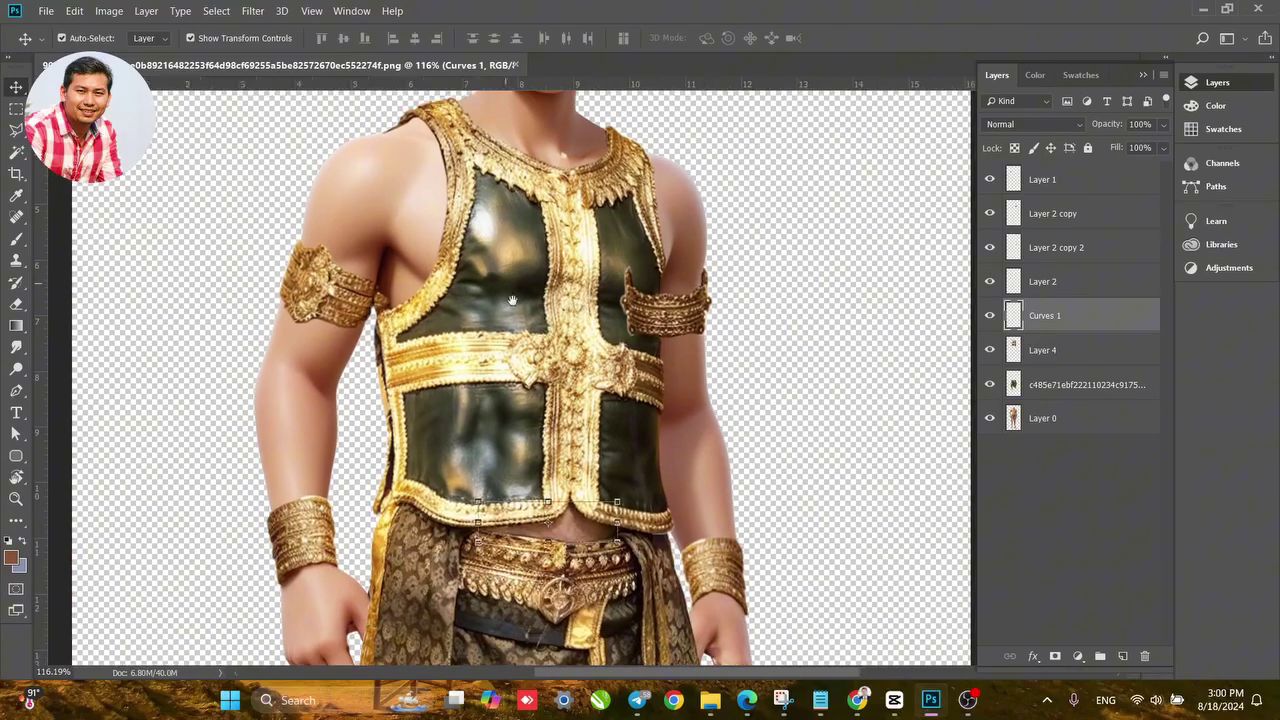
{"action": "left_click_drag", "start_coordinate": [541, 409], "coordinate": [514, 490]}
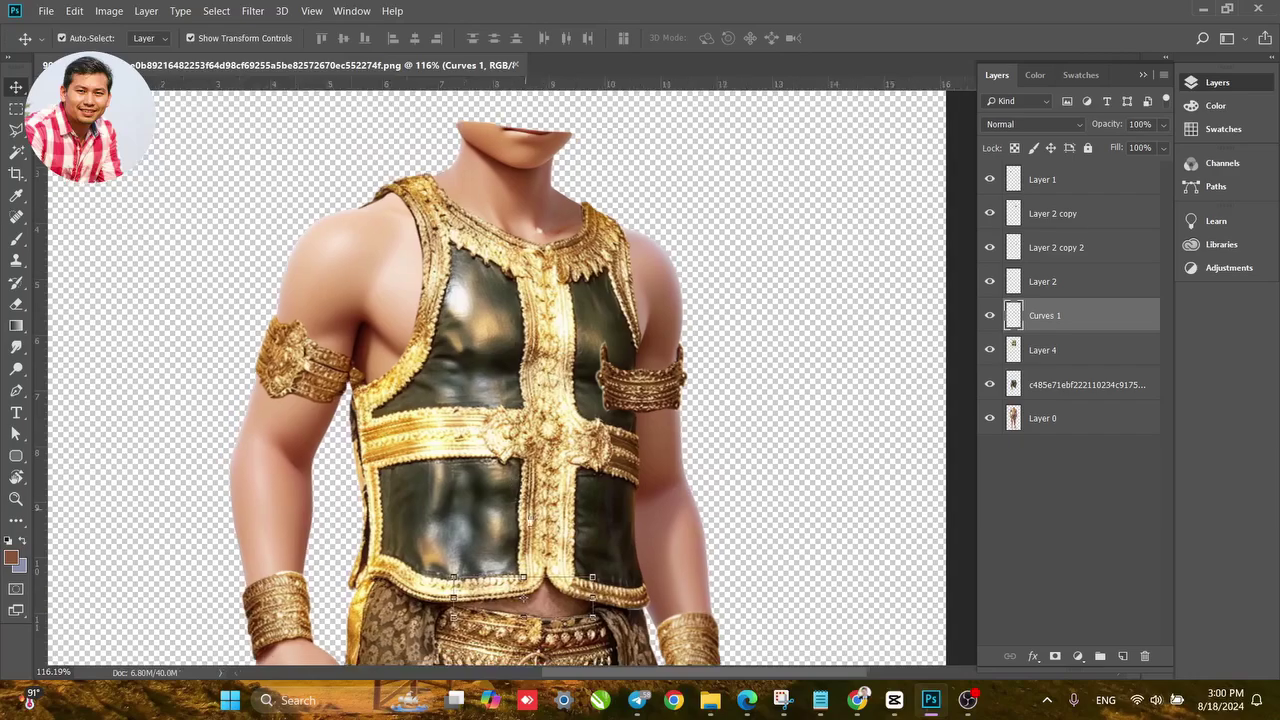
{"action": "scroll", "coordinate": [553, 565], "scroll_direction": "up", "scroll_amount": 5}
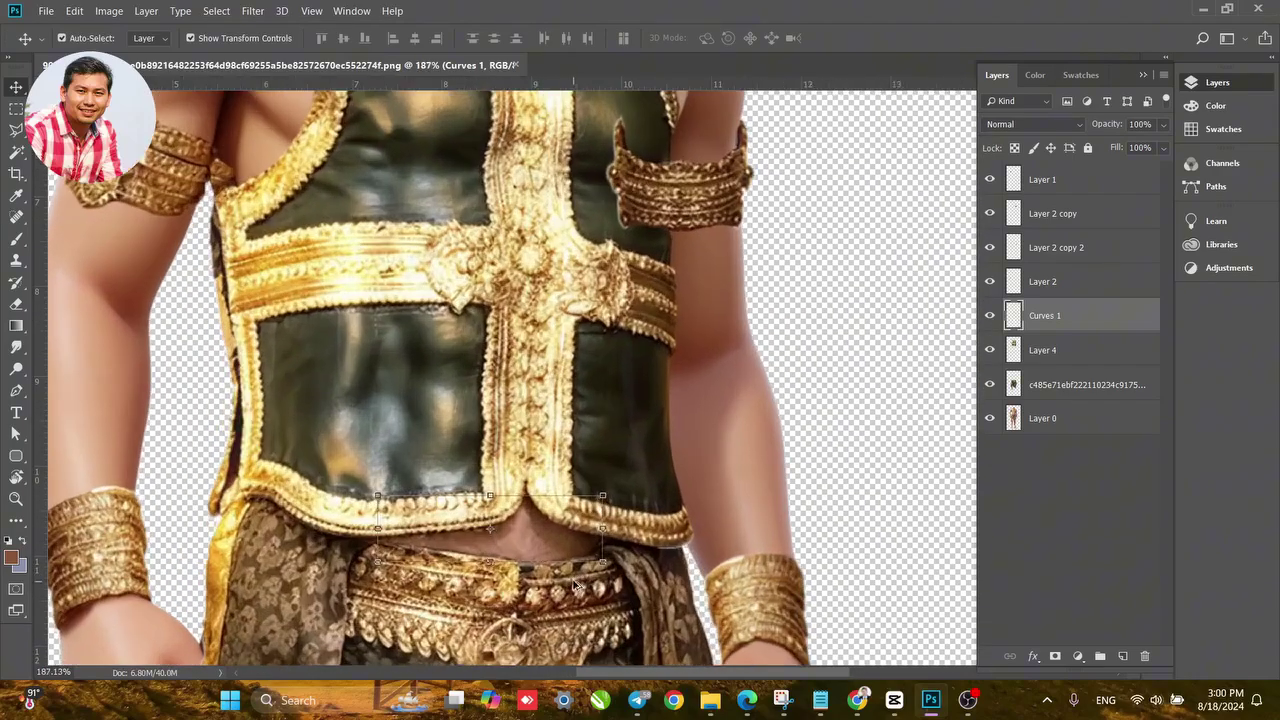
{"action": "left_click_drag", "start_coordinate": [531, 565], "coordinate": [508, 543]}
{"action": "left_click", "coordinate": [1014, 318], "text": "ctrl"}
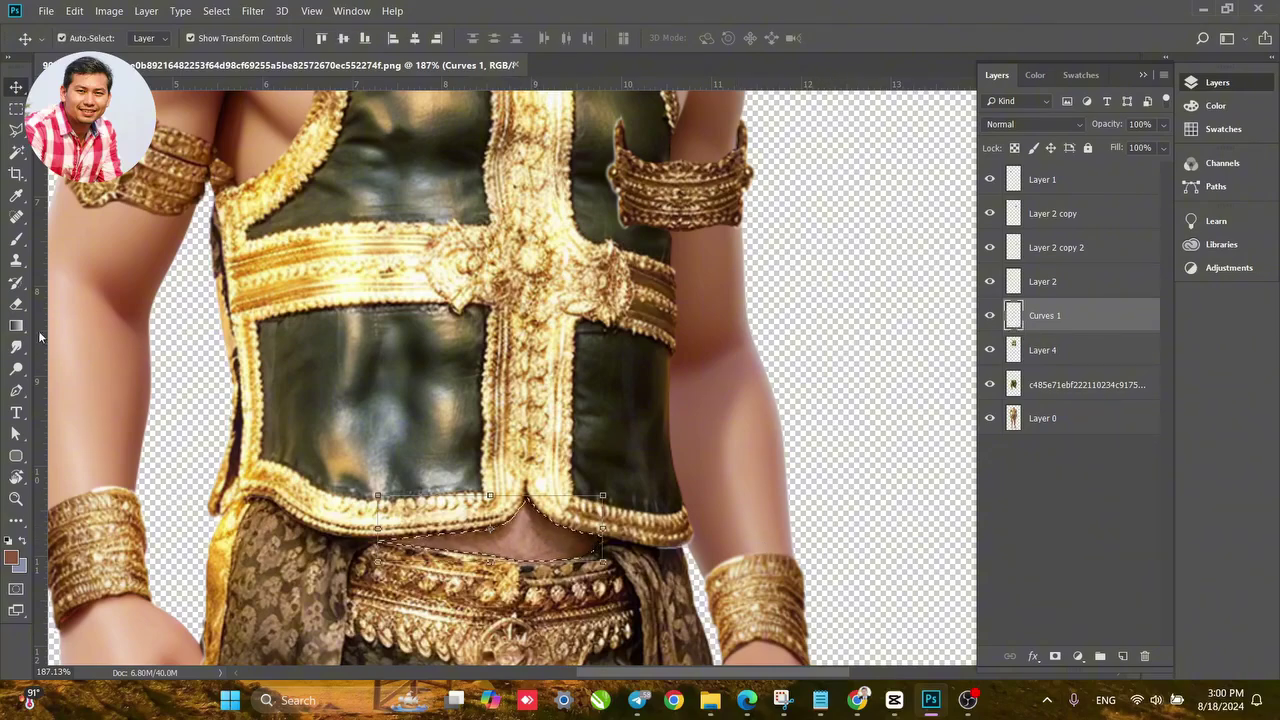
{"action": "left_click", "coordinate": [16, 240]}
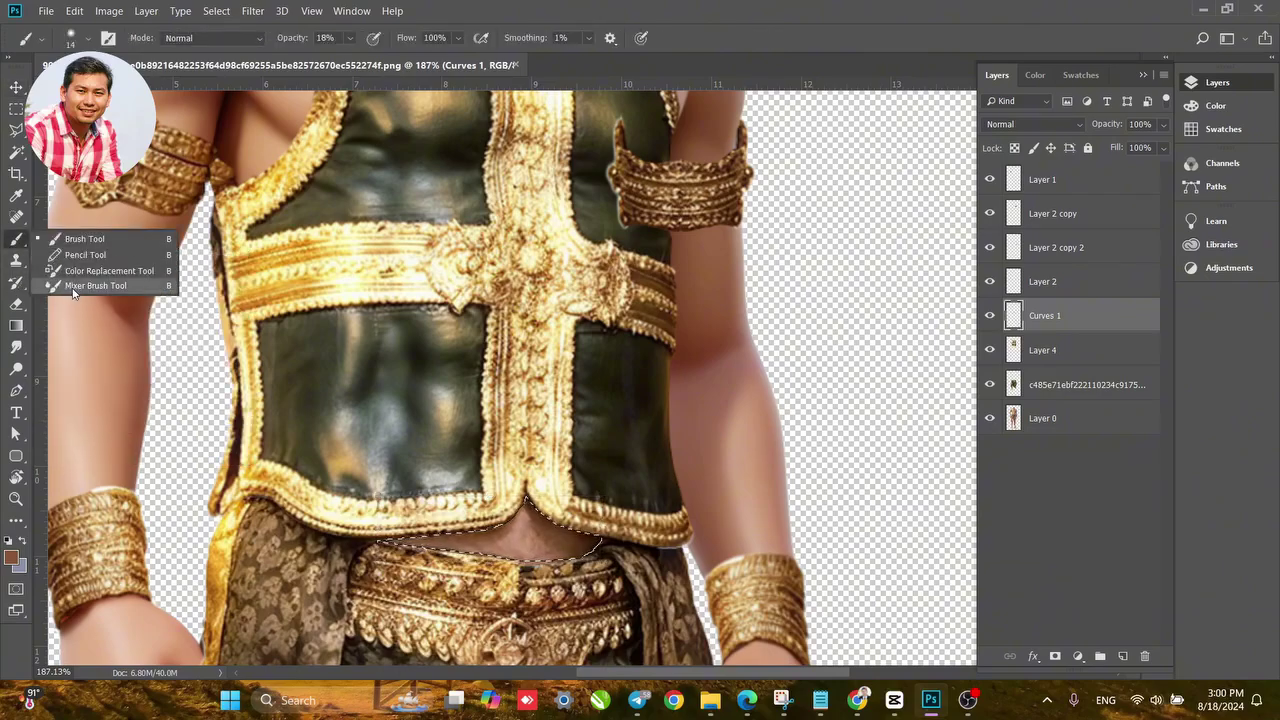
{"action": "left_click", "coordinate": [16, 214]}
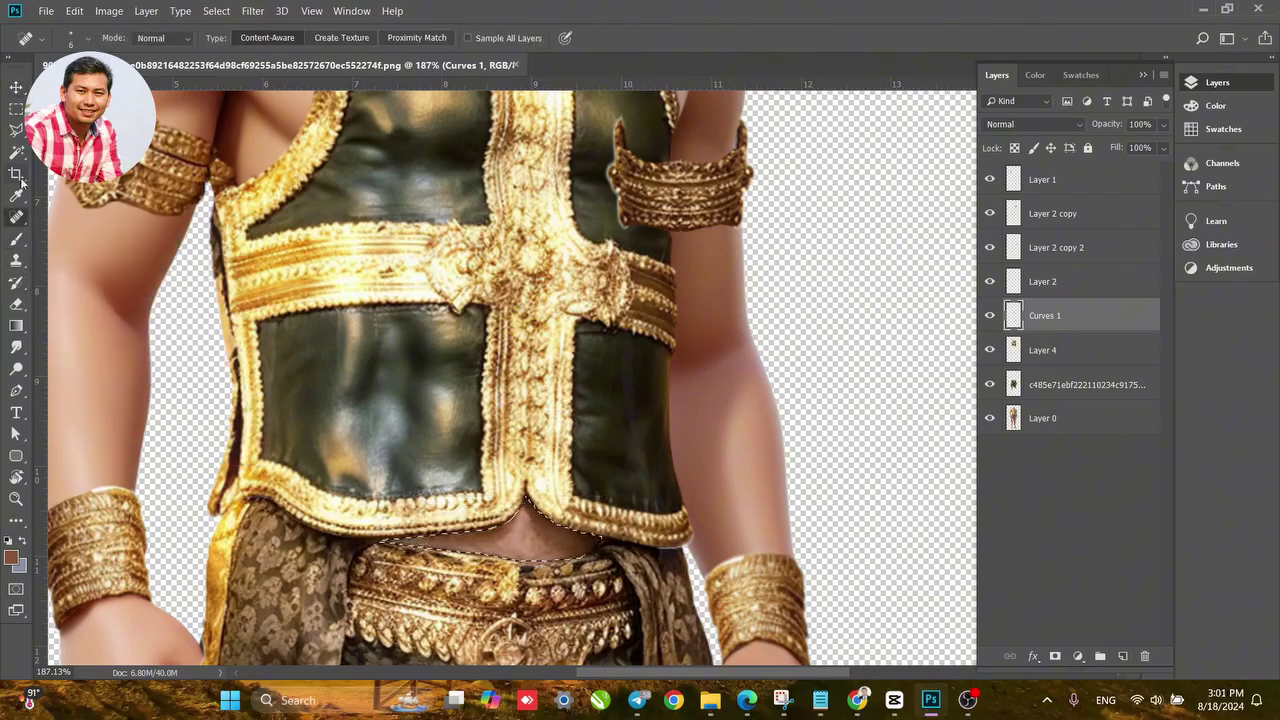
{"action": "left_click", "coordinate": [18, 197]}
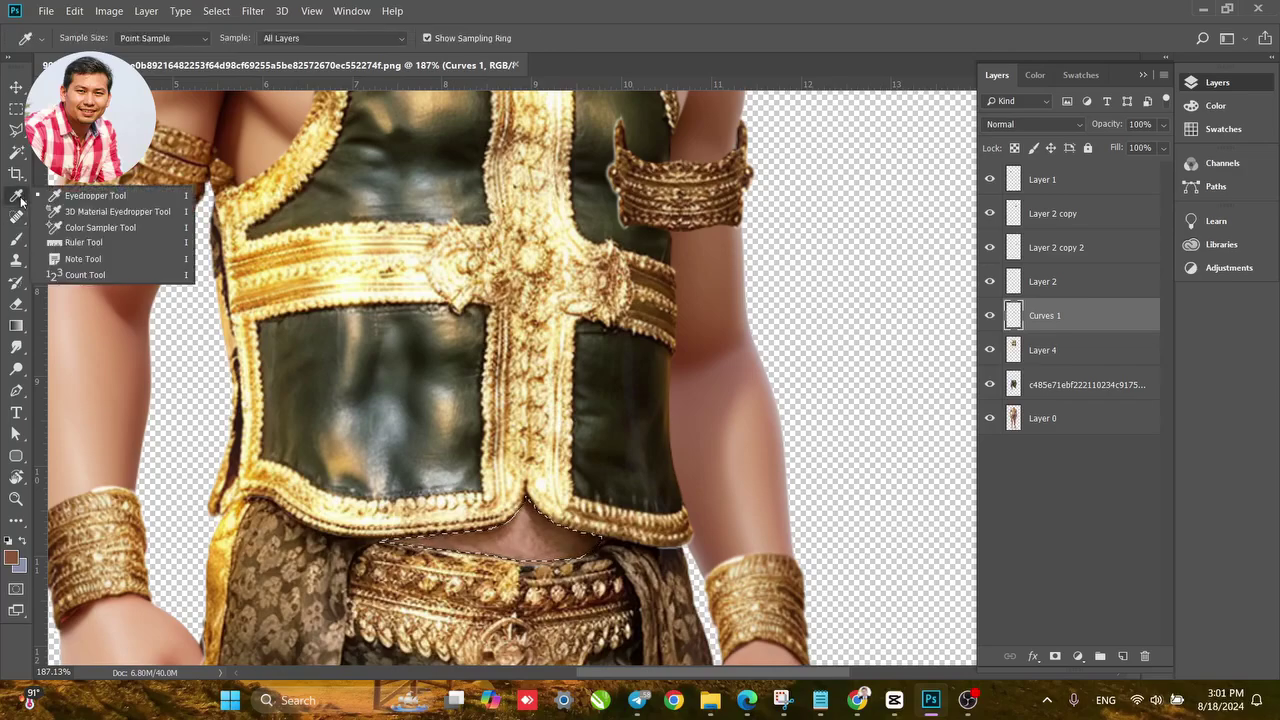
{"action": "right_click", "coordinate": [16, 175]}
{"action": "right_click", "coordinate": [16, 158]}
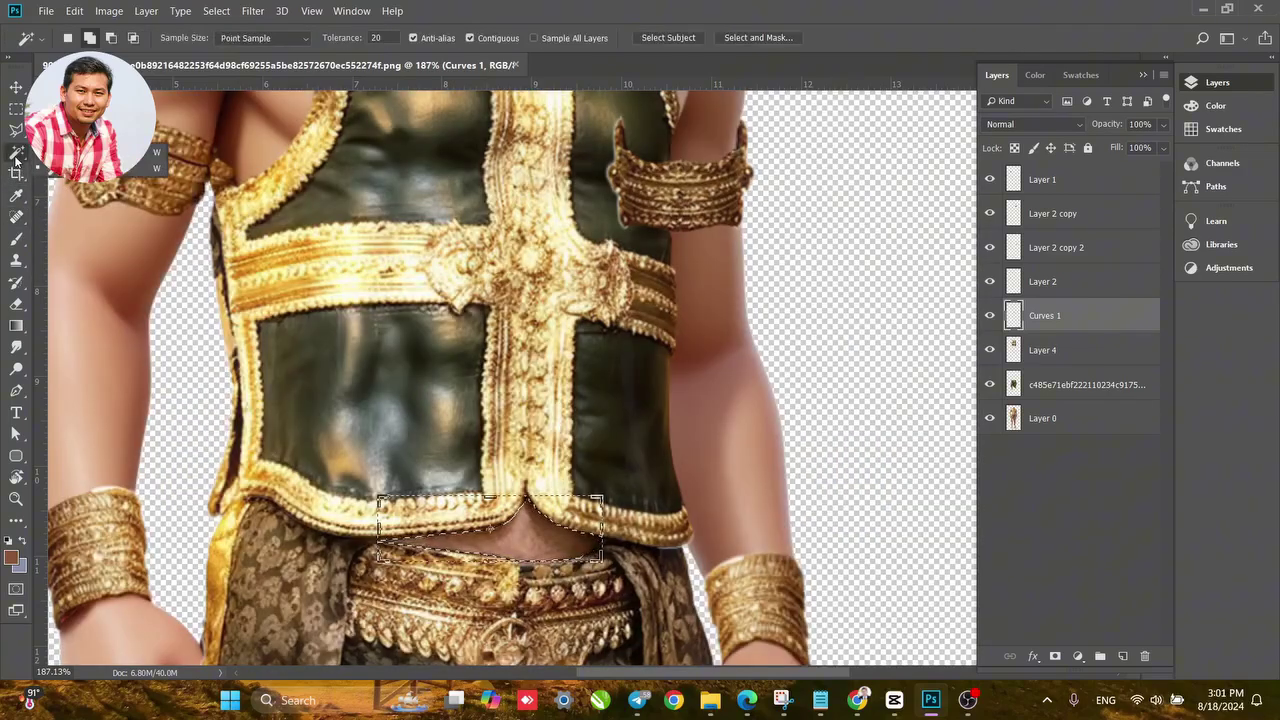
{"action": "left_click", "coordinate": [16, 130]}
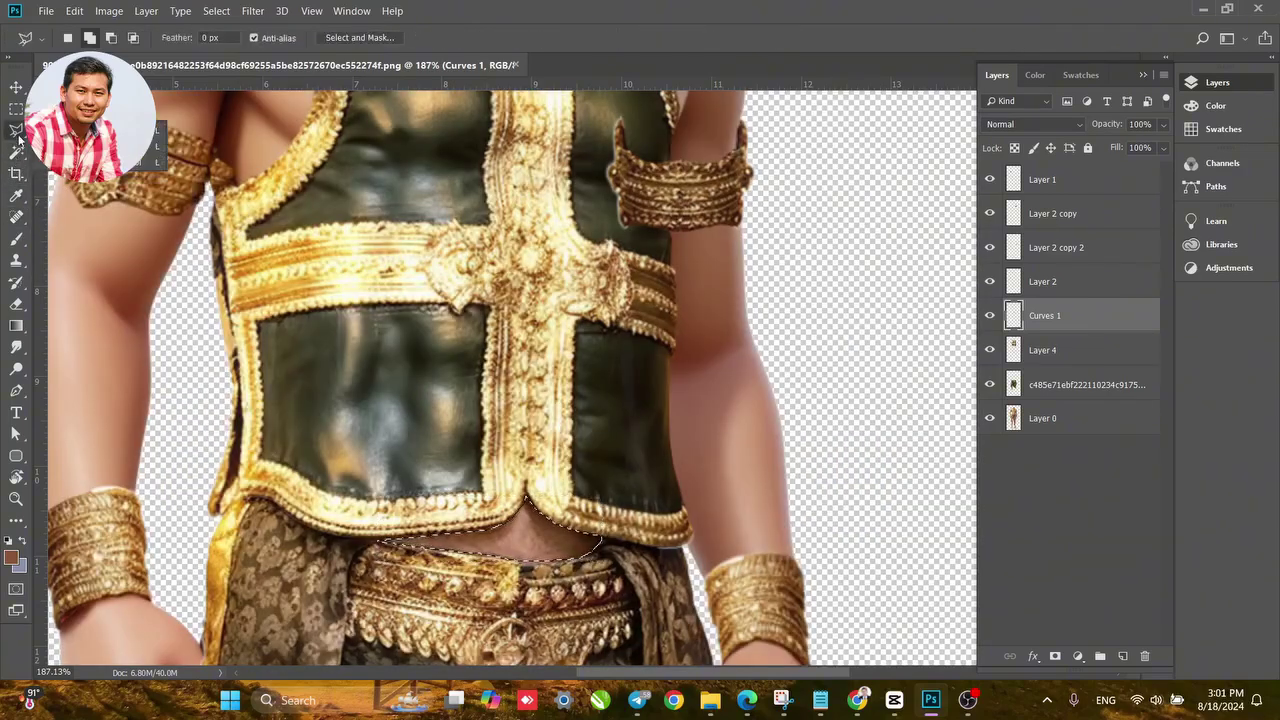
{"action": "left_click", "coordinate": [17, 283]}
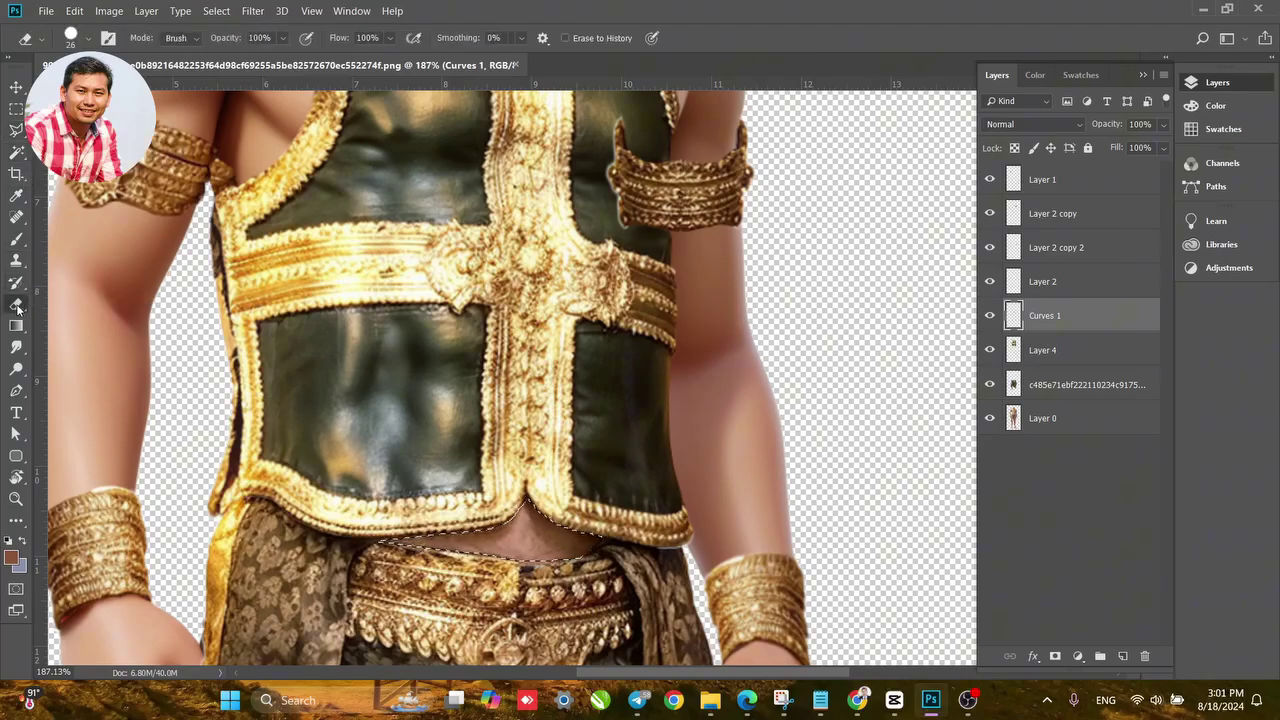
Smooth the bare skin between the armor hem and the belt with the Smudge tool at 25% strength, and clear the selection.
{"action": "left_click", "coordinate": [17, 348]}
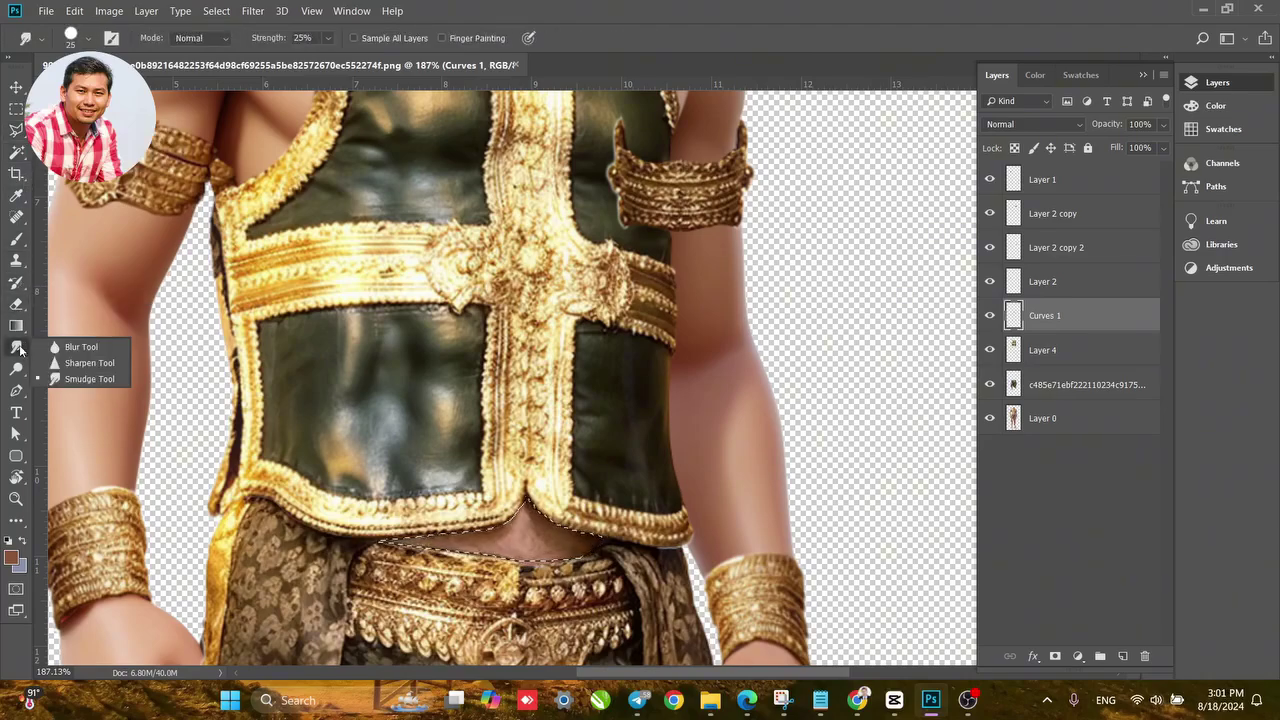
{"action": "left_click", "coordinate": [79, 380]}
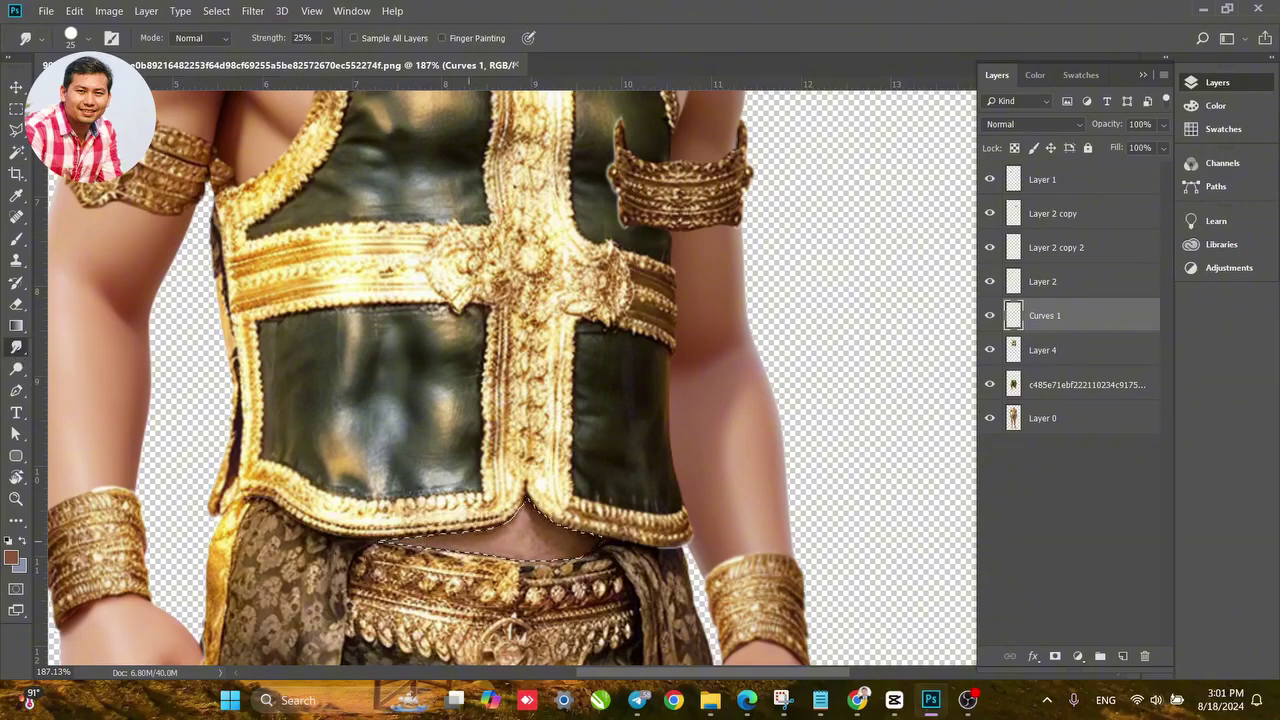
{"action": "mouse_move", "coordinate": [547, 548]}
{"action": "left_mouse_down"}
{"action": "mouse_move", "coordinate": [587, 523]}
{"action": "mouse_move", "coordinate": [578, 550]}
{"action": "mouse_move", "coordinate": [530, 532]}
{"action": "mouse_move", "coordinate": [602, 530]}
{"action": "left_mouse_up"}
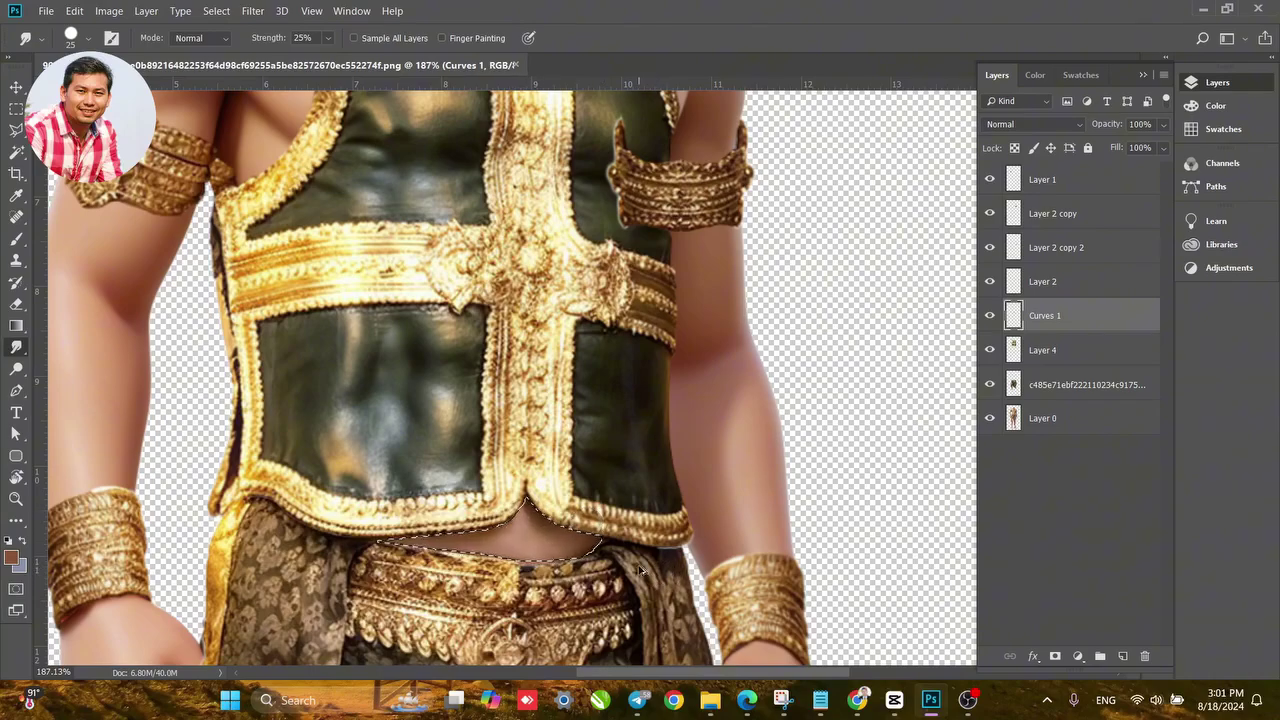
{"action": "key", "text": "alt+z"}
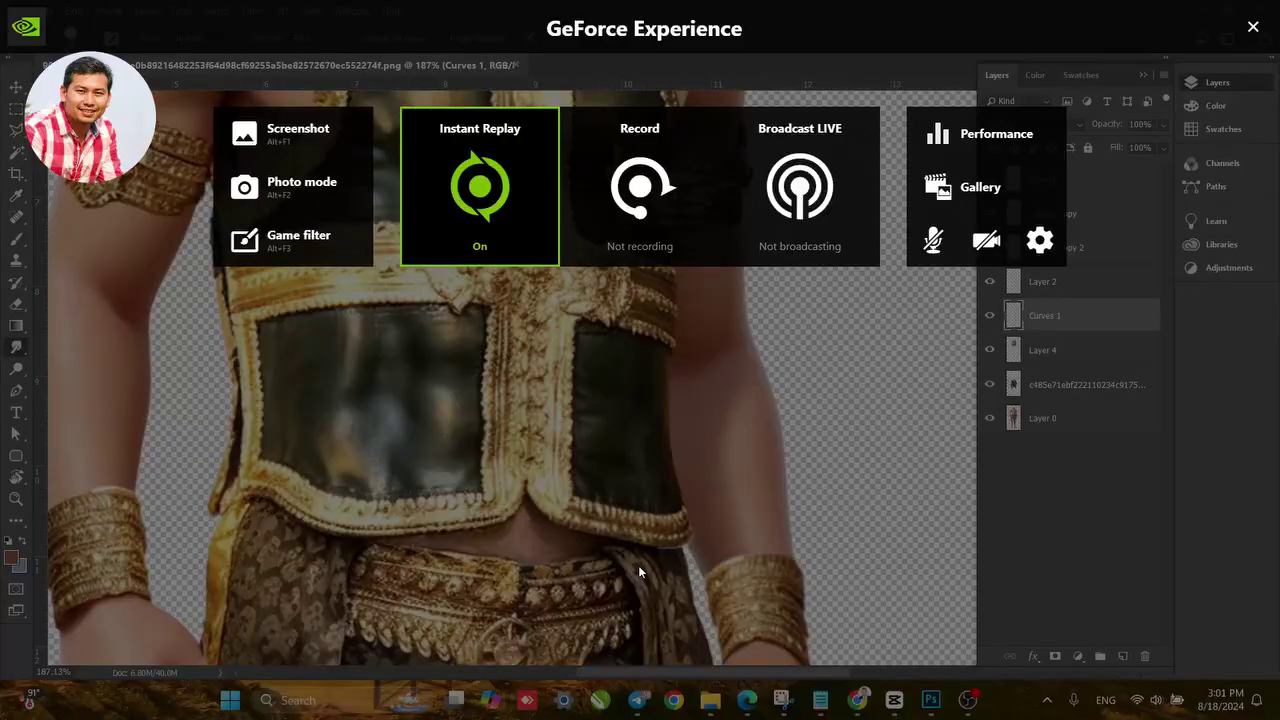
{"action": "key", "text": "alt+z"}
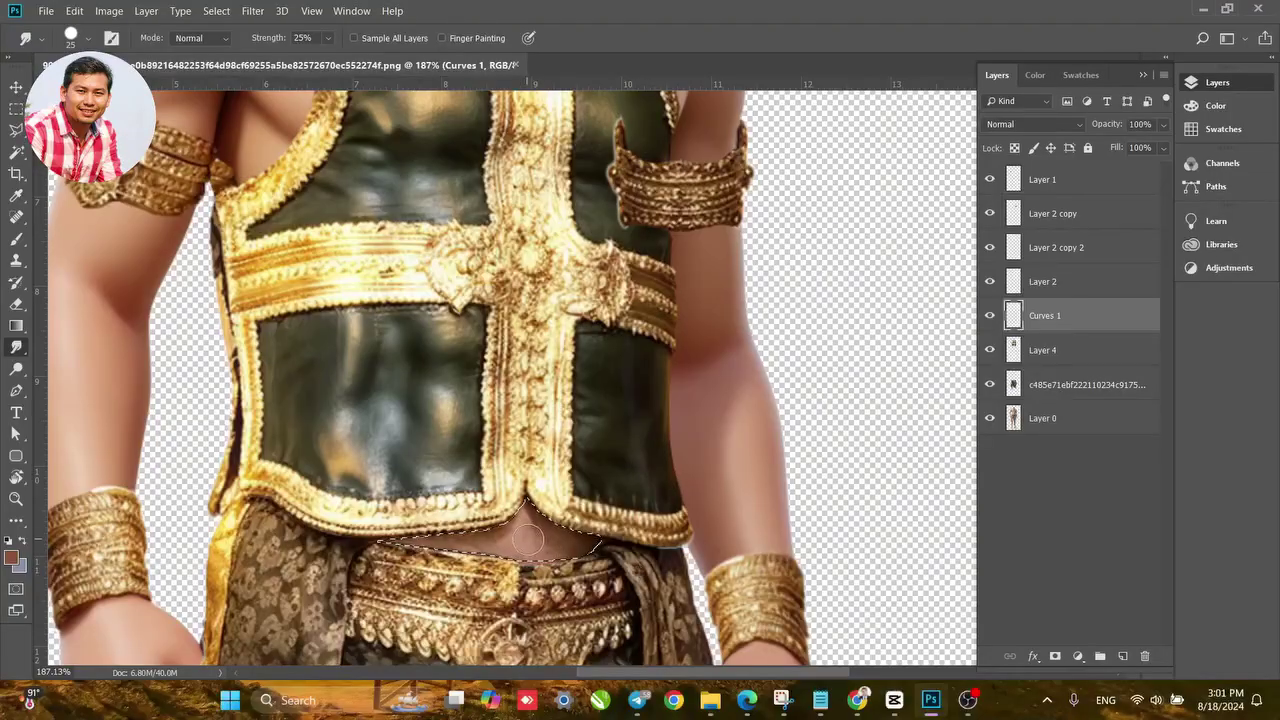
{"action": "left_click_drag", "start_coordinate": [572, 537], "coordinate": [578, 542]}
{"action": "mouse_move", "coordinate": [486, 535]}
{"action": "left_mouse_down"}
{"action": "mouse_move", "coordinate": [401, 541]}
{"action": "mouse_move", "coordinate": [511, 560]}
{"action": "mouse_move", "coordinate": [492, 552]}
{"action": "left_mouse_up"}
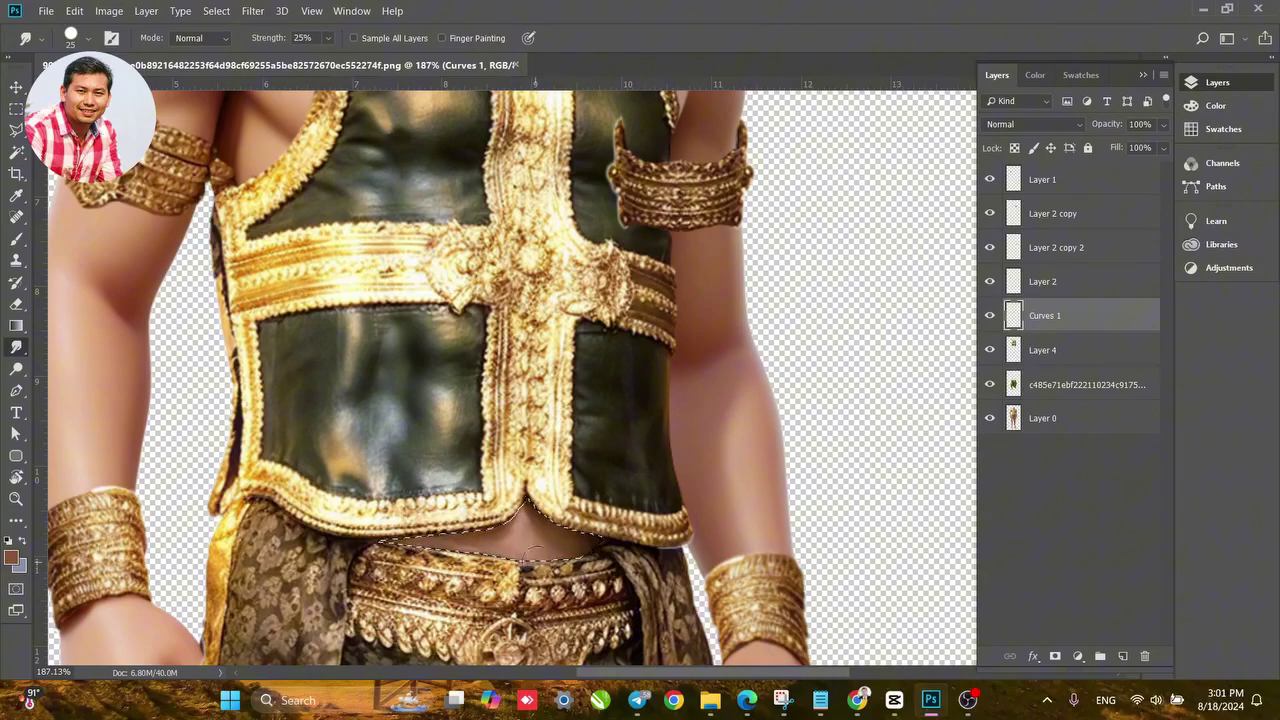
{"action": "scroll", "coordinate": [592, 576], "scroll_direction": "down", "scroll_amount": 3}
{"action": "scroll", "coordinate": [592, 576], "scroll_direction": "down", "scroll_amount": 2}
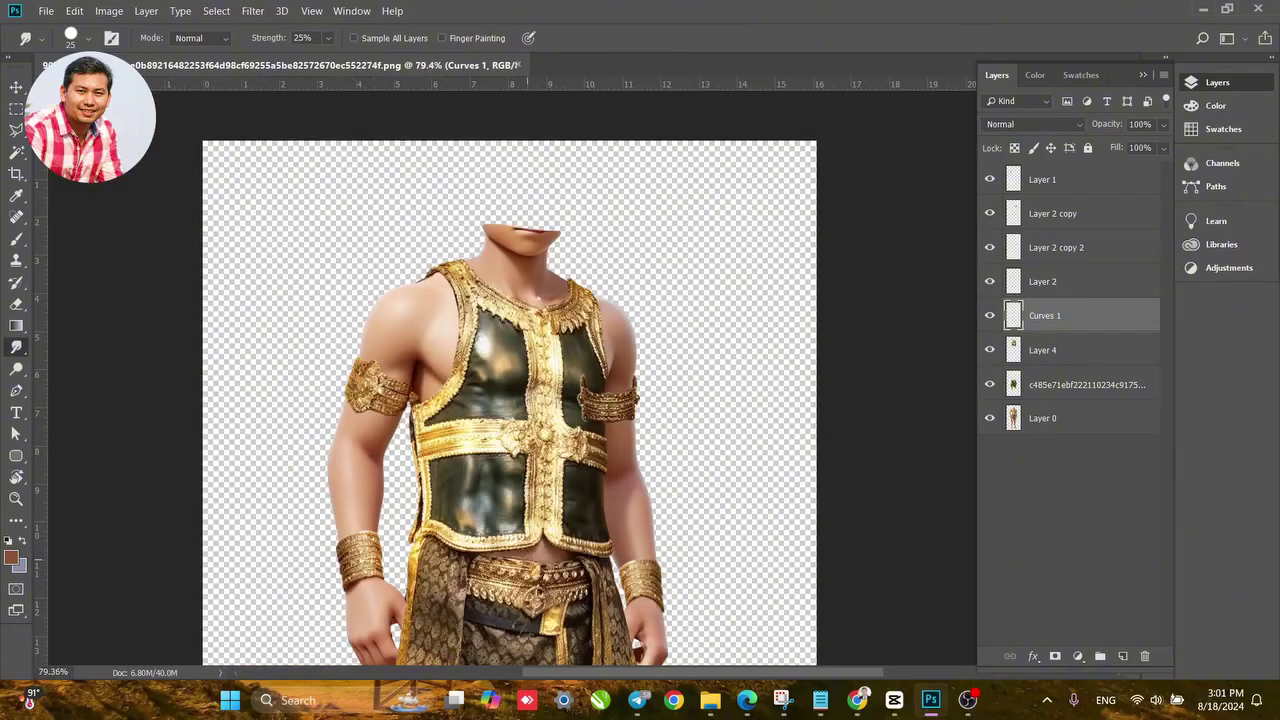
{"action": "scroll", "coordinate": [592, 576], "scroll_direction": "down", "scroll_amount": 1}
{"action": "scroll", "coordinate": [592, 576], "scroll_direction": "up", "scroll_amount": 2}
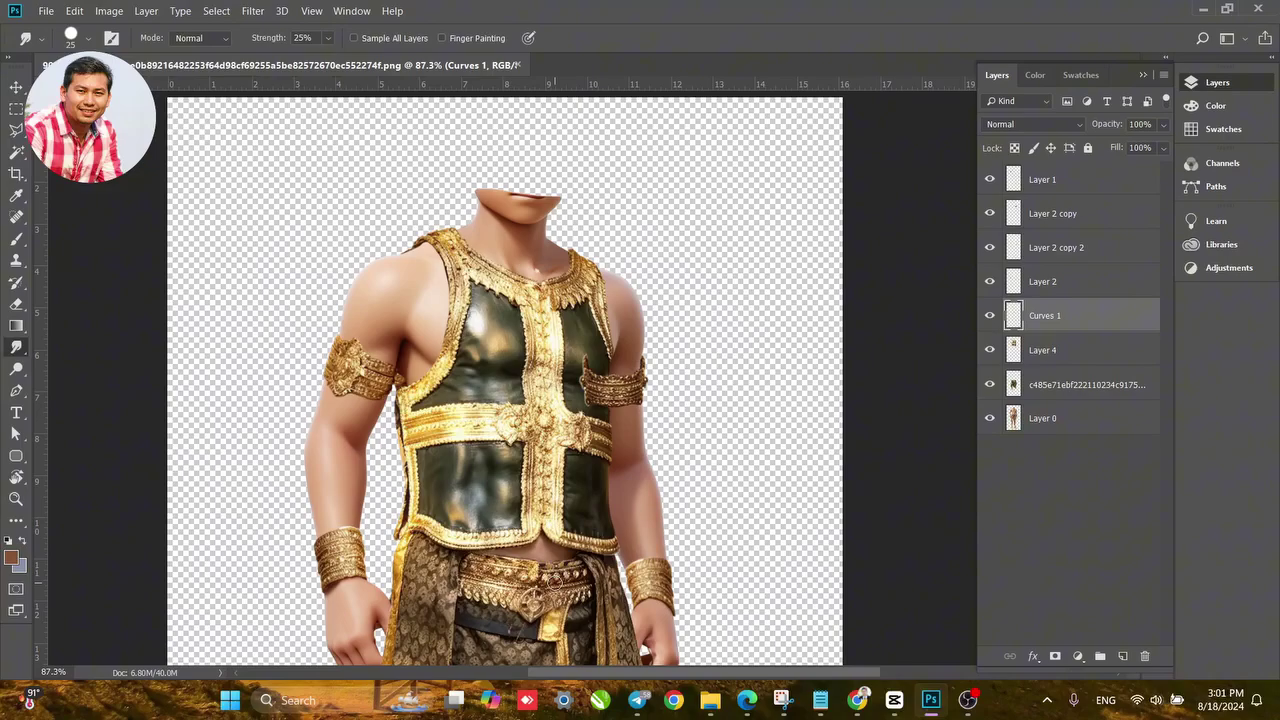
{"action": "scroll", "coordinate": [550, 578], "scroll_direction": "up", "scroll_amount": 1}
{"action": "left_click", "coordinate": [16, 87]}
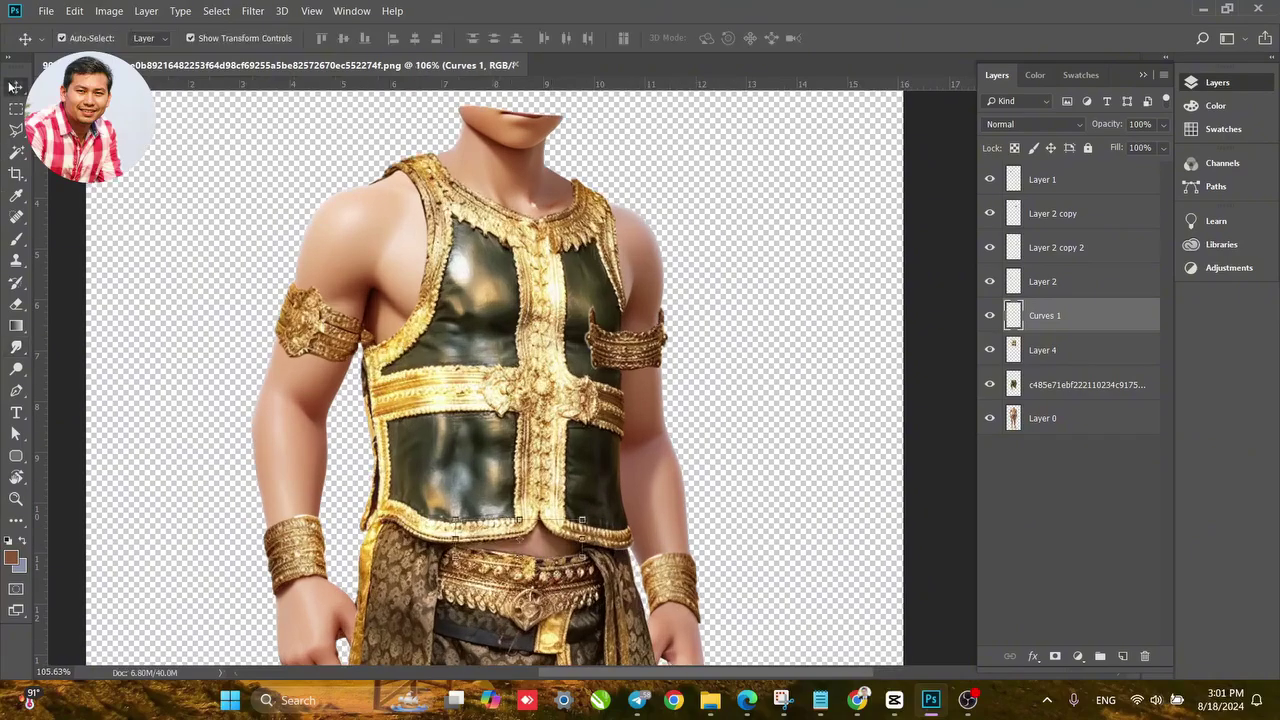
{"action": "scroll", "coordinate": [350, 366], "scroll_direction": "up", "scroll_amount": 2}
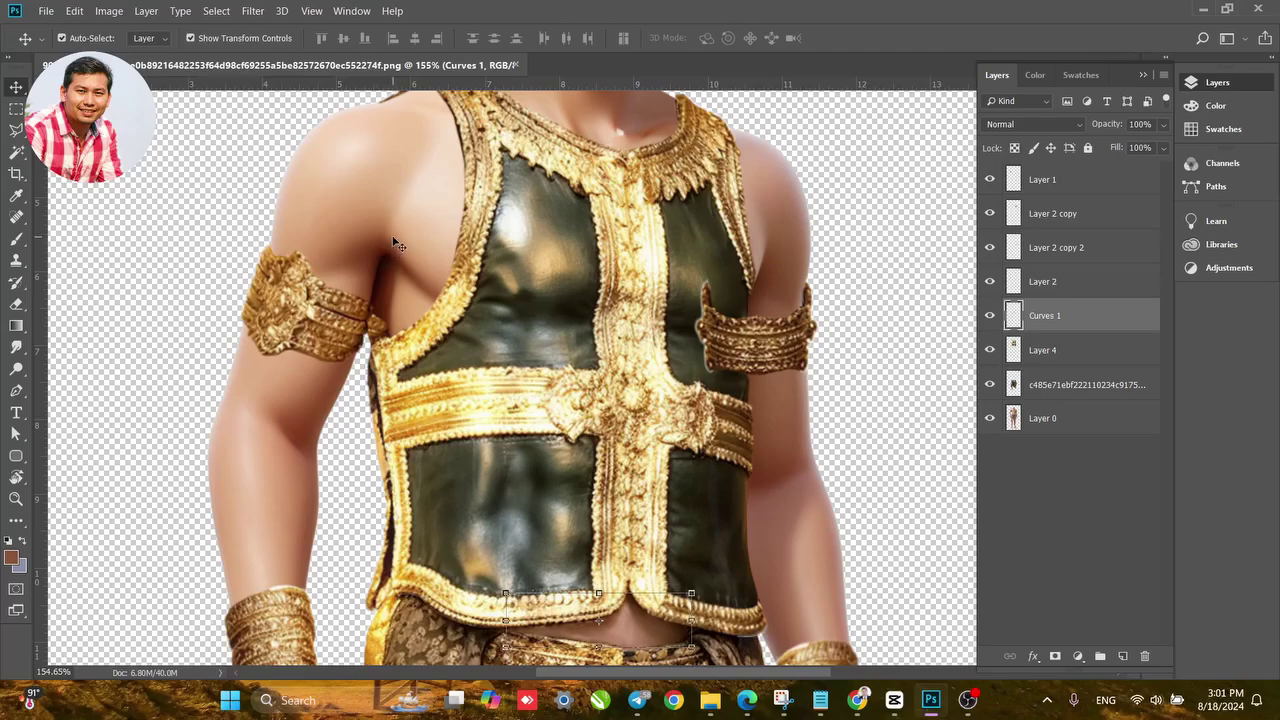
{"action": "left_click", "coordinate": [312, 323]}
{"action": "key", "text": "ctrl+t"}
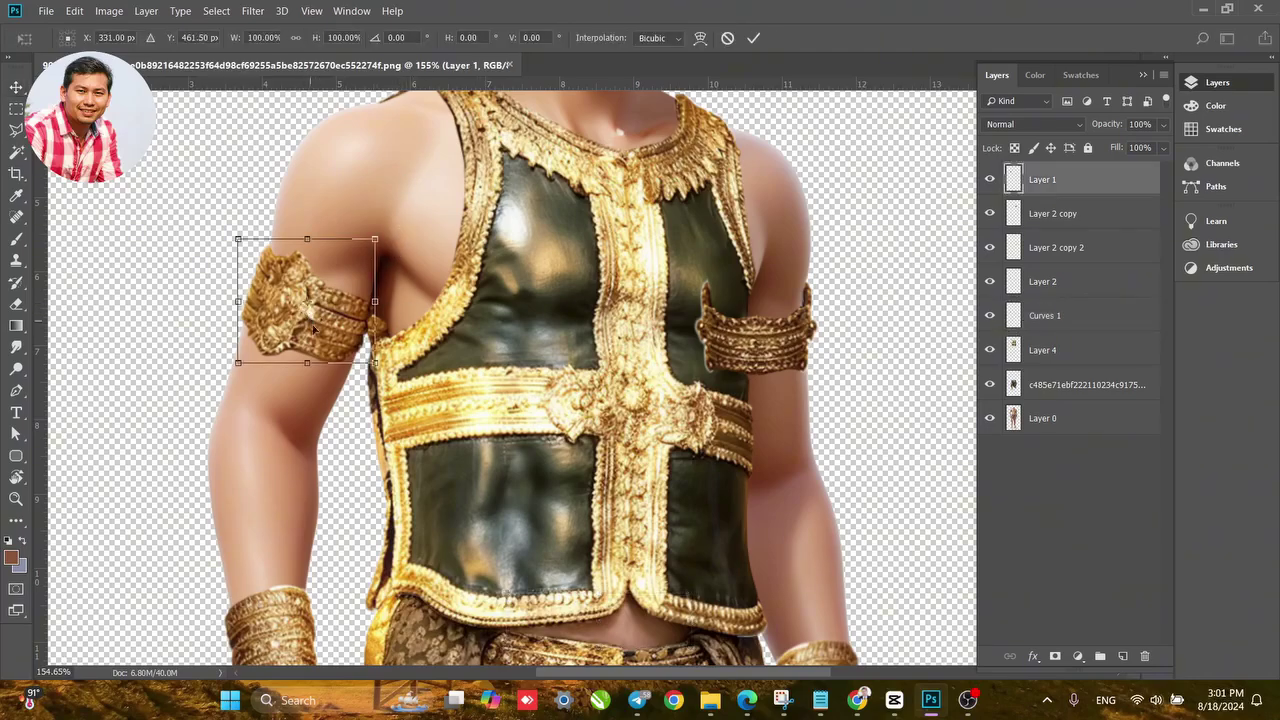
{"action": "left_click", "coordinate": [16, 87]}
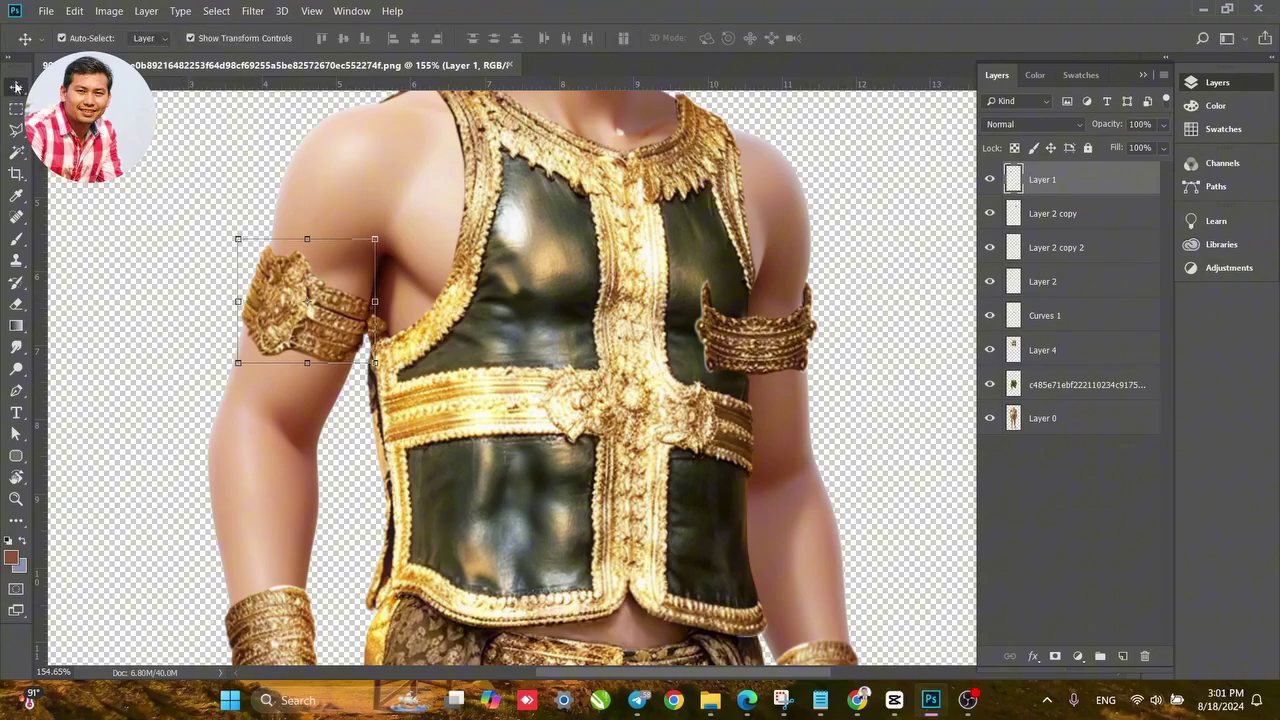
{"action": "left_click", "coordinate": [196, 156]}
{"action": "scroll", "coordinate": [364, 231], "scroll_direction": "up", "scroll_amount": 2}
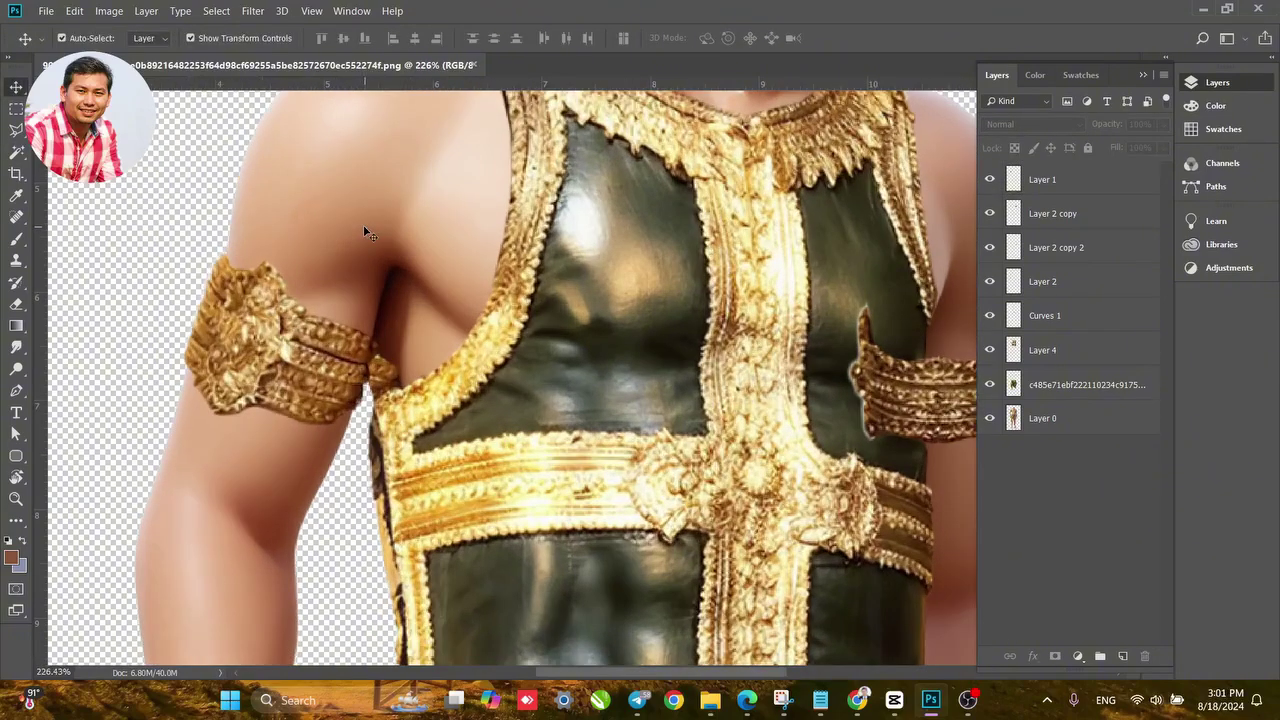